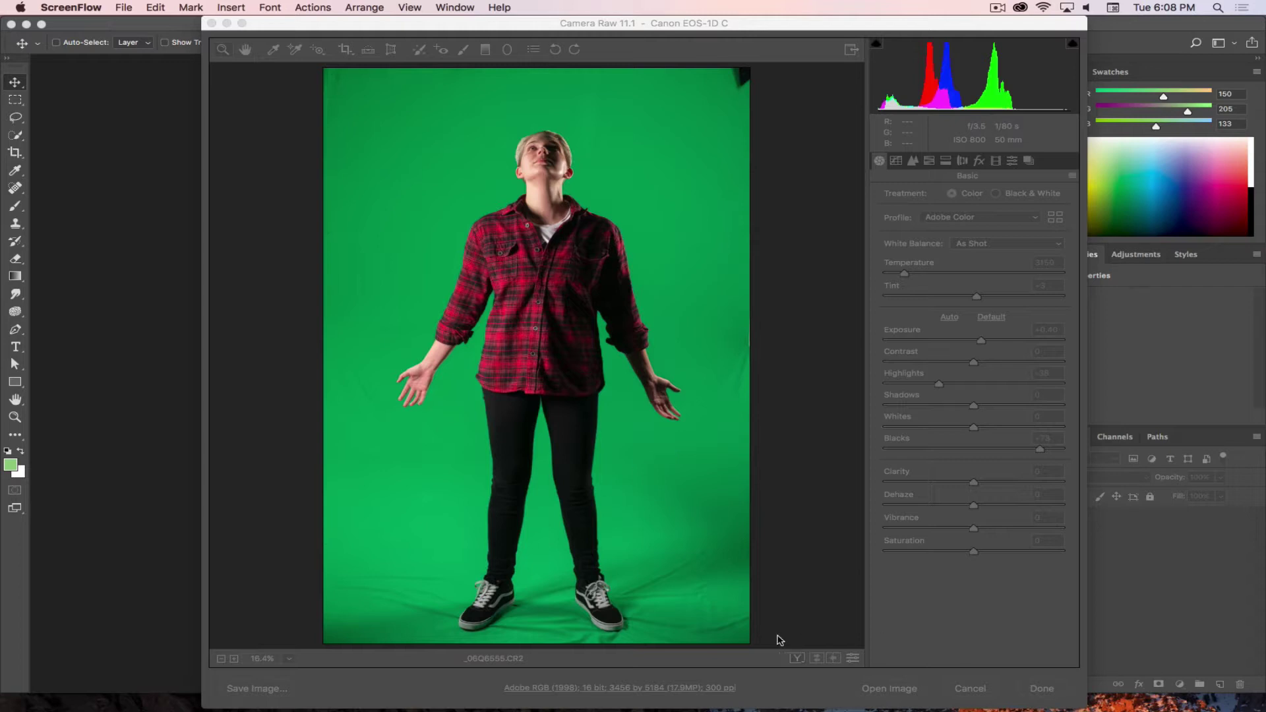
- Confirm Camera Raw workflow options of 16 Bits/Channel and Adobe RGB (1998) colour space
{"action": "left_click", "coordinate": [933, 614]}
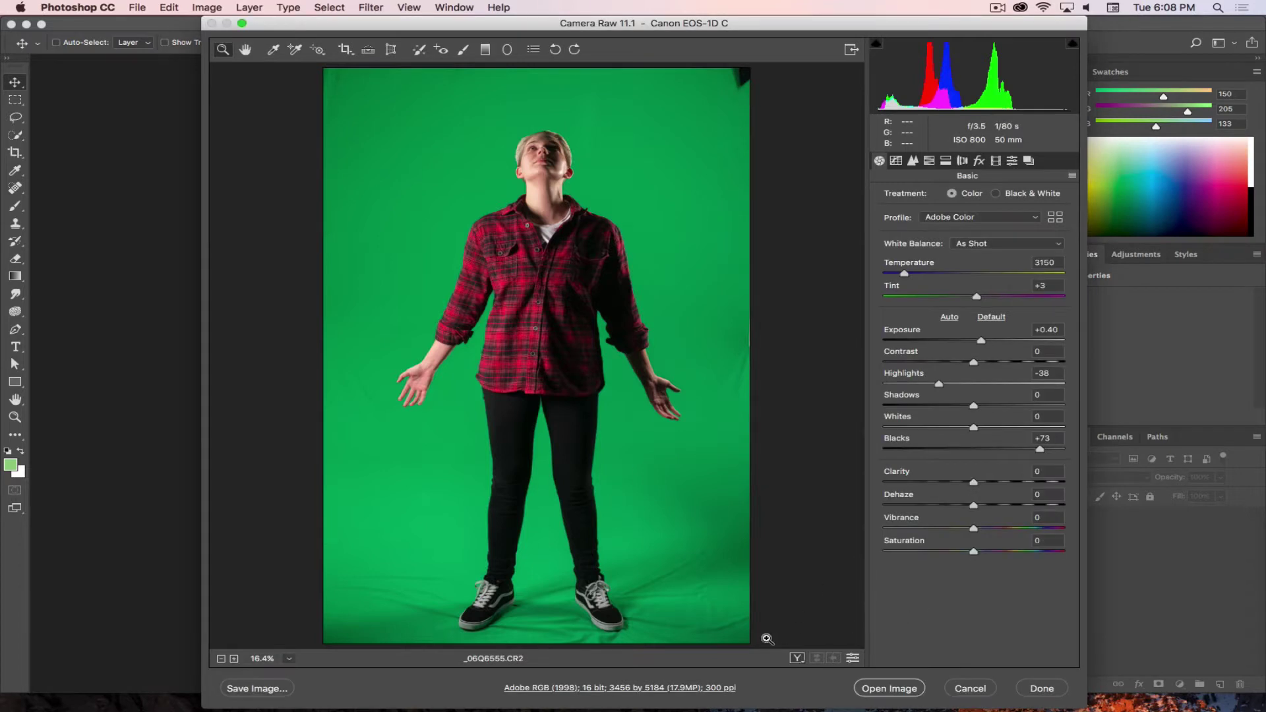
{"action": "left_click", "coordinate": [632, 688]}
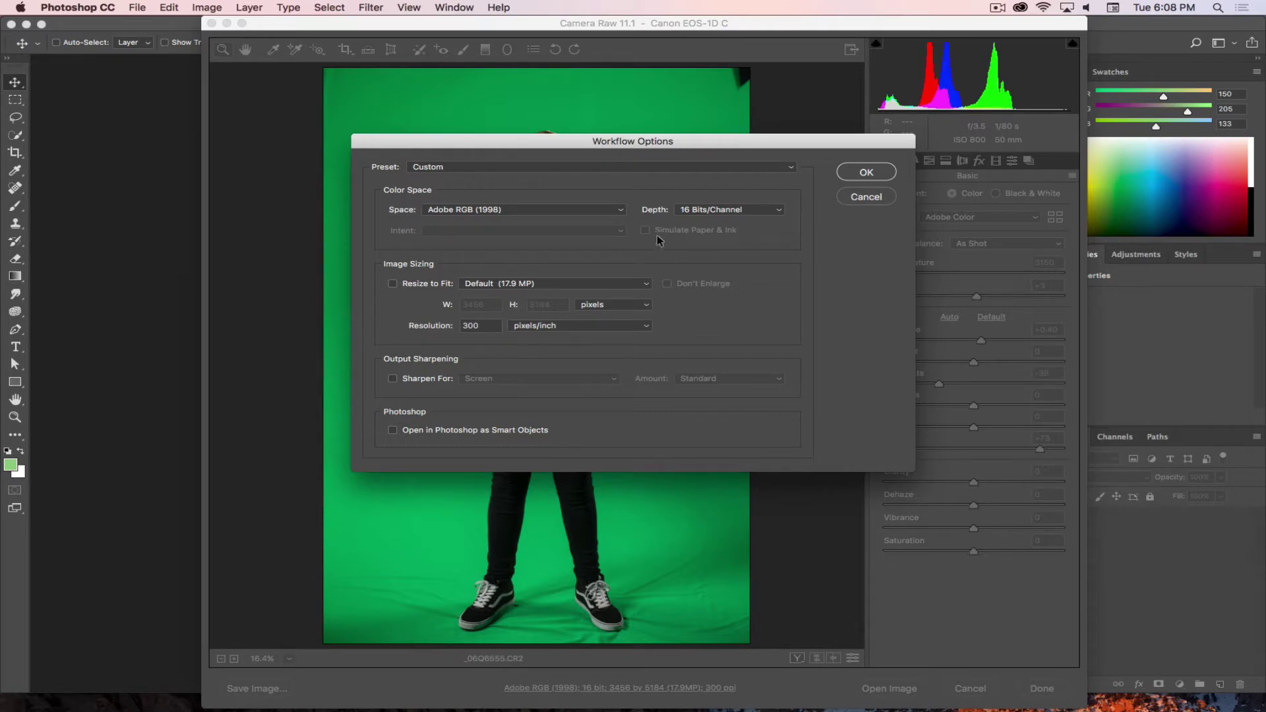
{"action": "left_click", "coordinate": [700, 211]}
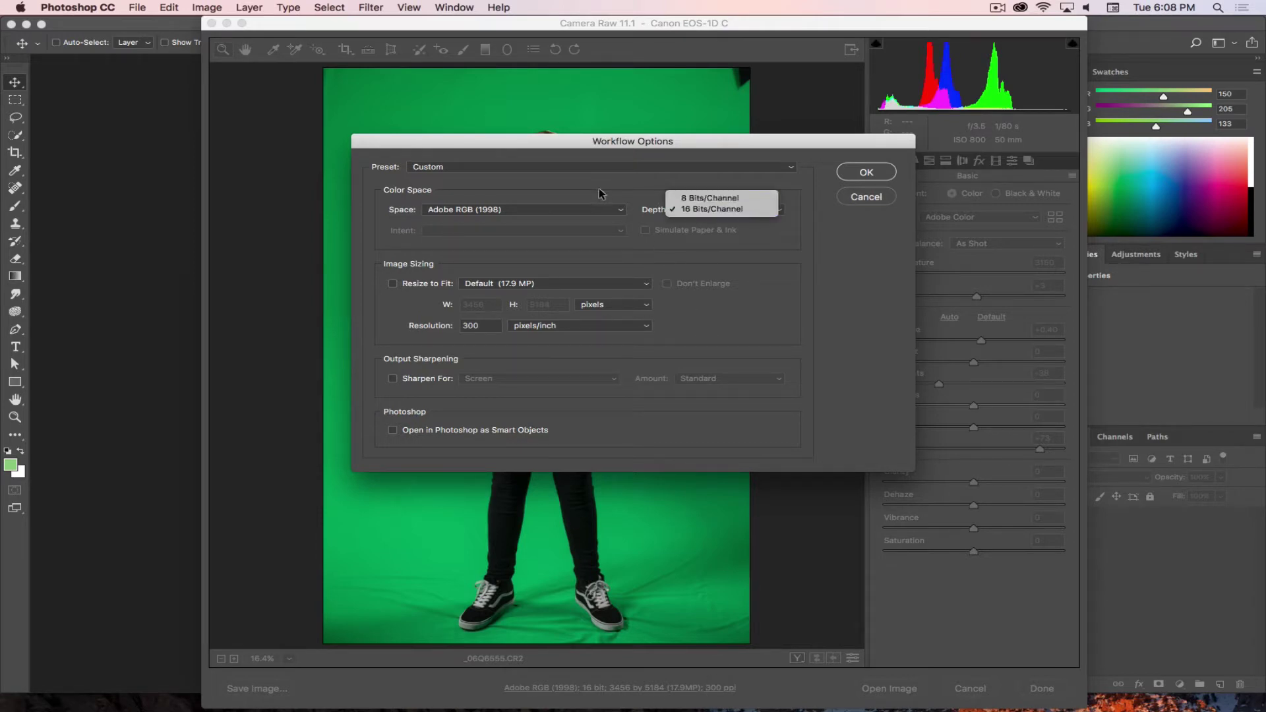
{"action": "left_click", "coordinate": [643, 206]}
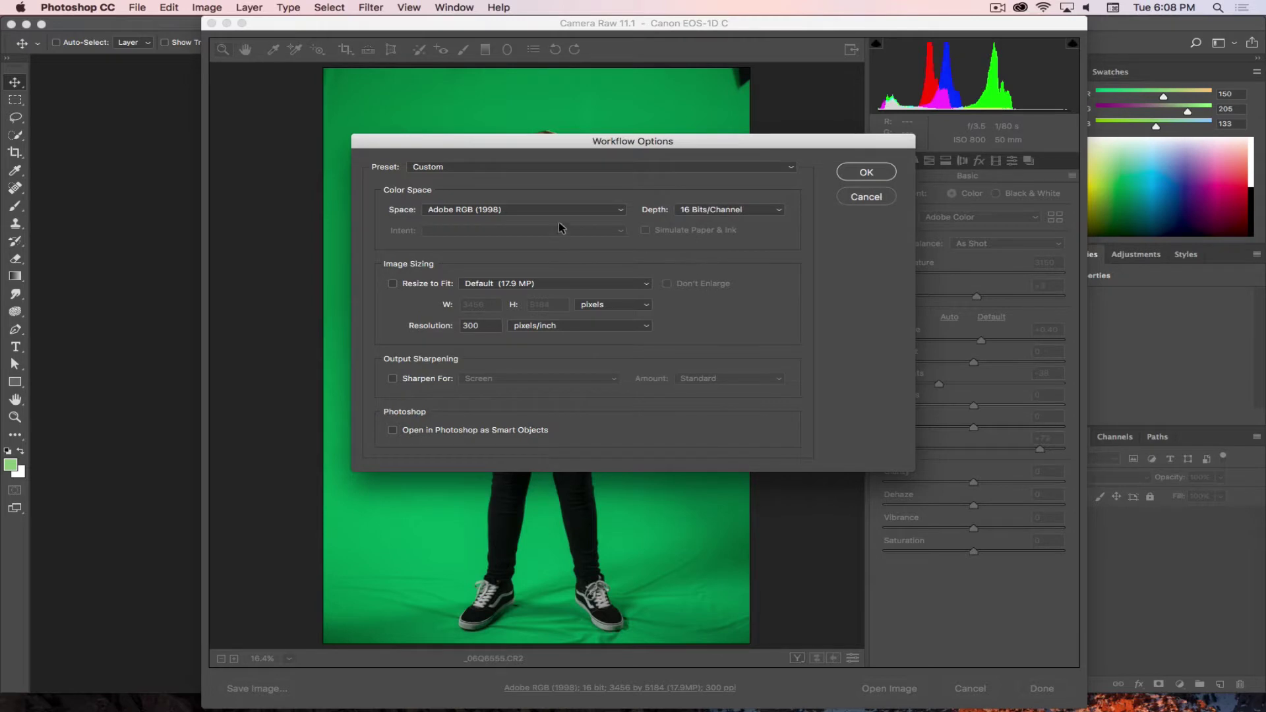
{"action": "left_click", "coordinate": [603, 207]}
{"action": "left_click", "coordinate": [607, 188]}
{"action": "left_click", "coordinate": [861, 171]}
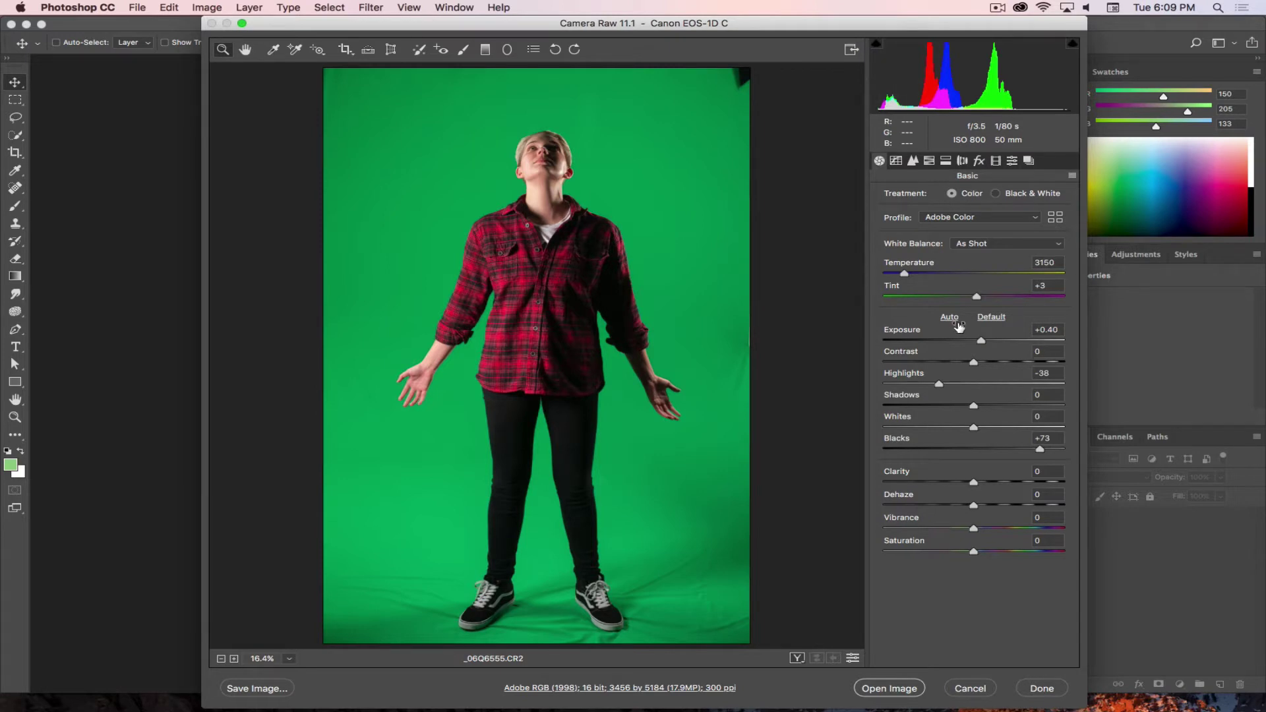
- Reset the Basic panel, then set Exposure +0.70, Contrast -13, Highlights -57, Blacks +43
{"action": "left_click", "coordinate": [991, 318]}
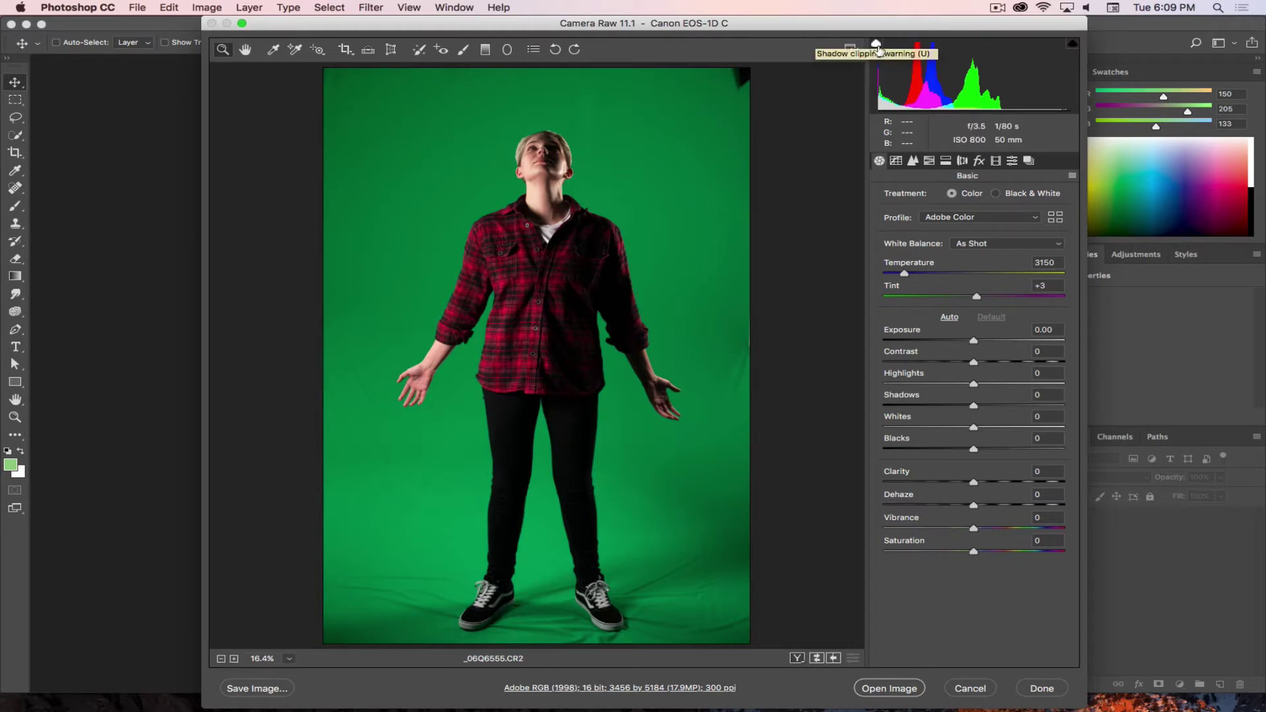
{"action": "left_click_drag", "start_coordinate": [974, 343], "coordinate": [987, 341]}
{"action": "left_click_drag", "start_coordinate": [976, 451], "coordinate": [1000, 454]}
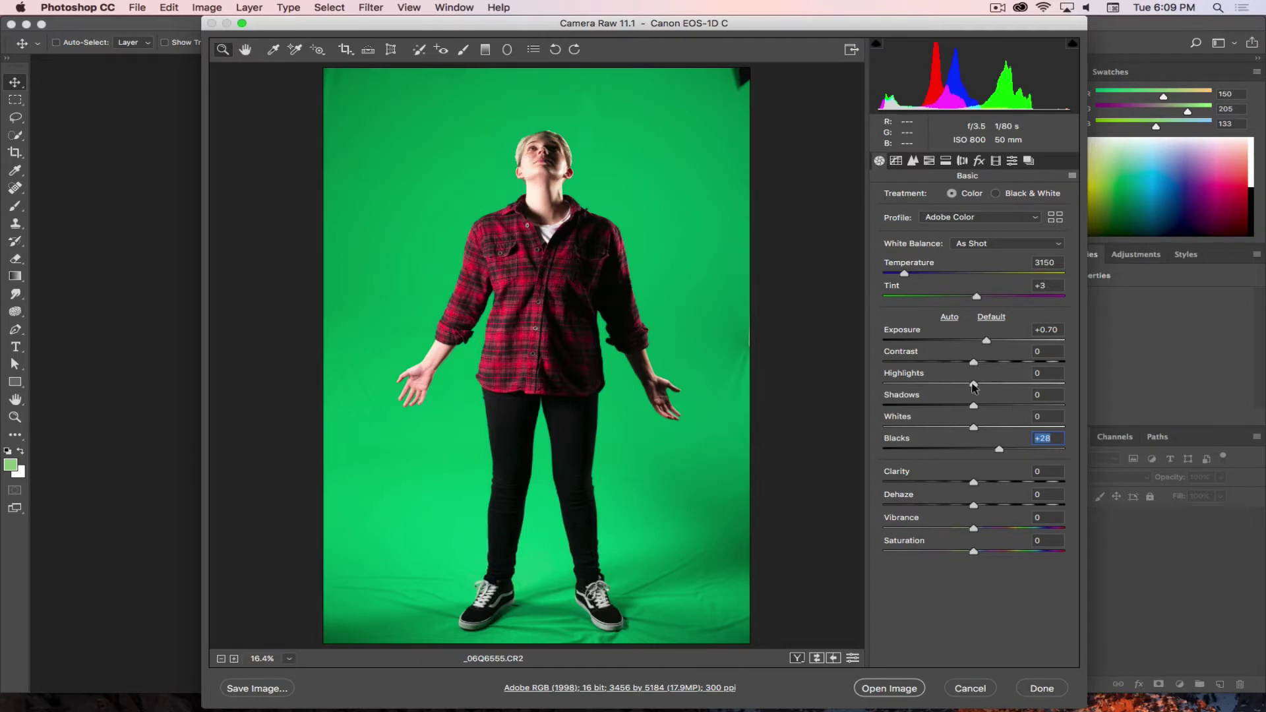
{"action": "left_click_drag", "start_coordinate": [971, 387], "coordinate": [920, 388]}
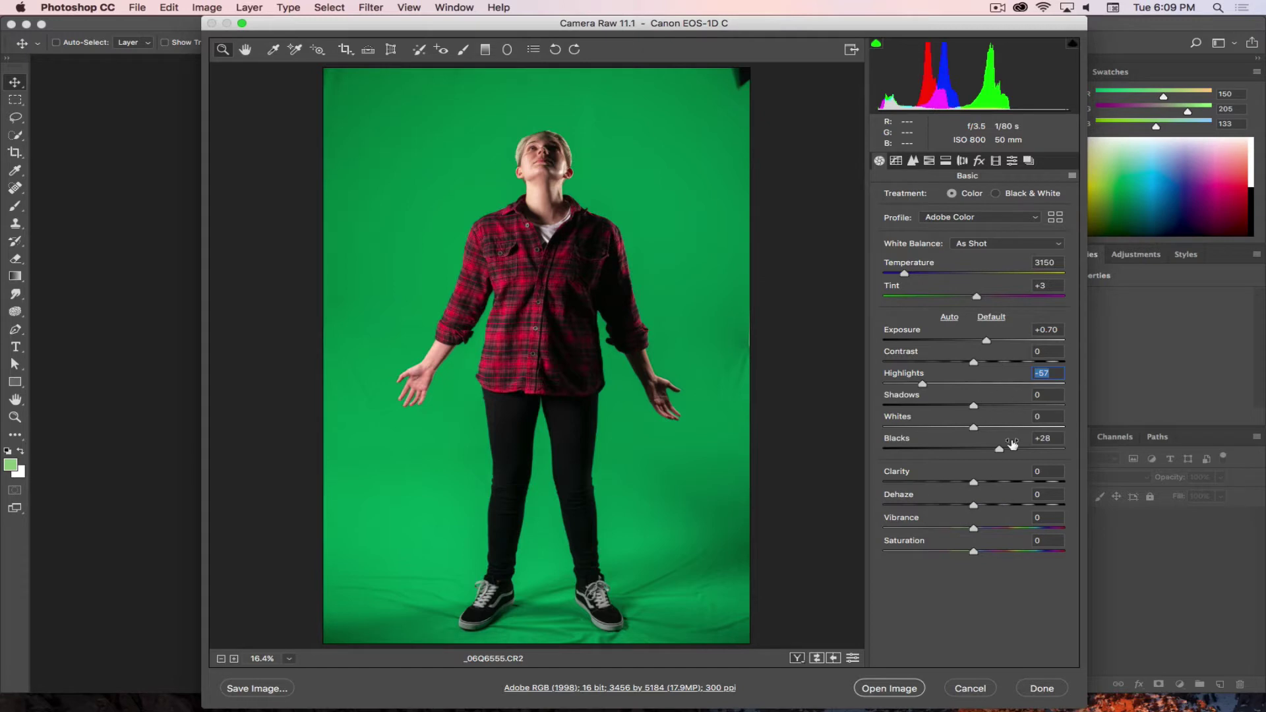
{"action": "left_click_drag", "start_coordinate": [1000, 453], "coordinate": [1014, 452]}
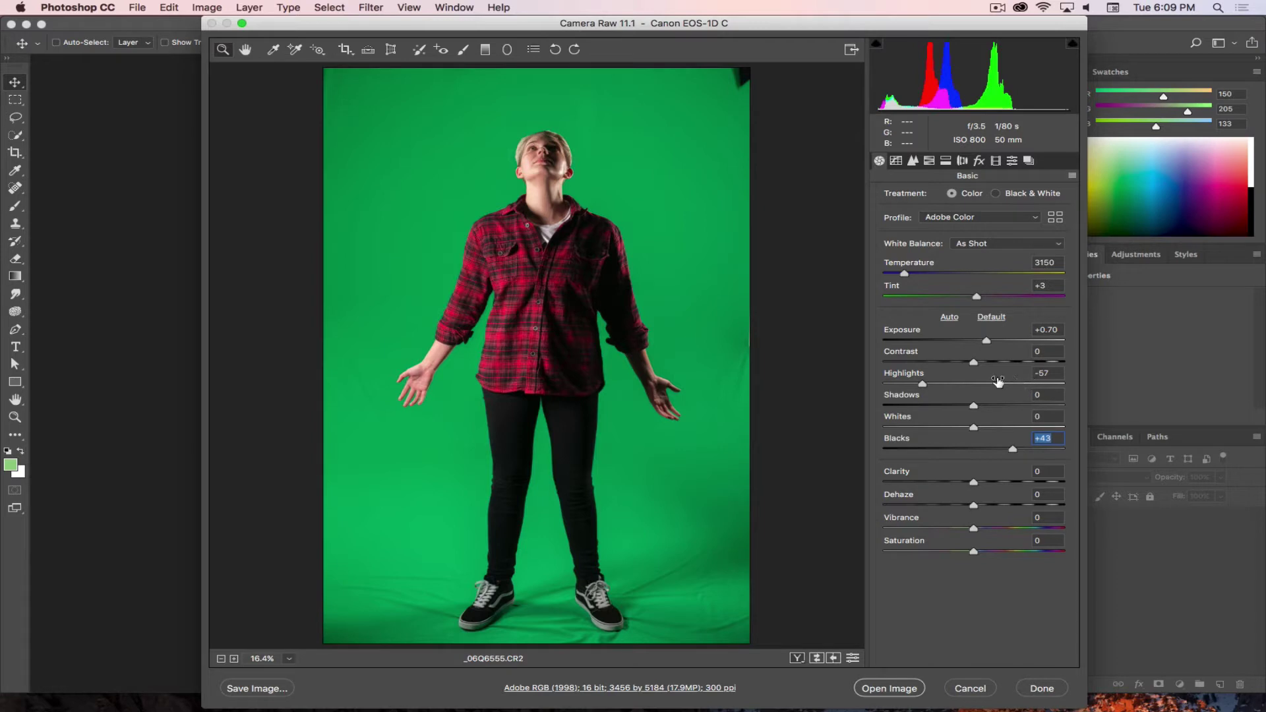
{"action": "left_click_drag", "start_coordinate": [976, 369], "coordinate": [963, 365]}
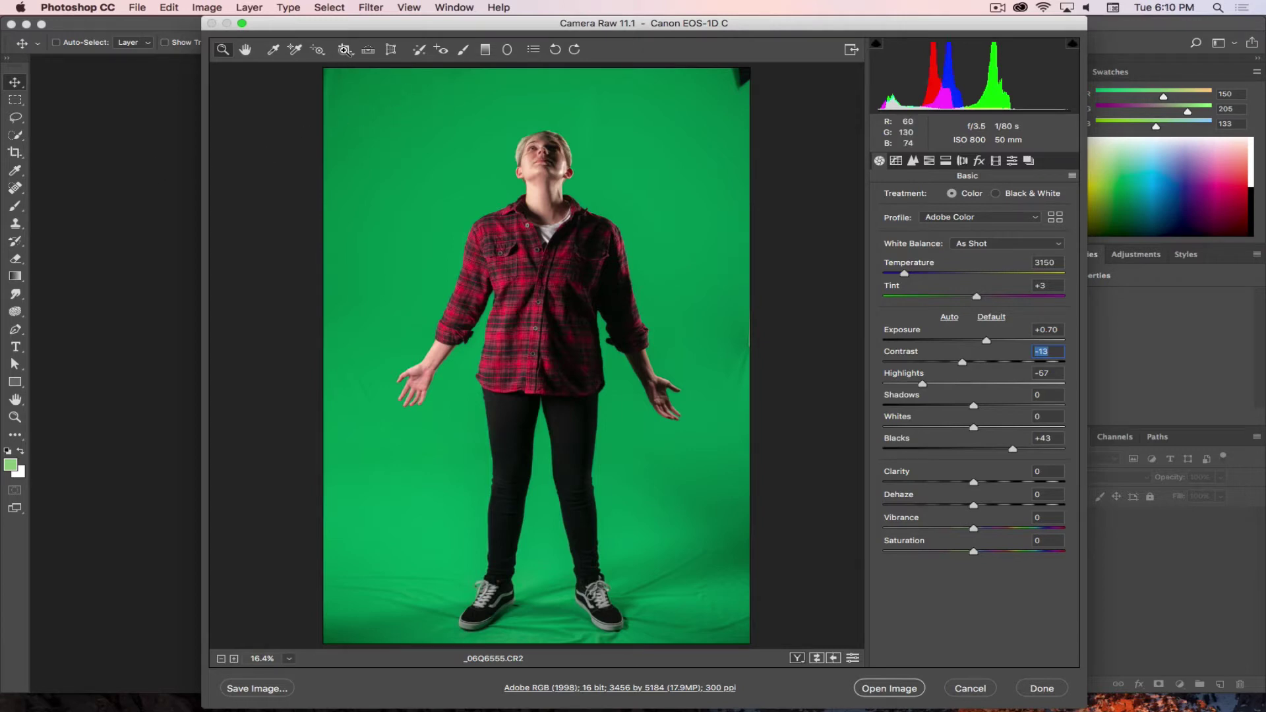
{"action": "left_click", "coordinate": [345, 50]}
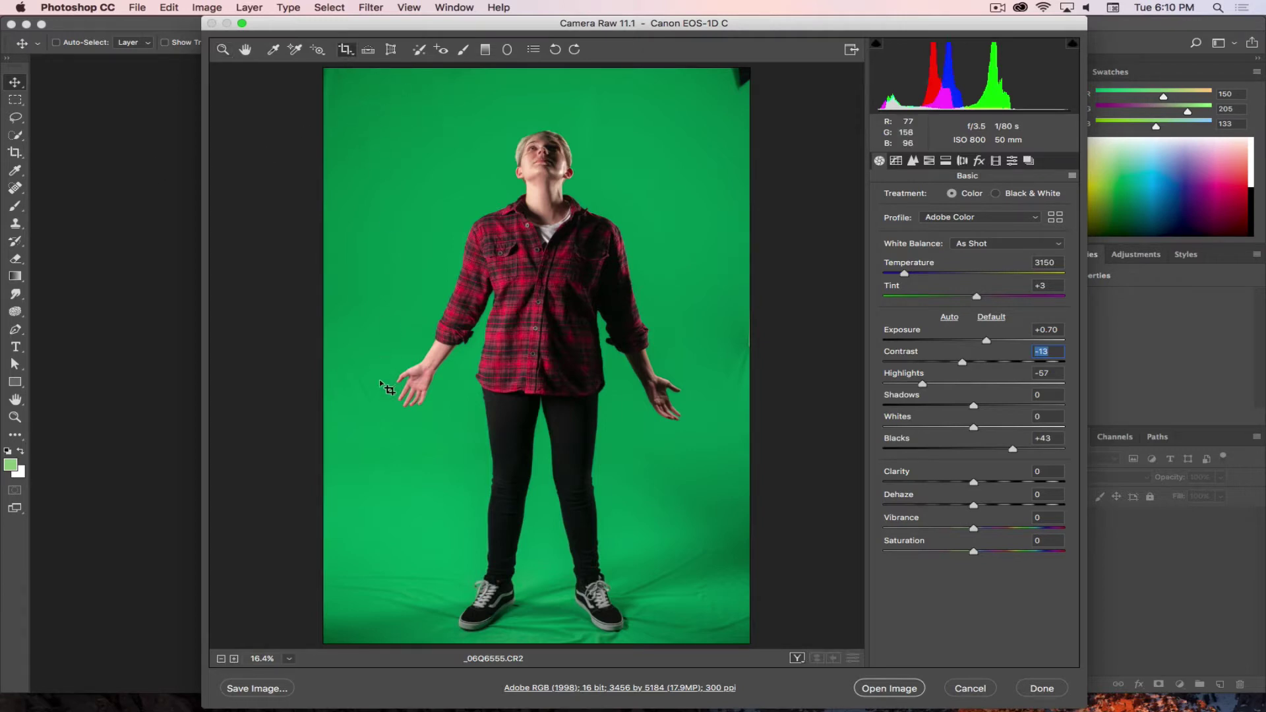
- Crop tightly around the figure to 2468 x 4612 pixels, trimming the grey studio edges
{"action": "left_click_drag", "start_coordinate": [374, 104], "coordinate": [704, 640]}
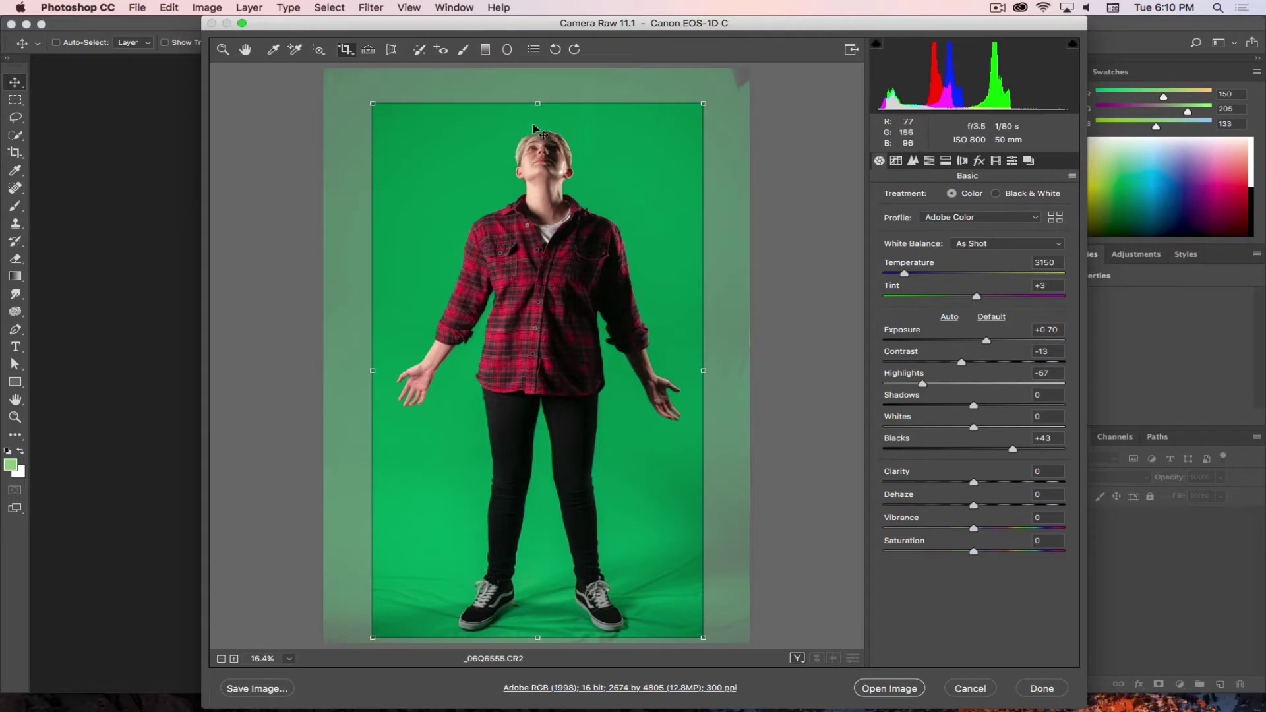
{"action": "left_click_drag", "start_coordinate": [534, 127], "coordinate": [534, 148]}
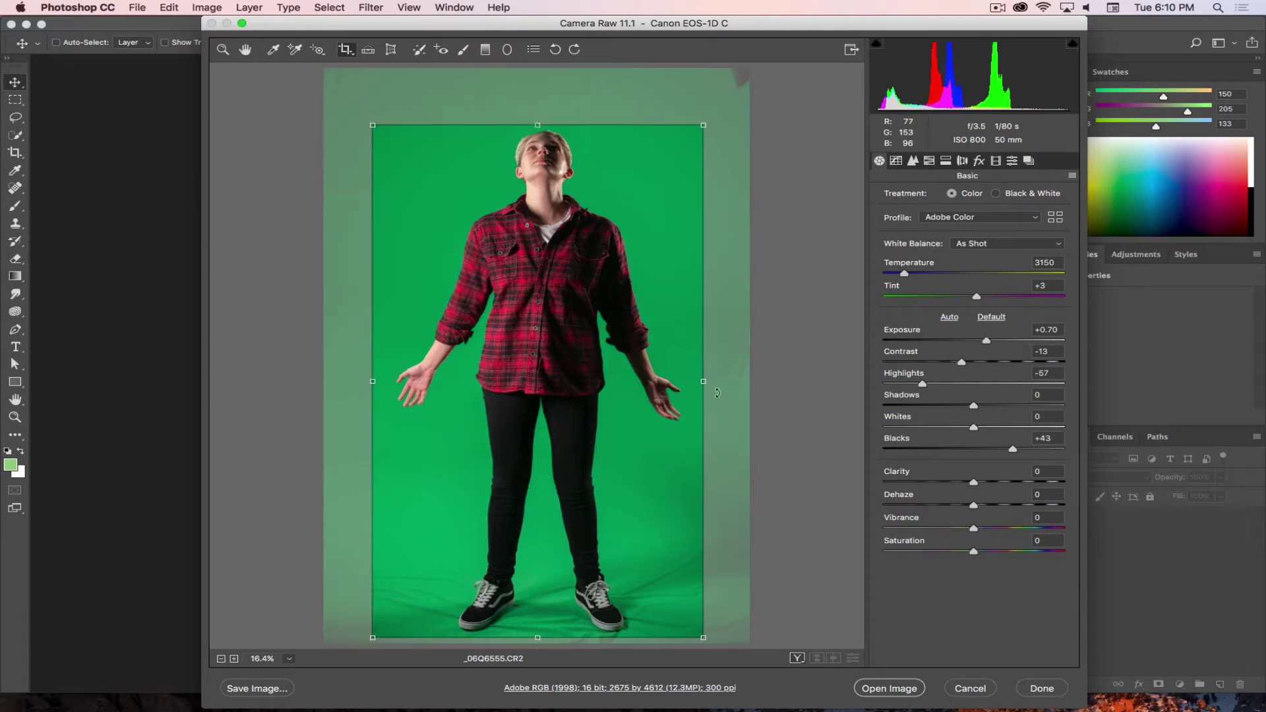
{"action": "left_click_drag", "start_coordinate": [704, 383], "coordinate": [692, 382]}
{"action": "left_click_drag", "start_coordinate": [371, 381], "coordinate": [387, 381]}
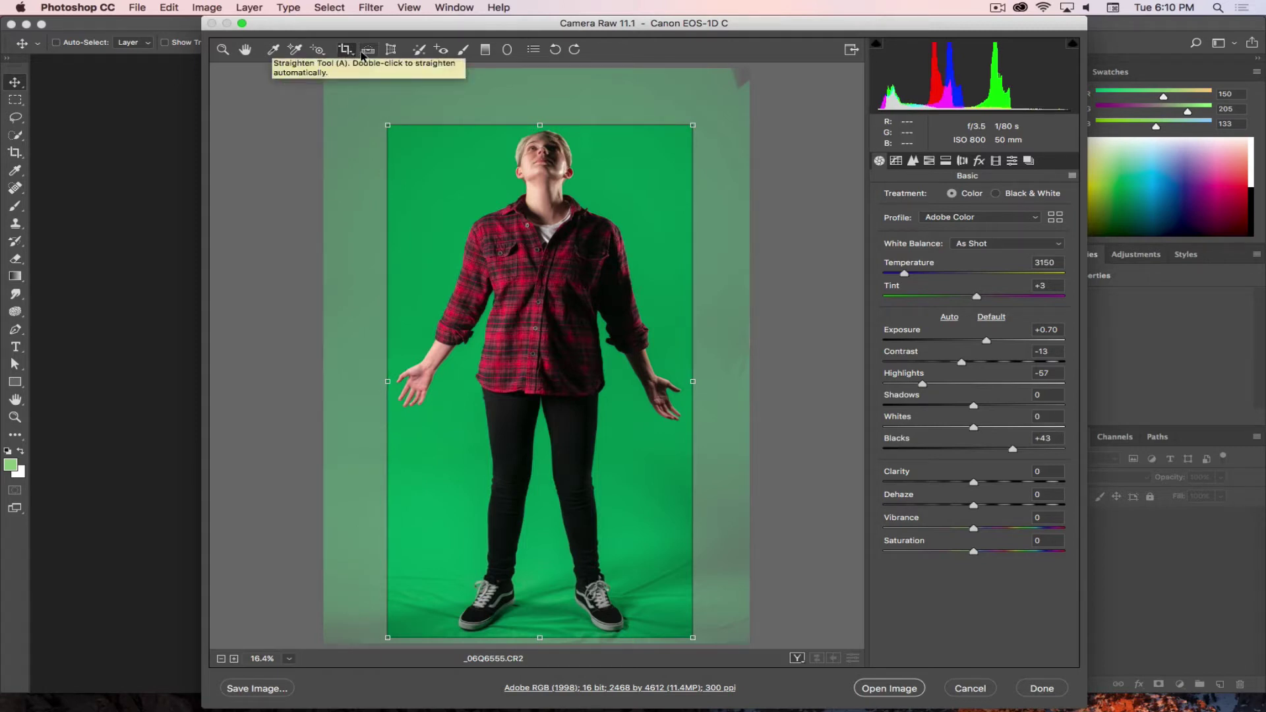
{"action": "key", "text": "z"}
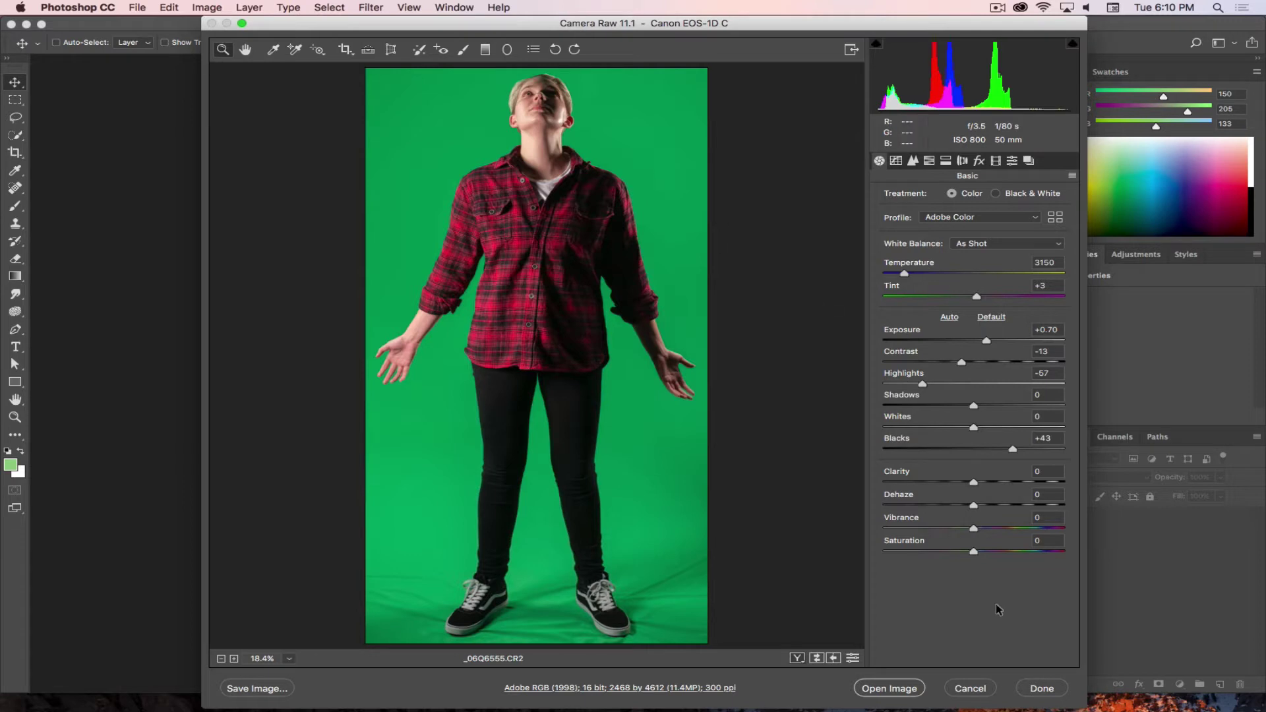
- Open the adjusted, cropped photo in Photoshop as a Background layer document
{"action": "left_click", "coordinate": [888, 686]}
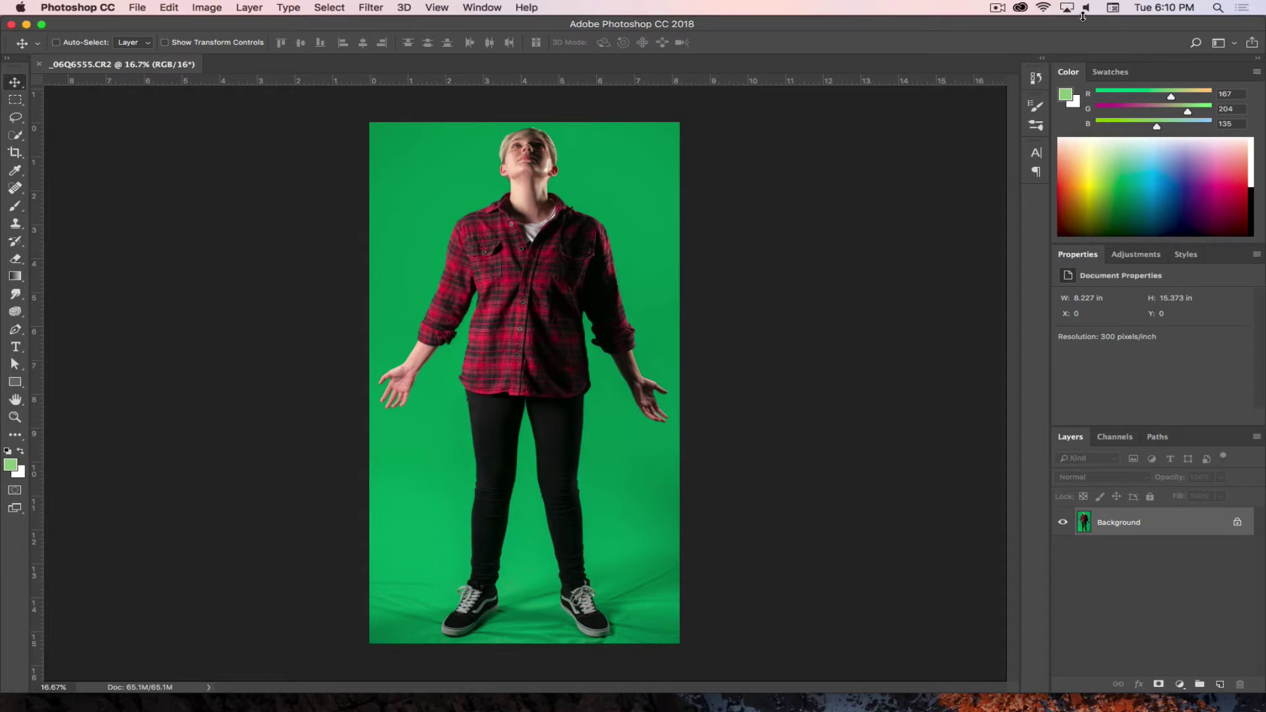
{"action": "left_click", "coordinate": [998, 8]}
{"action": "left_click", "coordinate": [1016, 63]}
- Start a Save As and choose PNG as the file format
{"action": "left_click", "coordinate": [136, 9]}
{"action": "left_click", "coordinate": [172, 149]}
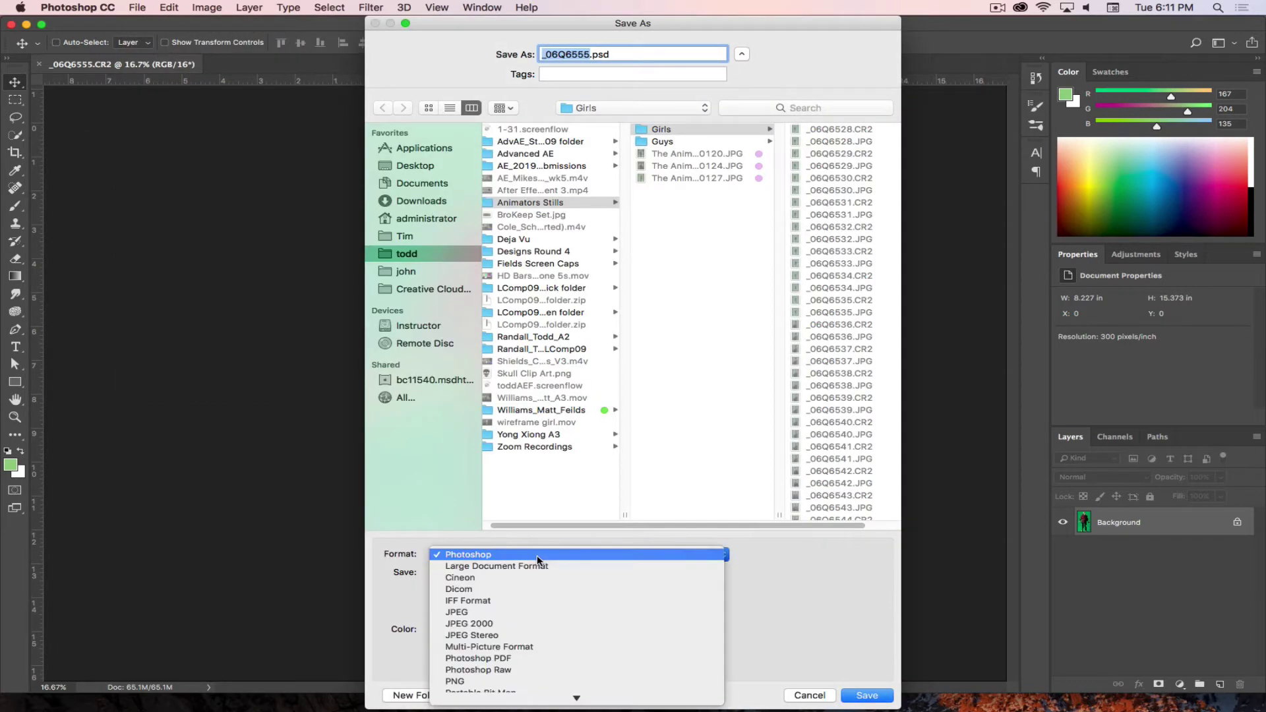
{"action": "left_click", "coordinate": [537, 557]}
{"action": "left_click", "coordinate": [508, 661]}
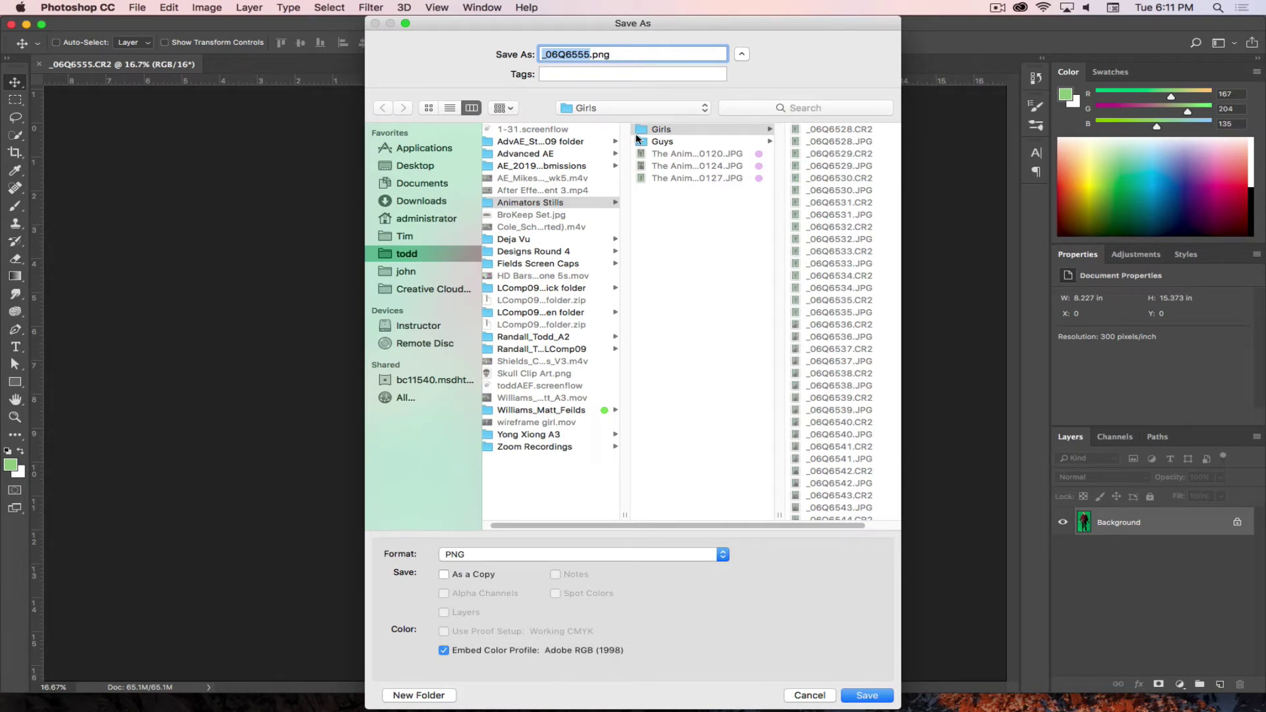
- Save as 'Leah Green Screen' in a new Desktop folder, accepting the default PNG options
{"action": "left_click", "coordinate": [422, 169]}
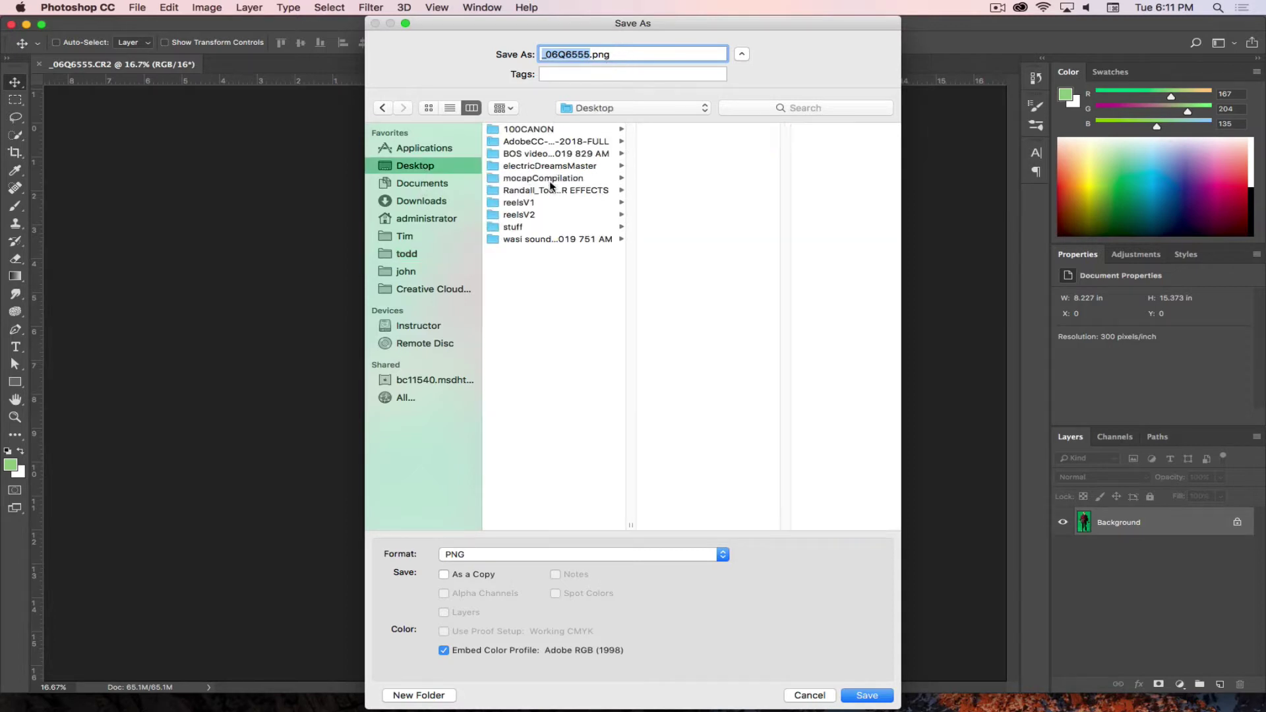
{"action": "left_click", "coordinate": [432, 697]}
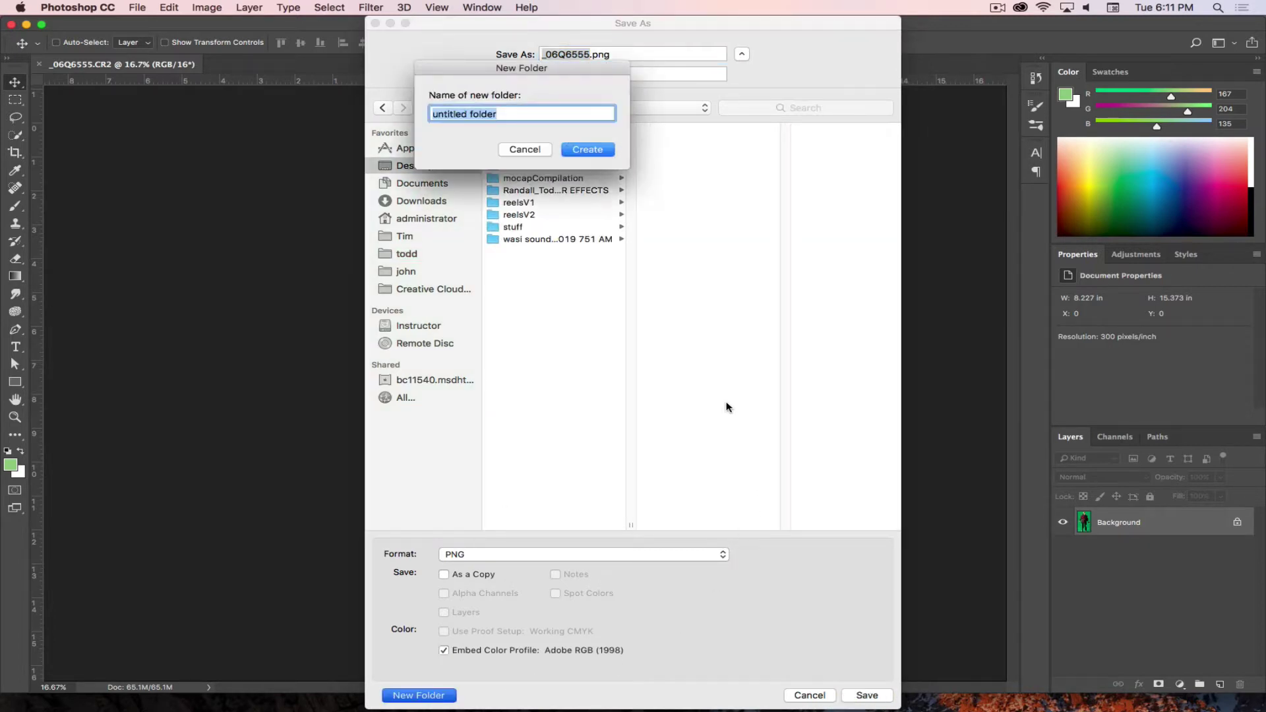
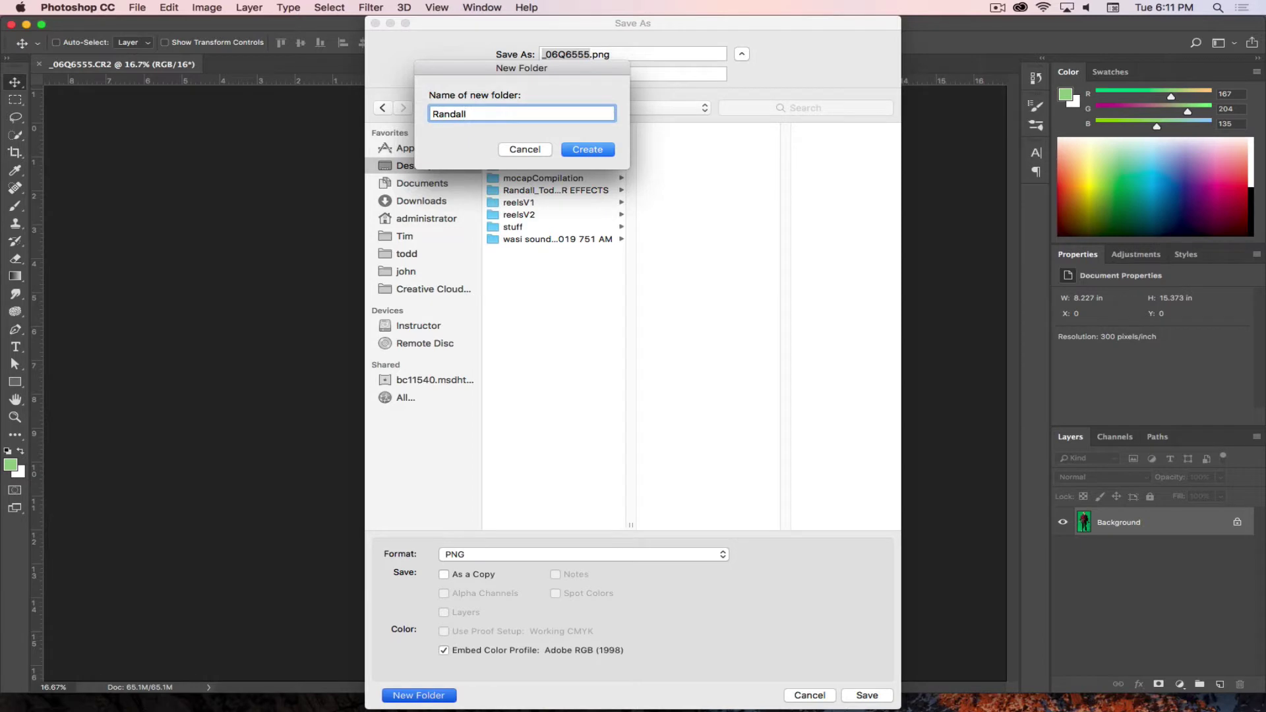
{"action": "left_click", "coordinate": [588, 150]}
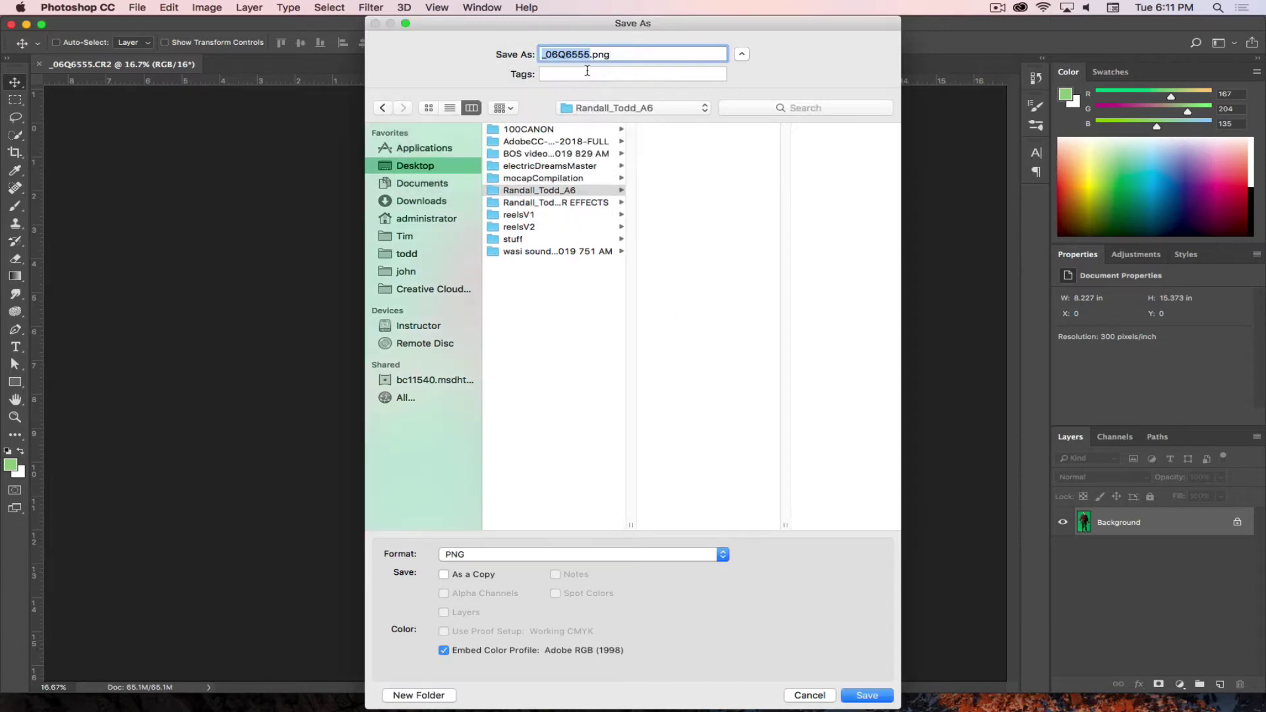
{"action": "type", "text": "Leah Green Screen"}
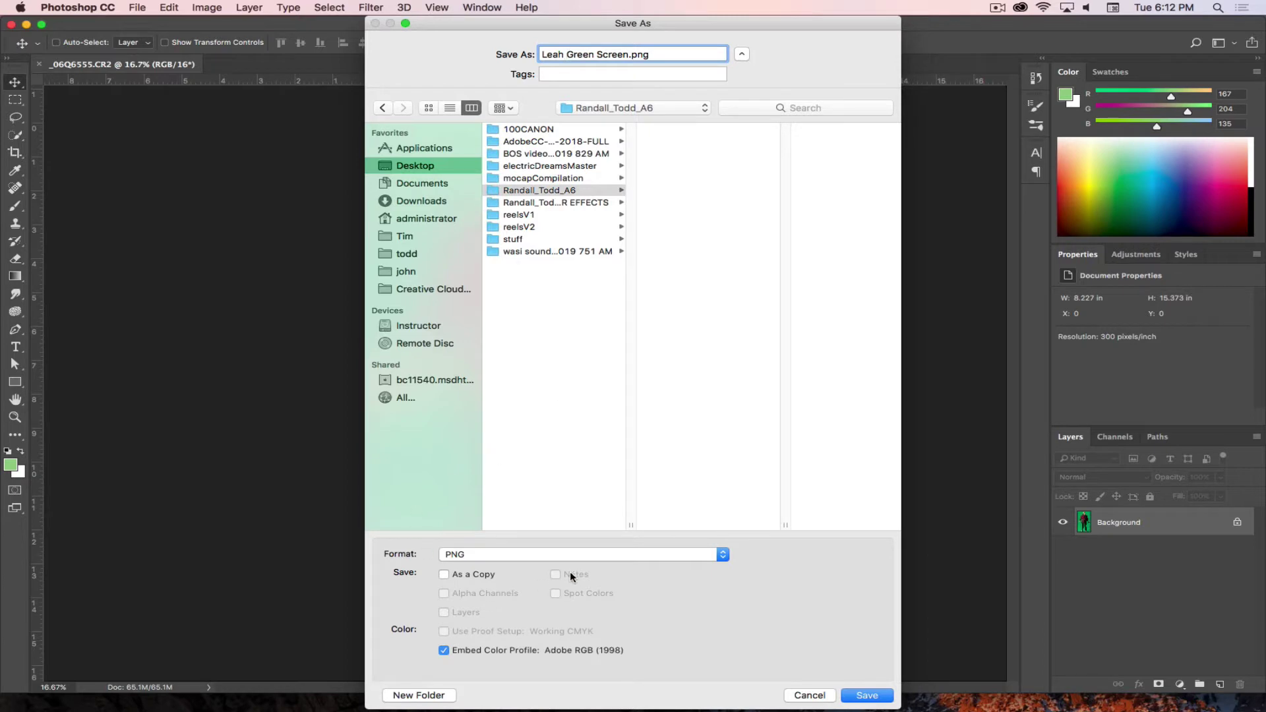
{"action": "left_click", "coordinate": [864, 695]}
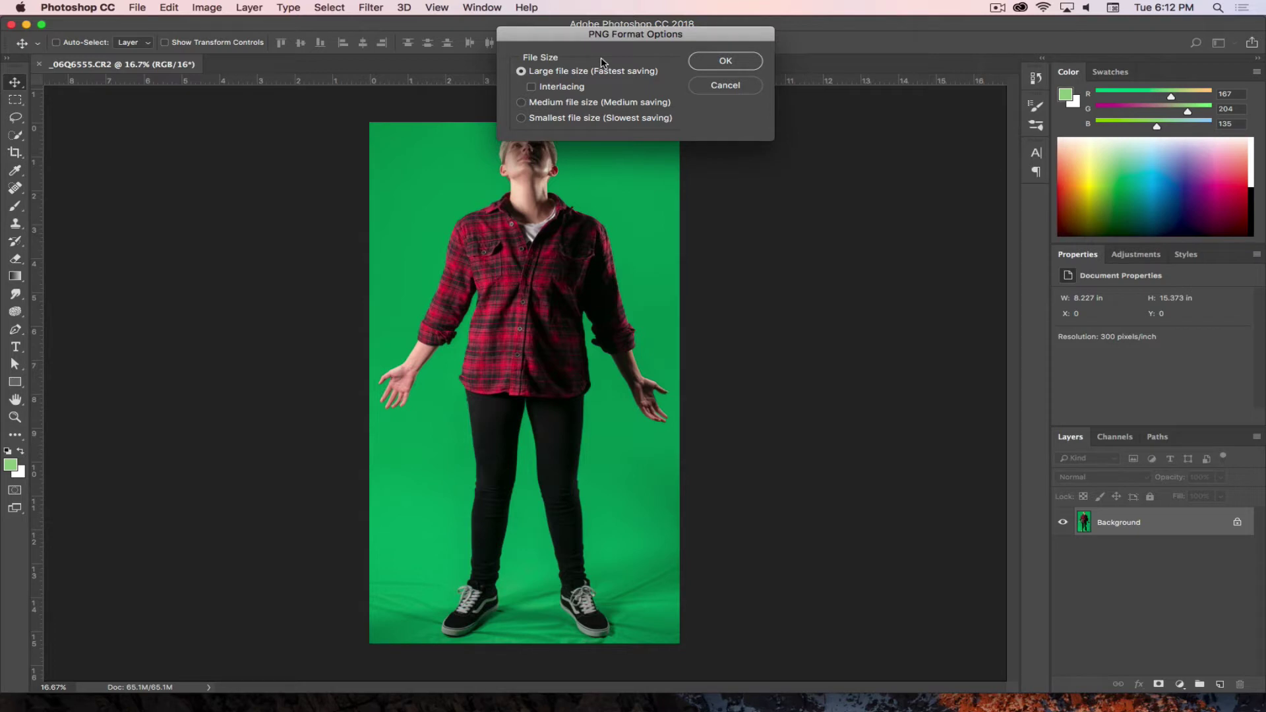
{"action": "left_click", "coordinate": [717, 64]}
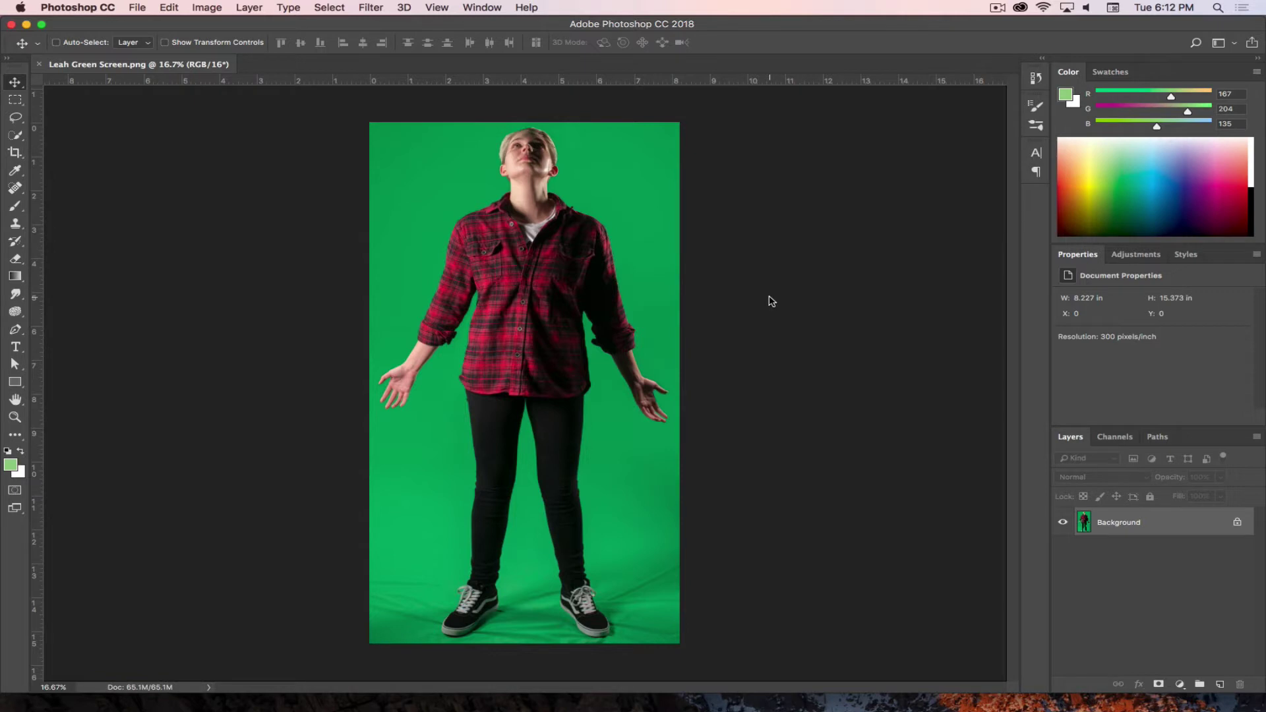
- Quit Photoshop CC and launch After Effects CC 2018 from the Dock's Adobe CC folder
{"action": "left_click", "coordinate": [79, 8]}
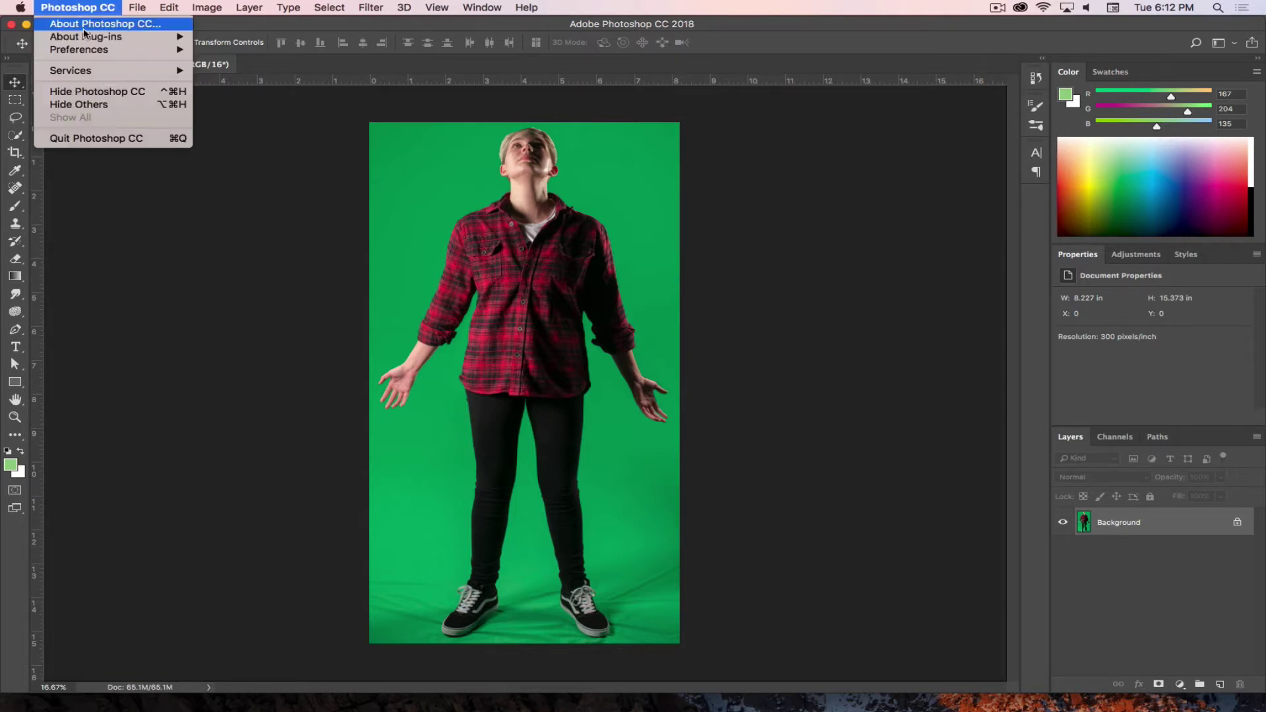
{"action": "left_click", "coordinate": [91, 138]}
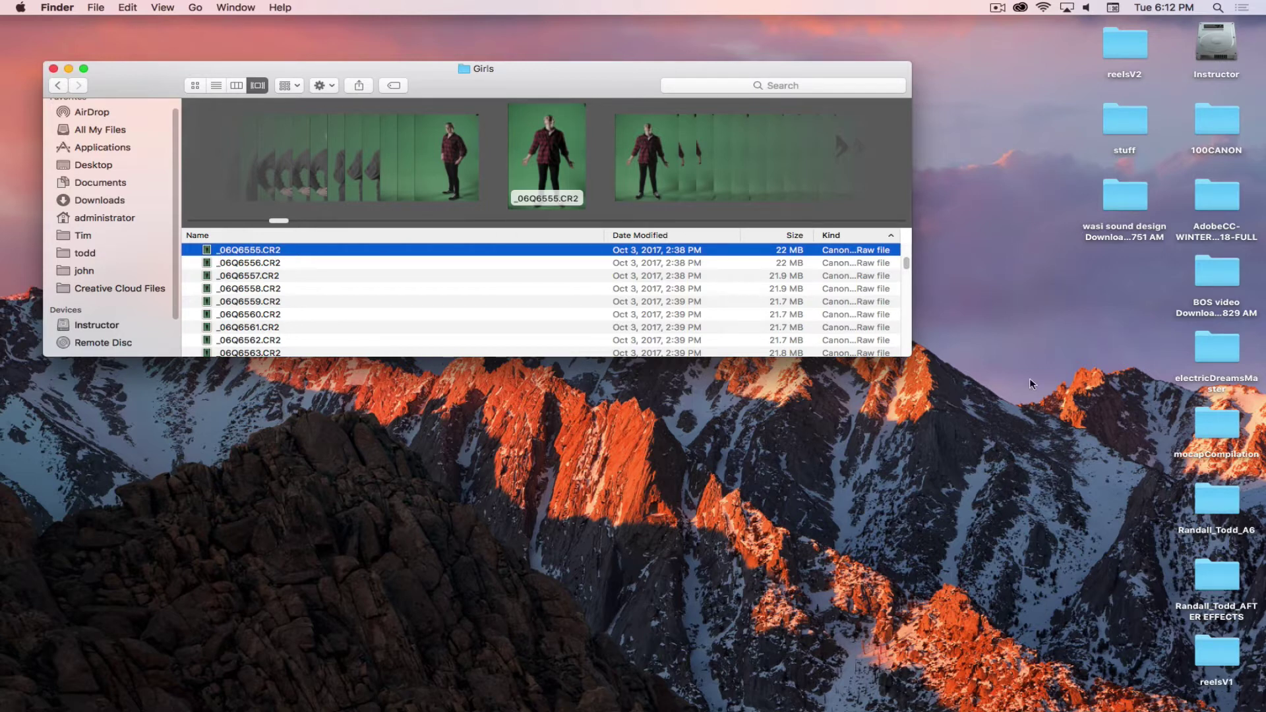
{"action": "mouse_move", "coordinate": [917, 710]}
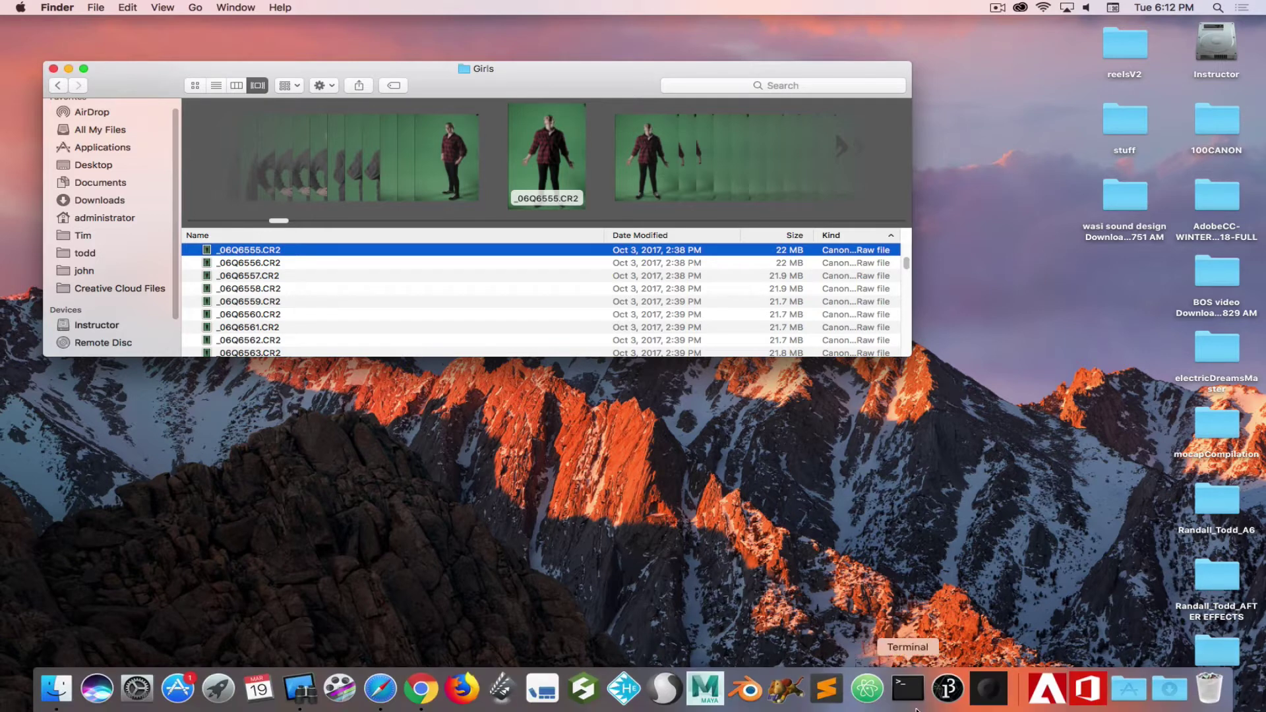
{"action": "left_click", "coordinate": [1047, 690]}
{"action": "left_click", "coordinate": [797, 343]}
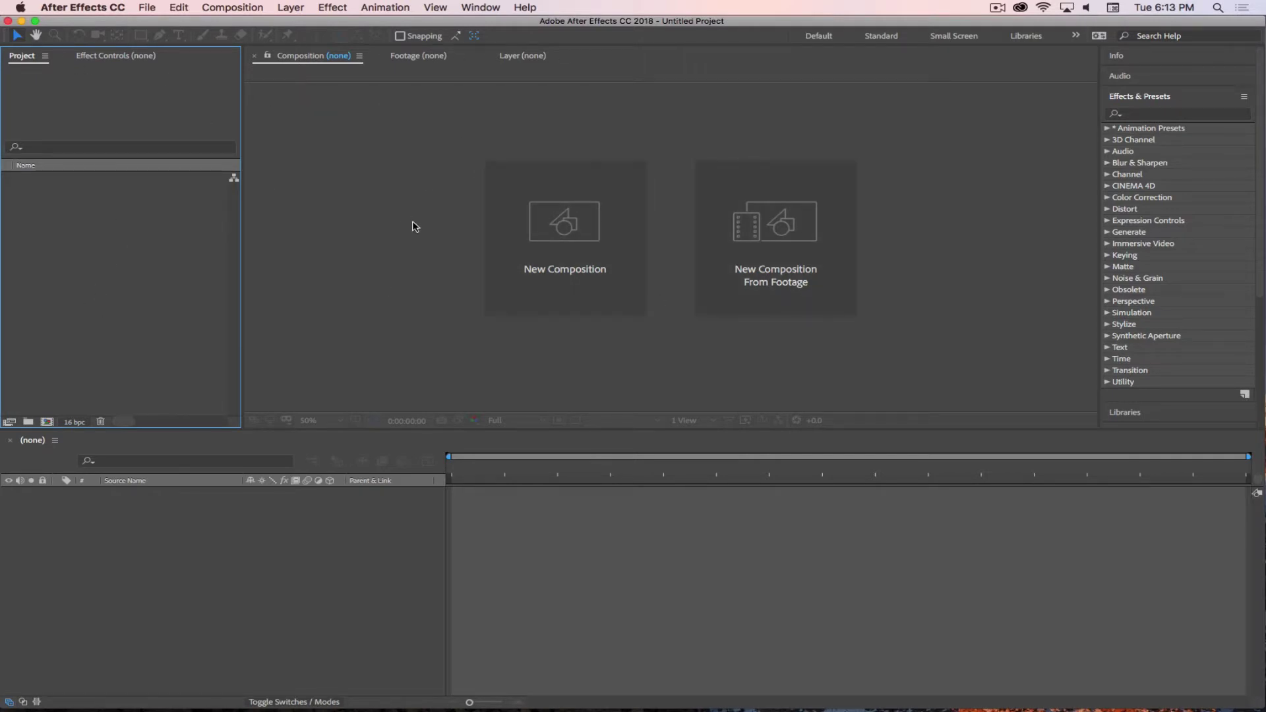
- Import Leah Green Screen.png from the assignment folder on the Desktop via Import > File
{"action": "right_click", "coordinate": [86, 224]}
{"action": "mouse_move", "coordinate": [120, 285]}
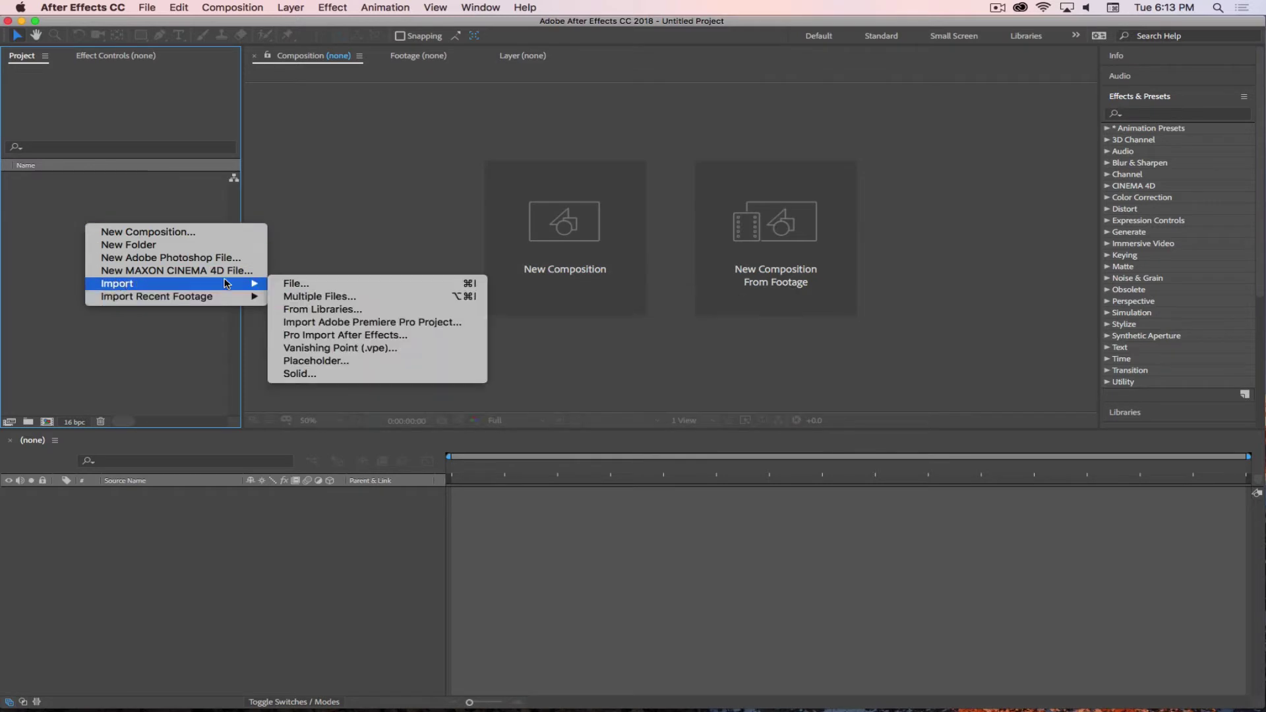
{"action": "left_click", "coordinate": [295, 283]}
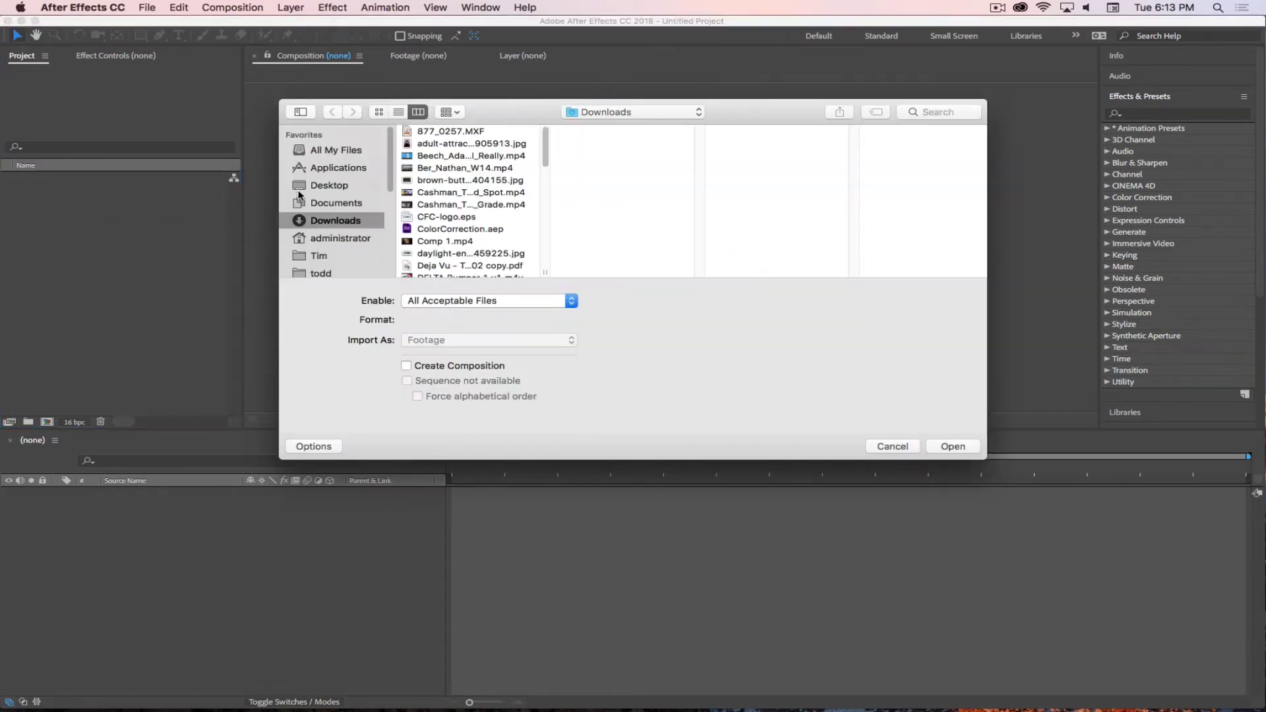
{"action": "left_click", "coordinate": [321, 187]}
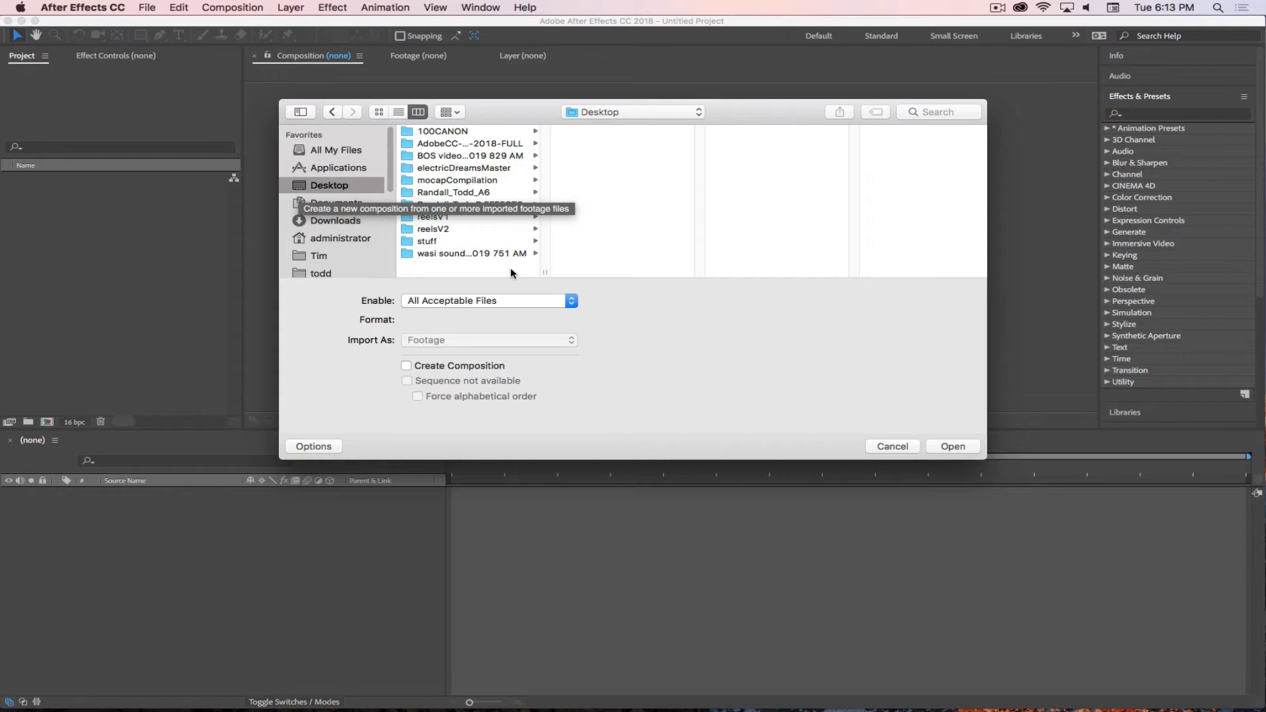
{"action": "left_click", "coordinate": [470, 192]}
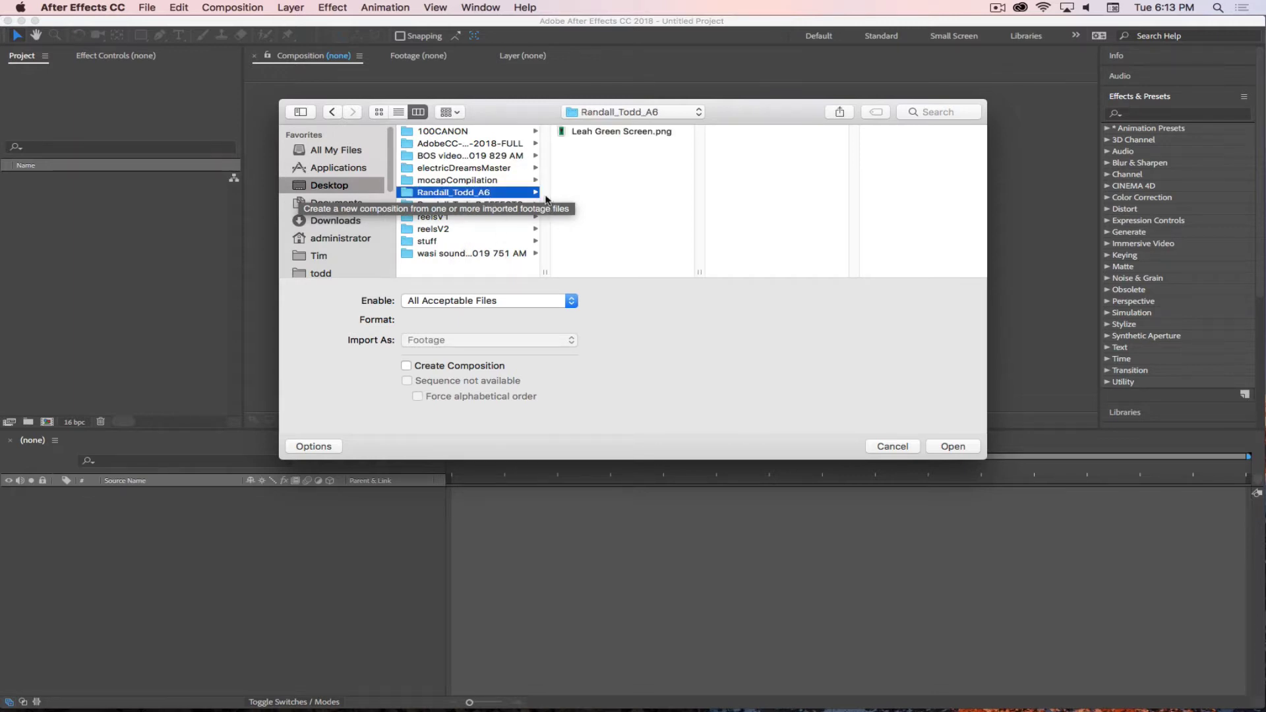
{"action": "left_click", "coordinate": [625, 134]}
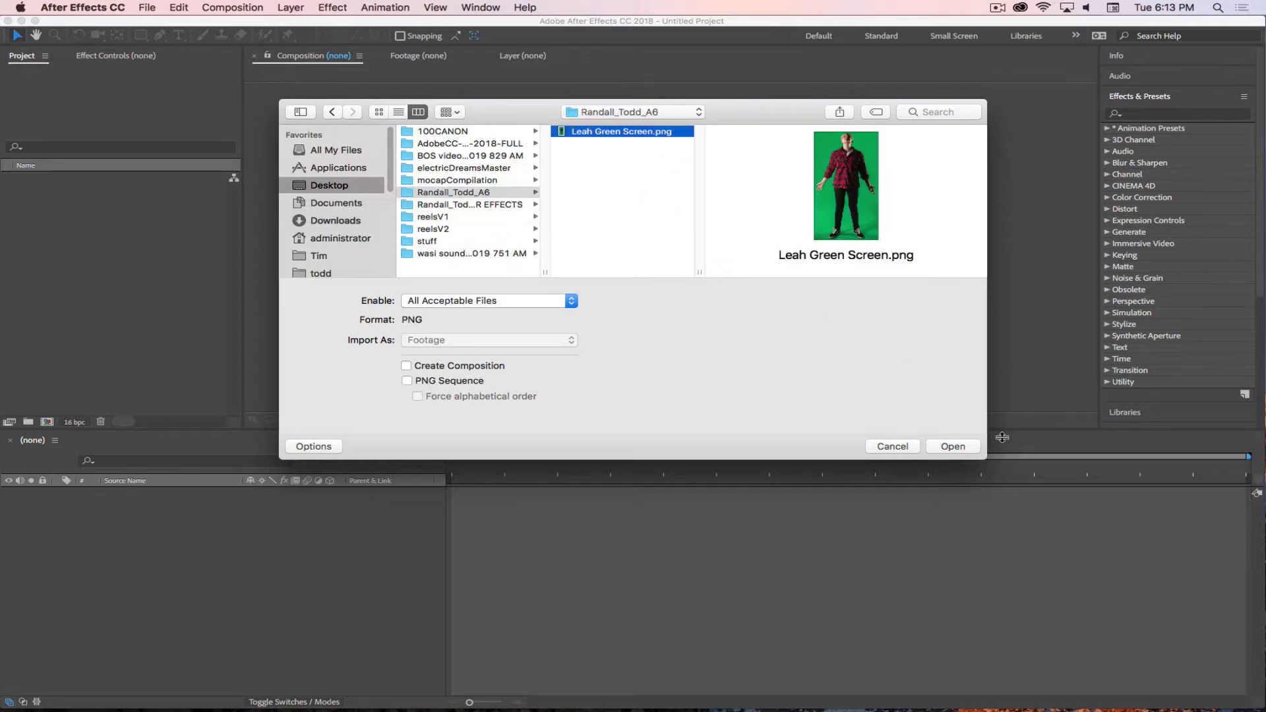
{"action": "left_click", "coordinate": [965, 450]}
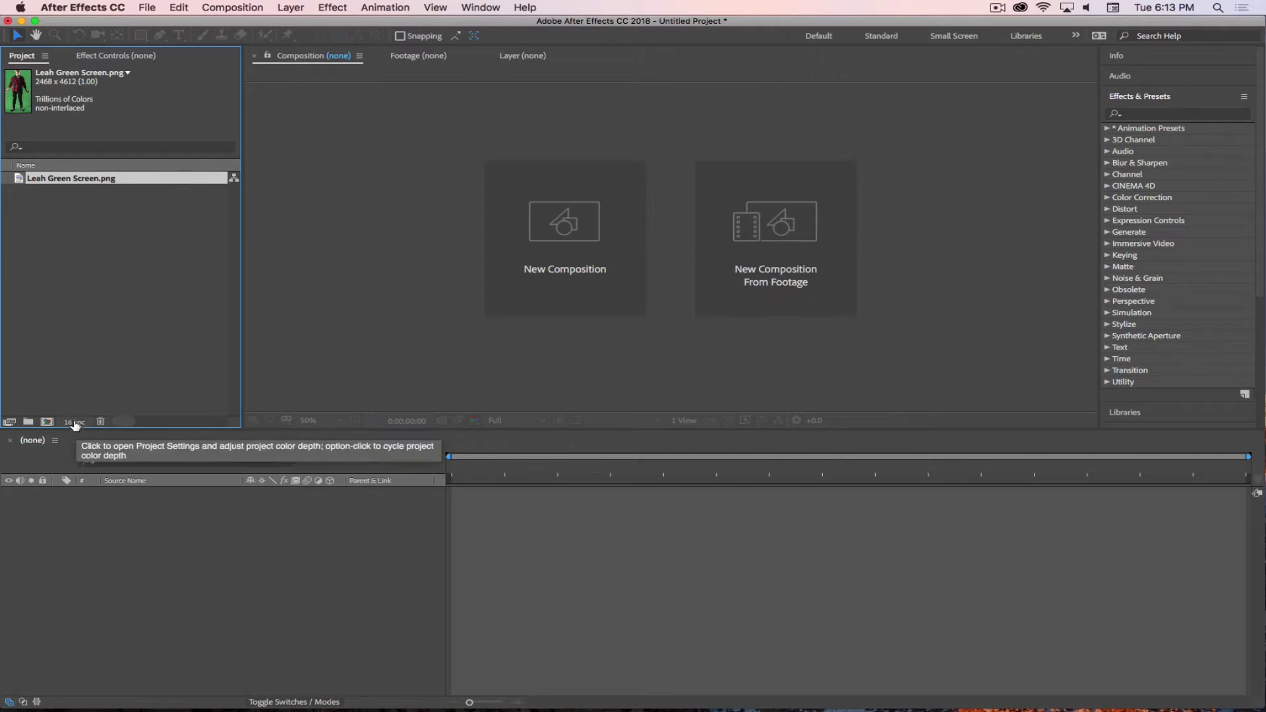
- Set the 16 bpc project's colour working space to Adobe RGB (1998)
{"action": "left_click", "coordinate": [75, 422]}
{"action": "left_click_drag", "start_coordinate": [688, 115], "coordinate": [668, 71]}
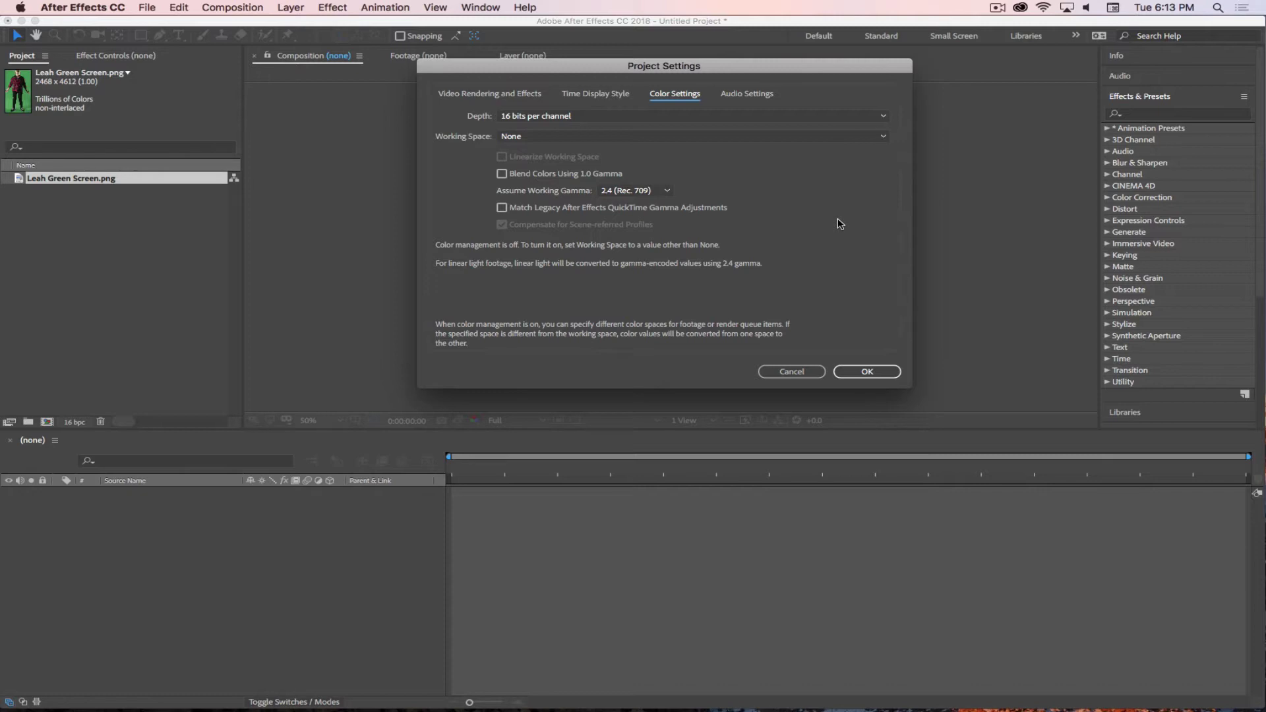
{"action": "left_click", "coordinate": [816, 138]}
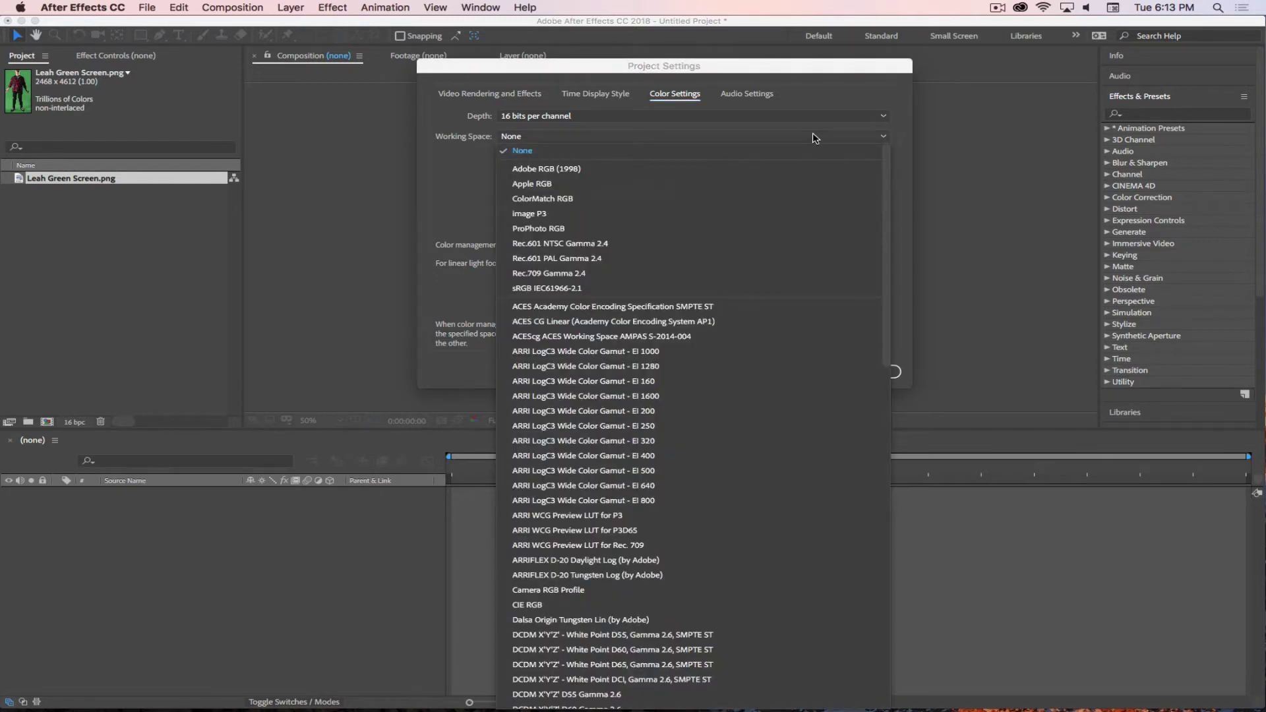
{"action": "left_click", "coordinate": [504, 154]}
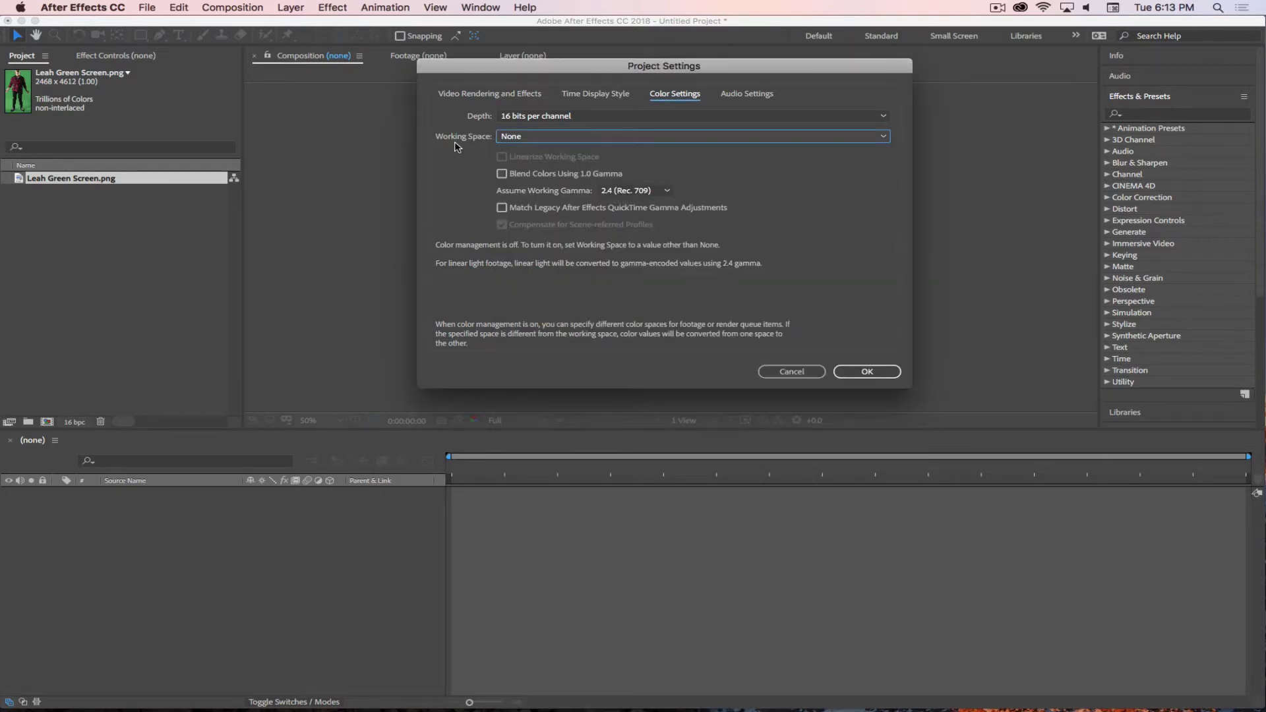
{"action": "left_click", "coordinate": [520, 140]}
{"action": "left_click", "coordinate": [534, 171]}
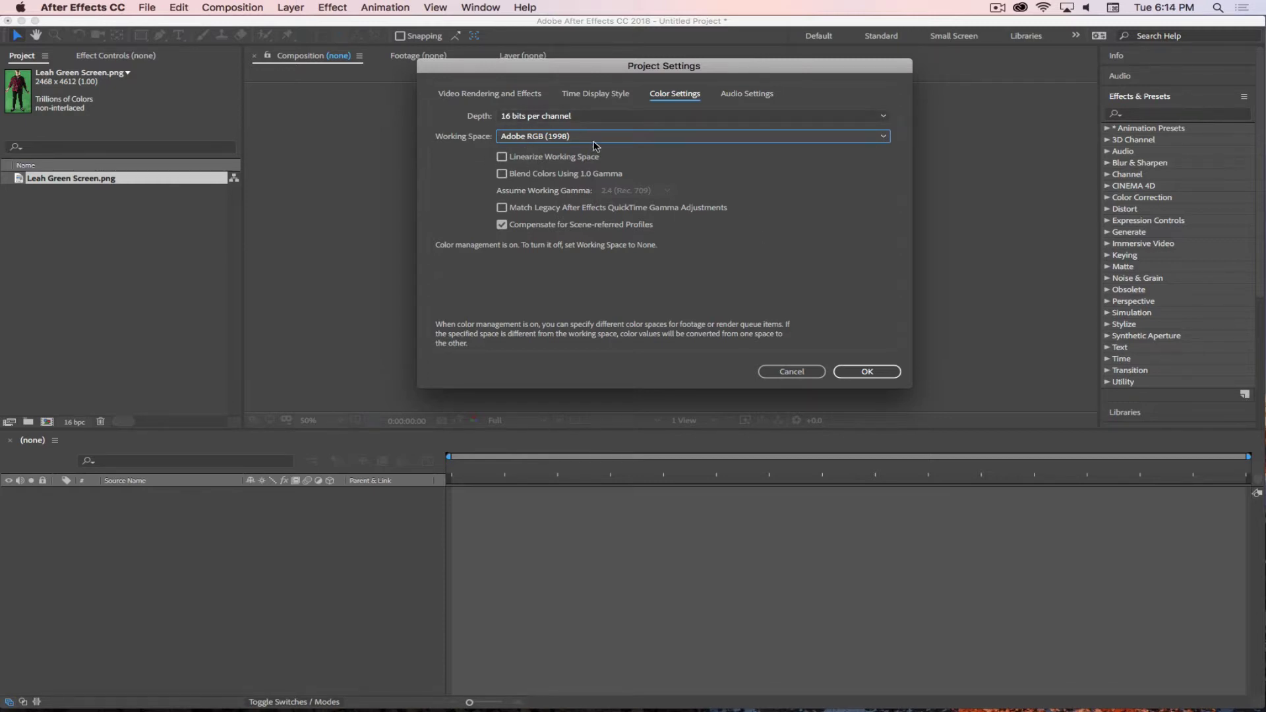
{"action": "left_click", "coordinate": [864, 371]}
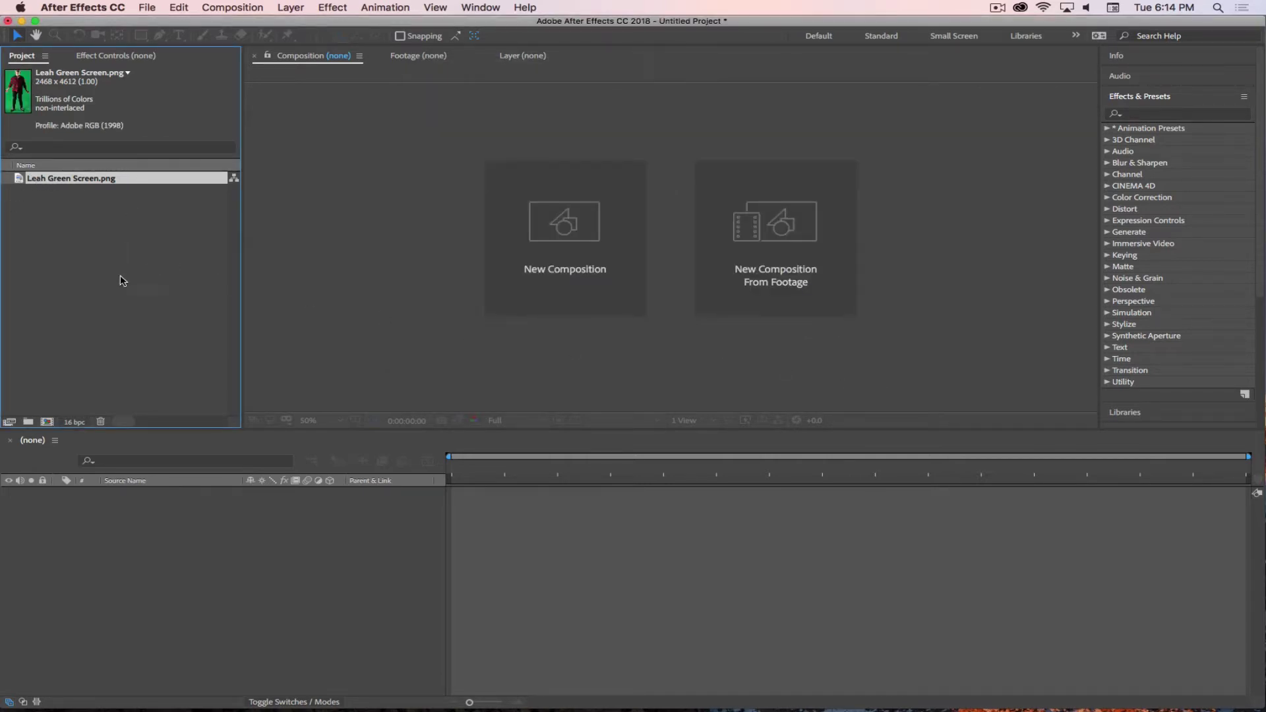
- Create the Leah Green Screen composition (2468 x 4612, 24 fps, 10 s) from the PNG
{"action": "left_click_drag", "start_coordinate": [19, 180], "coordinate": [48, 425]}
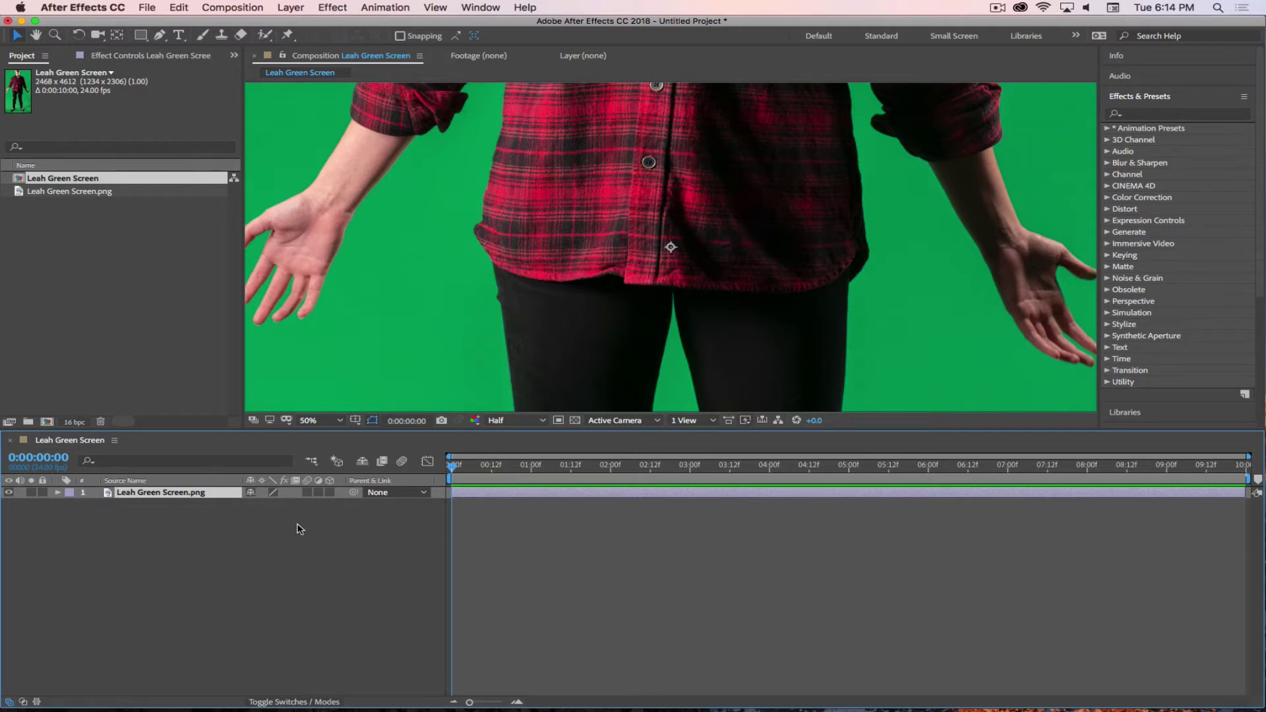
{"action": "left_click_drag", "start_coordinate": [19, 192], "coordinate": [48, 424]}
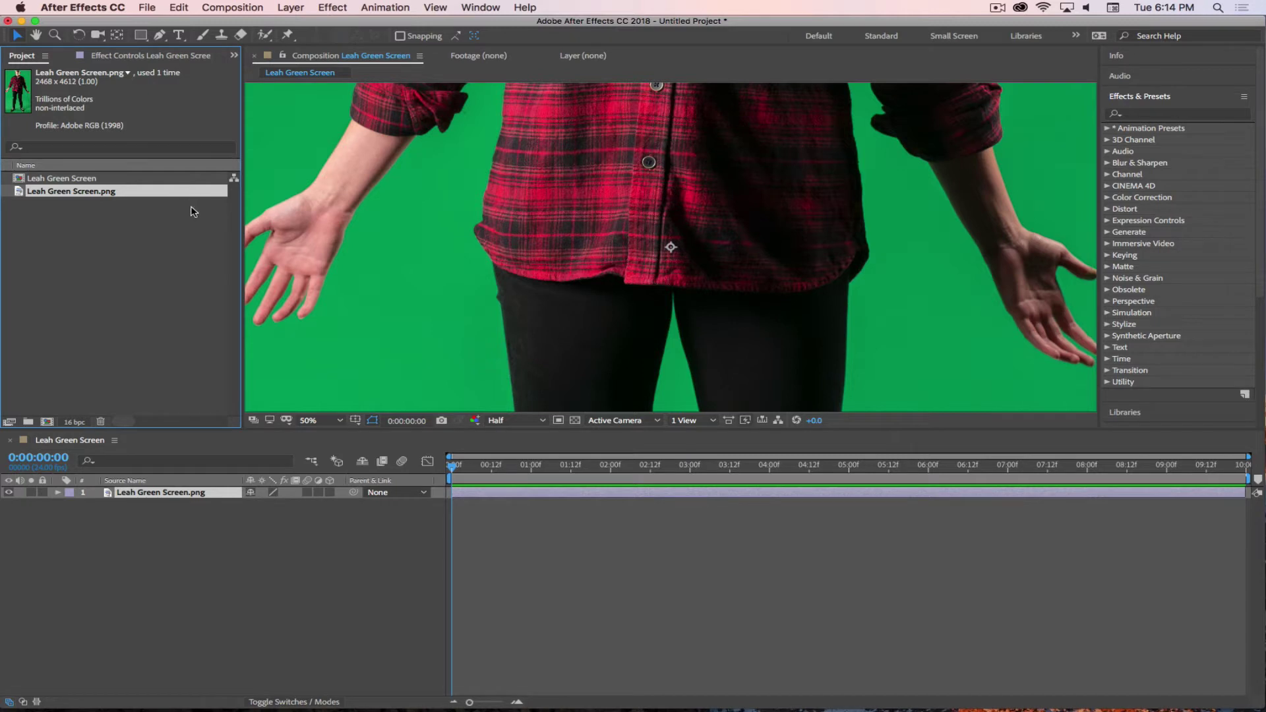
{"action": "key", "text": "super+z"}
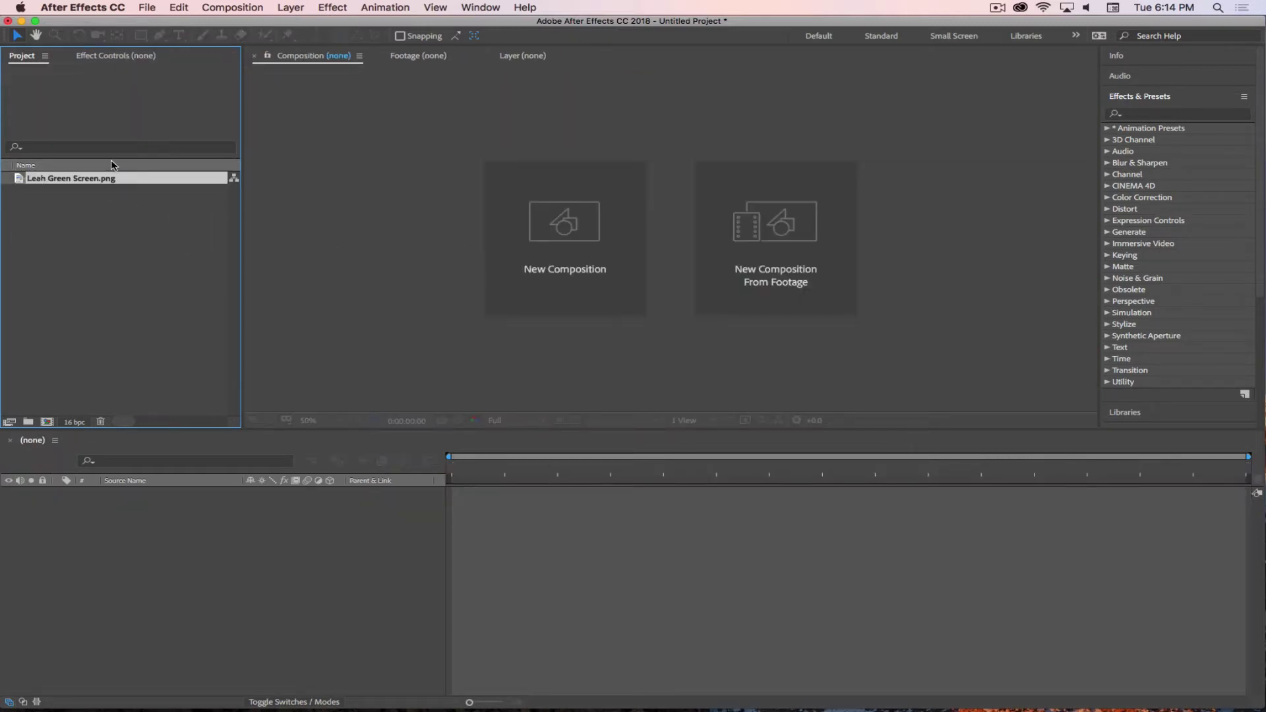
{"action": "left_click_drag", "start_coordinate": [19, 182], "coordinate": [554, 236]}
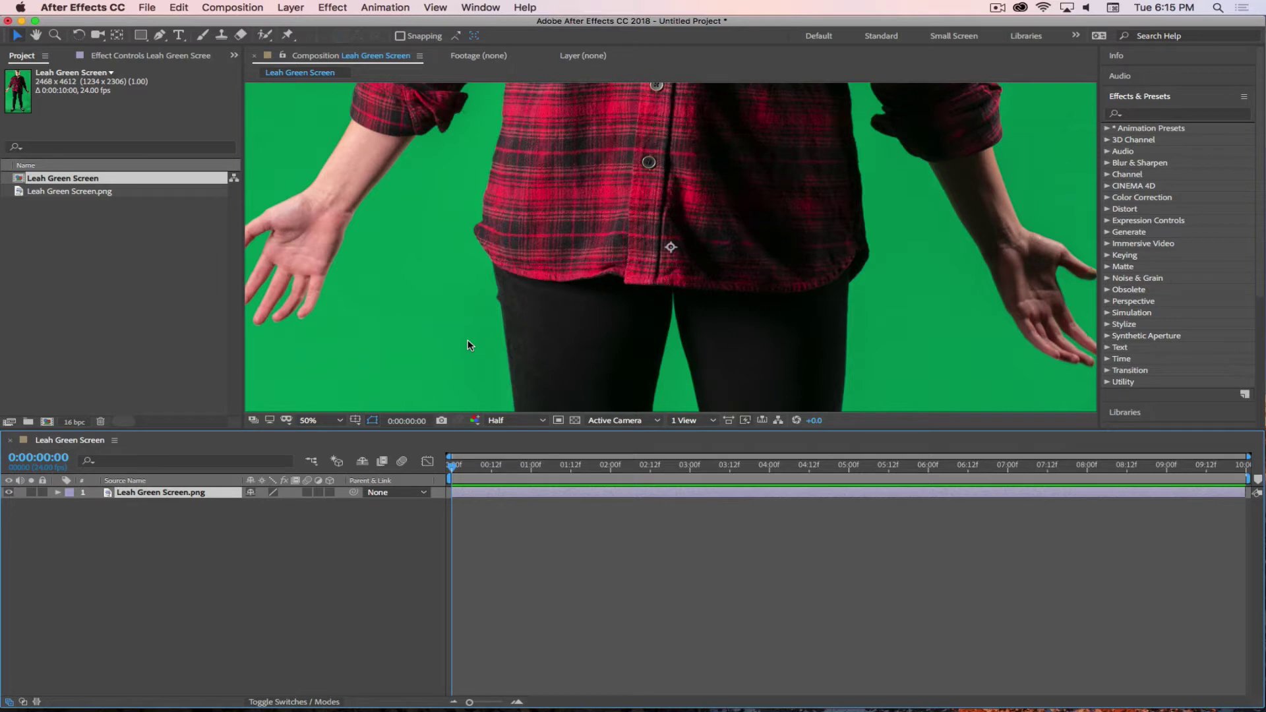
- Fit the whole frame in the viewer and clear the layer and project selections
{"action": "left_click", "coordinate": [333, 420]}
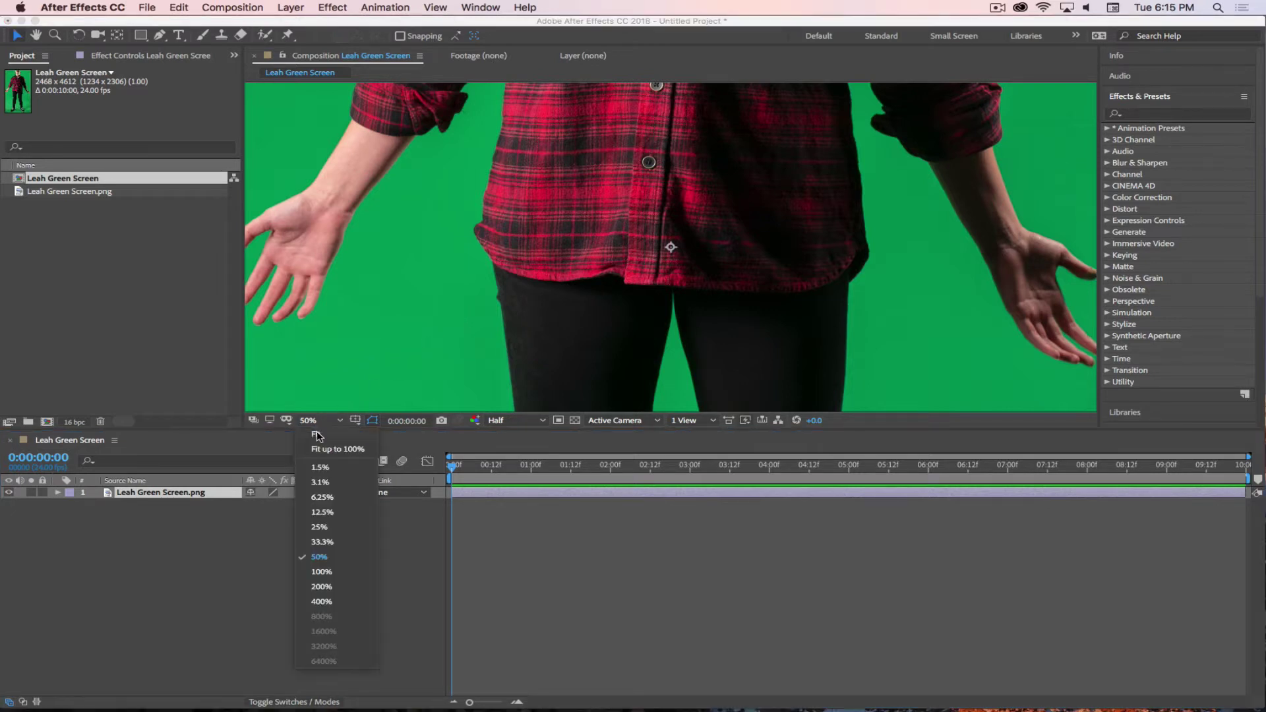
{"action": "left_click", "coordinate": [357, 430]}
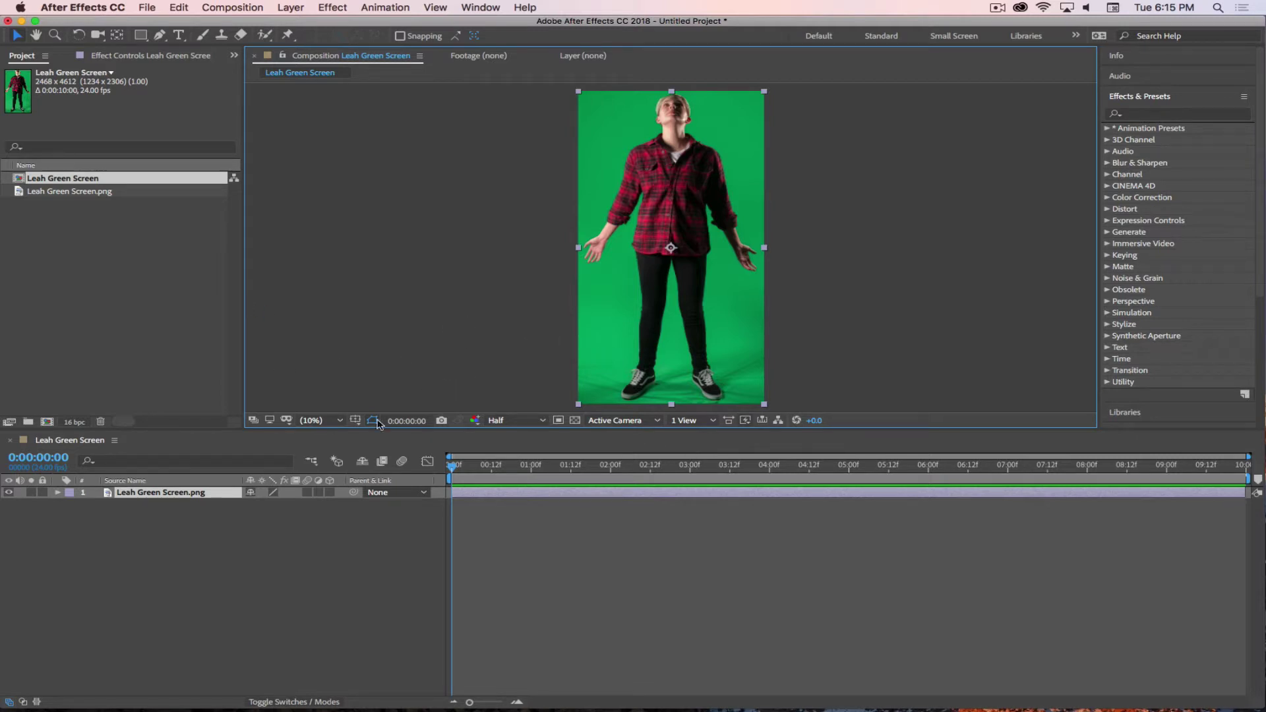
{"action": "left_click", "coordinate": [318, 552]}
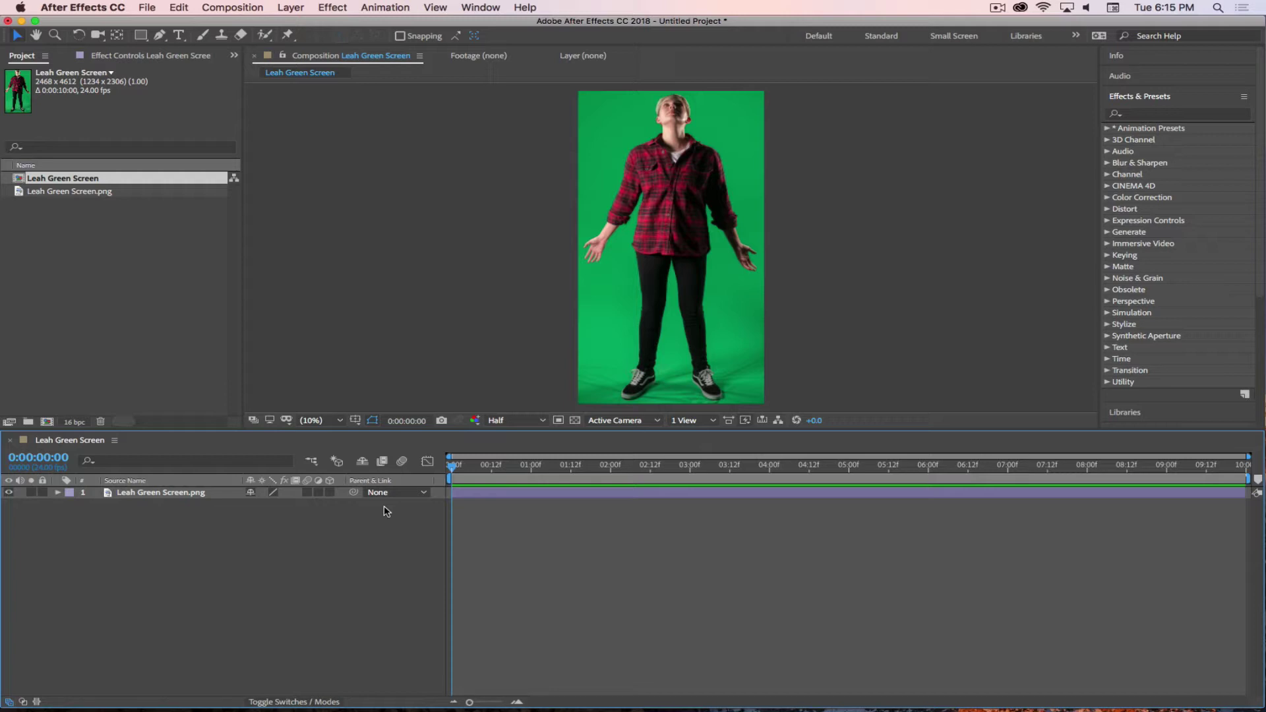
{"action": "left_click", "coordinate": [153, 281]}
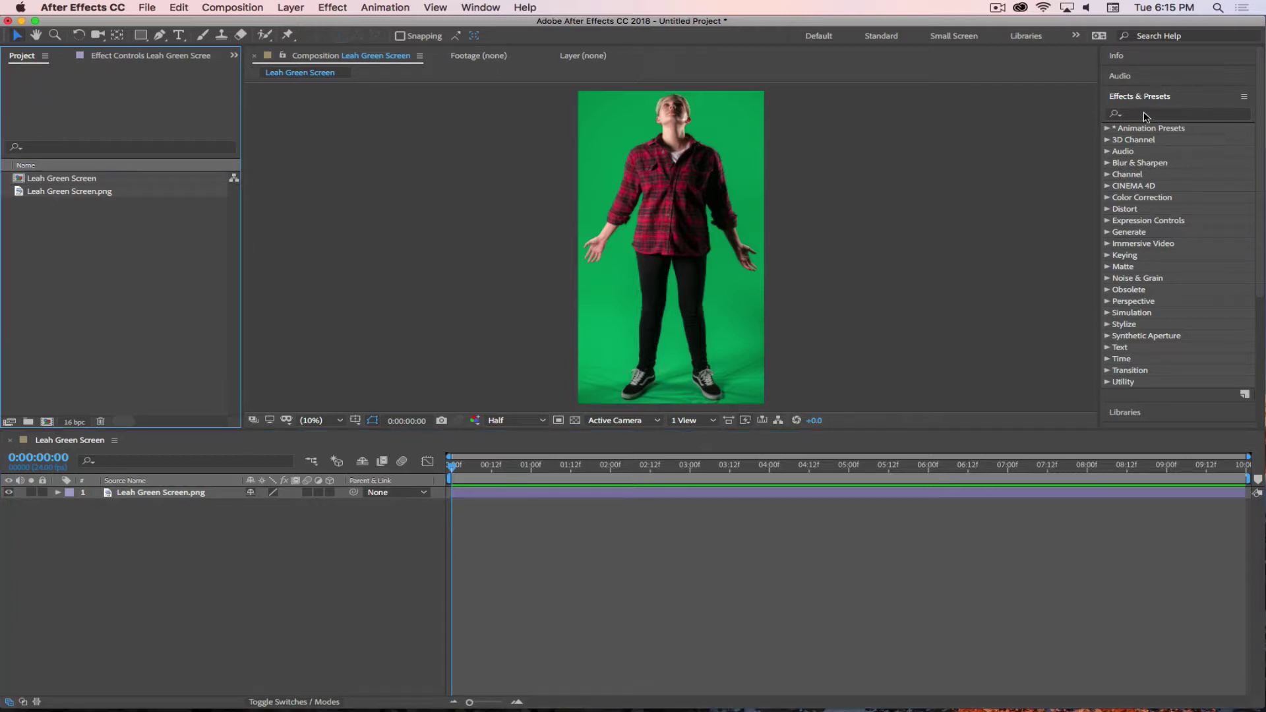
- Search effects for 'Key' and drag Keylight (1.2) onto the green-screen layer
{"action": "left_click", "coordinate": [1173, 116]}
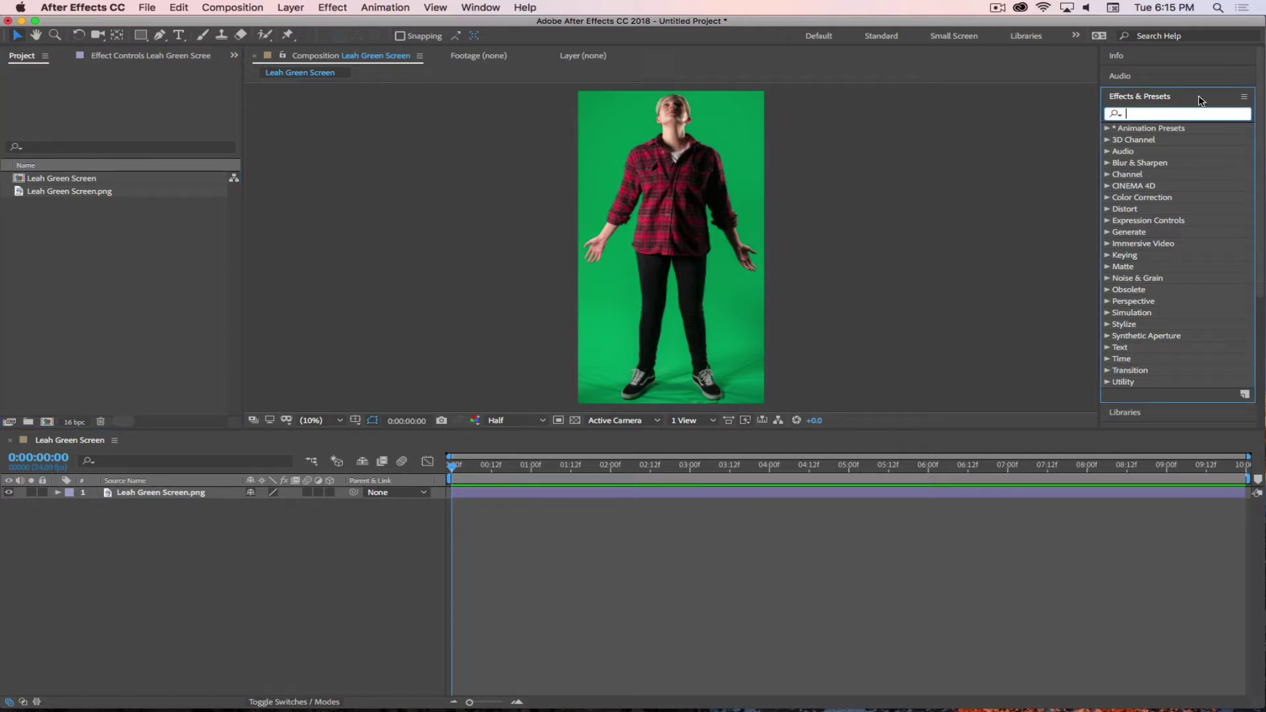
{"action": "type", "text": "Key"}
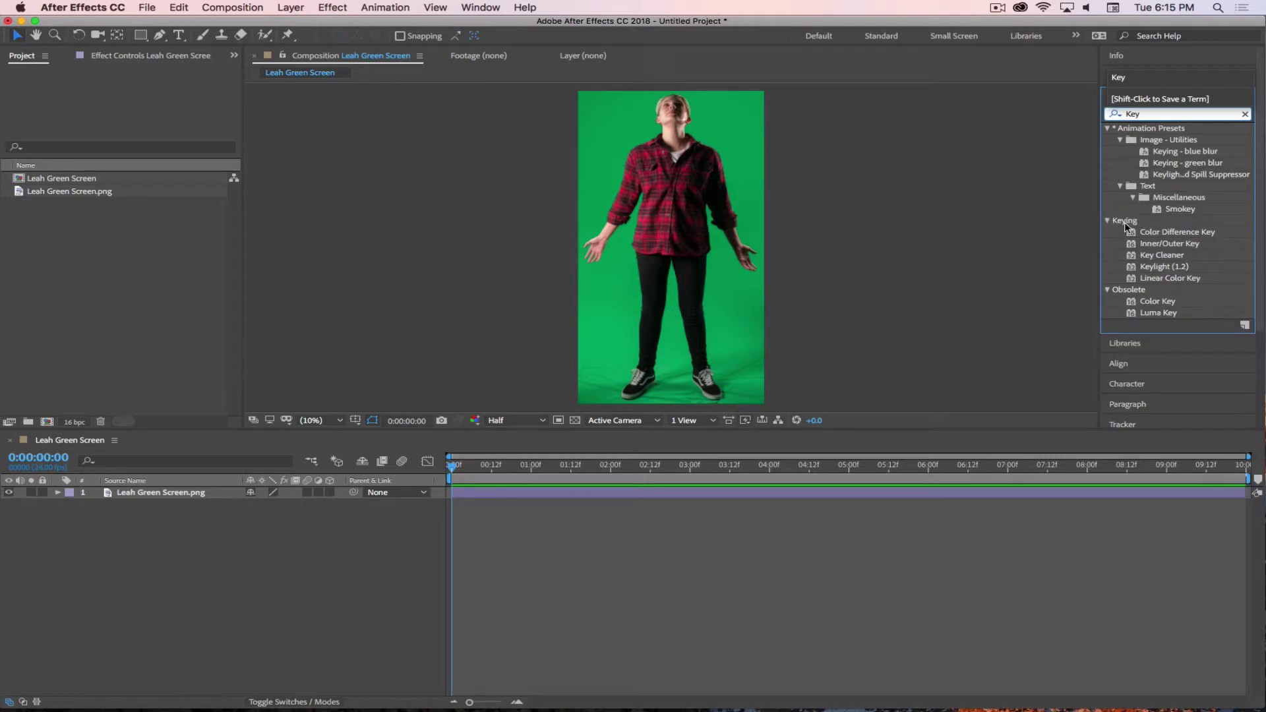
{"action": "left_click", "coordinate": [1151, 268]}
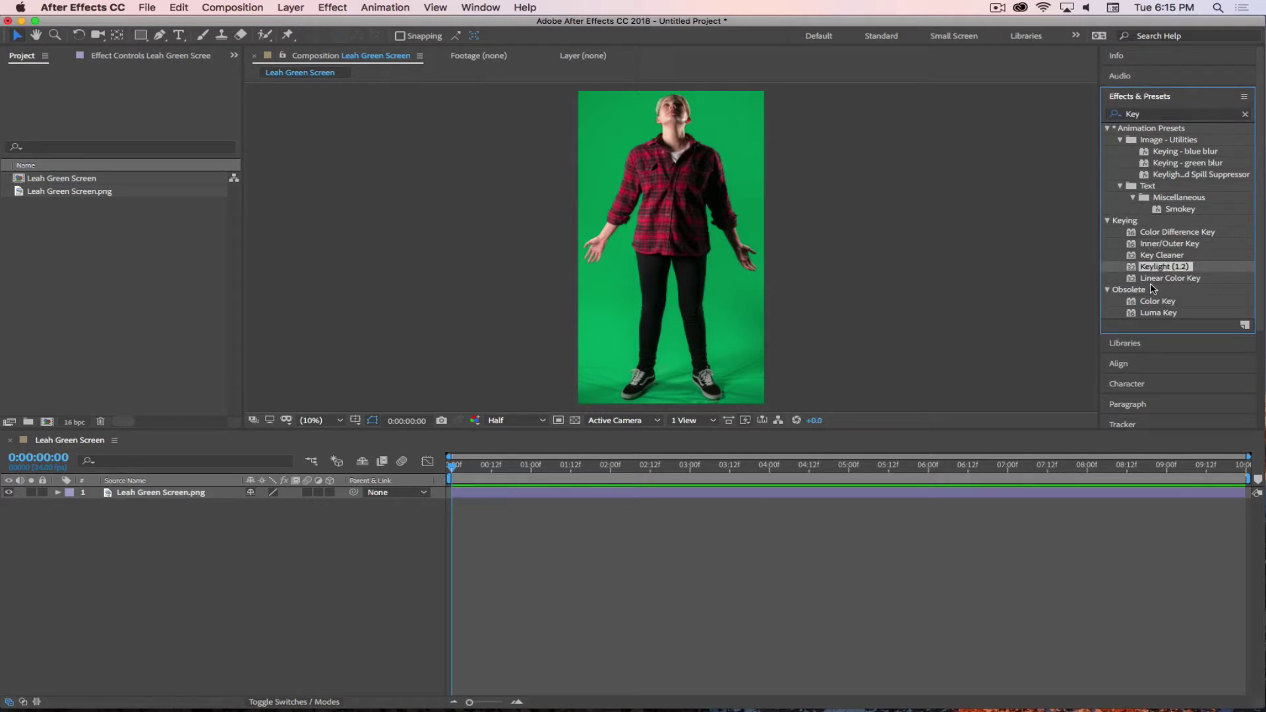
{"action": "left_click_drag", "start_coordinate": [1138, 268], "coordinate": [675, 203]}
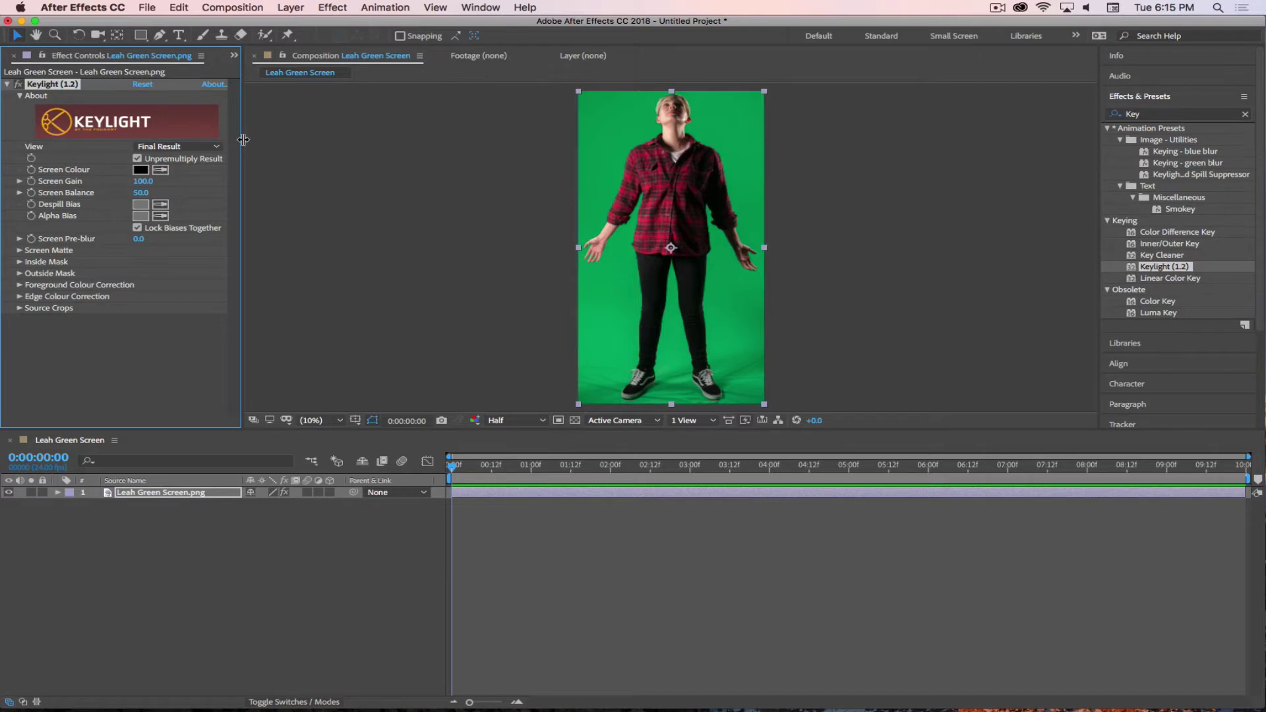
- Sample the backdrop green as Keylight's Screen Colour and turn on the transparency grid
{"action": "left_click_drag", "start_coordinate": [241, 140], "coordinate": [291, 142]}
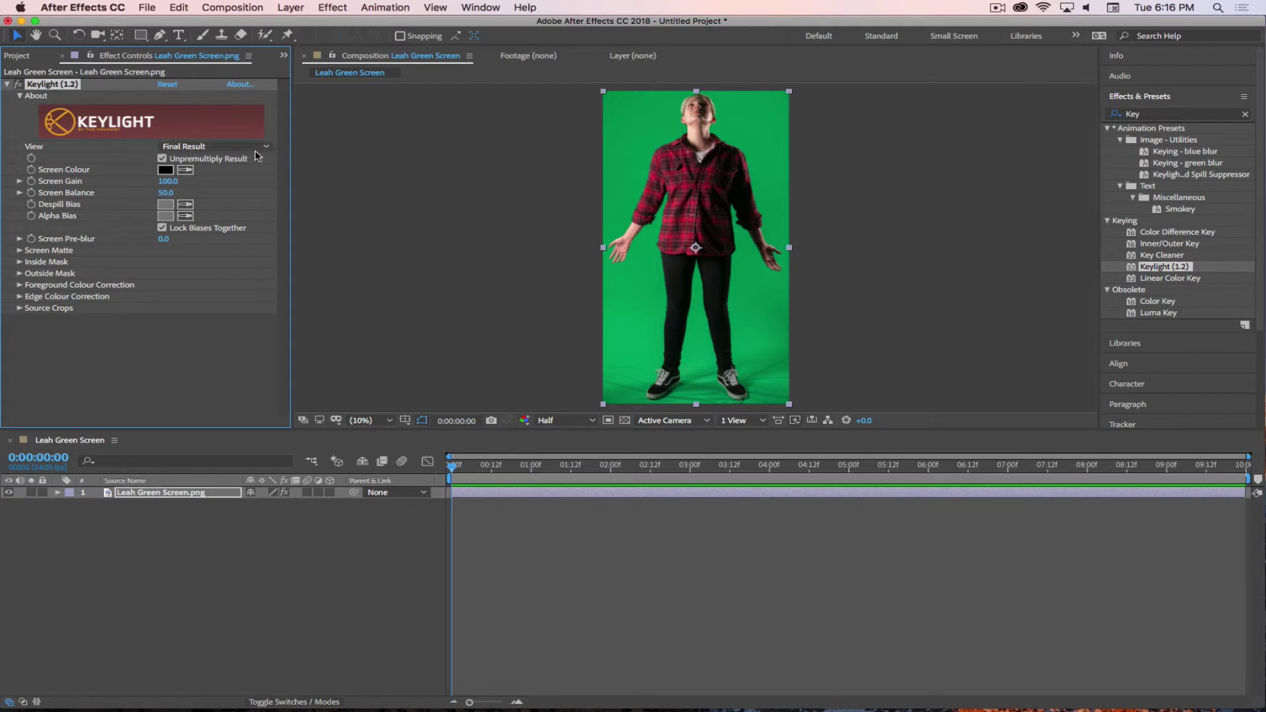
{"action": "left_click", "coordinate": [184, 171]}
{"action": "left_click", "coordinate": [651, 239]}
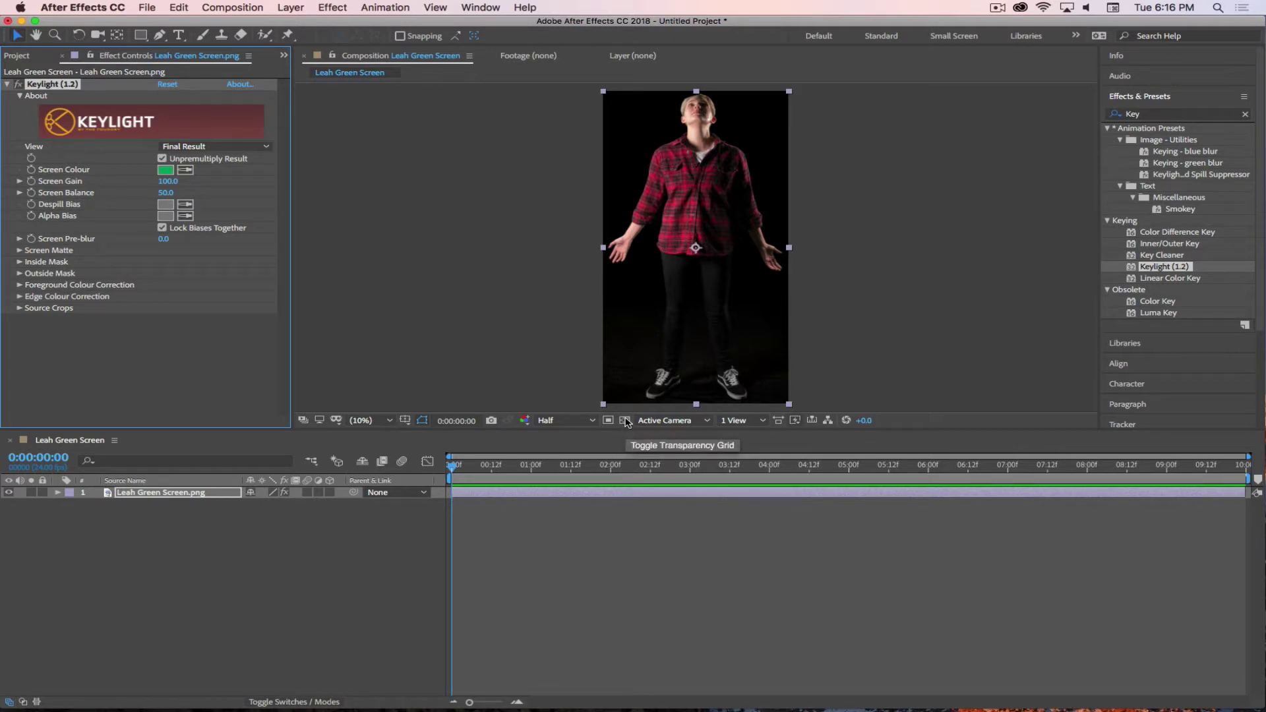
{"action": "left_click", "coordinate": [626, 421]}
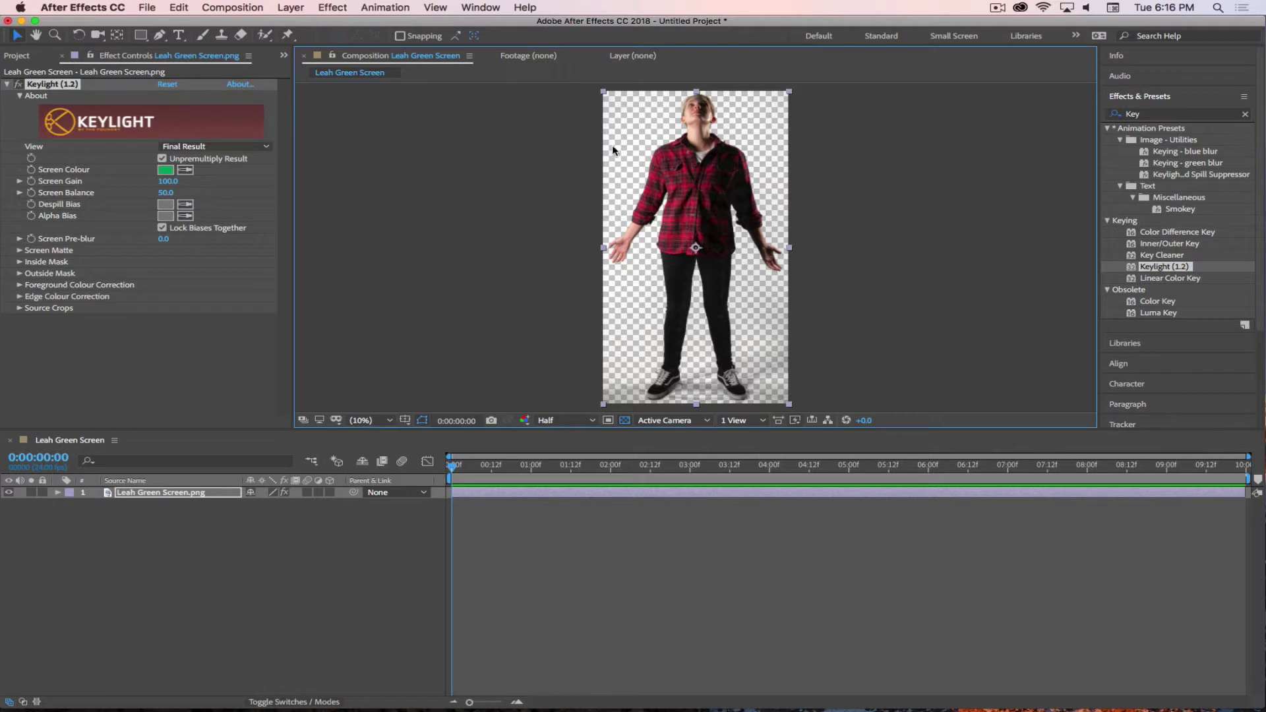
- Cycle Keylight's View from Final Result through Source and Source Alpha
{"action": "left_click", "coordinate": [205, 147]}
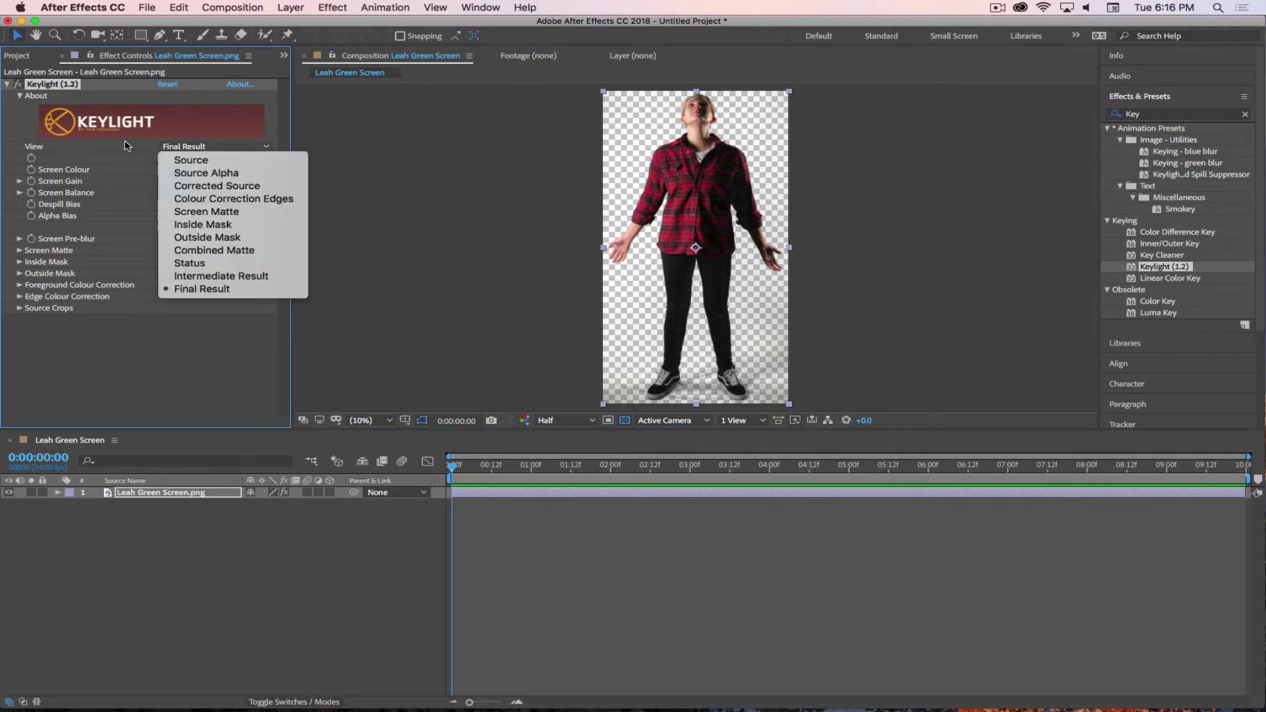
{"action": "left_click", "coordinate": [220, 149]}
{"action": "left_click", "coordinate": [220, 149]}
{"action": "left_click", "coordinate": [219, 149]}
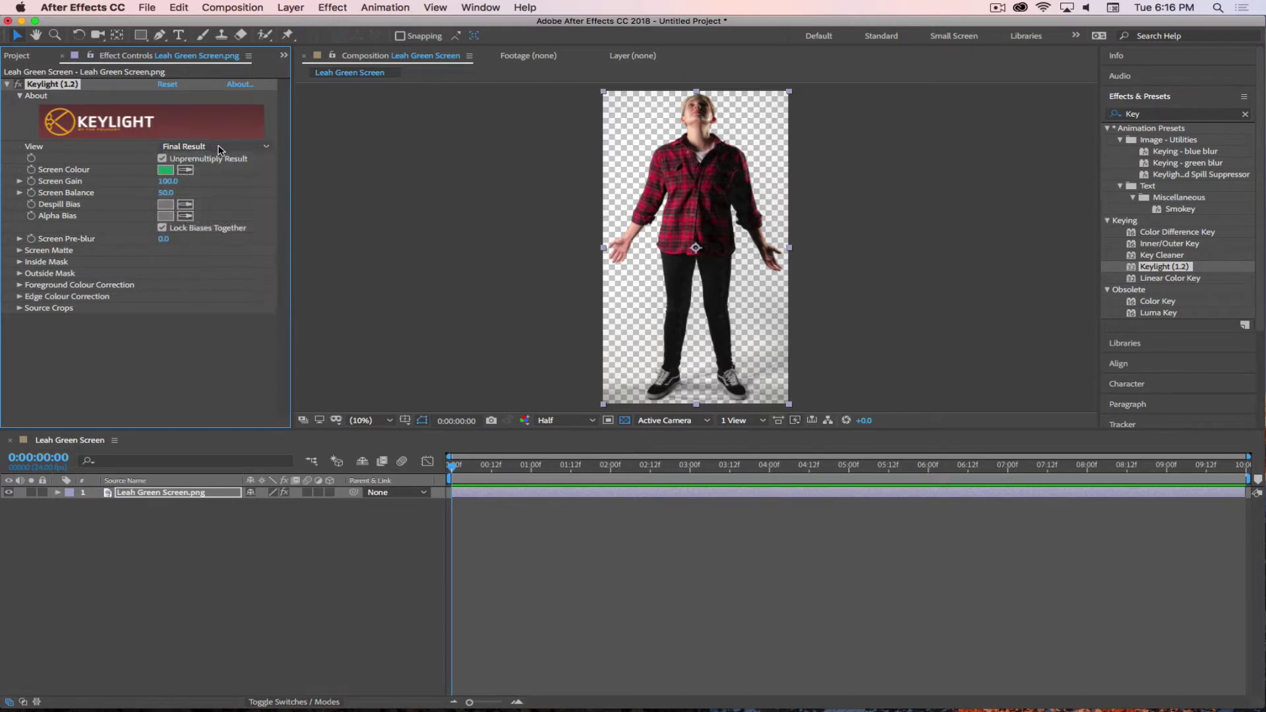
{"action": "left_click", "coordinate": [220, 149]}
{"action": "left_click", "coordinate": [220, 149]}
{"action": "left_click", "coordinate": [195, 147]}
{"action": "left_click", "coordinate": [195, 159]}
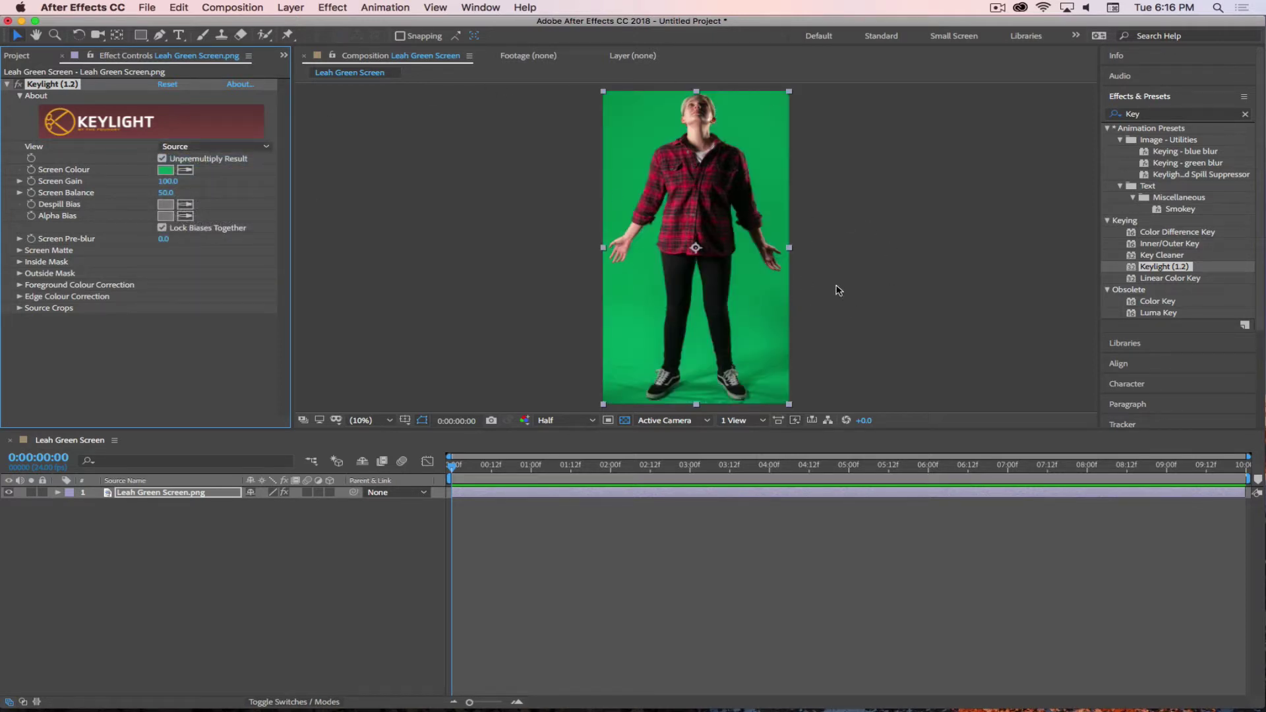
{"action": "left_click", "coordinate": [211, 148]}
{"action": "left_click", "coordinate": [213, 176]}
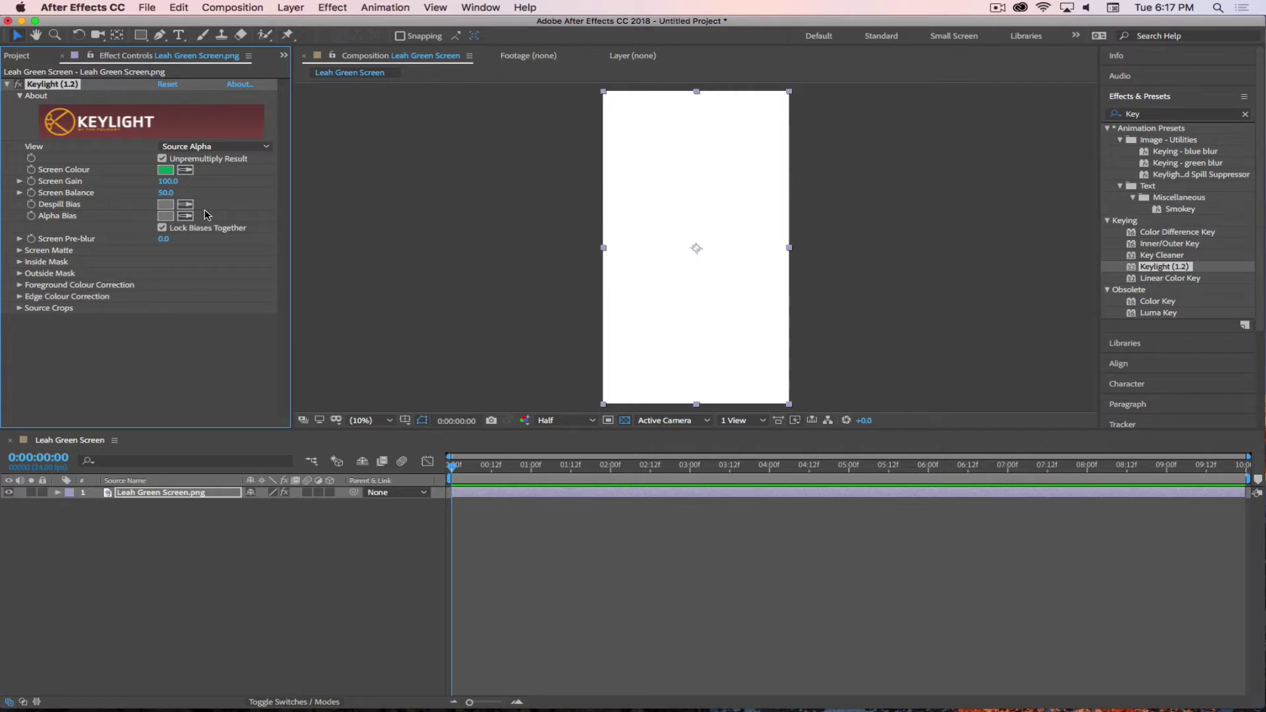
- Preview Corrected Source and Corrected Edges, then settle Keylight's View on Screen Matte
{"action": "left_click", "coordinate": [215, 146]}
{"action": "left_click", "coordinate": [231, 188]}
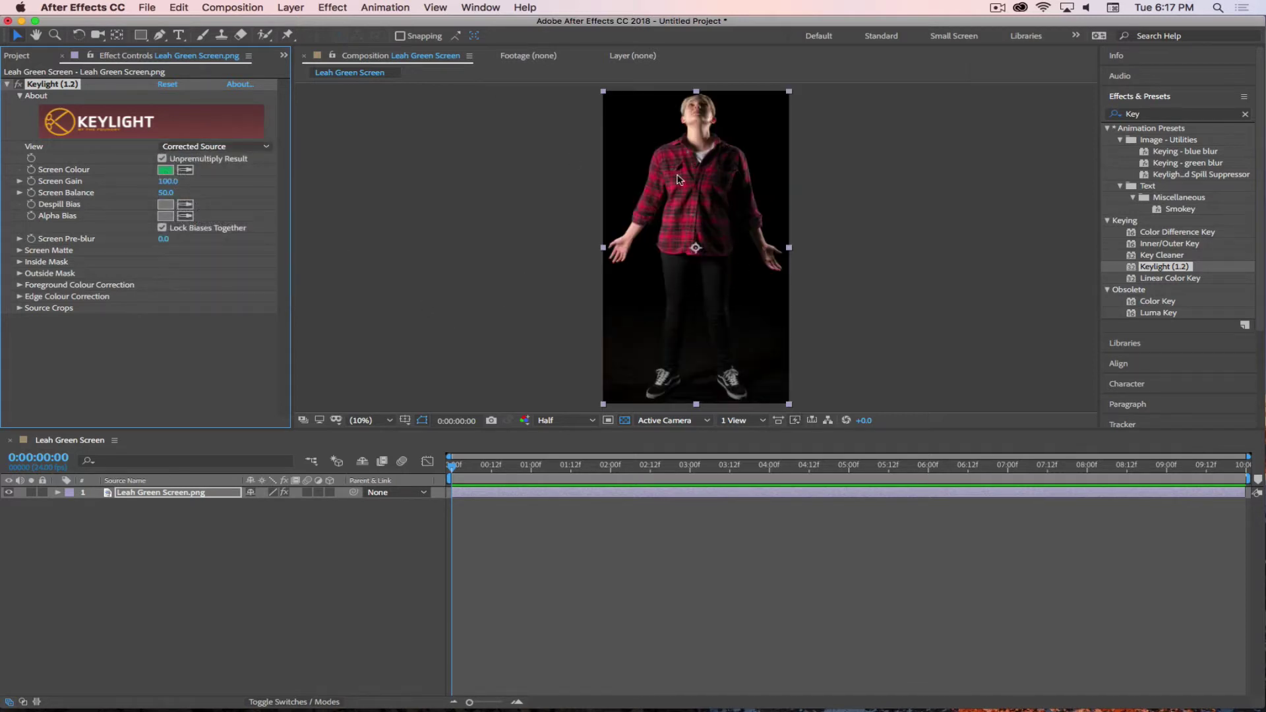
{"action": "left_click", "coordinate": [224, 147]}
{"action": "left_click", "coordinate": [224, 200]}
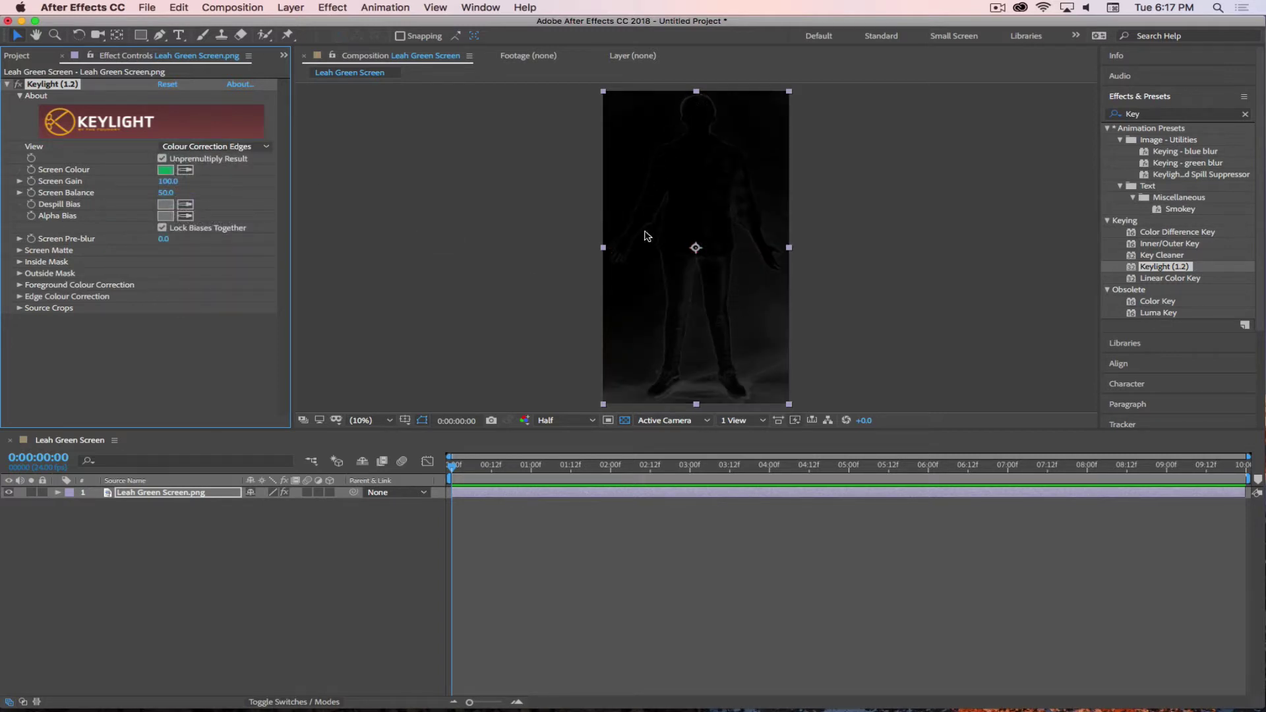
{"action": "left_click", "coordinate": [219, 148]}
{"action": "left_click", "coordinate": [230, 211]}
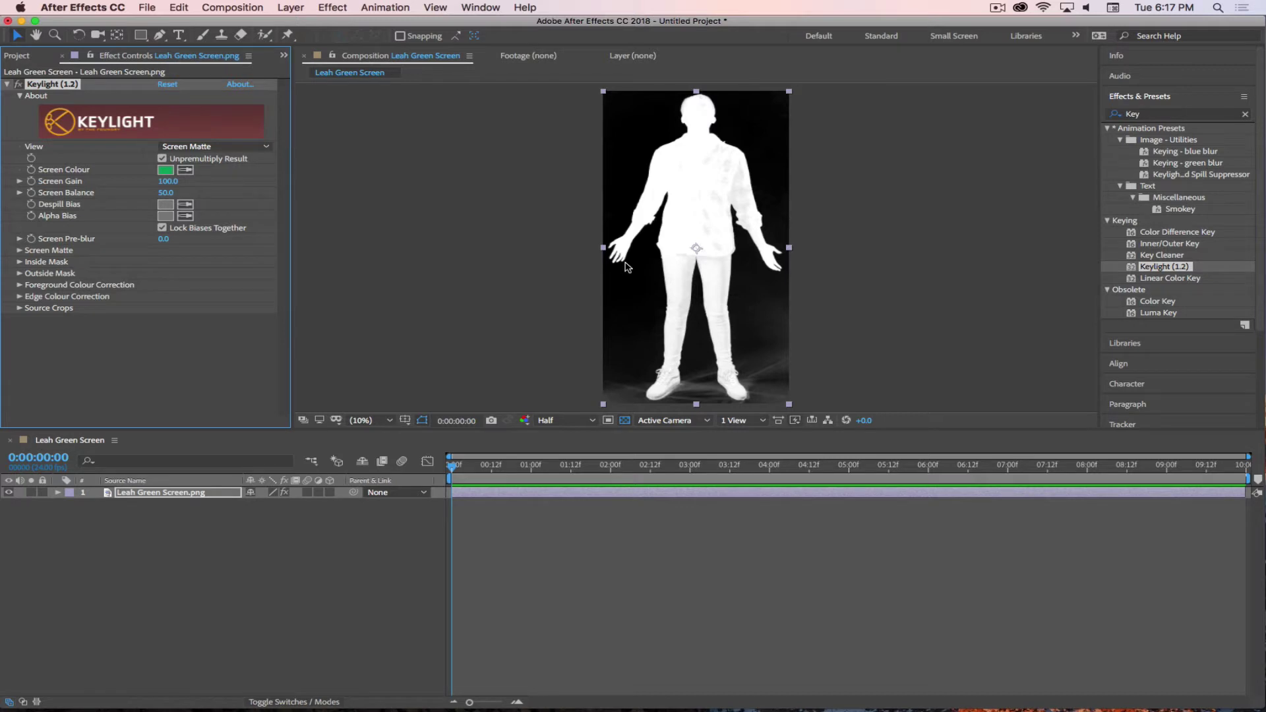
- Zoom in on the shirt and arms, comparing Final Result against the Screen Matte
{"action": "key", "text": "period"}
{"action": "key", "text": "period"}
{"action": "key", "text": "period"}
{"action": "key", "text": "period"}
{"action": "key", "text": "period"}
{"action": "key", "text": "period"}
{"action": "key", "text": "period"}
{"action": "key", "text": "comma"}
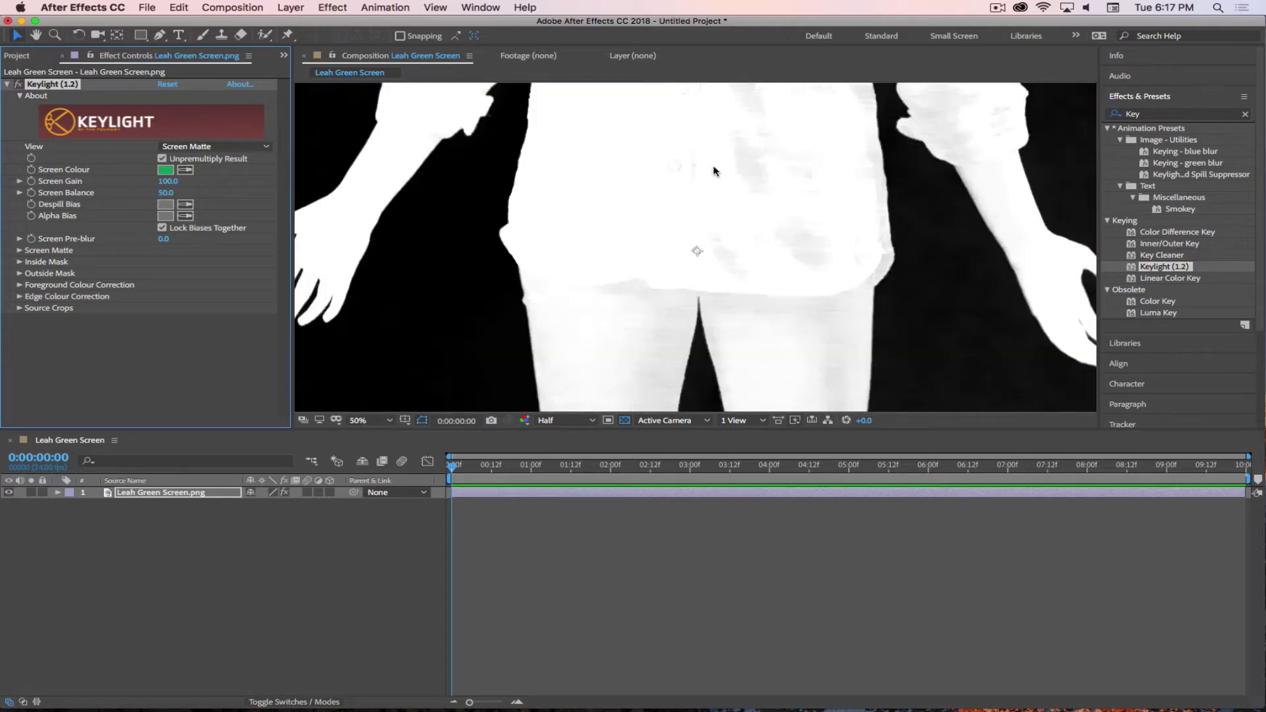
{"action": "left_click_drag", "start_coordinate": [714, 165], "coordinate": [718, 397]}
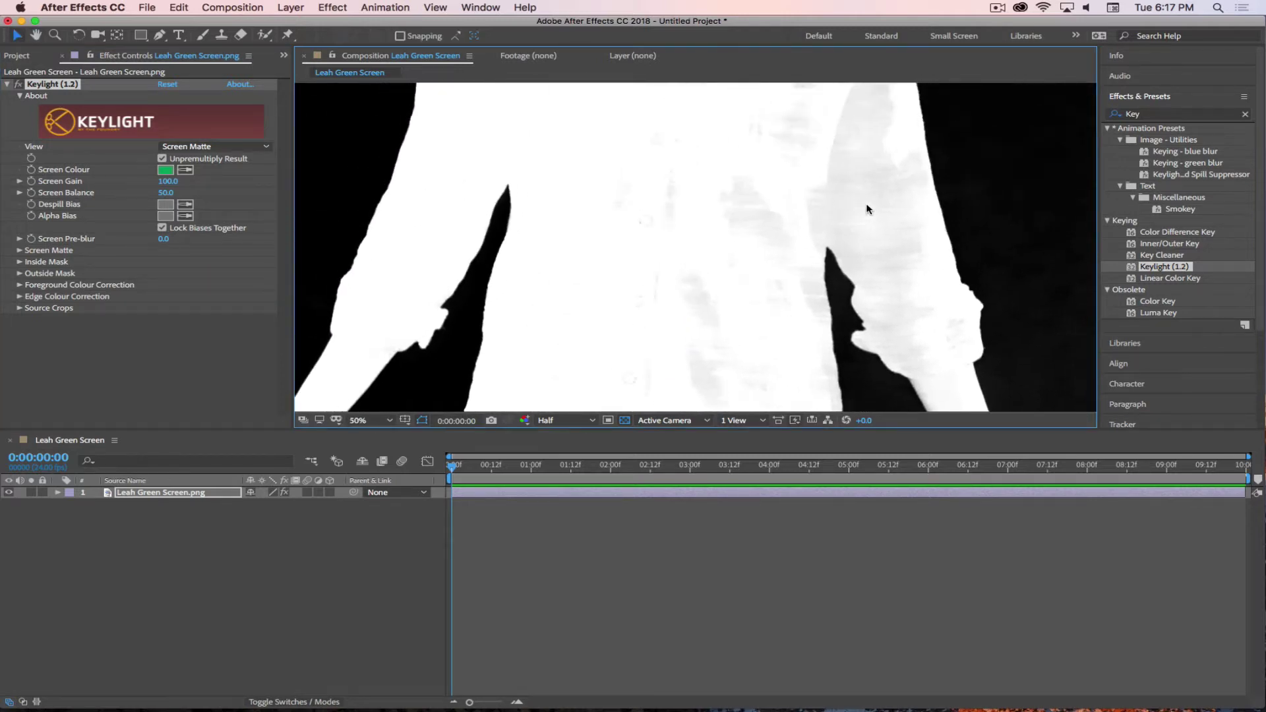
{"action": "left_click_drag", "start_coordinate": [862, 204], "coordinate": [758, 268]}
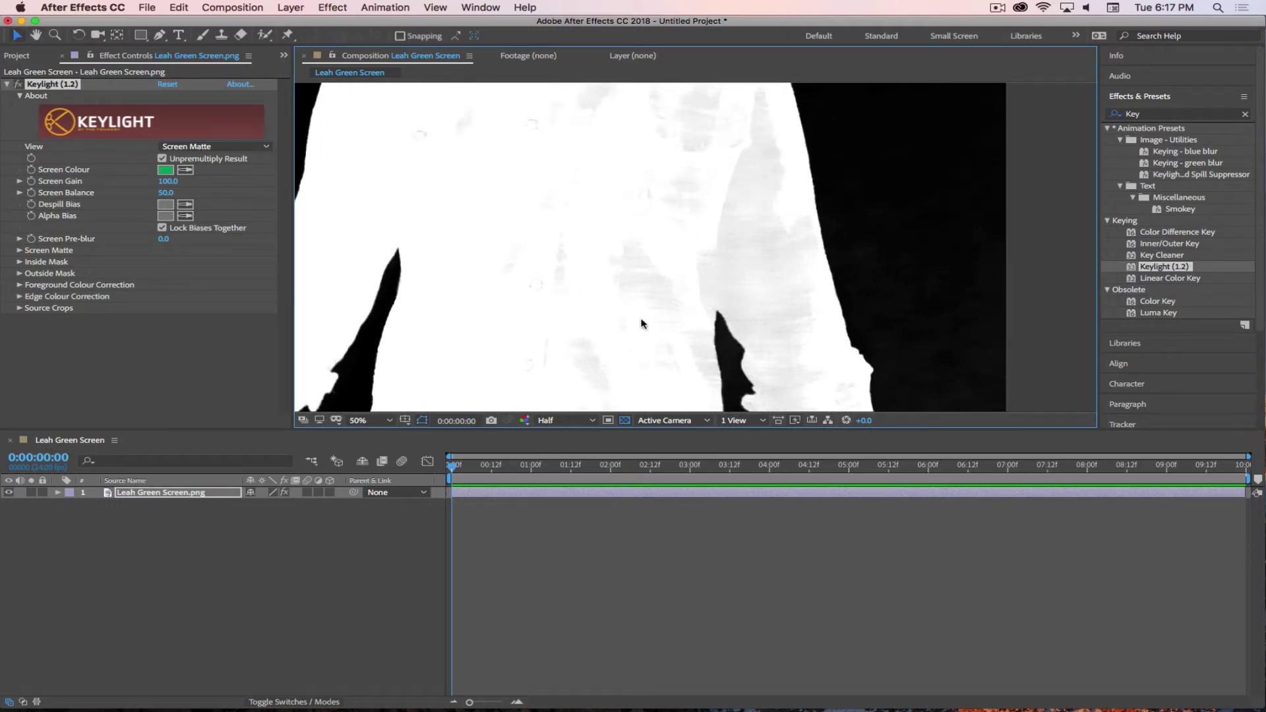
{"action": "left_click", "coordinate": [215, 146]}
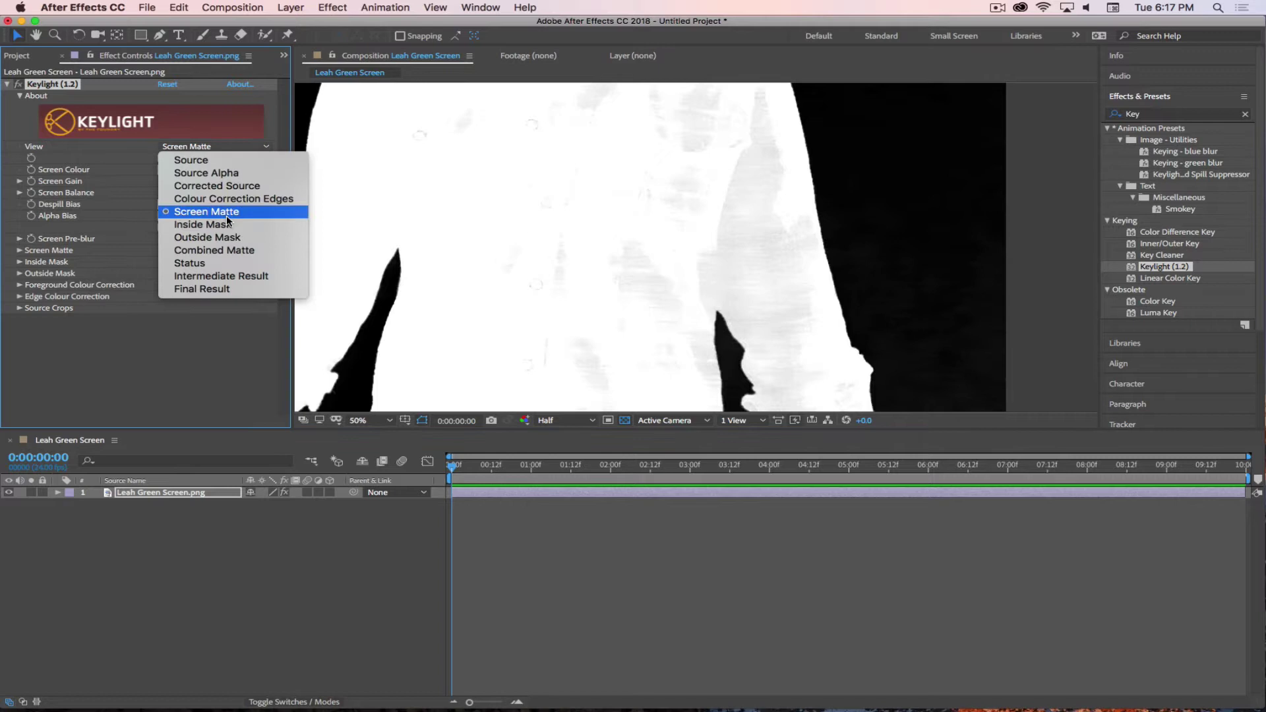
{"action": "left_click", "coordinate": [223, 289]}
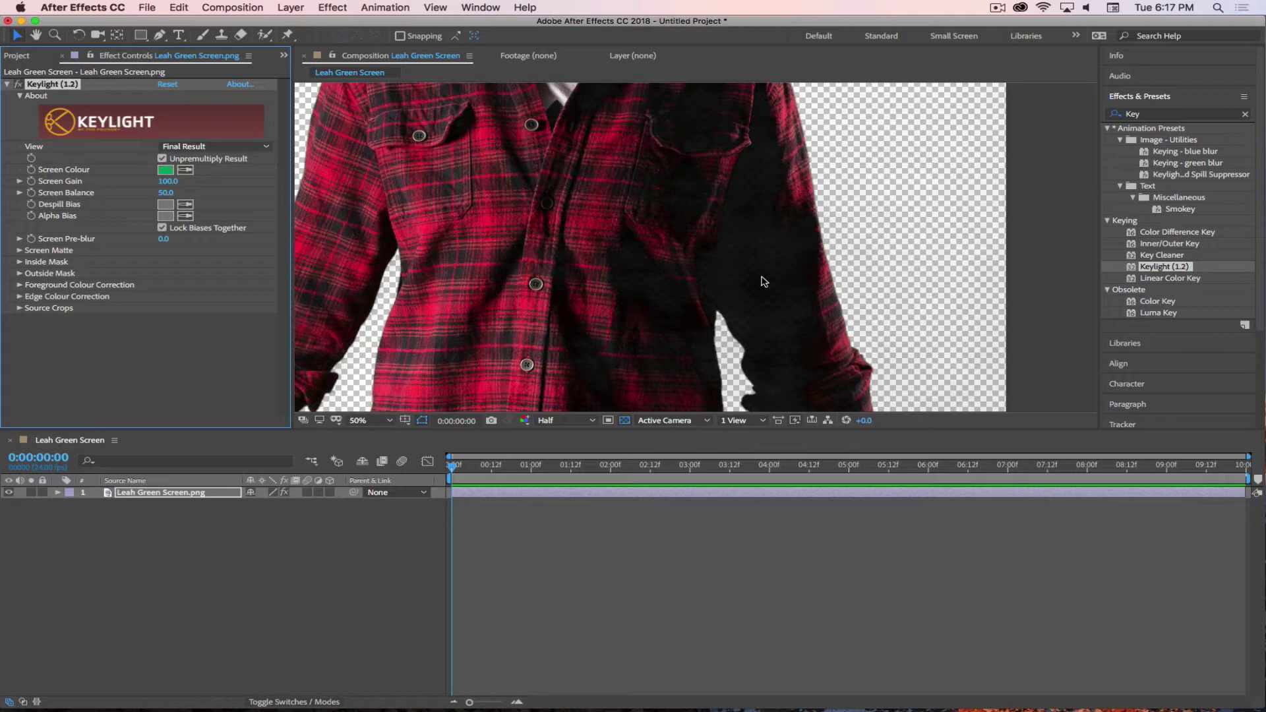
{"action": "left_click", "coordinate": [220, 146]}
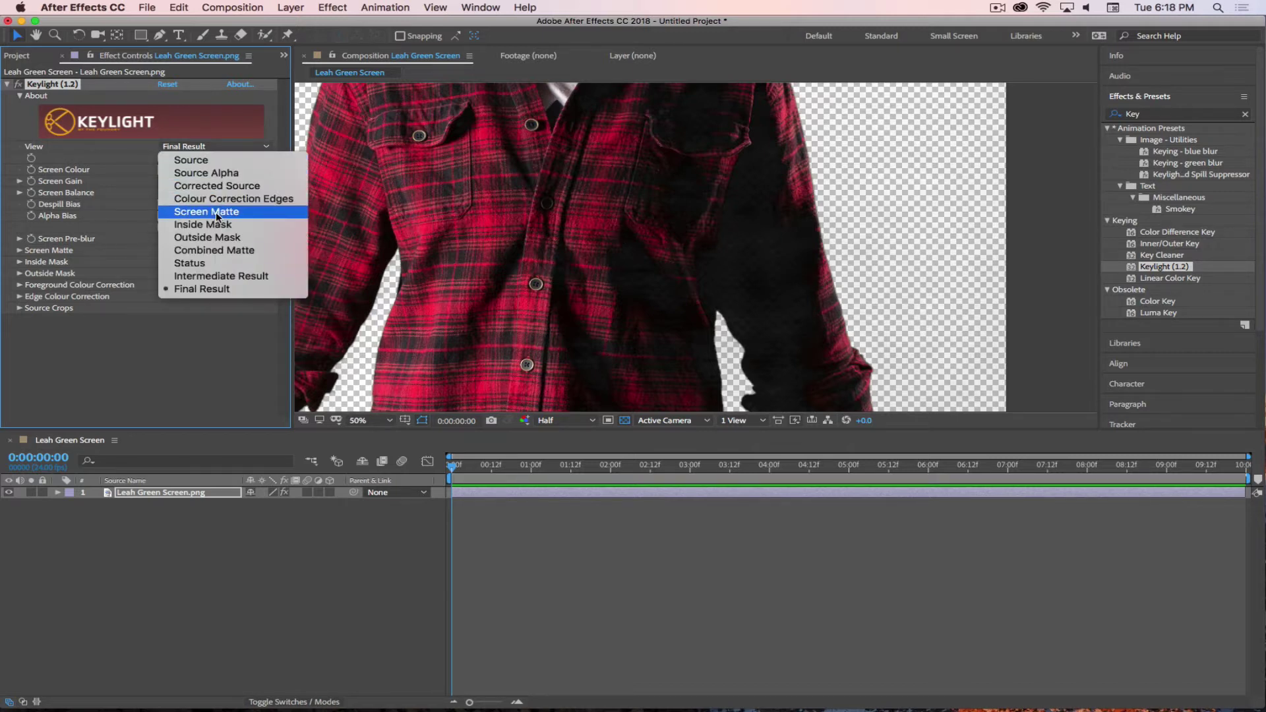
{"action": "left_click", "coordinate": [218, 212]}
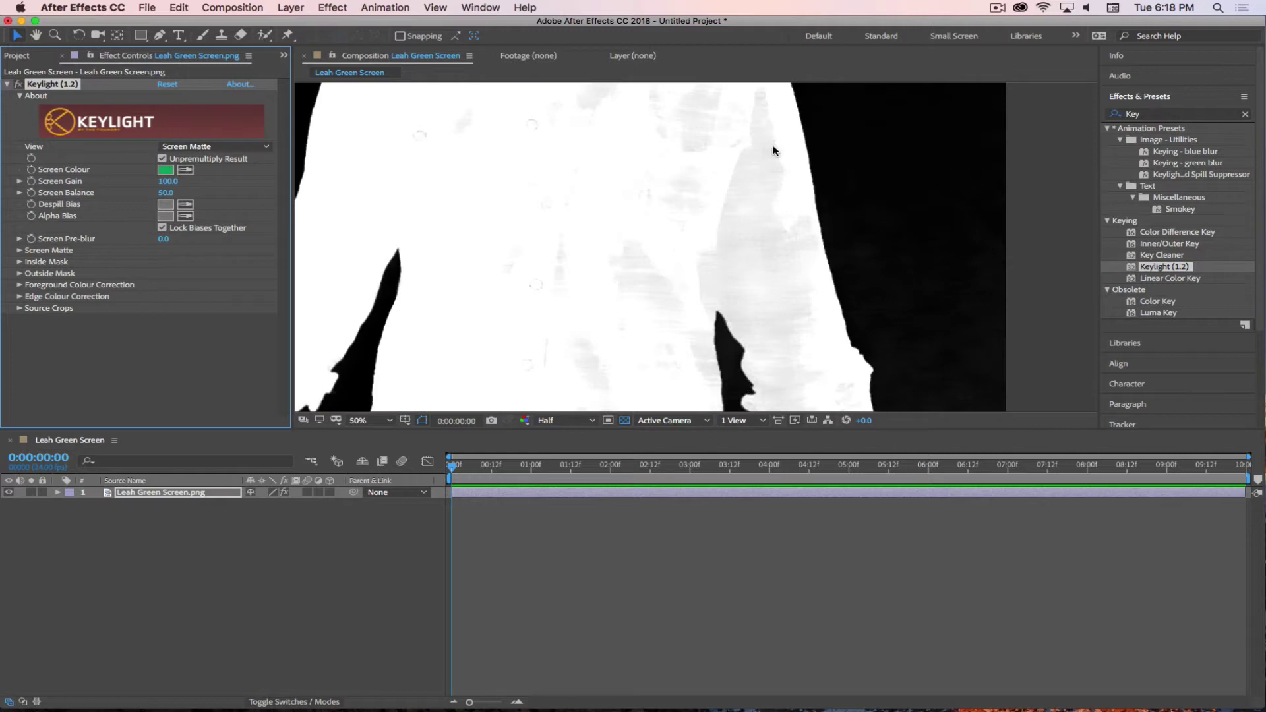
- Inspect the head and torso, then switch View through Inside Mask to Combined Matte
{"action": "left_click_drag", "start_coordinate": [531, 178], "coordinate": [582, 401]}
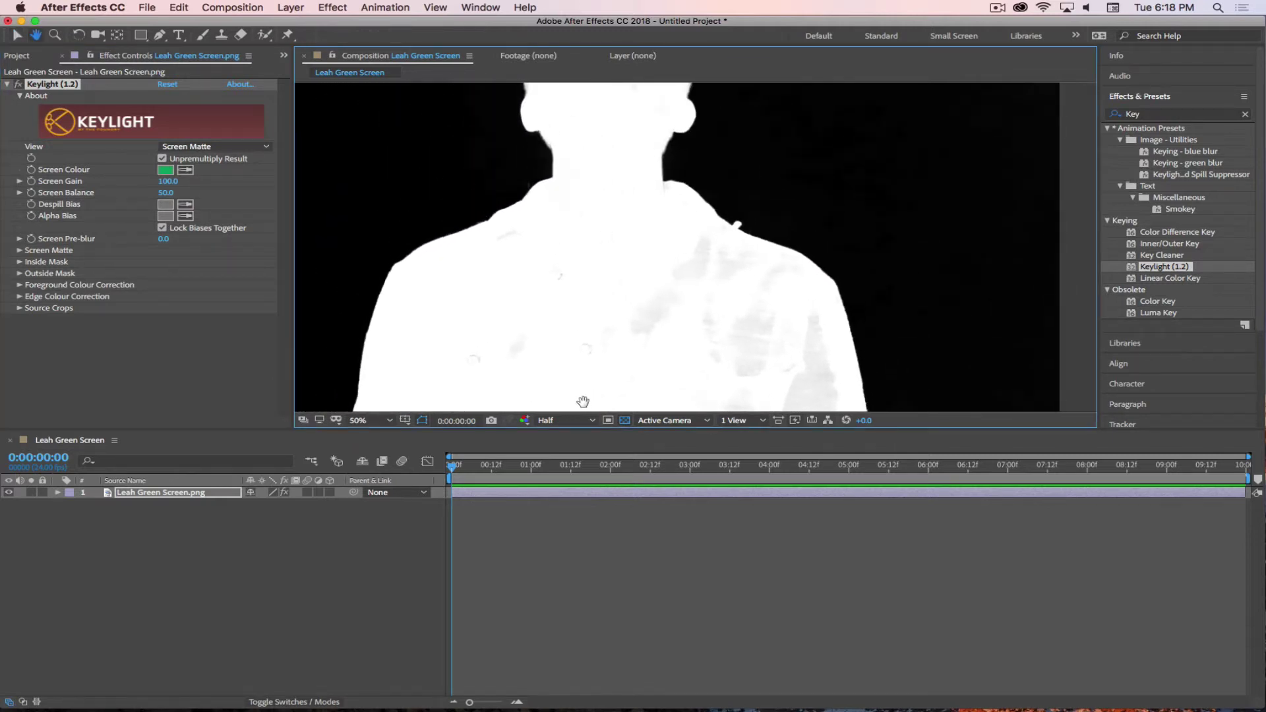
{"action": "left_click_drag", "start_coordinate": [583, 131], "coordinate": [644, 263]}
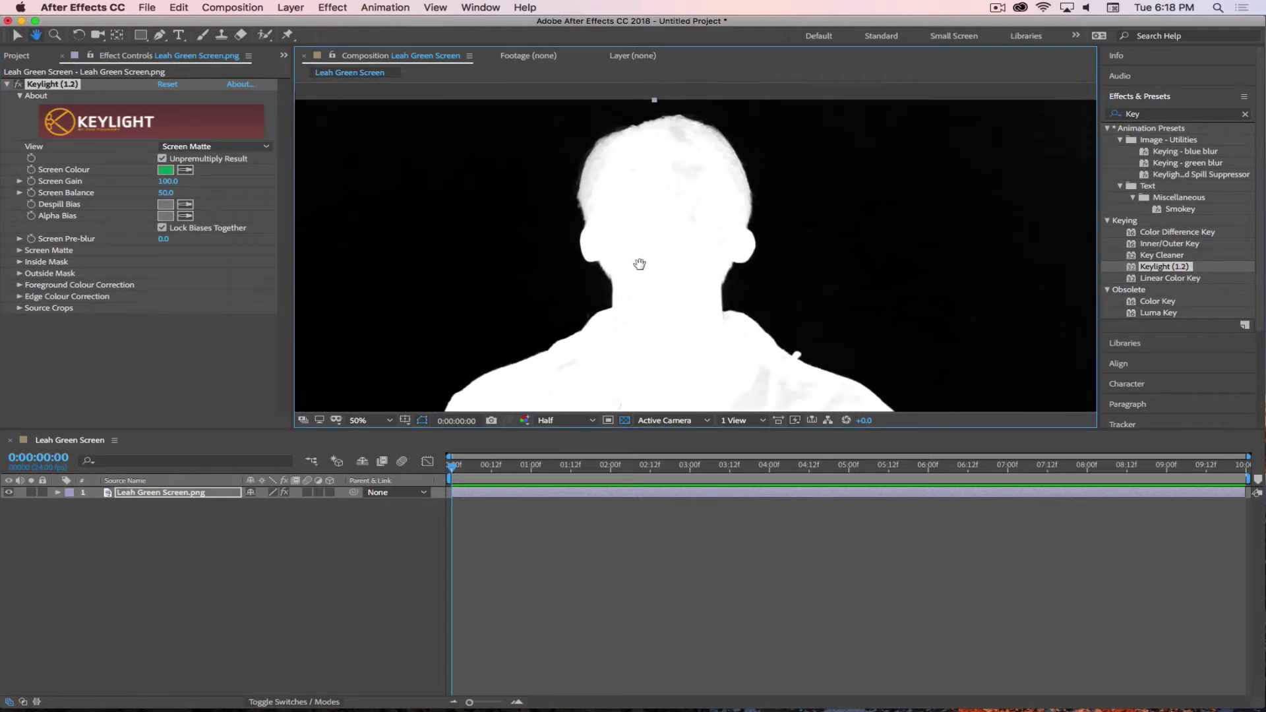
{"action": "key", "text": "v"}
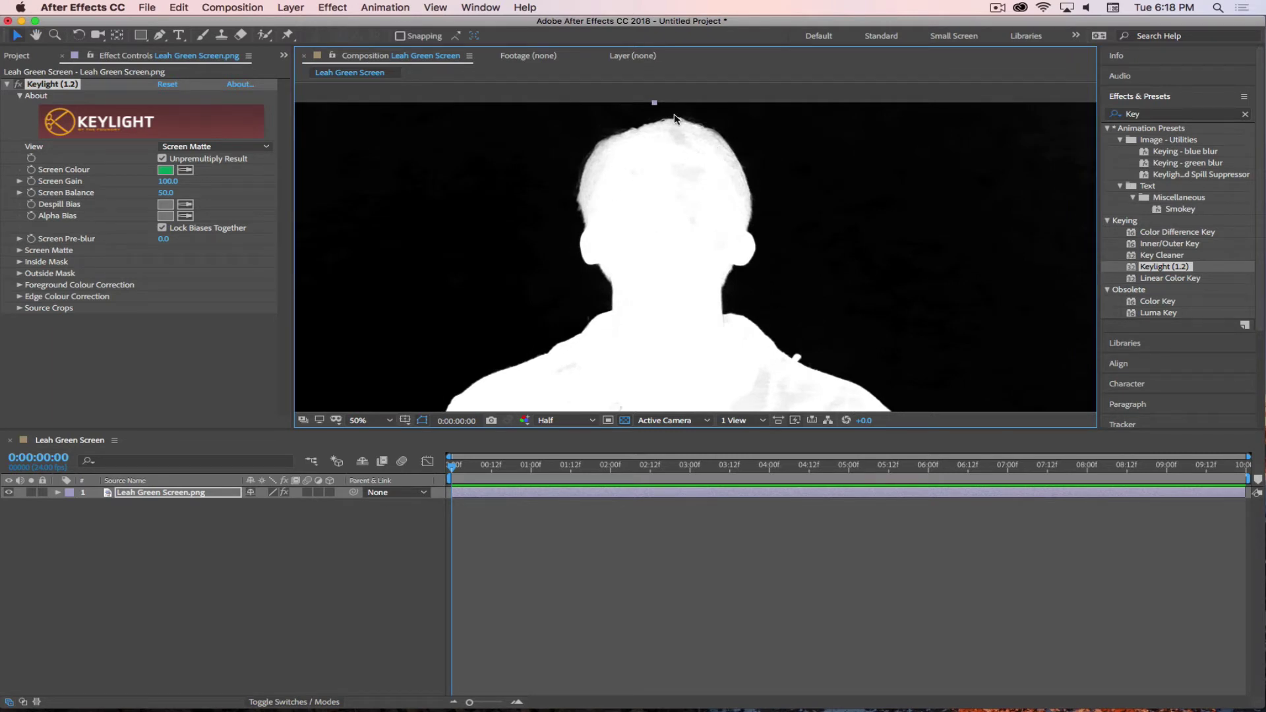
{"action": "left_click_drag", "start_coordinate": [687, 306], "coordinate": [682, 119]}
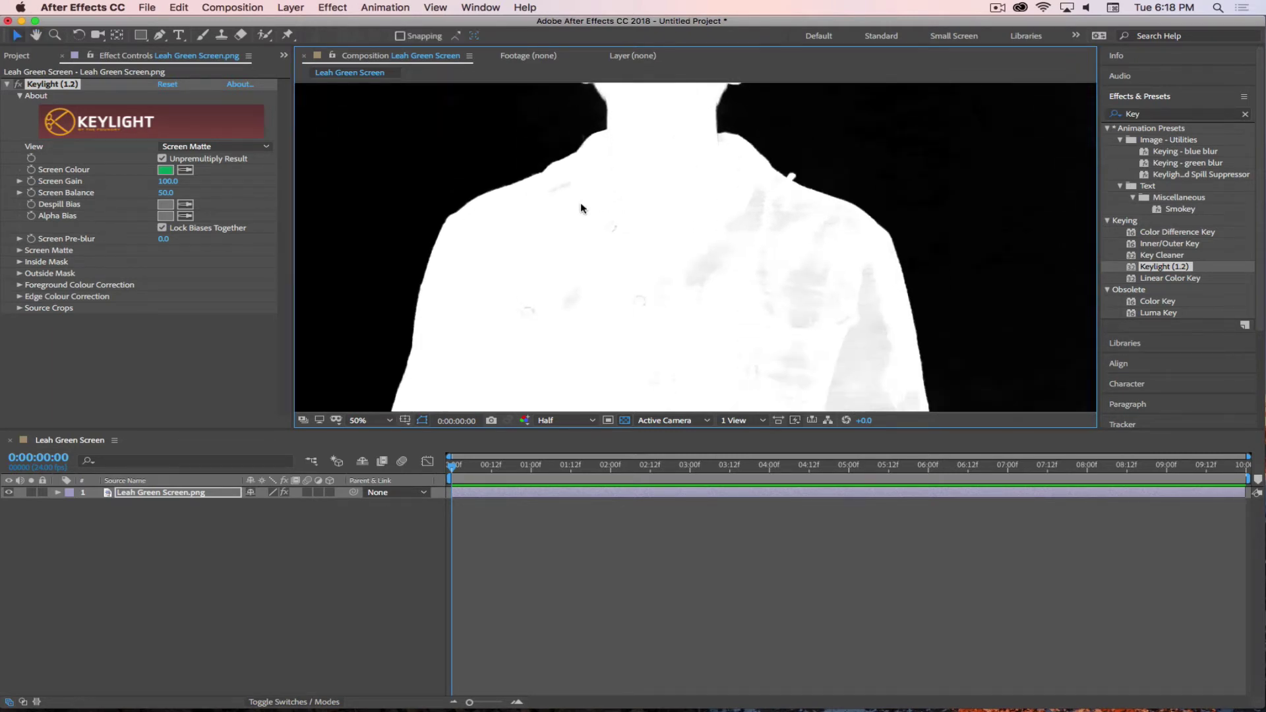
{"action": "left_click", "coordinate": [220, 146]}
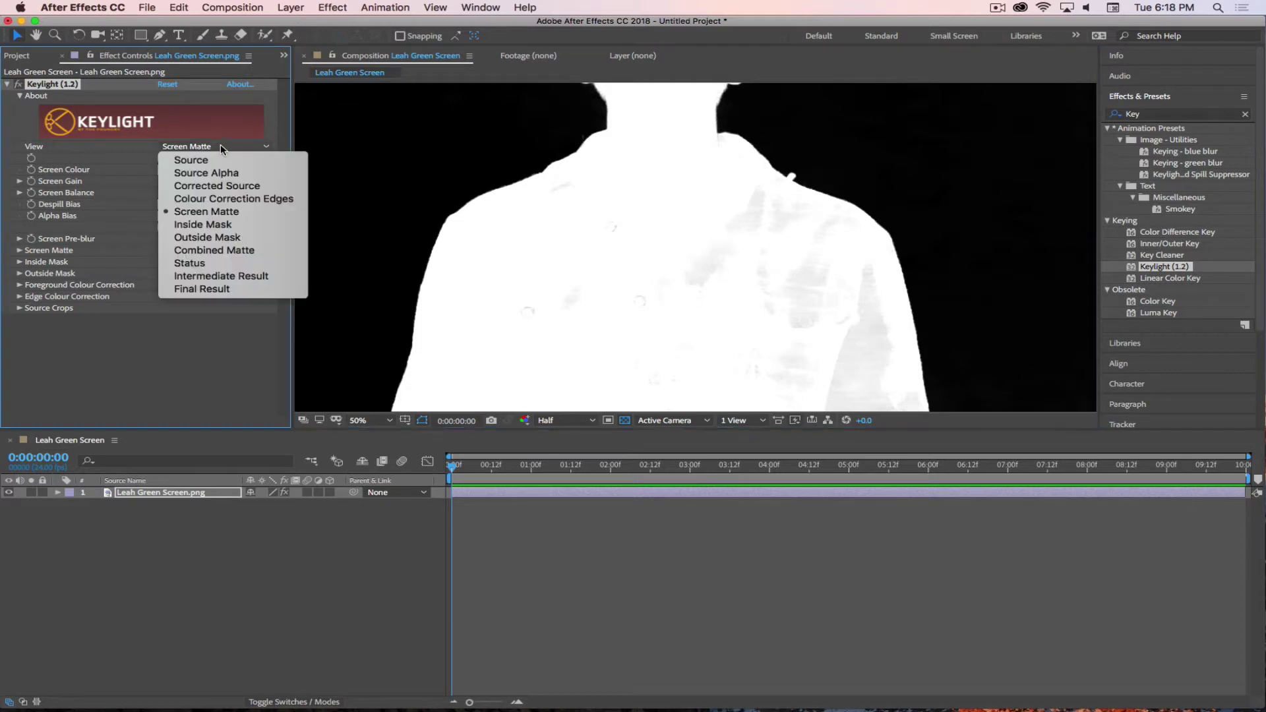
{"action": "left_click", "coordinate": [213, 224]}
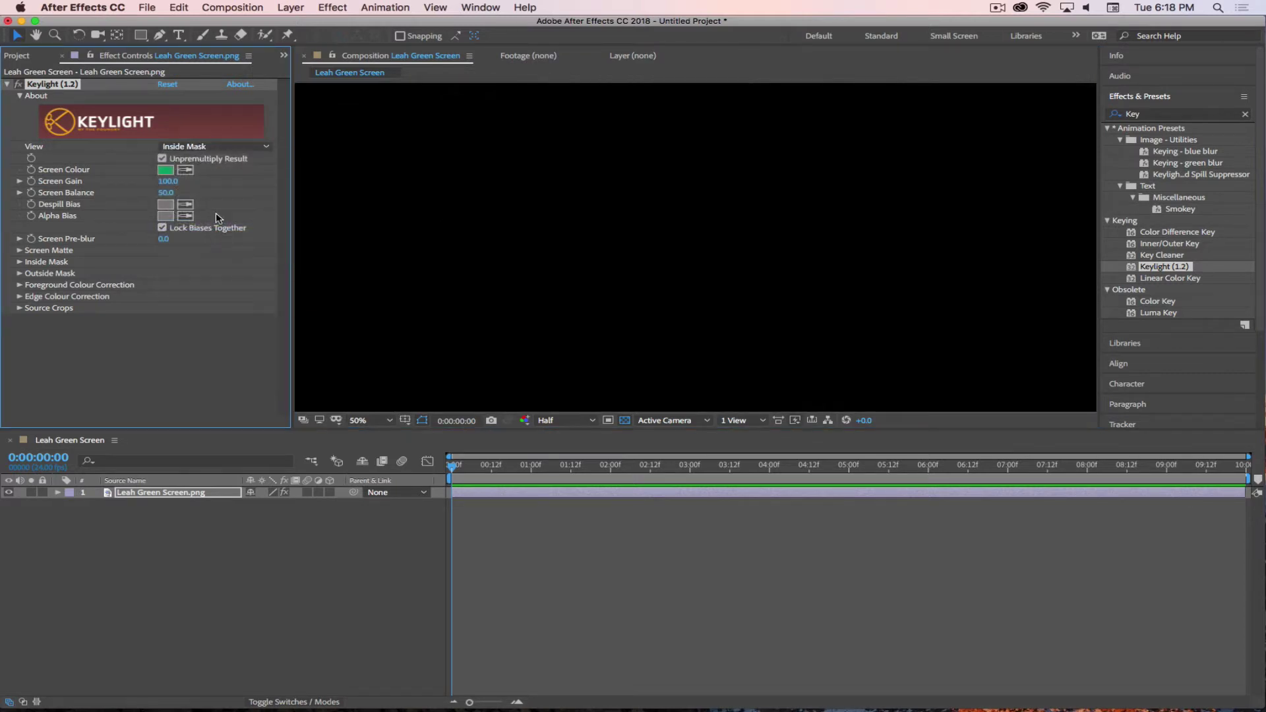
{"action": "left_click", "coordinate": [220, 148]}
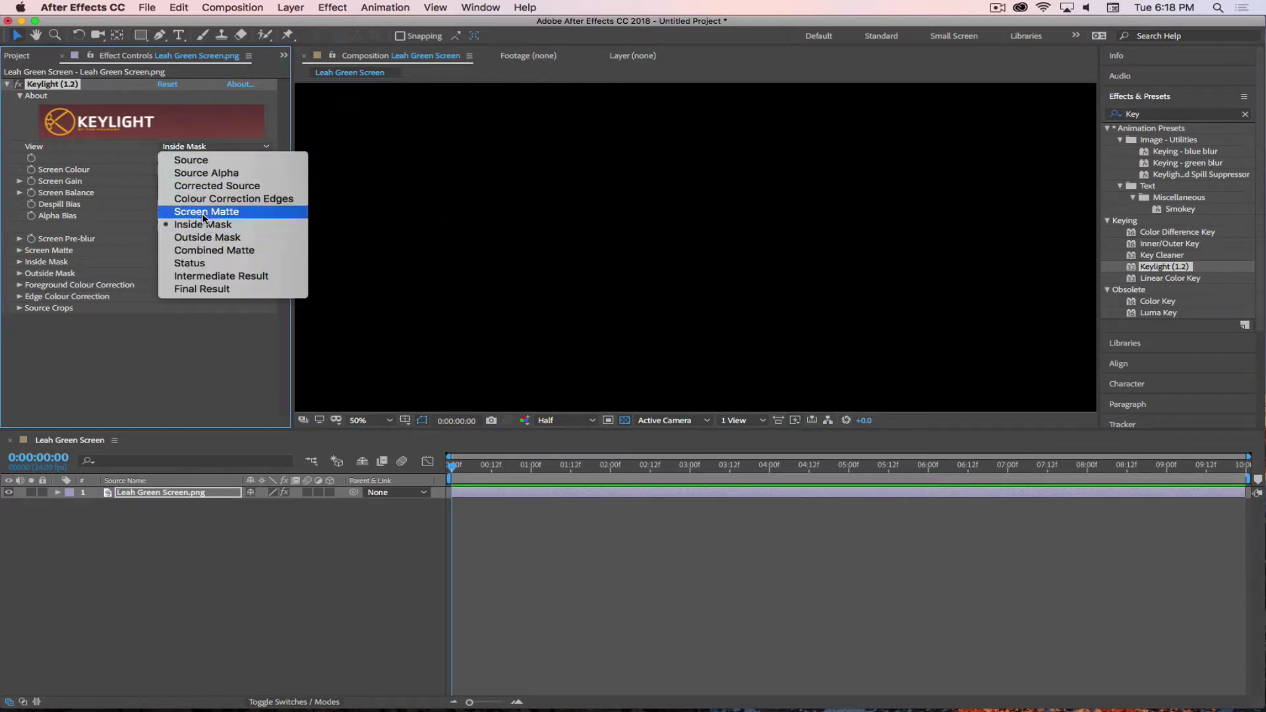
{"action": "left_click", "coordinate": [199, 251]}
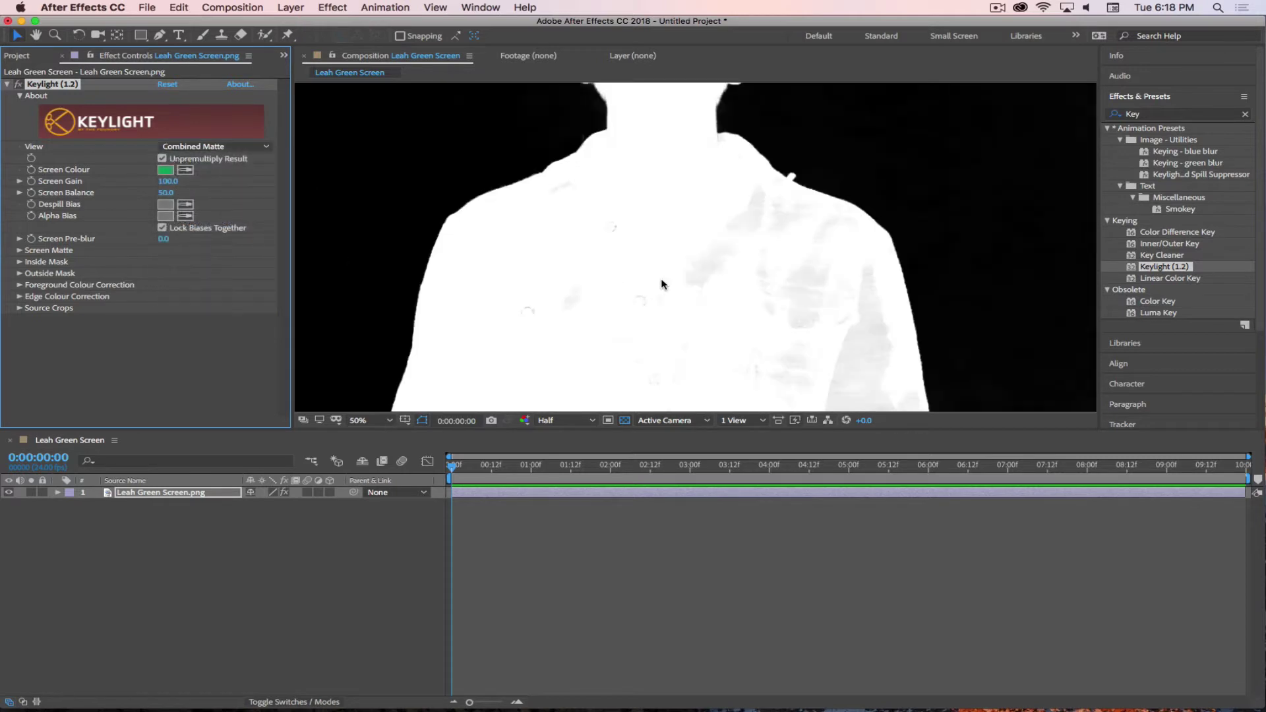
{"action": "scroll", "coordinate": [666, 285], "scroll_direction": "down", "scroll_amount": 2}
{"action": "scroll", "coordinate": [668, 285], "scroll_direction": "down", "scroll_amount": 1}
{"action": "scroll", "coordinate": [668, 285], "scroll_direction": "up", "scroll_amount": 1}
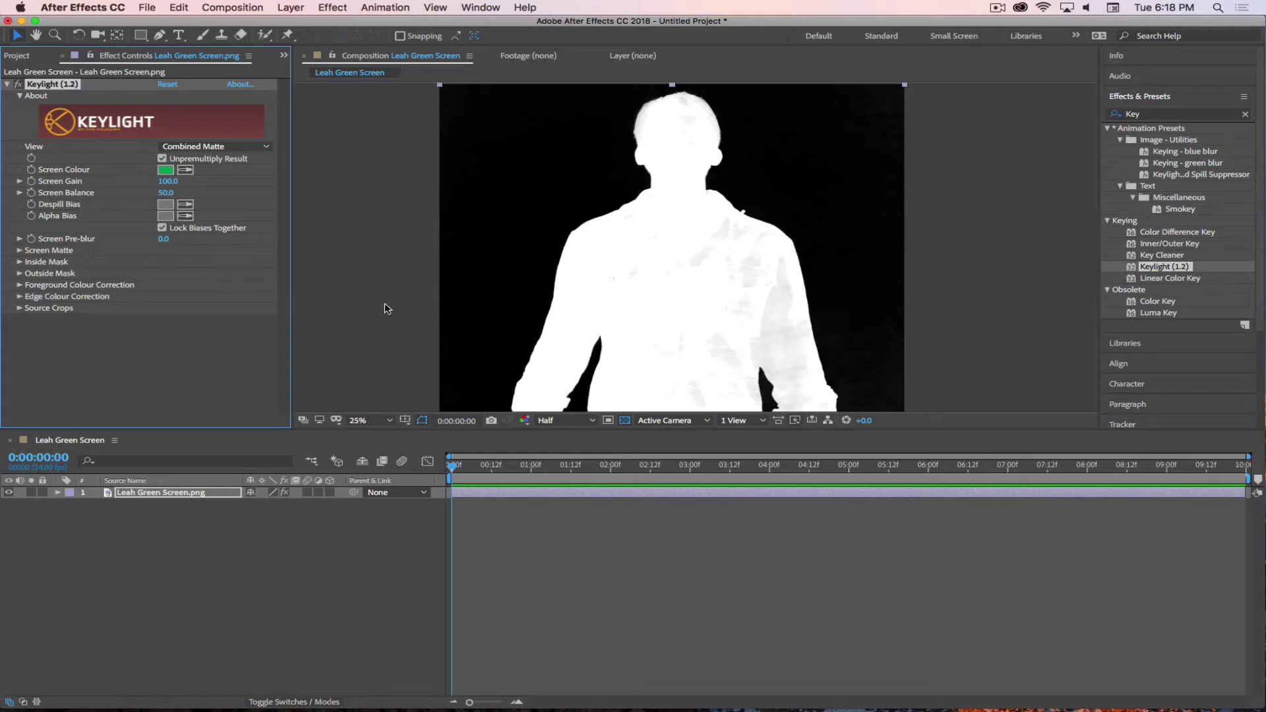
- Switch Keylight's View to Status and inspect the figure in that view
{"action": "left_click", "coordinate": [196, 146]}
{"action": "left_click", "coordinate": [194, 263]}
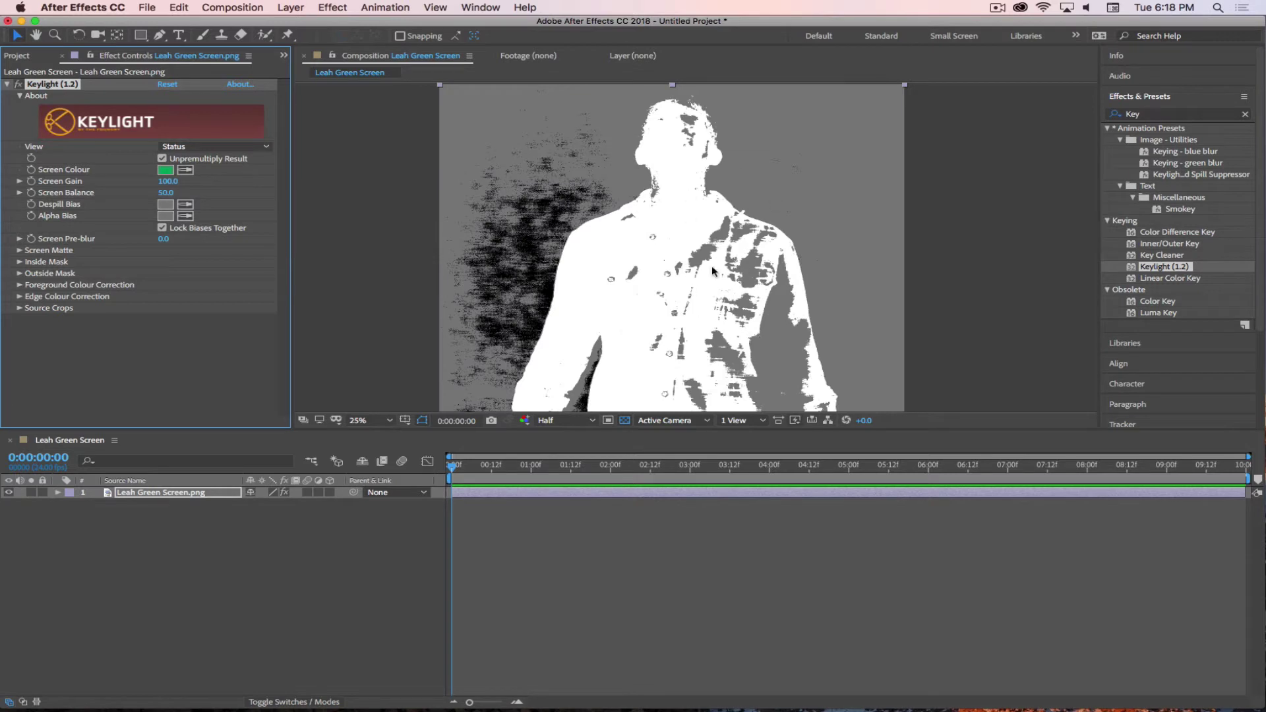
{"action": "key", "text": "space"}
{"action": "left_click_drag", "start_coordinate": [786, 343], "coordinate": [769, 210]}
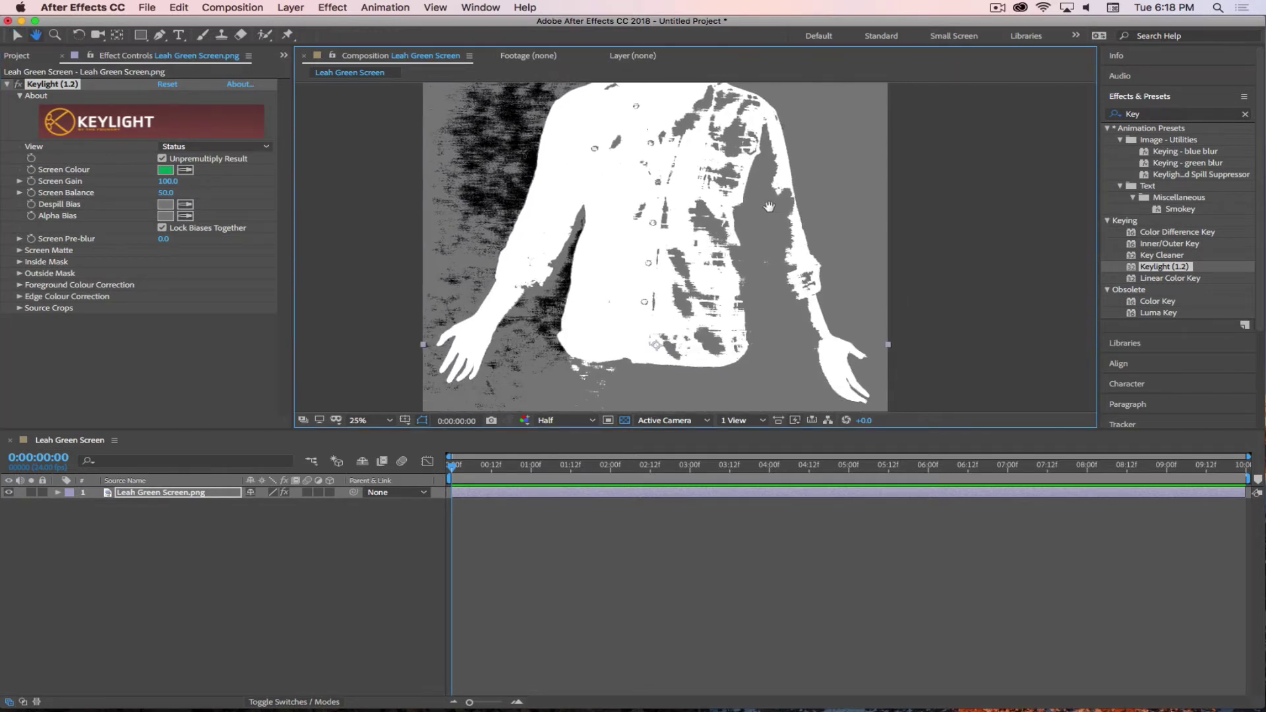
{"action": "key", "text": "space"}
{"action": "mouse_move", "coordinate": [692, 313]}
{"action": "left_mouse_down"}
{"action": "mouse_move", "coordinate": [711, 186]}
{"action": "mouse_move", "coordinate": [678, 316]}
{"action": "left_mouse_up"}
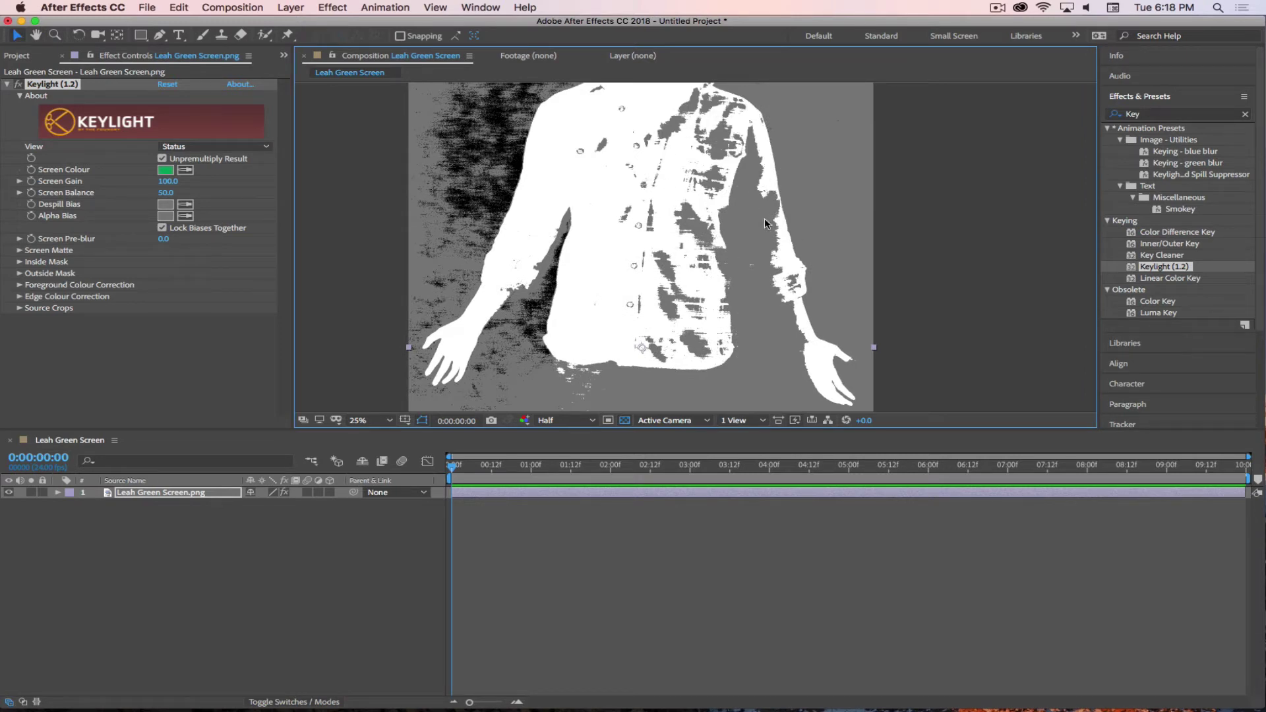
{"action": "scroll", "coordinate": [629, 232], "scroll_direction": "up", "scroll_amount": 3}
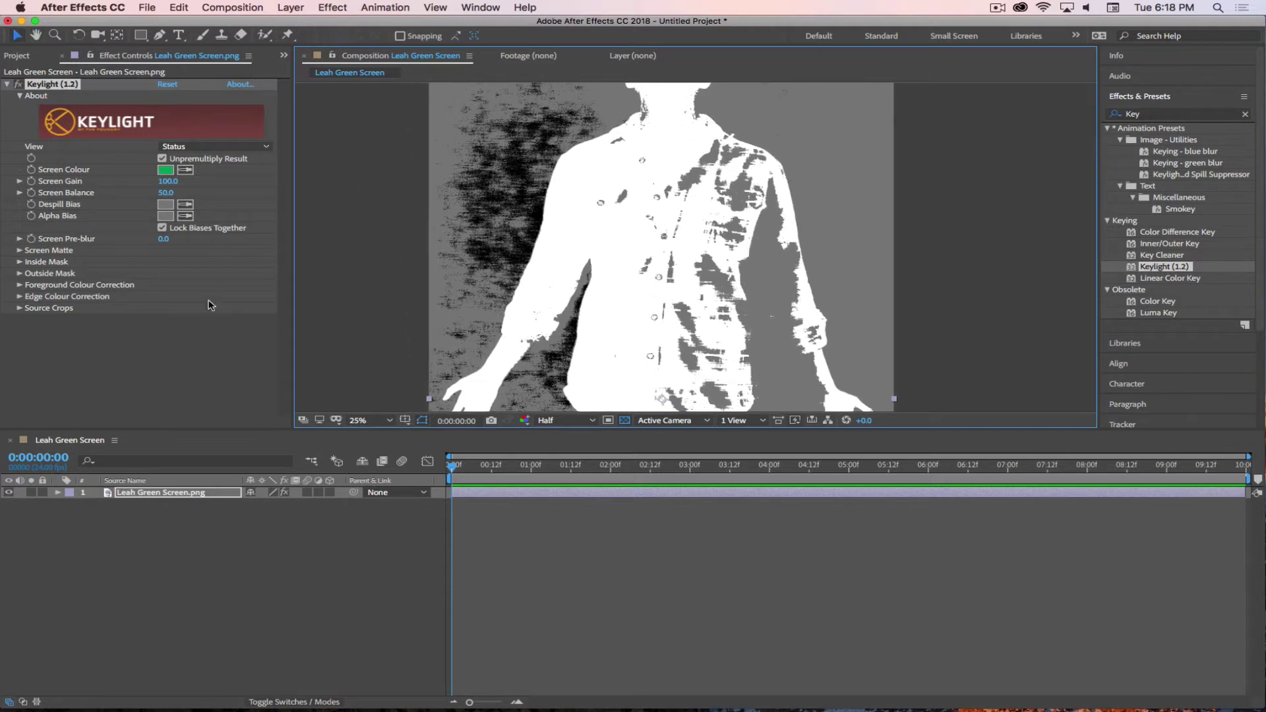
- Preview the Intermediate Result, then return Keylight's View to Final Result
{"action": "left_click", "coordinate": [198, 146]}
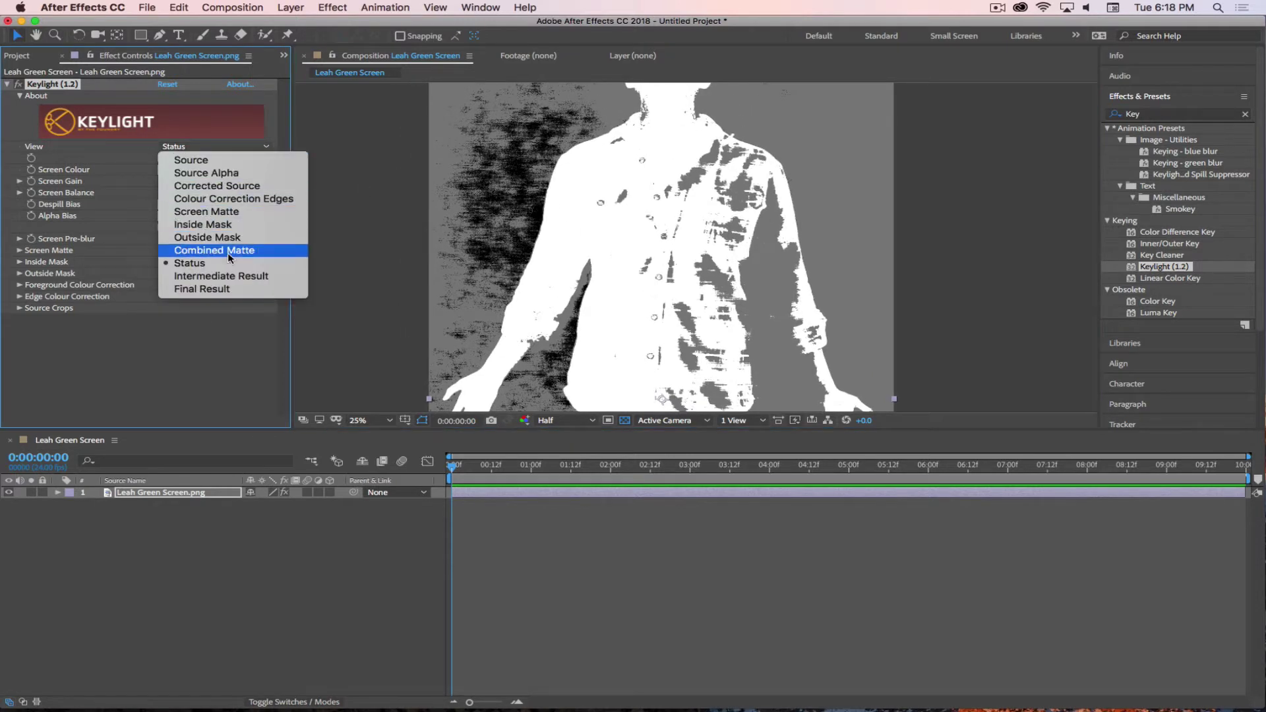
{"action": "left_click", "coordinate": [230, 275]}
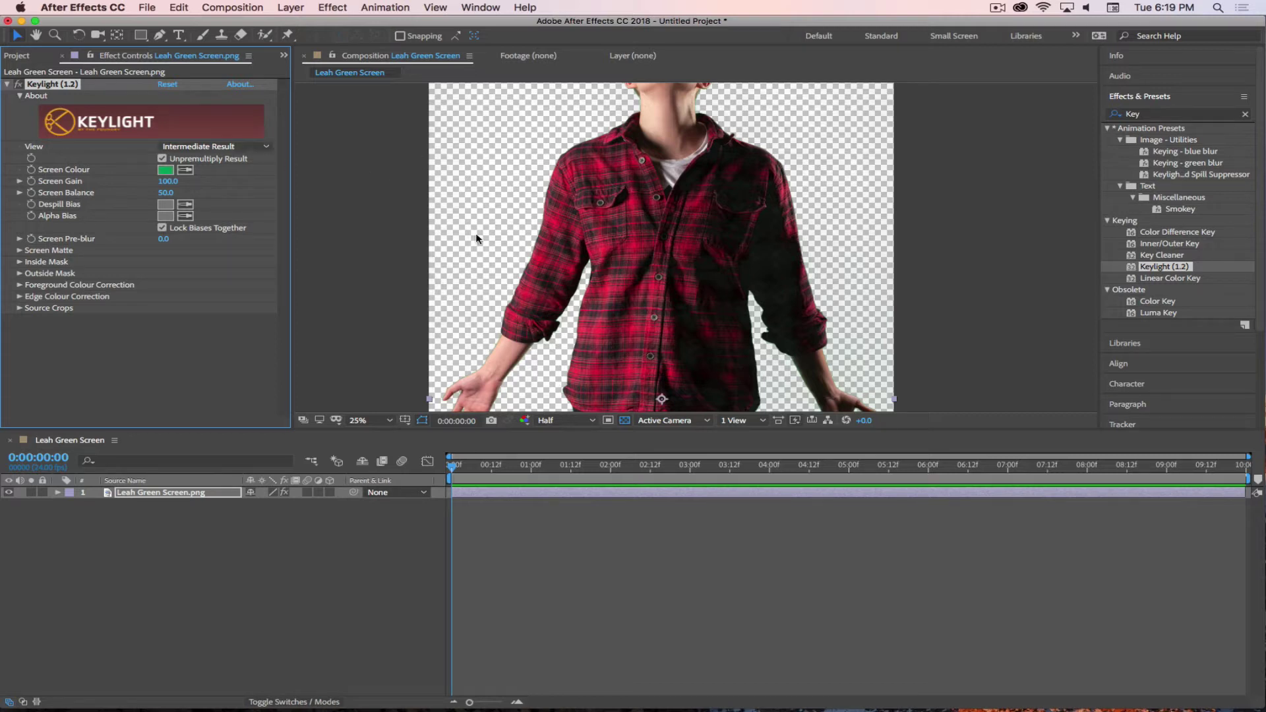
{"action": "left_click", "coordinate": [197, 146]}
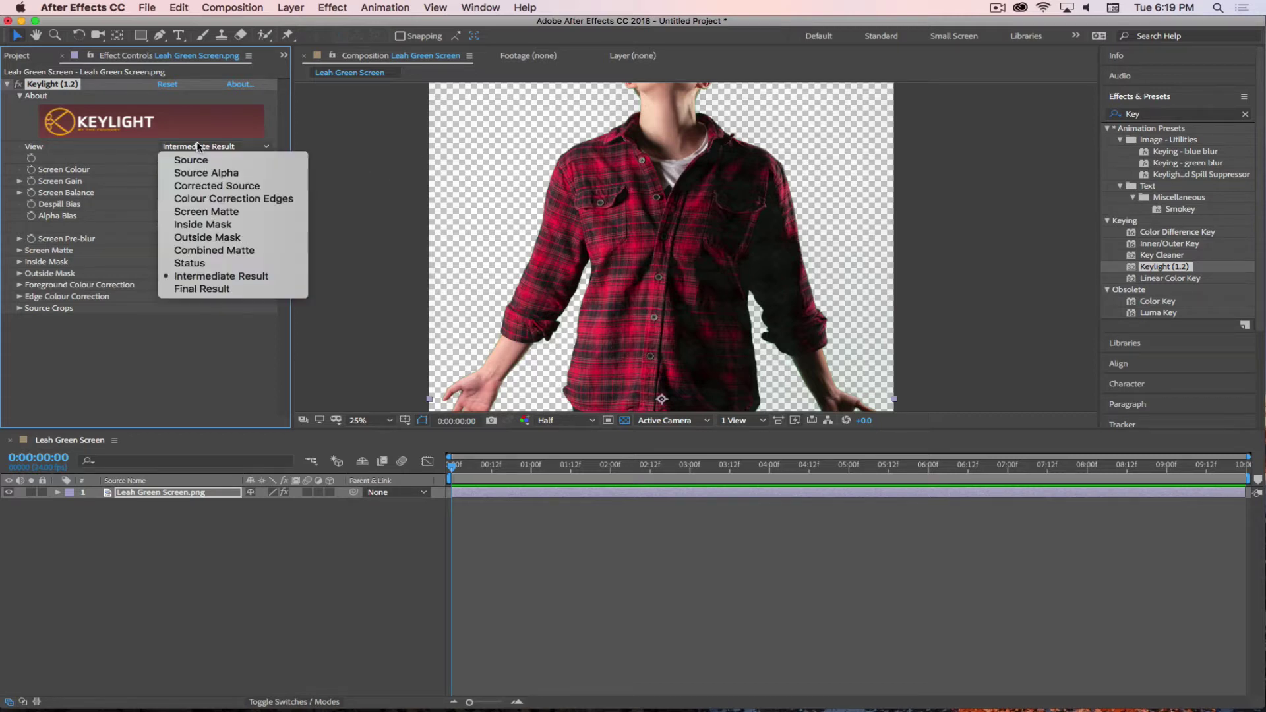
{"action": "left_click", "coordinate": [201, 289]}
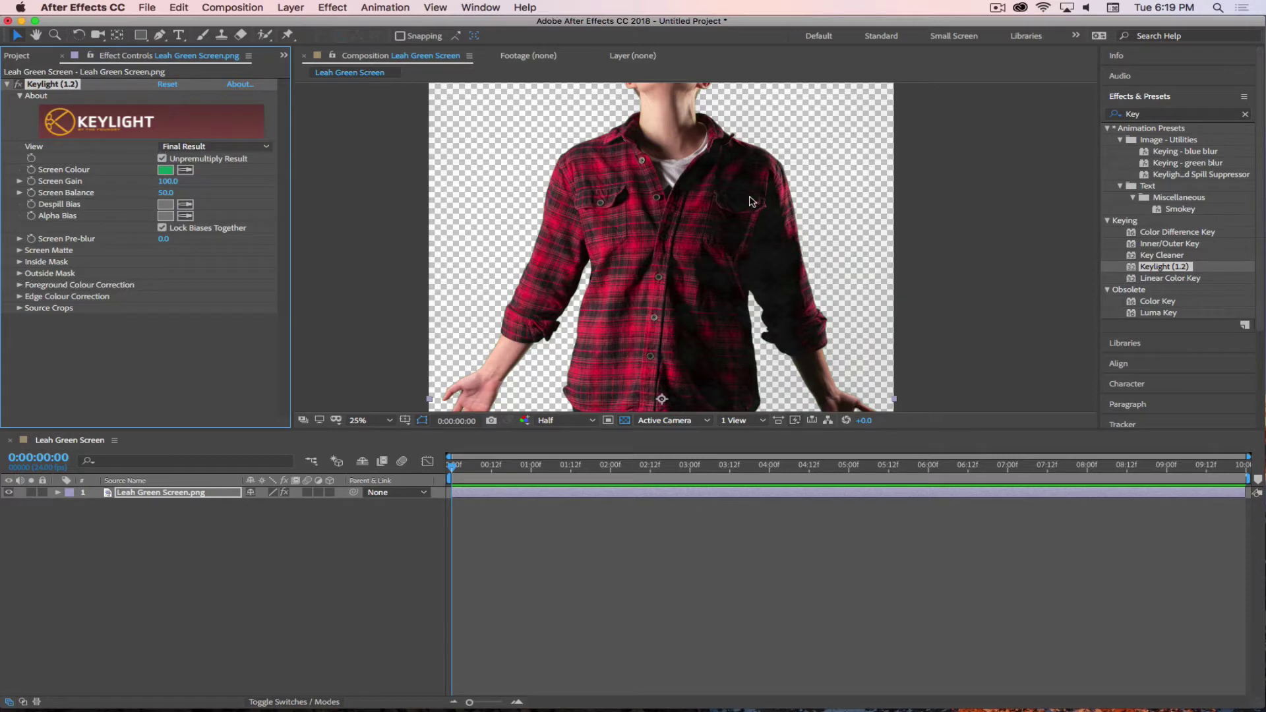
{"action": "scroll", "coordinate": [655, 182], "scroll_direction": "up", "scroll_amount": 2}
{"action": "scroll", "coordinate": [662, 208], "scroll_direction": "down", "scroll_amount": 2}
{"action": "left_click", "coordinate": [248, 153]}
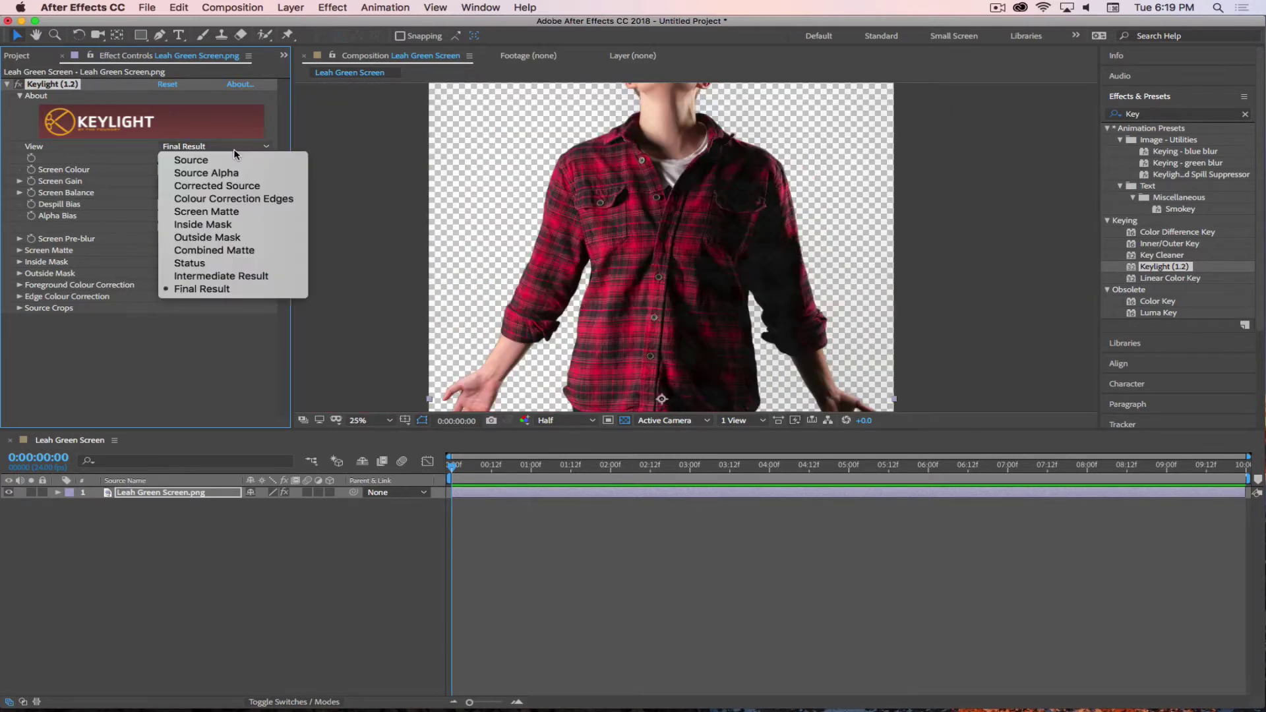
{"action": "left_click", "coordinate": [197, 211]}
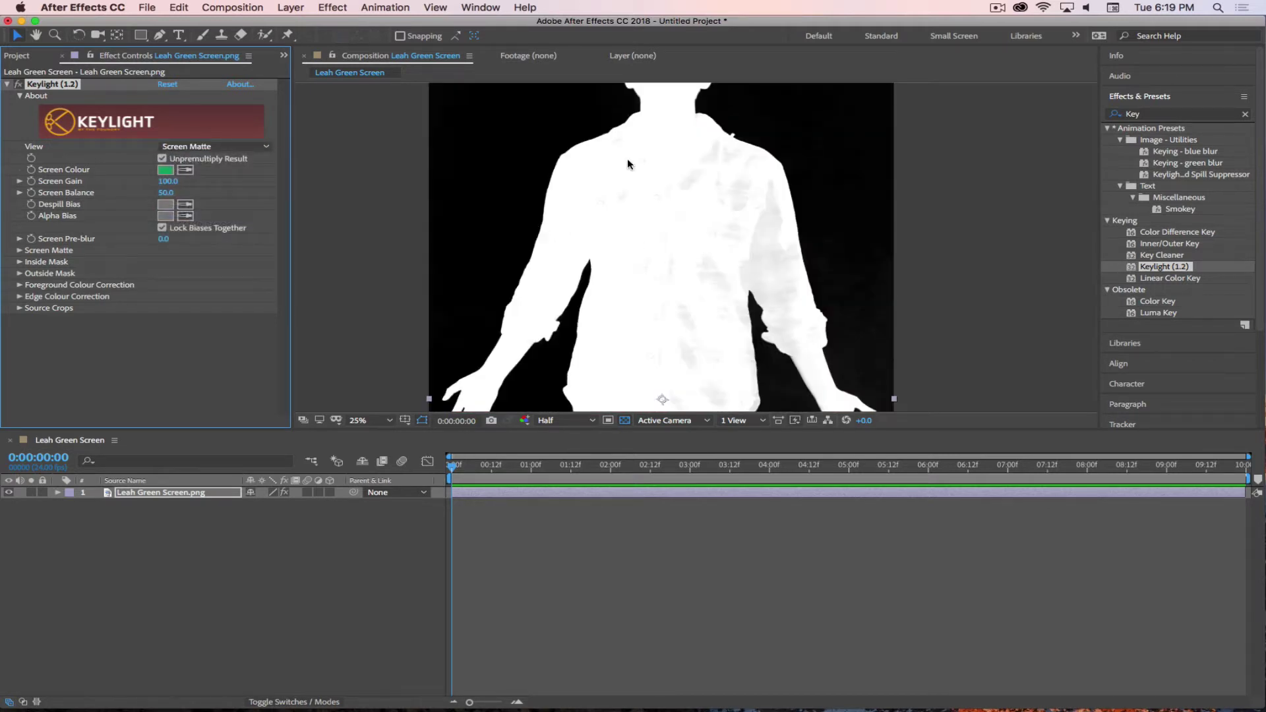
{"action": "left_click_drag", "start_coordinate": [636, 198], "coordinate": [673, 248]}
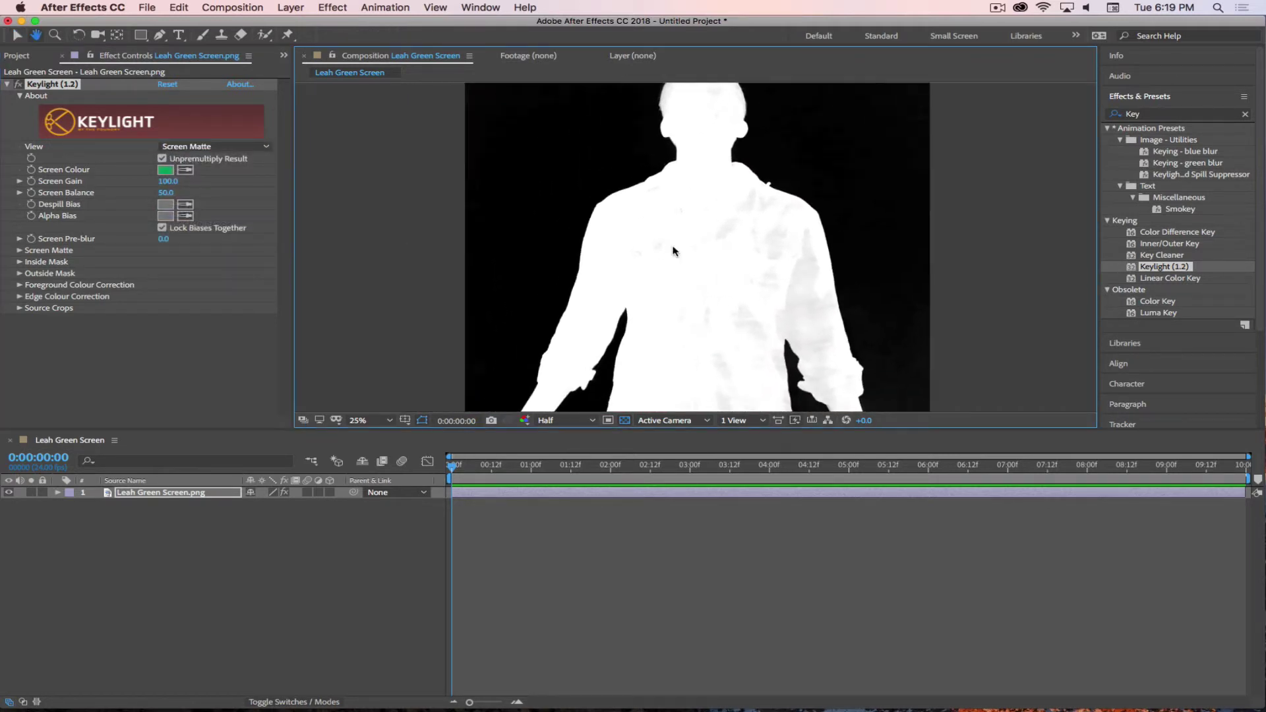
{"action": "scroll", "coordinate": [676, 249], "scroll_direction": "up", "scroll_amount": 2}
{"action": "left_click_drag", "start_coordinate": [816, 253], "coordinate": [693, 235]}
{"action": "scroll", "coordinate": [679, 212], "scroll_direction": "up", "scroll_amount": 2}
{"action": "scroll", "coordinate": [677, 213], "scroll_direction": "down", "scroll_amount": 3}
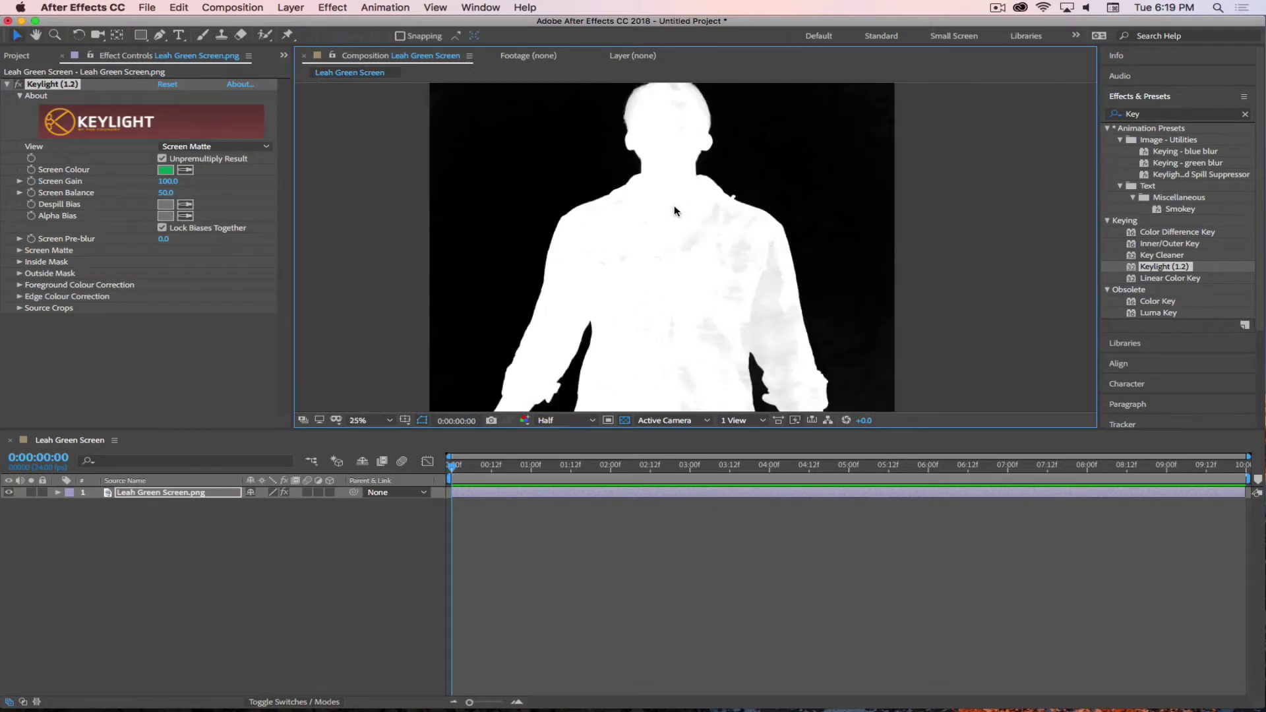
{"action": "scroll", "coordinate": [674, 209], "scroll_direction": "up", "scroll_amount": 2}
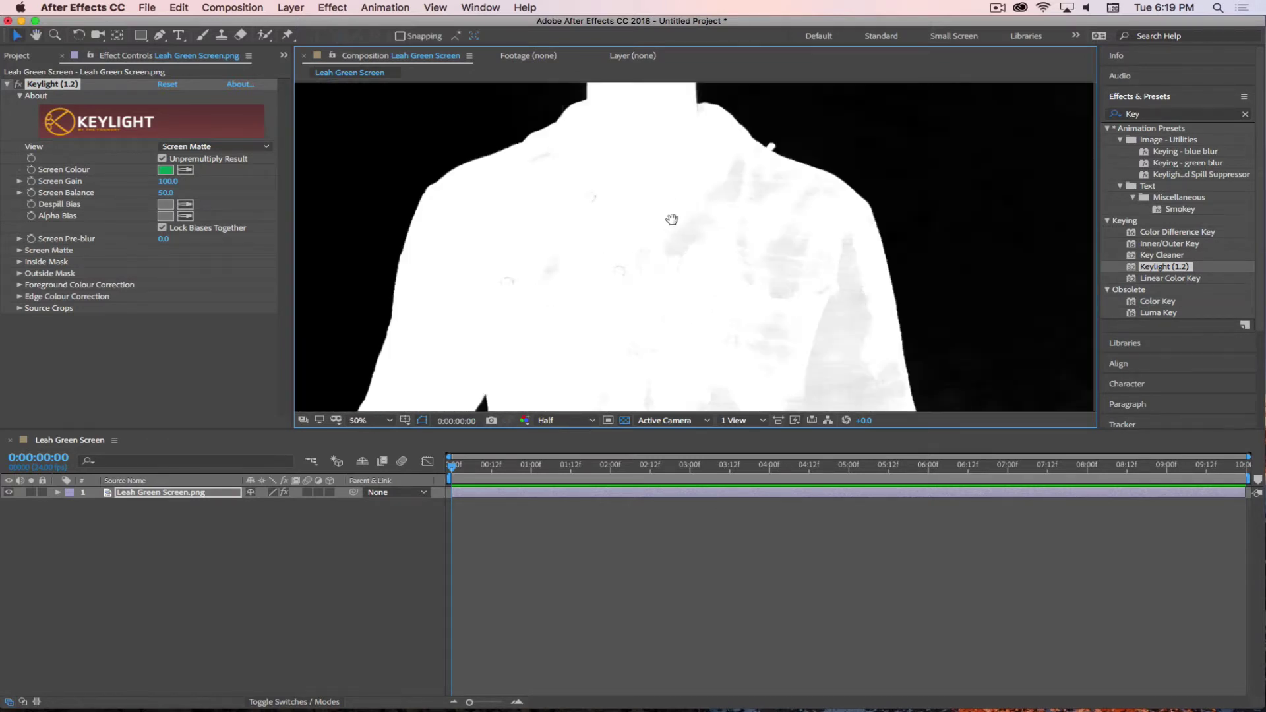
{"action": "left_click_drag", "start_coordinate": [672, 219], "coordinate": [716, 368]}
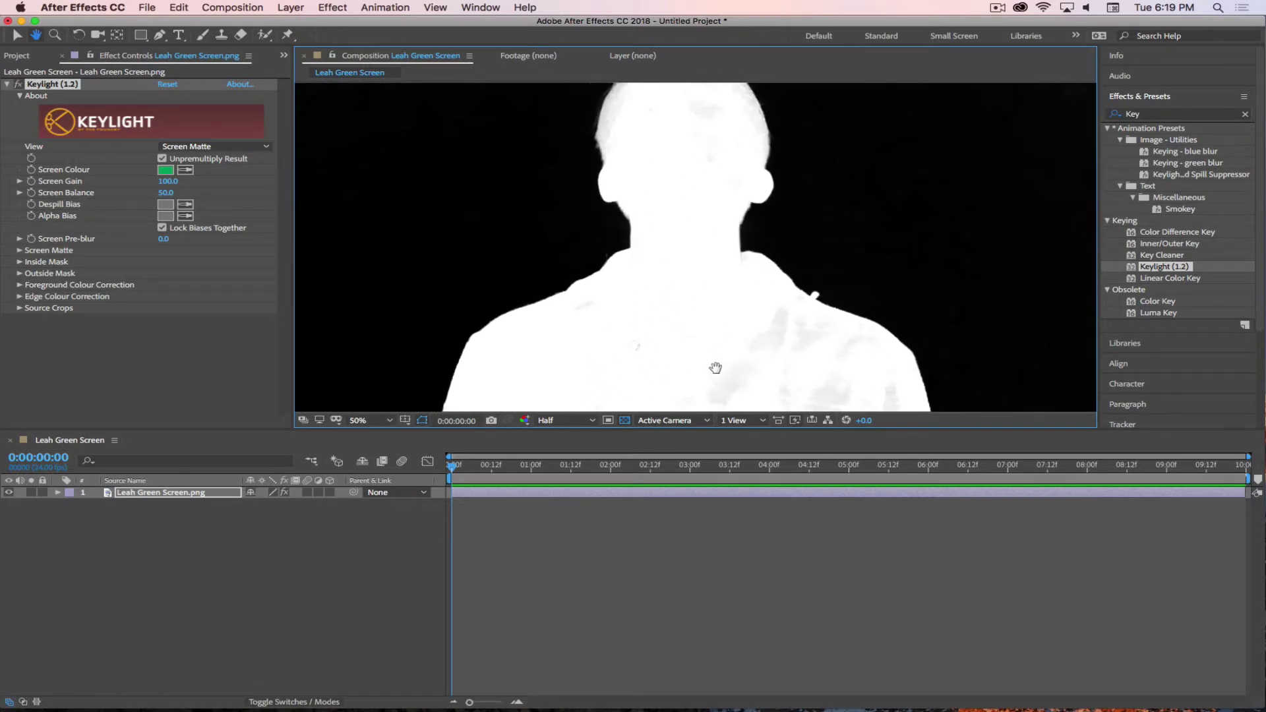
{"action": "scroll", "coordinate": [666, 209], "scroll_direction": "down", "scroll_amount": 1}
{"action": "scroll", "coordinate": [657, 166], "scroll_direction": "up", "scroll_amount": 1}
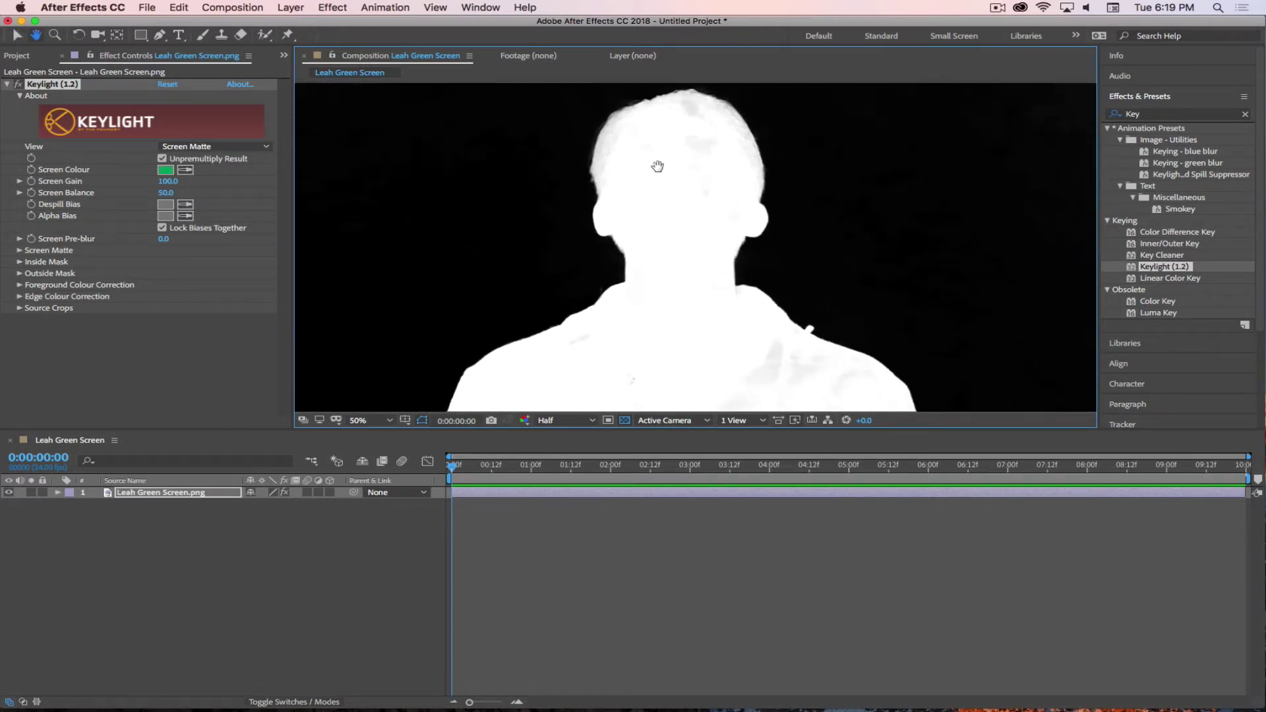
{"action": "left_click_drag", "start_coordinate": [658, 166], "coordinate": [656, 175]}
{"action": "key", "text": "v"}
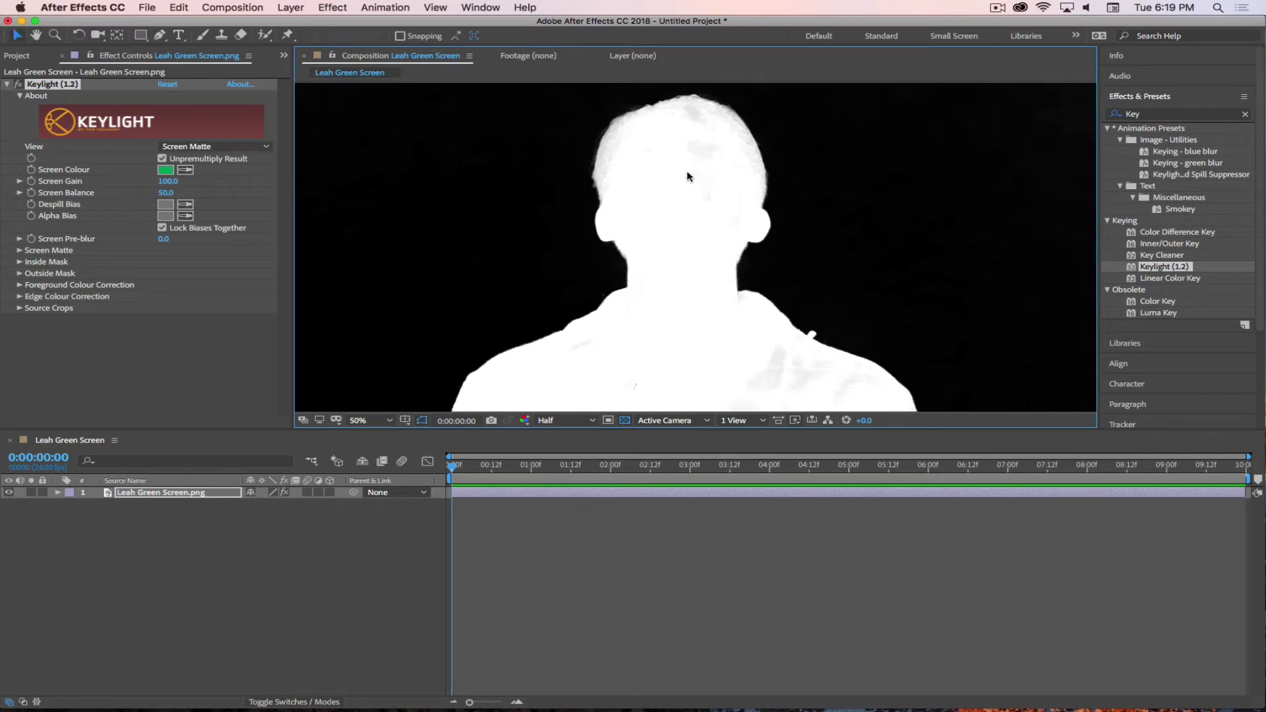
{"action": "key", "text": "super+s"}
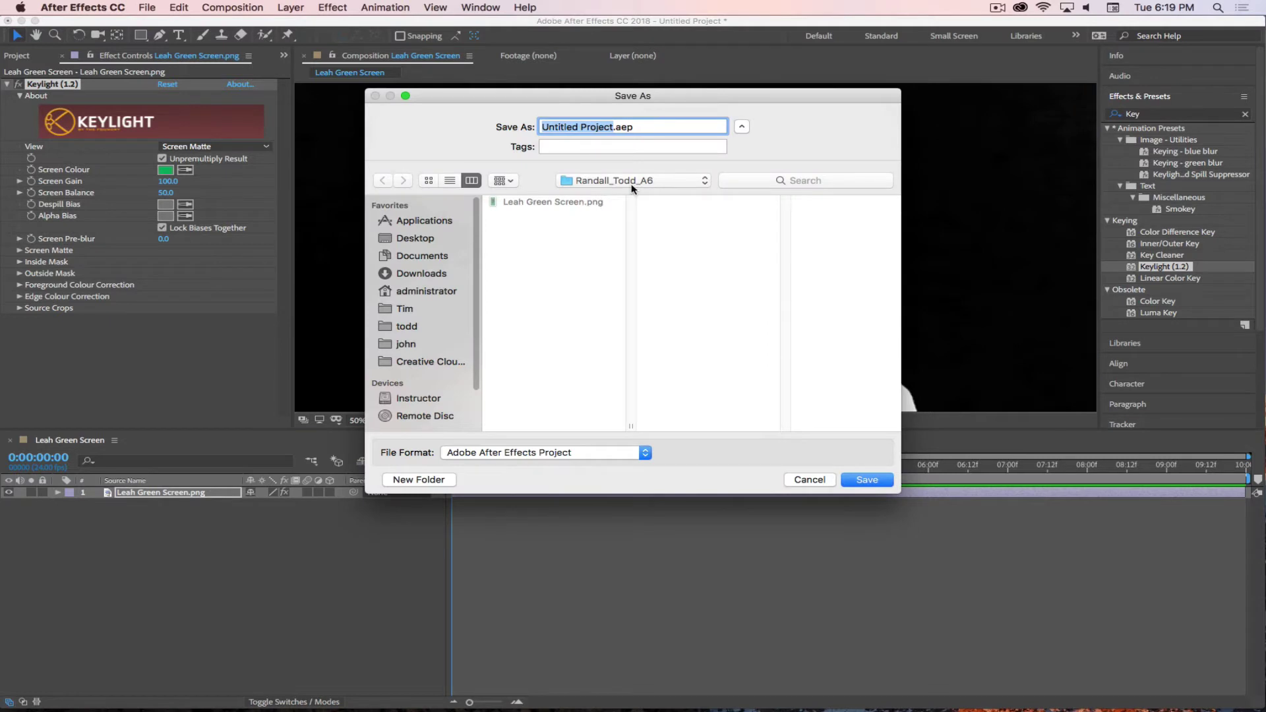
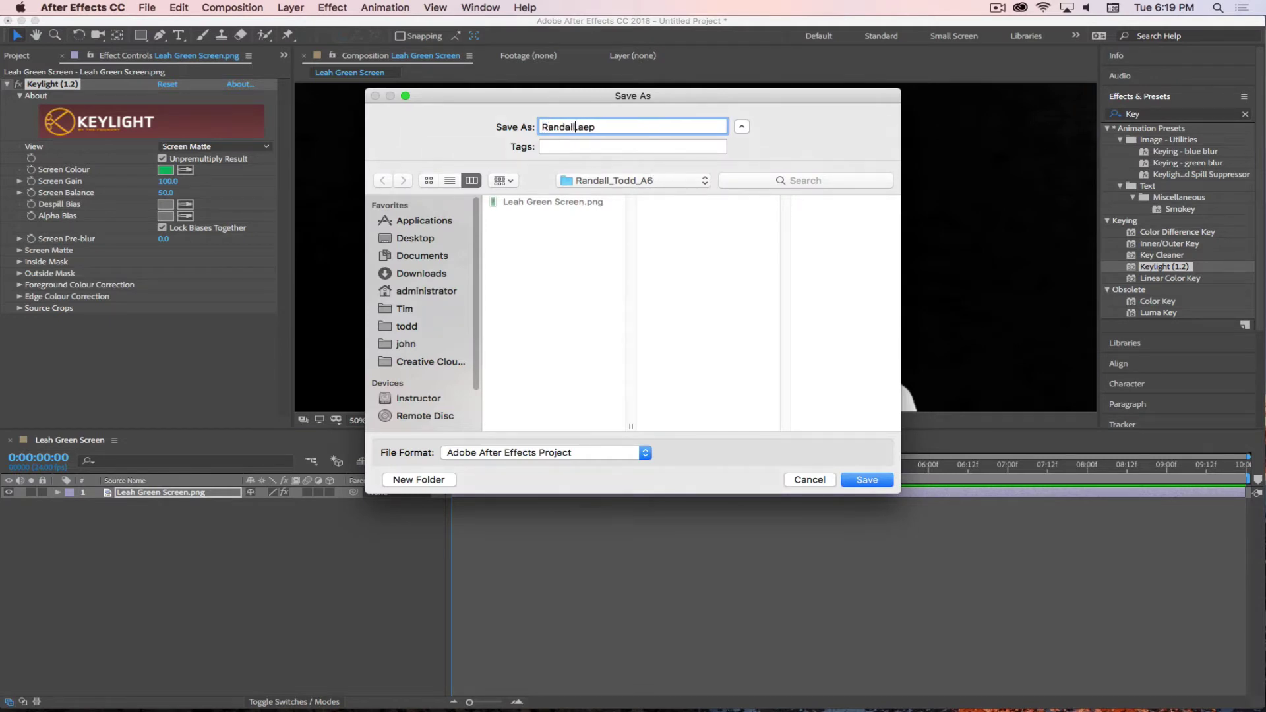
- Save the project as a .aep file named with the student's name plus _A6_001
{"action": "left_click", "coordinate": [867, 481]}
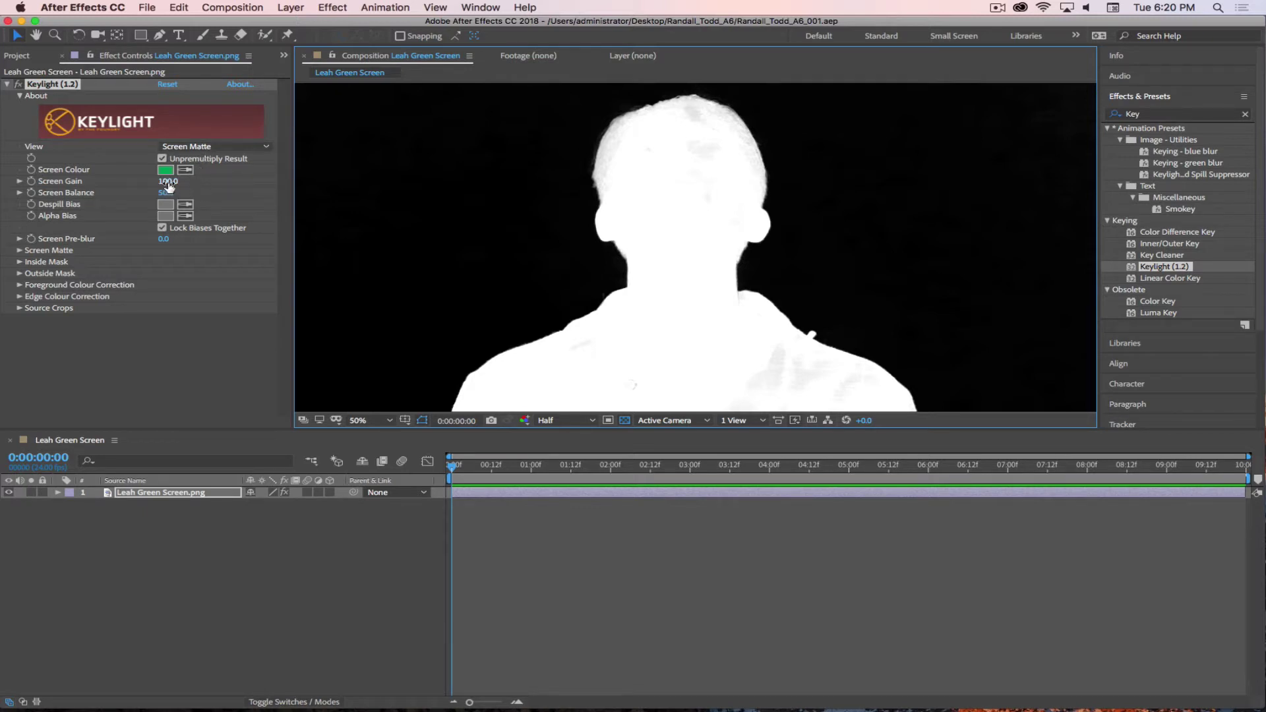
{"action": "left_click_drag", "start_coordinate": [168, 187], "coordinate": [198, 187]}
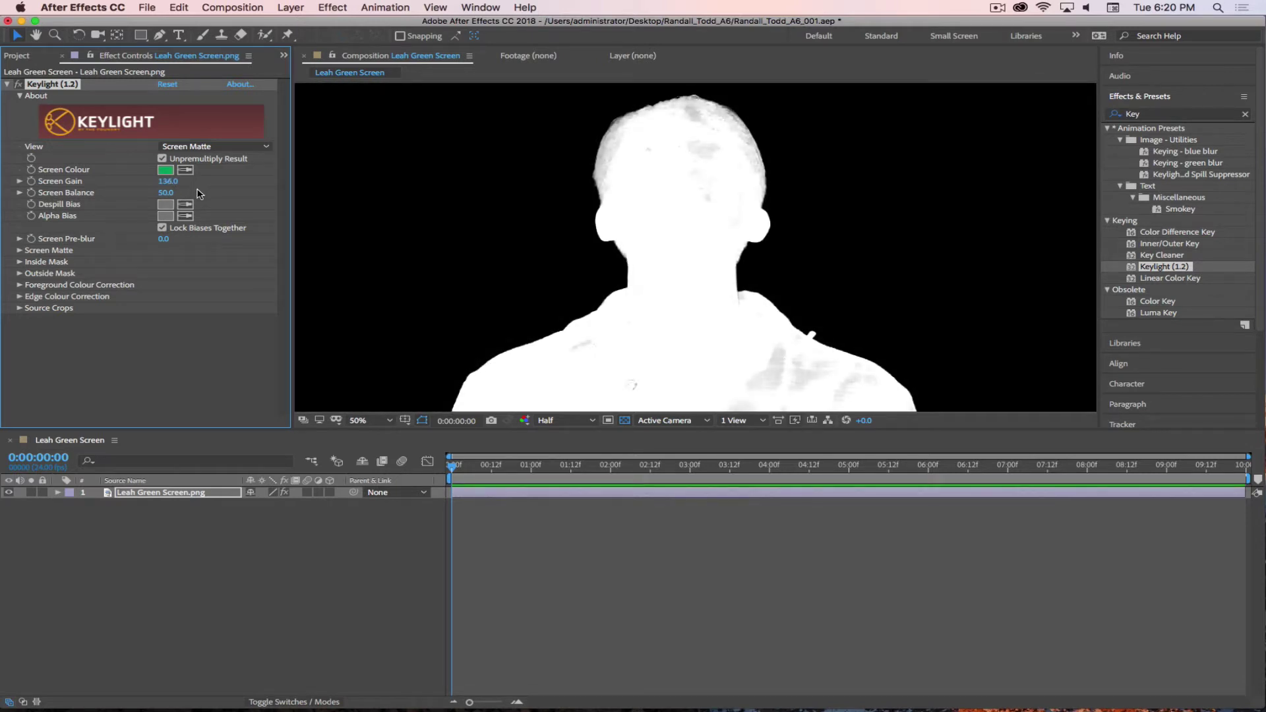
{"action": "key", "text": "super+z"}
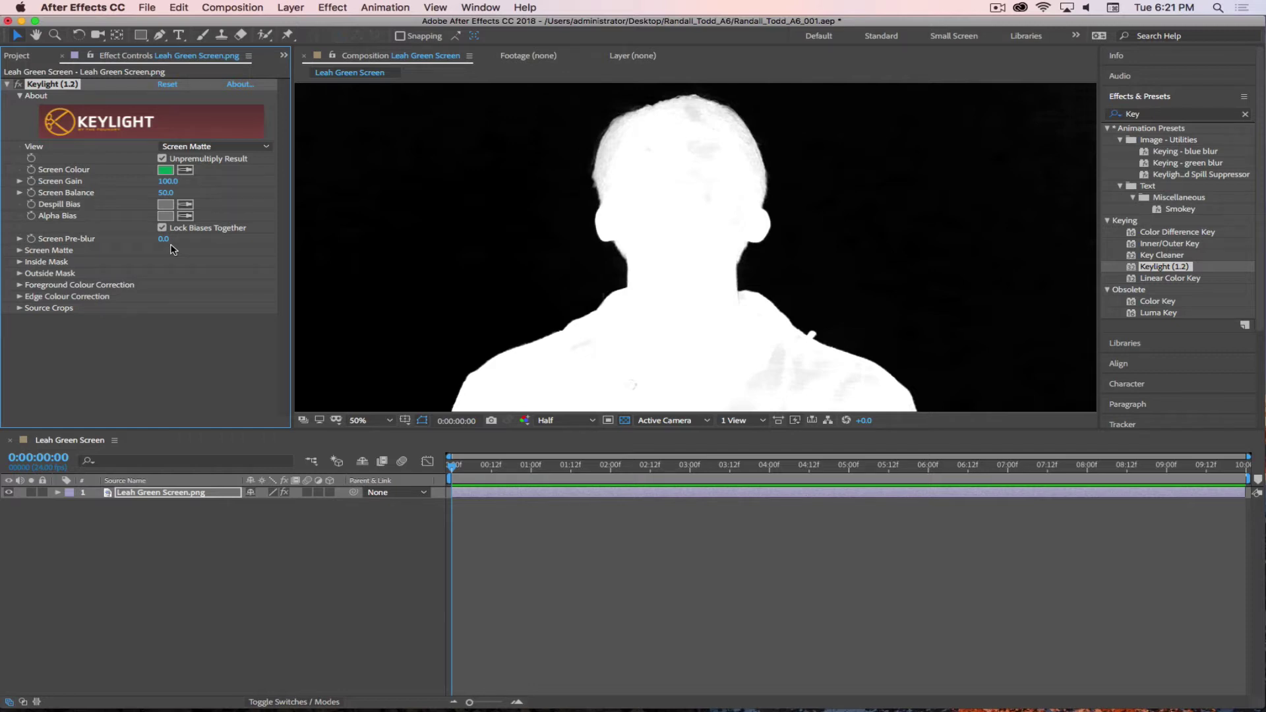
- Expand the Screen Matte settings, inspect the shoulders and arm, and set Clip White to 90
{"action": "left_click", "coordinate": [20, 251]}
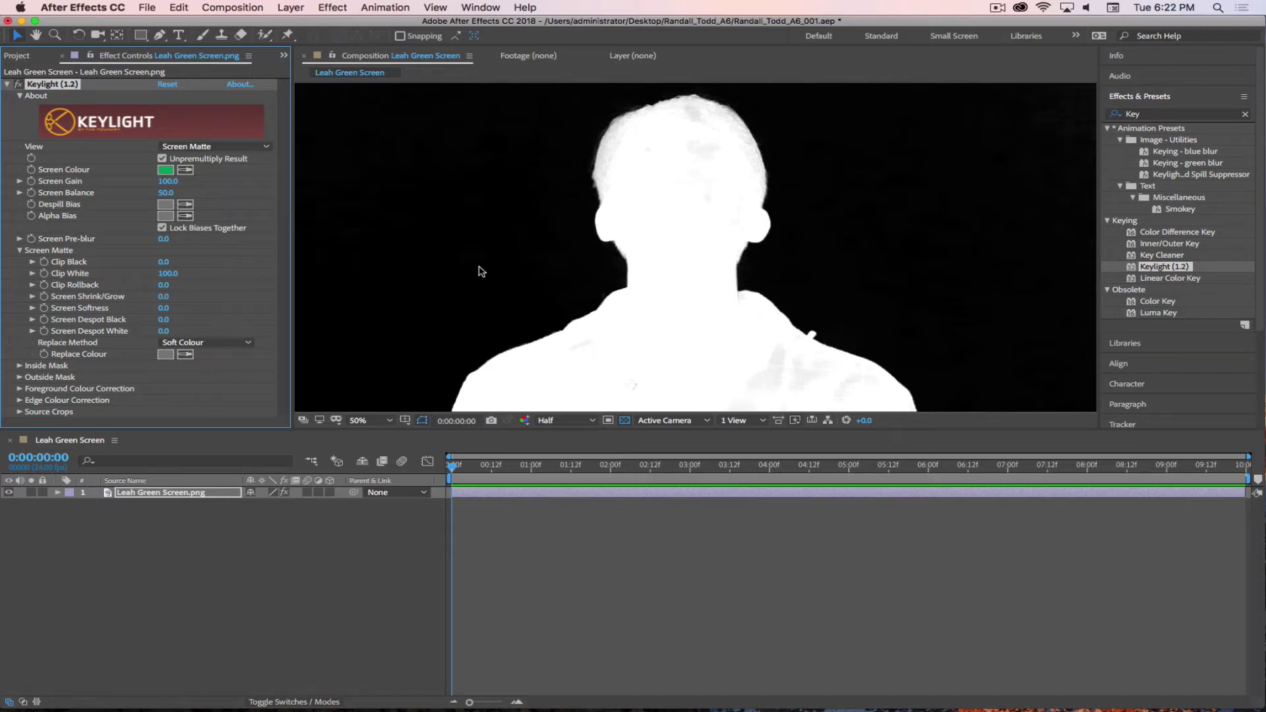
{"action": "scroll", "coordinate": [681, 327], "scroll_direction": "up", "scroll_amount": 2}
{"action": "left_click_drag", "start_coordinate": [653, 308], "coordinate": [702, 169]}
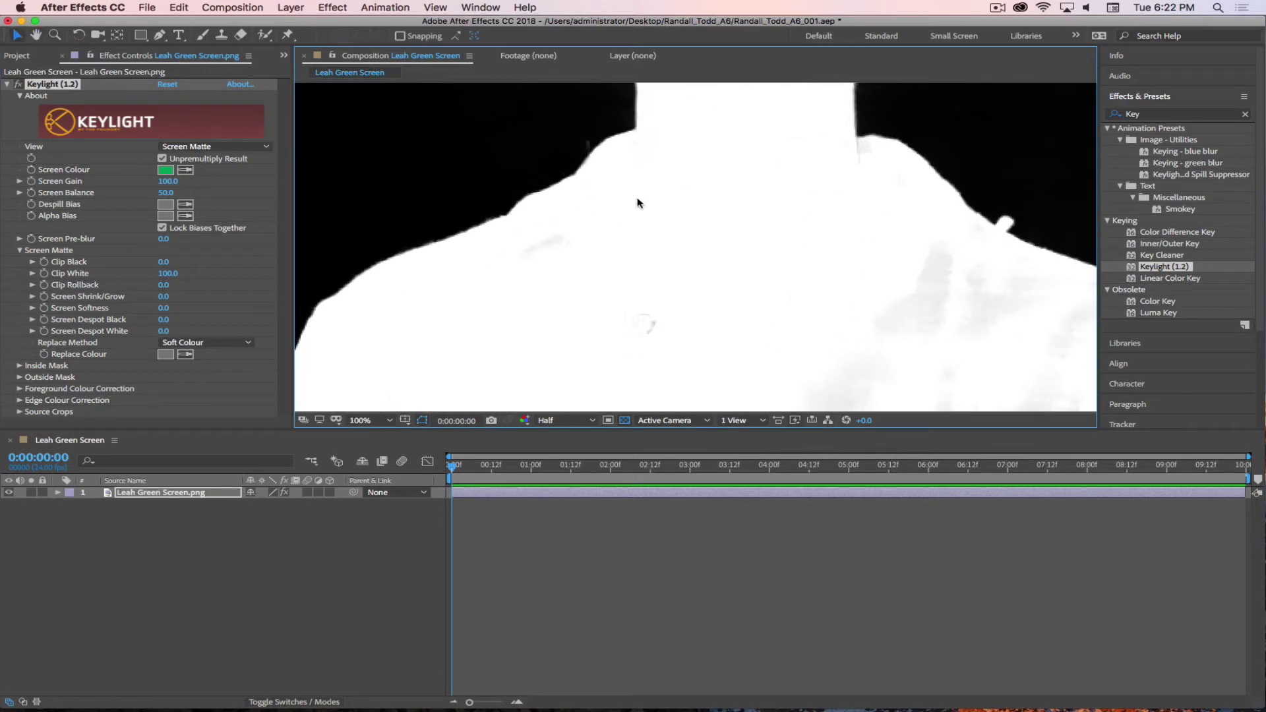
{"action": "left_click_drag", "start_coordinate": [885, 248], "coordinate": [657, 163]}
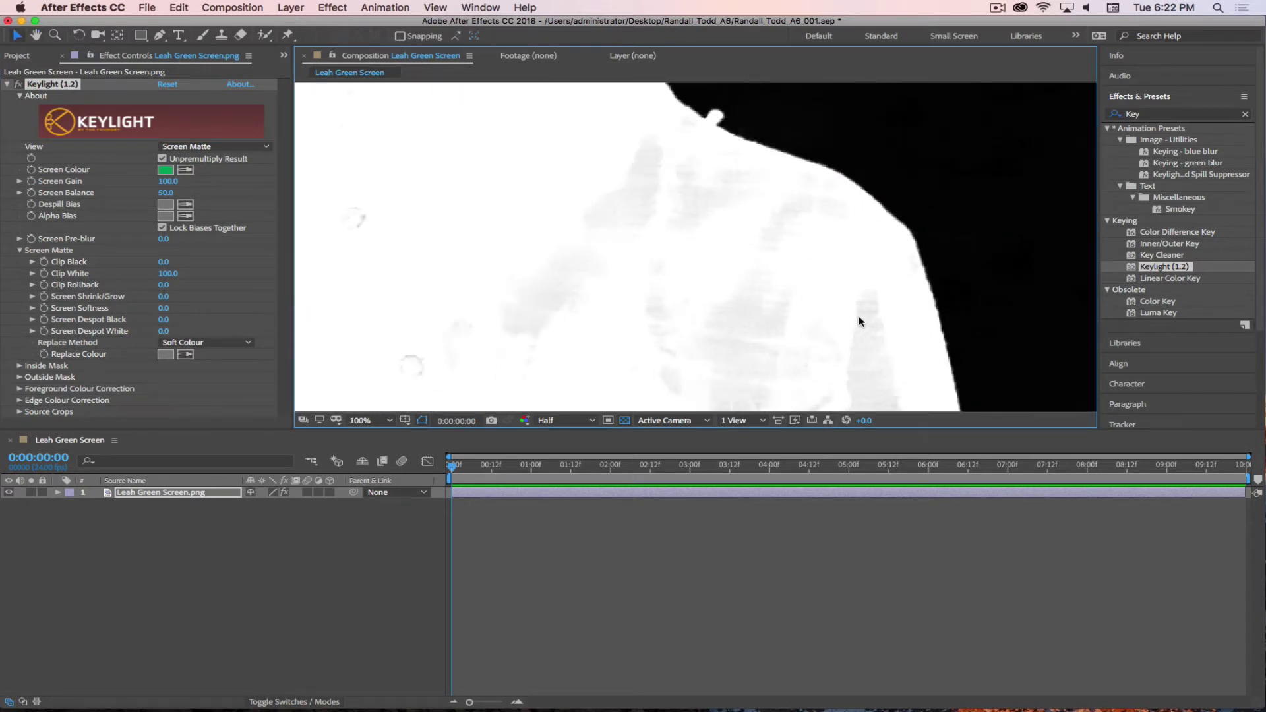
{"action": "left_click_drag", "start_coordinate": [769, 342], "coordinate": [752, 132]}
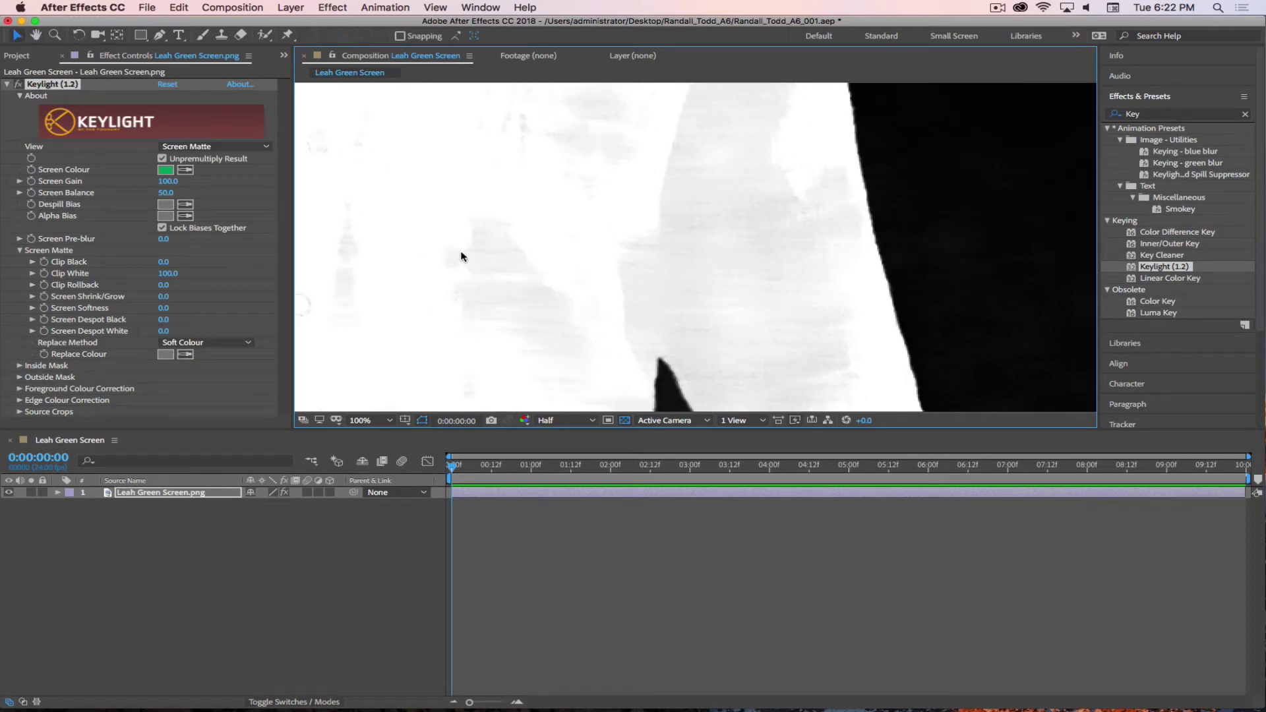
{"action": "left_click_drag", "start_coordinate": [464, 257], "coordinate": [631, 245]}
{"action": "left_click", "coordinate": [168, 273]}
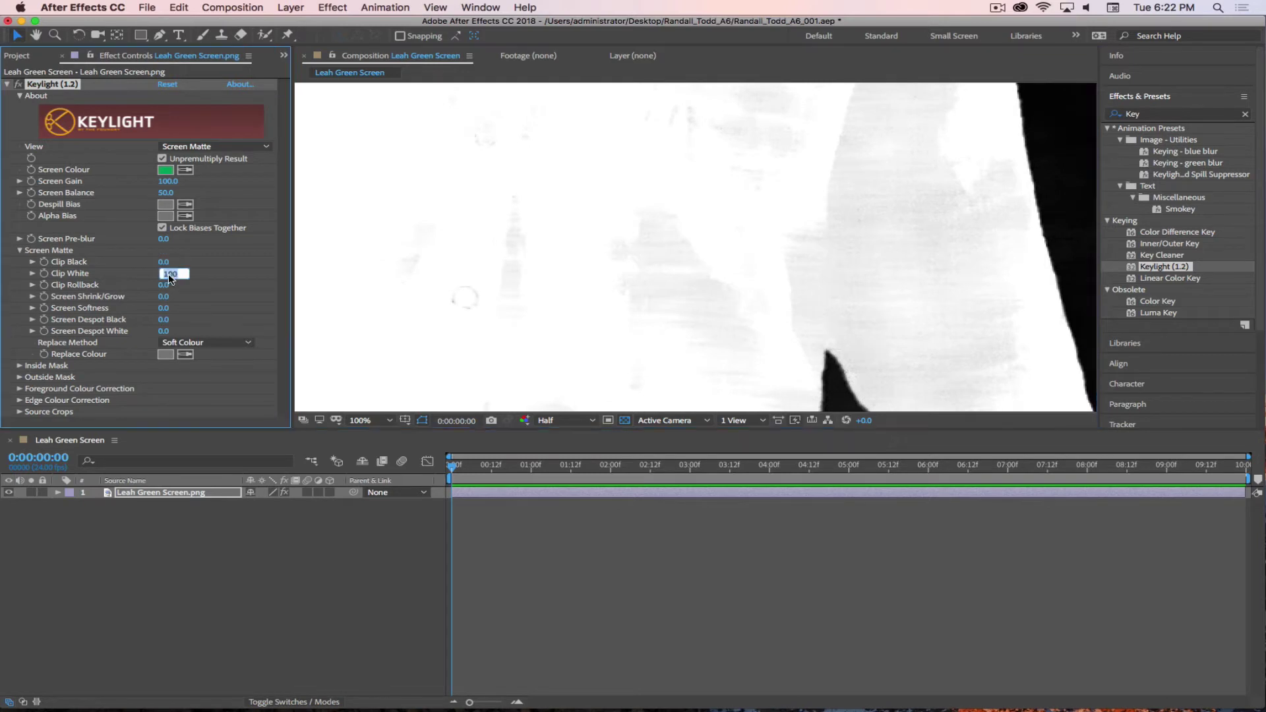
{"action": "type", "text": "90"}
{"action": "key", "text": "Return"}
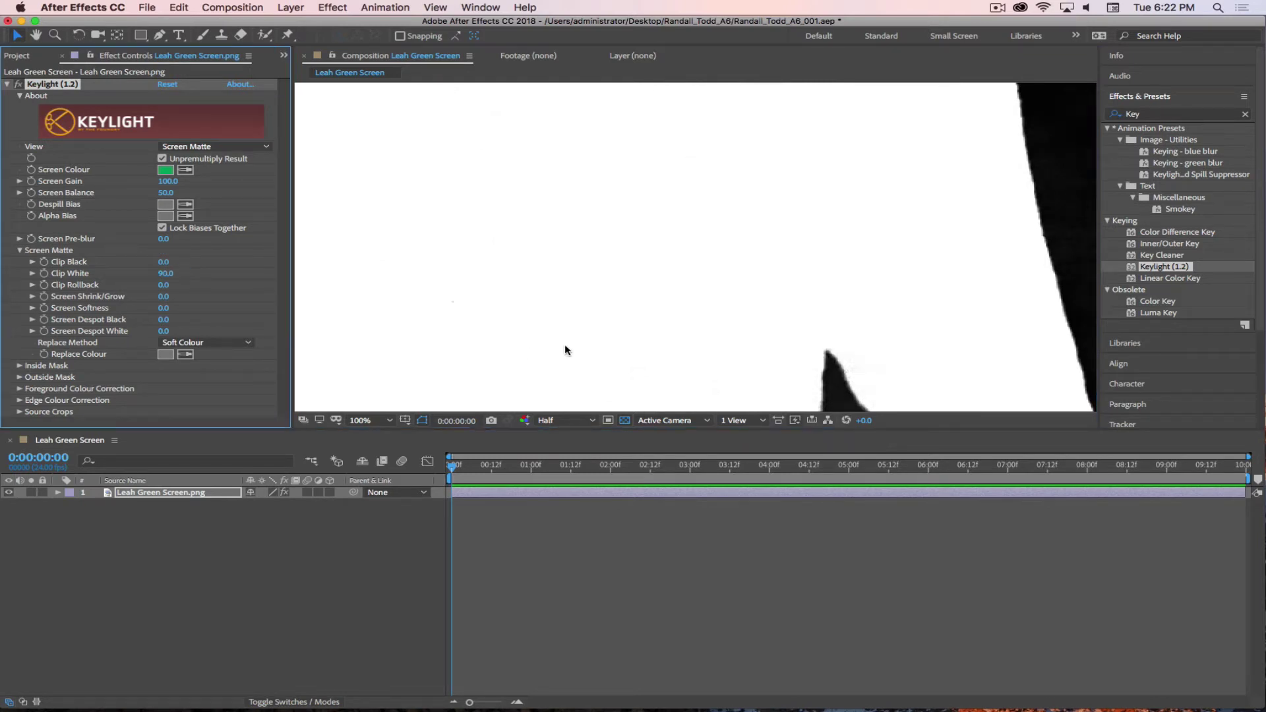
- Recheck the neck and shoulders, then raise Clip White to 95
{"action": "left_click_drag", "start_coordinate": [579, 213], "coordinate": [783, 237]}
{"action": "scroll", "coordinate": [806, 227], "scroll_direction": "down", "scroll_amount": 2}
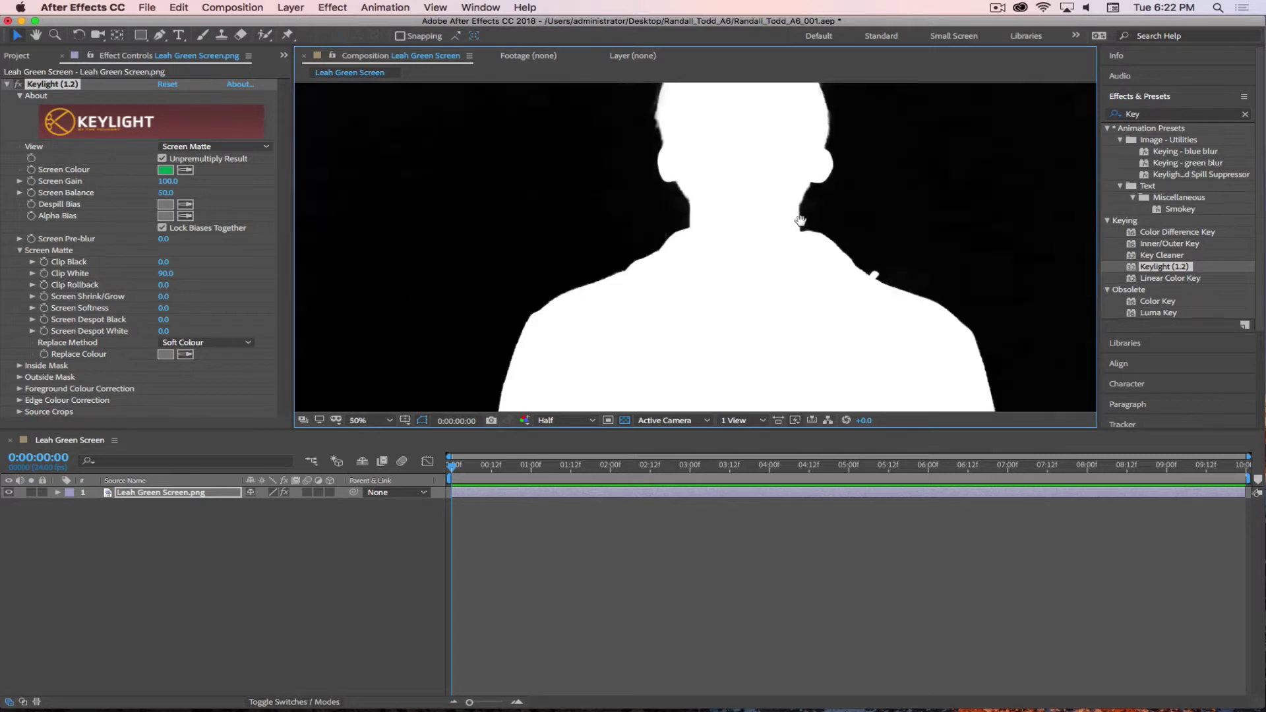
{"action": "scroll", "coordinate": [771, 355], "scroll_direction": "up", "scroll_amount": 4}
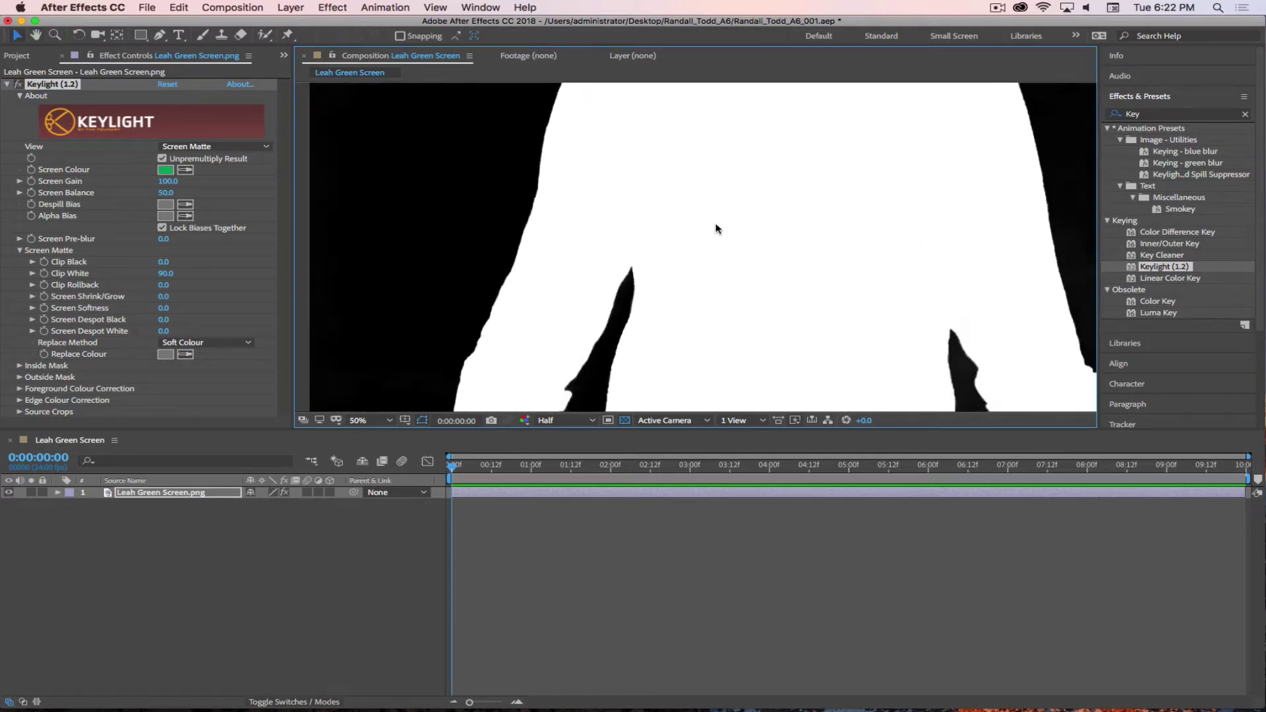
{"action": "scroll", "coordinate": [758, 168], "scroll_direction": "down", "scroll_amount": 2}
{"action": "scroll", "coordinate": [611, 283], "scroll_direction": "up", "scroll_amount": 3}
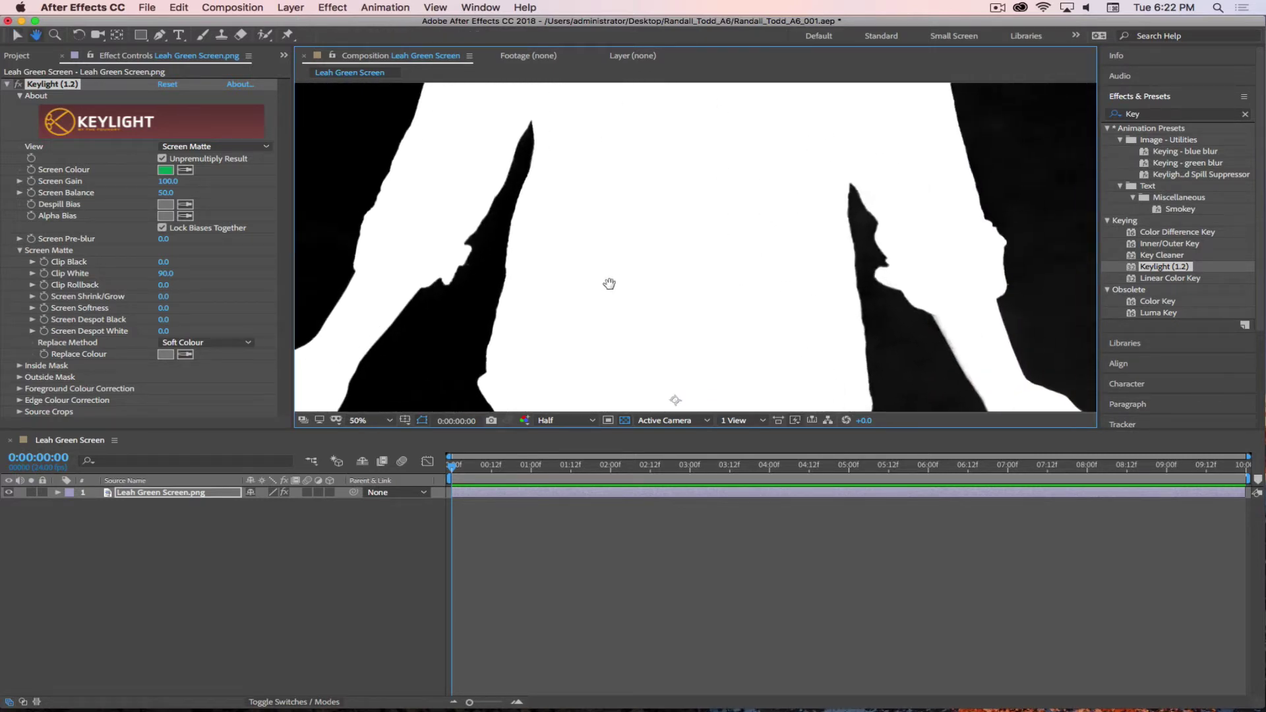
{"action": "key", "text": "v"}
{"action": "left_click", "coordinate": [166, 273]}
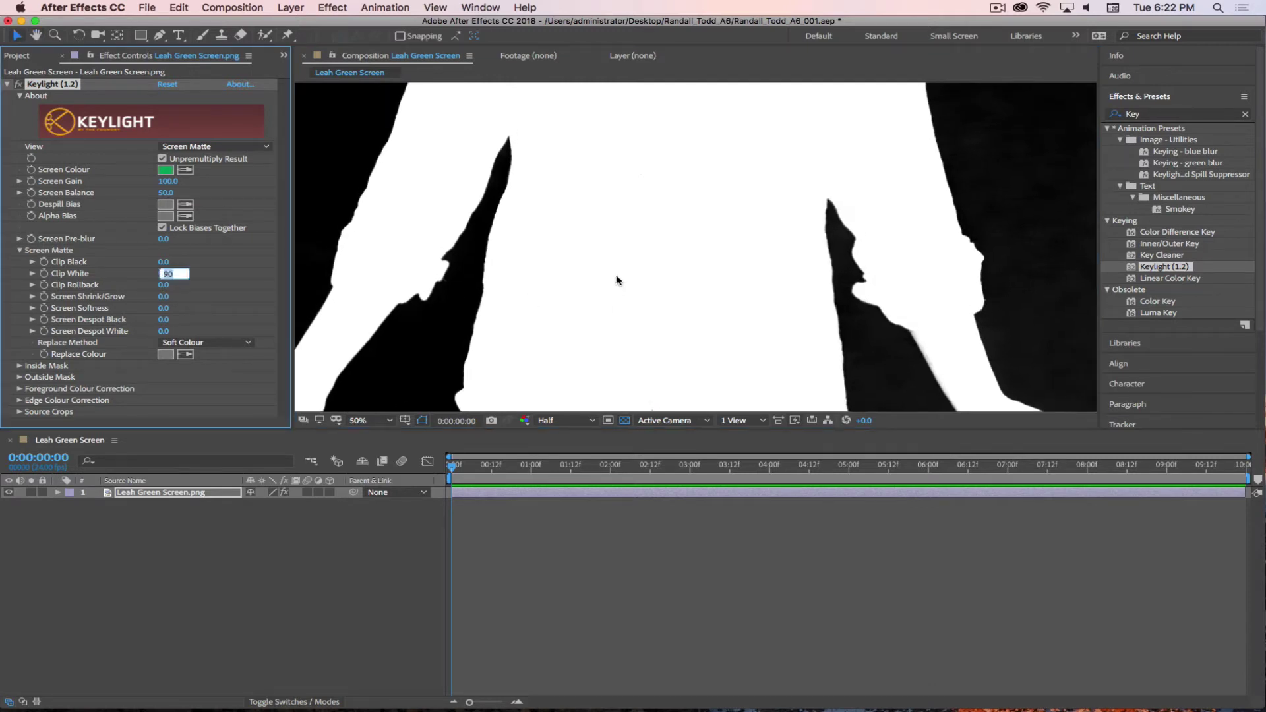
{"action": "type", "text": "95"}
{"action": "key", "text": "Return"}
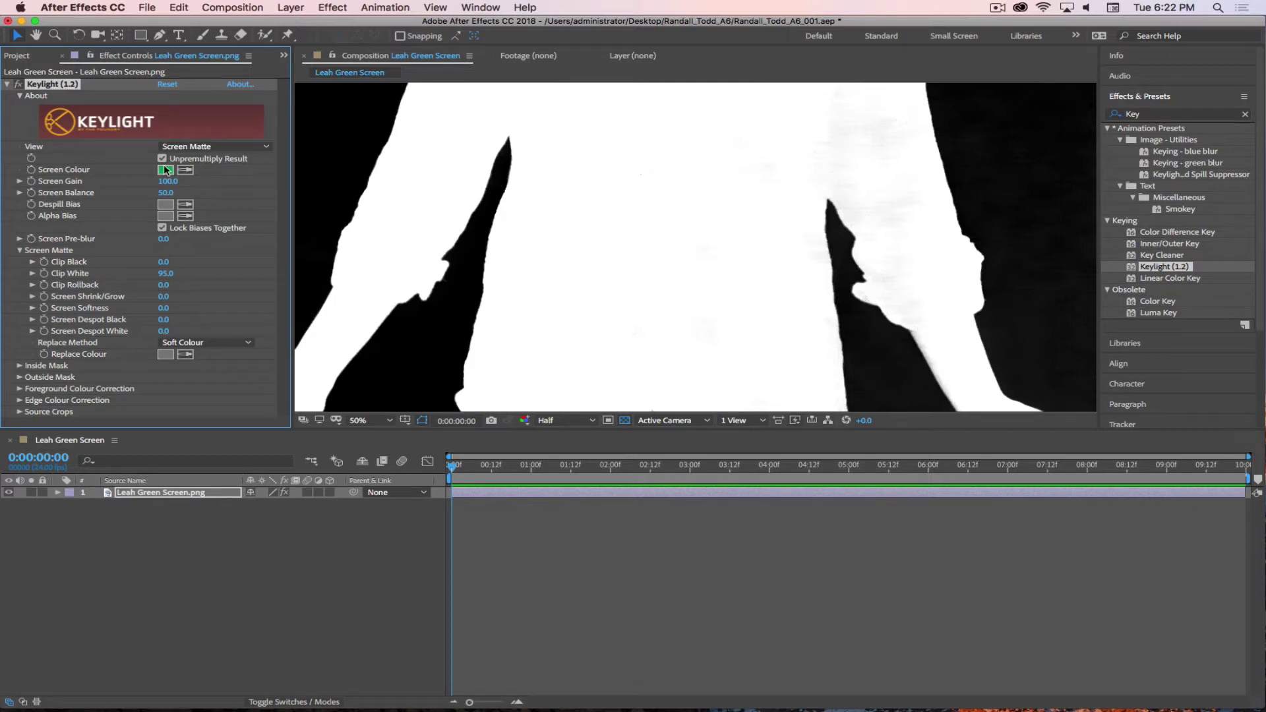
- Show the Status view, set Clip White to 90, and check the neck and shoulders
{"action": "left_click", "coordinate": [199, 146]}
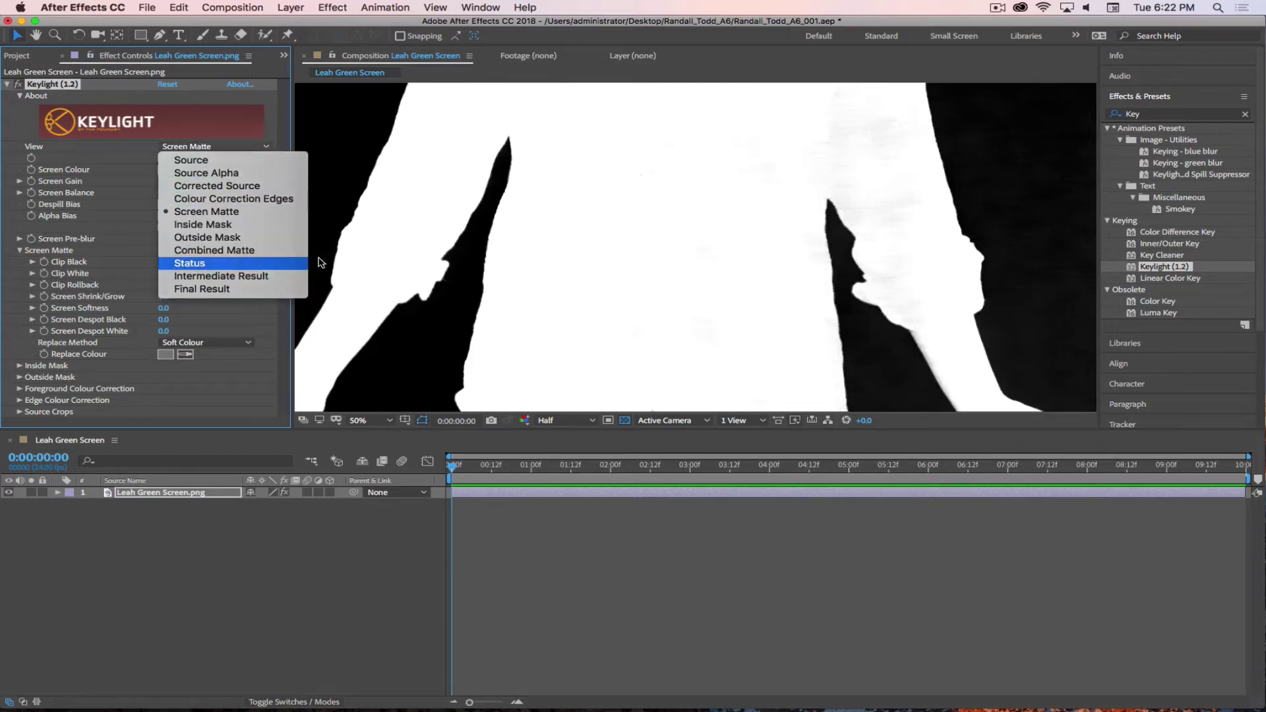
{"action": "left_click", "coordinate": [191, 263]}
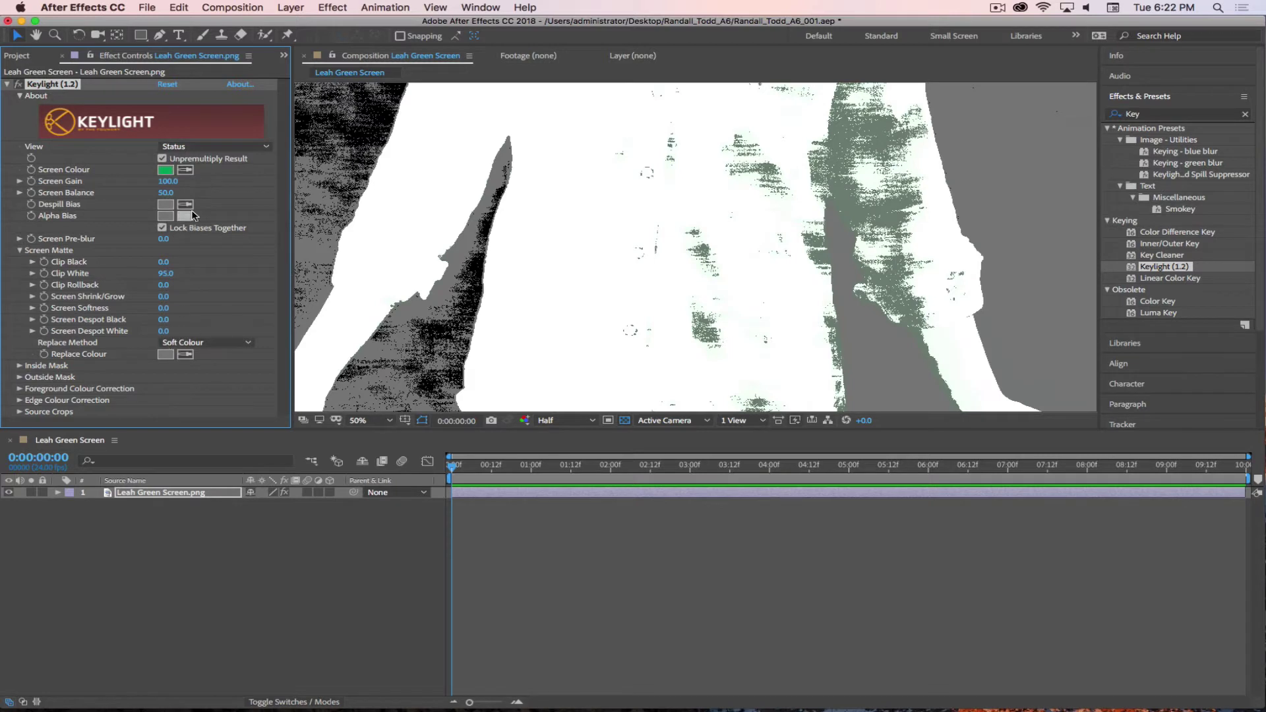
{"action": "left_click", "coordinate": [165, 273]}
{"action": "type", "text": "90"}
{"action": "key", "text": "Return"}
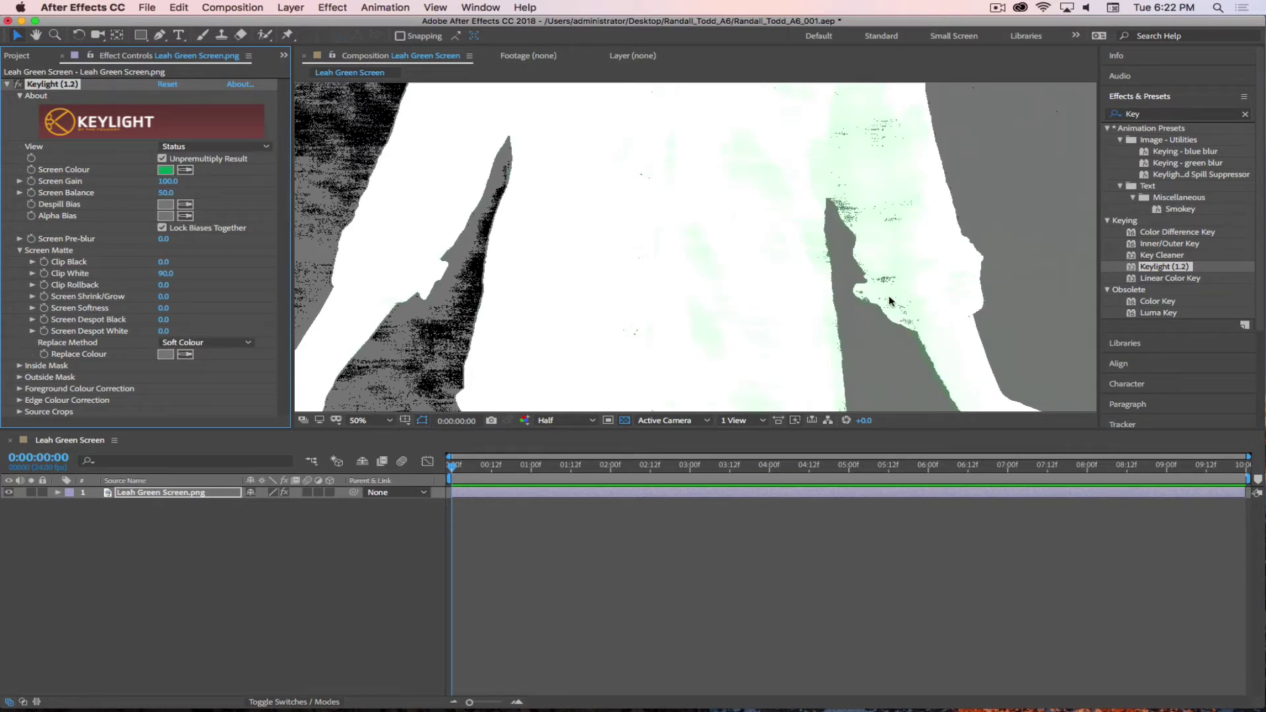
{"action": "left_click_drag", "start_coordinate": [863, 125], "coordinate": [837, 254]}
{"action": "left_click_drag", "start_coordinate": [749, 177], "coordinate": [680, 162]}
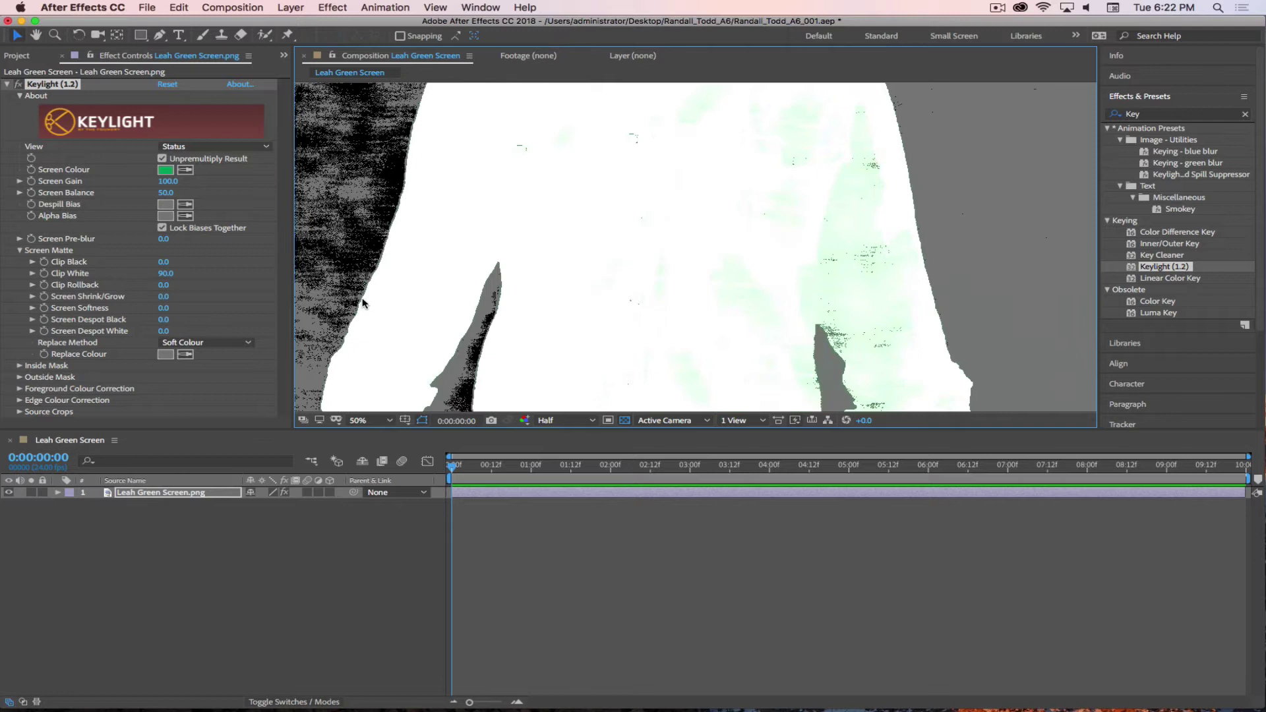
- Lower Clip White to 88 and return View to Screen Matte to inspect the arm
{"action": "left_click", "coordinate": [165, 273]}
{"action": "type", "text": "88"}
{"action": "key", "text": "Return"}
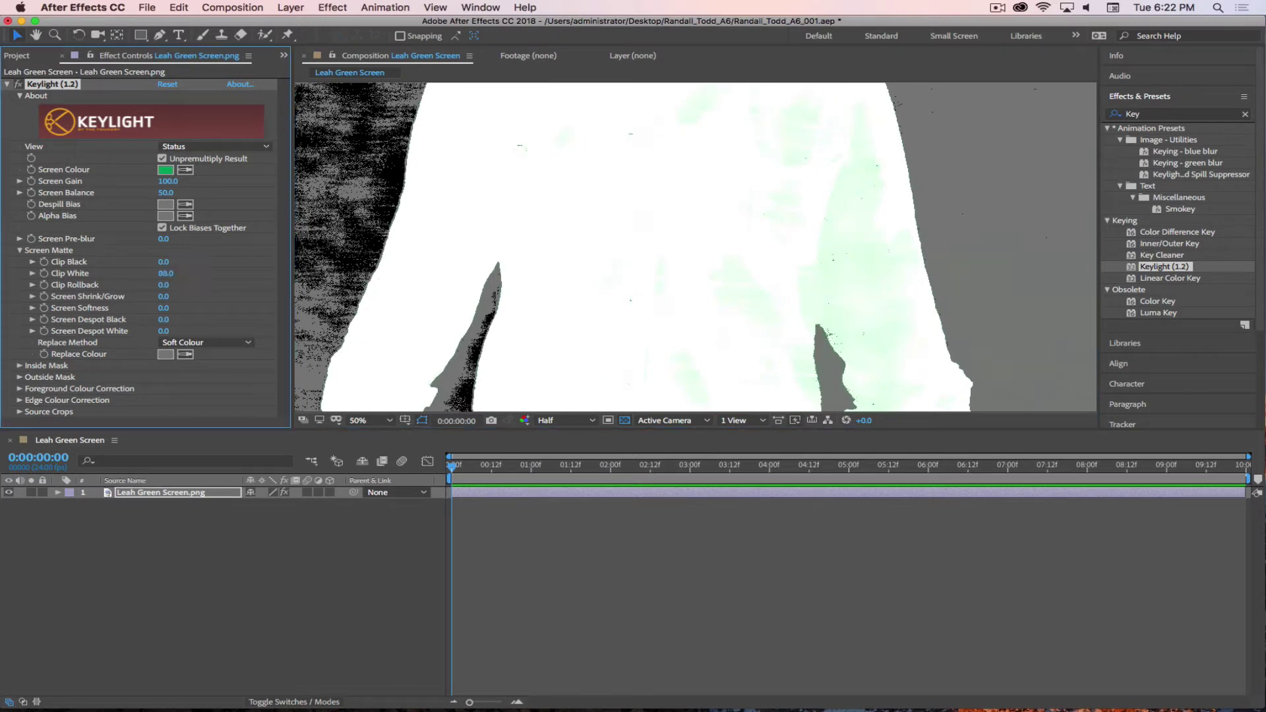
{"action": "left_click_drag", "start_coordinate": [799, 305], "coordinate": [821, 154]}
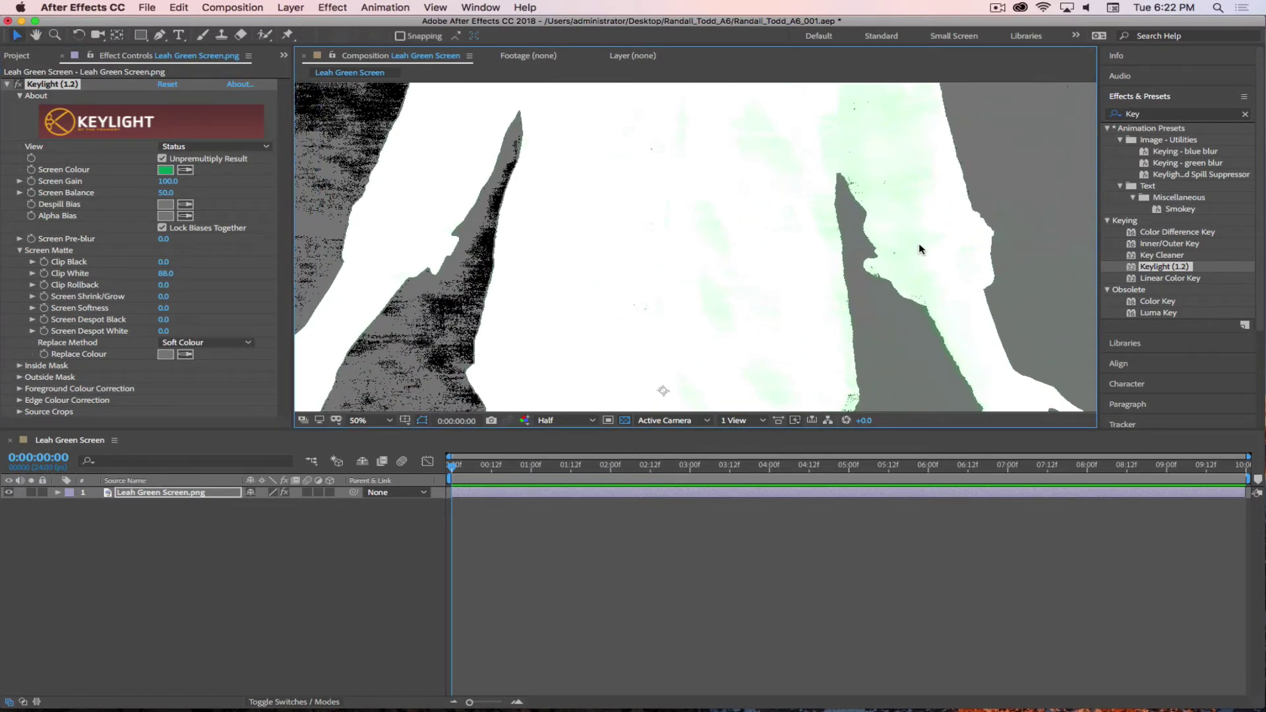
{"action": "left_click", "coordinate": [198, 147]}
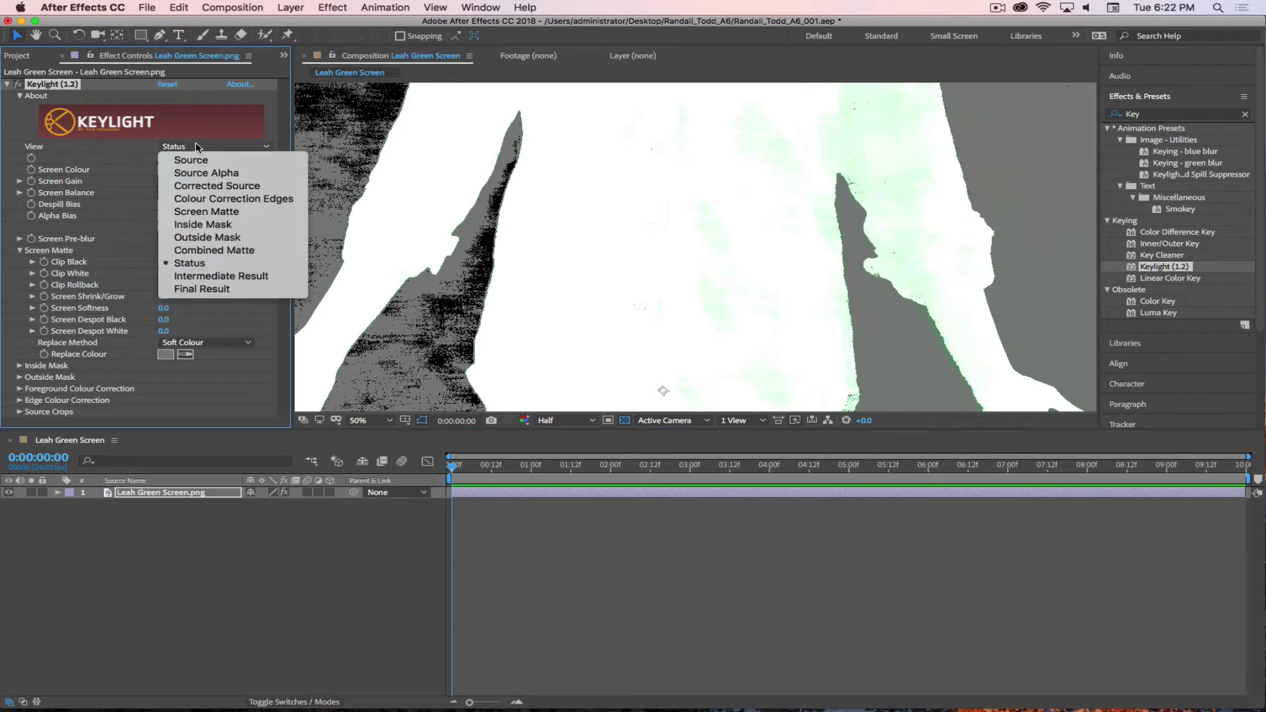
{"action": "left_click", "coordinate": [196, 212]}
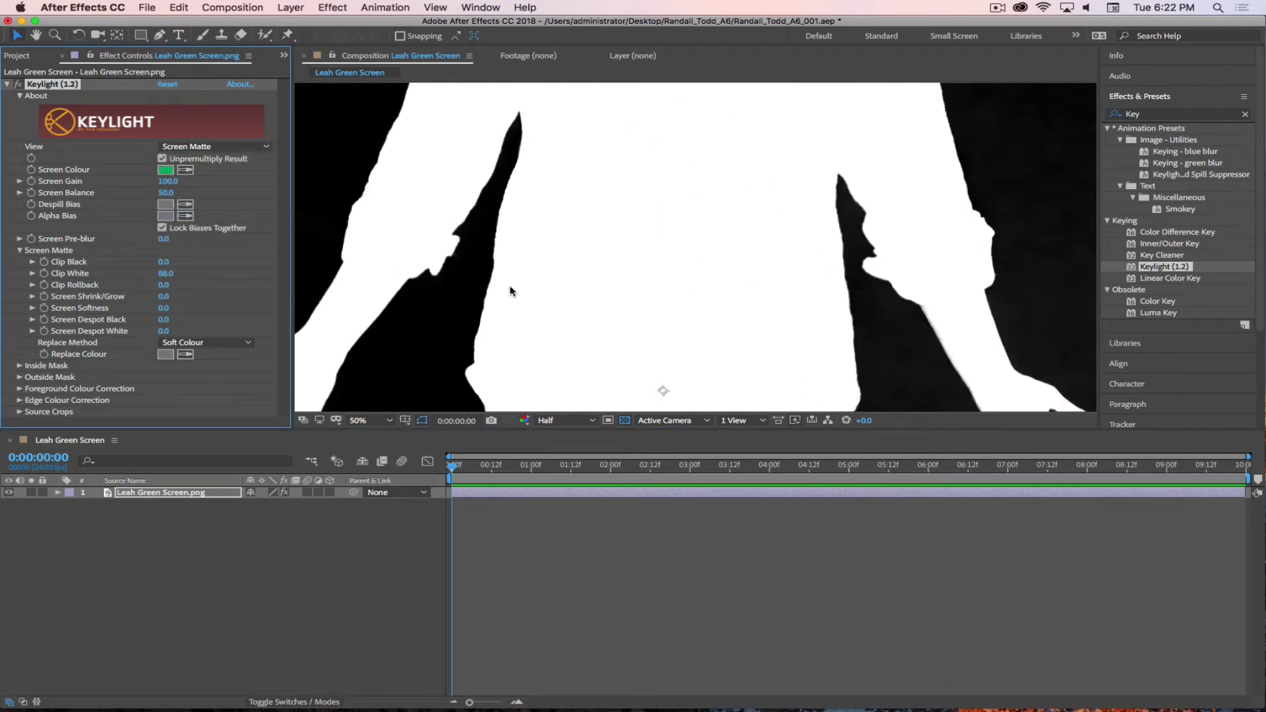
{"action": "left_click_drag", "start_coordinate": [509, 285], "coordinate": [772, 194]}
{"action": "key", "text": "v"}
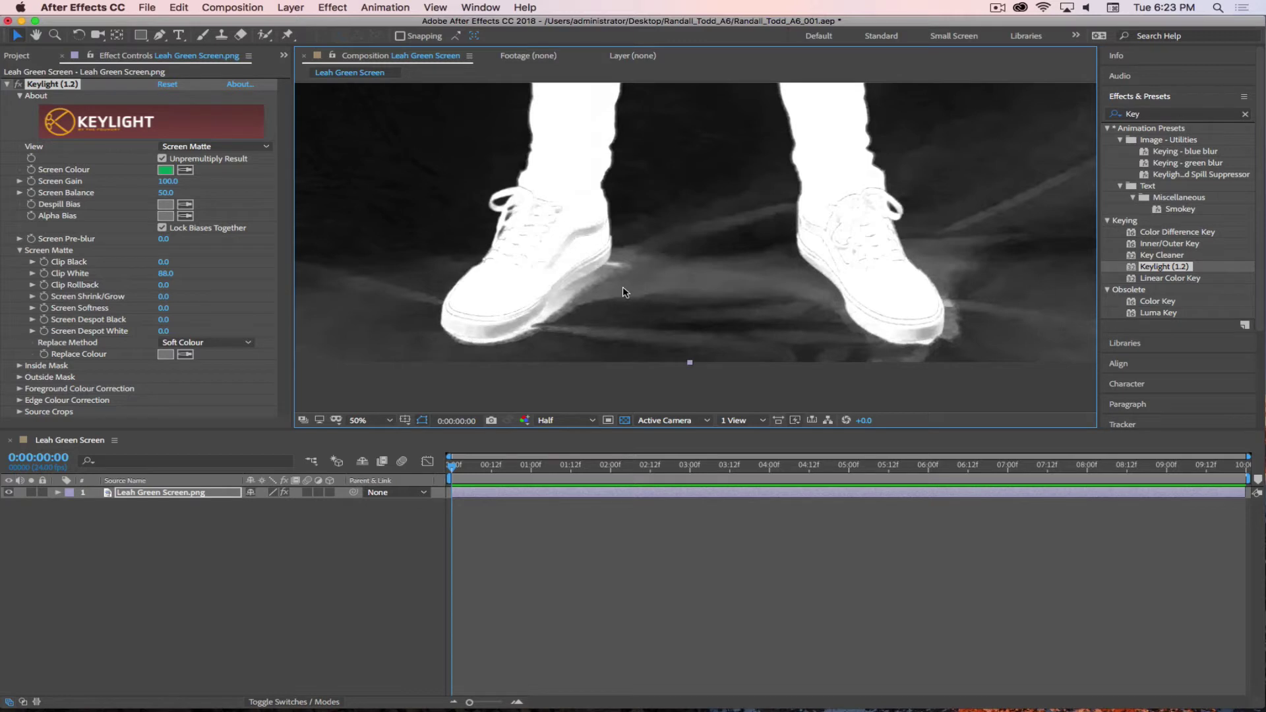
{"action": "left_click", "coordinate": [587, 420]}
{"action": "left_click", "coordinate": [558, 451]}
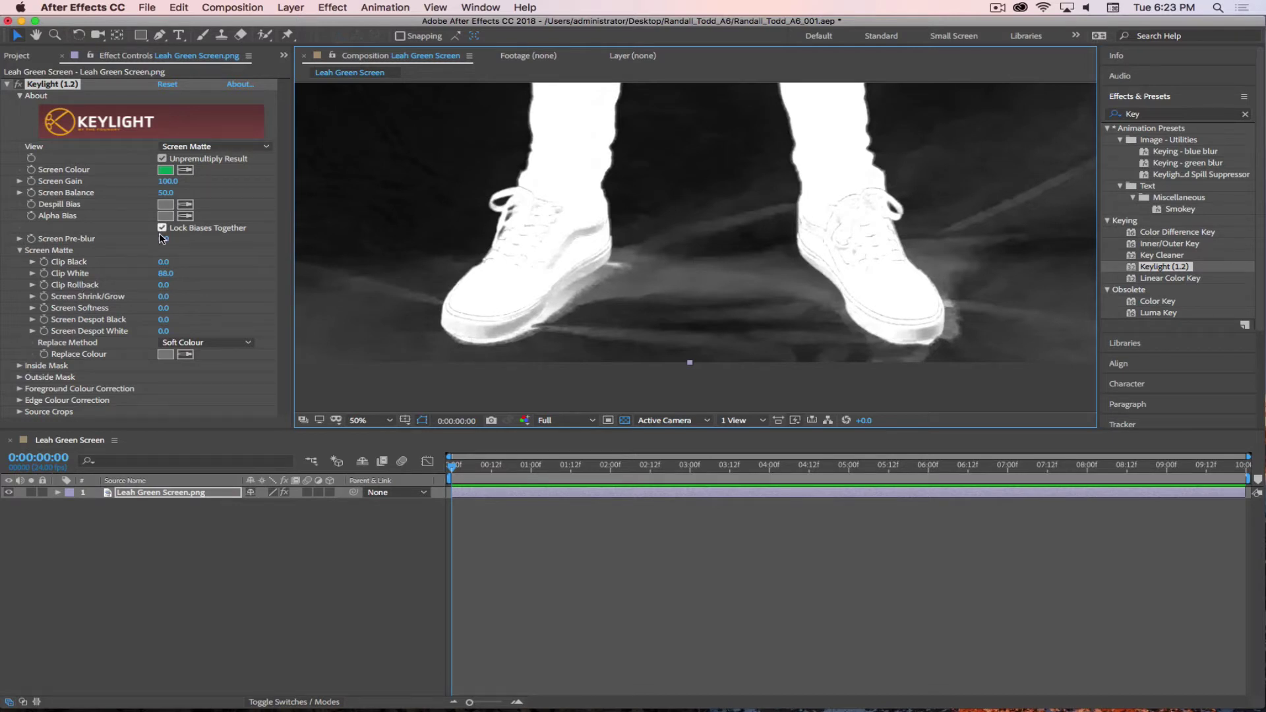
{"action": "left_click", "coordinate": [165, 262]}
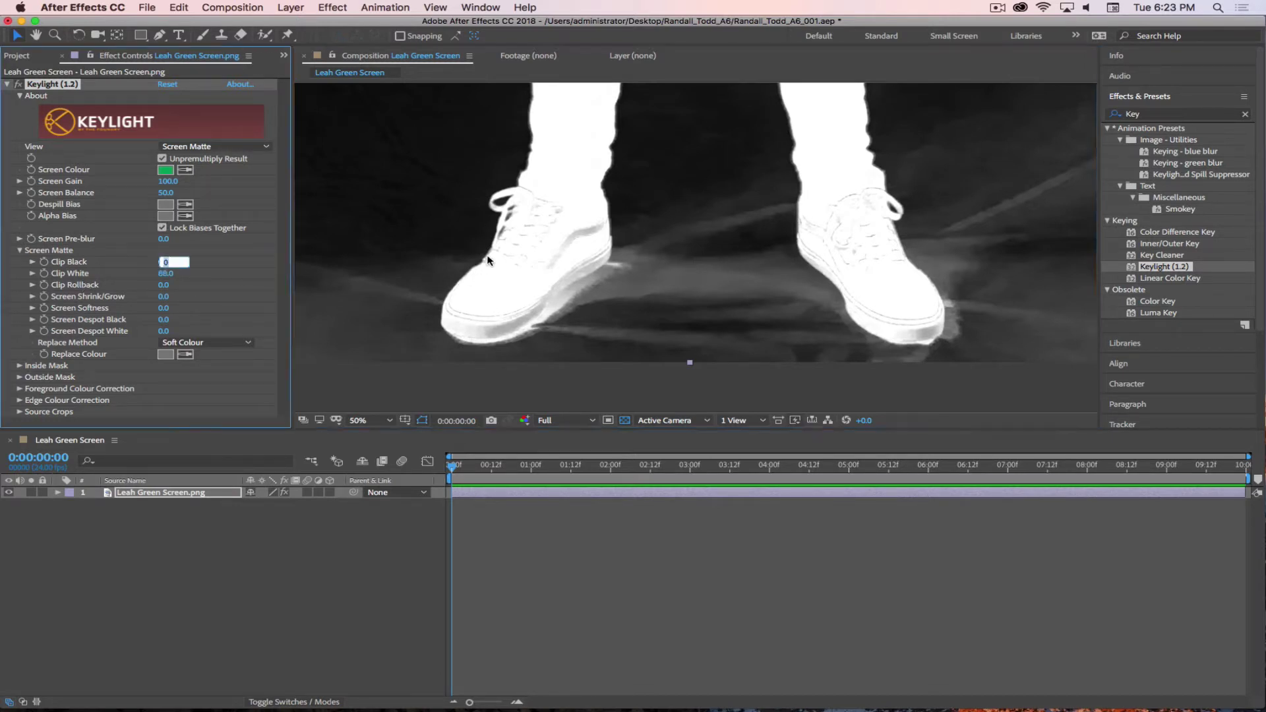
{"action": "type", "text": "10"}
{"action": "key", "text": "Return"}
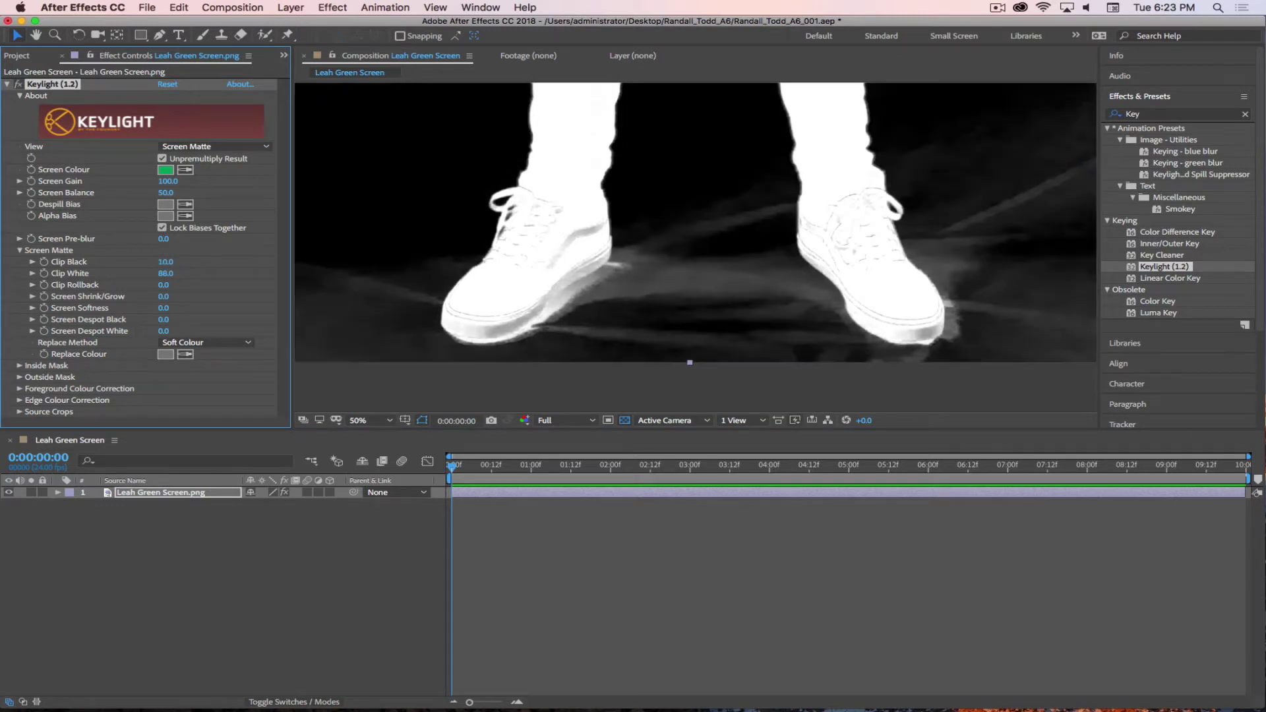
{"action": "scroll", "coordinate": [729, 258], "scroll_direction": "up", "scroll_amount": 2}
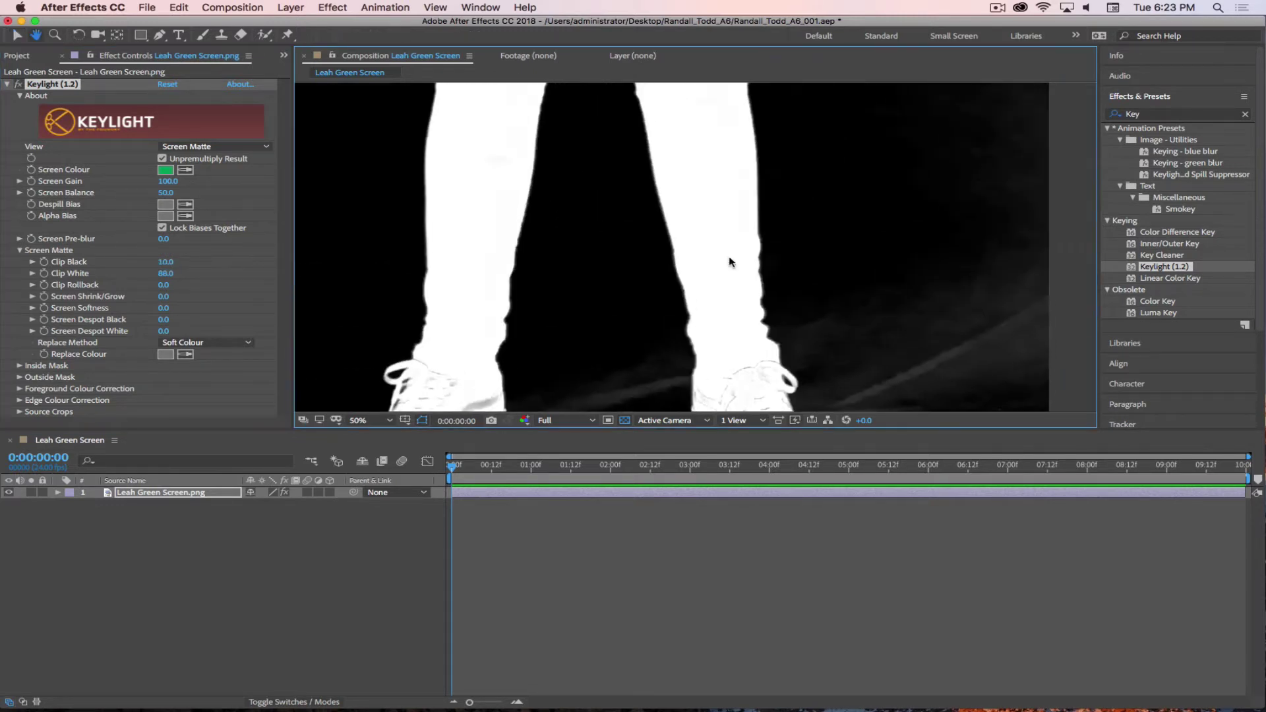
{"action": "scroll", "coordinate": [743, 156], "scroll_direction": "down", "scroll_amount": 4}
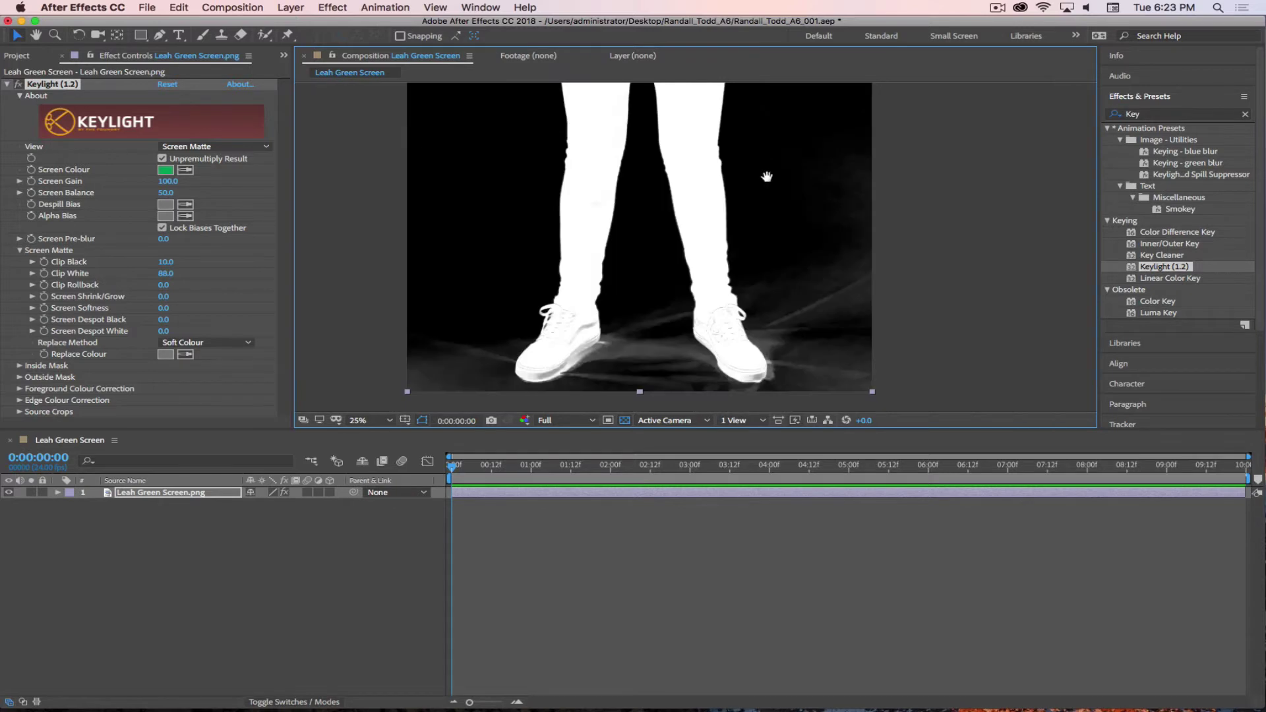
{"action": "left_click_drag", "start_coordinate": [766, 194], "coordinate": [765, 350]}
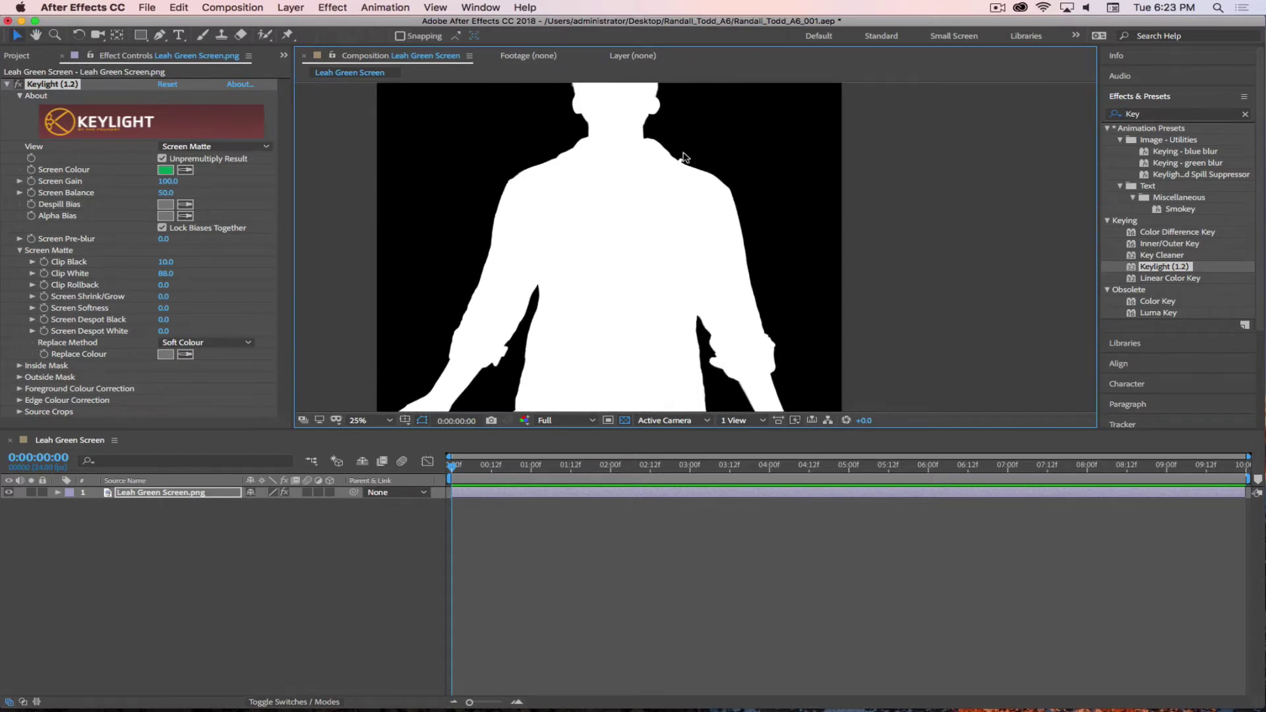
{"action": "left_click_drag", "start_coordinate": [684, 156], "coordinate": [690, 85]}
{"action": "left_click_drag", "start_coordinate": [681, 245], "coordinate": [701, 105]}
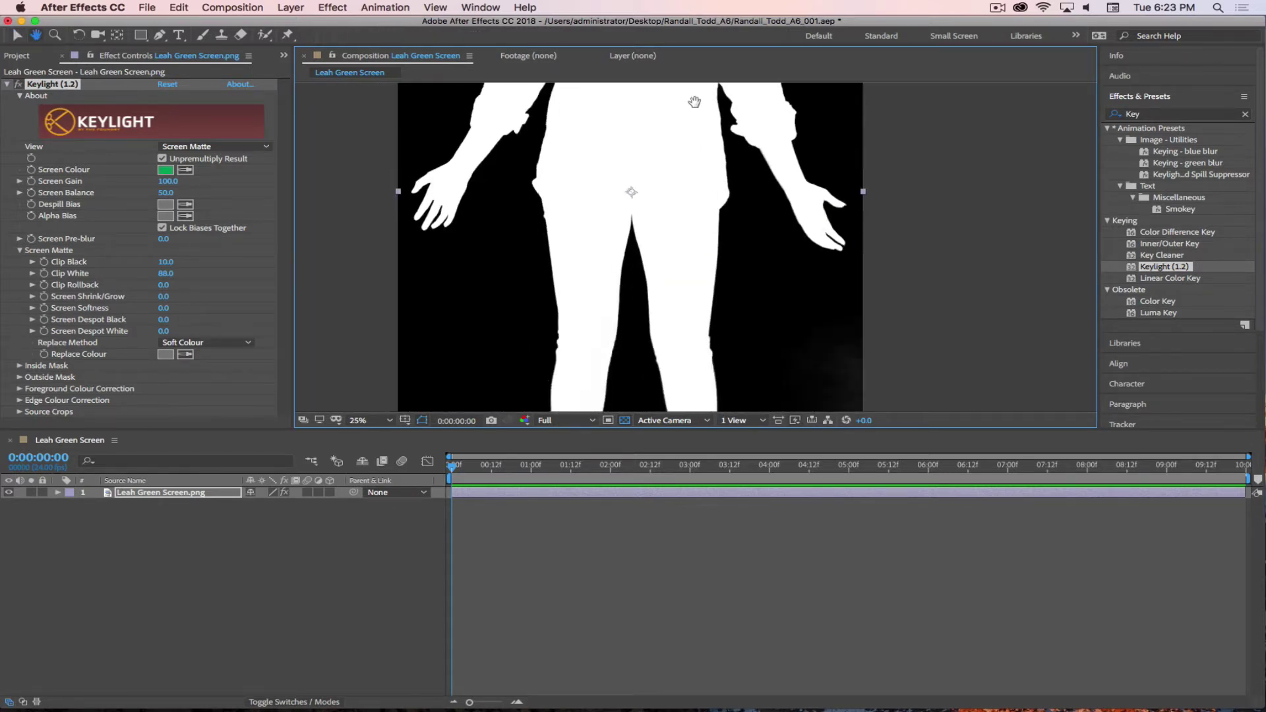
{"action": "left_click_drag", "start_coordinate": [683, 403], "coordinate": [687, 108]}
{"action": "left_click_drag", "start_coordinate": [683, 172], "coordinate": [683, 149]}
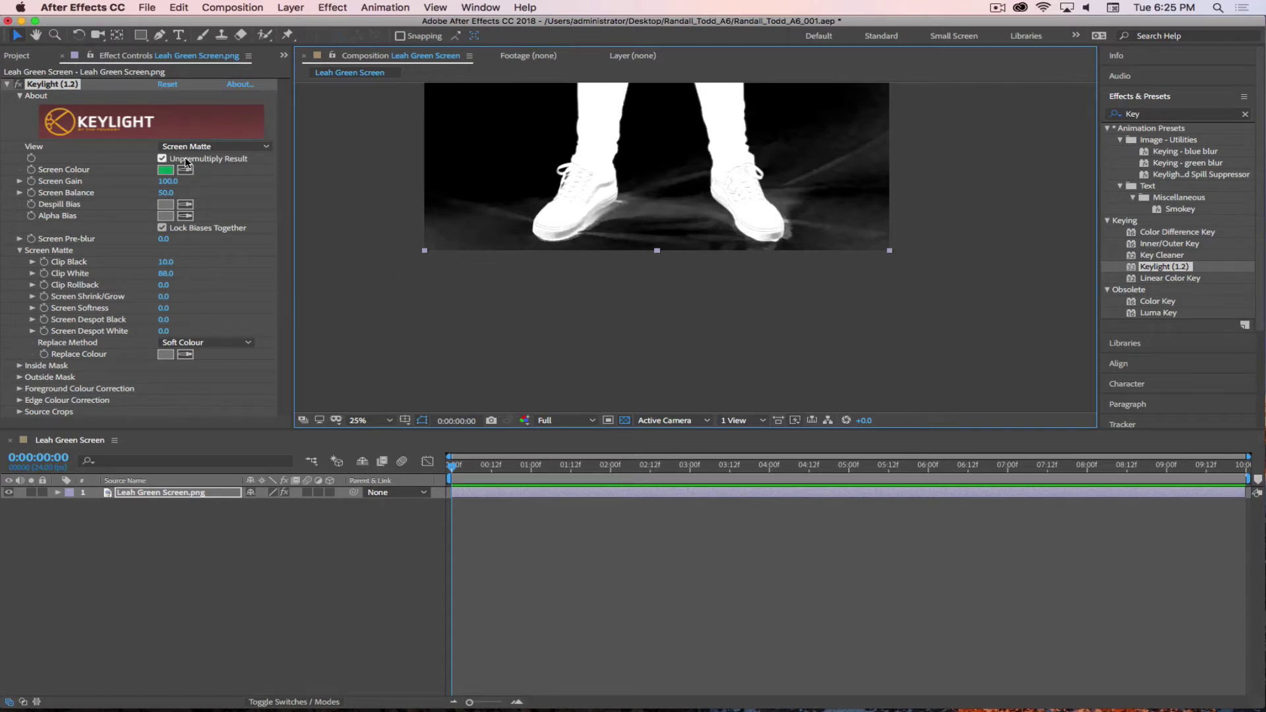
- Set Keylight's View to Final Result, bring the shoes into view, and turn off the transparency grid
{"action": "left_click", "coordinate": [220, 146]}
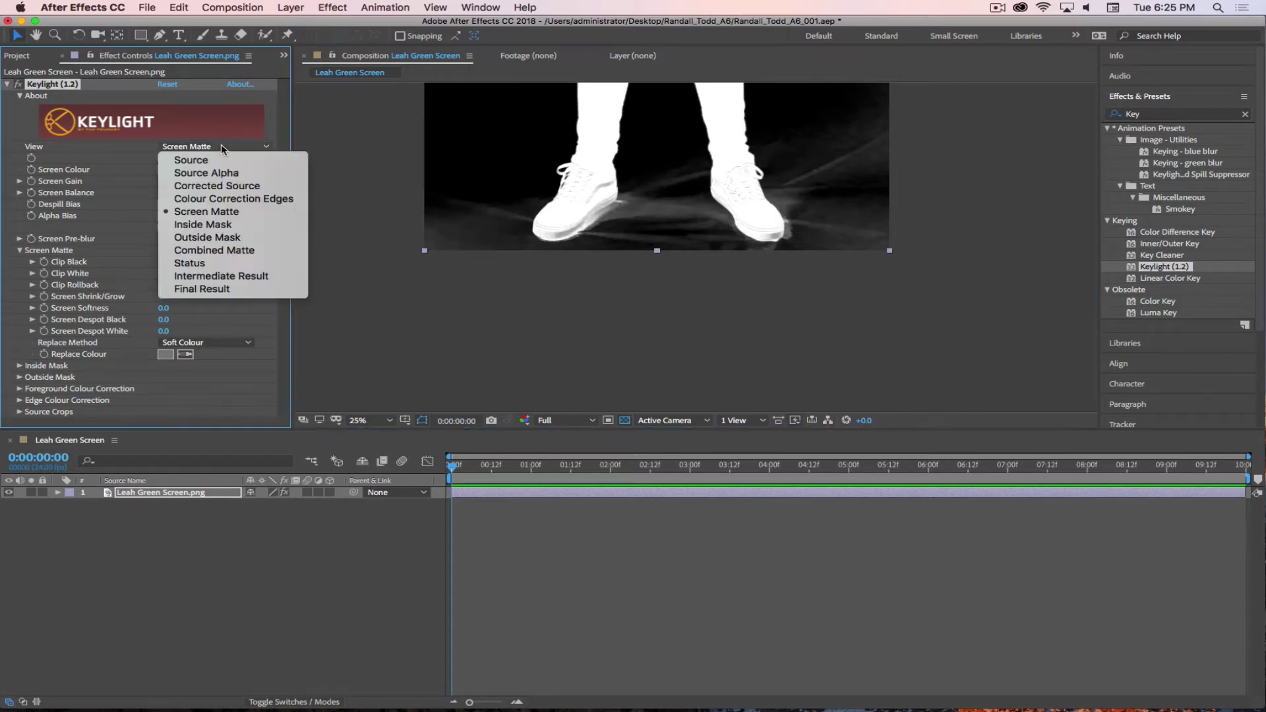
{"action": "left_click", "coordinate": [221, 291]}
{"action": "key", "text": "h"}
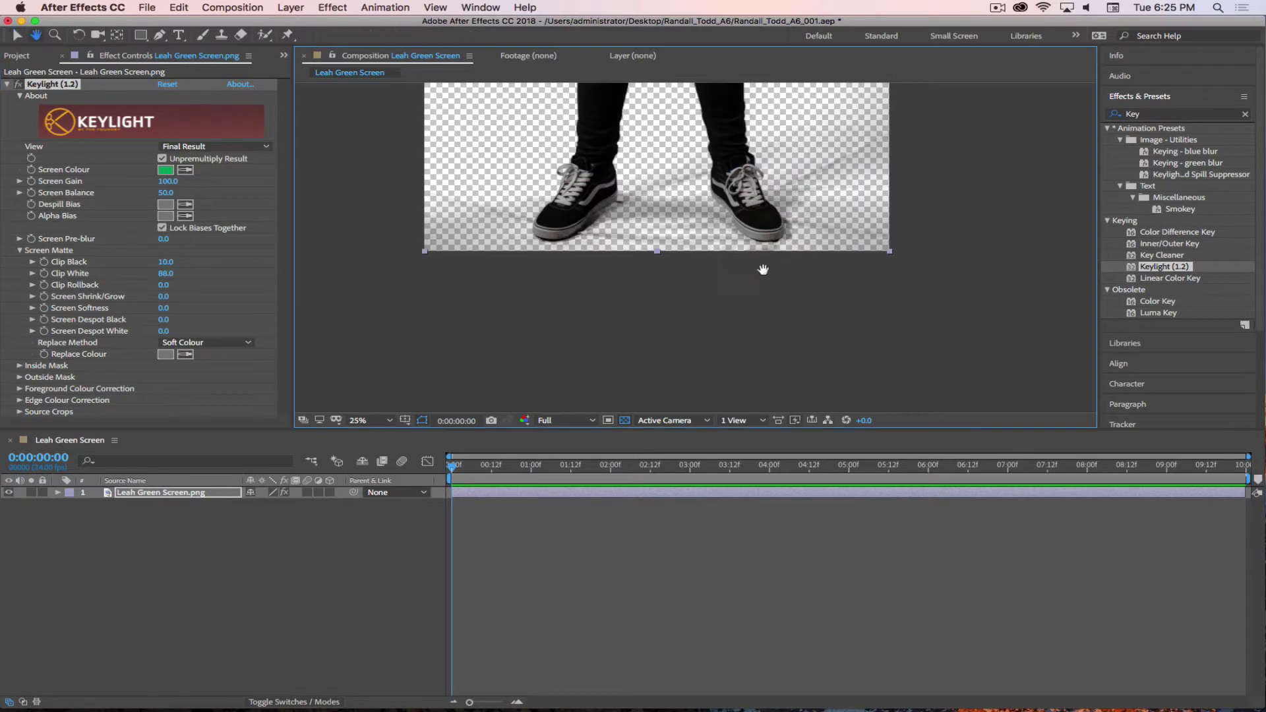
{"action": "left_click_drag", "start_coordinate": [763, 269], "coordinate": [738, 425]}
{"action": "key", "text": "v"}
{"action": "left_click", "coordinate": [625, 420]}
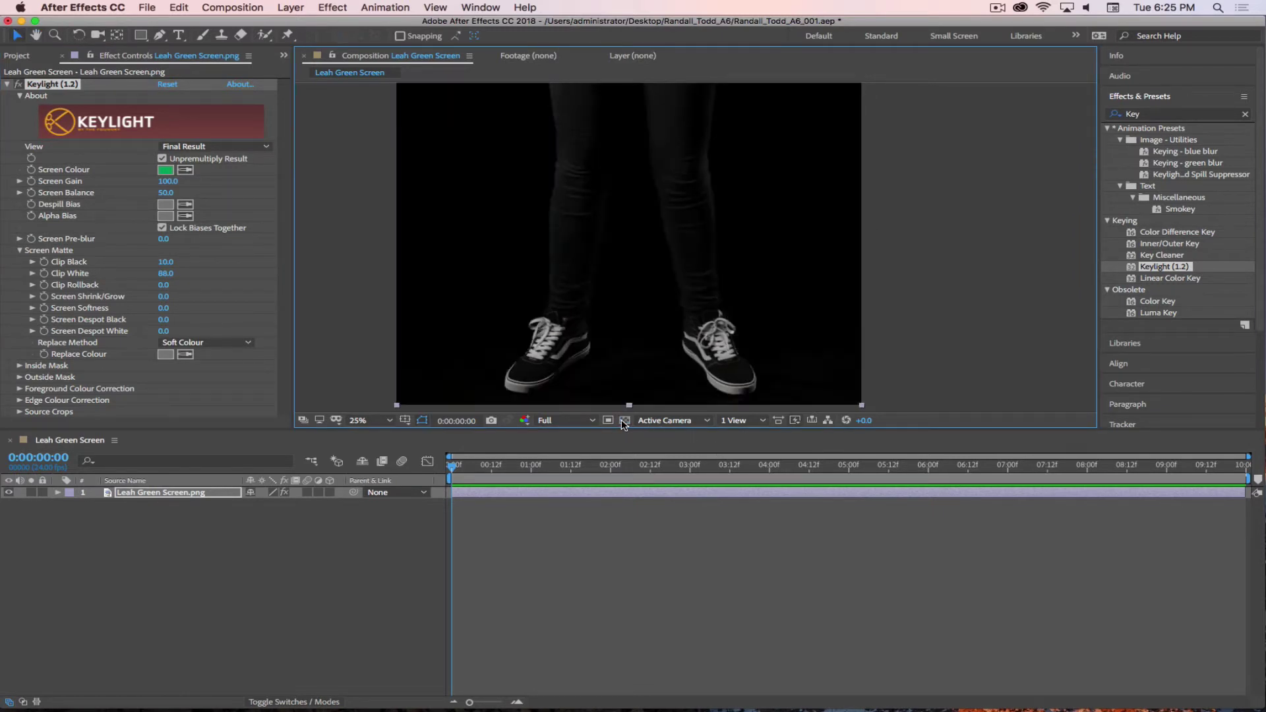
{"action": "scroll", "coordinate": [656, 378], "scroll_direction": "up", "scroll_amount": 5}
{"action": "key", "text": "h"}
{"action": "left_click_drag", "start_coordinate": [582, 164], "coordinate": [686, 333]}
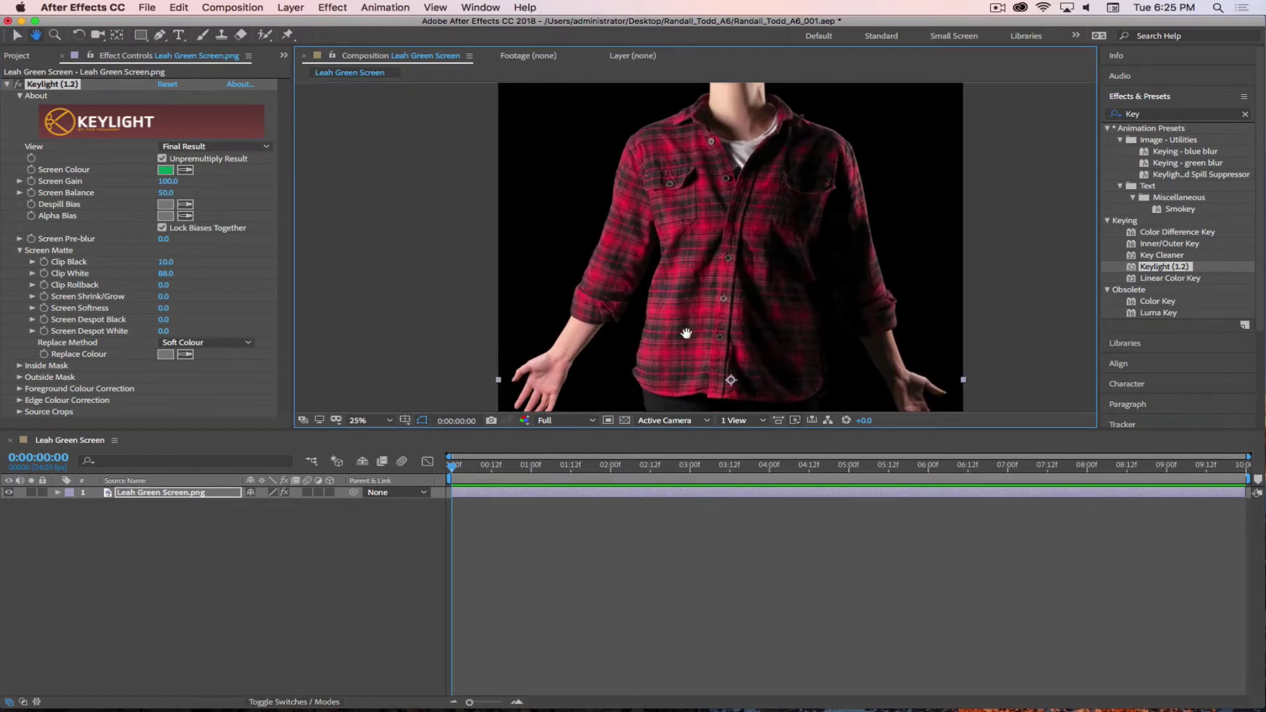
{"action": "scroll", "coordinate": [692, 157], "scroll_direction": "up", "scroll_amount": 4}
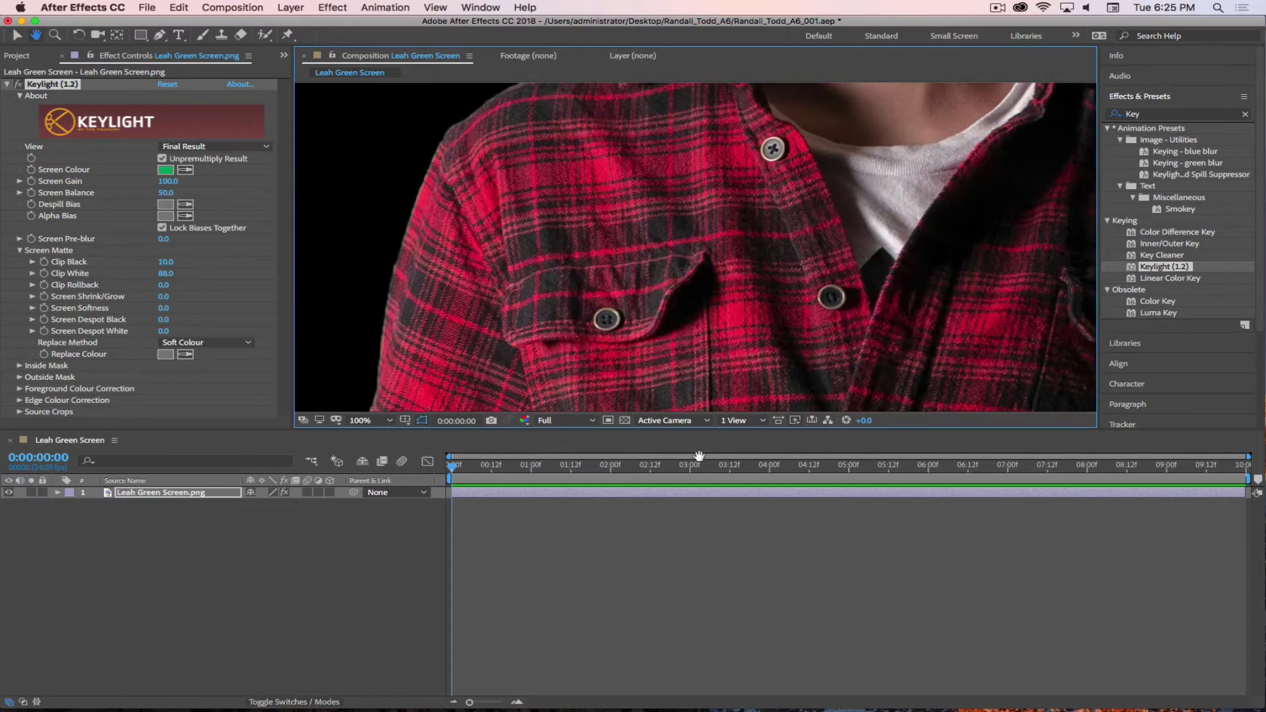
{"action": "left_click_drag", "start_coordinate": [699, 456], "coordinate": [699, 492]}
{"action": "scroll", "coordinate": [811, 136], "scroll_direction": "up", "scroll_amount": 1}
{"action": "left_click_drag", "start_coordinate": [810, 137], "coordinate": [723, 390]}
{"action": "scroll", "coordinate": [715, 183], "scroll_direction": "down", "scroll_amount": 1}
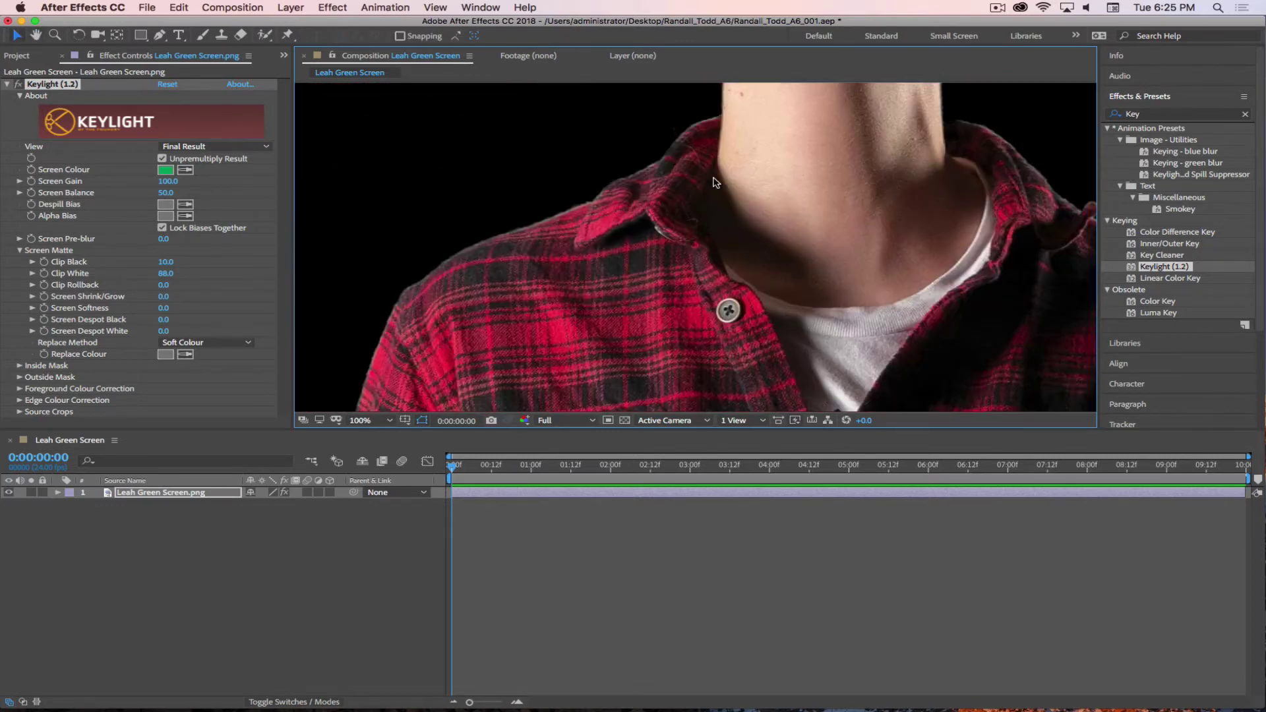
{"action": "scroll", "coordinate": [685, 151], "scroll_direction": "up", "scroll_amount": 5}
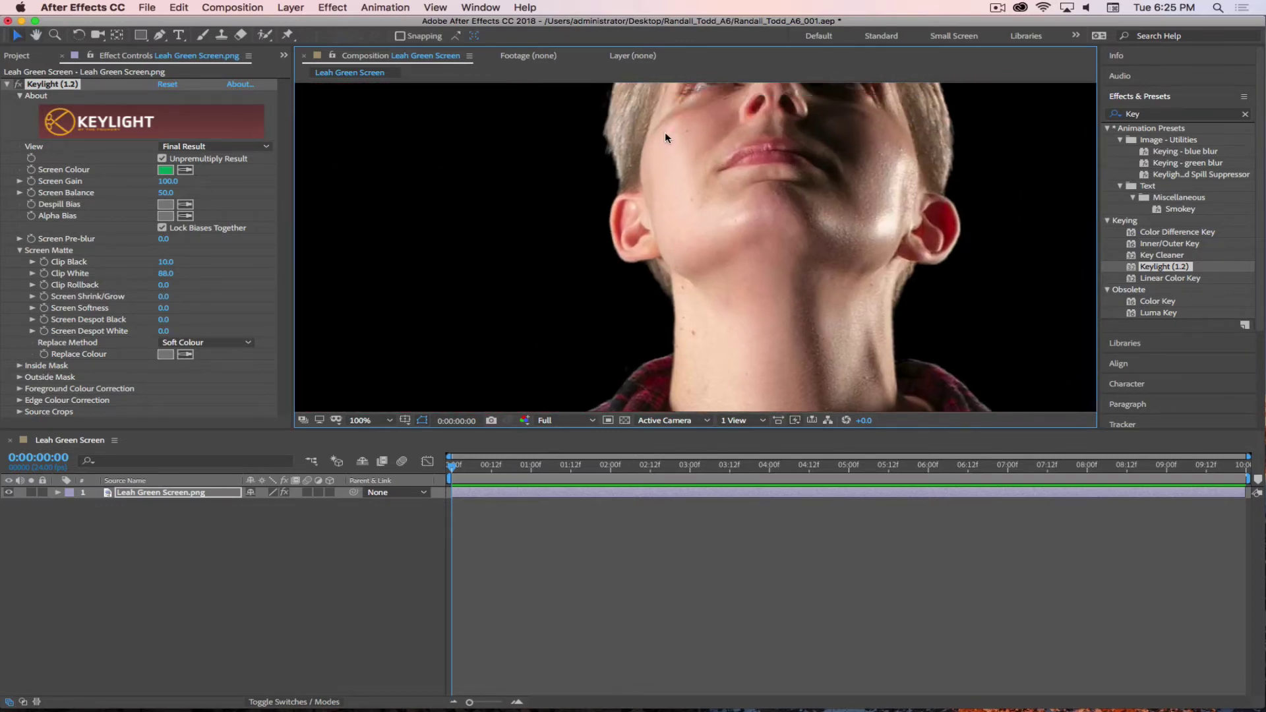
{"action": "key", "text": "space"}
{"action": "left_click_drag", "start_coordinate": [665, 132], "coordinate": [668, 278]}
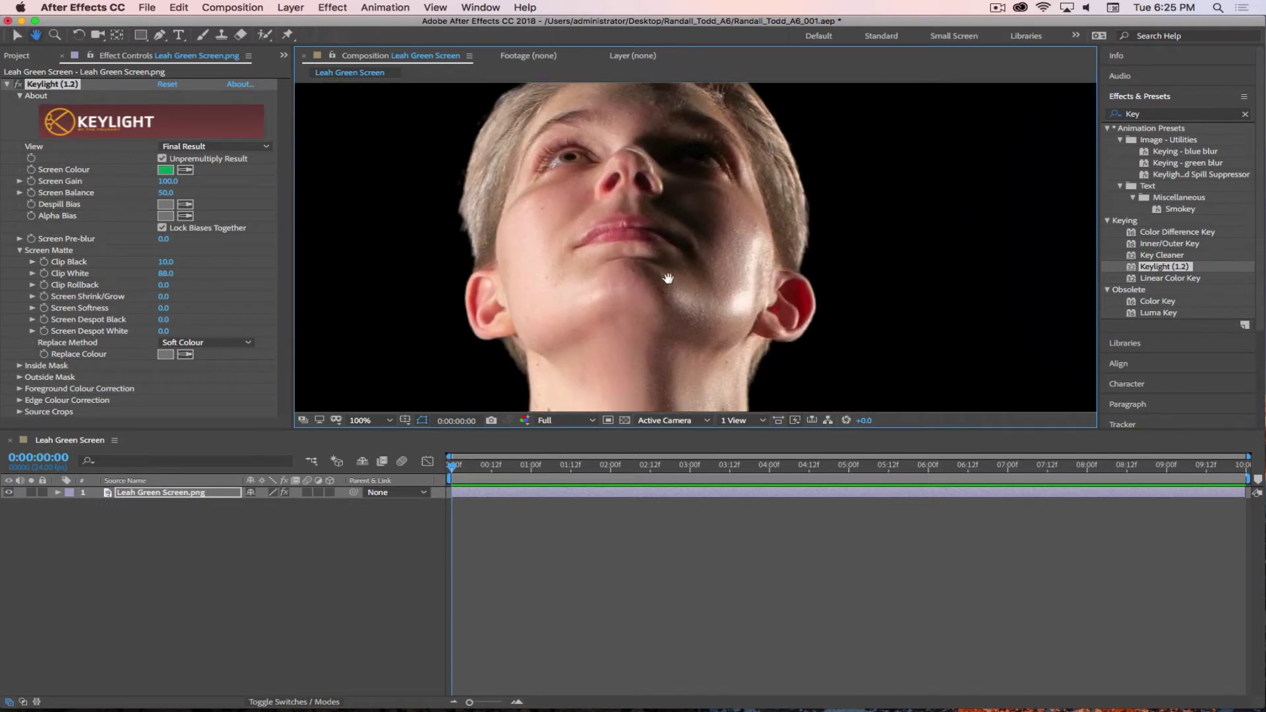
{"action": "scroll", "coordinate": [669, 278], "scroll_direction": "down", "scroll_amount": 5}
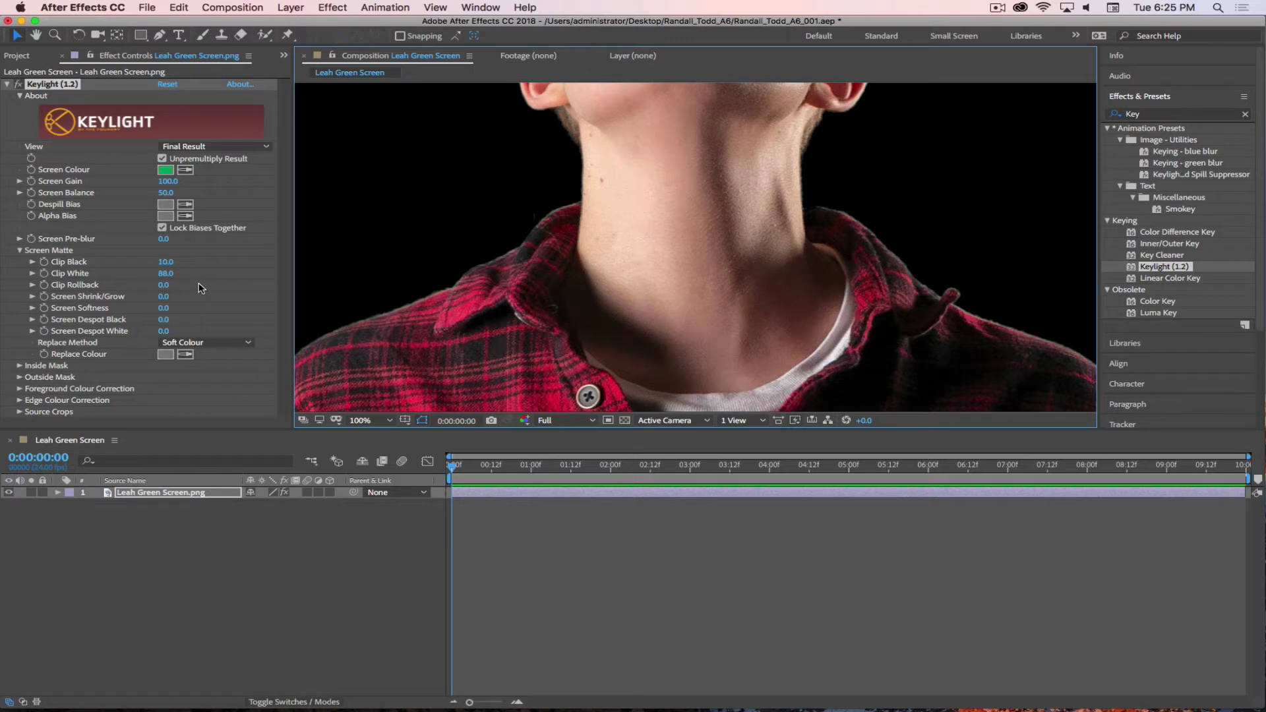
- Set Screen Shrink/Grow to -1, then -2, and check the face, neck and collar edges
{"action": "left_click", "coordinate": [164, 296]}
{"action": "type", "text": "-1"}
{"action": "key", "text": "Return"}
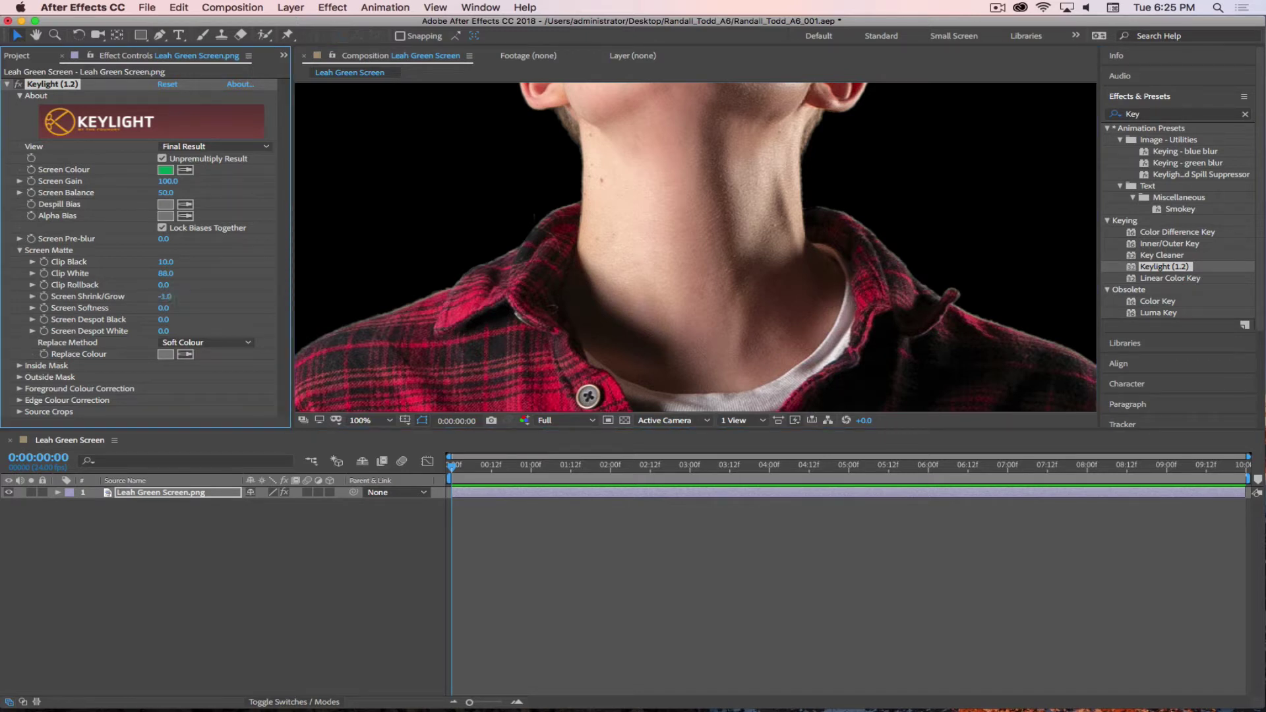
{"action": "left_click", "coordinate": [165, 296]}
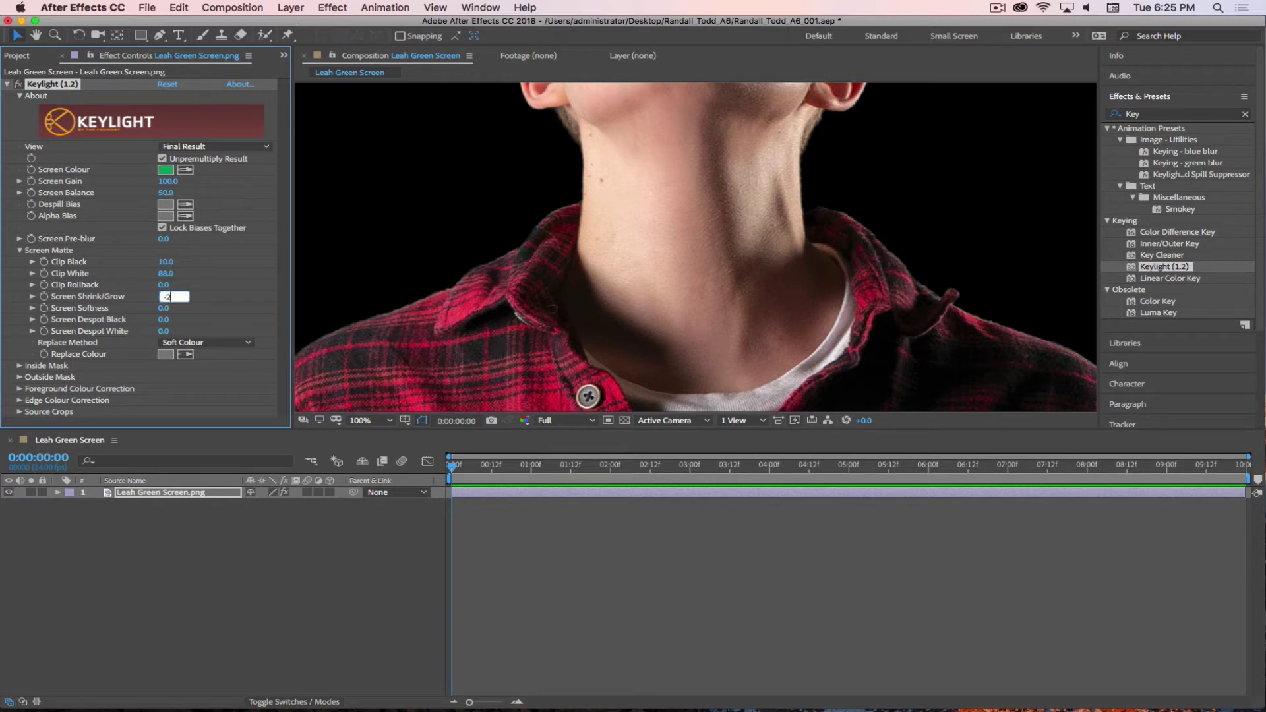
{"action": "key", "text": "Return"}
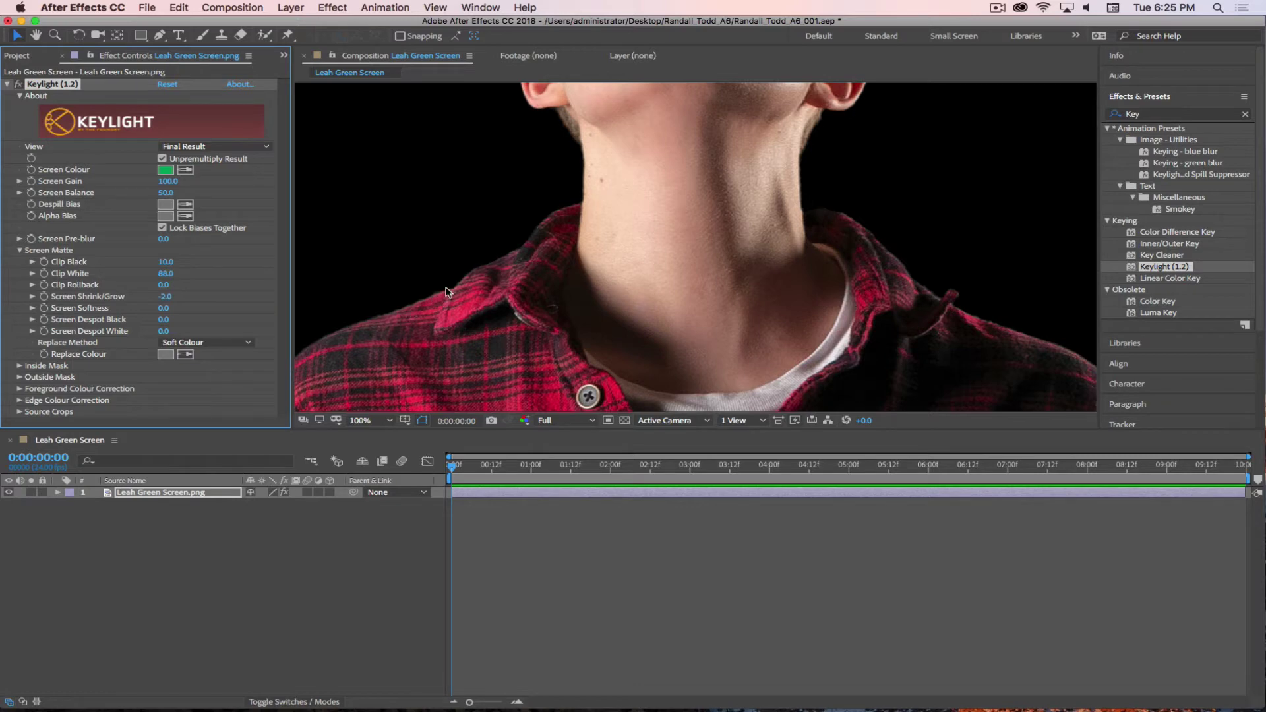
{"action": "left_click_drag", "start_coordinate": [617, 139], "coordinate": [553, 251]}
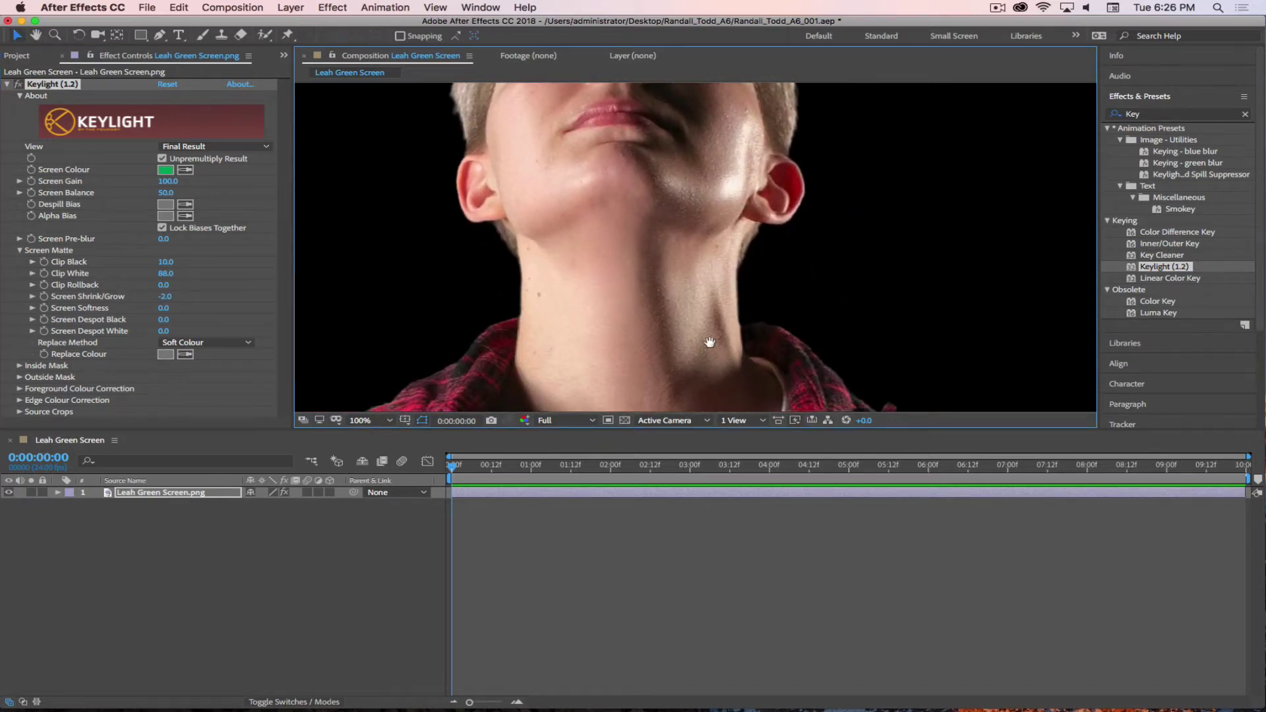
{"action": "left_click_drag", "start_coordinate": [712, 311], "coordinate": [671, 197]}
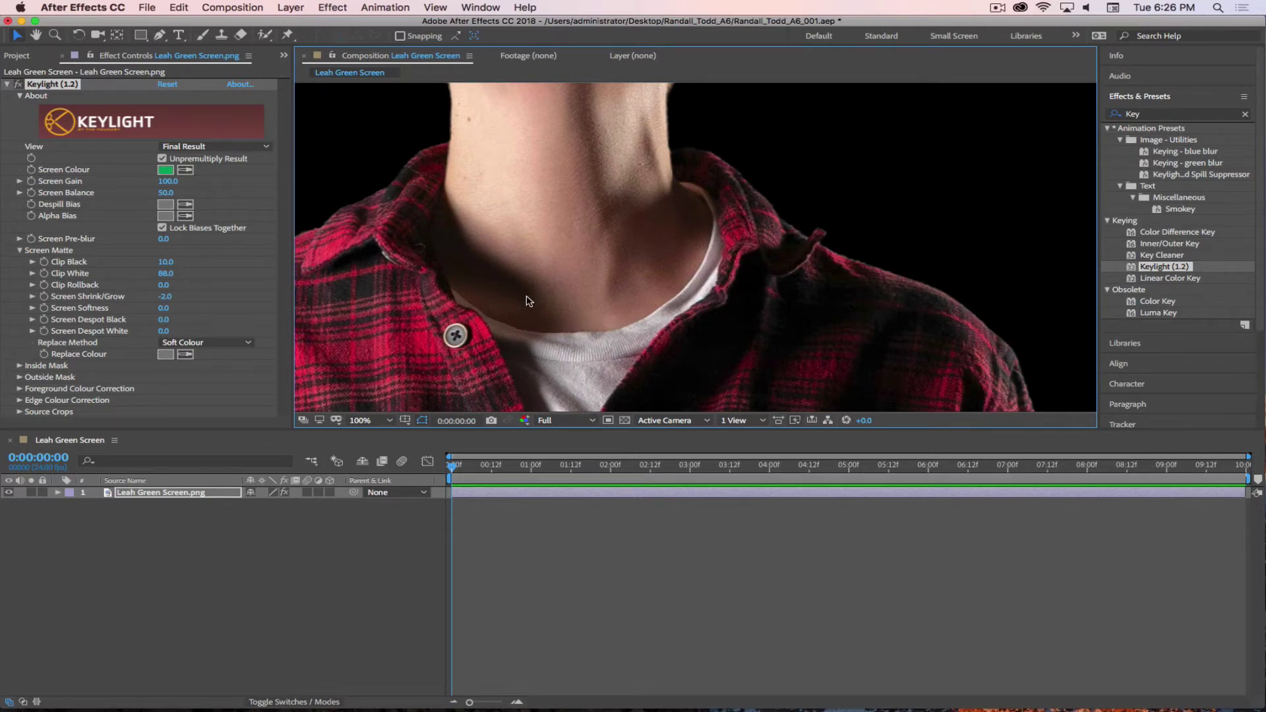
{"action": "left_click_drag", "start_coordinate": [529, 310], "coordinate": [603, 140]}
{"action": "left_click_drag", "start_coordinate": [517, 278], "coordinate": [590, 380]}
{"action": "left_click_drag", "start_coordinate": [390, 246], "coordinate": [598, 241]}
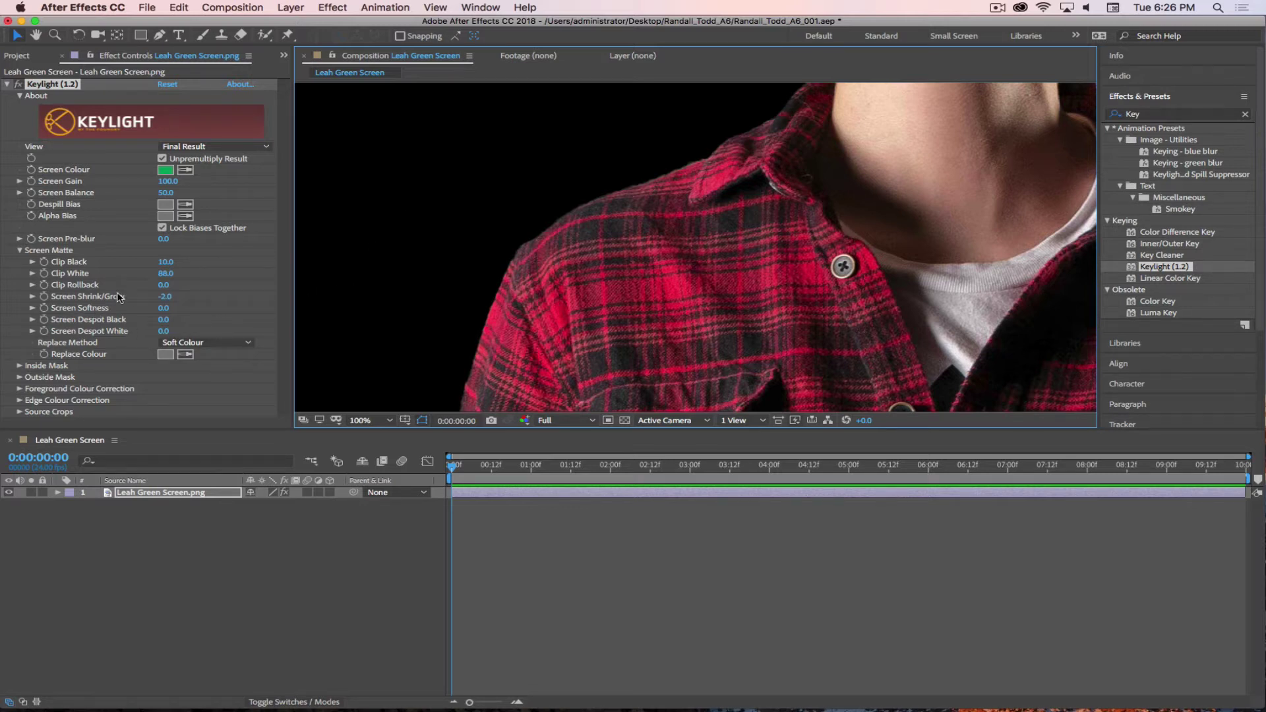
- Enter 1 for Keylight's Screen Softness
{"action": "left_click", "coordinate": [163, 309]}
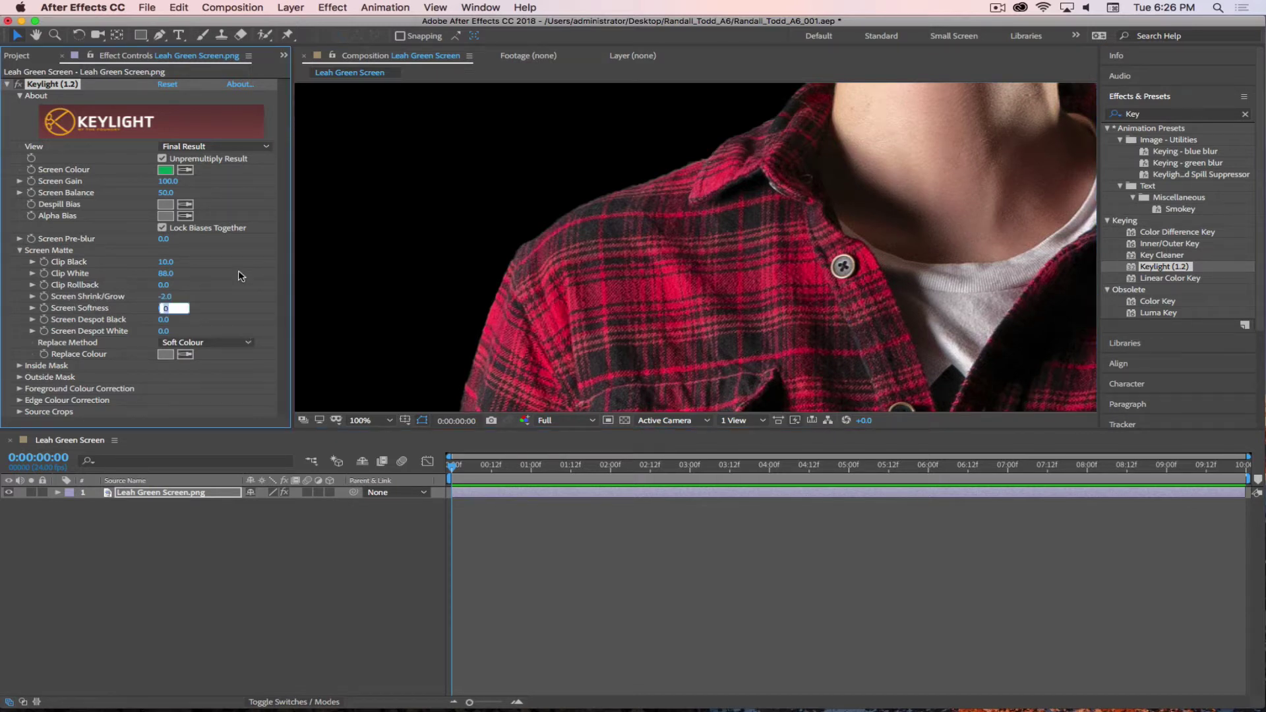
{"action": "type", "text": "1"}
{"action": "key", "text": "Return"}
- Pan down to the shoes and turn on the transparency checkerboard
{"action": "left_click_drag", "start_coordinate": [756, 335], "coordinate": [679, 209]}
{"action": "scroll", "coordinate": [686, 220], "scroll_direction": "down", "scroll_amount": 10}
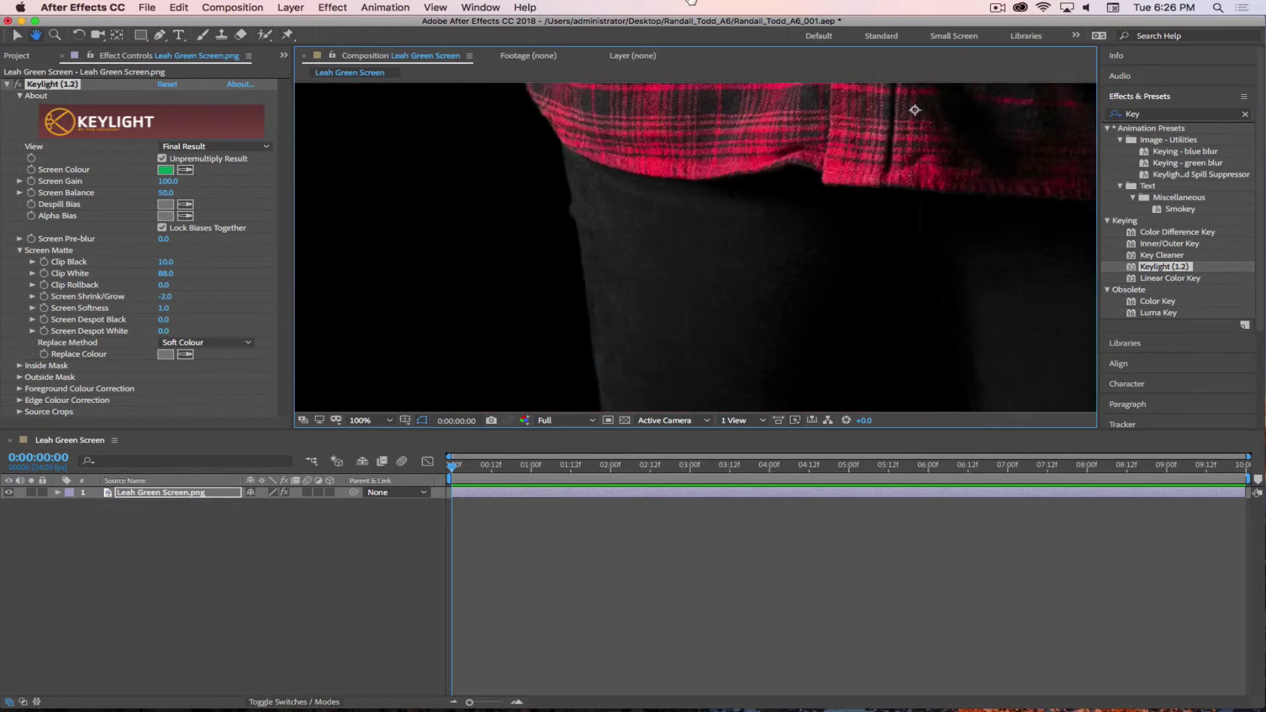
{"action": "scroll", "coordinate": [692, 305], "scroll_direction": "down", "scroll_amount": 10}
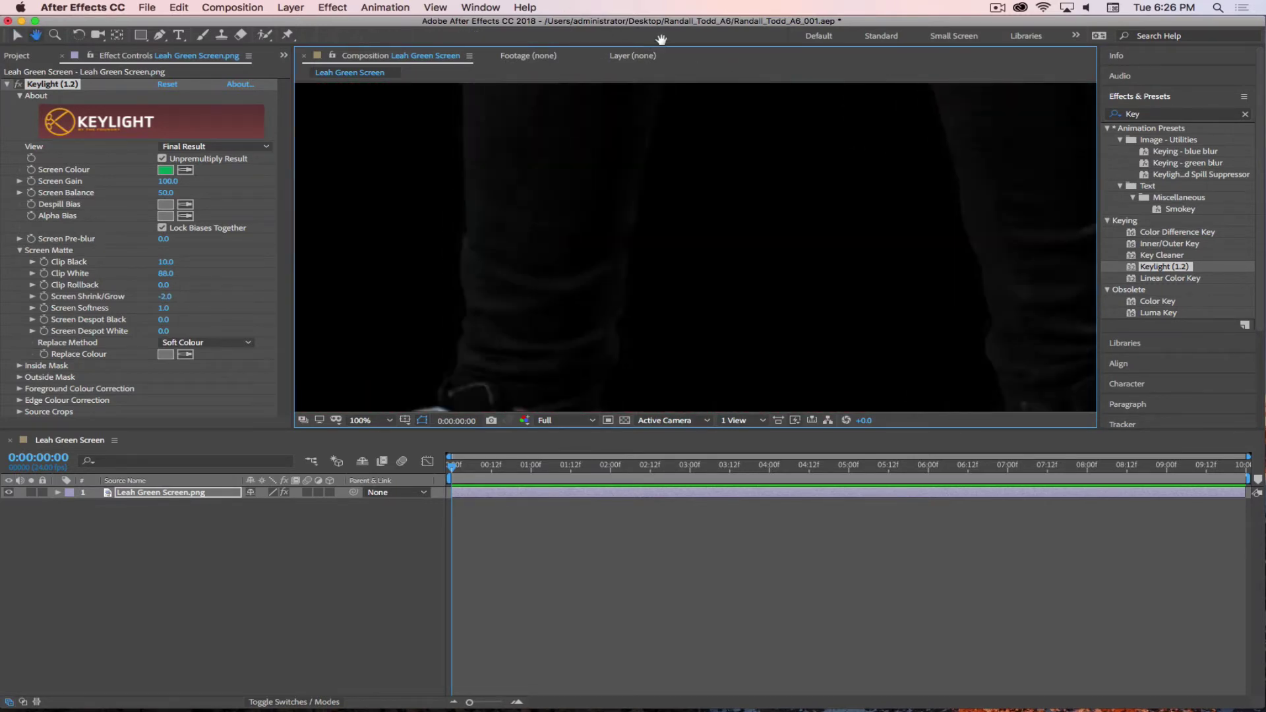
{"action": "scroll", "coordinate": [670, 373], "scroll_direction": "down", "scroll_amount": 8}
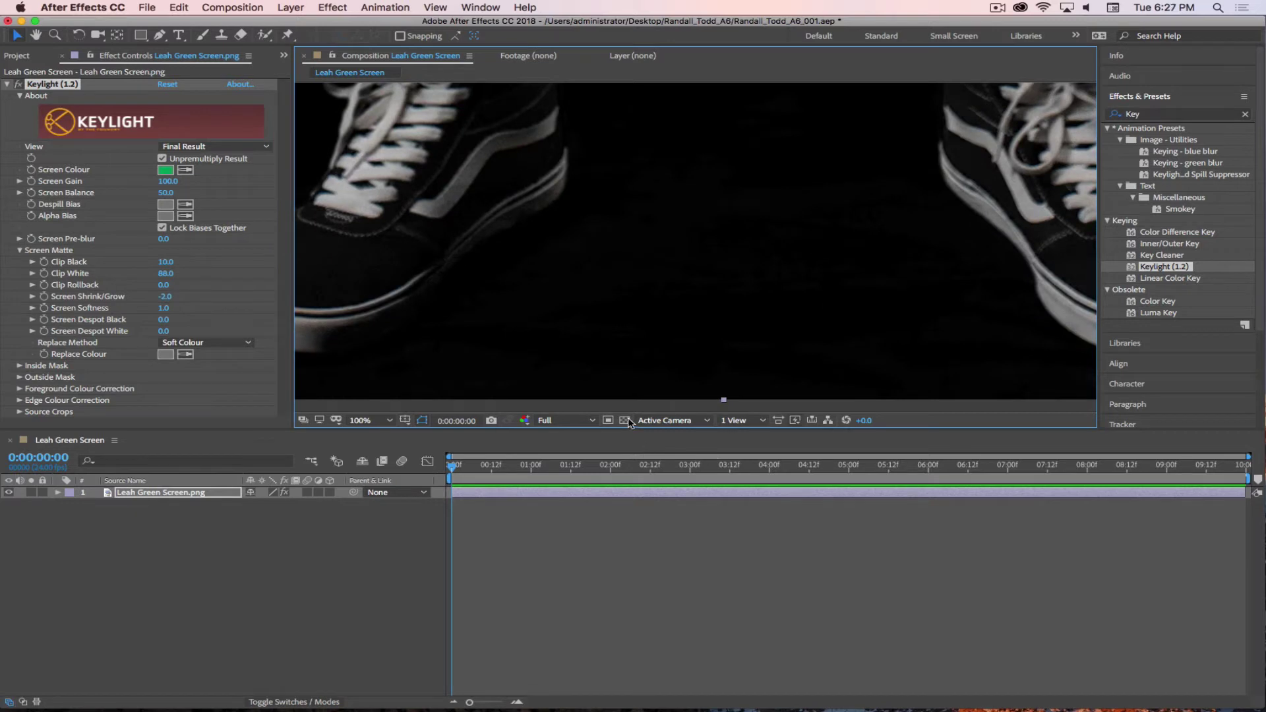
{"action": "left_click", "coordinate": [625, 420]}
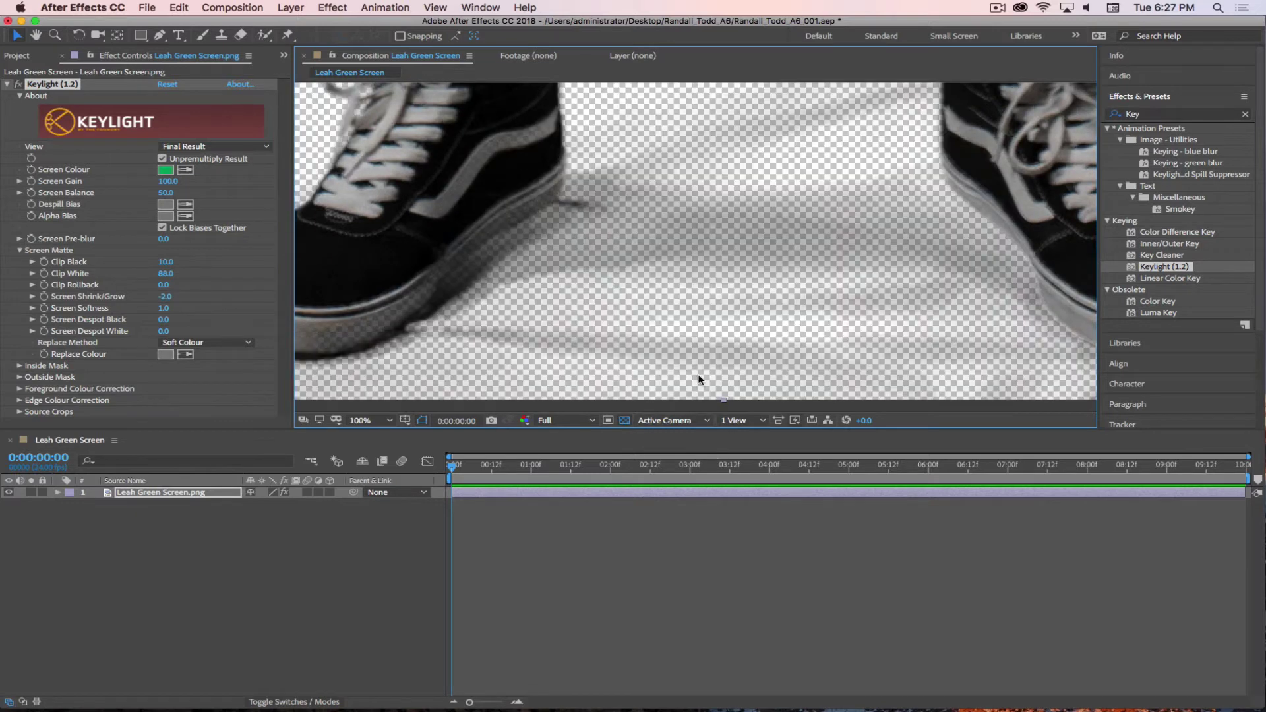
- Try Screen Despot Black at 5, then reset it to 0
{"action": "left_click", "coordinate": [163, 319]}
{"action": "type", "text": "5"}
{"action": "key", "text": "Return"}
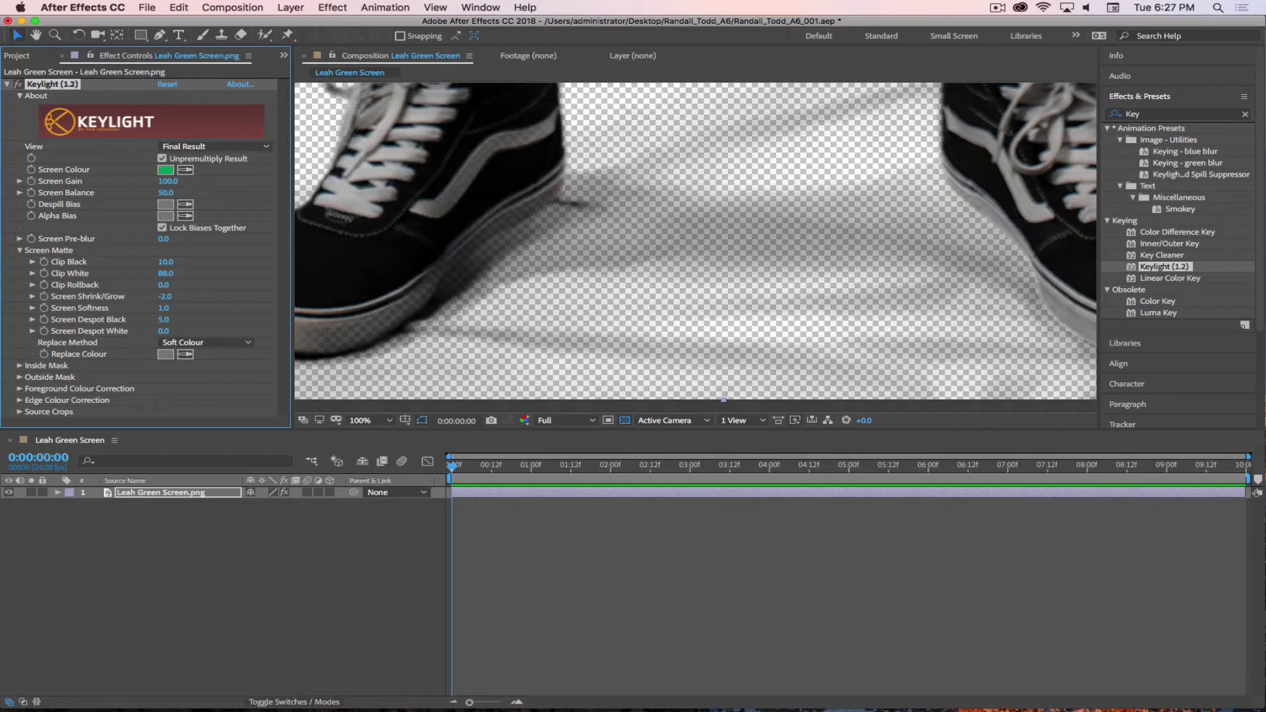
{"action": "left_click", "coordinate": [165, 320]}
{"action": "type", "text": "0"}
{"action": "key", "text": "Return"}
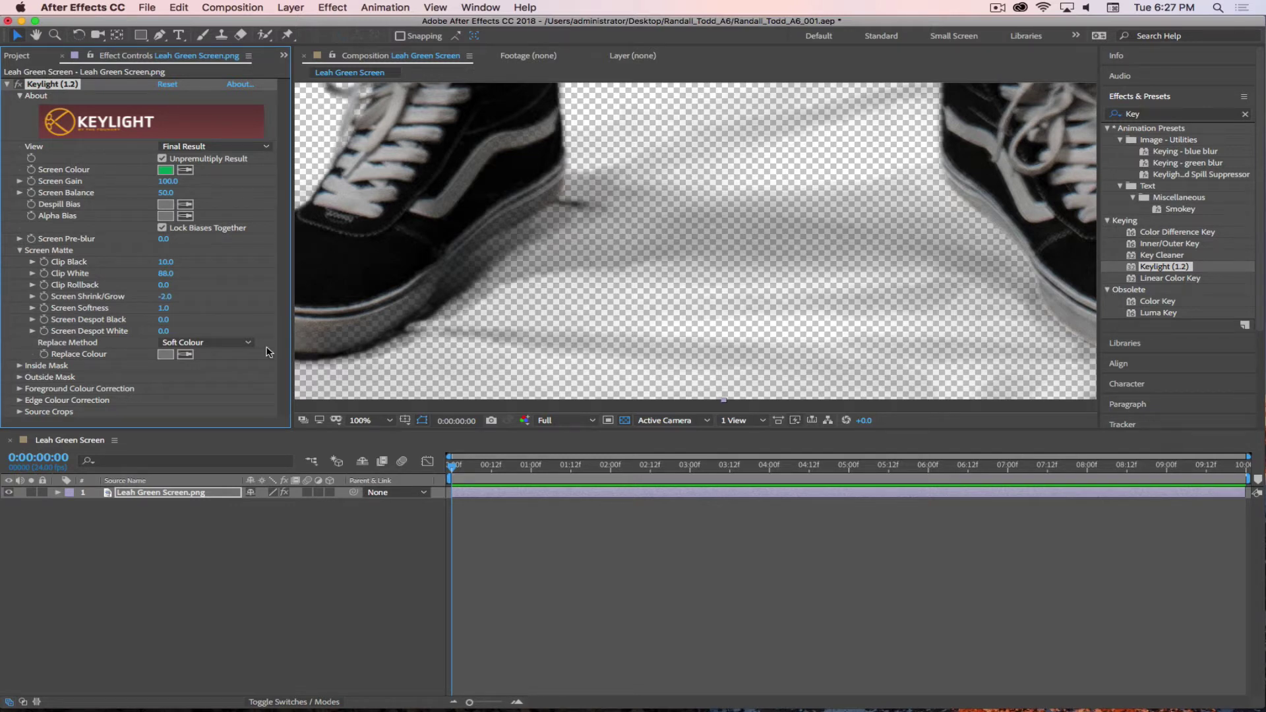
- Set the replace method to None and zoom the viewer in on the neck and plaid collar
{"action": "left_click", "coordinate": [201, 343]}
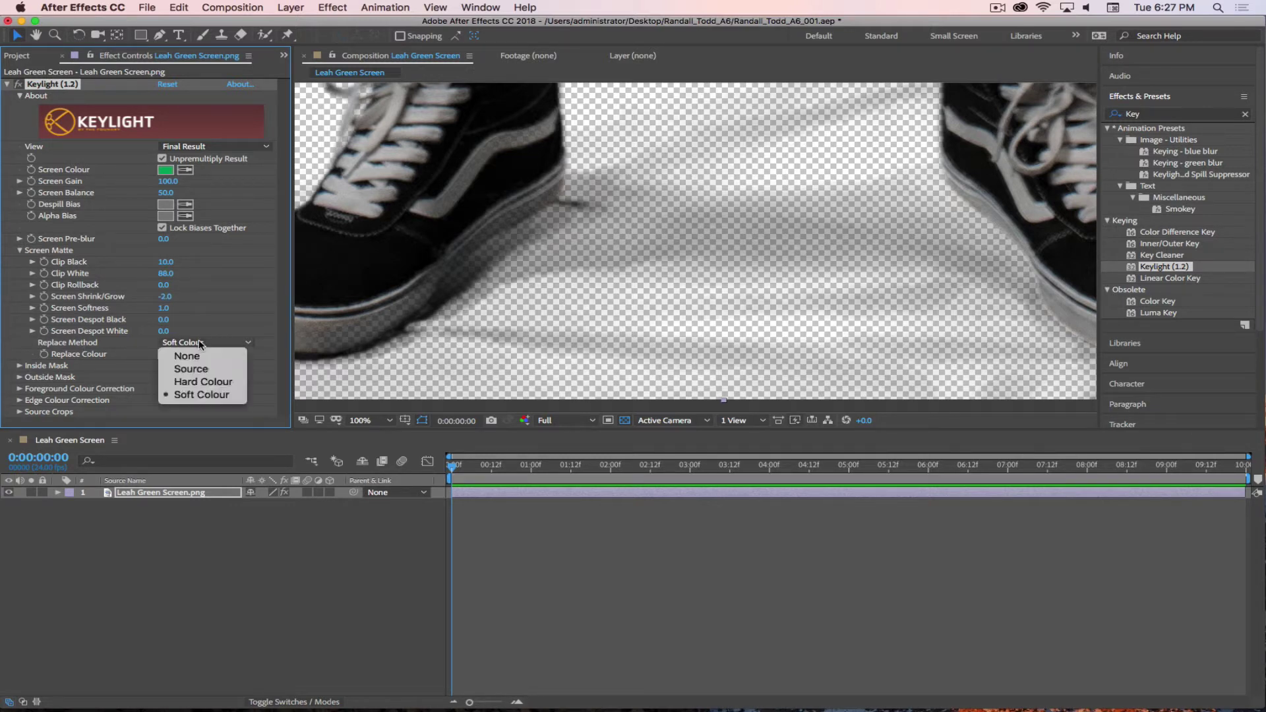
{"action": "left_click", "coordinate": [242, 356]}
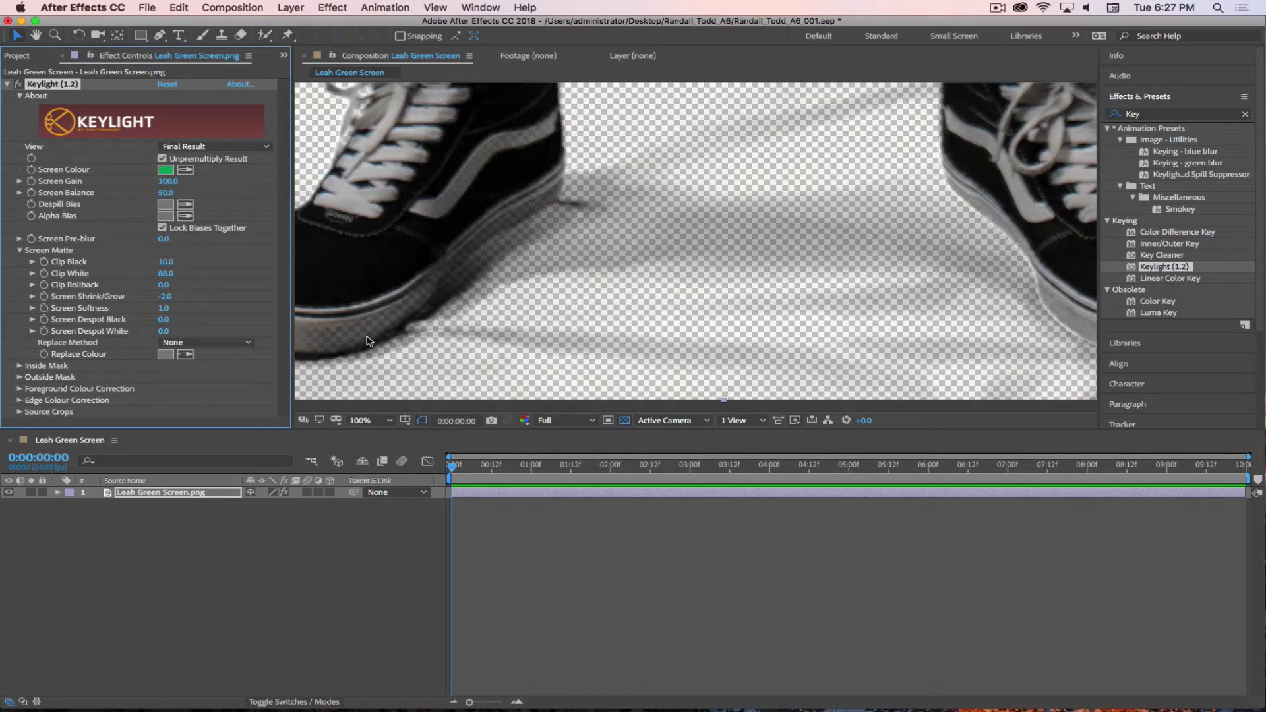
{"action": "scroll", "coordinate": [455, 277], "scroll_direction": "up", "scroll_amount": 5}
{"action": "scroll", "coordinate": [455, 277], "scroll_direction": "left", "scroll_amount": 3}
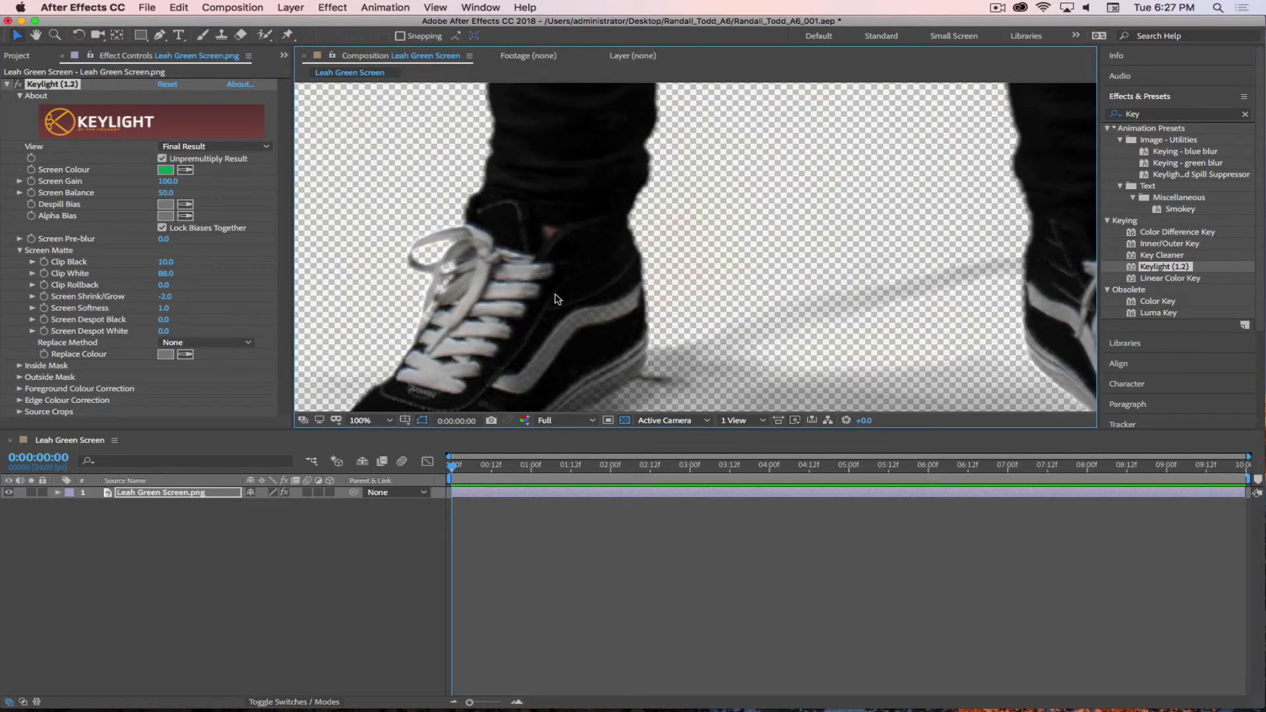
{"action": "scroll", "coordinate": [686, 165], "scroll_direction": "up", "scroll_amount": 2}
{"action": "scroll", "coordinate": [676, 209], "scroll_direction": "down", "scroll_amount": 2}
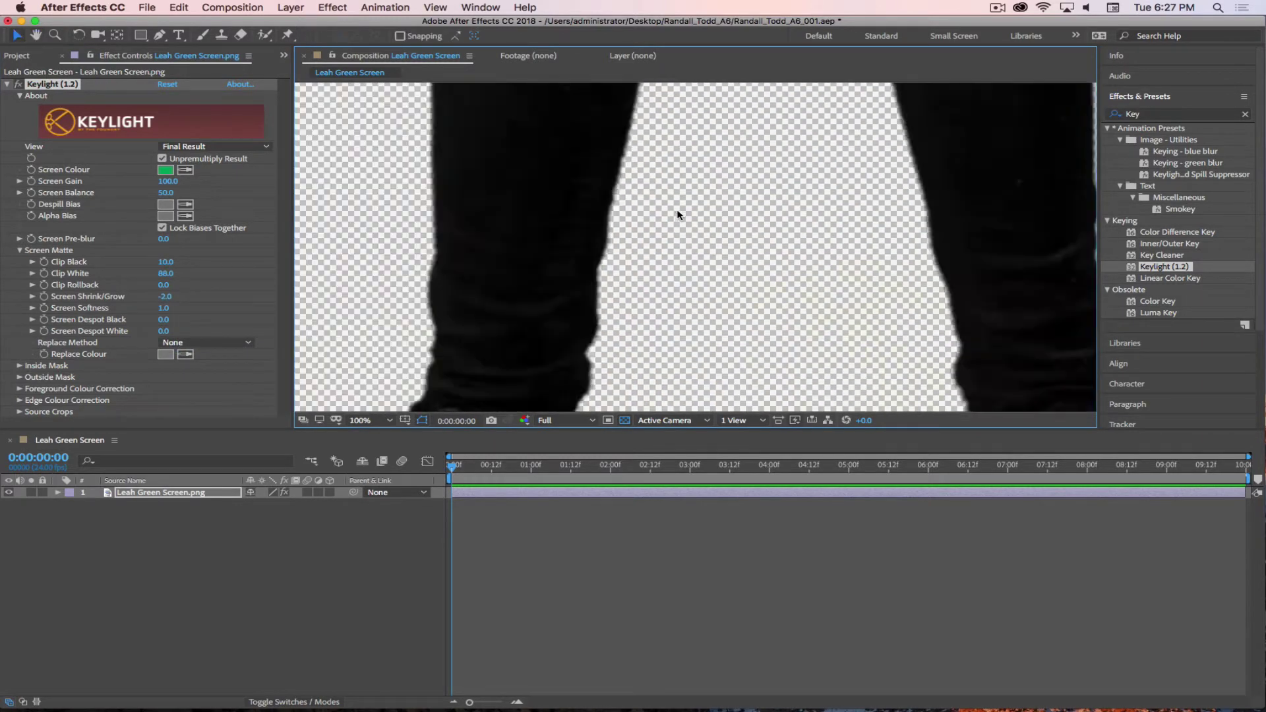
{"action": "scroll", "coordinate": [679, 205], "scroll_direction": "down", "scroll_amount": 3}
{"action": "scroll", "coordinate": [680, 205], "scroll_direction": "up", "scroll_amount": 3}
{"action": "scroll", "coordinate": [640, 175], "scroll_direction": "up", "scroll_amount": 5}
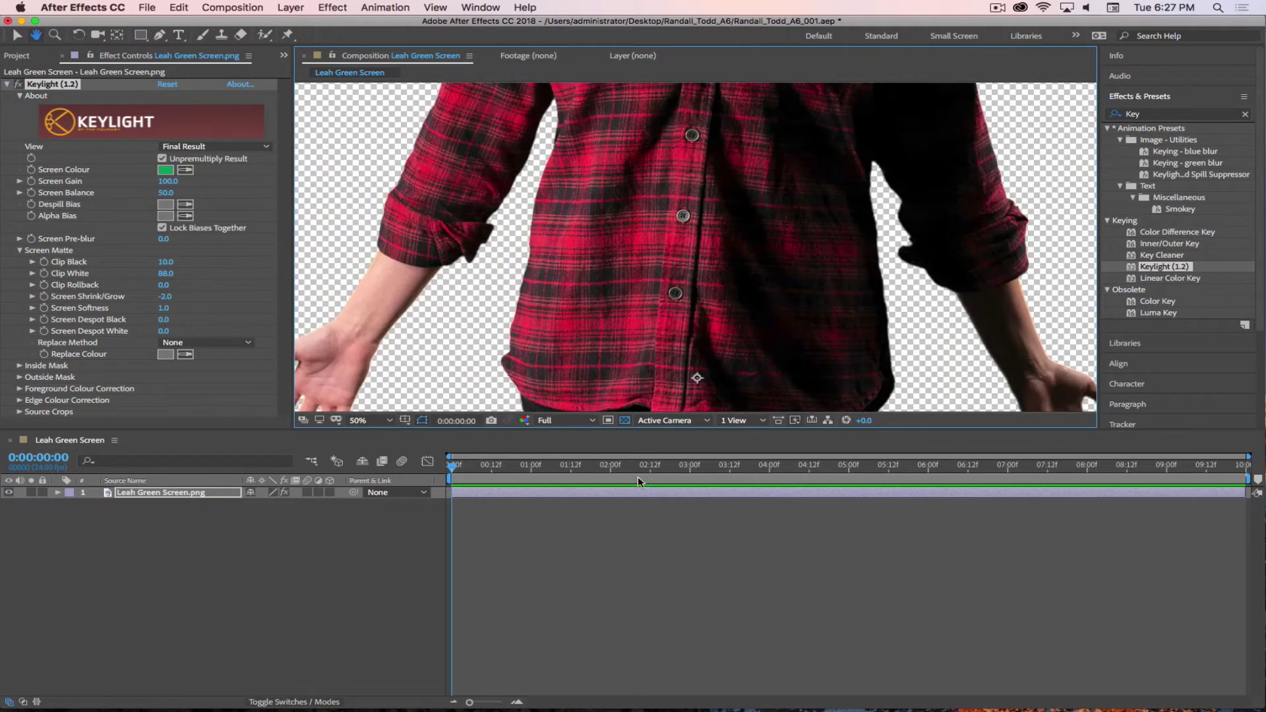
{"action": "left_click_drag", "start_coordinate": [638, 185], "coordinate": [595, 346]}
{"action": "scroll", "coordinate": [595, 345], "scroll_direction": "up", "scroll_amount": 4}
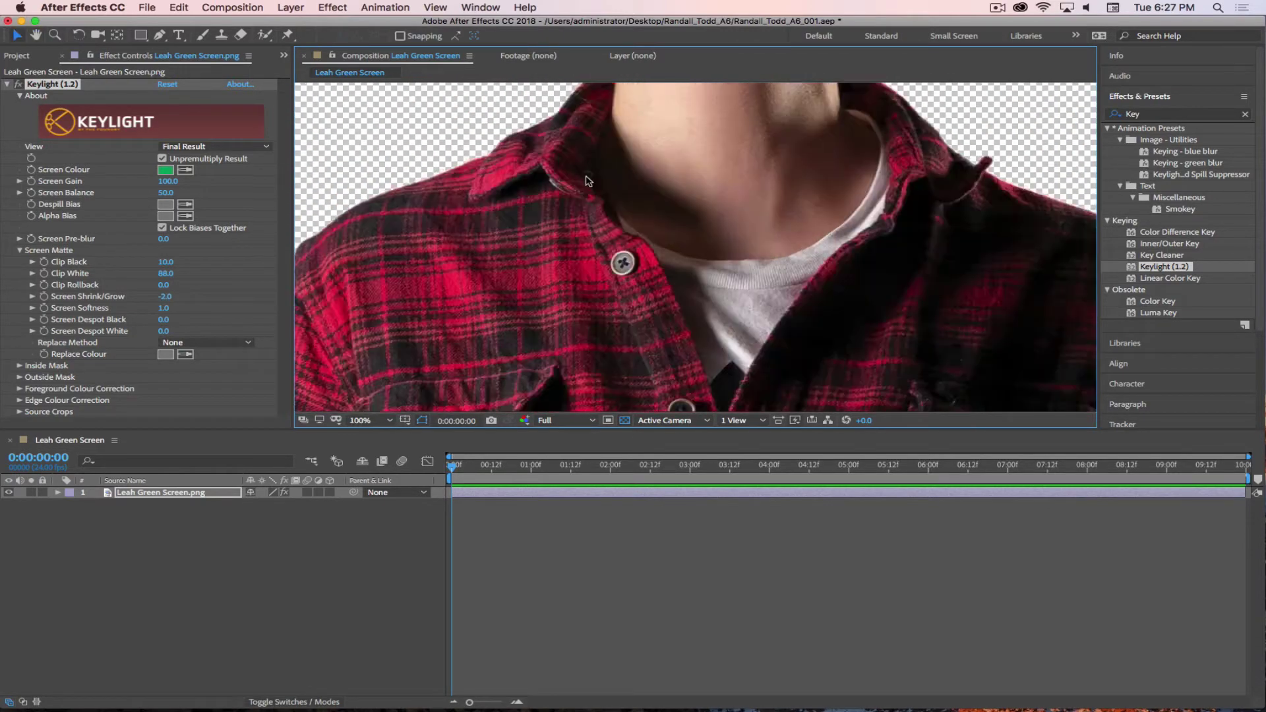
{"action": "scroll", "coordinate": [724, 236], "scroll_direction": "down", "scroll_amount": 1}
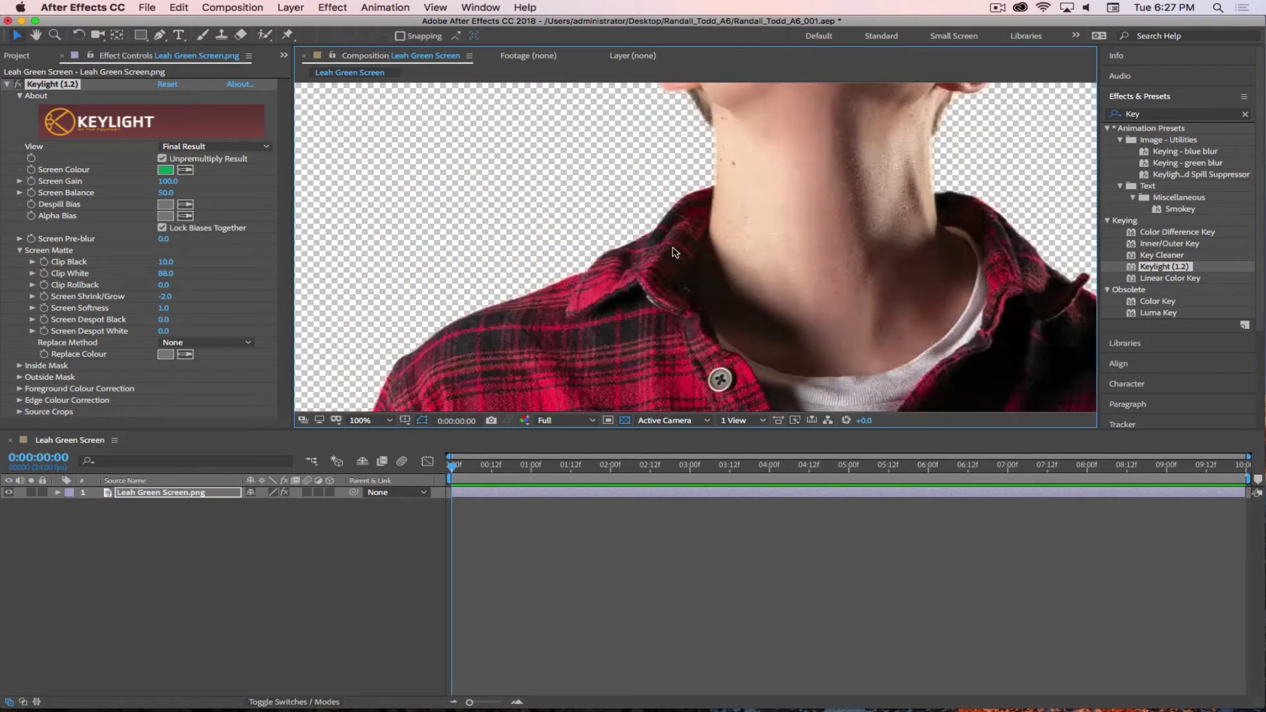
{"action": "left_click_drag", "start_coordinate": [752, 242], "coordinate": [687, 357]}
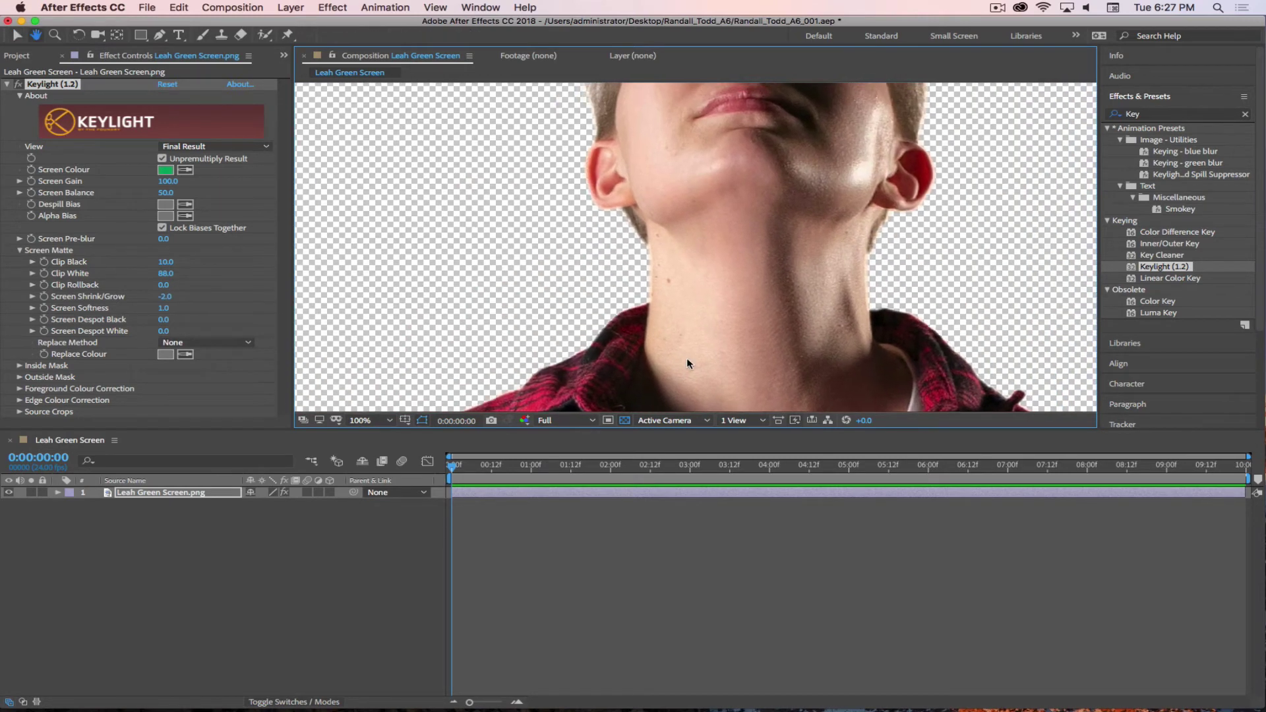
{"action": "left_click_drag", "start_coordinate": [812, 324], "coordinate": [721, 268]}
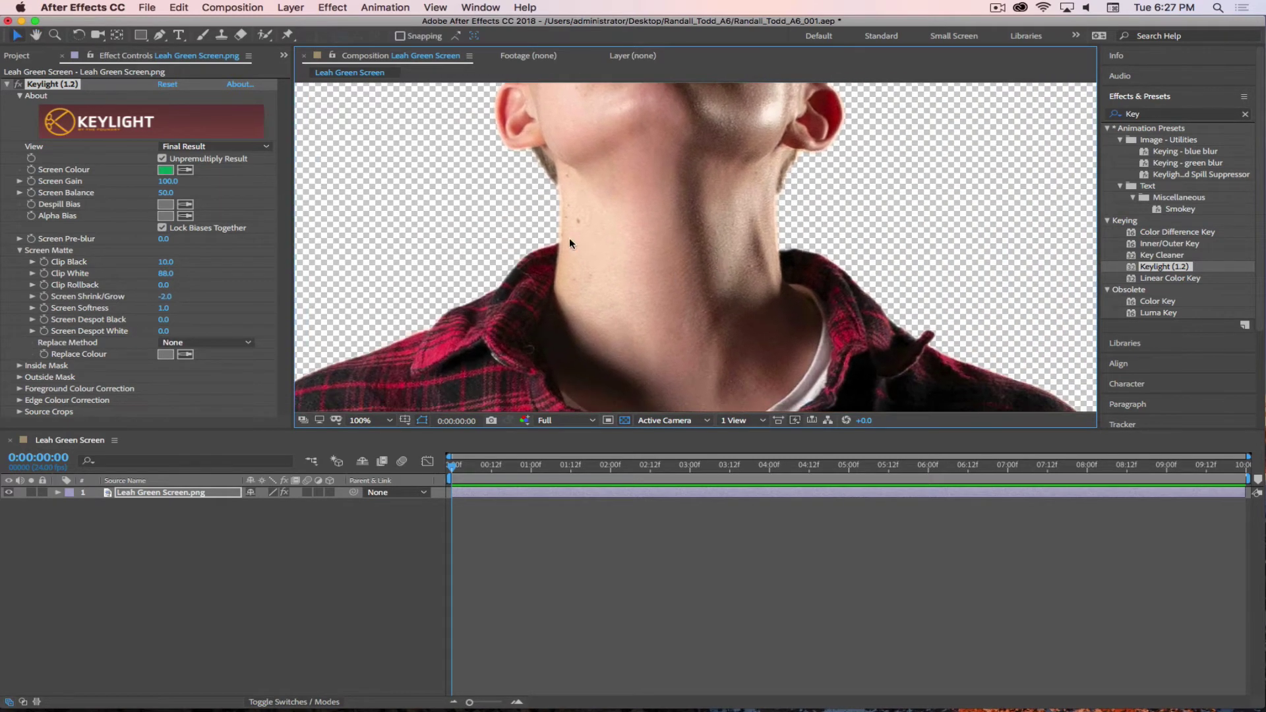
{"action": "scroll", "coordinate": [568, 237], "scroll_direction": "down", "scroll_amount": 2}
{"action": "scroll", "coordinate": [568, 237], "scroll_direction": "up", "scroll_amount": 4}
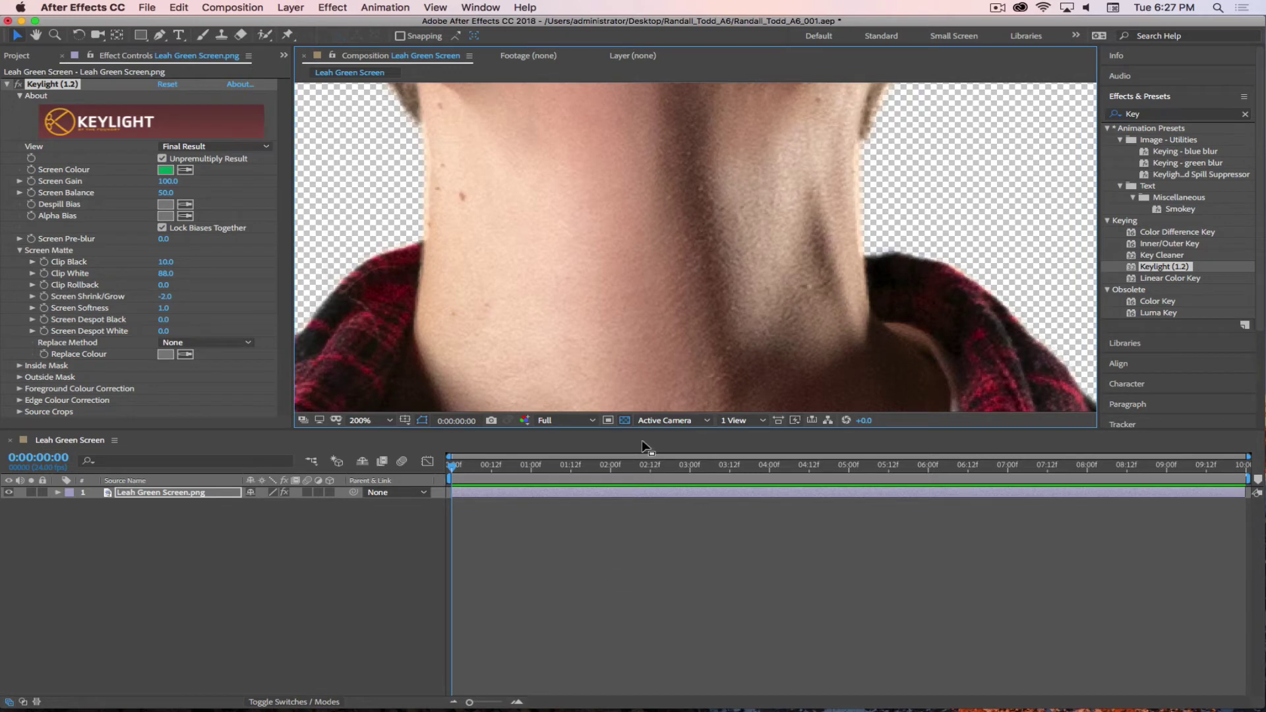
- Toggle between black and checkerboard backgrounds to compare the edges, ending on black
{"action": "left_click", "coordinate": [624, 421]}
{"action": "left_click", "coordinate": [625, 421]}
{"action": "left_click", "coordinate": [626, 421]}
{"action": "left_click", "coordinate": [626, 421]}
{"action": "left_click", "coordinate": [625, 421]}
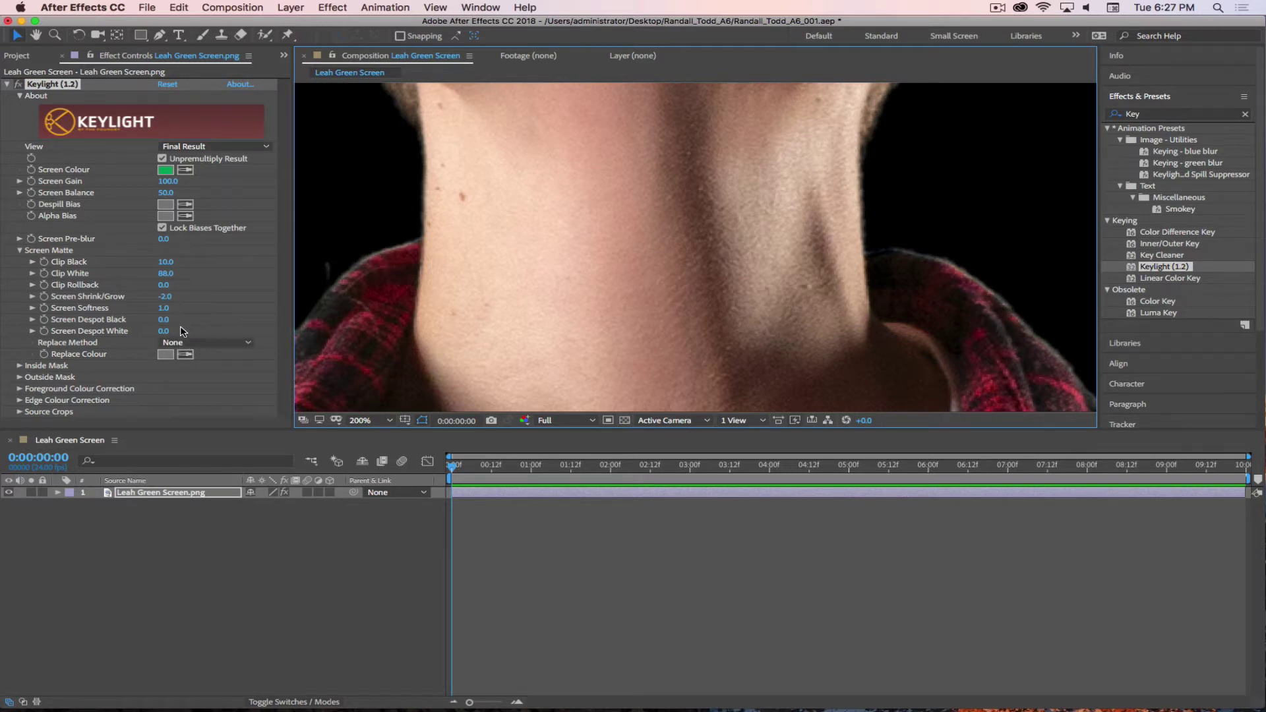
{"action": "left_click_drag", "start_coordinate": [165, 296], "coordinate": [153, 297]}
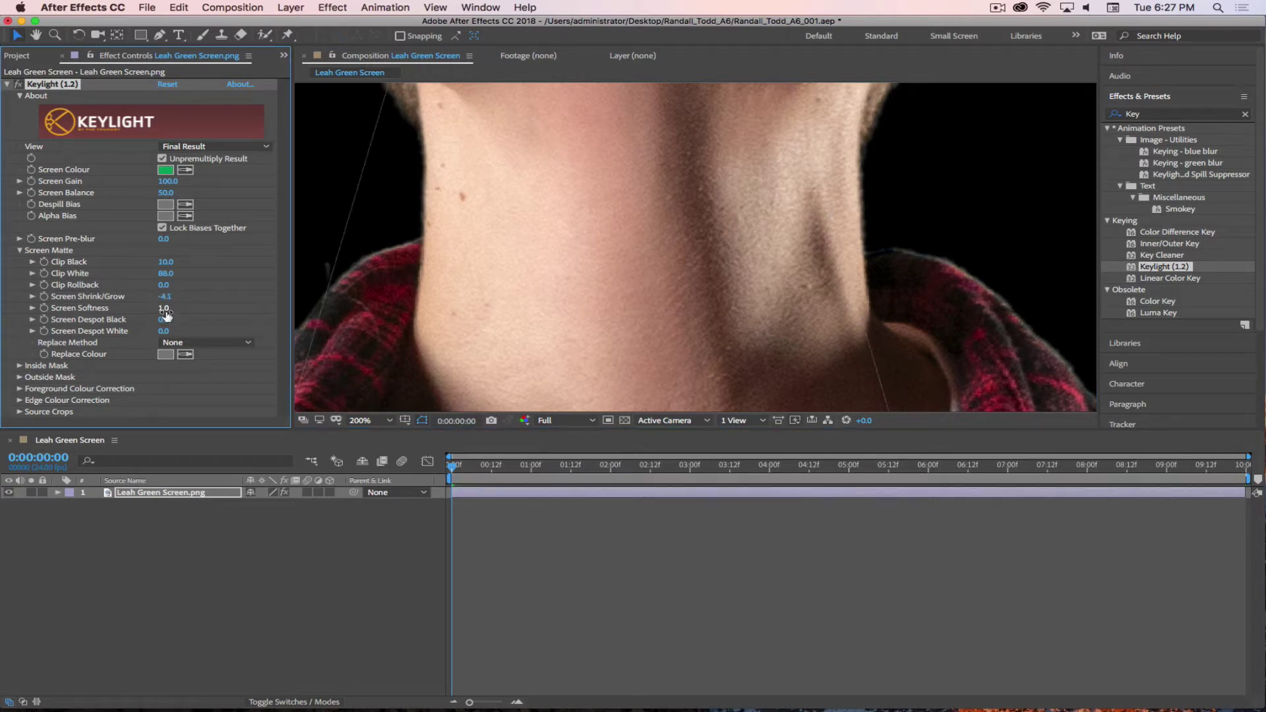
{"action": "left_click", "coordinate": [169, 297]}
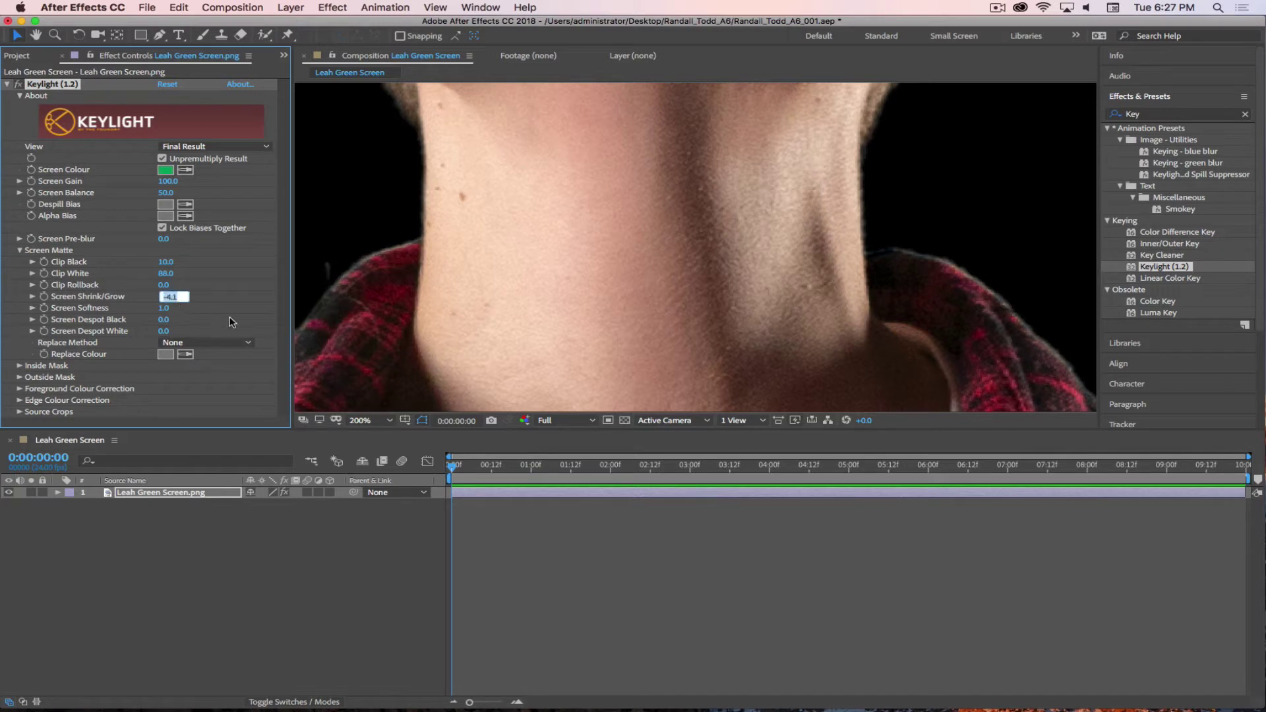
{"action": "type", "text": "-2"}
{"action": "key", "text": "Return"}
{"action": "key", "text": "h"}
{"action": "left_click_drag", "start_coordinate": [406, 290], "coordinate": [811, 207]}
{"action": "key", "text": "v"}
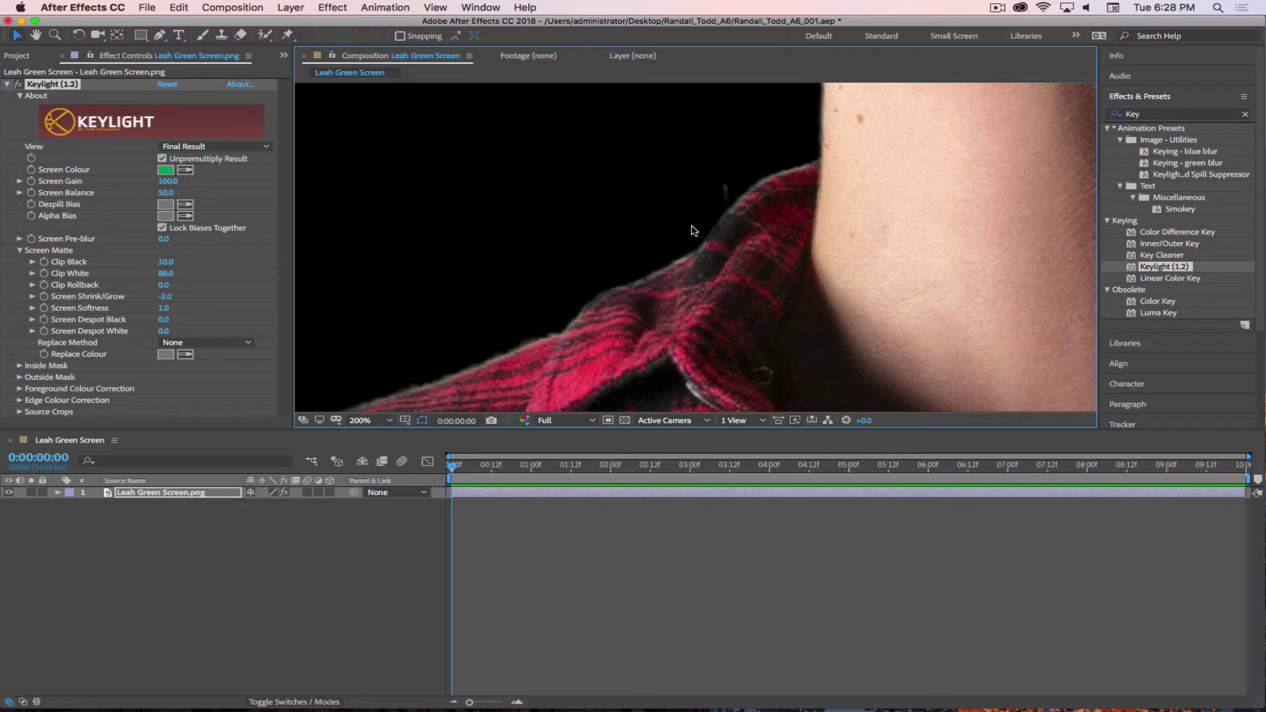
- Pan down over the torso, legs and shoes, then restore the transparency checkerboard
{"action": "scroll", "coordinate": [844, 238], "scroll_direction": "down", "scroll_amount": 6}
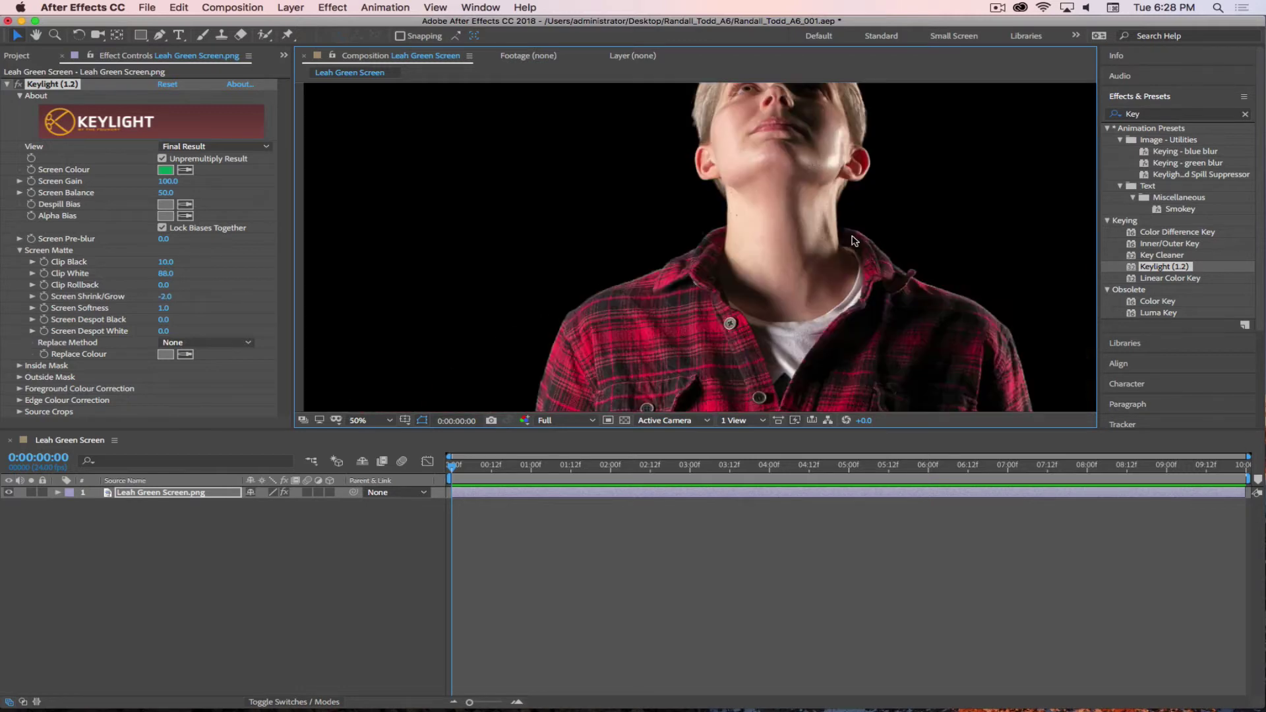
{"action": "left_click_drag", "start_coordinate": [841, 288], "coordinate": [744, 140]}
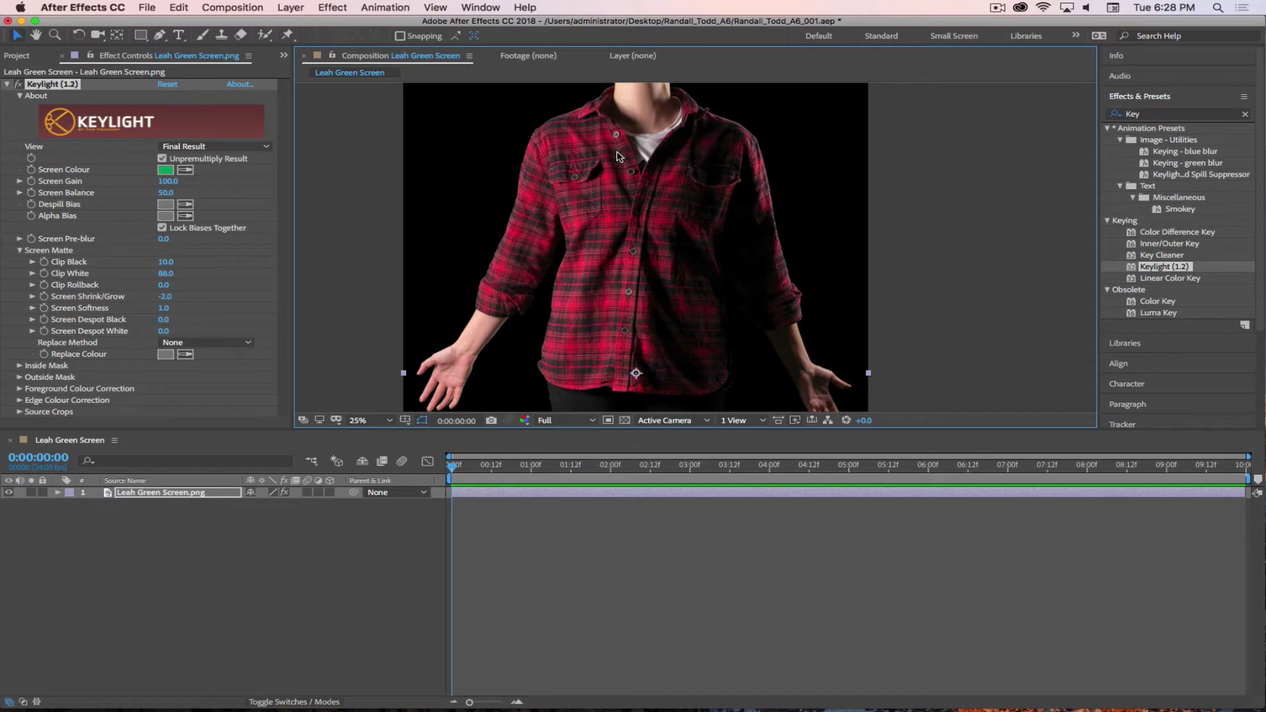
{"action": "scroll", "coordinate": [649, 175], "scroll_direction": "down", "scroll_amount": 2}
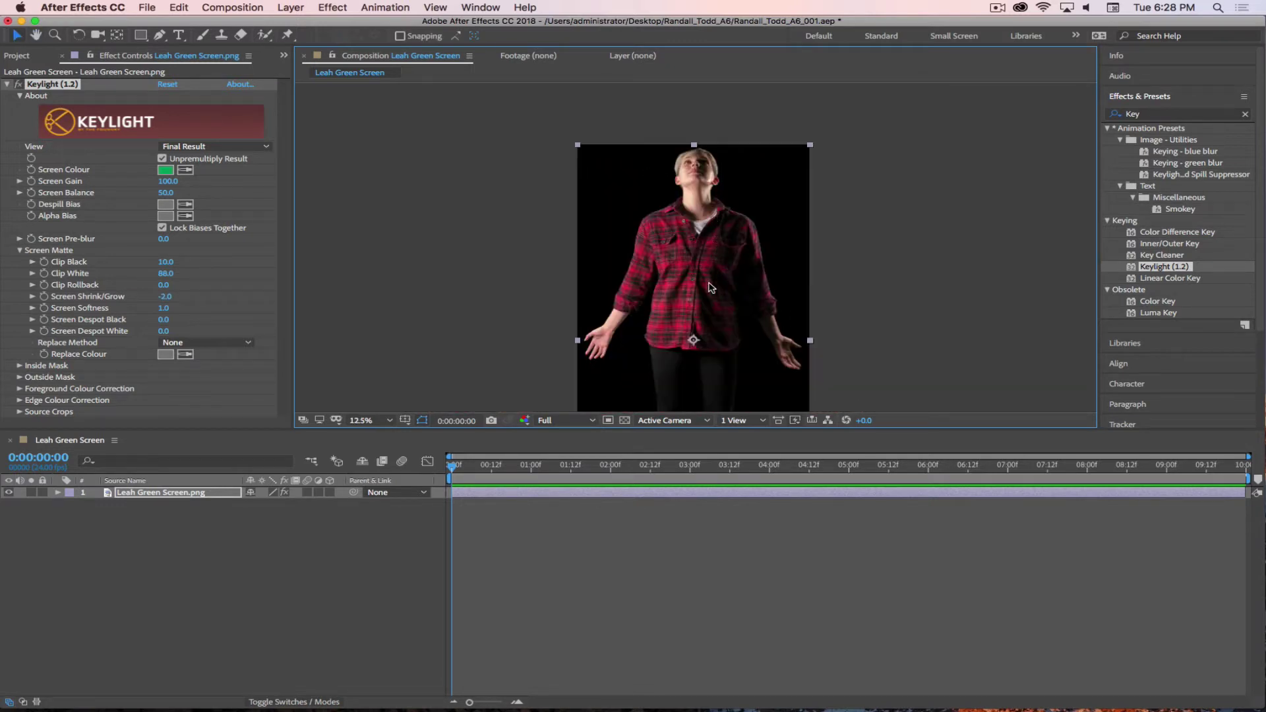
{"action": "left_click_drag", "start_coordinate": [703, 311], "coordinate": [721, 147]}
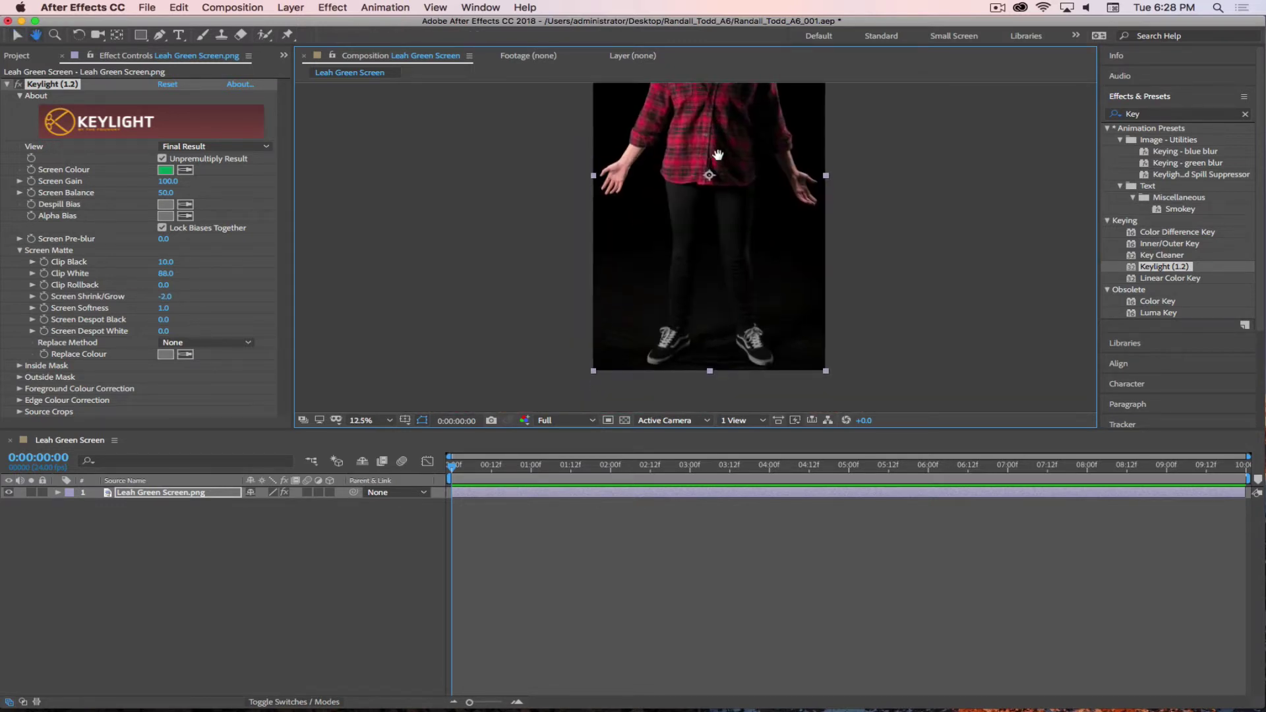
{"action": "key", "text": "v"}
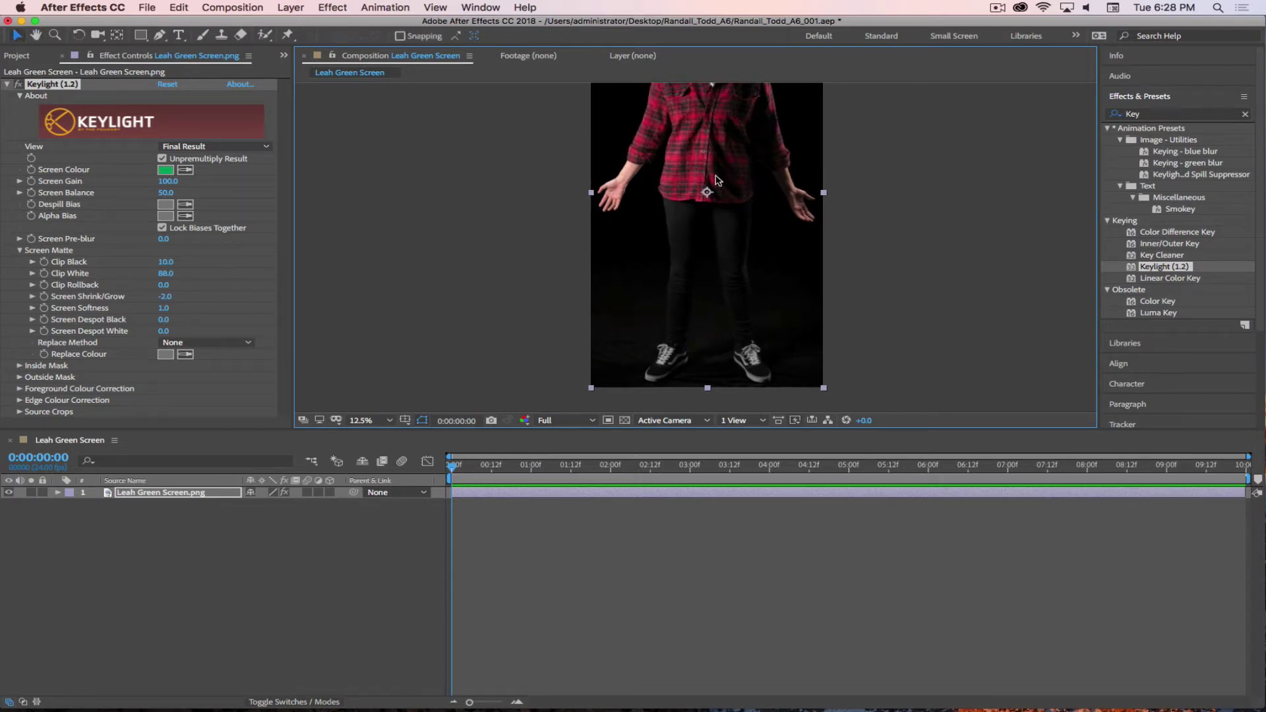
{"action": "key", "text": "h"}
{"action": "left_click_drag", "start_coordinate": [693, 164], "coordinate": [692, 207]}
{"action": "key", "text": "v"}
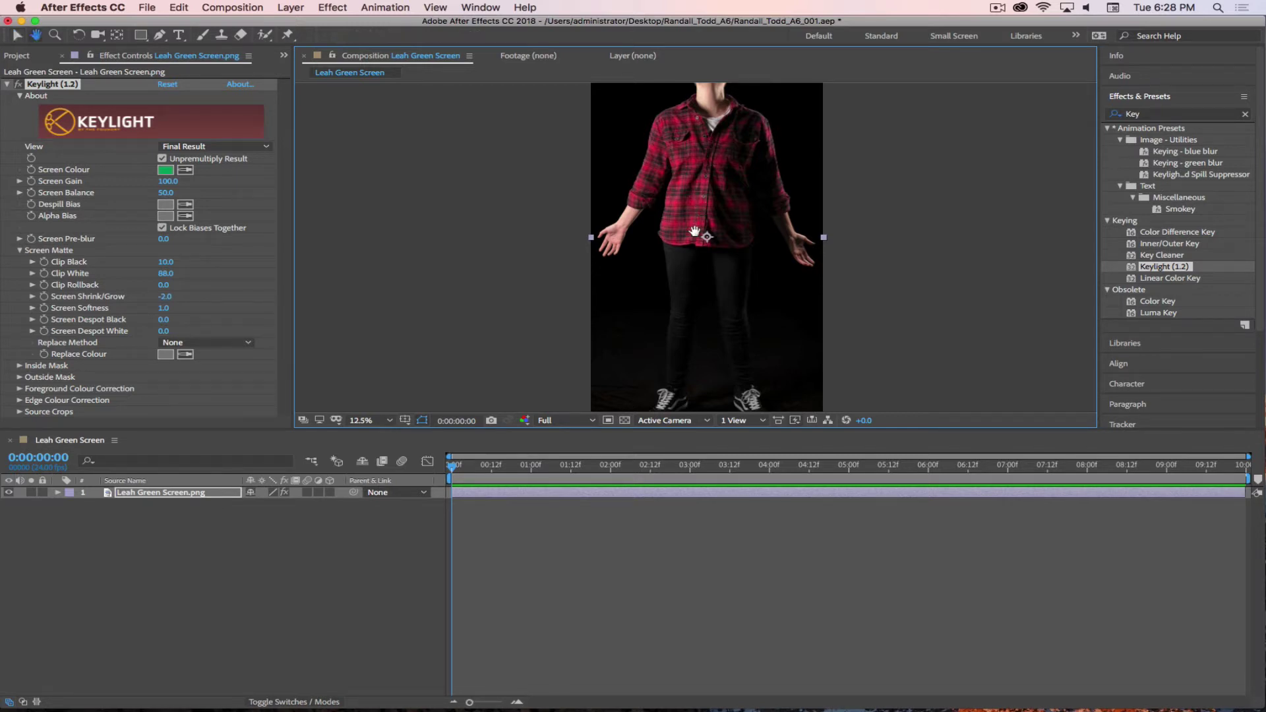
{"action": "scroll", "coordinate": [701, 198], "scroll_direction": "up", "scroll_amount": 5}
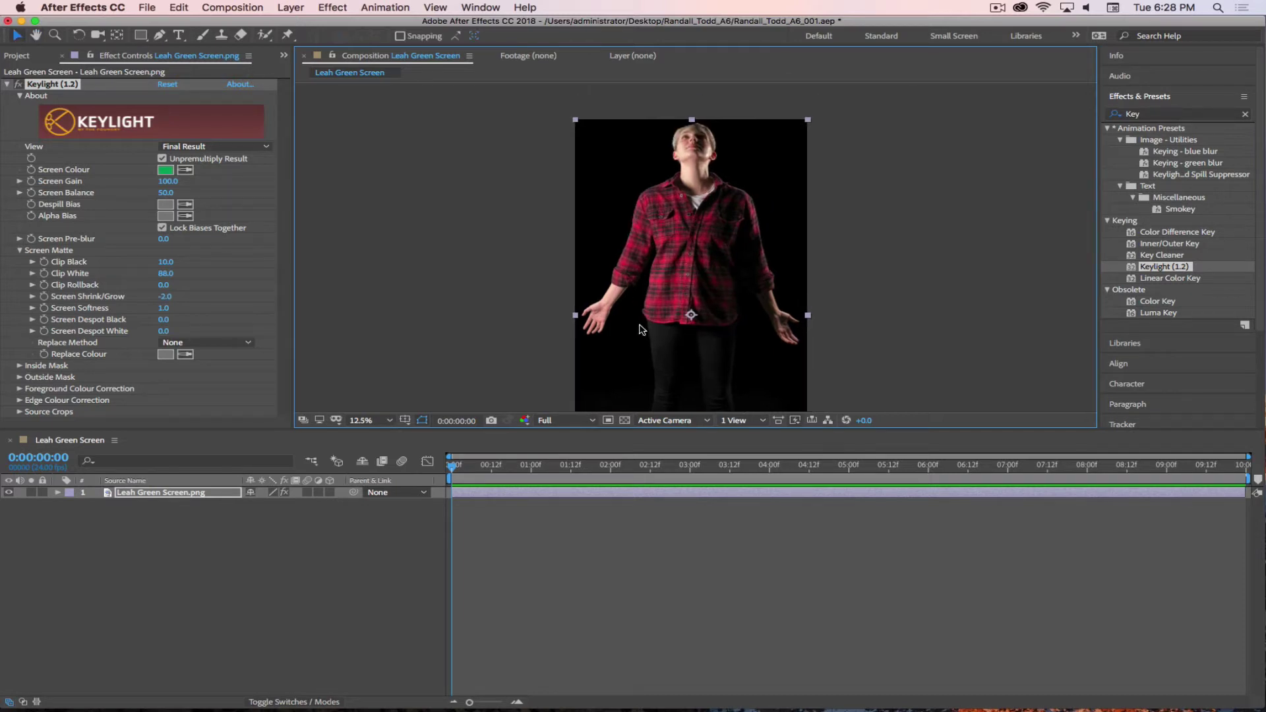
{"action": "scroll", "coordinate": [656, 333], "scroll_direction": "down", "scroll_amount": 5}
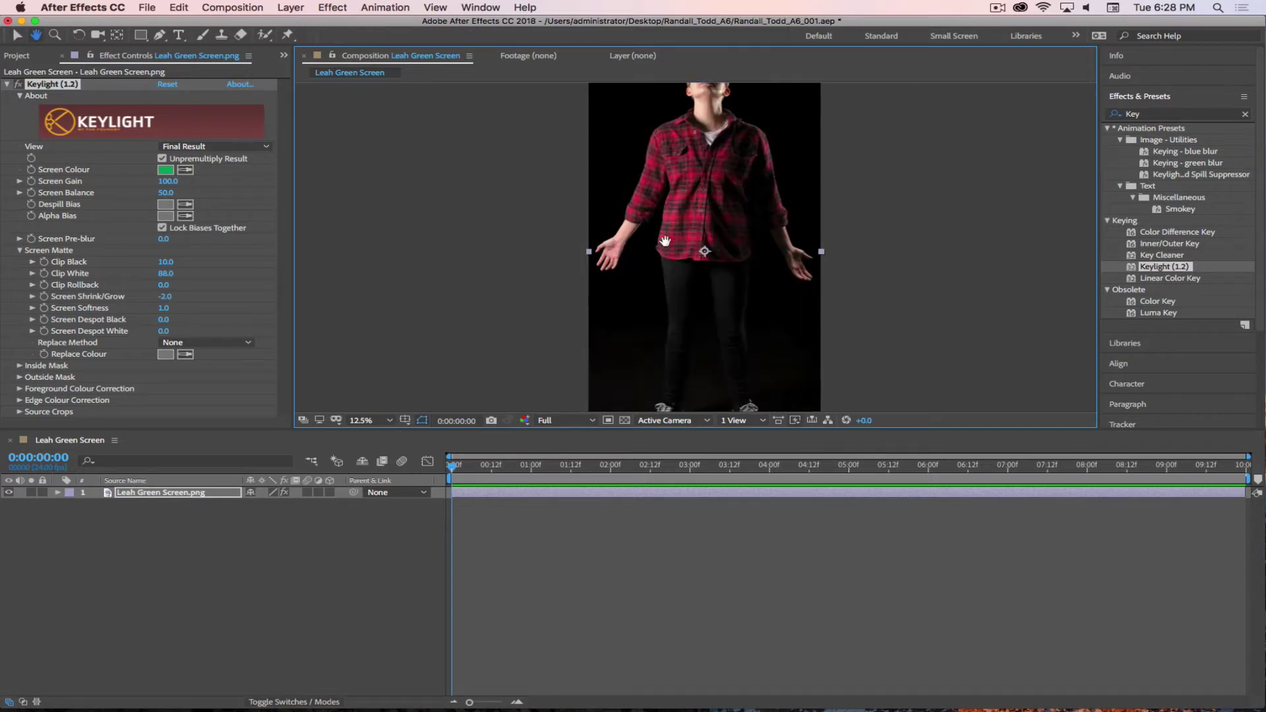
{"action": "left_click", "coordinate": [625, 420]}
{"action": "left_click_drag", "start_coordinate": [713, 332], "coordinate": [701, 273]}
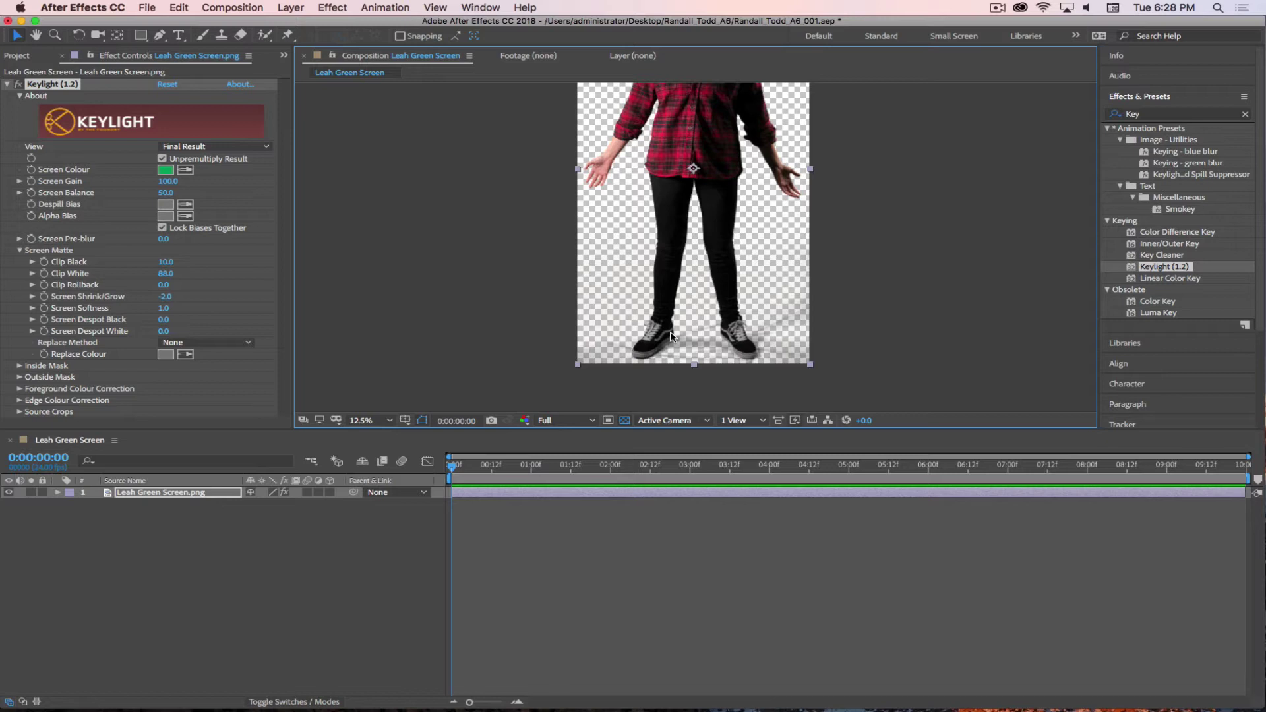
- Save the project with Cmd+S and pause the screen recorder
{"action": "key", "text": "cmd+s"}
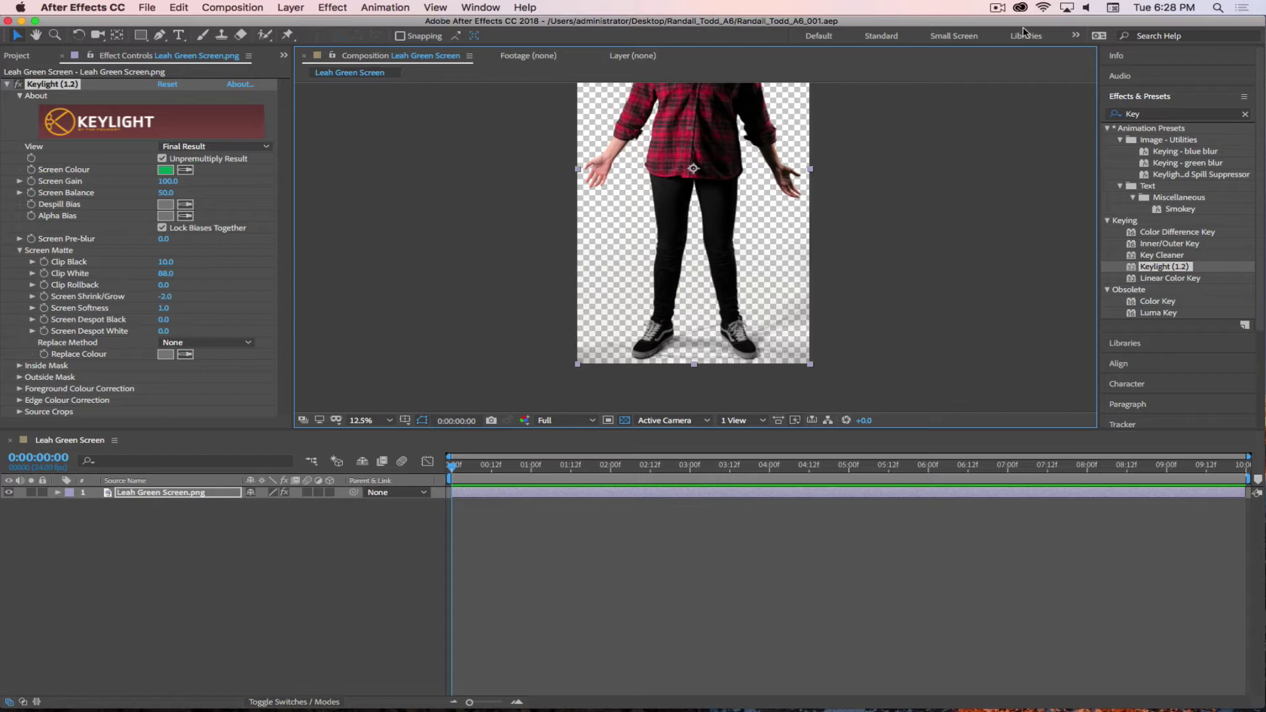
{"action": "left_click", "coordinate": [998, 8]}
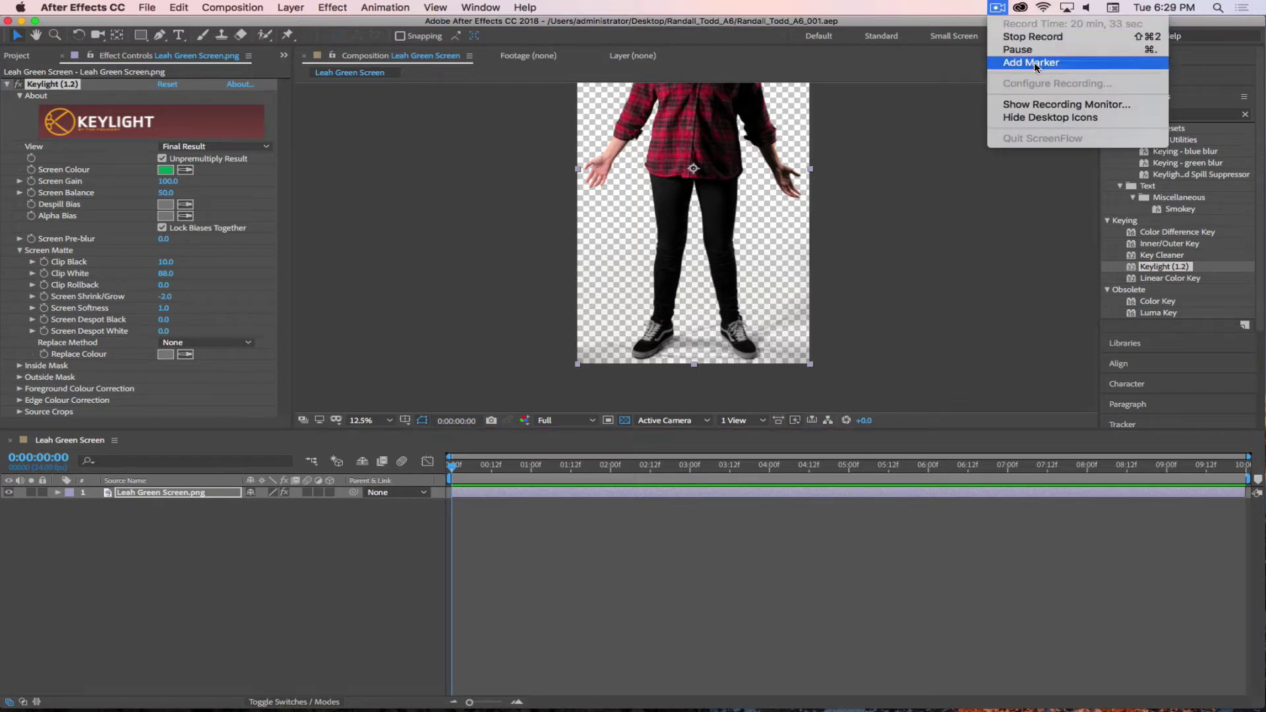
{"action": "left_click", "coordinate": [1018, 49]}
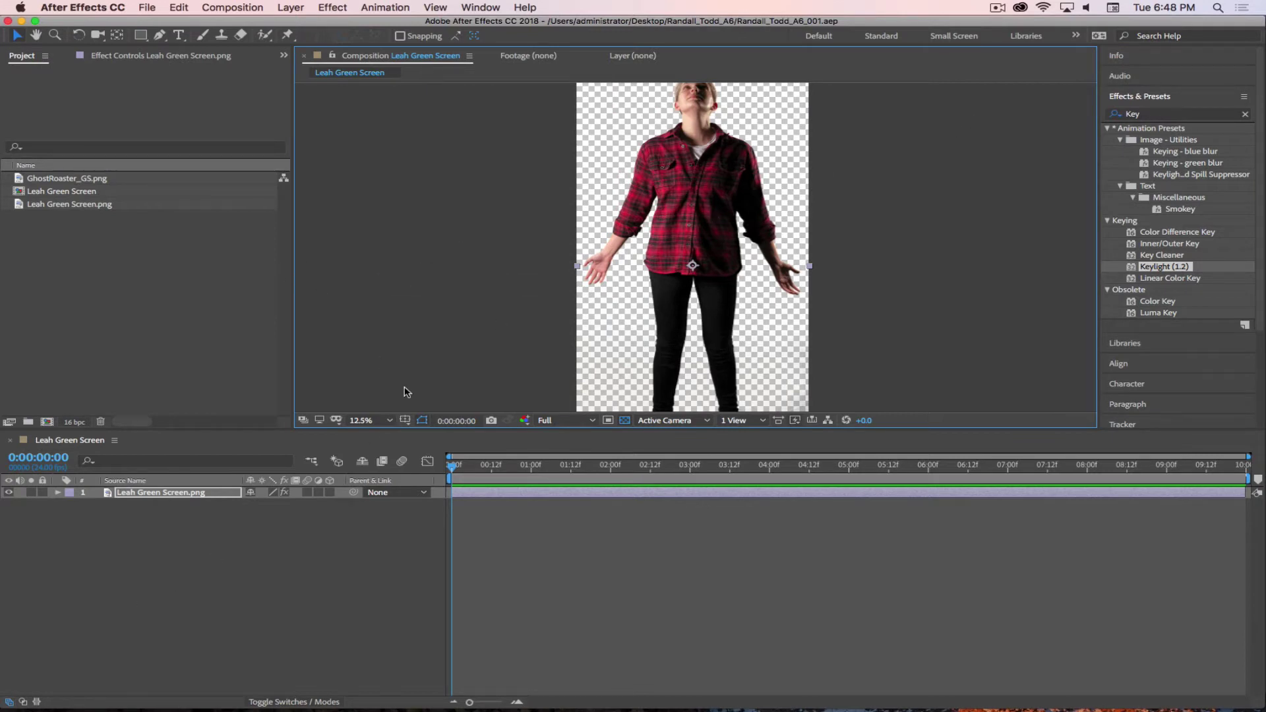
- Deselect the layer and pan the view up to the upper body
{"action": "scroll", "coordinate": [672, 303], "scroll_direction": "down", "scroll_amount": 5}
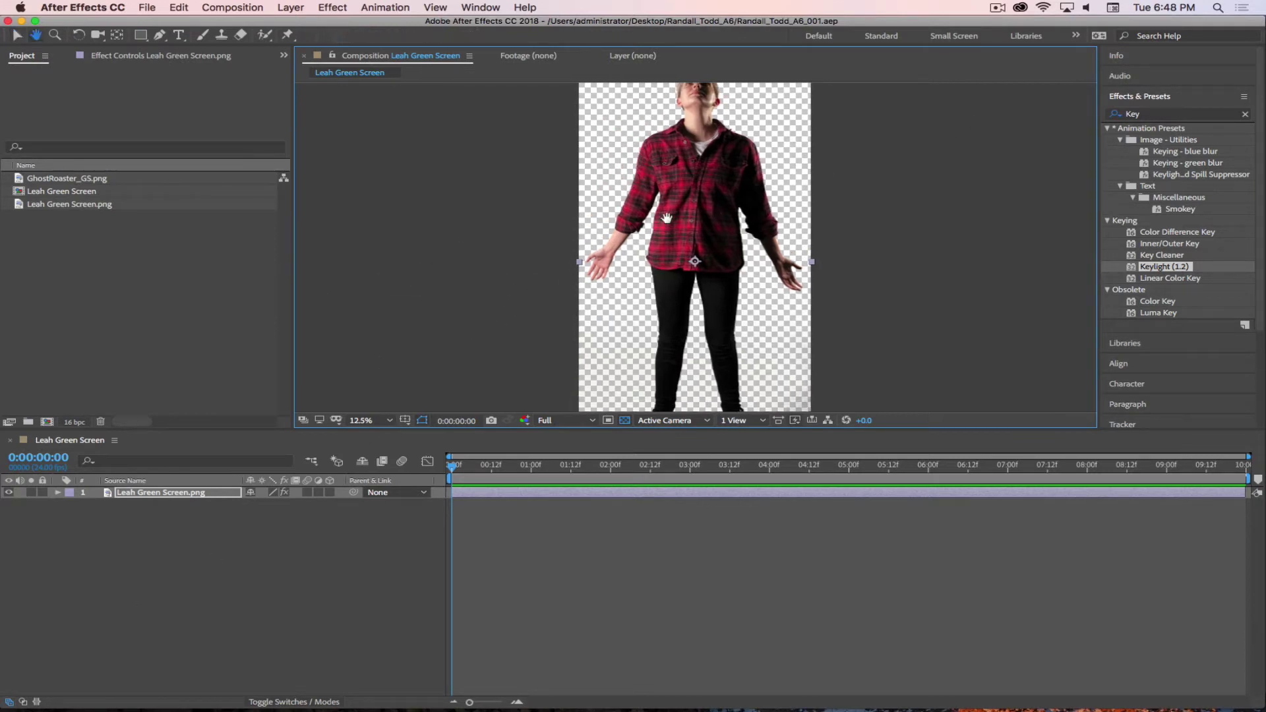
{"action": "scroll", "coordinate": [561, 299], "scroll_direction": "down", "scroll_amount": 1}
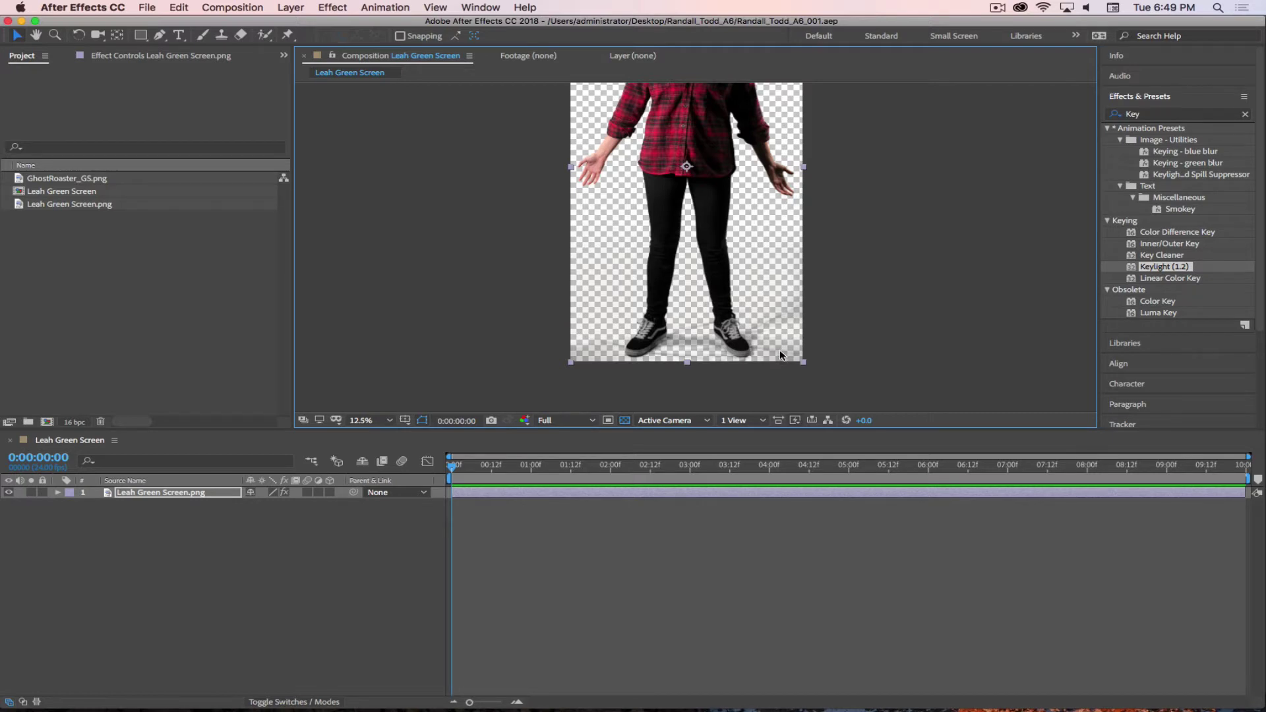
{"action": "left_click", "coordinate": [232, 553]}
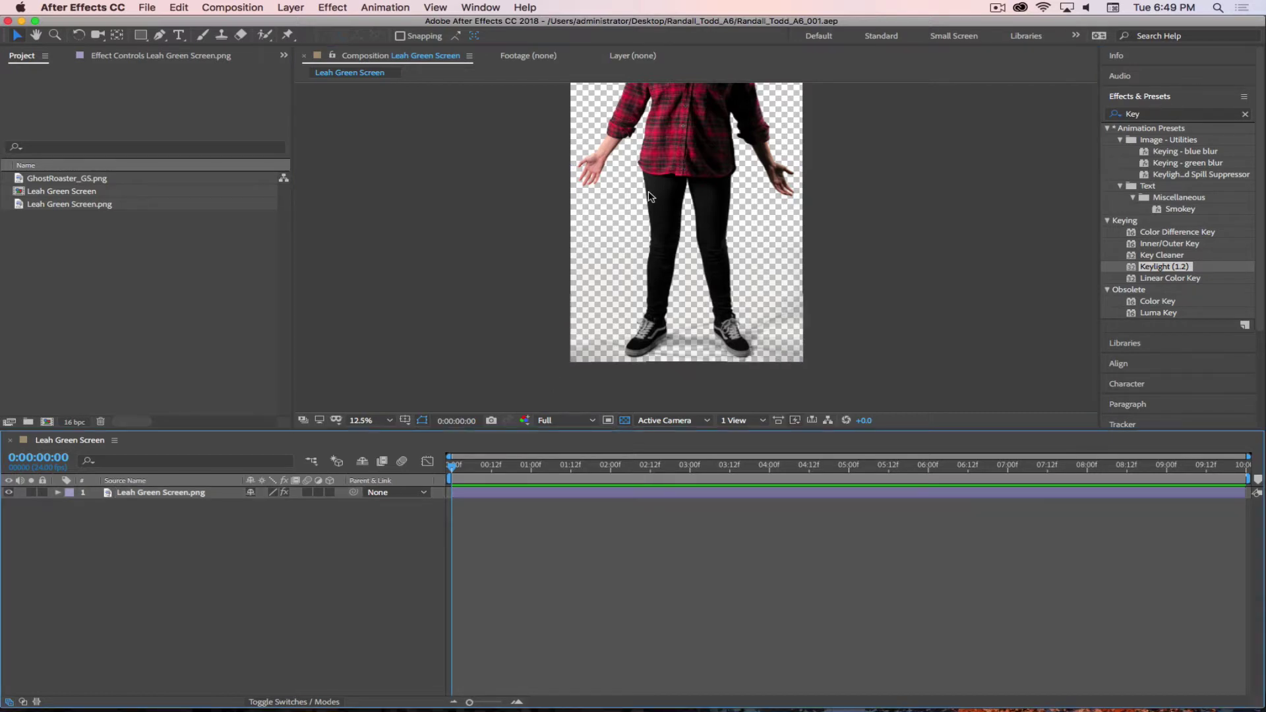
{"action": "left_click_drag", "start_coordinate": [662, 206], "coordinate": [662, 248]}
{"action": "key", "text": "v"}
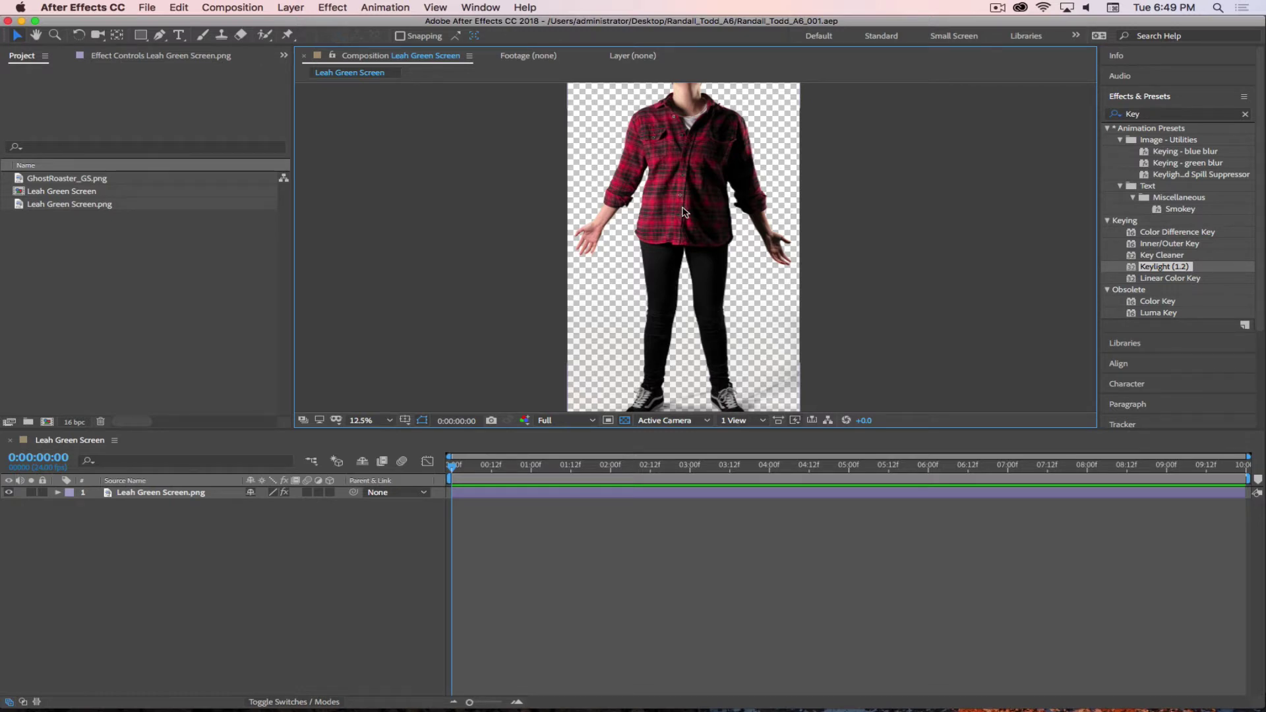
{"action": "key", "text": "period"}
{"action": "key", "text": "period"}
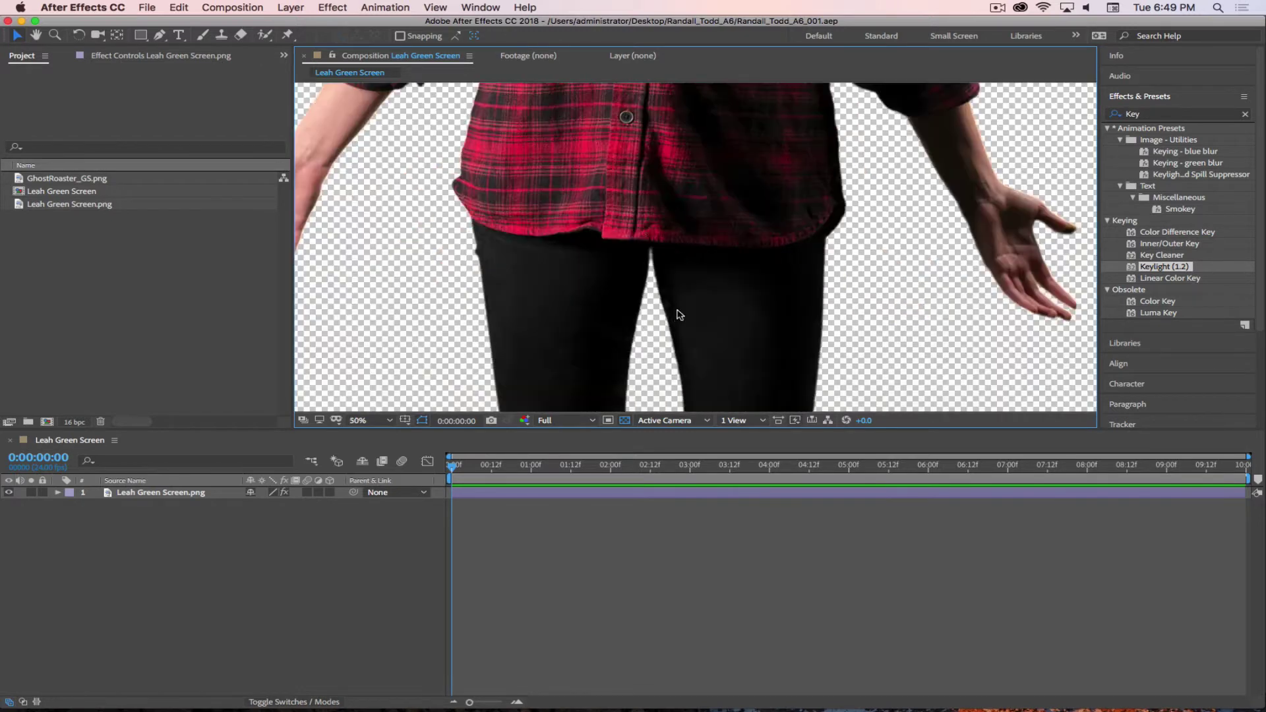
{"action": "key", "text": "space"}
{"action": "left_click_drag", "start_coordinate": [678, 315], "coordinate": [662, 139]}
{"action": "left_click_drag", "start_coordinate": [682, 254], "coordinate": [684, 140]}
{"action": "left_click_drag", "start_coordinate": [687, 324], "coordinate": [695, 99]}
{"action": "left_click_drag", "start_coordinate": [724, 284], "coordinate": [738, 200]}
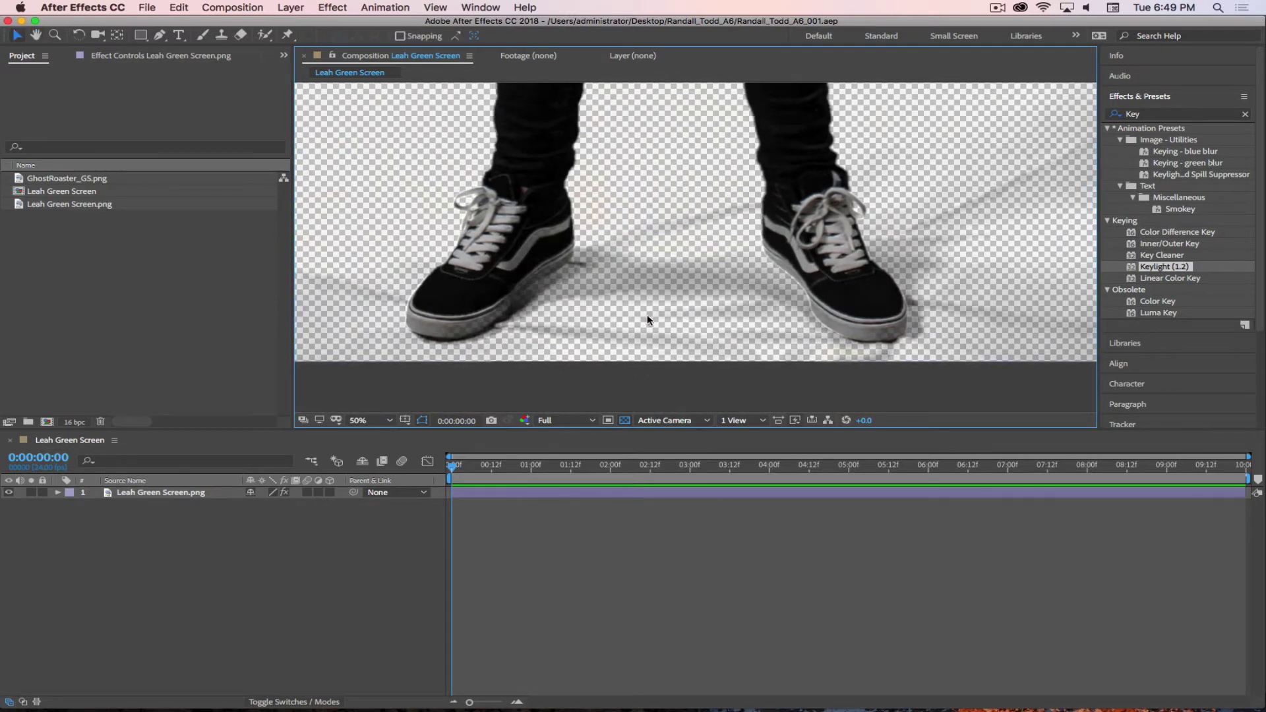
{"action": "left_click", "coordinate": [119, 536]}
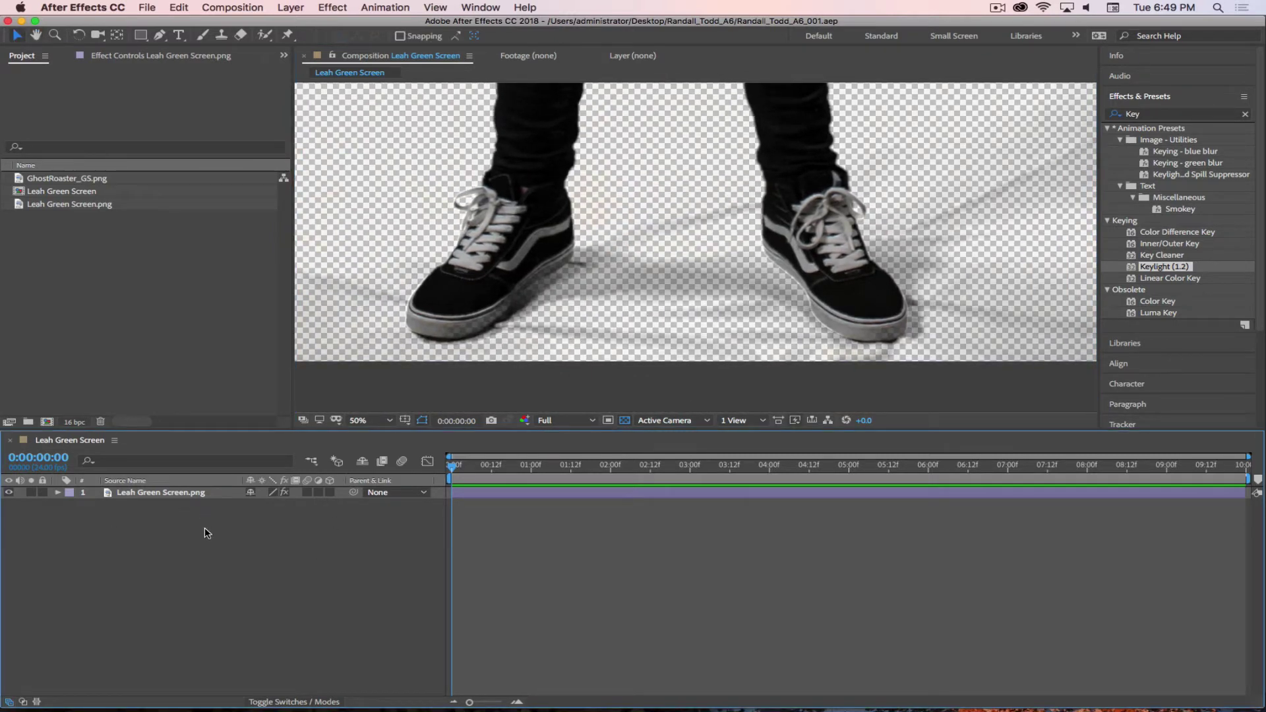
{"action": "left_click", "coordinate": [160, 491]}
{"action": "key", "text": "Return"}
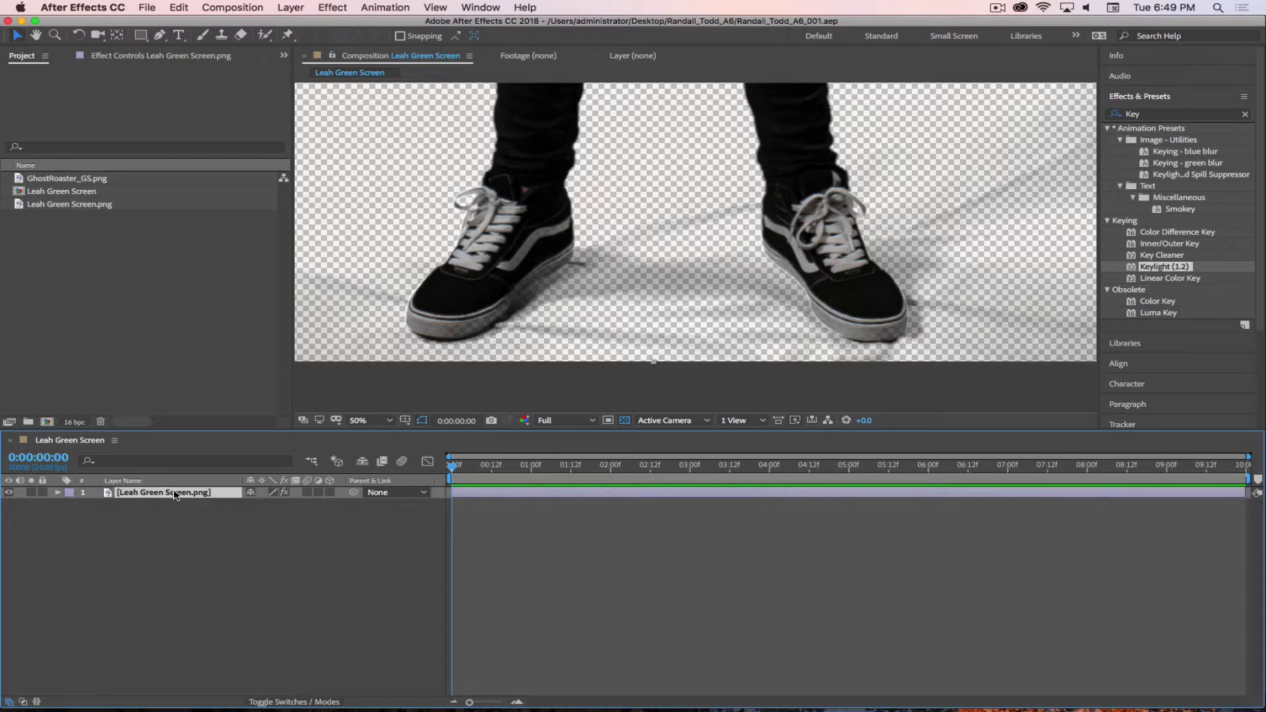
- Duplicate the keyed layer, rename the top copy Leah_MATTE, and select it
{"action": "key", "text": "super+d"}
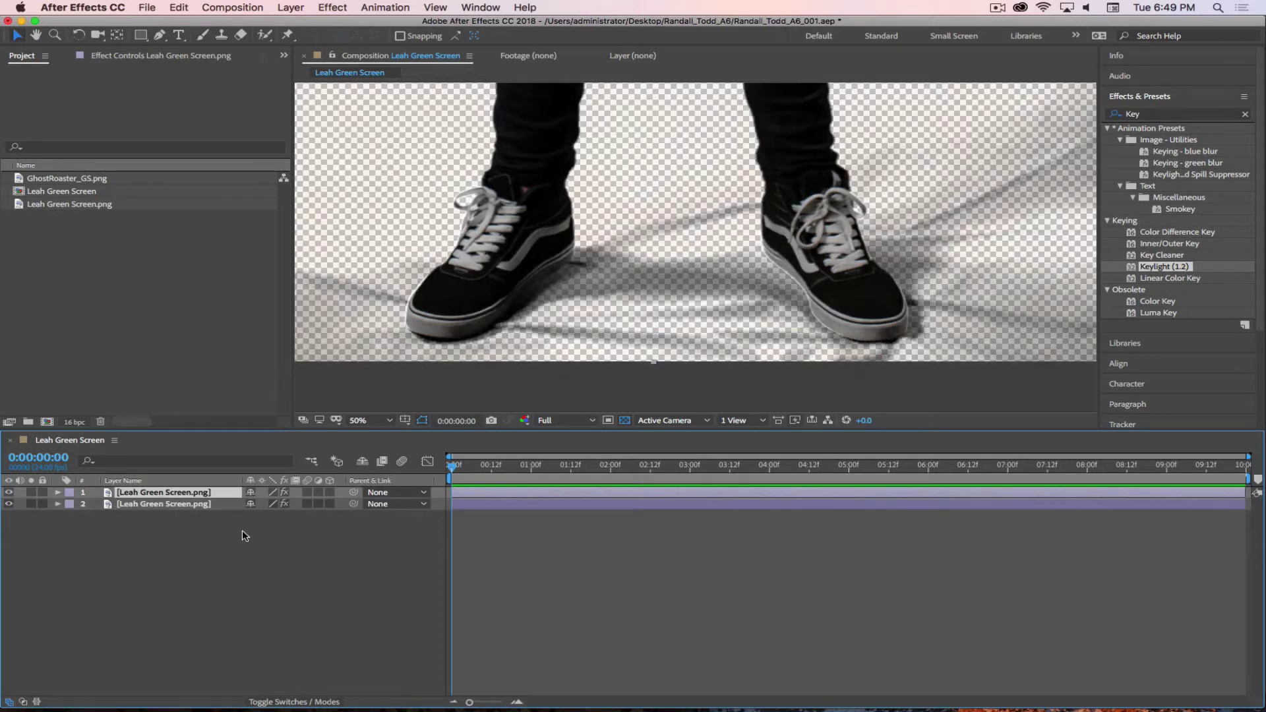
{"action": "key", "text": "Return"}
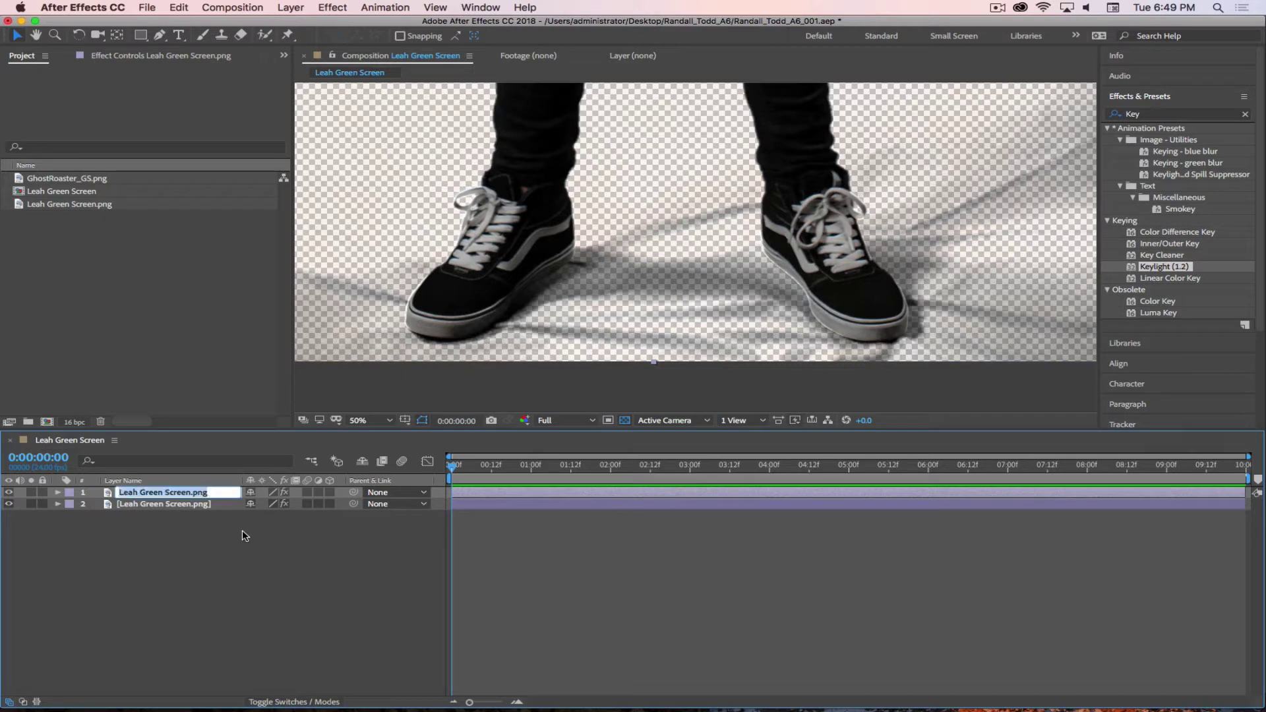
{"action": "type", "text": "Leah_"}
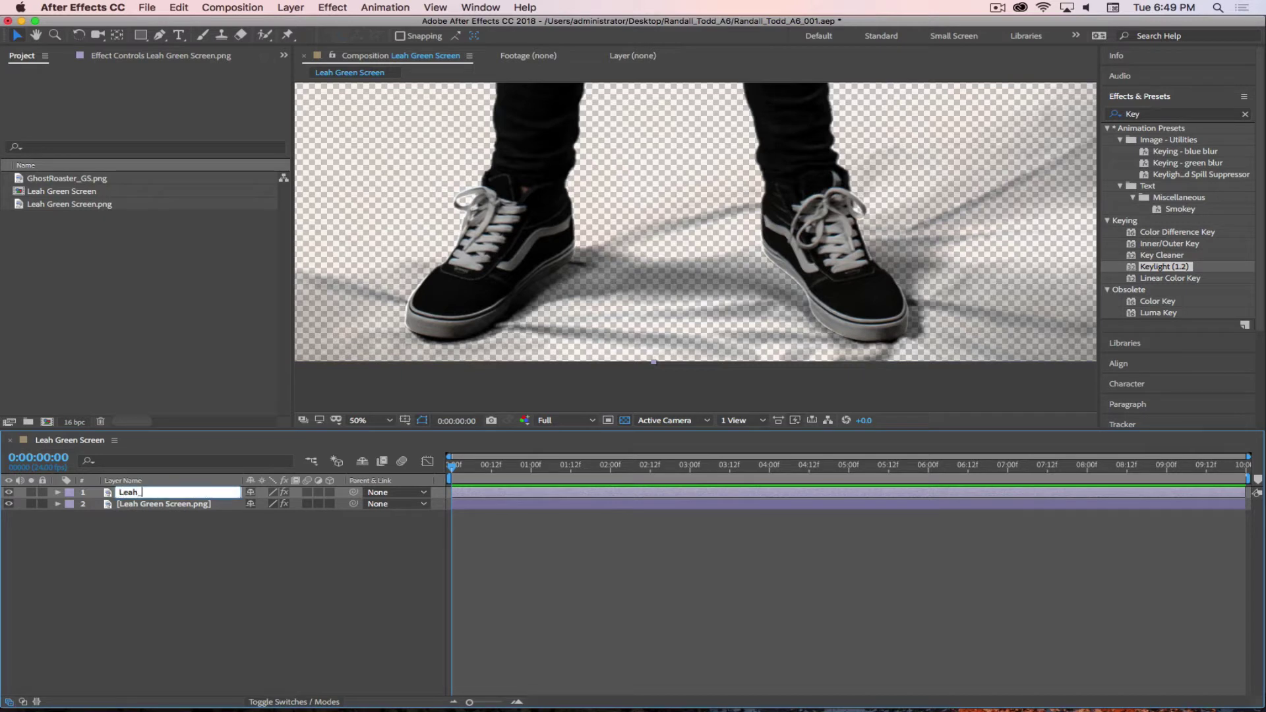
{"action": "type", "text": "MATTE"}
{"action": "key", "text": "Return"}
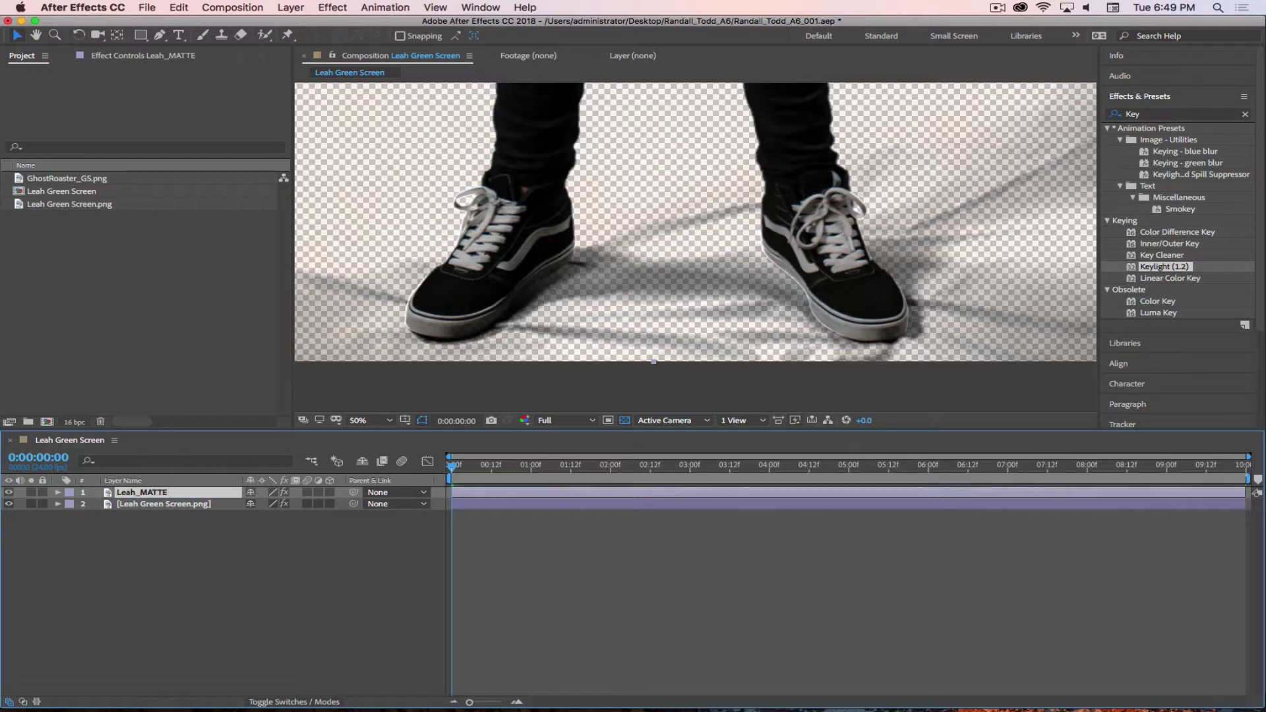
{"action": "left_click", "coordinate": [270, 556]}
{"action": "left_click", "coordinate": [146, 494]}
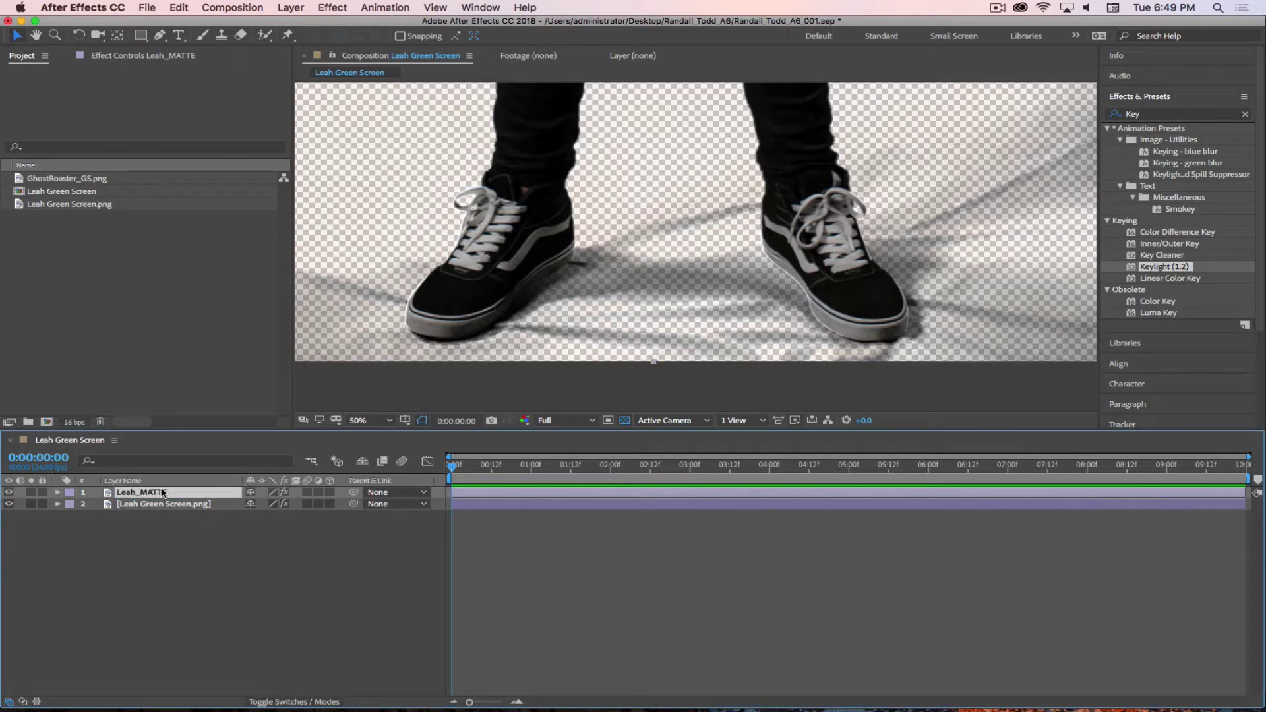
- Pre-compose Leah_MATTE with all attributes moved into a new precomp named Leah_MATTE _01
{"action": "right_click", "coordinate": [163, 493]}
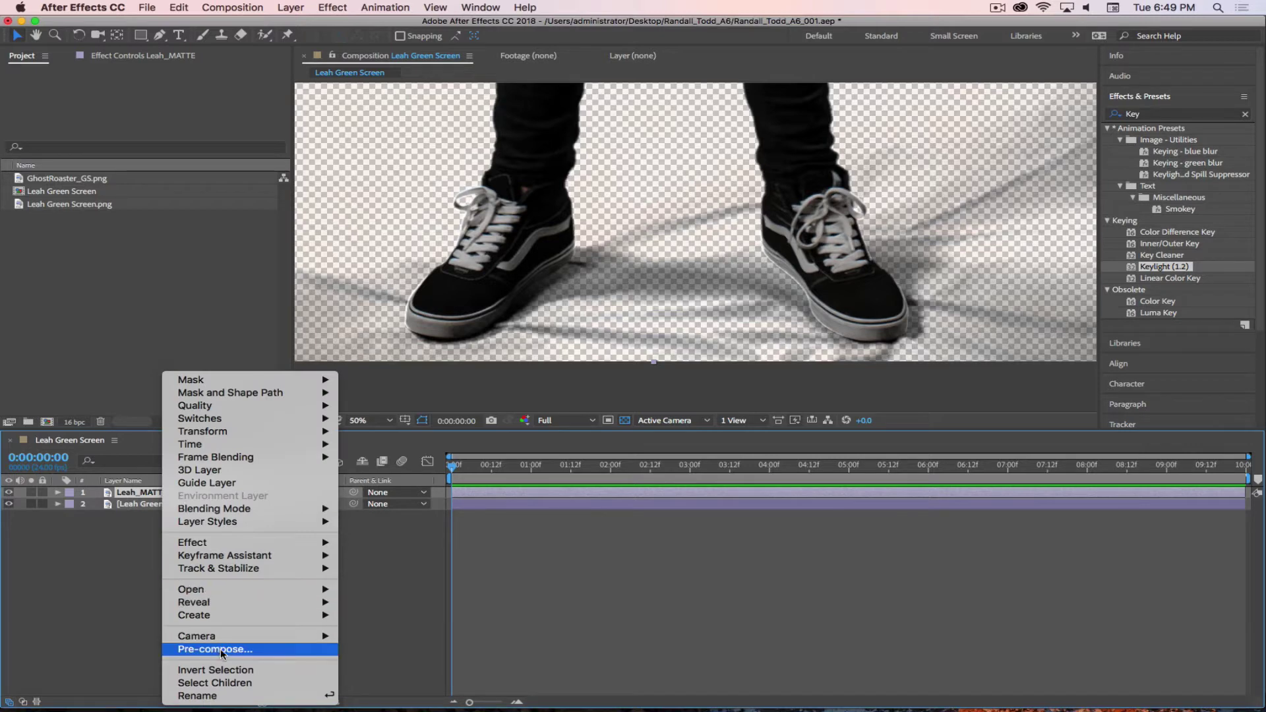
{"action": "left_click", "coordinate": [221, 649]}
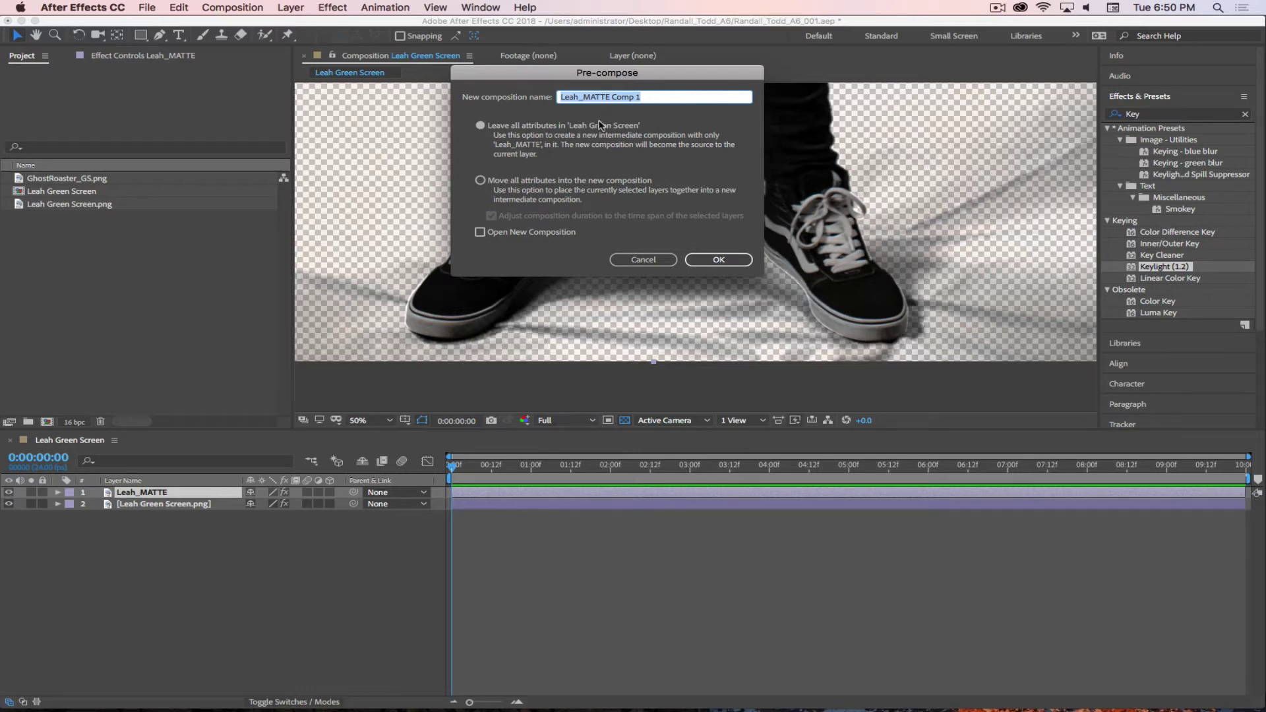
{"action": "left_click", "coordinate": [480, 180]}
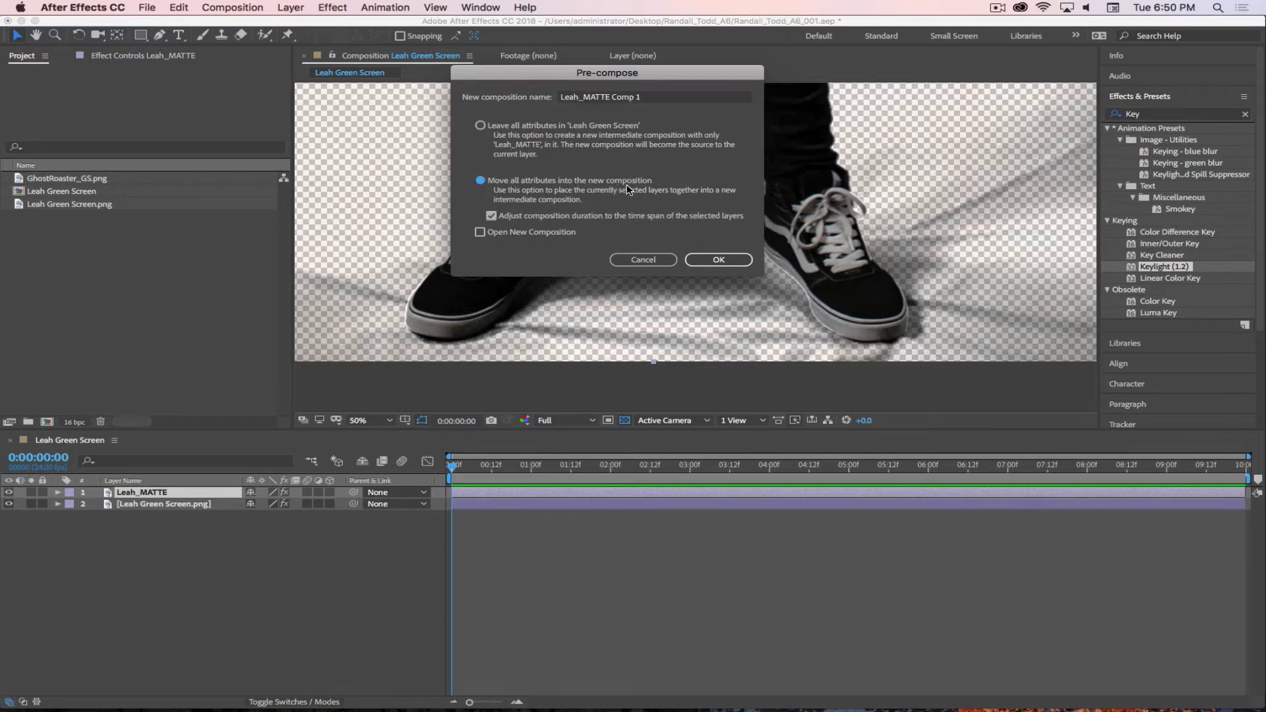
{"action": "left_click", "coordinate": [671, 99]}
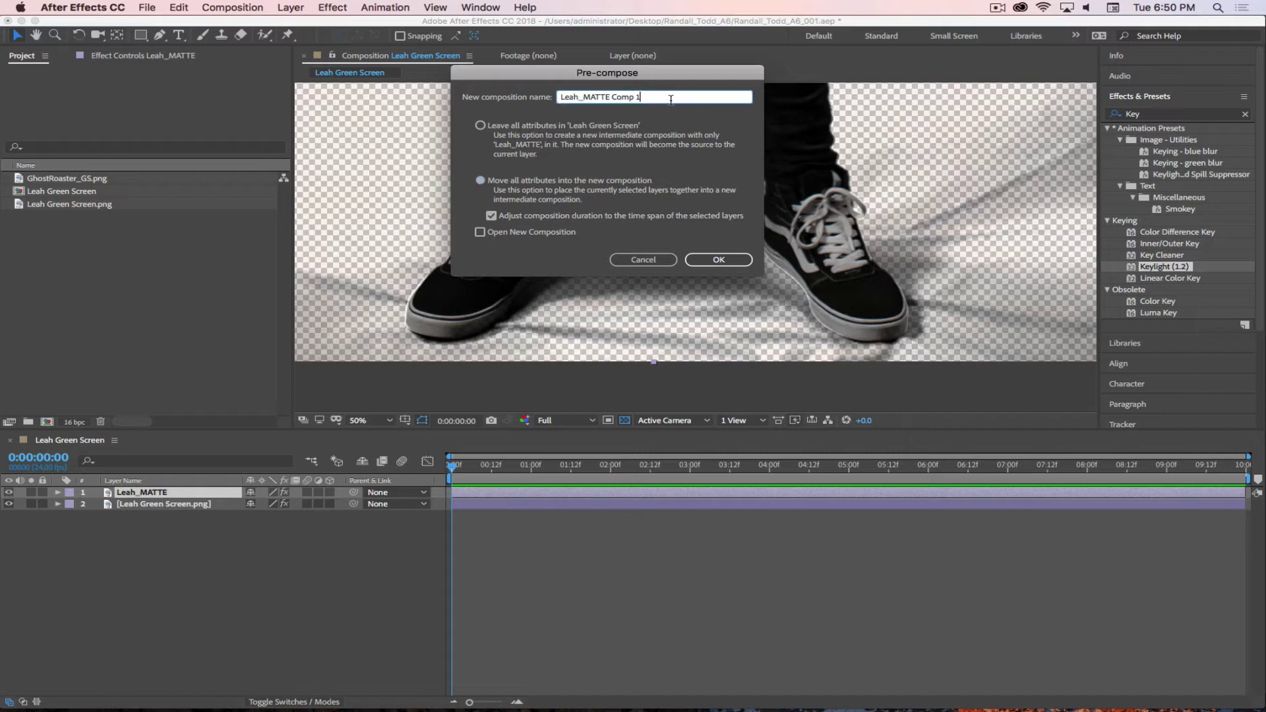
{"action": "key", "text": "BackSpace"}
{"action": "key", "text": "BackSpace"}
{"action": "key", "text": "BackSpace"}
{"action": "key", "text": "BackSpace"}
{"action": "key", "text": "BackSpace"}
{"action": "key", "text": "BackSpace"}
{"action": "key", "text": "BackSpace"}
{"action": "type", "text": "_01"}
{"action": "left_click", "coordinate": [718, 260]}
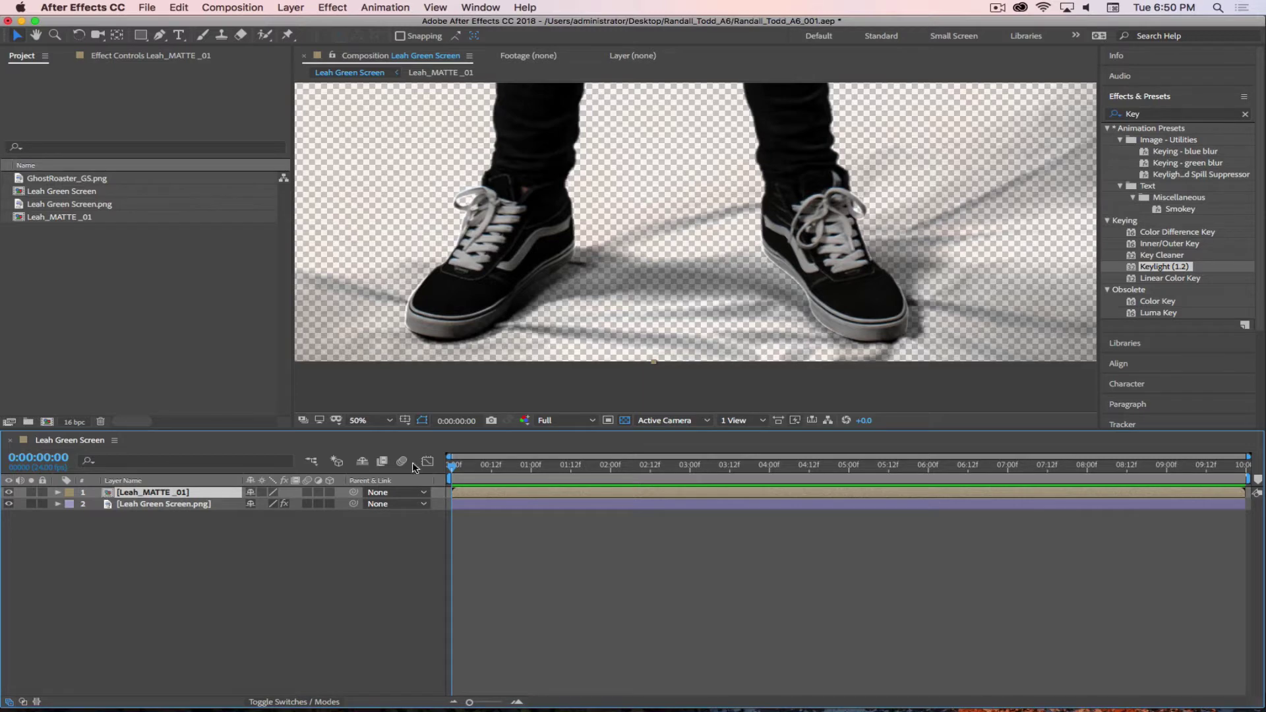
- Open the Leah_MATTE _01 precomp over black and select its Leah_MATTE layer
{"action": "double_click", "coordinate": [109, 494]}
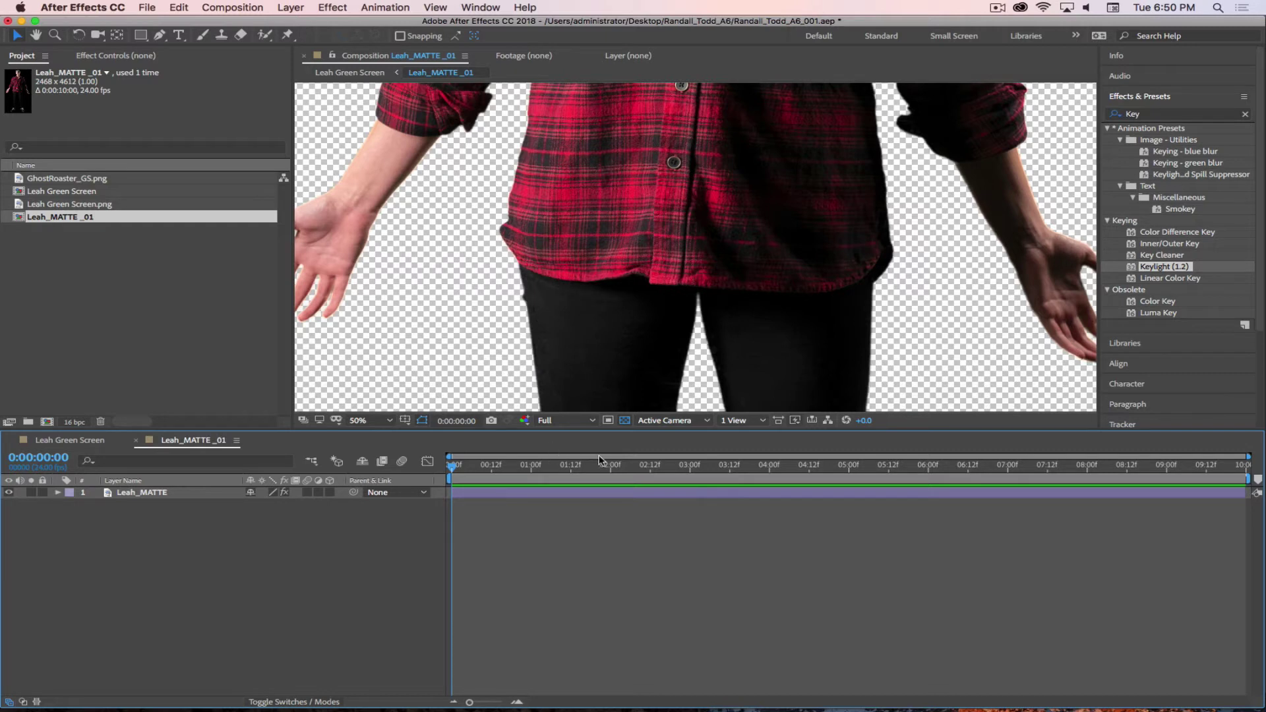
{"action": "left_click", "coordinate": [625, 421]}
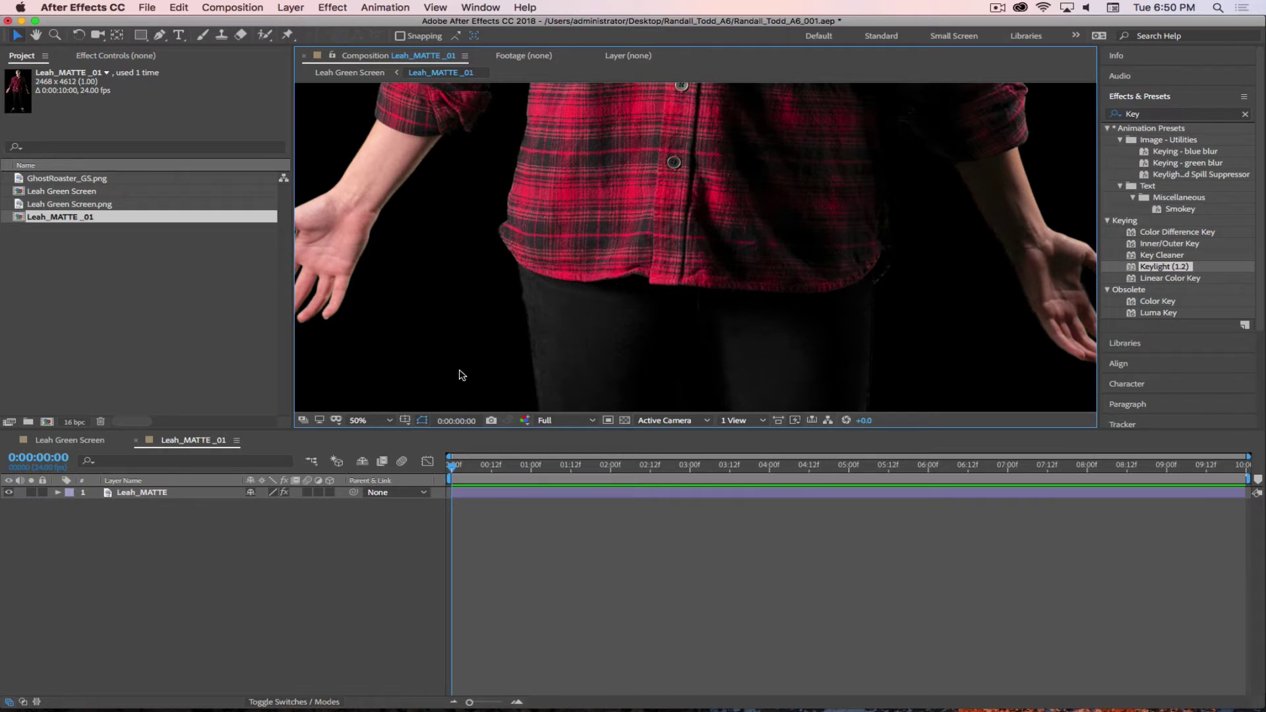
{"action": "left_click", "coordinate": [127, 496]}
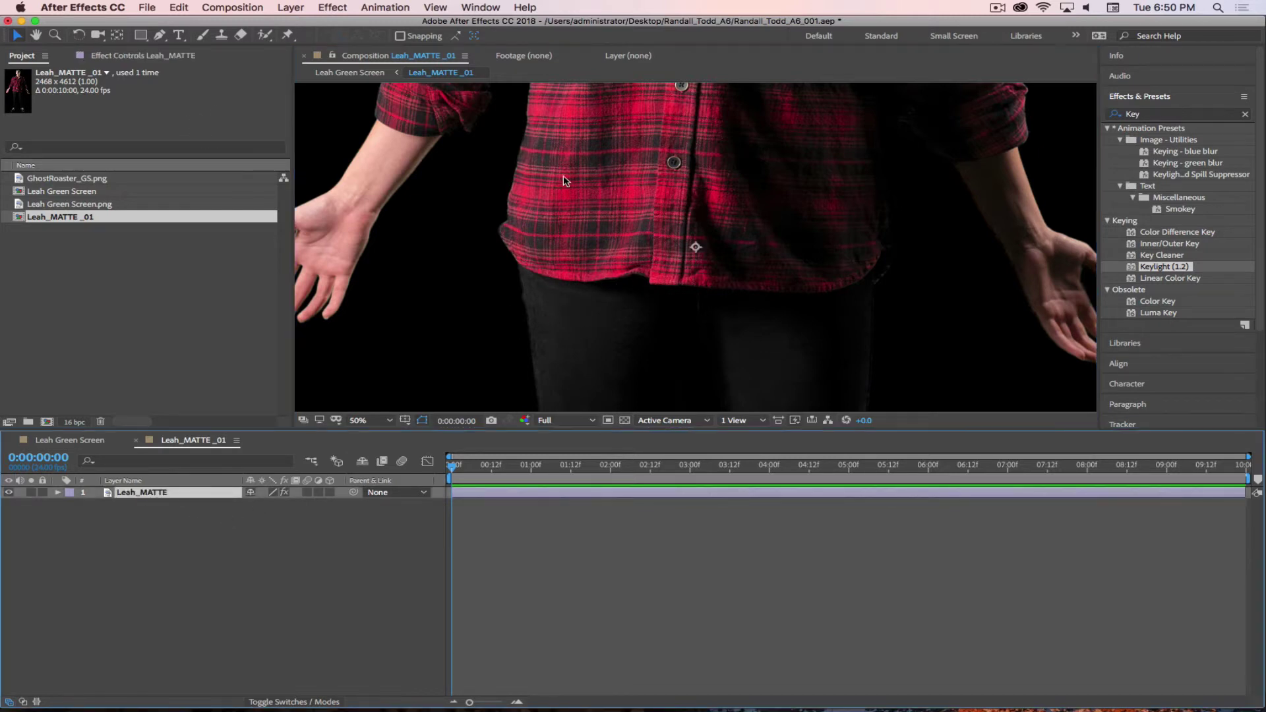
{"action": "left_click_drag", "start_coordinate": [763, 339], "coordinate": [764, 202]}
{"action": "scroll", "coordinate": [765, 277], "scroll_direction": "down", "scroll_amount": 10}
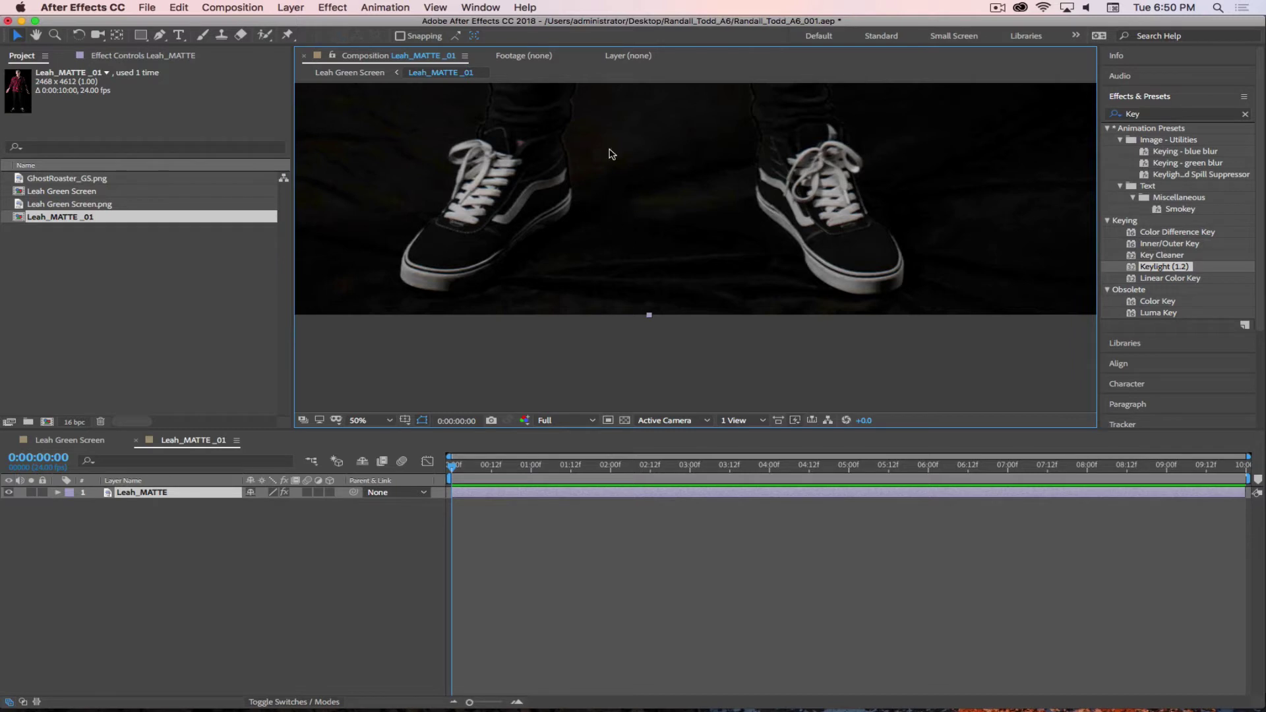
- Pan to the shoes and show Leah_MATTE's Keylight view-mode list in Effect Controls
{"action": "key", "text": "h"}
{"action": "left_click_drag", "start_coordinate": [615, 168], "coordinate": [645, 204]}
{"action": "key", "text": "v"}
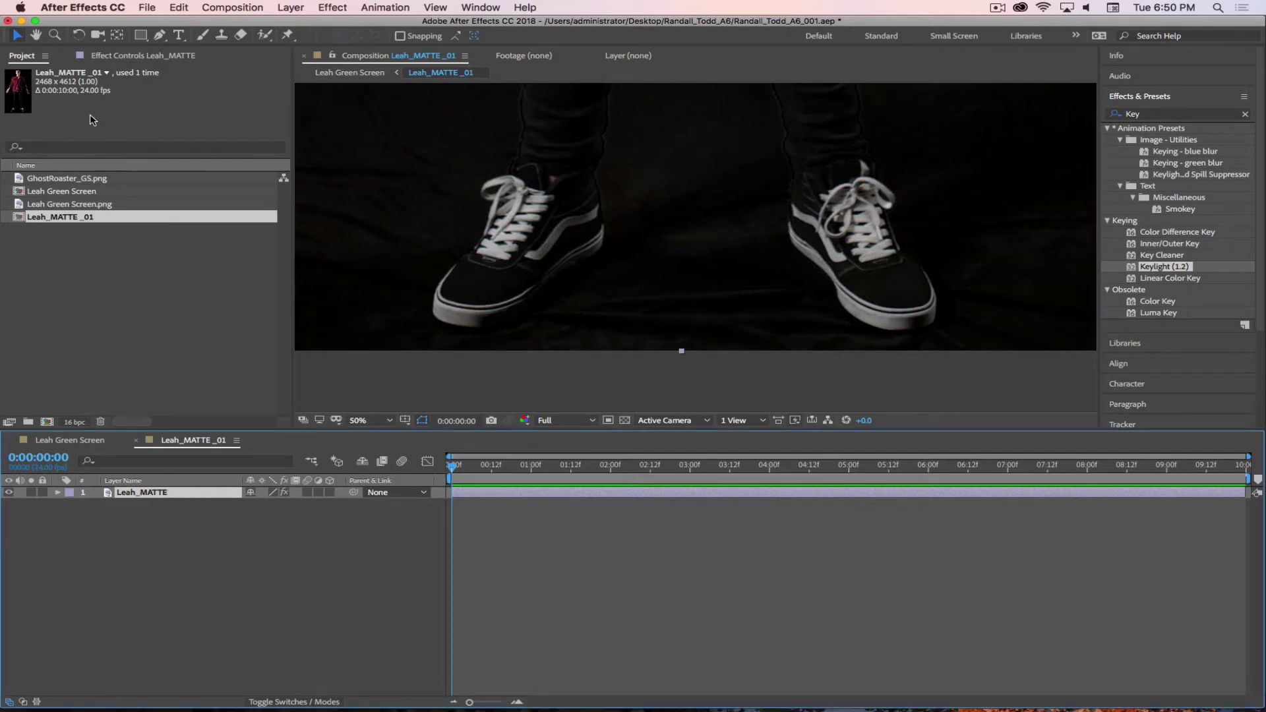
{"action": "left_click", "coordinate": [124, 55]}
{"action": "left_click", "coordinate": [216, 145]}
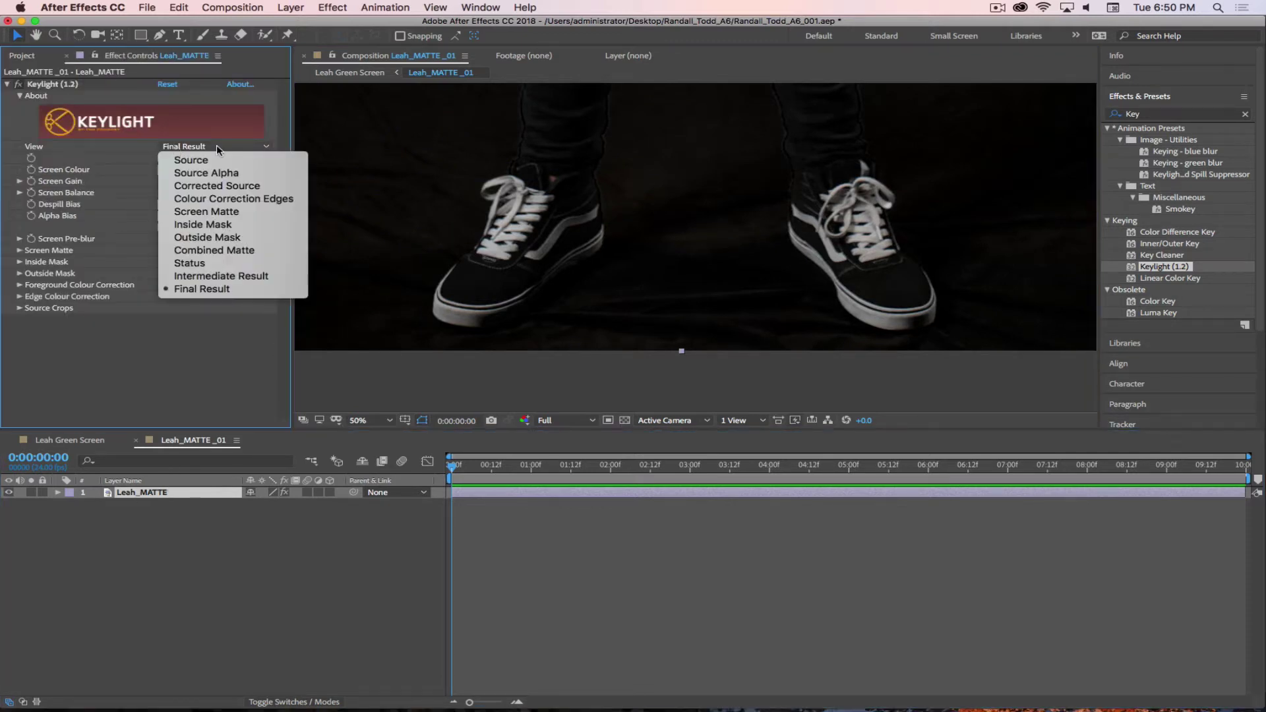
- Set Keylight's View to Screen Matte and center the matte frame
{"action": "left_click", "coordinate": [442, 267]}
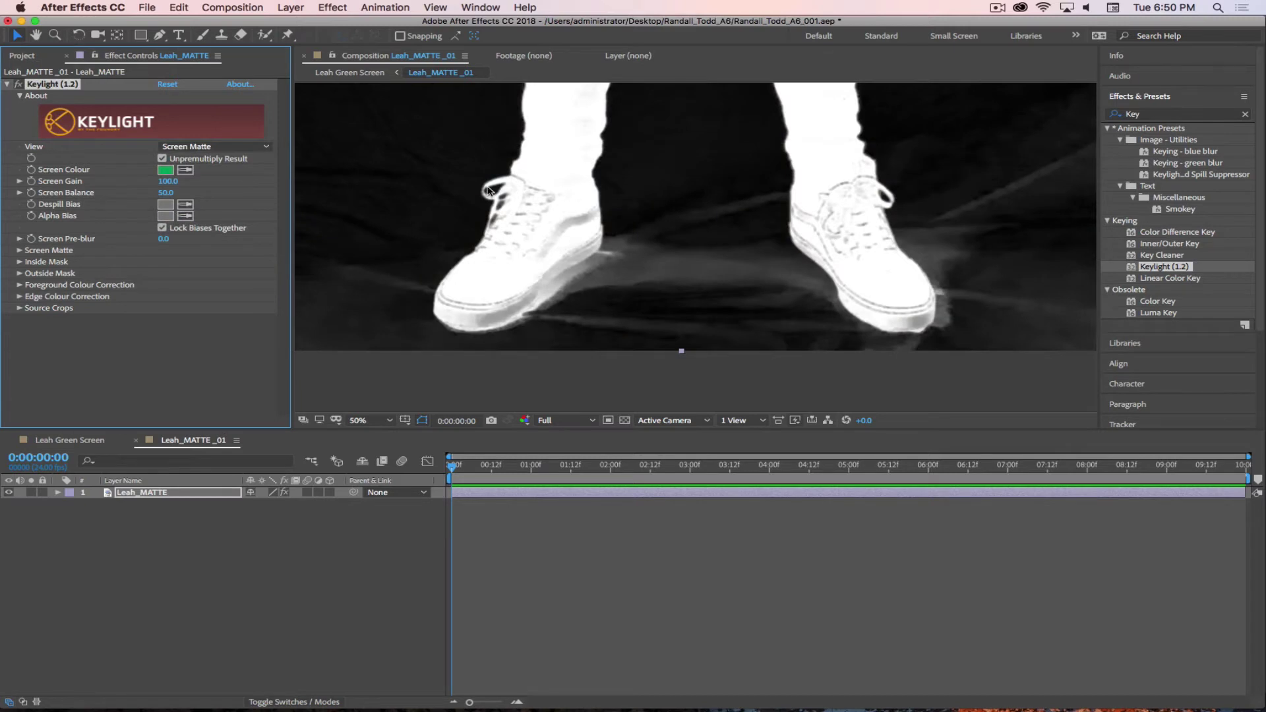
{"action": "left_click", "coordinate": [538, 177]}
{"action": "scroll", "coordinate": [538, 177], "scroll_direction": "down", "scroll_amount": 4}
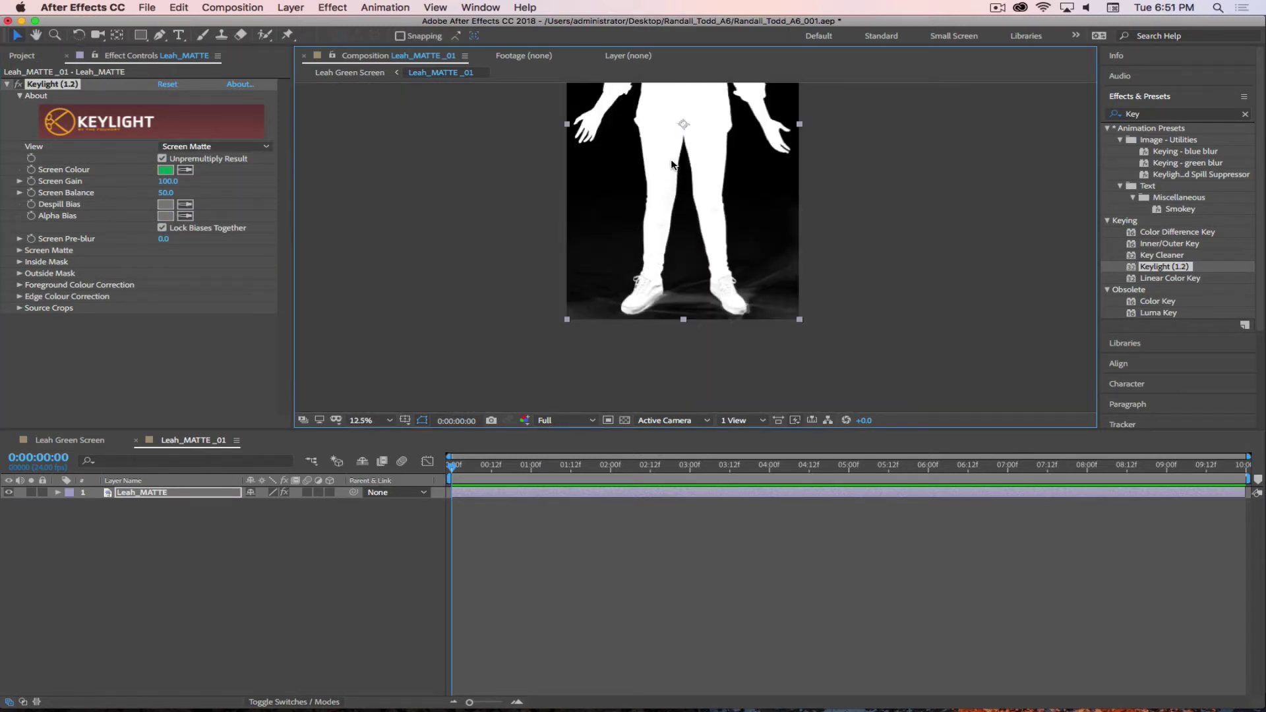
{"action": "key", "text": "space"}
{"action": "left_click_drag", "start_coordinate": [668, 164], "coordinate": [636, 202]}
{"action": "left_click_drag", "start_coordinate": [636, 203], "coordinate": [636, 198]}
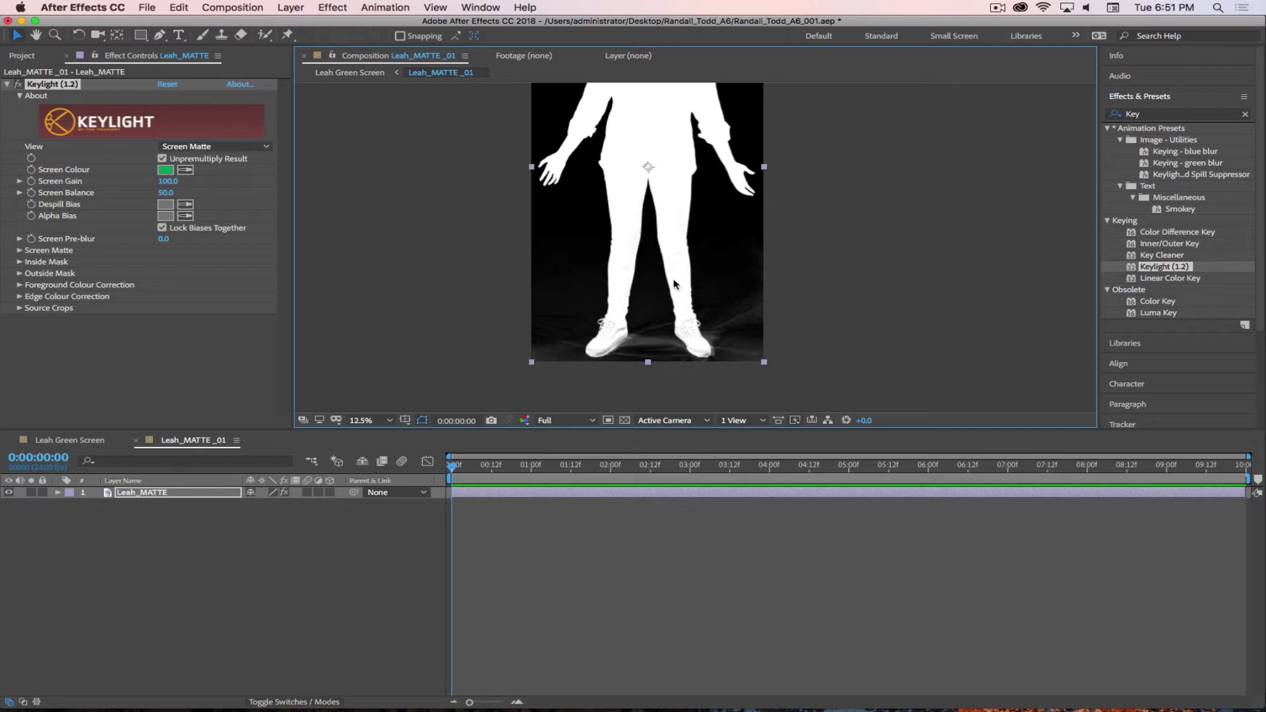
- Pan over the feet, legs and knees to inspect the matte edges
{"action": "scroll", "coordinate": [645, 324], "scroll_direction": "up", "scroll_amount": 4}
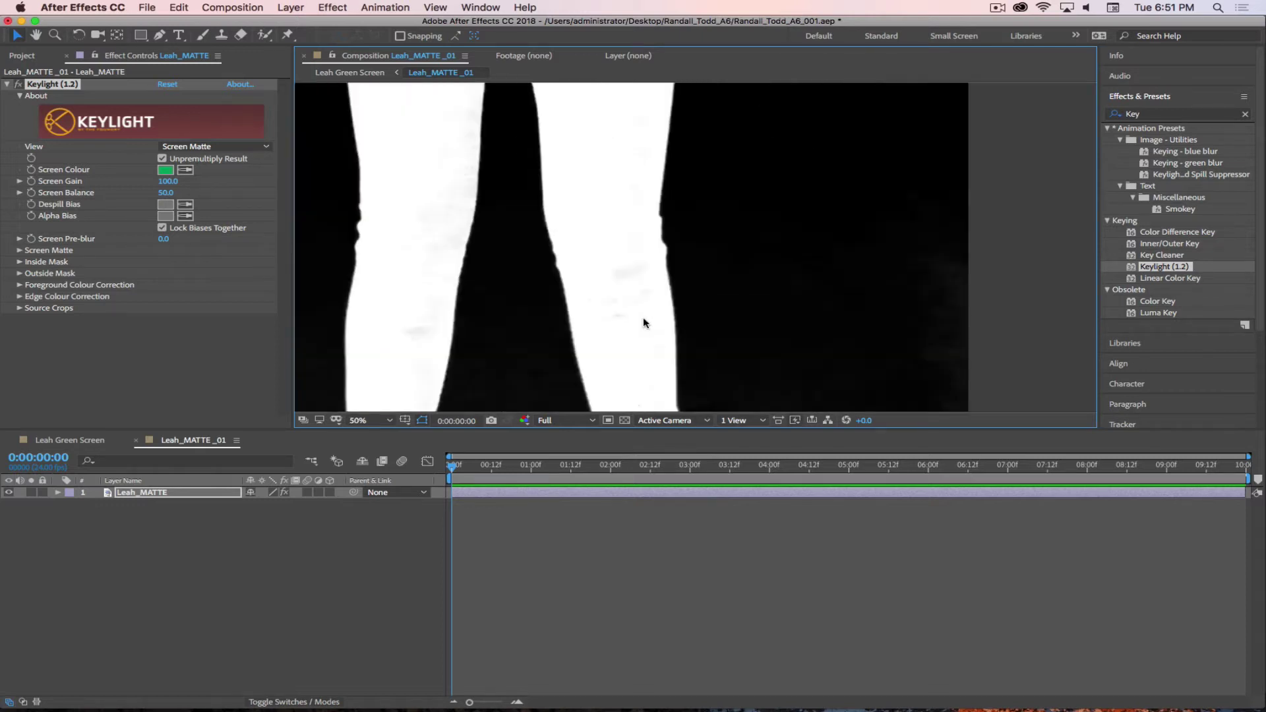
{"action": "left_click_drag", "start_coordinate": [648, 316], "coordinate": [686, 149]}
{"action": "key", "text": "v"}
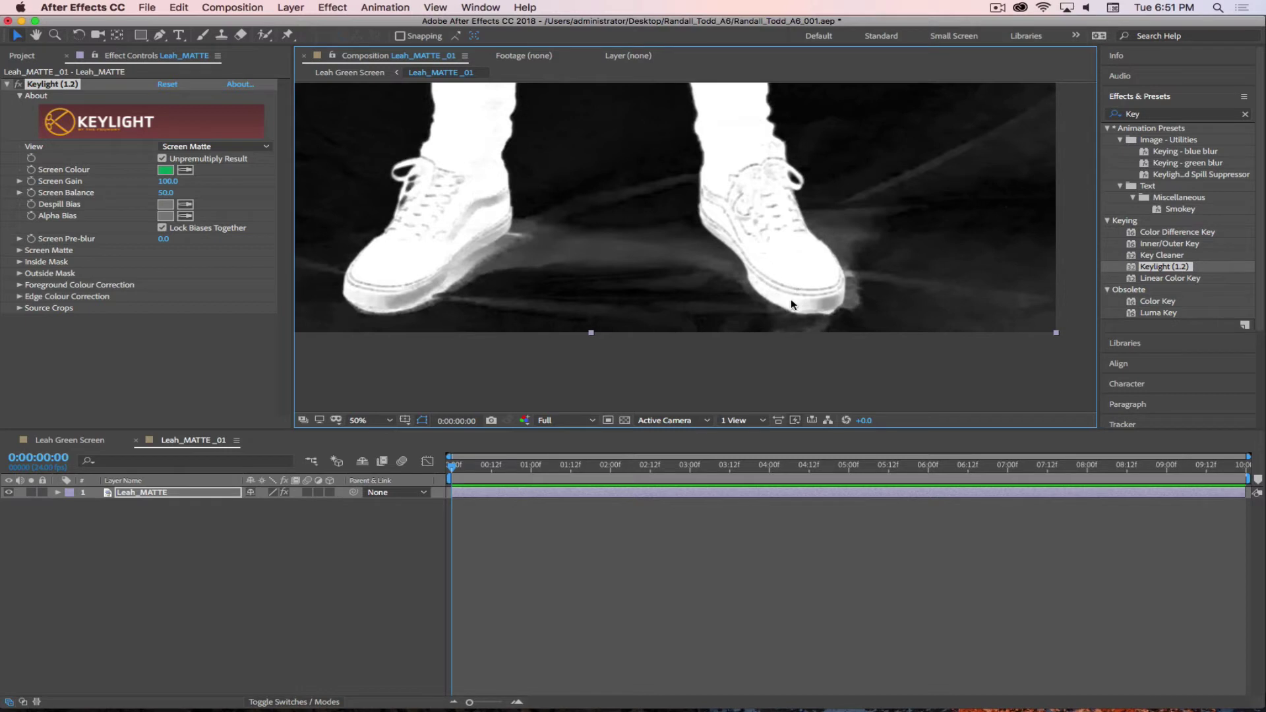
{"action": "left_click_drag", "start_coordinate": [620, 158], "coordinate": [681, 336]}
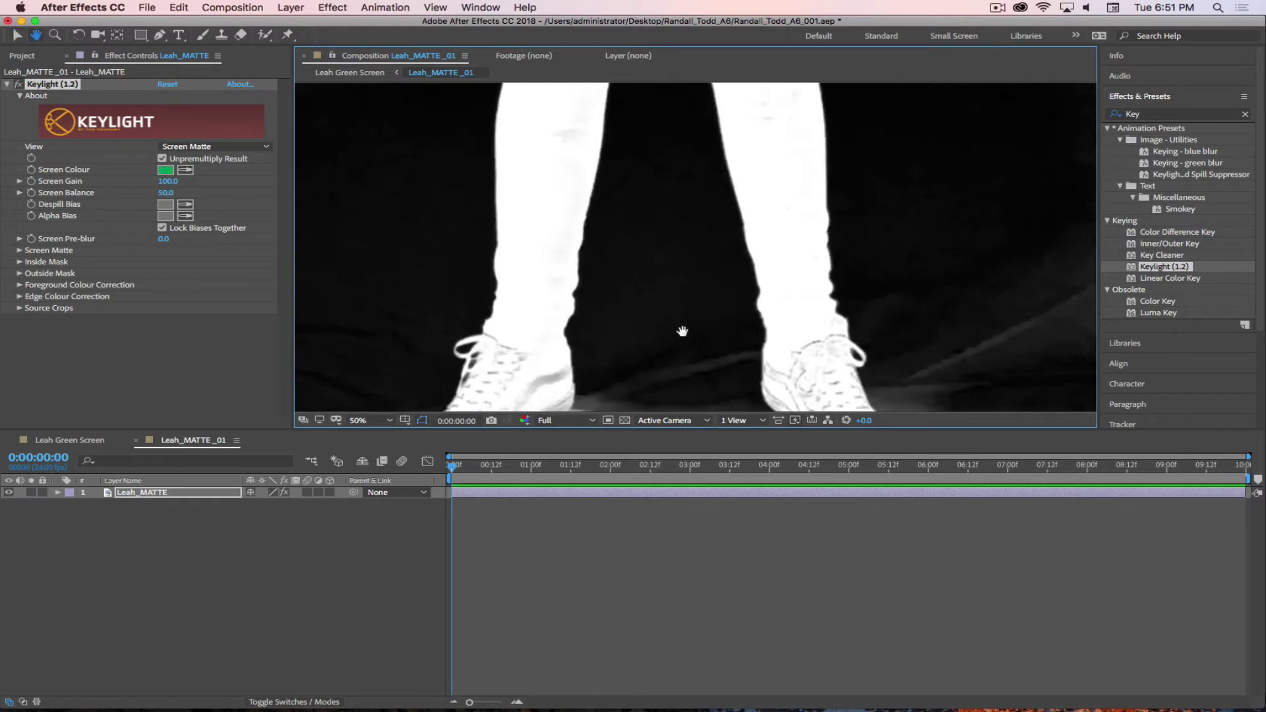
{"action": "left_click_drag", "start_coordinate": [701, 192], "coordinate": [721, 220]}
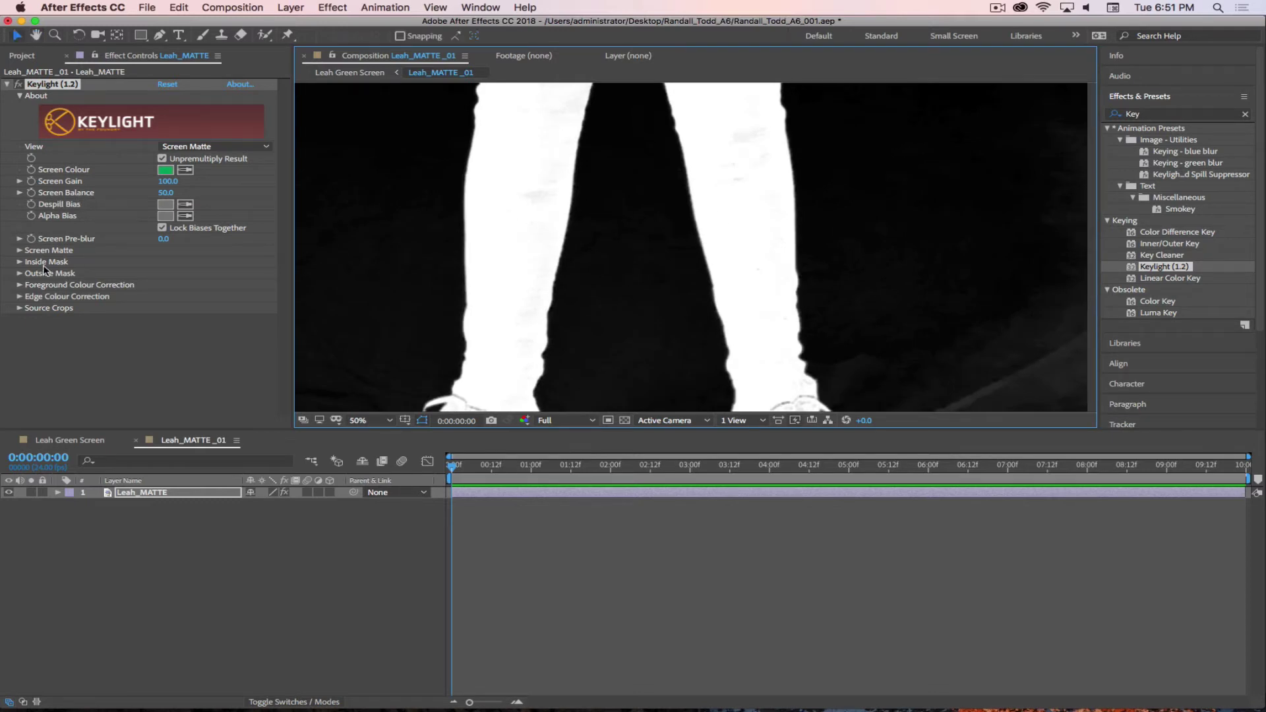
- Set Screen Matte Clip White to 85 and pan from the hips down to the shoes to check
{"action": "left_click", "coordinate": [20, 250]}
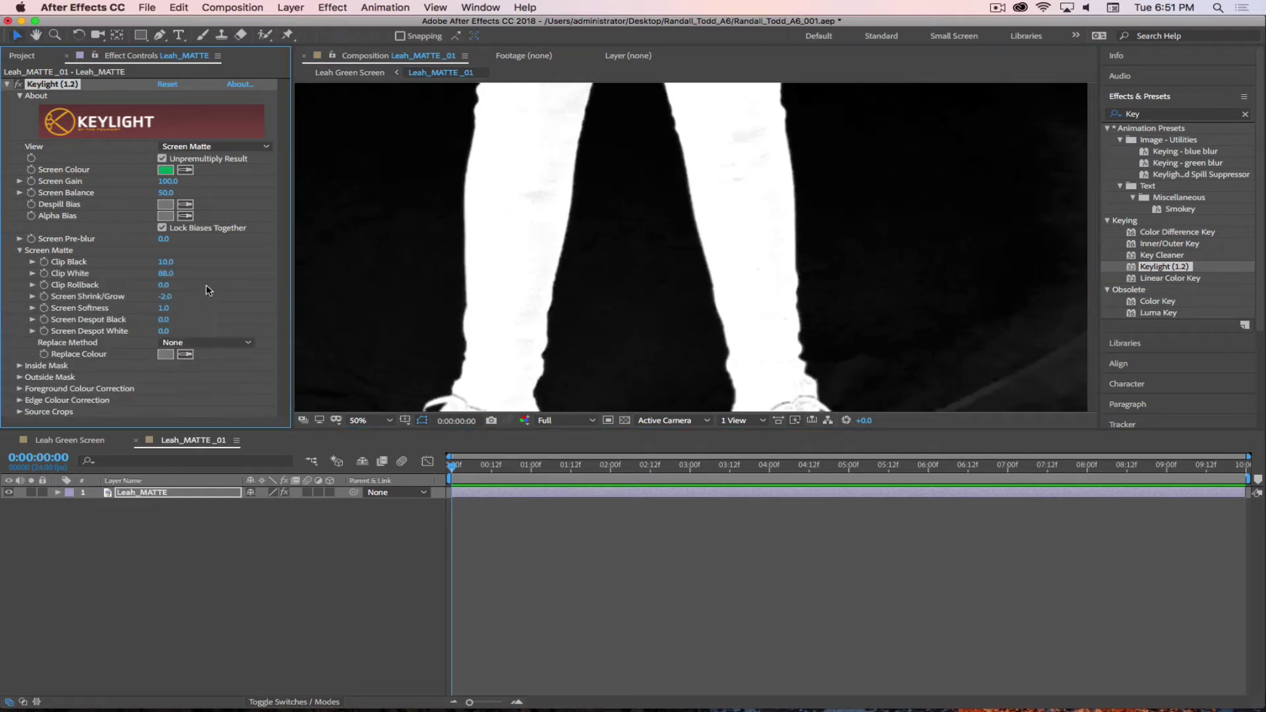
{"action": "left_click", "coordinate": [166, 273]}
{"action": "type", "text": "85"}
{"action": "key", "text": "Return"}
{"action": "left_click_drag", "start_coordinate": [547, 140], "coordinate": [607, 124]}
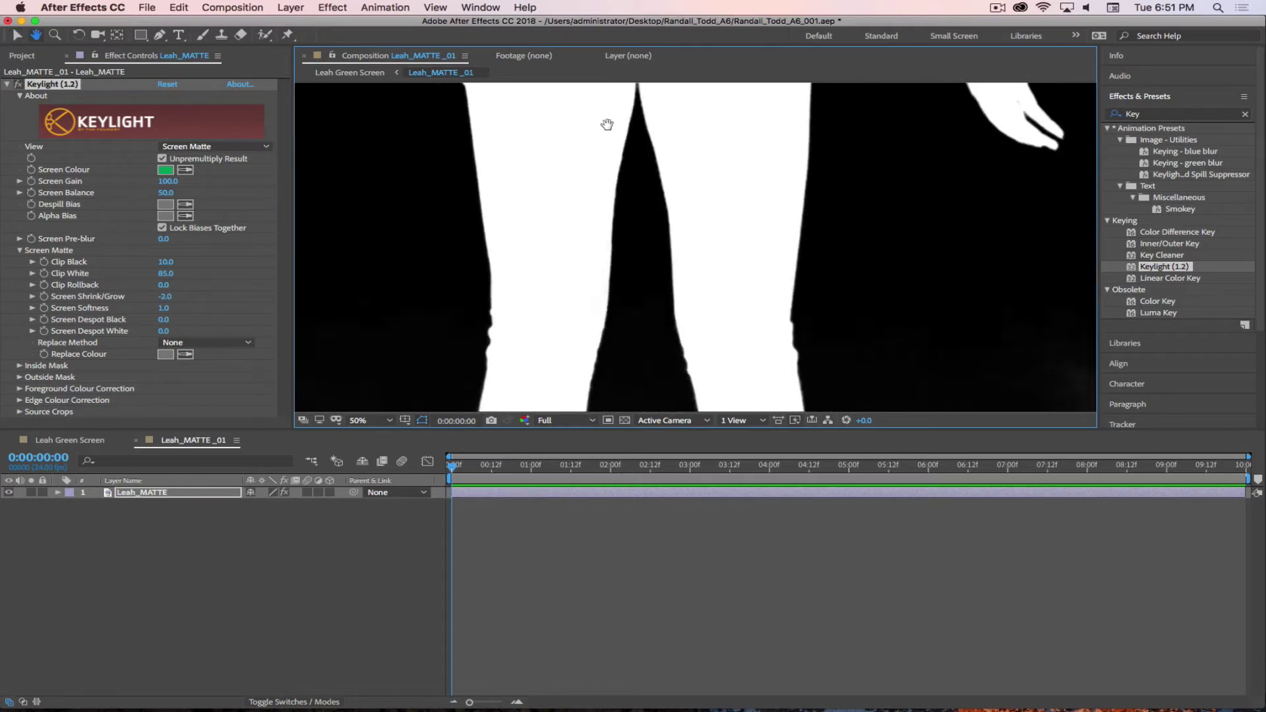
{"action": "left_click_drag", "start_coordinate": [636, 357], "coordinate": [622, 115]}
{"action": "left_click_drag", "start_coordinate": [614, 335], "coordinate": [612, 243]}
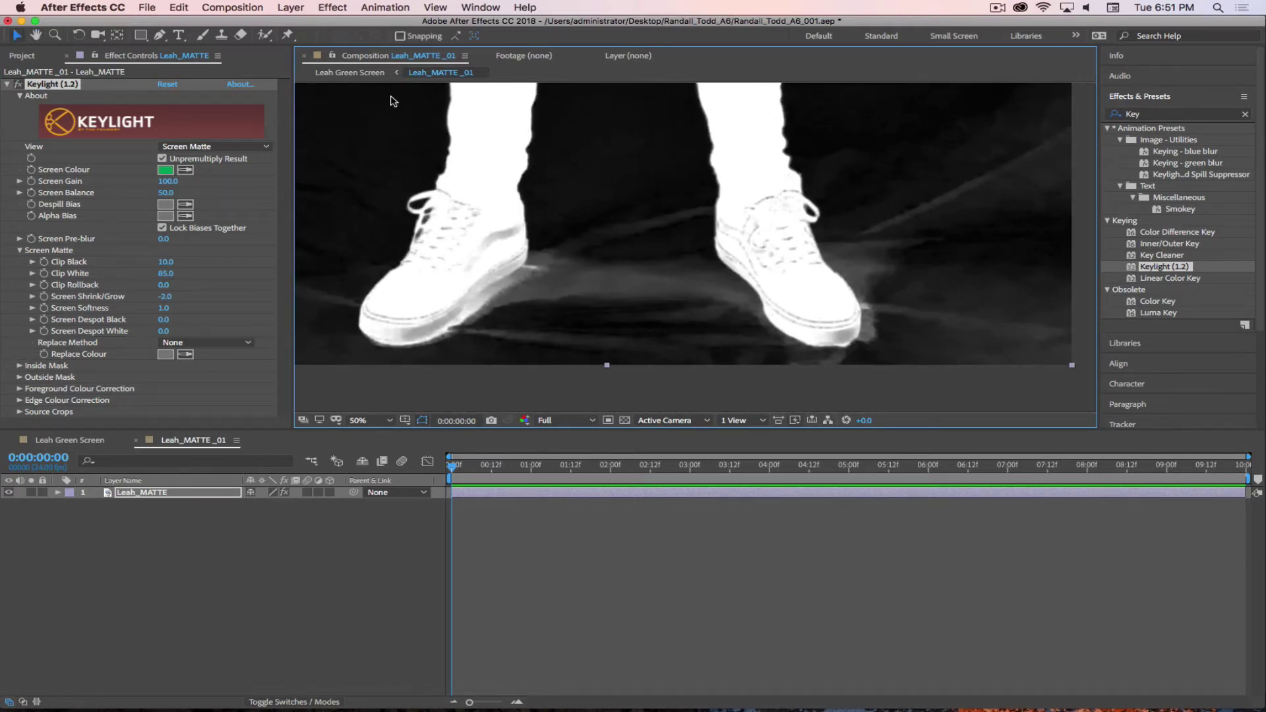
{"action": "left_click", "coordinate": [290, 8]}
- Add a pure white (FFFFFF) solid through Layer > New > Solid
{"action": "mouse_move", "coordinate": [294, 25]}
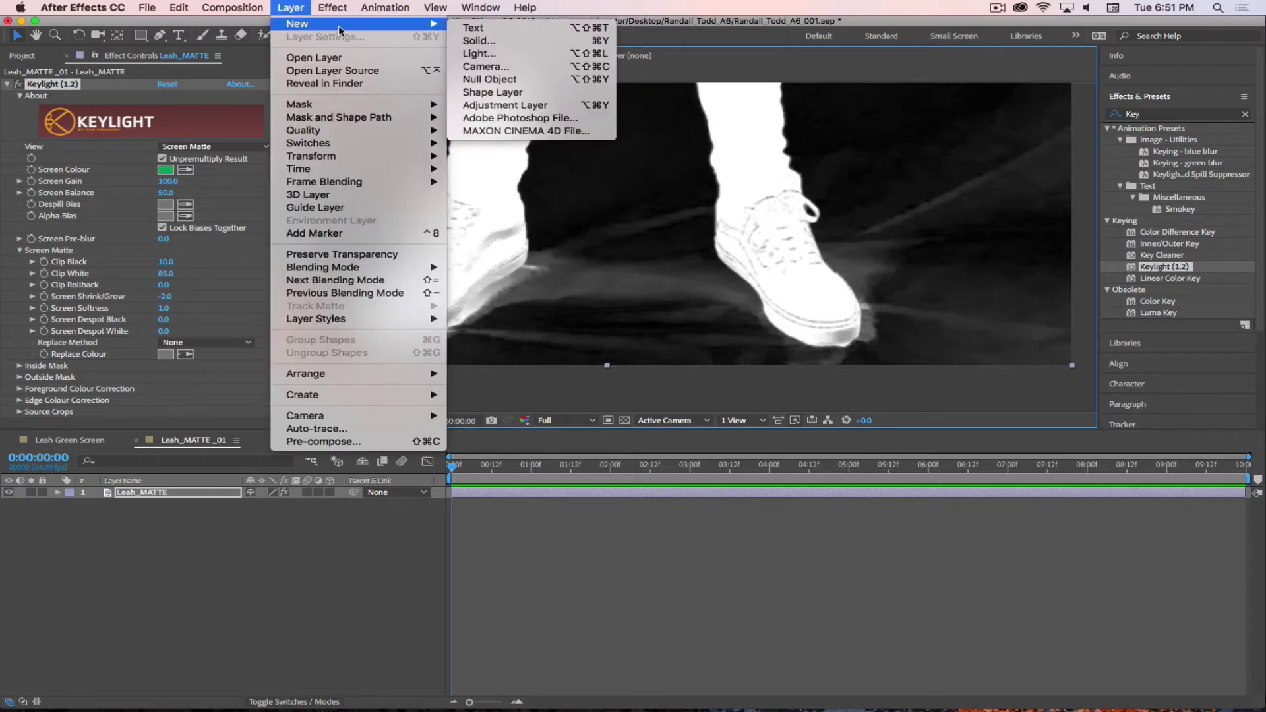
{"action": "left_click", "coordinate": [475, 41]}
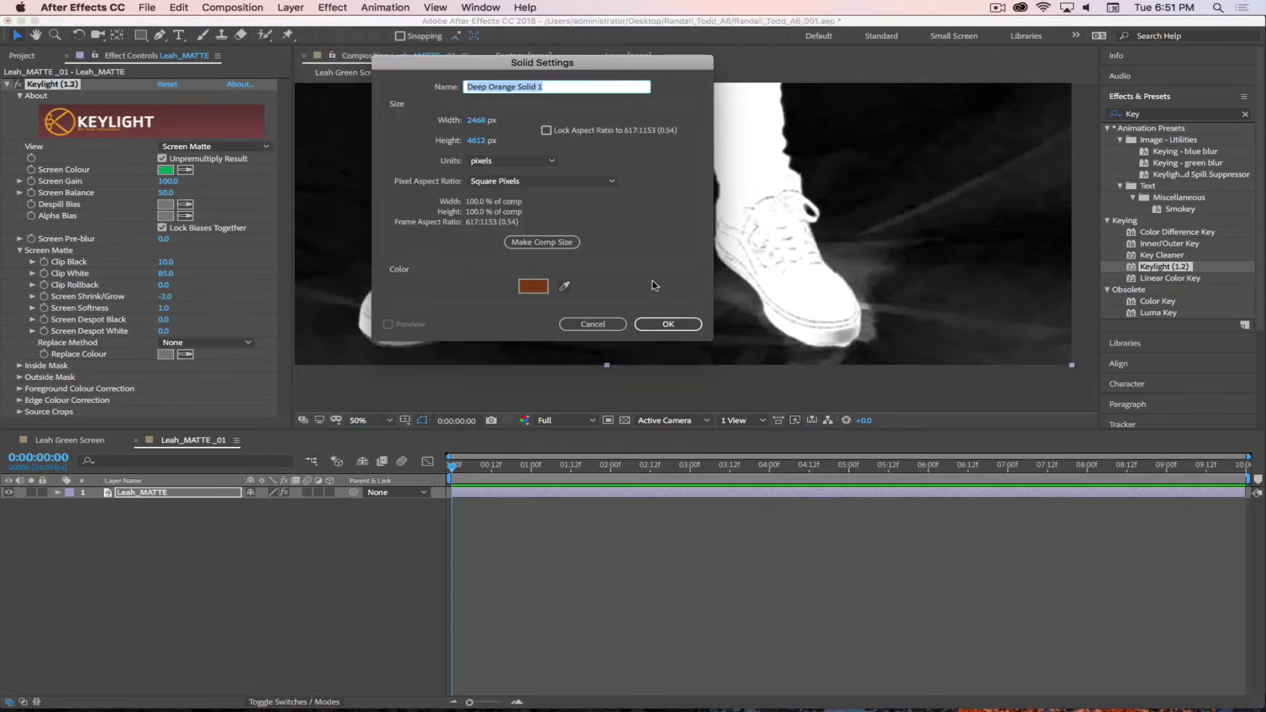
{"action": "left_click", "coordinate": [533, 286]}
{"action": "left_click", "coordinate": [492, 376]}
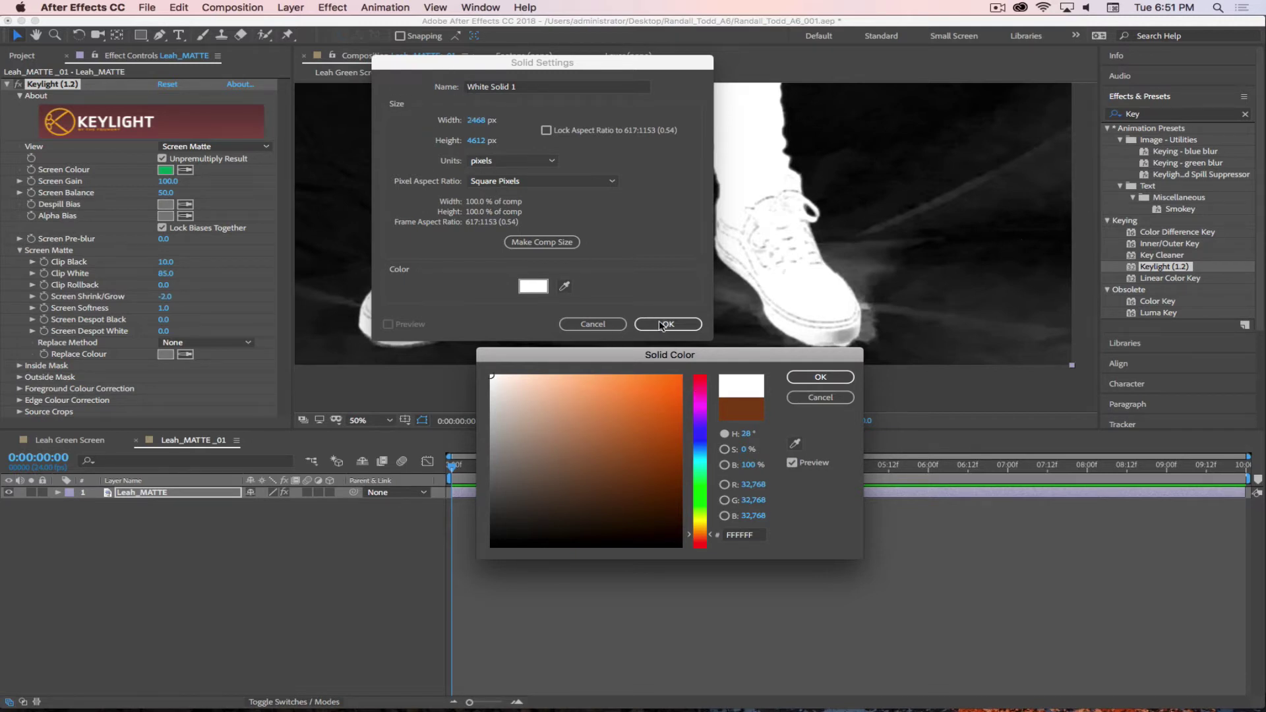
{"action": "left_click", "coordinate": [804, 379]}
{"action": "left_click", "coordinate": [668, 324]}
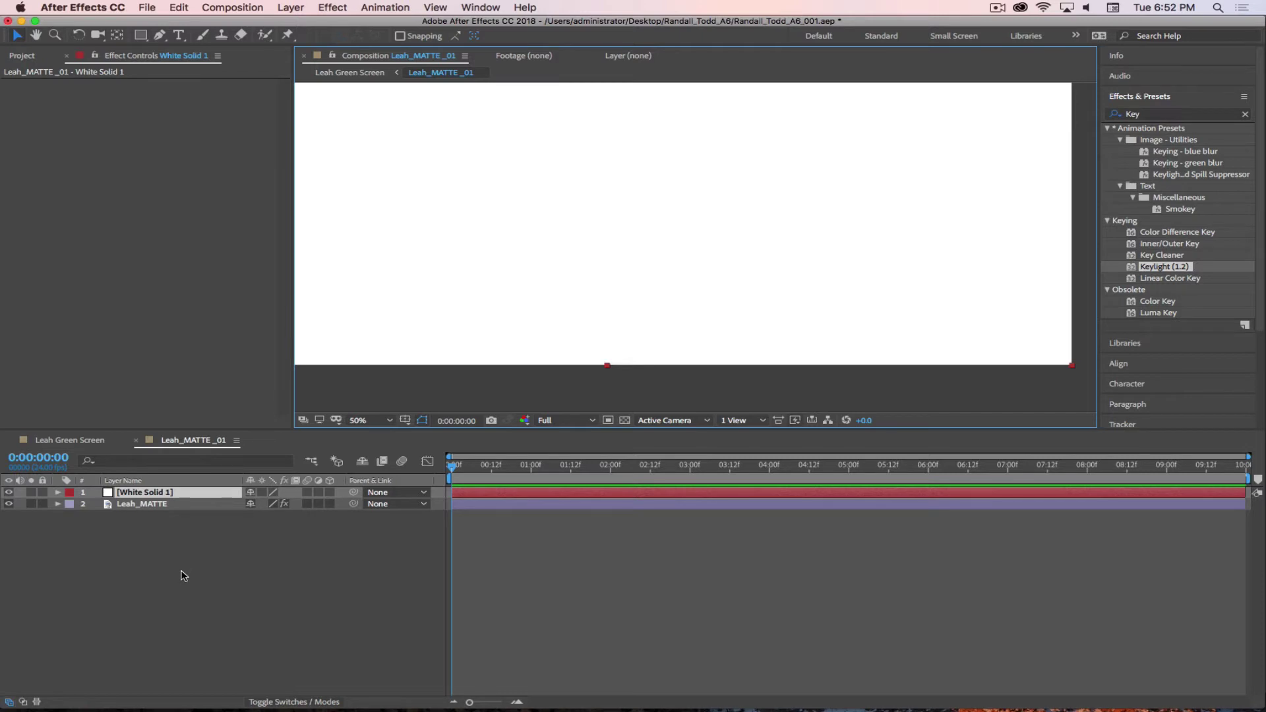
- Reveal White Solid 1's Opacity with T and enter 50%
{"action": "key", "text": "t"}
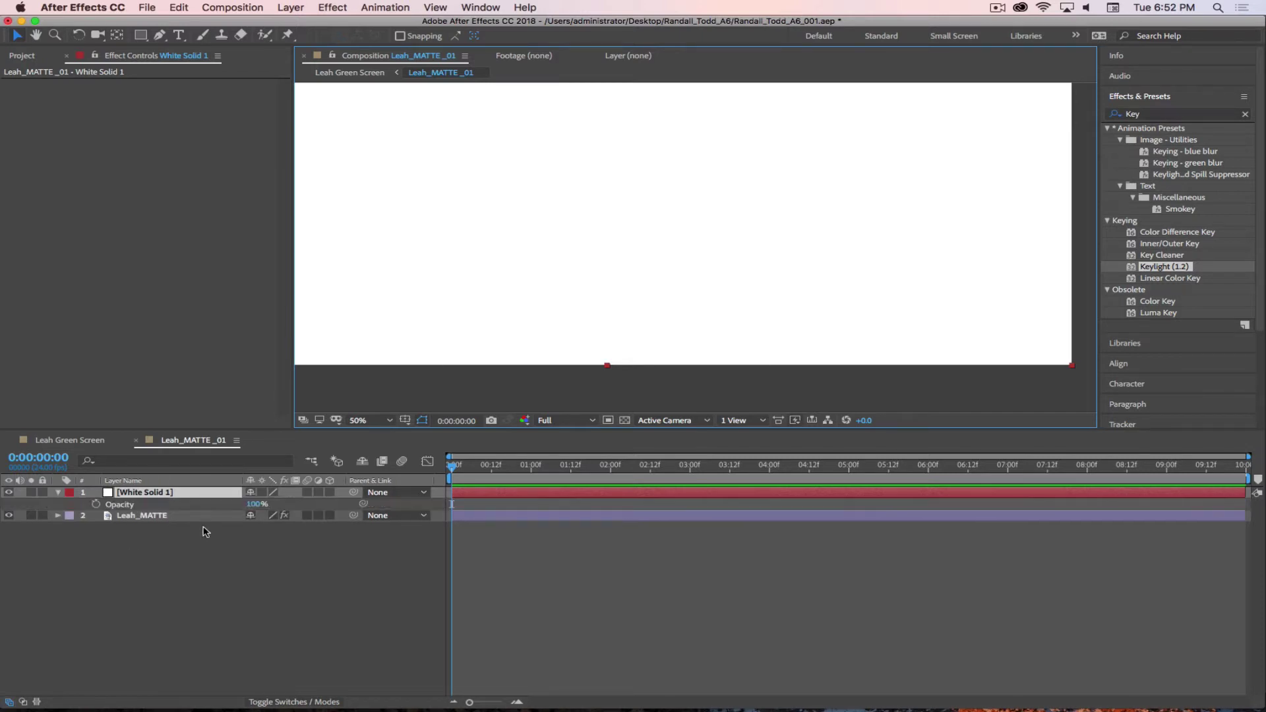
{"action": "left_click", "coordinate": [253, 505]}
{"action": "type", "text": "50"}
{"action": "key", "text": "Return"}
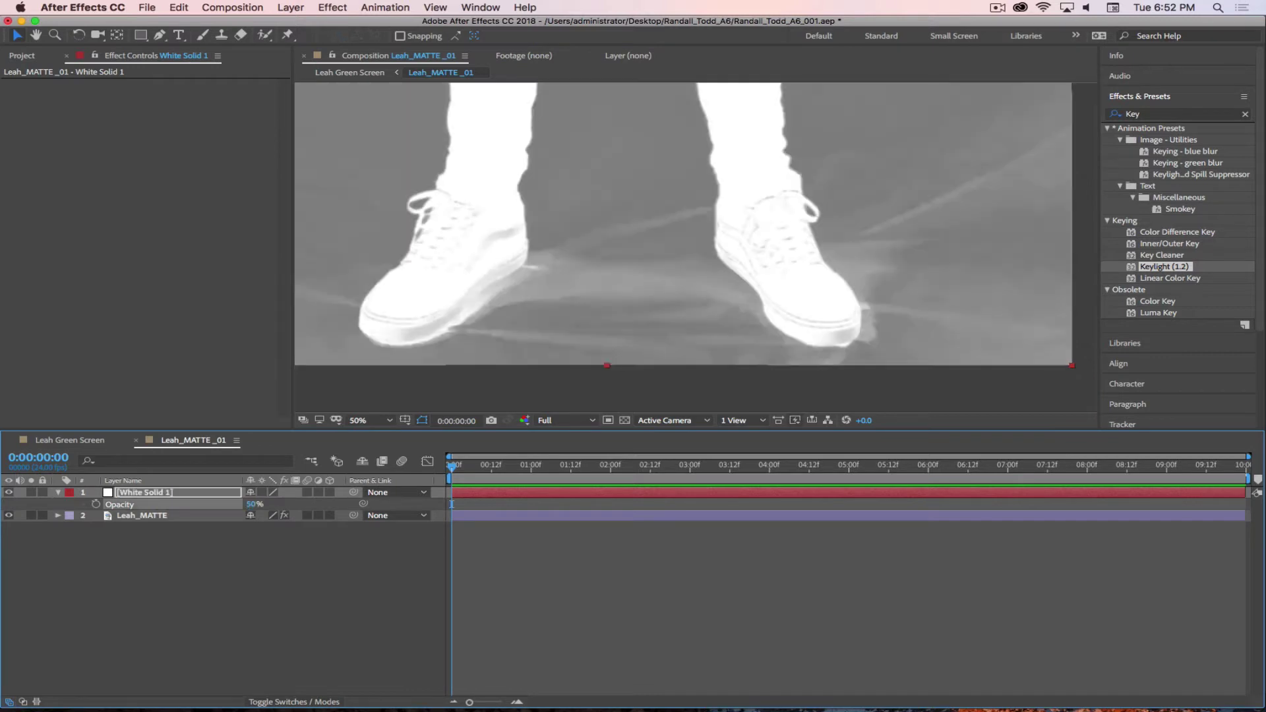
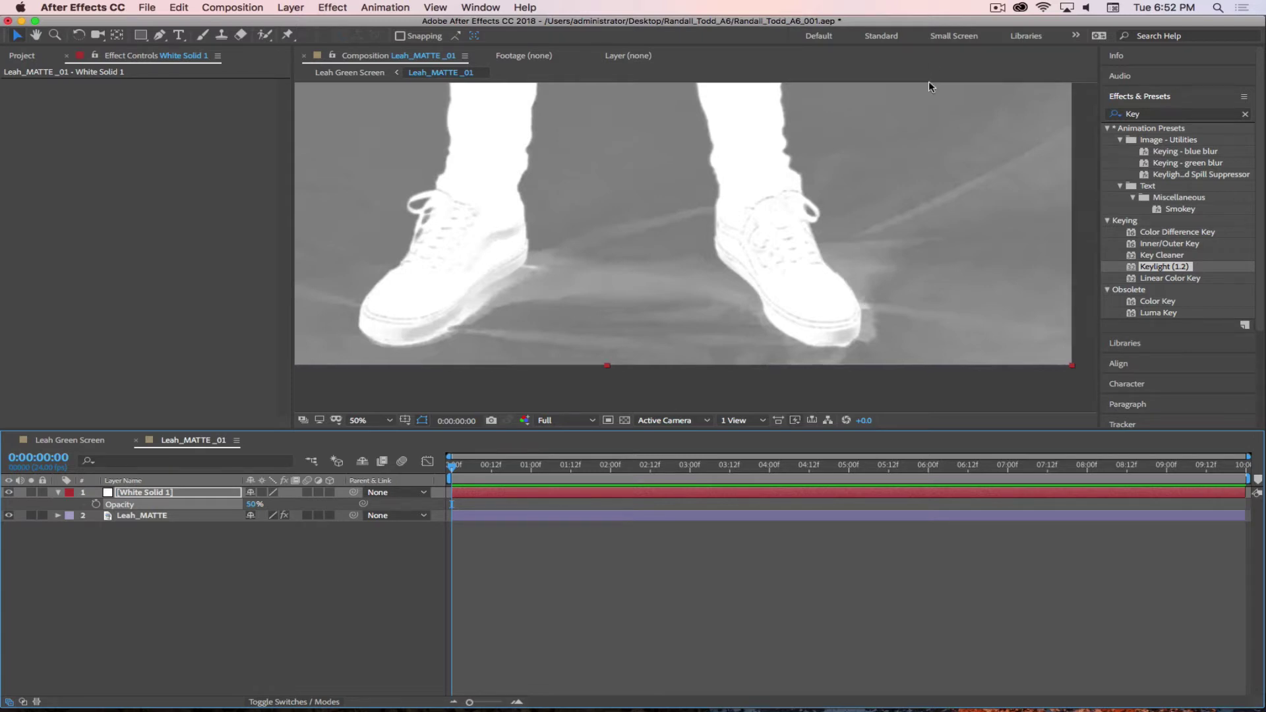
- Start a Pen mask on White Solid 1 along the left shoe's sole and around the toe
{"action": "left_click", "coordinate": [994, 11]}
{"action": "left_click", "coordinate": [1011, 49]}
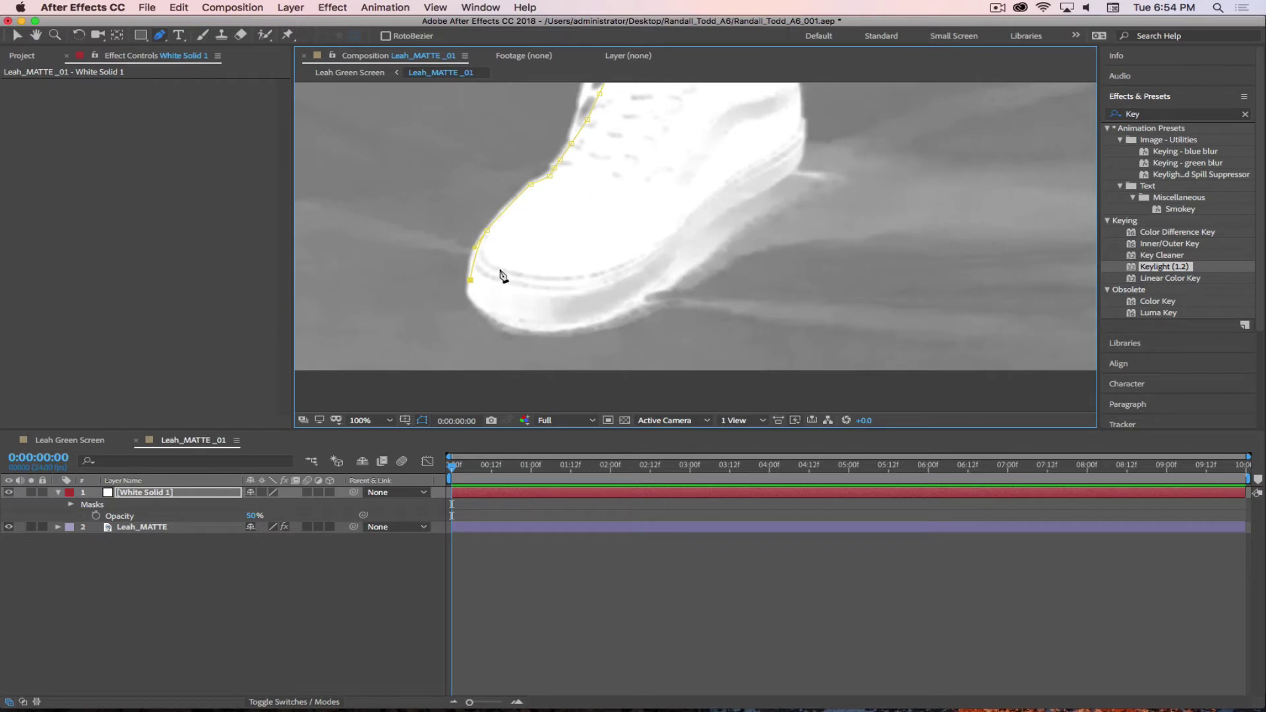
{"action": "scroll", "coordinate": [677, 184], "scroll_direction": "up", "scroll_amount": 3}
{"action": "scroll", "coordinate": [526, 178], "scroll_direction": "down", "scroll_amount": 5}
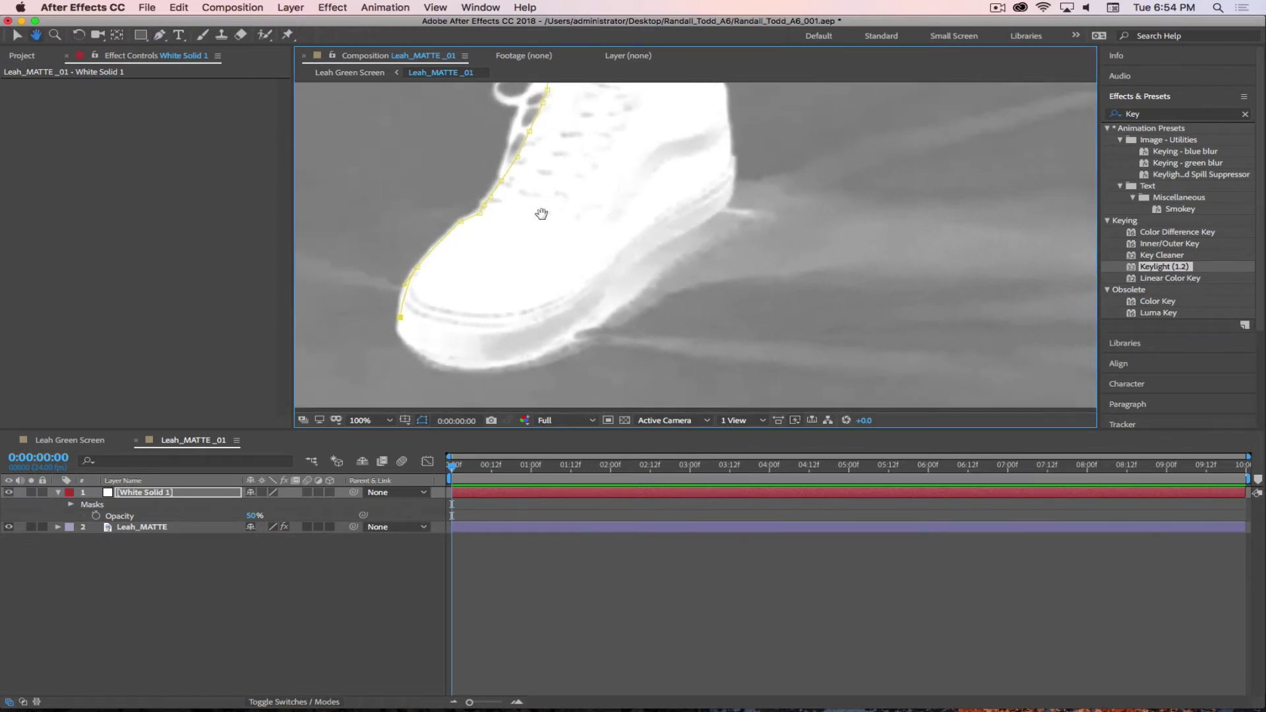
{"action": "left_click", "coordinate": [436, 264]}
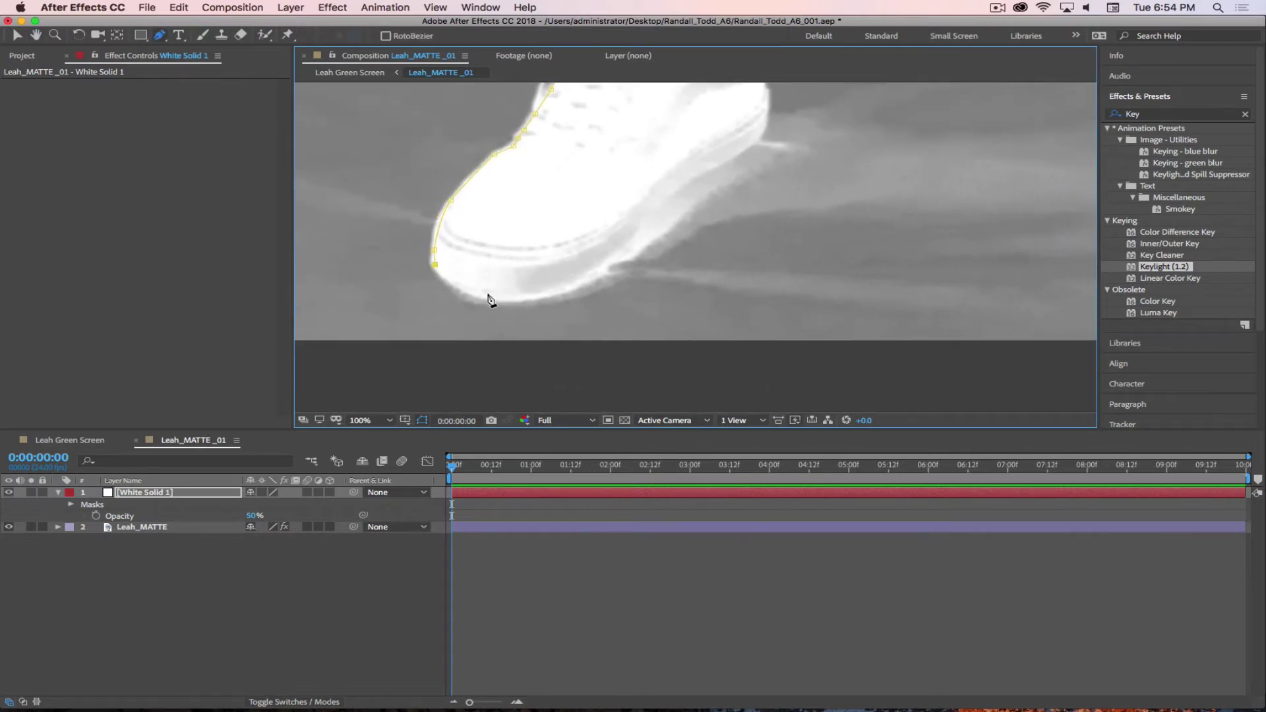
{"action": "left_click_drag", "start_coordinate": [488, 294], "coordinate": [553, 290]}
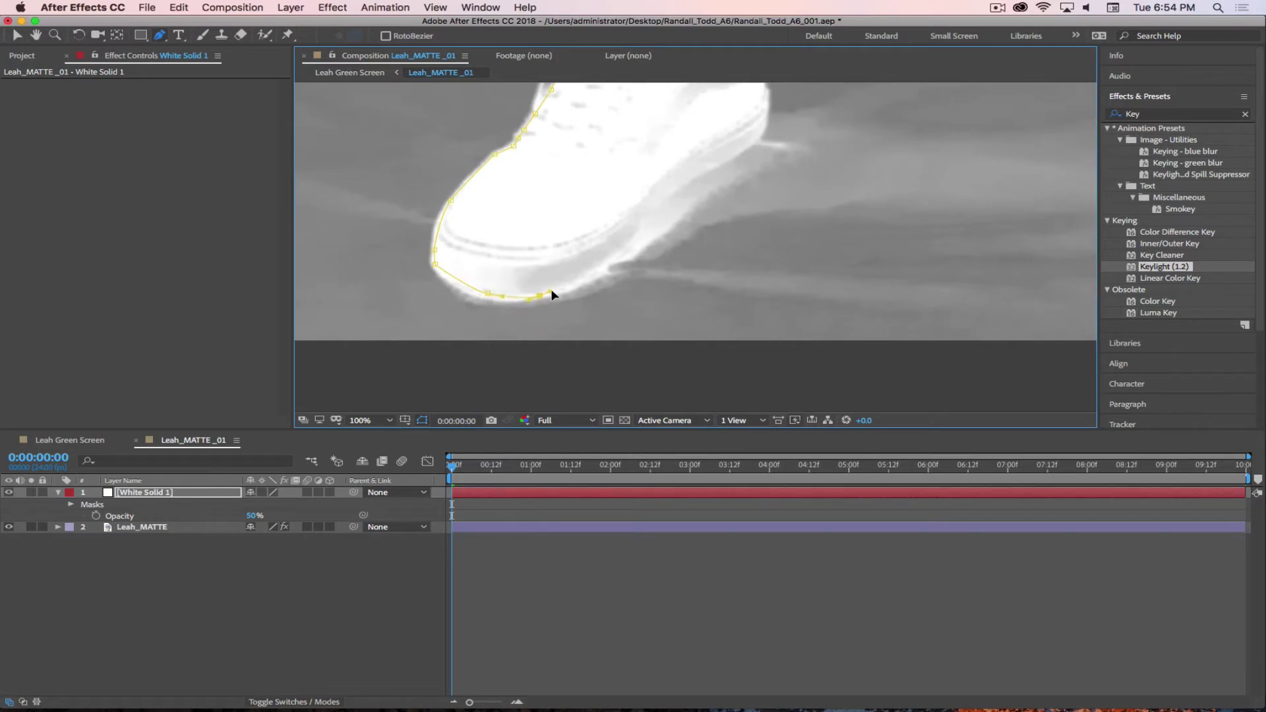
{"action": "left_click", "coordinate": [597, 270]}
{"action": "left_click_drag", "start_coordinate": [635, 237], "coordinate": [685, 181]}
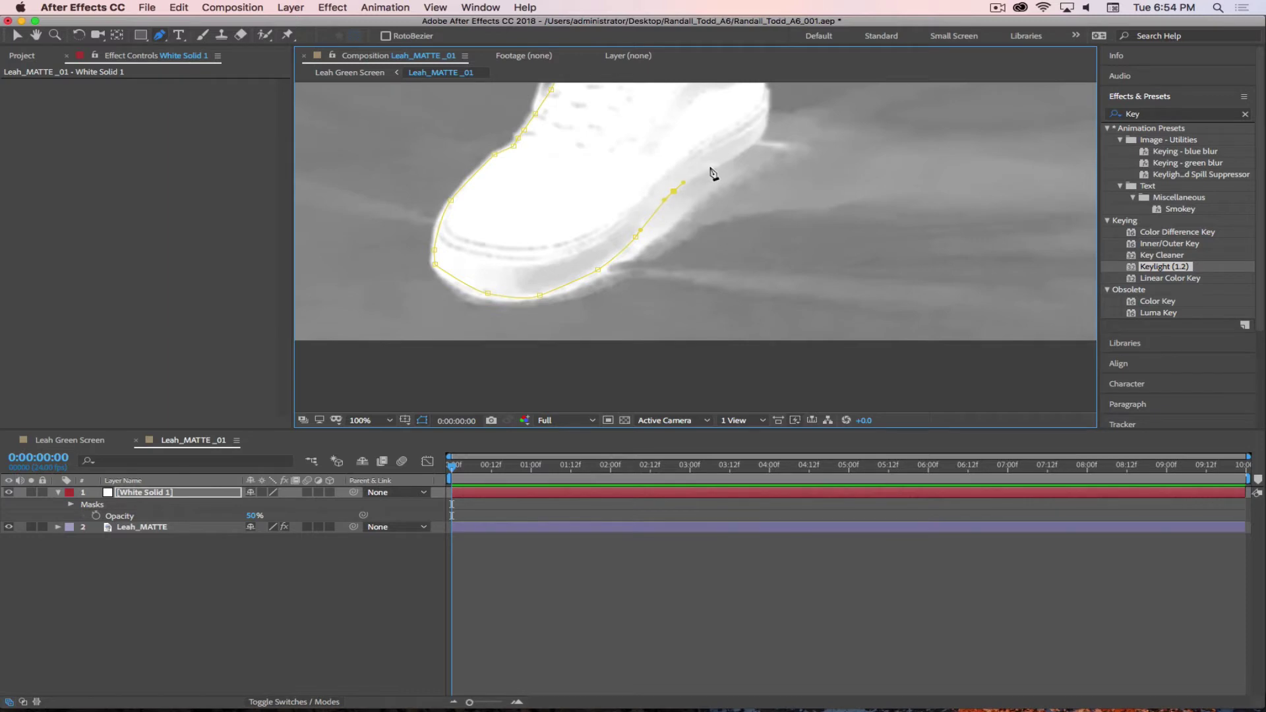
{"action": "left_click", "coordinate": [724, 161]}
{"action": "left_click_drag", "start_coordinate": [756, 139], "coordinate": [762, 131]}
- Continue the mask up the ankle edge and across the shoe top, closing it at the first point
{"action": "left_click_drag", "start_coordinate": [747, 224], "coordinate": [635, 368]}
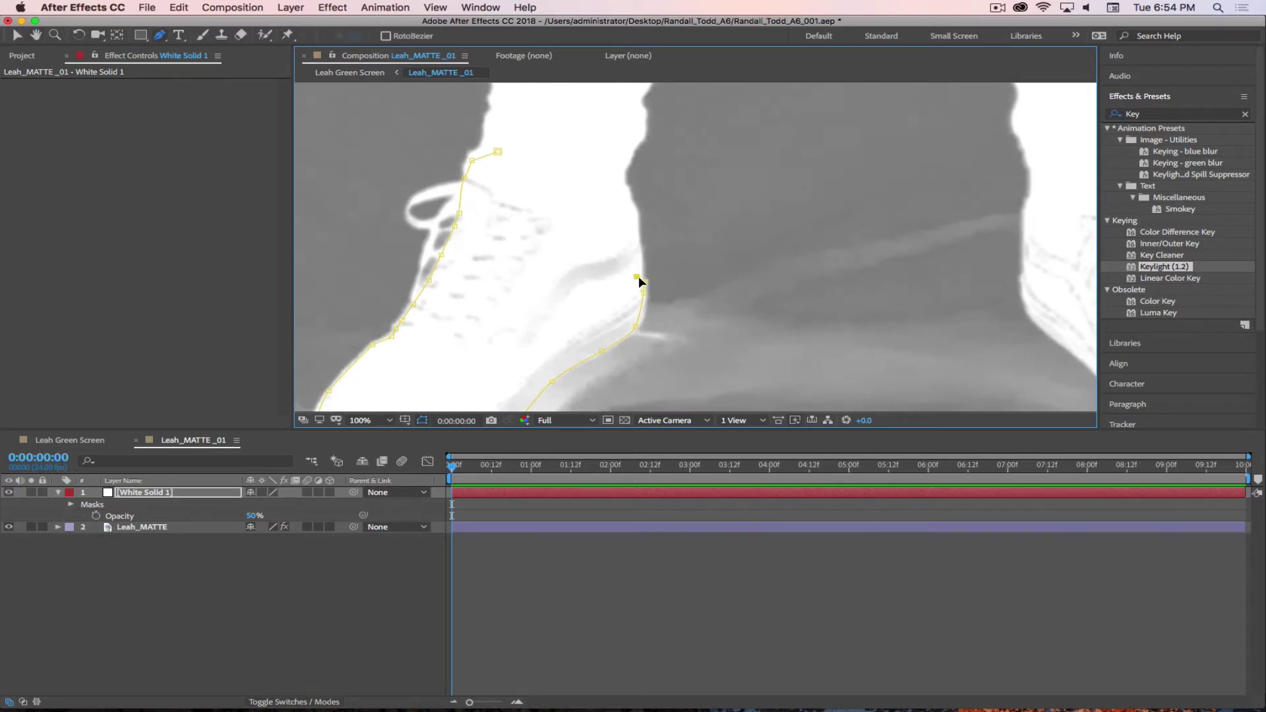
{"action": "left_click", "coordinate": [638, 251]}
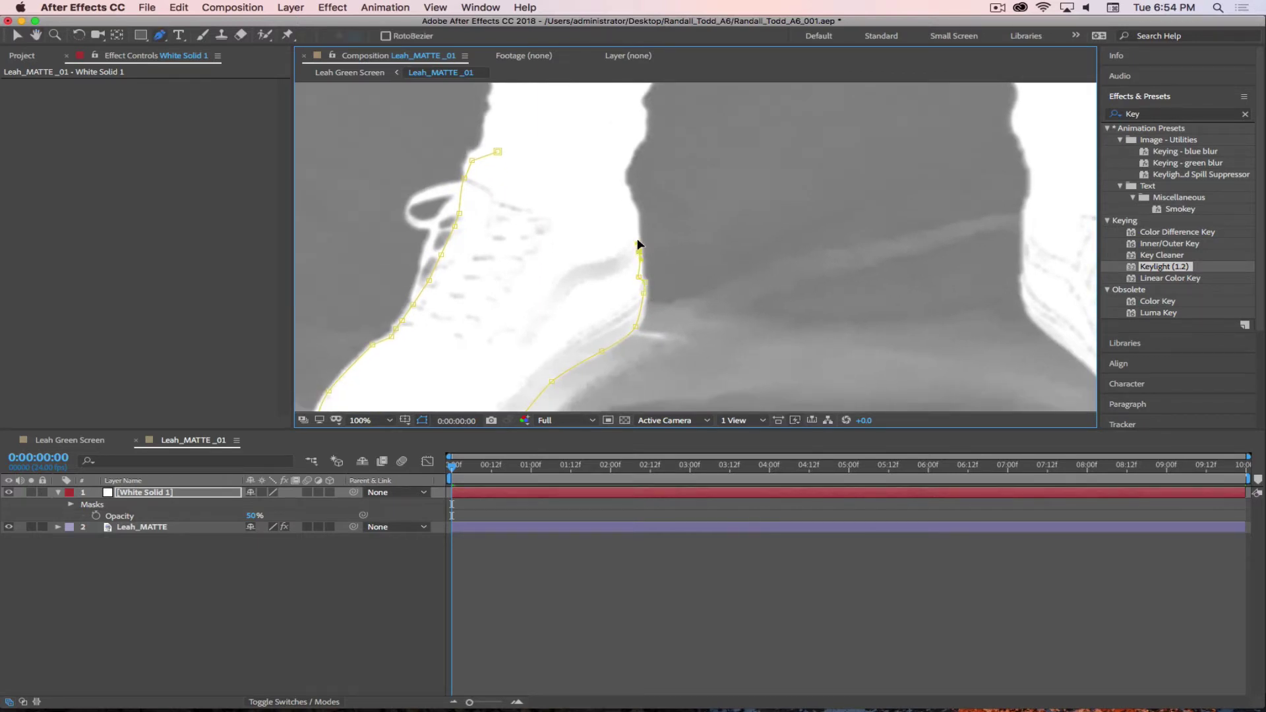
{"action": "left_click", "coordinate": [635, 221]}
{"action": "left_click", "coordinate": [632, 206]}
{"action": "left_click", "coordinate": [622, 178]}
{"action": "left_click", "coordinate": [630, 152]}
{"action": "left_click", "coordinate": [617, 132]}
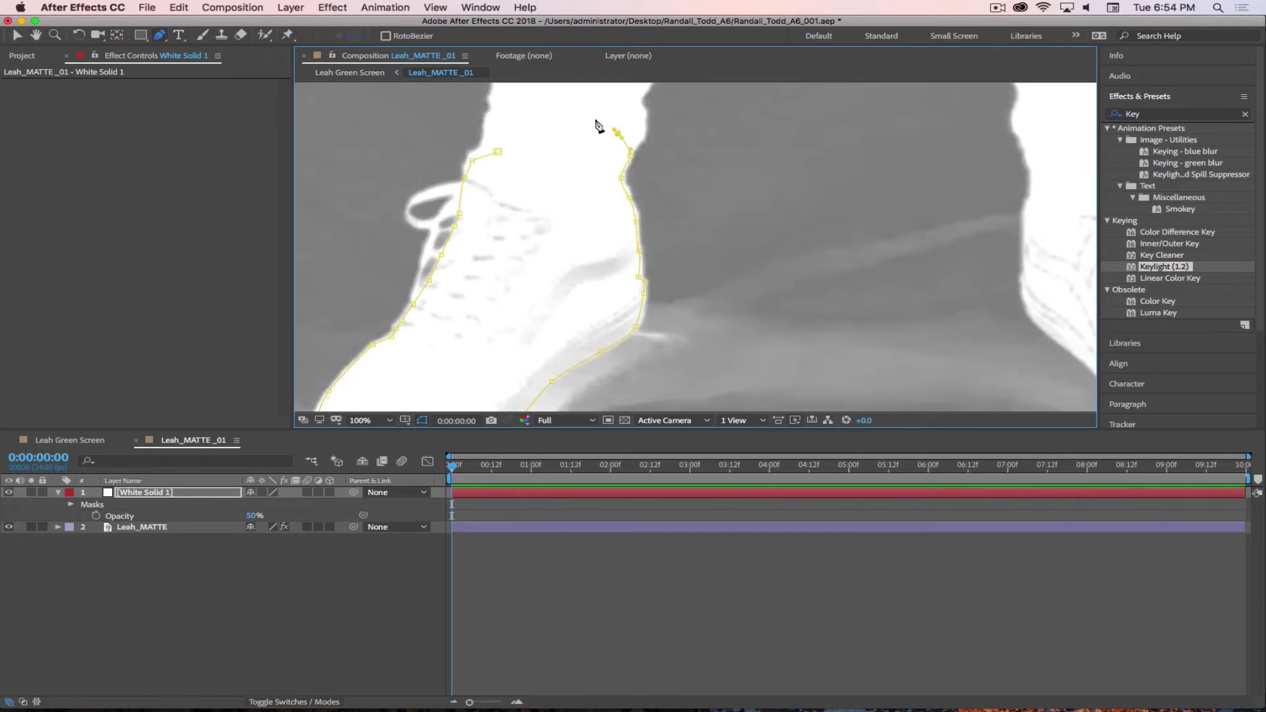
{"action": "left_click", "coordinate": [597, 120]}
{"action": "left_click", "coordinate": [560, 110]}
{"action": "left_click", "coordinate": [524, 109]}
{"action": "left_click", "coordinate": [497, 152]}
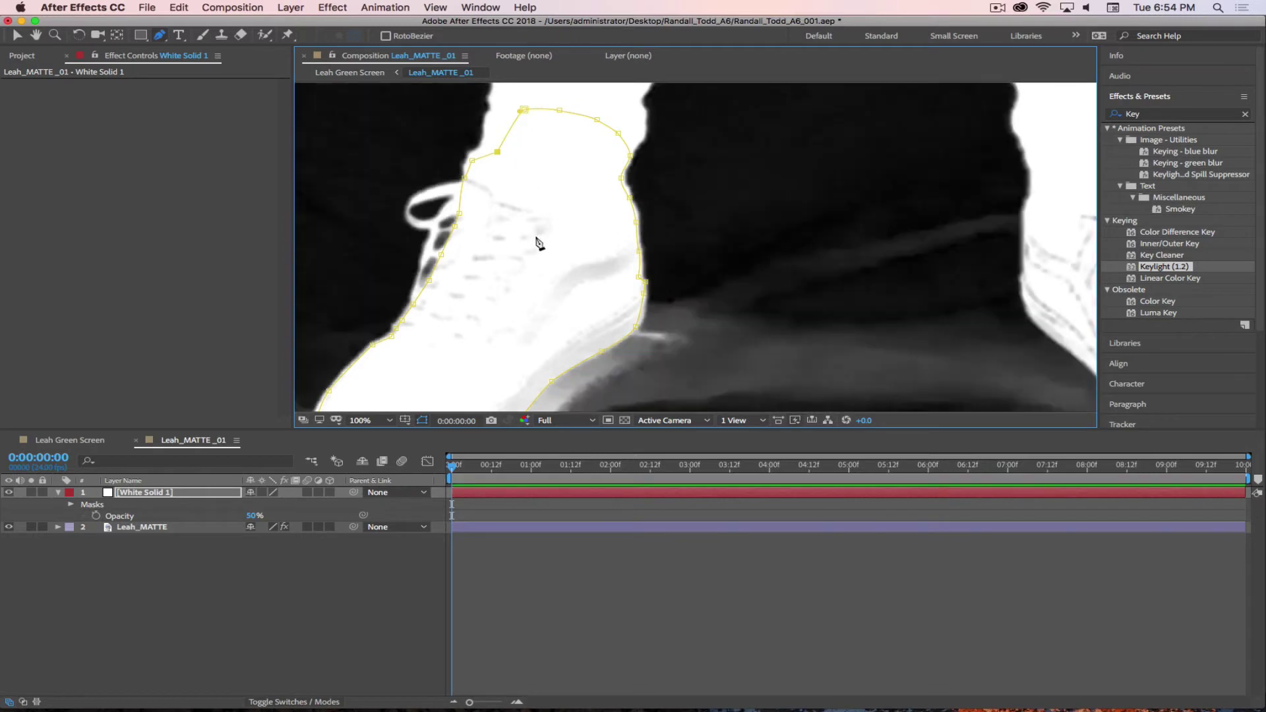
- Raise White Solid 1's opacity to 100% and preview the shoe mask around the toe
{"action": "left_click_drag", "start_coordinate": [253, 516], "coordinate": [284, 516]}
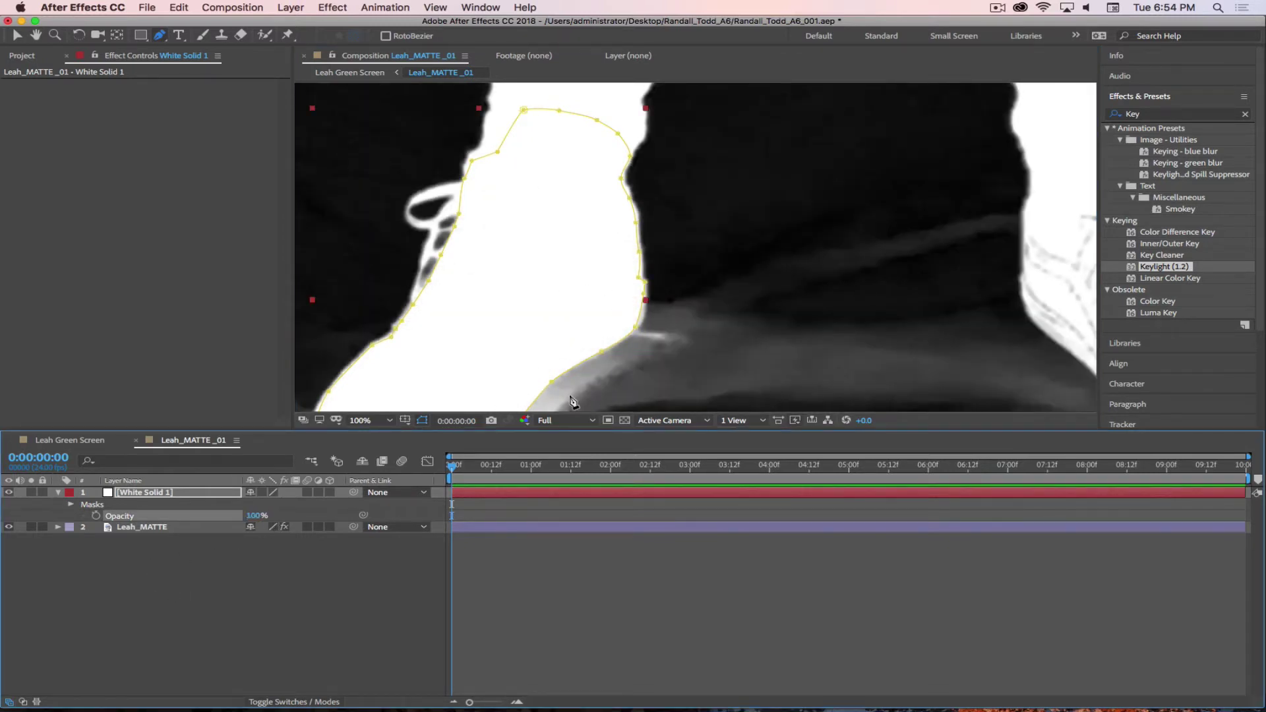
{"action": "left_click", "coordinate": [269, 627]}
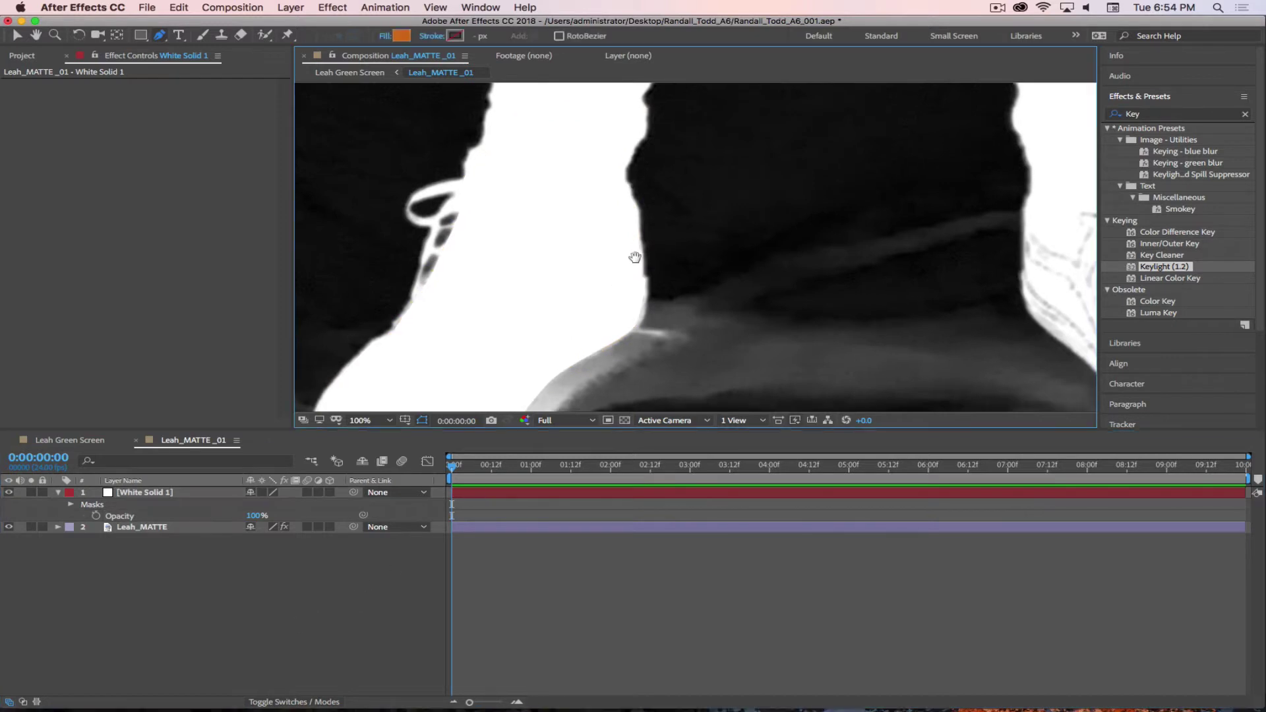
{"action": "scroll", "coordinate": [637, 255], "scroll_direction": "down", "scroll_amount": 5}
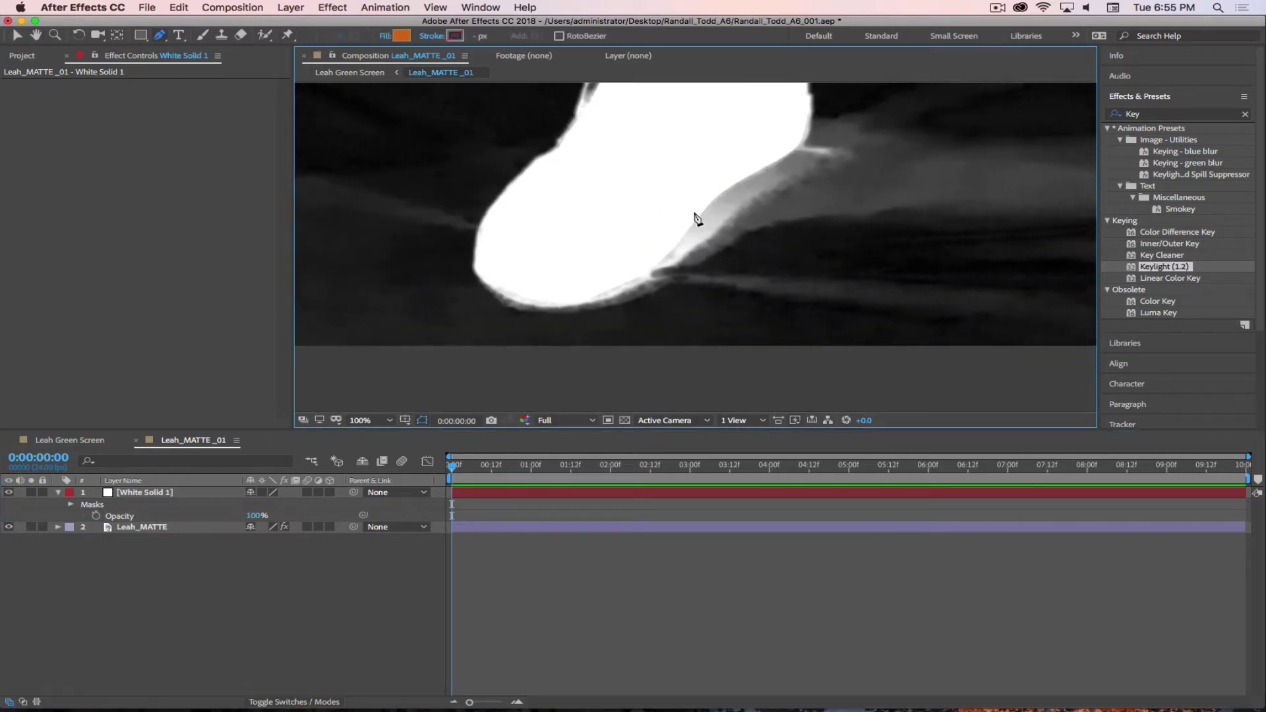
{"action": "key", "text": "h"}
{"action": "mouse_move", "coordinate": [837, 209]}
{"action": "left_mouse_down"}
{"action": "mouse_move", "coordinate": [616, 299]}
{"action": "mouse_move", "coordinate": [704, 294]}
{"action": "left_mouse_up"}
{"action": "key", "text": "g"}
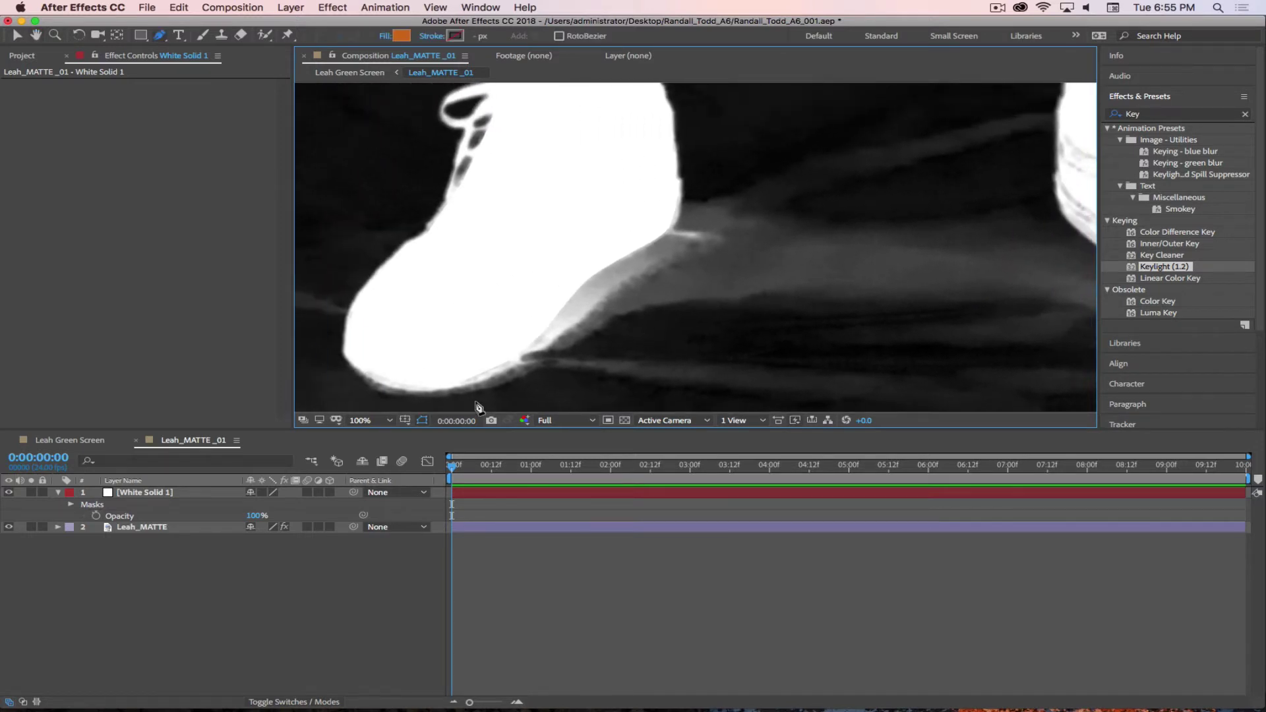
- Set White Solid 1's opacity back to 50% and reveal its mask properties
{"action": "left_click", "coordinate": [187, 498]}
{"action": "left_click", "coordinate": [257, 515]}
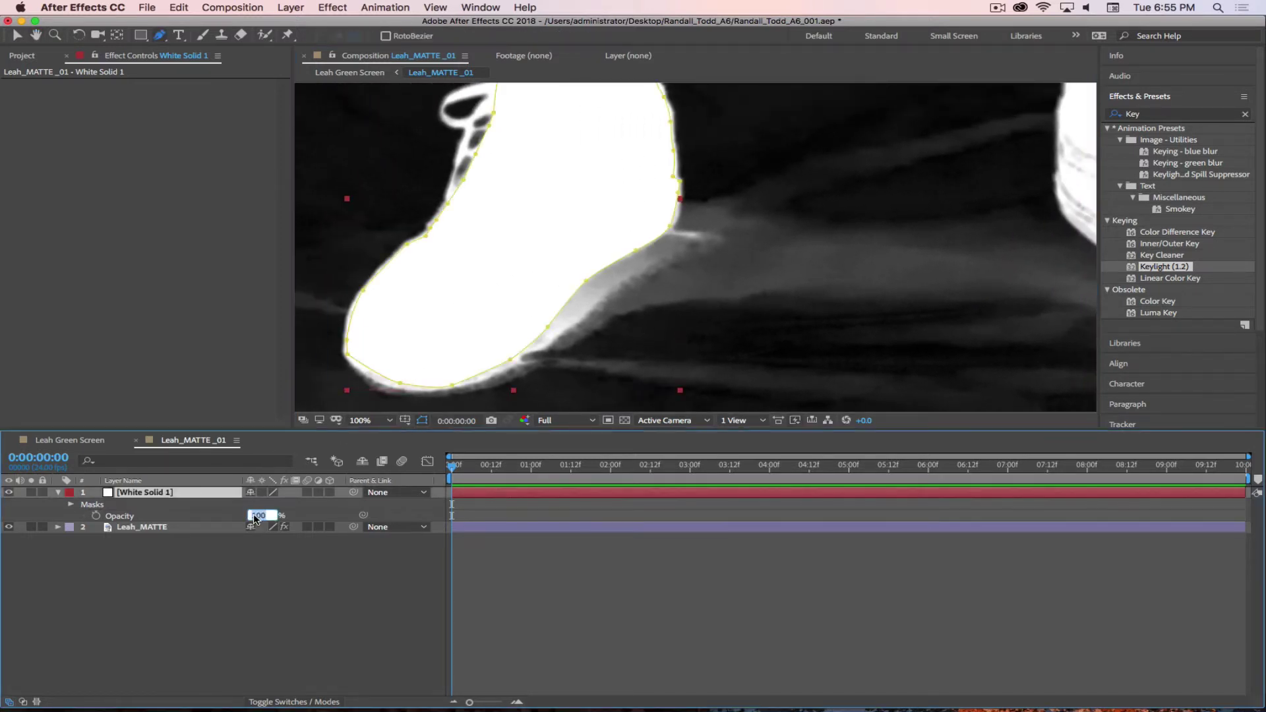
{"action": "type", "text": "50"}
{"action": "key", "text": "Return"}
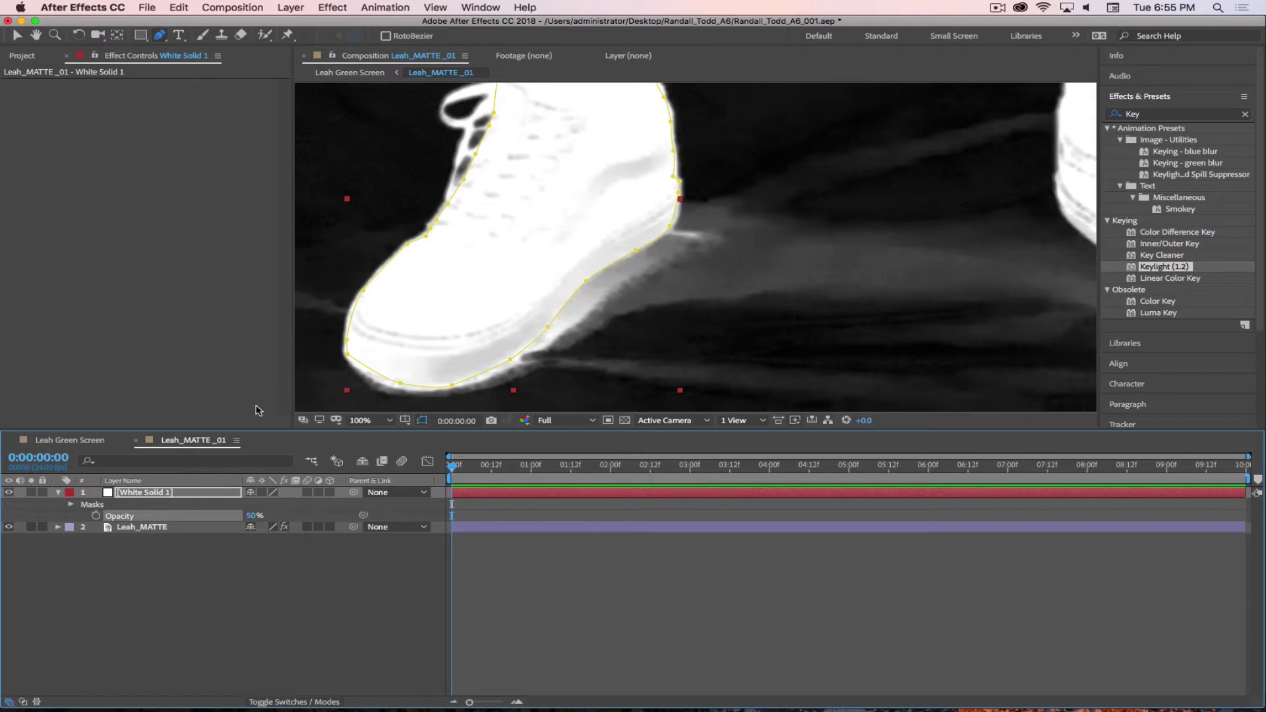
{"action": "left_click", "coordinate": [70, 504]}
{"action": "left_click", "coordinate": [70, 505]}
{"action": "left_click", "coordinate": [70, 504]}
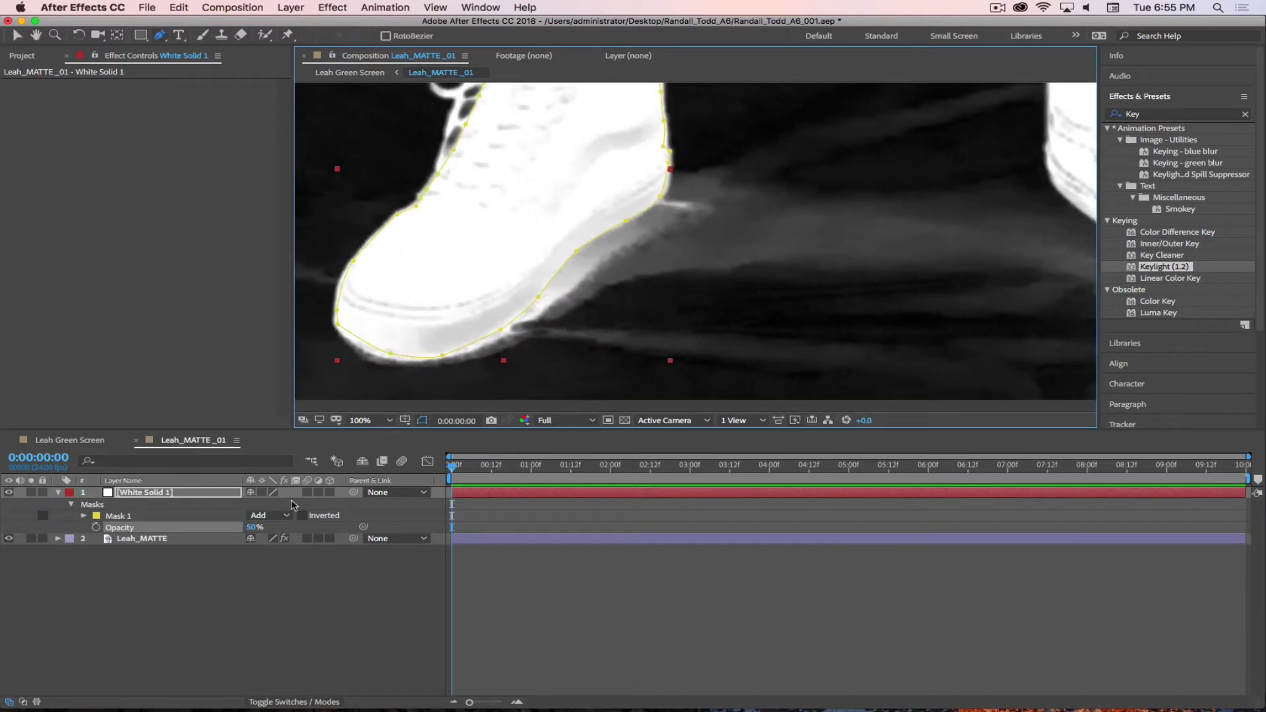
- Set Mask 1's mode to None, bring the other shoe into view, and select White Solid 1
{"action": "left_click", "coordinate": [278, 518]}
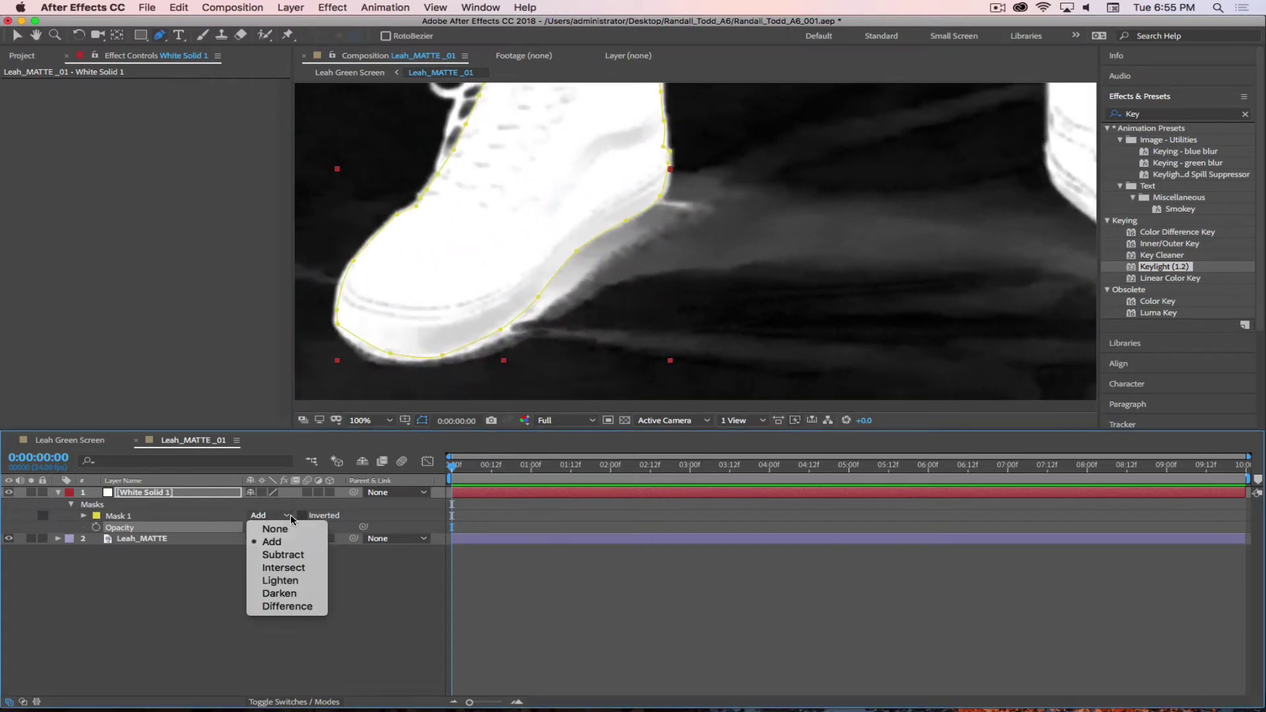
{"action": "left_click", "coordinate": [275, 529]}
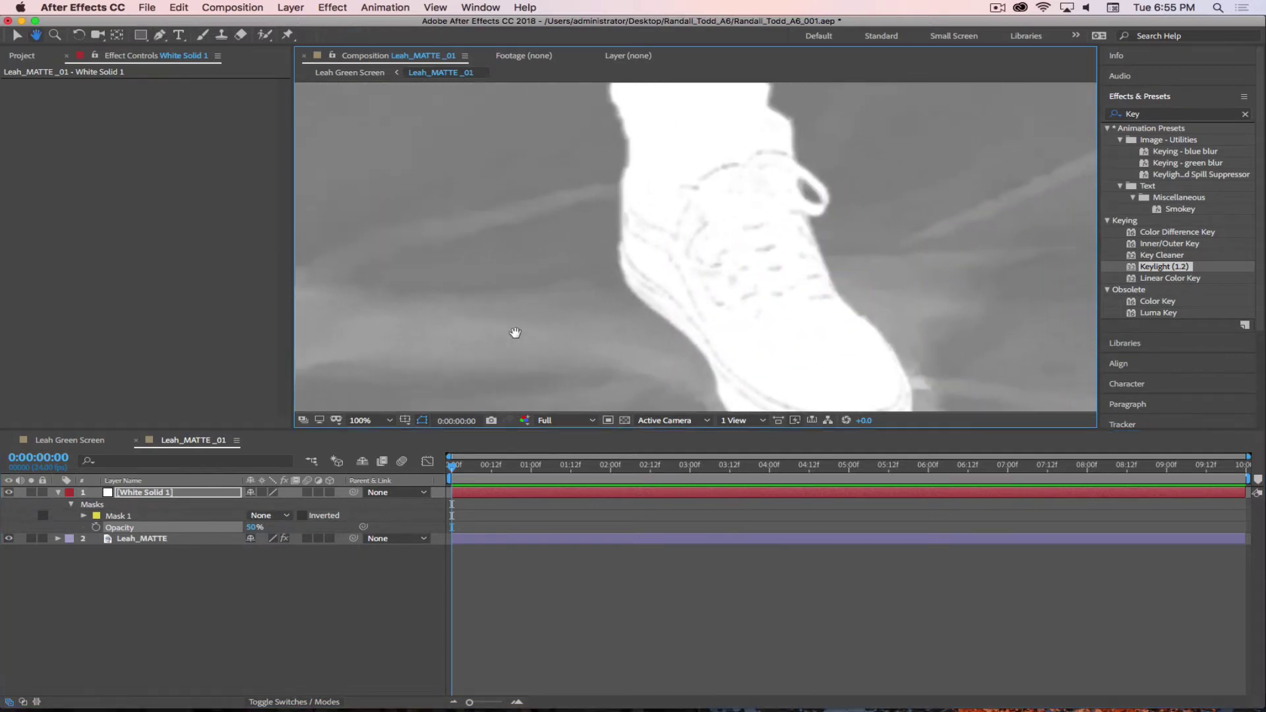
{"action": "key", "text": "g"}
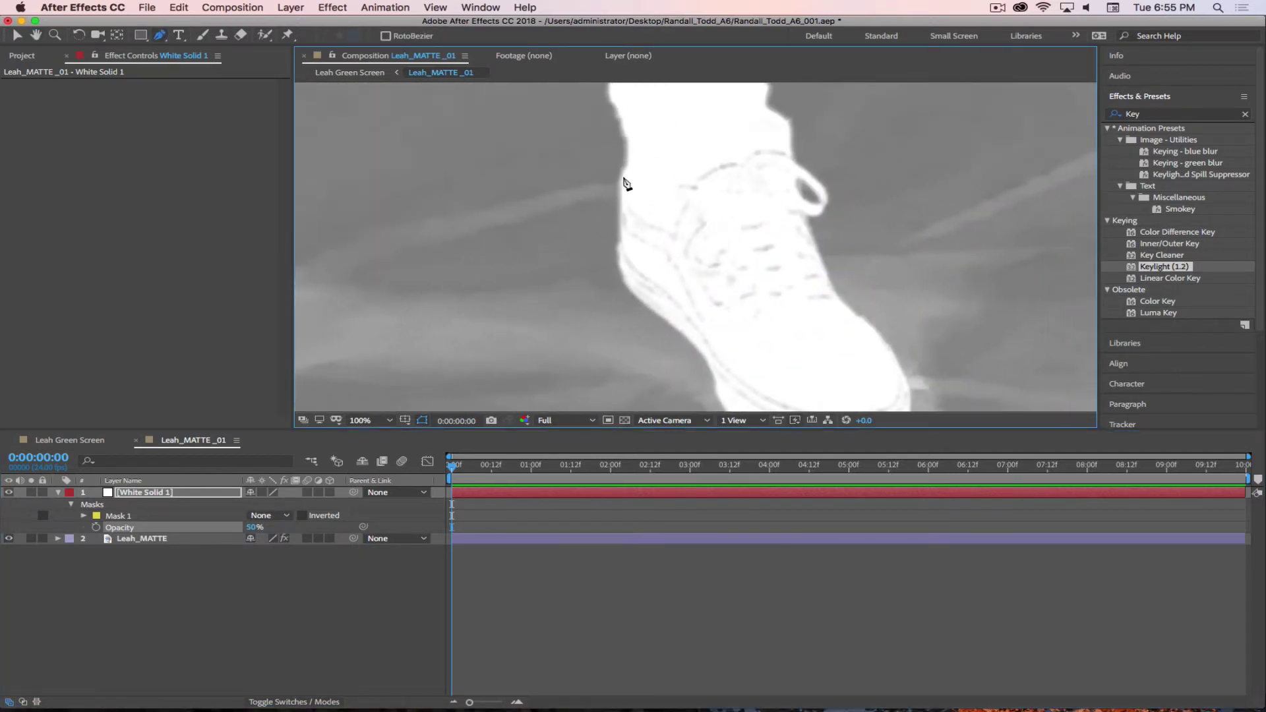
{"action": "scroll", "coordinate": [673, 251], "scroll_direction": "down", "scroll_amount": 5}
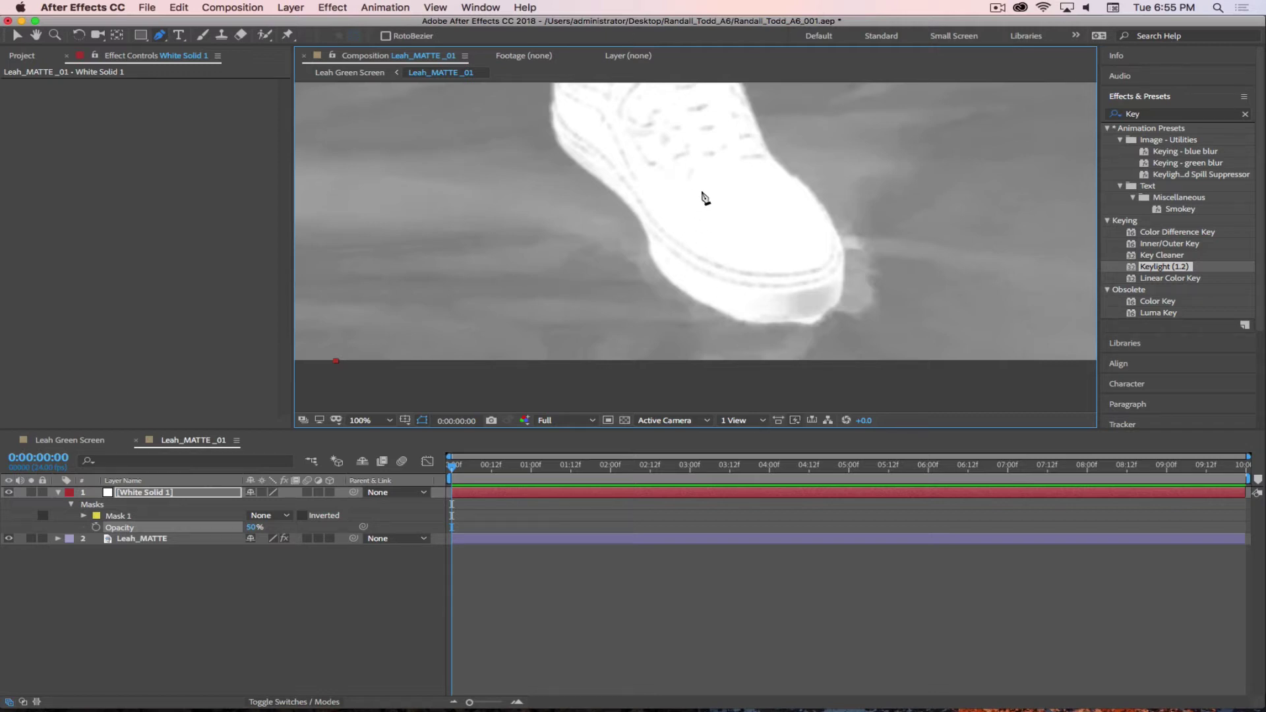
{"action": "key", "text": "space"}
{"action": "left_click_drag", "start_coordinate": [681, 187], "coordinate": [710, 344]}
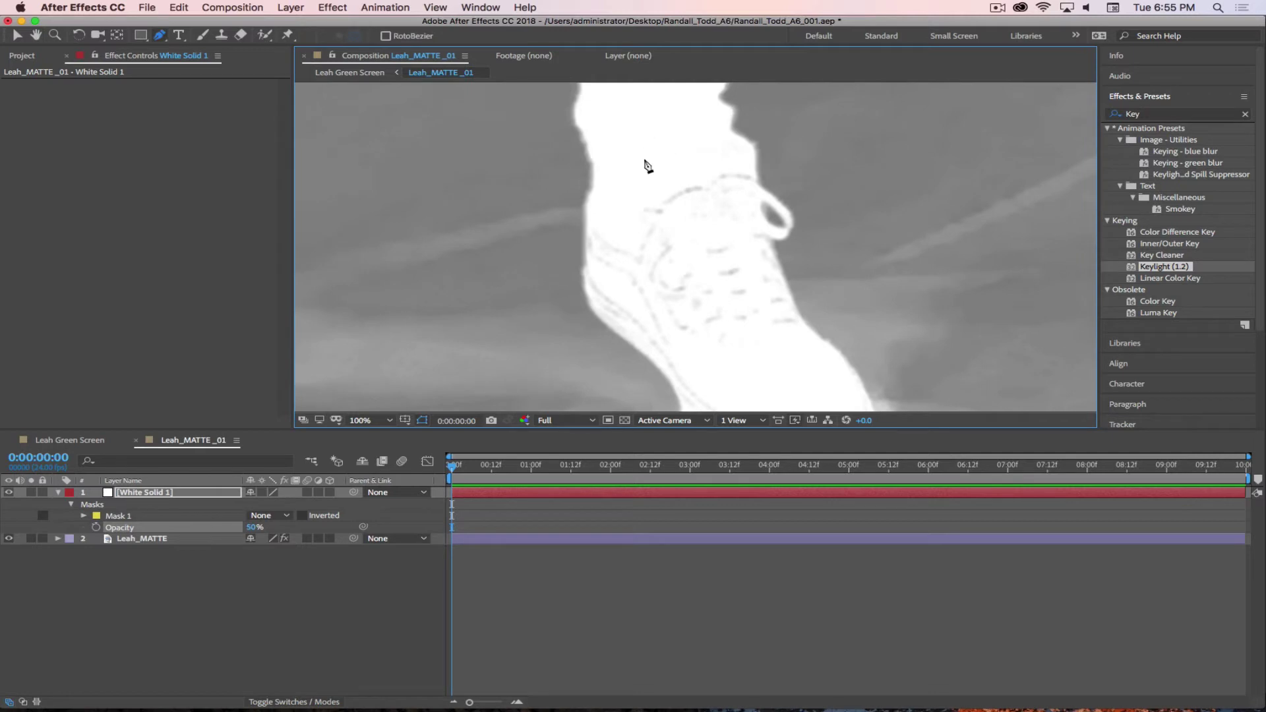
{"action": "left_click", "coordinate": [178, 492]}
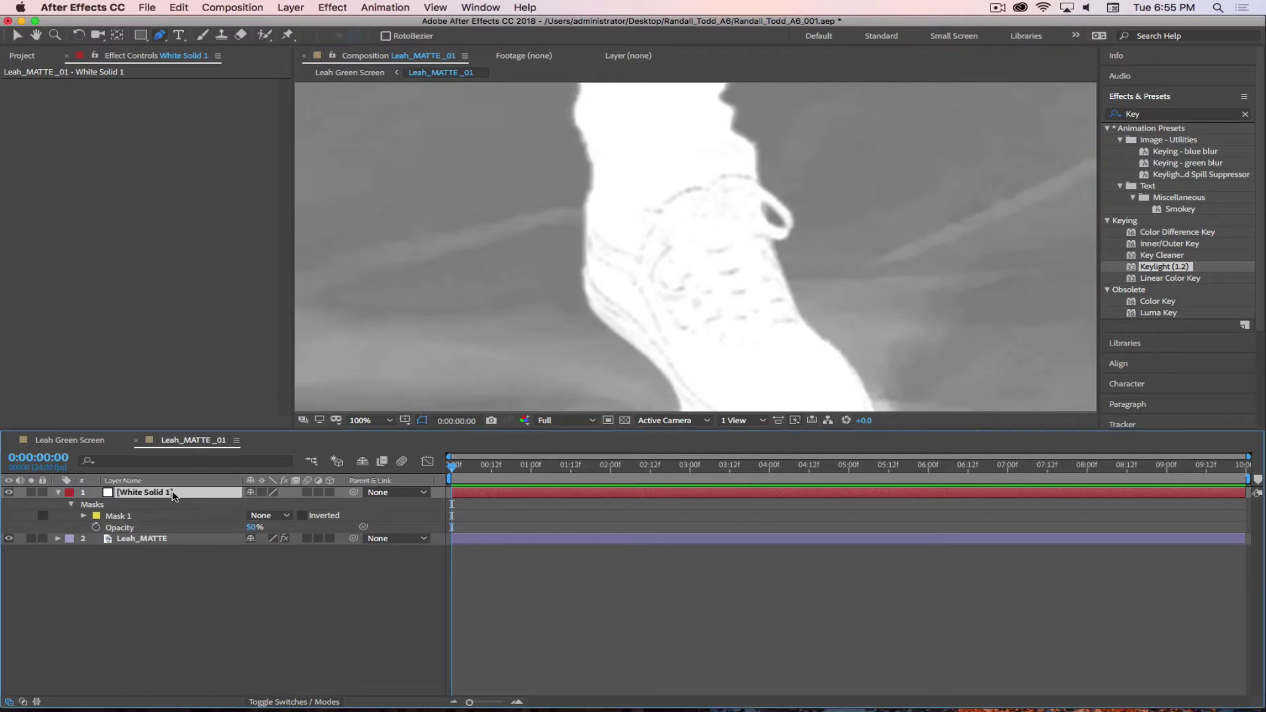
- Start Mask 2 at the other shoe's ankle and trace down its side and under the toe
{"action": "left_click", "coordinate": [591, 136]}
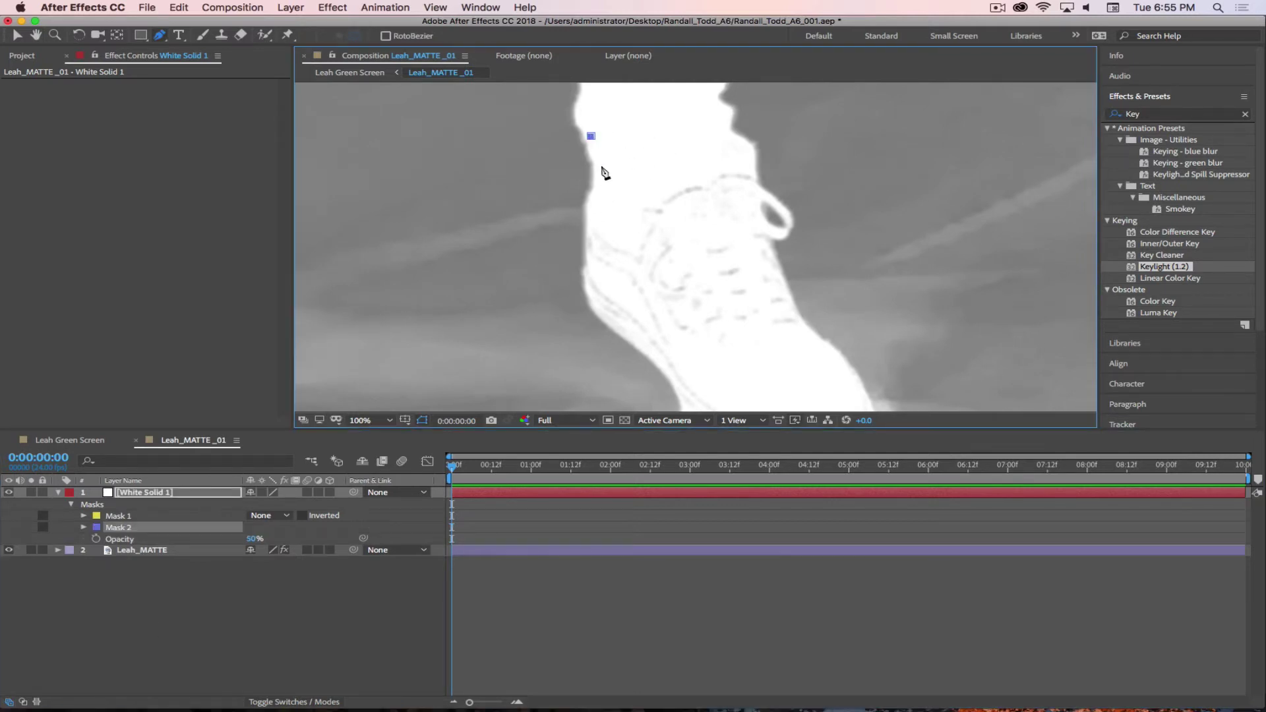
{"action": "left_click", "coordinate": [601, 170]}
{"action": "left_click", "coordinate": [589, 205]}
{"action": "left_click", "coordinate": [587, 250]}
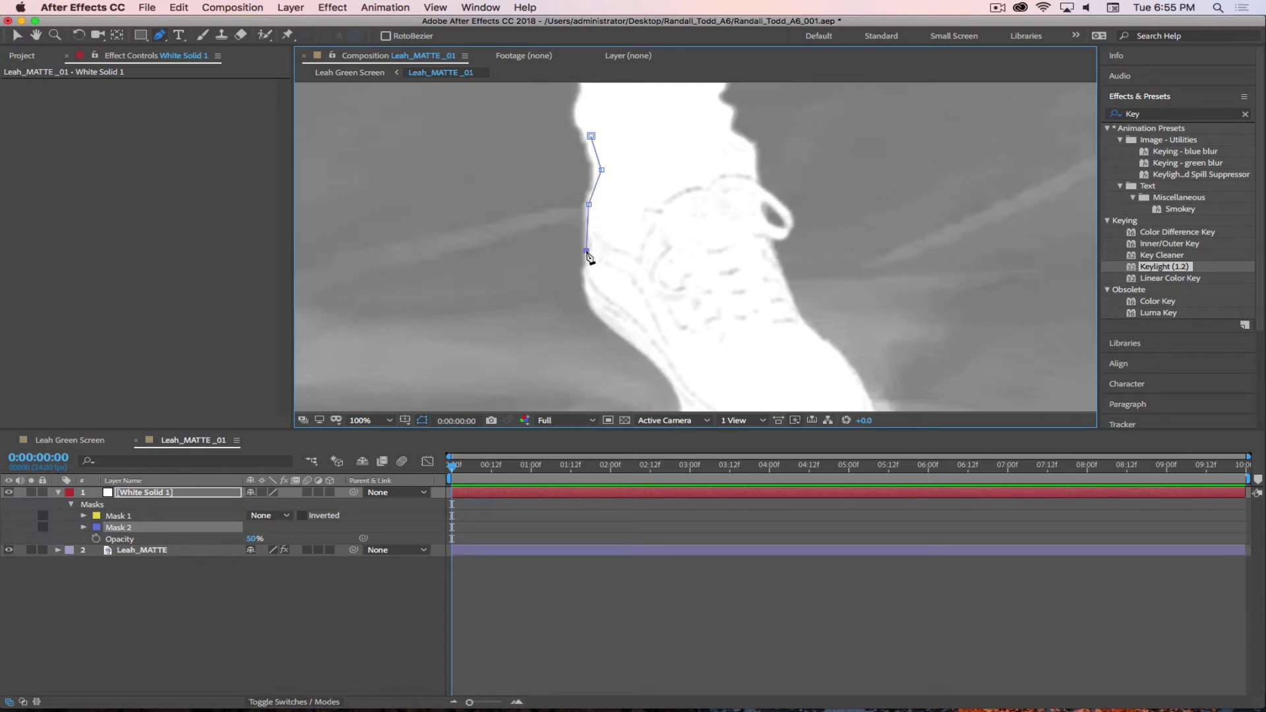
{"action": "left_click", "coordinate": [594, 293]}
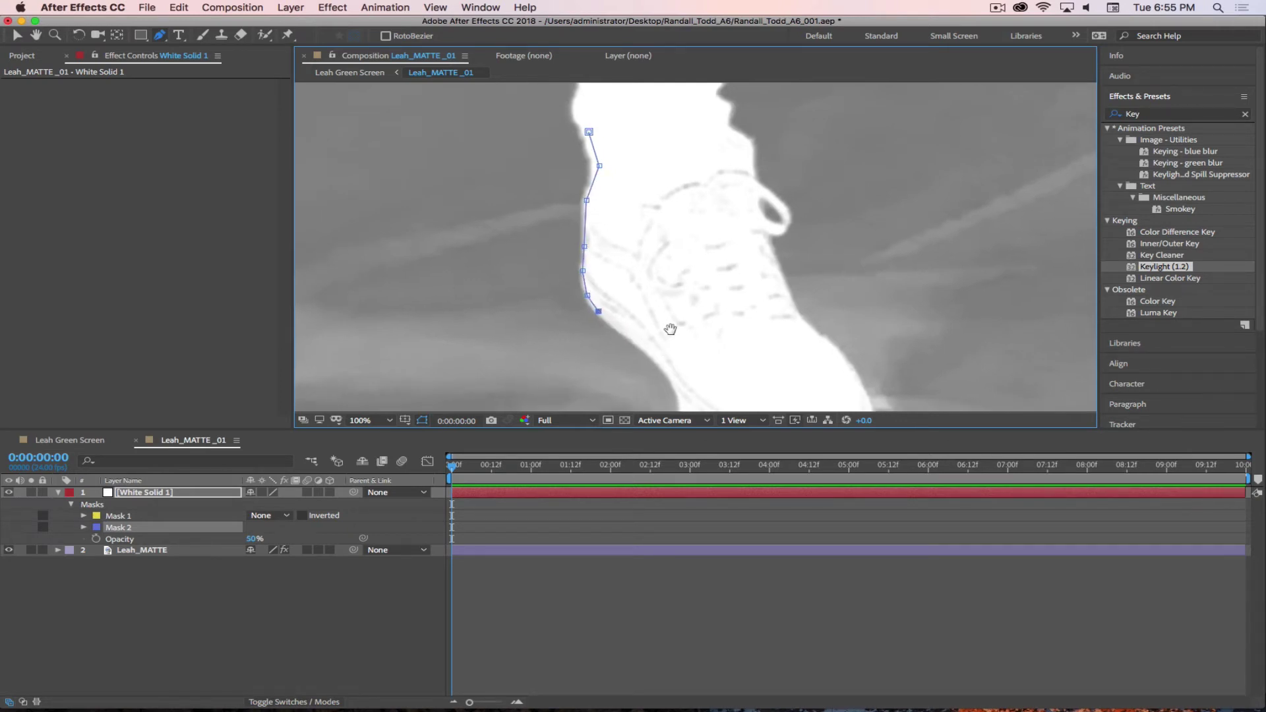
{"action": "left_click_drag", "start_coordinate": [670, 331], "coordinate": [605, 229]}
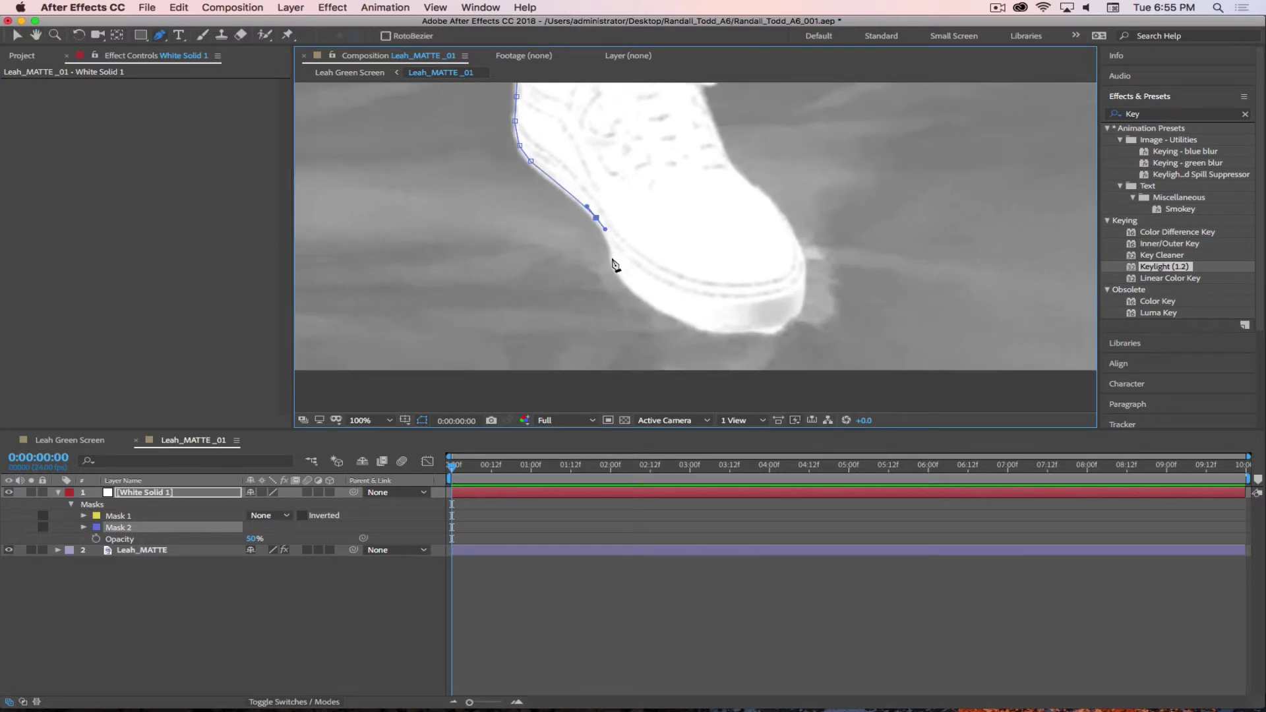
{"action": "left_click_drag", "start_coordinate": [612, 260], "coordinate": [613, 281]}
{"action": "left_click_drag", "start_coordinate": [749, 329], "coordinate": [833, 330]}
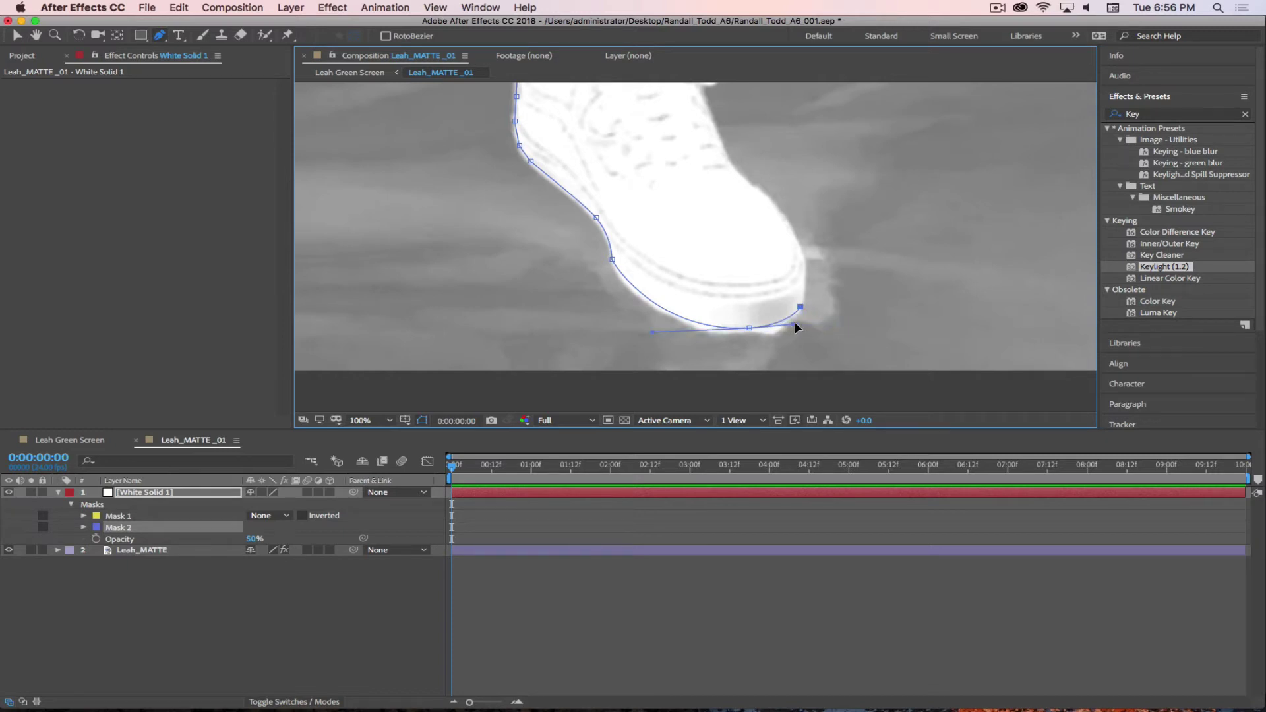
{"action": "left_click_drag", "start_coordinate": [792, 323], "coordinate": [796, 323]}
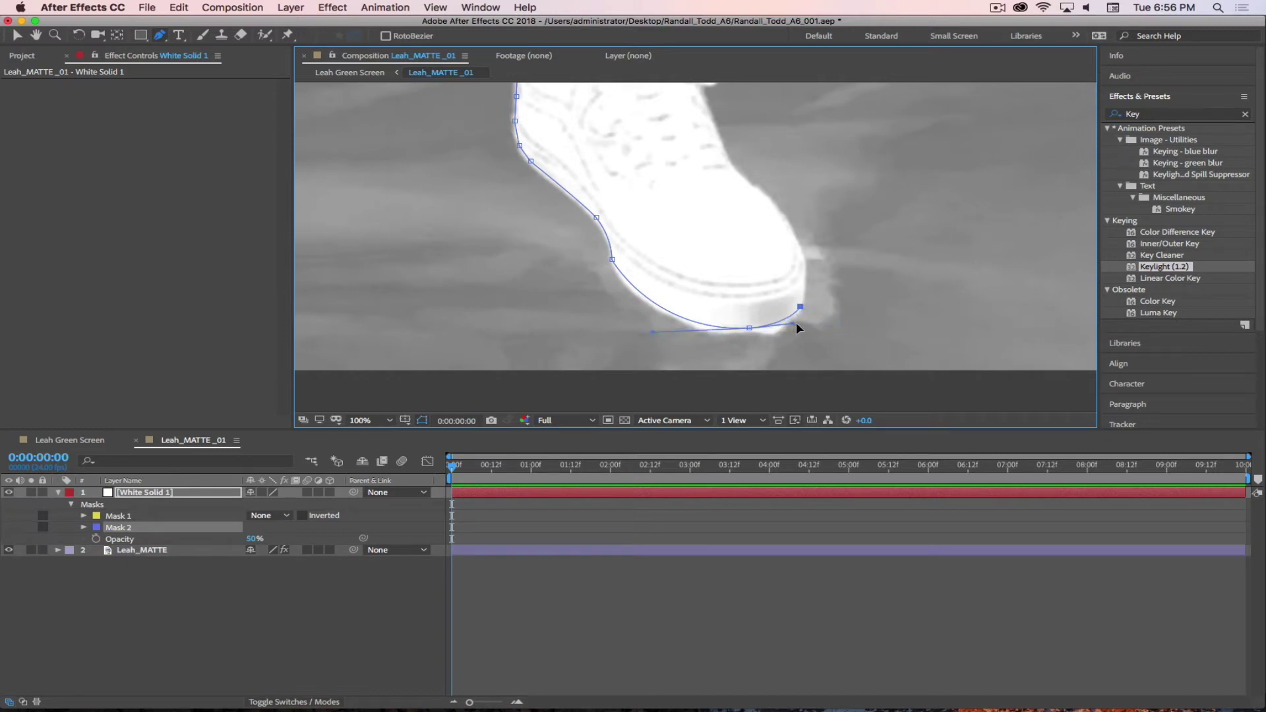
- Continue Mask 2 over the toe tip and up the shoe's front edge to the ankle
{"action": "left_click", "coordinate": [804, 264]}
{"action": "left_click", "coordinate": [795, 234]}
{"action": "left_click", "coordinate": [776, 207]}
{"action": "left_click", "coordinate": [755, 189]}
{"action": "left_click_drag", "start_coordinate": [742, 182], "coordinate": [731, 265]}
{"action": "left_click", "coordinate": [727, 252]}
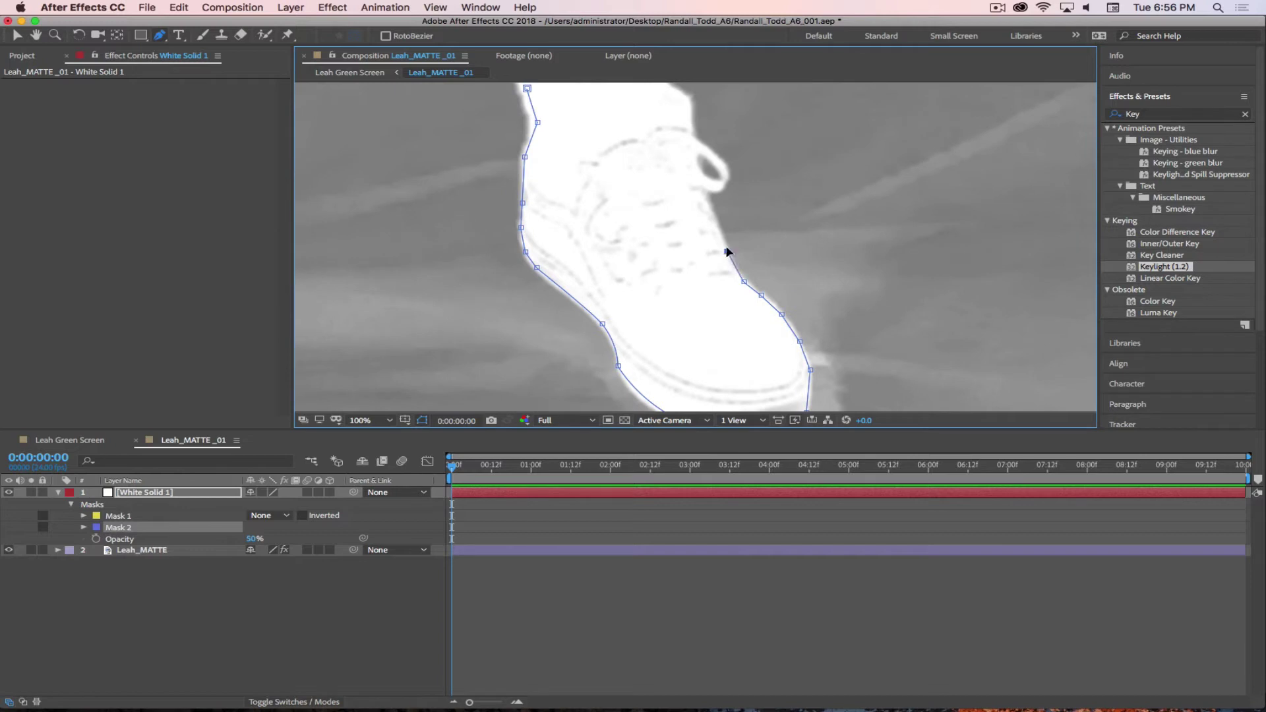
{"action": "left_click", "coordinate": [711, 215]}
{"action": "left_click", "coordinate": [702, 192]}
{"action": "left_click", "coordinate": [691, 190]}
{"action": "left_click", "coordinate": [693, 188]}
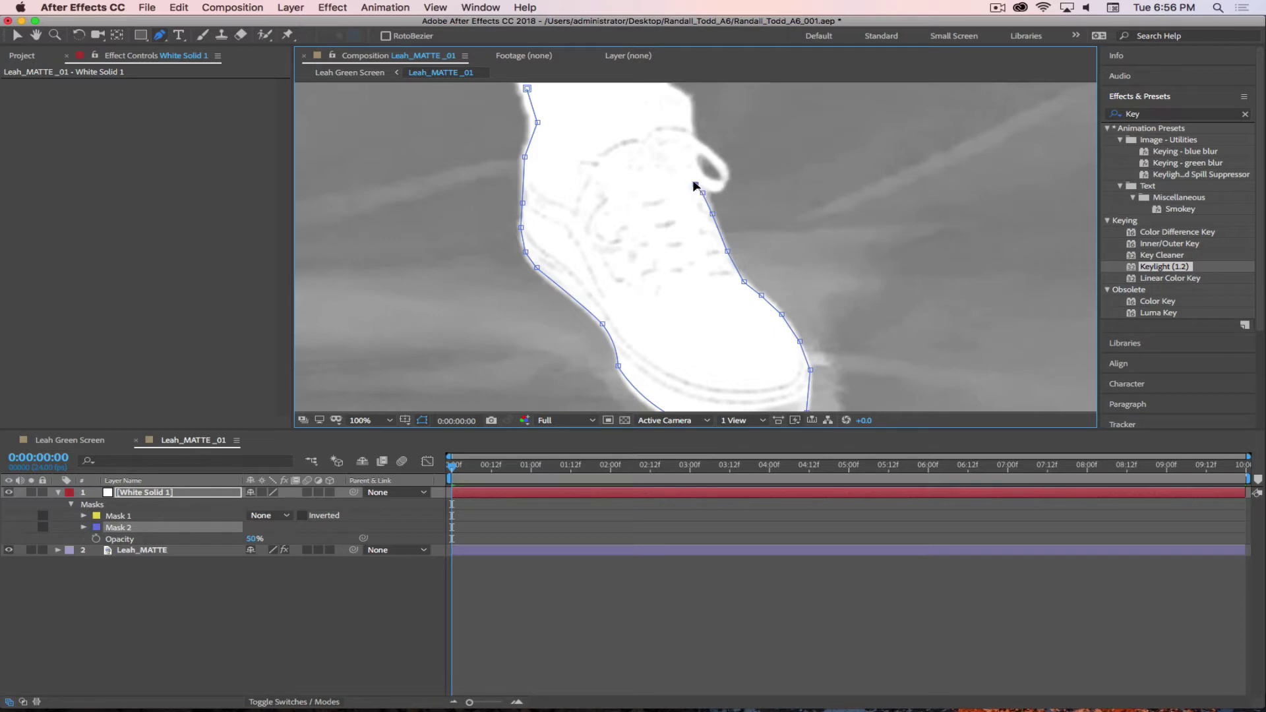
{"action": "left_click", "coordinate": [692, 138]}
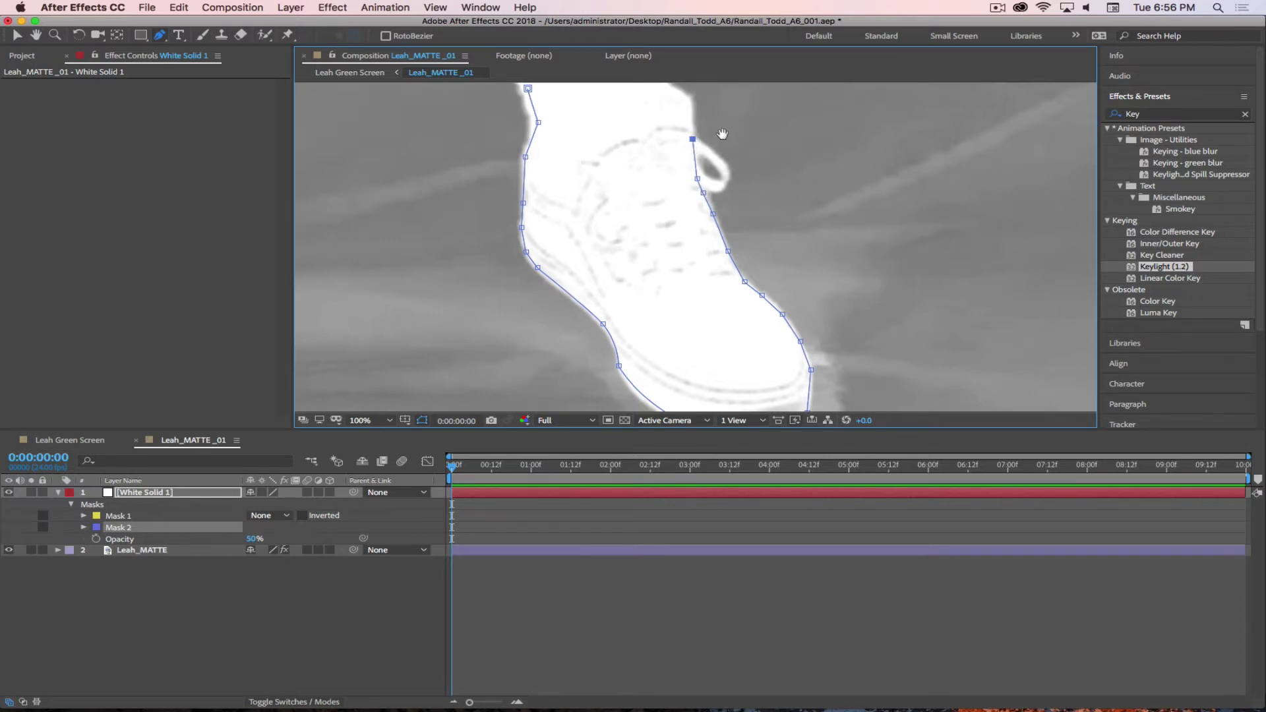
- Trace Mask 2 across the top of the ankle and close it at the first point
{"action": "left_click_drag", "start_coordinate": [720, 134], "coordinate": [780, 241]}
{"action": "key", "text": "g"}
{"action": "left_click", "coordinate": [744, 205]}
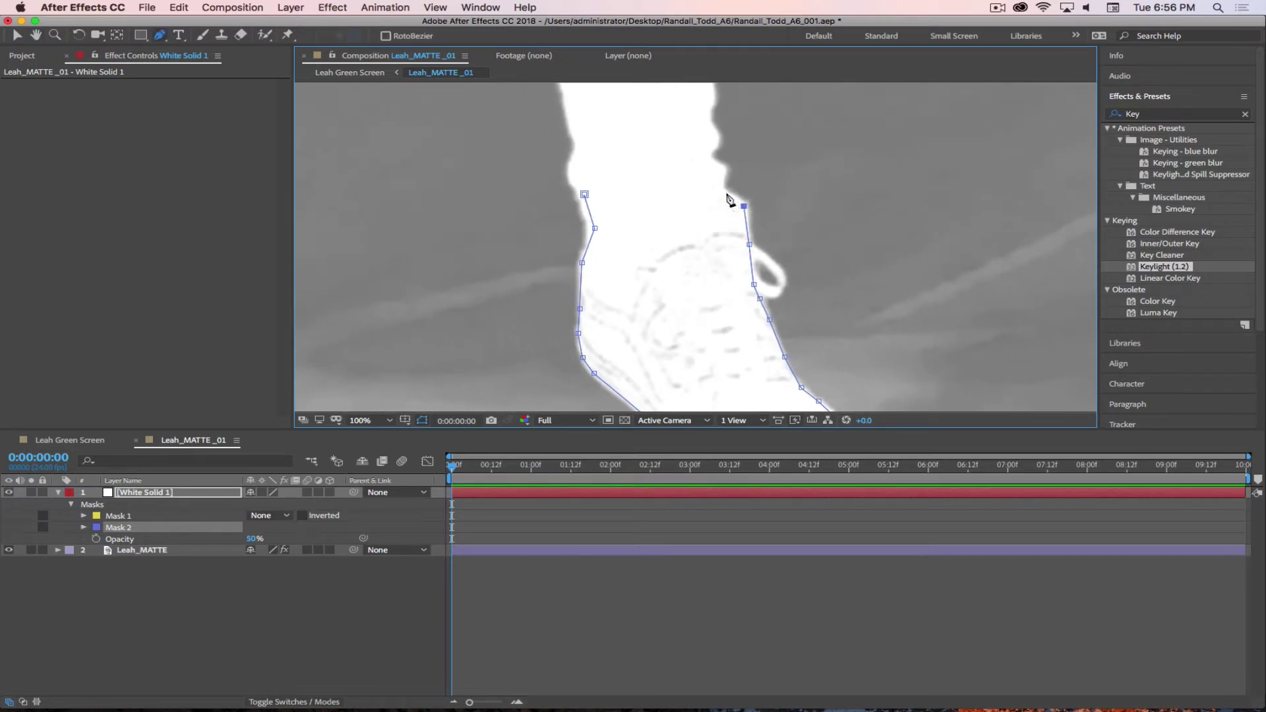
{"action": "left_click", "coordinate": [720, 190]}
{"action": "left_click_drag", "start_coordinate": [642, 175], "coordinate": [608, 177]}
{"action": "left_click", "coordinate": [584, 195]}
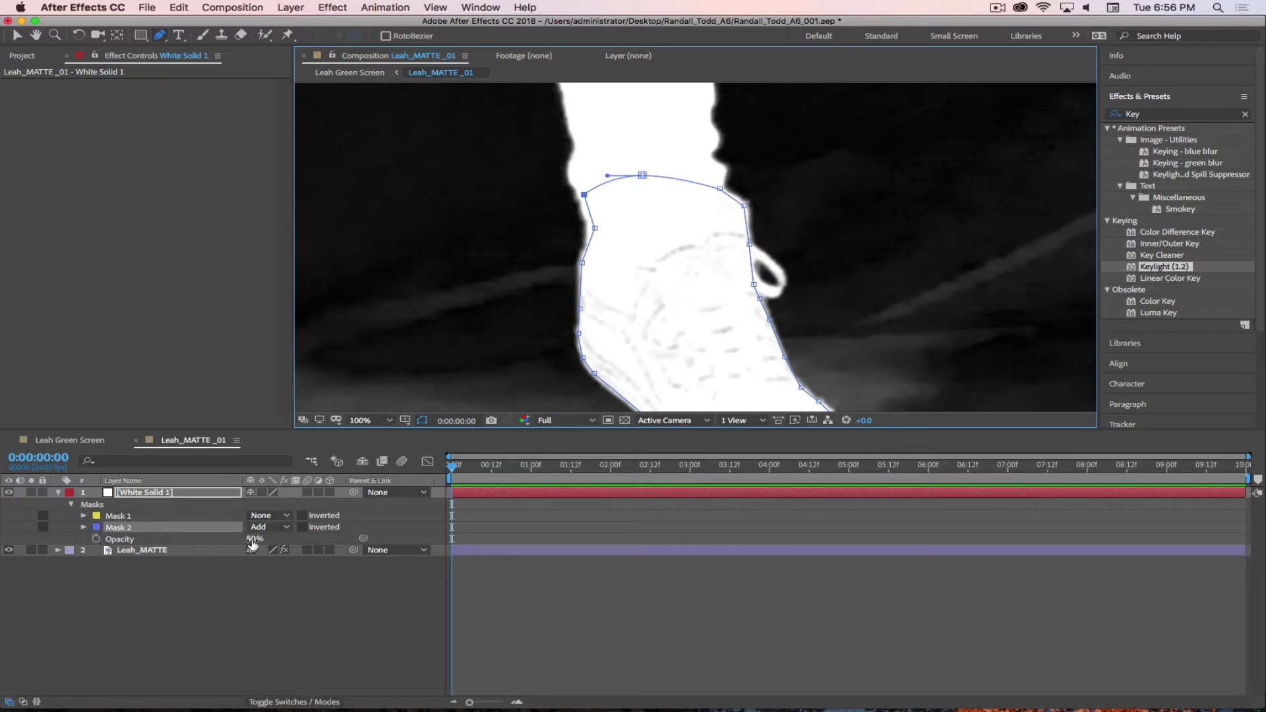
- Change Mask 1's mode from None to Add and deselect the layer to judge the matte
{"action": "left_click", "coordinate": [252, 541]}
{"action": "left_click", "coordinate": [269, 516]}
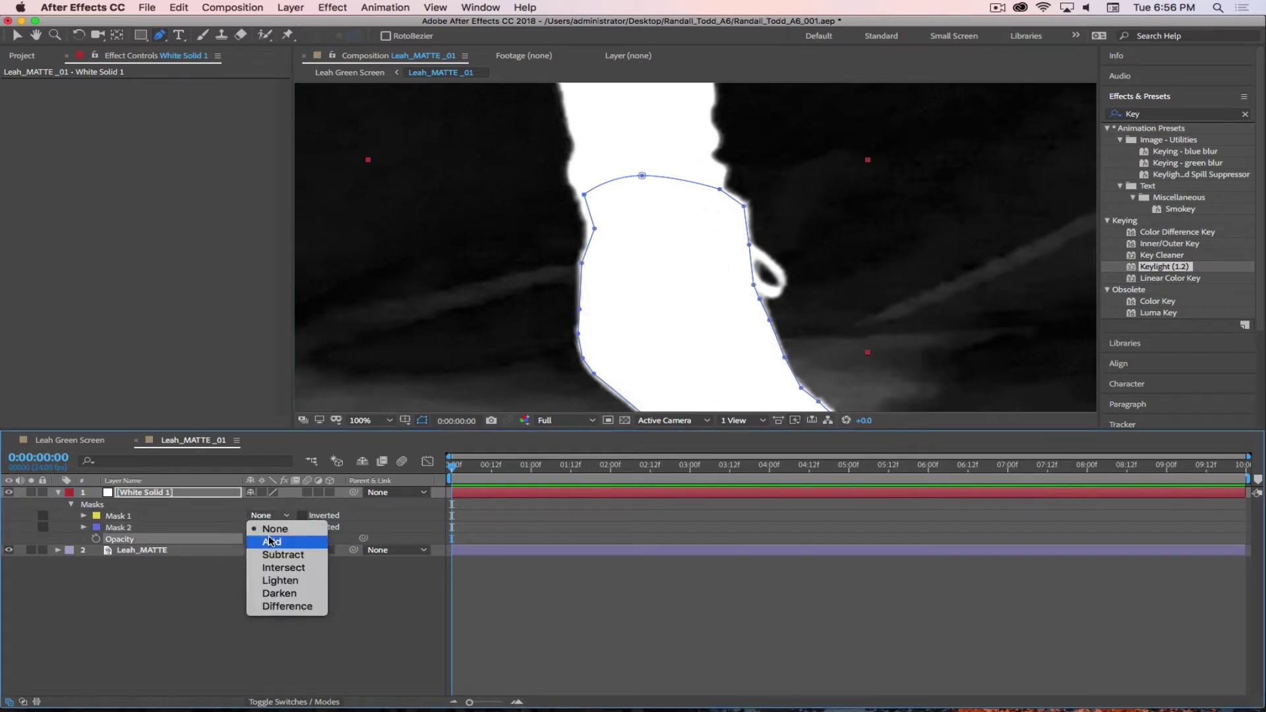
{"action": "left_click", "coordinate": [270, 541]}
{"action": "left_click", "coordinate": [346, 599]}
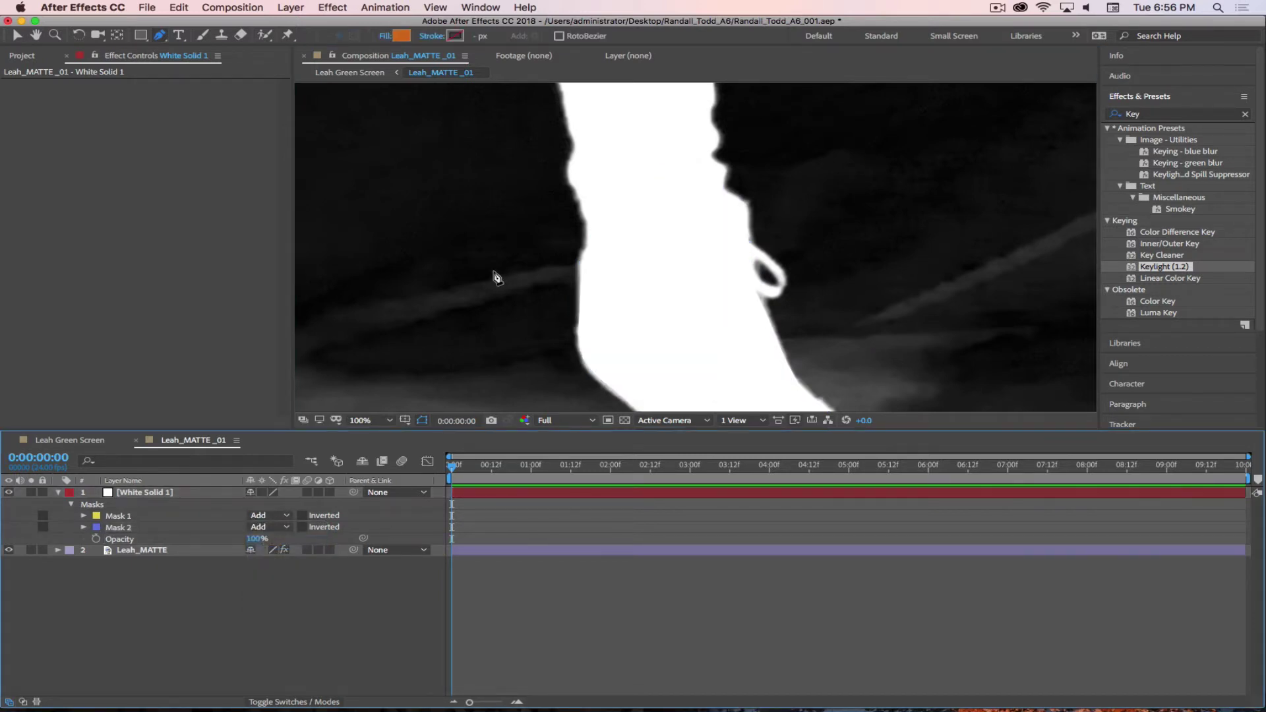
{"action": "scroll", "coordinate": [848, 190], "scroll_direction": "down", "scroll_amount": 2}
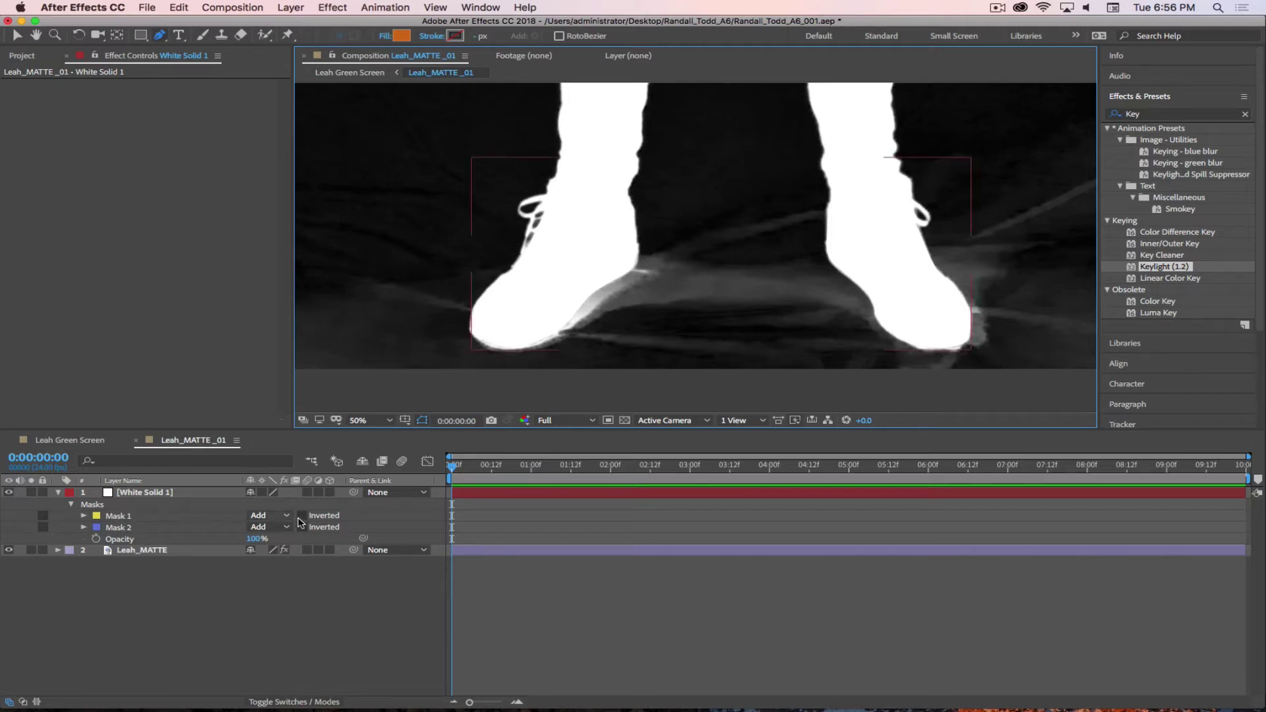
- Compare Mask 1 set to None versus Add, leaving it on Add
{"action": "left_click", "coordinate": [271, 519]}
{"action": "left_click", "coordinate": [264, 518]}
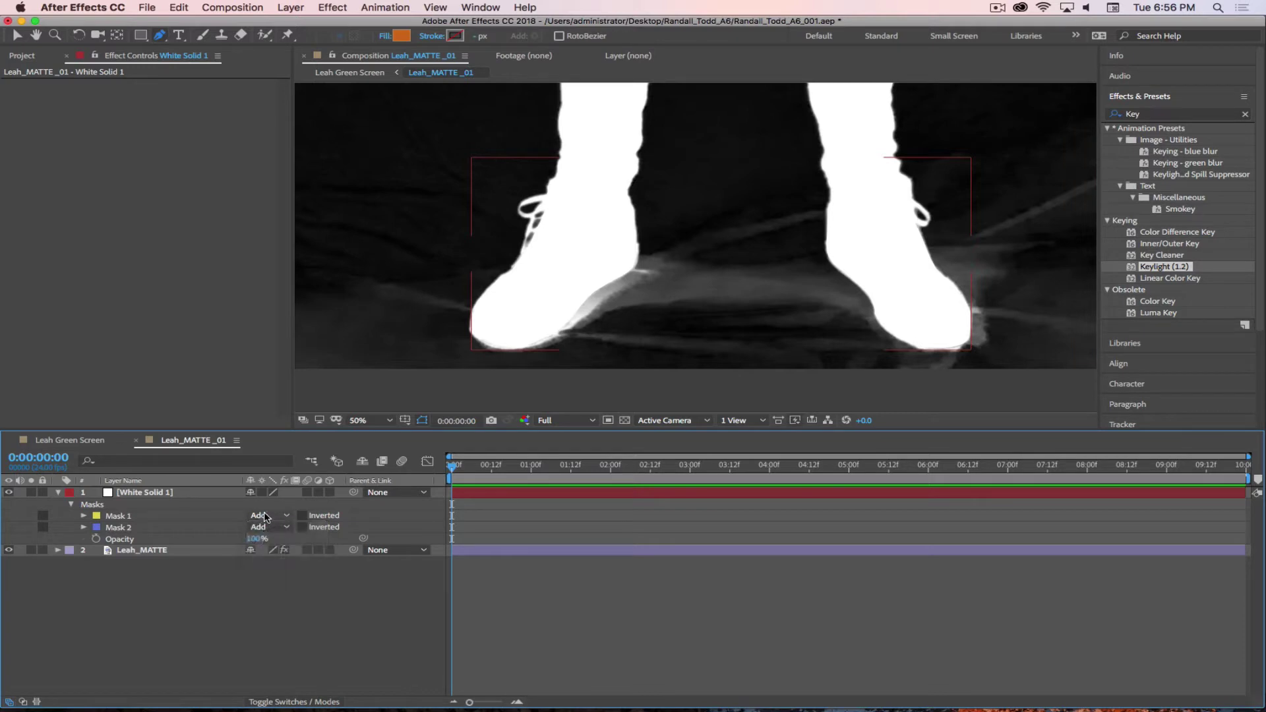
{"action": "left_click", "coordinate": [264, 518]}
{"action": "left_click", "coordinate": [272, 529]}
{"action": "left_click", "coordinate": [264, 516]}
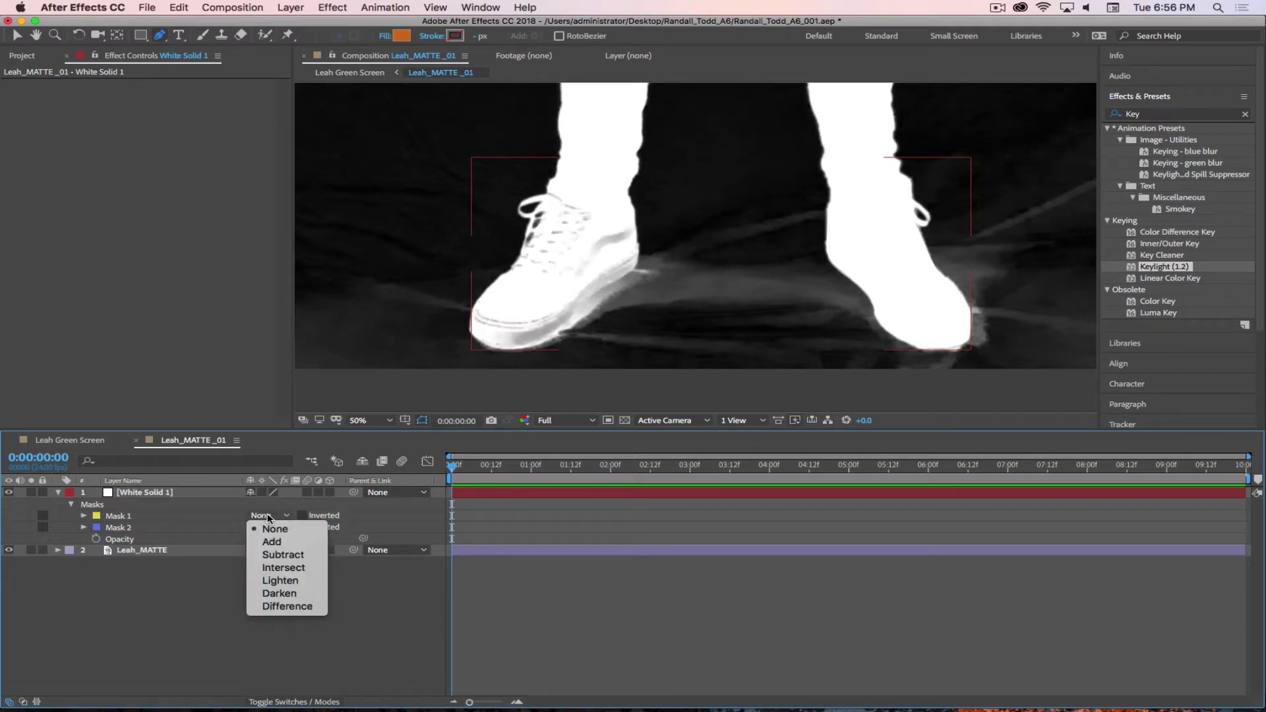
{"action": "left_click", "coordinate": [272, 542]}
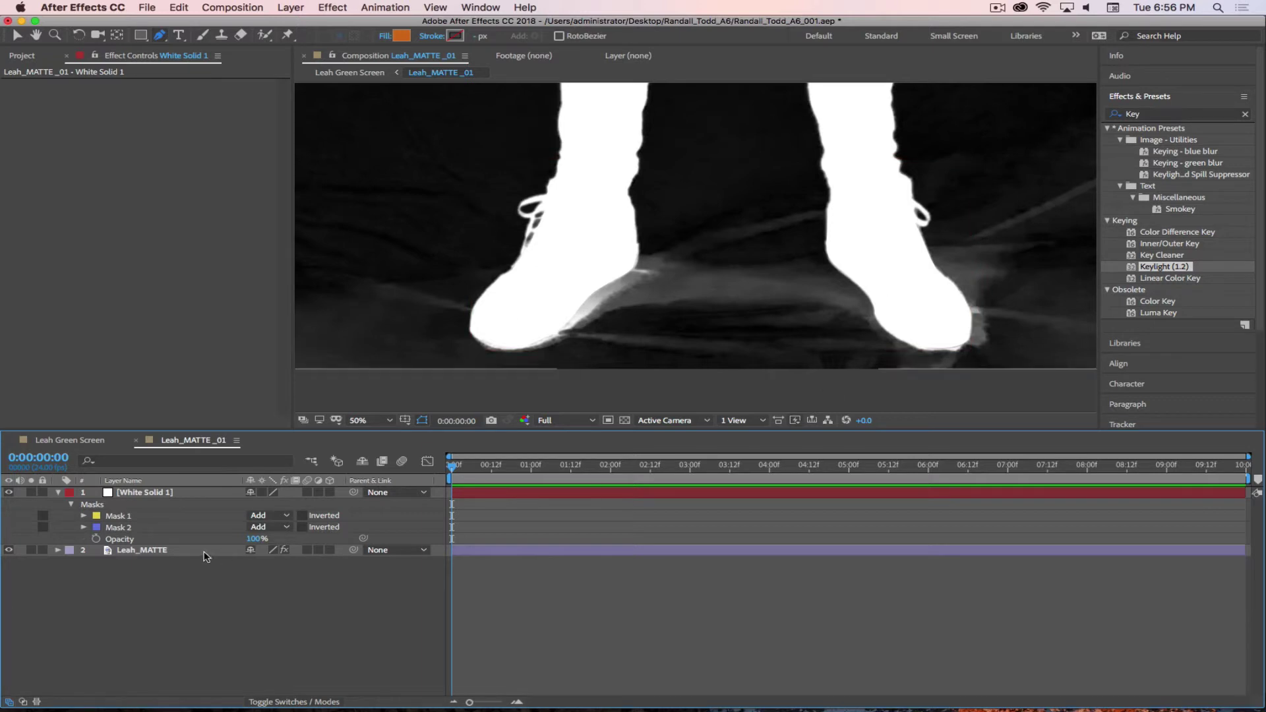
- Solo White Solid 1 to check both shoe masks, then turn solo off
{"action": "left_click", "coordinate": [33, 492]}
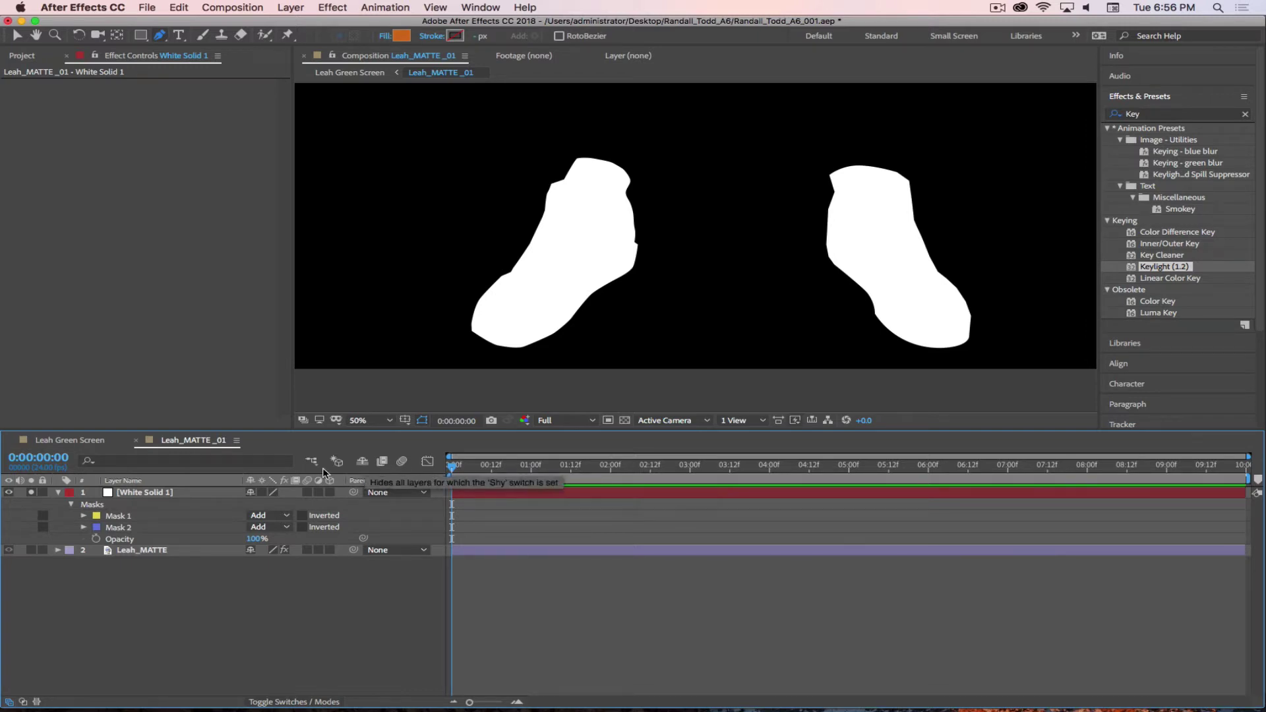
{"action": "left_click", "coordinate": [31, 493]}
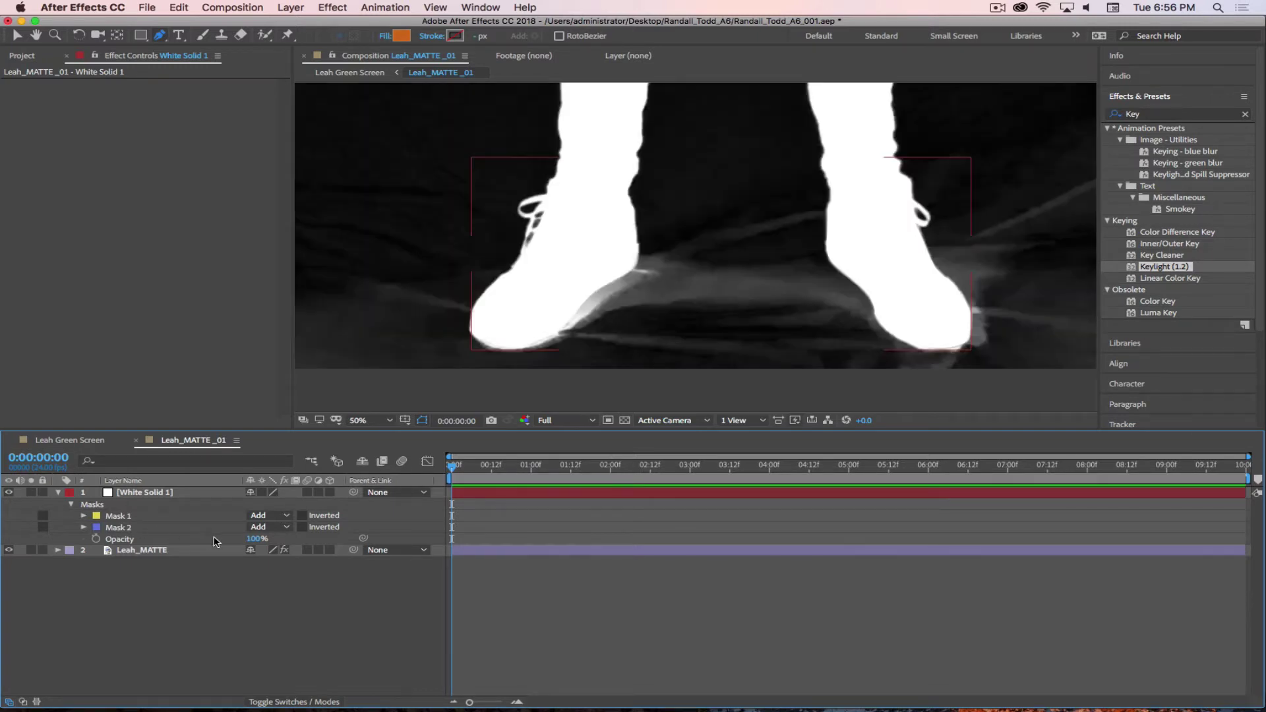
{"action": "left_click", "coordinate": [997, 8]}
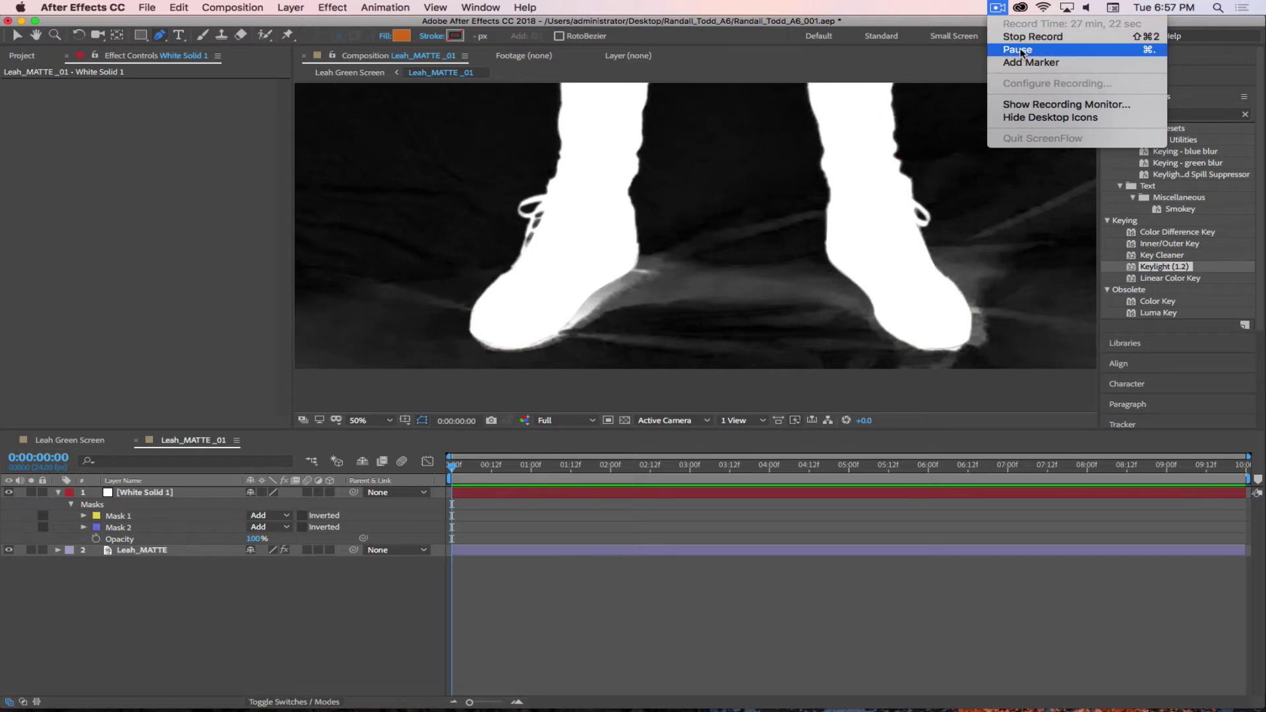
{"action": "left_click", "coordinate": [1021, 50]}
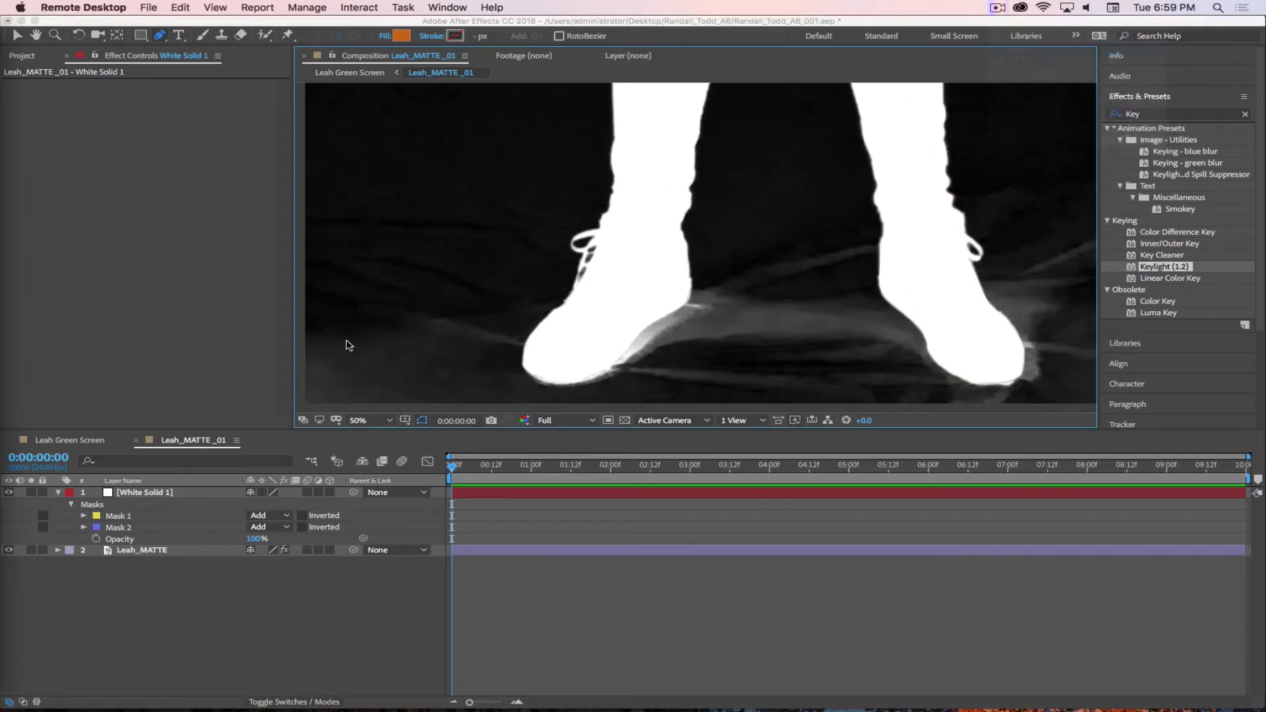
{"action": "left_click", "coordinate": [244, 627]}
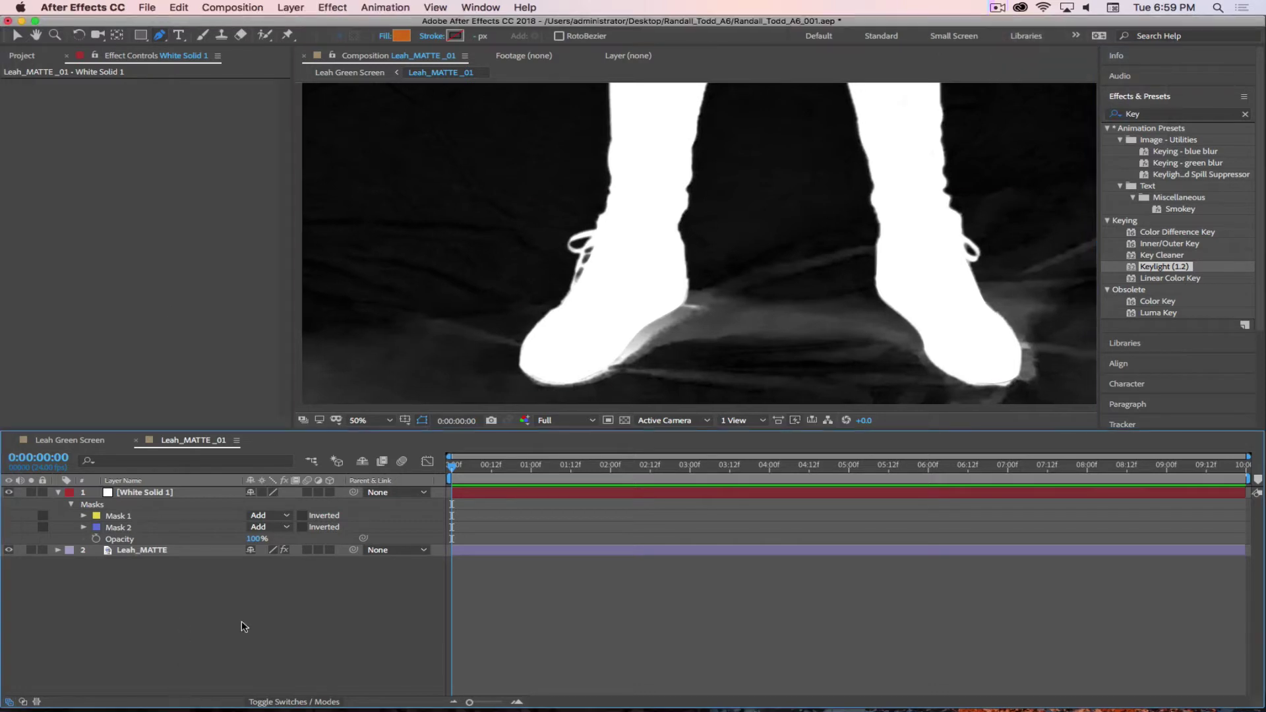
{"action": "left_click", "coordinate": [291, 7]}
- Create a black (000000) comp-sized solid named Black Solid 1 via Layer > New > Solid
{"action": "mouse_move", "coordinate": [297, 28]}
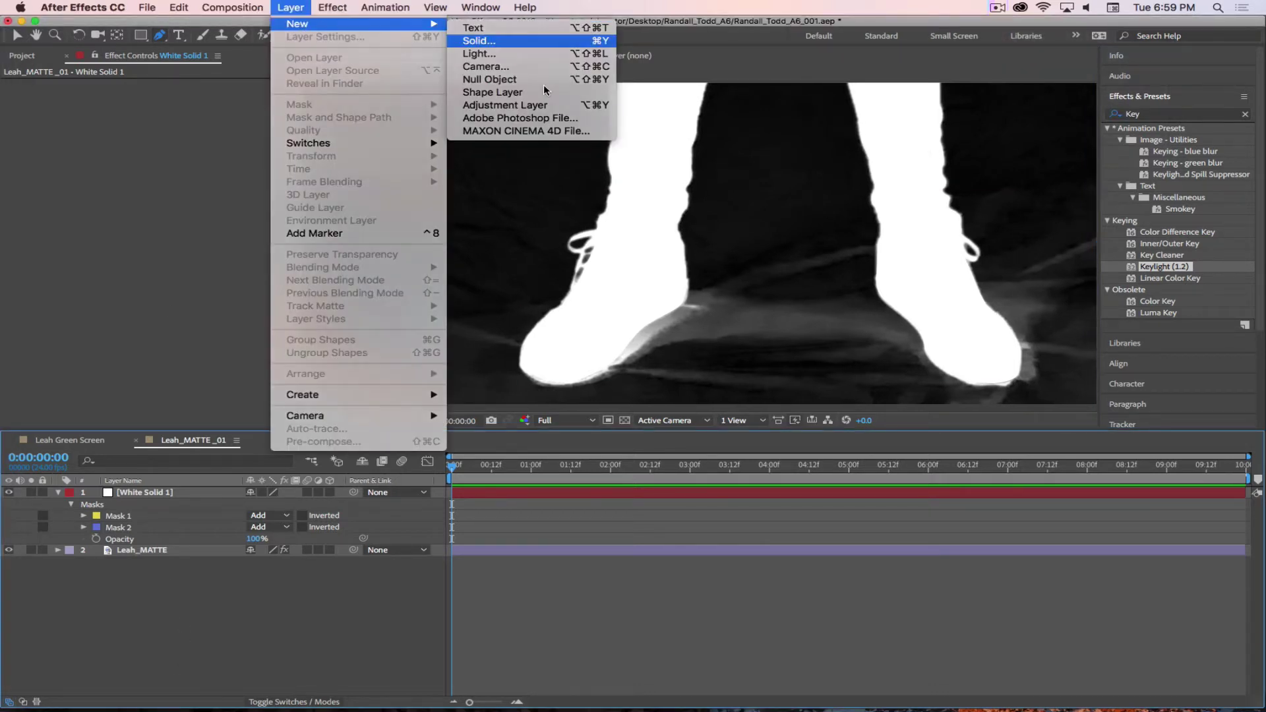
{"action": "left_click", "coordinate": [481, 41]}
{"action": "type", "text": "Black Solid"}
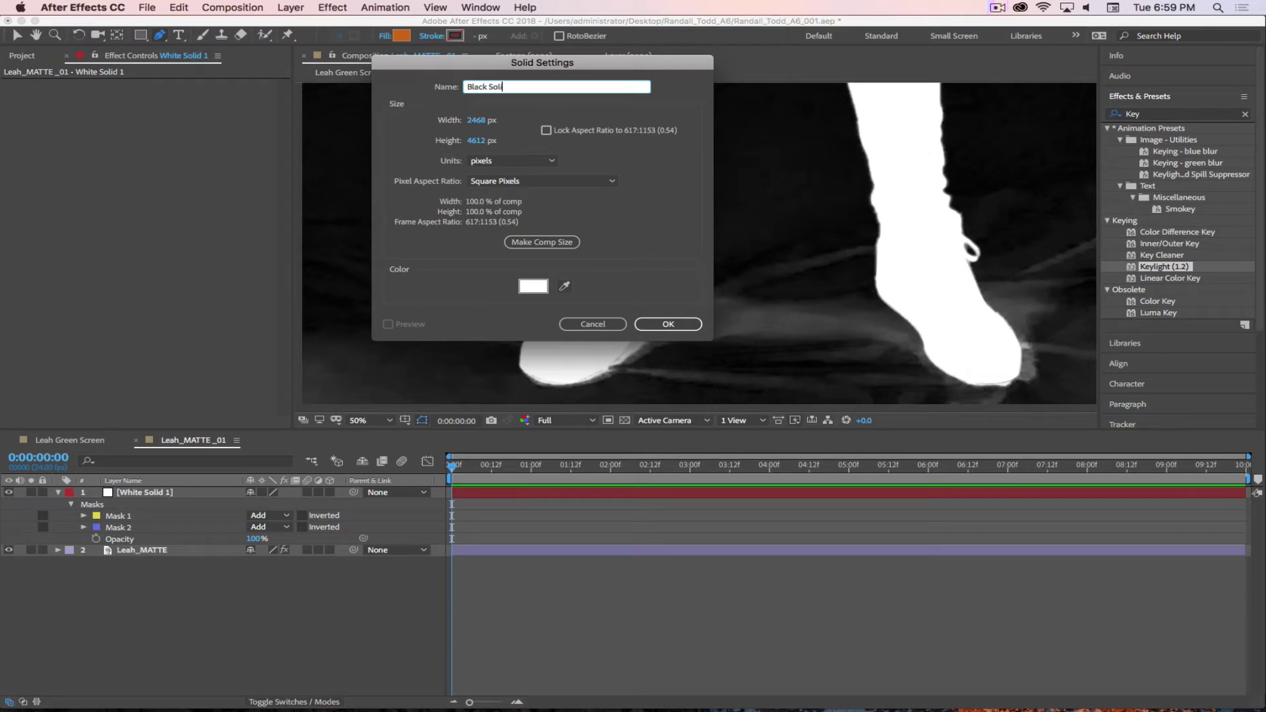
{"action": "left_click", "coordinate": [533, 286]}
{"action": "left_click_drag", "start_coordinate": [514, 409], "coordinate": [427, 647]}
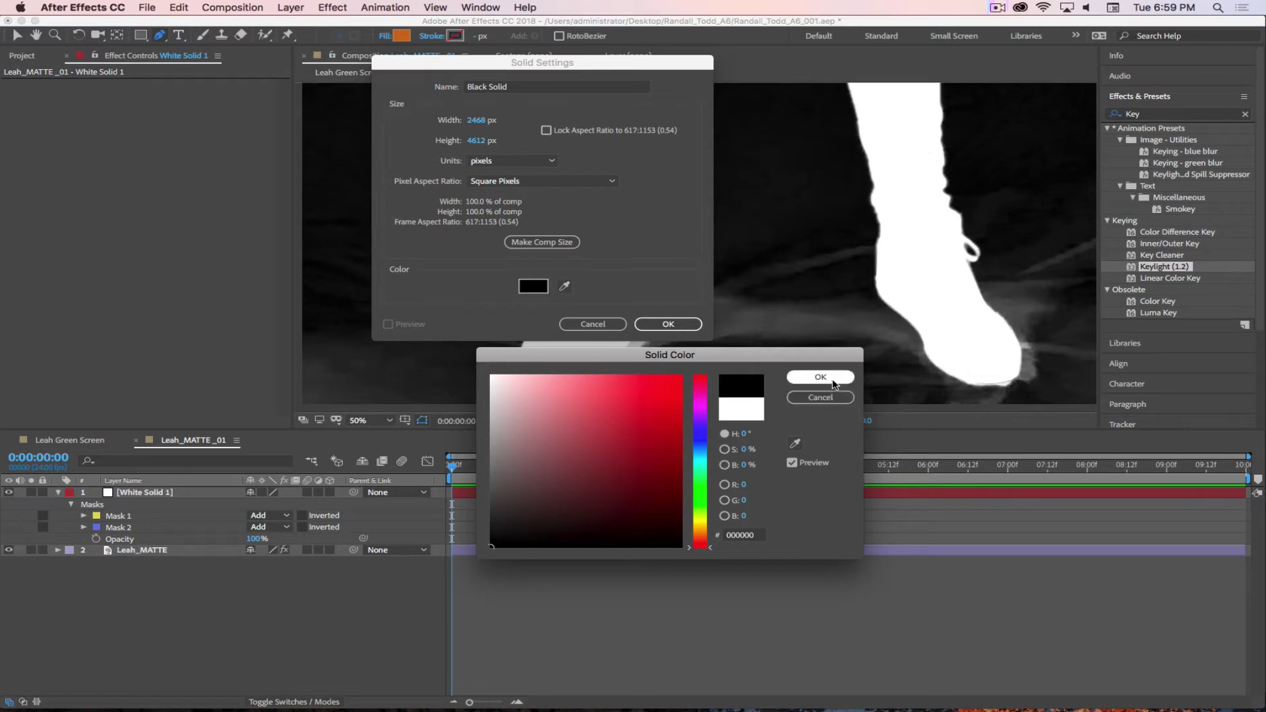
{"action": "left_click", "coordinate": [829, 382]}
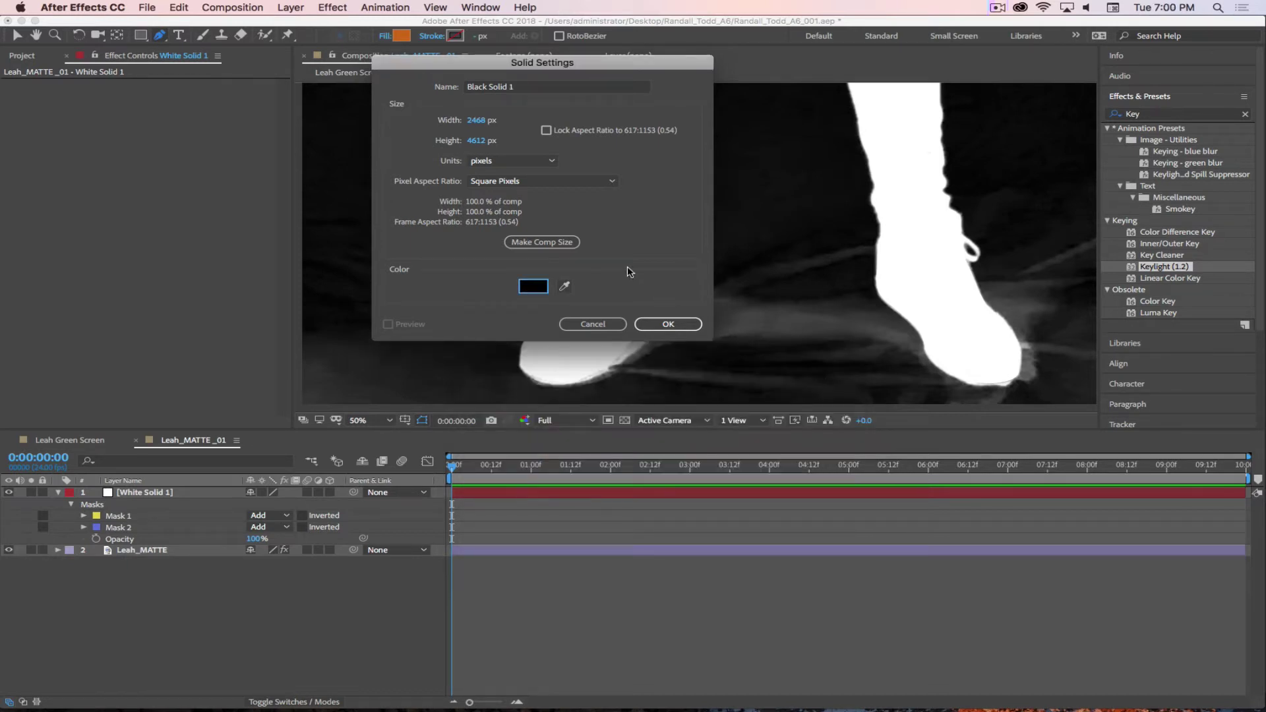
{"action": "left_click", "coordinate": [665, 324]}
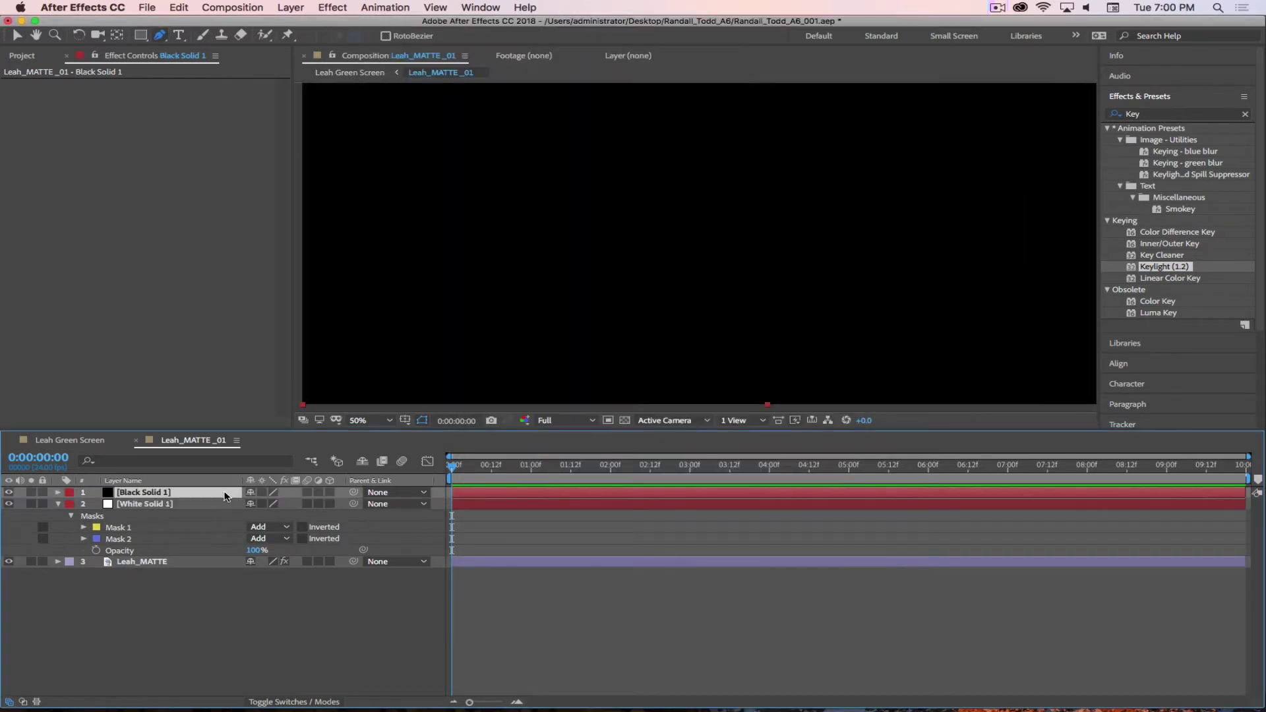
- Set Black Solid 1's opacity to 50%, then drop it to 0%
{"action": "key", "text": "t"}
{"action": "left_click_drag", "start_coordinate": [253, 504], "coordinate": [234, 505]}
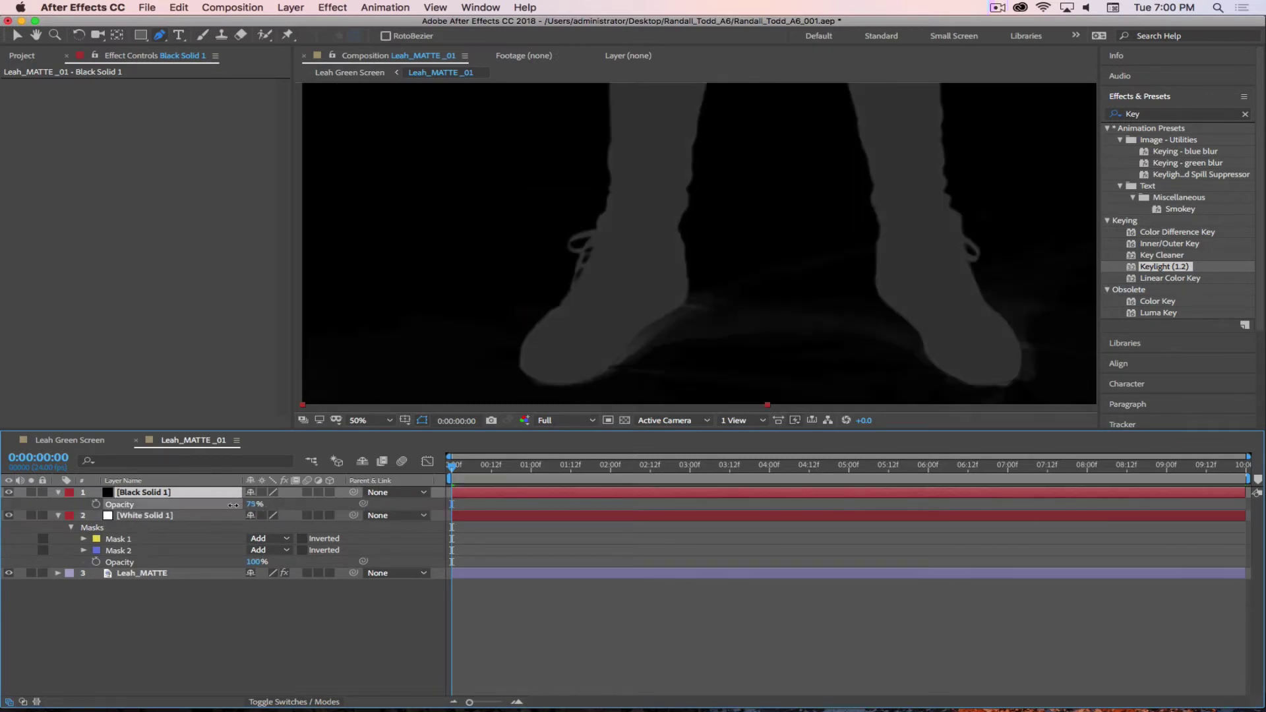
{"action": "left_click", "coordinate": [256, 503]}
{"action": "type", "text": "50"}
{"action": "key", "text": "Return"}
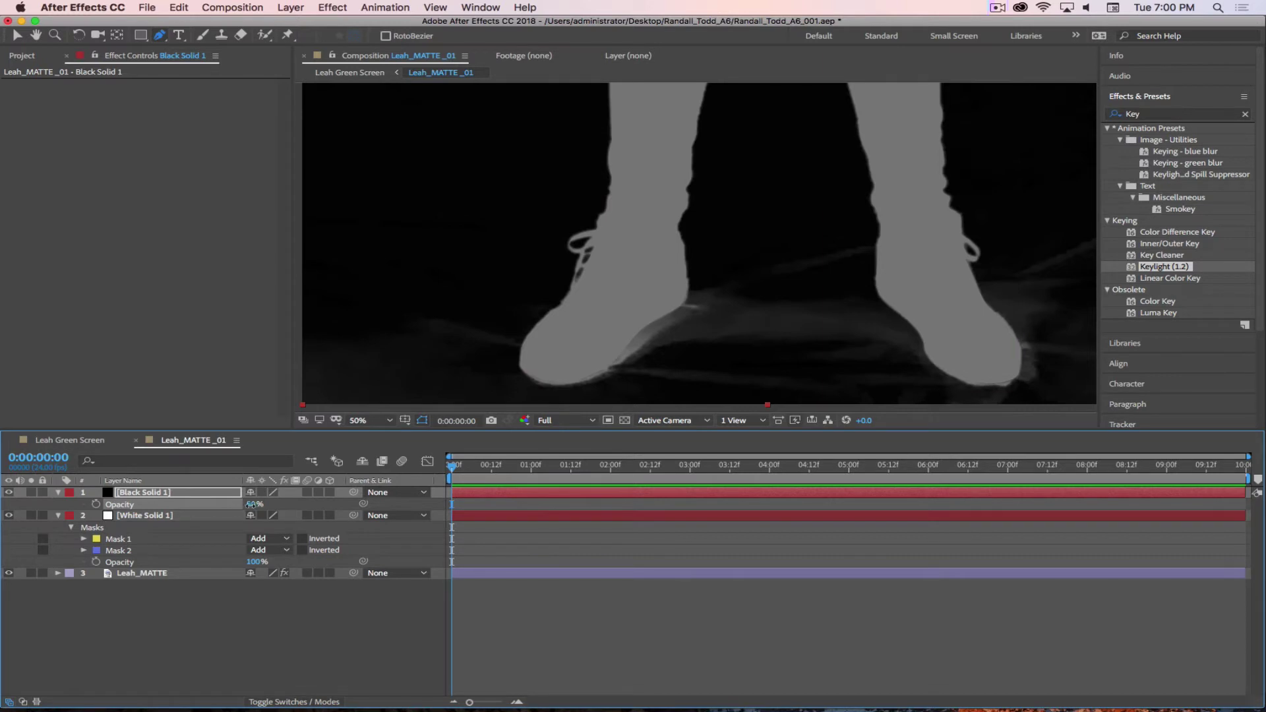
{"action": "left_click_drag", "start_coordinate": [251, 504], "coordinate": [225, 505]}
- Frame the legs, select Black Solid 1, and place a first mask point left of the legs
{"action": "scroll", "coordinate": [756, 244], "scroll_direction": "down", "scroll_amount": 1}
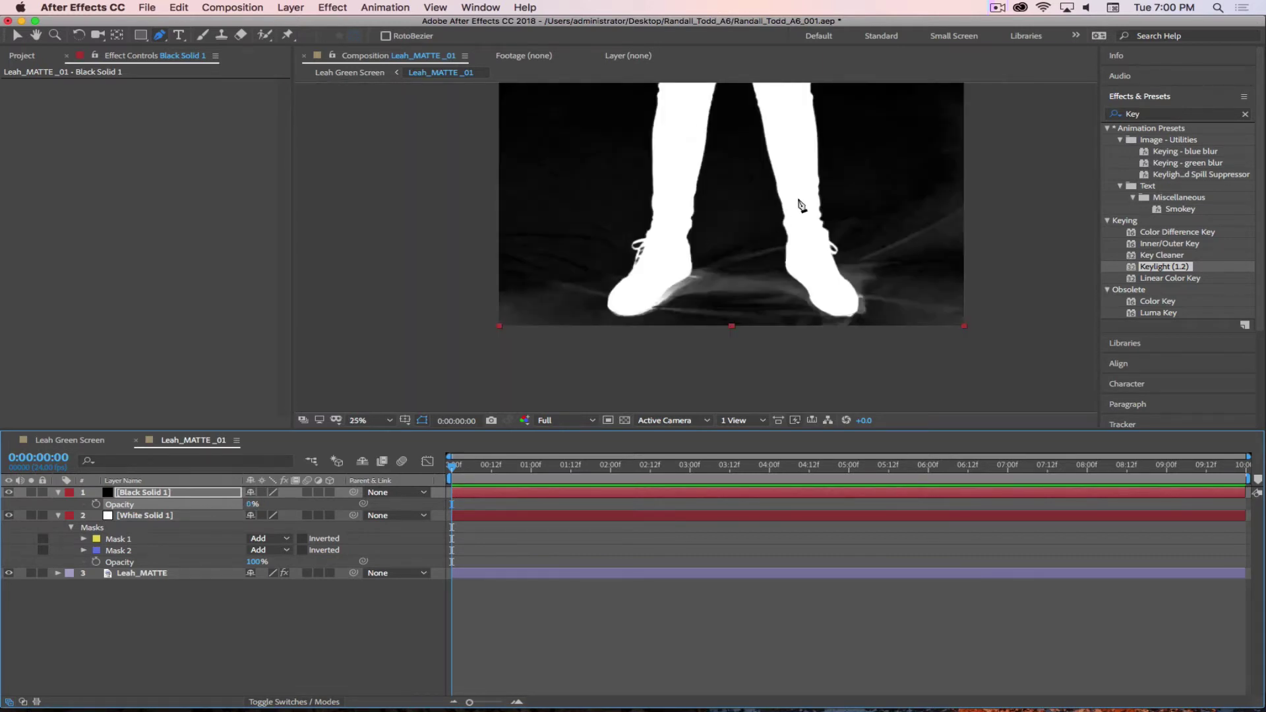
{"action": "key", "text": "h"}
{"action": "left_click_drag", "start_coordinate": [802, 205], "coordinate": [750, 260]}
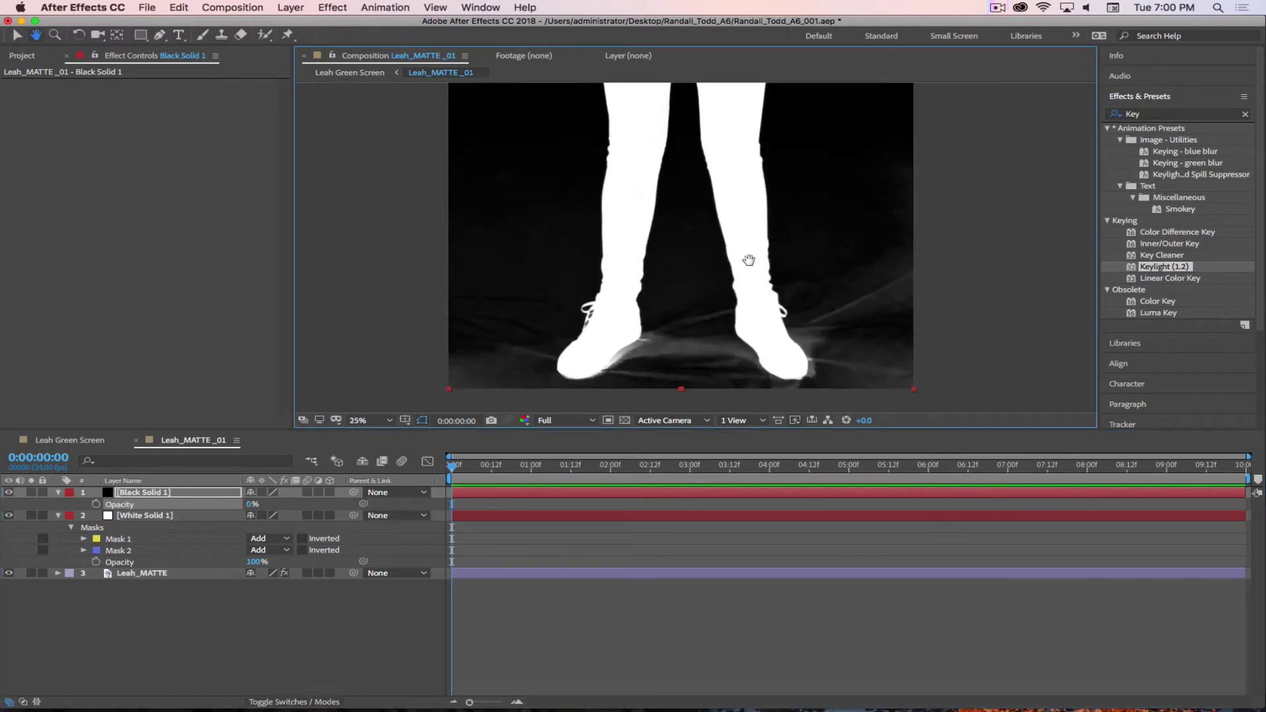
{"action": "key", "text": "g"}
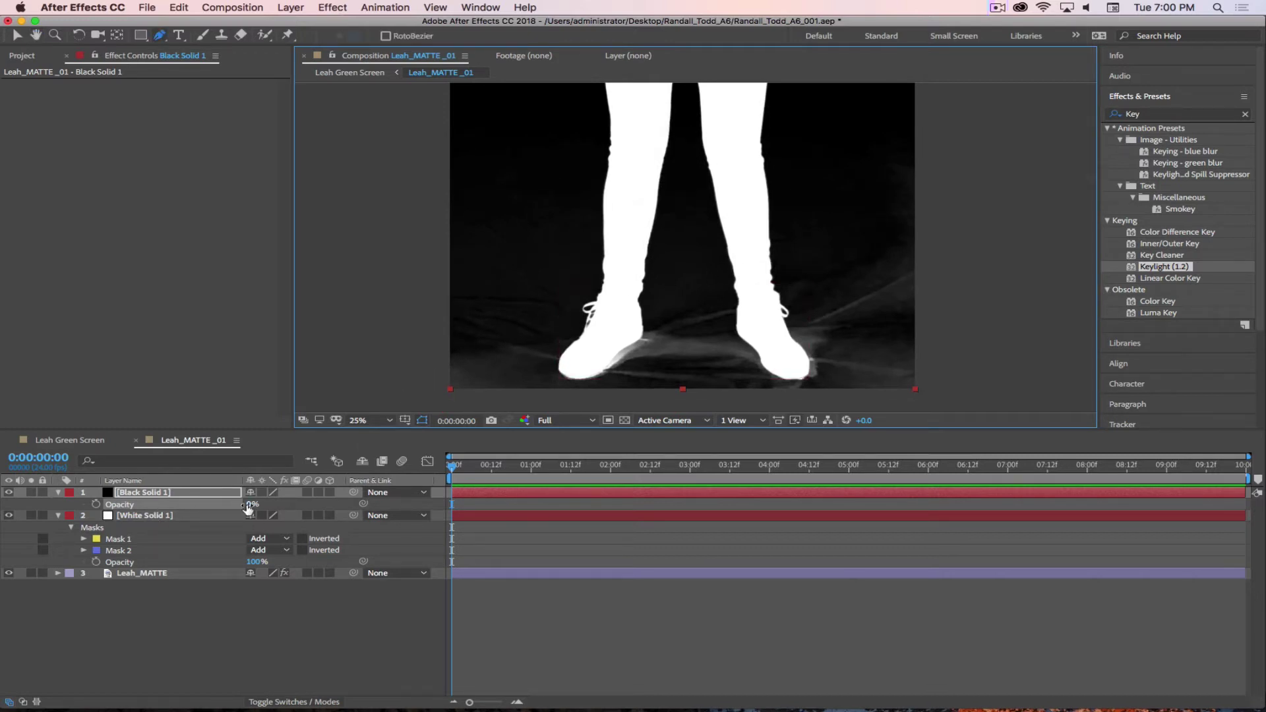
{"action": "left_click", "coordinate": [147, 506]}
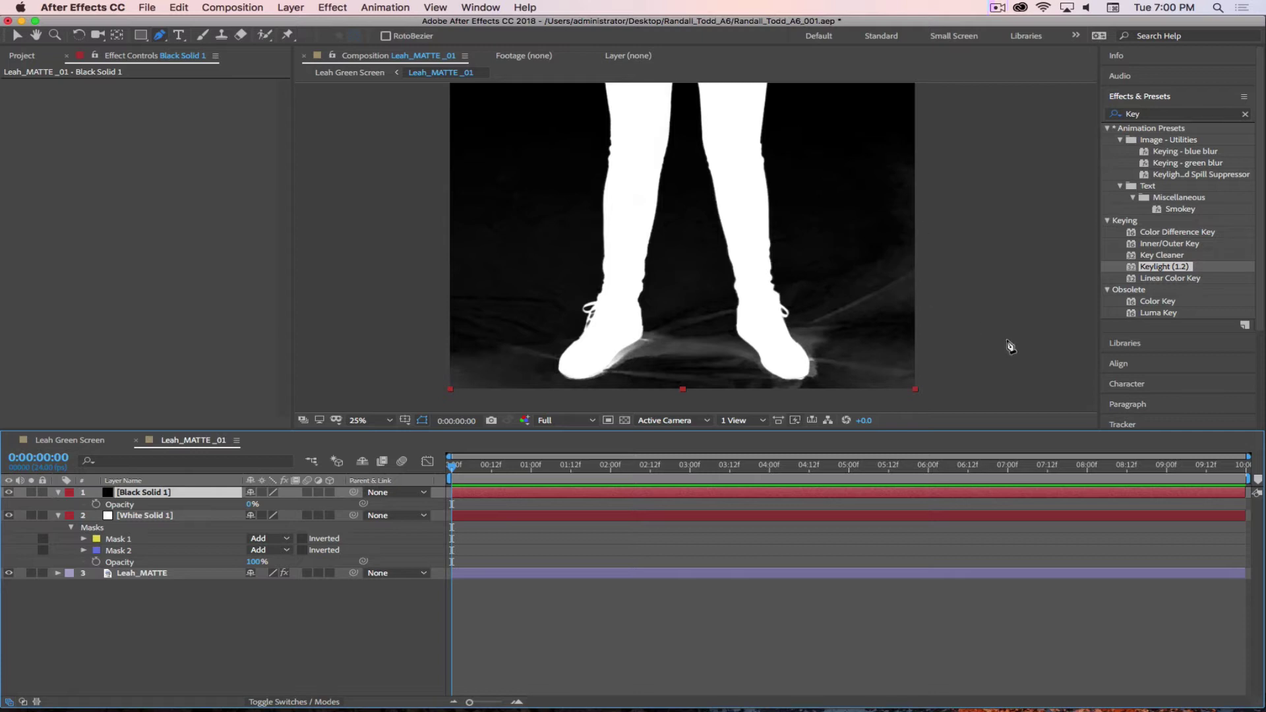
{"action": "key", "text": "h"}
{"action": "left_click_drag", "start_coordinate": [730, 231], "coordinate": [753, 252]}
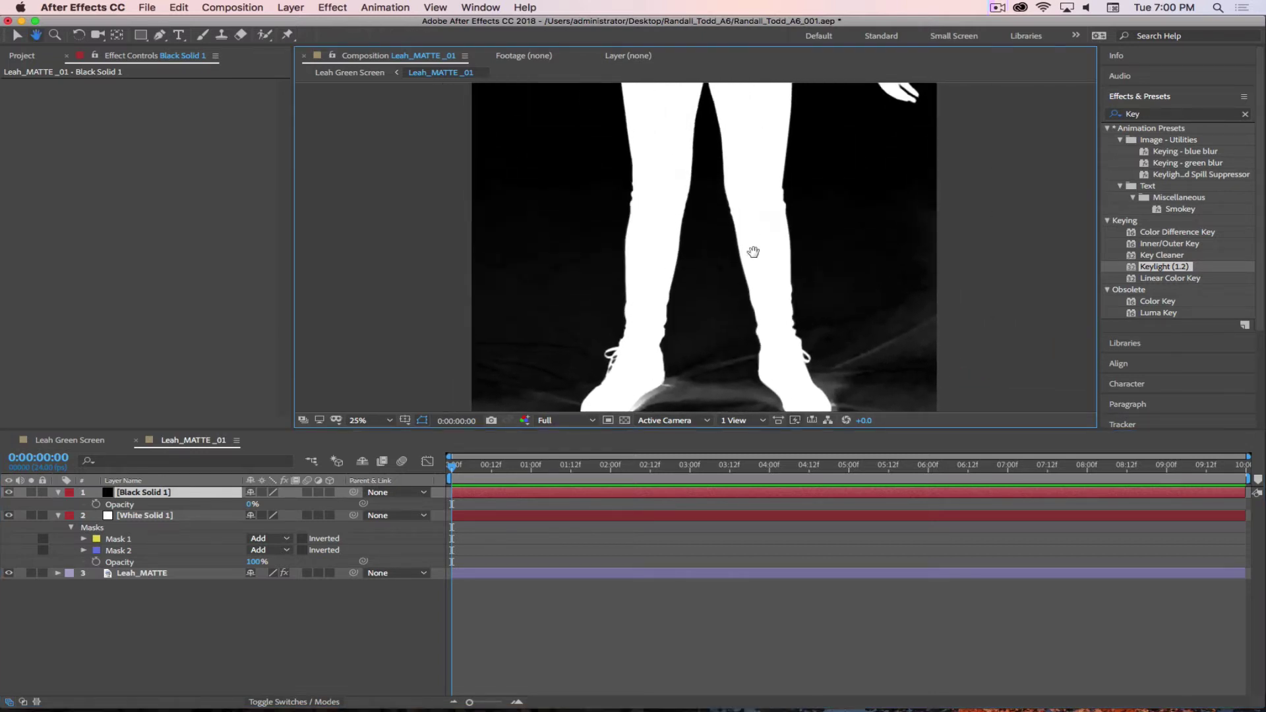
{"action": "key", "text": "g"}
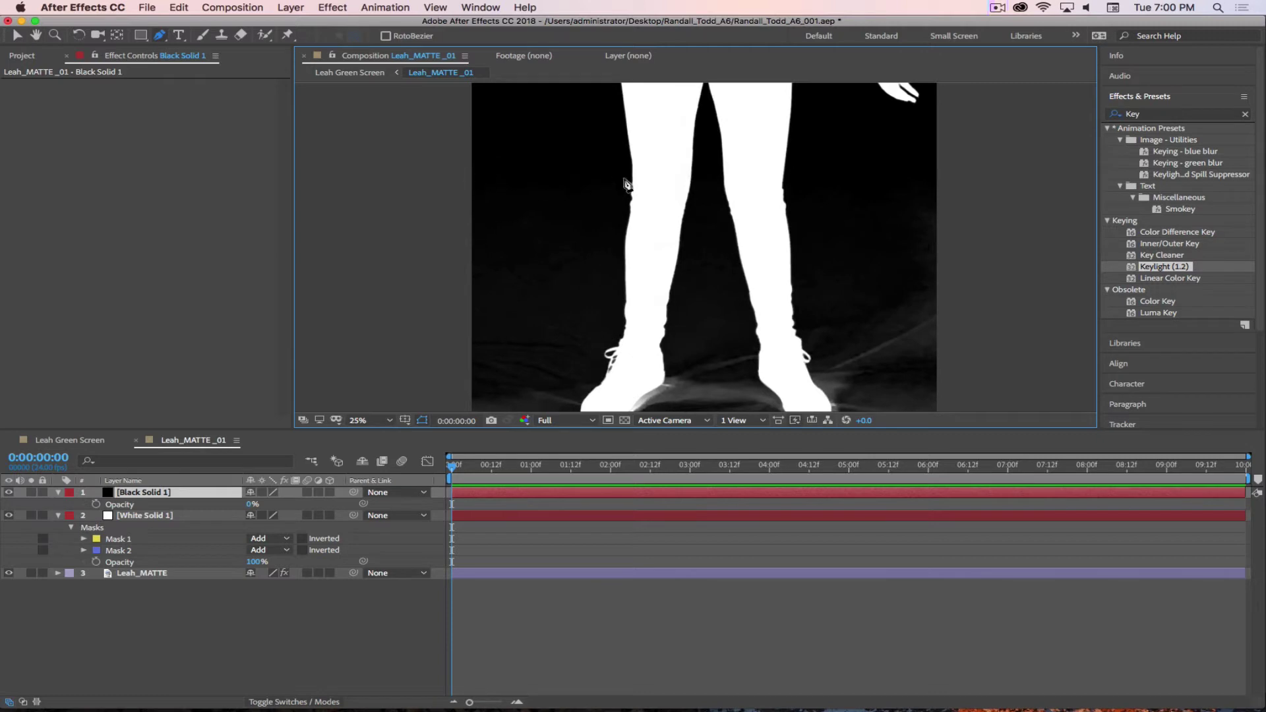
{"action": "left_click", "coordinate": [452, 147]}
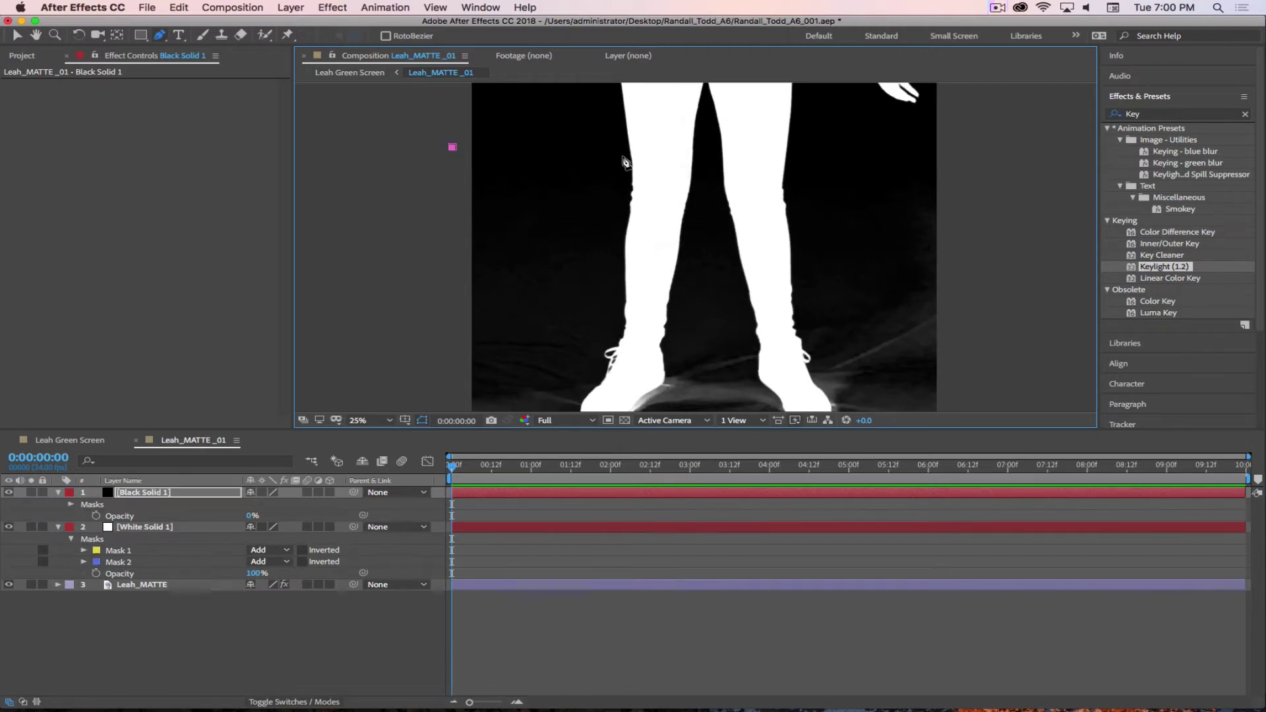
- Add mask points down the left leg's outer edge to the ankle
{"action": "left_click", "coordinate": [625, 148]}
{"action": "left_click", "coordinate": [622, 215]}
{"action": "left_click", "coordinate": [620, 282]}
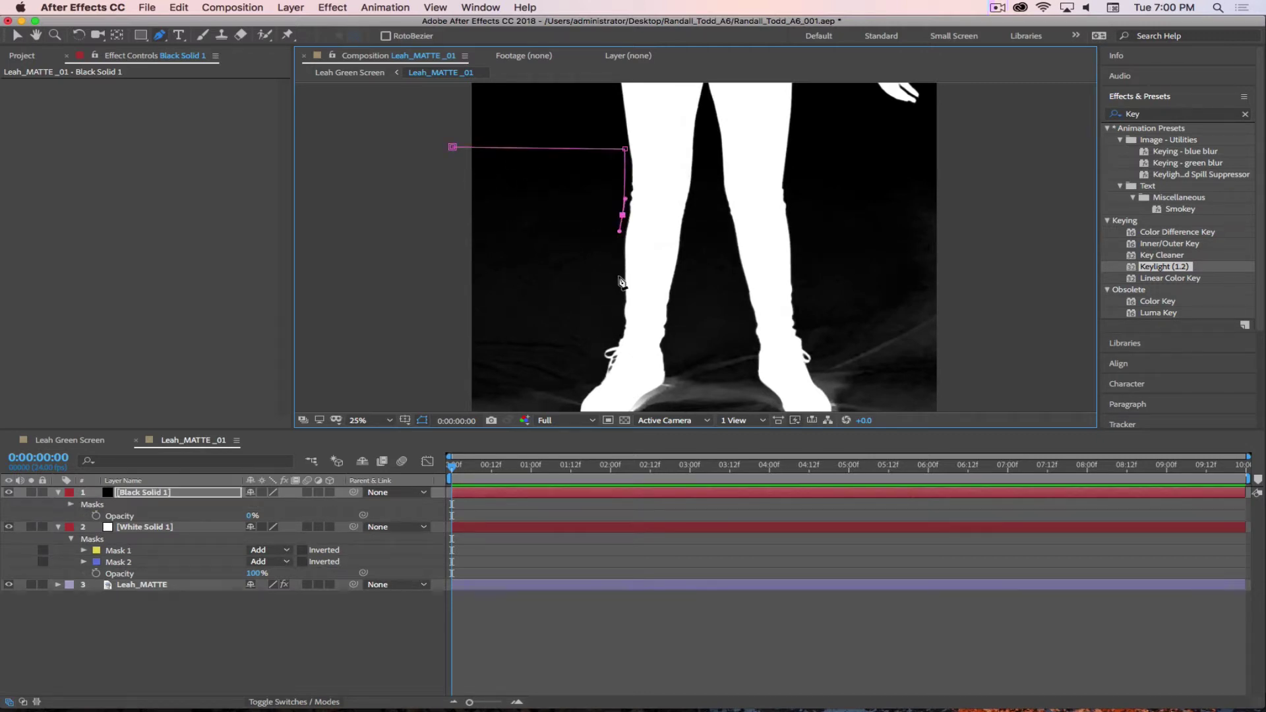
{"action": "left_click", "coordinate": [620, 322]}
{"action": "scroll", "coordinate": [663, 190], "scroll_direction": "down", "scroll_amount": 5}
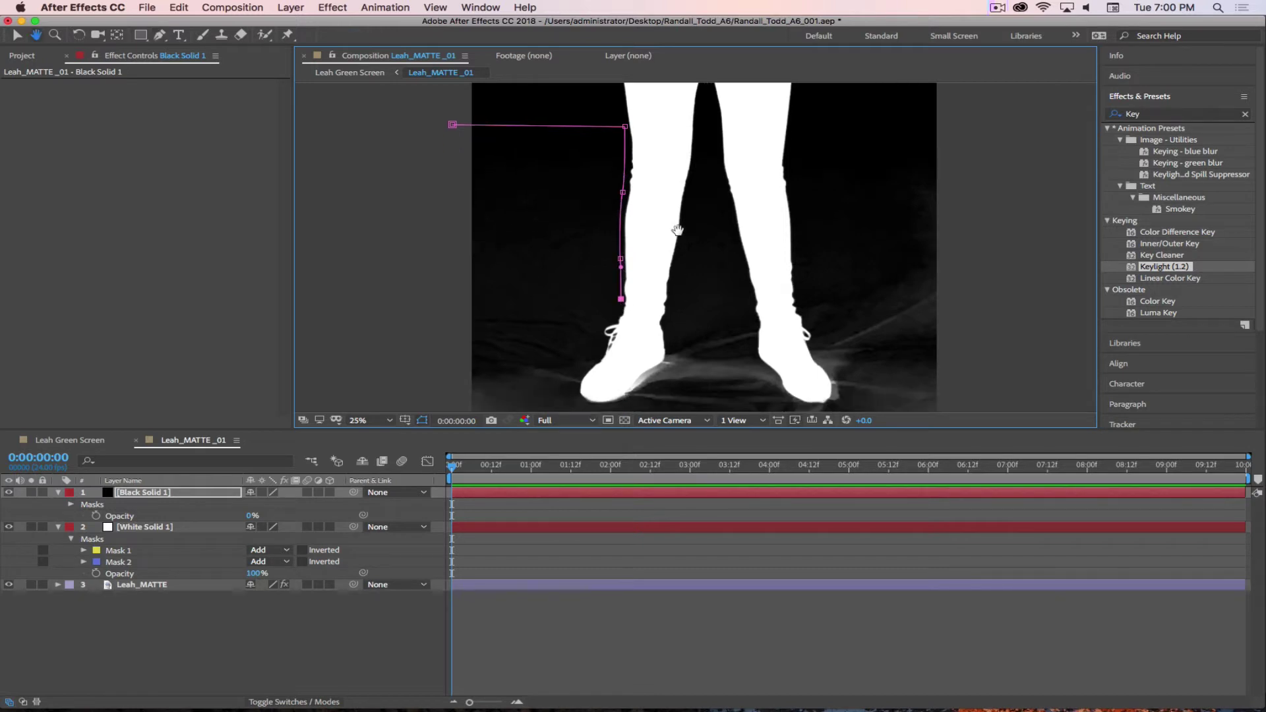
{"action": "left_click", "coordinate": [614, 162]}
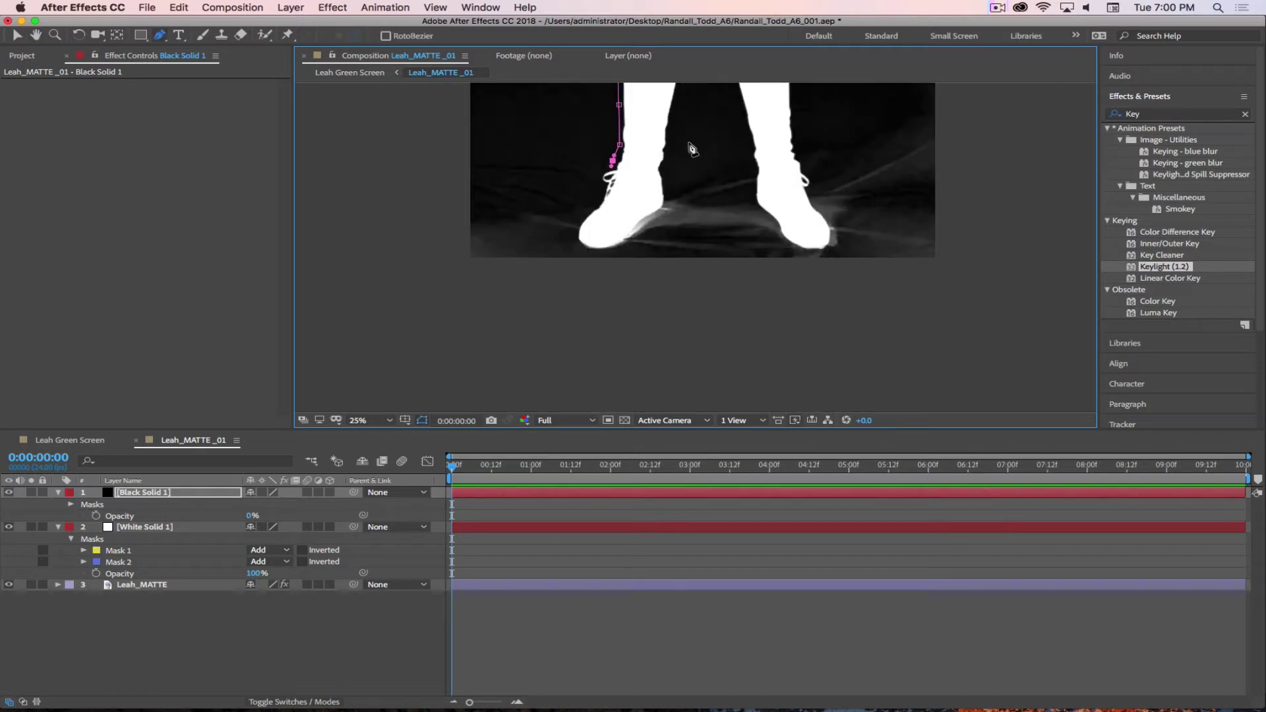
{"action": "scroll", "coordinate": [693, 151], "scroll_direction": "up", "scroll_amount": 4}
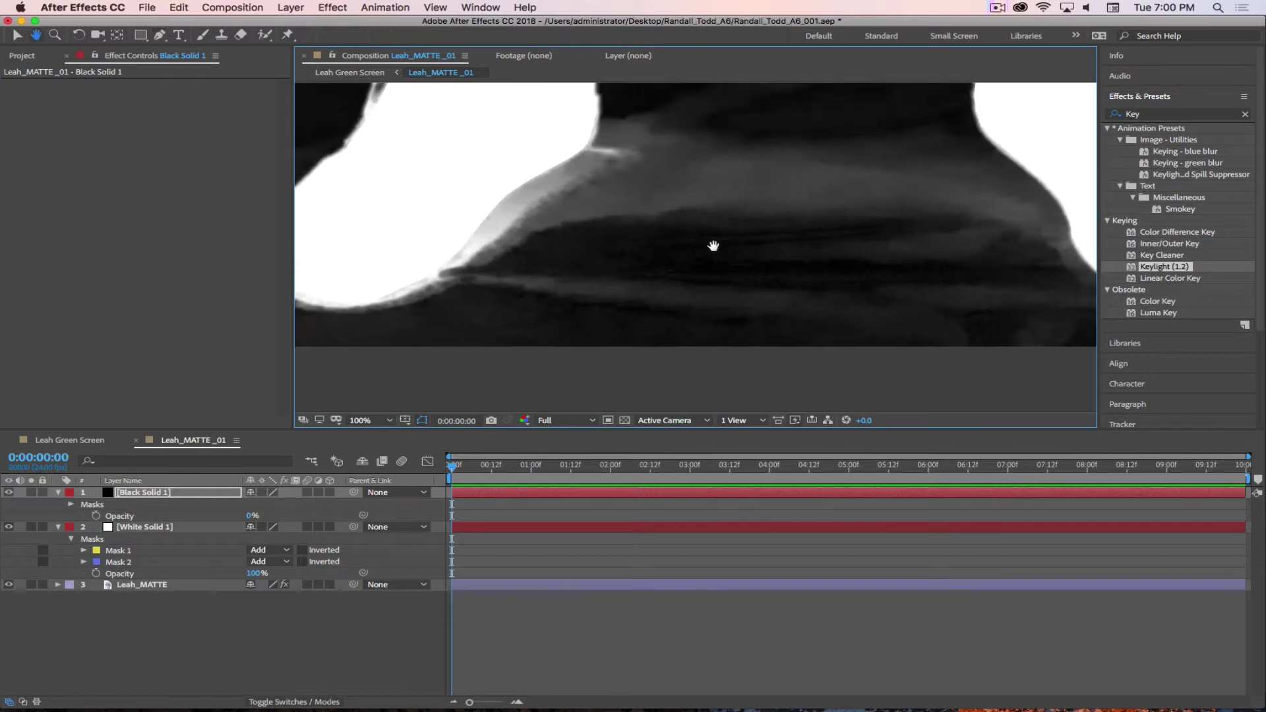
- Zoom in on the shoe and shape mask points down its outer edge
{"action": "left_click_drag", "start_coordinate": [712, 246], "coordinate": [758, 266]}
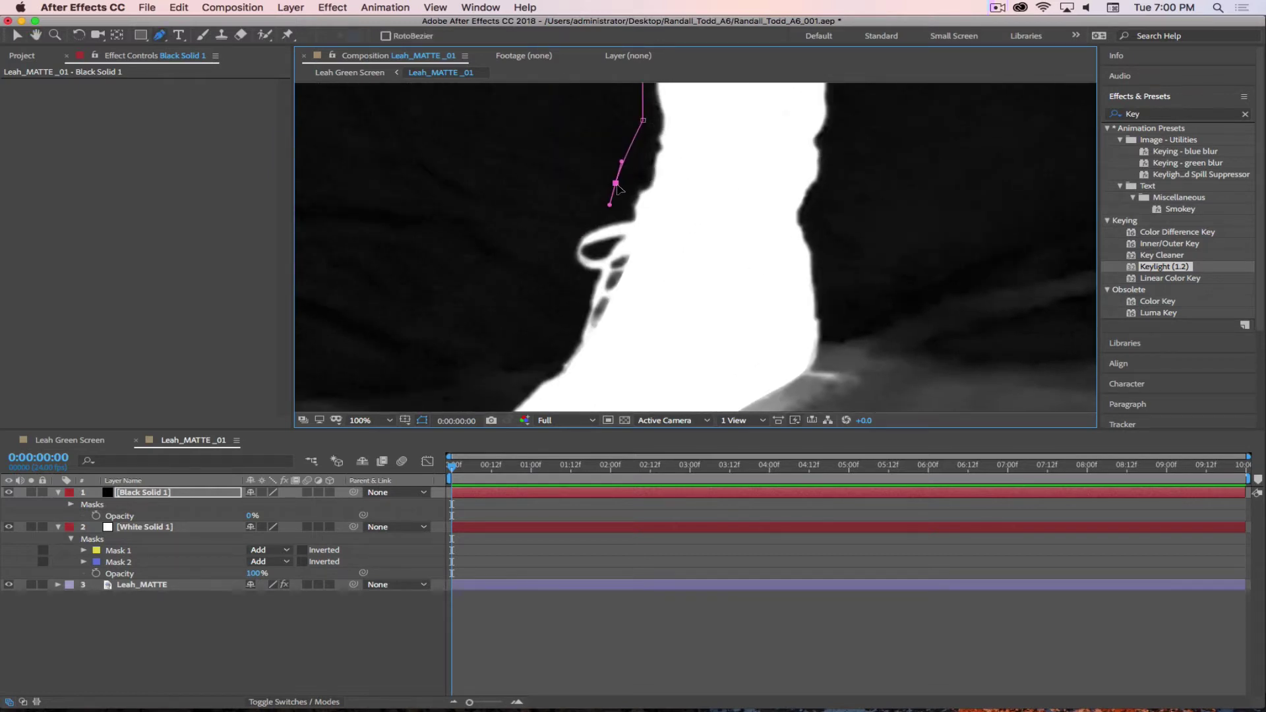
{"action": "mouse_move", "coordinate": [615, 183]}
{"action": "left_mouse_down"}
{"action": "mouse_move", "coordinate": [652, 179]}
{"action": "mouse_move", "coordinate": [632, 192]}
{"action": "left_mouse_up"}
{"action": "left_click", "coordinate": [628, 216]}
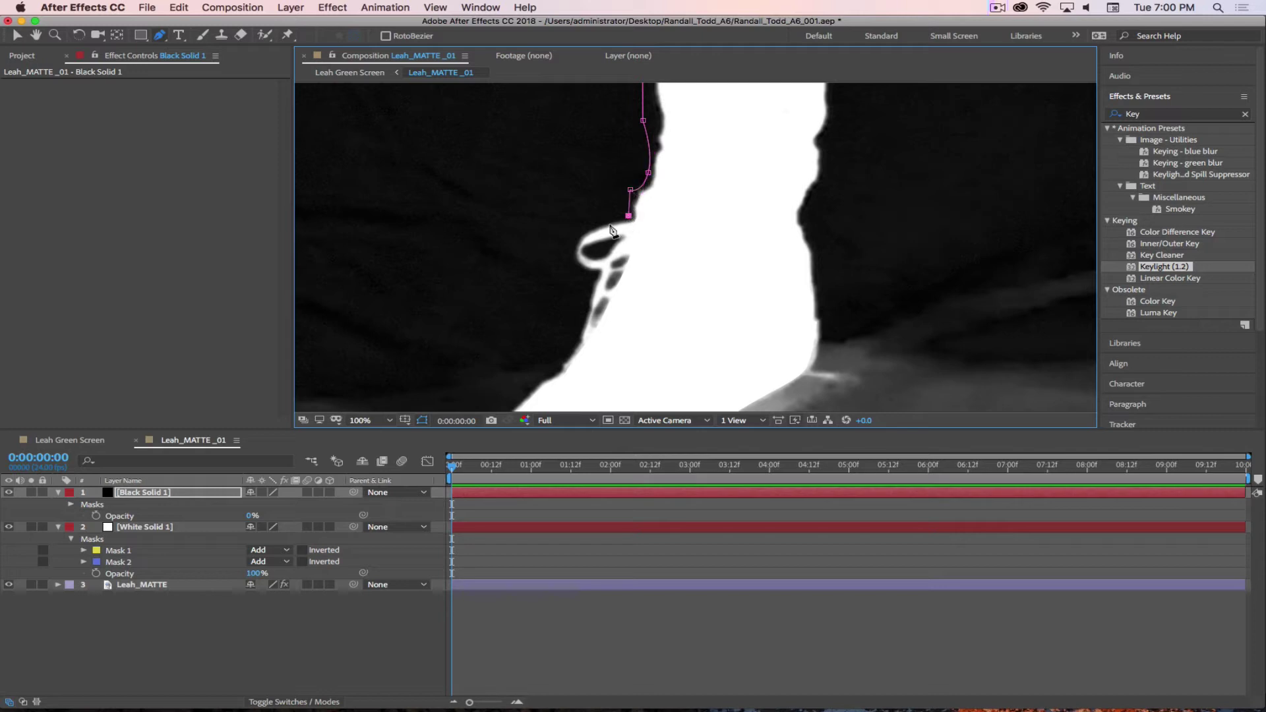
{"action": "left_click_drag", "start_coordinate": [573, 242], "coordinate": [567, 260]}
{"action": "left_click", "coordinate": [596, 275]}
{"action": "left_click_drag", "start_coordinate": [645, 302], "coordinate": [627, 178]}
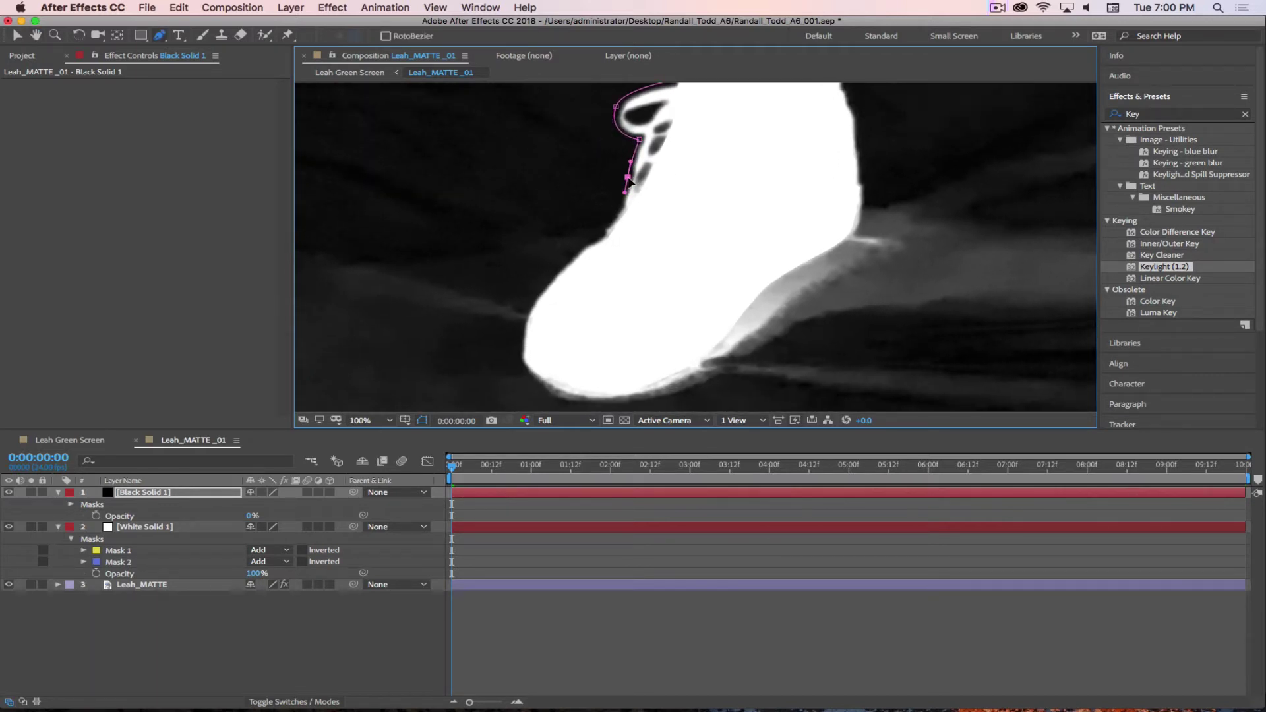
- Continue the mask down the foot's edge toward the toe
{"action": "left_click", "coordinate": [595, 240]}
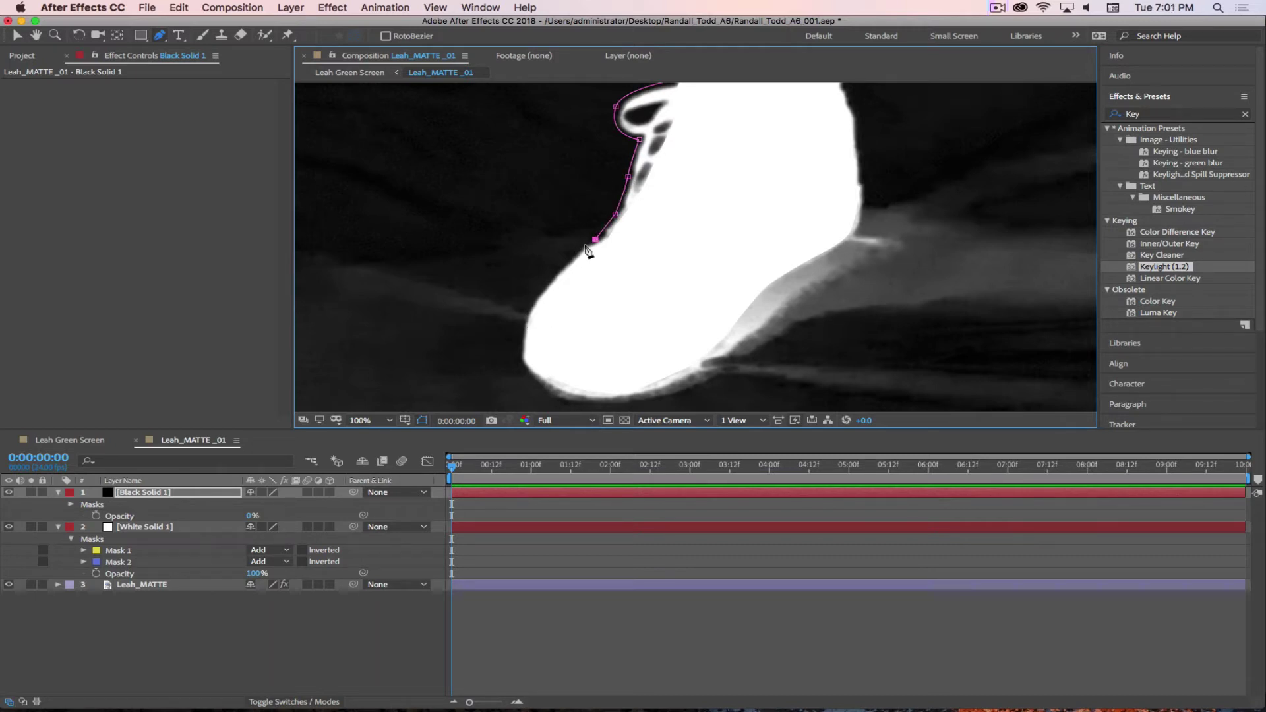
{"action": "left_click", "coordinate": [585, 245]}
{"action": "left_click", "coordinate": [547, 280]}
{"action": "left_click", "coordinate": [542, 288]}
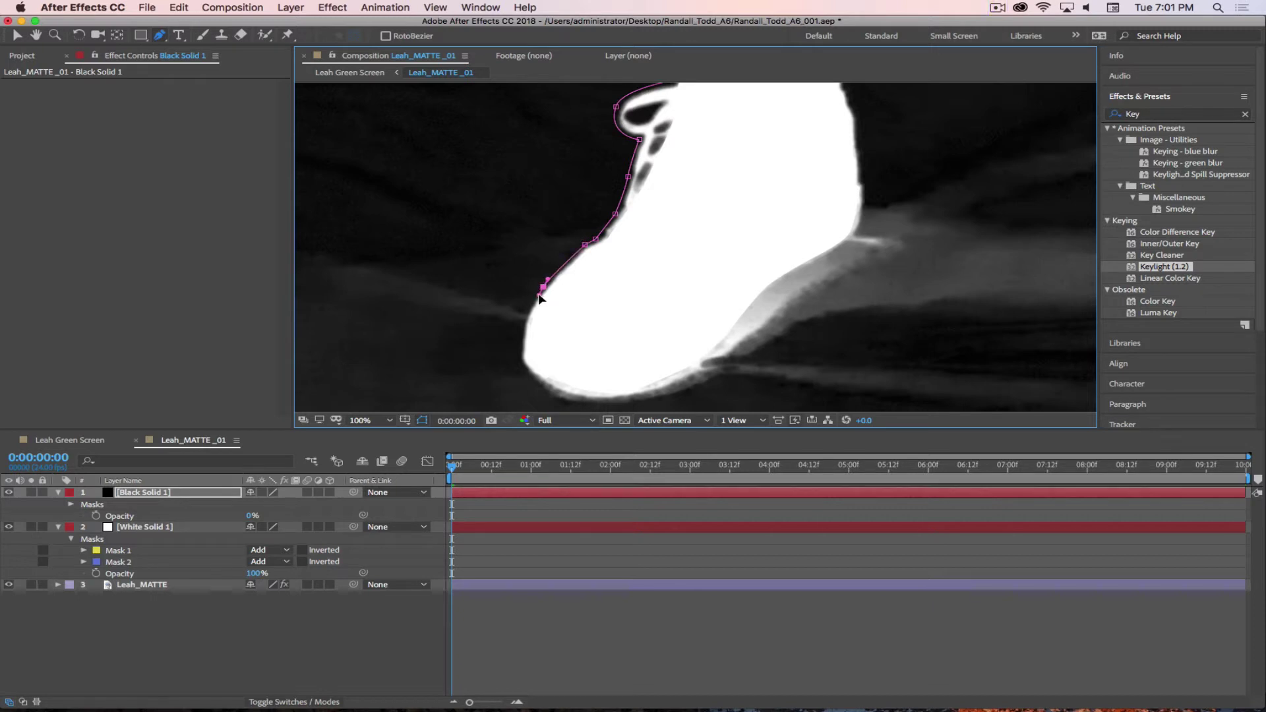
{"action": "left_click", "coordinate": [544, 290]}
{"action": "left_click", "coordinate": [526, 319]}
{"action": "left_click", "coordinate": [520, 361]}
{"action": "scroll", "coordinate": [574, 343], "scroll_direction": "down", "scroll_amount": 5}
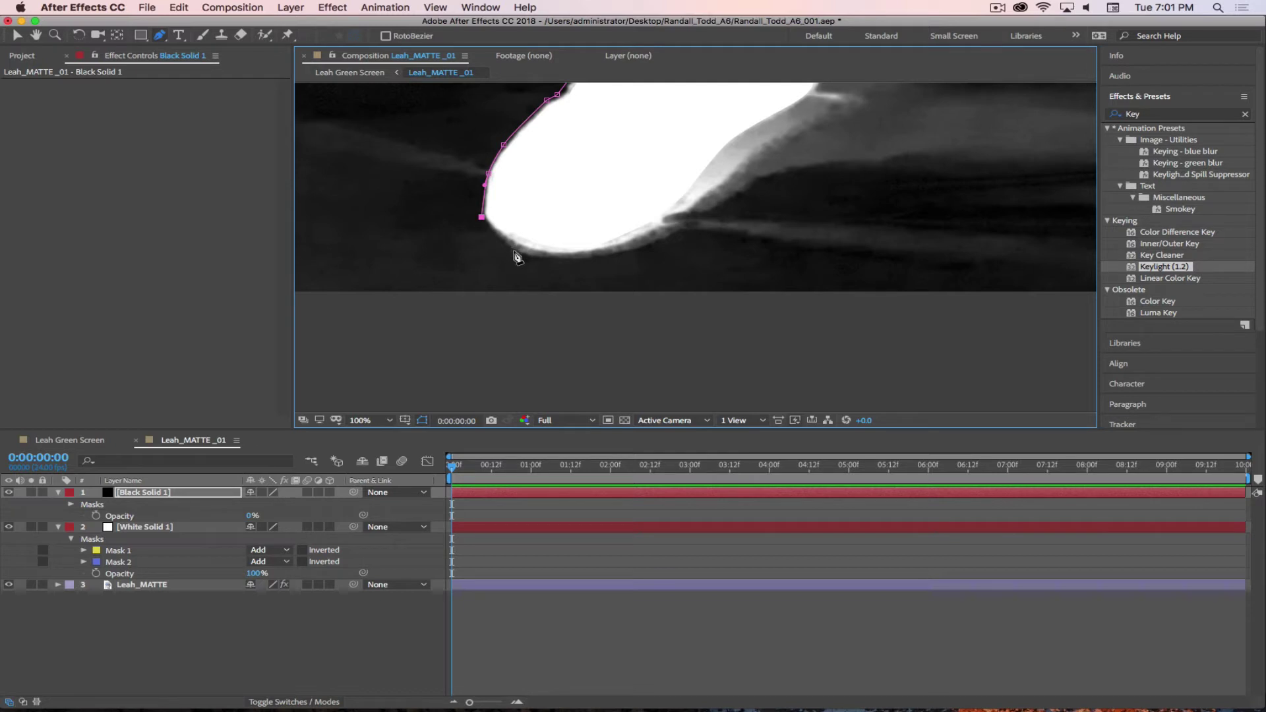
- Curve the mask around the sole and up the heel toward the leg
{"action": "left_click", "coordinate": [514, 251]}
{"action": "left_click", "coordinate": [530, 256]}
{"action": "left_click_drag", "start_coordinate": [597, 259], "coordinate": [681, 230]}
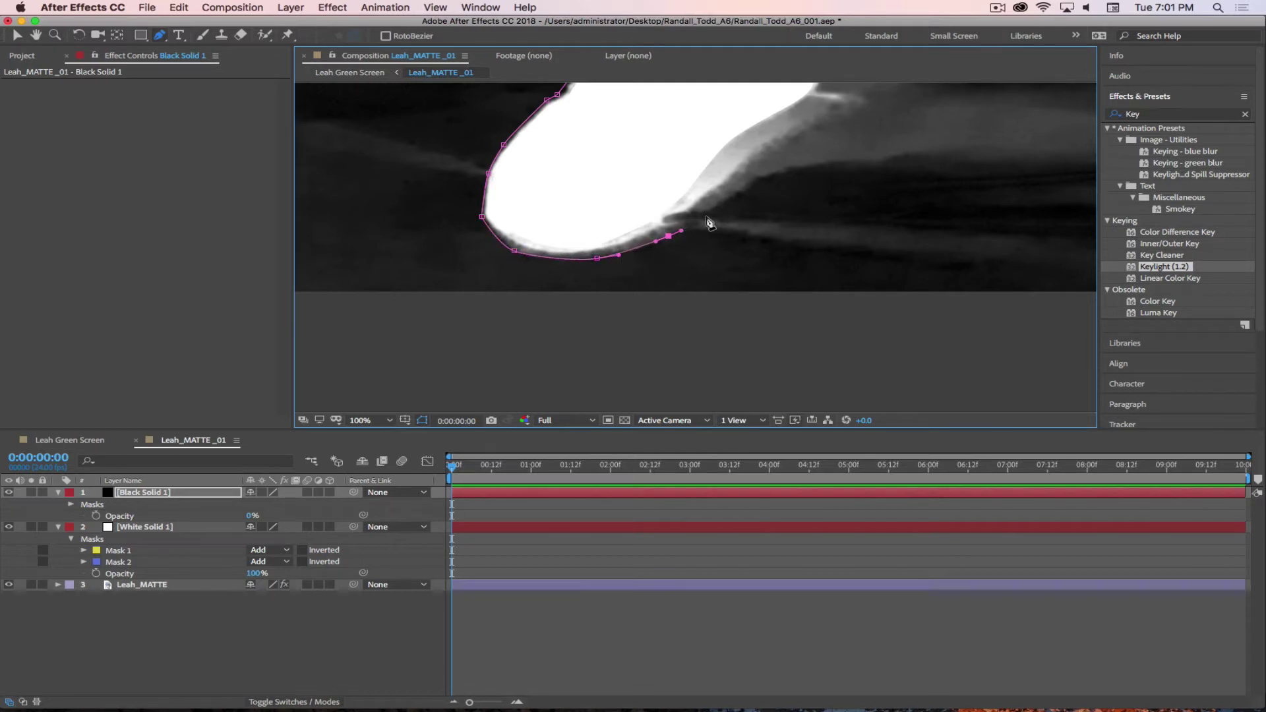
{"action": "left_click_drag", "start_coordinate": [723, 190], "coordinate": [767, 148]}
{"action": "left_click_drag", "start_coordinate": [835, 113], "coordinate": [848, 104]}
{"action": "key", "text": "space"}
{"action": "left_click_drag", "start_coordinate": [779, 143], "coordinate": [572, 263]}
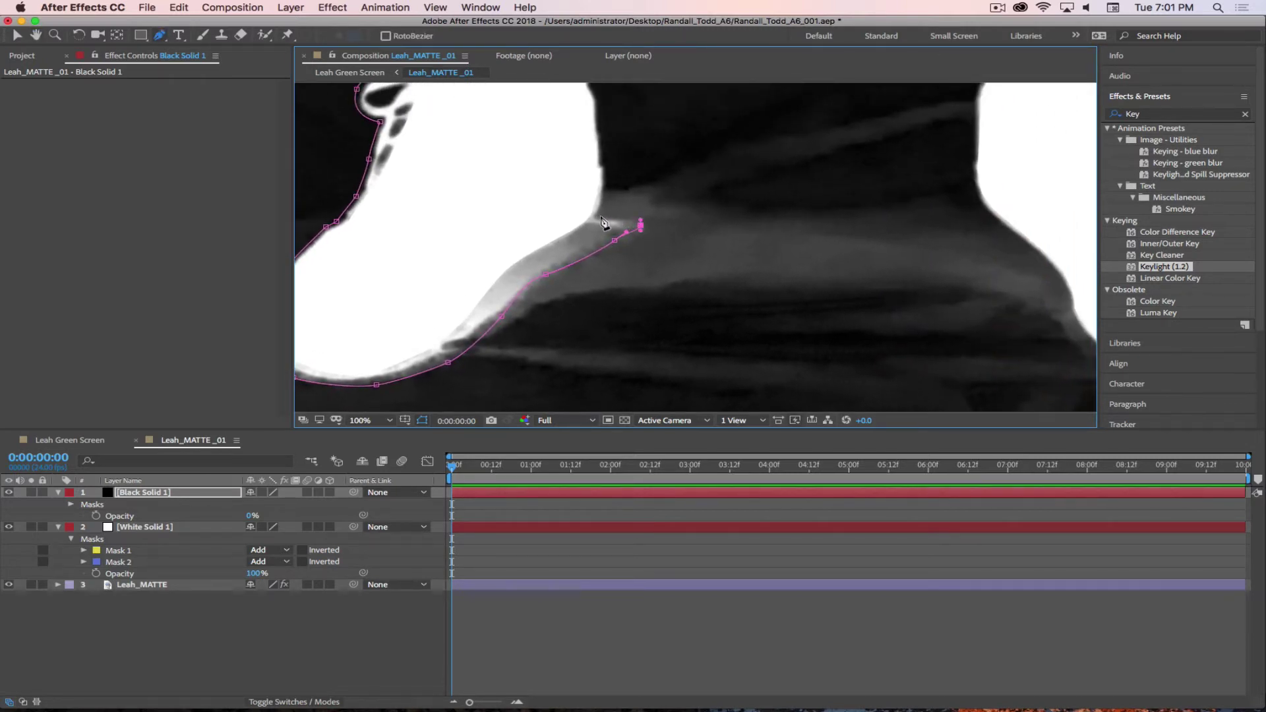
- Add Pen mask points from the heel up the left leg's inner edge toward the crotch
{"action": "mouse_move", "coordinate": [598, 217]}
{"action": "left_mouse_down"}
{"action": "mouse_move", "coordinate": [584, 247]}
{"action": "mouse_move", "coordinate": [579, 226]}
{"action": "left_mouse_up"}
{"action": "left_click", "coordinate": [576, 208]}
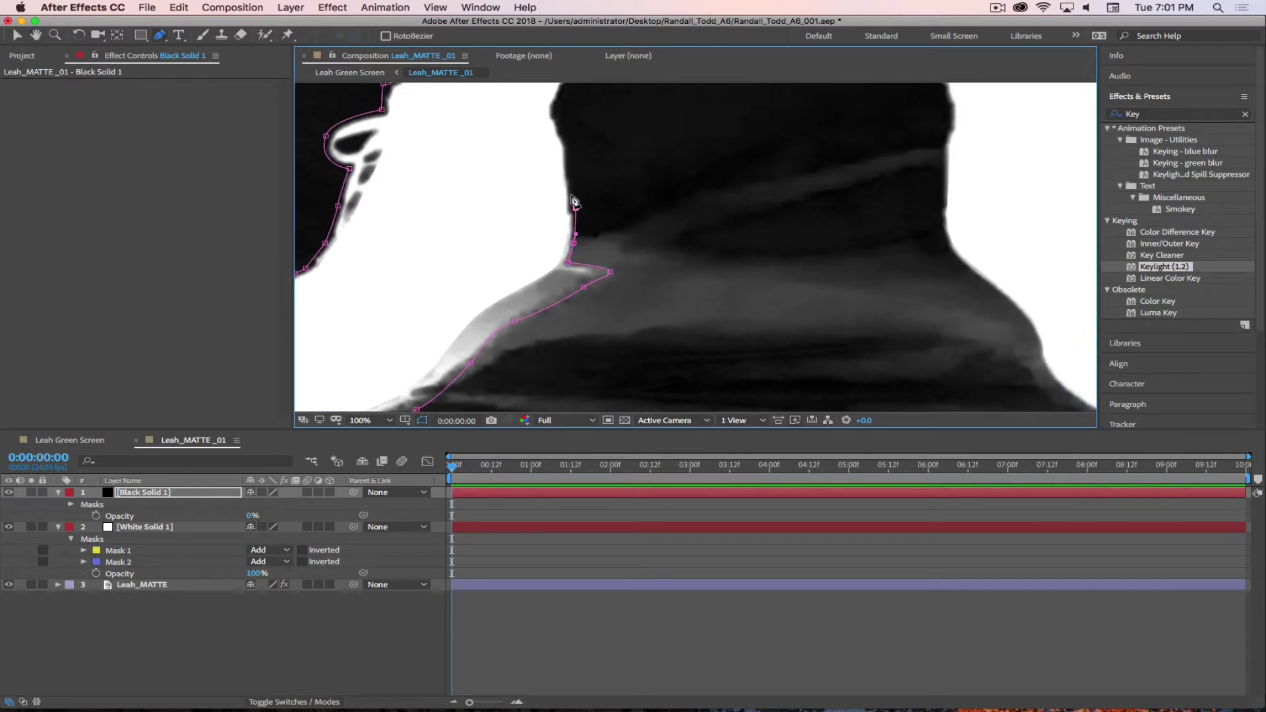
{"action": "left_click", "coordinate": [569, 152]}
{"action": "left_click_drag", "start_coordinate": [620, 132], "coordinate": [580, 269]}
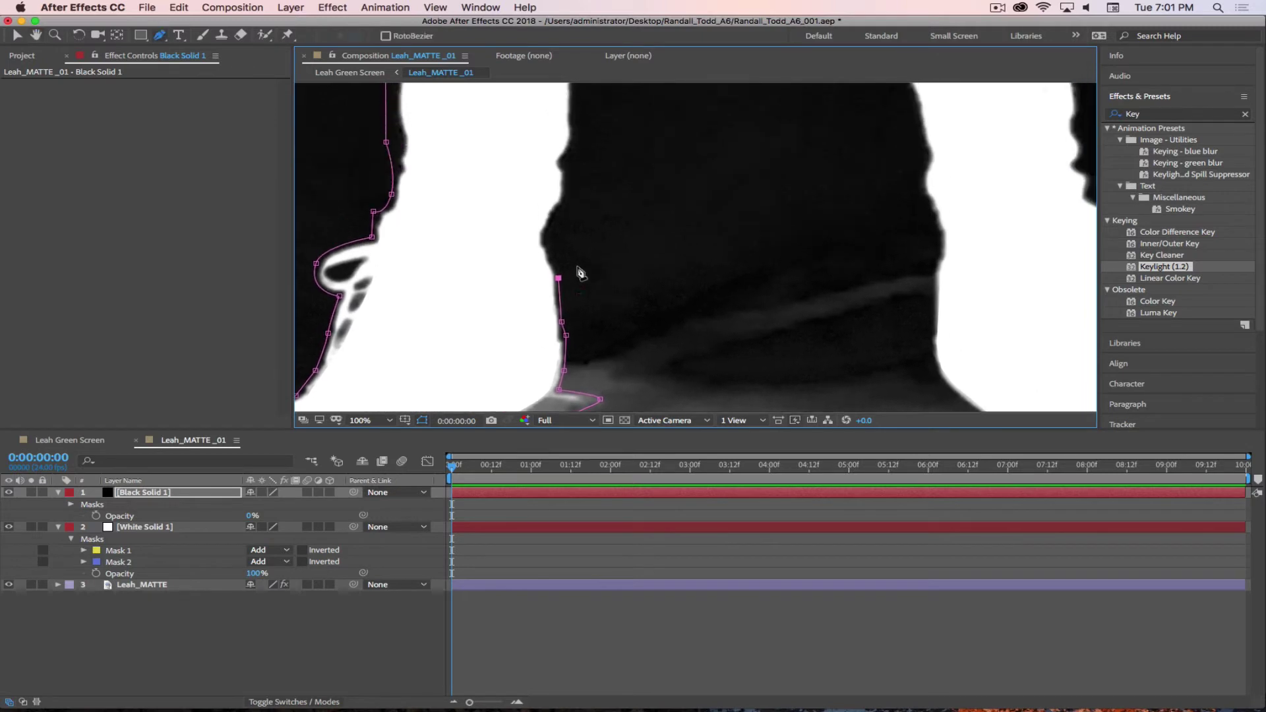
{"action": "left_click", "coordinate": [566, 201]}
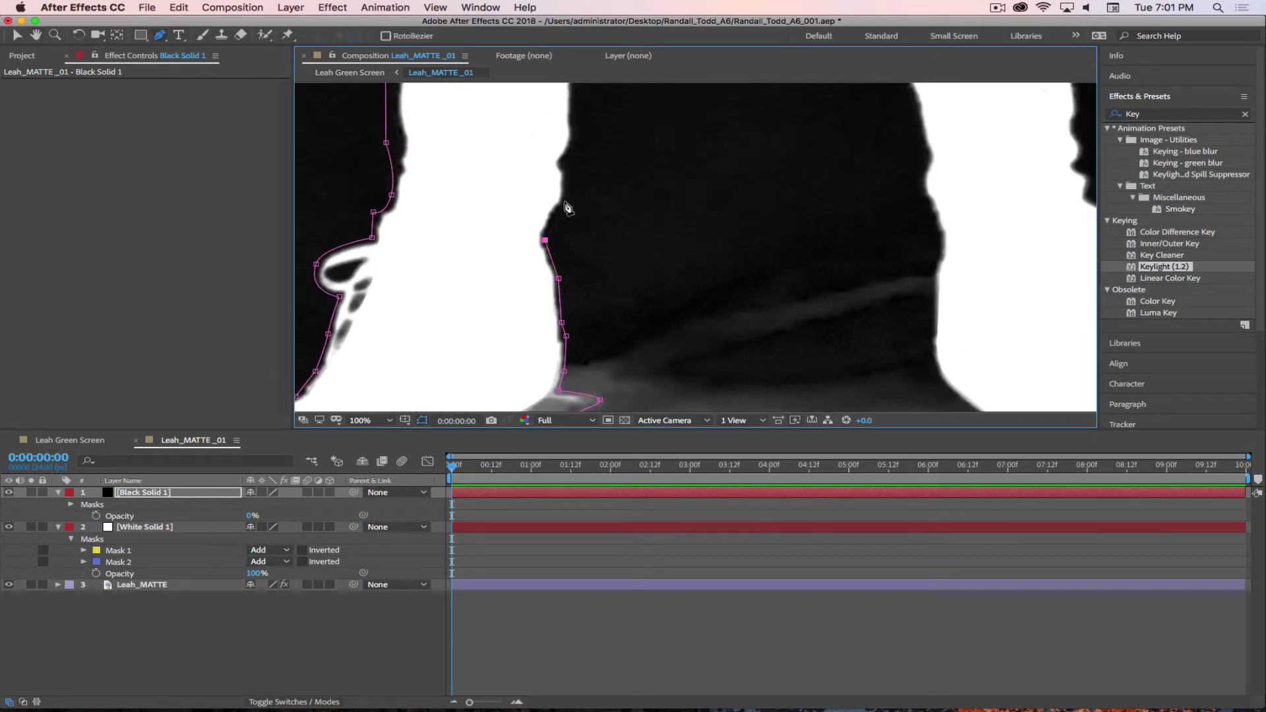
{"action": "left_click", "coordinate": [574, 141]}
{"action": "left_click_drag", "start_coordinate": [664, 121], "coordinate": [630, 334]}
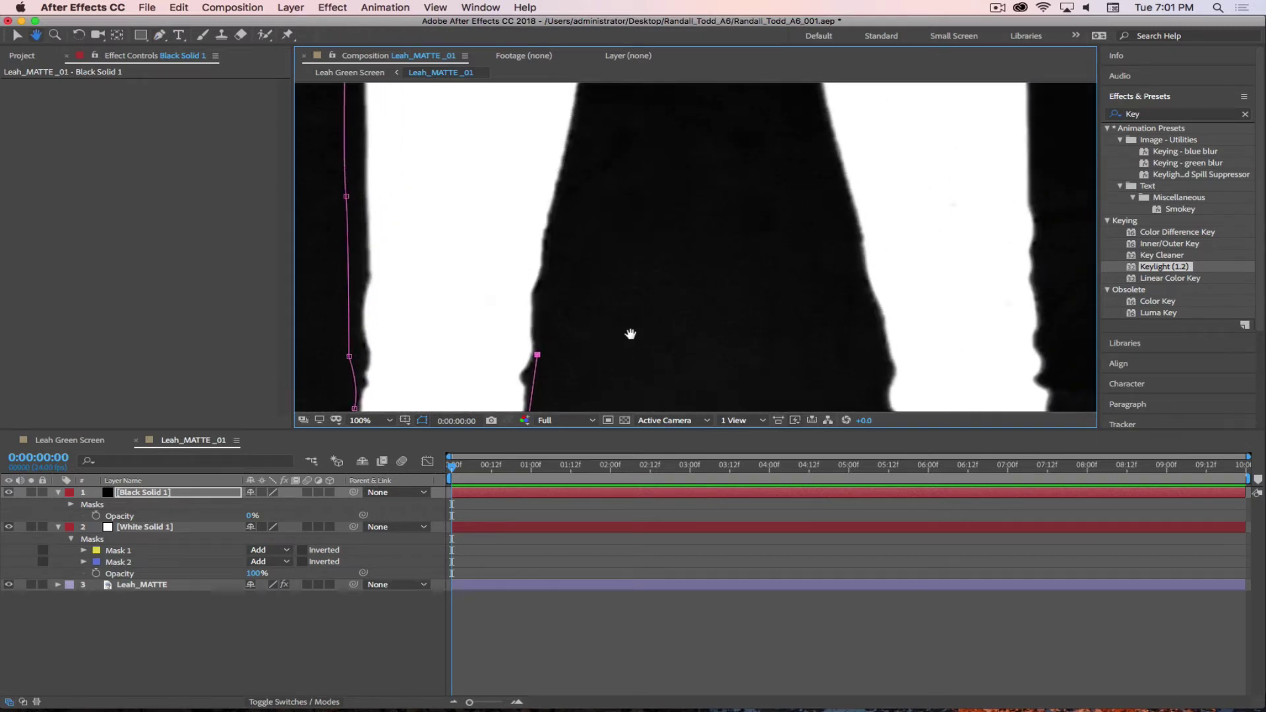
{"action": "left_click_drag", "start_coordinate": [631, 187], "coordinate": [609, 363]}
- Curve the mask across the crotch and down the right leg's inner edge
{"action": "left_click_drag", "start_coordinate": [572, 213], "coordinate": [572, 193]}
{"action": "left_click_drag", "start_coordinate": [591, 118], "coordinate": [683, 95]}
{"action": "left_click", "coordinate": [756, 125]}
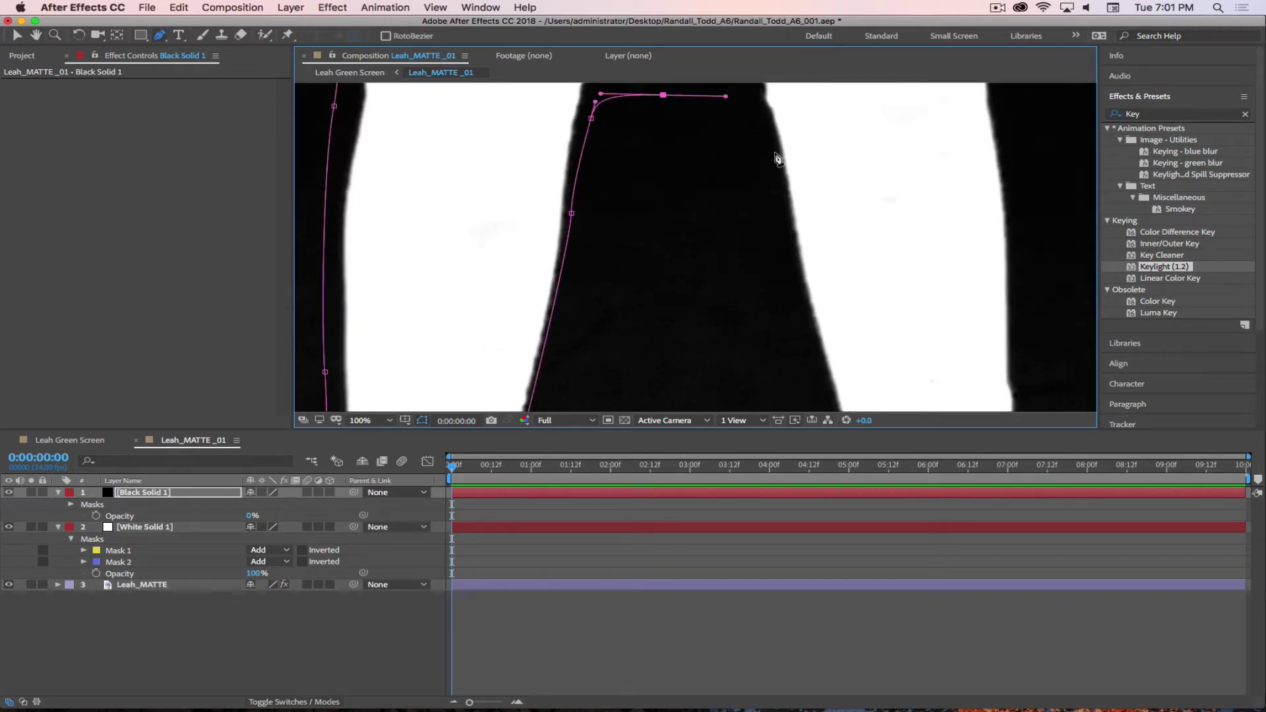
{"action": "left_click_drag", "start_coordinate": [778, 173], "coordinate": [789, 205]}
{"action": "left_click_drag", "start_coordinate": [828, 316], "coordinate": [720, 257]}
{"action": "key", "text": "comma"}
{"action": "key", "text": "comma"}
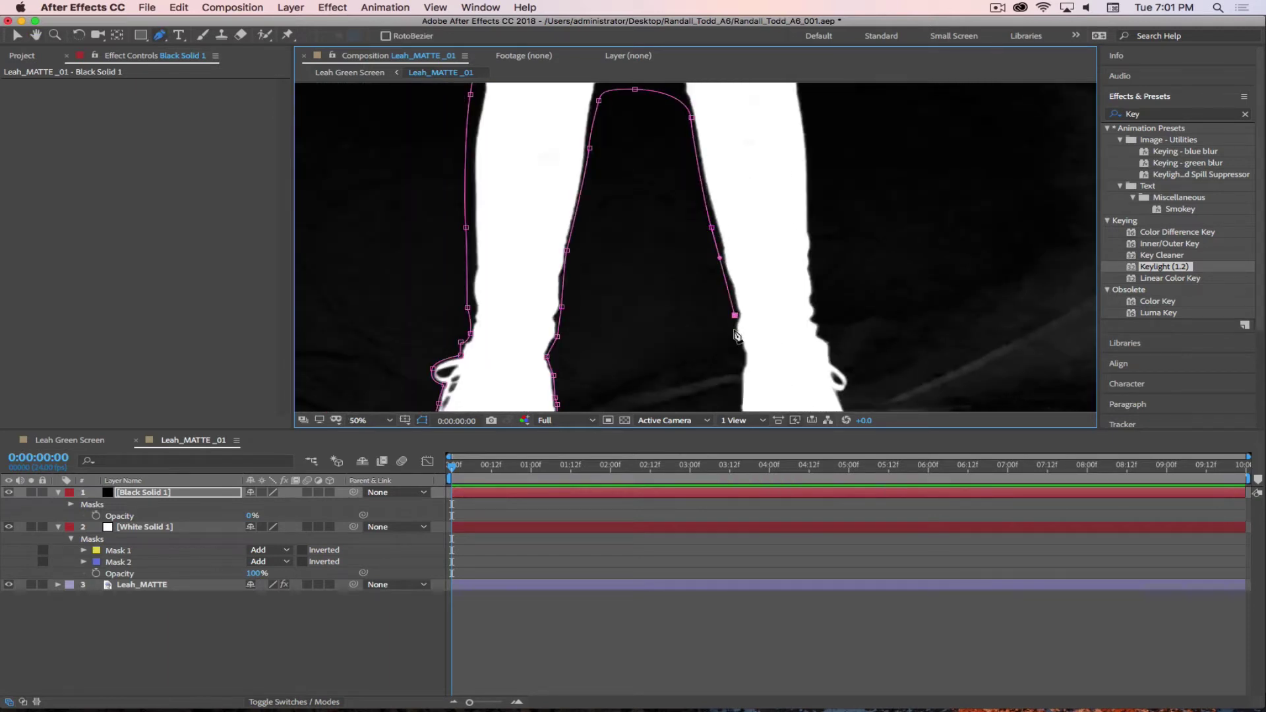
{"action": "left_click_drag", "start_coordinate": [733, 331], "coordinate": [740, 342]}
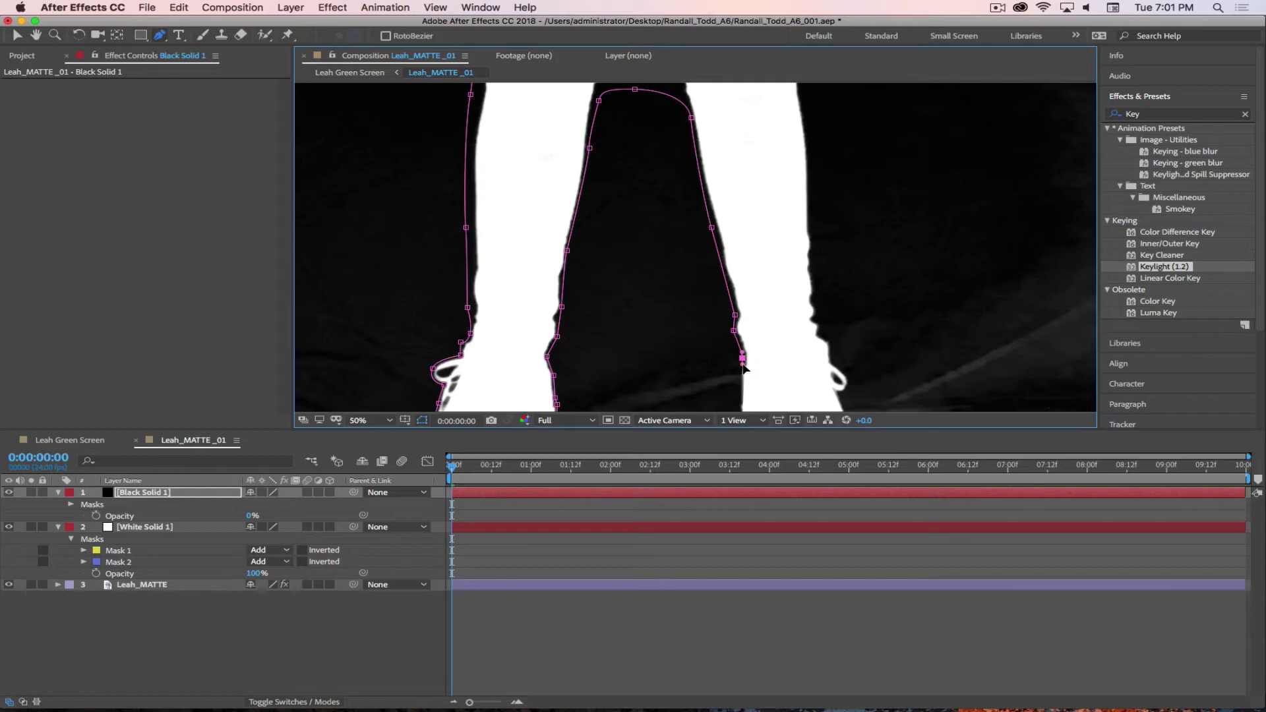
{"action": "left_click_drag", "start_coordinate": [768, 392], "coordinate": [713, 197]}
{"action": "key", "text": "period"}
- Add mask points down the figure's edge and curve them along the shoe's lower edge
{"action": "key", "text": "period"}
{"action": "scroll", "coordinate": [707, 193], "scroll_direction": "up", "scroll_amount": 5}
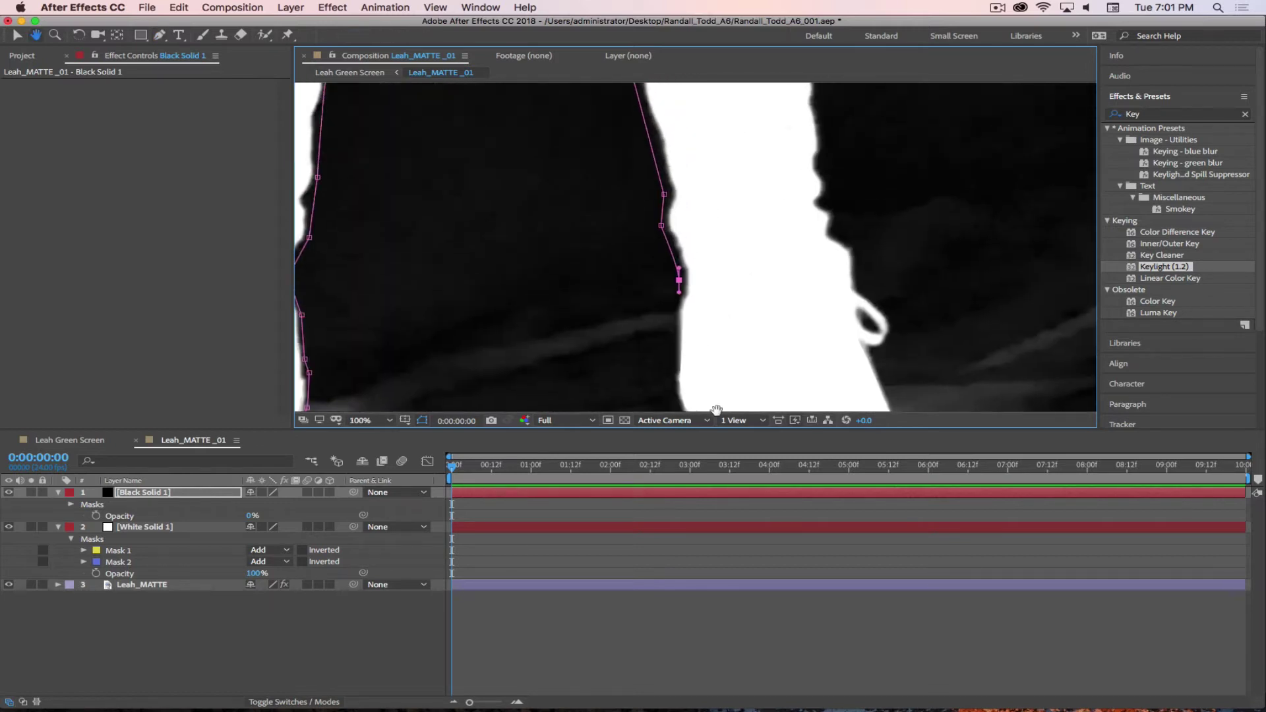
{"action": "key", "text": "period"}
{"action": "key", "text": "period"}
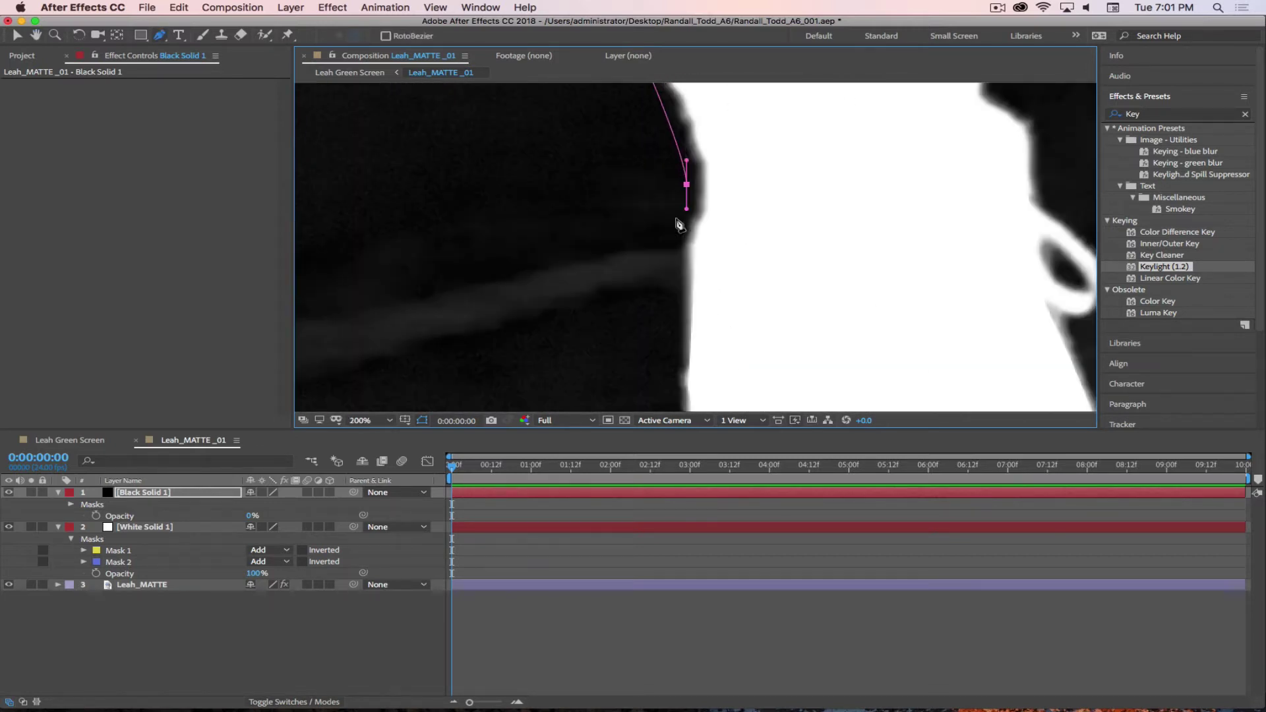
{"action": "scroll", "coordinate": [724, 249], "scroll_direction": "down", "scroll_amount": 3}
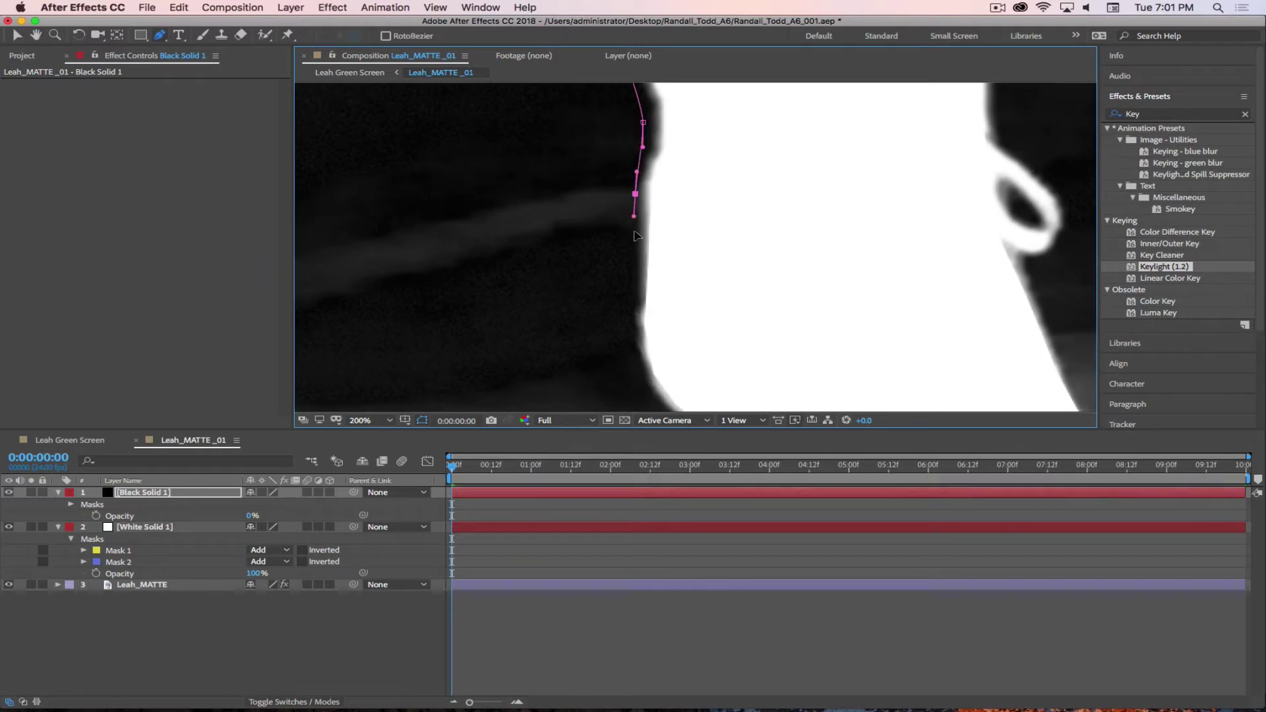
{"action": "left_click", "coordinate": [636, 288]}
{"action": "left_click", "coordinate": [634, 360]}
{"action": "left_click_drag", "start_coordinate": [637, 368], "coordinate": [639, 372]}
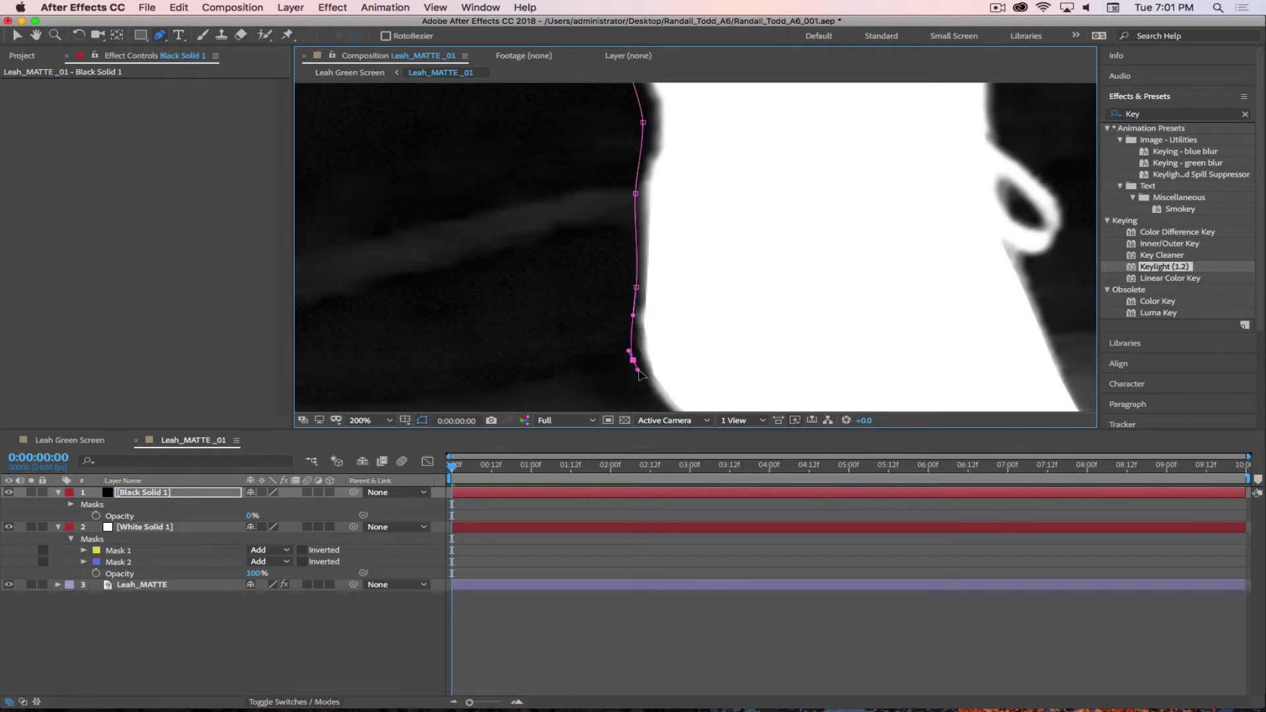
{"action": "left_click_drag", "start_coordinate": [752, 382], "coordinate": [687, 204]}
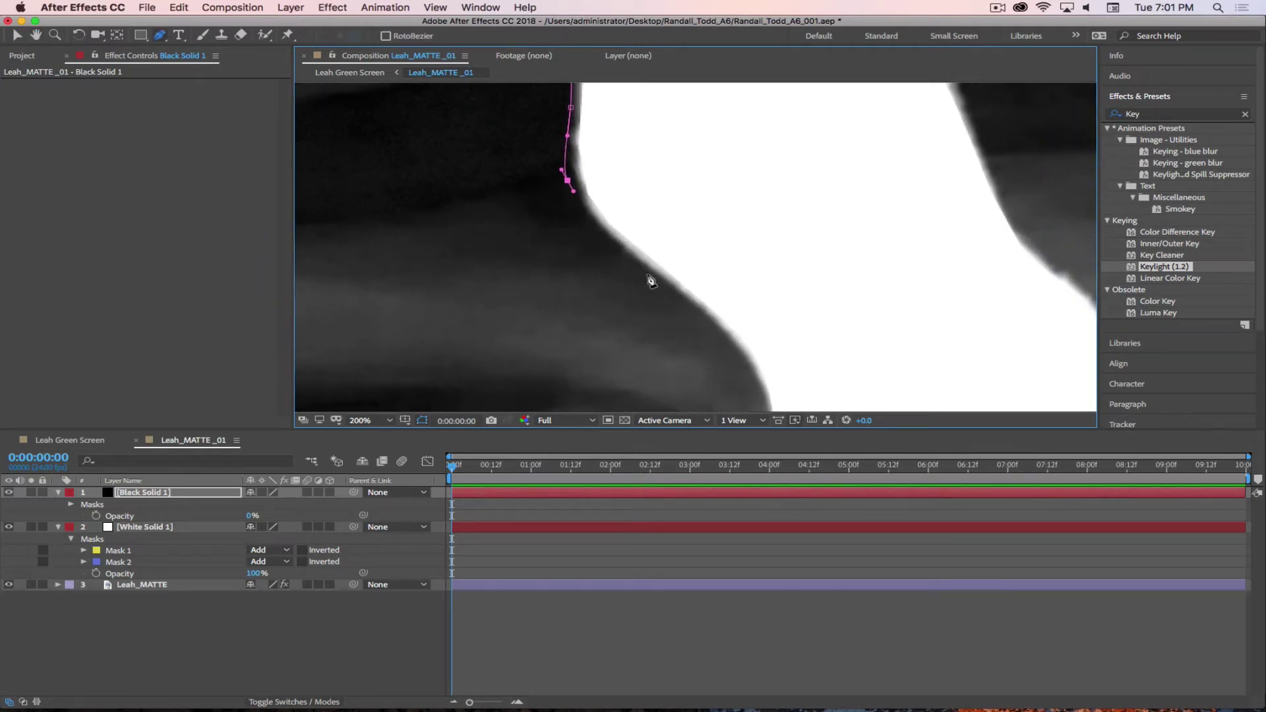
{"action": "left_click_drag", "start_coordinate": [649, 275], "coordinate": [674, 293]}
{"action": "left_click_drag", "start_coordinate": [791, 323], "coordinate": [745, 183]}
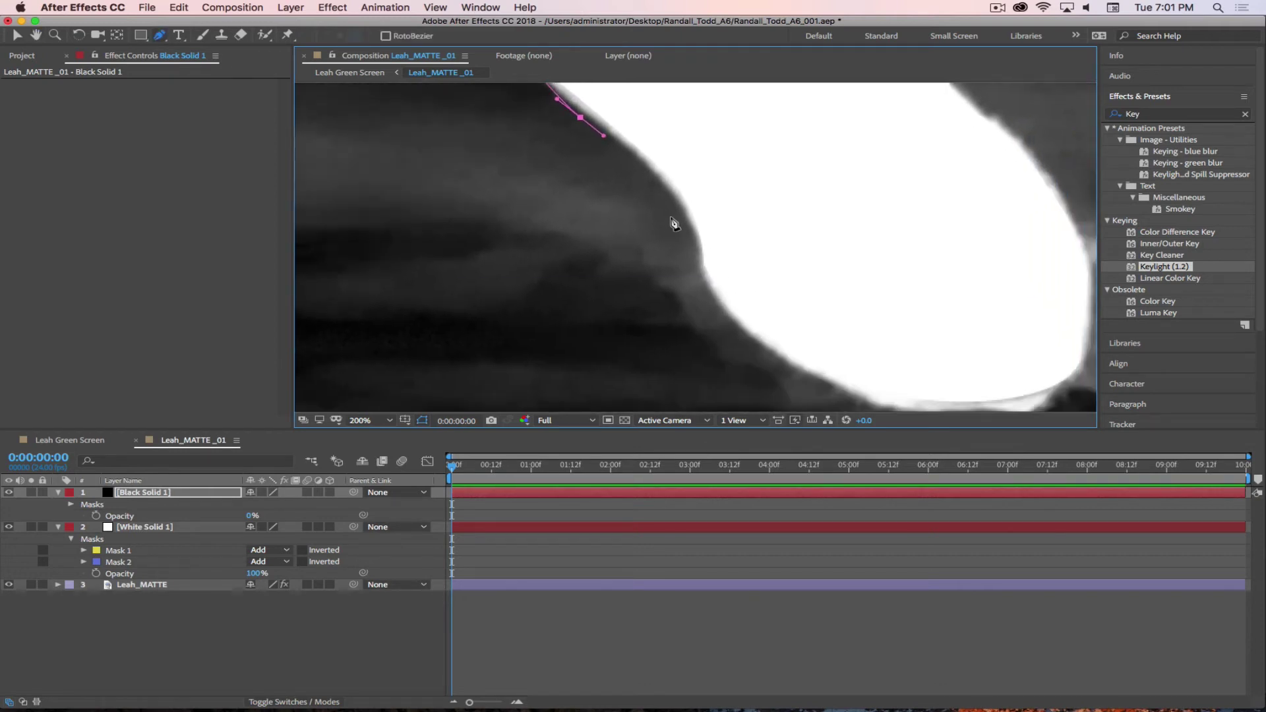
{"action": "left_click_drag", "start_coordinate": [679, 209], "coordinate": [687, 229]}
{"action": "left_click_drag", "start_coordinate": [701, 281], "coordinate": [709, 295]}
{"action": "left_click_drag", "start_coordinate": [897, 360], "coordinate": [820, 253]}
{"action": "left_click_drag", "start_coordinate": [706, 257], "coordinate": [725, 266]}
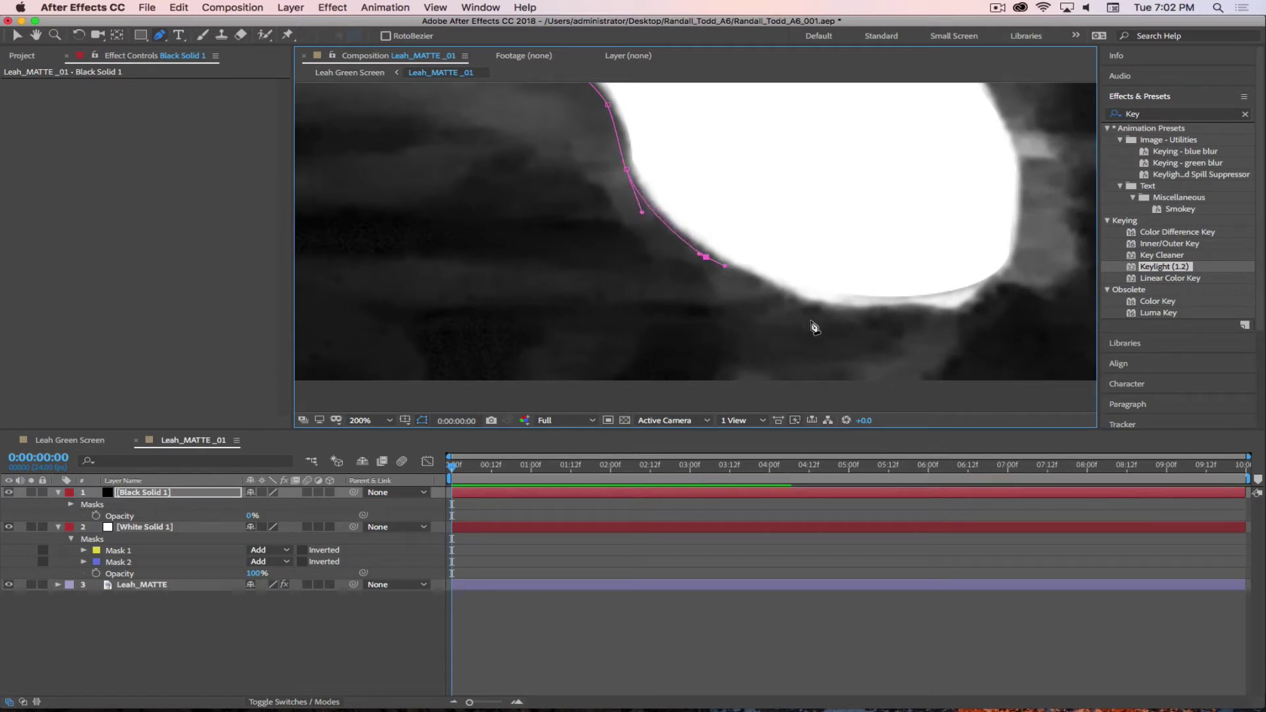
{"action": "left_click_drag", "start_coordinate": [823, 309], "coordinate": [685, 275]}
- Resume the Pen and add mask points back up the white shape's edge
{"action": "key", "text": "g"}
{"action": "left_click", "coordinate": [709, 231]}
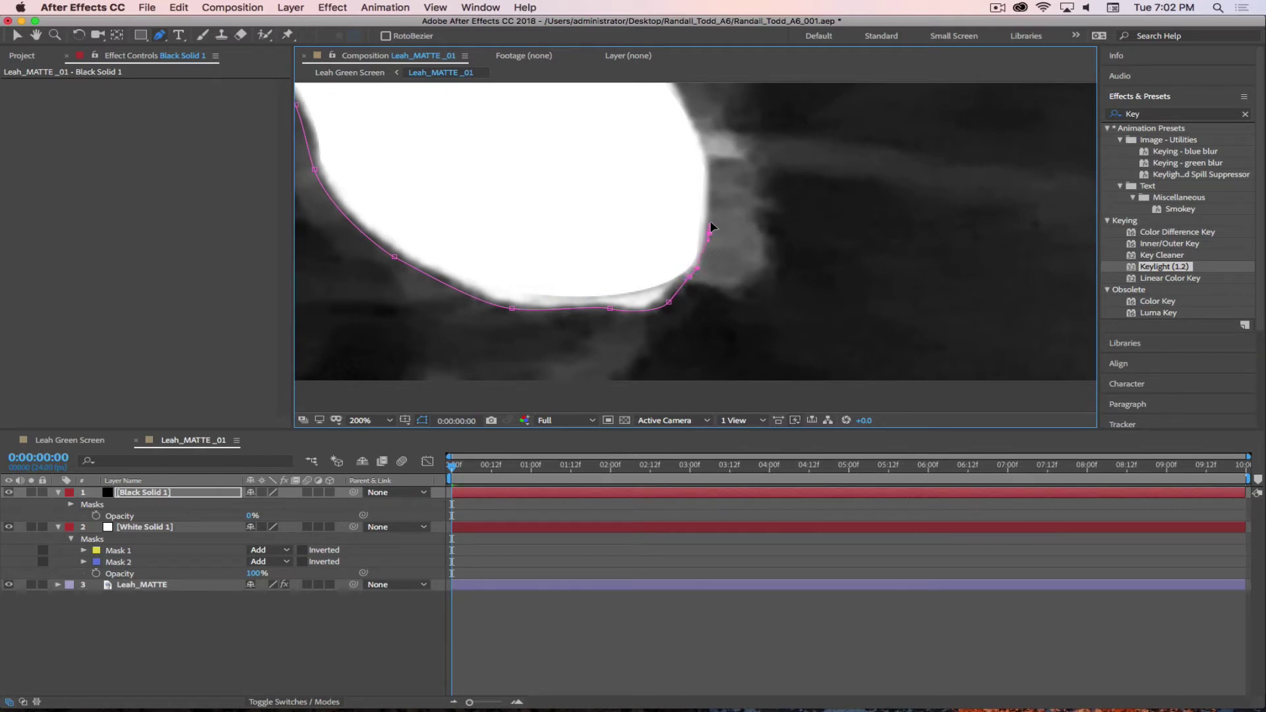
{"action": "scroll", "coordinate": [712, 215], "scroll_direction": "up", "scroll_amount": 4}
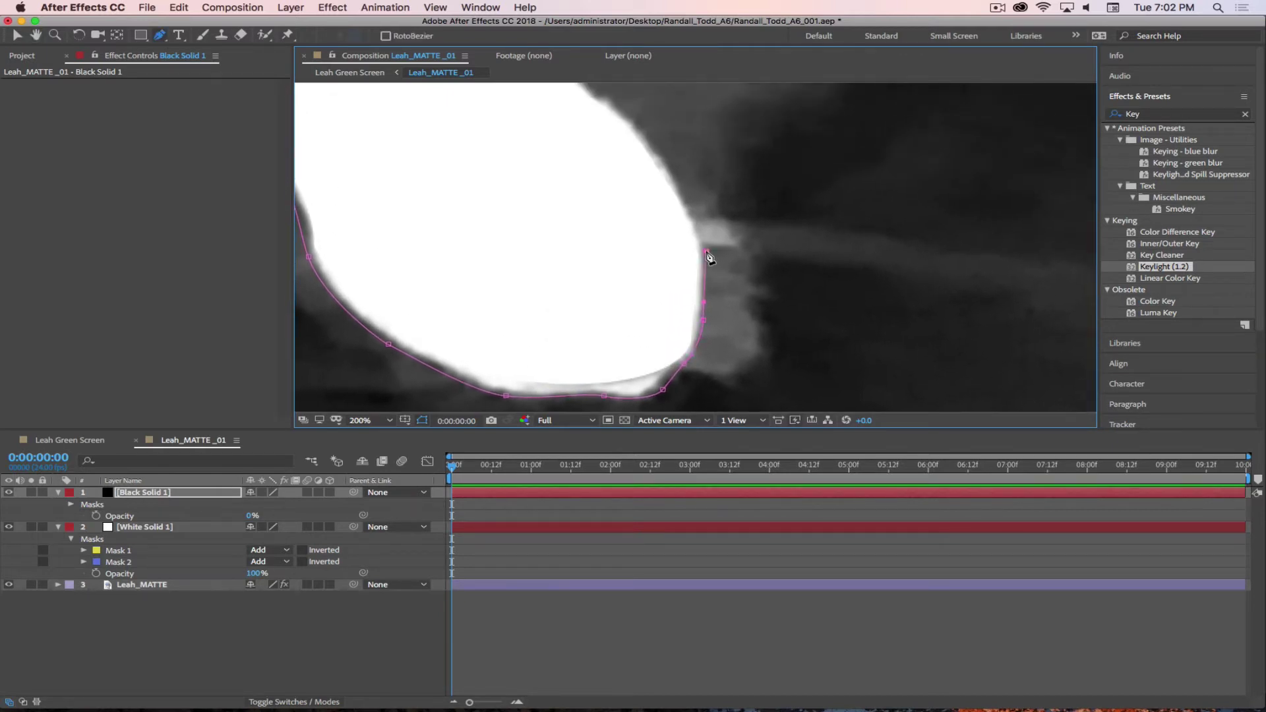
{"action": "left_click", "coordinate": [705, 234]}
{"action": "left_click_drag", "start_coordinate": [665, 163], "coordinate": [654, 144]}
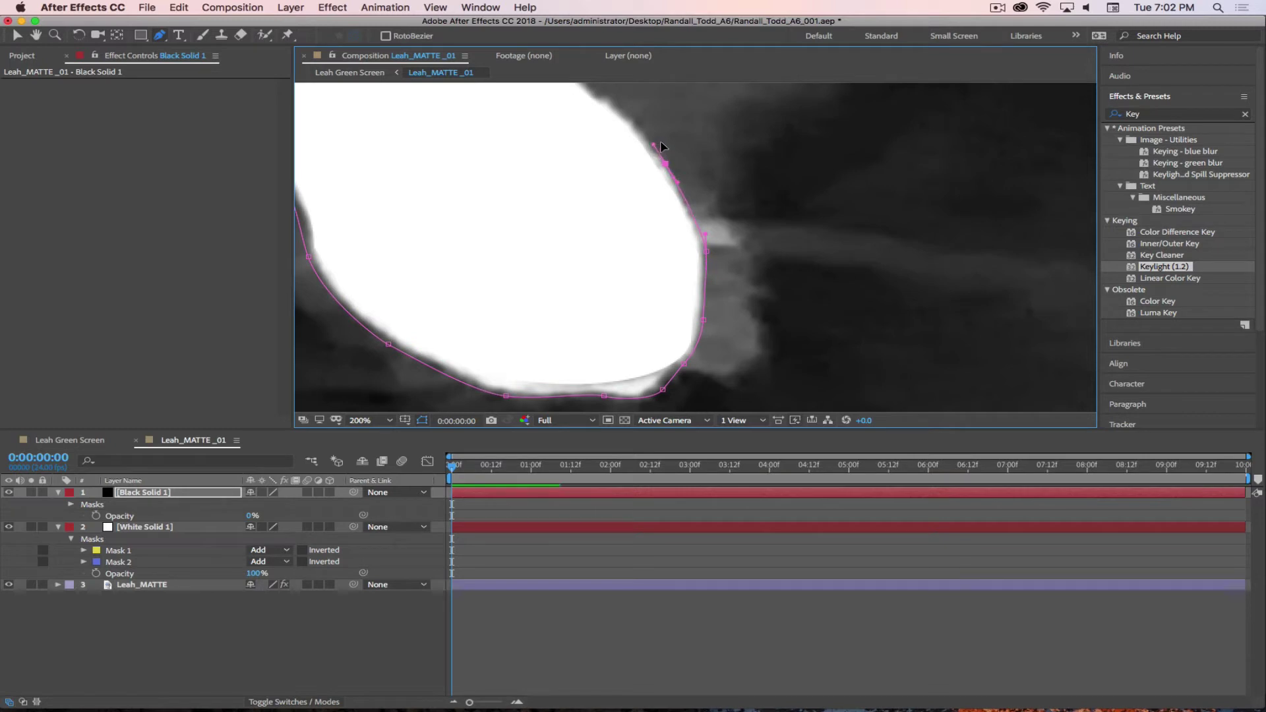
{"action": "scroll", "coordinate": [659, 141], "scroll_direction": "up", "scroll_amount": 4}
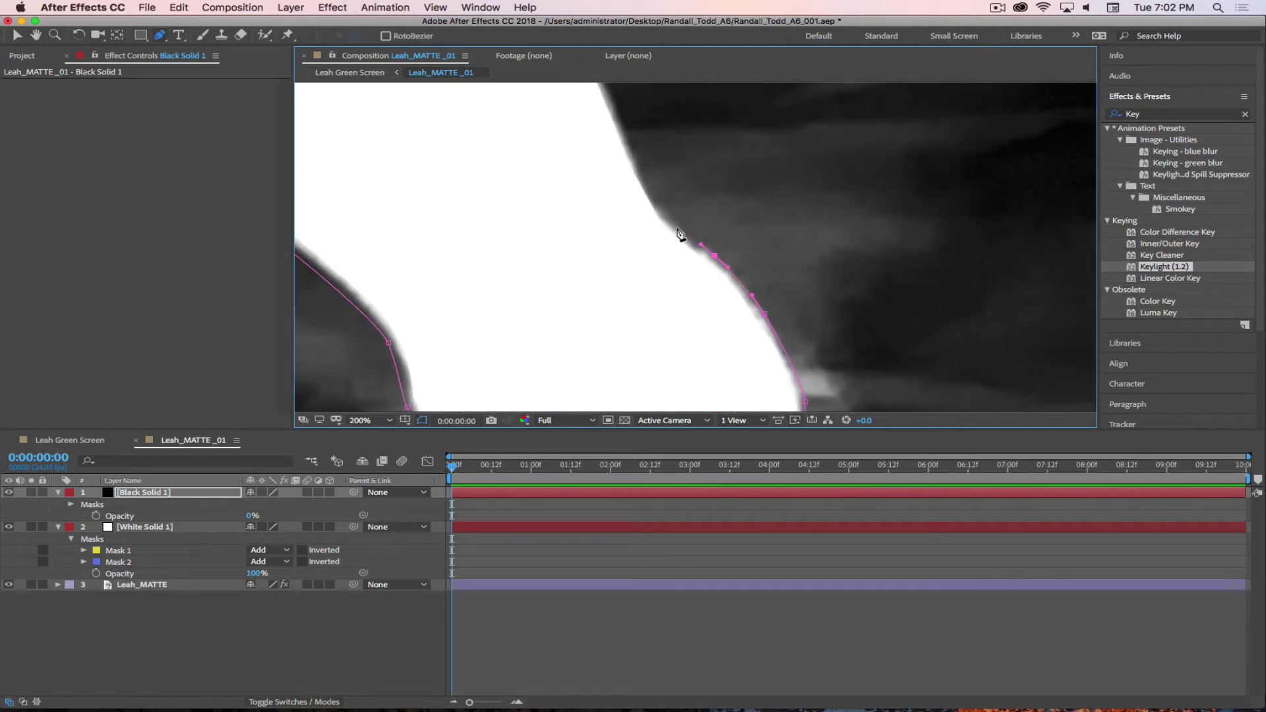
{"action": "left_click_drag", "start_coordinate": [649, 147], "coordinate": [614, 260]}
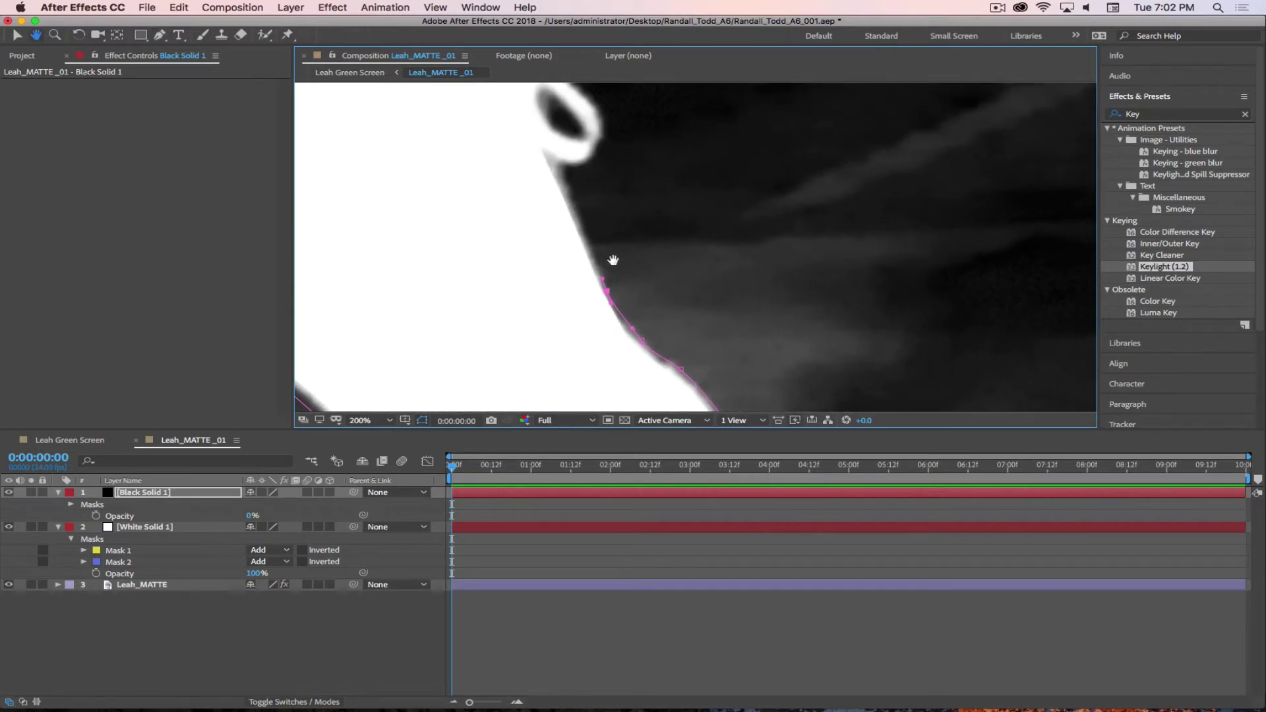
{"action": "left_click", "coordinate": [569, 172]}
{"action": "left_click", "coordinate": [597, 157]}
{"action": "left_click_drag", "start_coordinate": [619, 140], "coordinate": [602, 267]}
{"action": "left_click", "coordinate": [598, 235]}
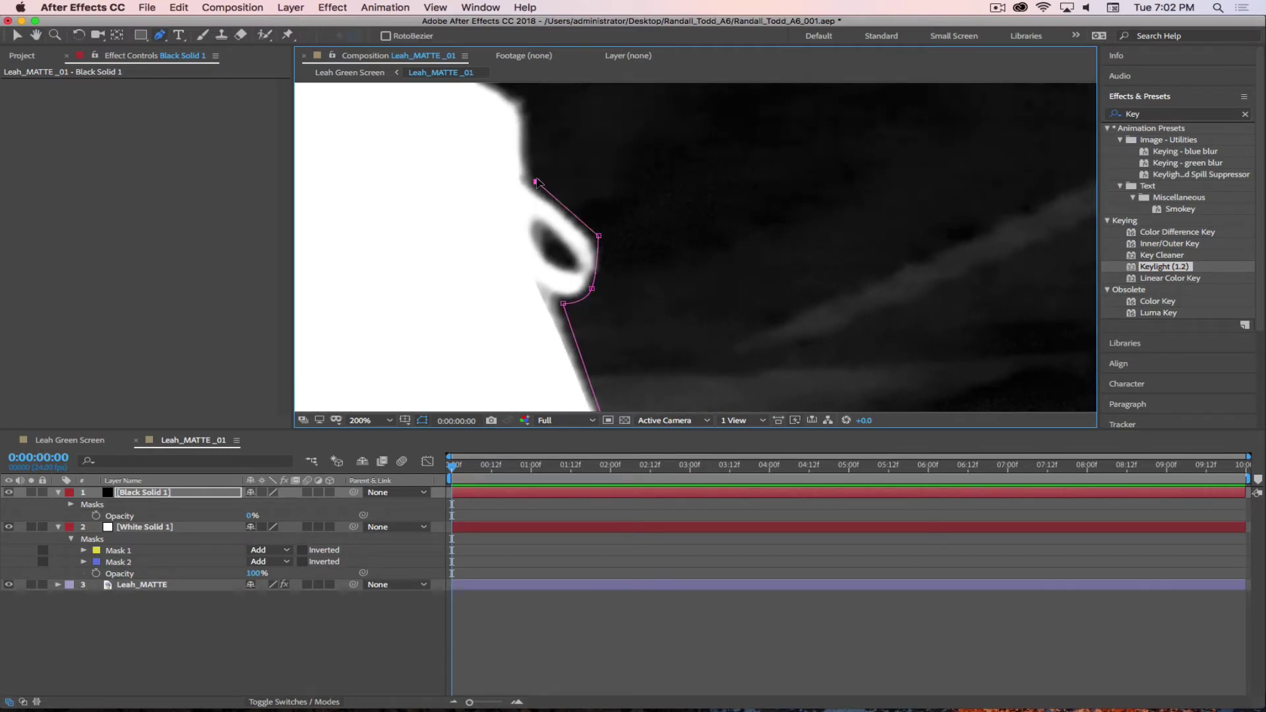
{"action": "scroll", "coordinate": [537, 198], "scroll_direction": "up", "scroll_amount": 5}
{"action": "left_click", "coordinate": [571, 339]}
{"action": "left_click", "coordinate": [566, 259]}
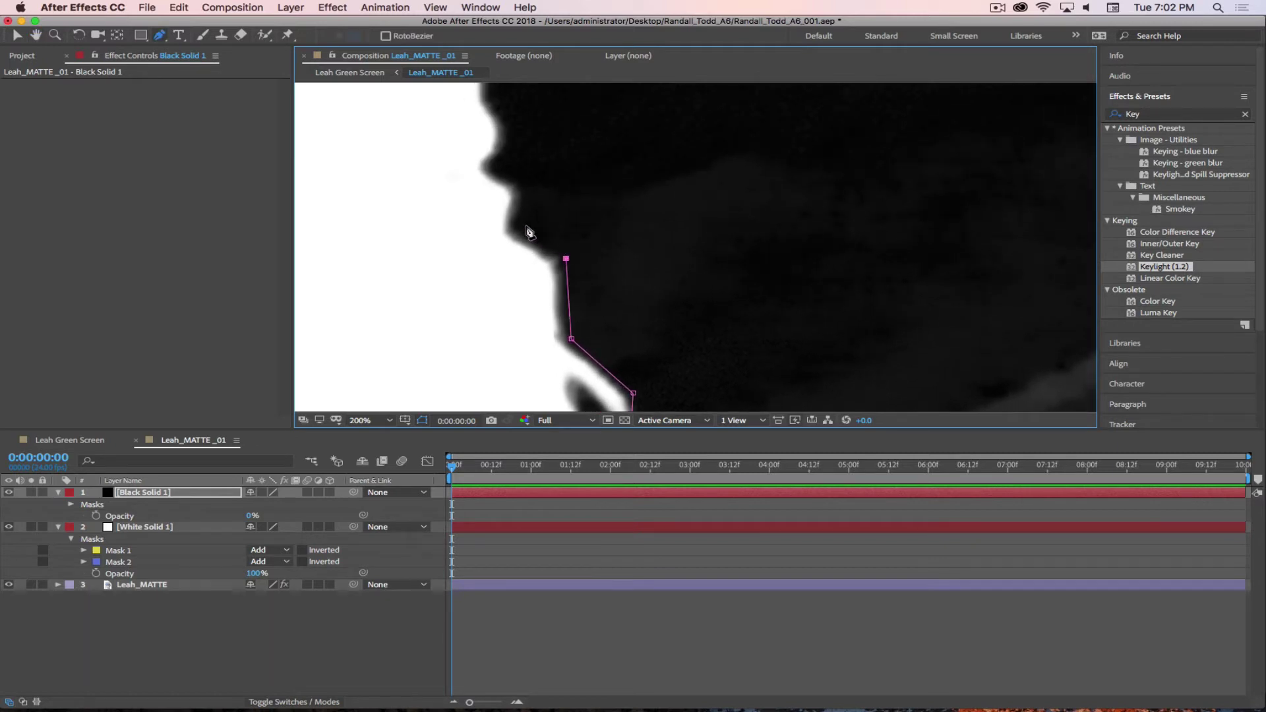
- Continue the mask outline further up along the figure's edge
{"action": "left_click", "coordinate": [521, 224]}
{"action": "left_click", "coordinate": [529, 186]}
{"action": "left_click", "coordinate": [498, 168]}
{"action": "left_click", "coordinate": [519, 125]}
{"action": "left_click_drag", "start_coordinate": [586, 155], "coordinate": [605, 310]}
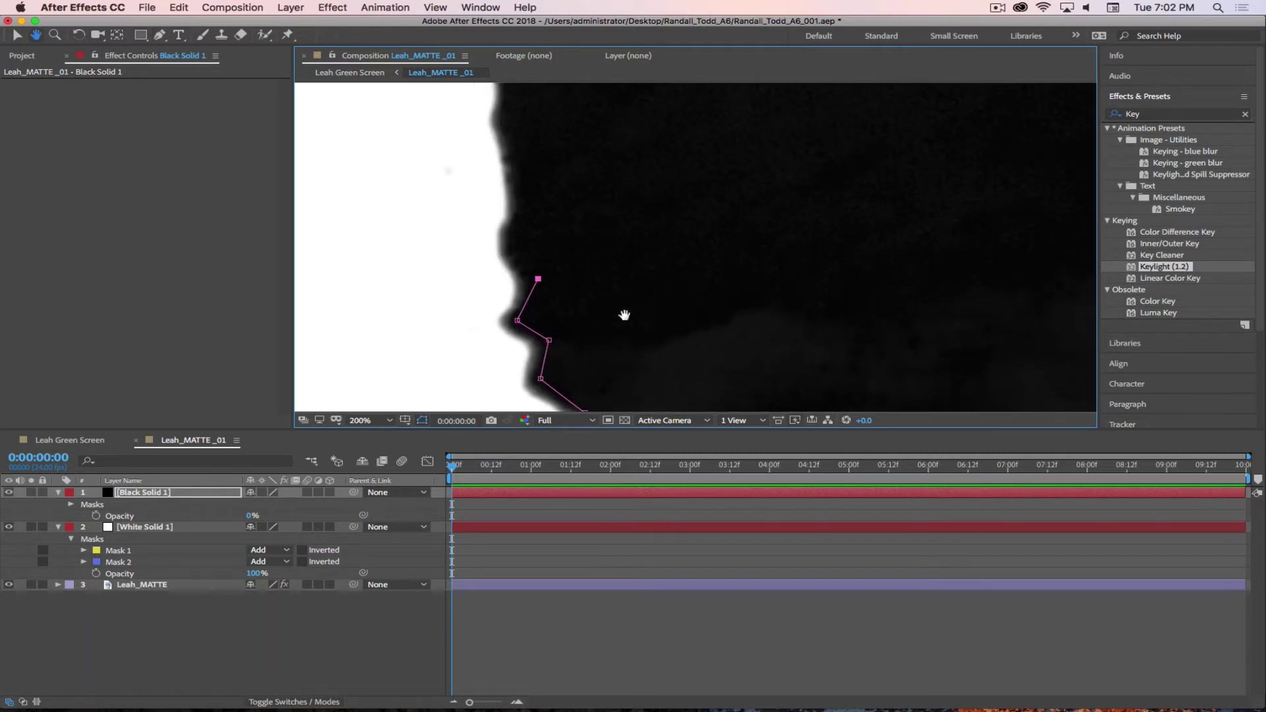
{"action": "left_click", "coordinate": [535, 199]}
{"action": "left_click", "coordinate": [517, 109]}
{"action": "left_click_drag", "start_coordinate": [592, 185], "coordinate": [585, 389]}
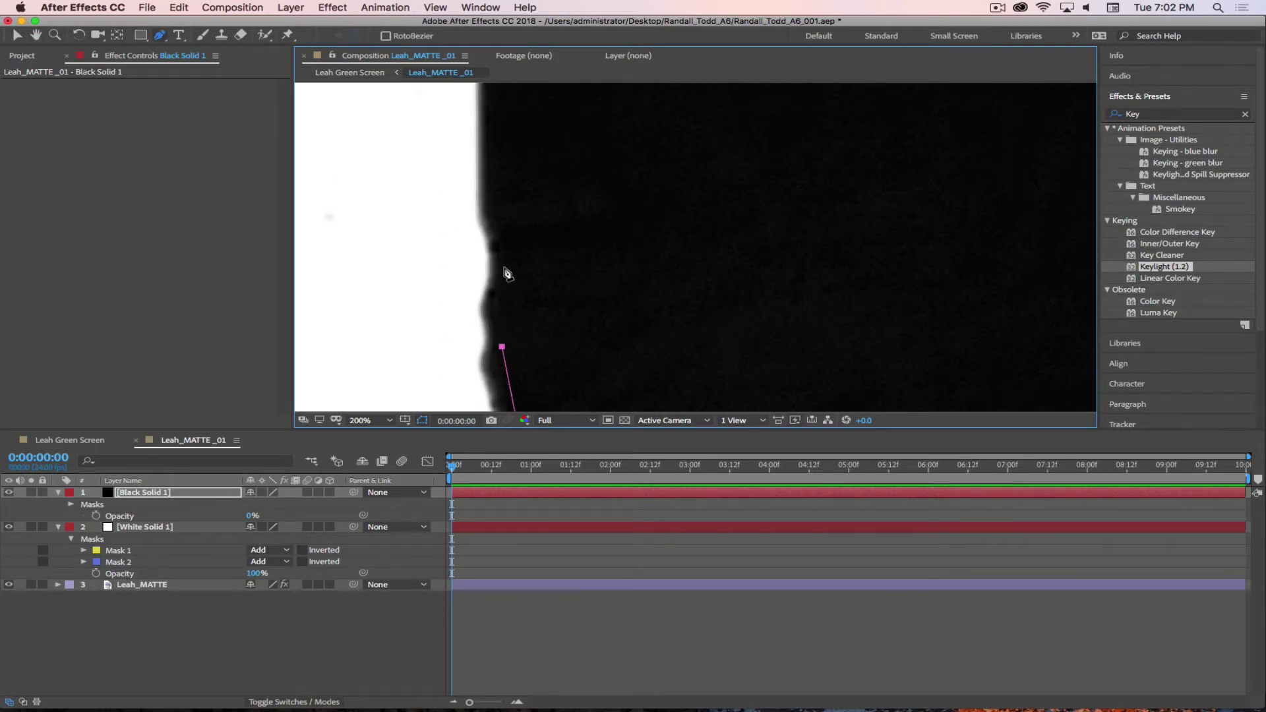
{"action": "scroll", "coordinate": [678, 291], "scroll_direction": "down", "scroll_amount": 3}
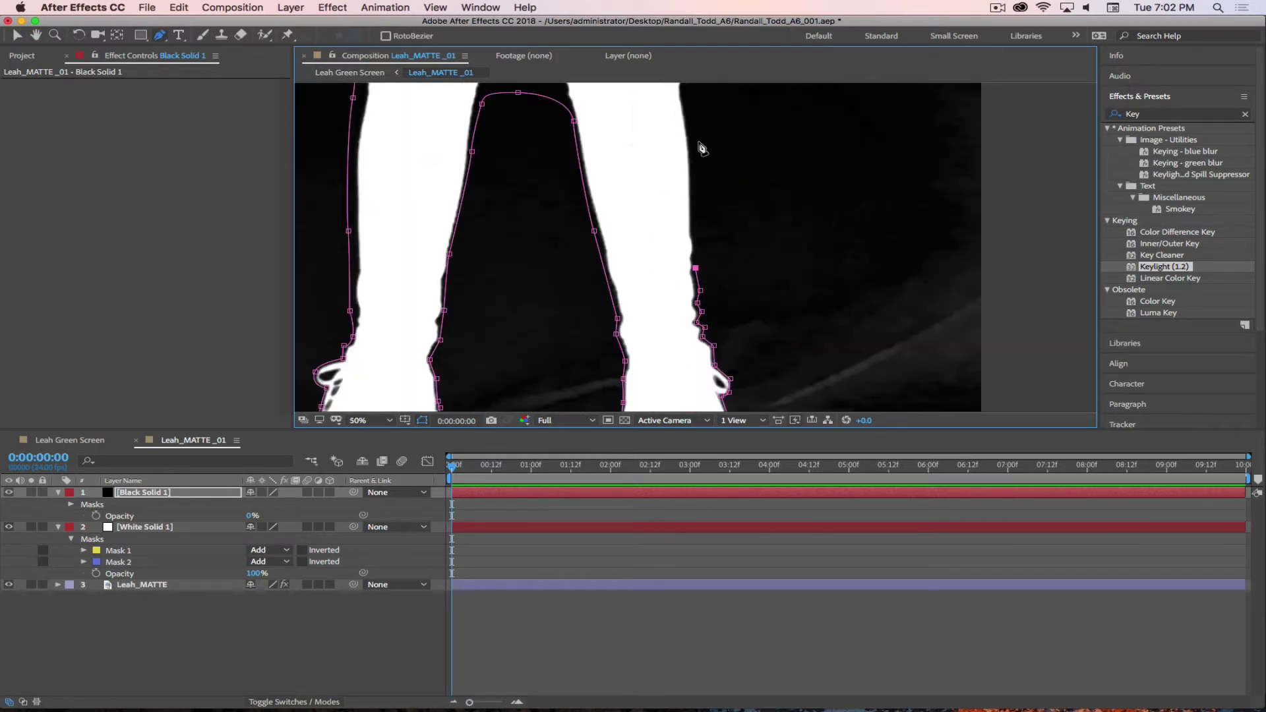
- Add curved points along the upper leg outline, close the mask, and set Black Solid 1's opacity to 100%
{"action": "left_click", "coordinate": [691, 106]}
{"action": "left_click_drag", "start_coordinate": [857, 168], "coordinate": [755, 221]}
{"action": "left_click_drag", "start_coordinate": [725, 146], "coordinate": [765, 125]}
{"action": "left_click_drag", "start_coordinate": [825, 161], "coordinate": [742, 317]}
{"action": "left_click_drag", "start_coordinate": [726, 160], "coordinate": [763, 143]}
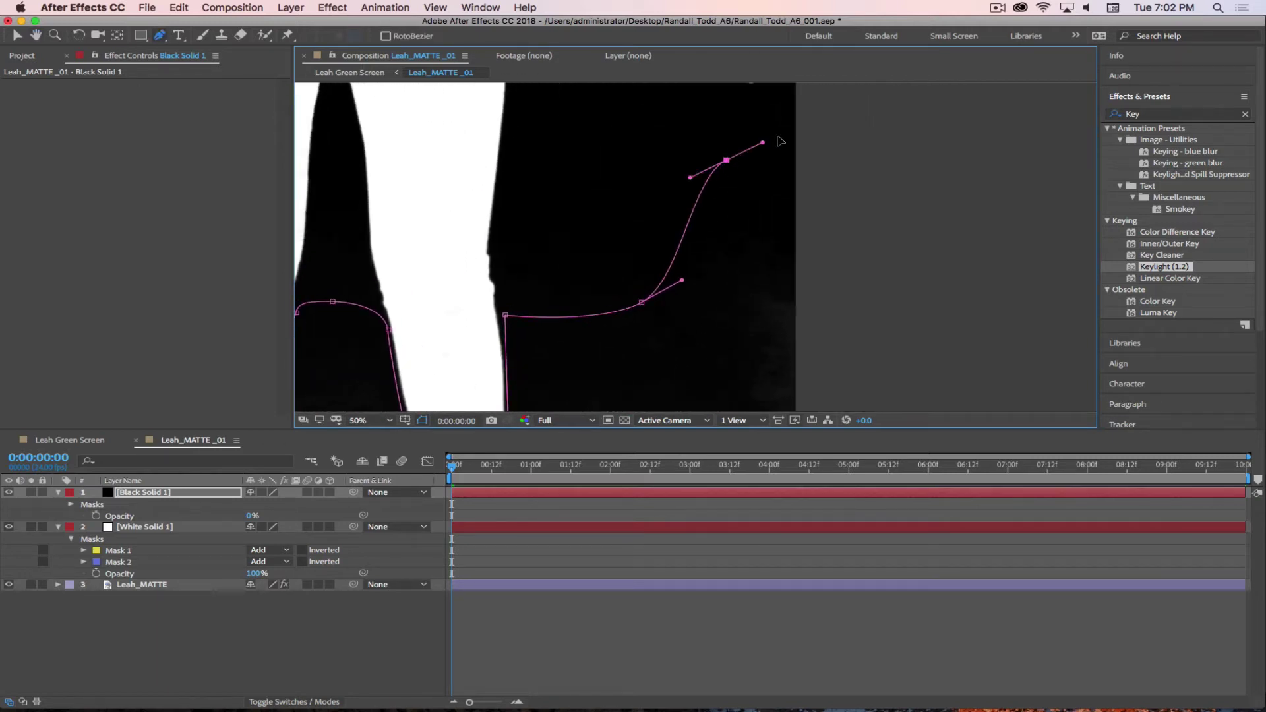
{"action": "left_click", "coordinate": [899, 151]}
{"action": "scroll", "coordinate": [891, 348], "scroll_direction": "down", "scroll_amount": 2}
{"action": "key", "text": "comma"}
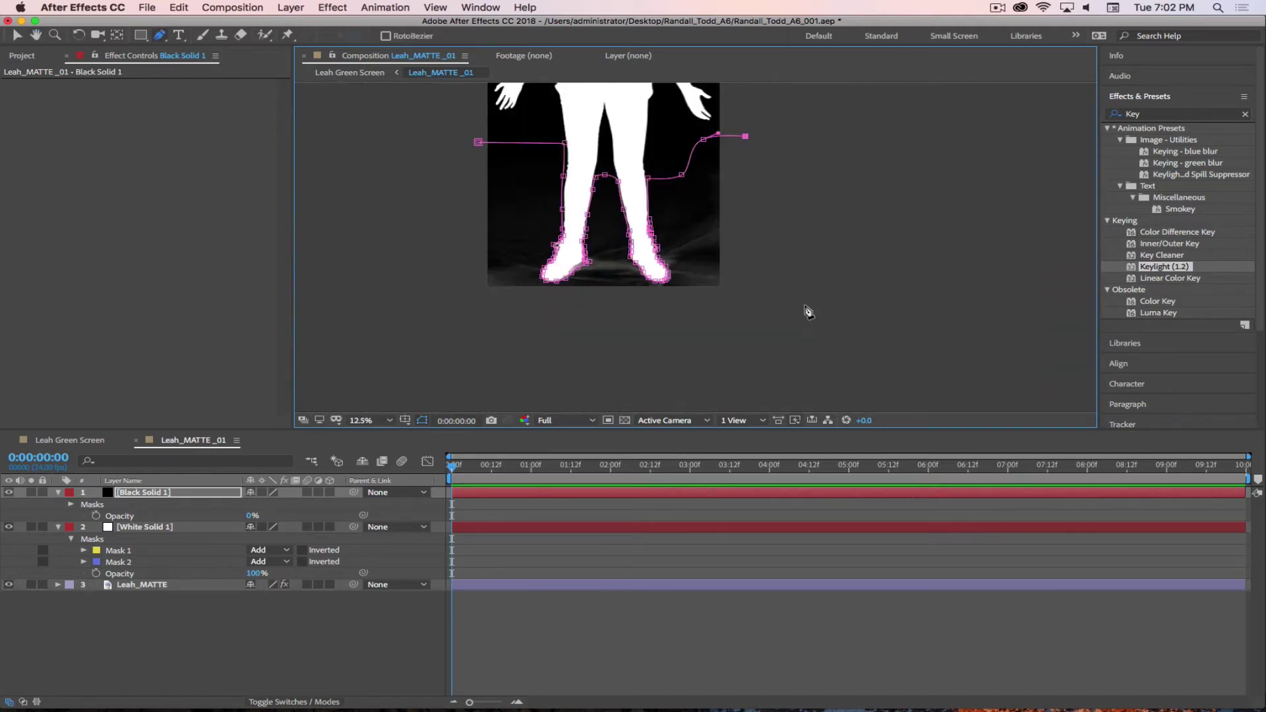
{"action": "left_click", "coordinate": [758, 307]}
{"action": "left_click", "coordinate": [465, 319]}
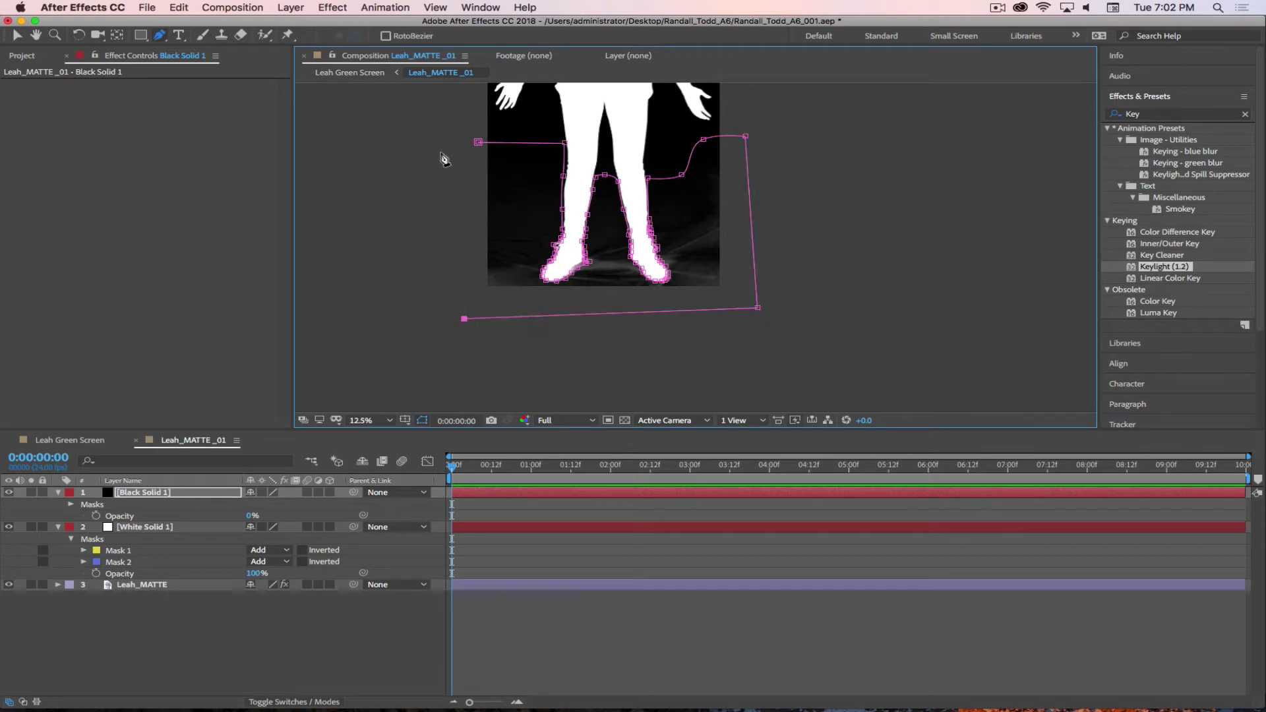
{"action": "left_click", "coordinate": [478, 142]}
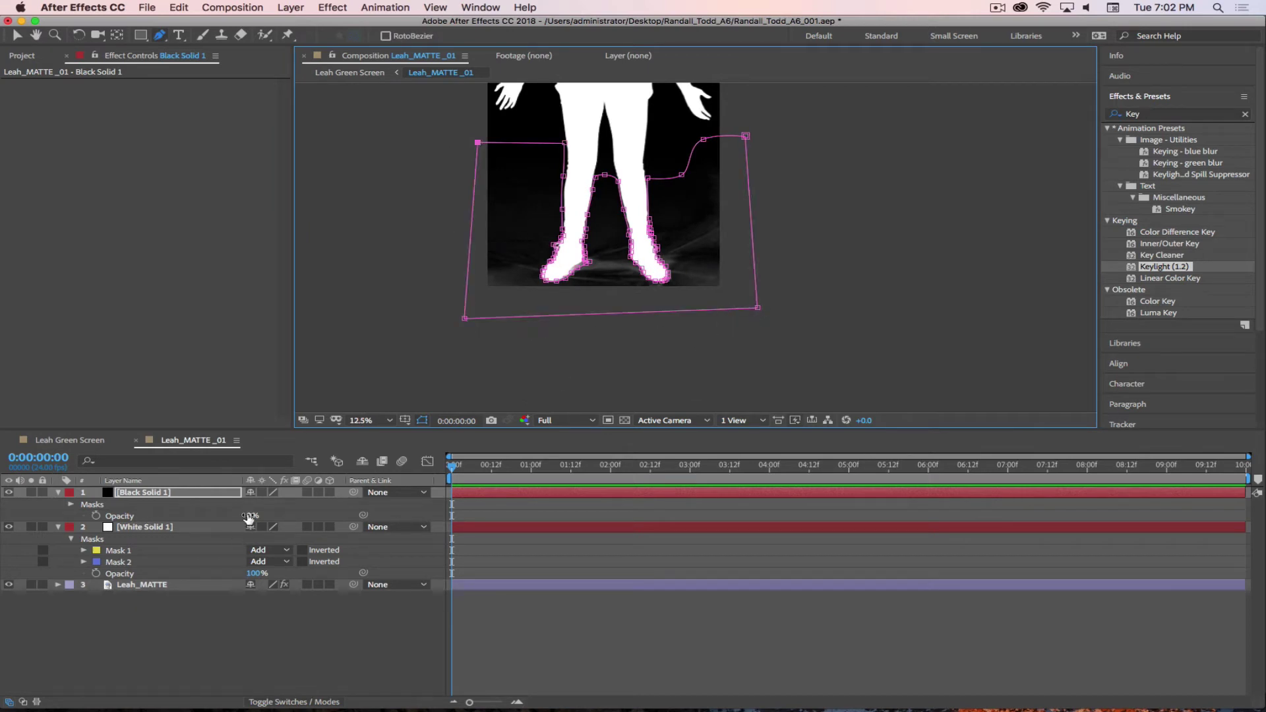
{"action": "left_click_drag", "start_coordinate": [250, 516], "coordinate": [673, 523]}
- Deselect the layers to hide mask outlines and pan to view the full white silhouette on black
{"action": "left_click", "coordinate": [227, 654]}
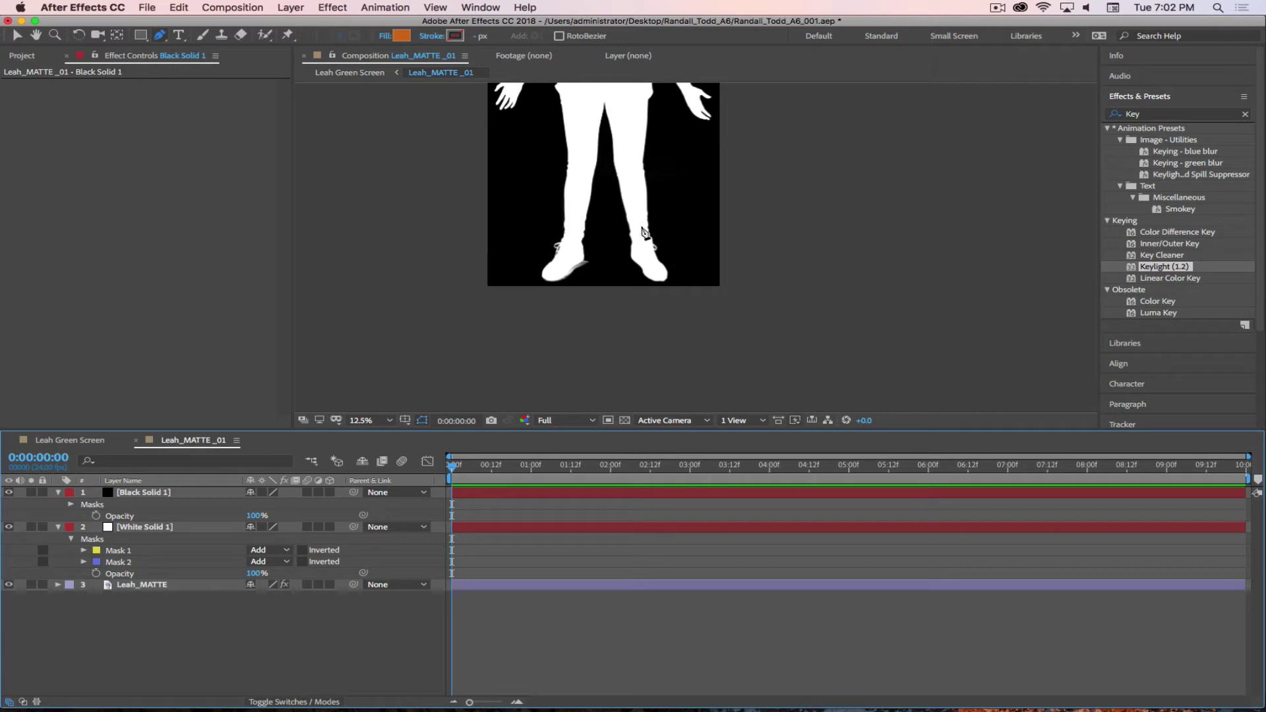
{"action": "key", "text": "h"}
{"action": "left_click_drag", "start_coordinate": [623, 195], "coordinate": [704, 286]}
{"action": "left_click_drag", "start_coordinate": [683, 171], "coordinate": [697, 199]}
{"action": "key", "text": "g"}
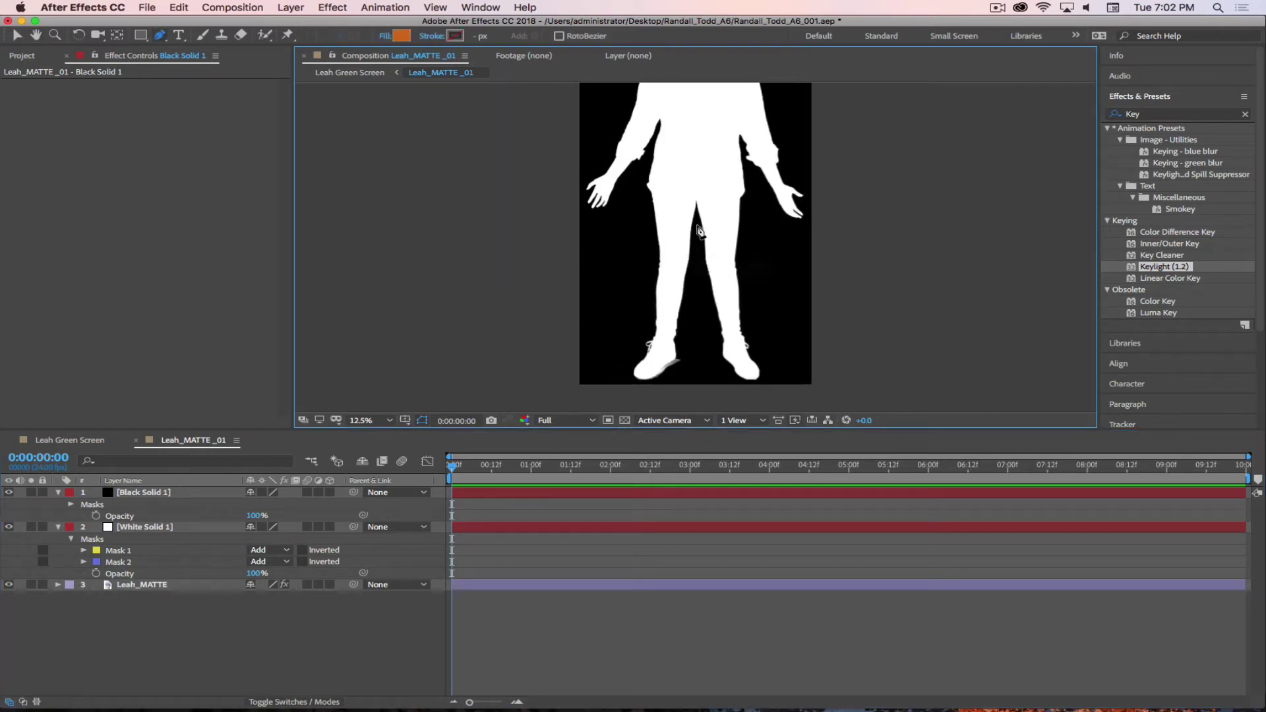
{"action": "scroll", "coordinate": [686, 194], "scroll_direction": "down", "scroll_amount": 1}
{"action": "scroll", "coordinate": [700, 236], "scroll_direction": "up", "scroll_amount": 1}
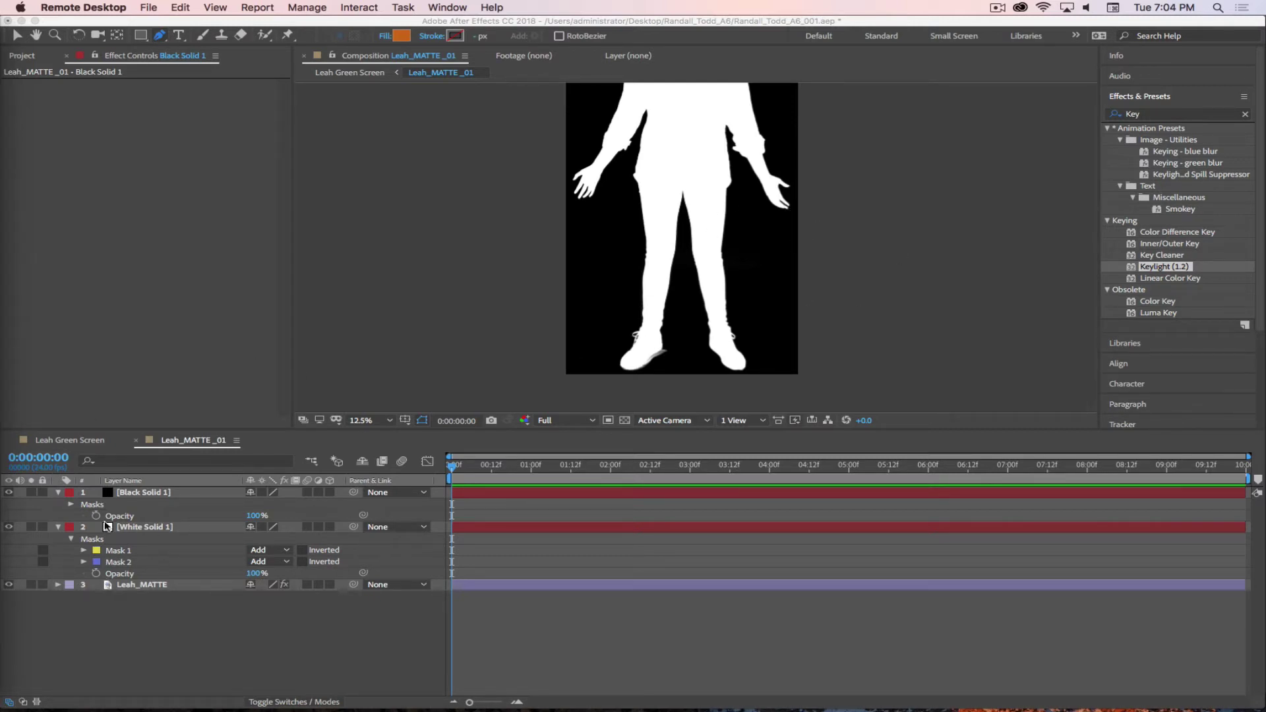
- Give Black Solid 1's Mask 1 a Mask Feather of 1.5 pixels
{"action": "left_click", "coordinate": [69, 505]}
{"action": "left_click", "coordinate": [69, 505]}
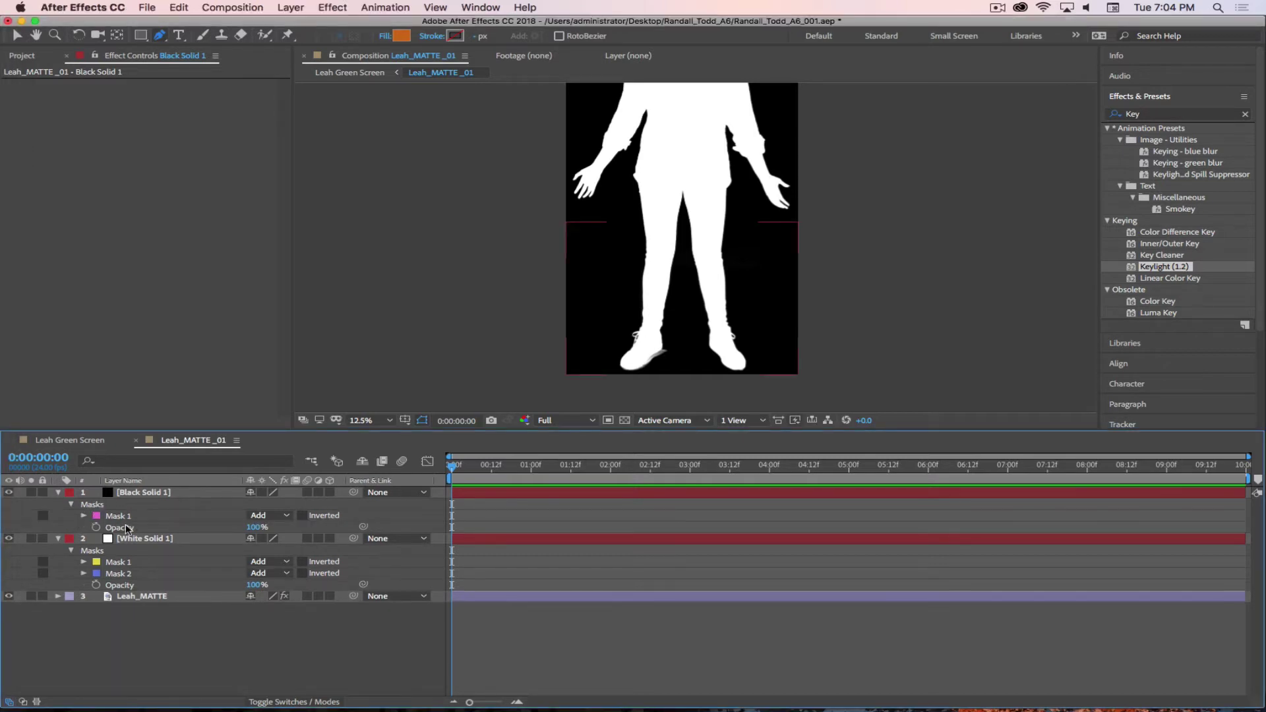
{"action": "left_click", "coordinate": [84, 516]}
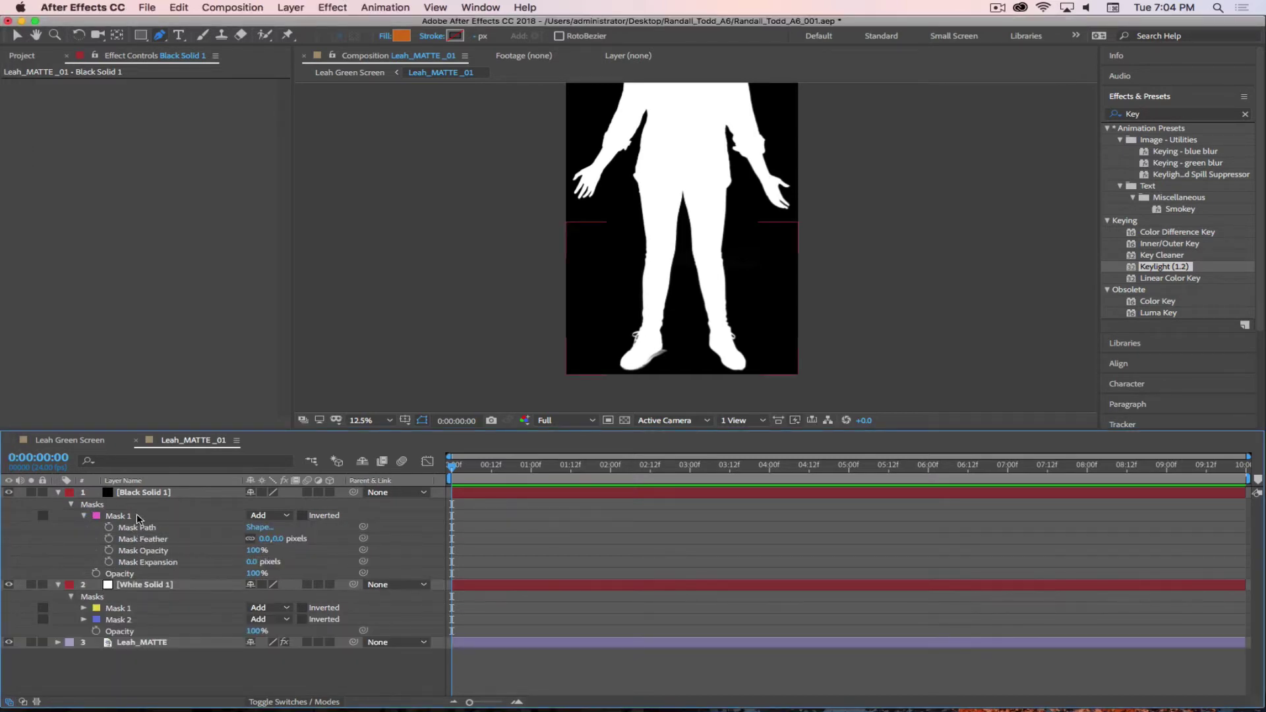
{"action": "left_click", "coordinate": [280, 540]}
{"action": "type", "text": "1.5"}
{"action": "key", "text": "Return"}
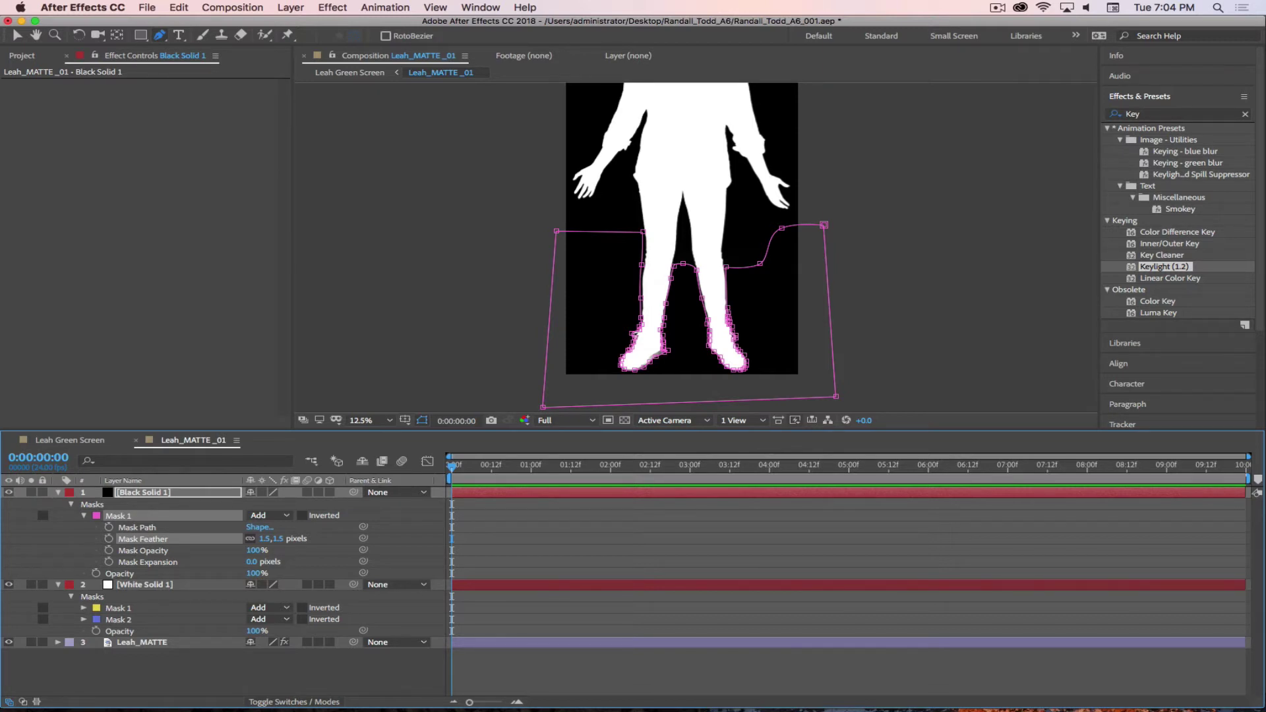
- Pause the remote desktop session from its menu
{"action": "key", "text": "super+Tab"}
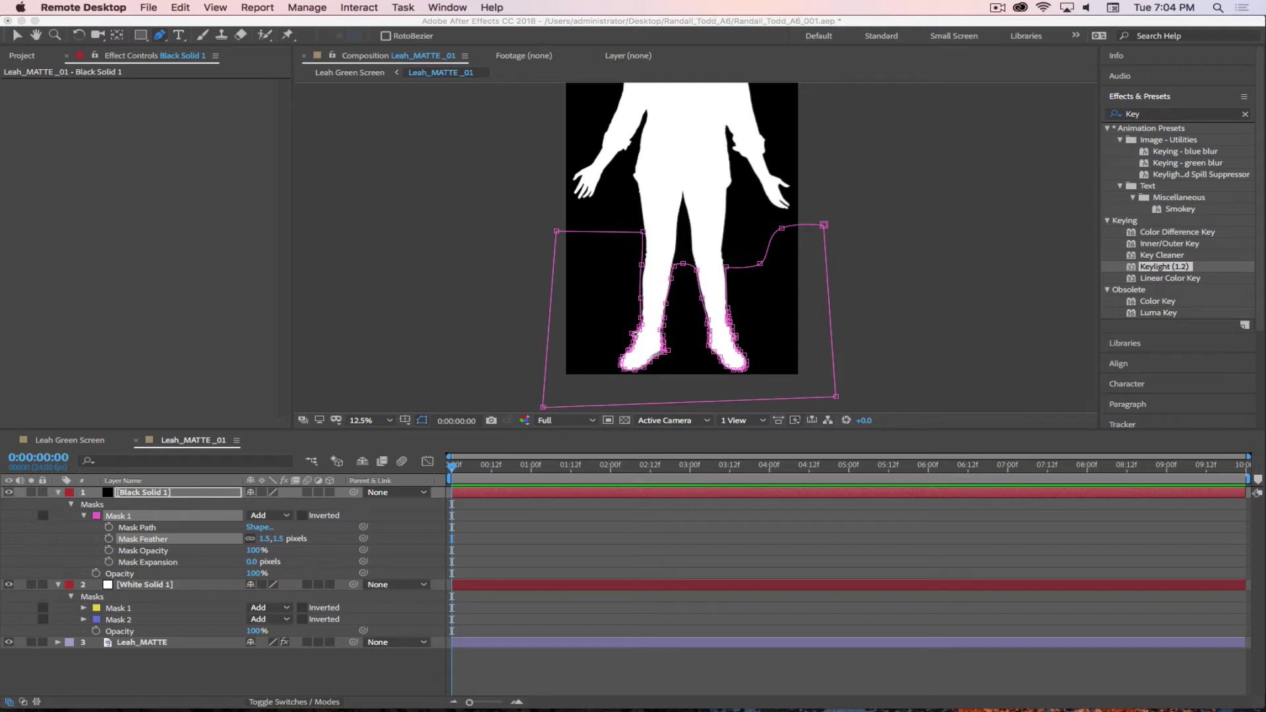
{"action": "left_click", "coordinate": [998, 9]}
{"action": "left_click", "coordinate": [1019, 49]}
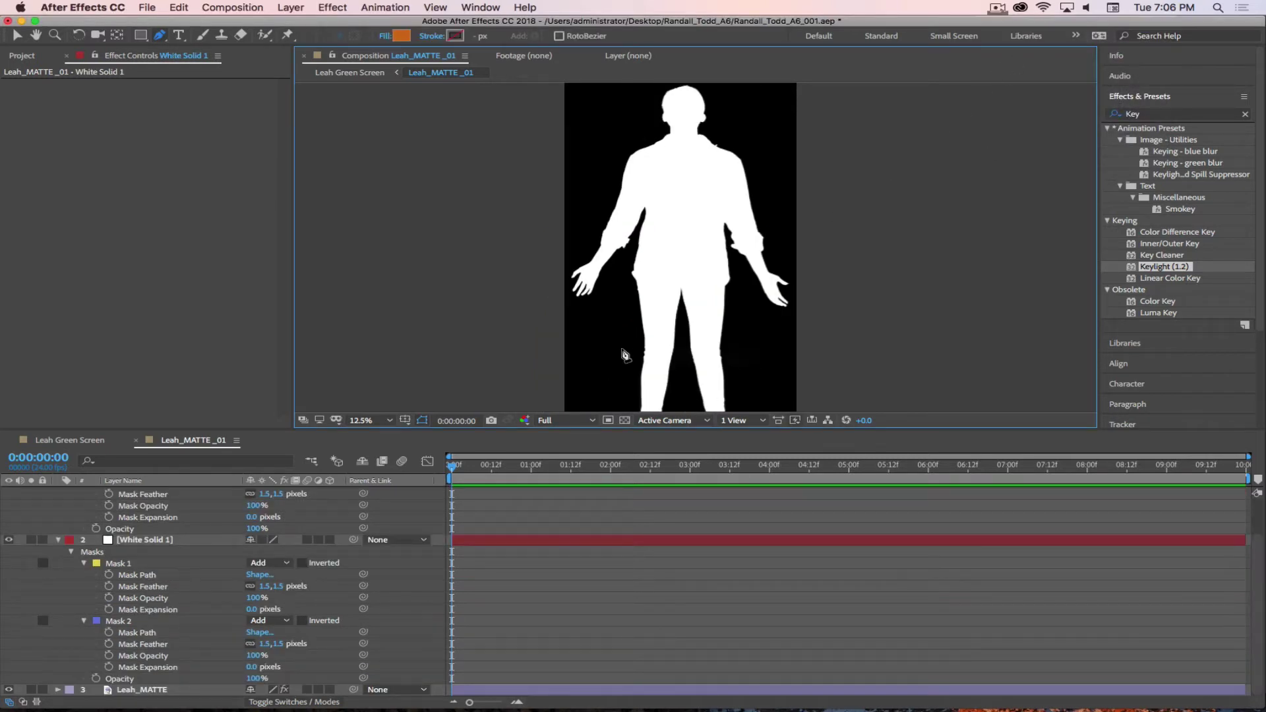
- Drag the viewer/timeline divider down to enlarge the composition viewer and reframe the view
{"action": "left_click_drag", "start_coordinate": [637, 429], "coordinate": [637, 571]}
{"action": "key", "text": "h"}
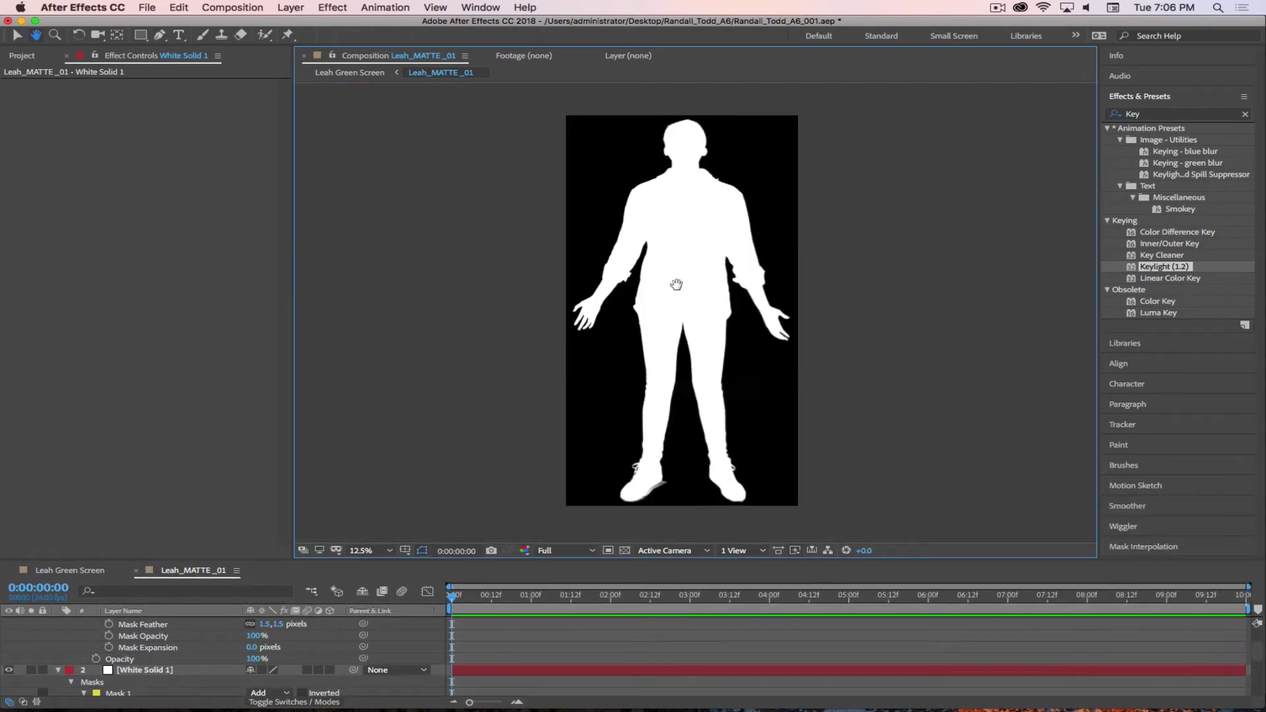
{"action": "scroll", "coordinate": [677, 284], "scroll_direction": "down", "scroll_amount": 3}
{"action": "key", "text": "comma"}
{"action": "key", "text": "g"}
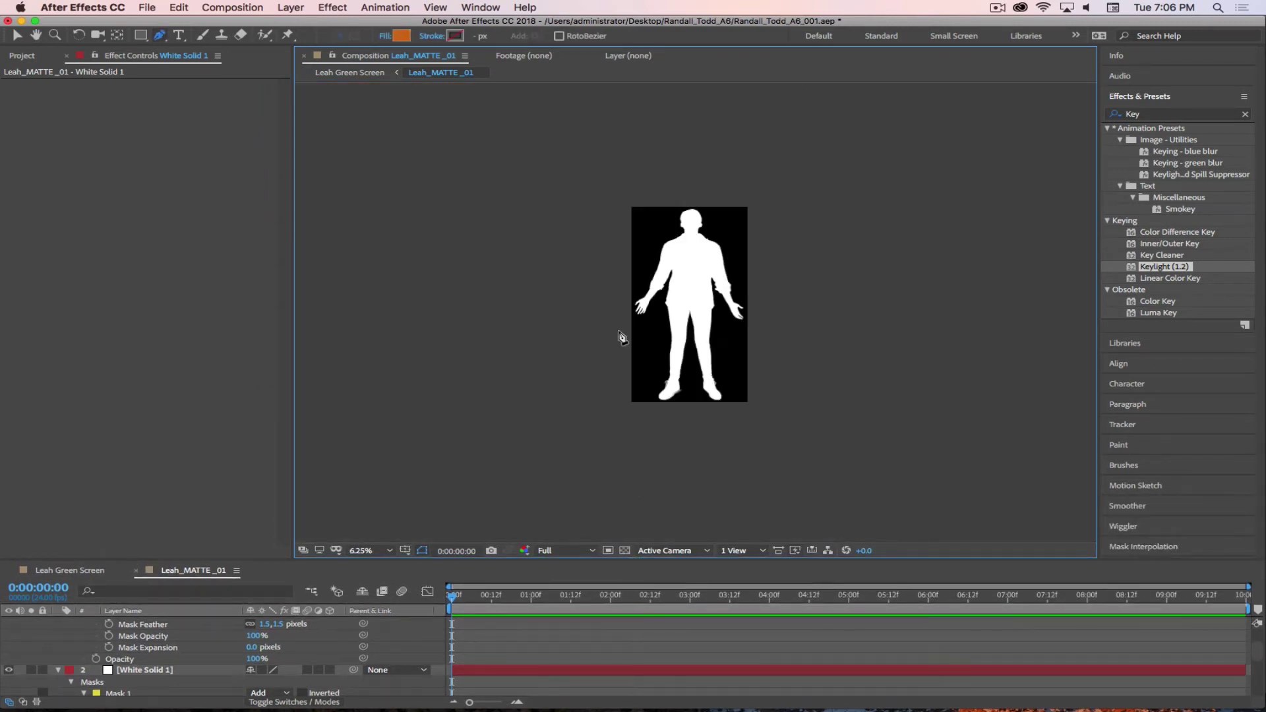
{"action": "key", "text": "period"}
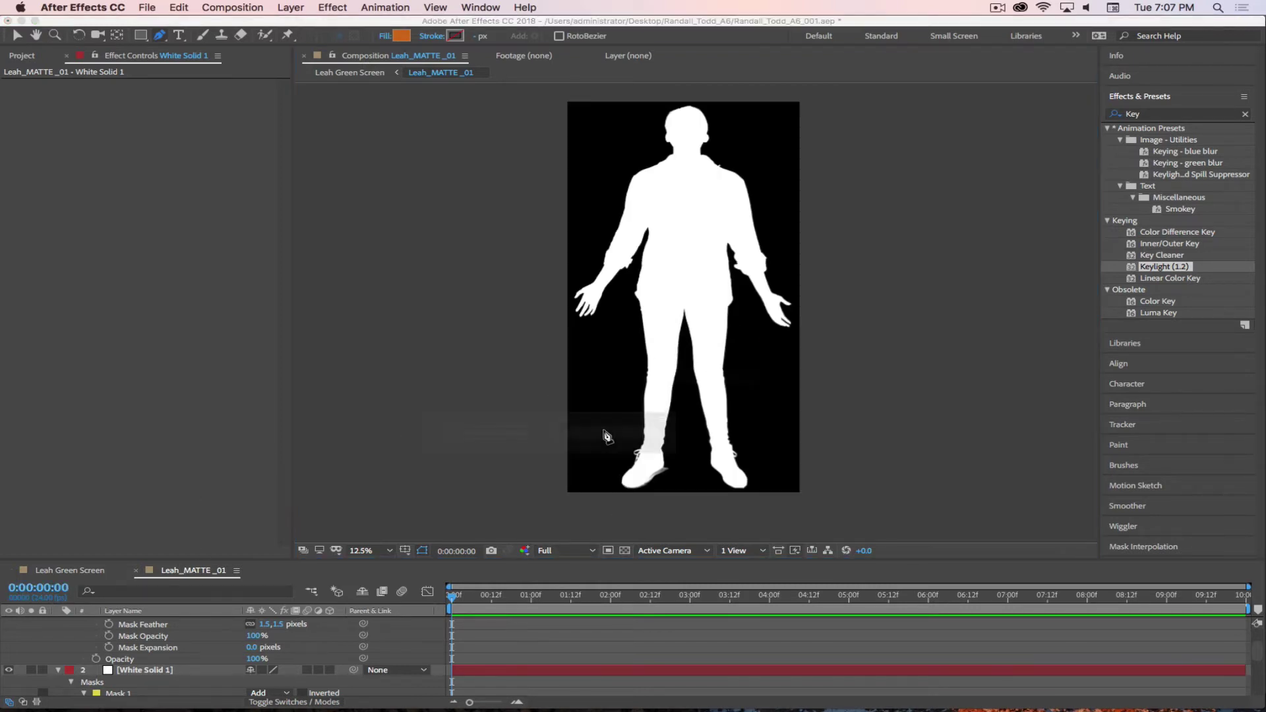
- Switch to the Leah Green Screen comp and recentre the silhouette in the viewer
{"action": "left_click", "coordinate": [483, 437]}
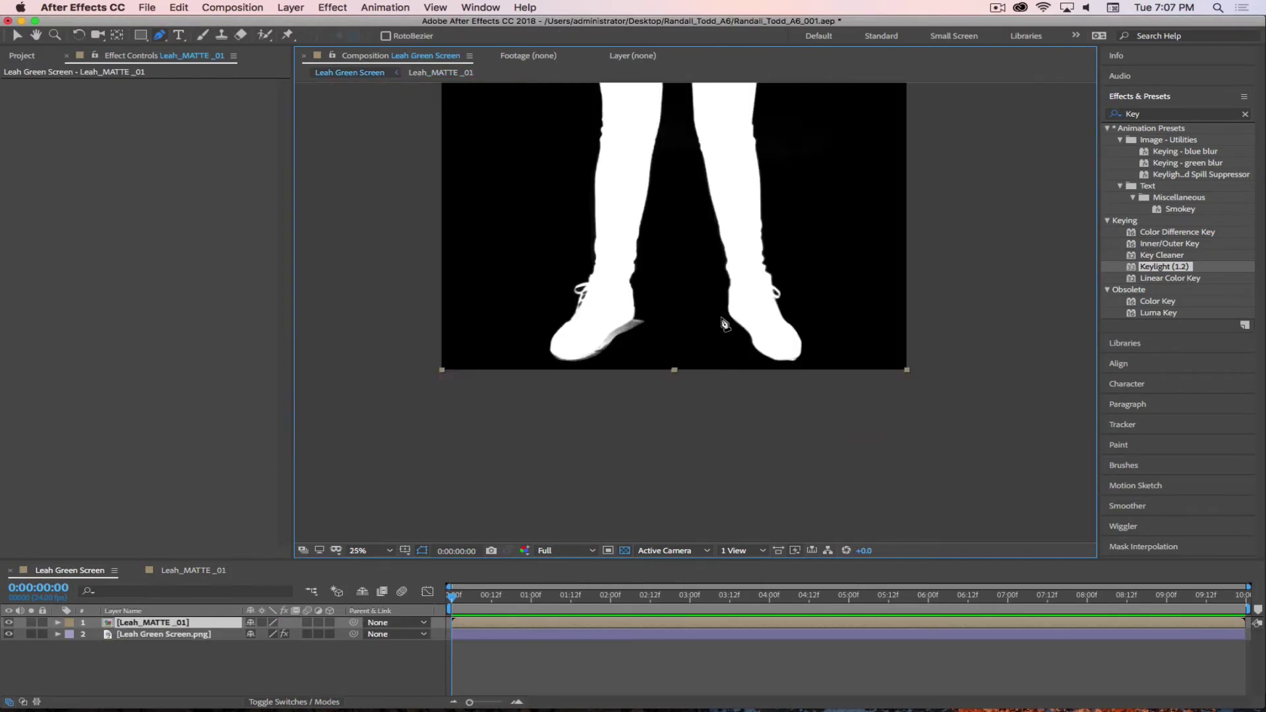
{"action": "key", "text": "comma"}
{"action": "key", "text": "h"}
{"action": "left_click_drag", "start_coordinate": [699, 204], "coordinate": [704, 366]}
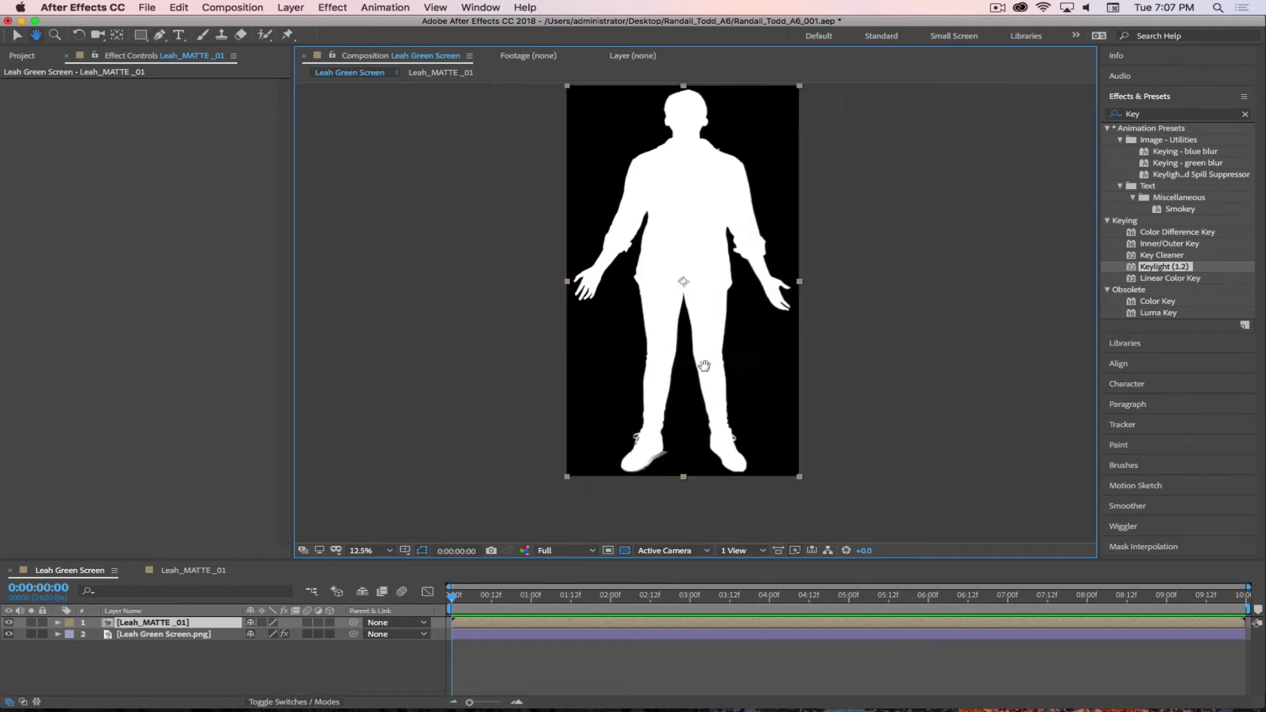
{"action": "key", "text": "g"}
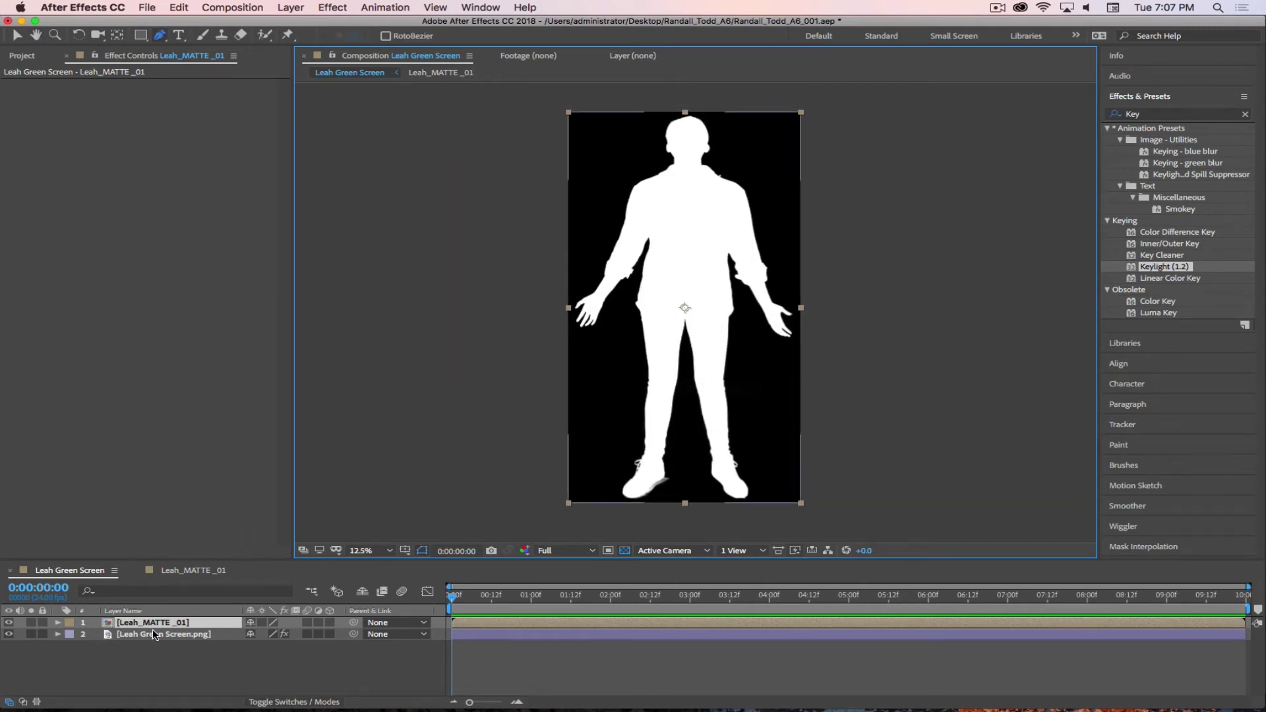
- Delete Keylight (1.2) from Leah Green Screen.png and show the Modes/TrkMat columns
{"action": "left_click", "coordinate": [190, 637]}
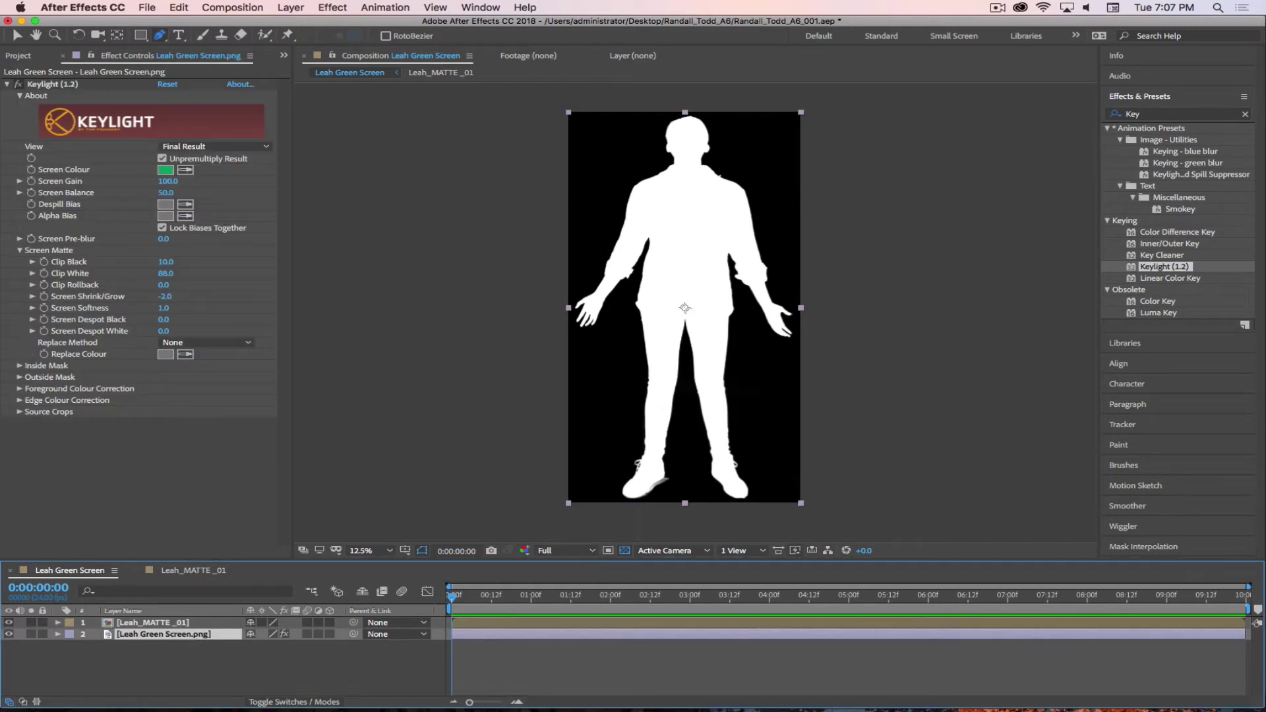
{"action": "left_click", "coordinate": [46, 84]}
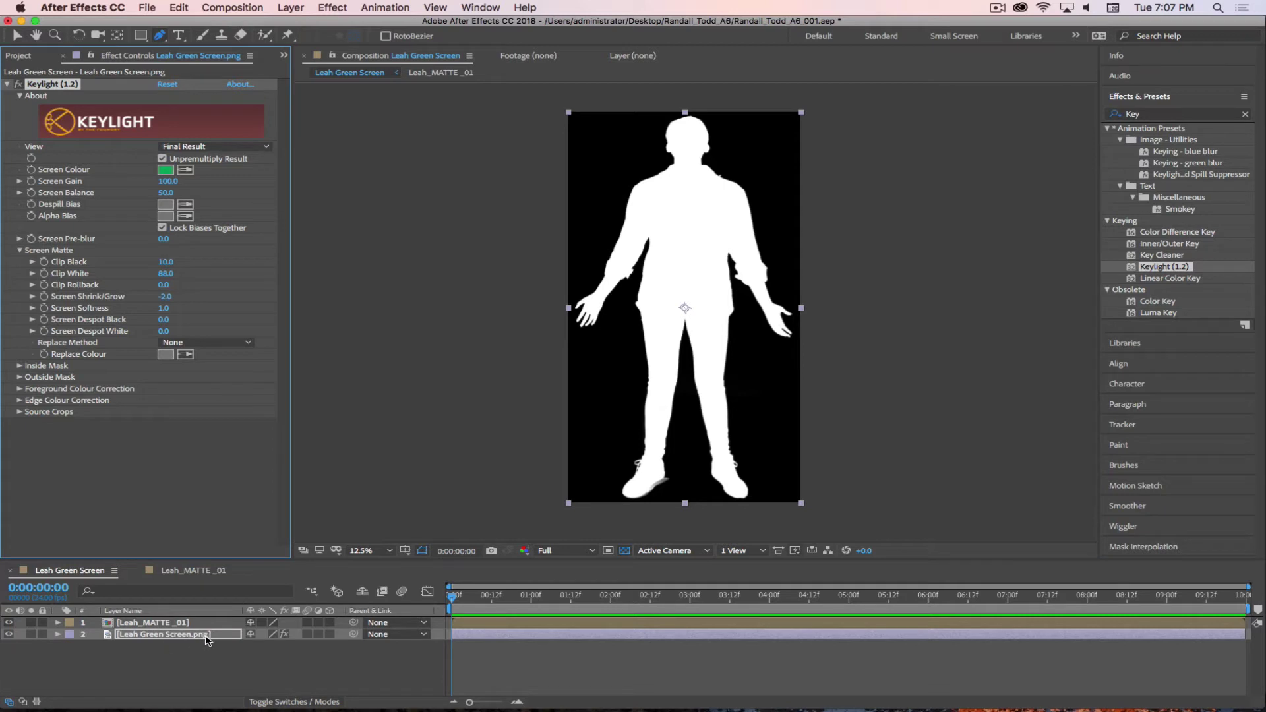
{"action": "key", "text": "Delete"}
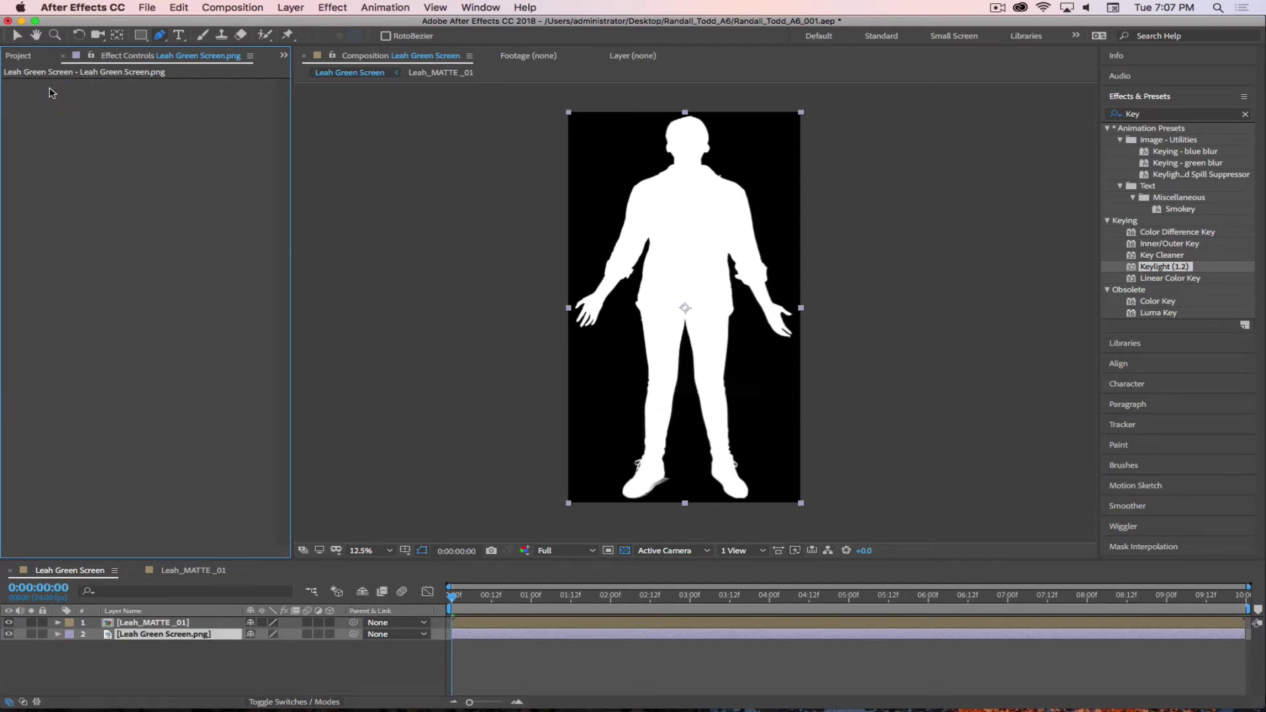
{"action": "left_click", "coordinate": [160, 635]}
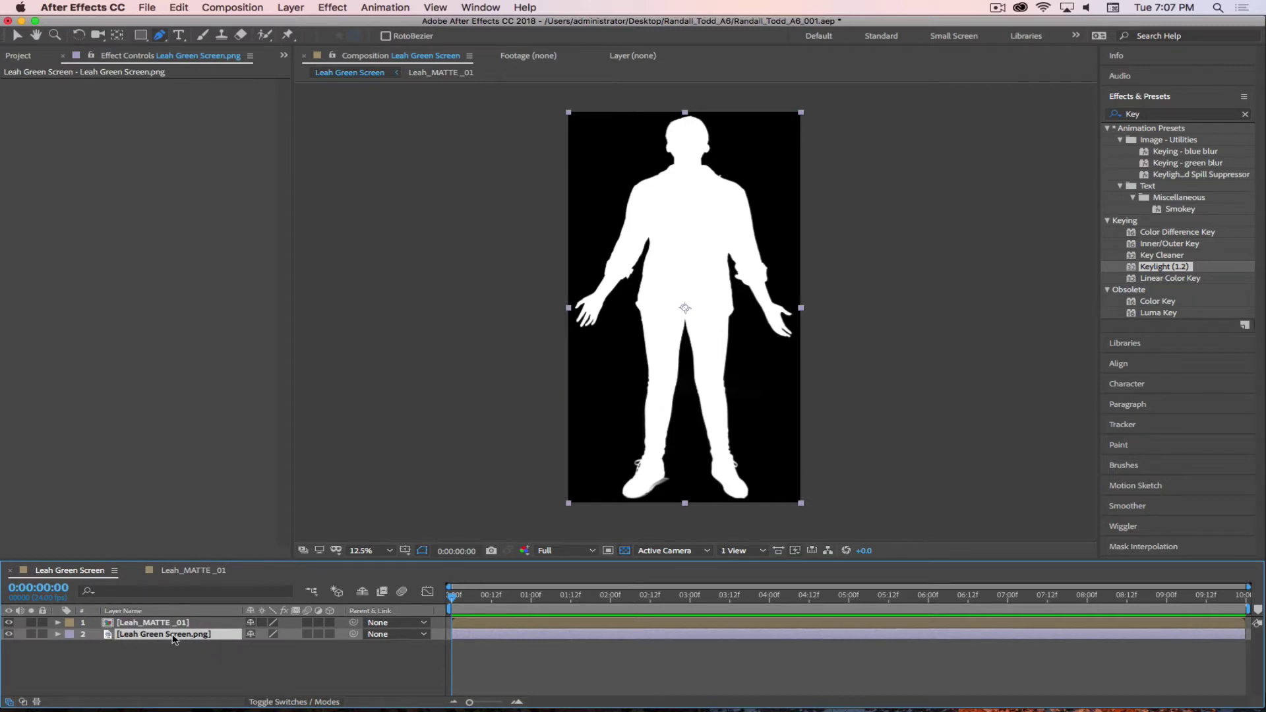
{"action": "left_click", "coordinate": [283, 703]}
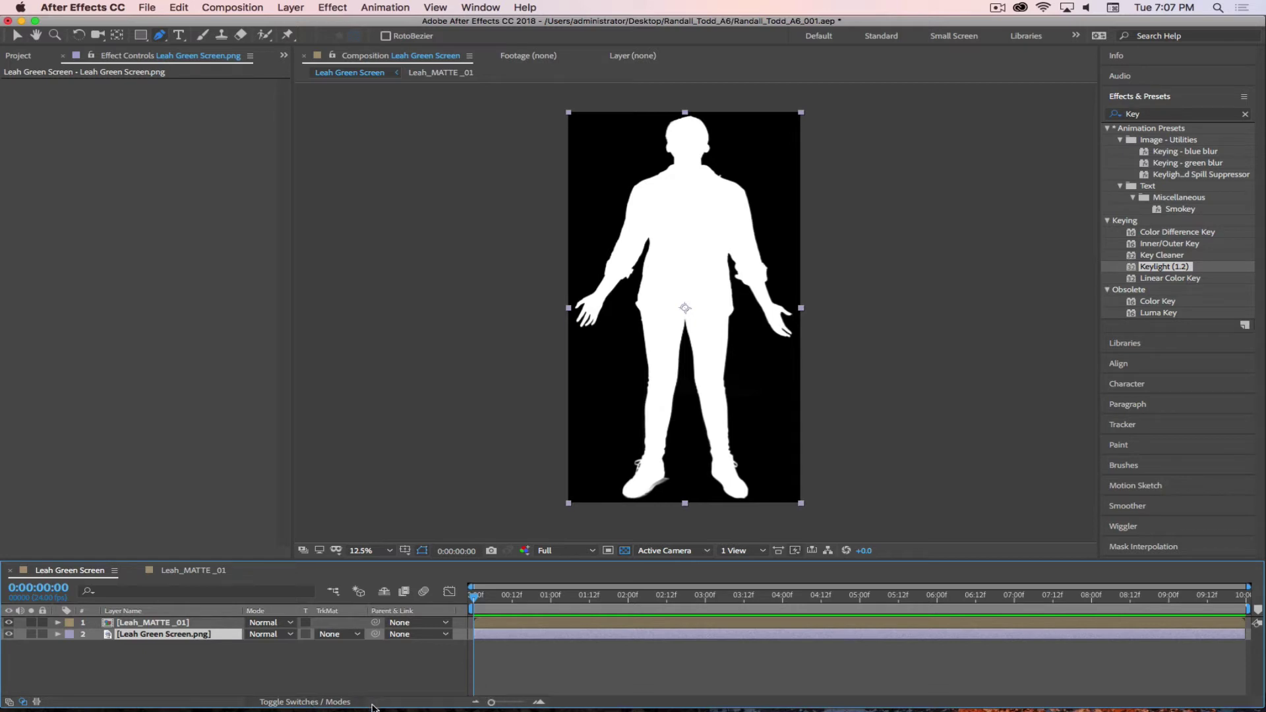
- Set Leah Green Screen.png's TrkMat to Luma Matte "[Leah_MATTE_01]"
{"action": "left_click_drag", "start_coordinate": [308, 706], "coordinate": [306, 395]}
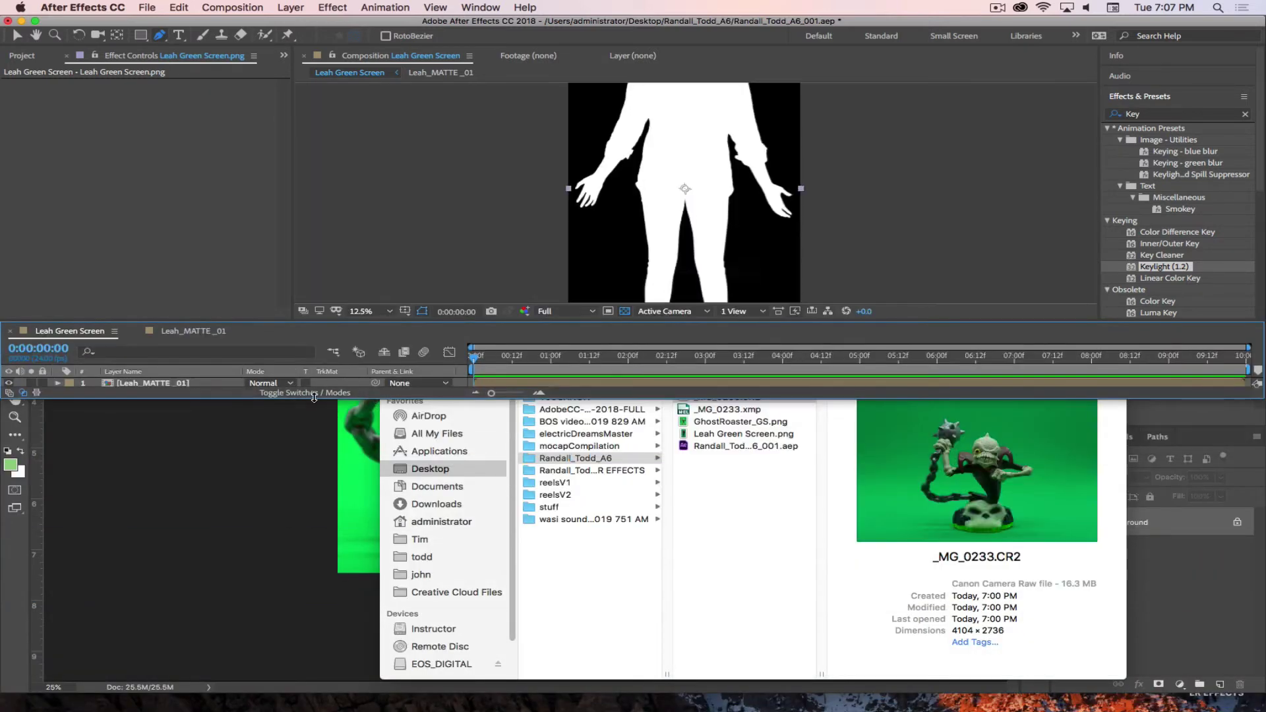
{"action": "left_click_drag", "start_coordinate": [406, 400], "coordinate": [310, 699]}
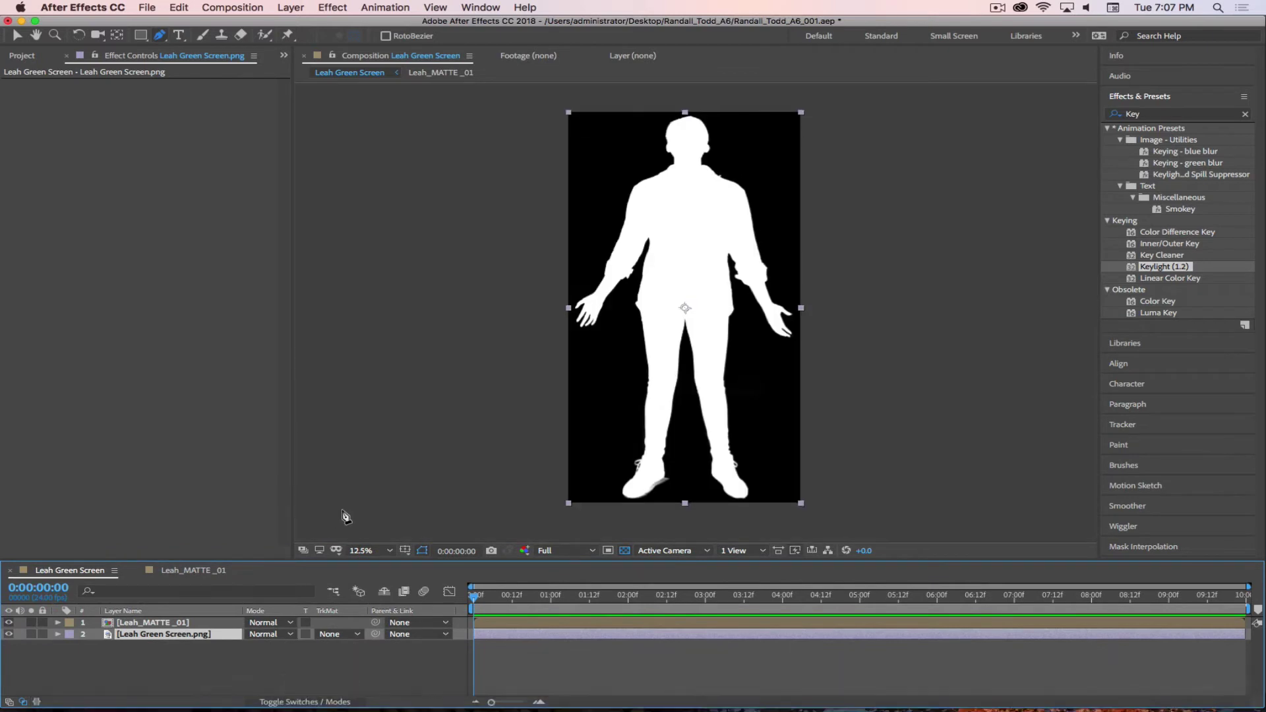
{"action": "left_click", "coordinate": [338, 634]}
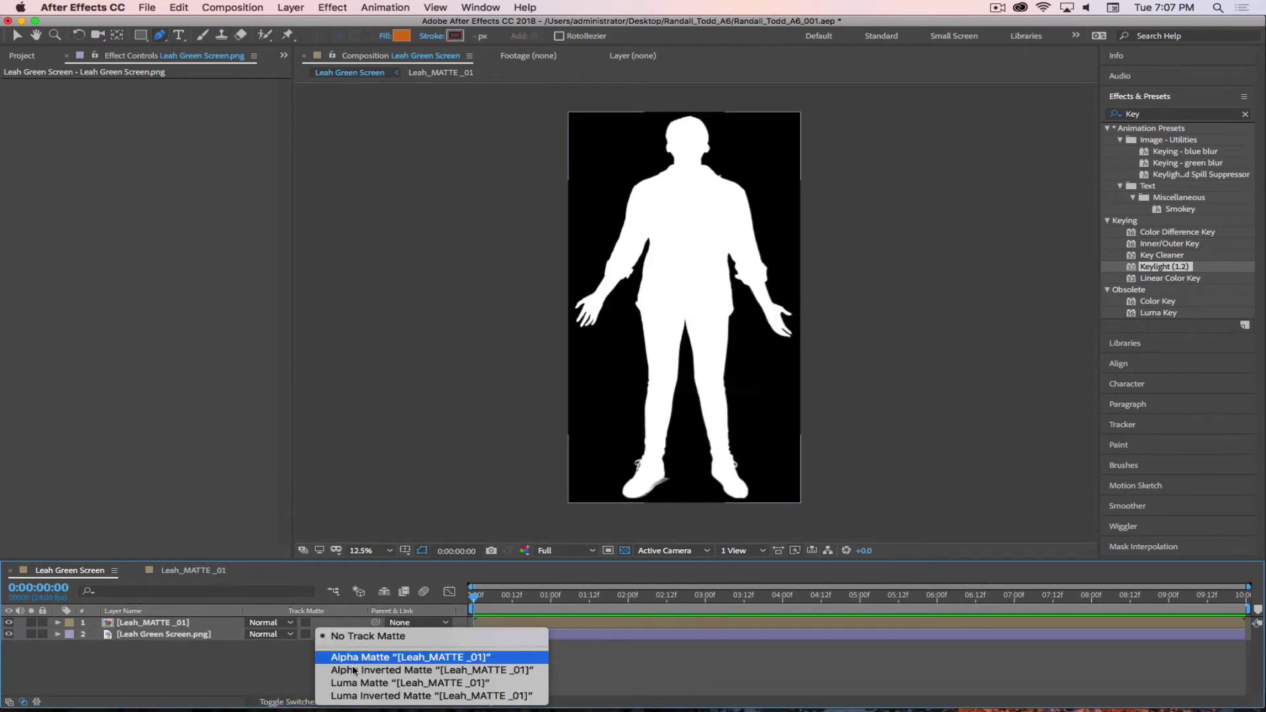
{"action": "left_click", "coordinate": [354, 684]}
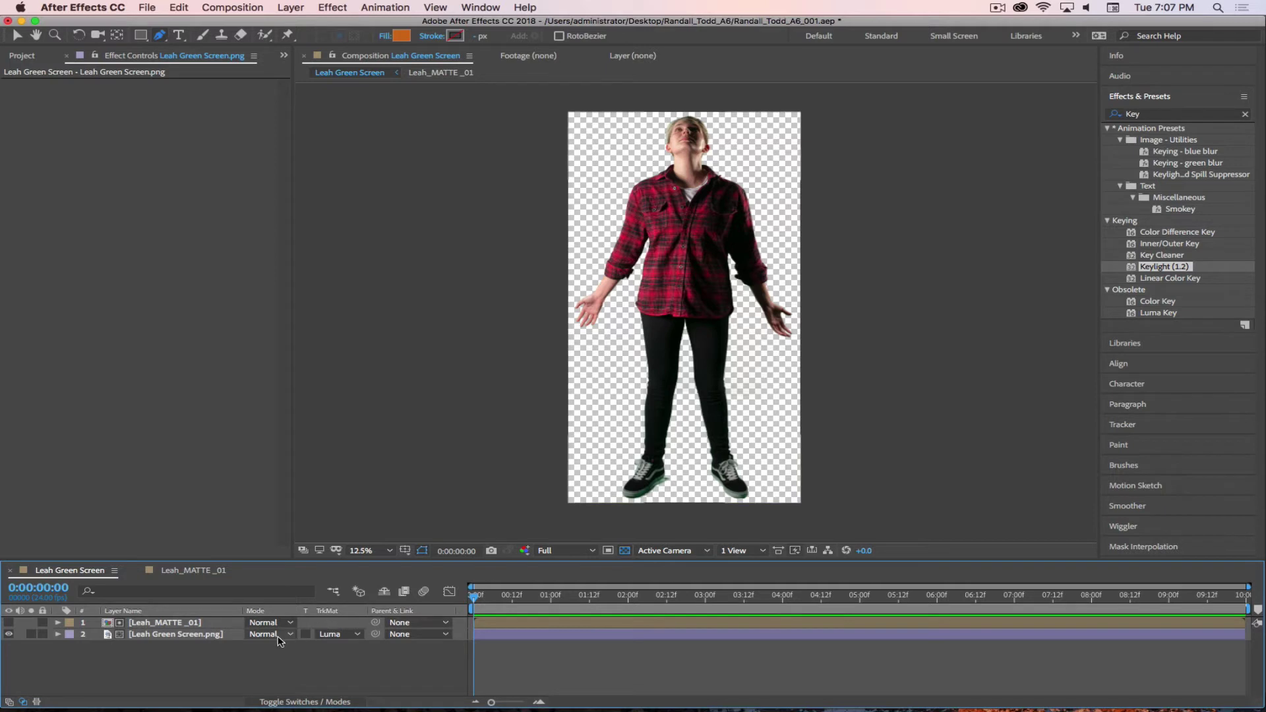
{"action": "left_click", "coordinate": [331, 635]}
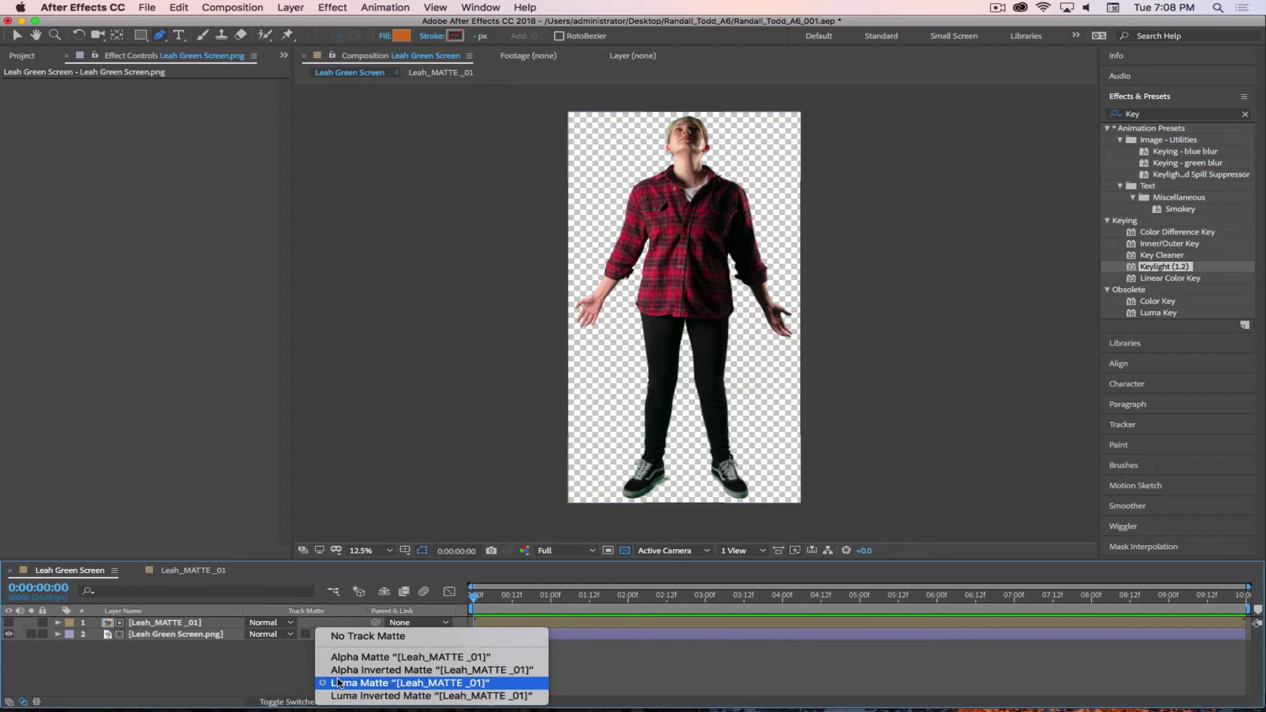
{"action": "left_click", "coordinate": [262, 675]}
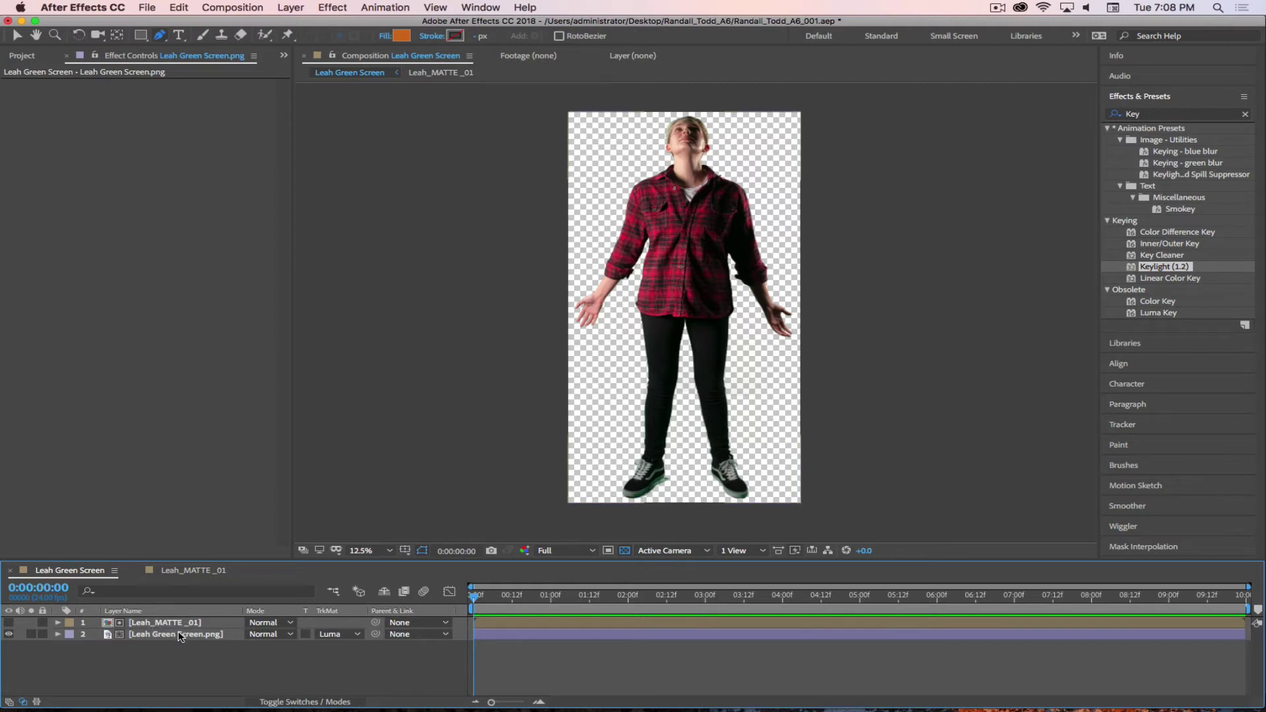
{"action": "left_click", "coordinate": [179, 639]}
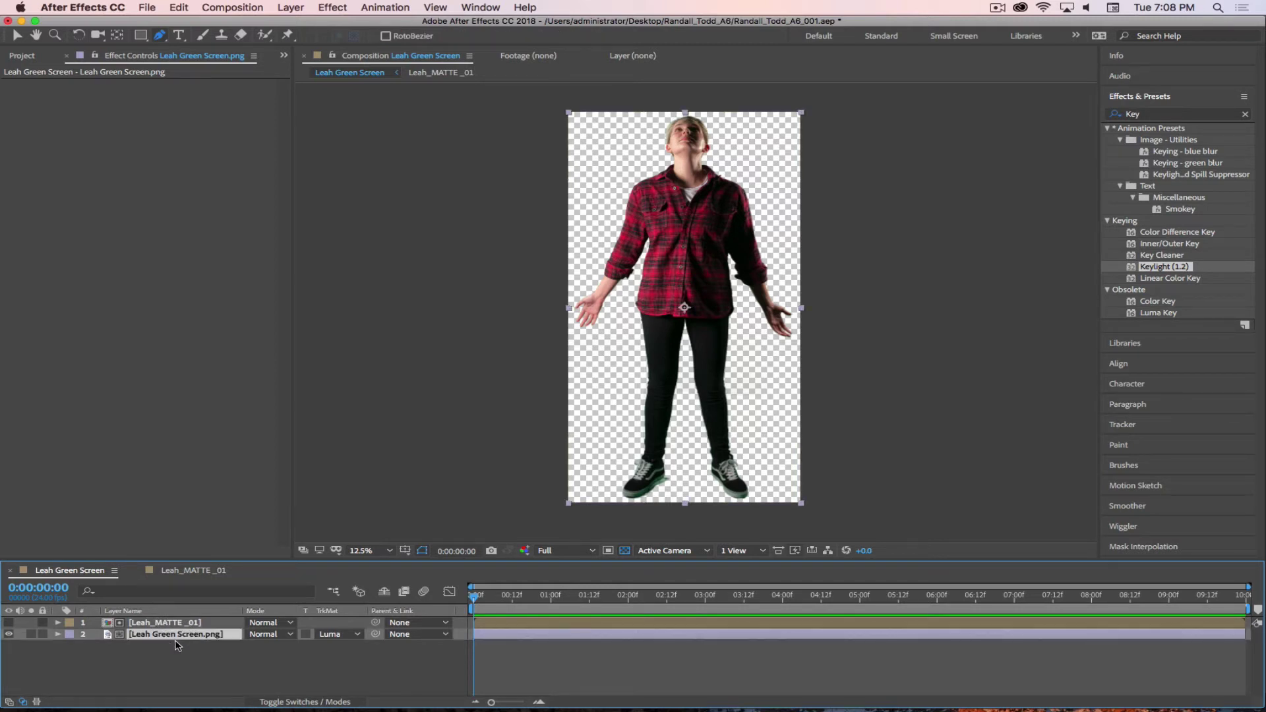
{"action": "left_click", "coordinate": [193, 662]}
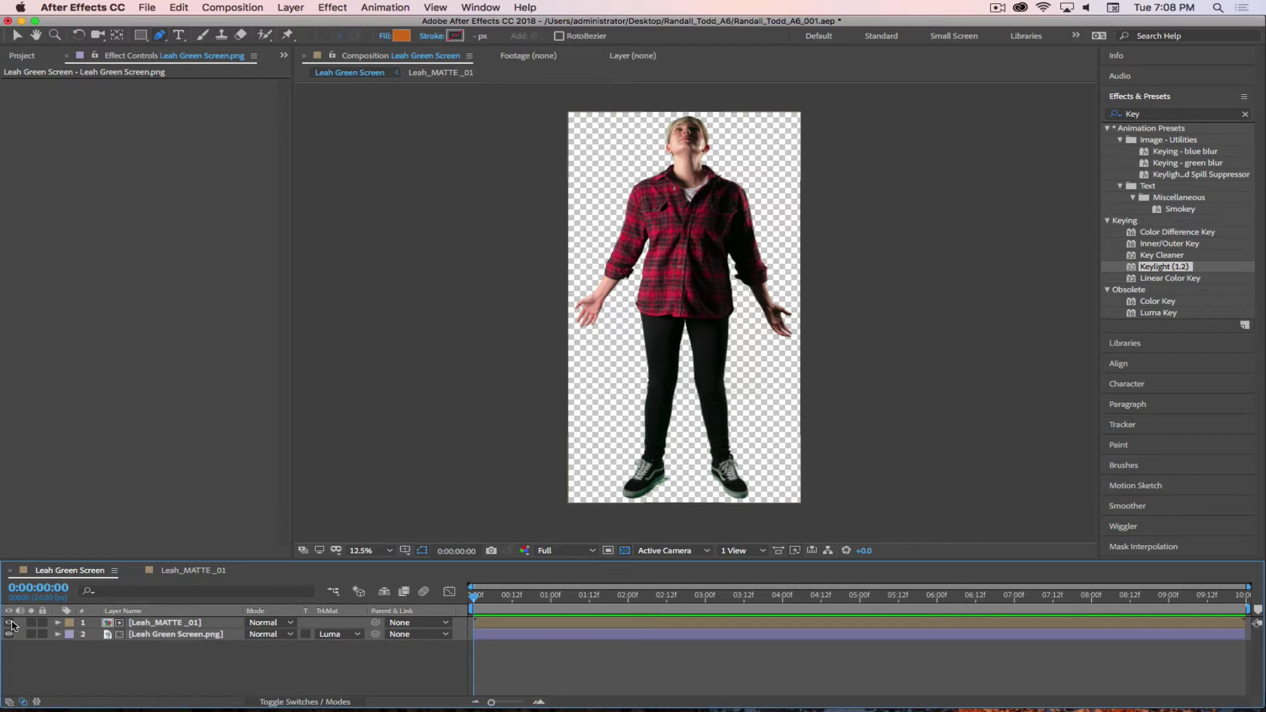
{"action": "left_click", "coordinate": [10, 624]}
{"action": "left_click", "coordinate": [9, 624]}
{"action": "left_click", "coordinate": [10, 624]}
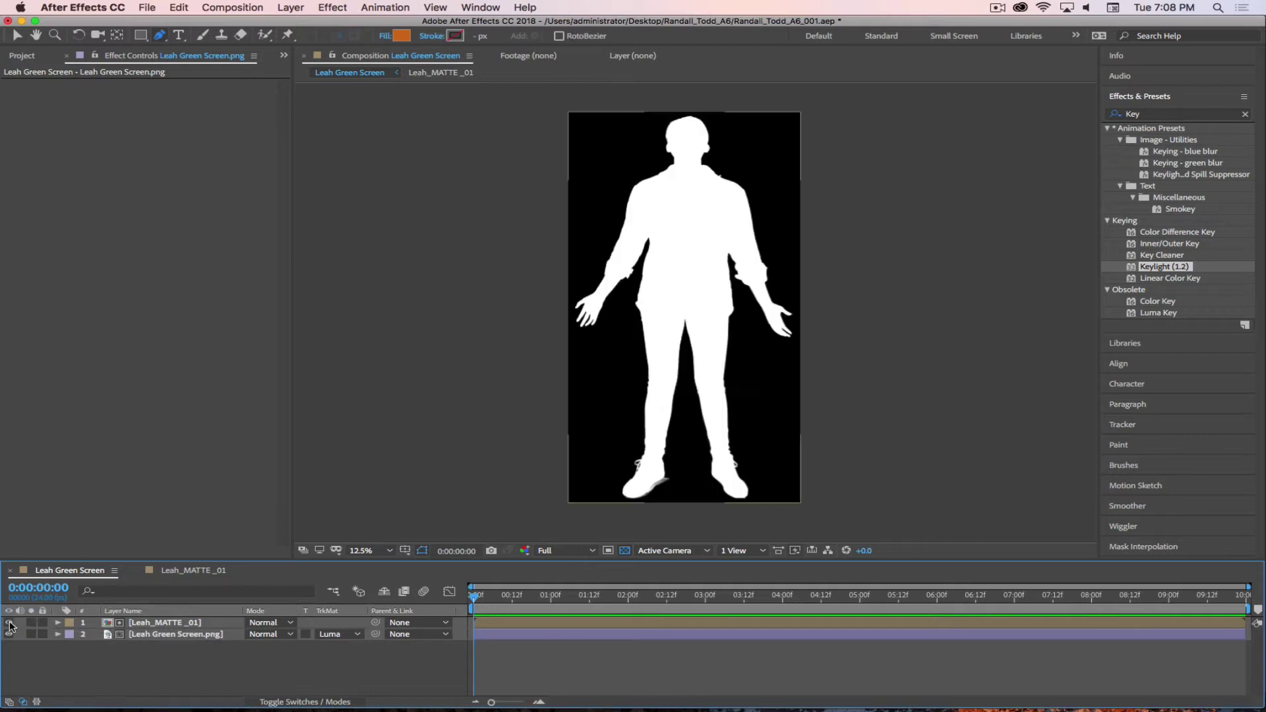
{"action": "left_click", "coordinate": [10, 624]}
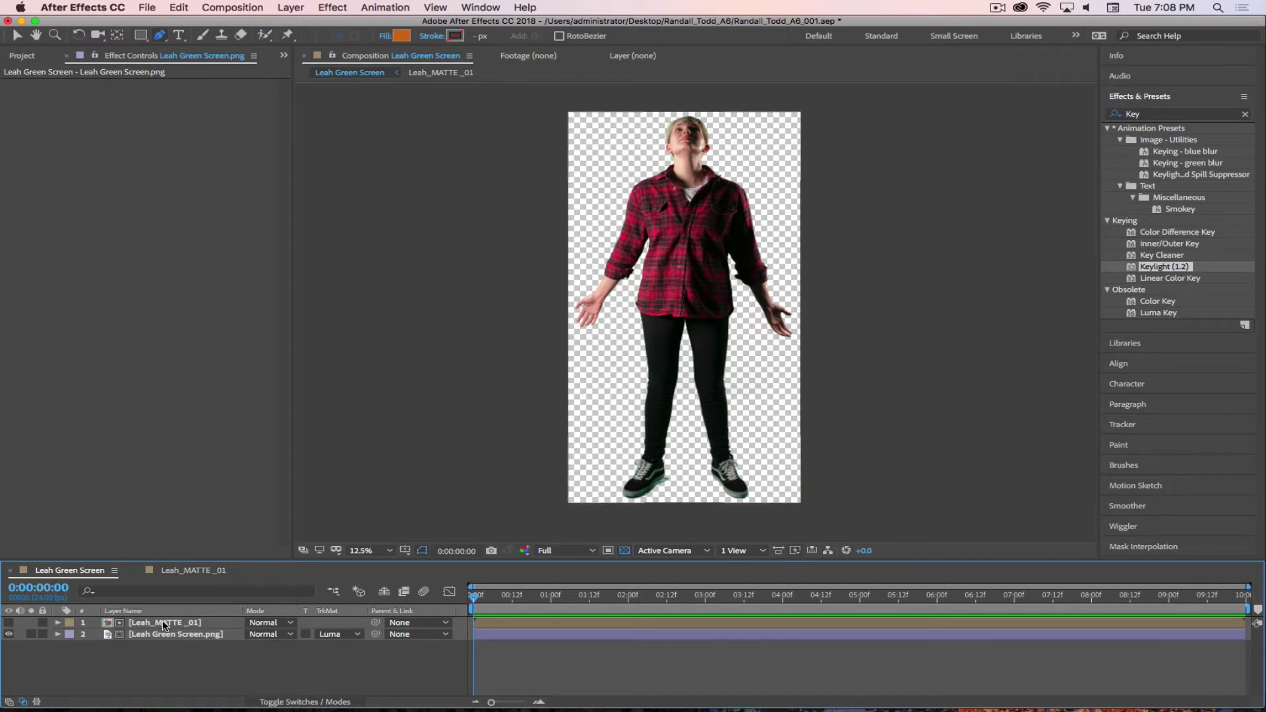
{"action": "left_click", "coordinate": [166, 635]}
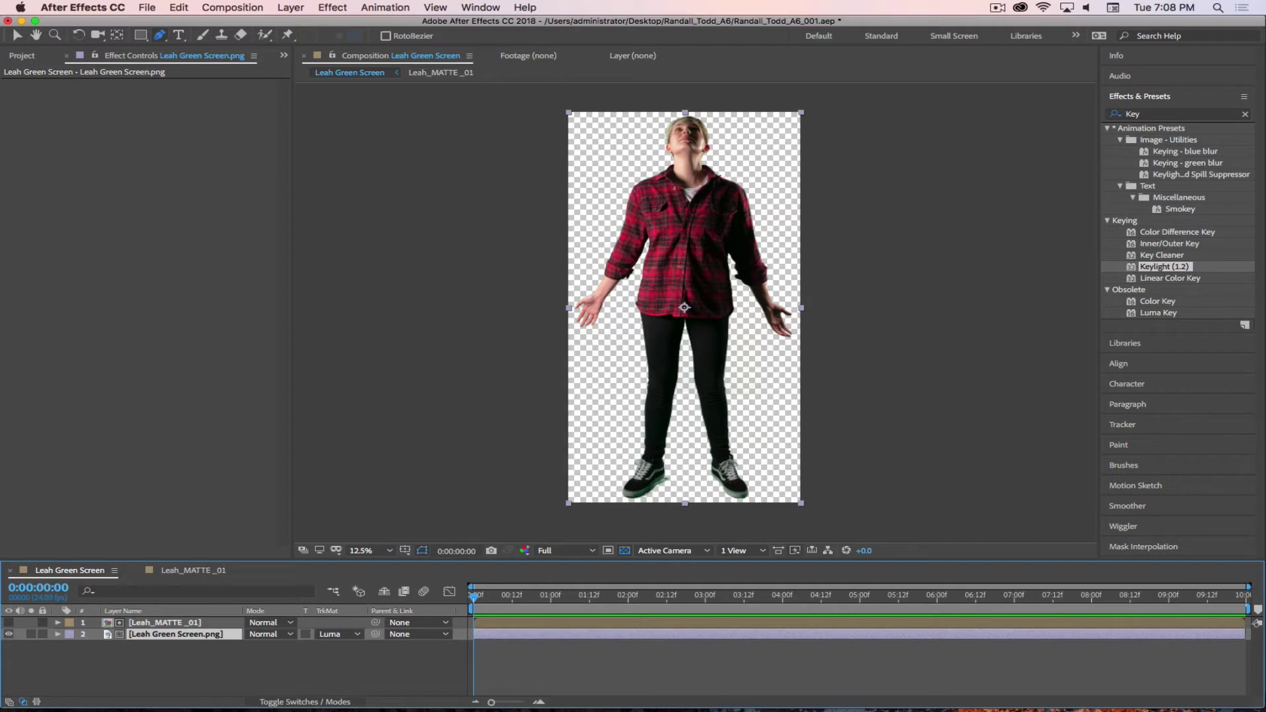
{"action": "key", "text": "super+Tab"}
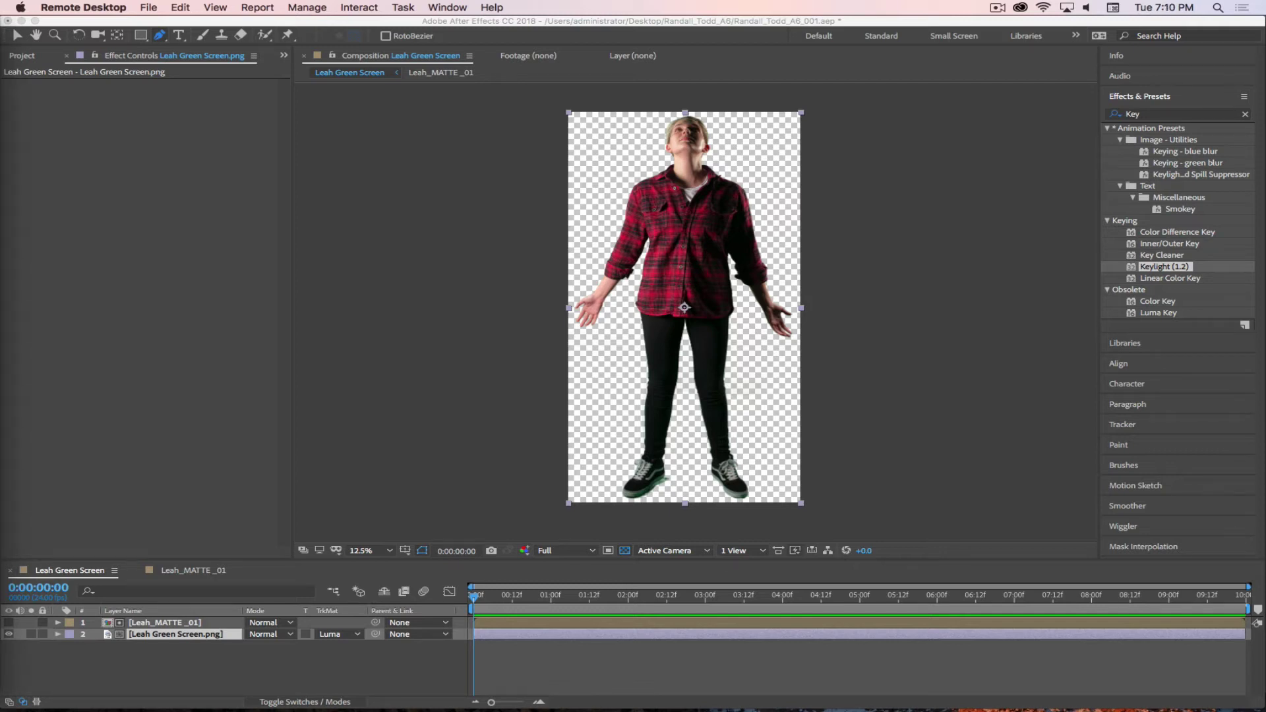
{"action": "left_click", "coordinate": [996, 9]}
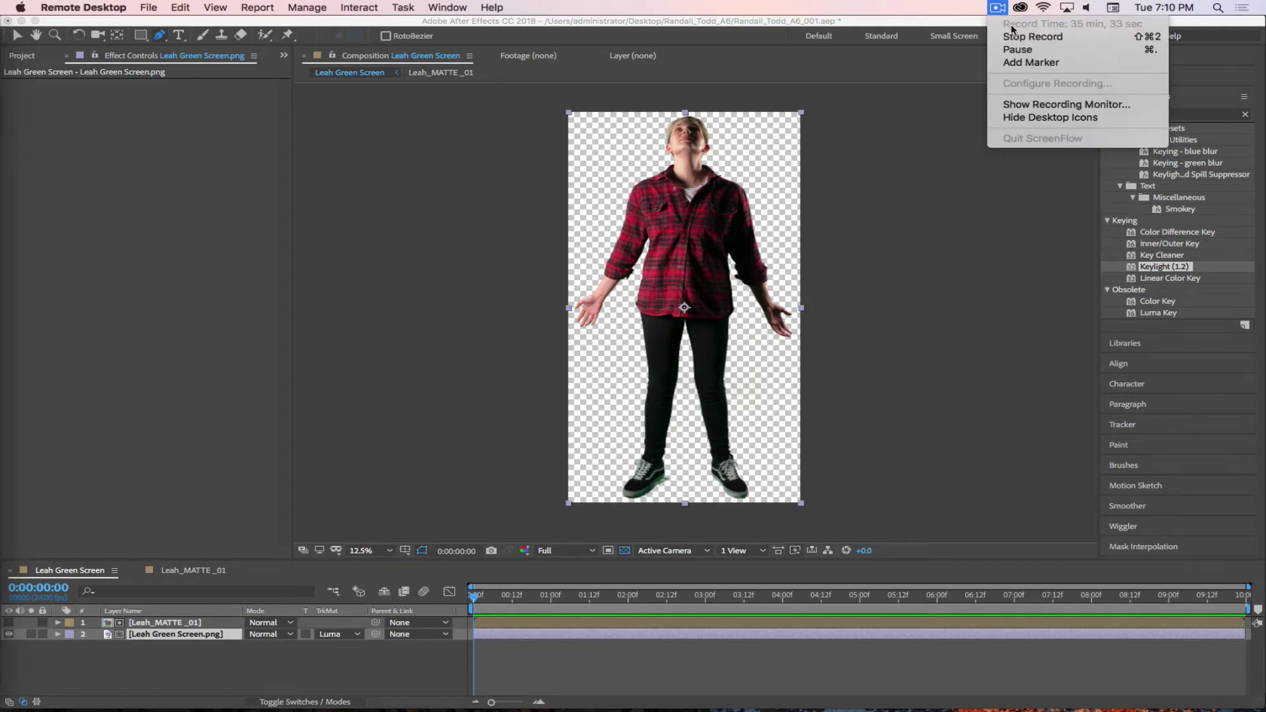
{"action": "left_click", "coordinate": [1017, 51]}
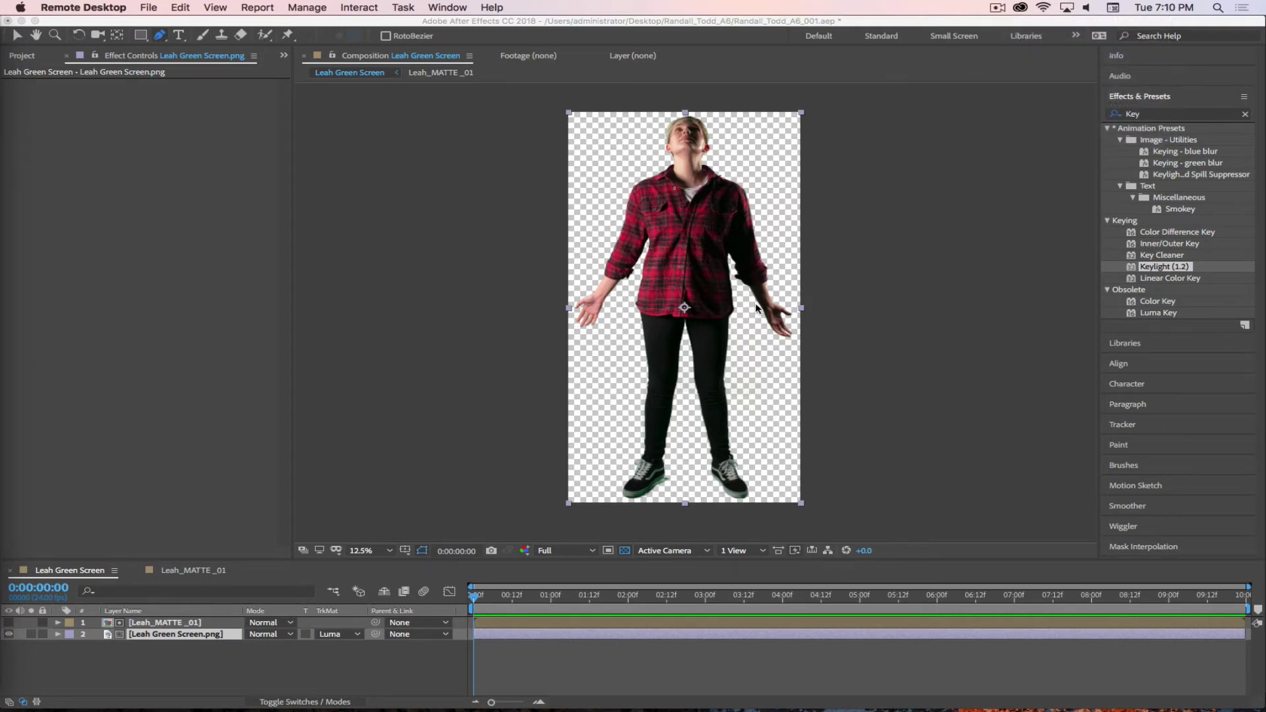
{"action": "left_click", "coordinate": [1148, 118]}
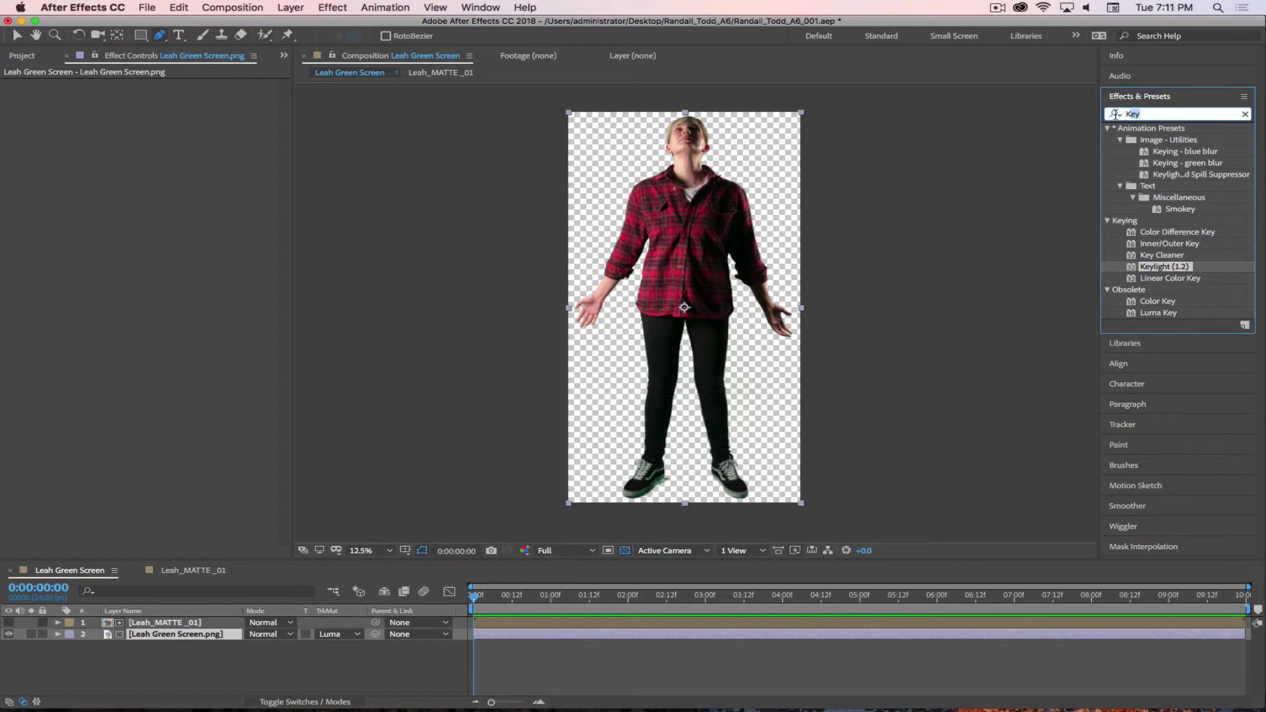
- Search 'Advance', apply Advanced Spill Suppressor to the green-screen layer, then pause the recording
{"action": "left_click_drag", "start_coordinate": [1158, 115], "coordinate": [1122, 115]}
{"action": "type", "text": "Ad"}
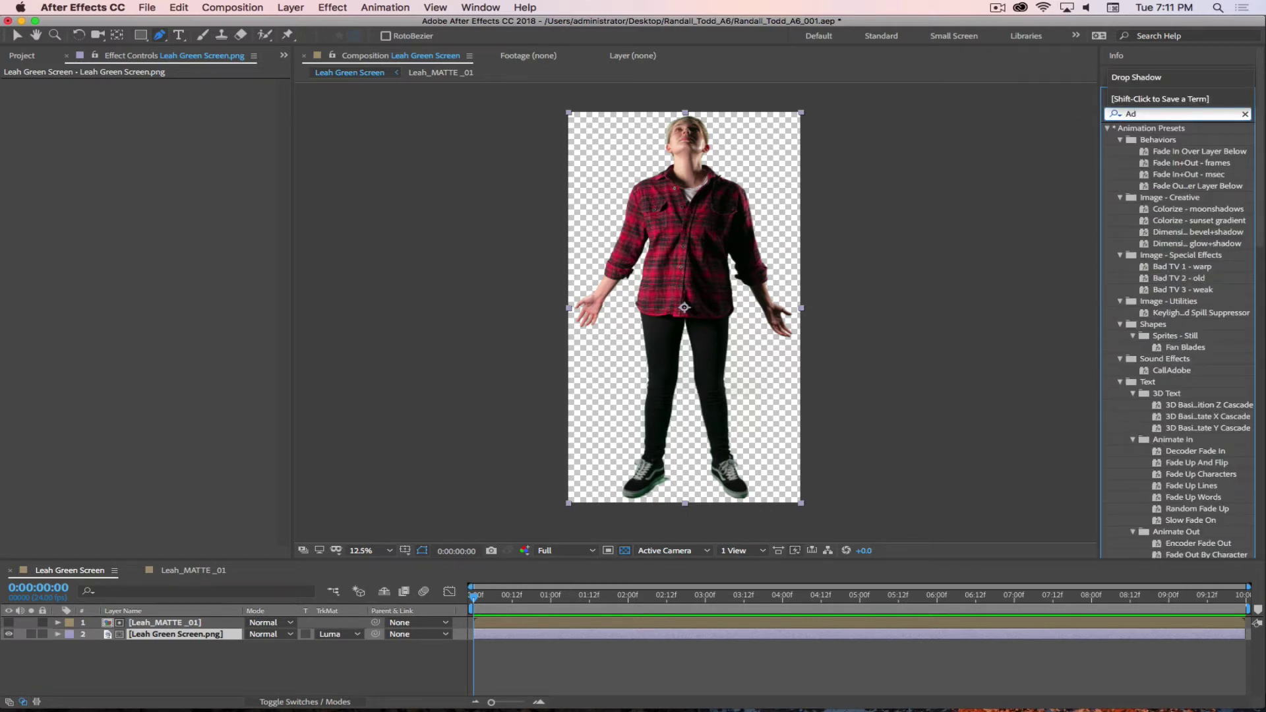
{"action": "type", "text": "vance"}
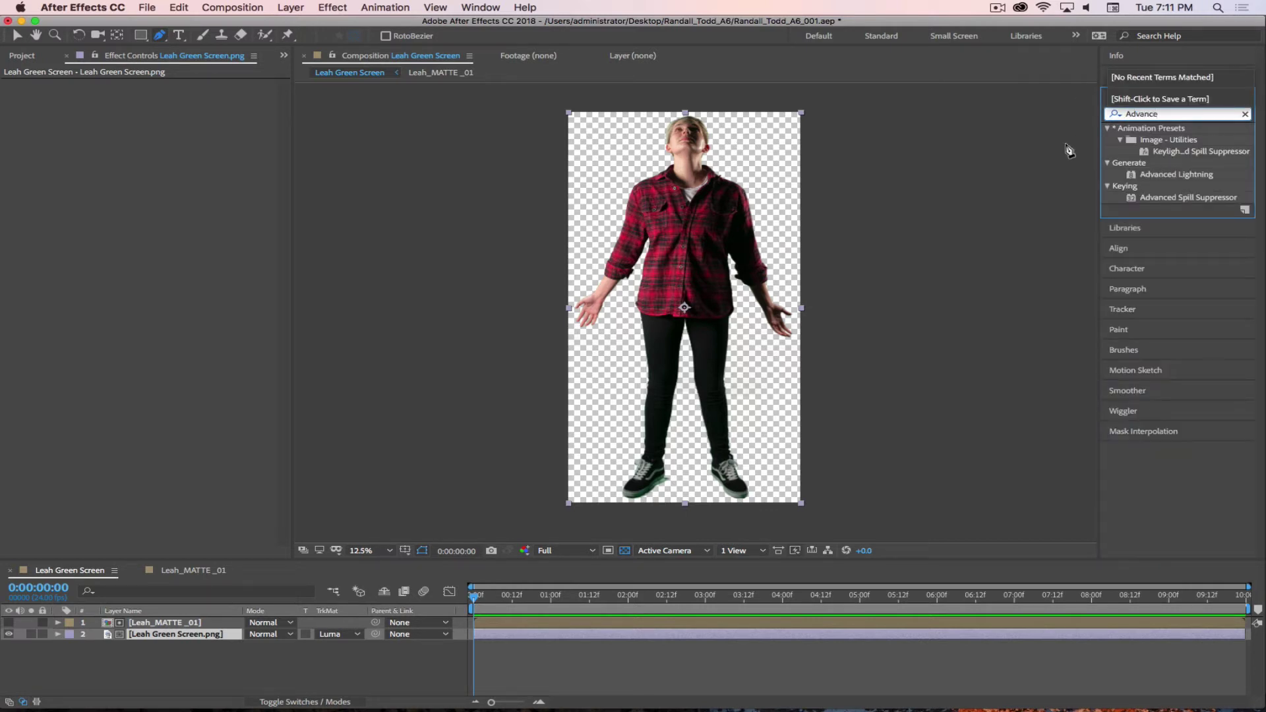
{"action": "double_click", "coordinate": [1135, 198]}
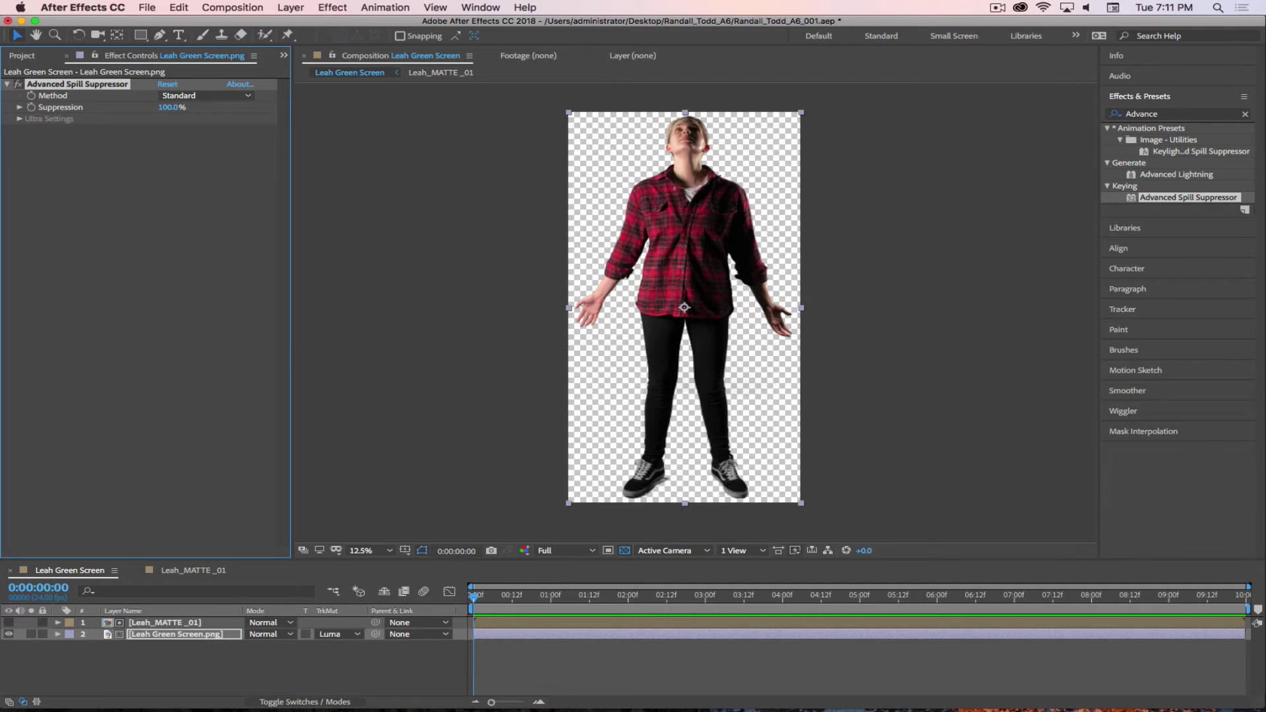
{"action": "left_click", "coordinate": [18, 84]}
{"action": "left_click", "coordinate": [66, 263]}
{"action": "left_click", "coordinate": [237, 692]}
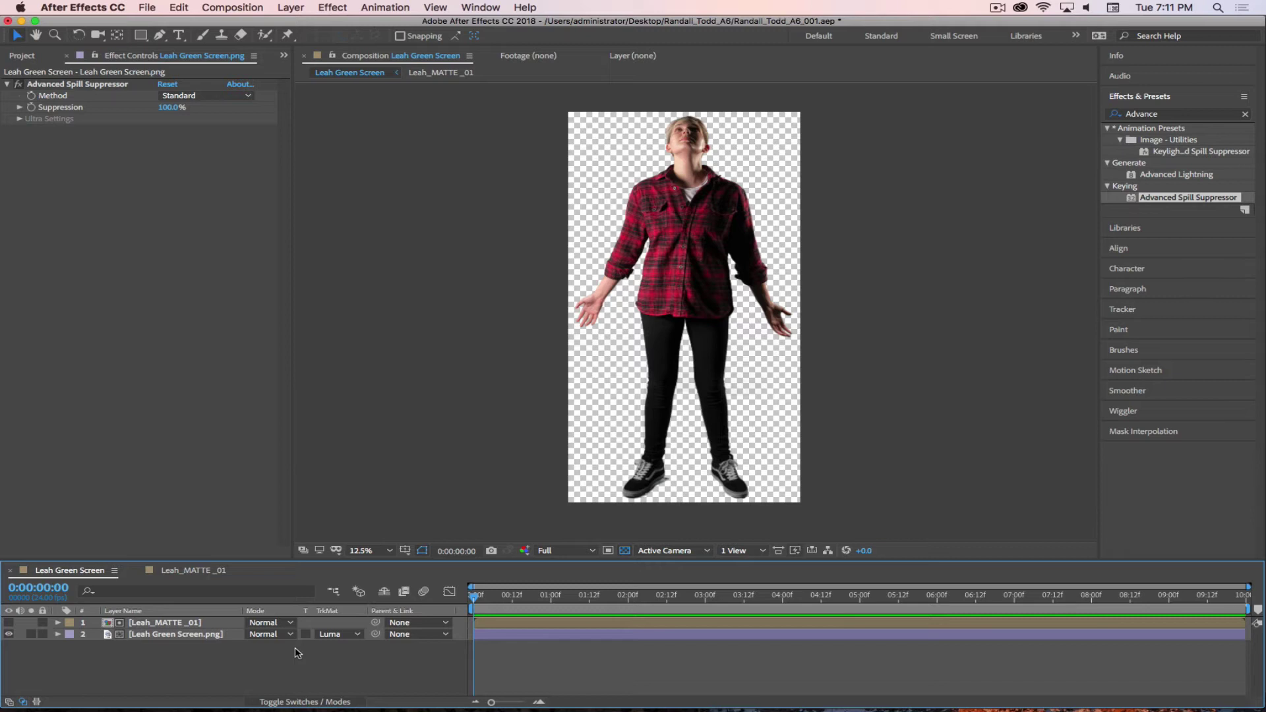
{"action": "left_click", "coordinate": [998, 8]}
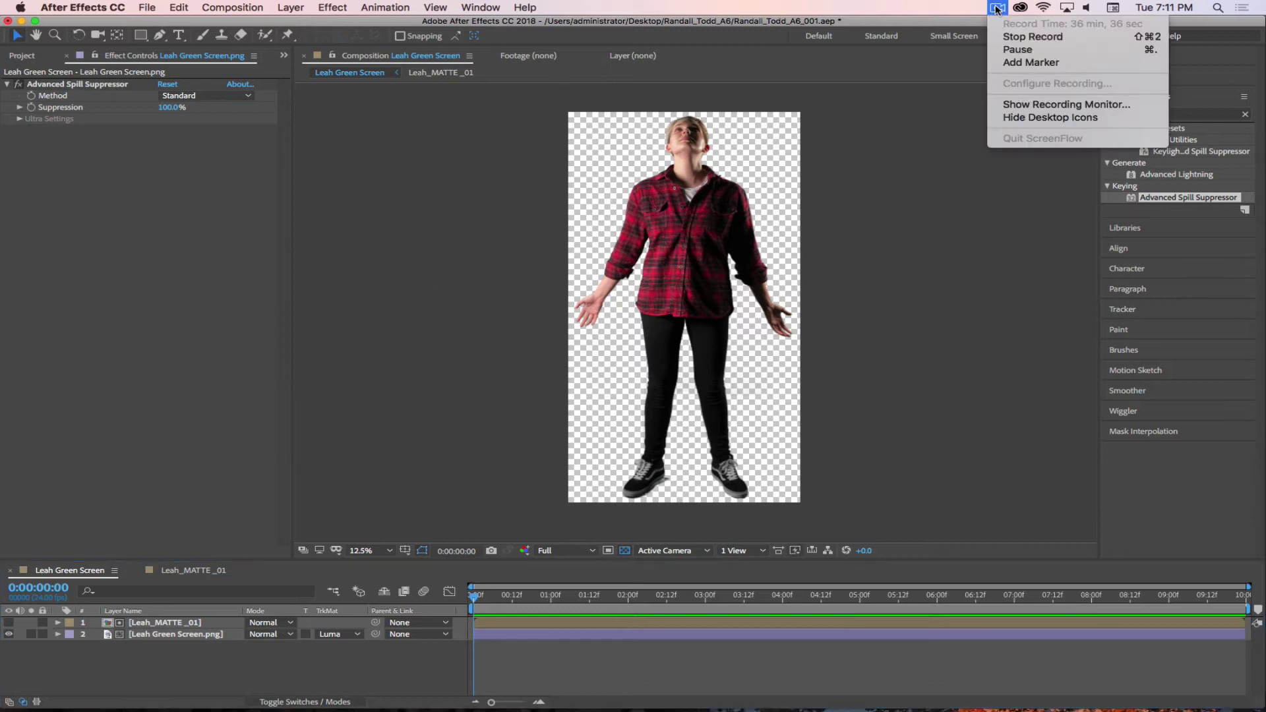
{"action": "left_click", "coordinate": [1005, 50]}
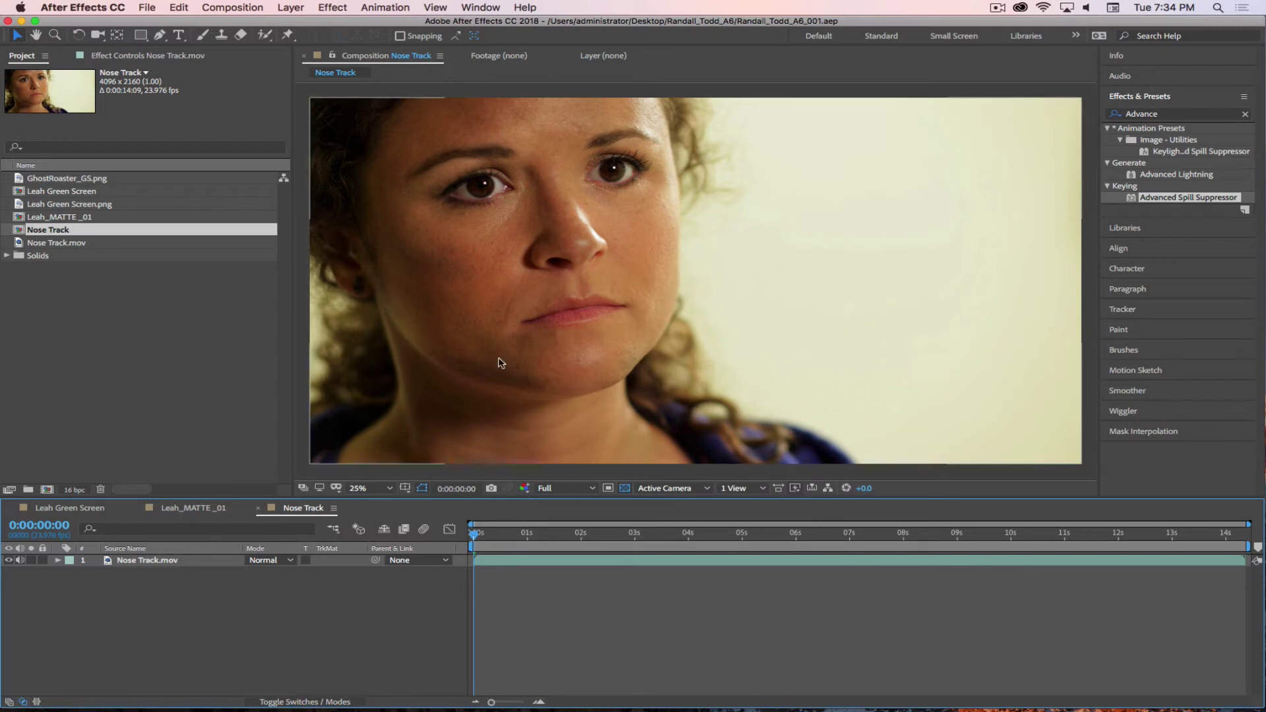
- Send the Nose Track.mov layer to mocha AE via Animation > Track in mocha AE
{"action": "left_click", "coordinate": [145, 560]}
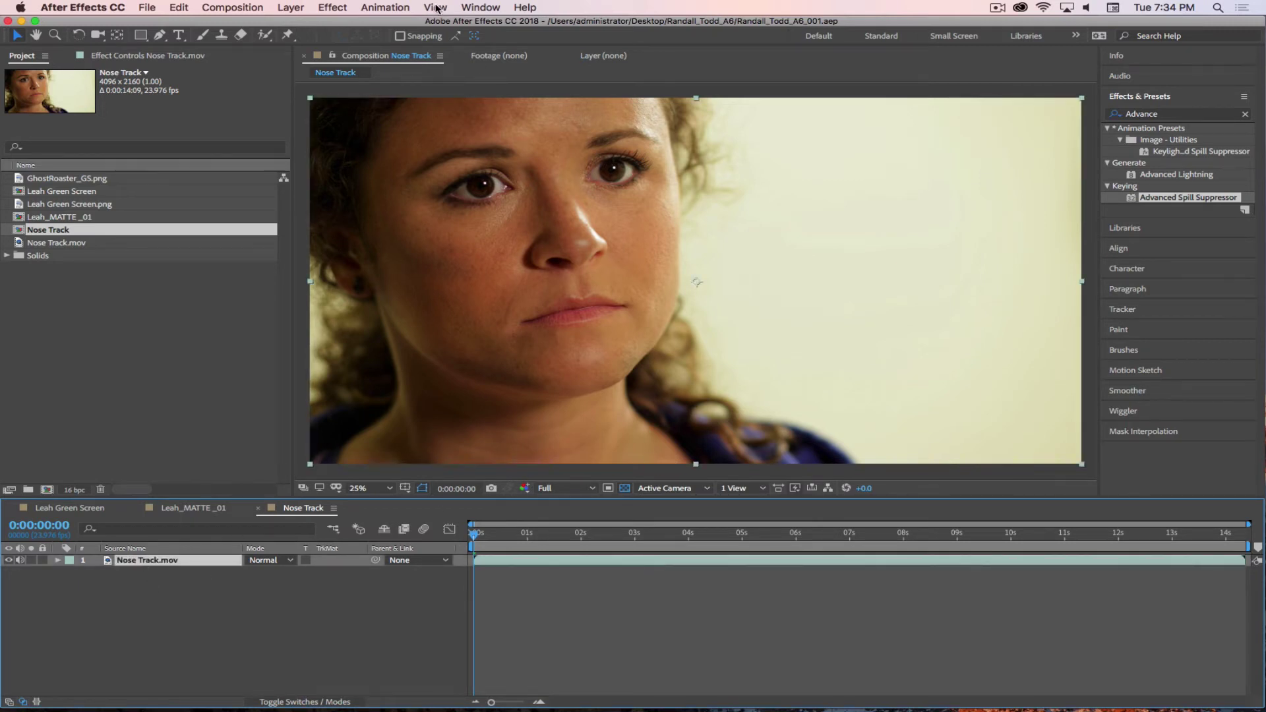
{"action": "left_click", "coordinate": [384, 8]}
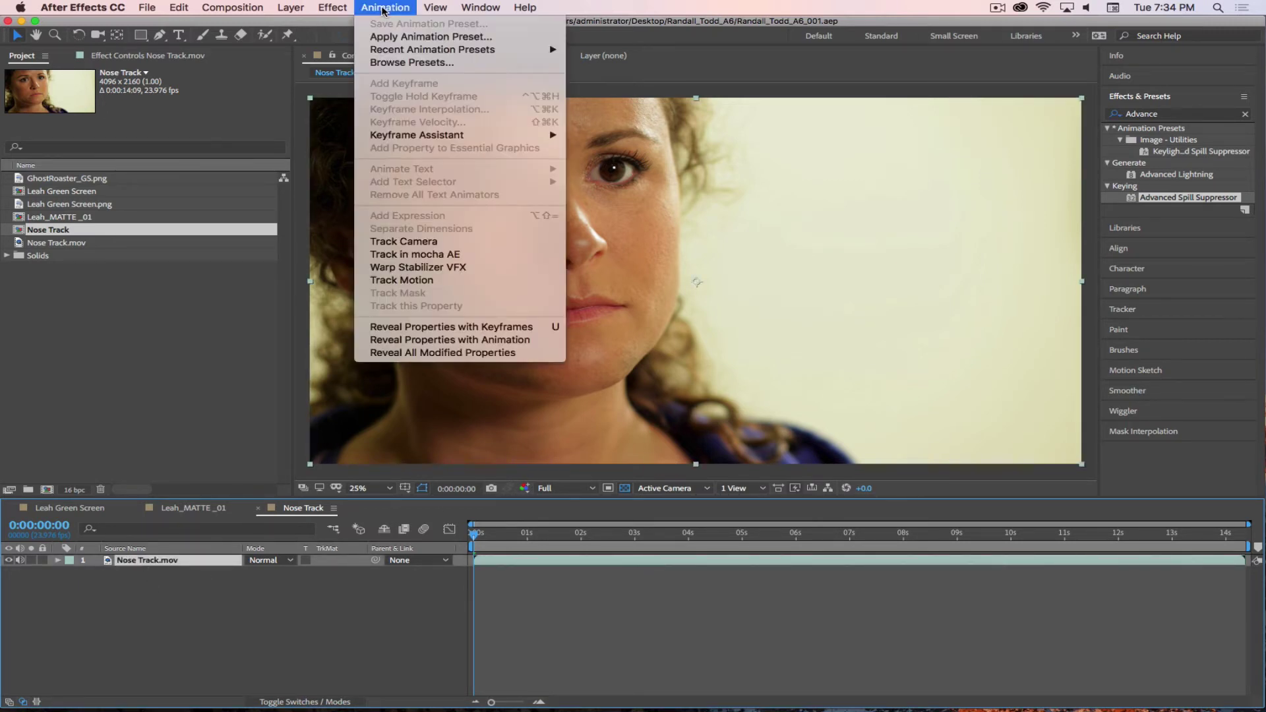
{"action": "left_click", "coordinate": [405, 256]}
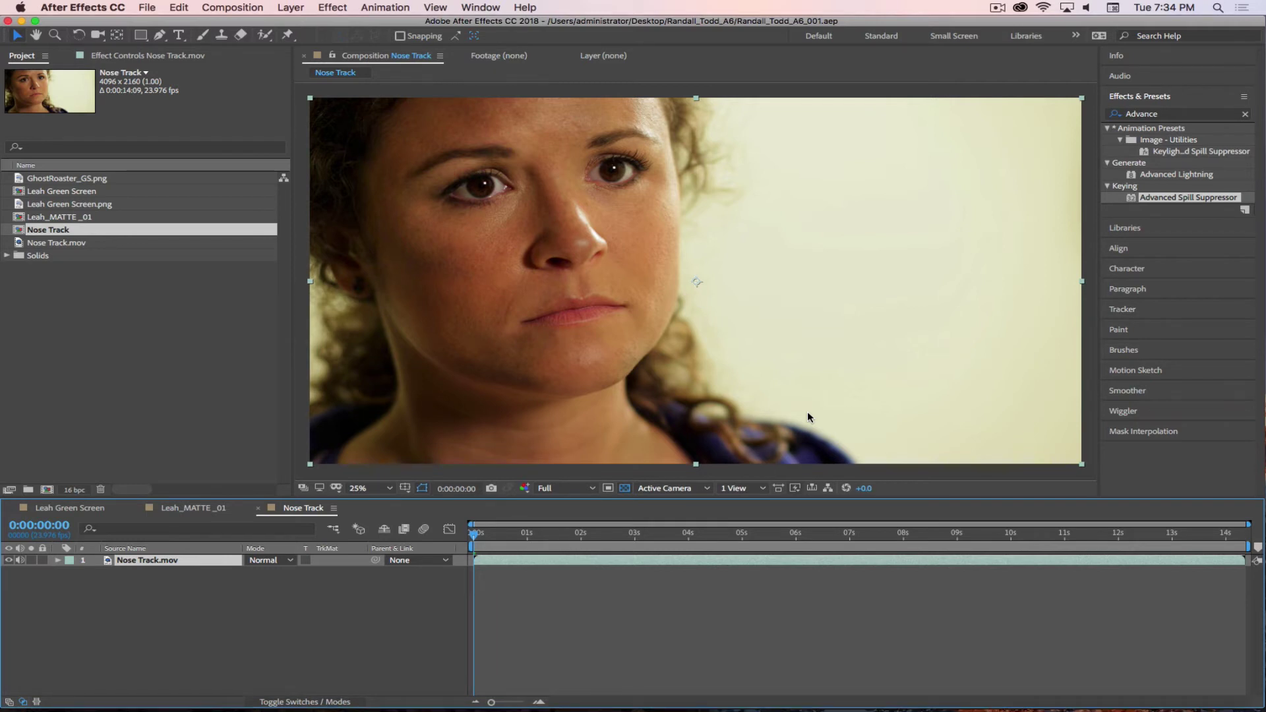
{"action": "mouse_move", "coordinate": [890, 699]}
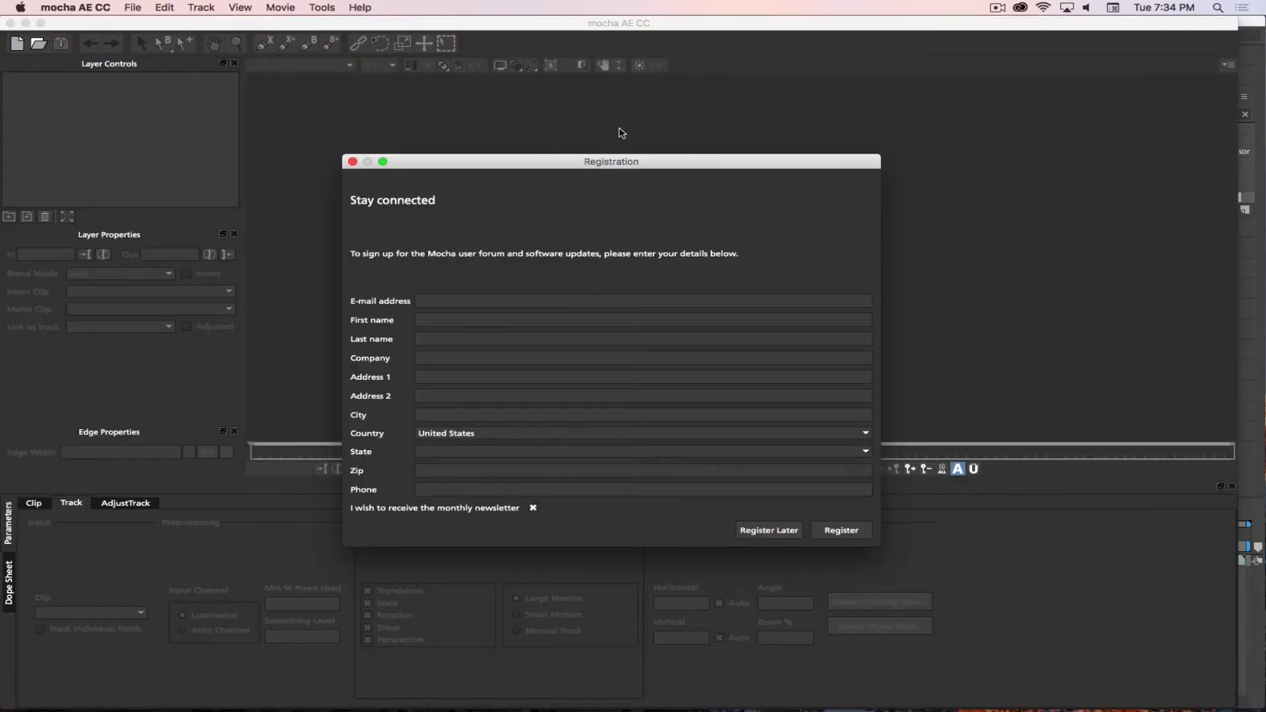
- Register later, create the Nose Track project, and draw a closed X-spline around the nose
{"action": "left_click", "coordinate": [769, 531]}
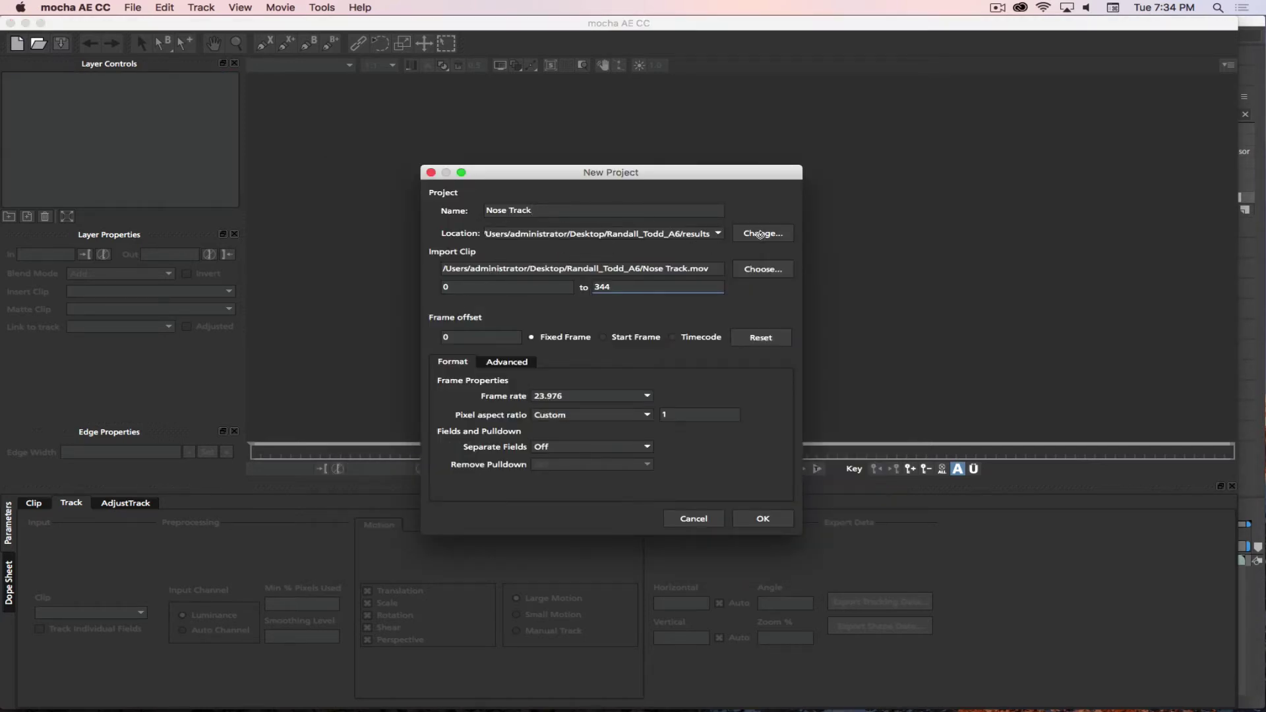
{"action": "left_click", "coordinate": [769, 525]}
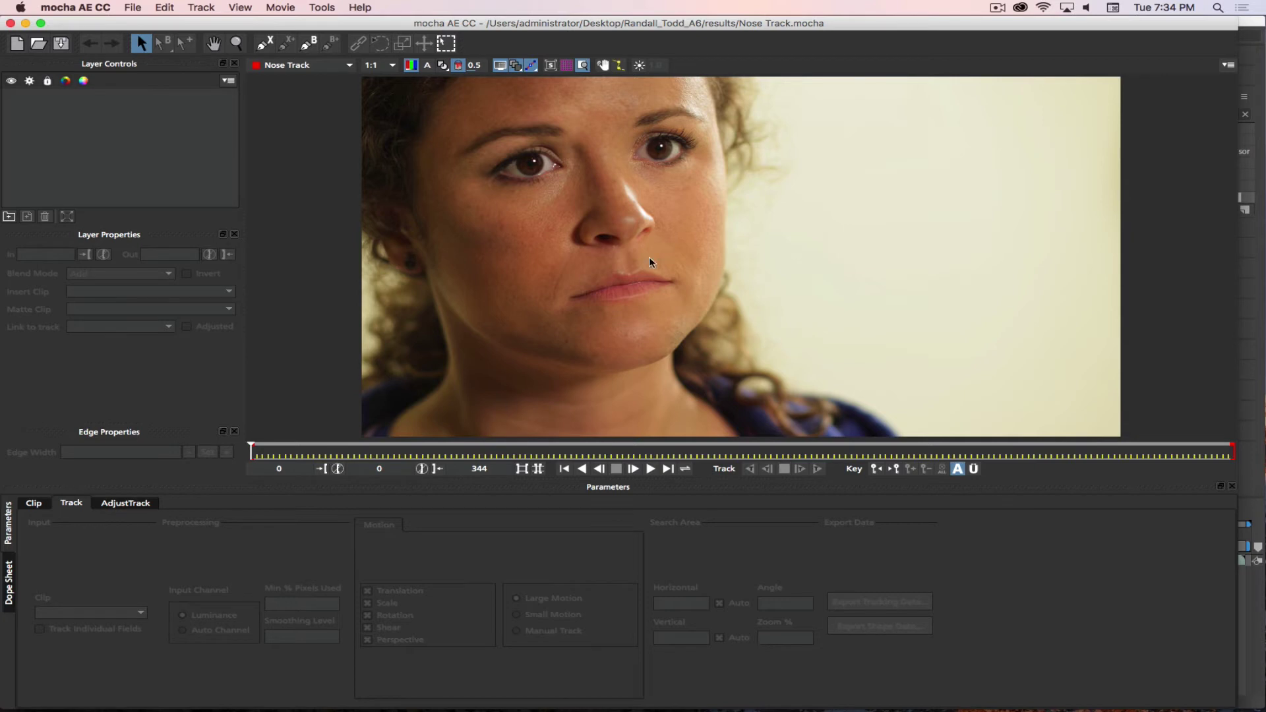
{"action": "left_click", "coordinate": [264, 43]}
{"action": "left_click", "coordinate": [601, 184]}
{"action": "left_click", "coordinate": [592, 209]}
{"action": "left_click", "coordinate": [574, 234]}
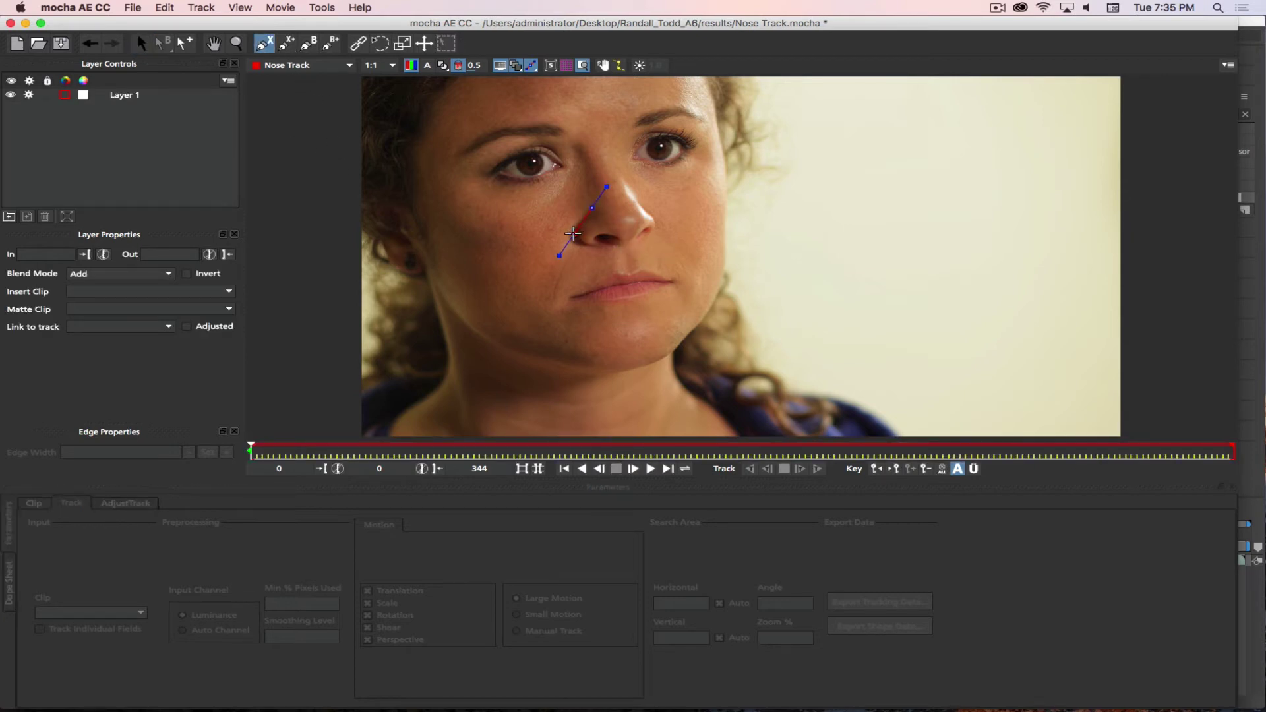
{"action": "left_click", "coordinate": [545, 234]}
{"action": "left_click", "coordinate": [592, 274]}
{"action": "left_click", "coordinate": [626, 250]}
{"action": "left_click", "coordinate": [665, 235]}
{"action": "left_click", "coordinate": [659, 218]}
{"action": "right_click", "coordinate": [658, 217]}
{"action": "mouse_move", "coordinate": [659, 217]}
{"action": "left_mouse_down"}
{"action": "mouse_move", "coordinate": [617, 202]}
{"action": "mouse_move", "coordinate": [656, 213]}
{"action": "mouse_move", "coordinate": [656, 234]}
{"action": "left_mouse_up"}
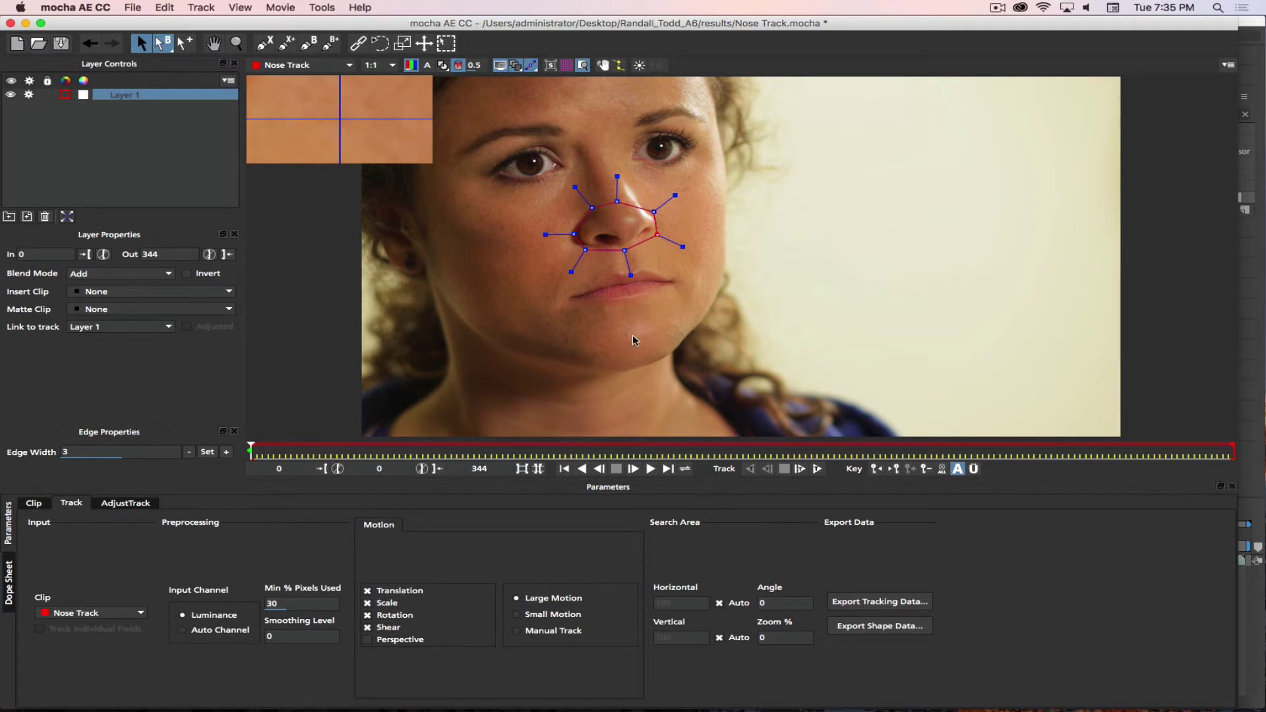
- Delete the nose spline Layer 1, leaving the project with no layers
{"action": "left_click", "coordinate": [177, 128]}
{"action": "left_click", "coordinate": [173, 94]}
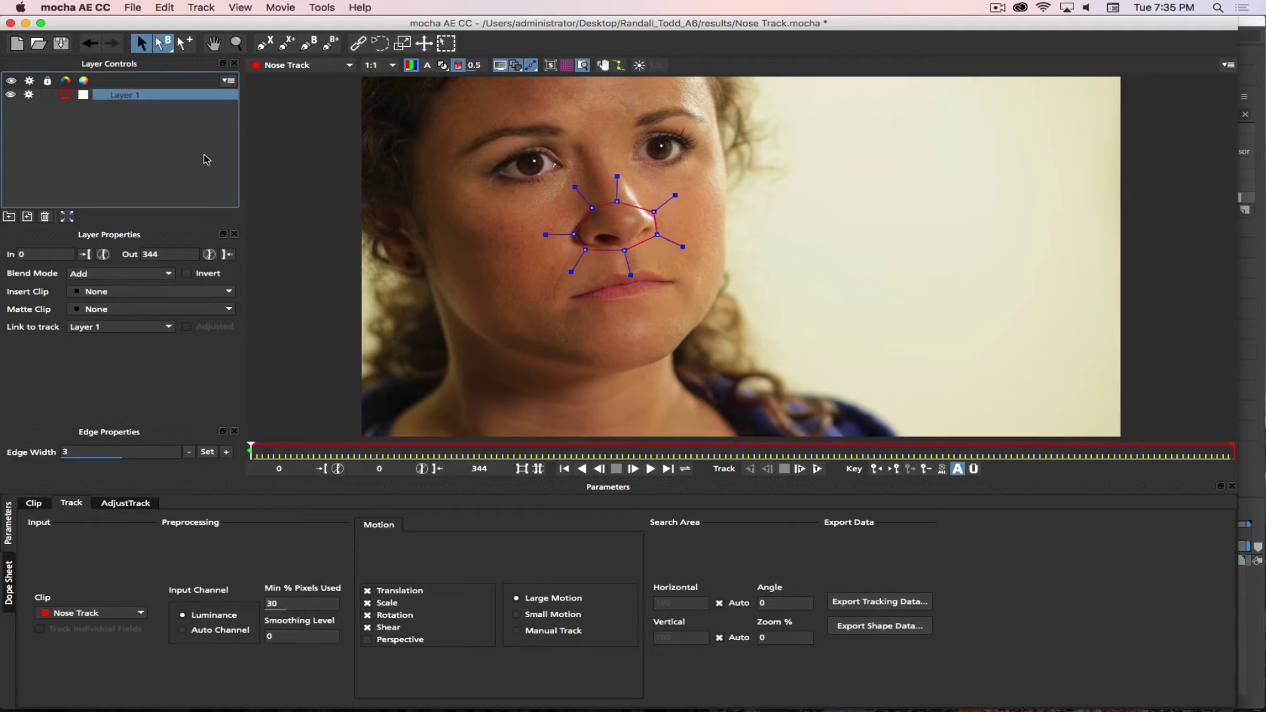
{"action": "left_click", "coordinate": [44, 216]}
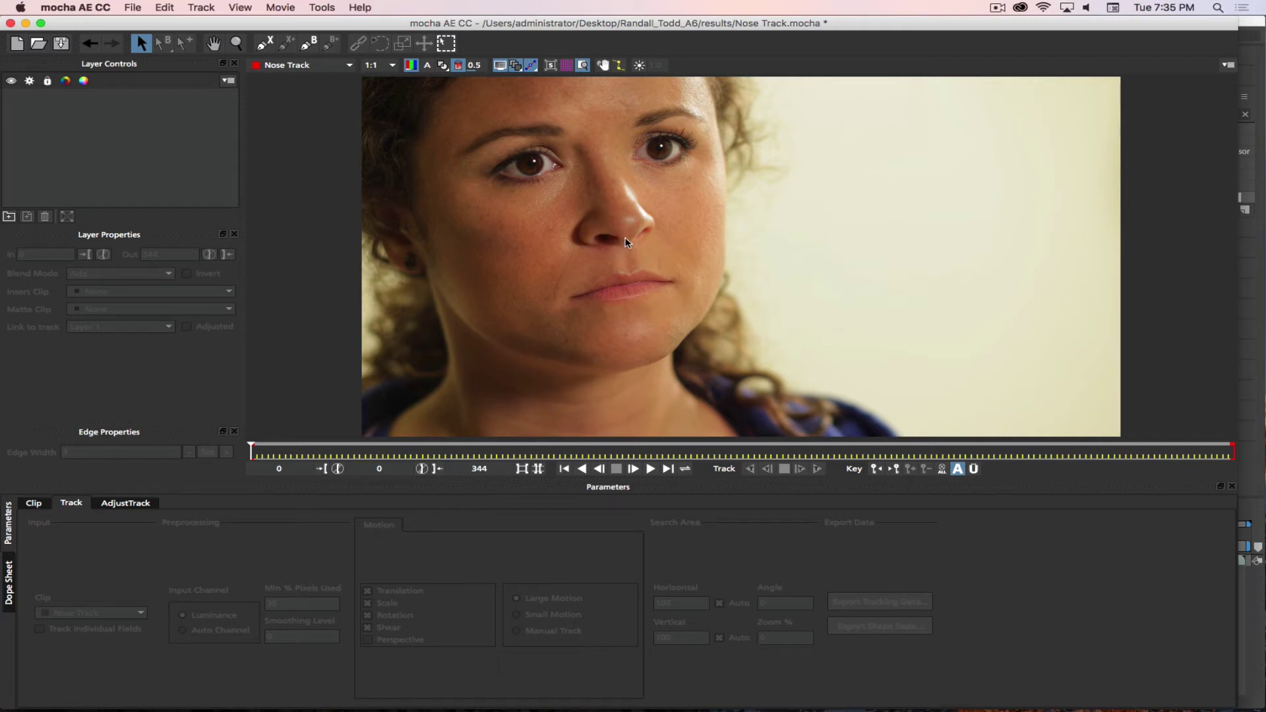
- Pick the X-spline tool again and zoom in close on the woman's nose
{"action": "left_click", "coordinate": [265, 43]}
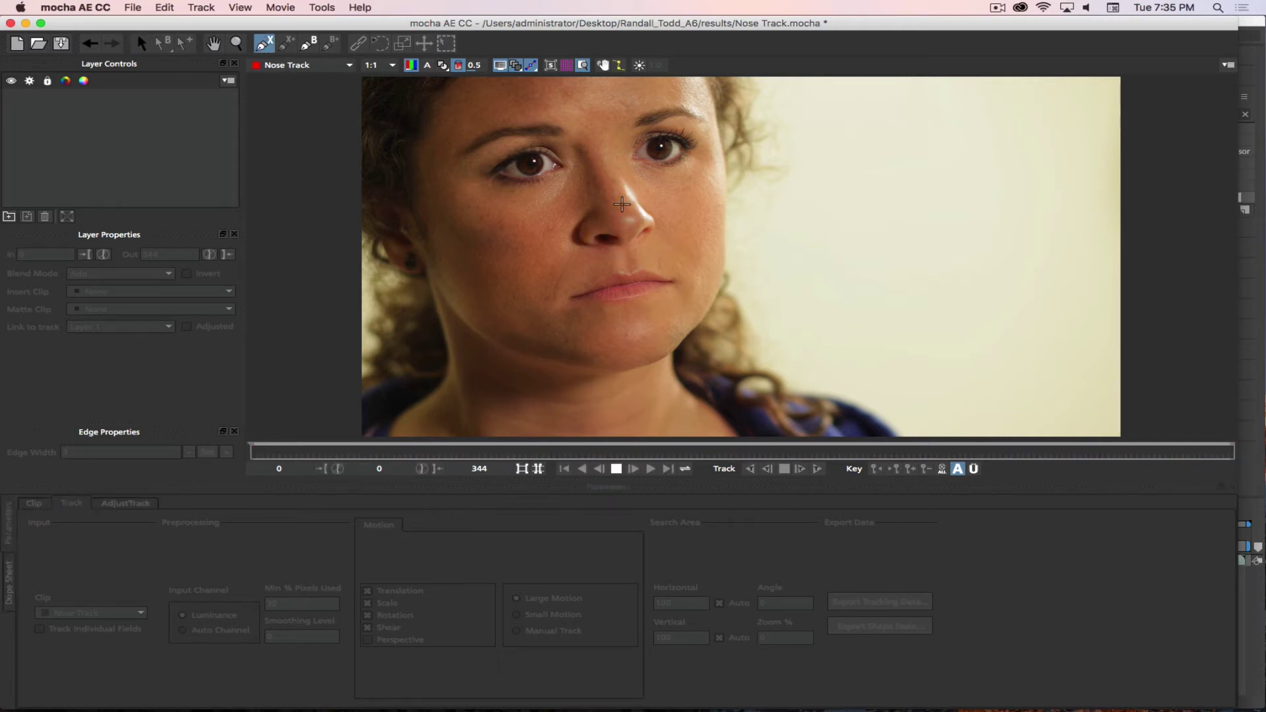
{"action": "key", "text": "z"}
{"action": "left_click_drag", "start_coordinate": [602, 238], "coordinate": [605, 175]}
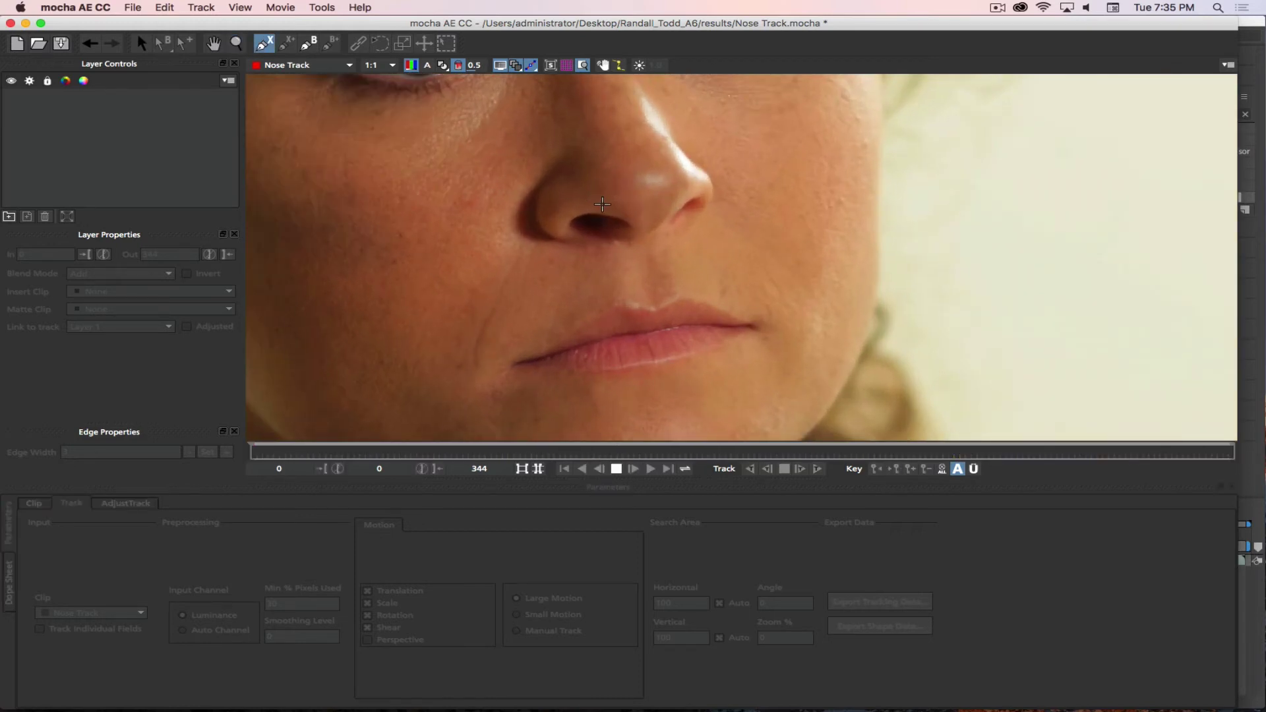
- Draw a six-point closed spline around the left nostril, then round and nudge it into place
{"action": "left_click", "coordinate": [606, 205]}
{"action": "left_click", "coordinate": [568, 212]}
{"action": "left_click", "coordinate": [562, 227]}
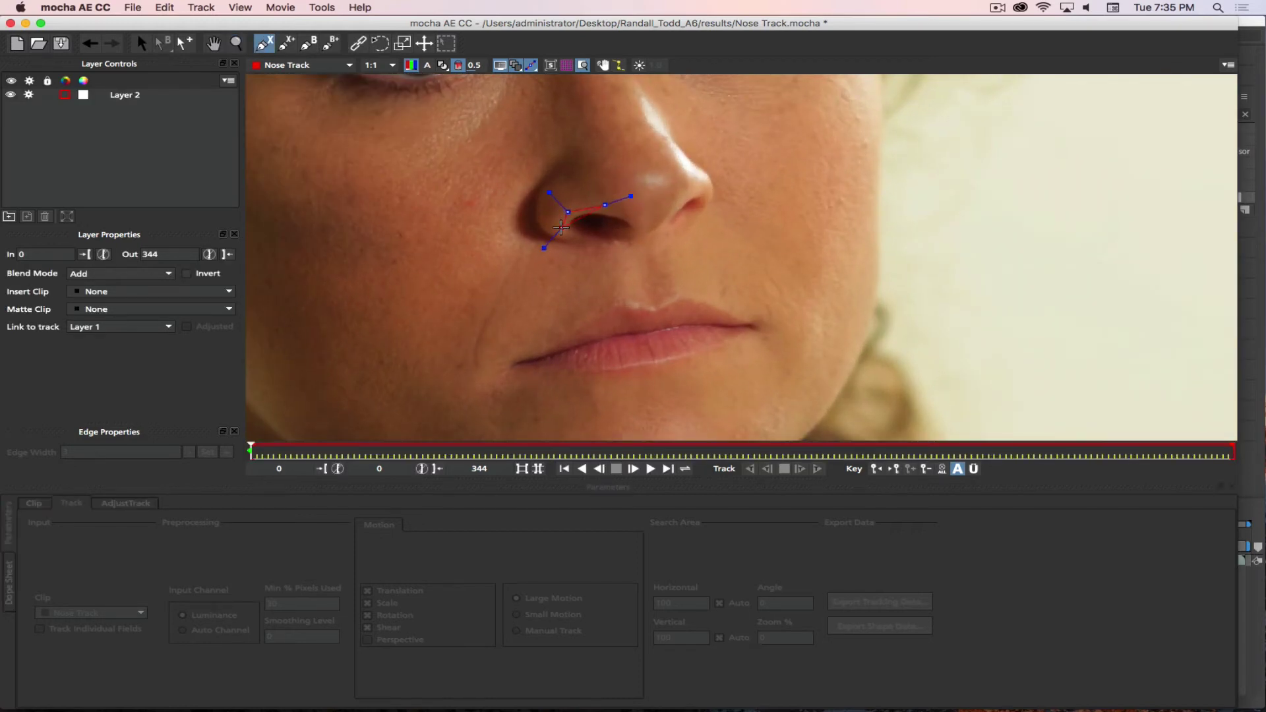
{"action": "left_click", "coordinate": [600, 244]}
{"action": "left_click", "coordinate": [640, 245]}
{"action": "left_click", "coordinate": [644, 223]}
{"action": "right_click", "coordinate": [630, 208]}
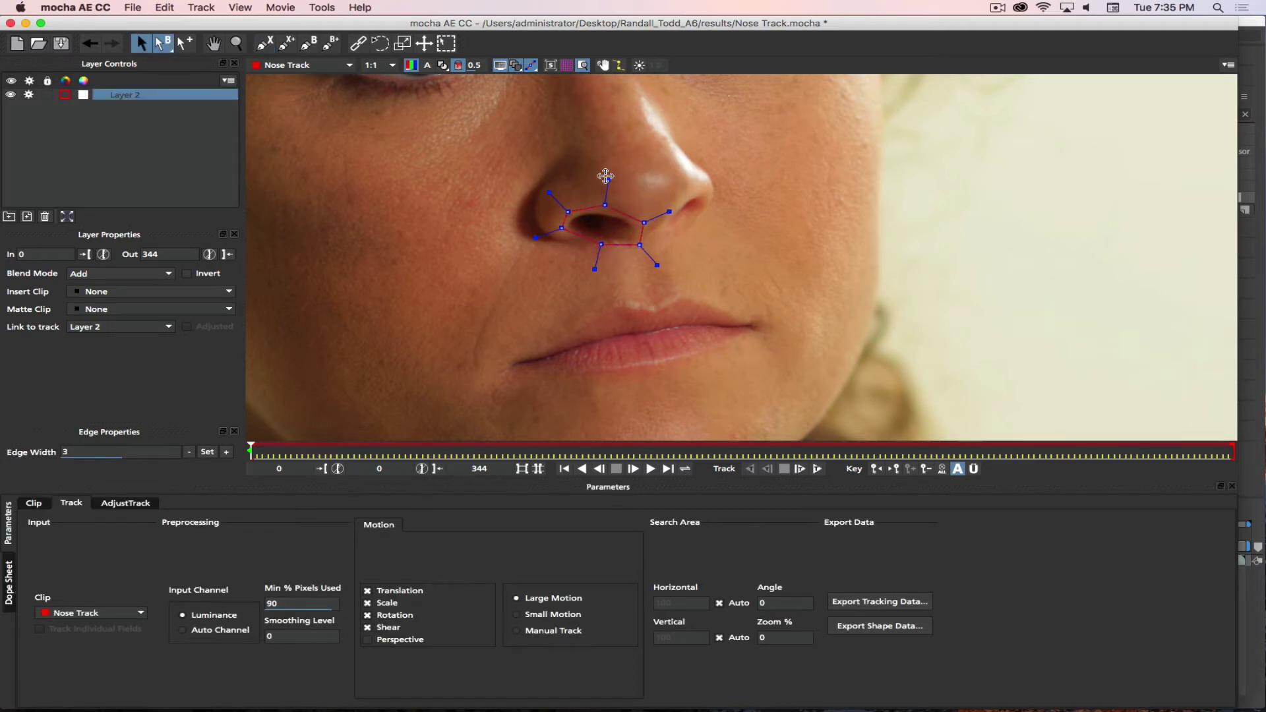
{"action": "left_click_drag", "start_coordinate": [607, 181], "coordinate": [608, 187]}
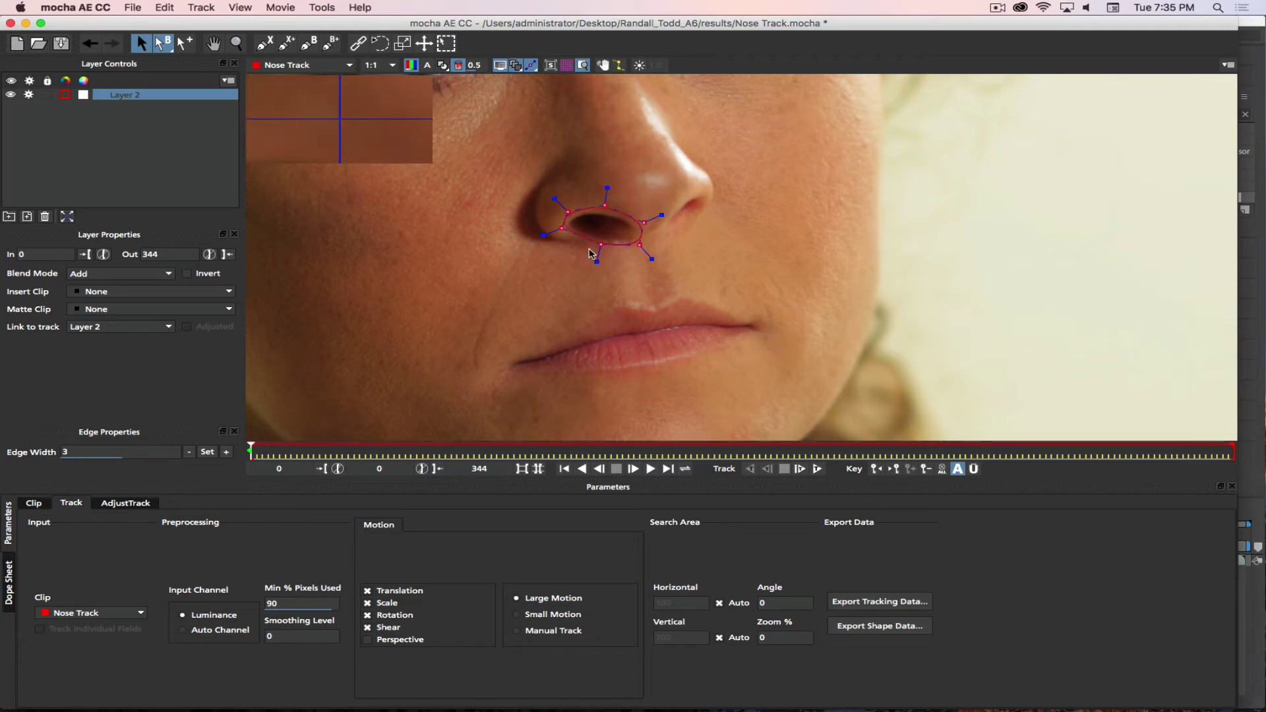
{"action": "left_click_drag", "start_coordinate": [603, 244], "coordinate": [599, 245]}
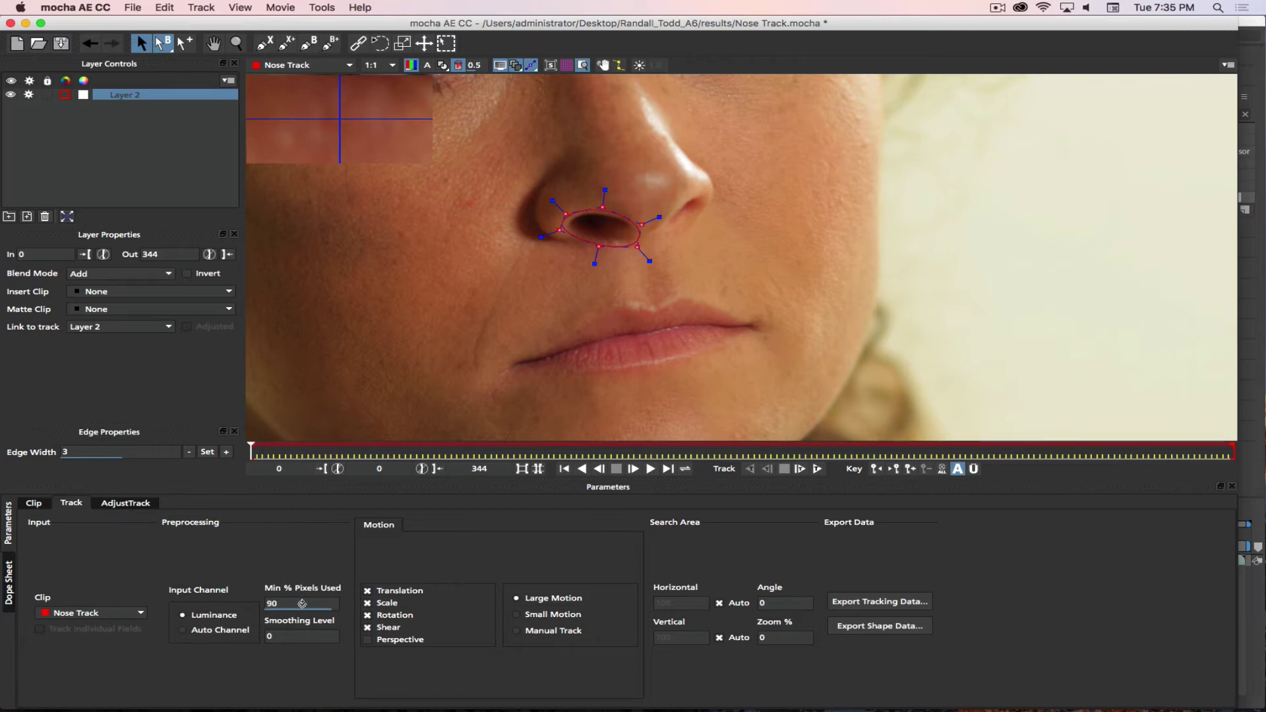
- Change the tracker's Min % Pixels Used value to 50
{"action": "double_click", "coordinate": [302, 603]}
{"action": "key", "text": "BackSpace"}
{"action": "type", "text": "50"}
{"action": "key", "text": "Return"}
- Track Layer 2's nostril spline forward to frame 344, pausing once, then scrub back to review
{"action": "left_click", "coordinate": [817, 469]}
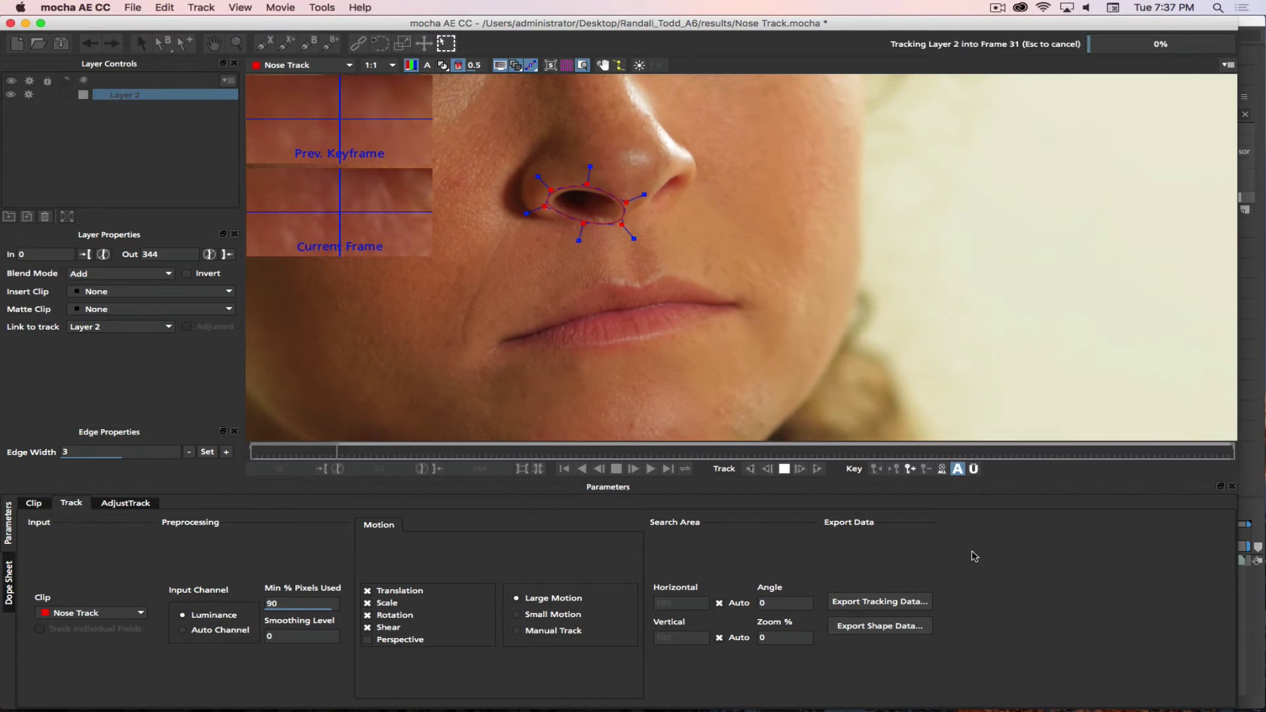
{"action": "key", "text": "Escape"}
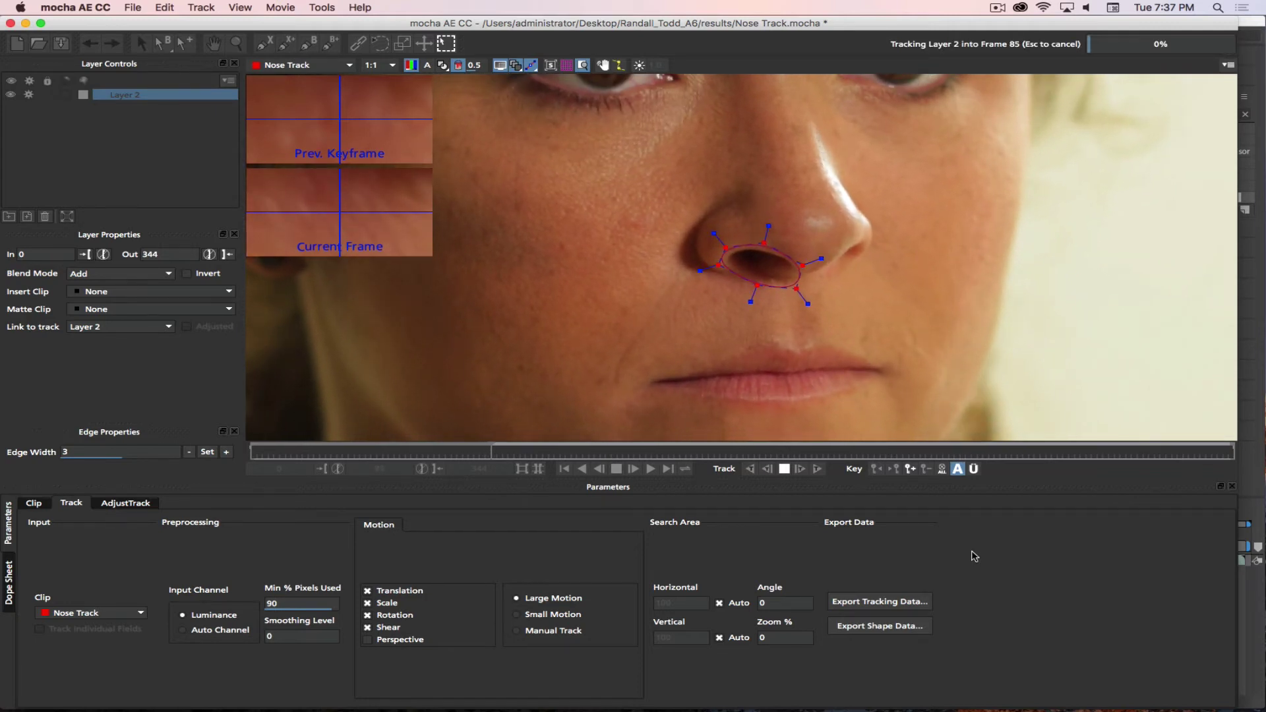
{"action": "key", "text": "Escape"}
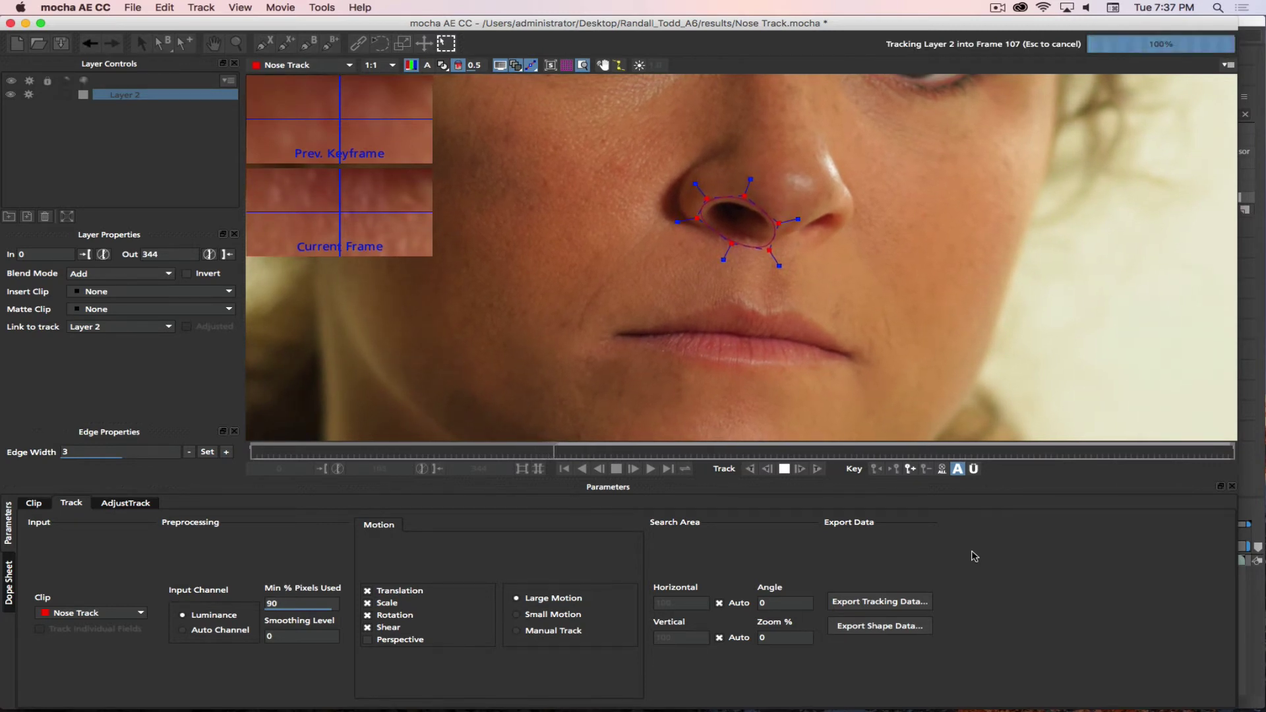
{"action": "key", "text": "super+f"}
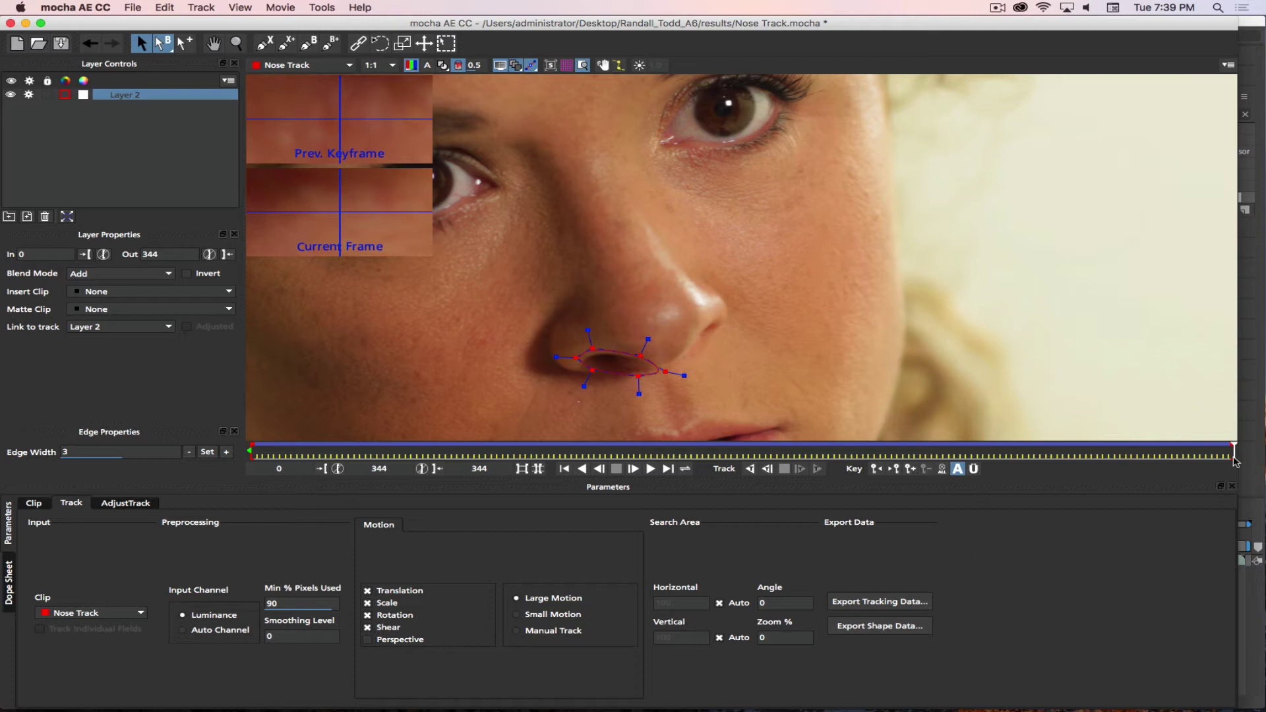
{"action": "left_click_drag", "start_coordinate": [1233, 452], "coordinate": [171, 435]}
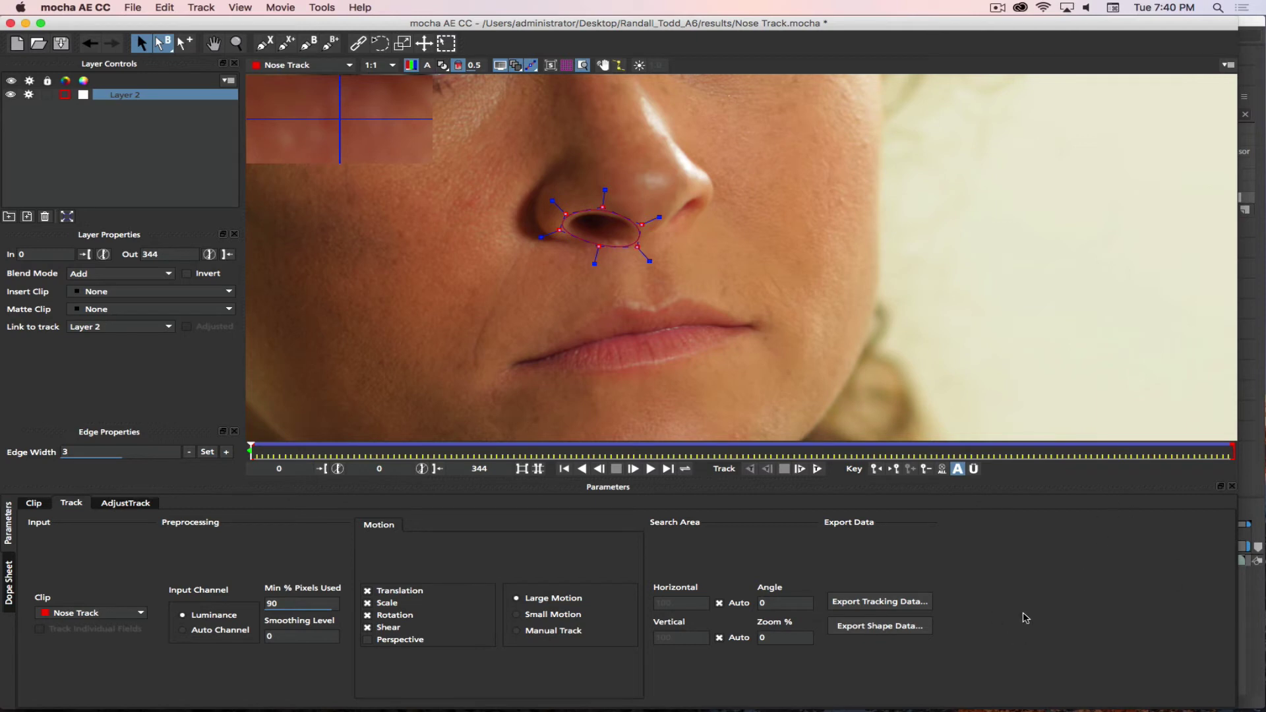
- Copy Layer 2's track to the clipboard as After Effects Transform Data and save the mocha project
{"action": "left_click", "coordinate": [874, 603]}
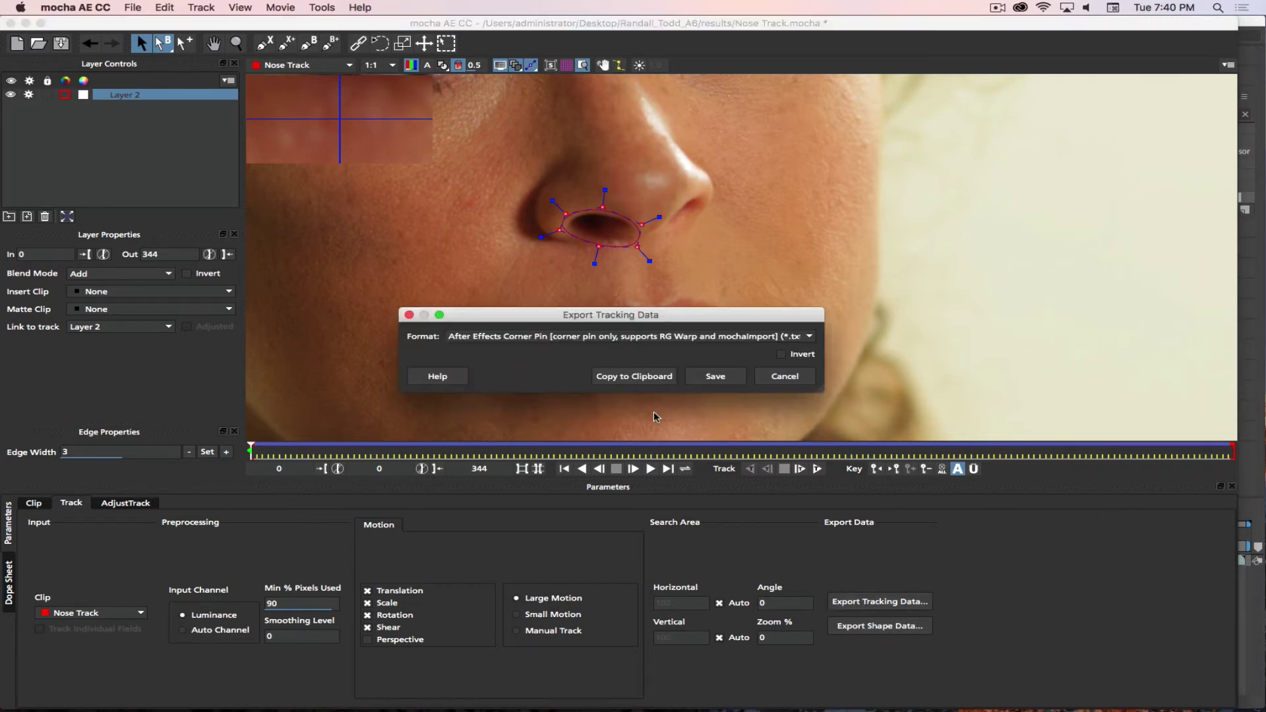
{"action": "left_click", "coordinate": [798, 338]}
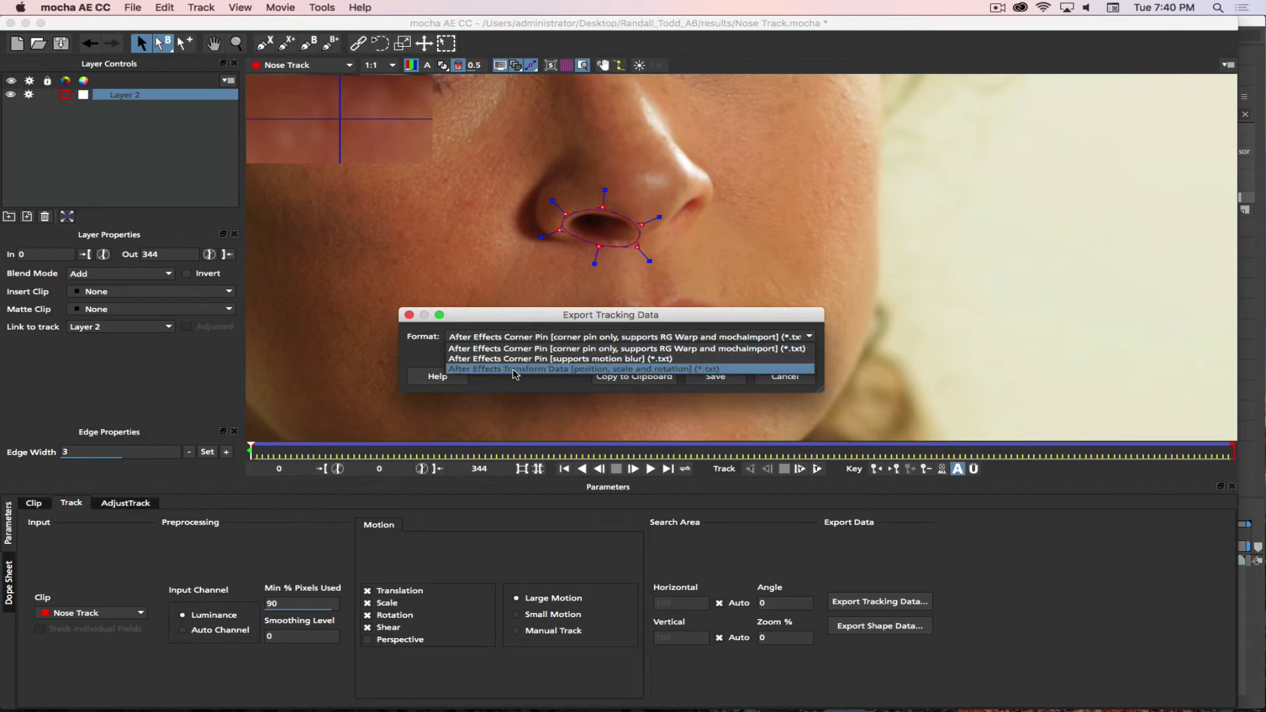
{"action": "left_click", "coordinate": [650, 370]}
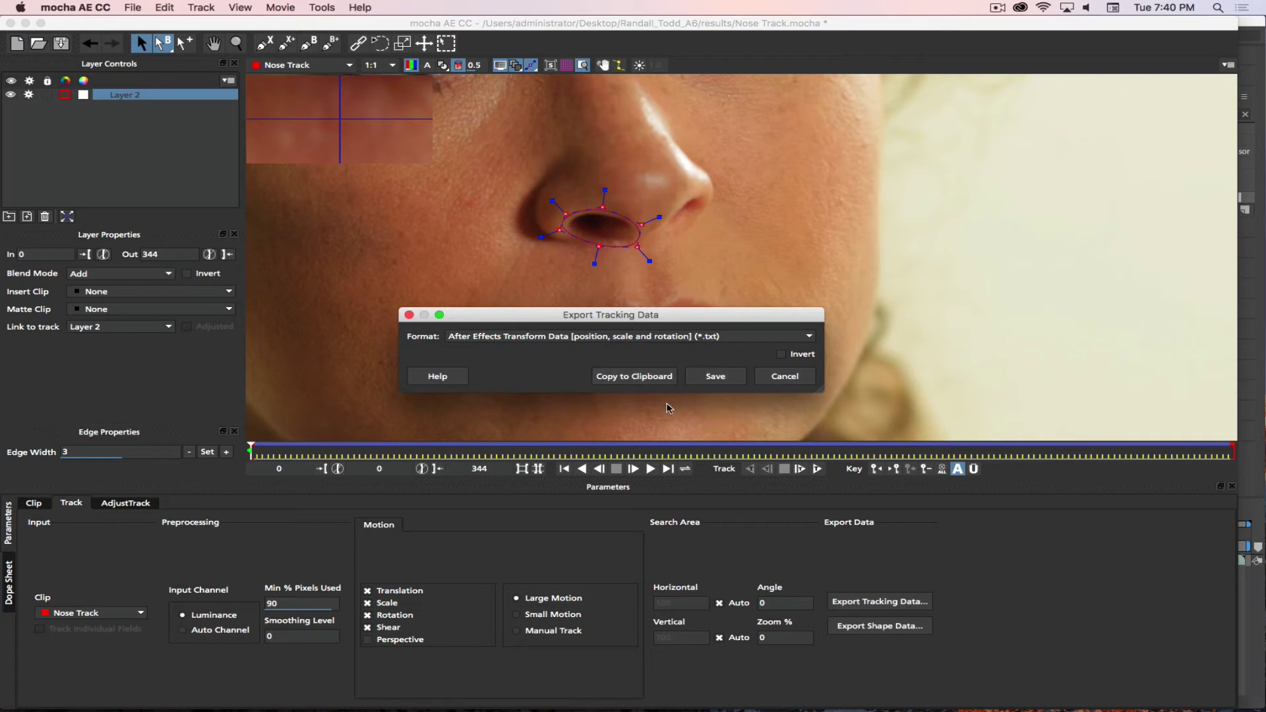
{"action": "left_click", "coordinate": [632, 376]}
{"action": "key", "text": "super+s"}
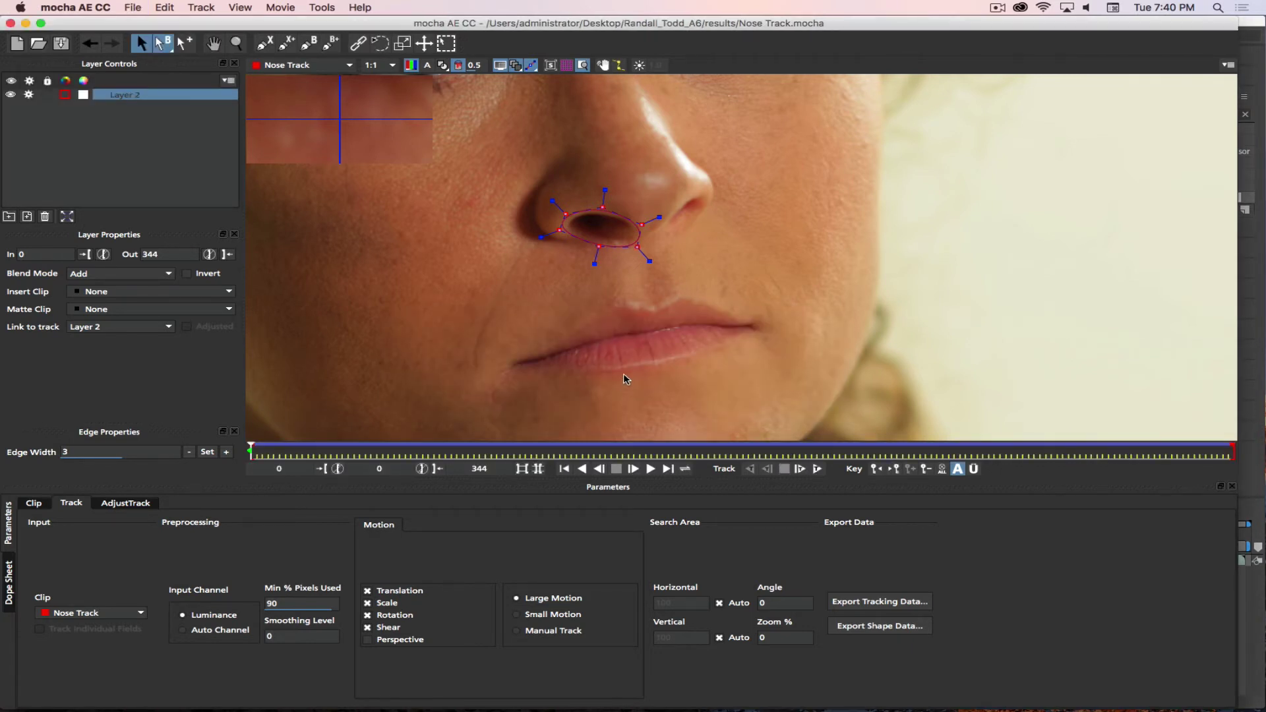
- Back in After Effects, add Null 1 to Nose Track and paste the nostril tracking data onto it
{"action": "key", "text": "super+Tab"}
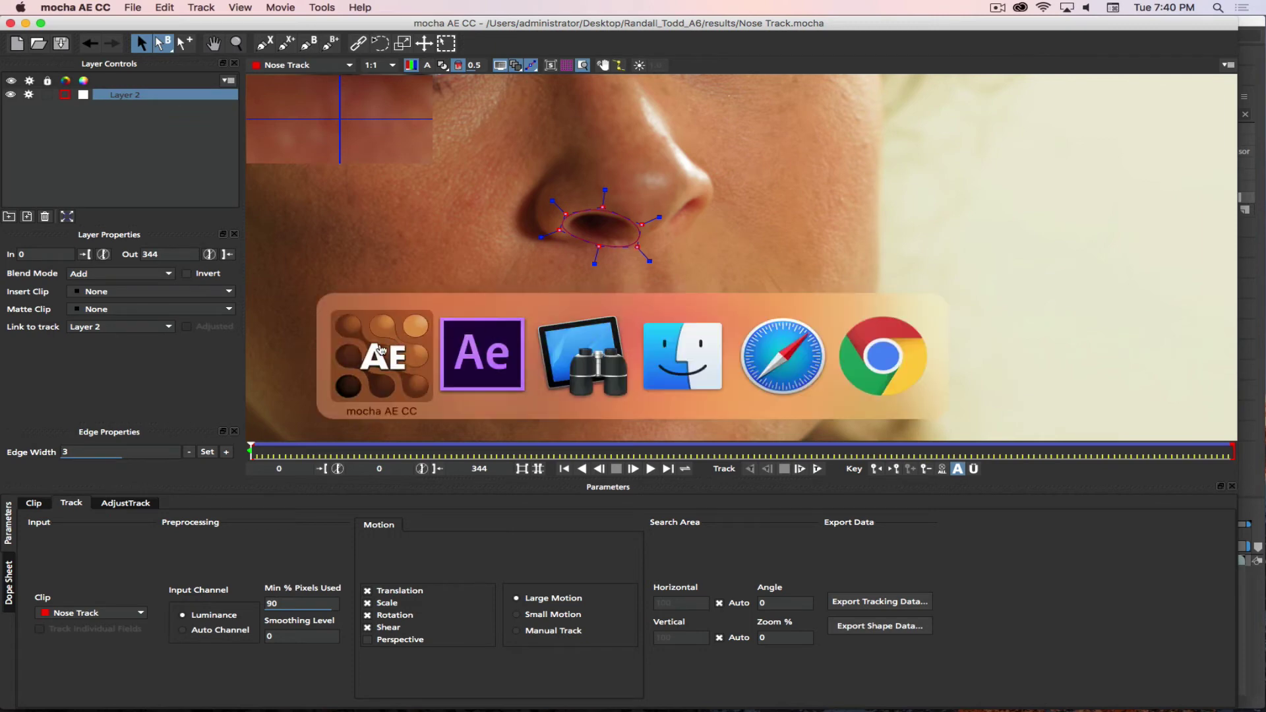
{"action": "left_click", "coordinate": [504, 358]}
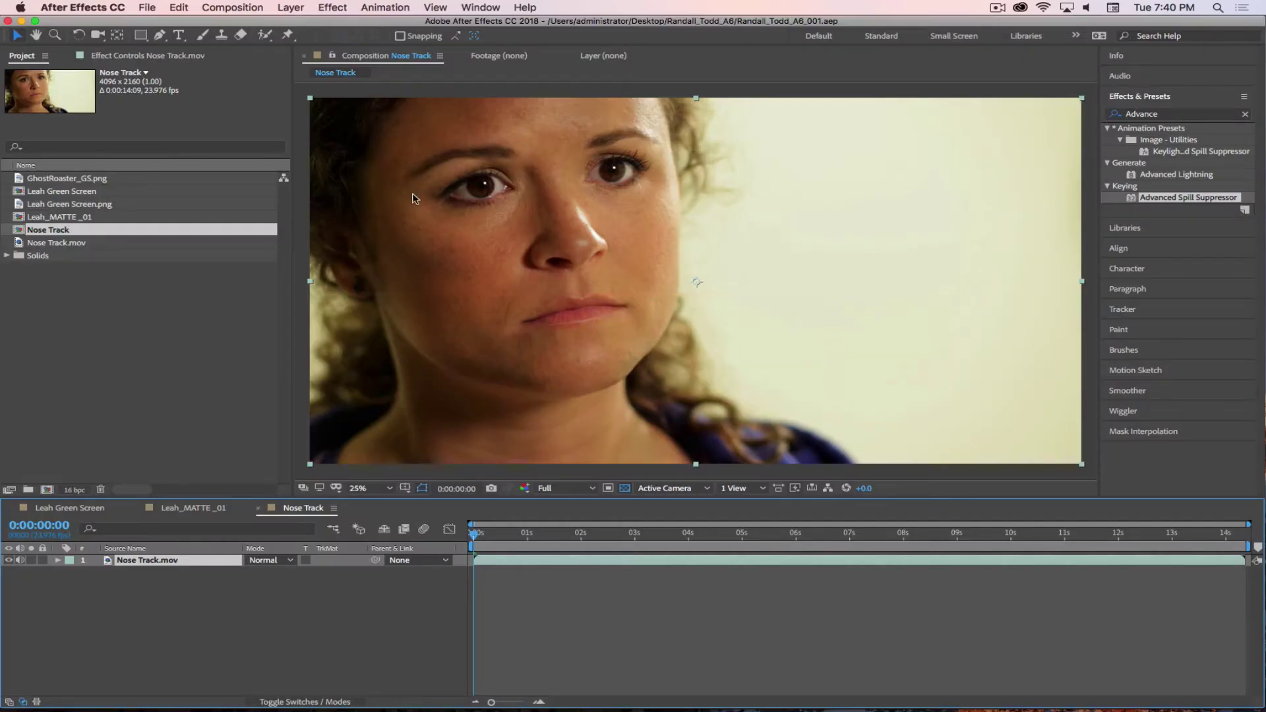
{"action": "left_click", "coordinate": [275, 607]}
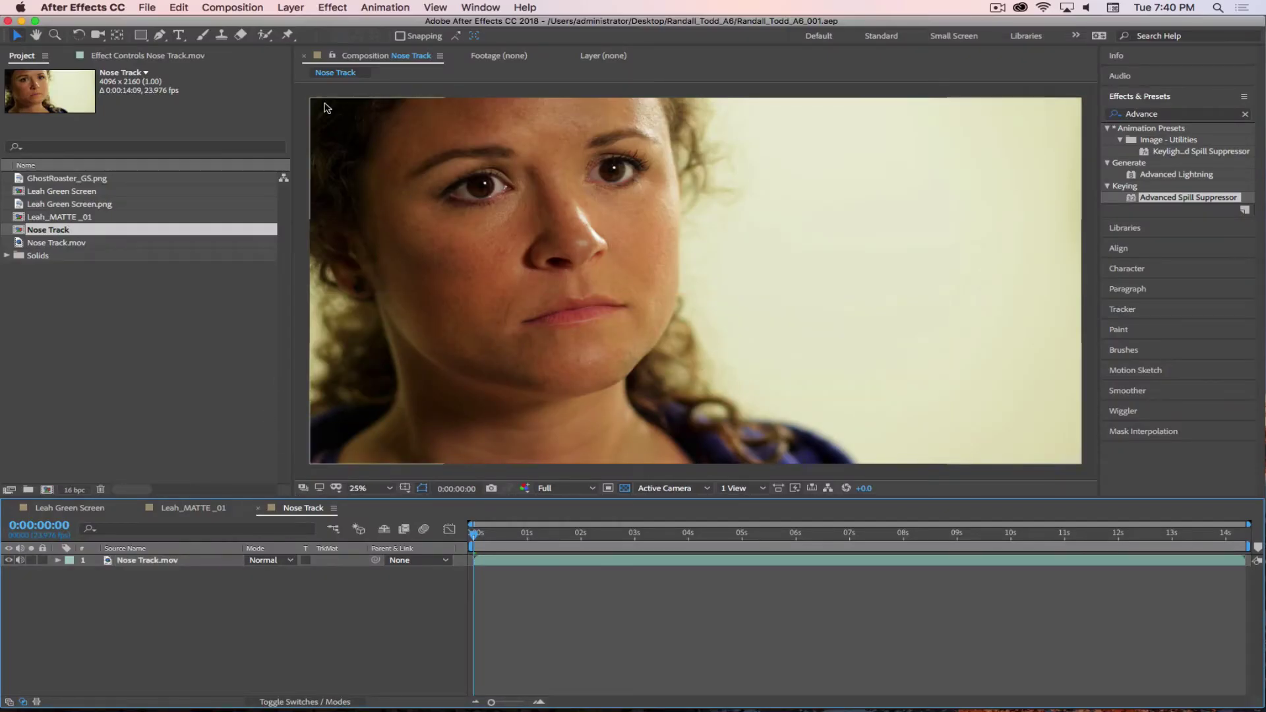
{"action": "left_click", "coordinate": [290, 7]}
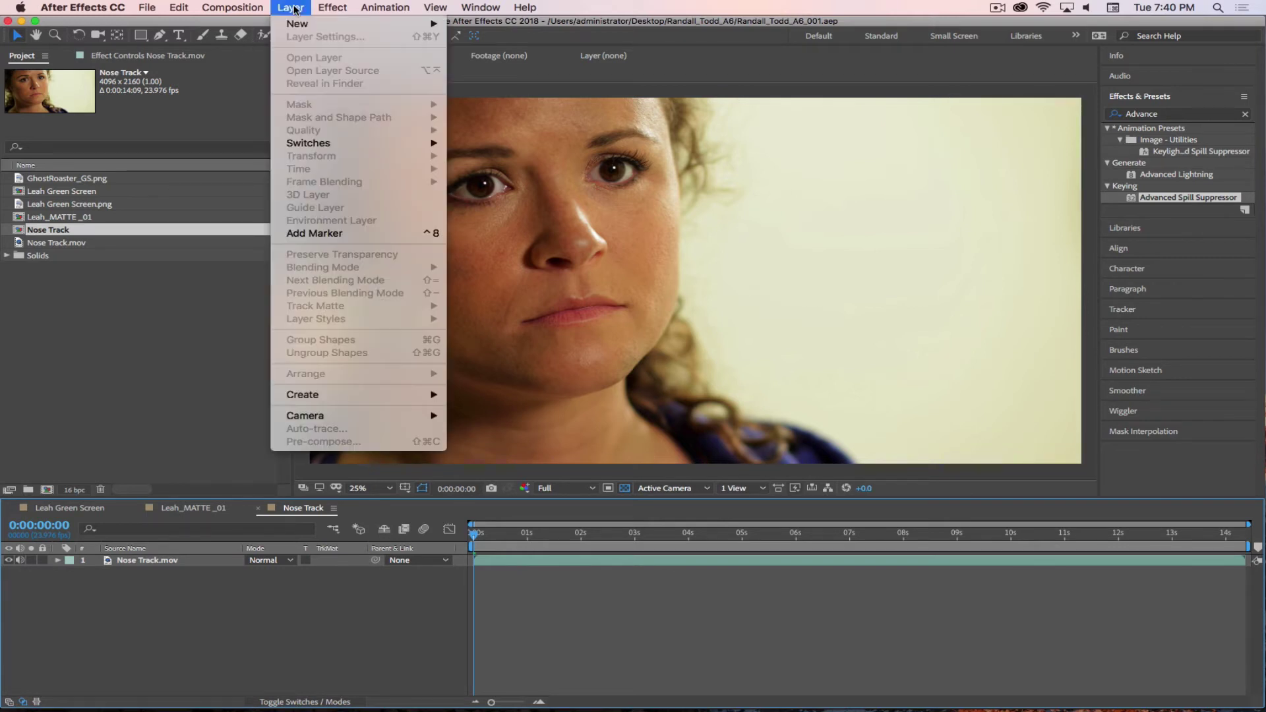
{"action": "mouse_move", "coordinate": [298, 24]}
{"action": "left_click", "coordinate": [489, 80]}
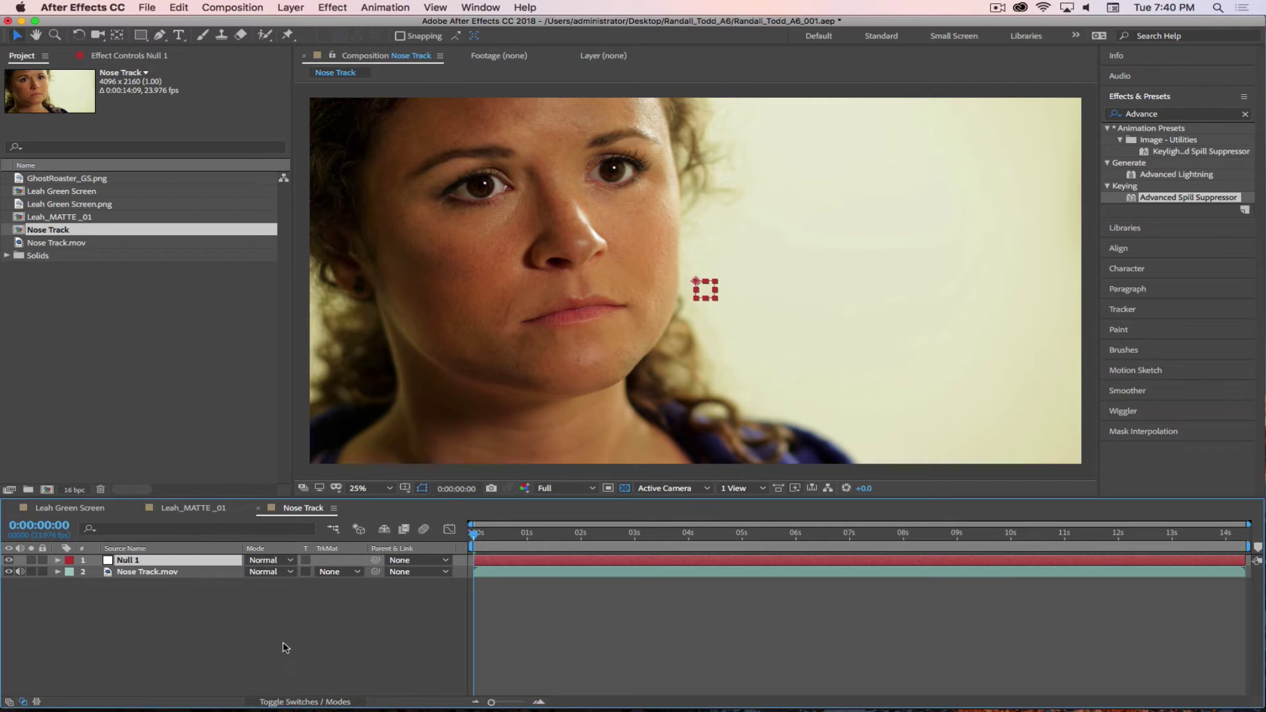
{"action": "key", "text": "super+v"}
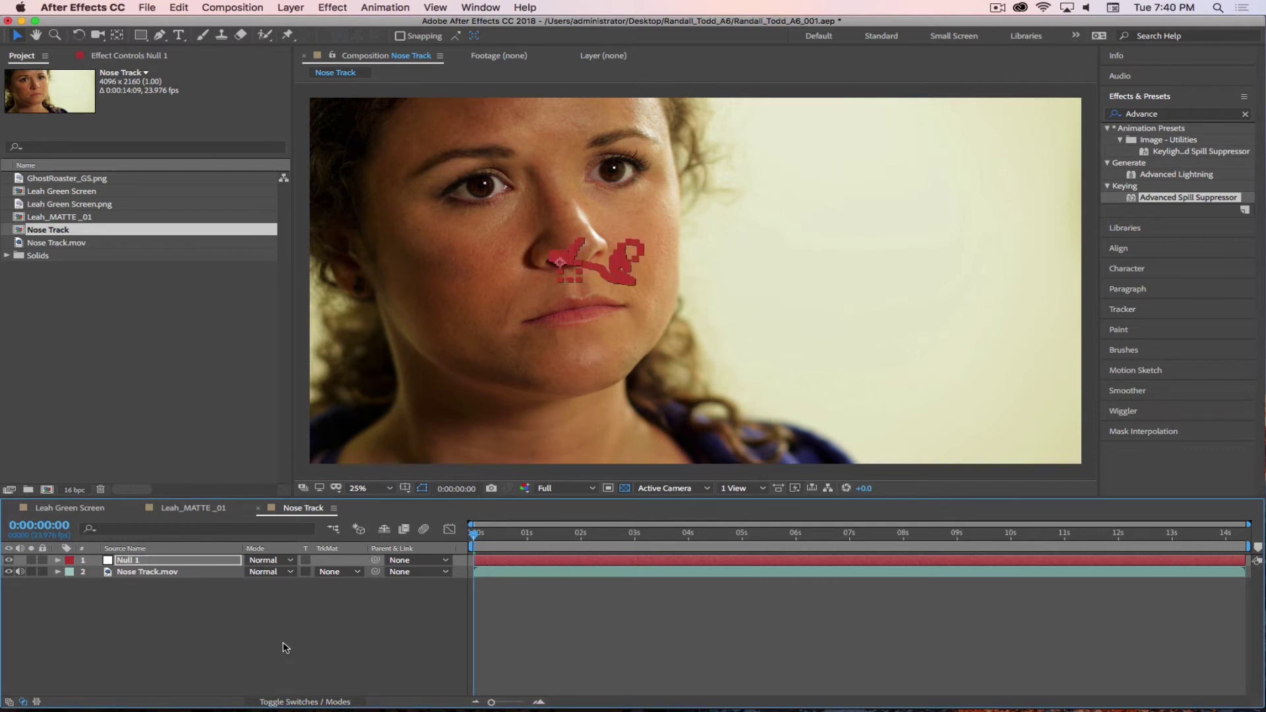
{"action": "left_click_drag", "start_coordinate": [478, 535], "coordinate": [708, 538]}
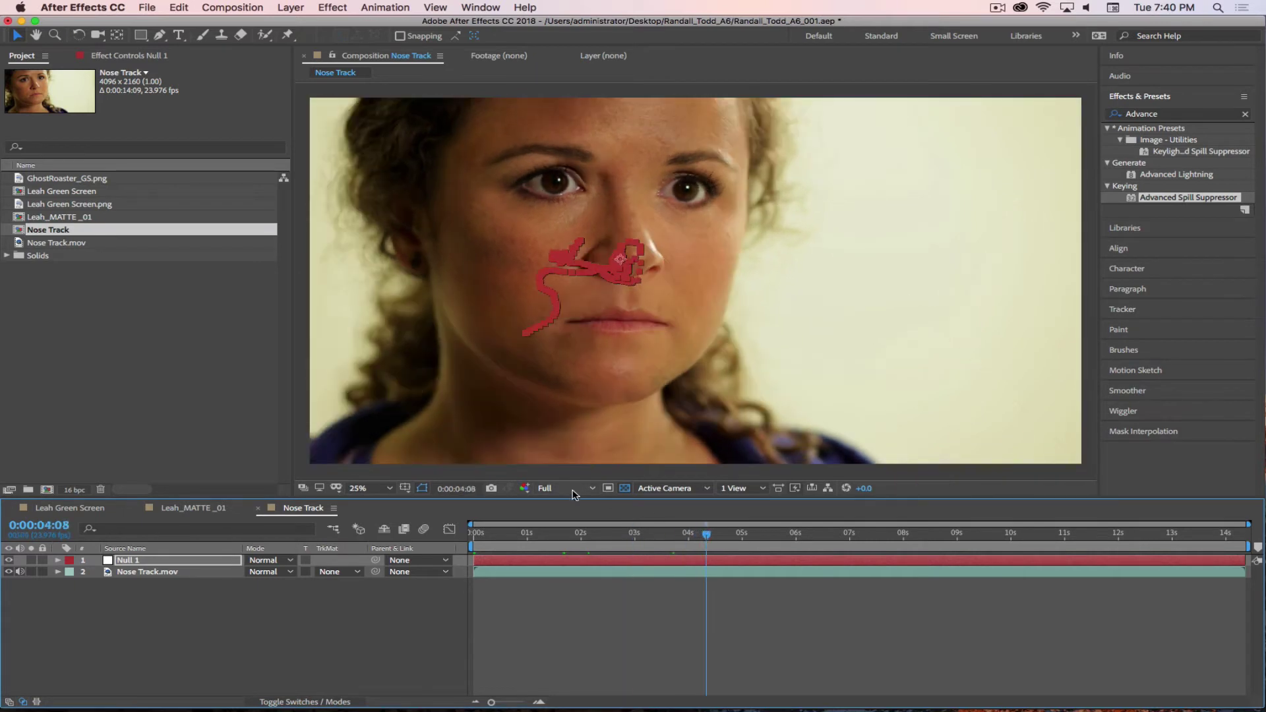
- Set the viewer resolution to Quarter and scrub to check the null follows the nose
{"action": "left_click", "coordinate": [562, 488]}
{"action": "left_click", "coordinate": [568, 567]}
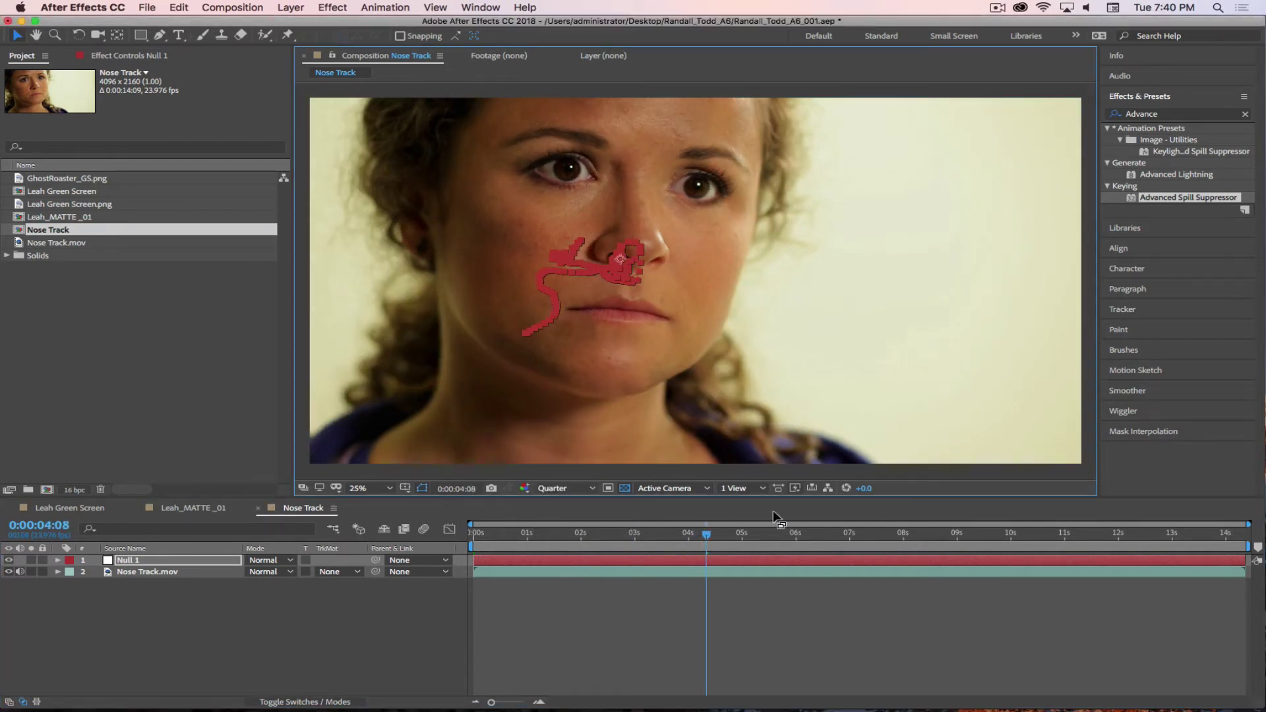
{"action": "left_click_drag", "start_coordinate": [706, 535], "coordinate": [385, 538]}
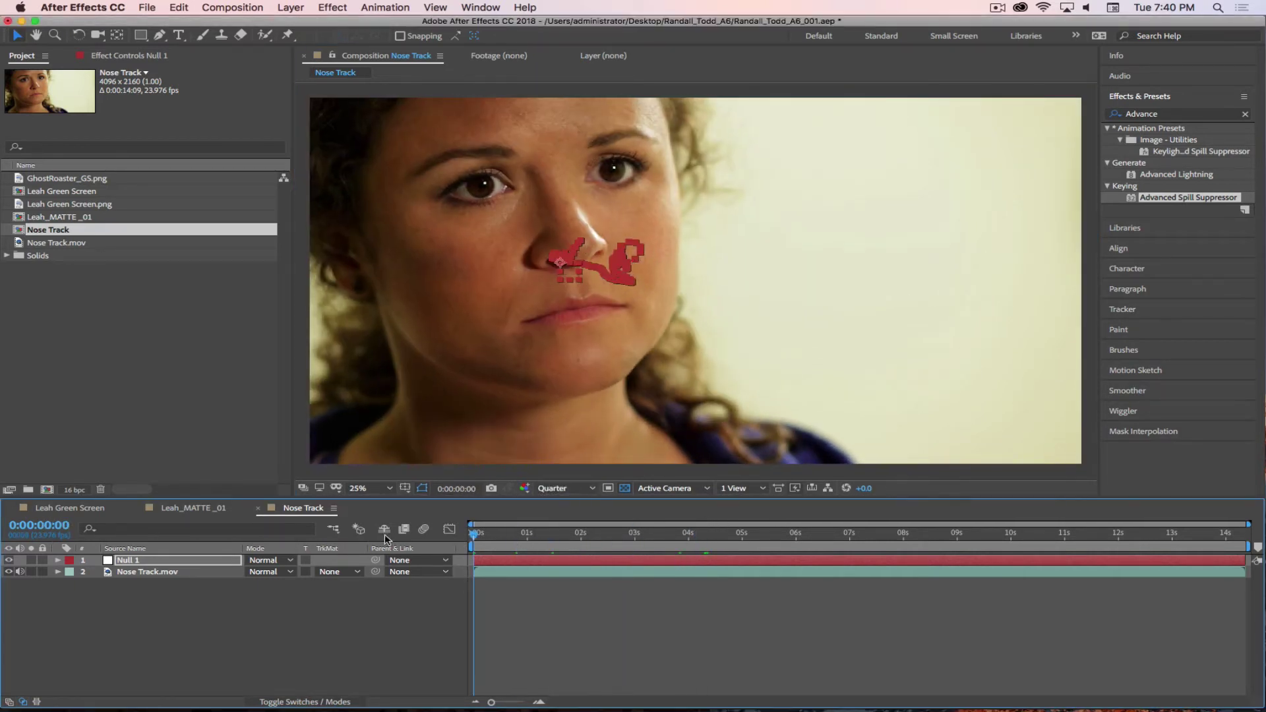
{"action": "mouse_move", "coordinate": [482, 535]}
{"action": "left_mouse_down"}
{"action": "mouse_move", "coordinate": [1143, 544]}
{"action": "mouse_move", "coordinate": [502, 542]}
{"action": "left_mouse_up"}
- Return to frame 0 and bring Leah Green Screen into the Nose Track comp
{"action": "left_click", "coordinate": [350, 601]}
{"action": "key", "text": "Home"}
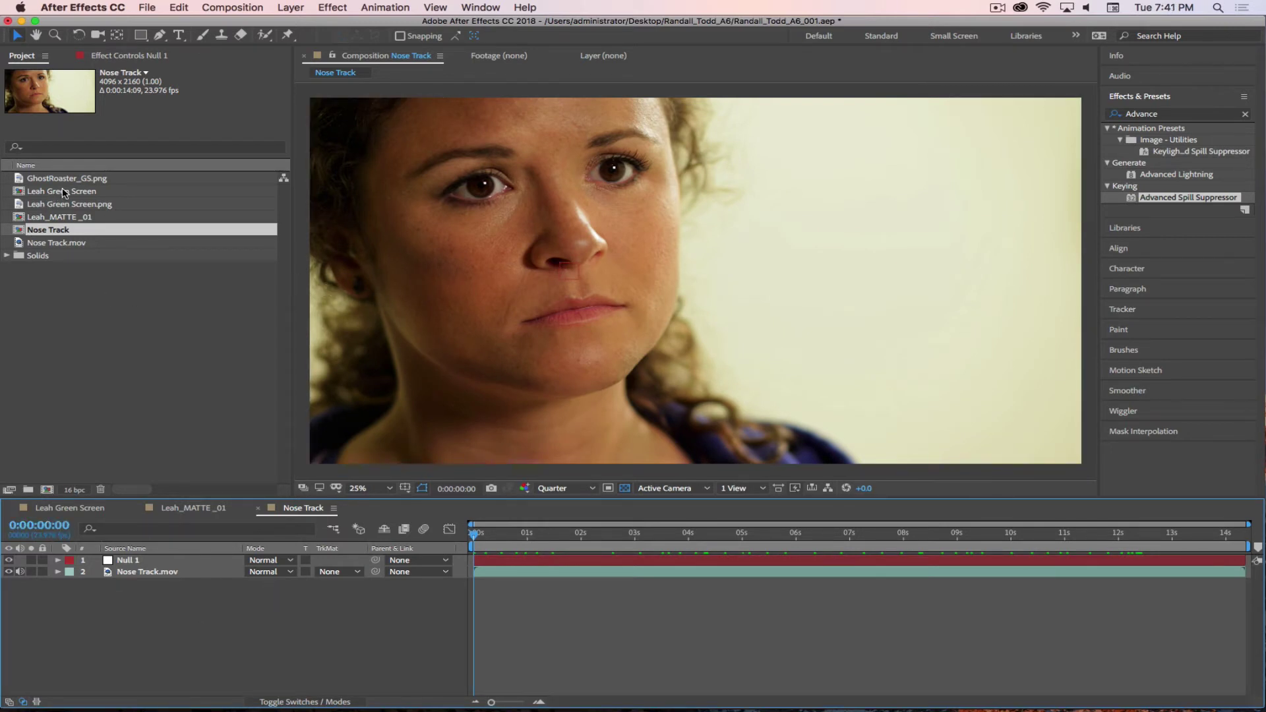
{"action": "left_click_drag", "start_coordinate": [62, 188], "coordinate": [123, 516]}
- Place Leah Green Screen between the null and footage, scale it to about 11% and position it below the nose
{"action": "left_click_drag", "start_coordinate": [142, 564], "coordinate": [143, 566]}
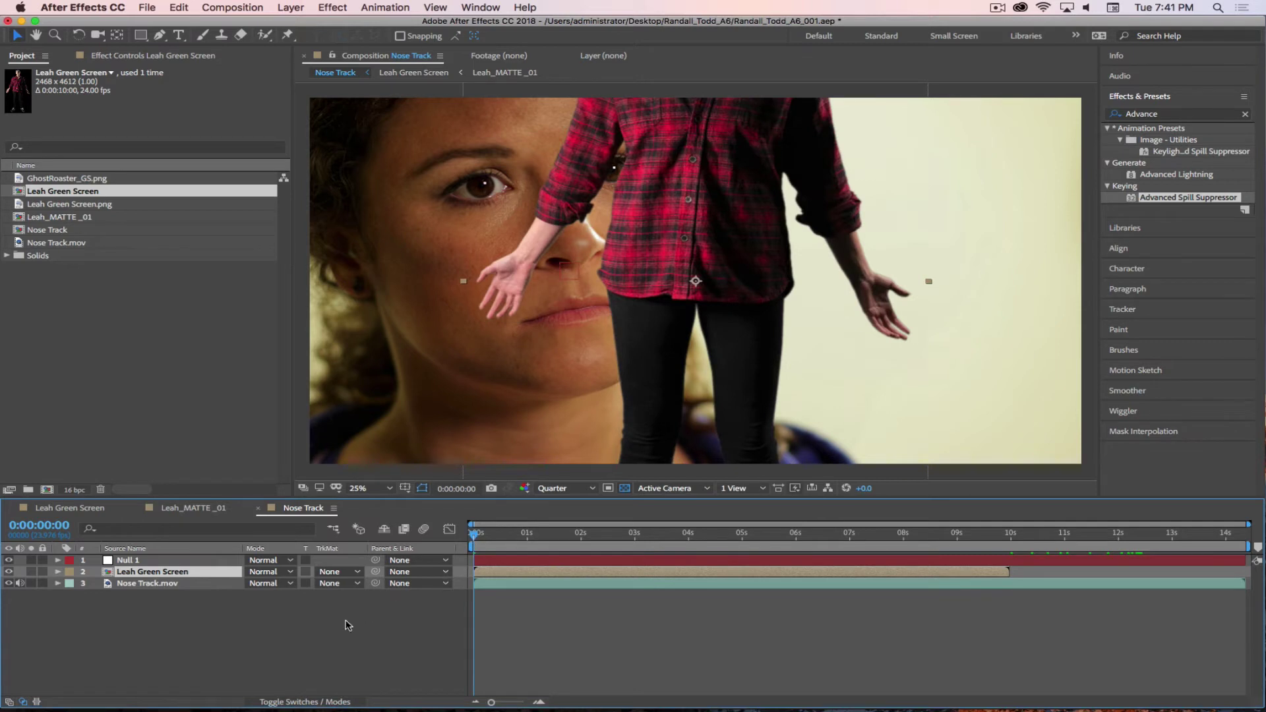
{"action": "key", "text": "s"}
{"action": "left_click_drag", "start_coordinate": [267, 584], "coordinate": [202, 583]}
{"action": "key", "text": "p"}
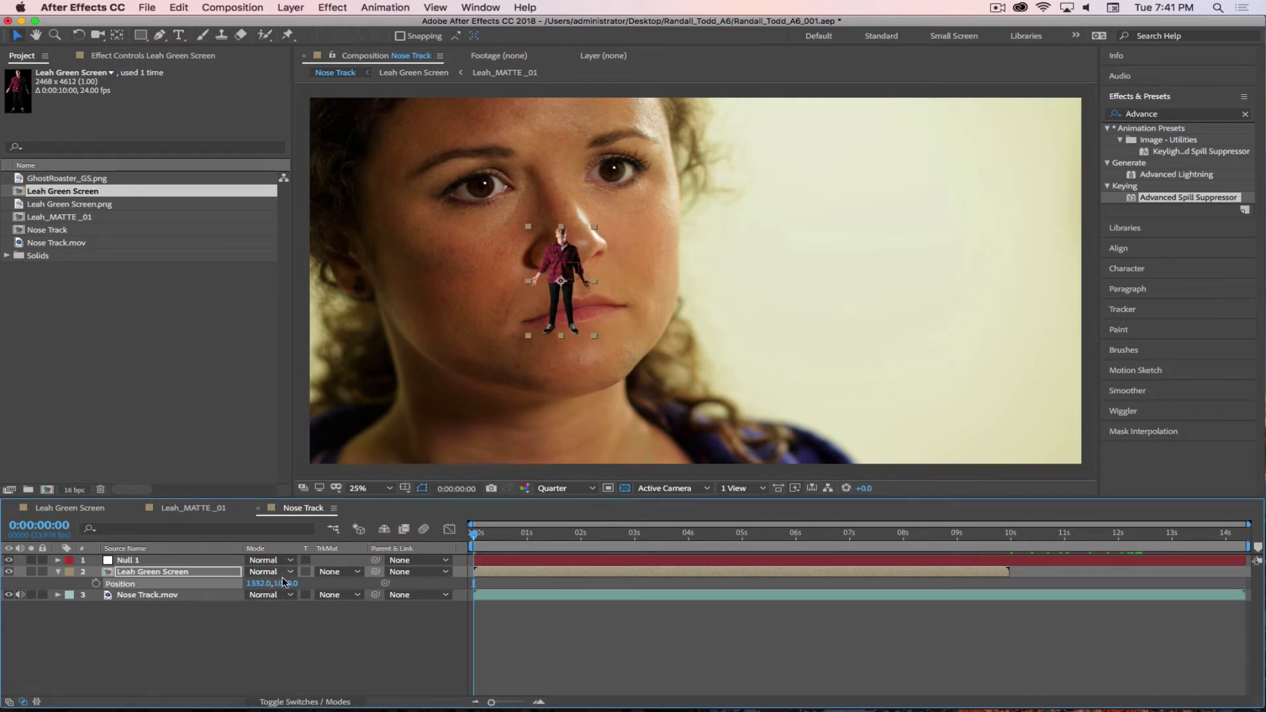
{"action": "left_click_drag", "start_coordinate": [284, 582], "coordinate": [432, 581]}
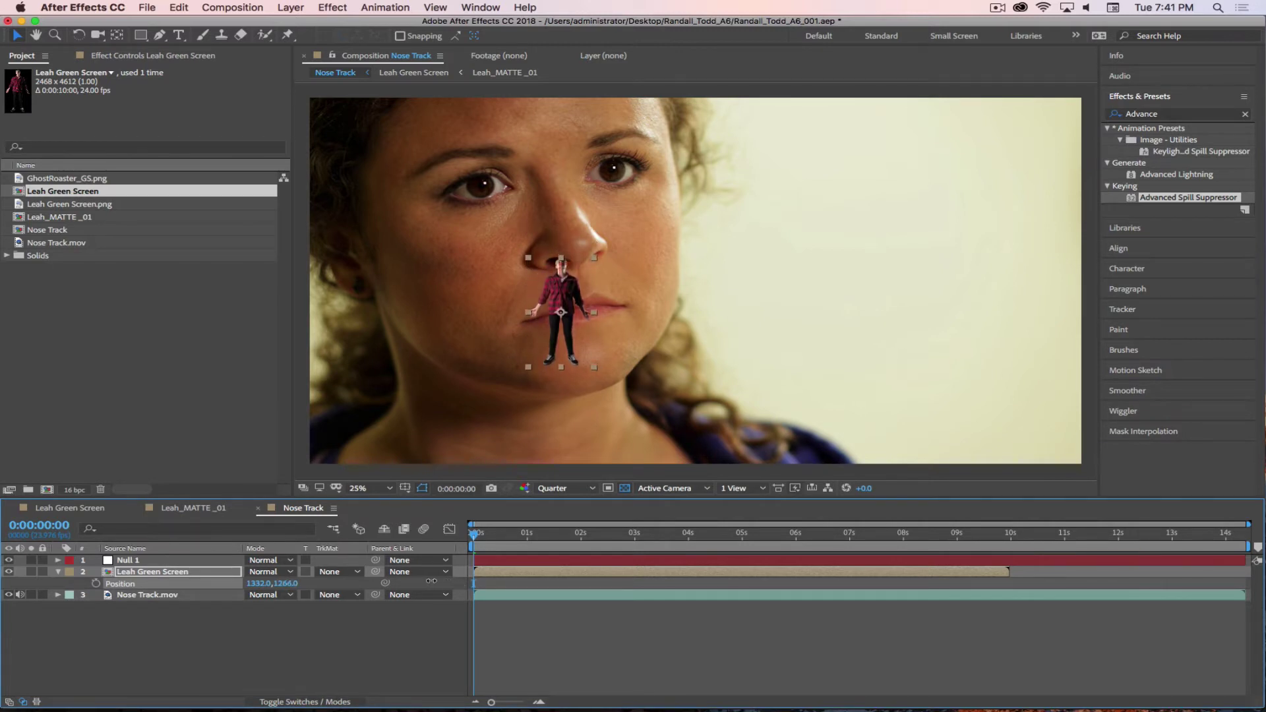
{"action": "left_click_drag", "start_coordinate": [259, 584], "coordinate": [288, 583]}
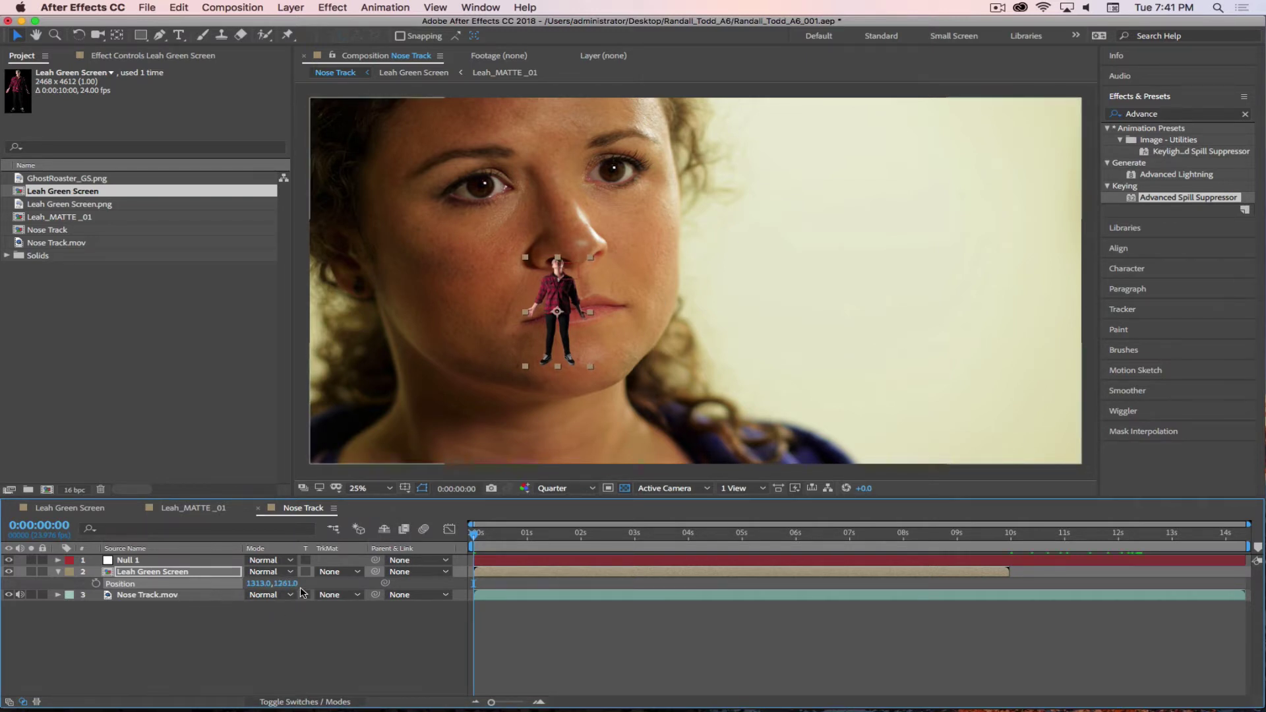
- Tilt the Leah figure by about -7 degrees of rotation
{"action": "key", "text": "r"}
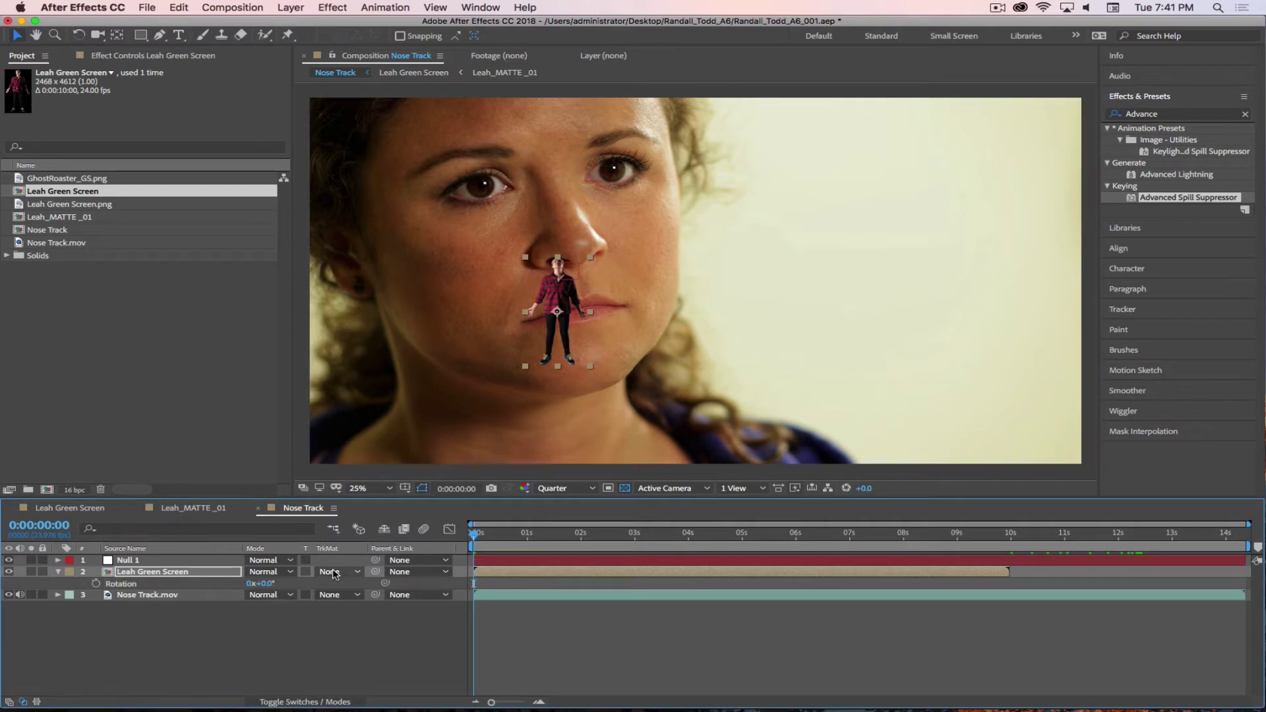
{"action": "left_click", "coordinate": [117, 35]}
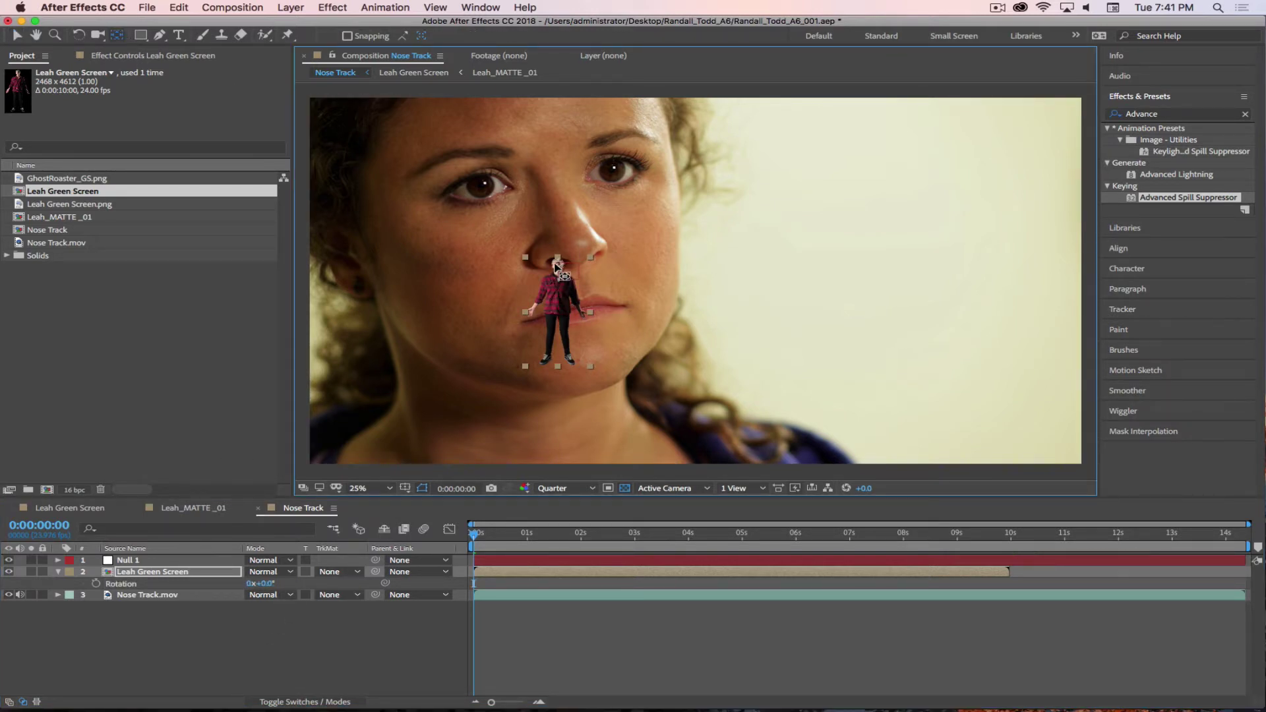
{"action": "left_click_drag", "start_coordinate": [270, 584], "coordinate": [264, 586]}
- Parent the Leah Green Screen layer to Null 1
{"action": "left_click", "coordinate": [241, 673]}
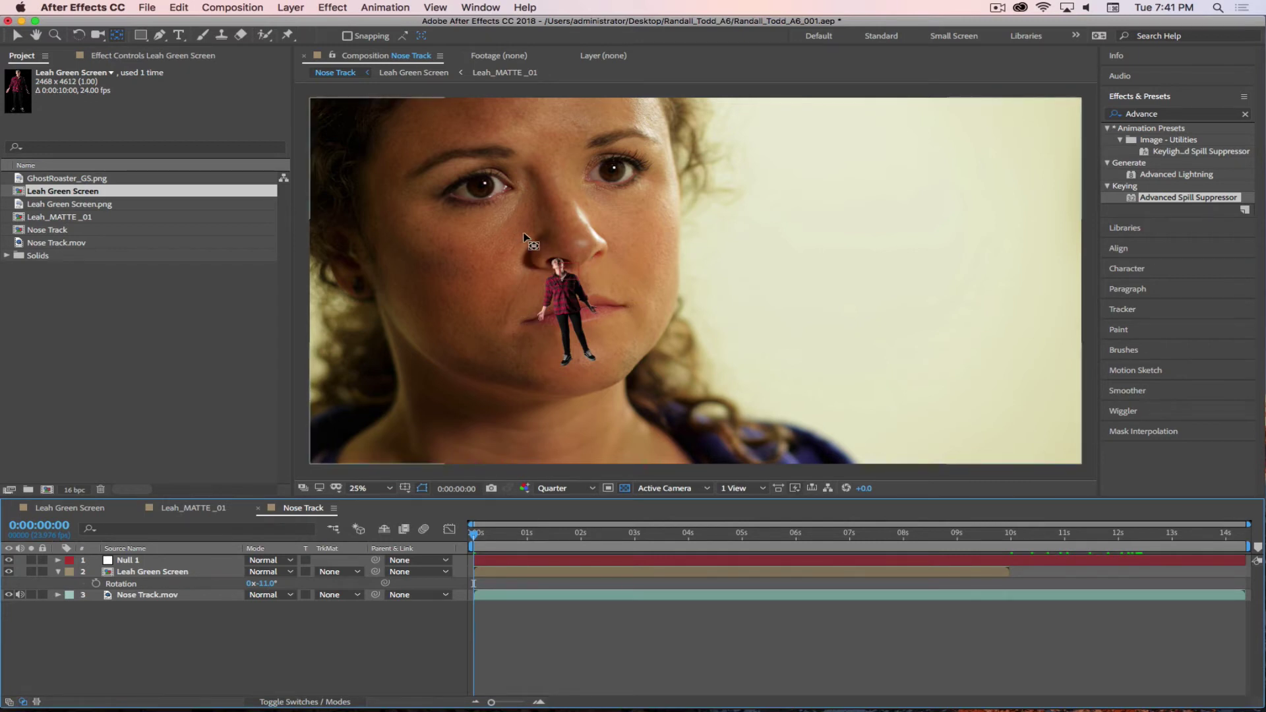
{"action": "left_click", "coordinate": [149, 573]}
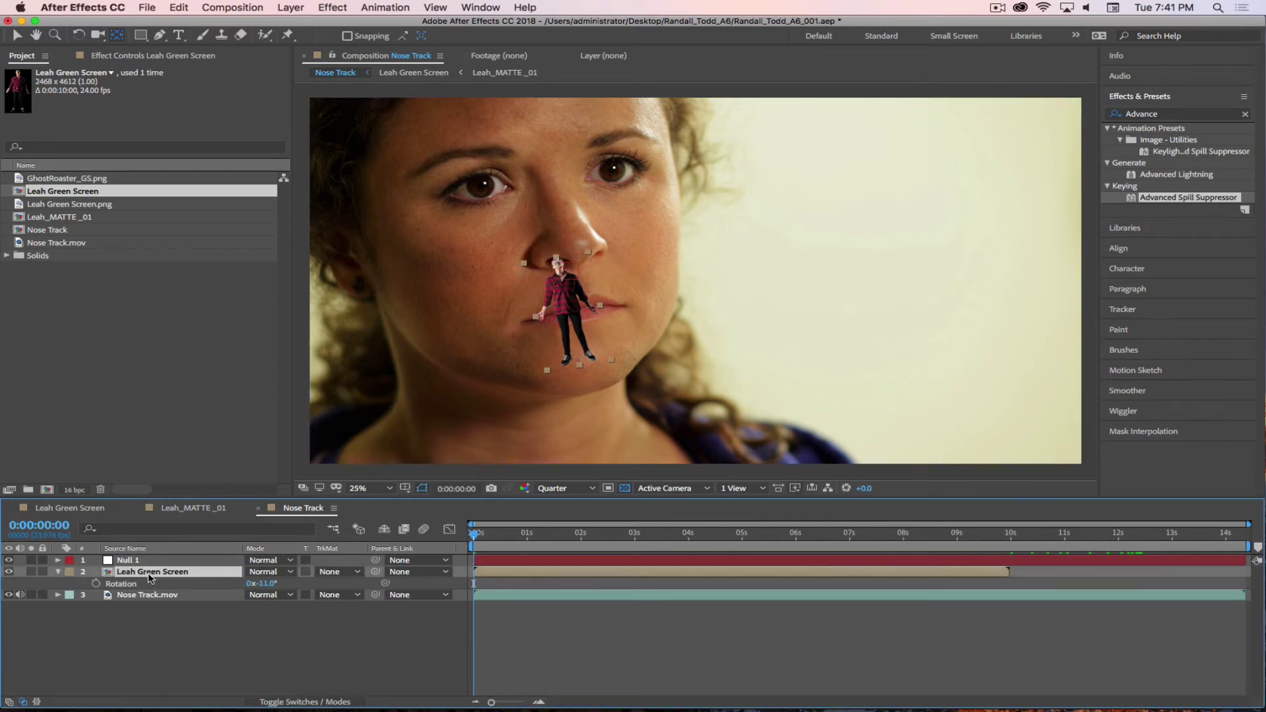
{"action": "left_click_drag", "start_coordinate": [376, 572], "coordinate": [141, 560]}
- Scrub through the shot and end the work area at the 5-second mark
{"action": "left_click_drag", "start_coordinate": [1011, 537], "coordinate": [364, 541]}
{"action": "key", "text": "n"}
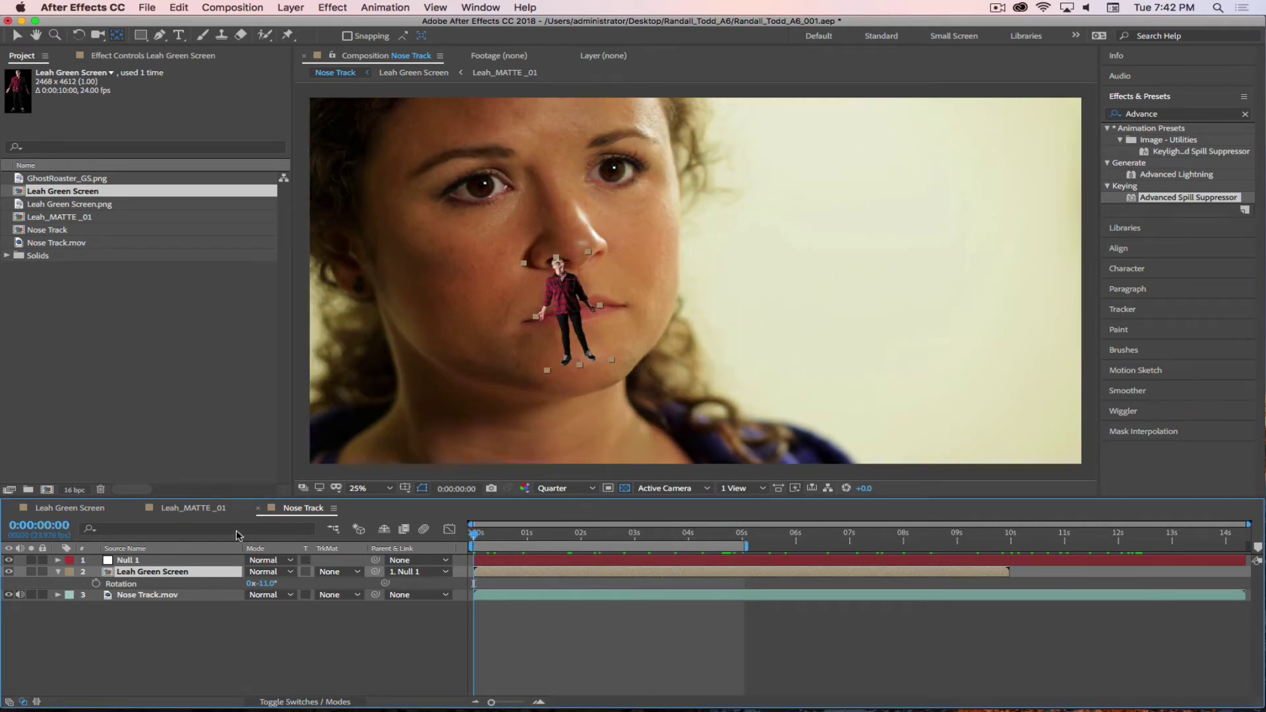
{"action": "left_click", "coordinate": [208, 649]}
- Remove Null 1's Scale keyframes so the figure stays at 100%, previewing before and after
{"action": "key", "text": "space"}
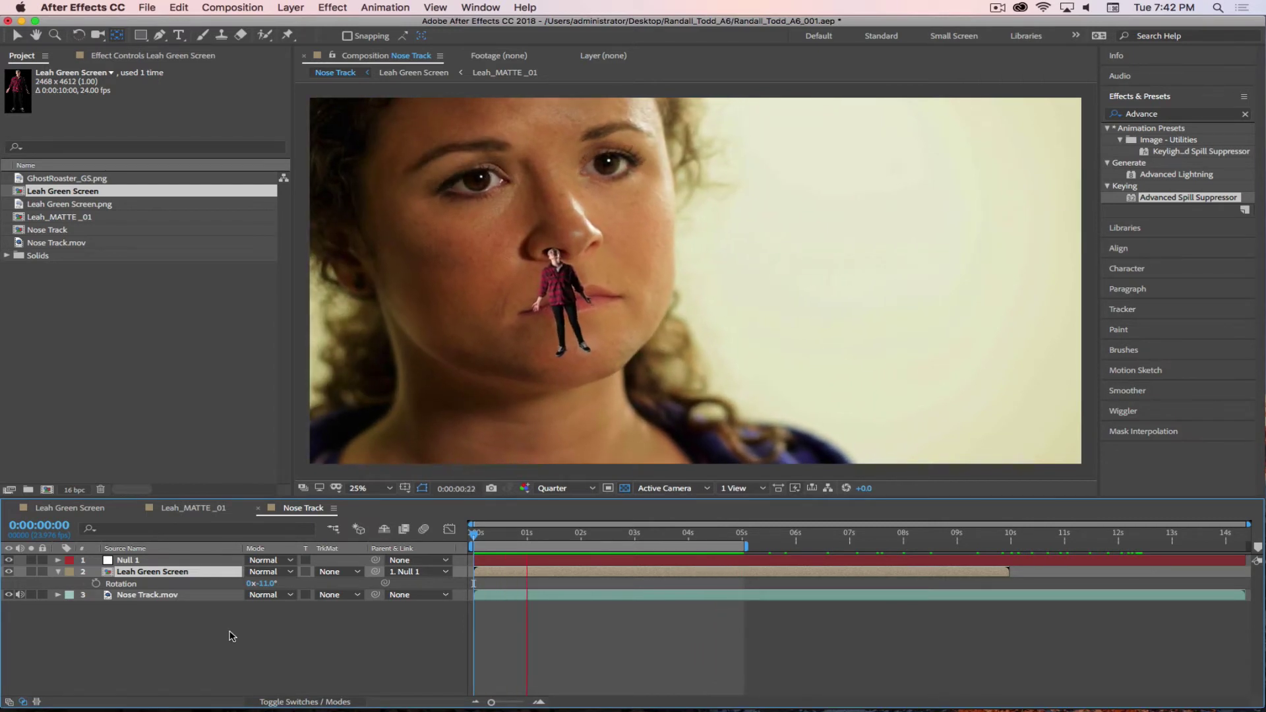
{"action": "key", "text": "space"}
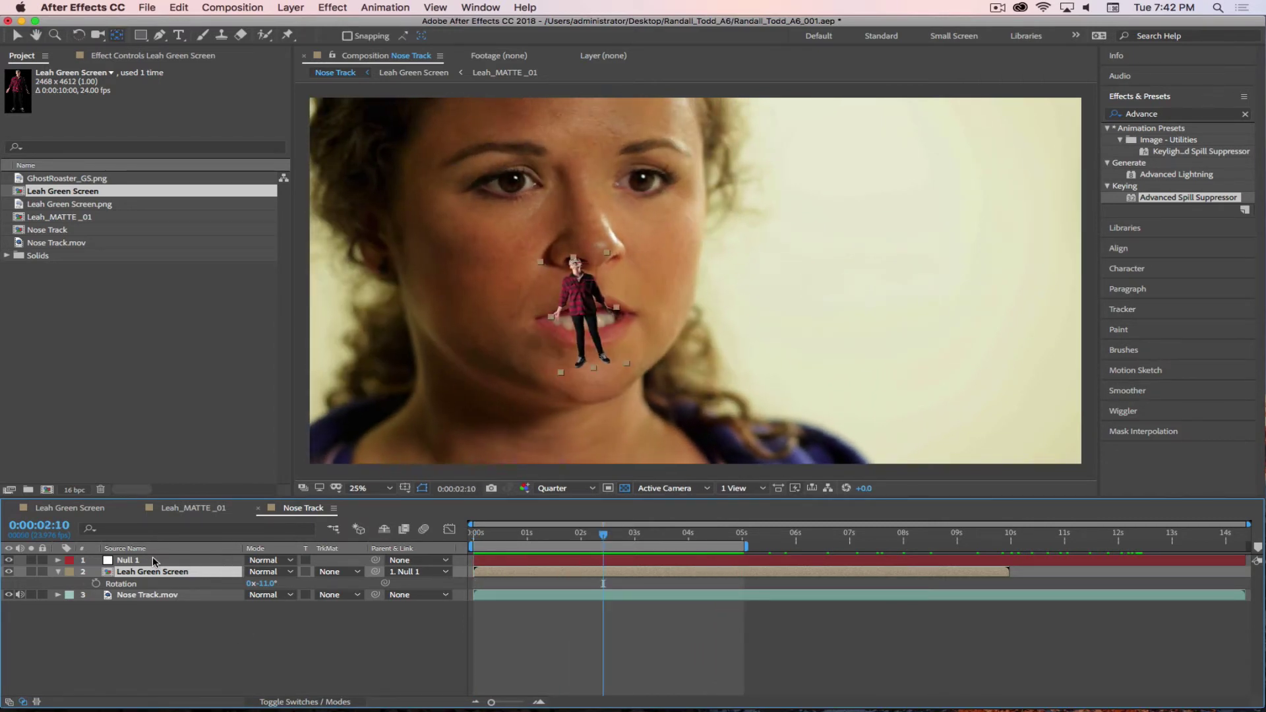
{"action": "left_click", "coordinate": [155, 561]}
{"action": "key", "text": "s"}
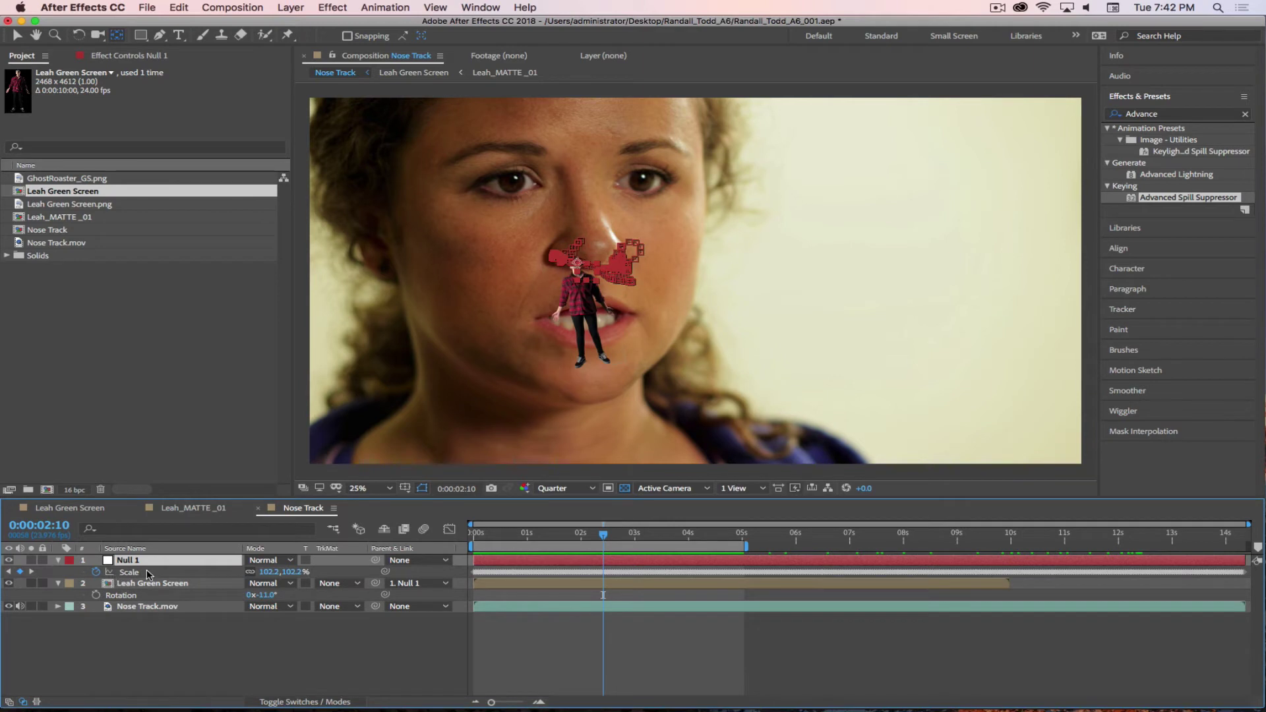
{"action": "key", "text": "Home"}
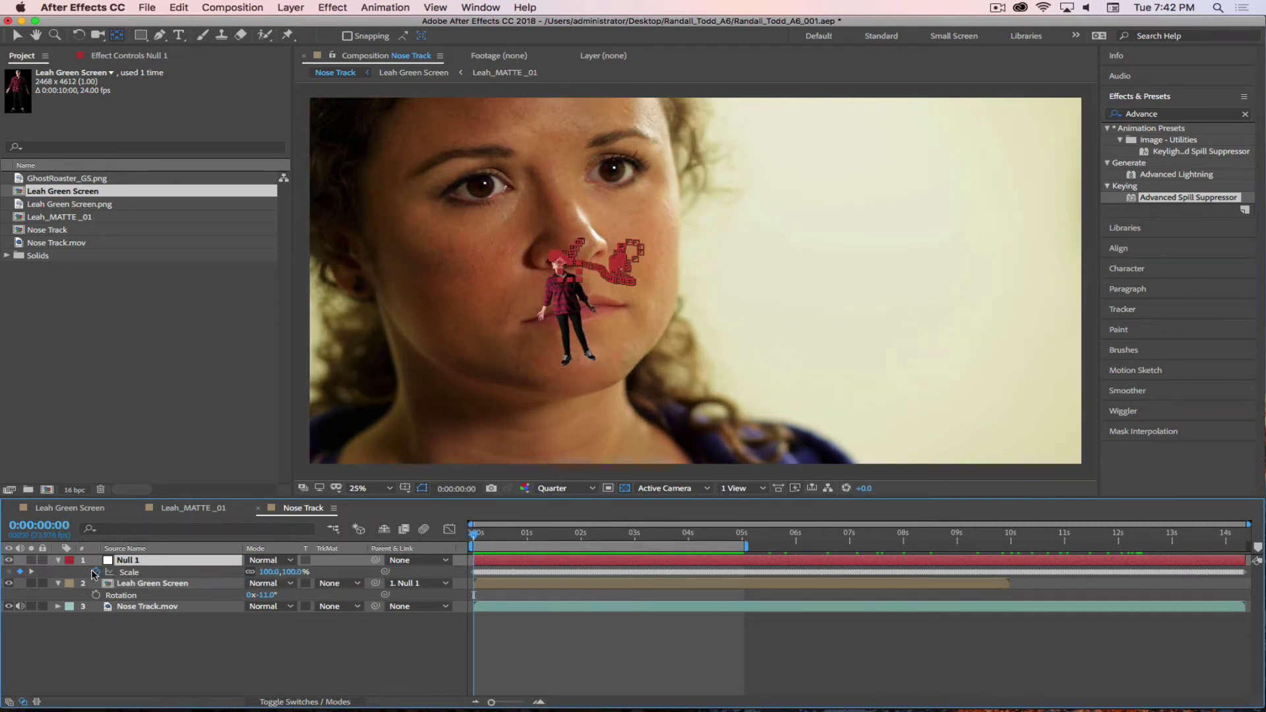
{"action": "left_click", "coordinate": [95, 573]}
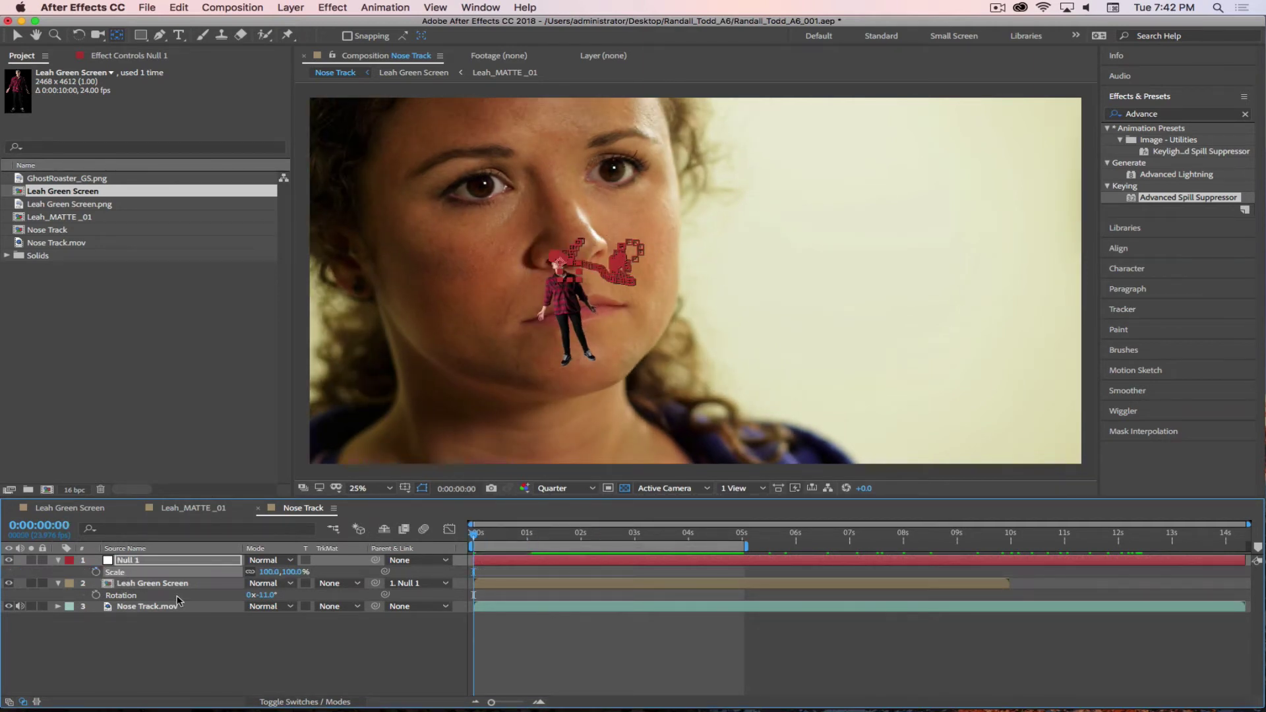
{"action": "key", "text": "space"}
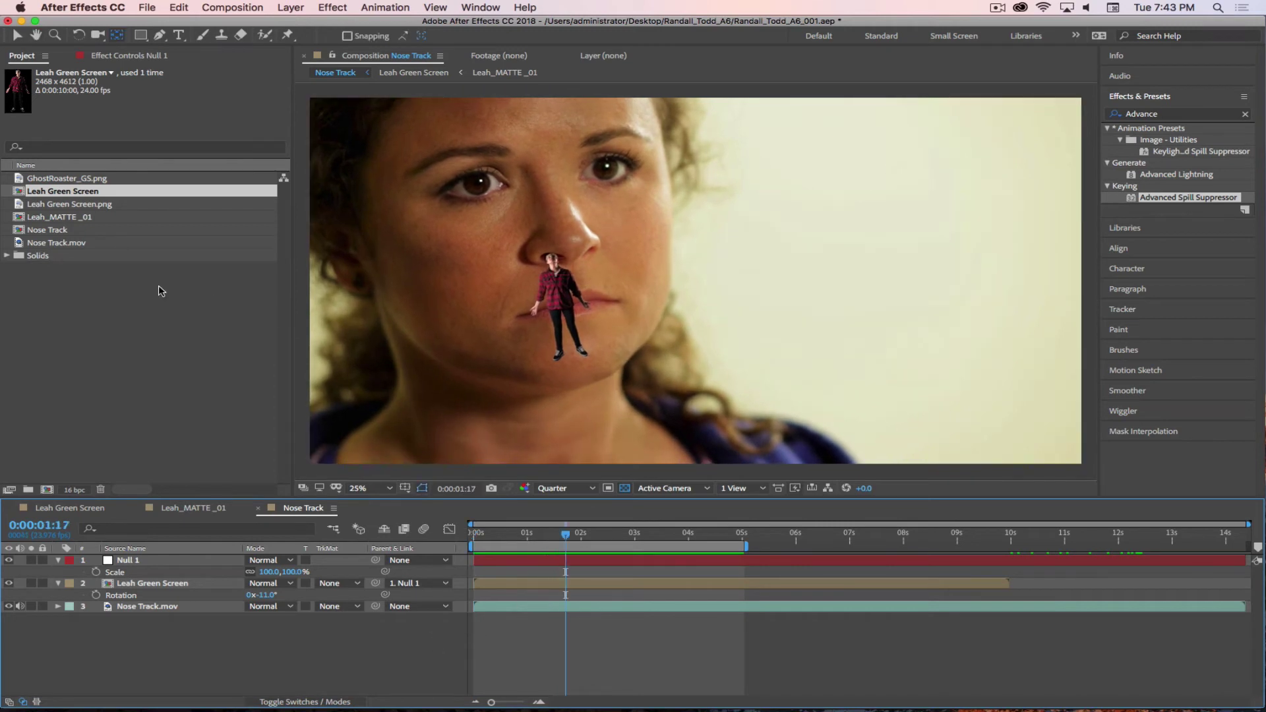
{"action": "left_click", "coordinate": [170, 333]}
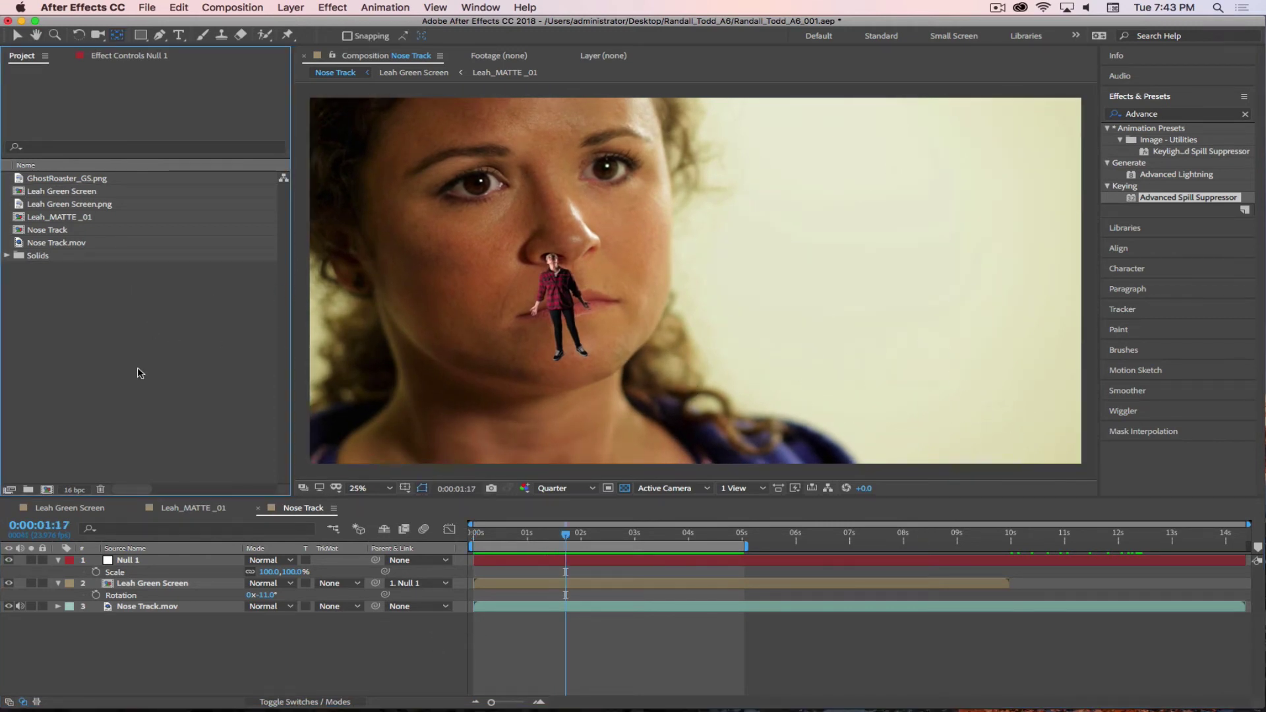
- Drag Nose Track.mov onto the new-composition icon to create the Nose Track 2 comp
{"action": "left_click", "coordinate": [60, 245]}
{"action": "left_click_drag", "start_coordinate": [30, 244], "coordinate": [51, 494]}
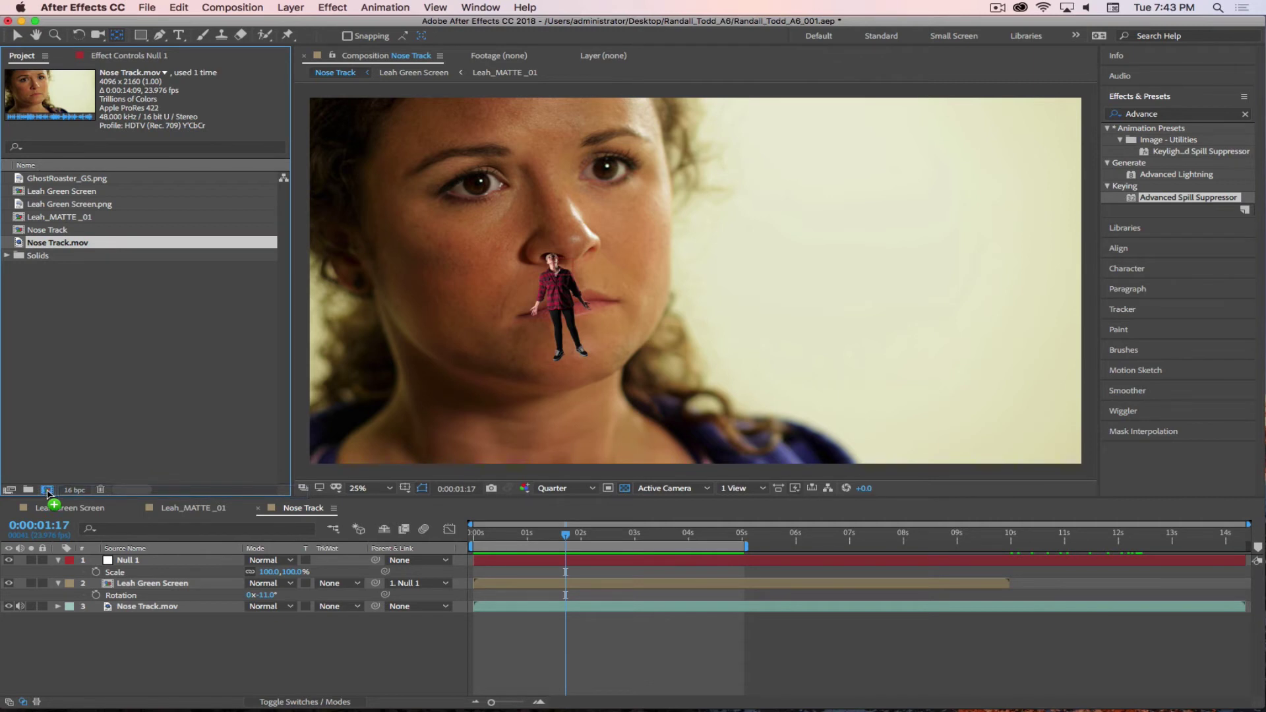
{"action": "left_click_drag", "start_coordinate": [47, 493], "coordinate": [47, 493]}
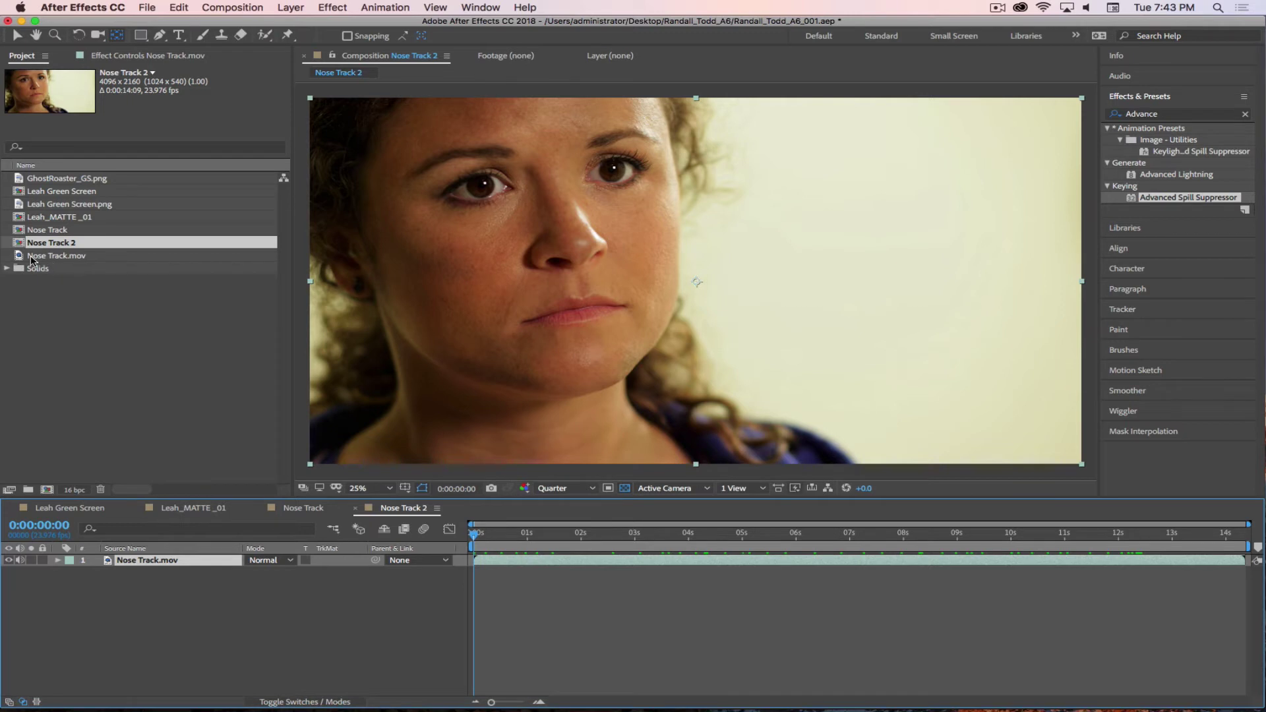
- Widen the Project panel and give the Nose Track 2 timeline more height
{"action": "left_click_drag", "start_coordinate": [31, 261], "coordinate": [64, 259]}
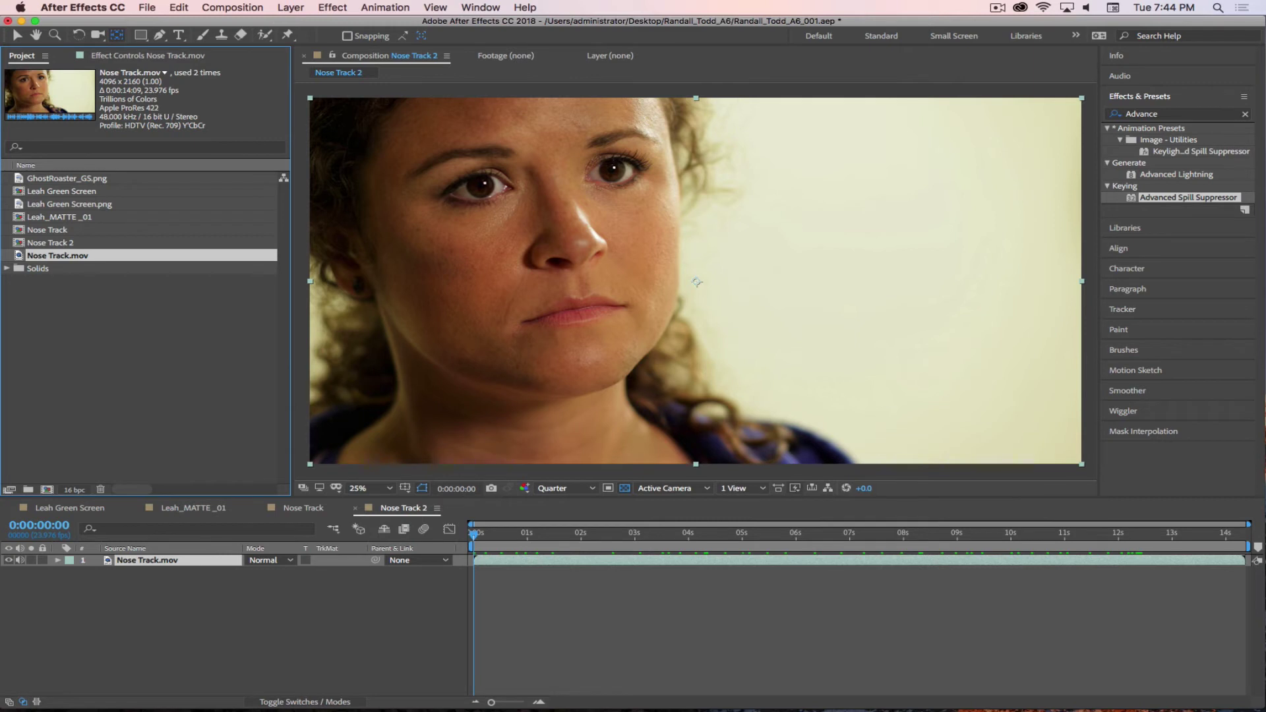
{"action": "left_click_drag", "start_coordinate": [262, 497], "coordinate": [261, 480]}
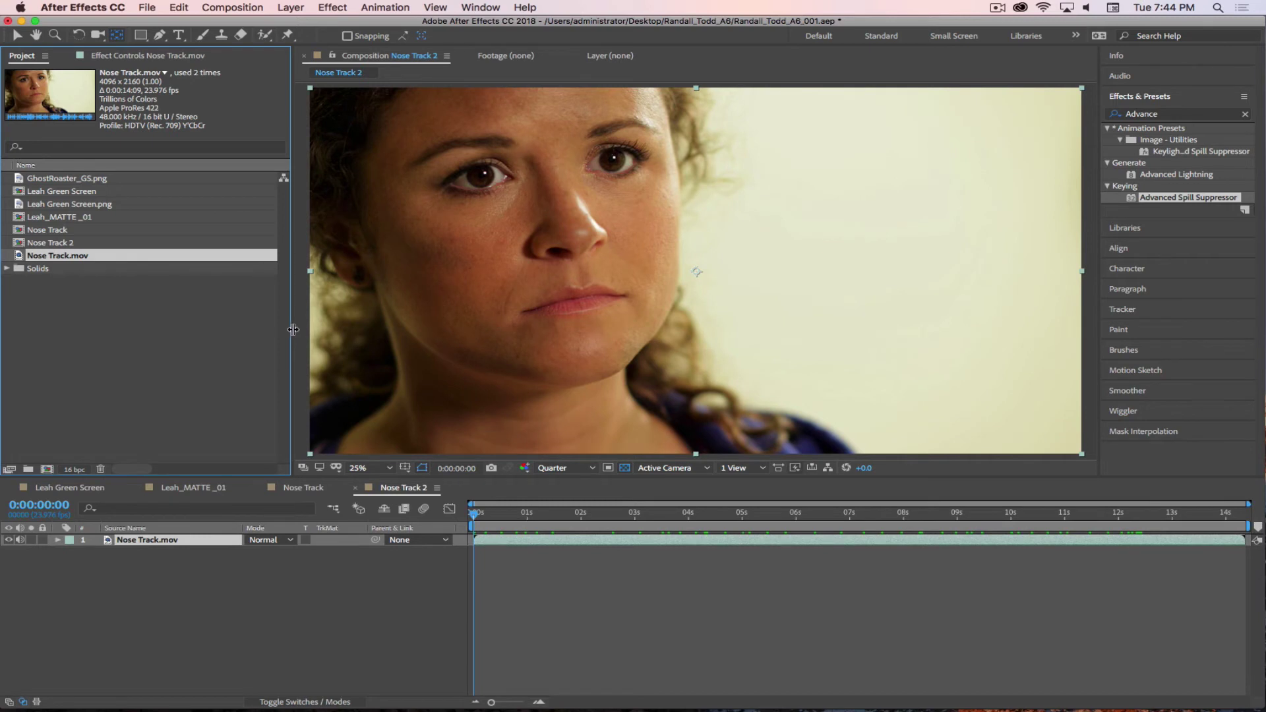
{"action": "left_click_drag", "start_coordinate": [293, 329], "coordinate": [305, 330]}
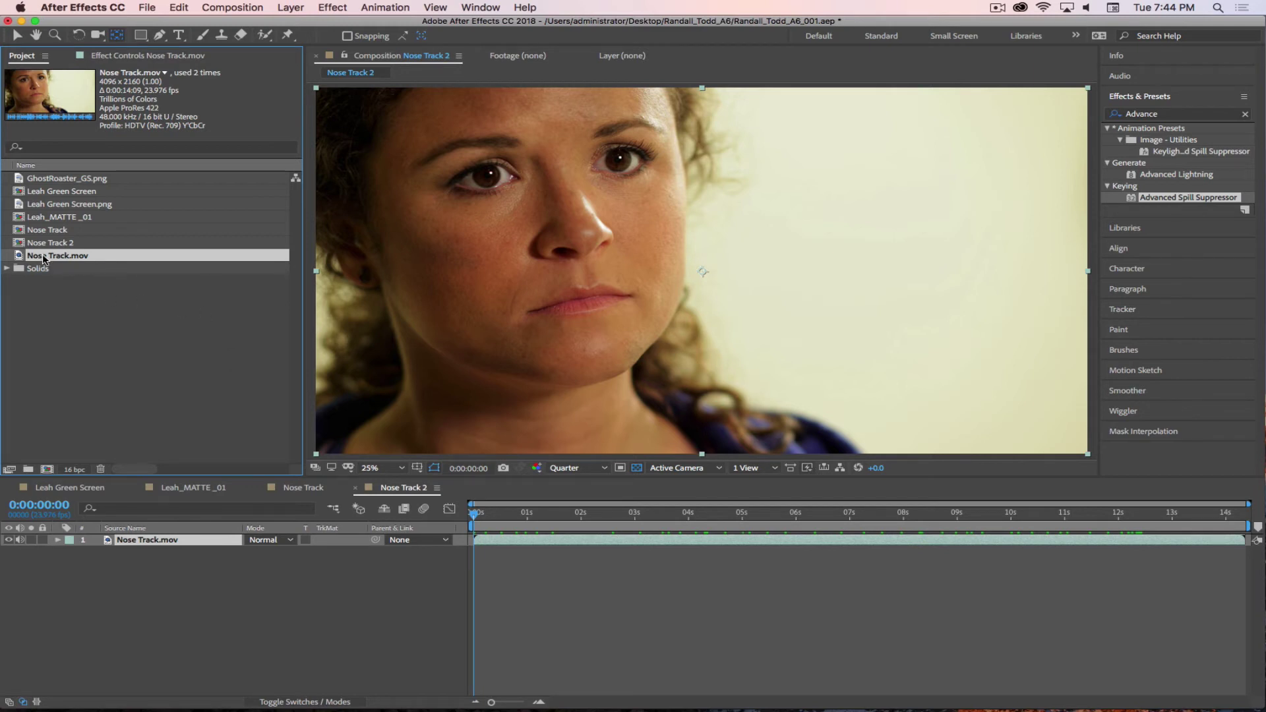
{"action": "left_click_drag", "start_coordinate": [46, 256], "coordinate": [600, 165]}
- Scrub through the nose footage, then select the Nose Track.mov layer
{"action": "left_click_drag", "start_coordinate": [489, 525], "coordinate": [450, 525]}
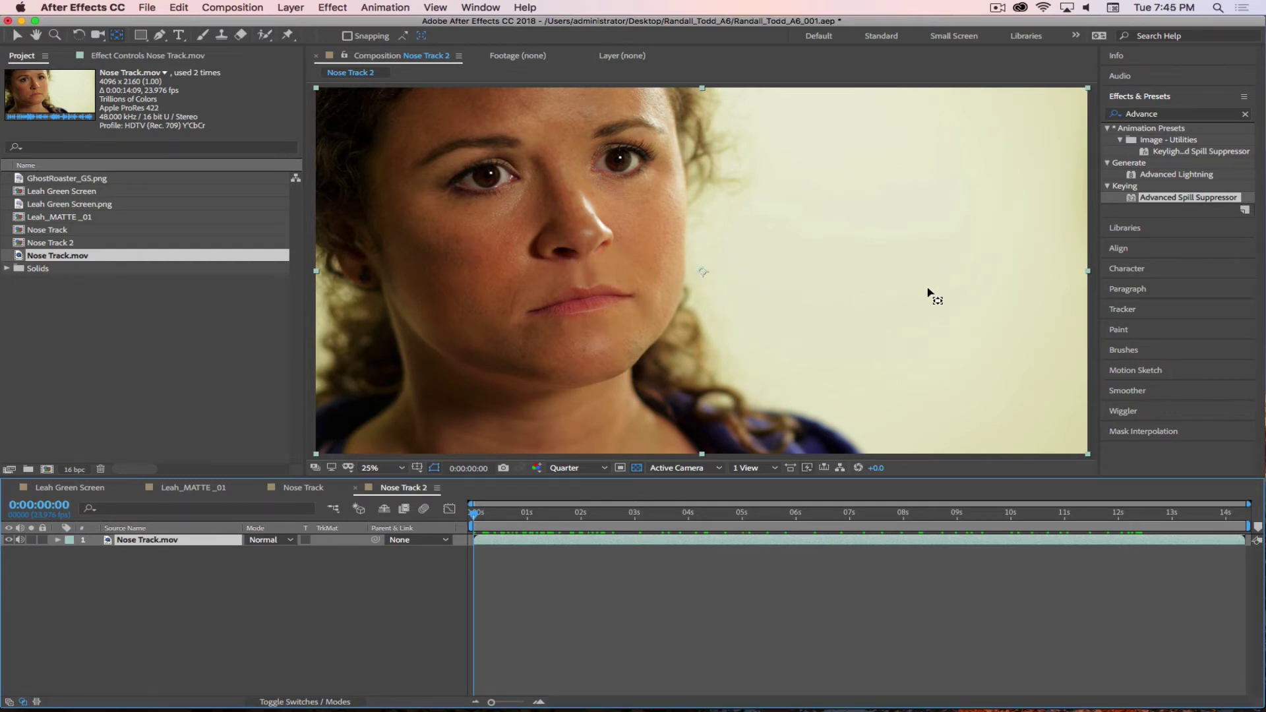
{"action": "left_click", "coordinate": [195, 609]}
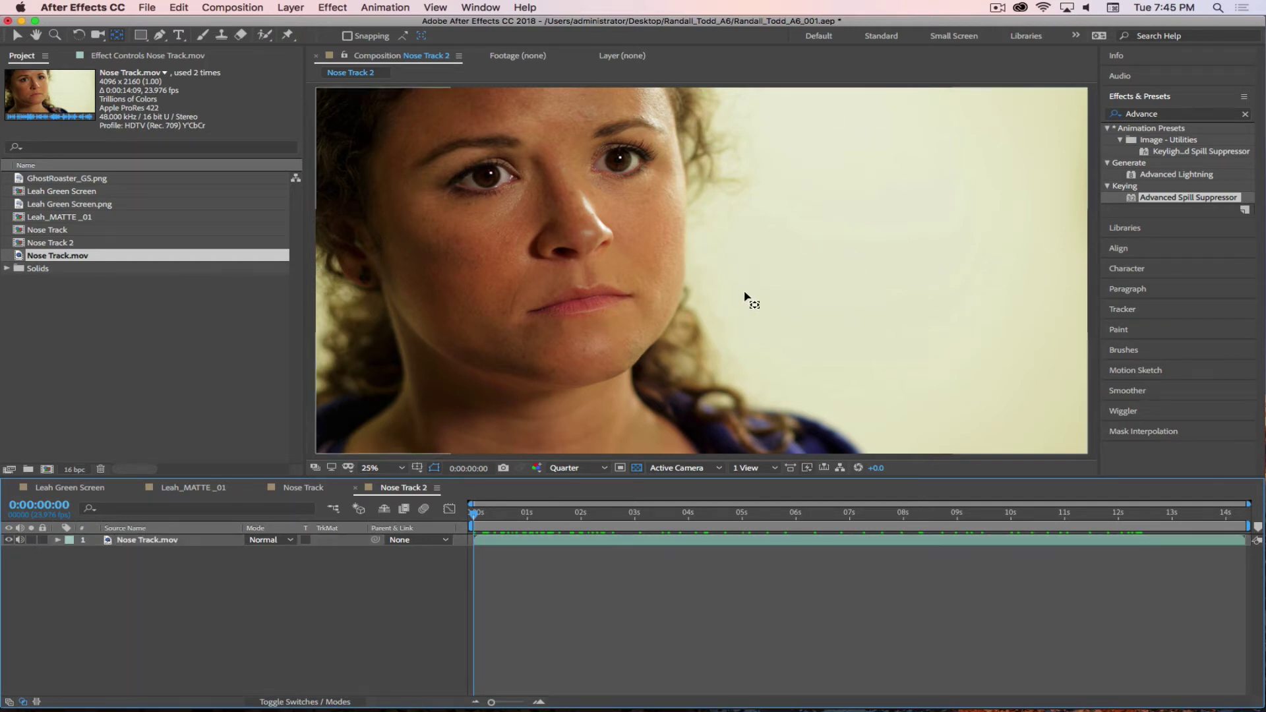
{"action": "left_click", "coordinate": [157, 546]}
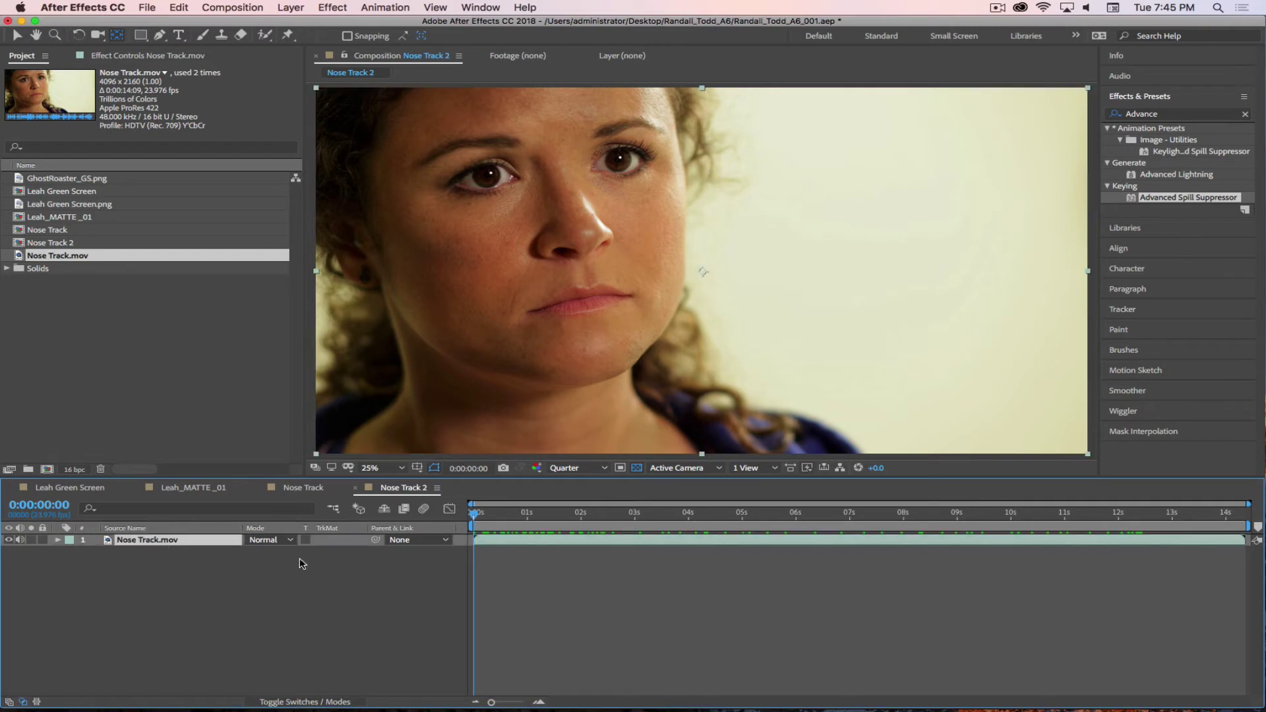
- Apply Track & Stabilize > Track Motion to Nose Track.mov, creating Tracker 1 with Track Point 1
{"action": "right_click", "coordinate": [163, 542]}
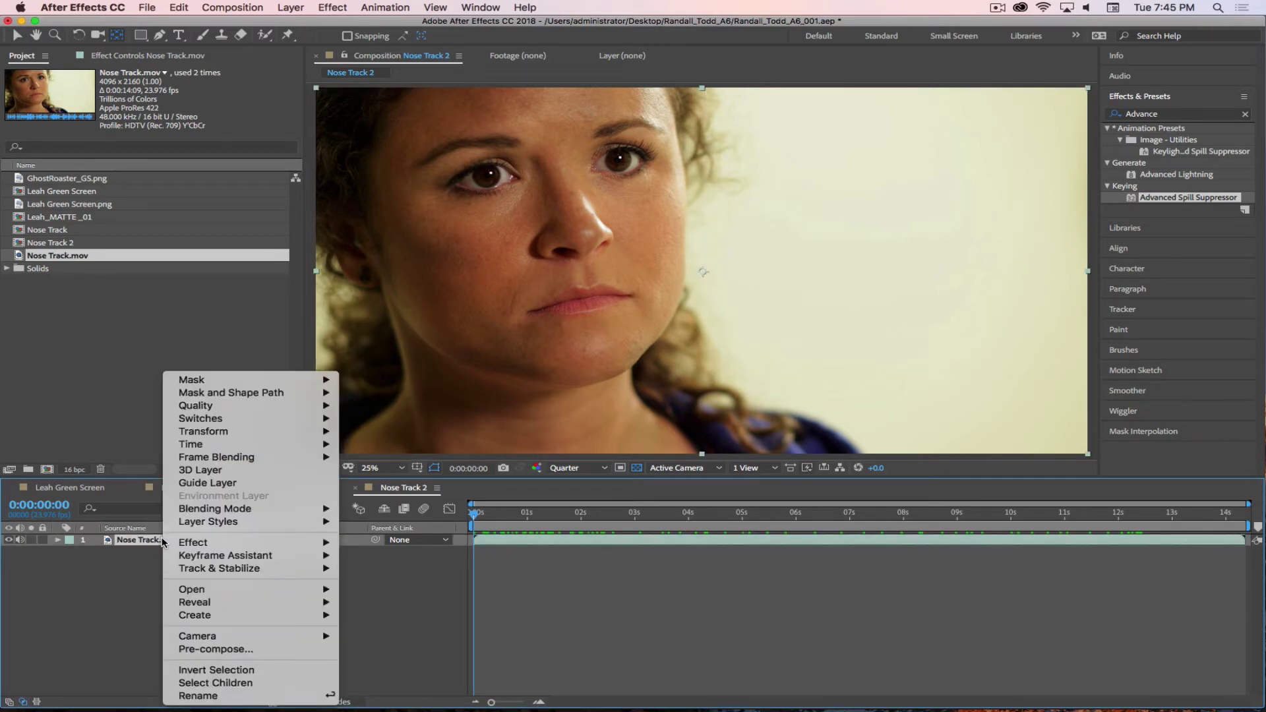
{"action": "mouse_move", "coordinate": [219, 572]}
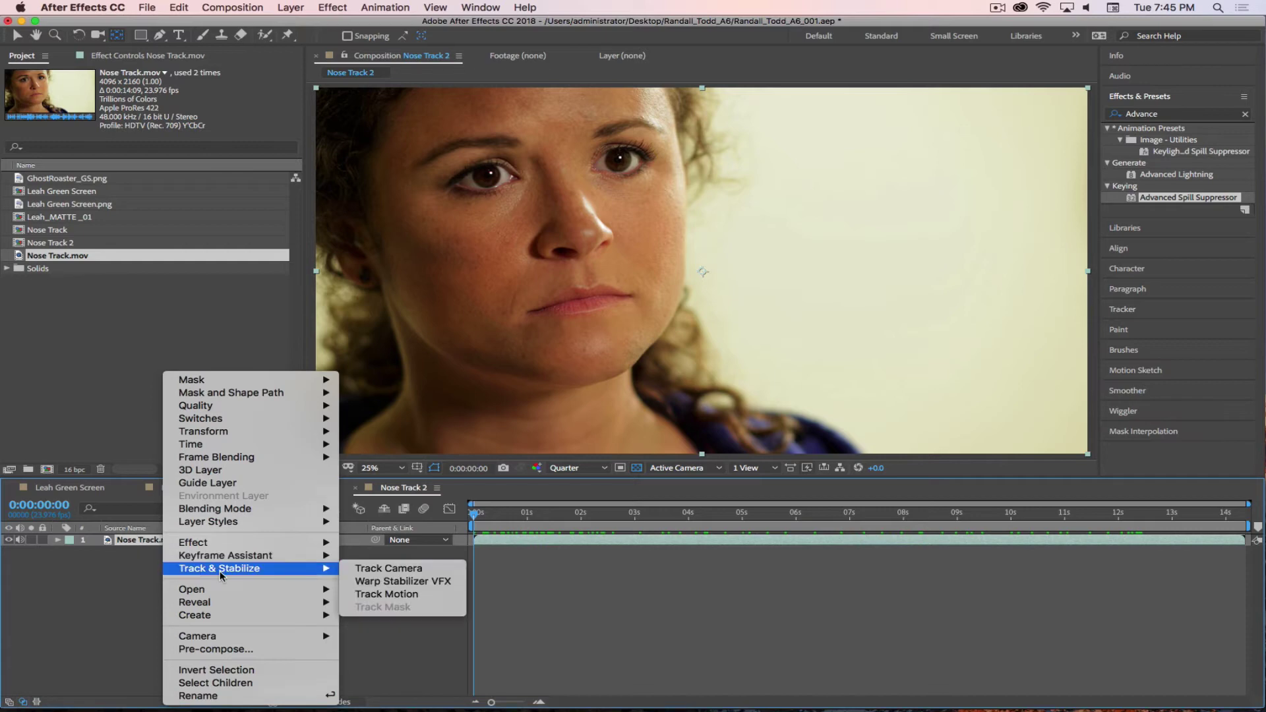
{"action": "left_click", "coordinate": [388, 595]}
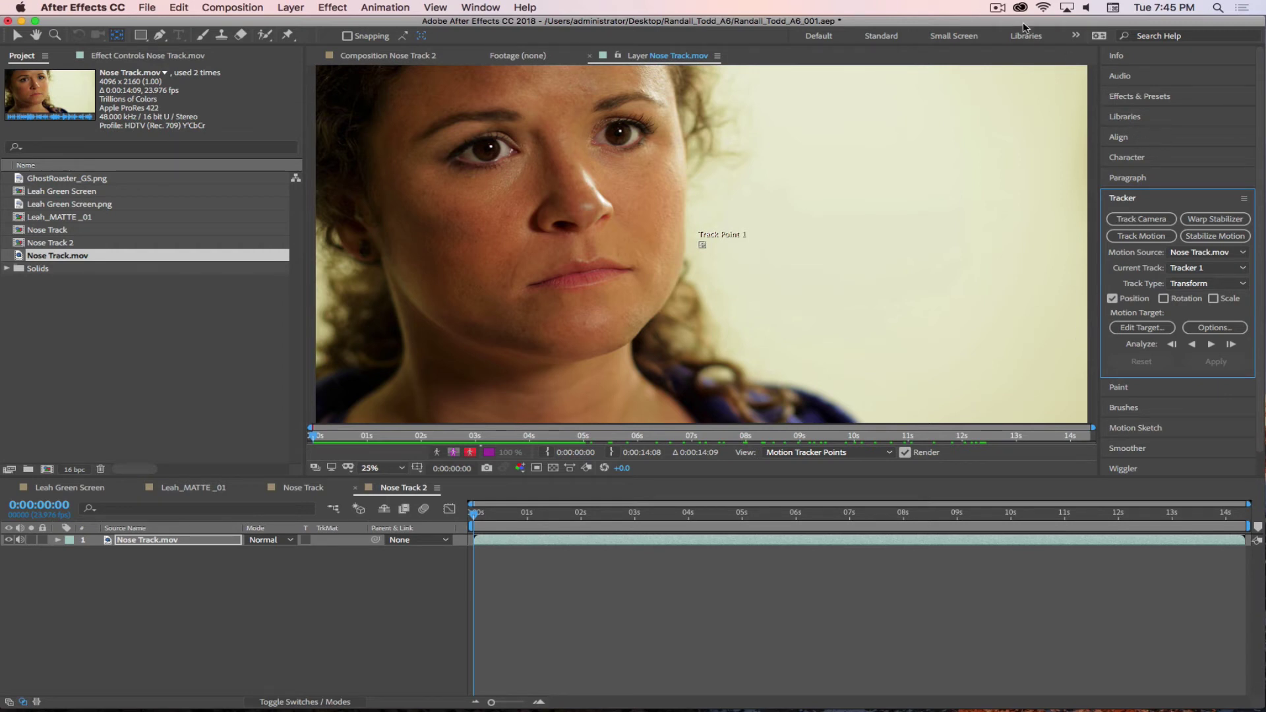
{"action": "left_click", "coordinate": [994, 9]}
- Move Track Point 1 onto the woman's nose tip and enlarge its search region
{"action": "left_click", "coordinate": [1019, 102]}
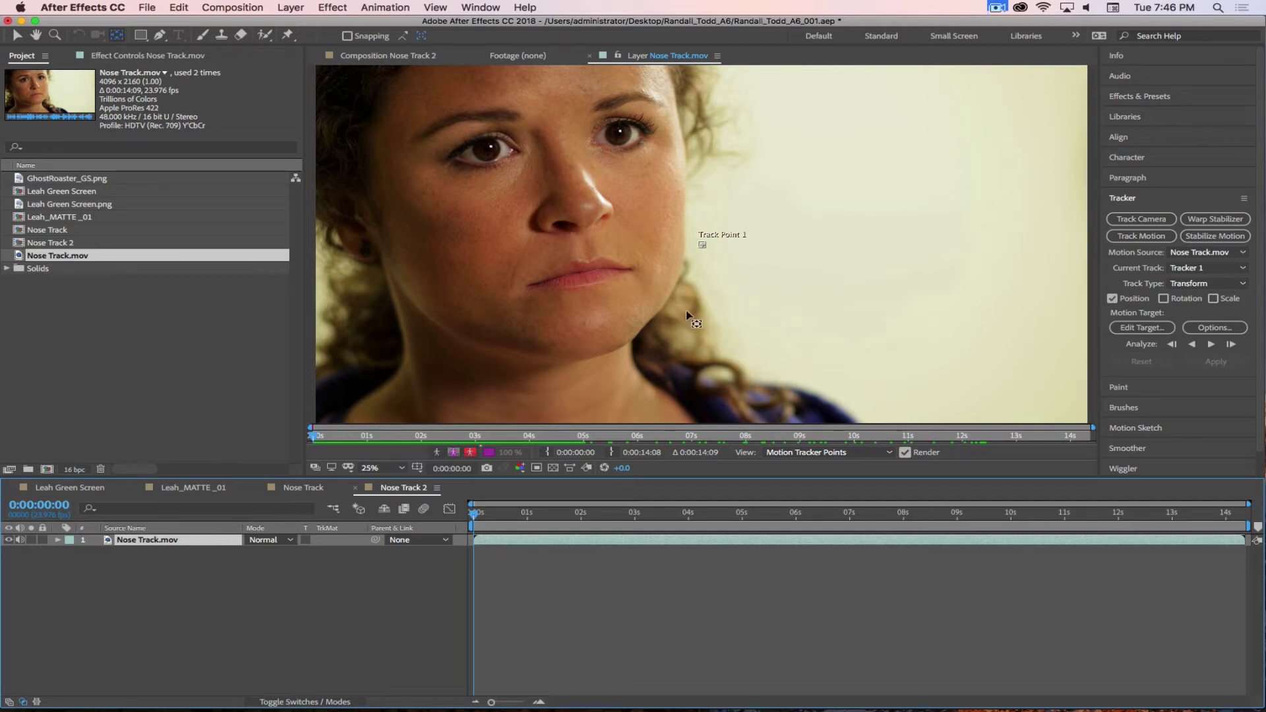
{"action": "left_click", "coordinate": [704, 251]}
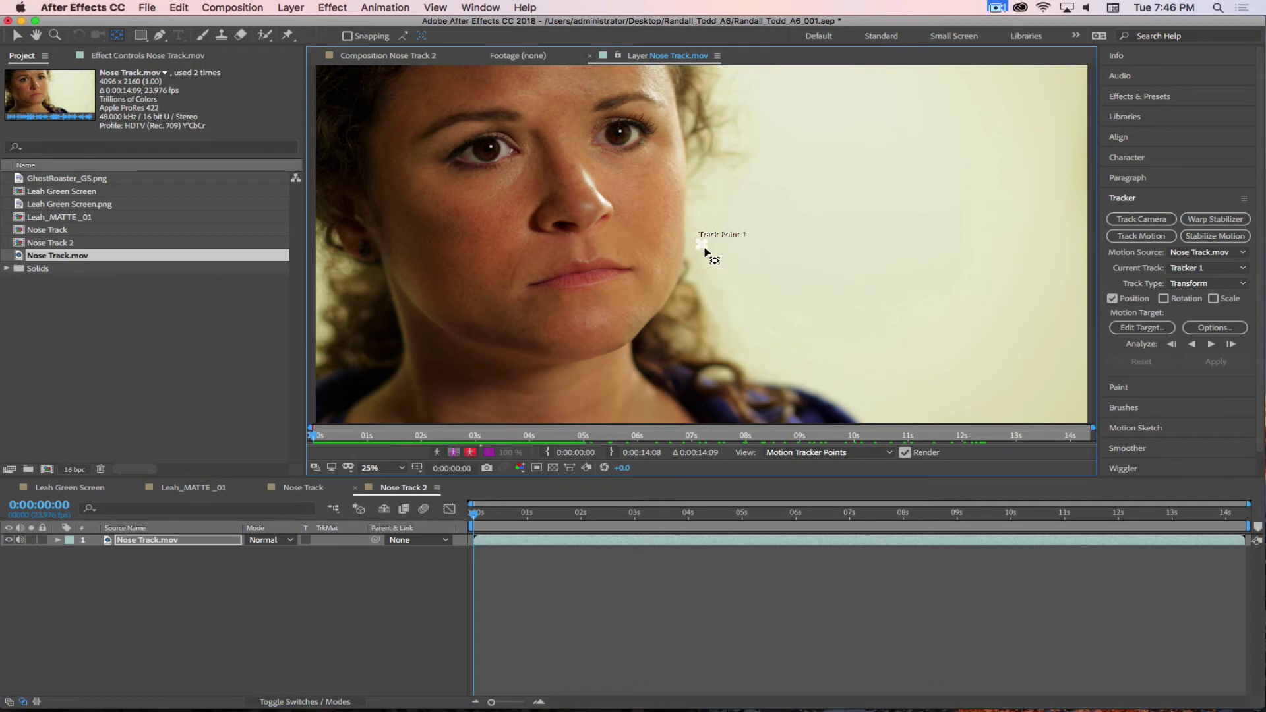
{"action": "key", "text": "v"}
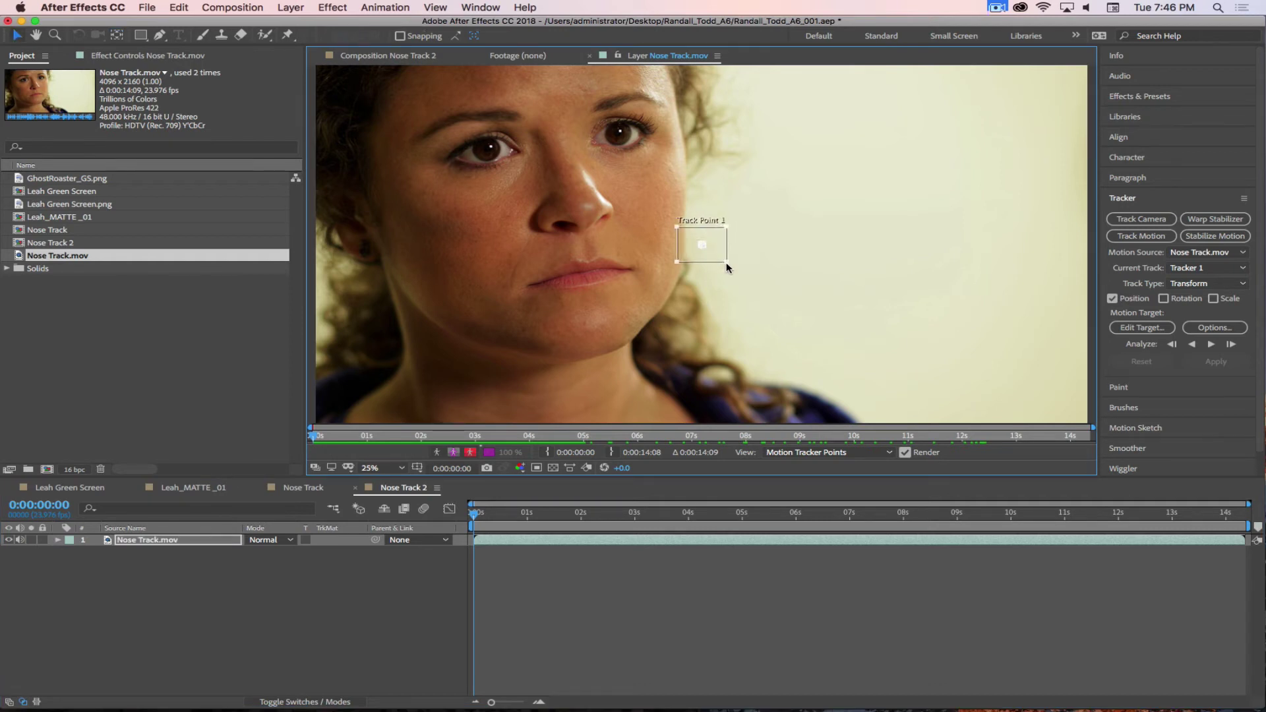
{"action": "mouse_move", "coordinate": [717, 259]}
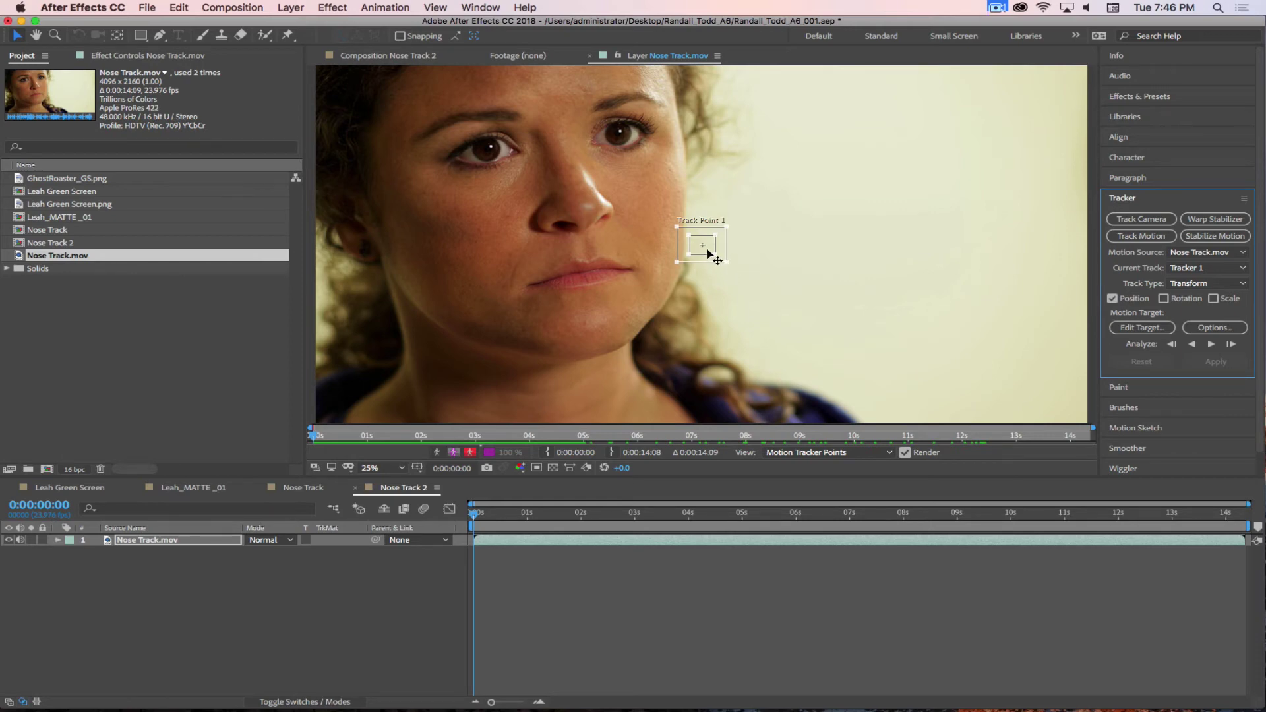
{"action": "left_click_drag", "start_coordinate": [706, 246], "coordinate": [568, 231]}
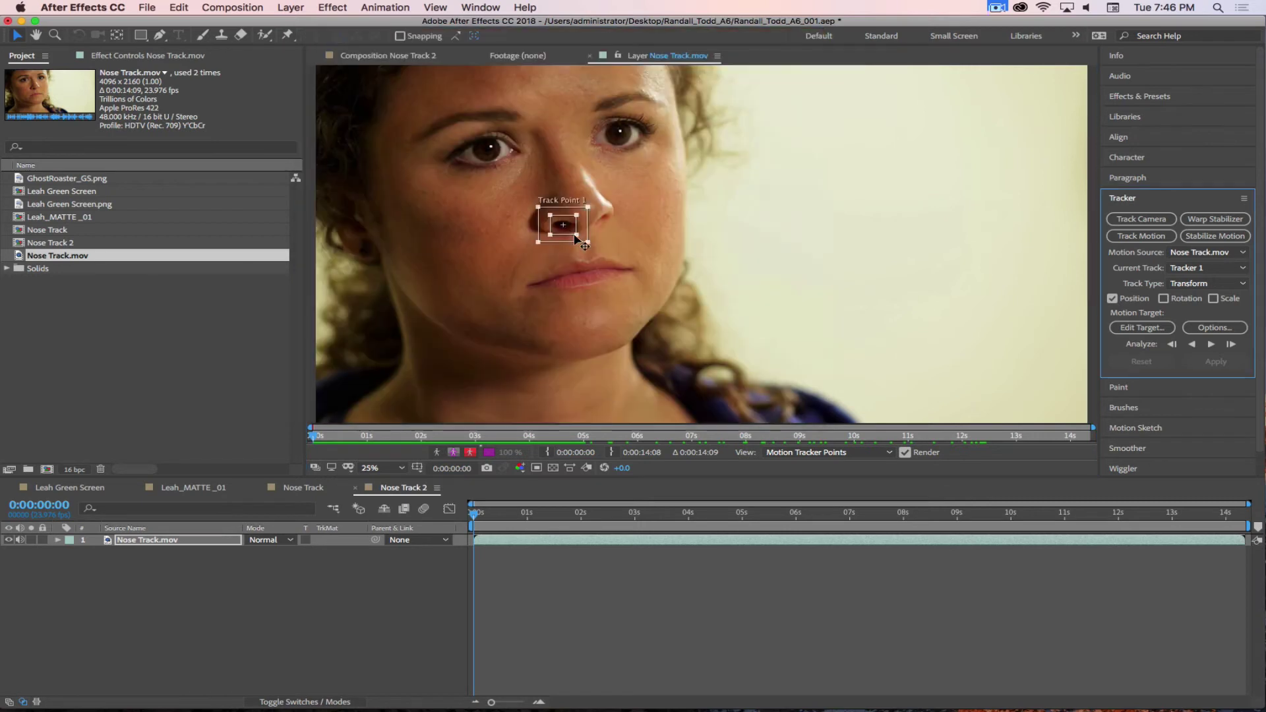
{"action": "left_click", "coordinate": [590, 245]}
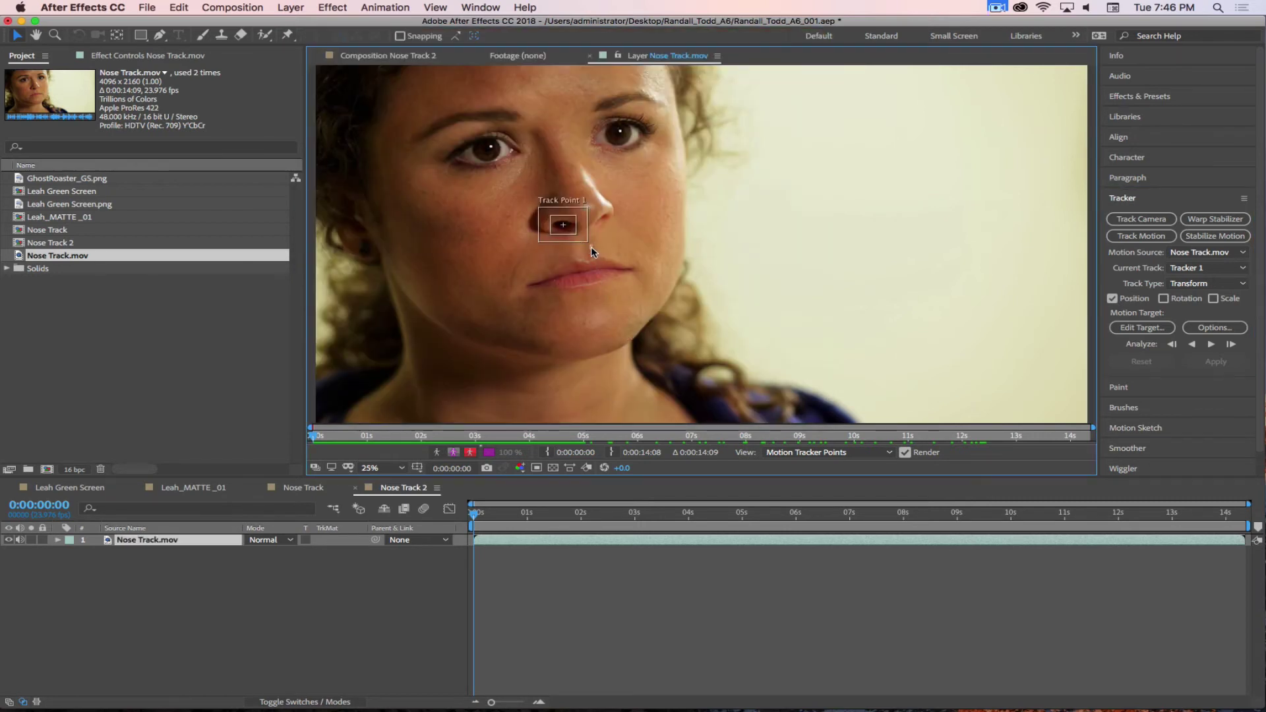
{"action": "left_click_drag", "start_coordinate": [585, 240], "coordinate": [578, 235]}
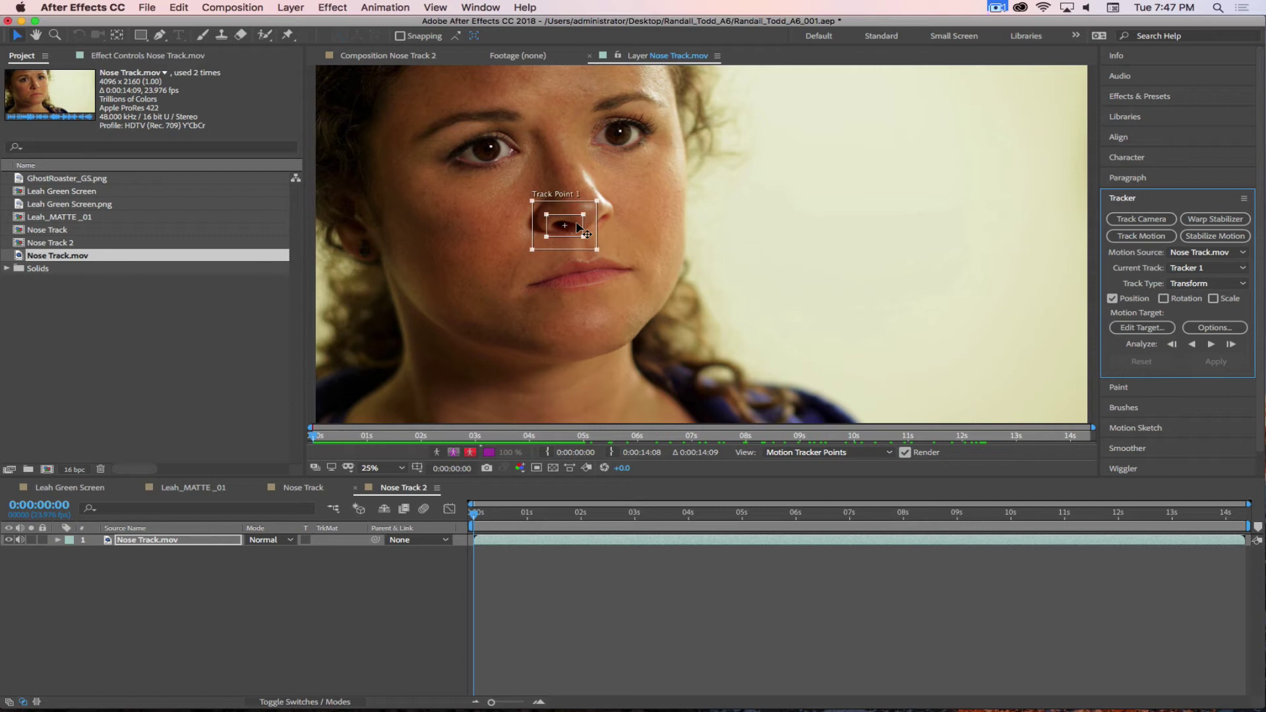
{"action": "left_click", "coordinate": [998, 8]}
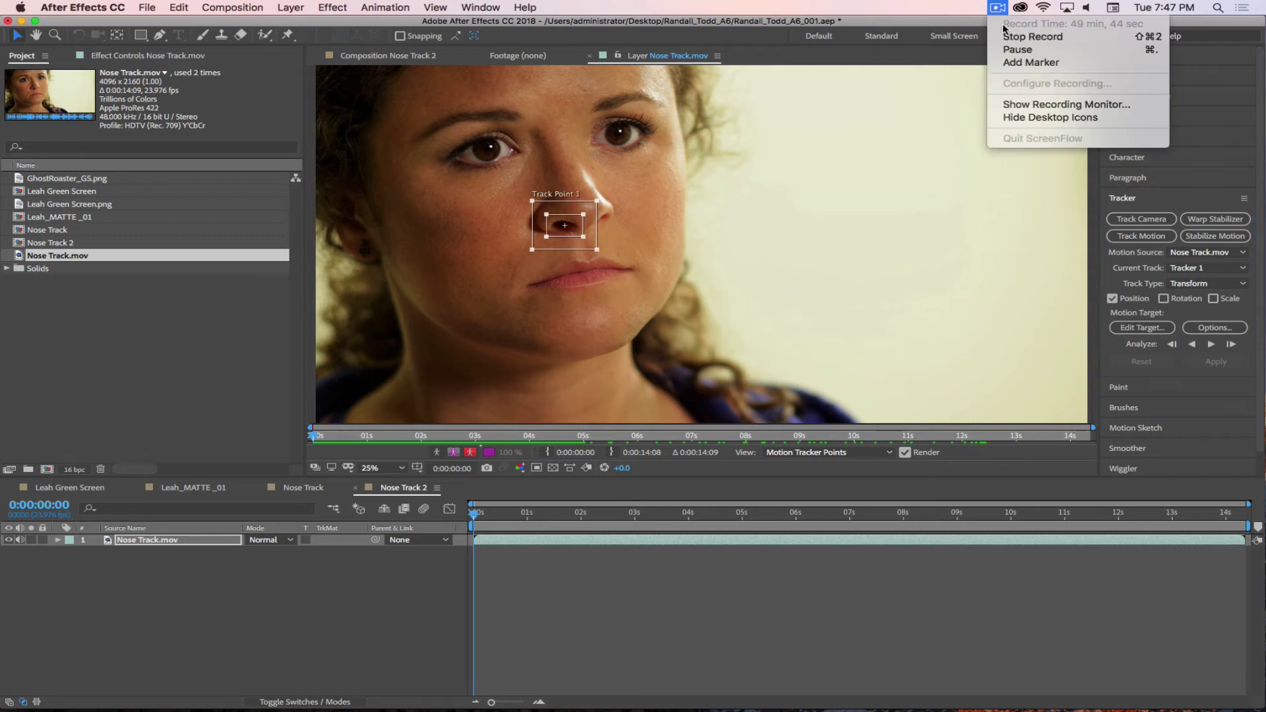
{"action": "left_click", "coordinate": [1017, 49]}
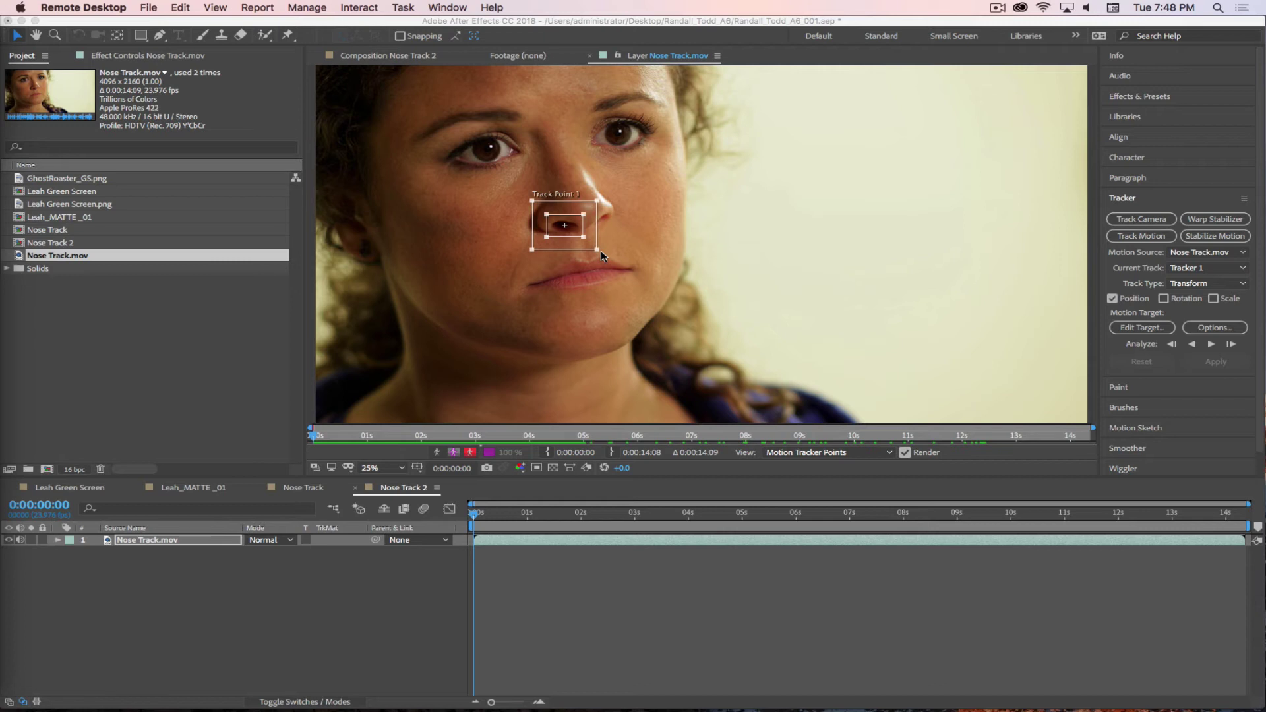
- Resize Track Point 1's search region so it fits closely around the nostrils
{"action": "mouse_move", "coordinate": [598, 250]}
{"action": "left_mouse_down"}
{"action": "mouse_move", "coordinate": [608, 258]}
{"action": "mouse_move", "coordinate": [580, 235]}
{"action": "left_mouse_up"}
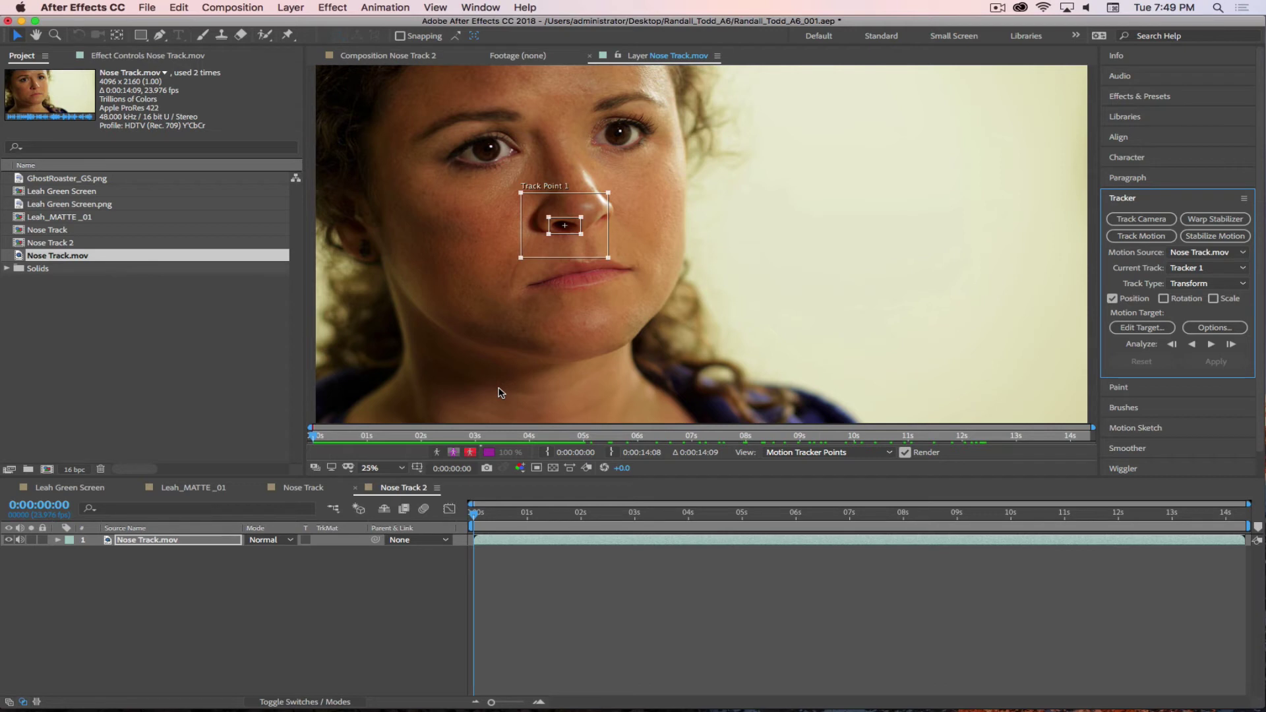
{"action": "left_click_drag", "start_coordinate": [608, 258], "coordinate": [592, 244]}
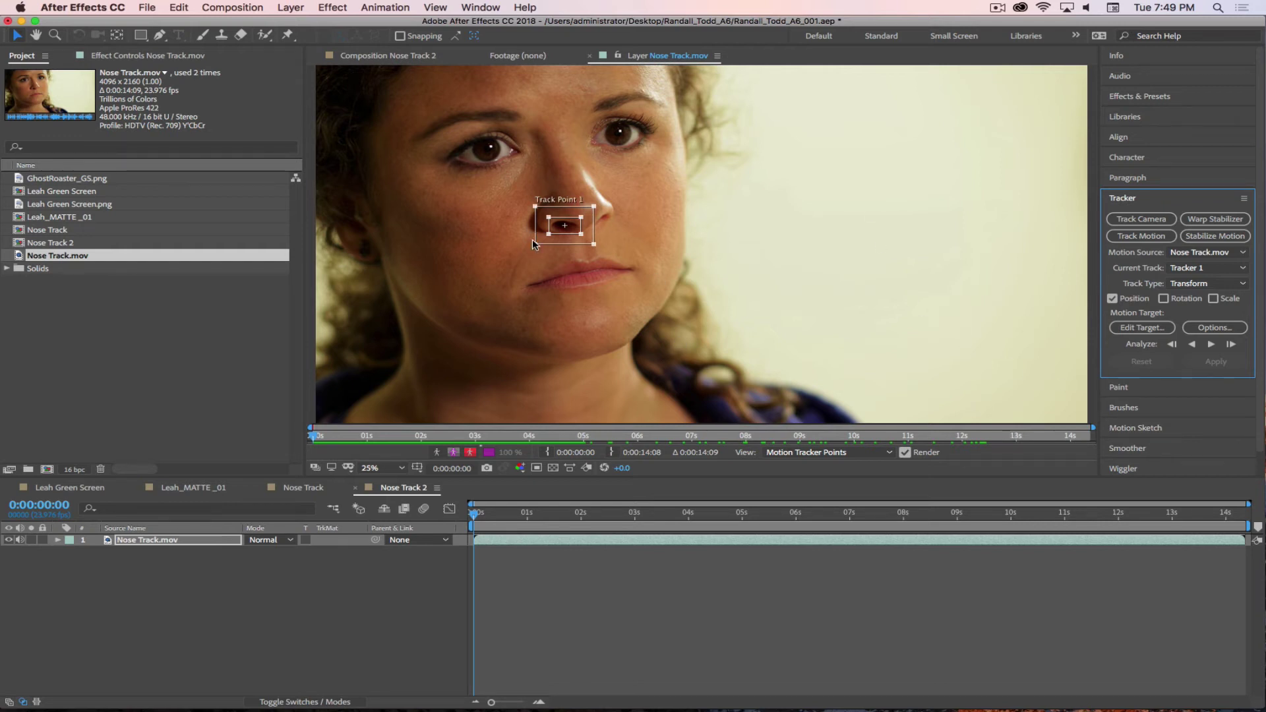
- Track the nose point forward to 5 seconds, end the work area there, and return to frame 0
{"action": "left_click", "coordinate": [1213, 345]}
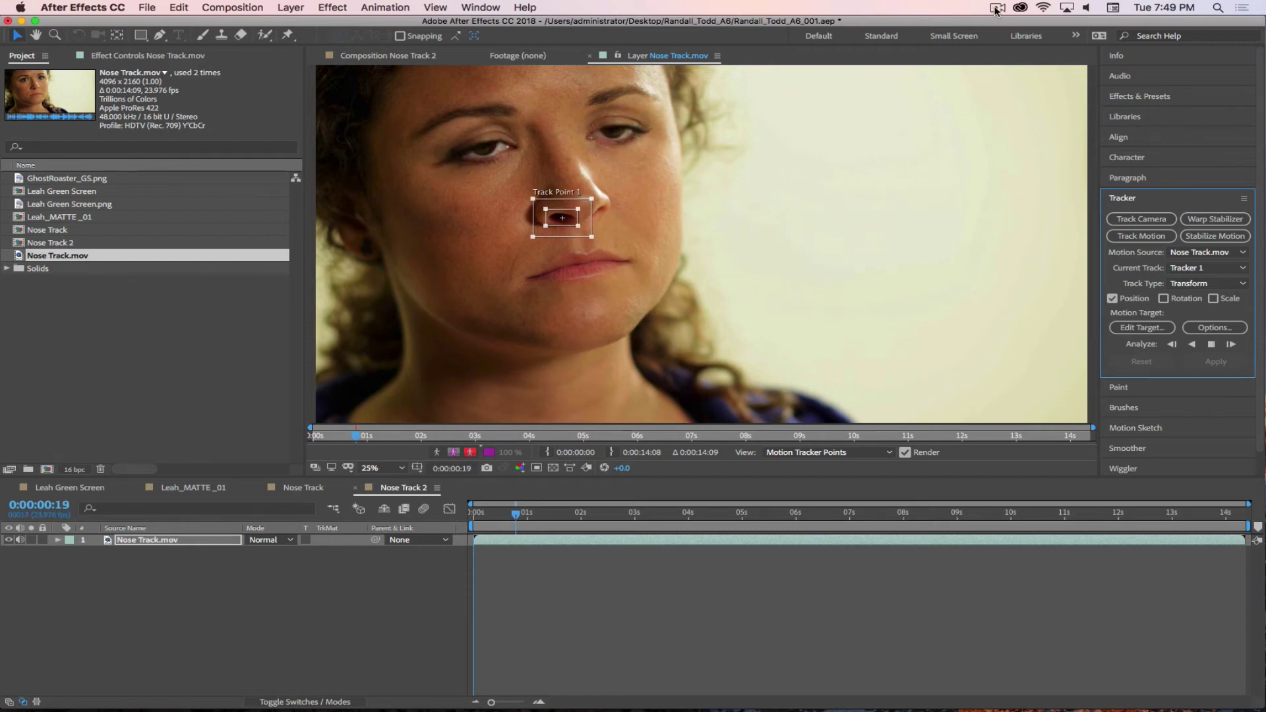
{"action": "left_click", "coordinate": [998, 8]}
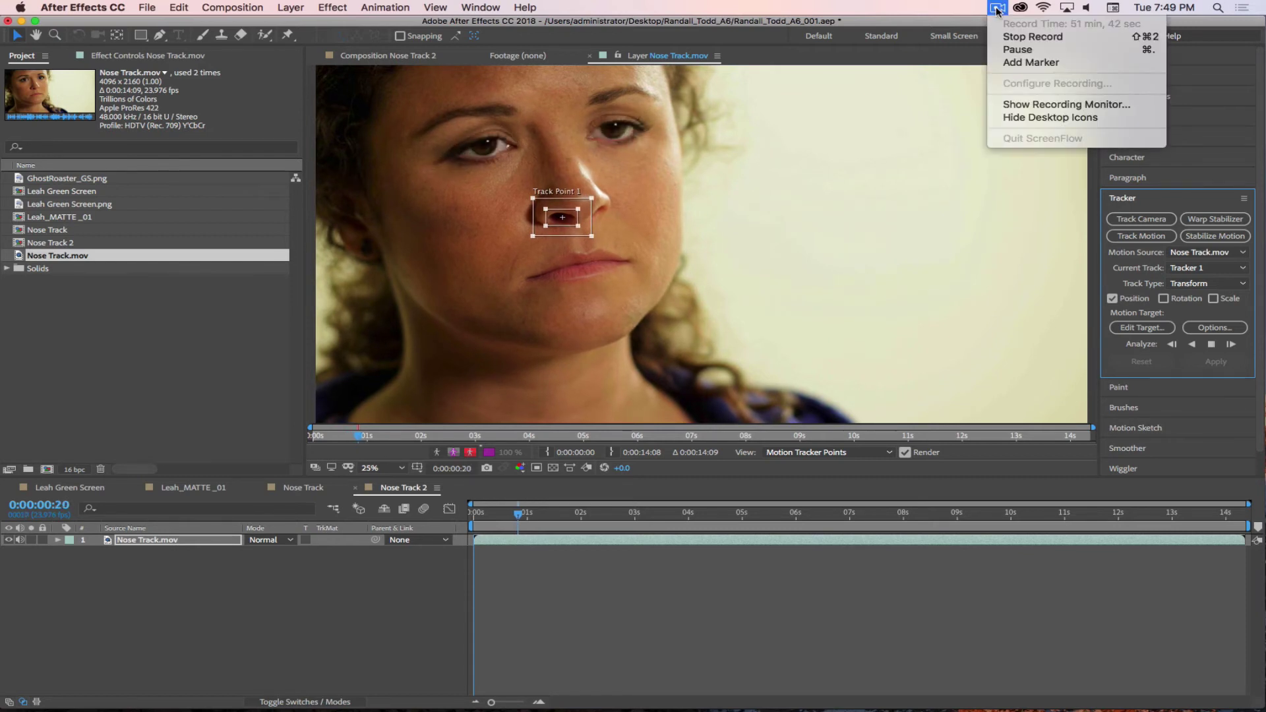
{"action": "left_click", "coordinate": [1009, 49]}
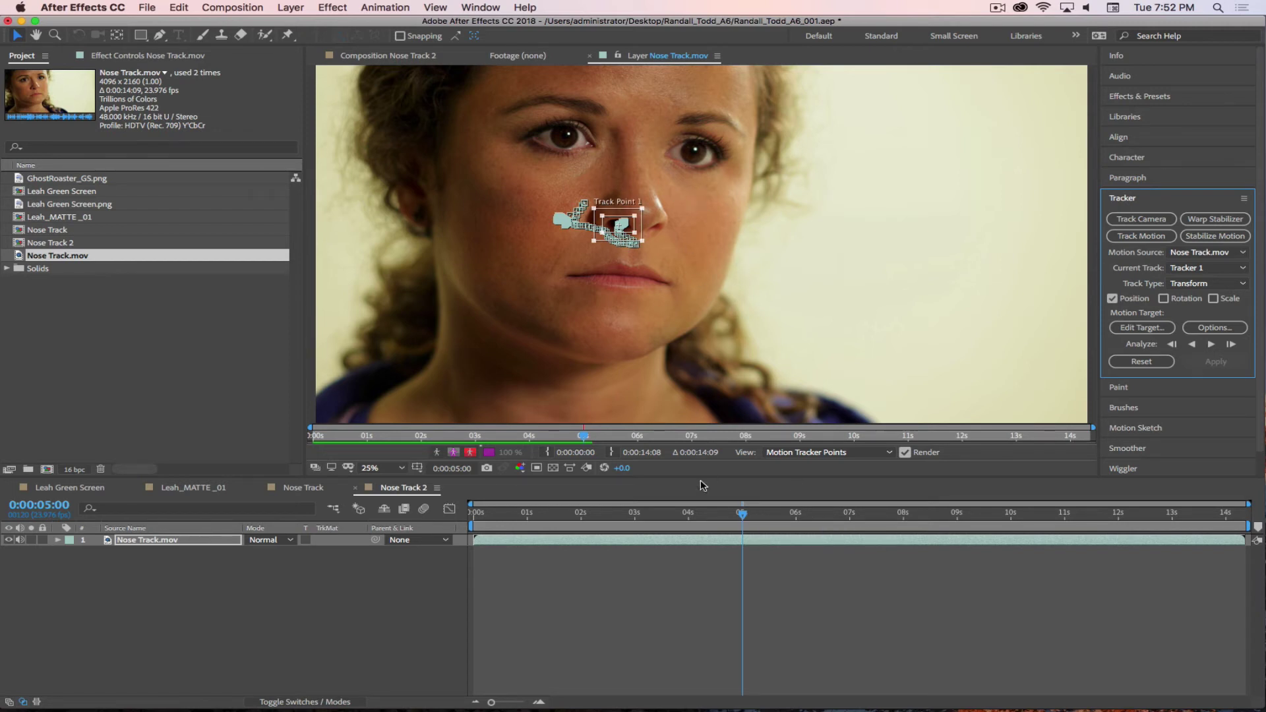
{"action": "key", "text": "n"}
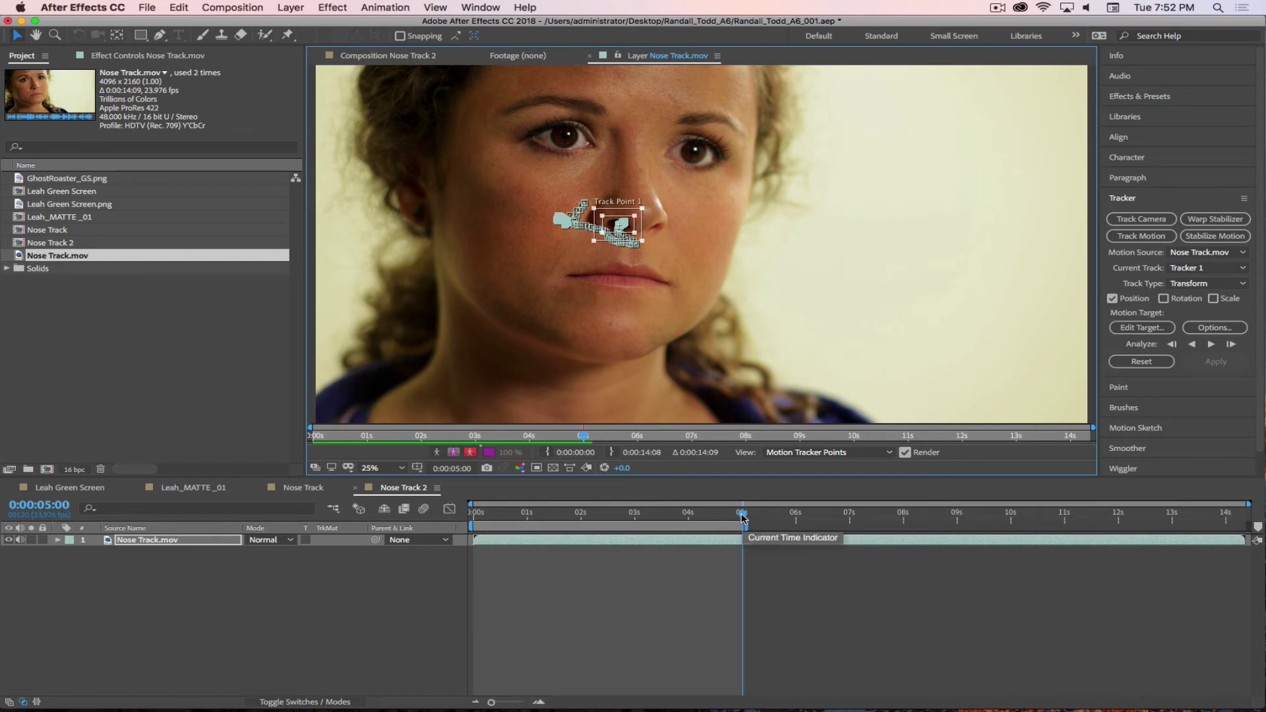
{"action": "left_click_drag", "start_coordinate": [743, 518], "coordinate": [435, 519]}
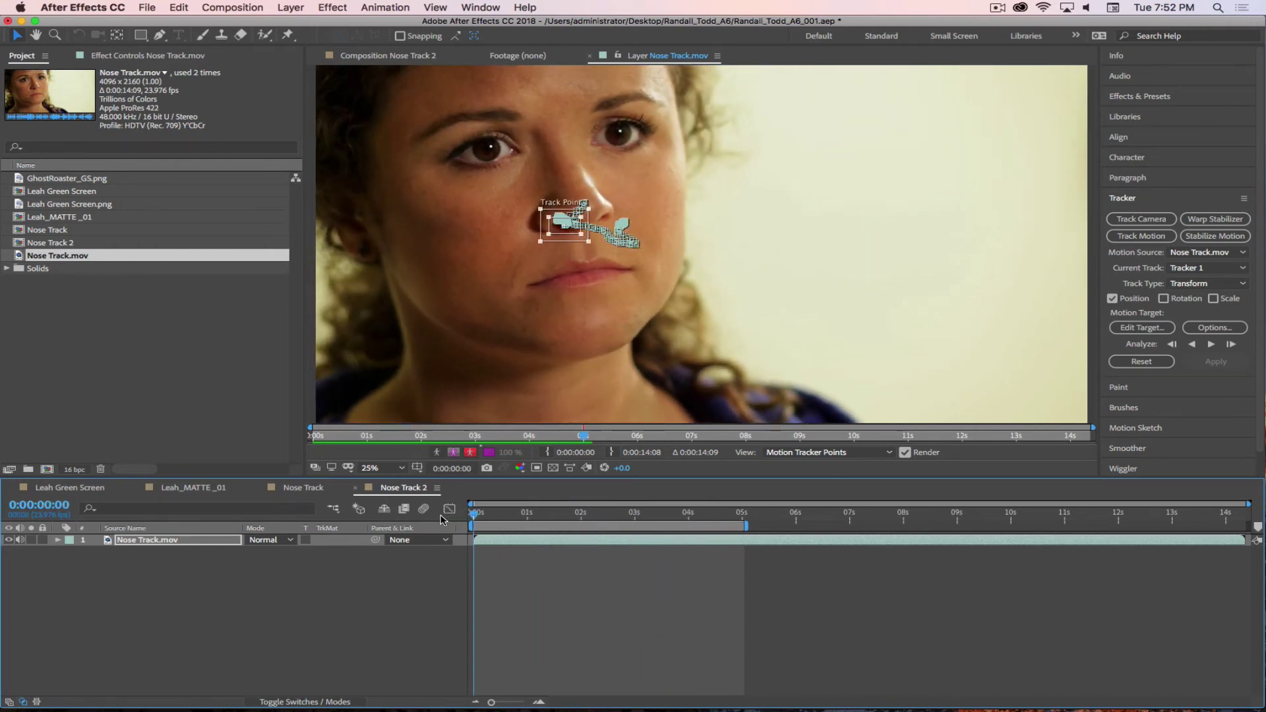
{"action": "left_click", "coordinate": [376, 615]}
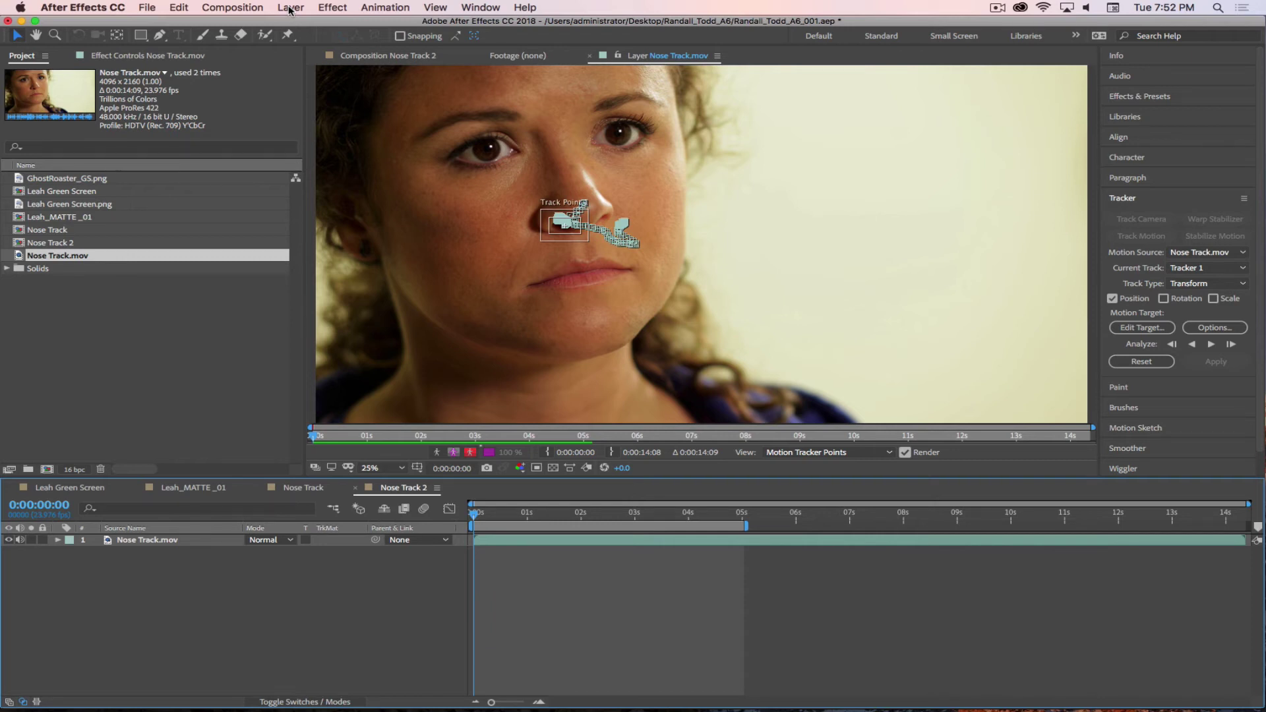
- Add a new Null Object layer, Null 2, from the Layer > New menu
{"action": "left_click", "coordinate": [290, 7]}
{"action": "left_click", "coordinate": [290, 7]}
{"action": "left_click", "coordinate": [291, 8]}
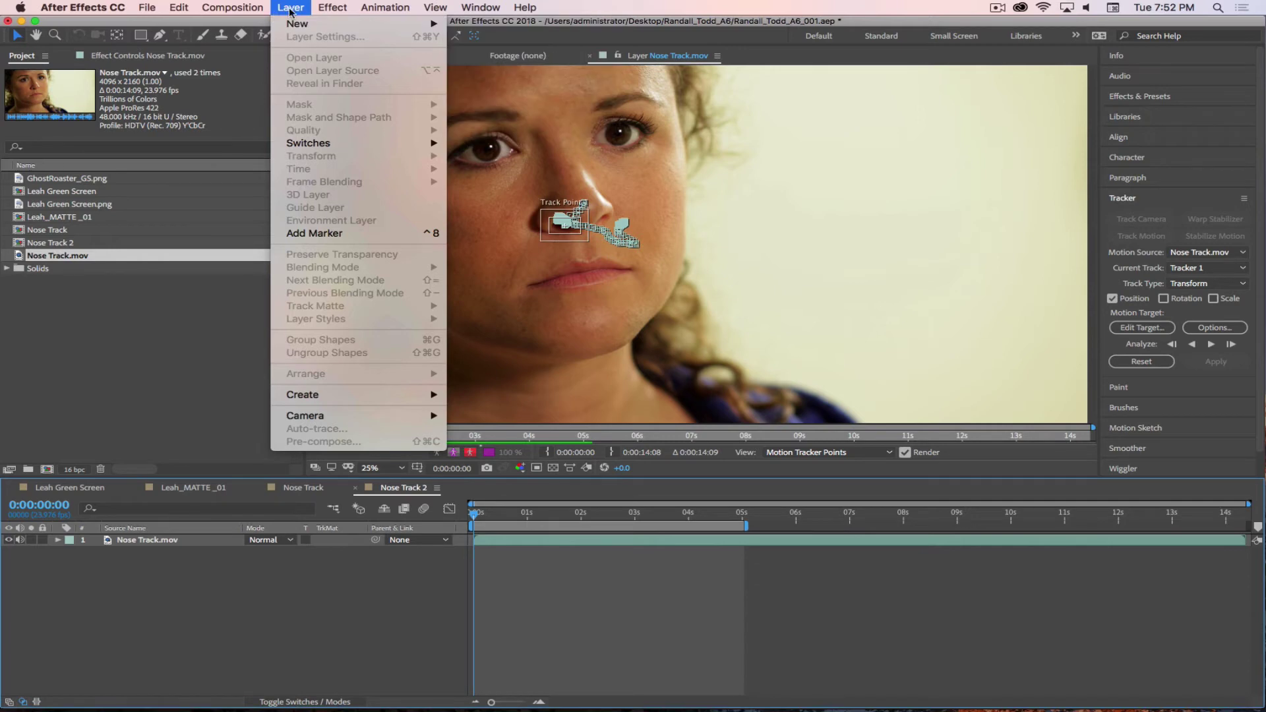
{"action": "mouse_move", "coordinate": [296, 25]}
{"action": "left_click", "coordinate": [489, 79]}
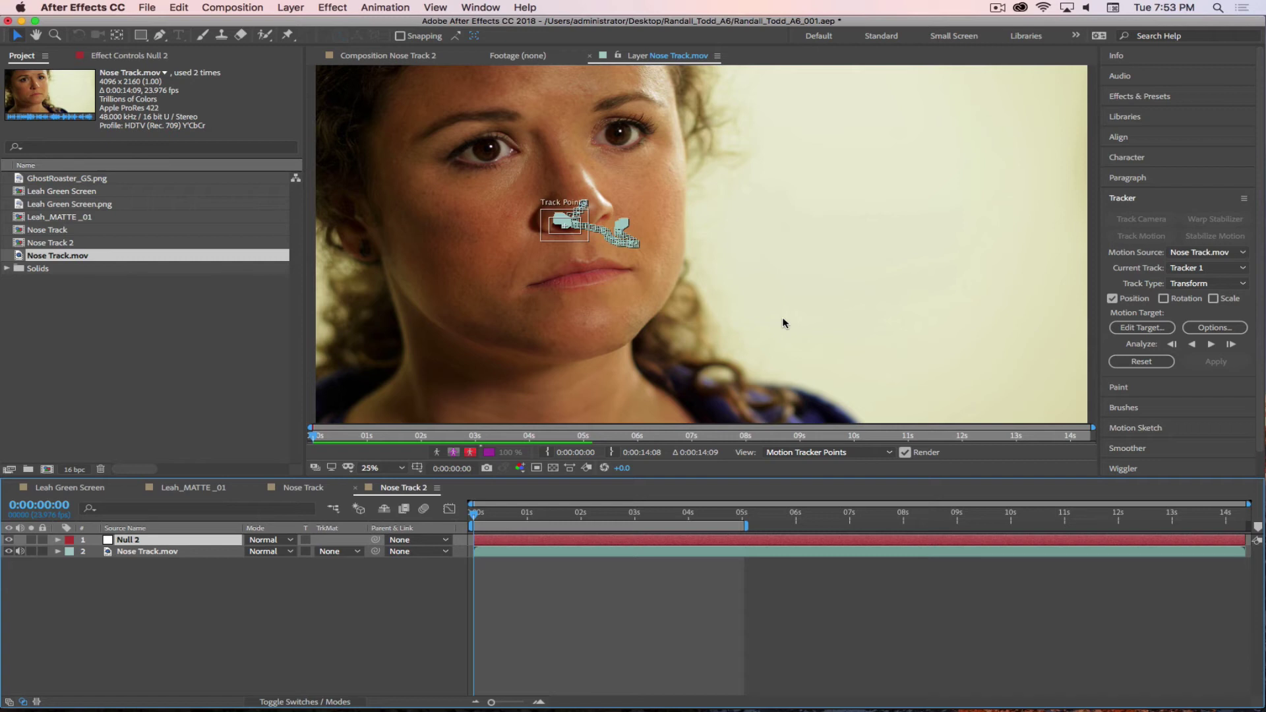
{"action": "left_click", "coordinate": [247, 604]}
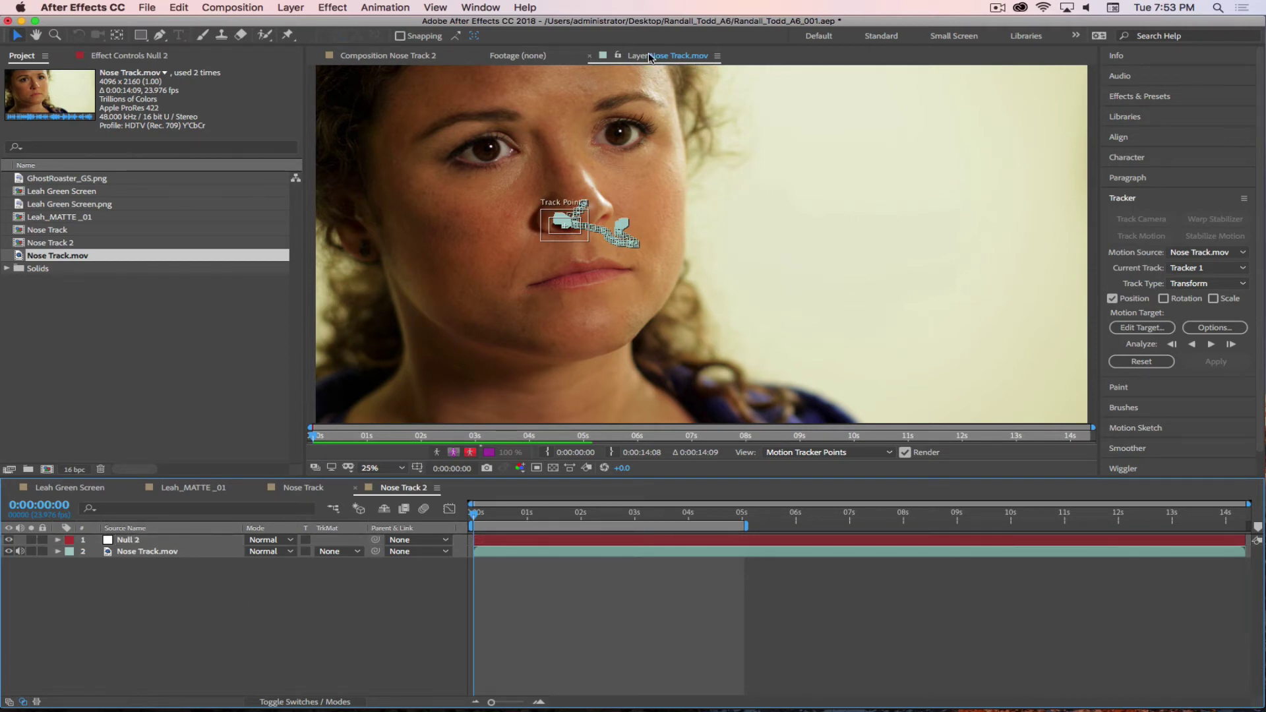
- Switch between the Nose Track 2 composition and the footage layer view, then reselect Track Point 1
{"action": "left_click", "coordinate": [374, 56]}
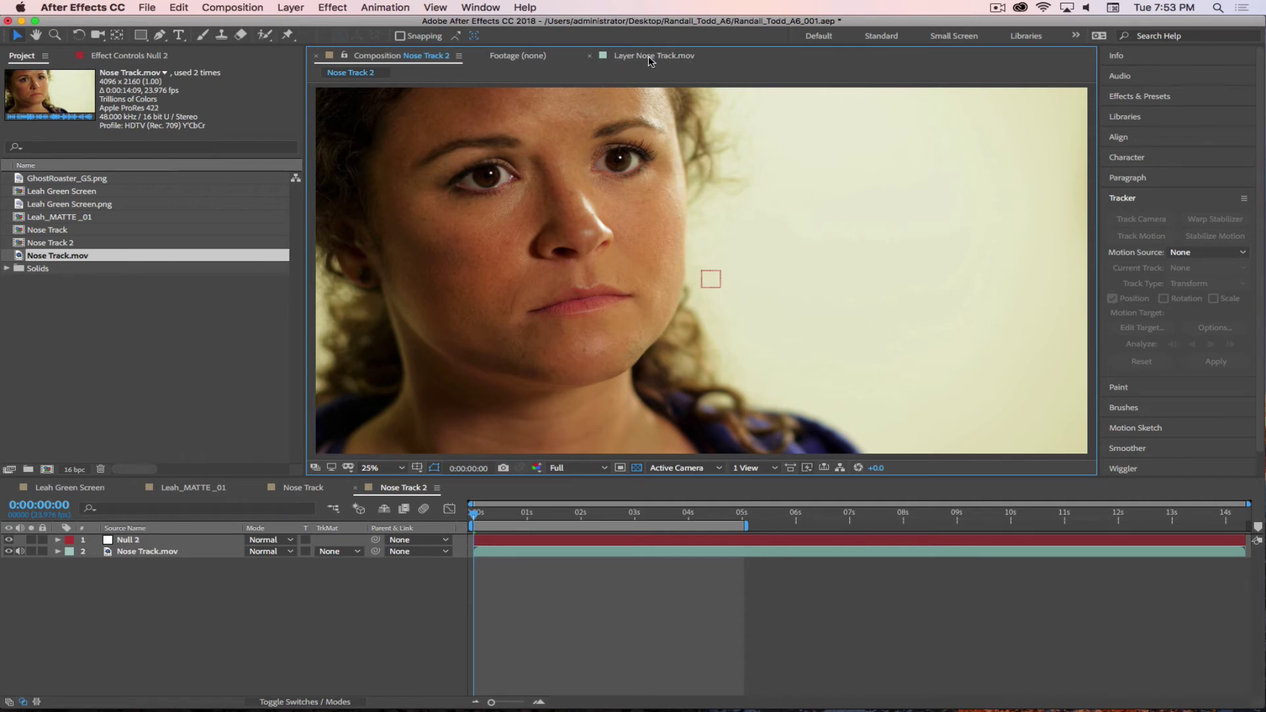
{"action": "left_click", "coordinate": [647, 58]}
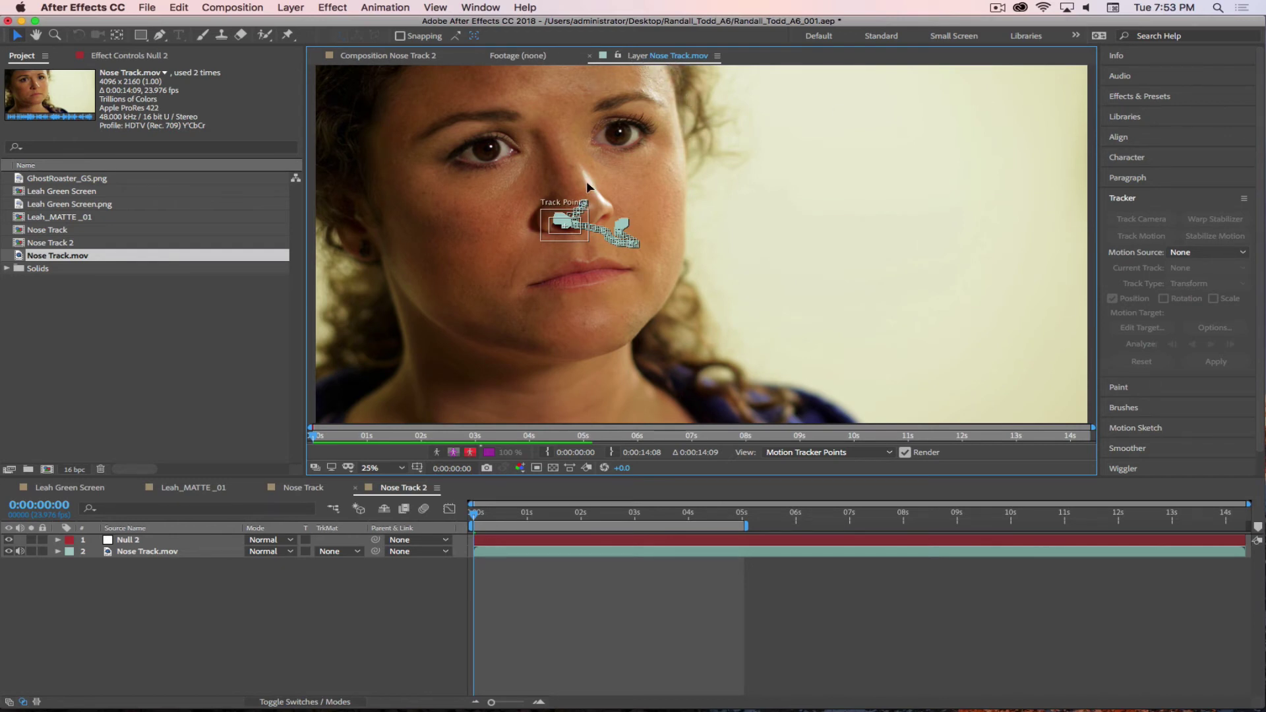
{"action": "left_click", "coordinate": [394, 56]}
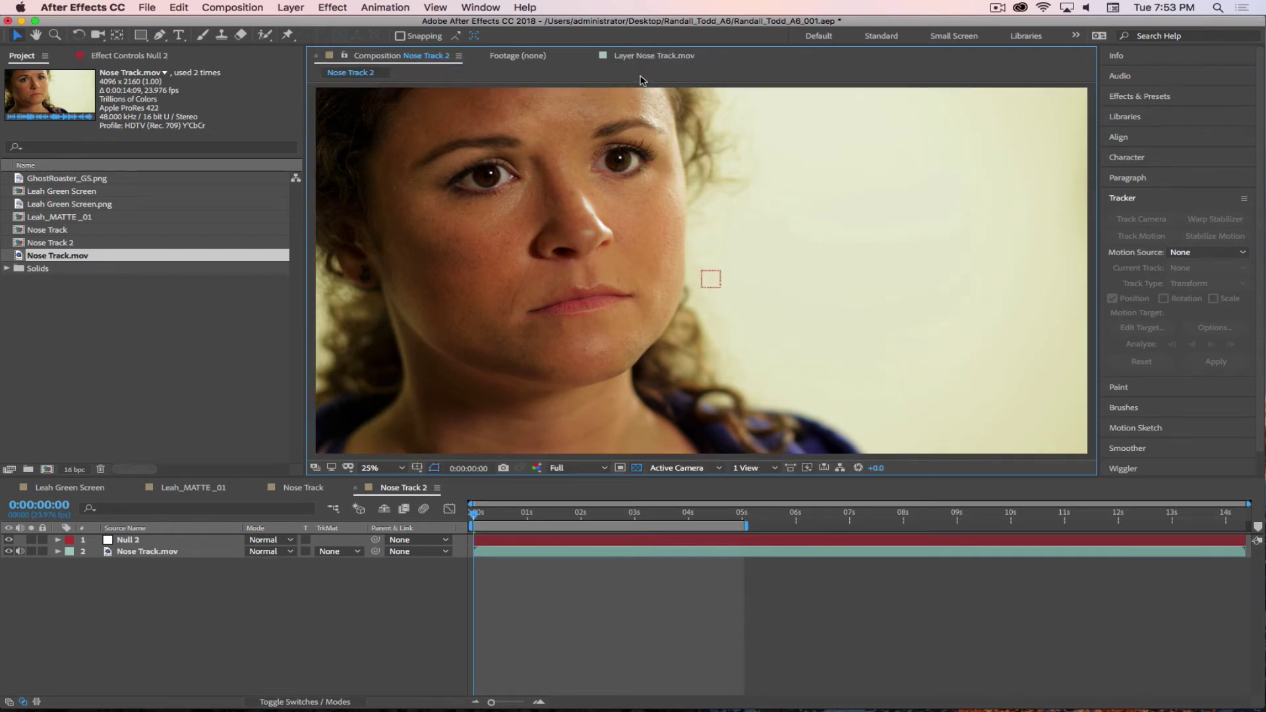
{"action": "left_click", "coordinate": [653, 56]}
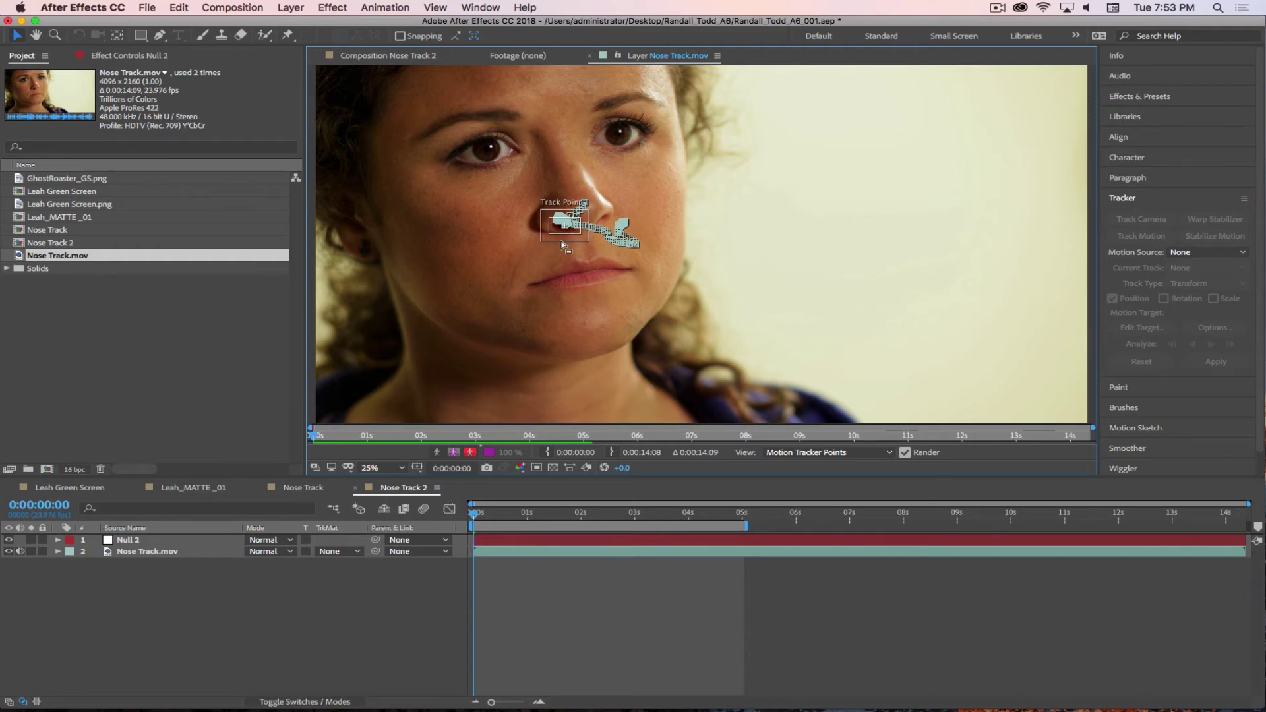
{"action": "left_click", "coordinate": [567, 243]}
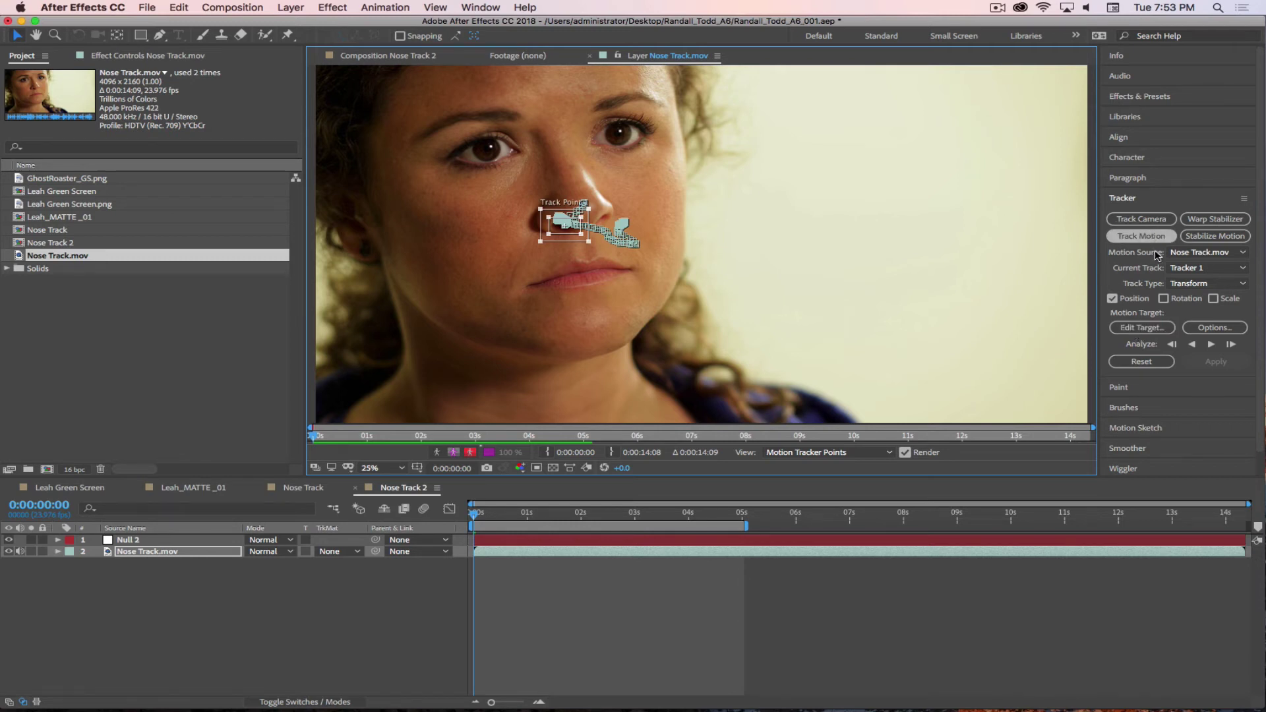
- Apply Tracker 1's nose data to Null 2 as the motion target in X and Y
{"action": "left_click", "coordinate": [1135, 331]}
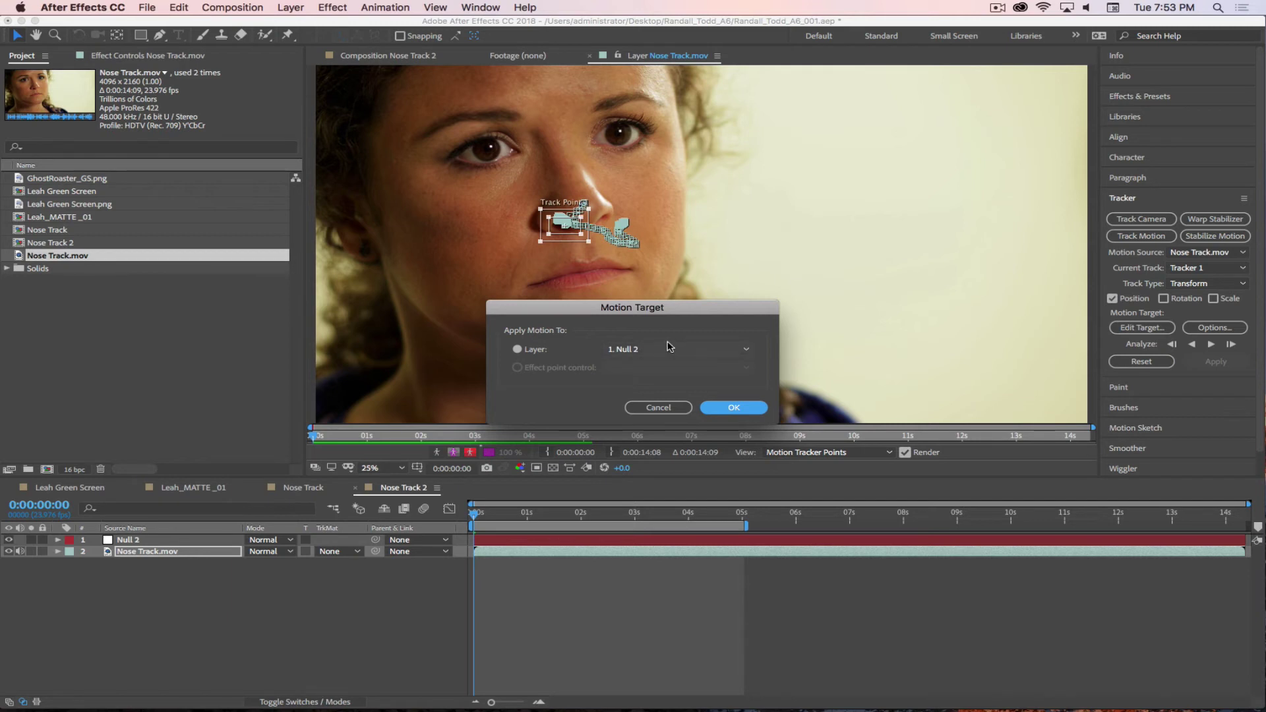
{"action": "left_click", "coordinate": [735, 408]}
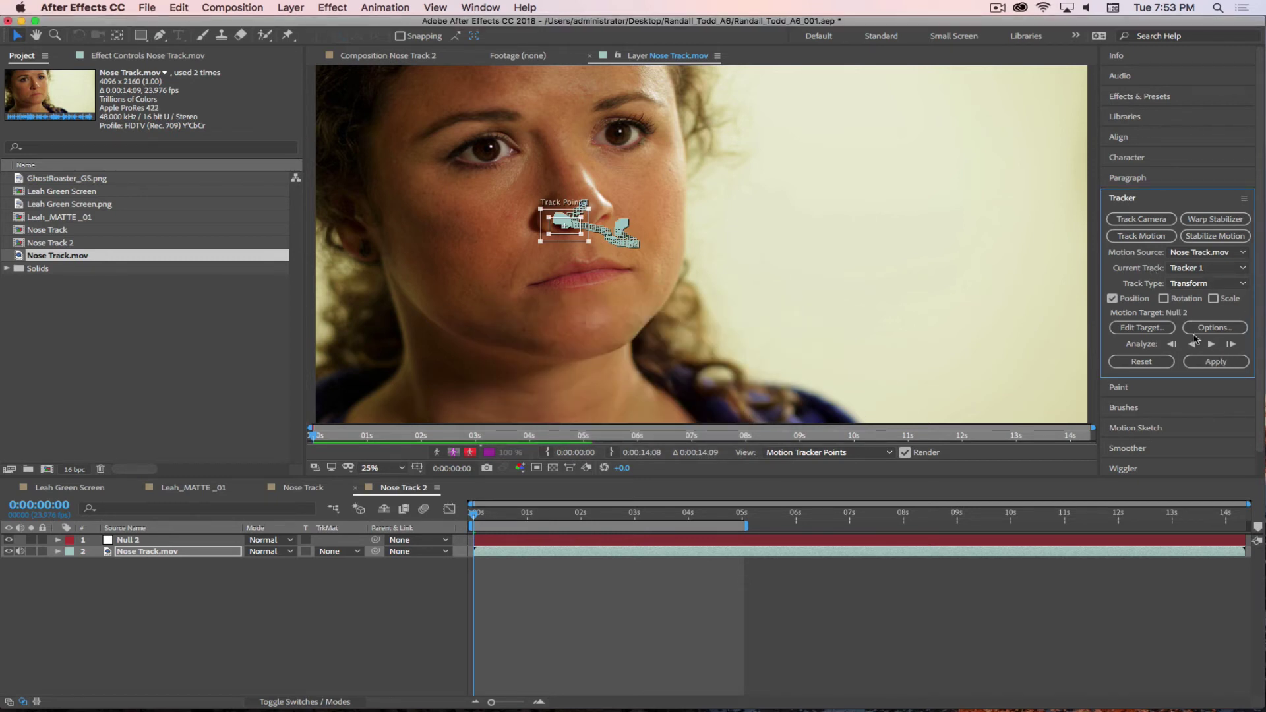
{"action": "left_click", "coordinate": [1209, 363]}
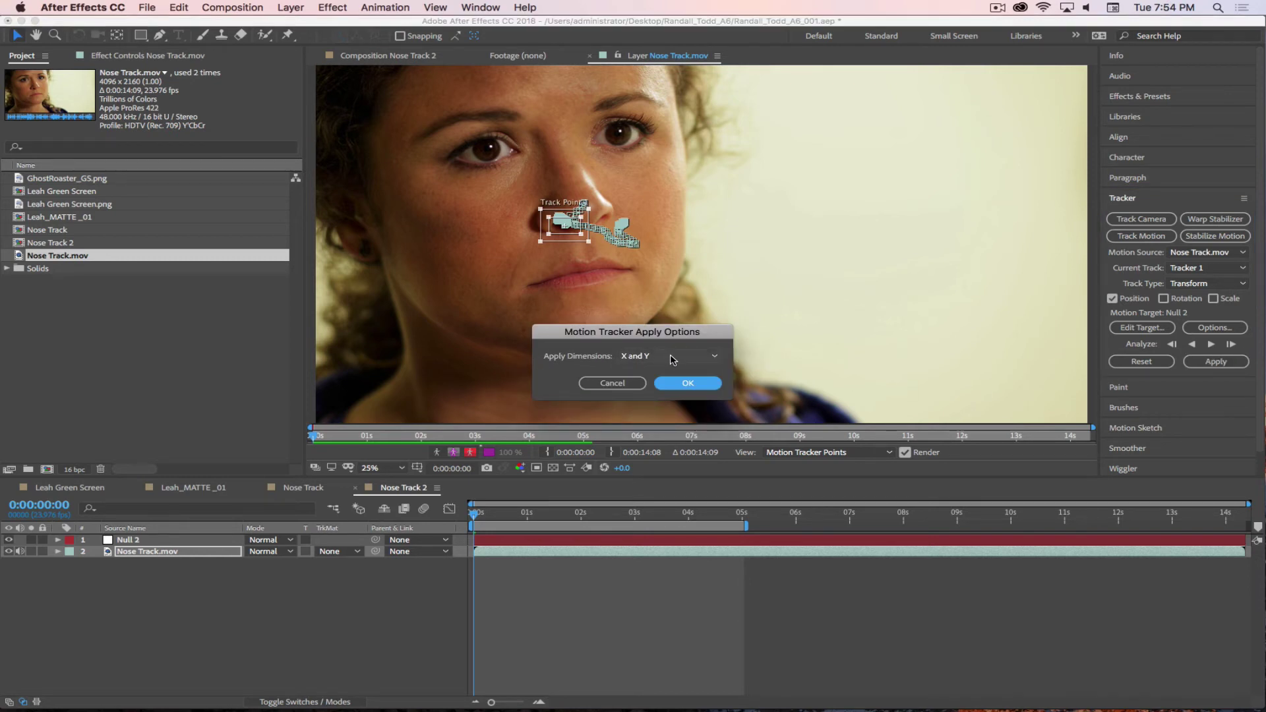
{"action": "left_click", "coordinate": [689, 384]}
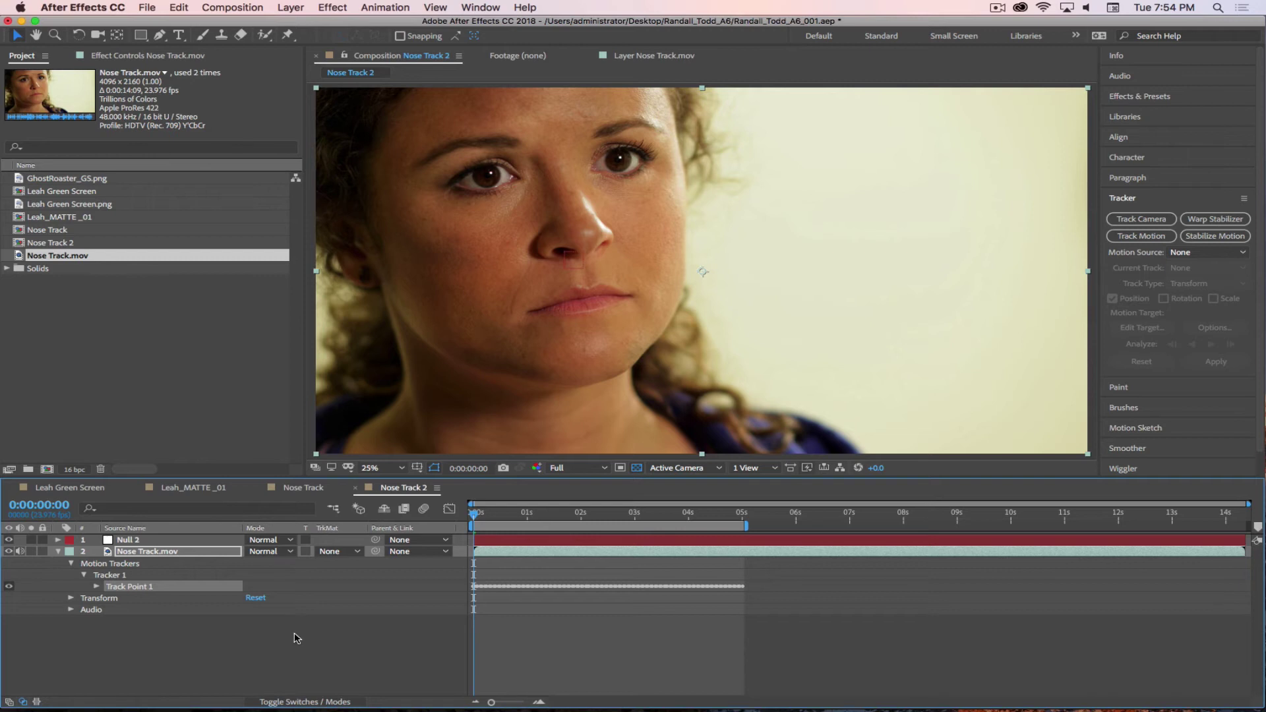
- Scrub through the clip to check that Null 2 follows the nose
{"action": "left_click", "coordinate": [998, 8]}
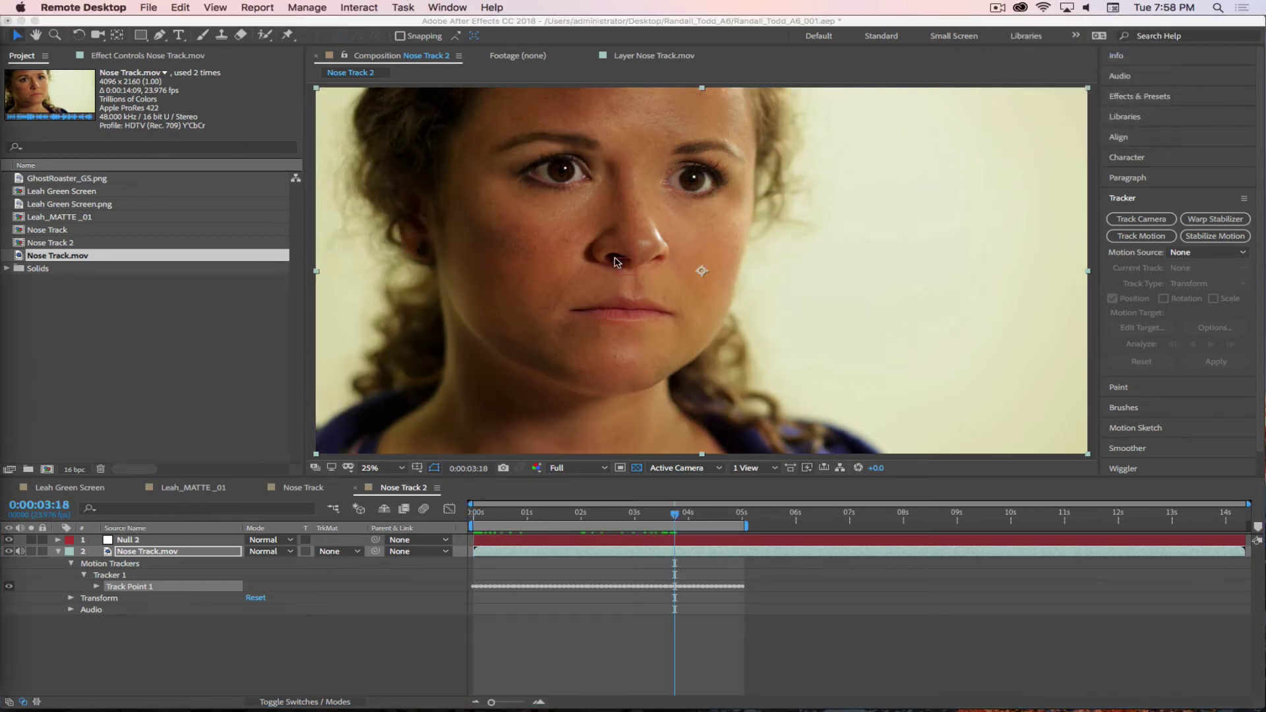
{"action": "left_click", "coordinate": [517, 523]}
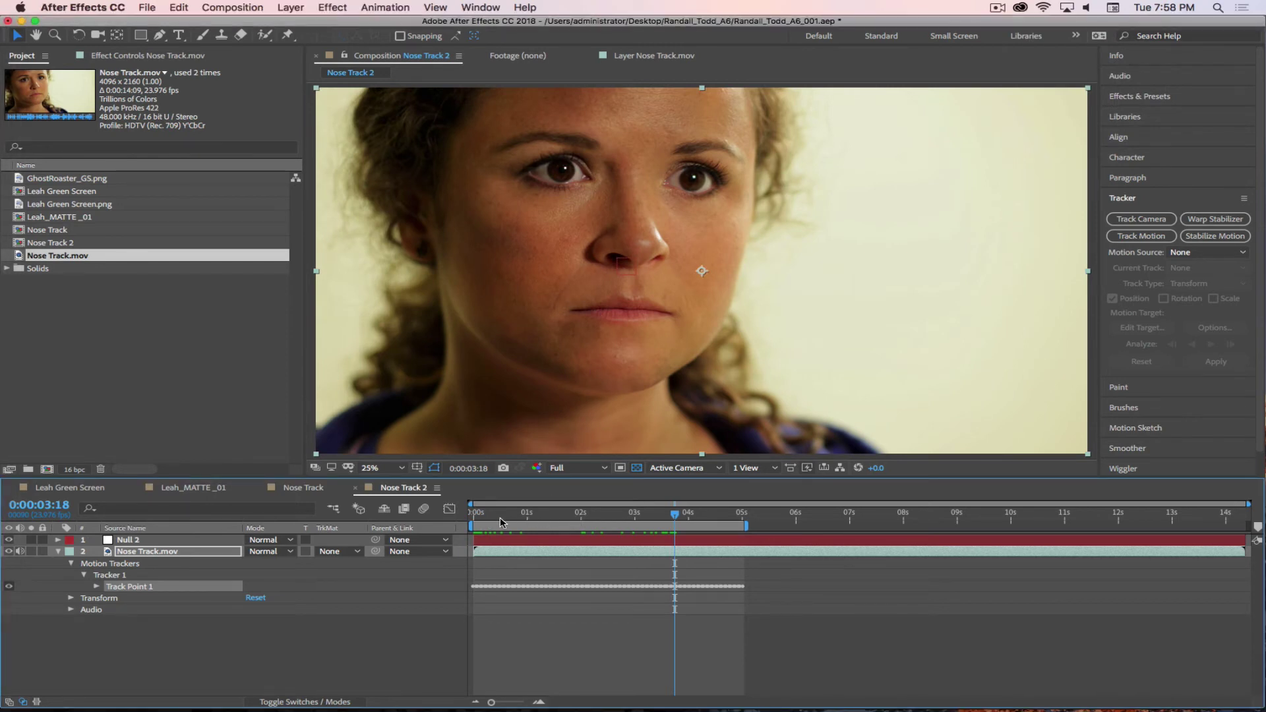
{"action": "left_click_drag", "start_coordinate": [501, 523], "coordinate": [686, 528]}
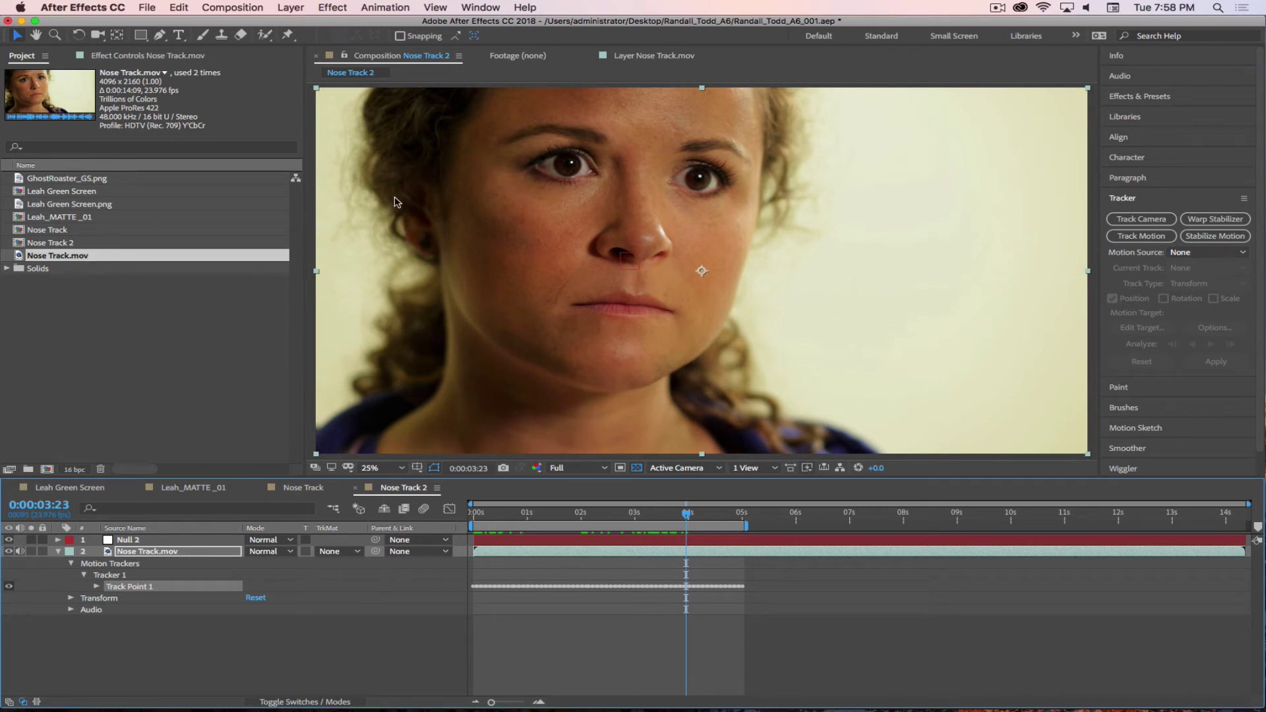
{"action": "left_click", "coordinate": [179, 35]}
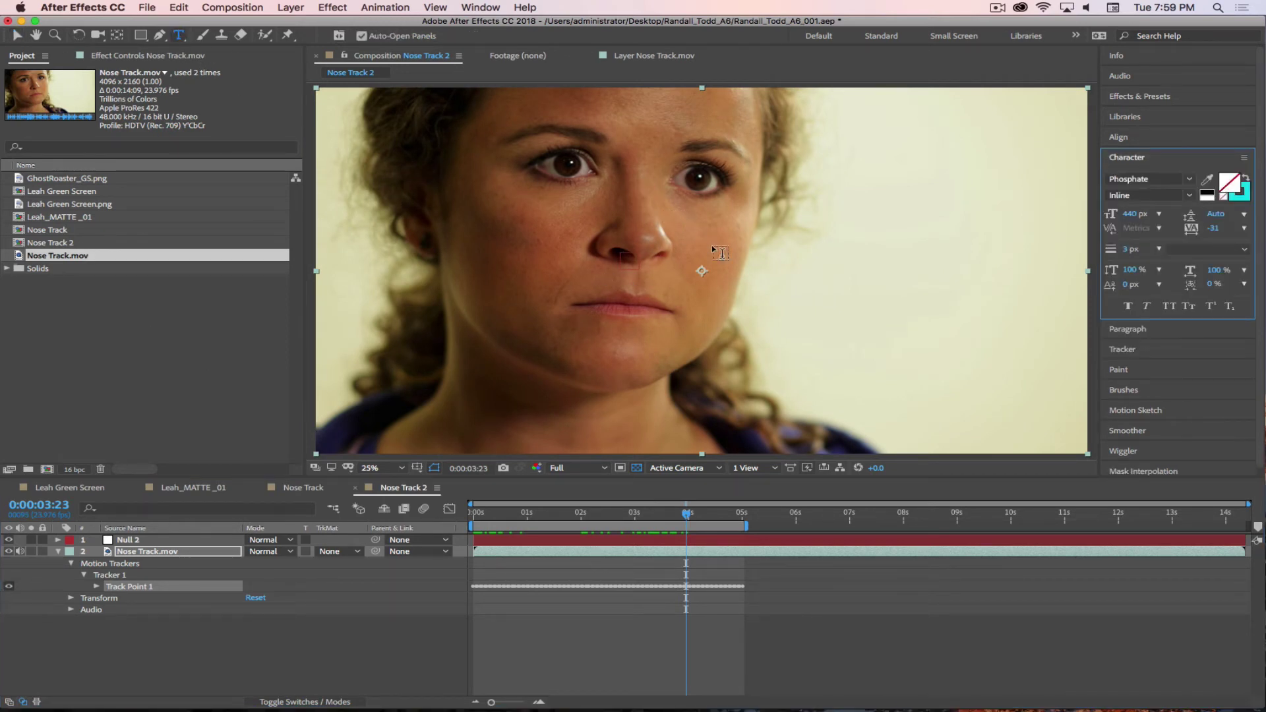
- Type a 'LEAH WAS HERE' text layer beside the face and set its font to Seravek
{"action": "left_click", "coordinate": [743, 261]}
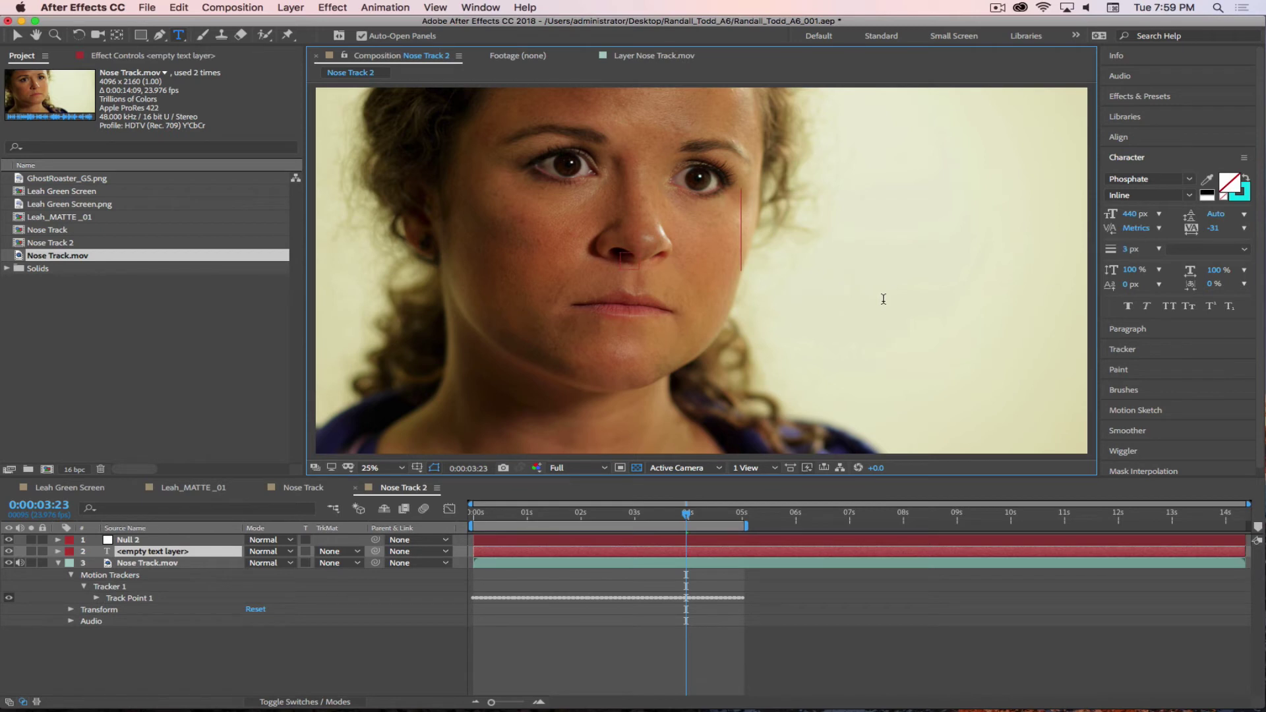
{"action": "type", "text": "LEAH"}
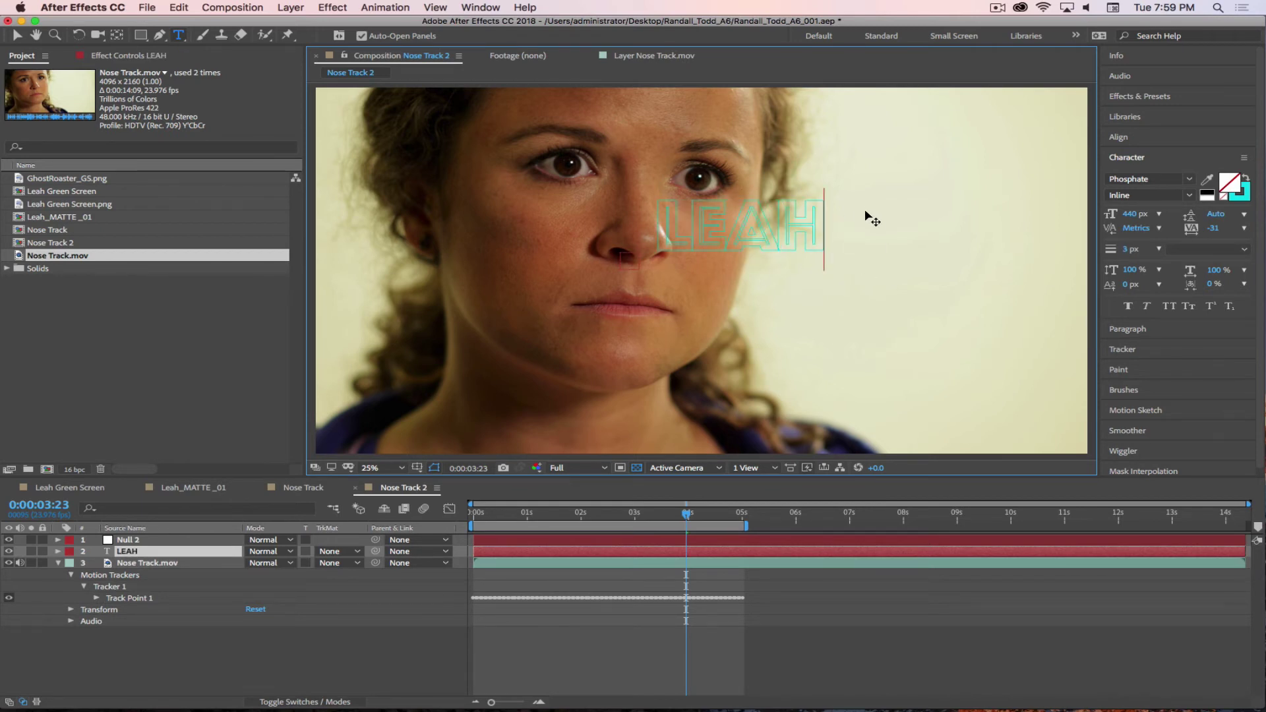
{"action": "type", "text": " WAS HERE"}
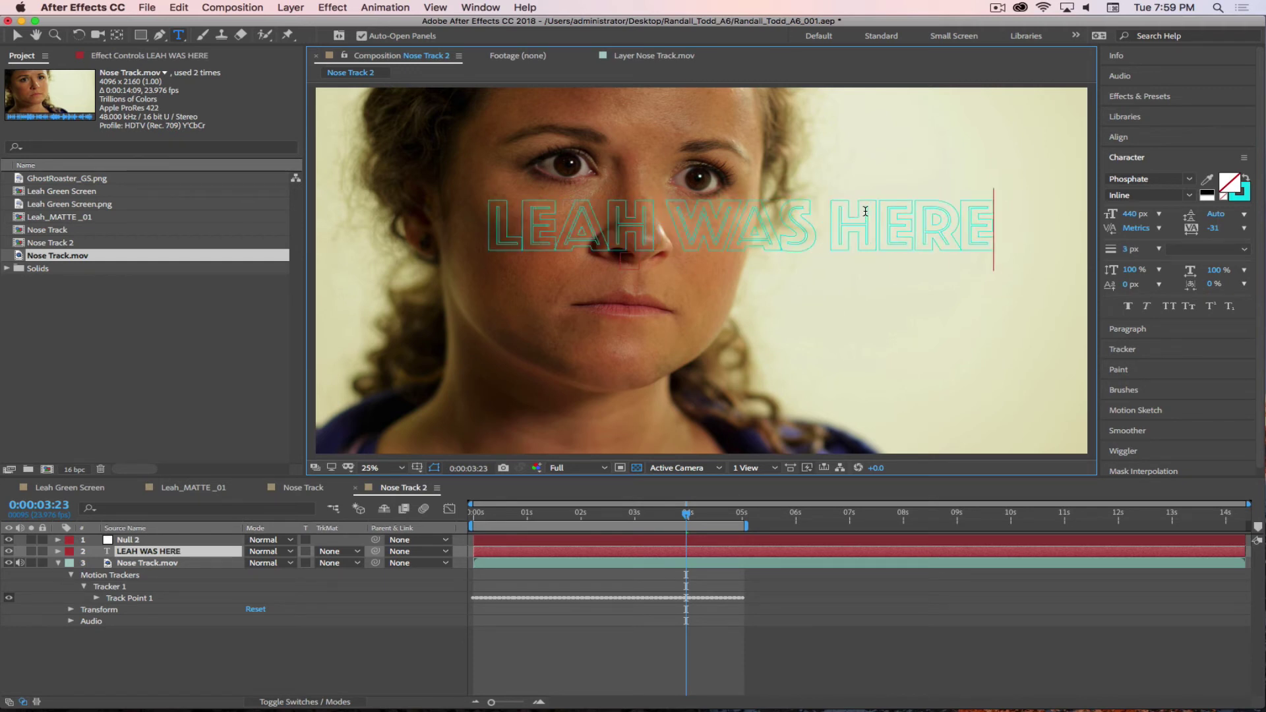
{"action": "key", "text": "super+a"}
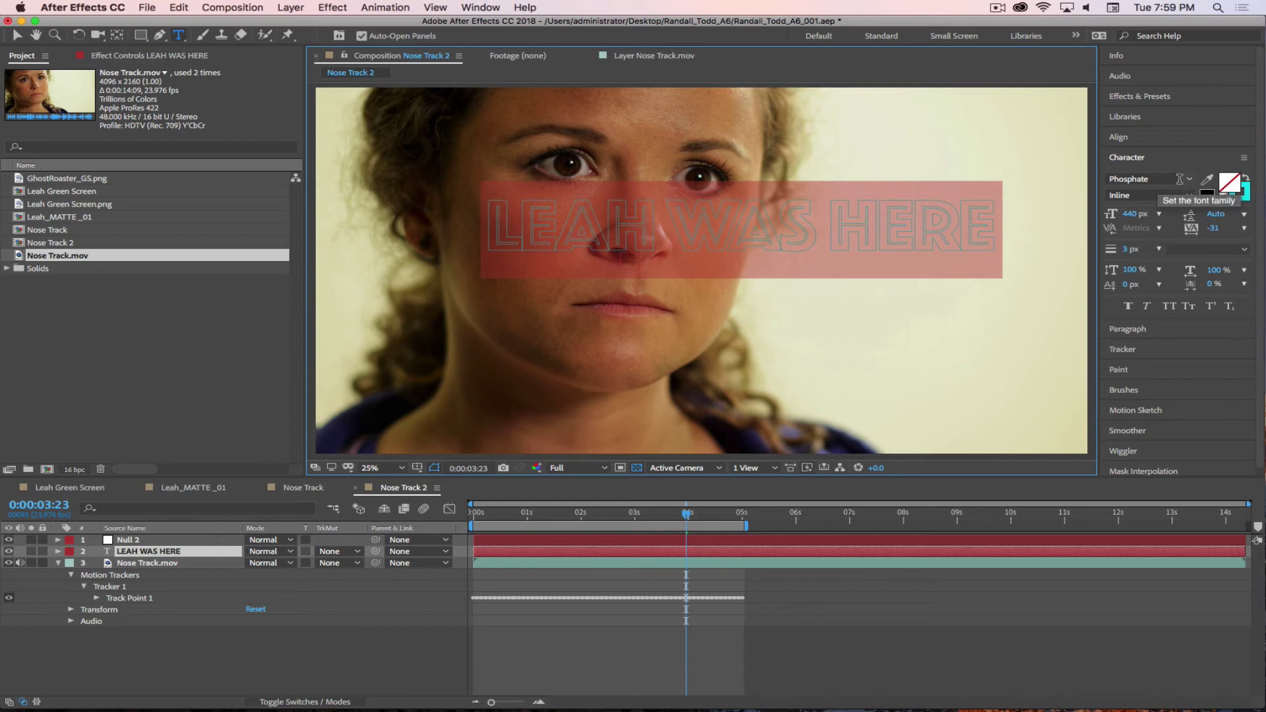
{"action": "left_click", "coordinate": [1189, 179]}
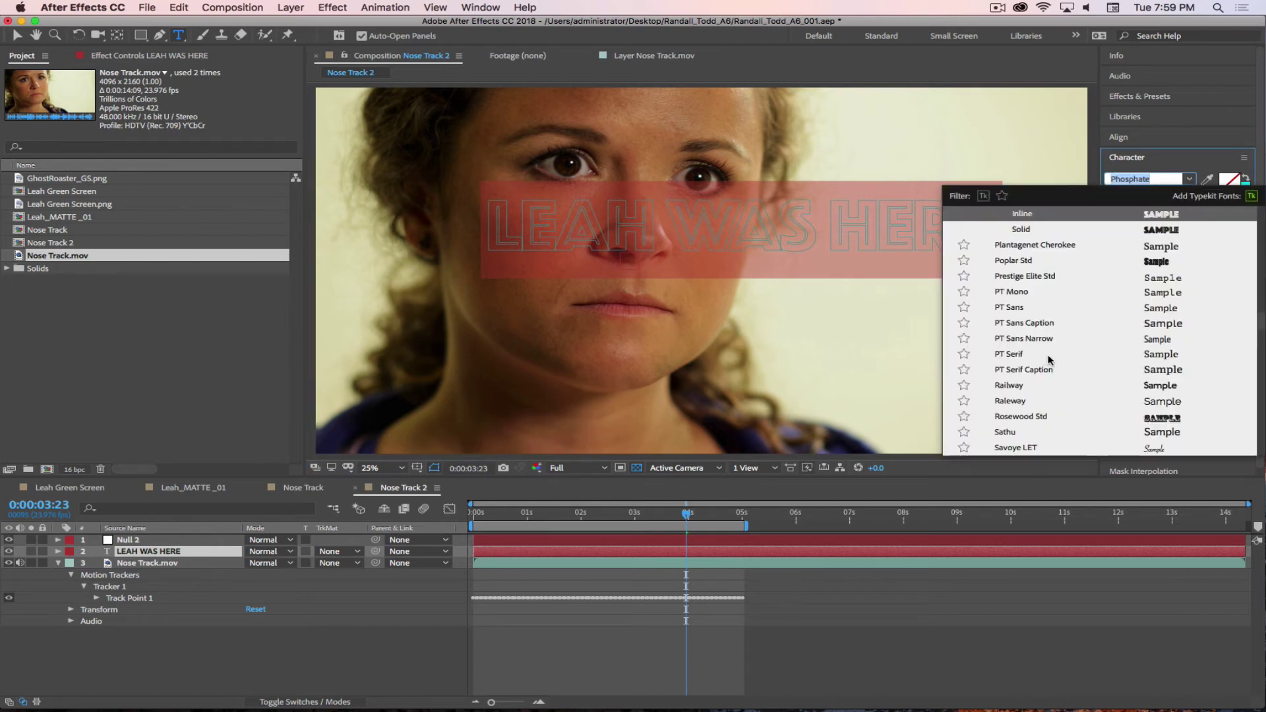
{"action": "scroll", "coordinate": [1082, 379], "scroll_direction": "down", "scroll_amount": 6}
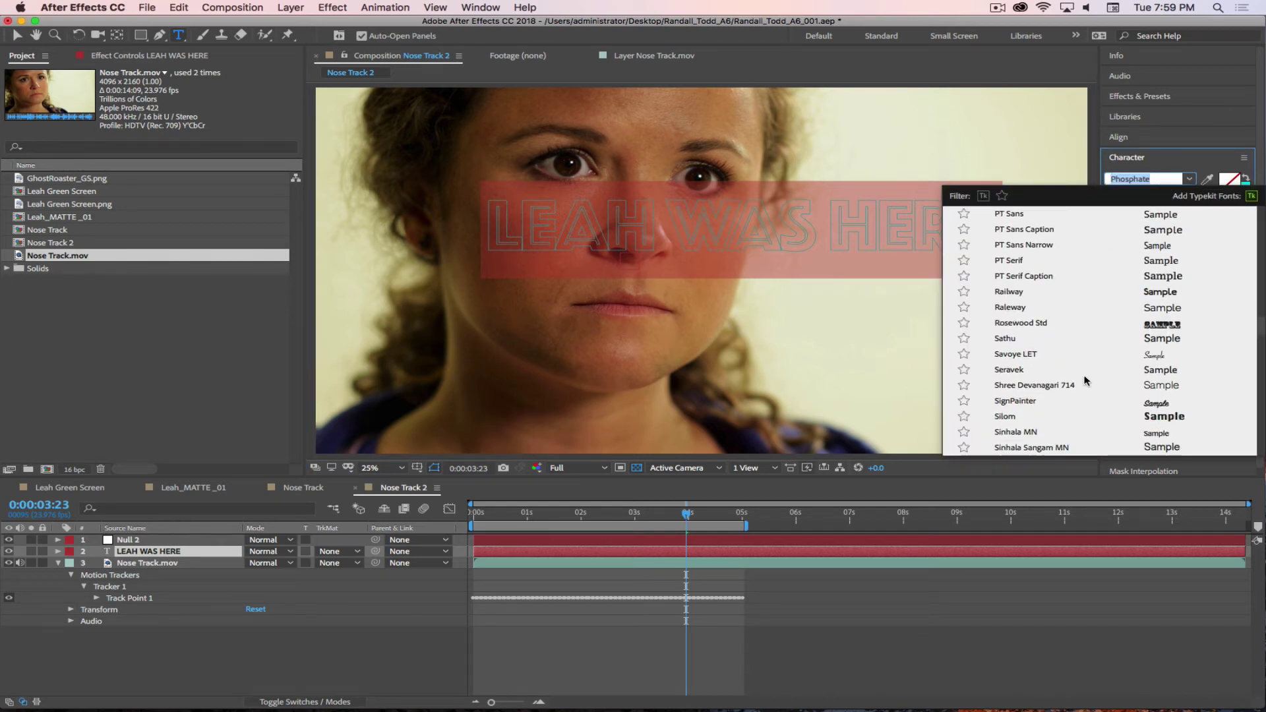
{"action": "scroll", "coordinate": [1085, 380], "scroll_direction": "down", "scroll_amount": 2}
{"action": "left_click", "coordinate": [1030, 340]}
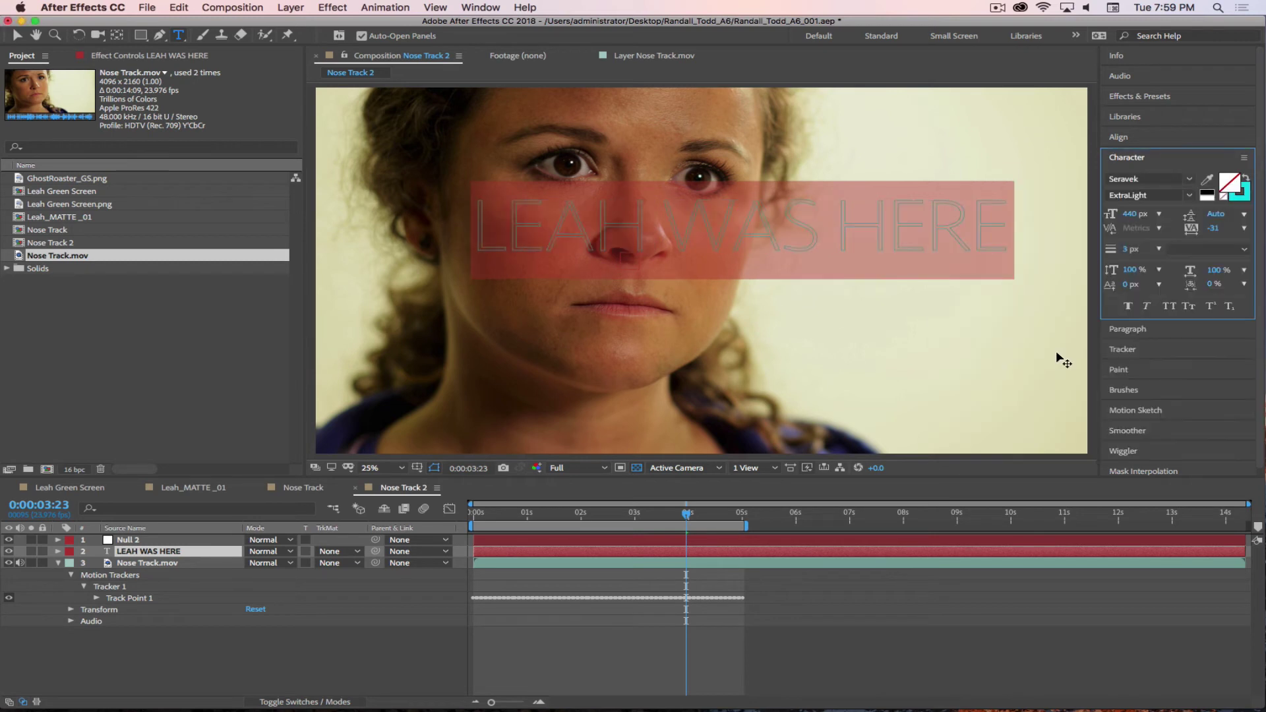
- Make the title text solid black fill with no stroke
{"action": "left_click", "coordinate": [1228, 188]}
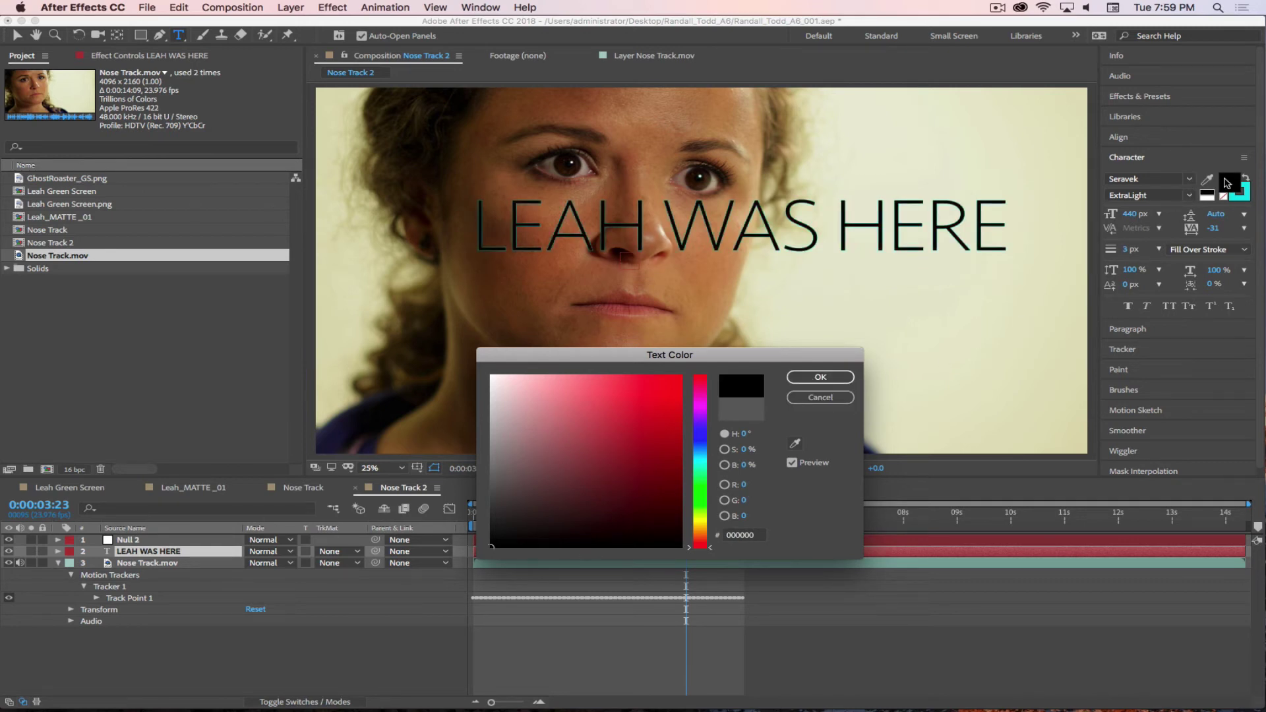
{"action": "left_click", "coordinate": [821, 377]}
{"action": "left_click", "coordinate": [1224, 196]}
{"action": "left_click", "coordinate": [1233, 200]}
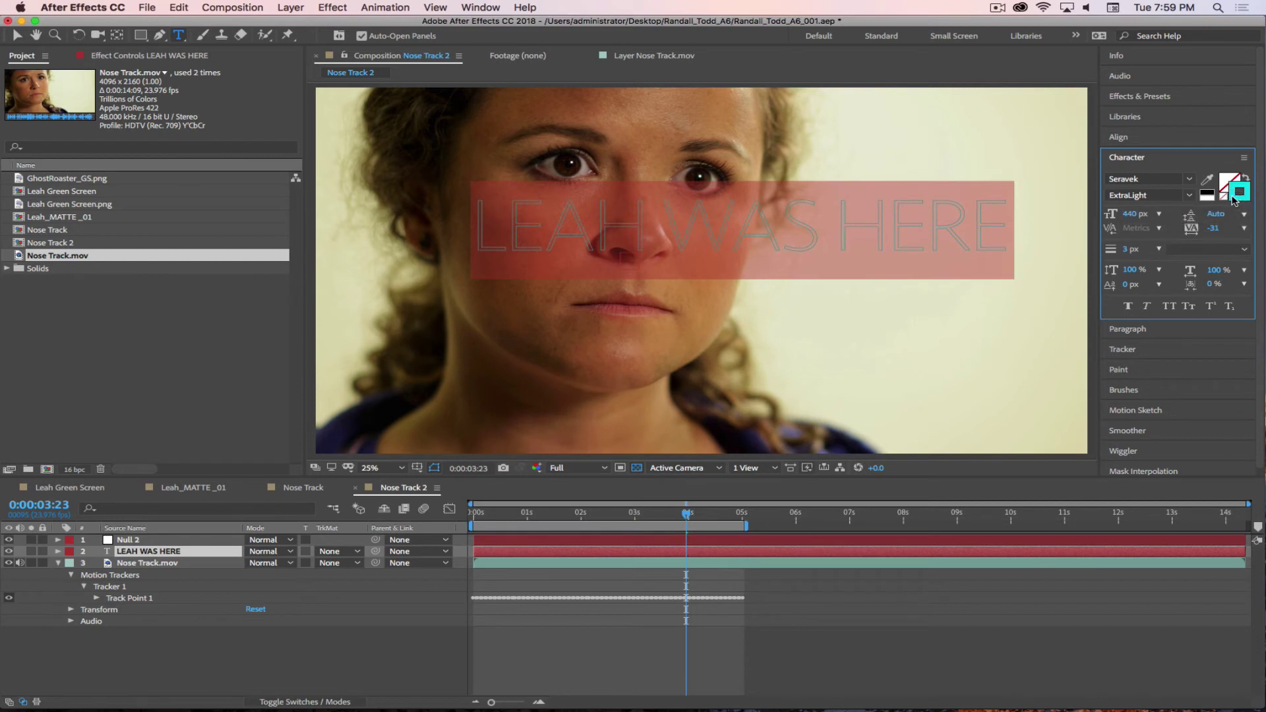
{"action": "left_click", "coordinate": [1224, 201]}
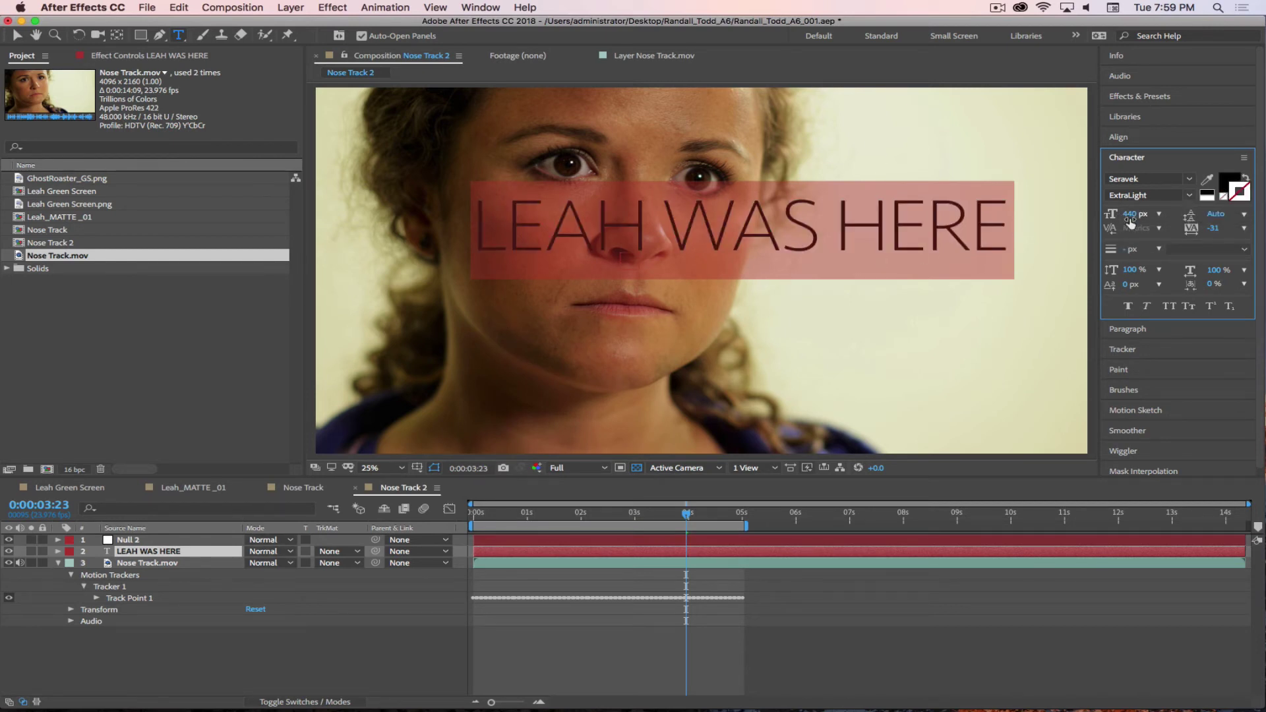
- Set the title to 120 px Medium weight and move it beside her nose
{"action": "left_click_drag", "start_coordinate": [1129, 218], "coordinate": [861, 232]}
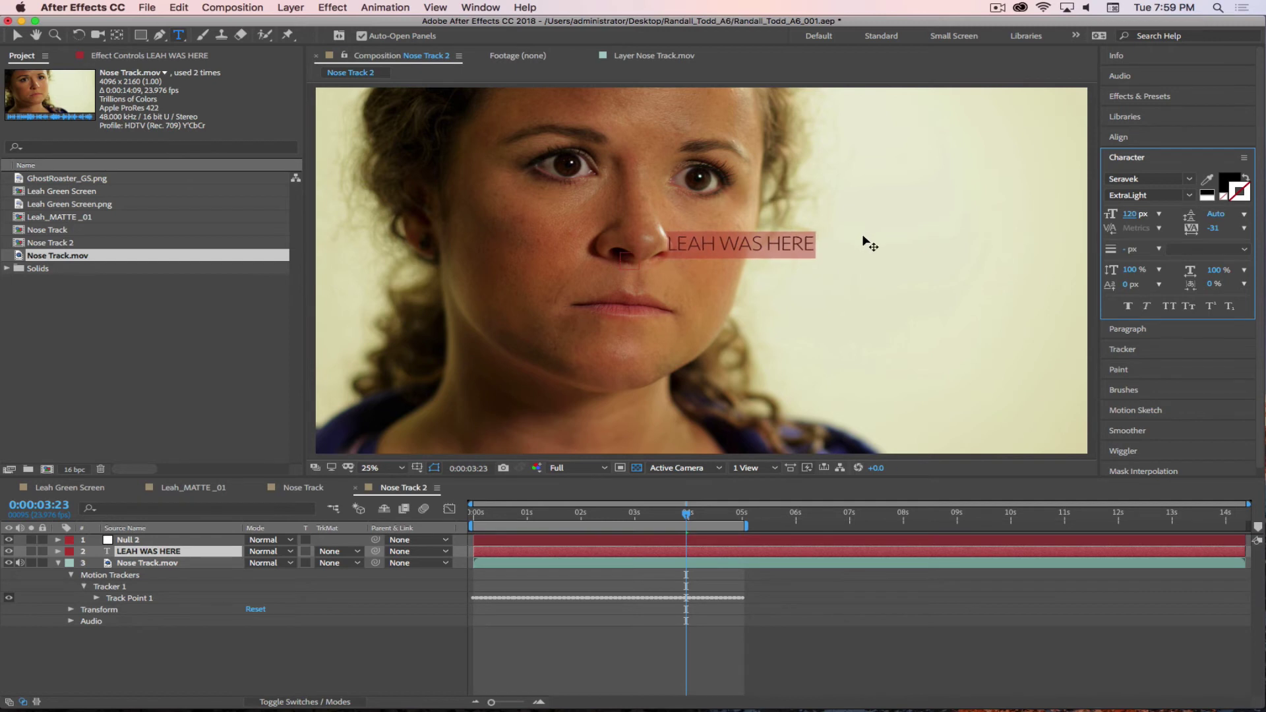
{"action": "left_click", "coordinate": [1190, 197]}
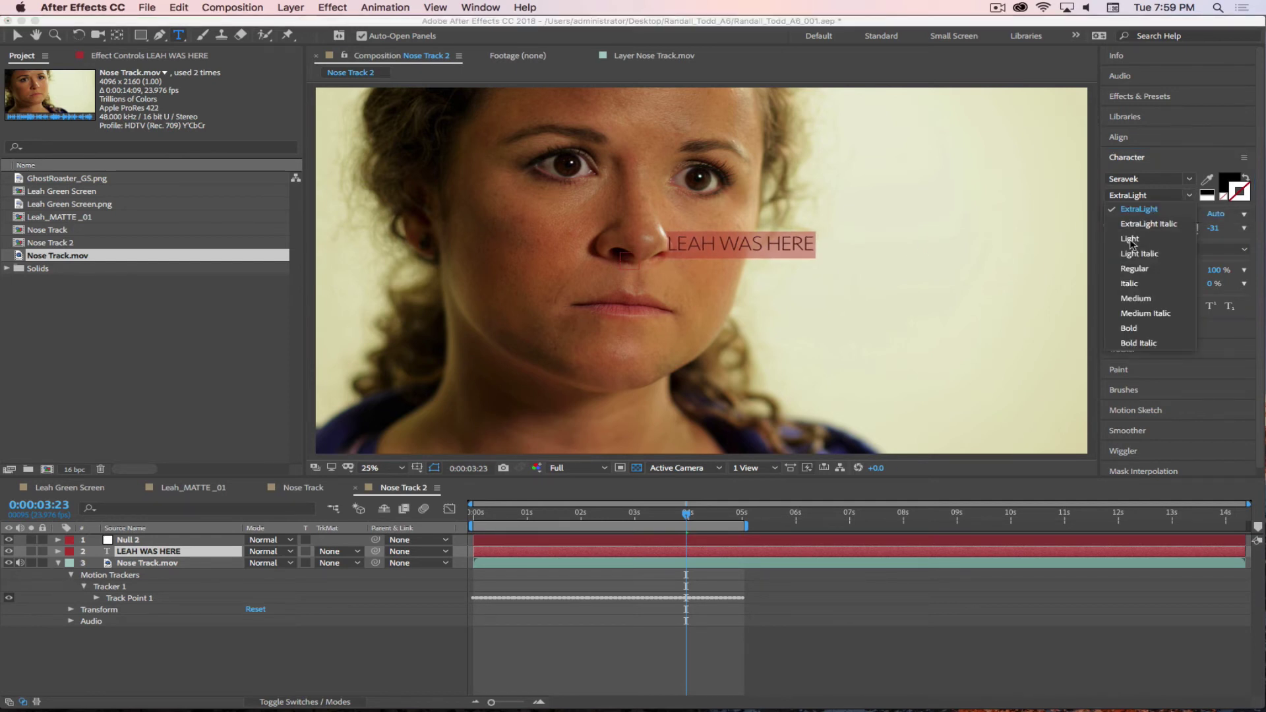
{"action": "left_click", "coordinate": [1136, 299]}
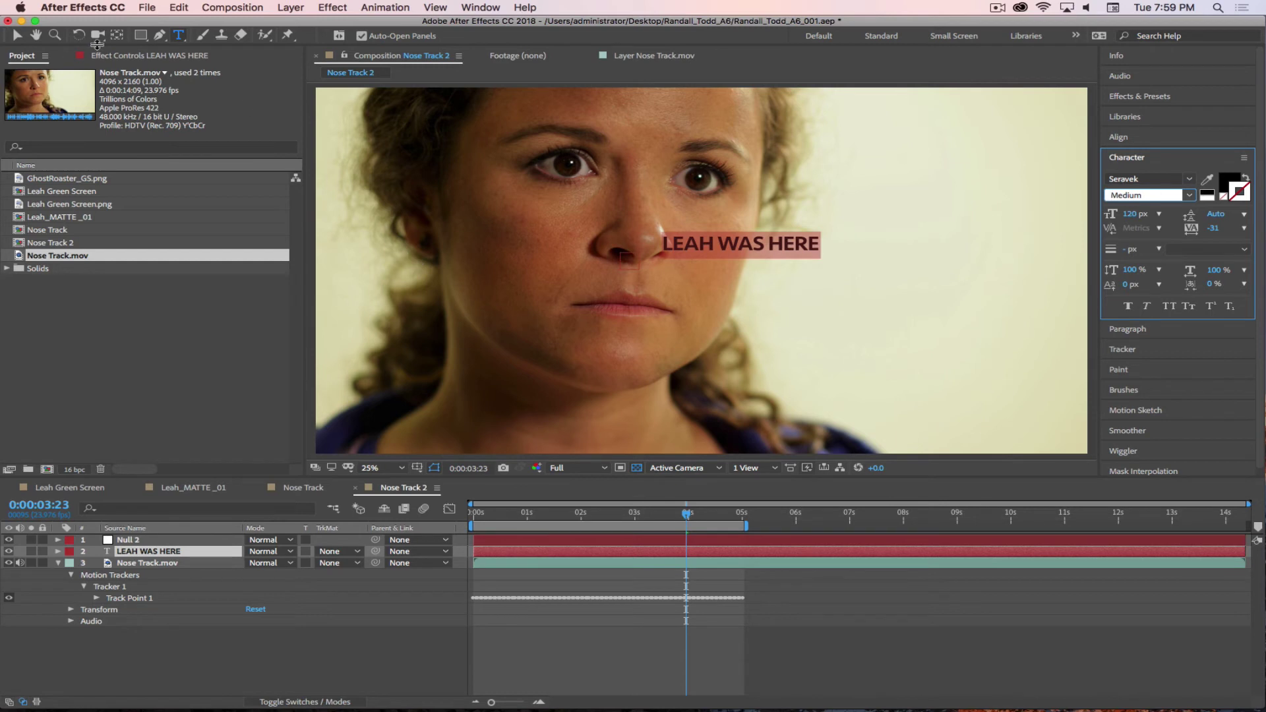
{"action": "left_click", "coordinate": [16, 35]}
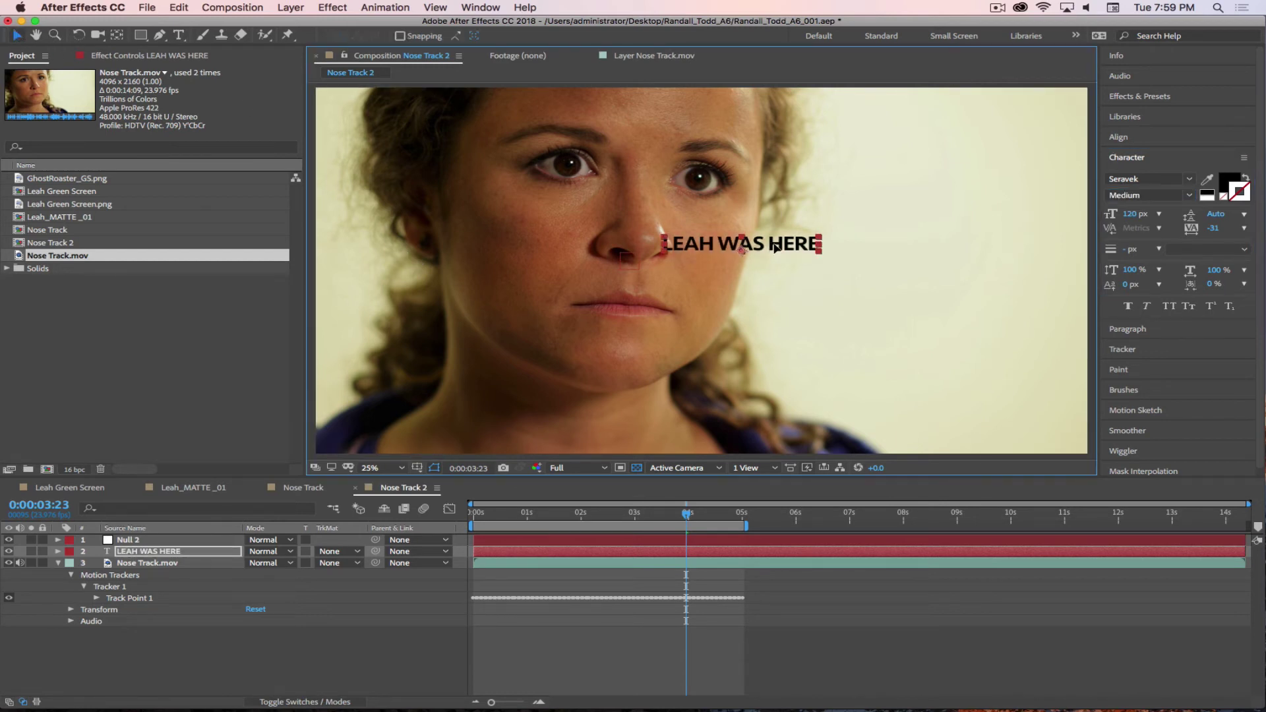
{"action": "left_click_drag", "start_coordinate": [775, 246], "coordinate": [785, 258]}
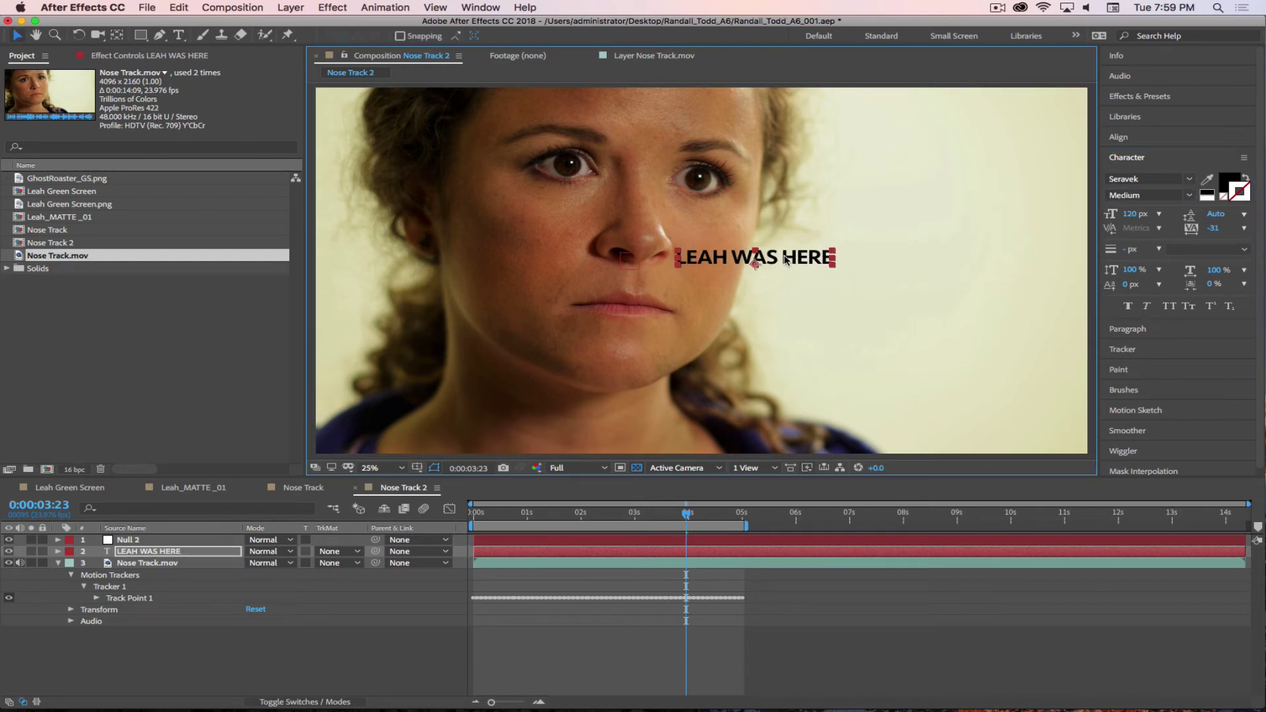
{"action": "left_click", "coordinate": [160, 35]}
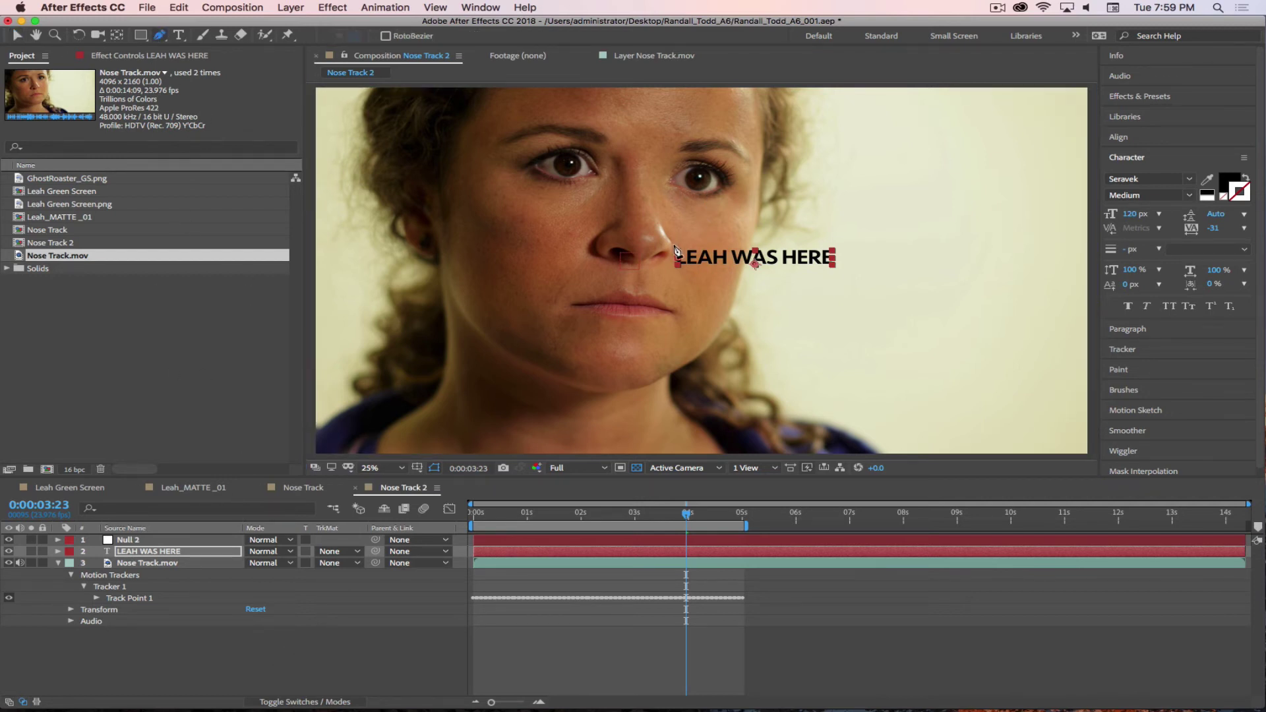
- Draw a stray mask path on her lips, then undo it
{"action": "left_click_drag", "start_coordinate": [673, 297], "coordinate": [609, 297]}
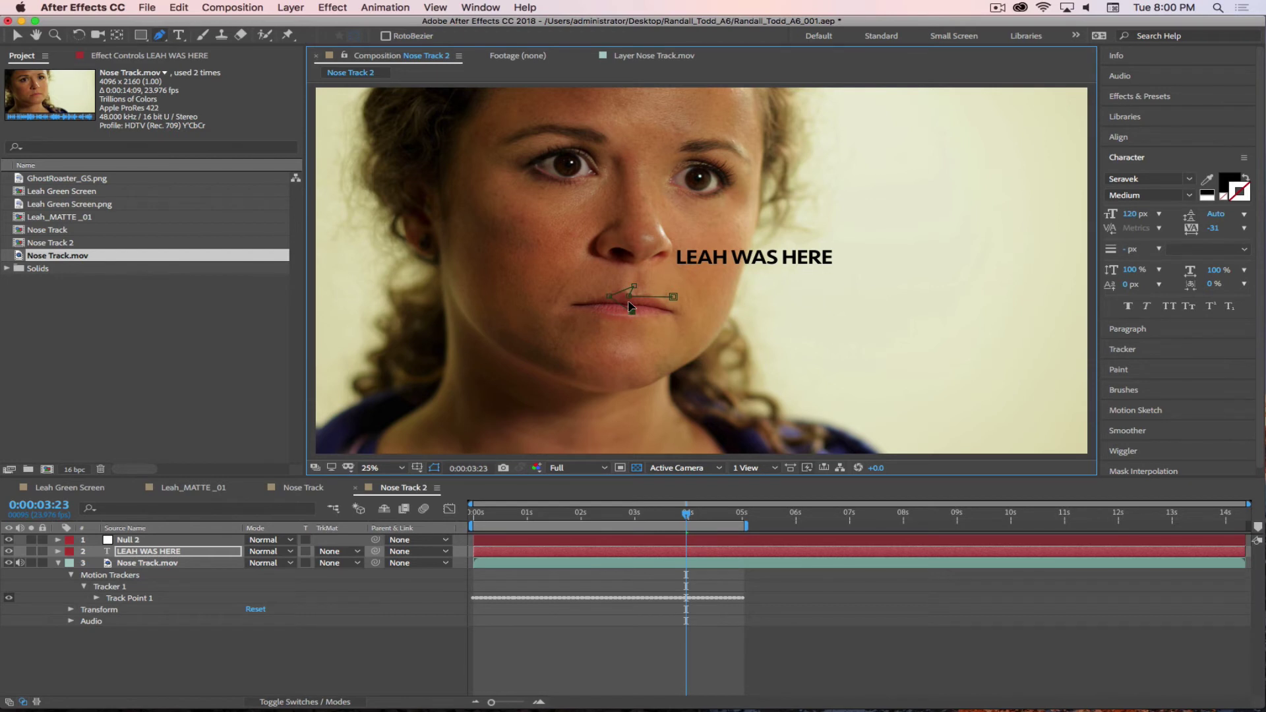
{"action": "left_click", "coordinate": [630, 301]}
{"action": "left_click", "coordinate": [637, 304]}
{"action": "key", "text": "super+z"}
{"action": "left_click", "coordinate": [648, 308]}
{"action": "left_click", "coordinate": [676, 299]}
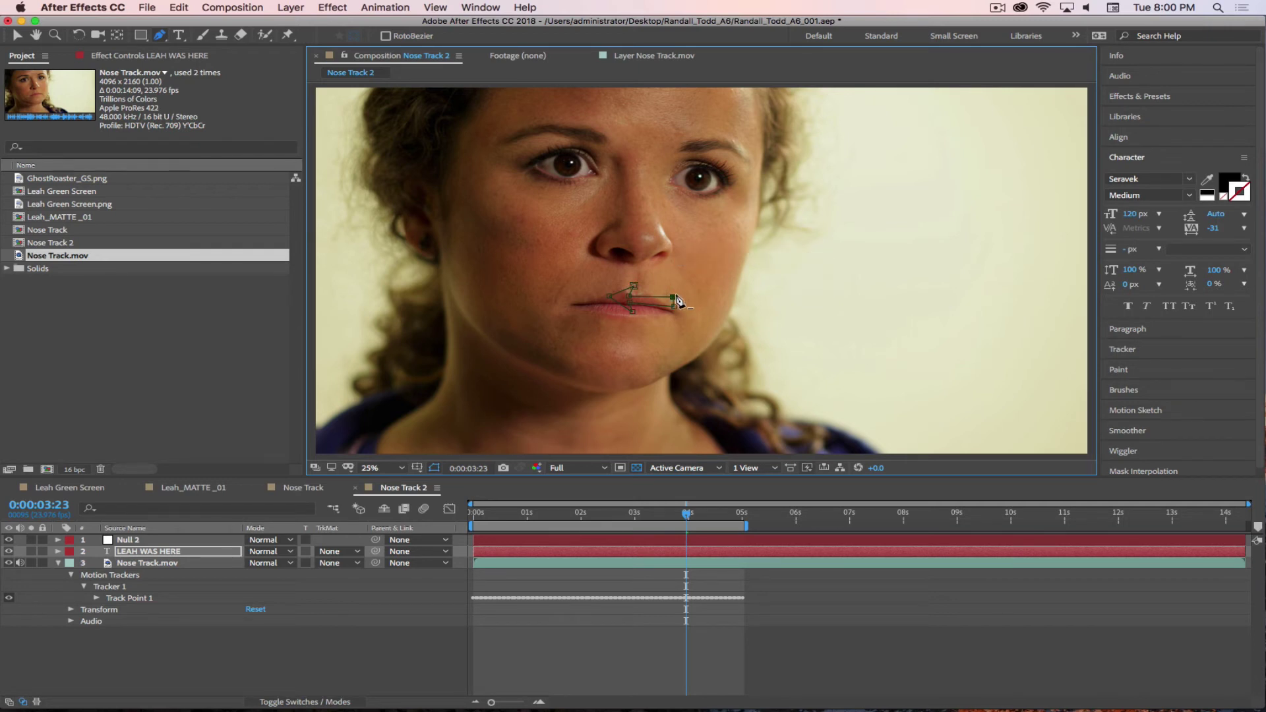
{"action": "left_click_drag", "start_coordinate": [676, 300], "coordinate": [678, 297]}
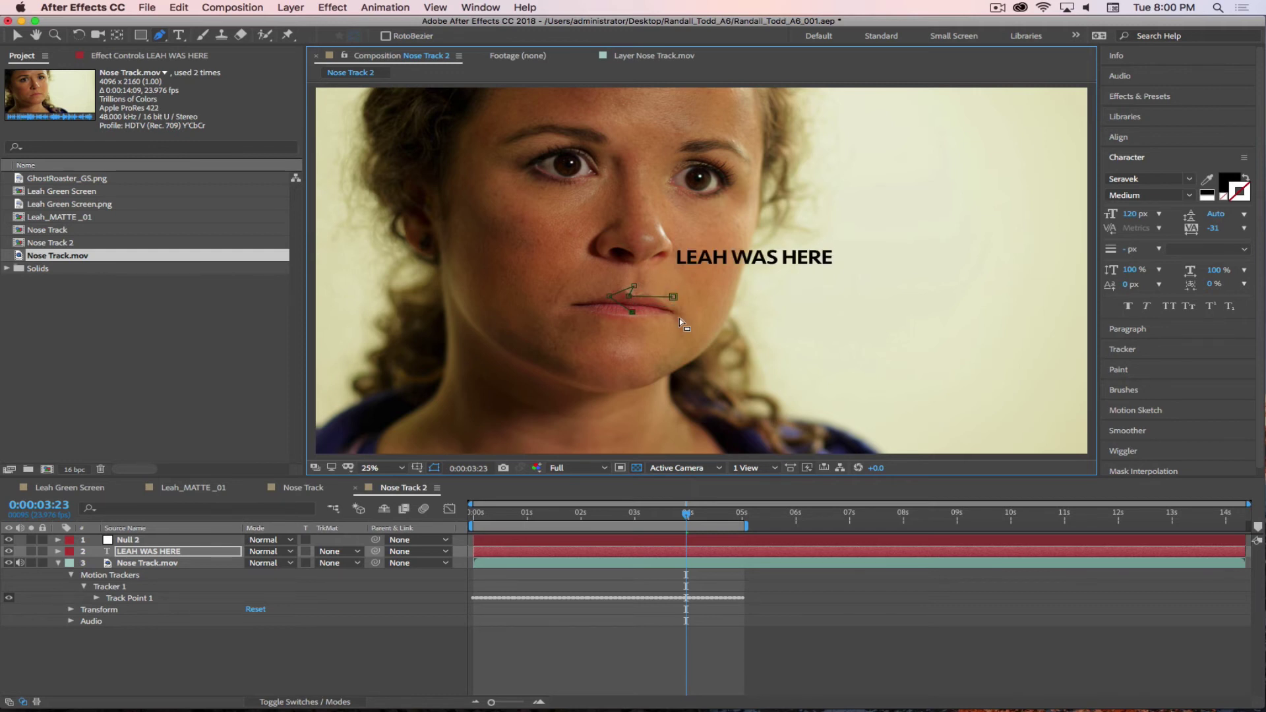
{"action": "key", "text": "super+z"}
{"action": "key", "text": "super+z"}
{"action": "key", "text": "super+z"}
{"action": "key", "text": "super+z"}
{"action": "key", "text": "super+z"}
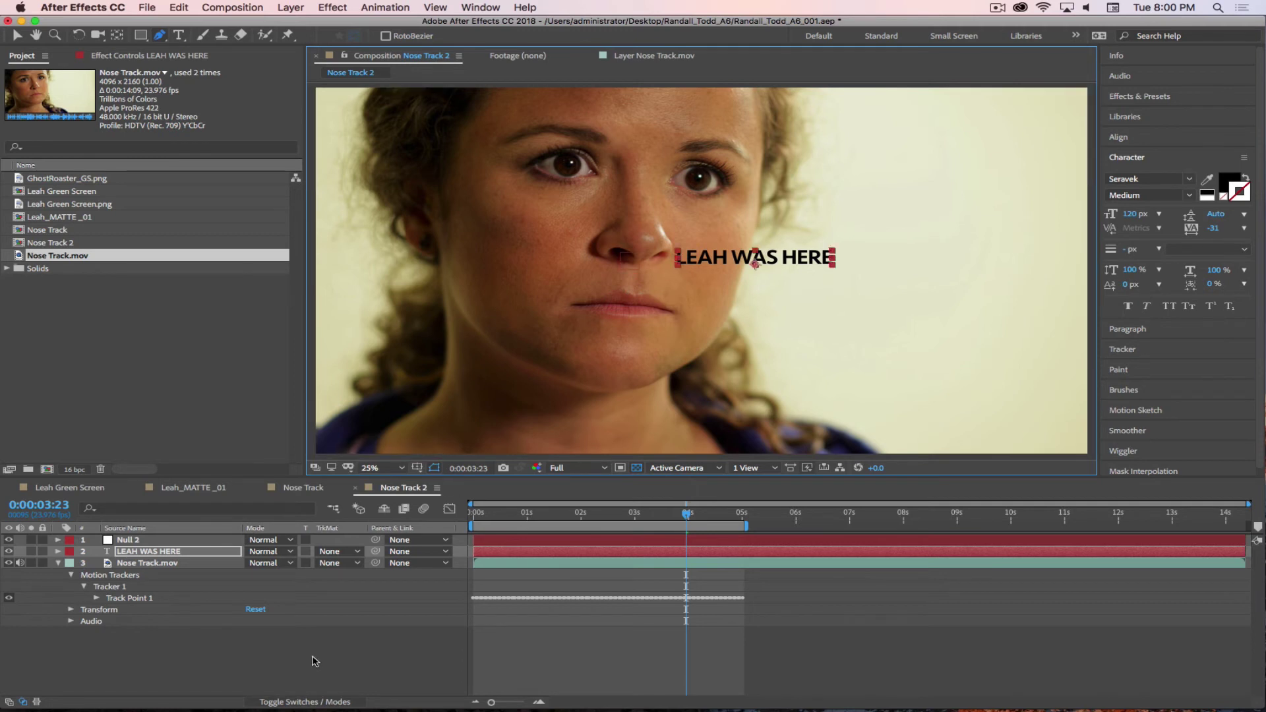
- Deselect all layers and set the shape fill colour to black
{"action": "key", "text": "super+shift+a"}
{"action": "left_click", "coordinate": [398, 36]}
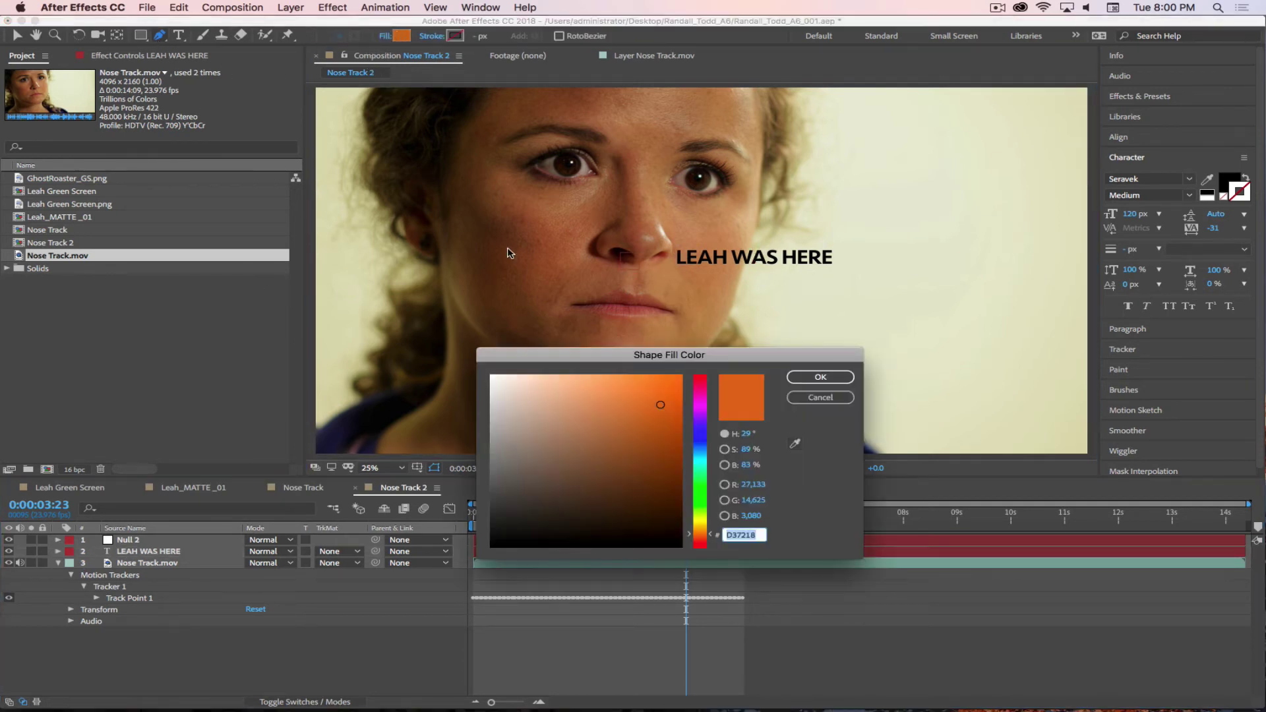
{"action": "mouse_move", "coordinate": [544, 441]}
{"action": "left_mouse_down"}
{"action": "mouse_move", "coordinate": [509, 486]}
{"action": "mouse_move", "coordinate": [491, 546]}
{"action": "left_mouse_up"}
{"action": "left_click", "coordinate": [822, 378]}
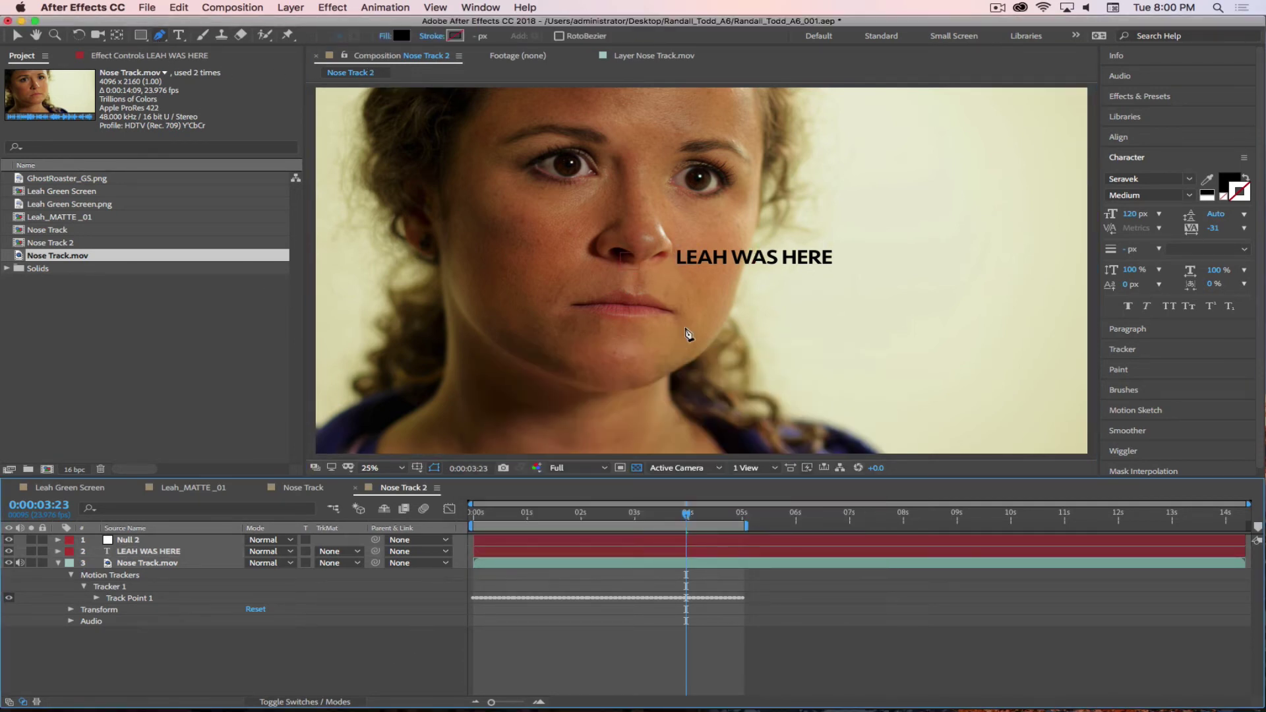
- Draw a closed black arrow shape beside her face and adjust its corner and arrowhead points
{"action": "left_click", "coordinate": [827, 311]}
{"action": "left_click", "coordinate": [827, 326]}
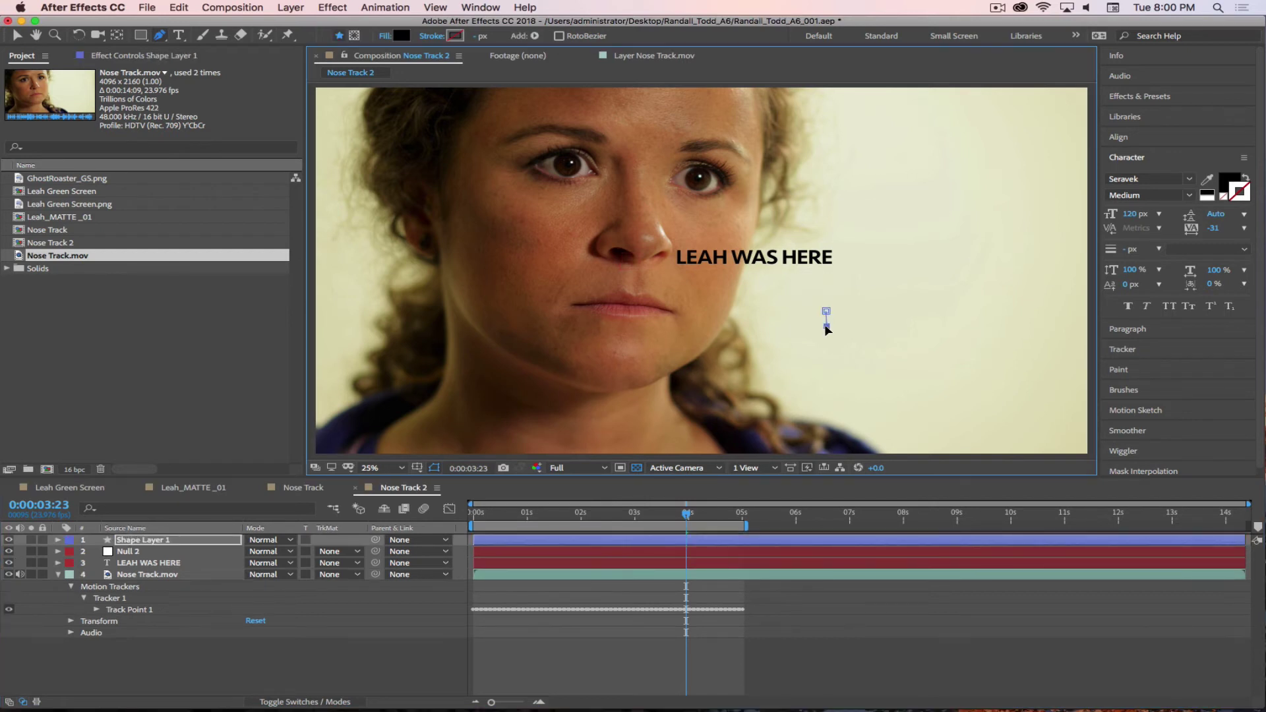
{"action": "left_click", "coordinate": [775, 323]}
{"action": "left_click", "coordinate": [781, 330]}
{"action": "left_click", "coordinate": [750, 316]}
{"action": "left_click", "coordinate": [776, 298]}
{"action": "left_click", "coordinate": [773, 310]}
{"action": "left_click", "coordinate": [826, 310]}
{"action": "left_click_drag", "start_coordinate": [827, 310], "coordinate": [827, 306]}
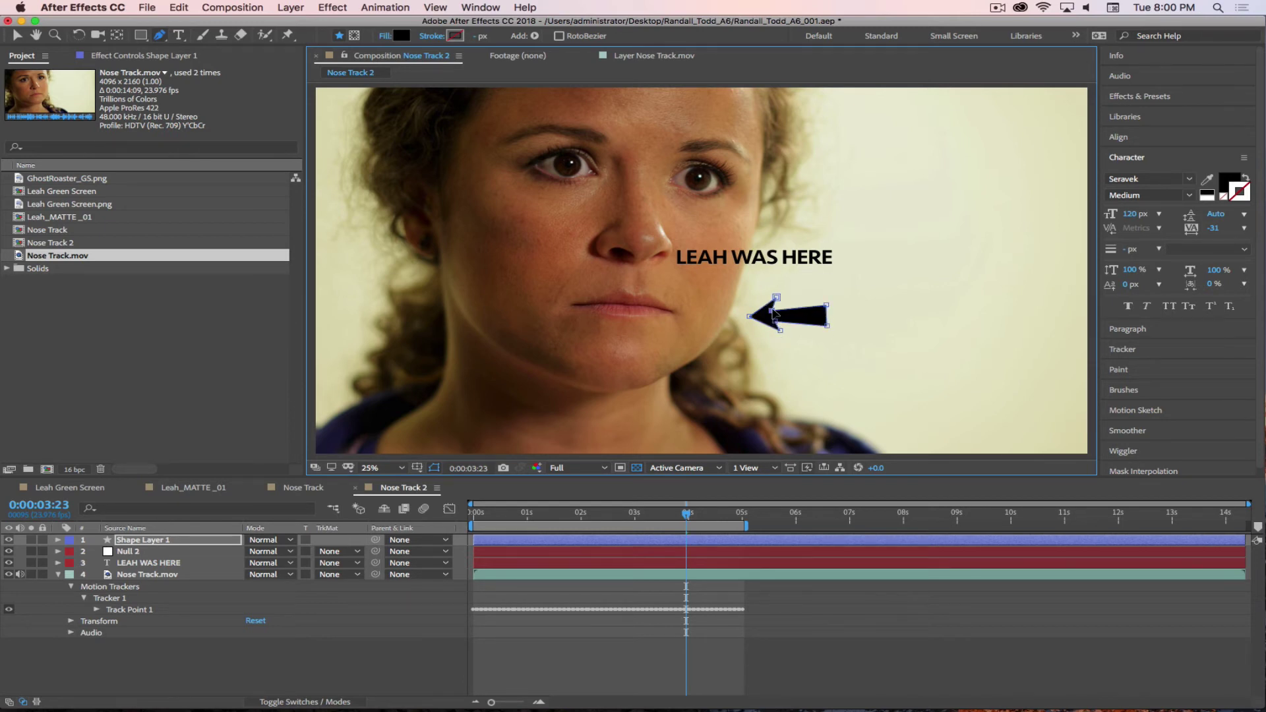
{"action": "left_click_drag", "start_coordinate": [775, 301], "coordinate": [781, 336]}
- Select Shape Layer 1 and move the arrow up beside her nose
{"action": "left_click", "coordinate": [234, 682]}
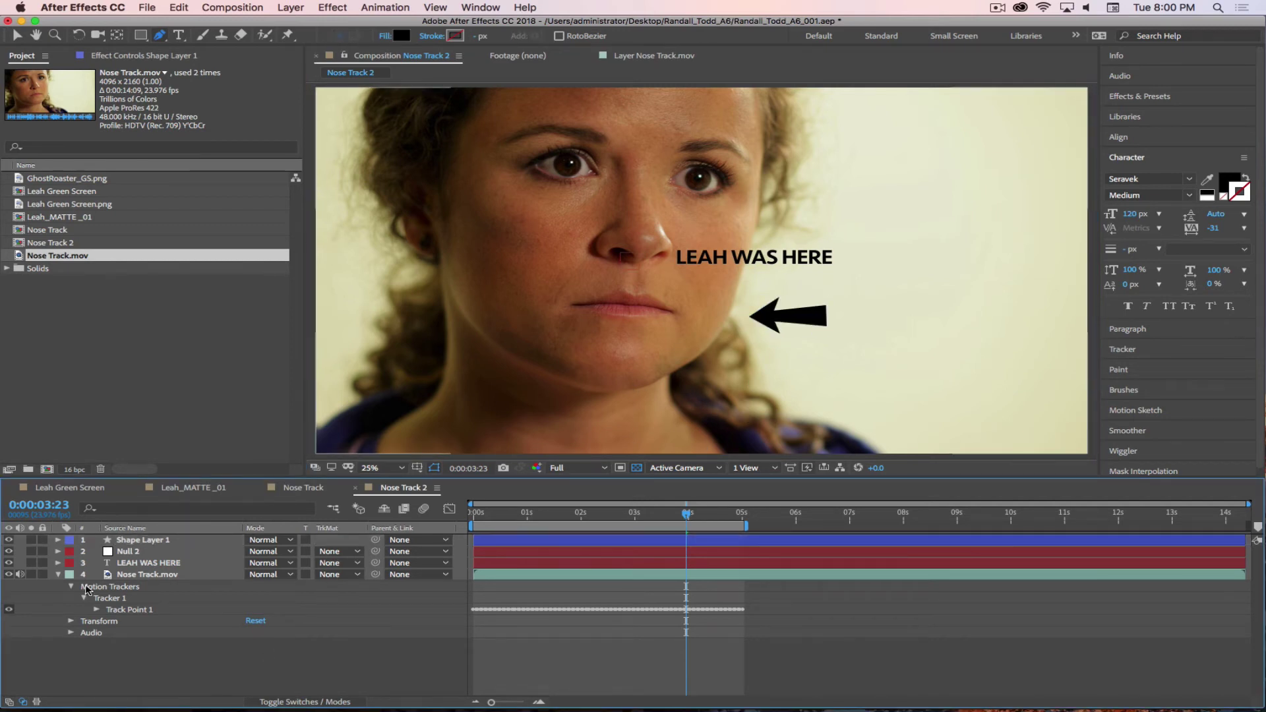
{"action": "left_click", "coordinate": [818, 305]}
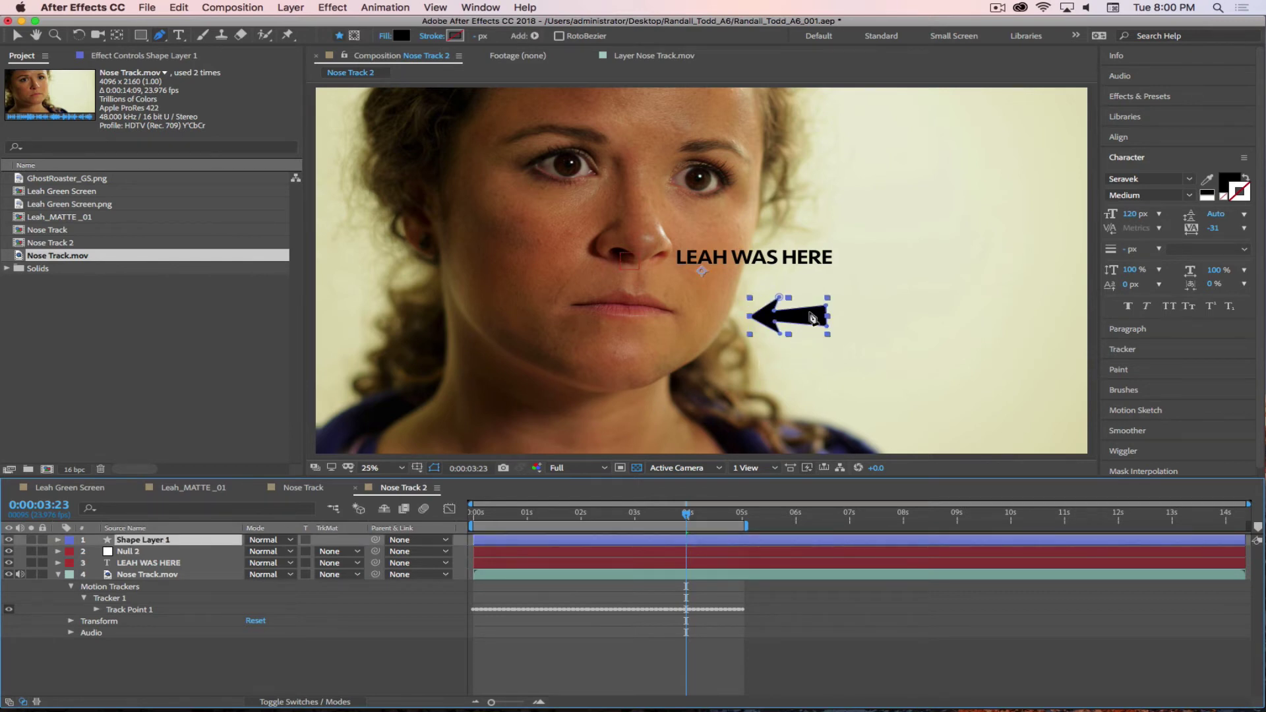
{"action": "key", "text": "ctrl+z"}
{"action": "key", "text": "ctrl+z"}
{"action": "key", "text": "ctrl+shift+z"}
{"action": "key", "text": "ctrl+shift+z"}
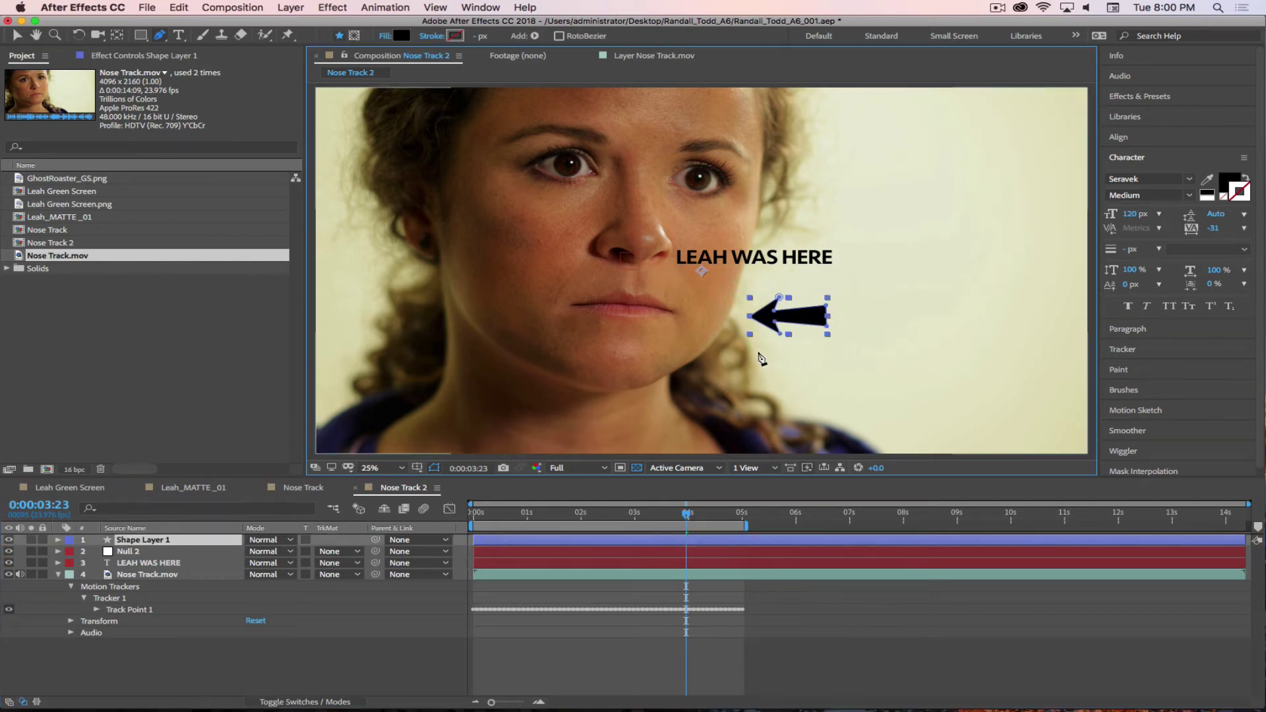
{"action": "key", "text": "v"}
{"action": "left_click_drag", "start_coordinate": [820, 321], "coordinate": [657, 258]}
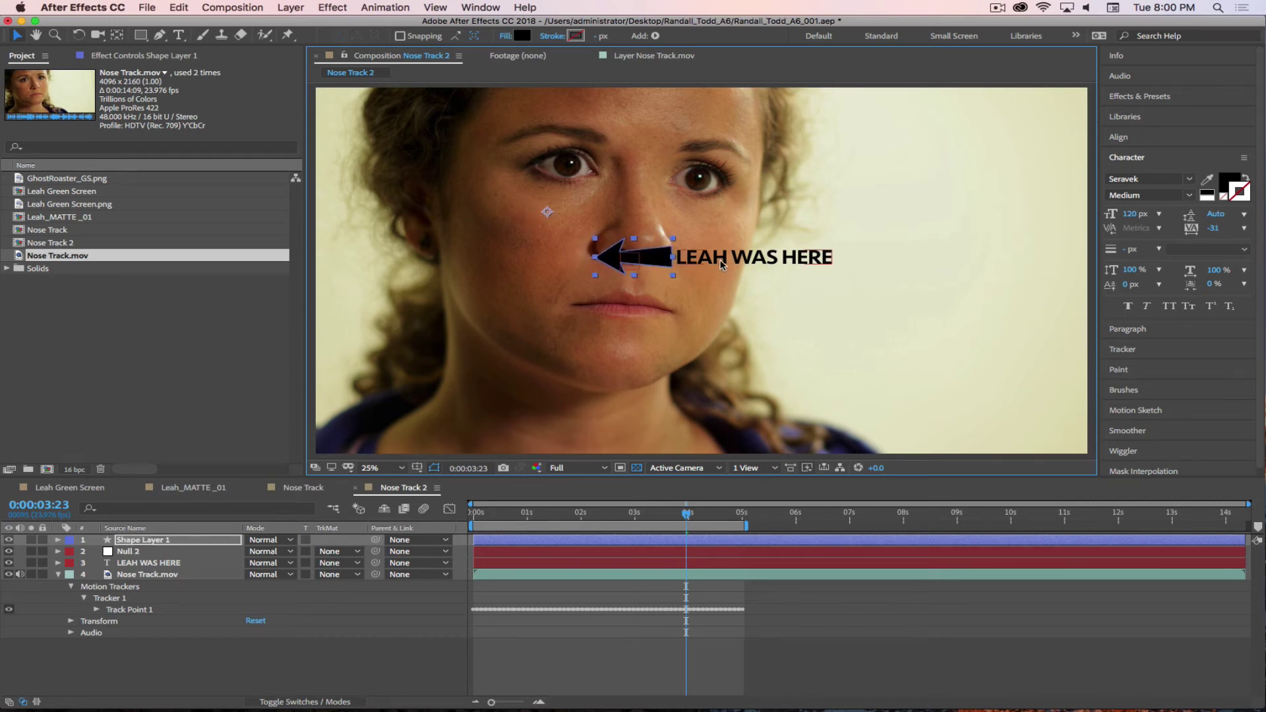
- Scale the LEAH WAS HERE title to about 132% and move it right, clear of the arrow
{"action": "left_click", "coordinate": [166, 564]}
{"action": "key", "text": "s"}
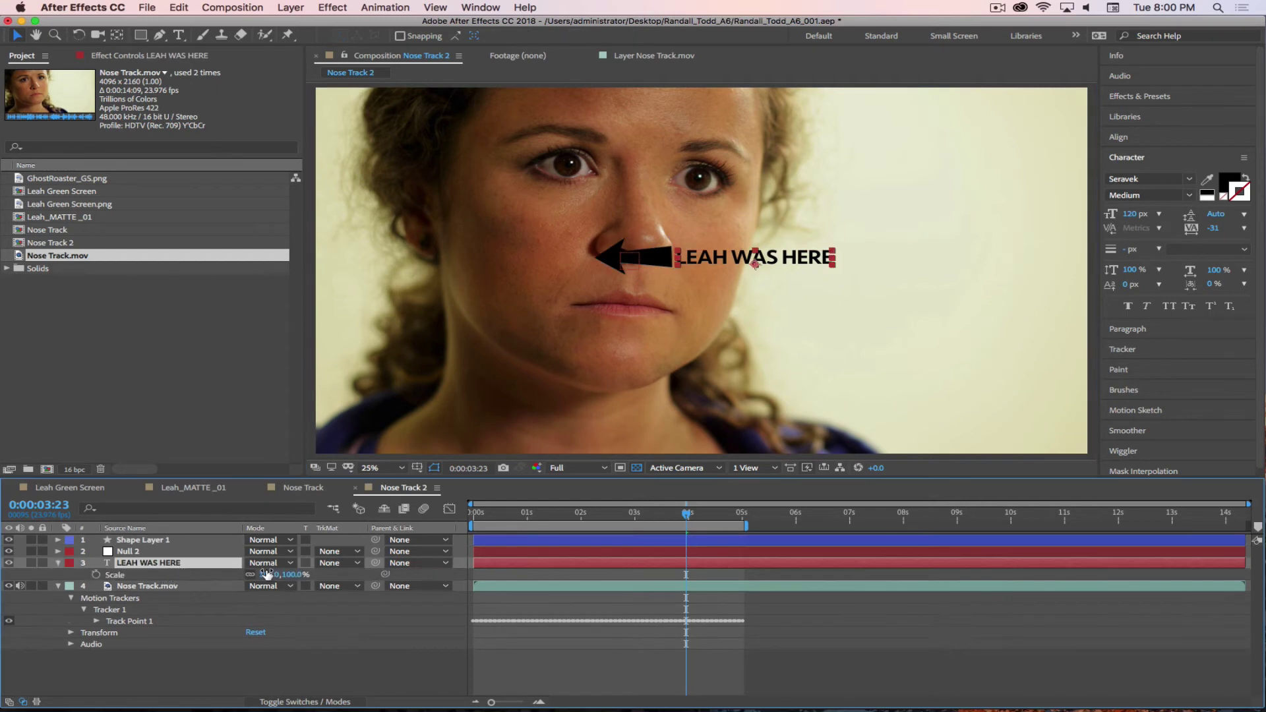
{"action": "left_click_drag", "start_coordinate": [282, 575], "coordinate": [314, 575]}
{"action": "left_click", "coordinate": [655, 272]}
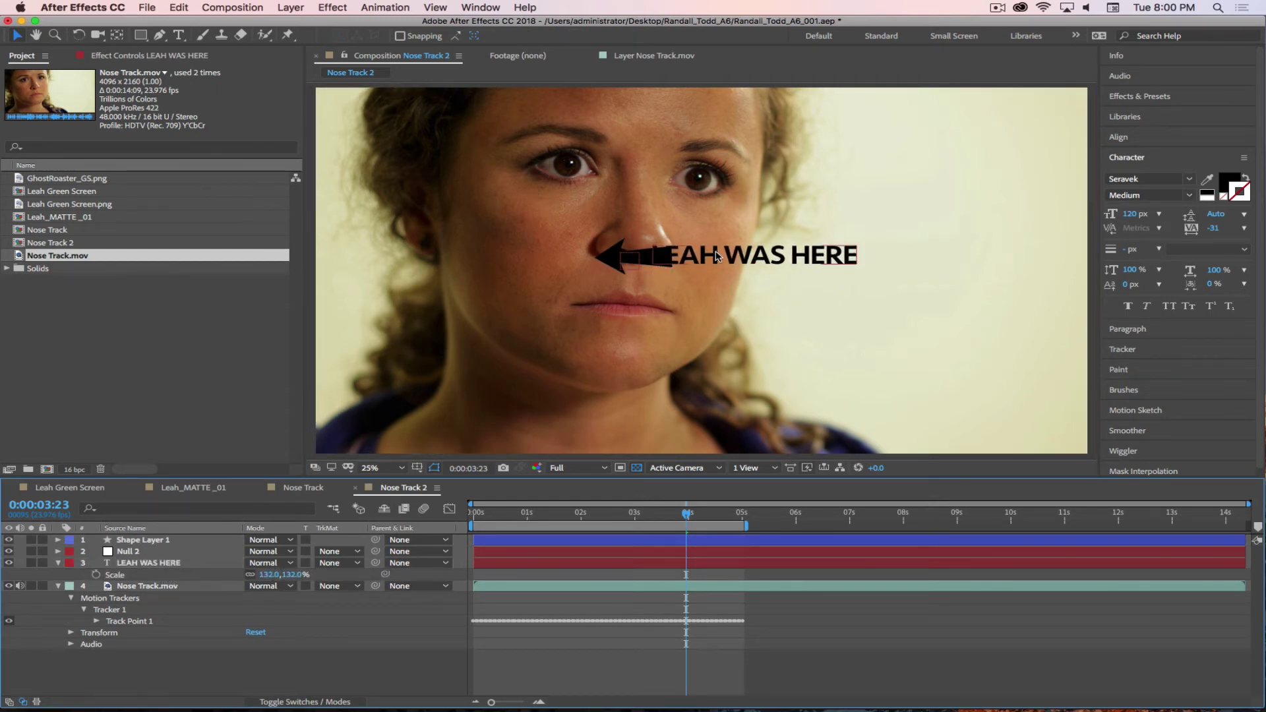
{"action": "left_click_drag", "start_coordinate": [715, 256], "coordinate": [746, 259]}
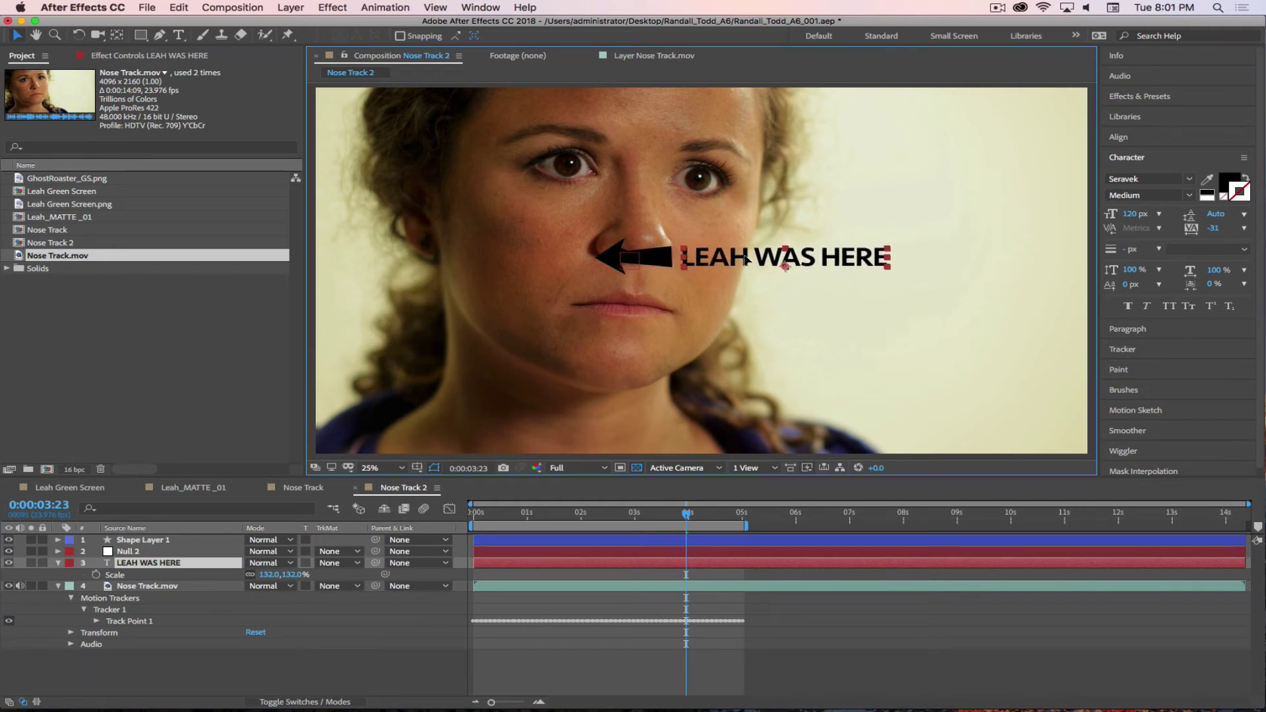
{"action": "key", "text": "Return"}
- Move Null 2 to the top of the layer stack and shift the arrow and text right beside the nose
{"action": "left_click", "coordinate": [125, 551]}
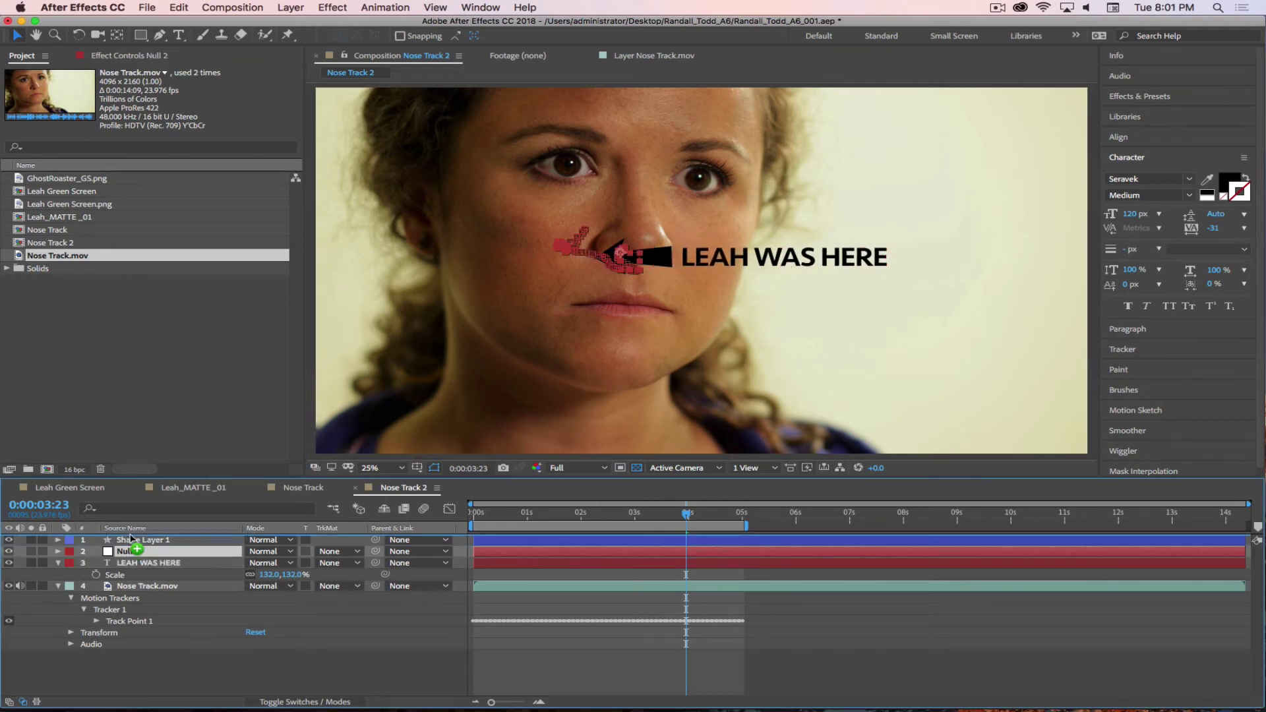
{"action": "key", "text": "super+shift+bracketright"}
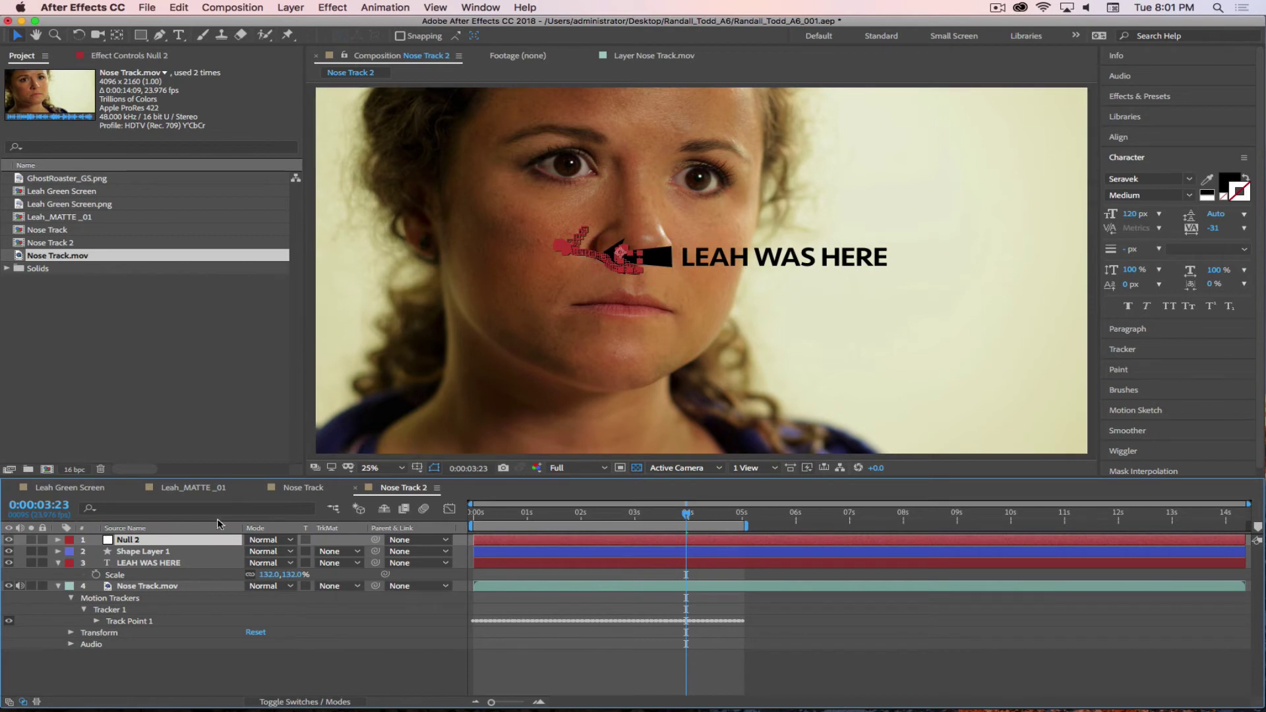
{"action": "left_click", "coordinate": [148, 552]}
{"action": "left_click", "coordinate": [149, 563], "text": "shift"}
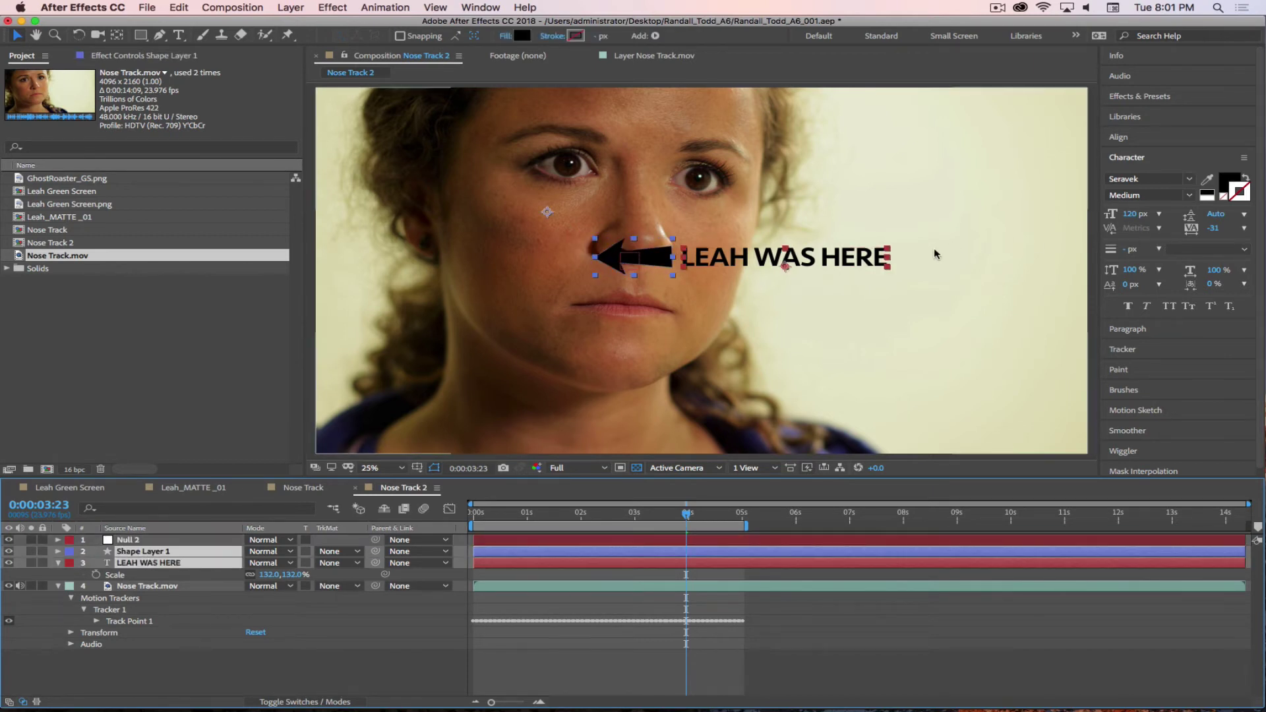
{"action": "left_click_drag", "start_coordinate": [753, 264], "coordinate": [852, 262]}
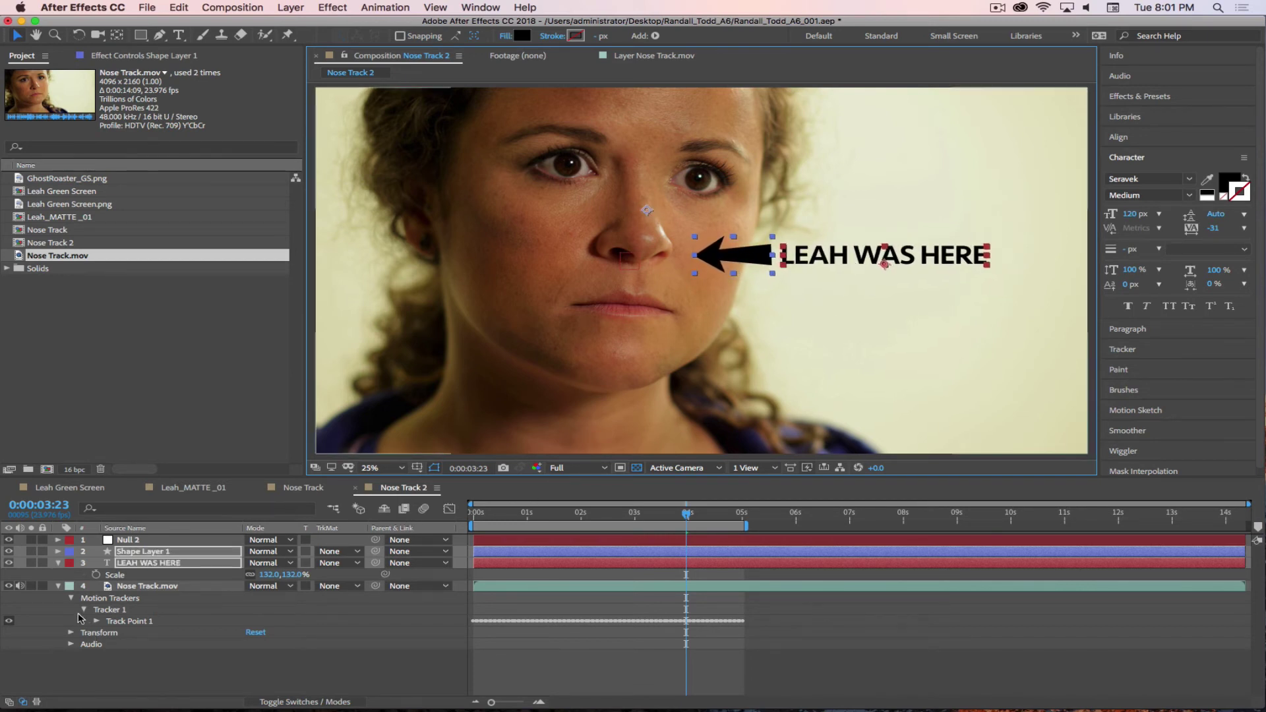
{"action": "left_click", "coordinate": [58, 562]}
{"action": "left_click", "coordinate": [58, 575]}
{"action": "left_click", "coordinate": [198, 653]}
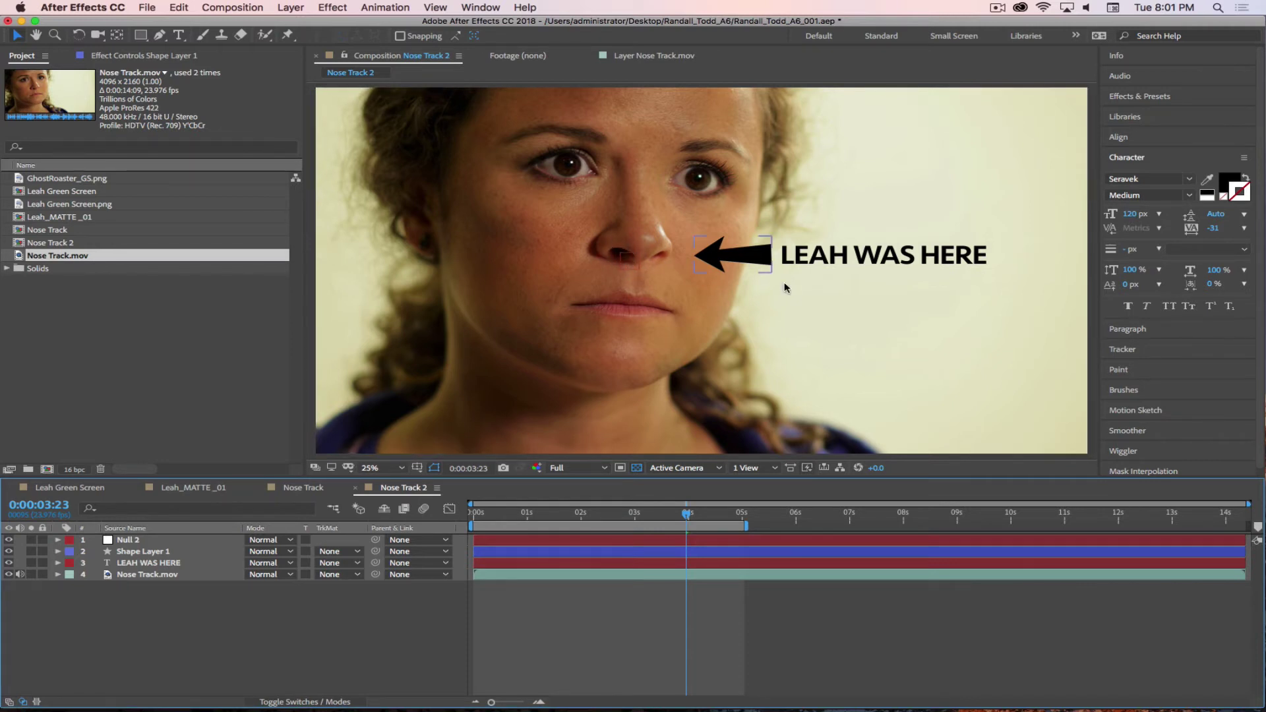
- Parent Shape Layer 1 and LEAH WAS HERE to Null 2 with the pick whip
{"action": "left_click", "coordinate": [142, 552]}
{"action": "left_click", "coordinate": [155, 564], "text": "shift"}
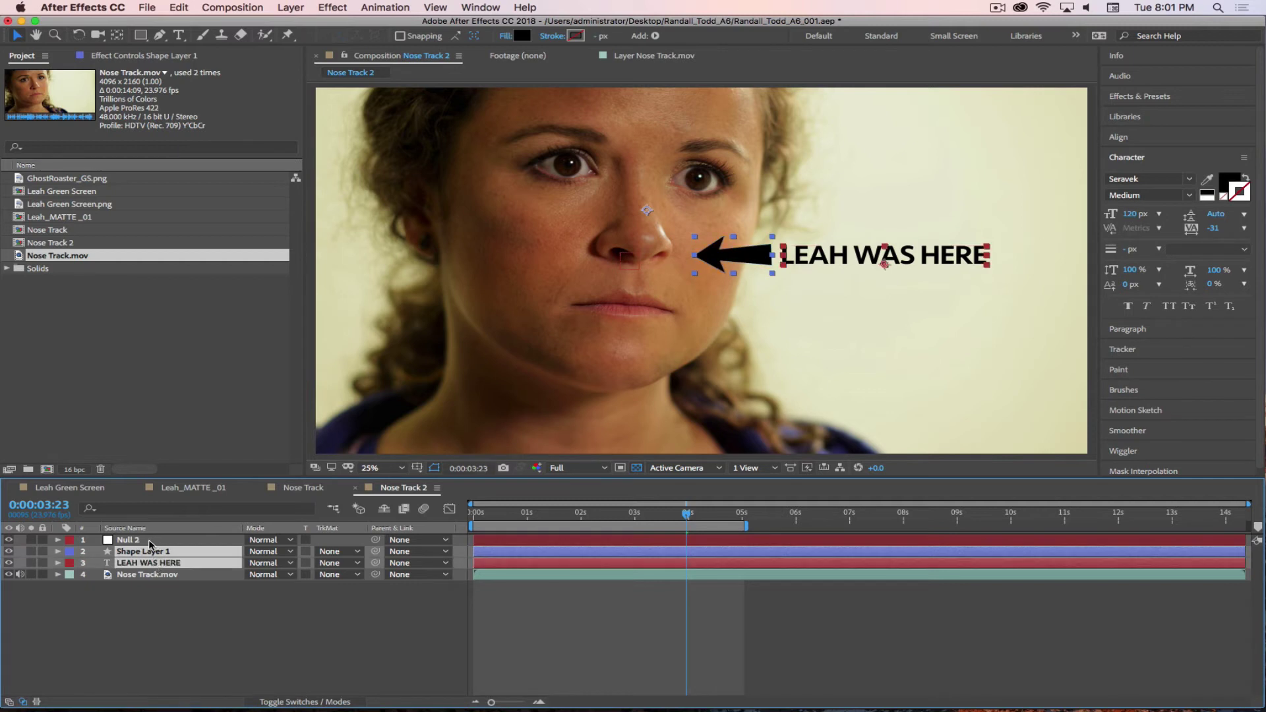
{"action": "left_click", "coordinate": [164, 632]}
{"action": "left_click", "coordinate": [149, 552]}
{"action": "left_click", "coordinate": [152, 565], "text": "shift"}
{"action": "left_click_drag", "start_coordinate": [375, 551], "coordinate": [166, 543]}
- Return to the first frame and briefly preview the composition
{"action": "left_click_drag", "start_coordinate": [683, 513], "coordinate": [472, 514]}
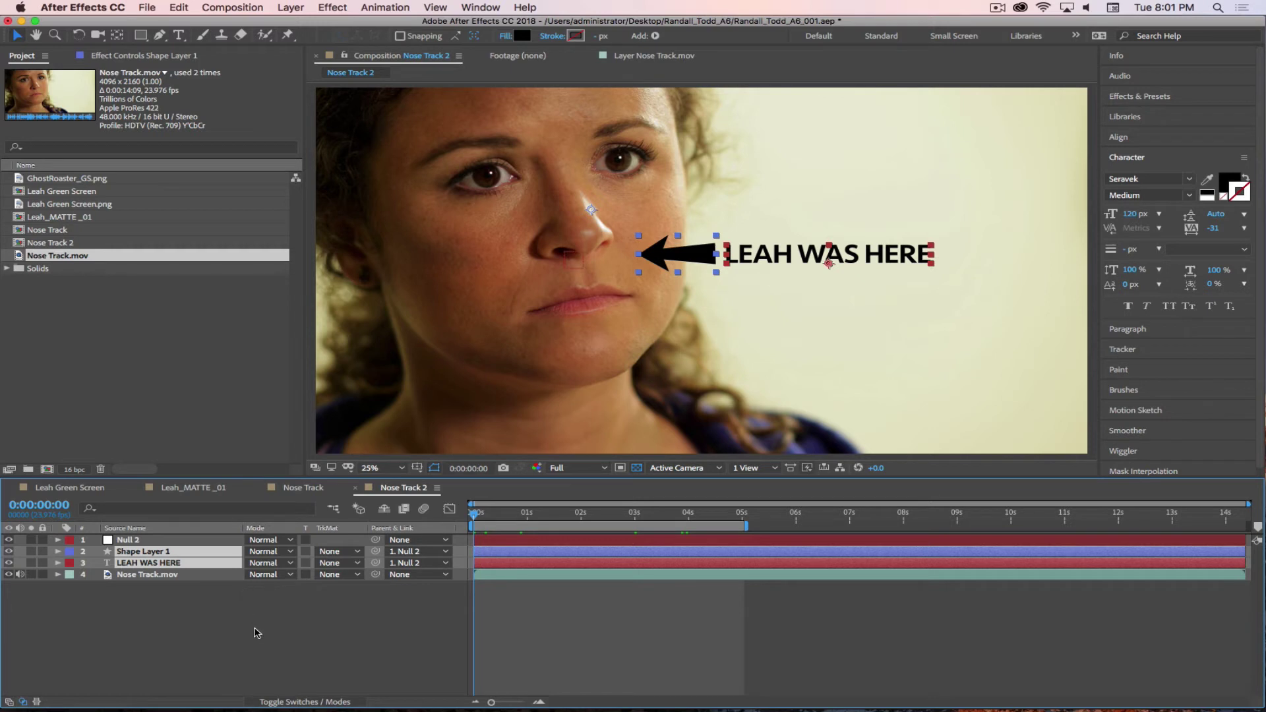
{"action": "left_click", "coordinate": [227, 633]}
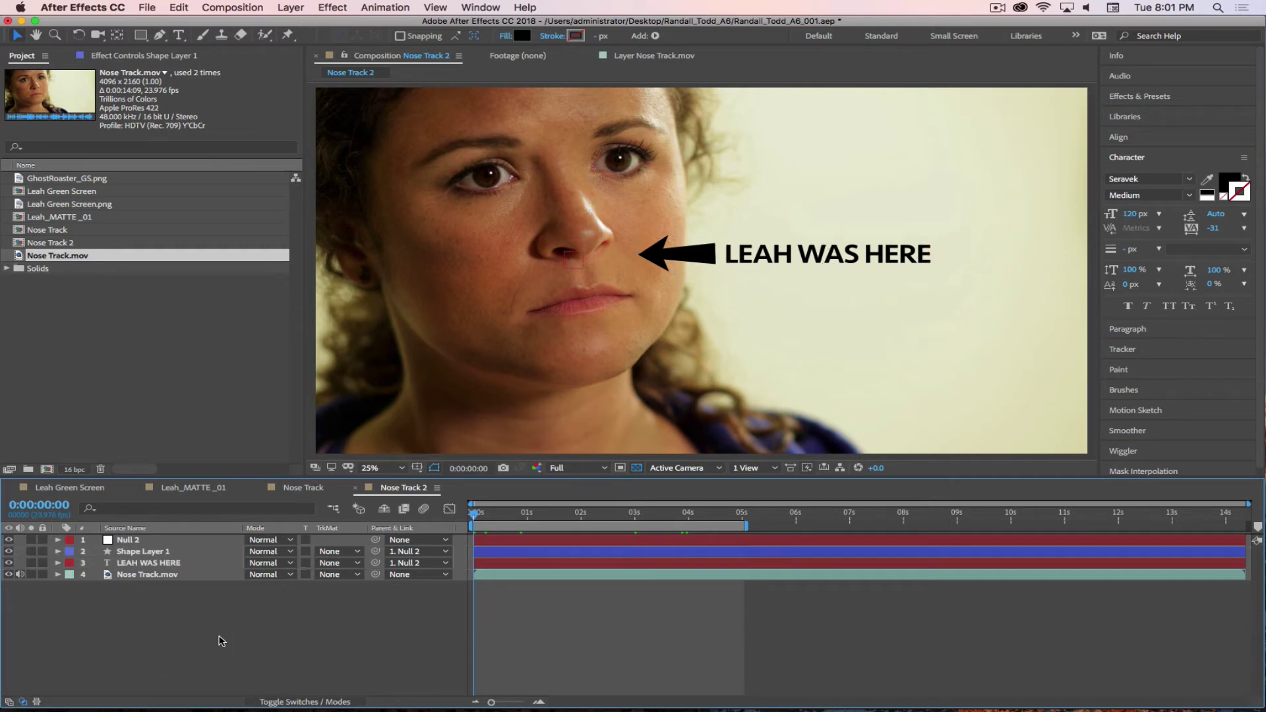
{"action": "key", "text": "space"}
{"action": "key", "text": "space"}
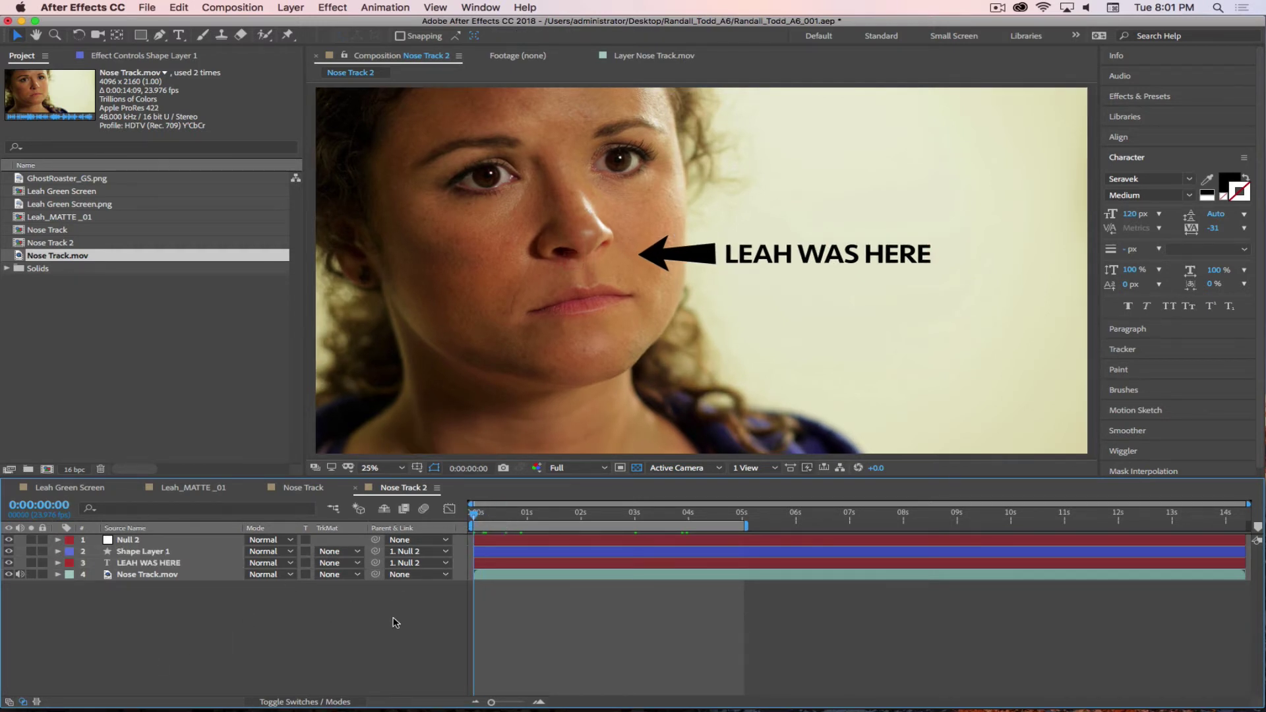
{"action": "key", "text": "space"}
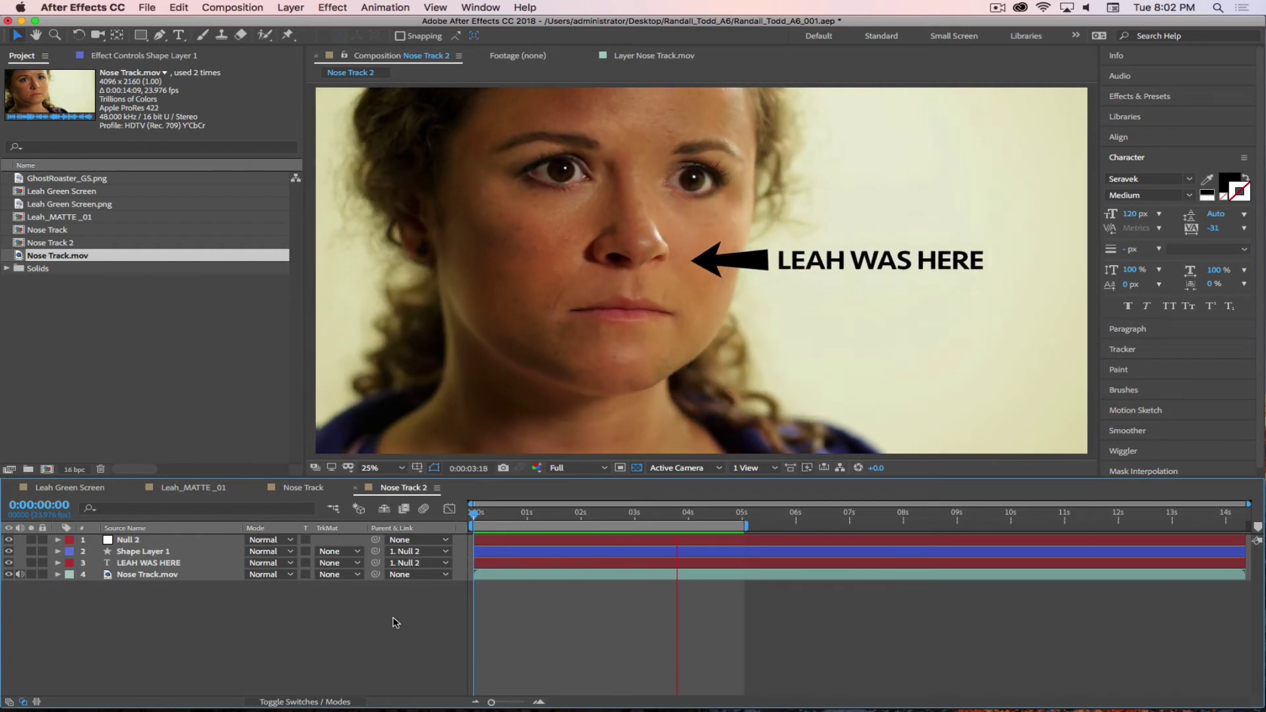
- Set preview resolution to Quarter, play the tracked clip, then stop and return to the first frame
{"action": "left_click", "coordinate": [577, 468]}
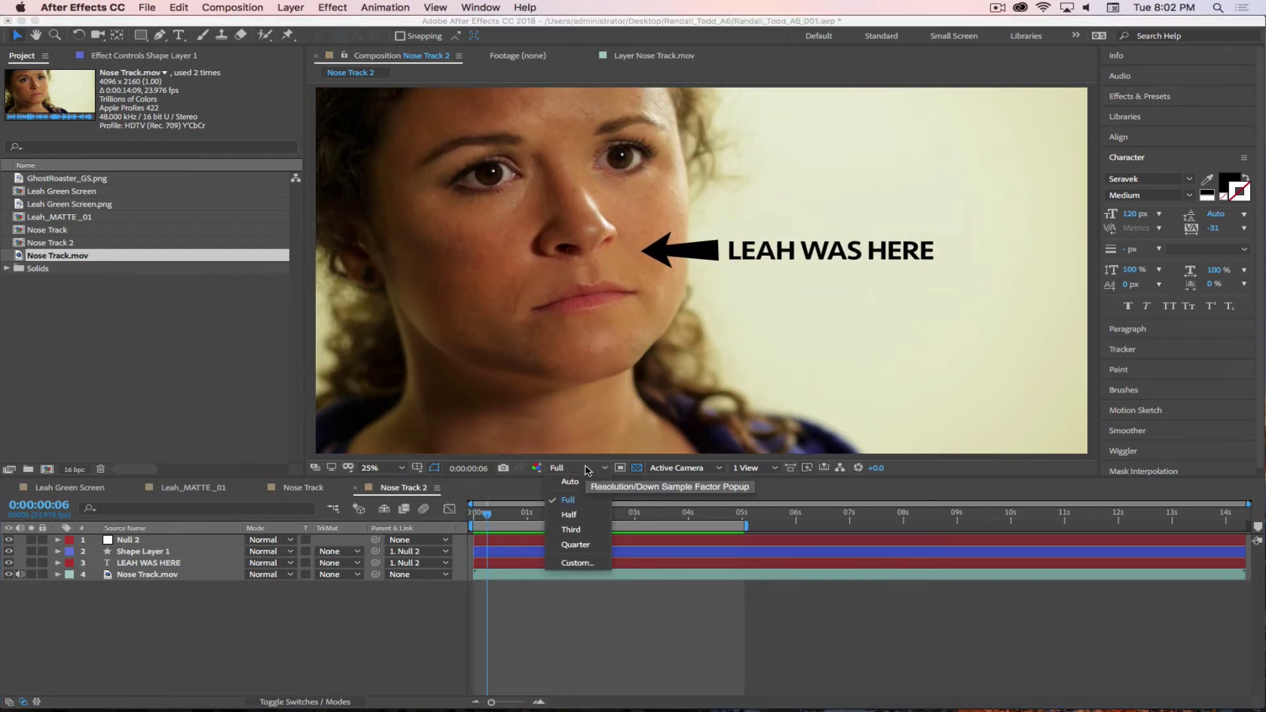
{"action": "left_click", "coordinate": [579, 558]}
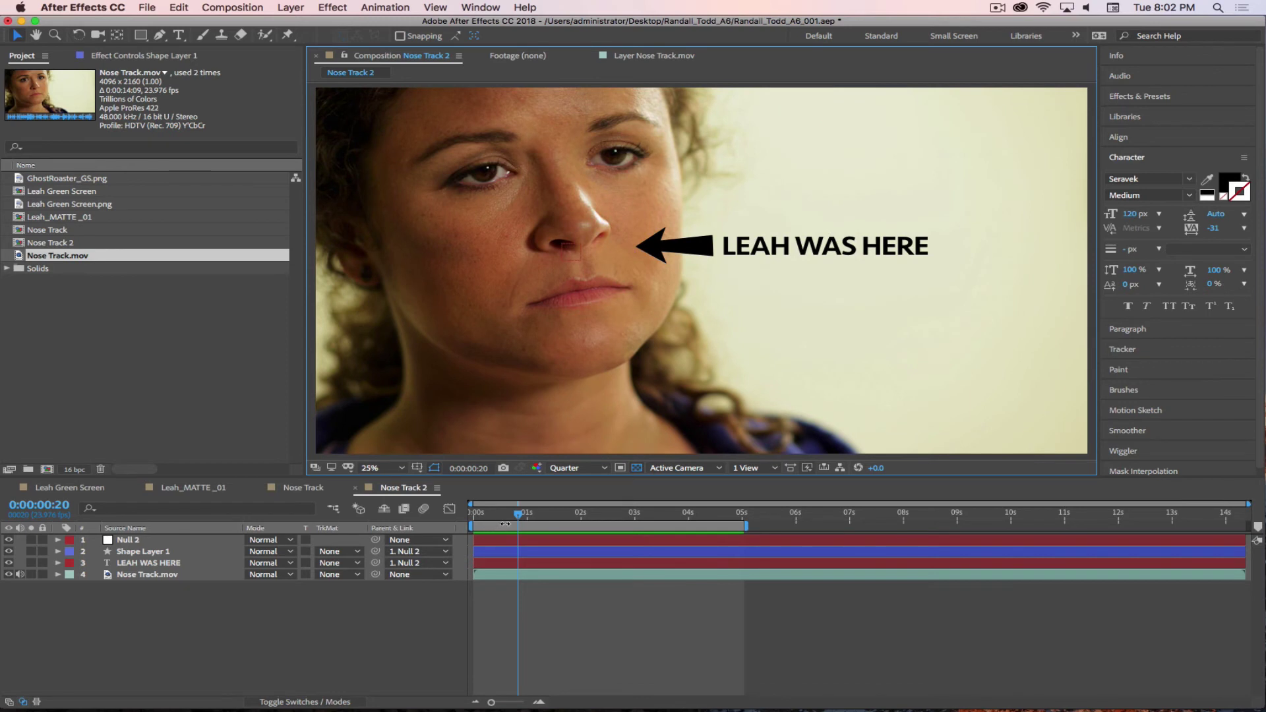
{"action": "left_click", "coordinate": [501, 517]}
{"action": "key", "text": "Home"}
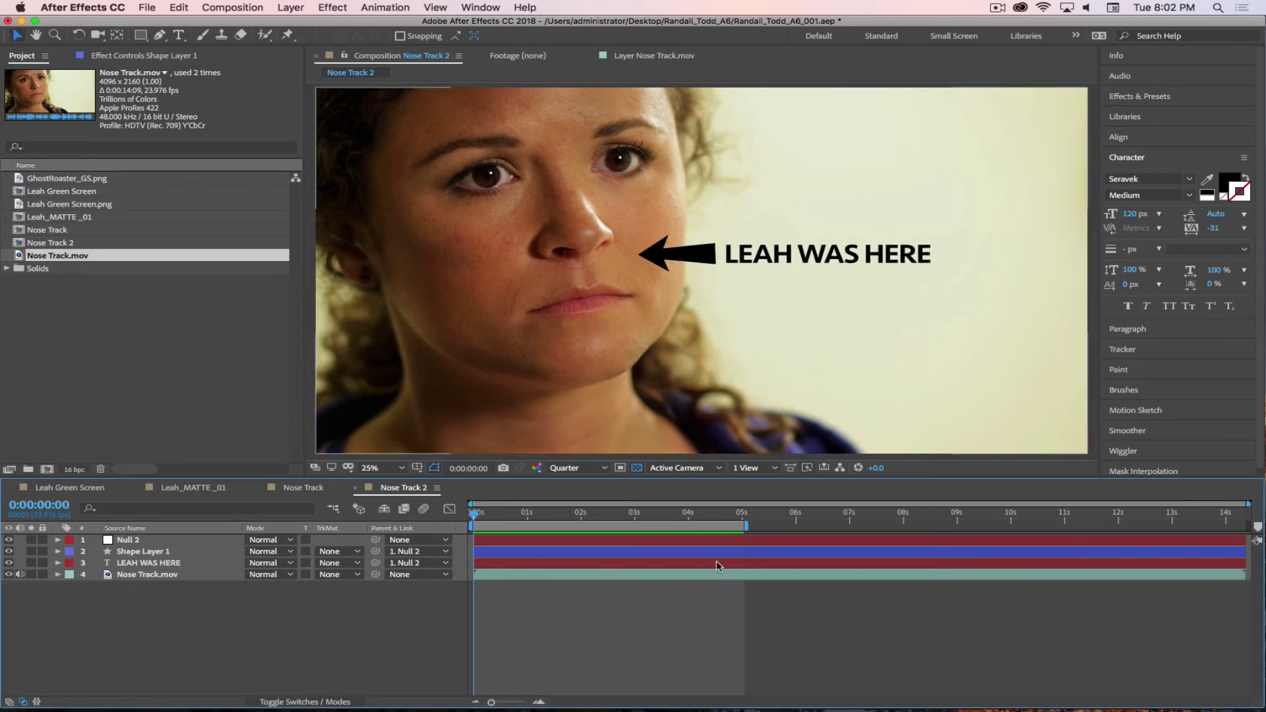
- Open Nose Track.mov in the Layer panel and create Tracker 2 tracking rotation and scale
{"action": "left_click", "coordinate": [152, 575]}
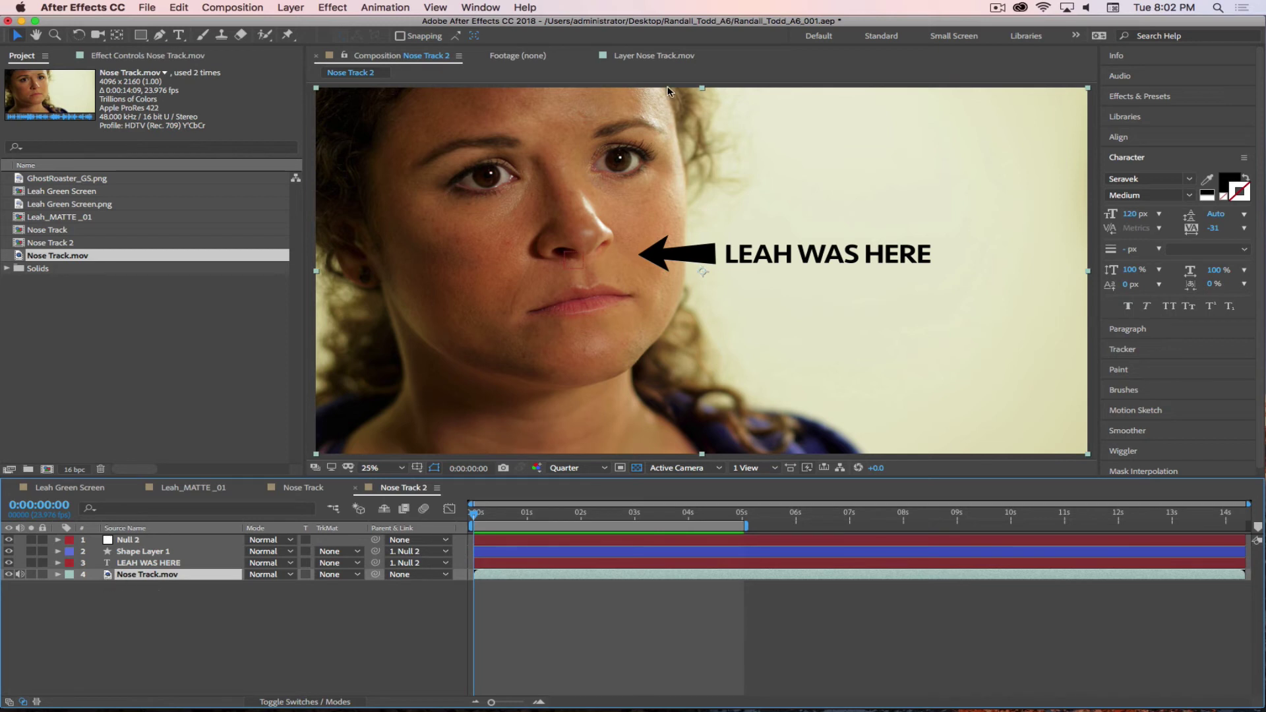
{"action": "left_click", "coordinate": [673, 55]}
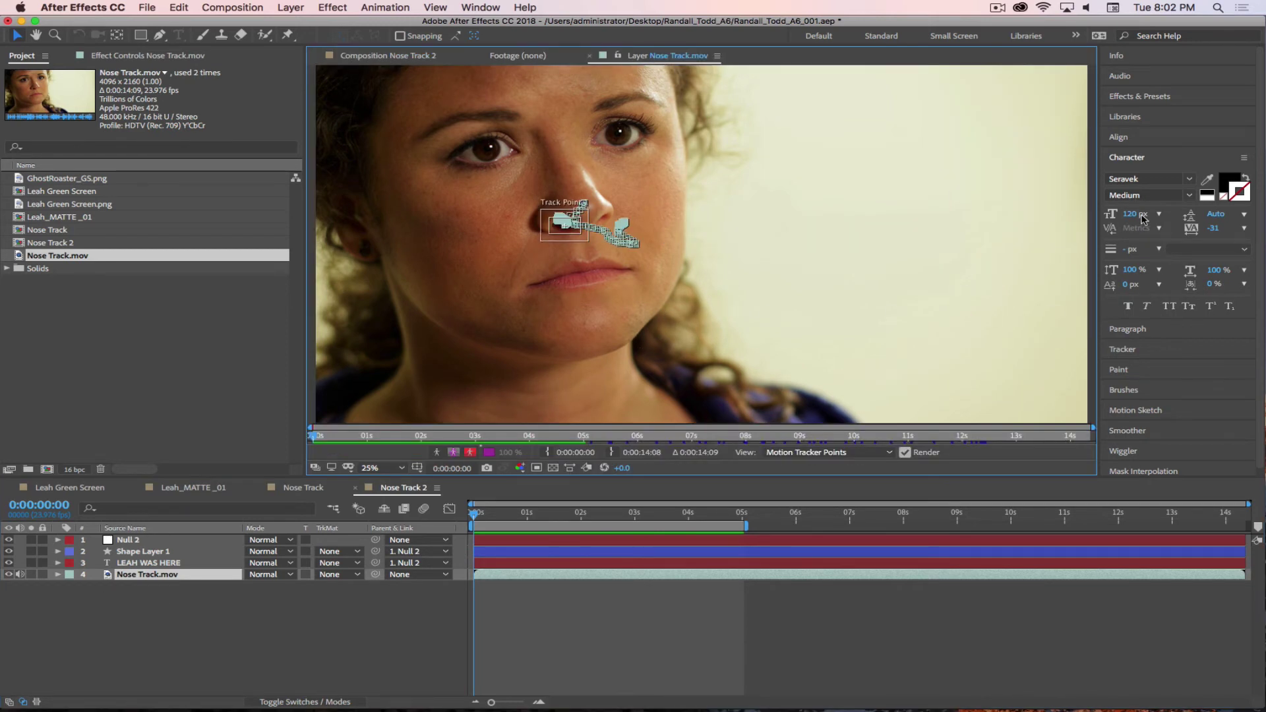
{"action": "left_click", "coordinate": [1159, 355]}
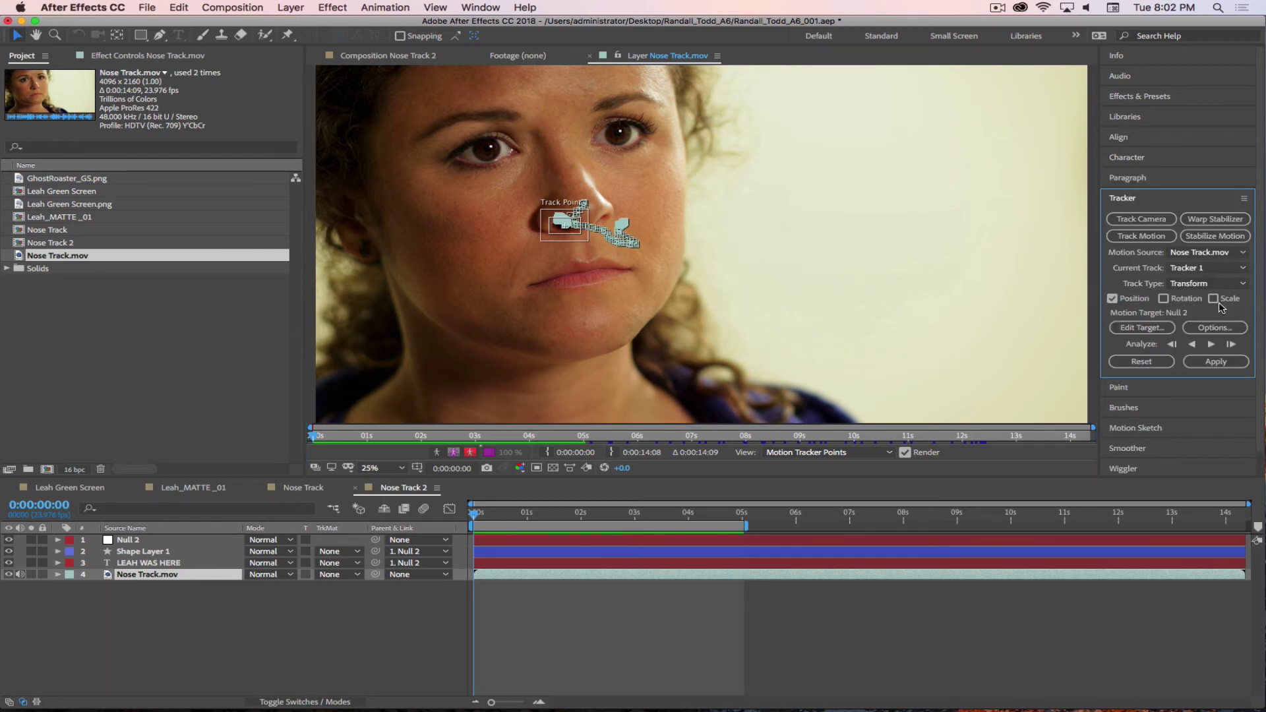
{"action": "left_click", "coordinate": [1142, 236]}
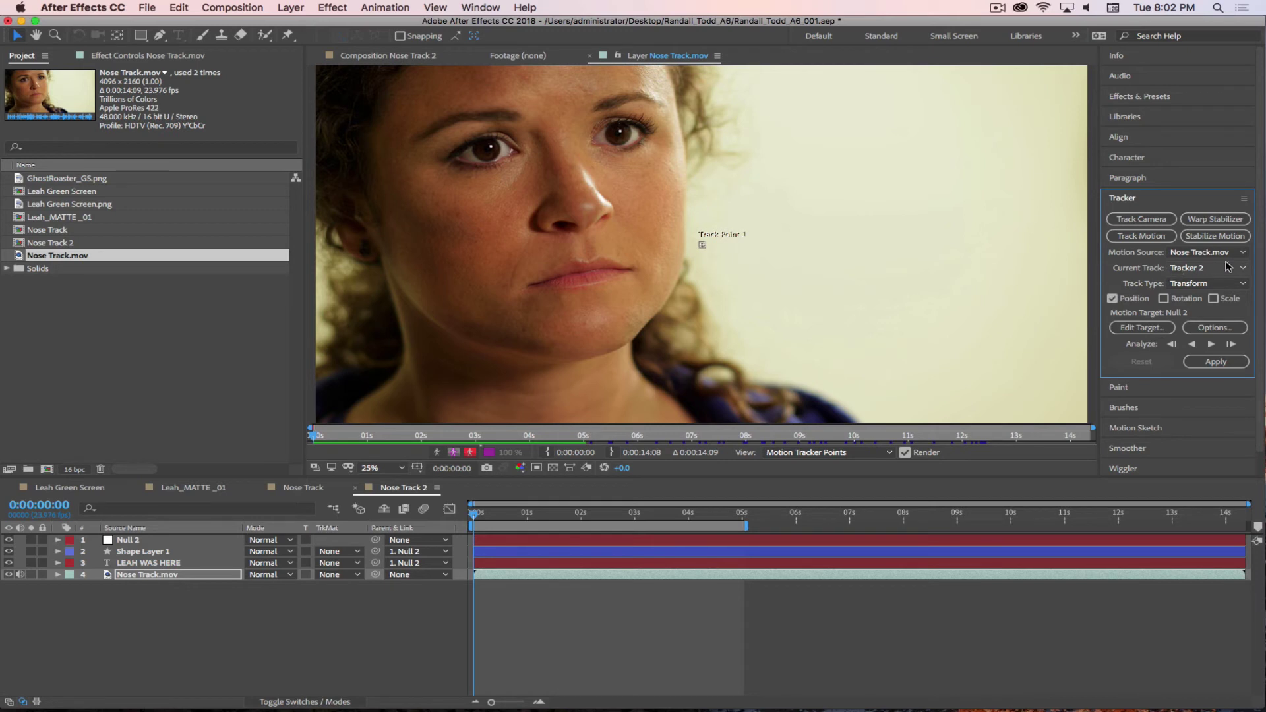
{"action": "left_click", "coordinate": [1165, 299]}
{"action": "left_click", "coordinate": [1214, 299]}
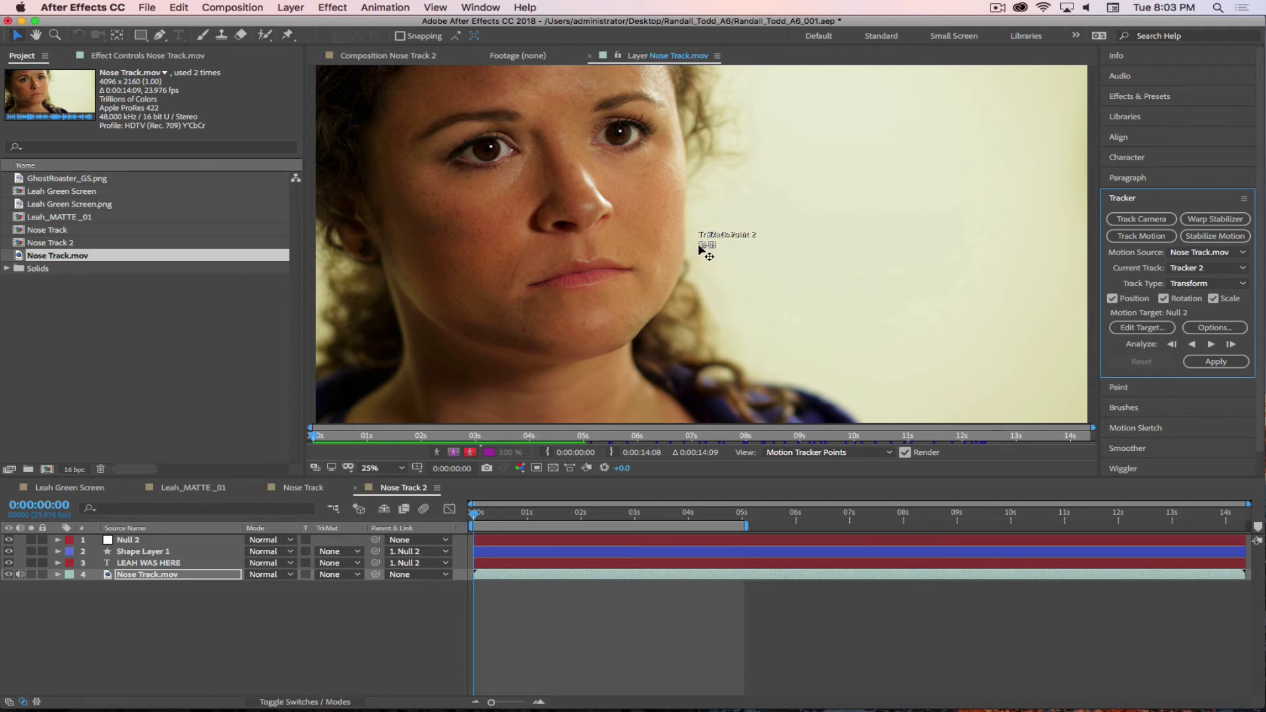
- Place Track Point 2 on the right mouth corner and Track Point 1 on the left
{"action": "left_click_drag", "start_coordinate": [696, 256], "coordinate": [531, 289]}
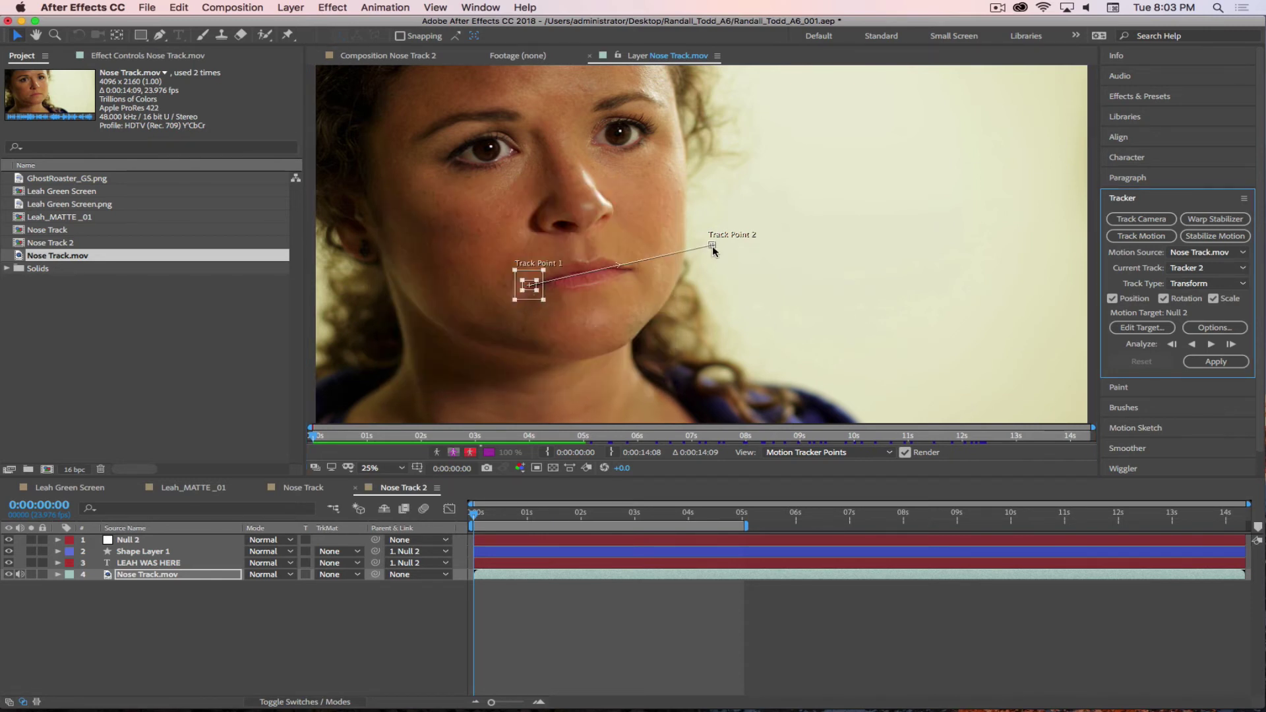
{"action": "left_click_drag", "start_coordinate": [713, 249], "coordinate": [647, 283]}
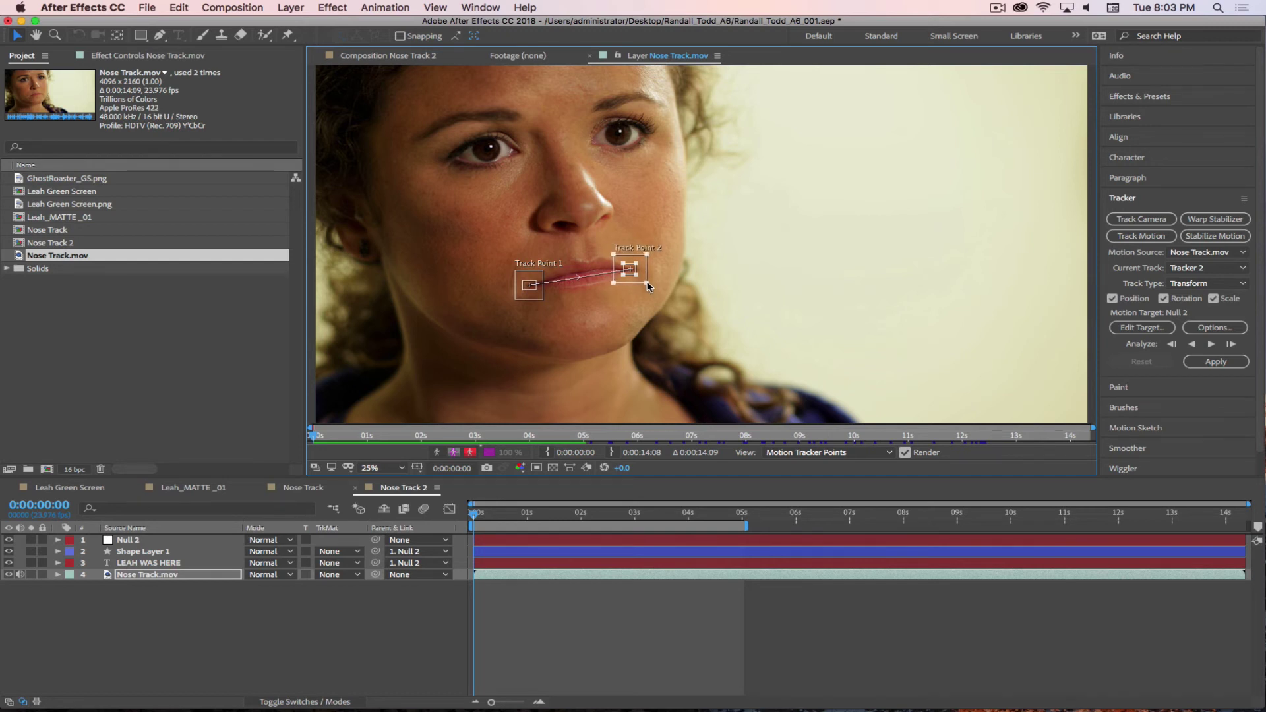
{"action": "left_click_drag", "start_coordinate": [516, 299], "coordinate": [513, 303]}
{"action": "left_click", "coordinate": [537, 295]}
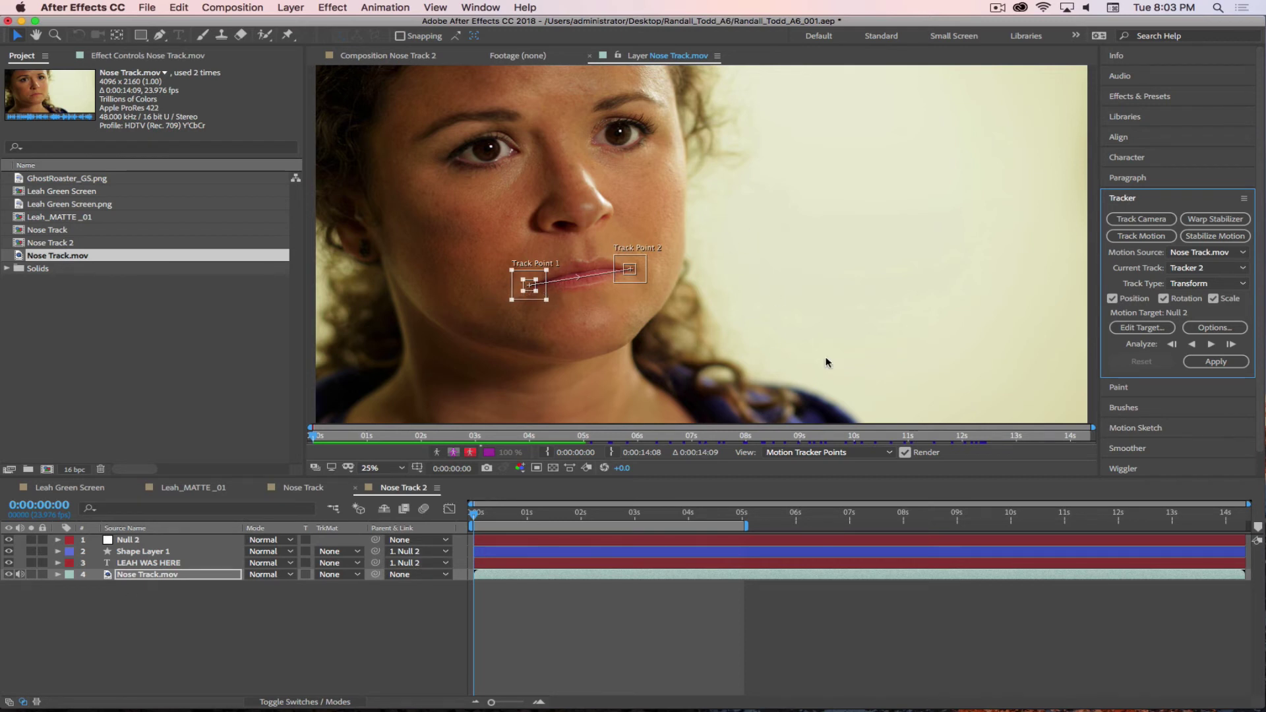
- Analyze the lip-corner points forward, stop at drift, enlarge both search areas, and step forward frame by frame
{"action": "left_click", "coordinate": [1223, 364]}
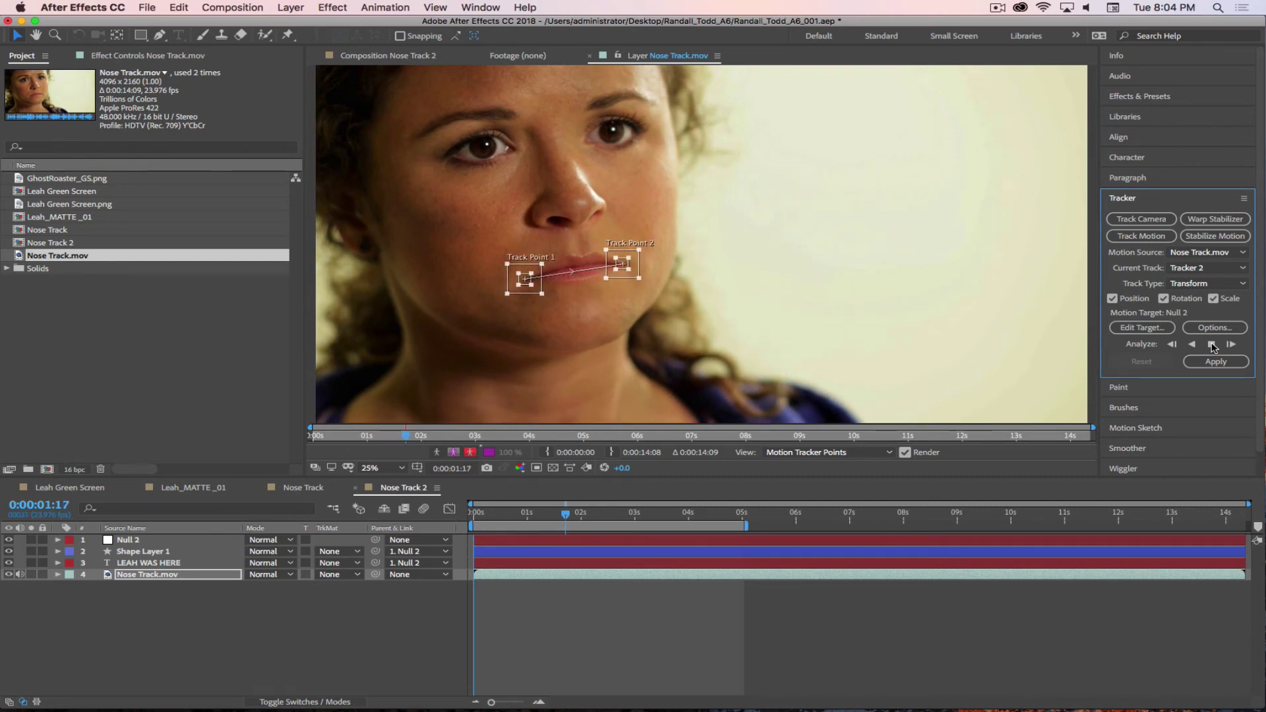
{"action": "left_click", "coordinate": [1212, 345]}
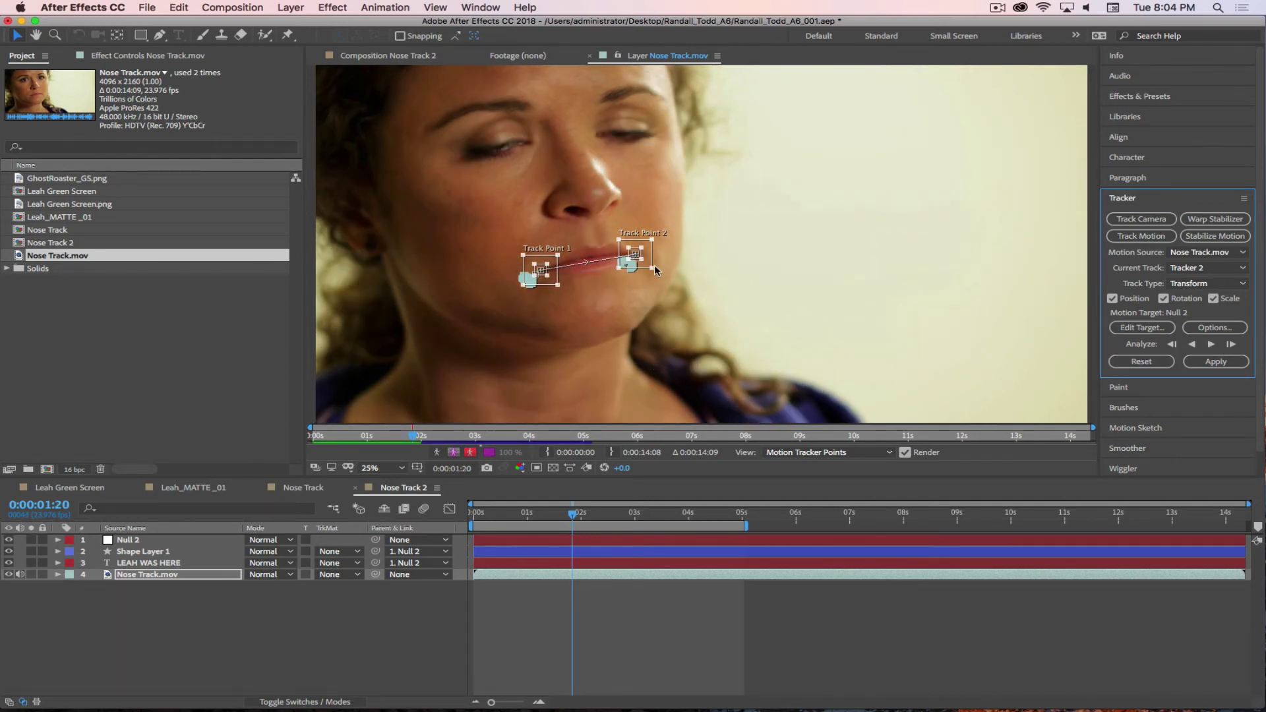
{"action": "left_click_drag", "start_coordinate": [654, 269], "coordinate": [659, 272]}
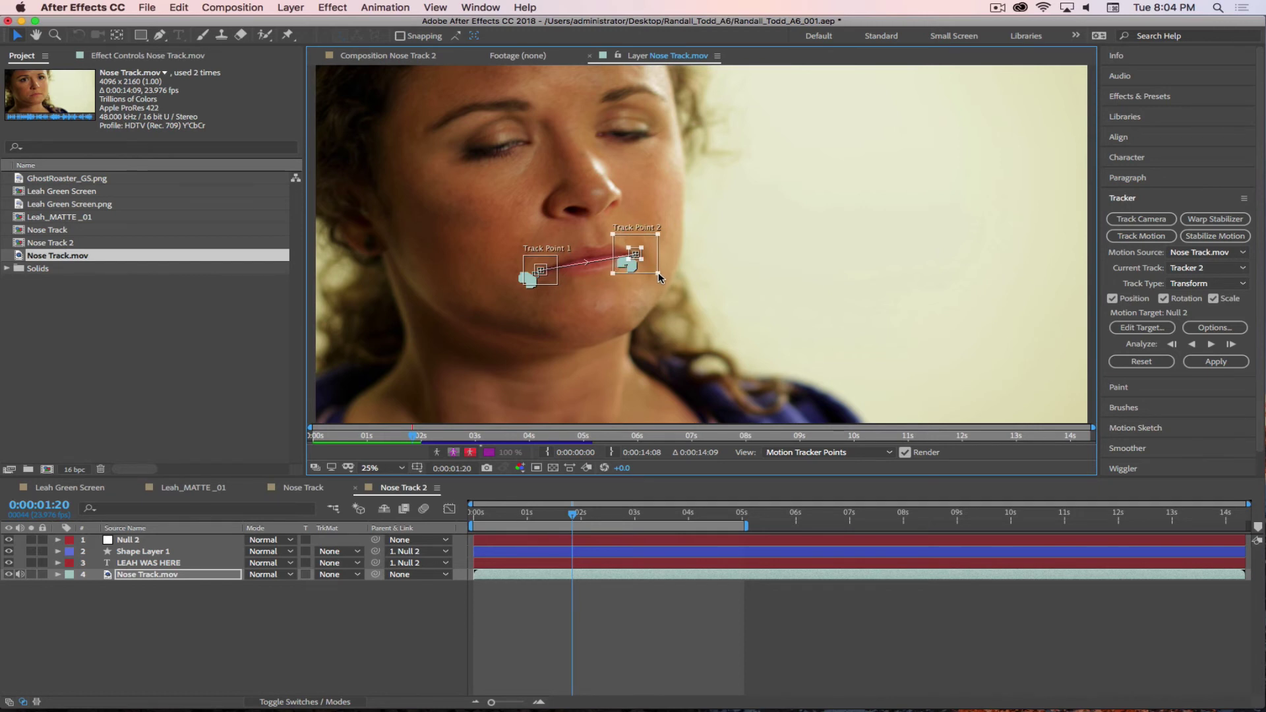
{"action": "left_click_drag", "start_coordinate": [558, 286], "coordinate": [563, 290]}
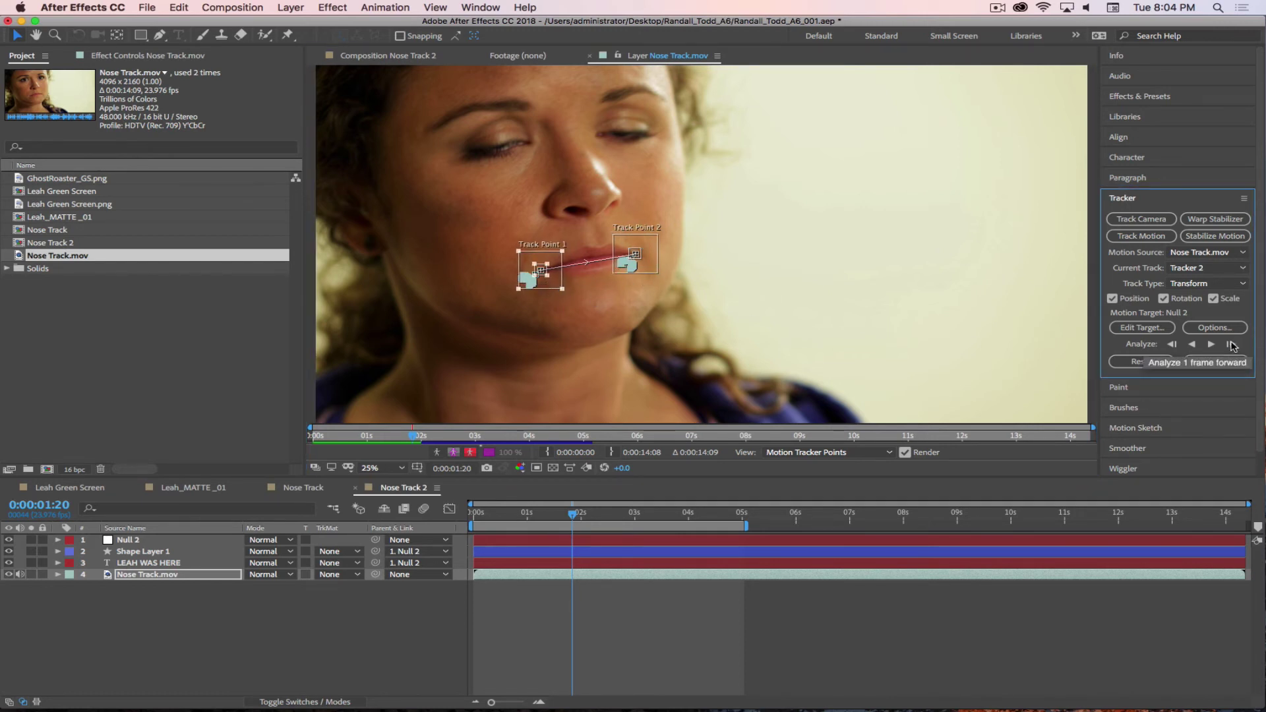
{"action": "left_click", "coordinate": [1231, 346]}
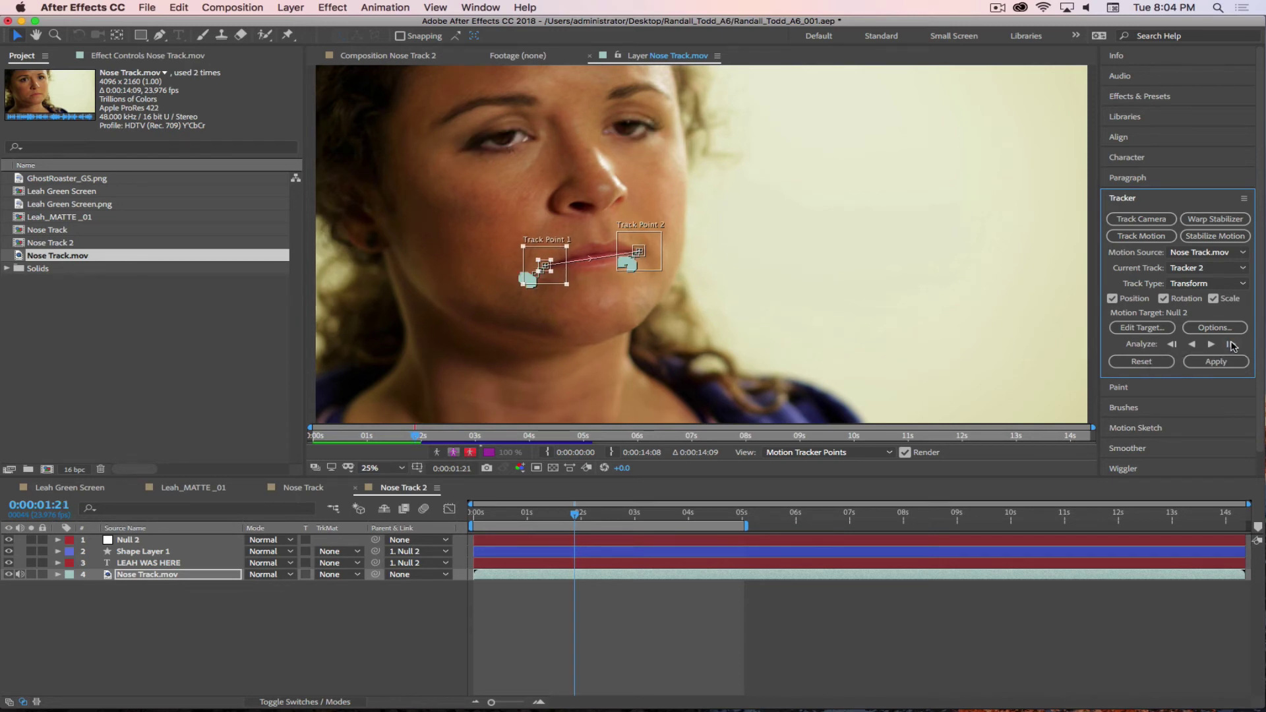
{"action": "left_click", "coordinate": [1231, 345]}
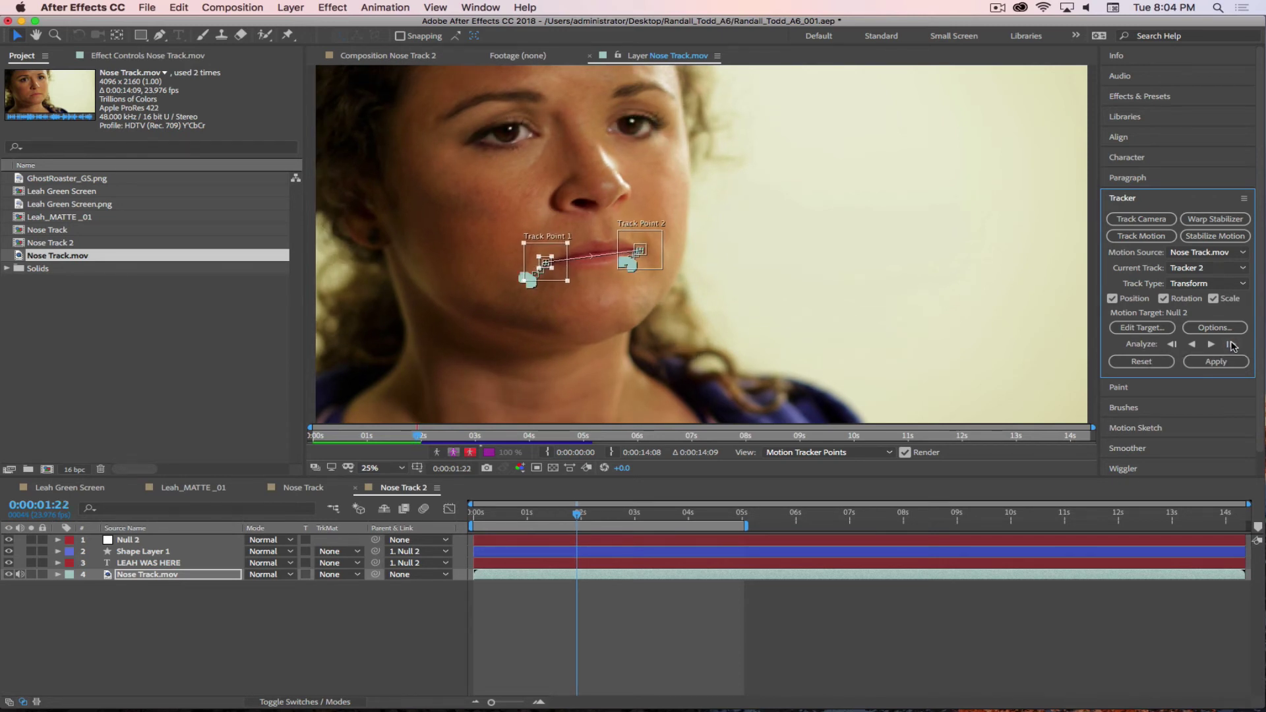
{"action": "left_click", "coordinate": [1231, 345]}
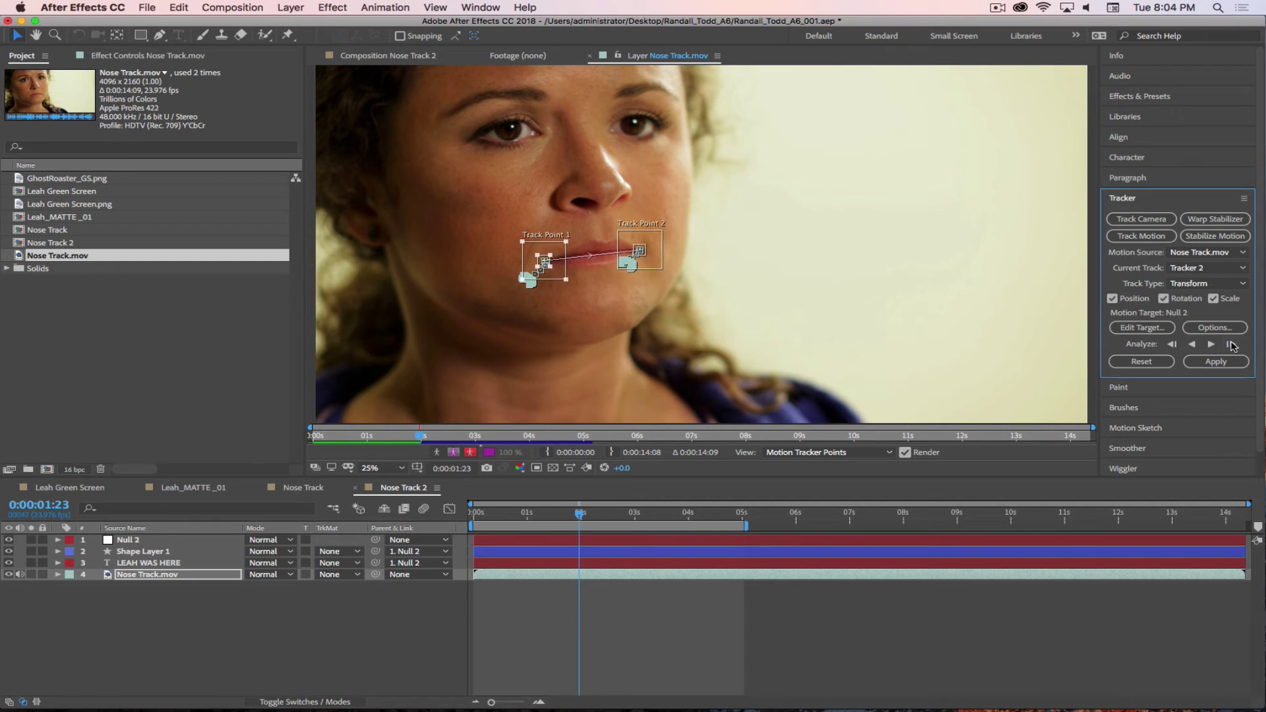
{"action": "left_click", "coordinate": [1231, 346]}
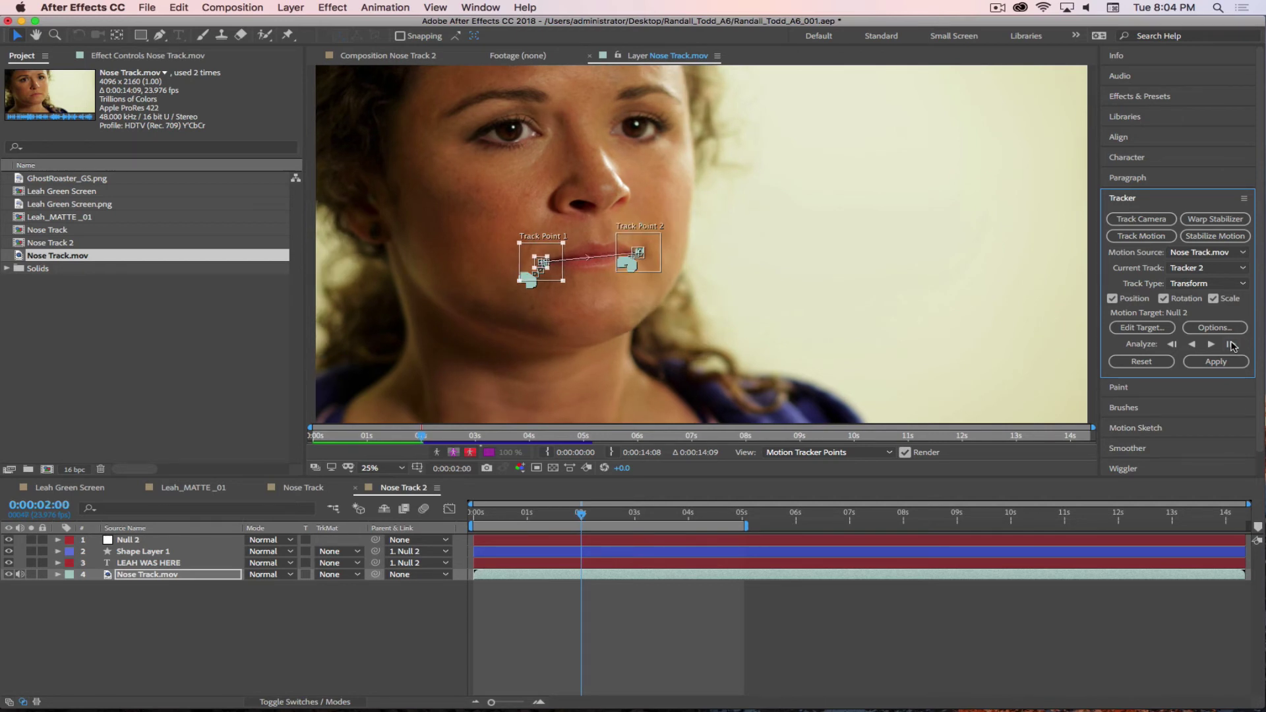
{"action": "left_click", "coordinate": [1231, 345]}
- Zoom and pan the view onto the mouth, then analyze two more frames forward
{"action": "scroll", "coordinate": [566, 256], "scroll_direction": "up", "scroll_amount": 1}
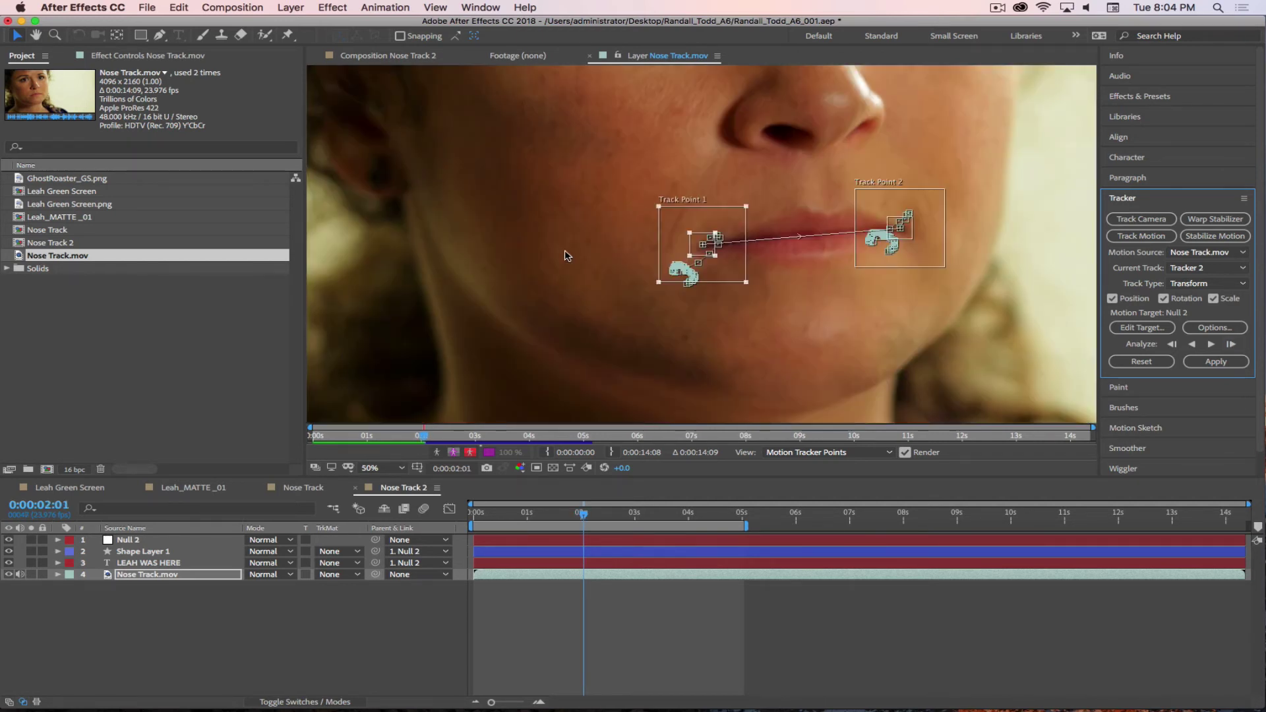
{"action": "scroll", "coordinate": [818, 259], "scroll_direction": "up", "scroll_amount": 1}
{"action": "left_click_drag", "start_coordinate": [960, 286], "coordinate": [653, 247]}
{"action": "scroll", "coordinate": [681, 249], "scroll_direction": "down", "scroll_amount": 1}
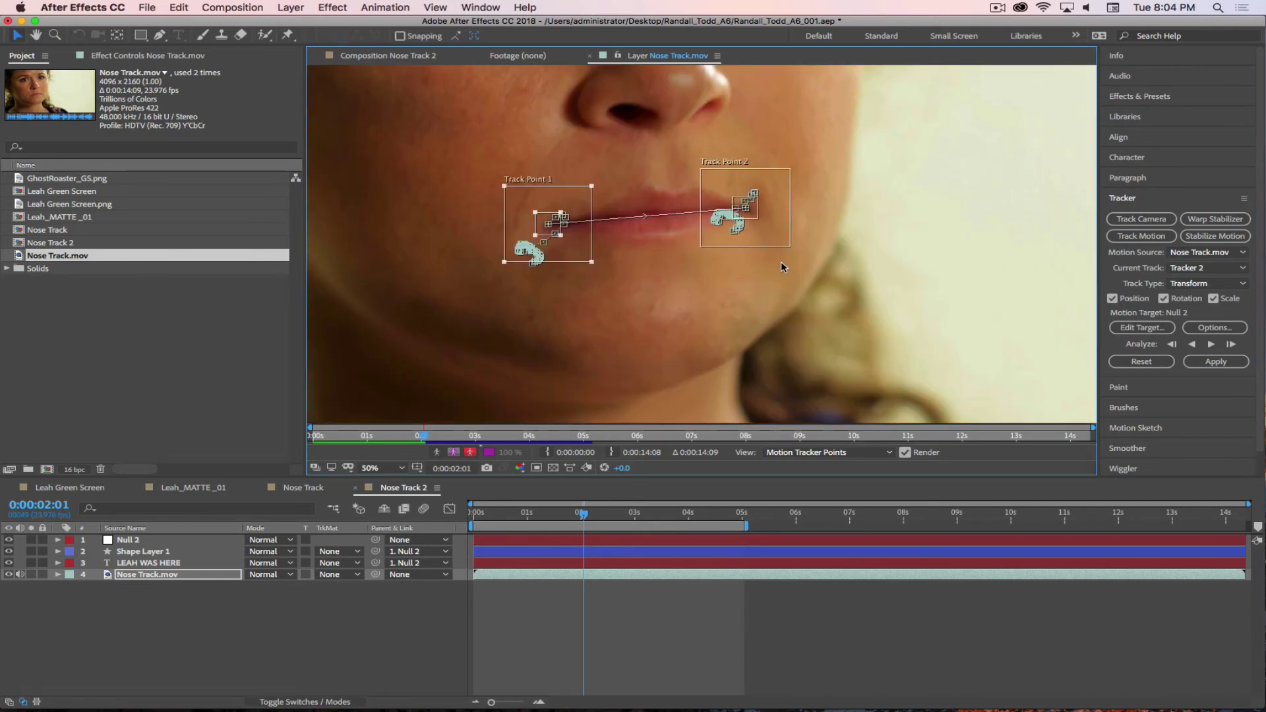
{"action": "left_click", "coordinate": [1231, 345]}
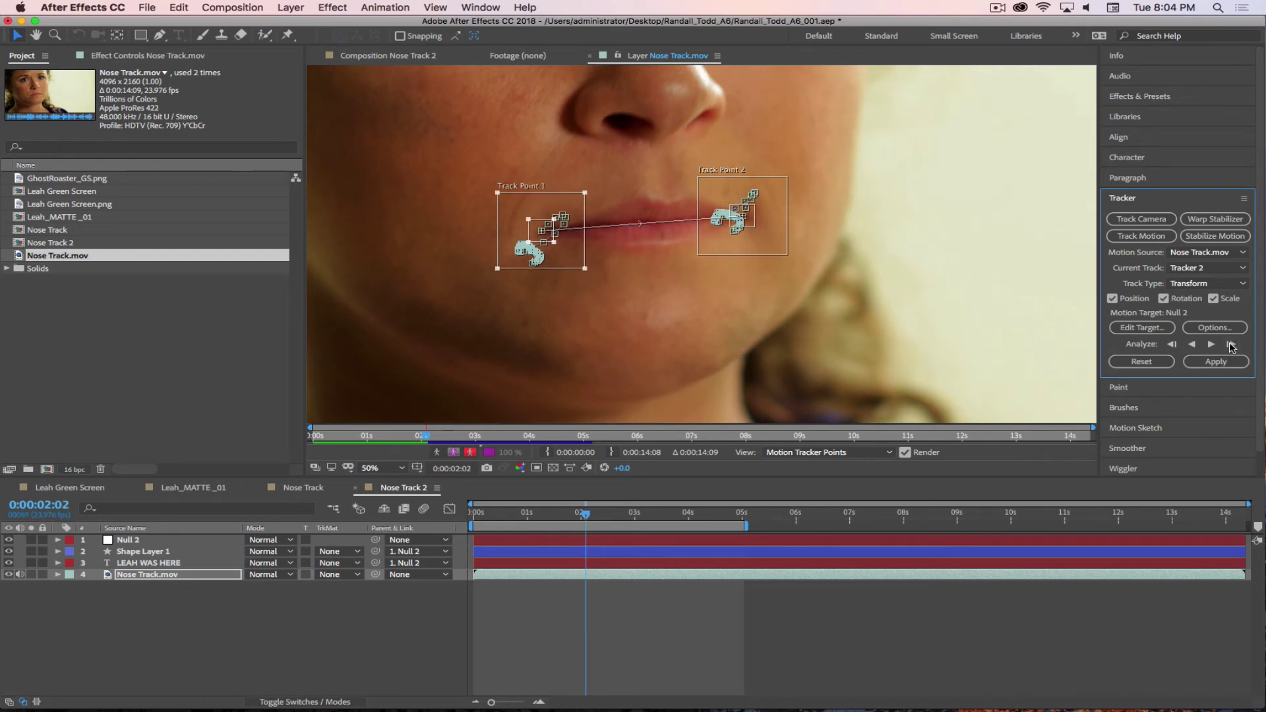
{"action": "left_click", "coordinate": [1231, 345]}
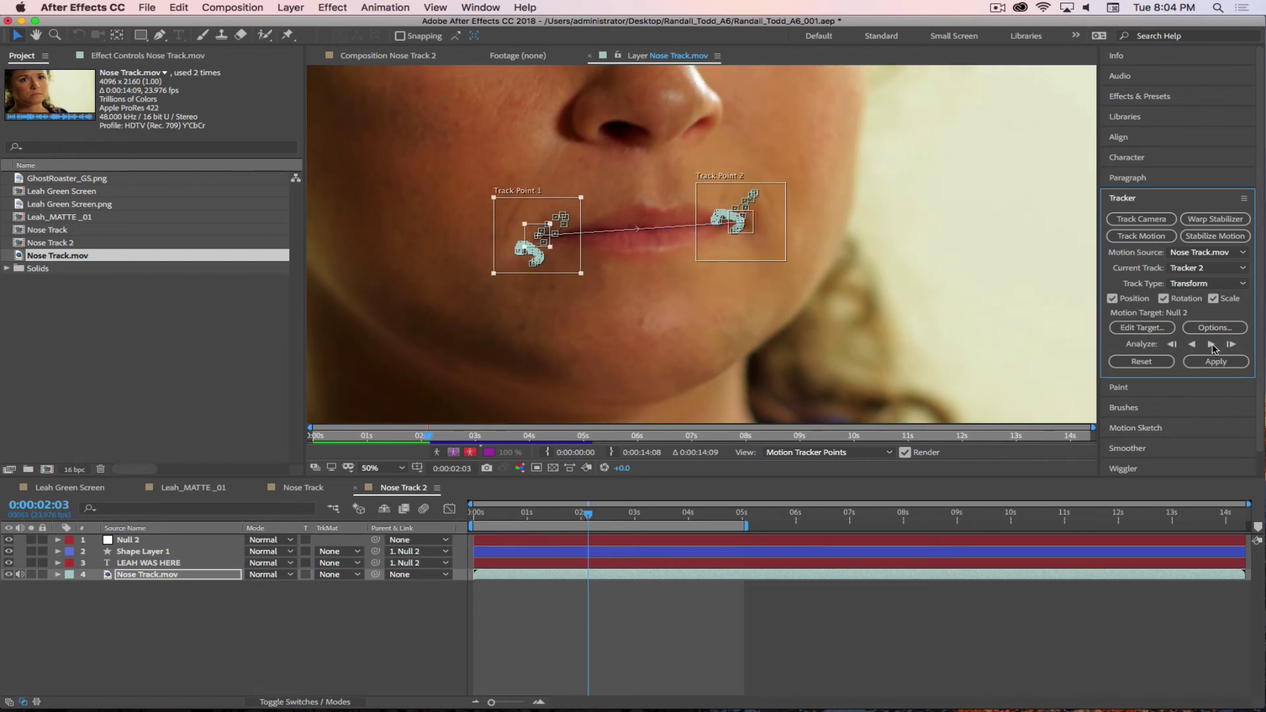
- Analyze forward again, stop at drift, back up to 0:00:02:13, and analyze one frame forward
{"action": "left_click", "coordinate": [1210, 345]}
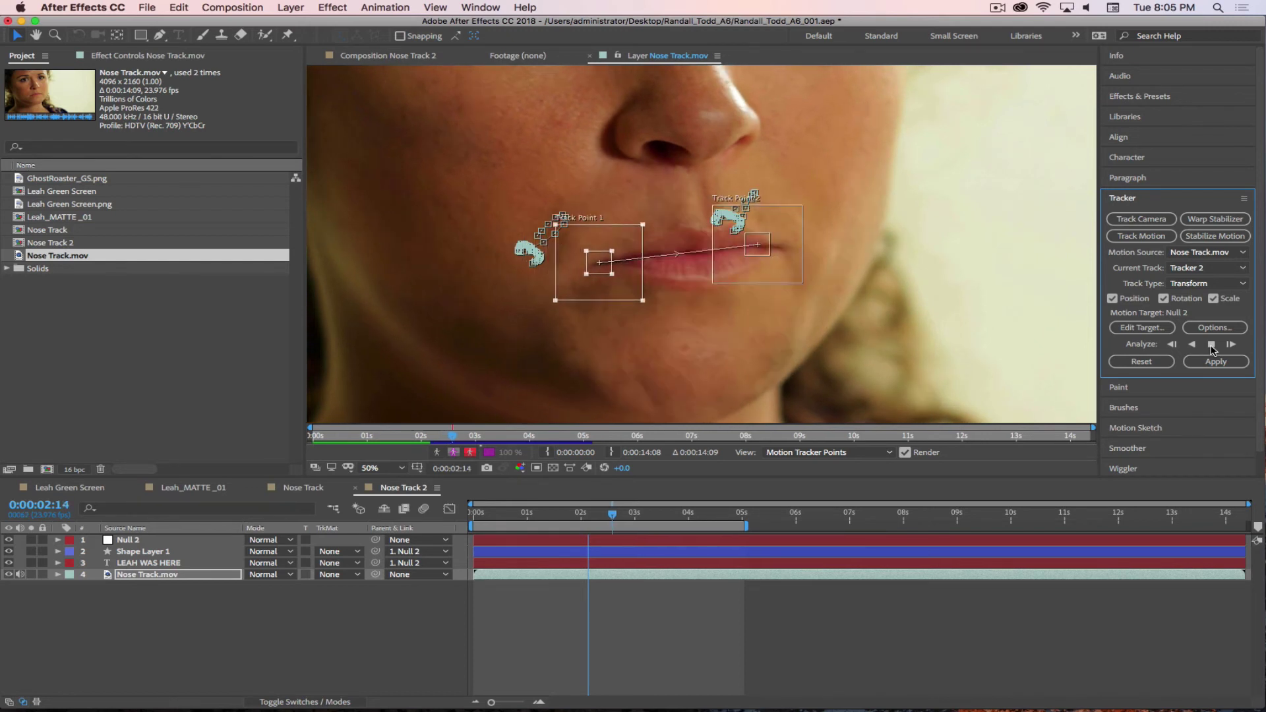
{"action": "left_click", "coordinate": [1211, 344]}
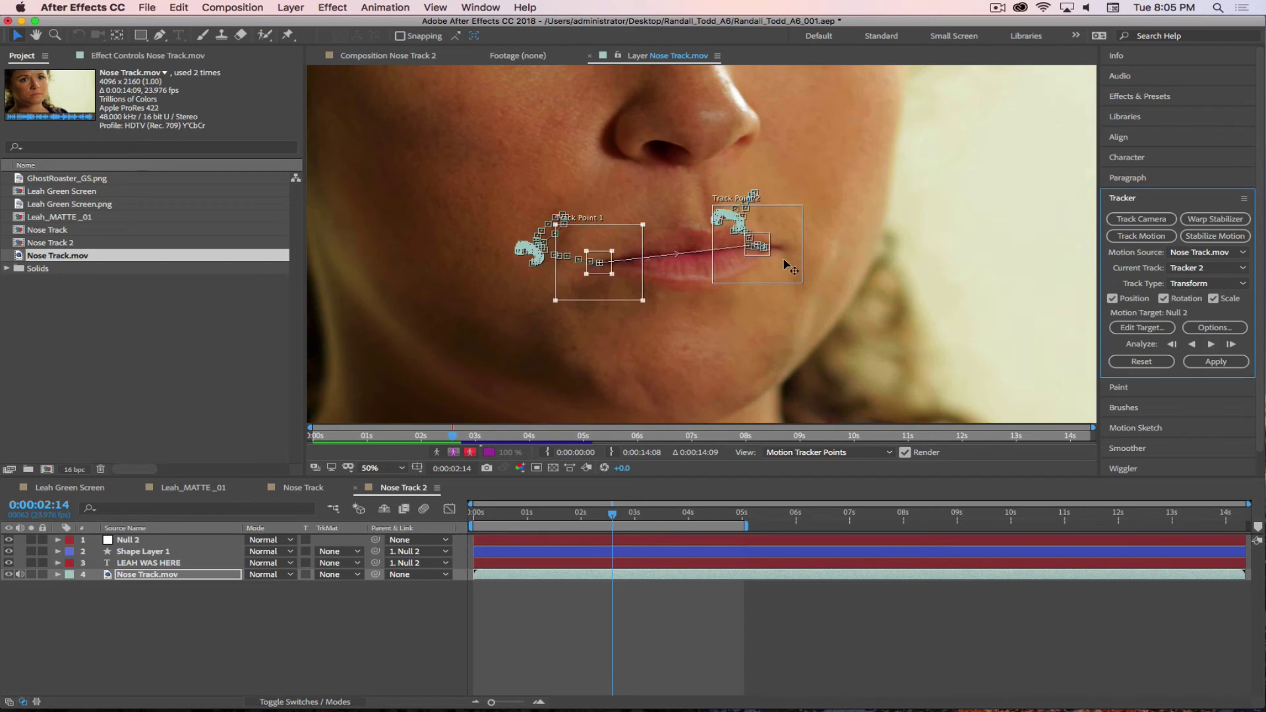
{"action": "left_click_drag", "start_coordinate": [613, 517], "coordinate": [609, 519]}
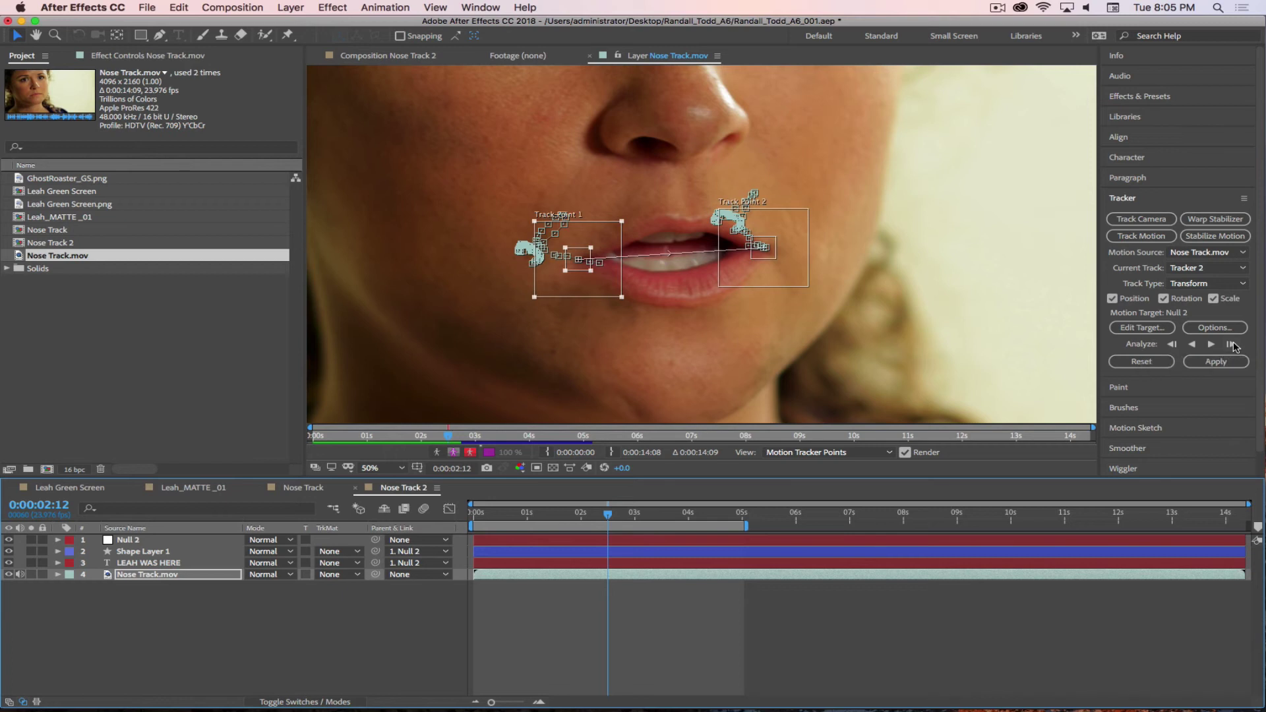
{"action": "left_click", "coordinate": [1232, 347]}
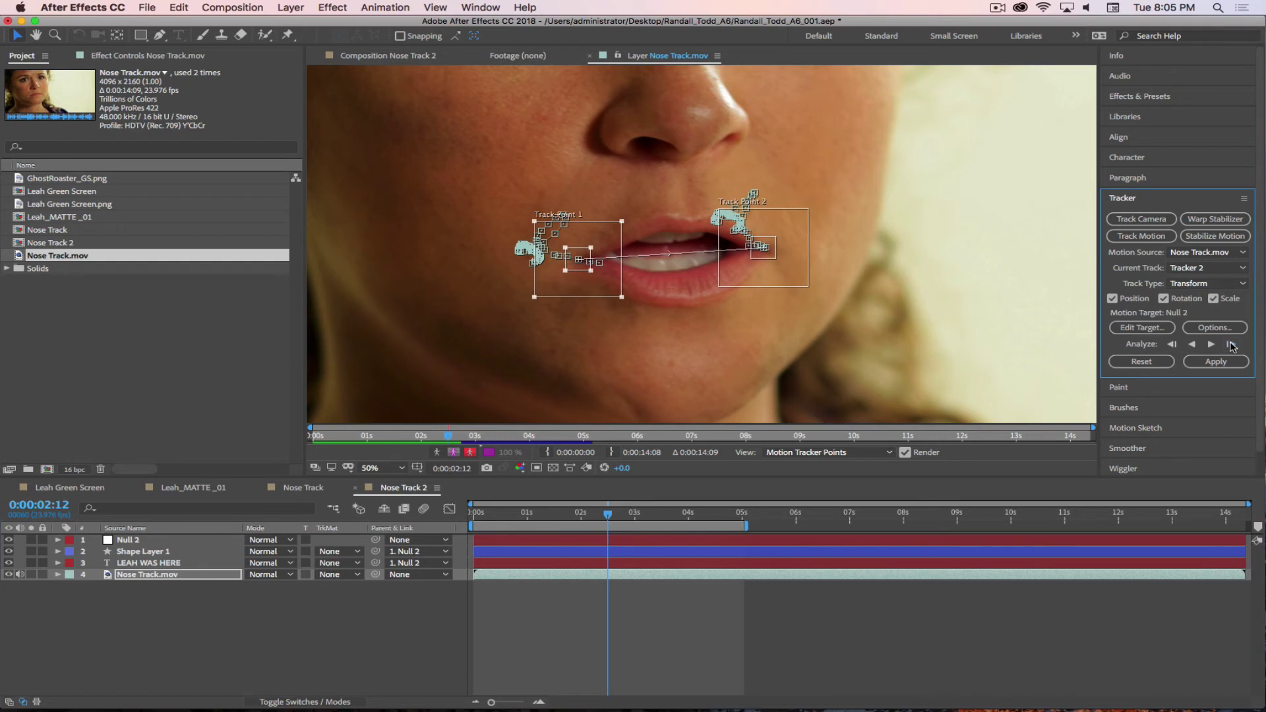
{"action": "left_click", "coordinate": [1232, 347]}
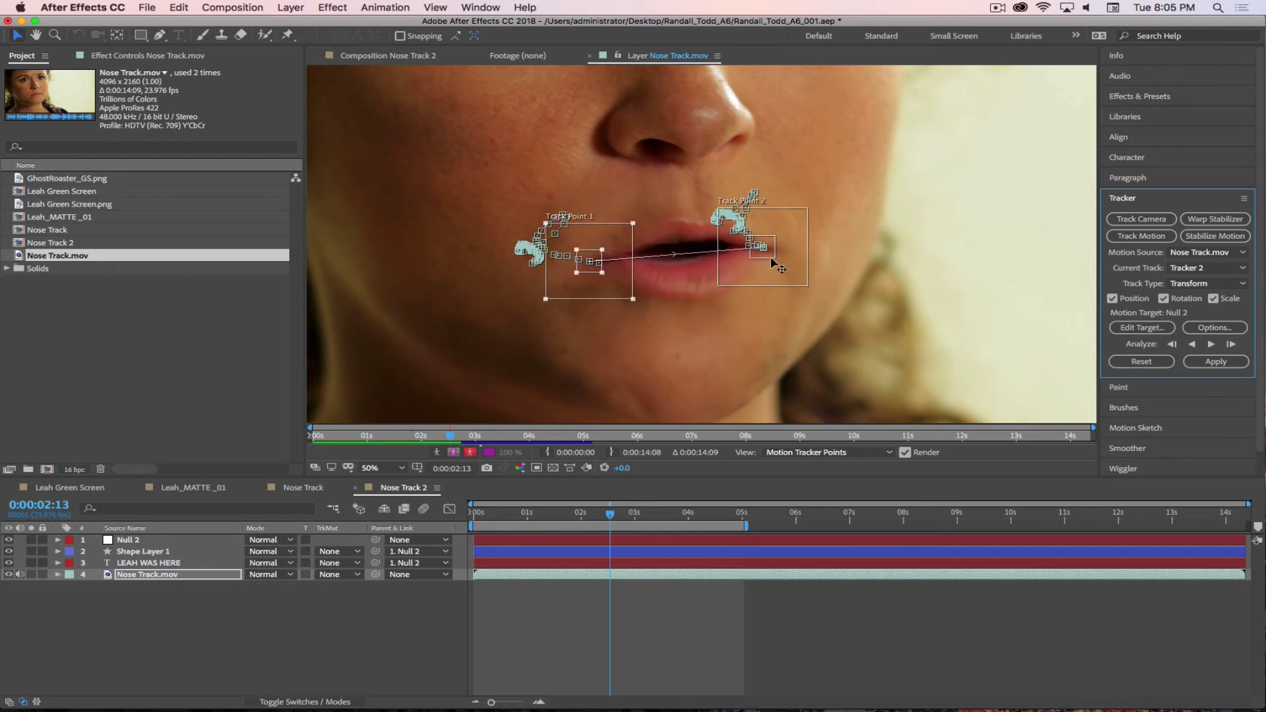
{"action": "scroll", "coordinate": [779, 264], "scroll_direction": "up", "scroll_amount": 2}
- Reposition Track Point 2's search region and analyze the lip track frame by frame past 0:00:03:00
{"action": "left_click_drag", "start_coordinate": [1012, 274], "coordinate": [653, 249]}
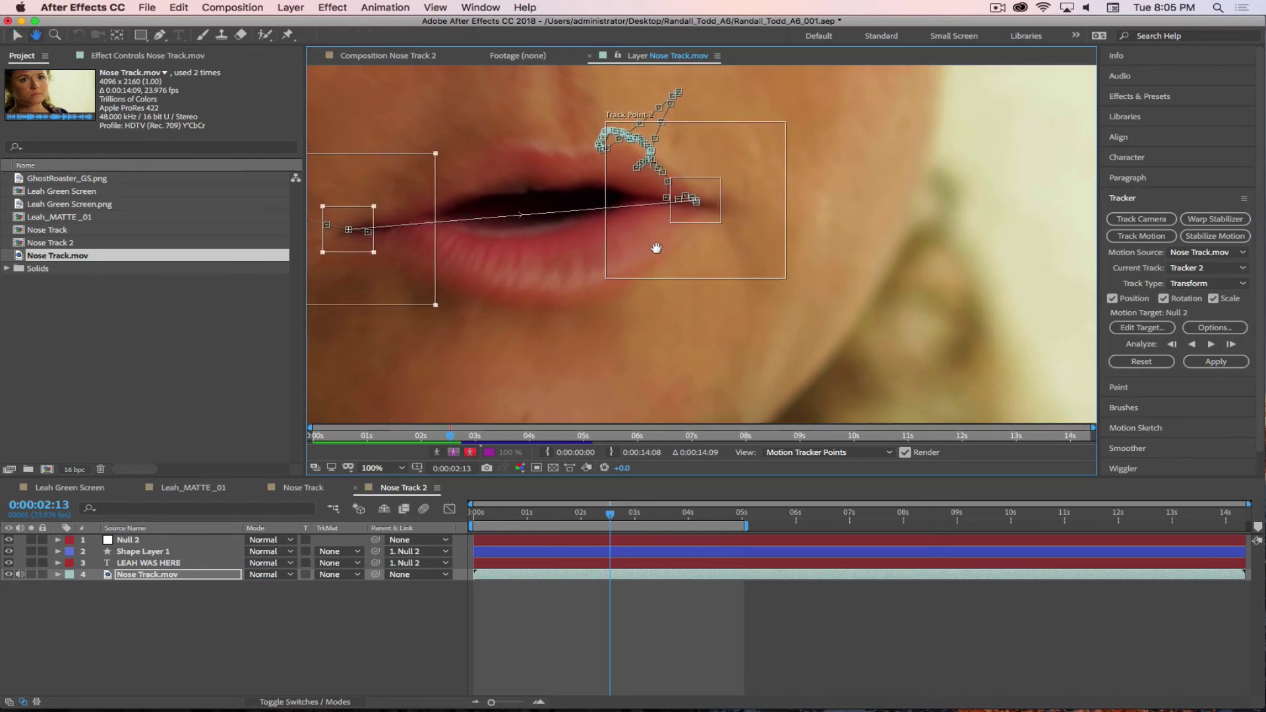
{"action": "mouse_move", "coordinate": [723, 217]}
{"action": "left_mouse_down"}
{"action": "mouse_move", "coordinate": [712, 220]}
{"action": "mouse_move", "coordinate": [726, 221]}
{"action": "left_mouse_up"}
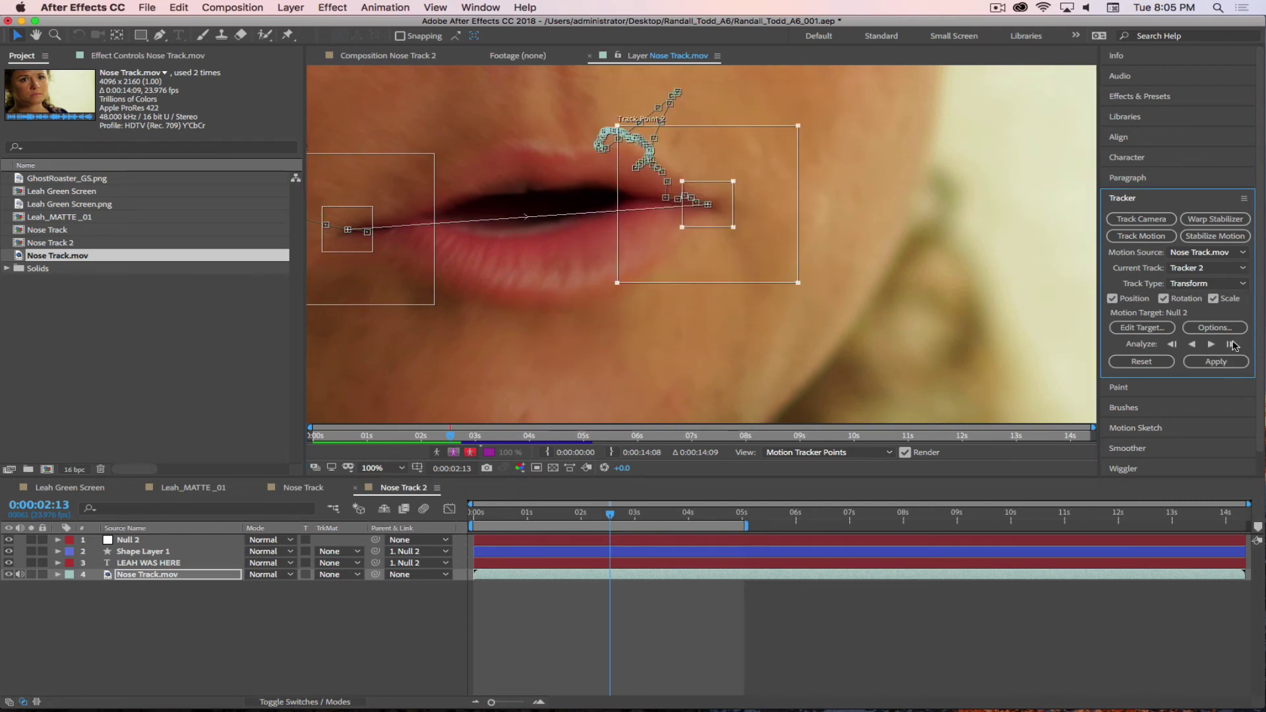
{"action": "left_click", "coordinate": [1231, 344]}
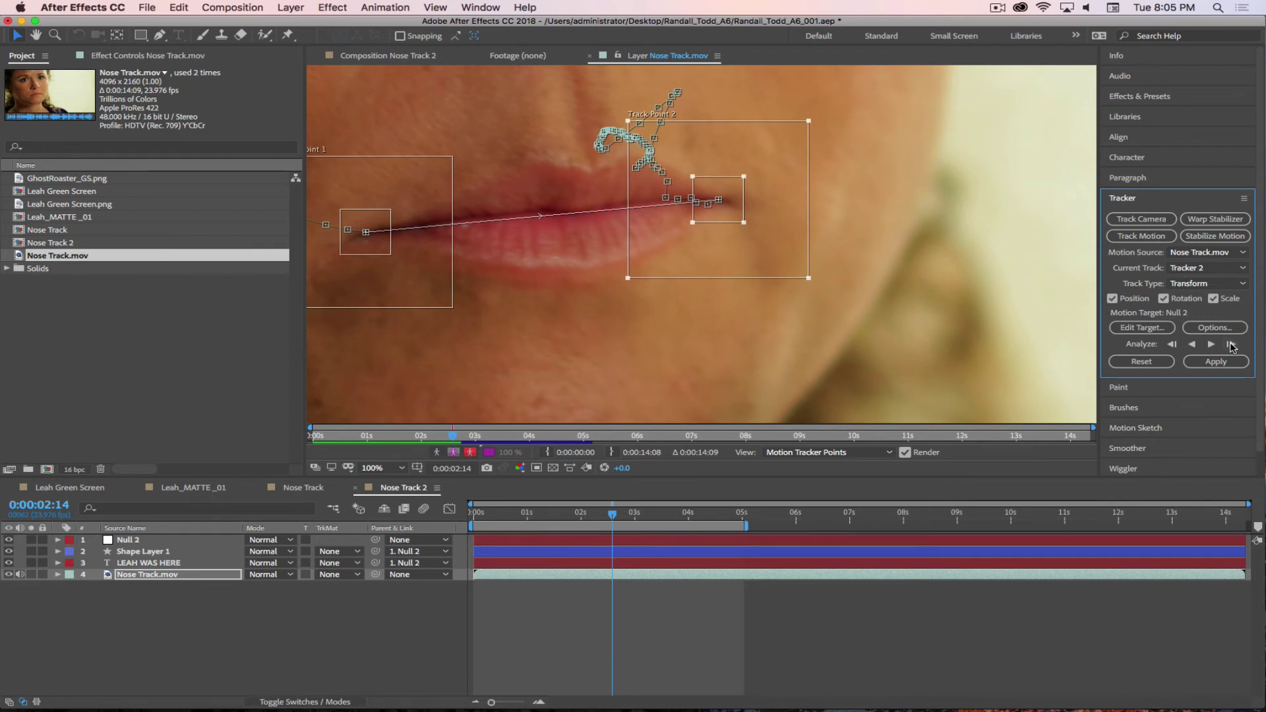
{"action": "left_click", "coordinate": [1231, 344]}
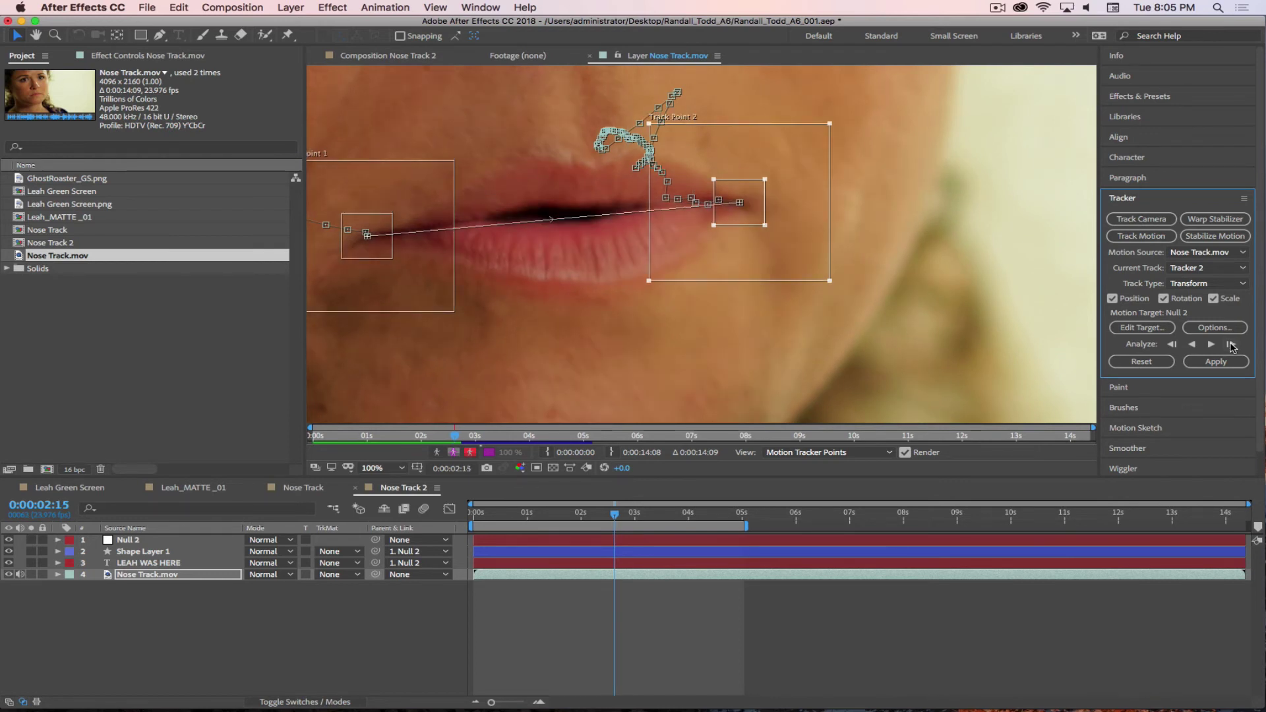
{"action": "left_click", "coordinate": [1231, 345]}
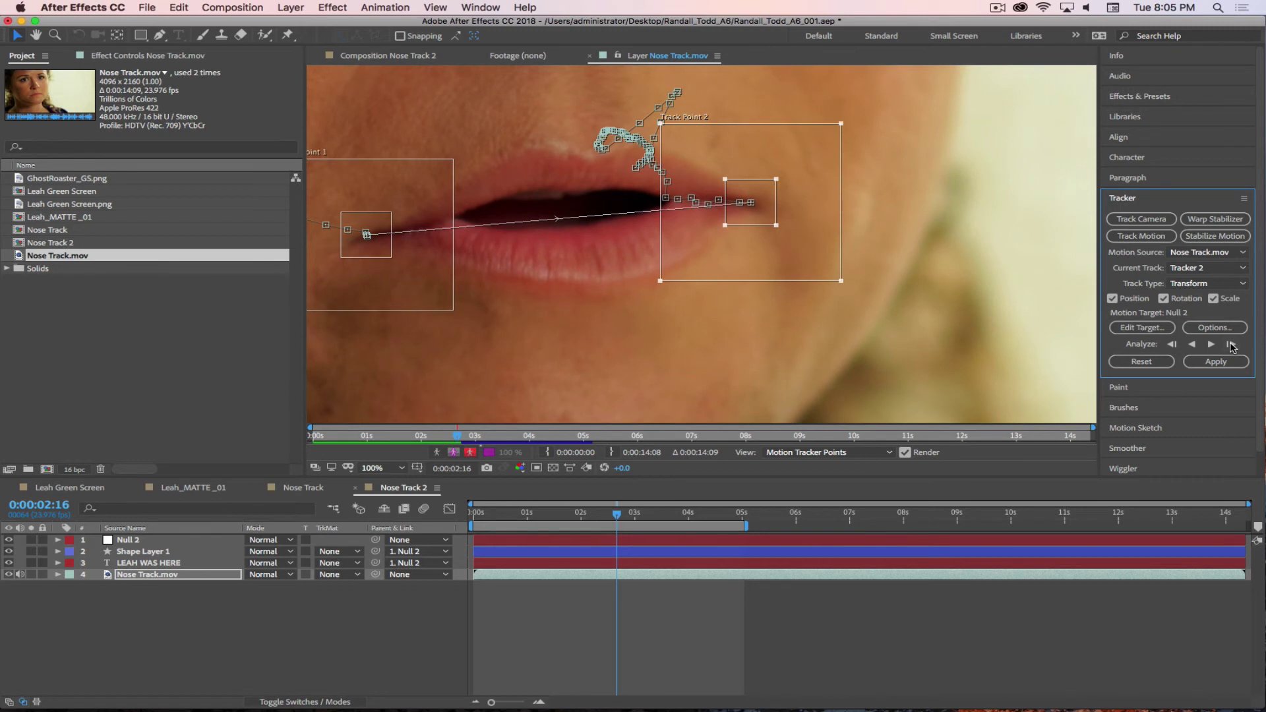
{"action": "left_click", "coordinate": [1231, 344]}
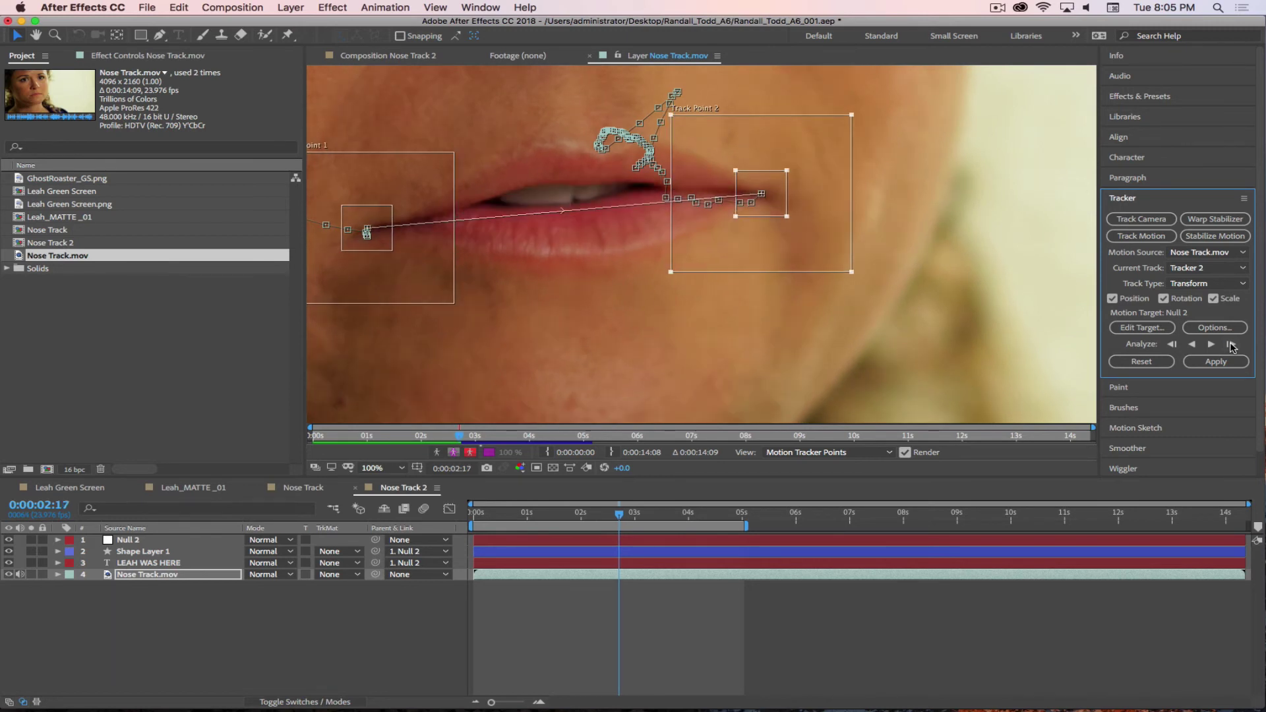
{"action": "left_click", "coordinate": [1231, 344]}
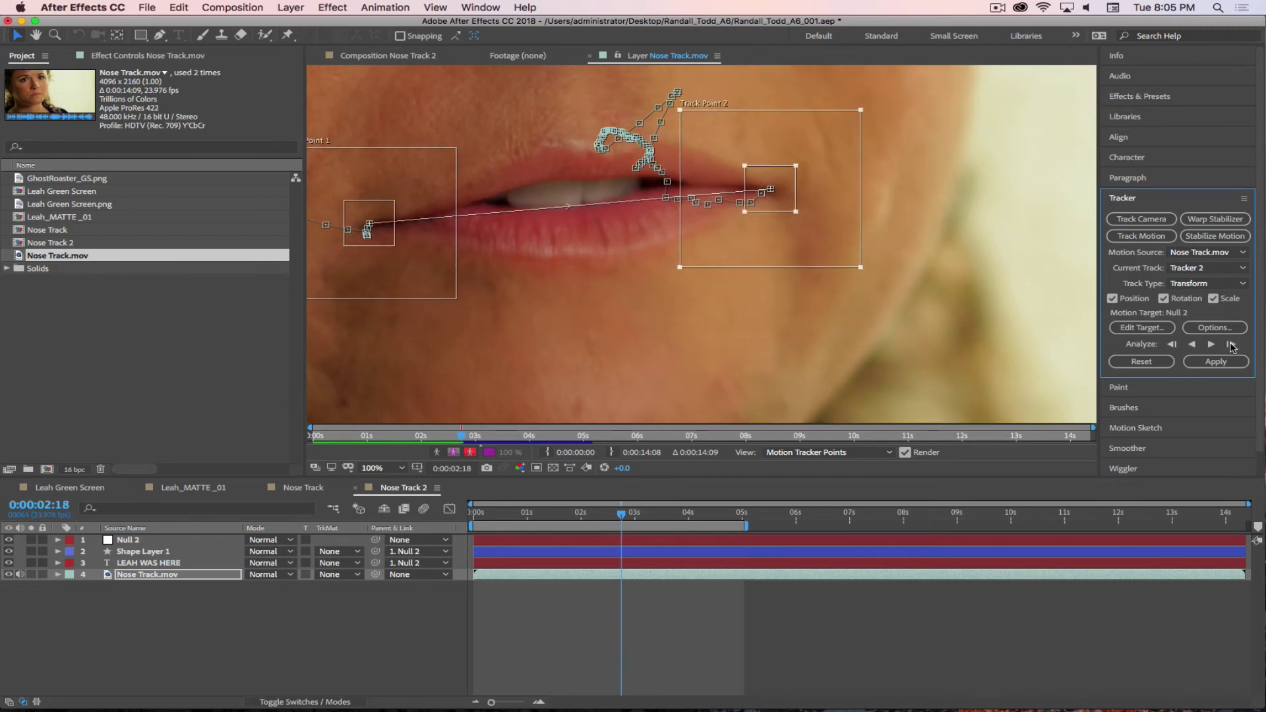
{"action": "left_click", "coordinate": [1230, 345]}
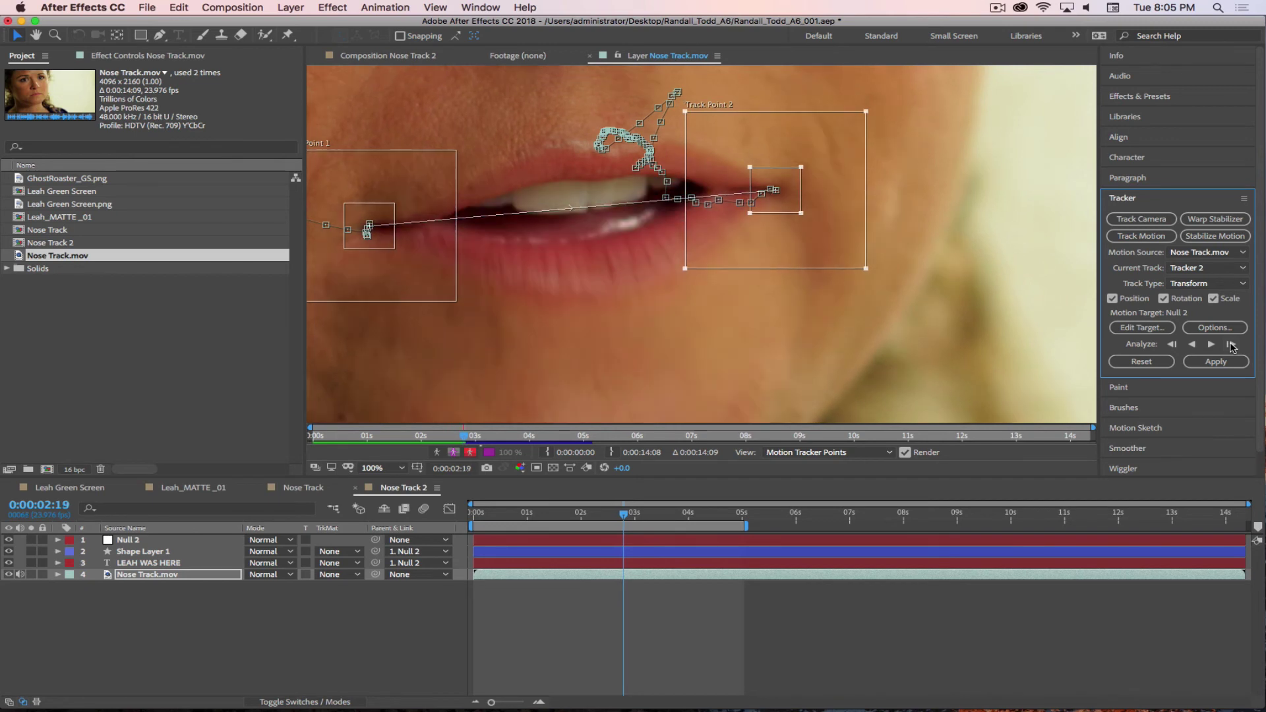
{"action": "left_click", "coordinate": [1230, 345]}
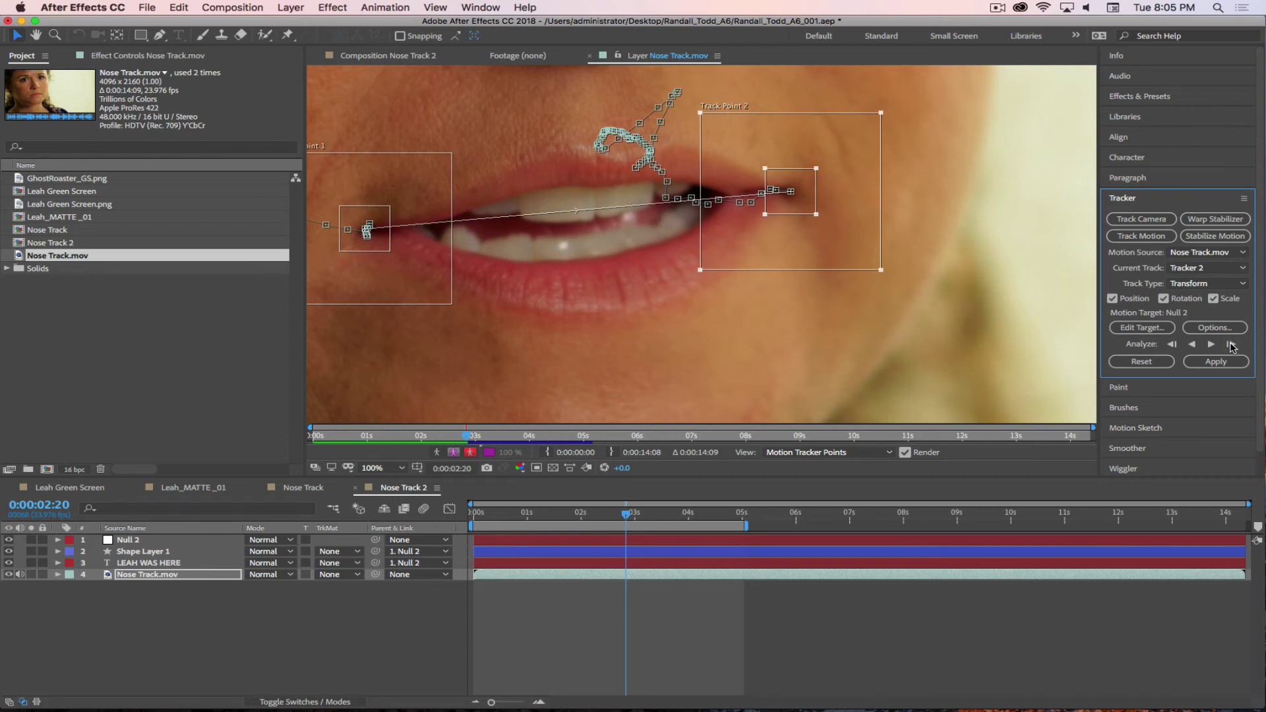
{"action": "left_click", "coordinate": [1231, 344]}
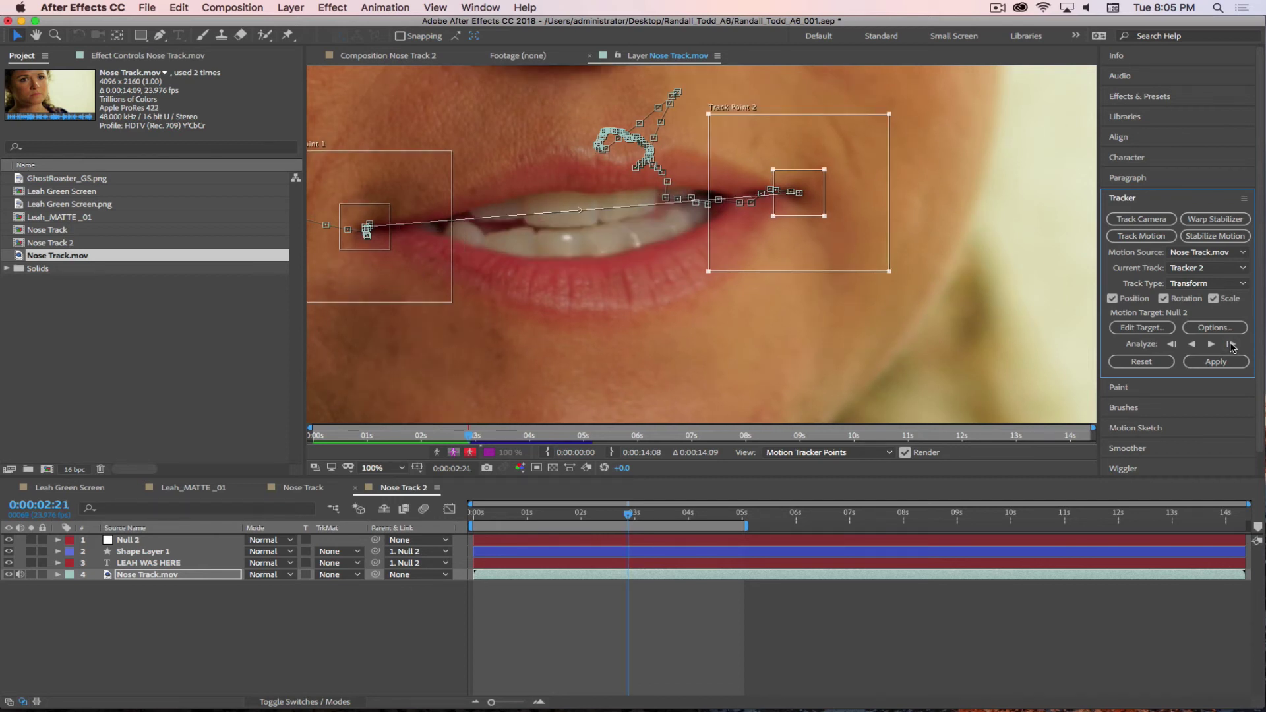
{"action": "left_click", "coordinate": [1231, 344]}
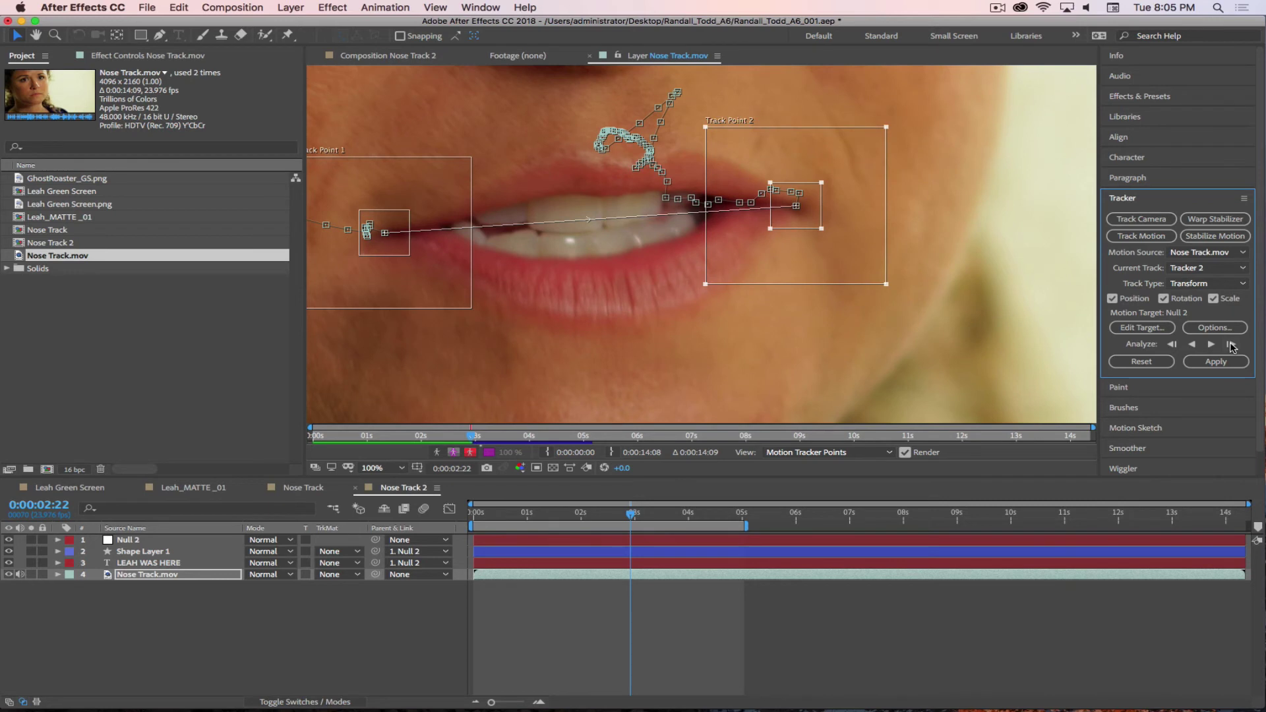
{"action": "left_click", "coordinate": [1231, 344]}
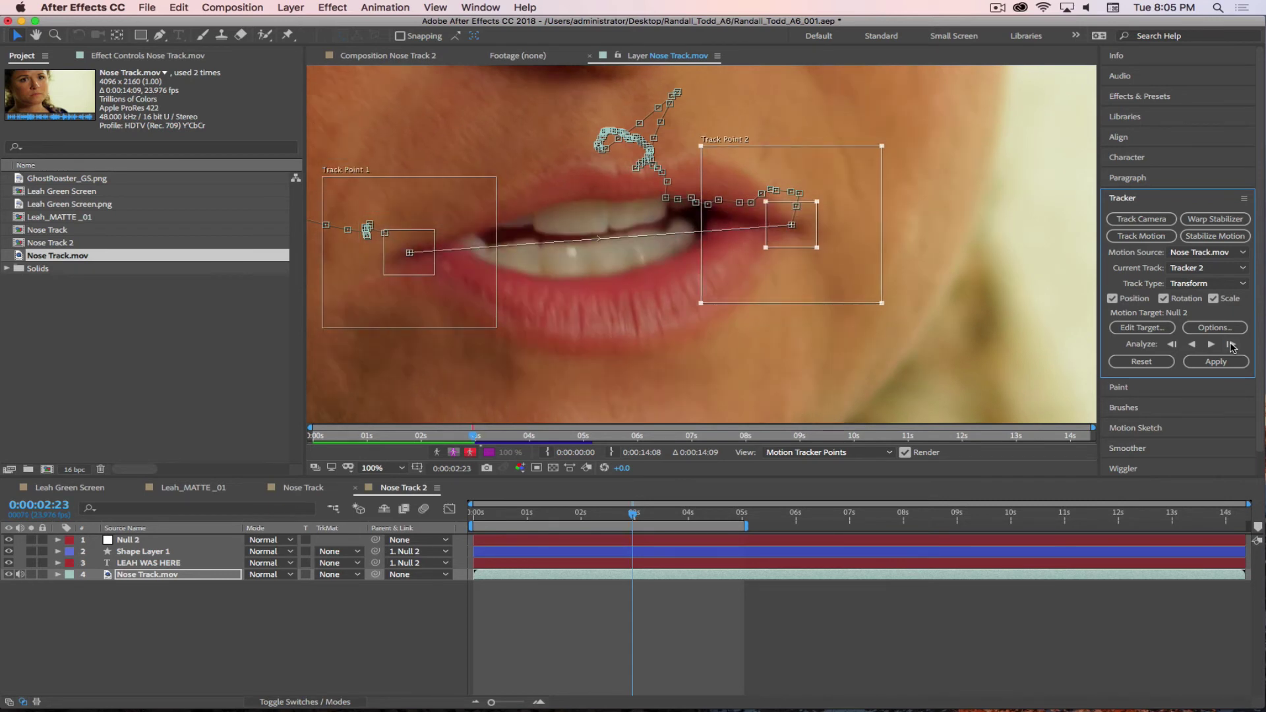
{"action": "left_click", "coordinate": [1231, 344]}
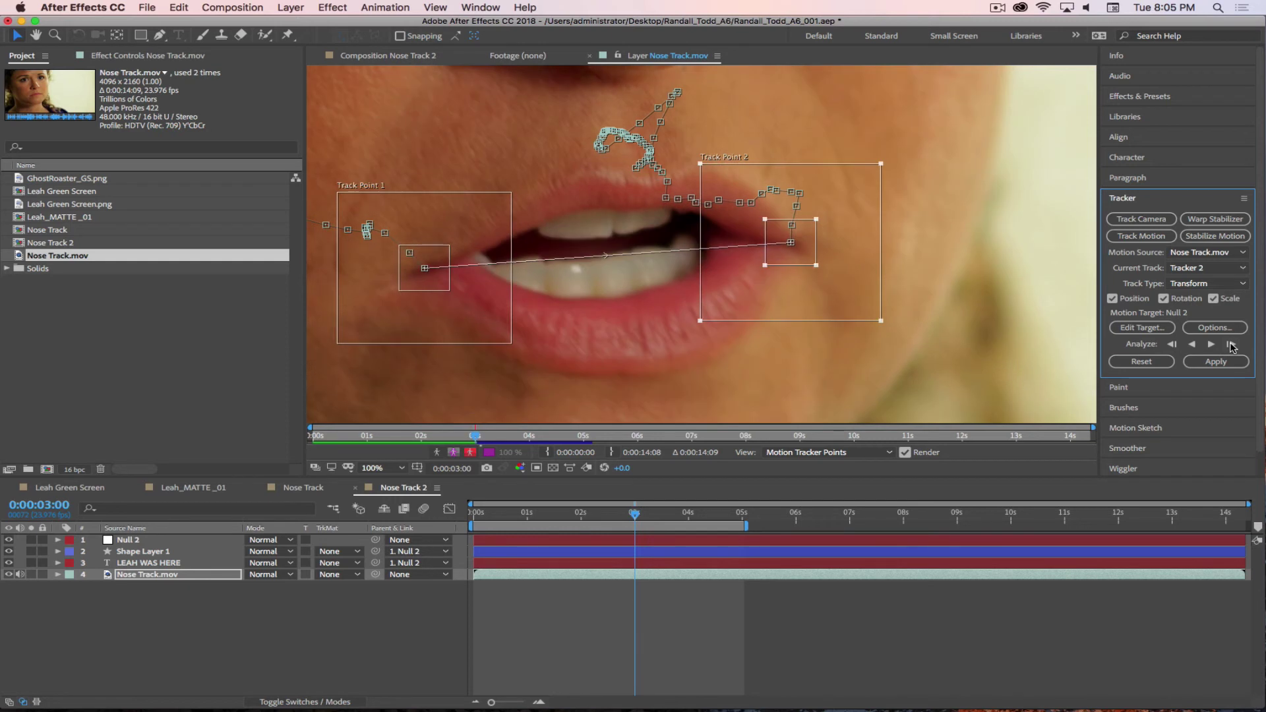
{"action": "left_click", "coordinate": [1230, 344]}
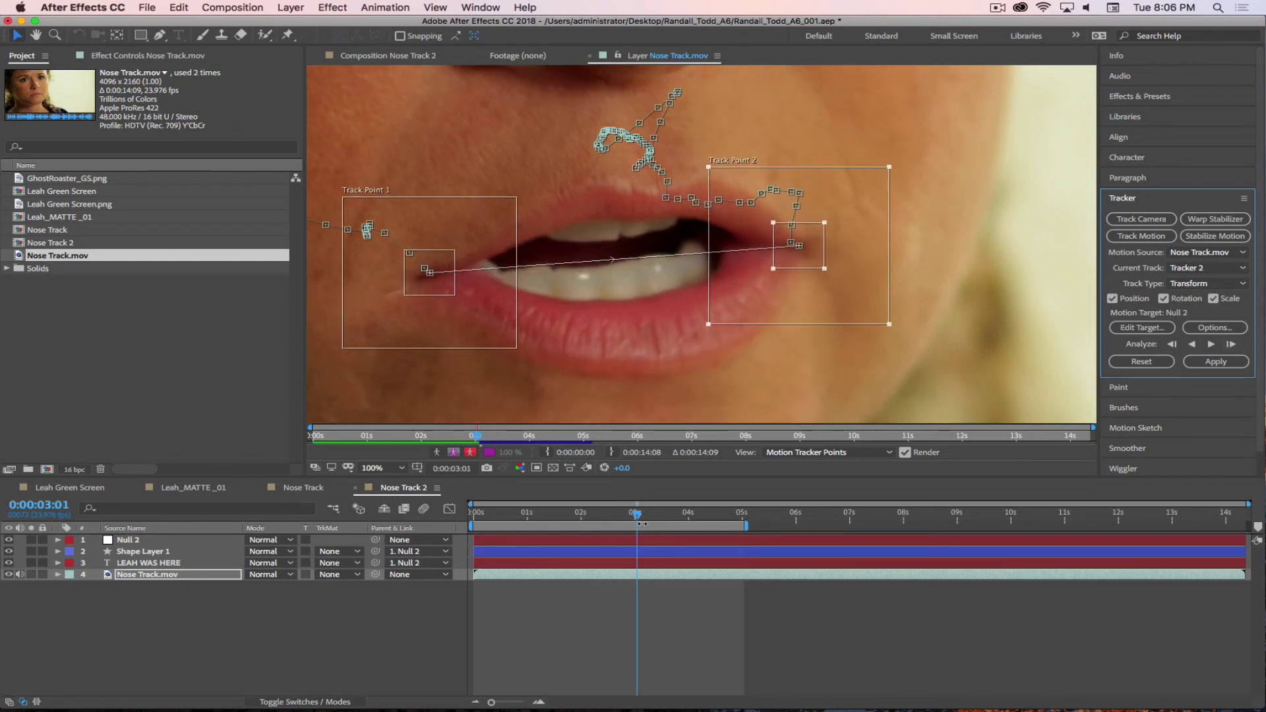
- Back at 0:00:03:00, put Track Point 1 on the left lip corner and re-analyze to 0:00:03:03
{"action": "key", "text": "Page_Up"}
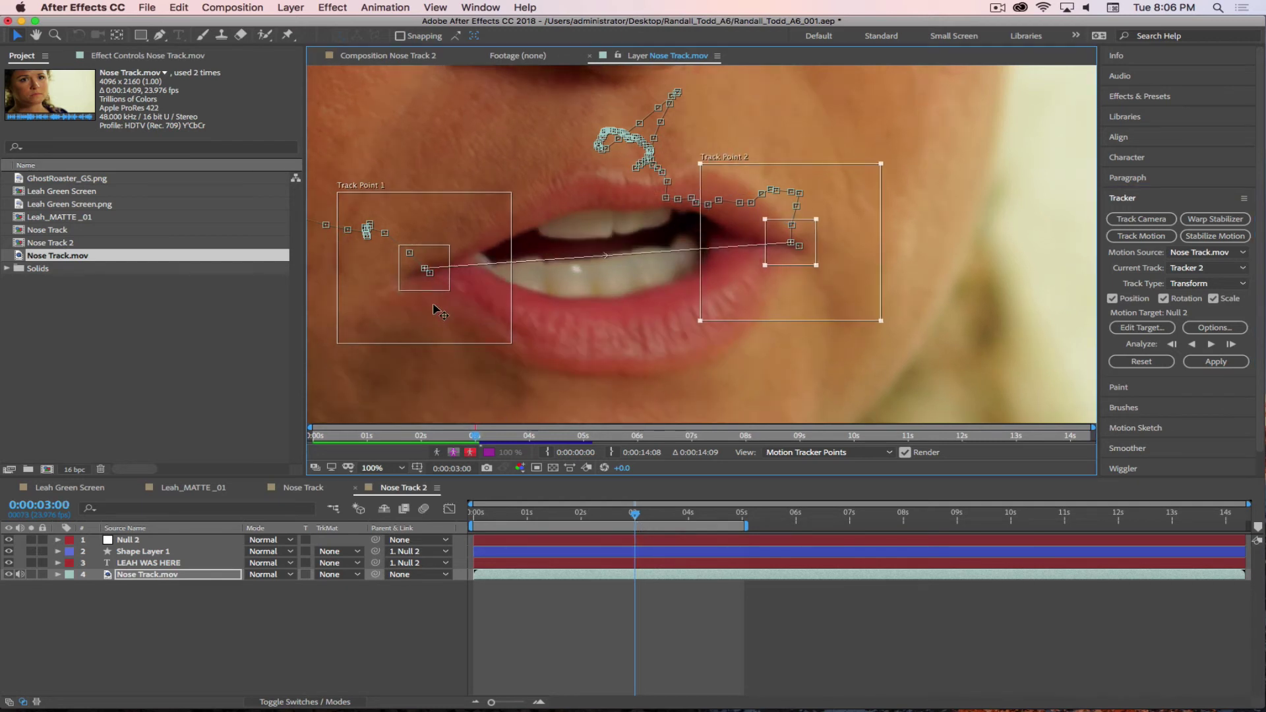
{"action": "left_click_drag", "start_coordinate": [457, 310], "coordinate": [454, 314]}
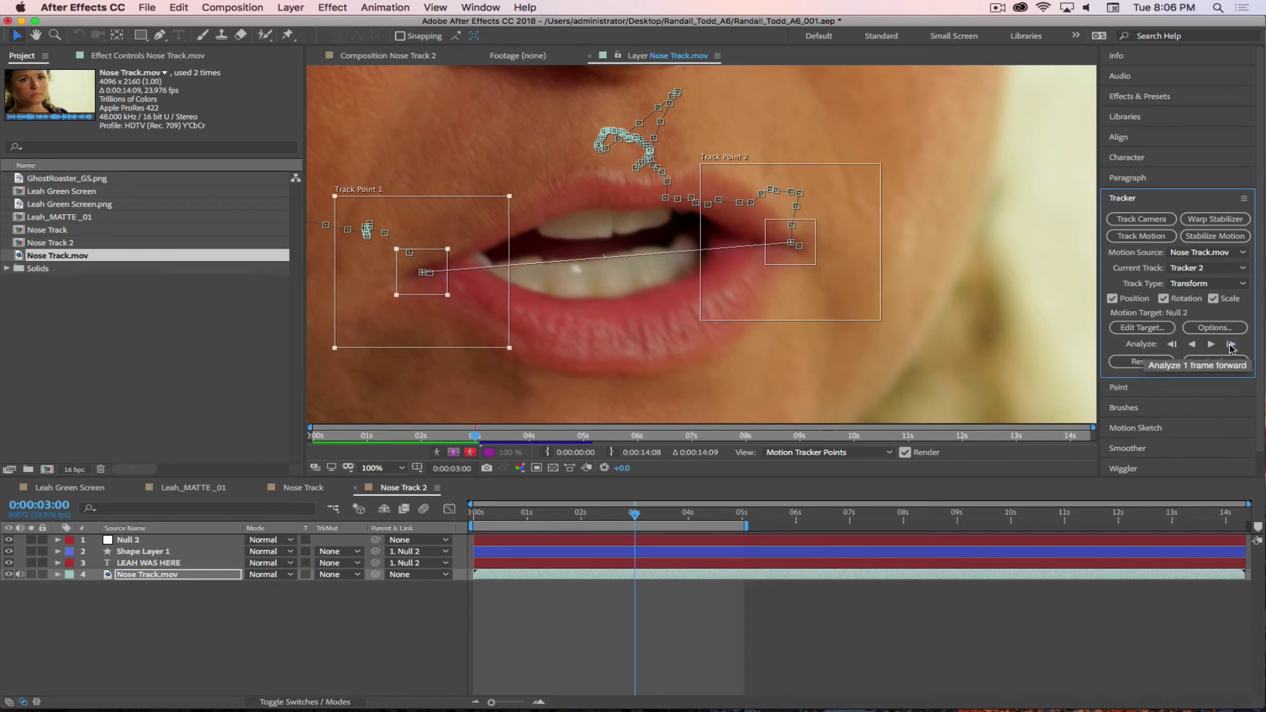
{"action": "left_click", "coordinate": [1231, 345]}
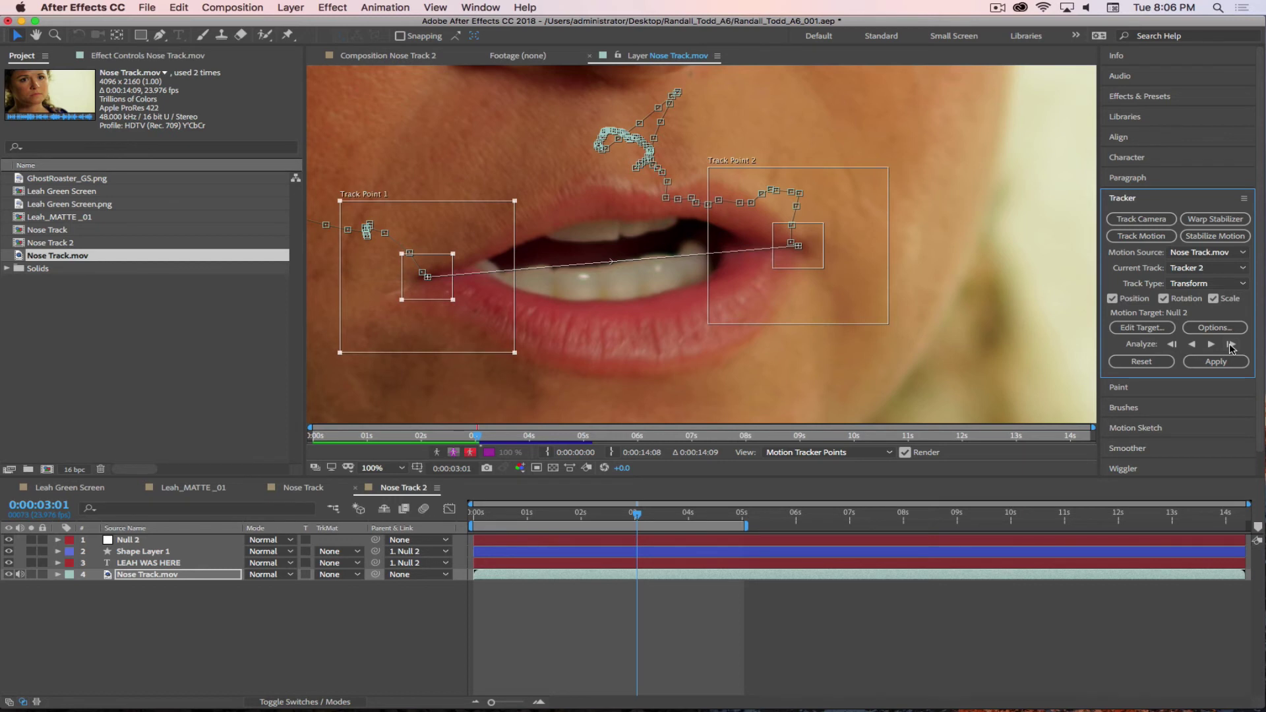
{"action": "left_click", "coordinate": [1231, 345]}
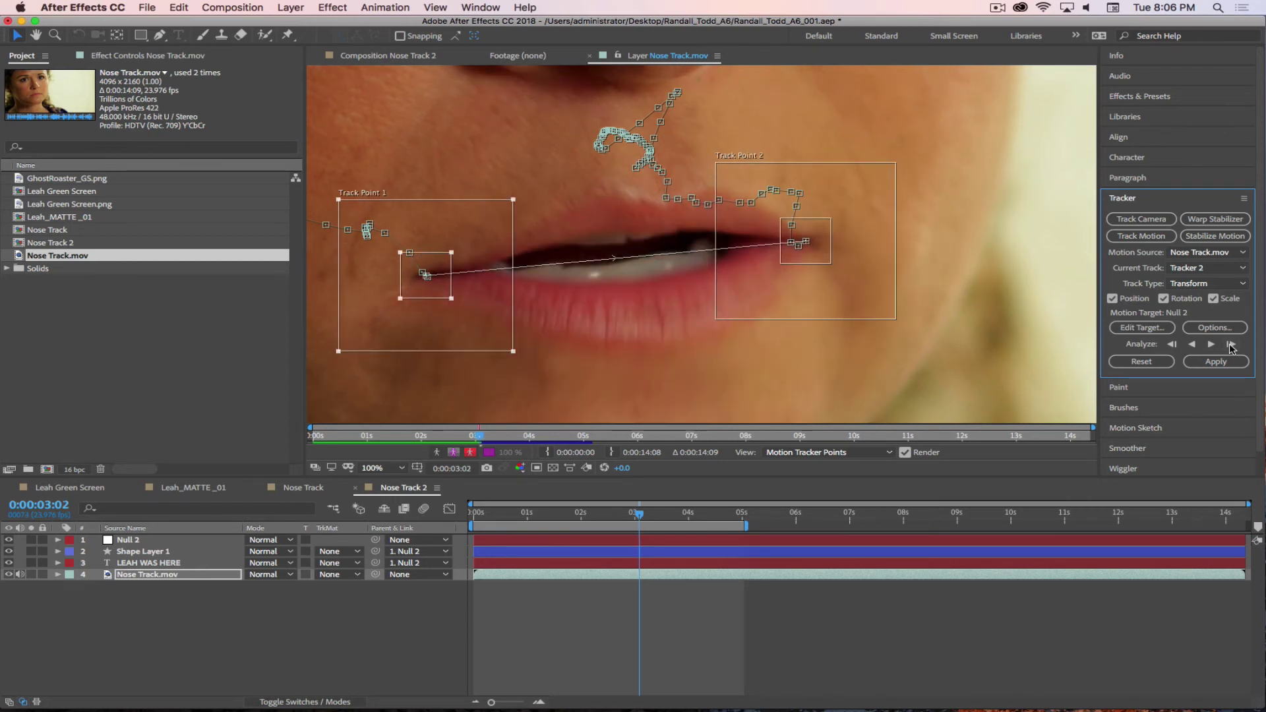
{"action": "left_click", "coordinate": [1231, 345]}
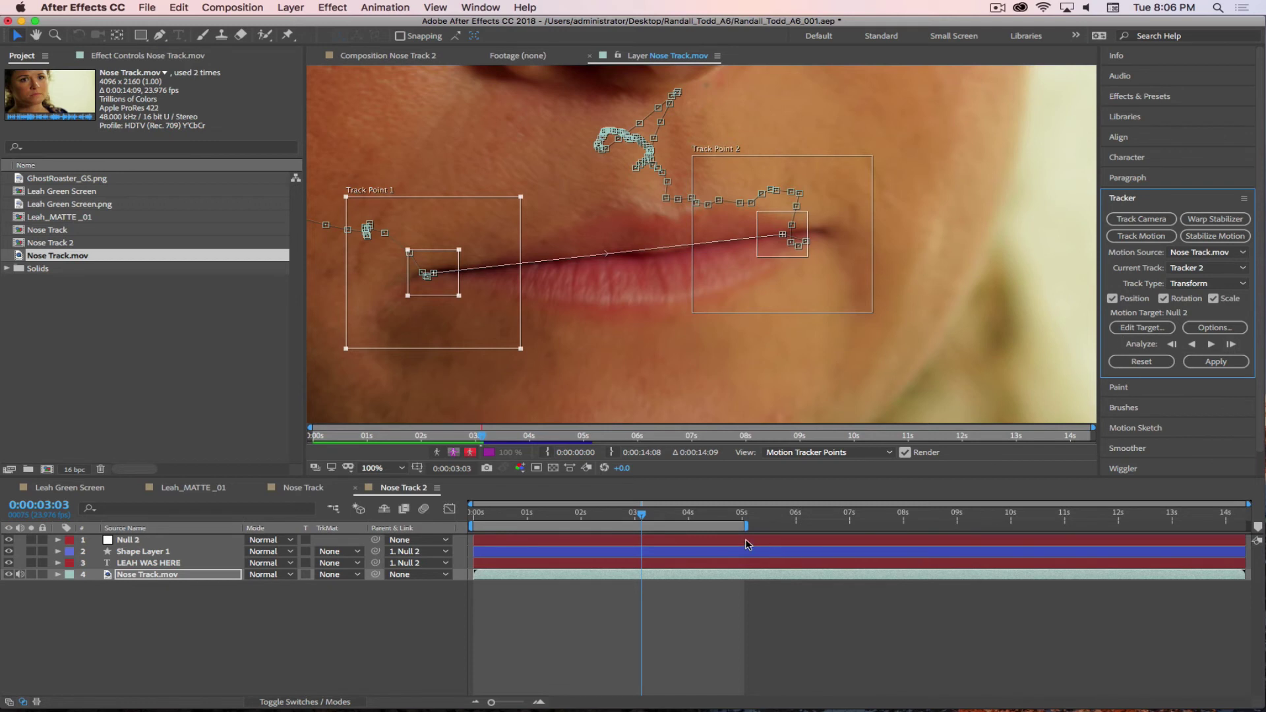
{"action": "key", "text": "Page_Up"}
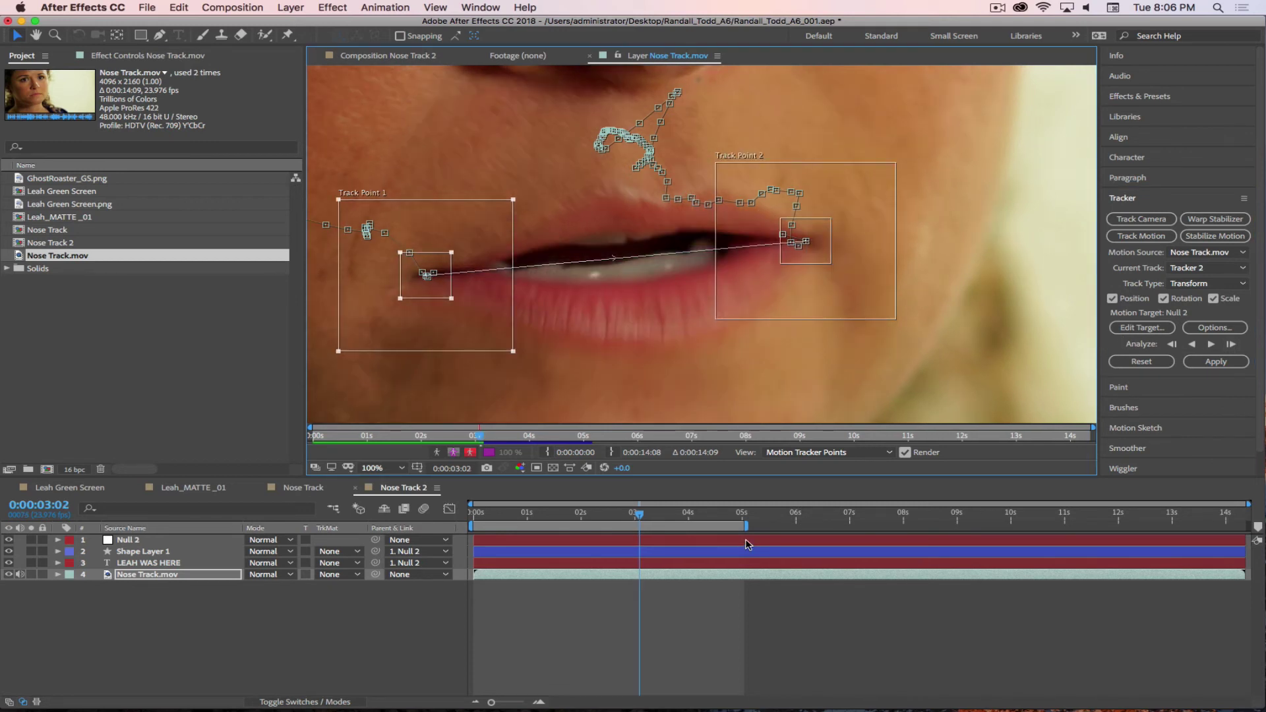
{"action": "left_click", "coordinate": [1231, 345]}
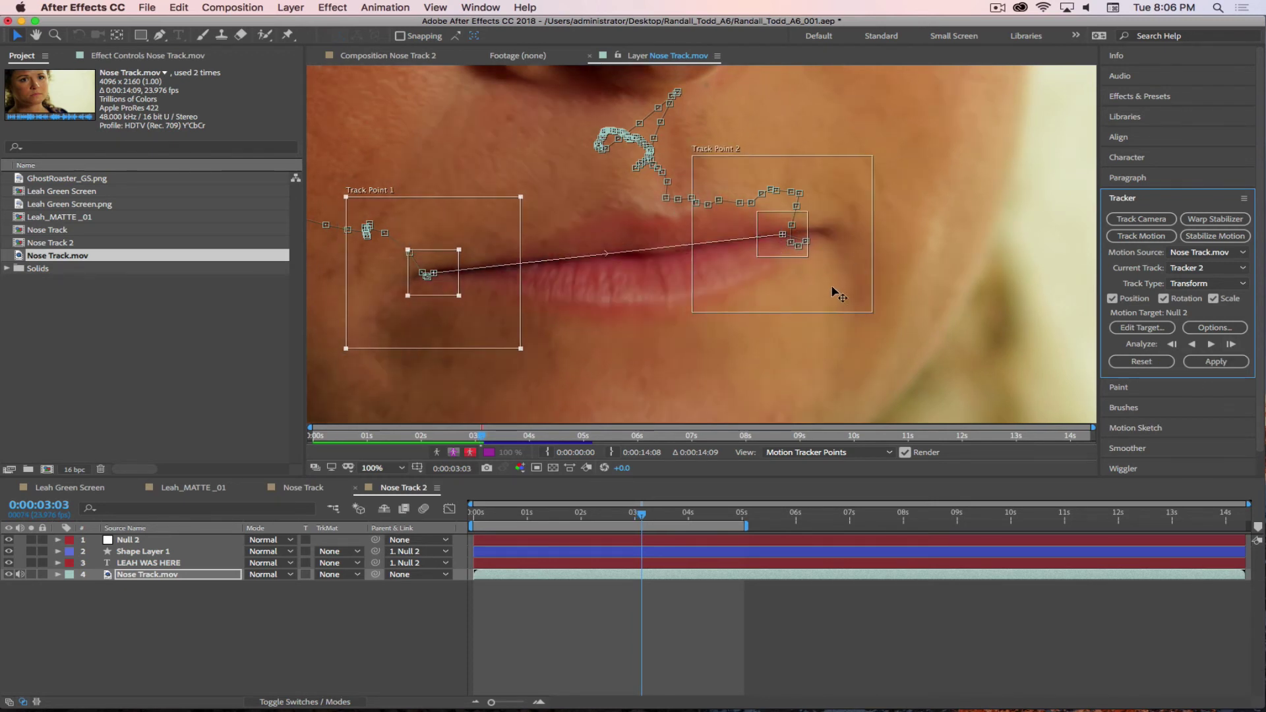
- Put Track Point 2 back on the right lip corner, step the track forward, then analyze continuously
{"action": "left_click_drag", "start_coordinate": [833, 291], "coordinate": [869, 287]}
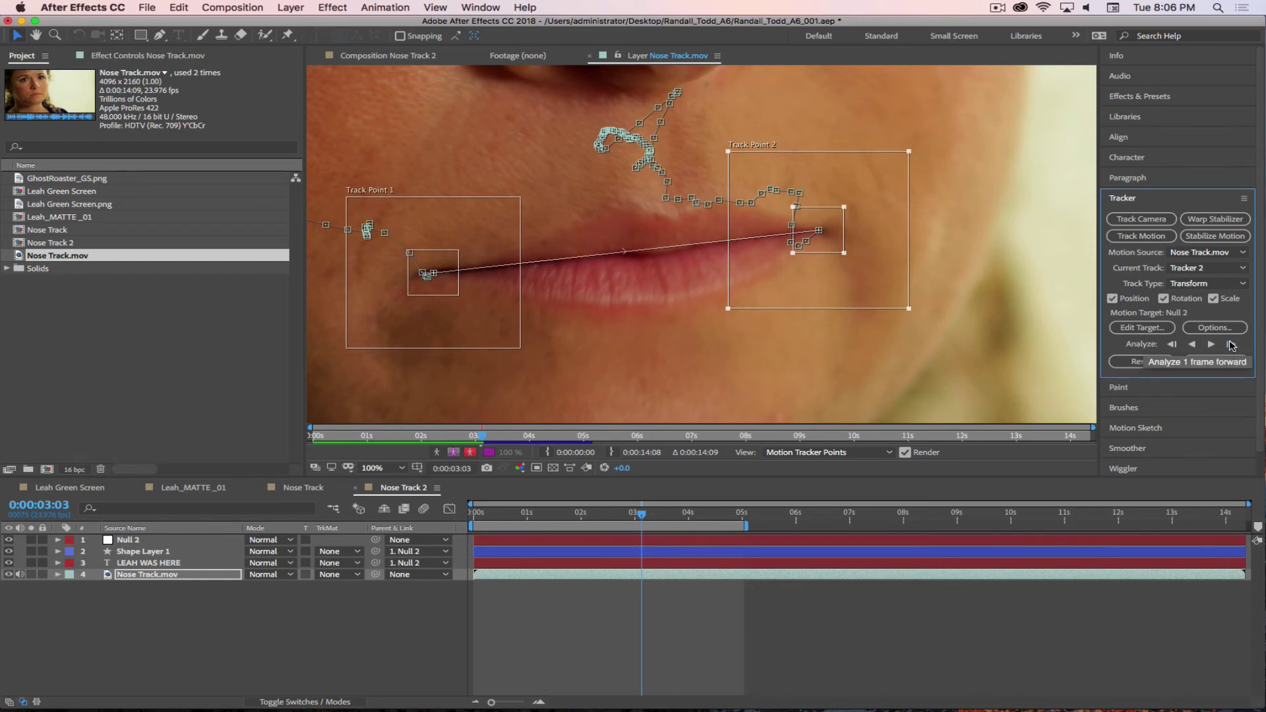
{"action": "left_click", "coordinate": [1231, 346]}
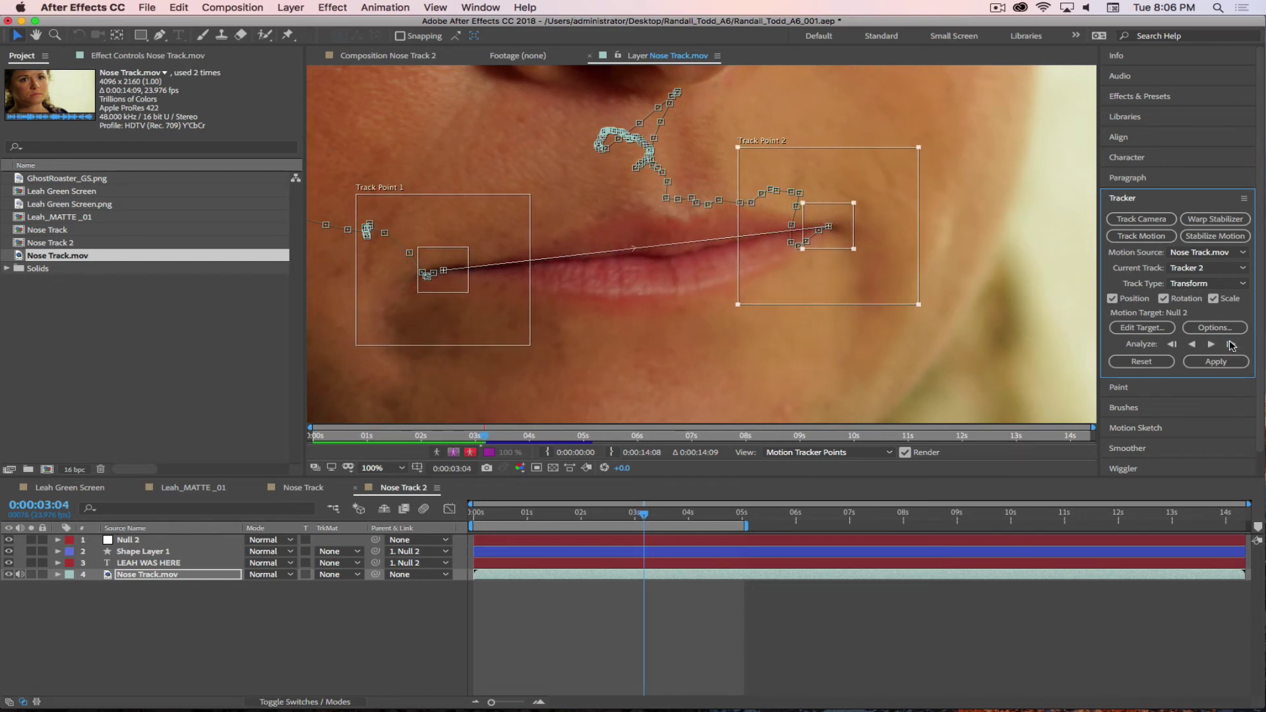
{"action": "left_click", "coordinate": [1231, 346]}
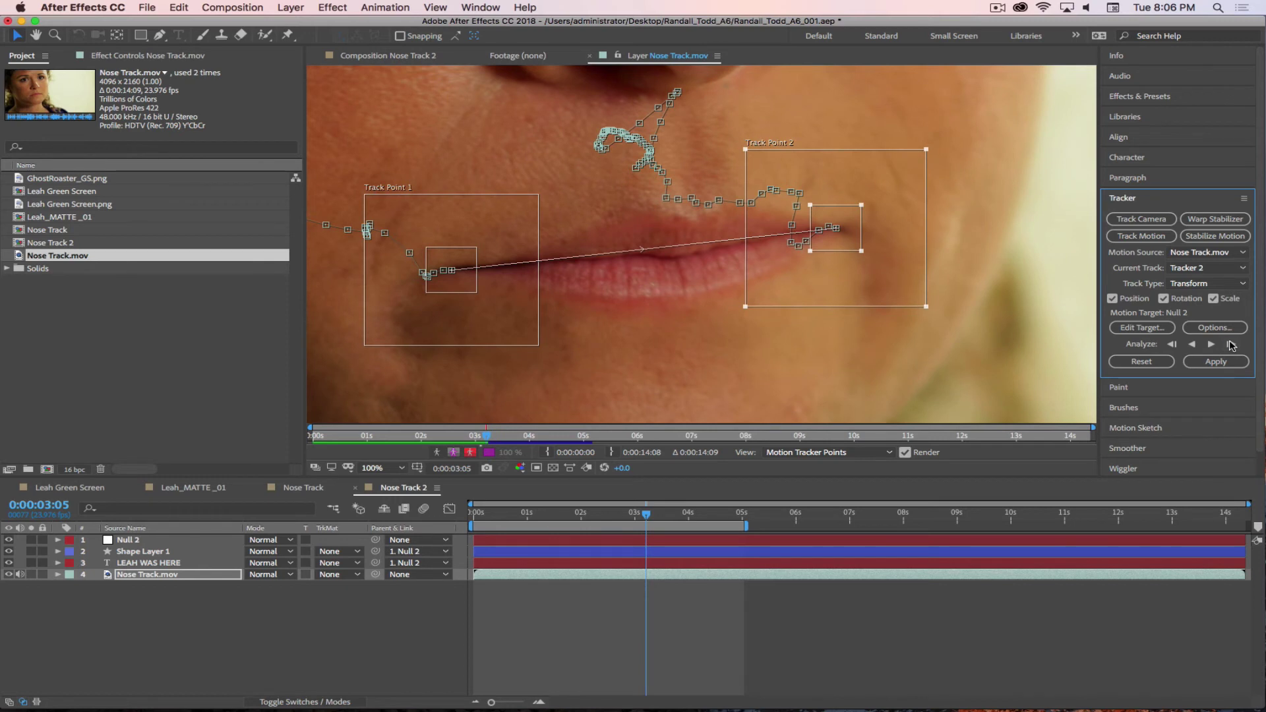
{"action": "left_click", "coordinate": [1231, 346]}
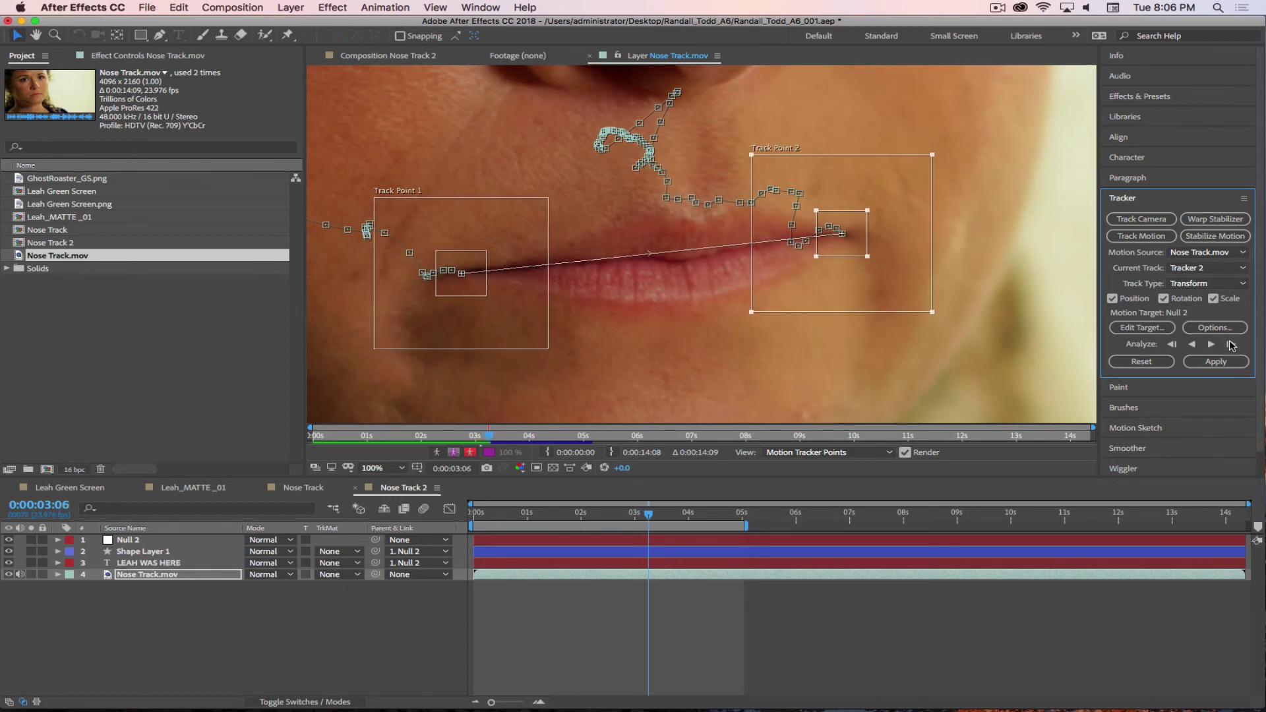
{"action": "left_click", "coordinate": [1231, 346]}
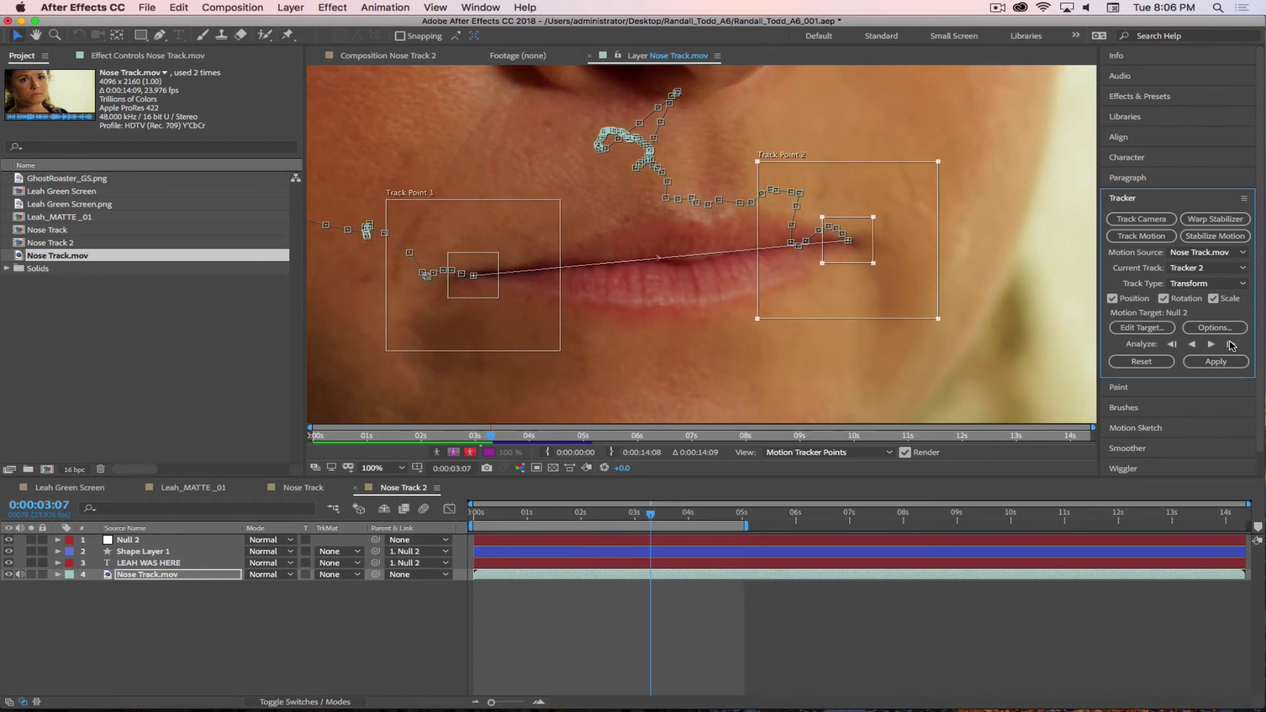
{"action": "left_click", "coordinate": [1231, 346]}
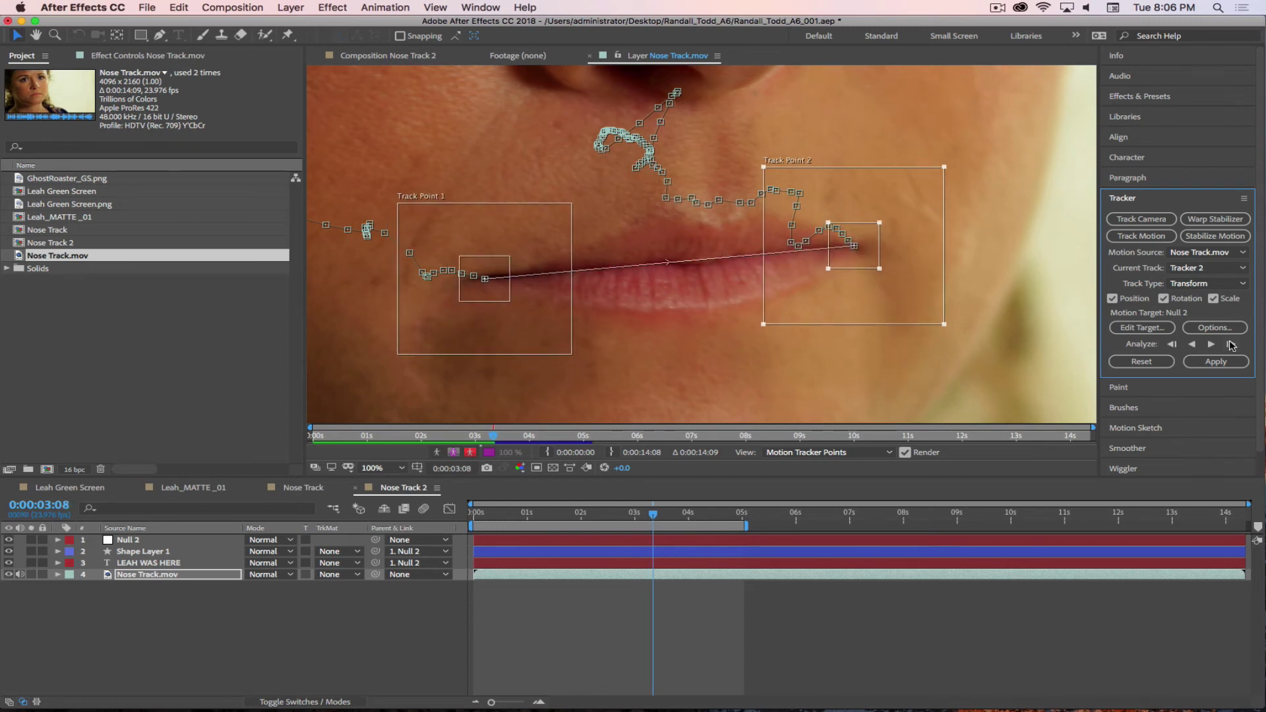
{"action": "left_click", "coordinate": [1230, 345]}
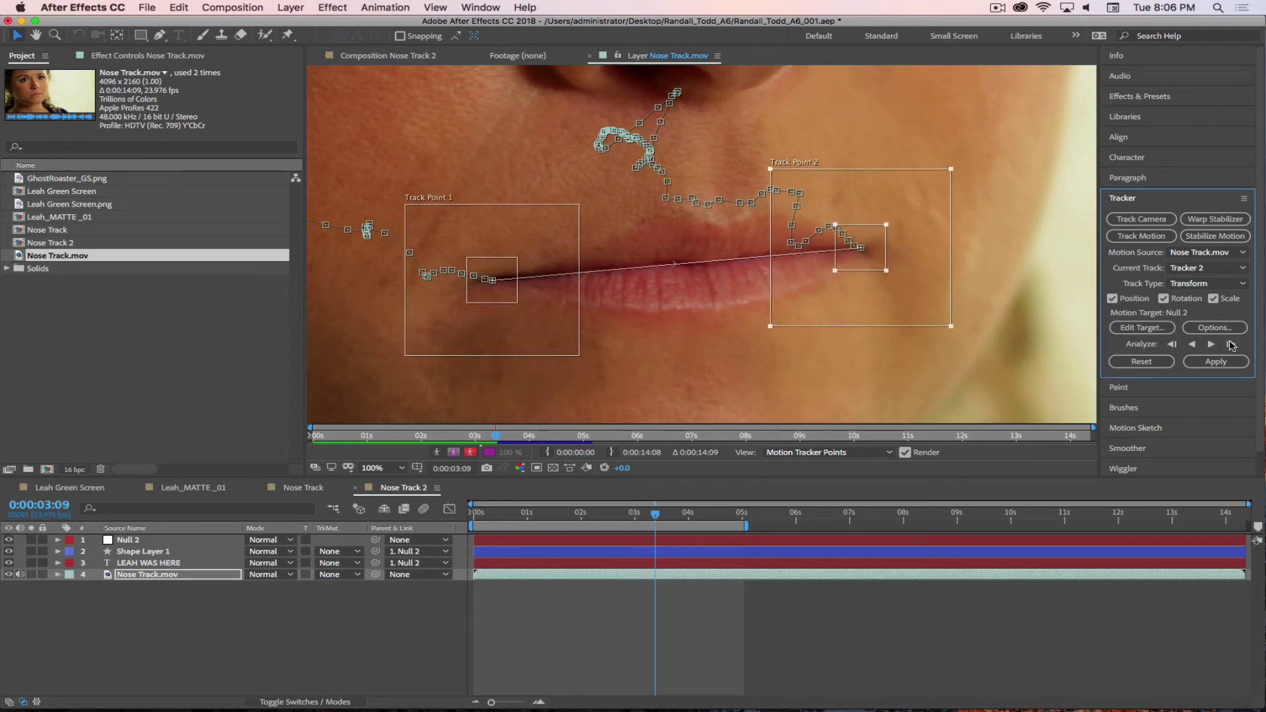
{"action": "left_click", "coordinate": [1231, 346]}
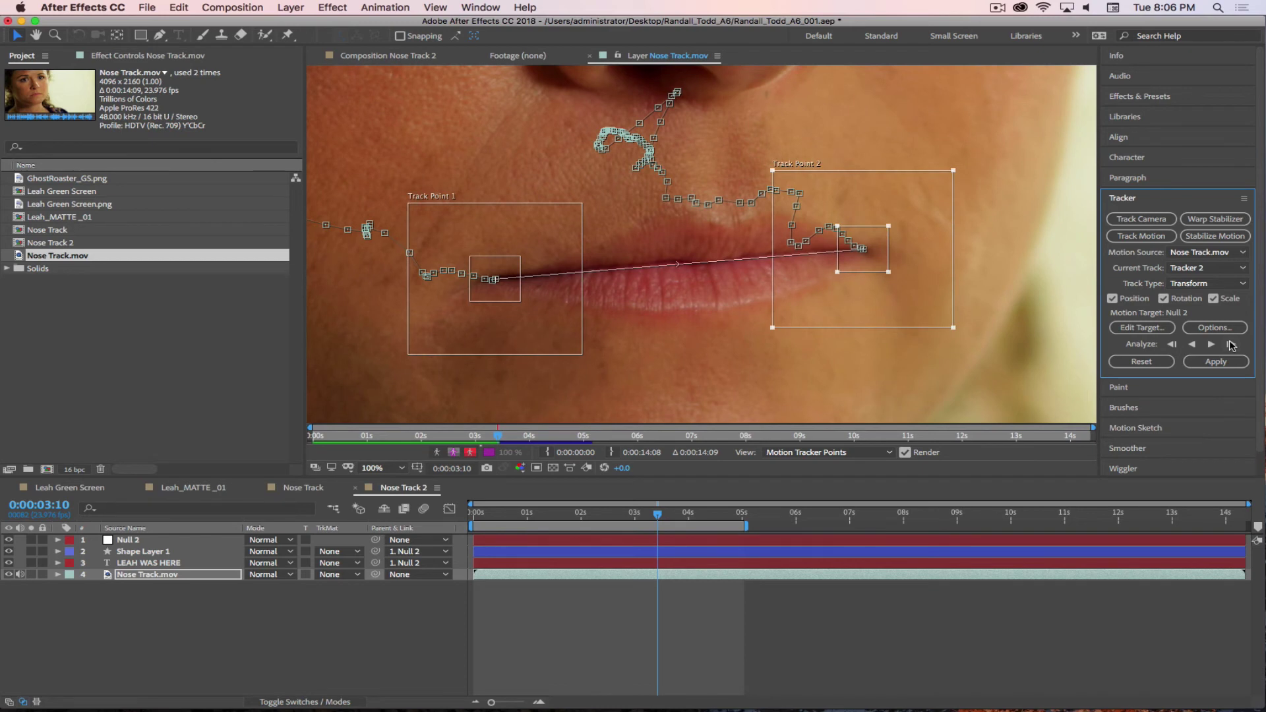
{"action": "left_click", "coordinate": [1231, 345]}
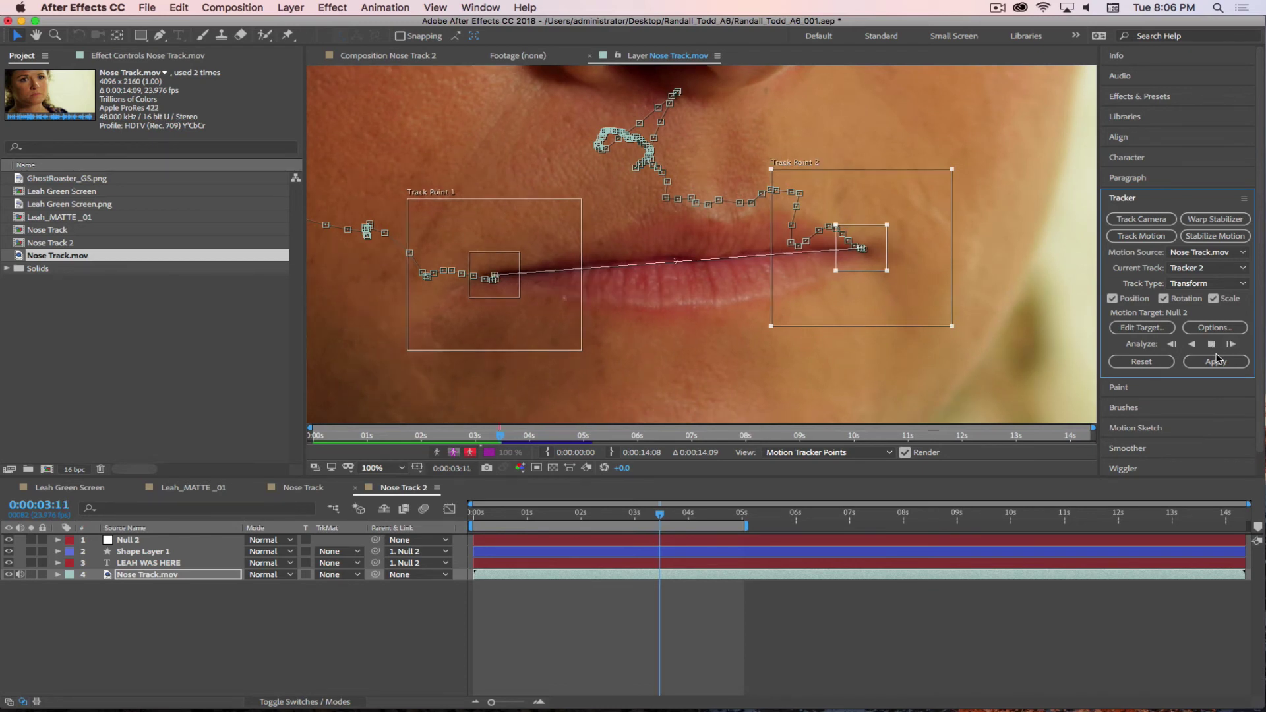
{"action": "left_click", "coordinate": [1213, 345]}
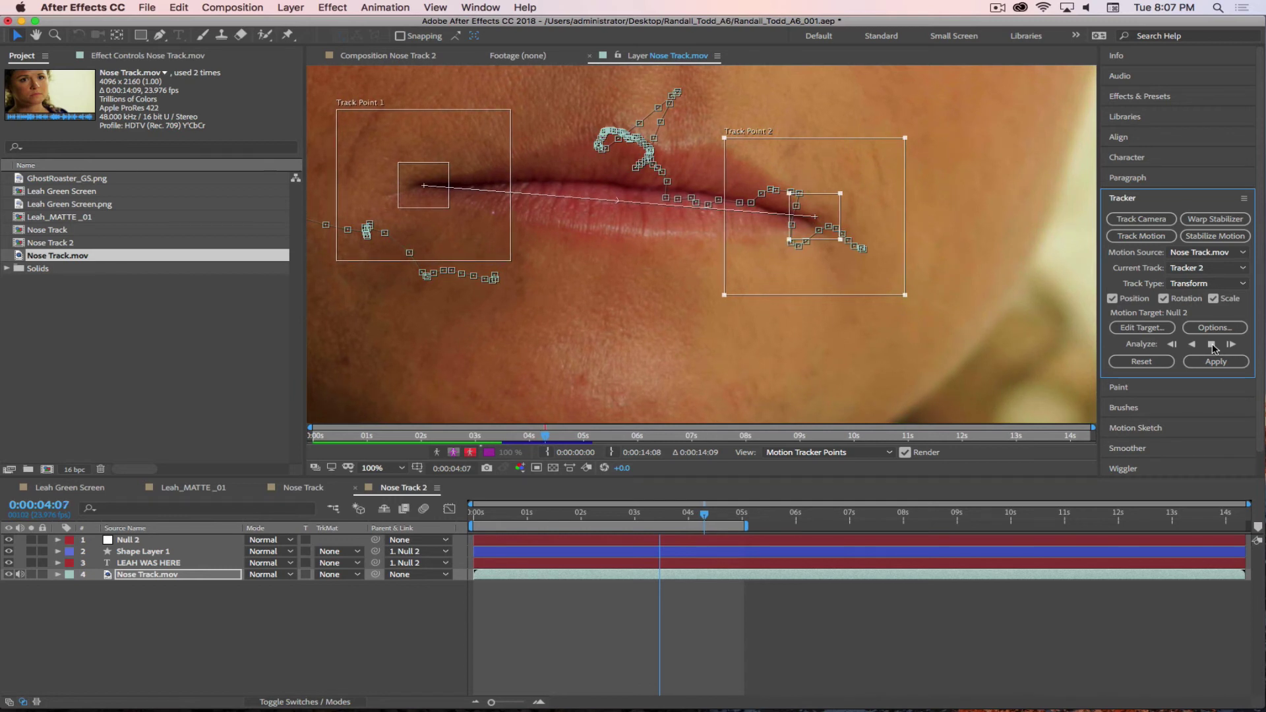
- Stop at 0:00:04:07, shrink both track points' search boxes, and analyze forward to 0:00:05:07
{"action": "left_click", "coordinate": [1212, 344]}
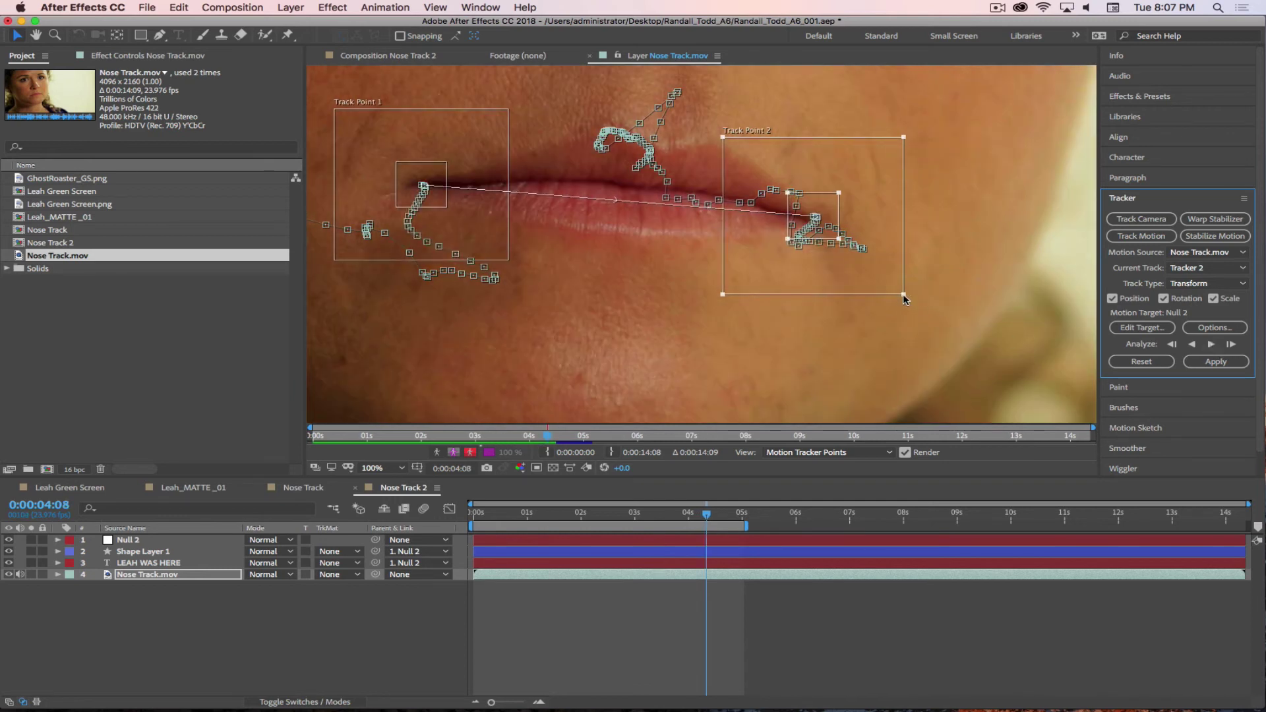
{"action": "left_click_drag", "start_coordinate": [904, 295], "coordinate": [868, 263]}
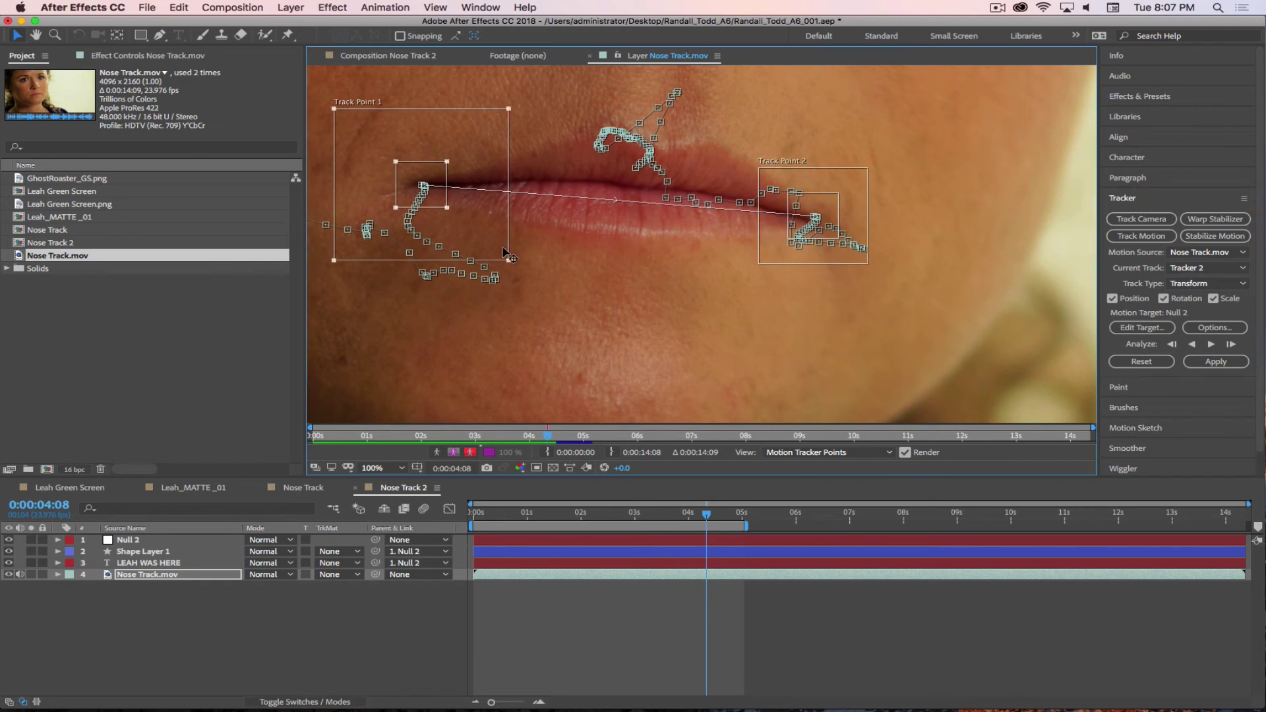
{"action": "left_click_drag", "start_coordinate": [508, 260], "coordinate": [463, 222]}
{"action": "left_click", "coordinate": [1261, 302]}
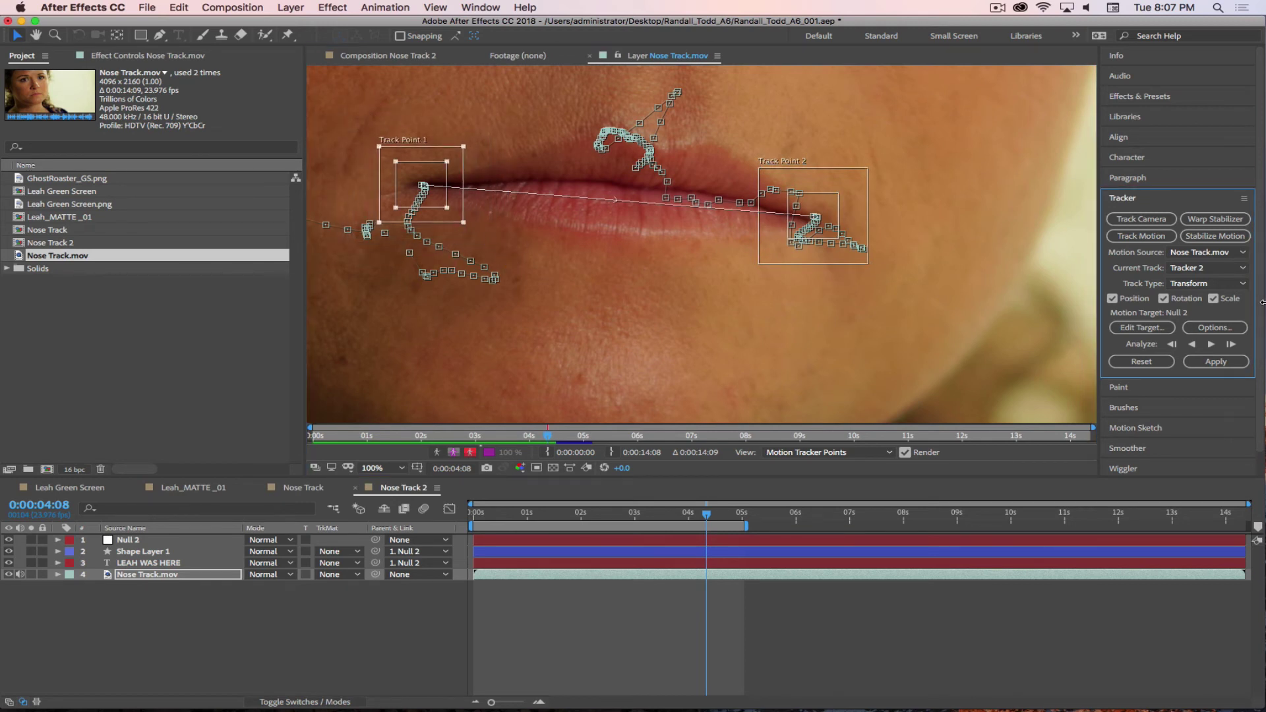
{"action": "left_click", "coordinate": [1211, 344]}
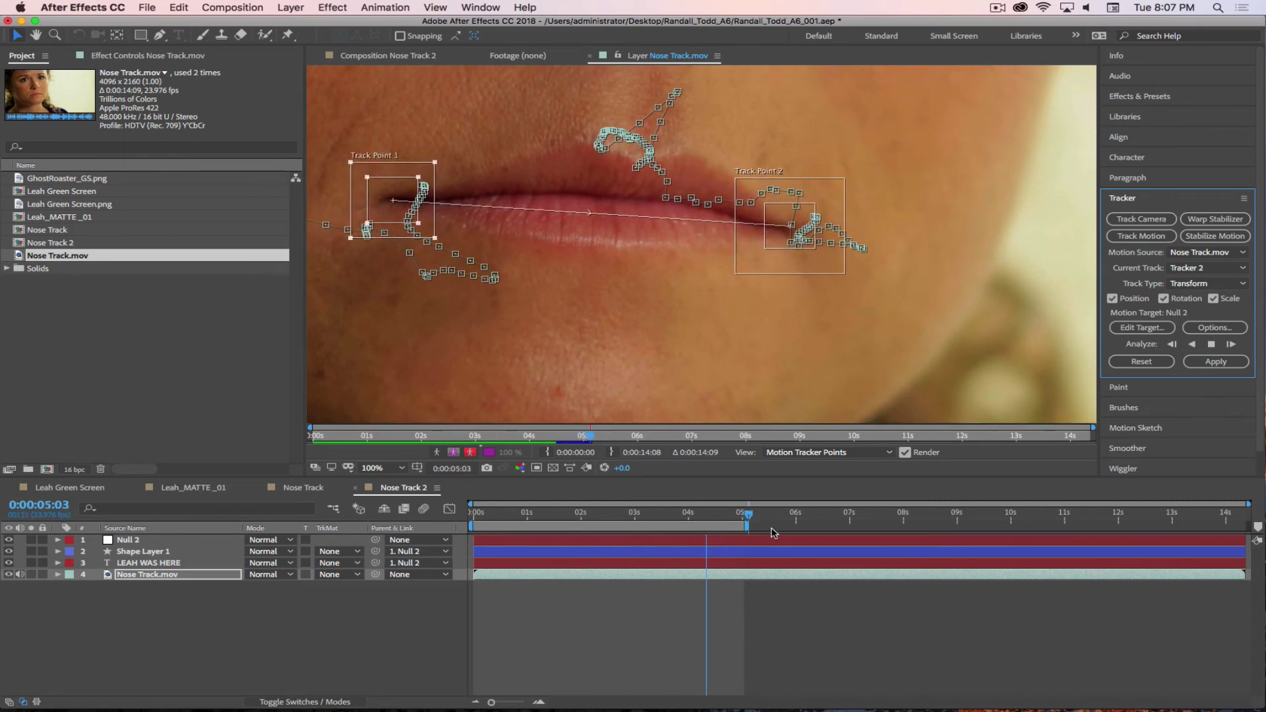
{"action": "left_click", "coordinate": [772, 577]}
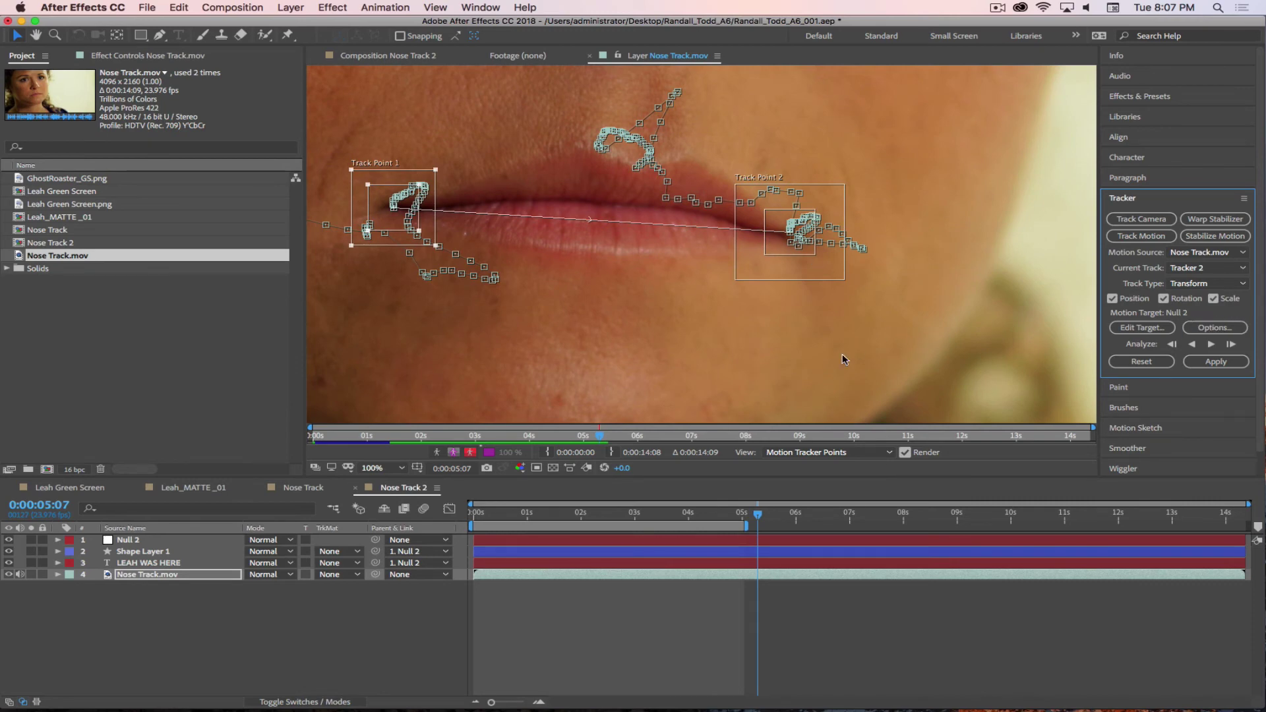
{"action": "left_click", "coordinate": [289, 8]}
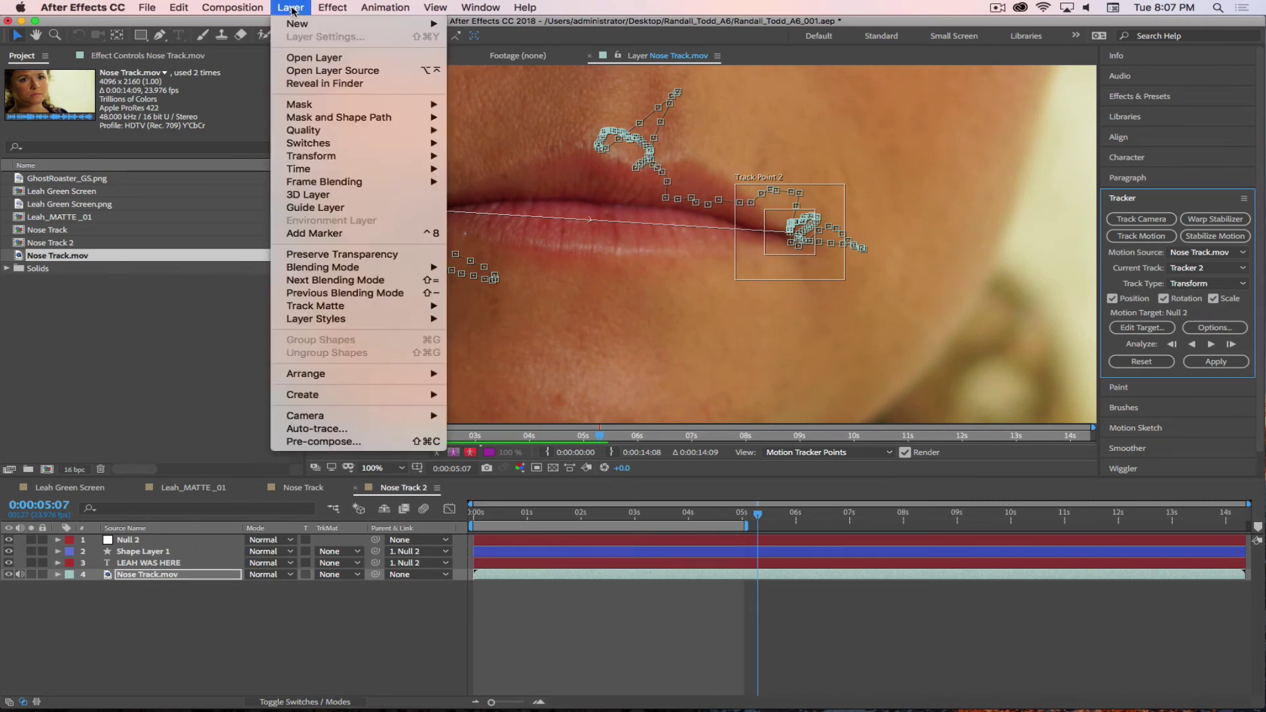
- Add a new null object layer and name it Mouth Track Null
{"action": "mouse_move", "coordinate": [298, 23]}
{"action": "left_click", "coordinate": [494, 80]}
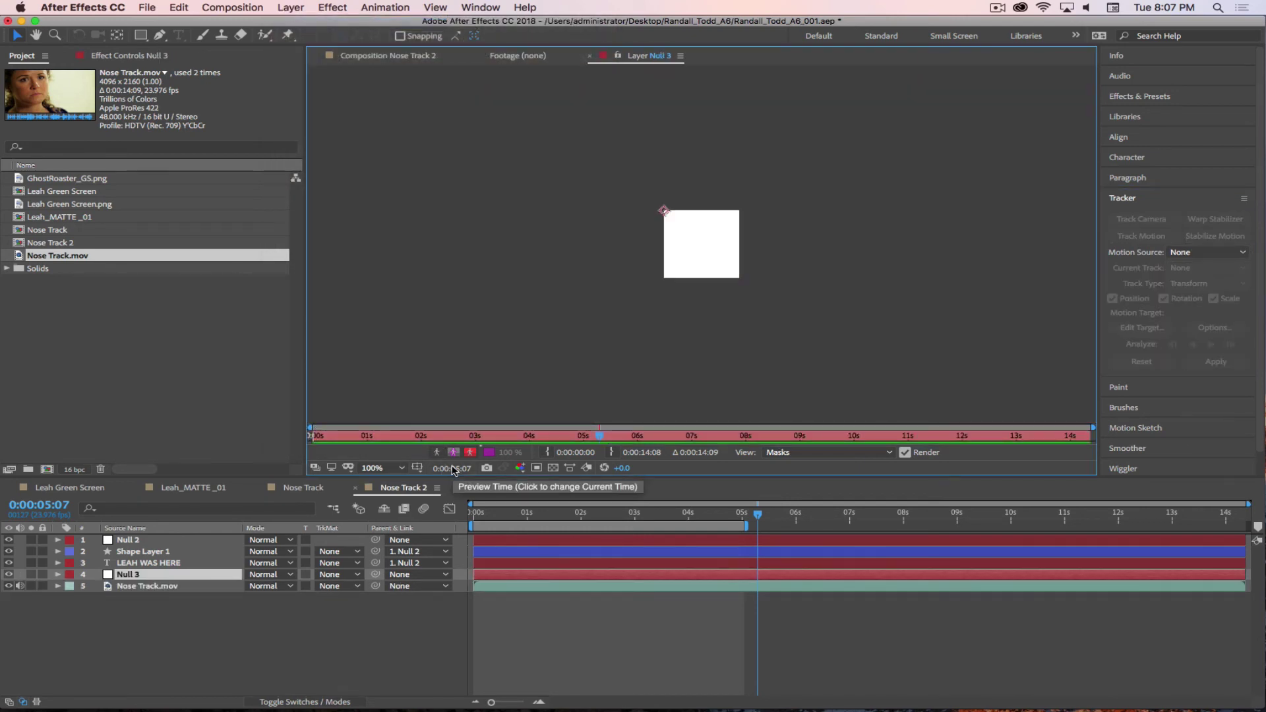
{"action": "left_click", "coordinate": [99, 633]}
{"action": "left_click", "coordinate": [126, 577]}
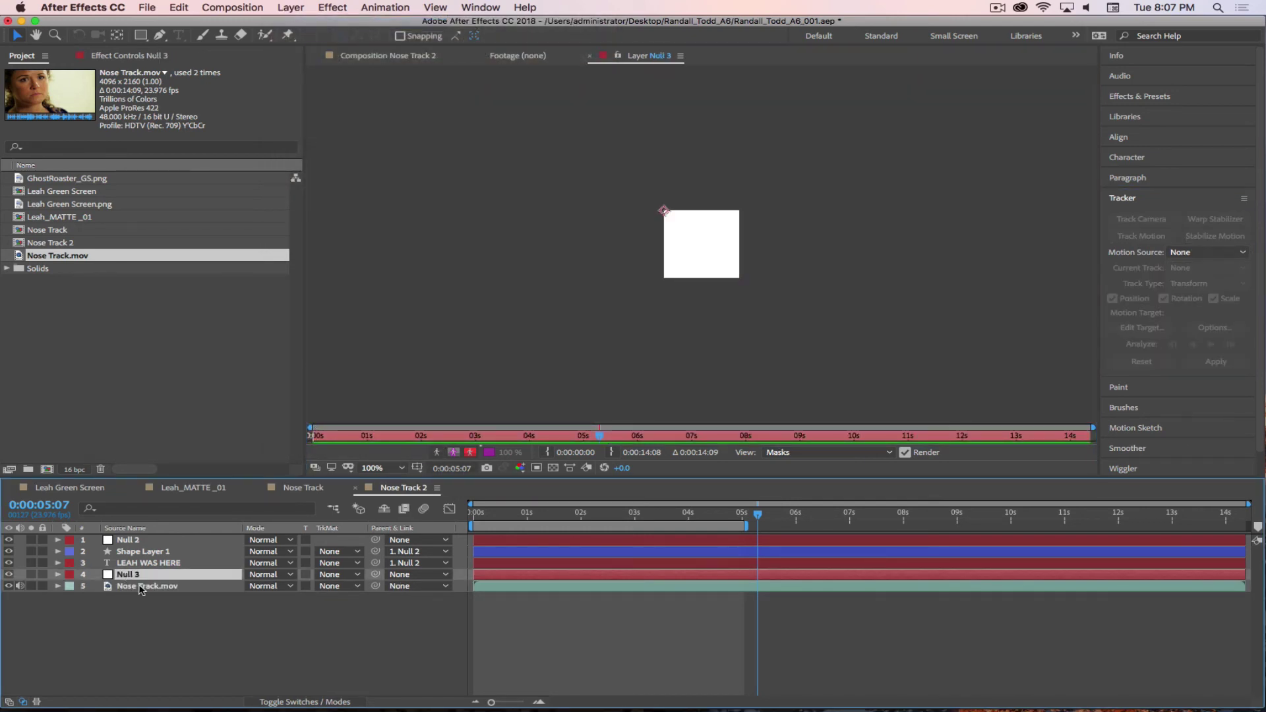
{"action": "key", "text": "Return"}
{"action": "type", "text": "Mouth"}
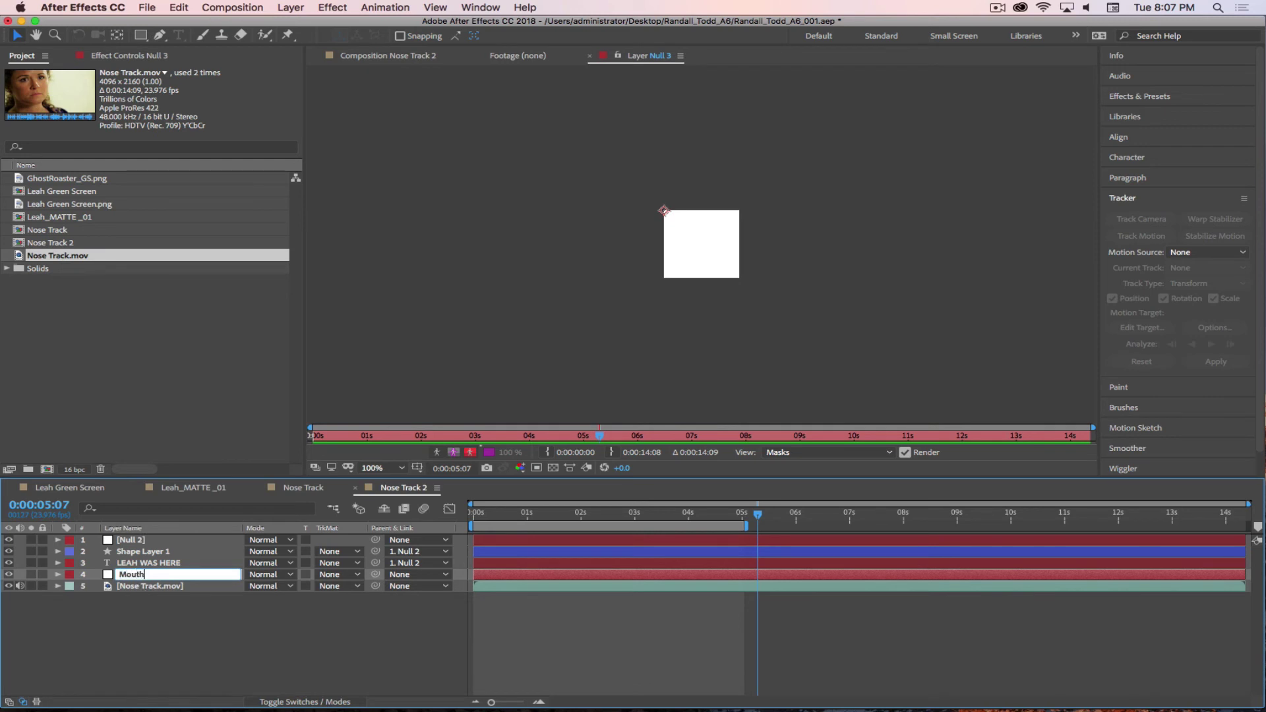
{"action": "type", "text": " Track Null"}
{"action": "key", "text": "Return"}
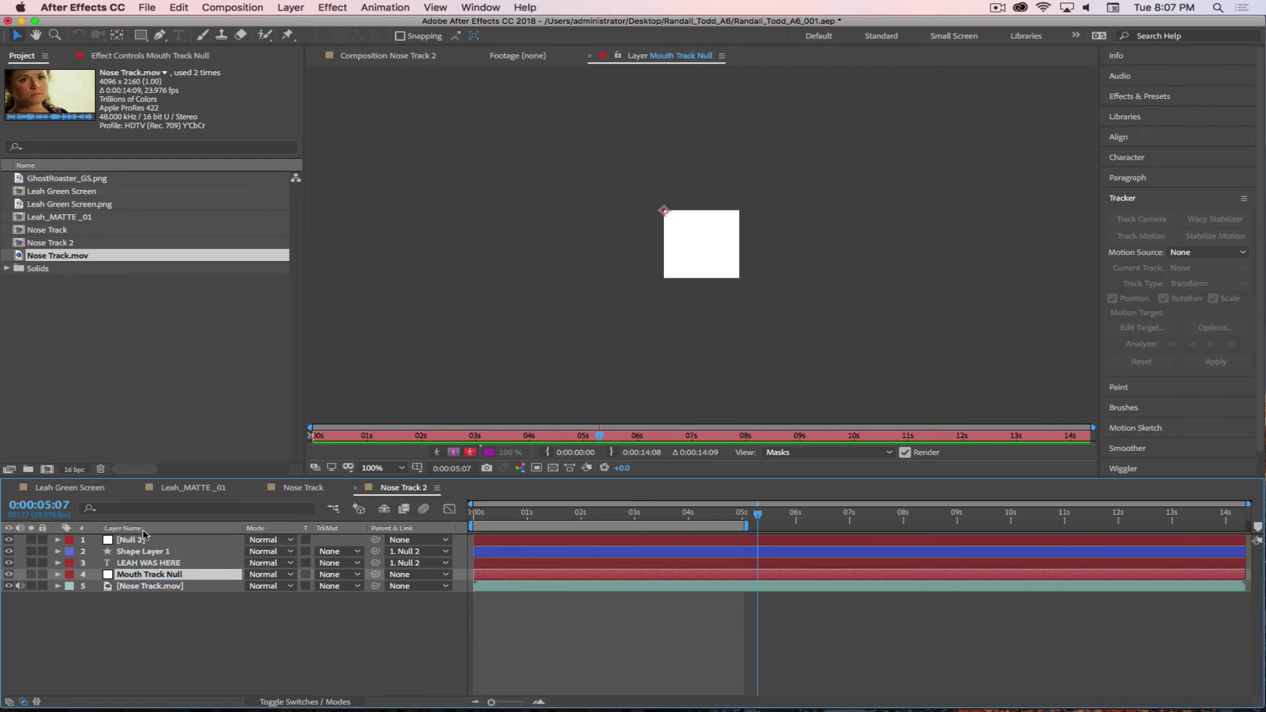
- Rename Null 2 to Nose Track Null, then select Mouth Track Null in the Nose Track 2 composition
{"action": "left_click", "coordinate": [131, 541]}
{"action": "key", "text": "Return"}
{"action": "type", "text": "No"}
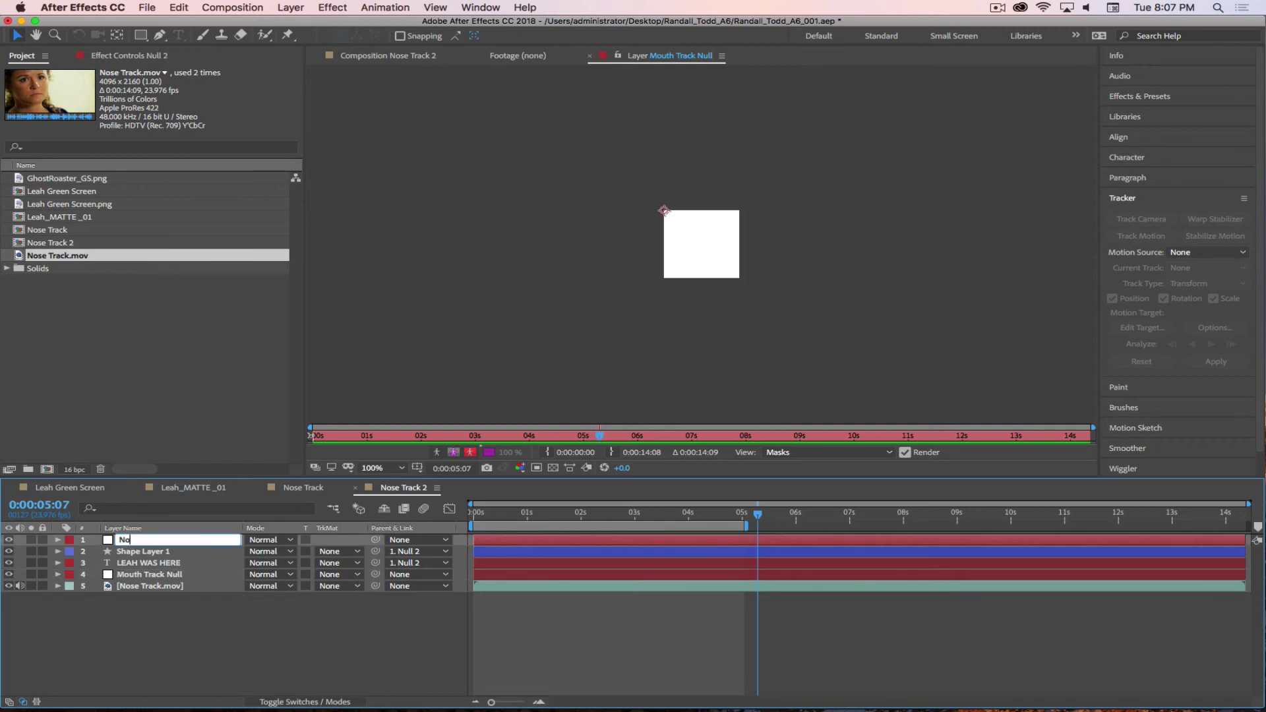
{"action": "type", "text": "se Track Null"}
{"action": "key", "text": "Return"}
{"action": "left_click", "coordinate": [370, 55]}
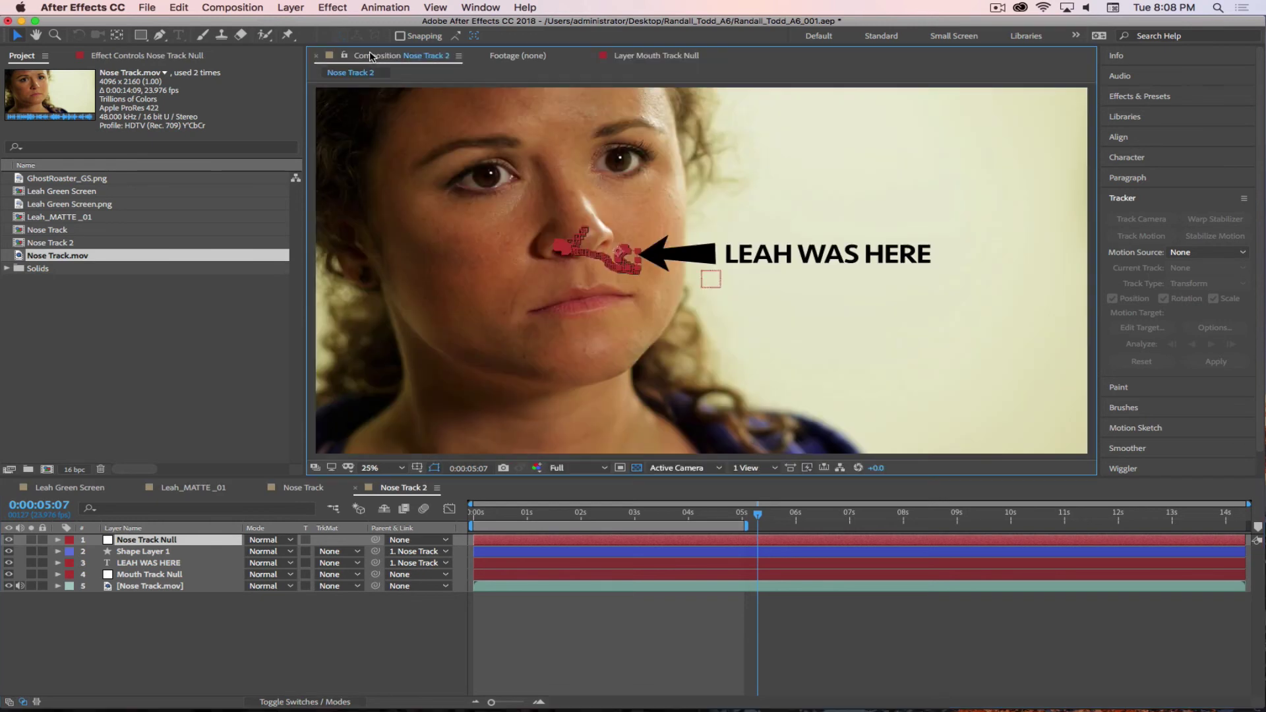
{"action": "left_click", "coordinate": [139, 576]}
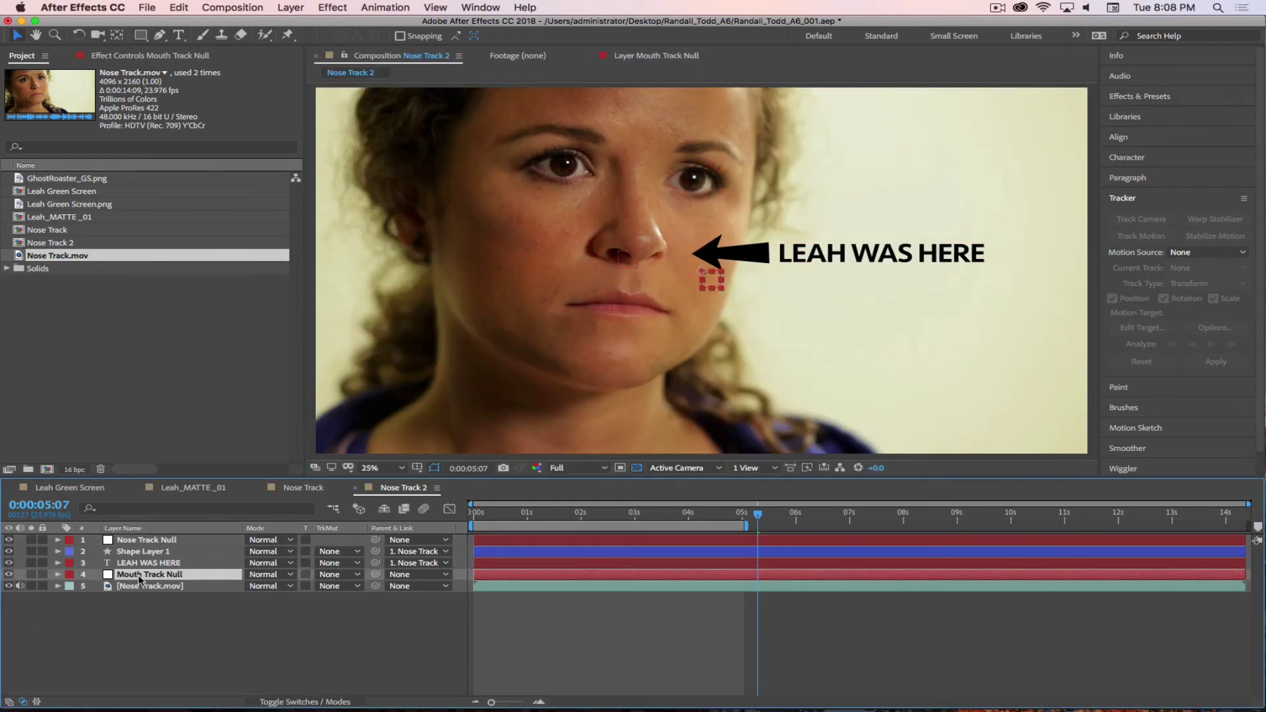
{"action": "left_click", "coordinate": [638, 56]}
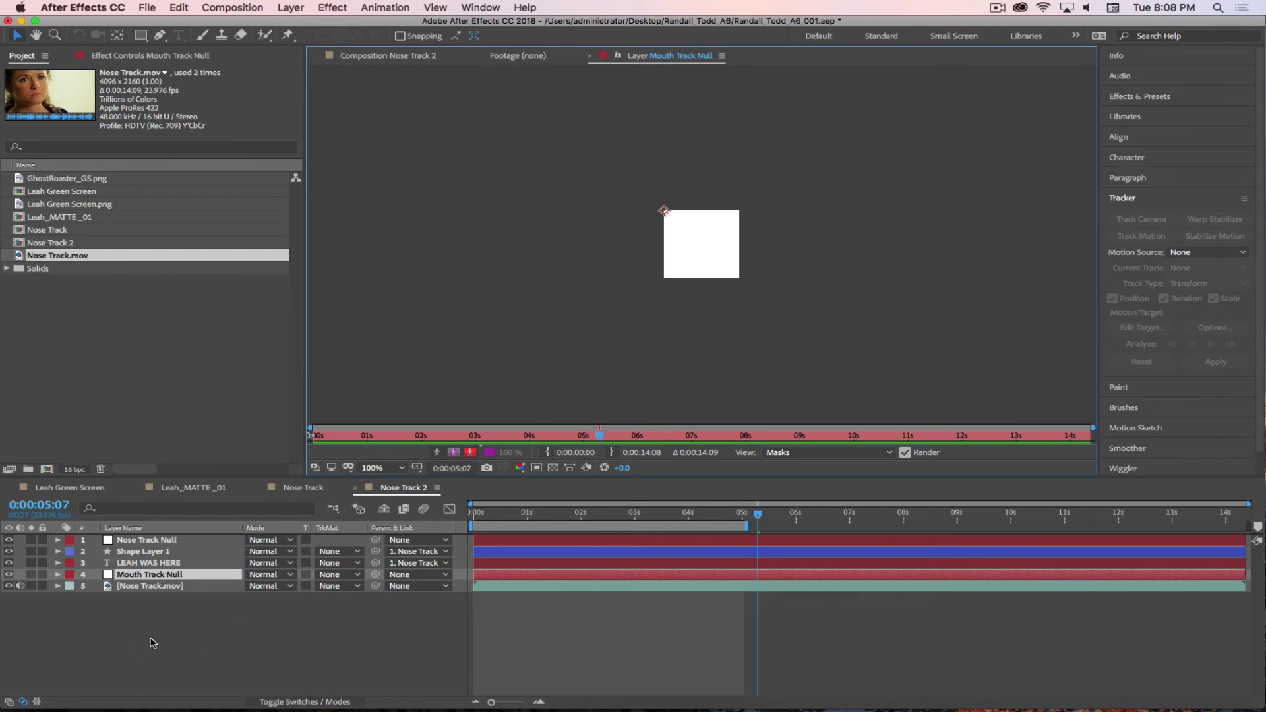
- Set Mouth Track Null as Tracker 2's motion target and apply the track in X and Y
{"action": "double_click", "coordinate": [138, 586]}
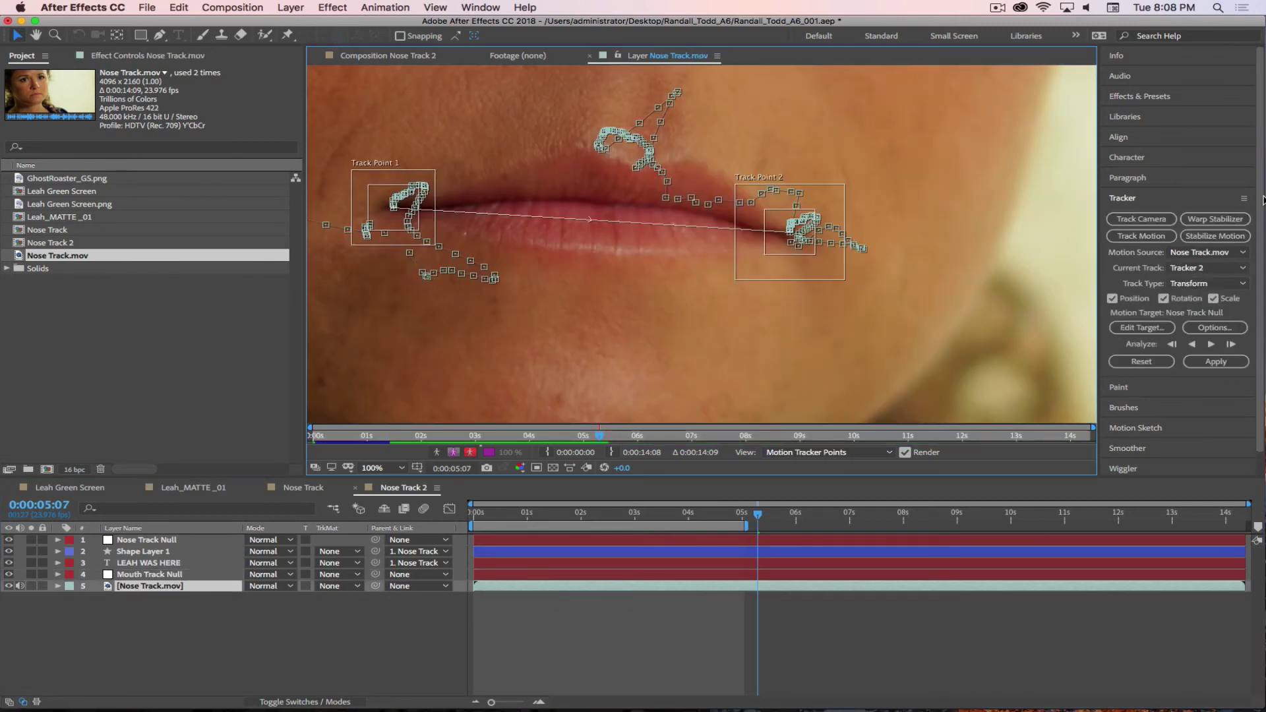
{"action": "left_click", "coordinate": [1143, 328]}
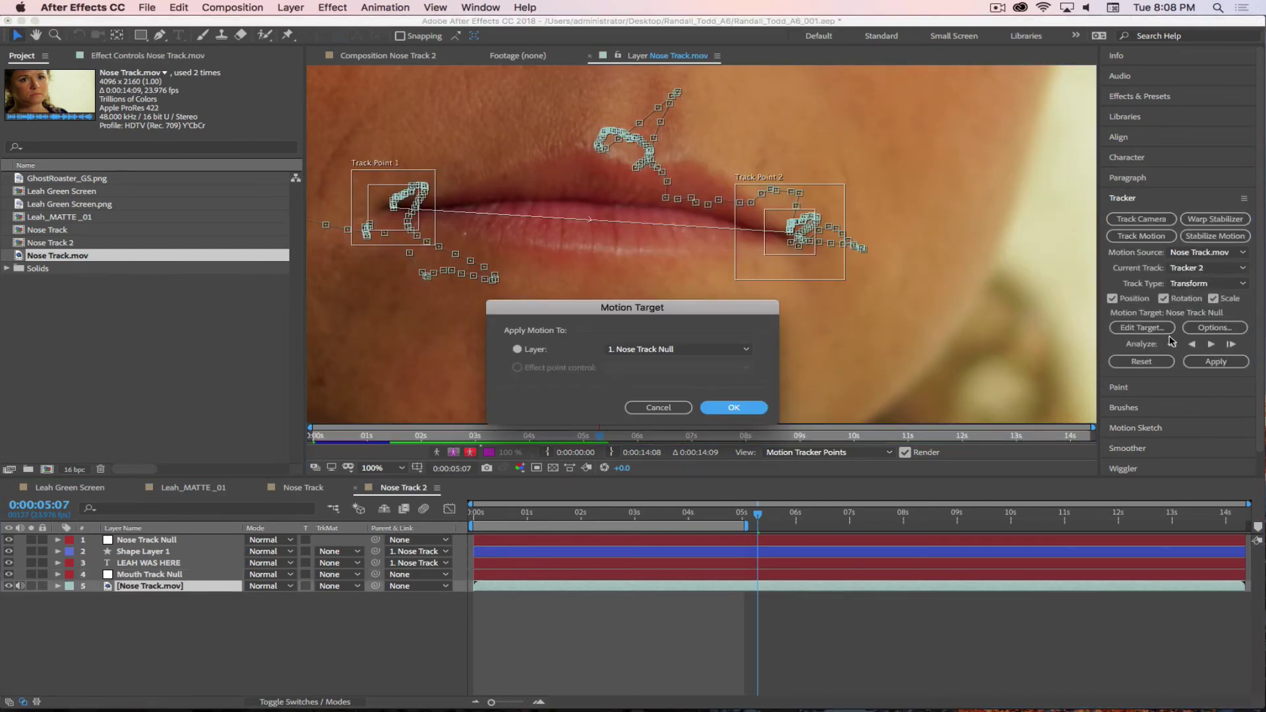
{"action": "left_click", "coordinate": [652, 358]}
{"action": "left_click", "coordinate": [648, 416]}
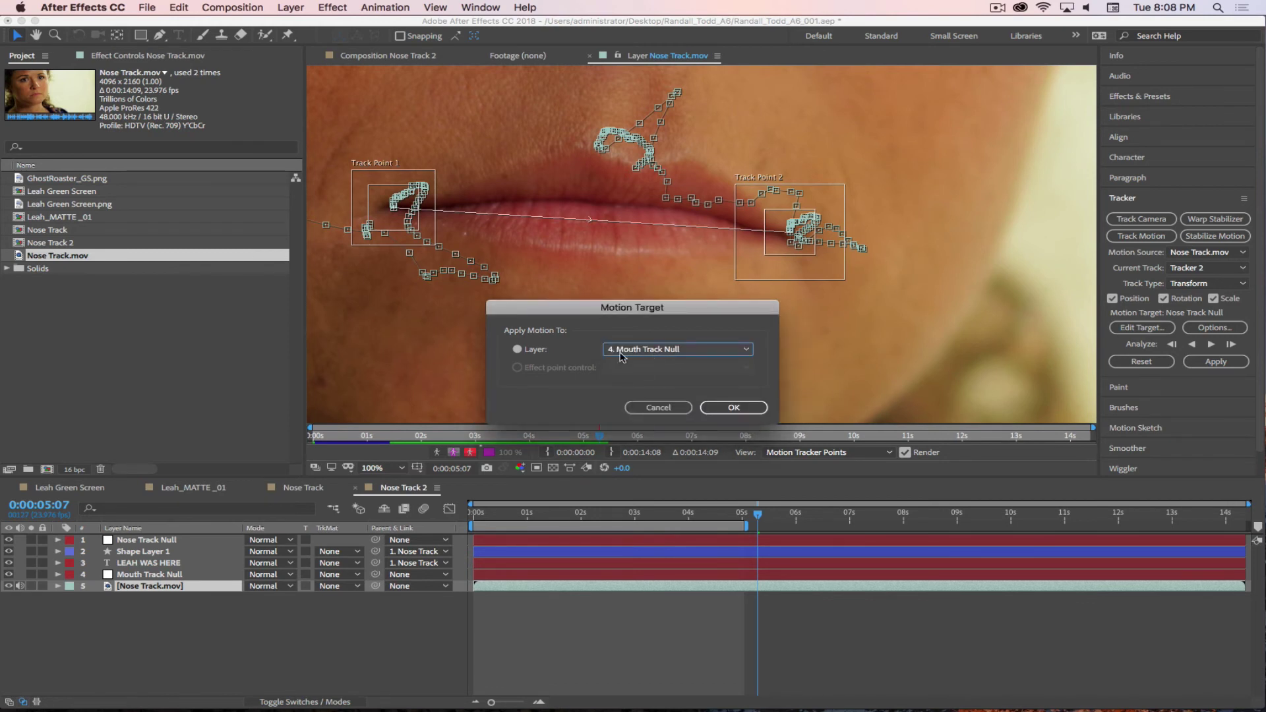
{"action": "left_click", "coordinate": [746, 407]}
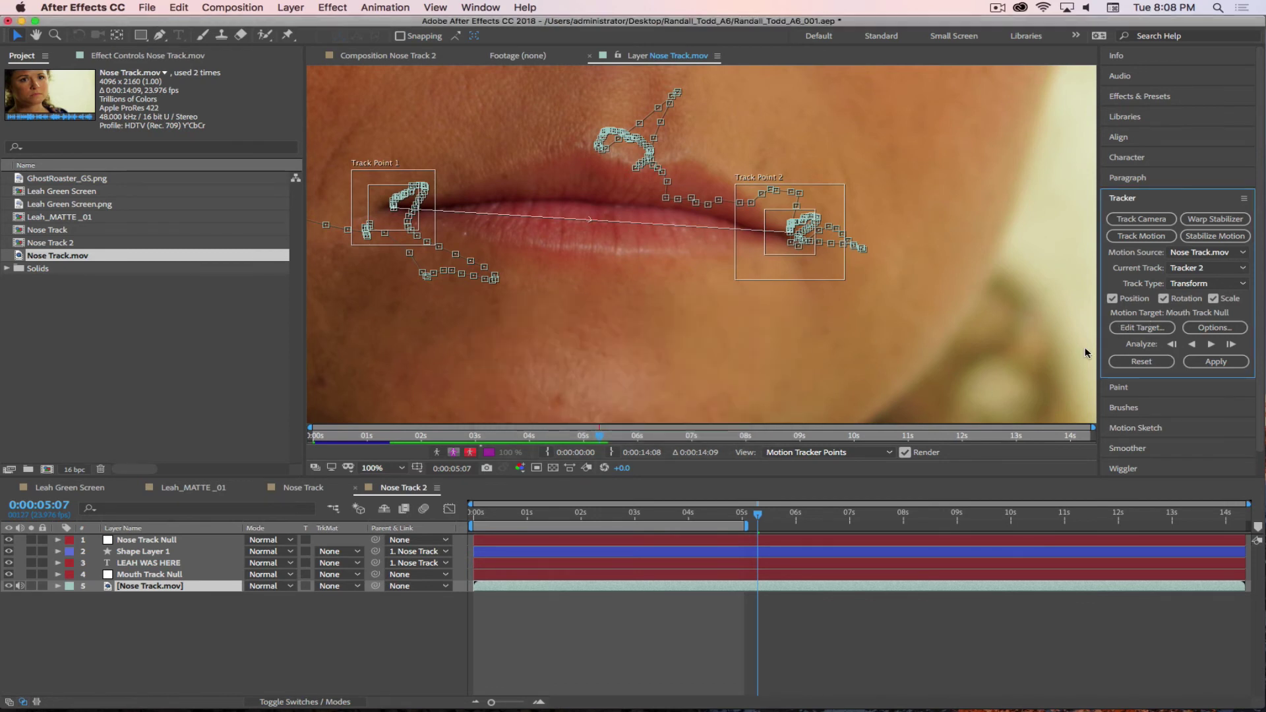
{"action": "left_click", "coordinate": [1216, 361]}
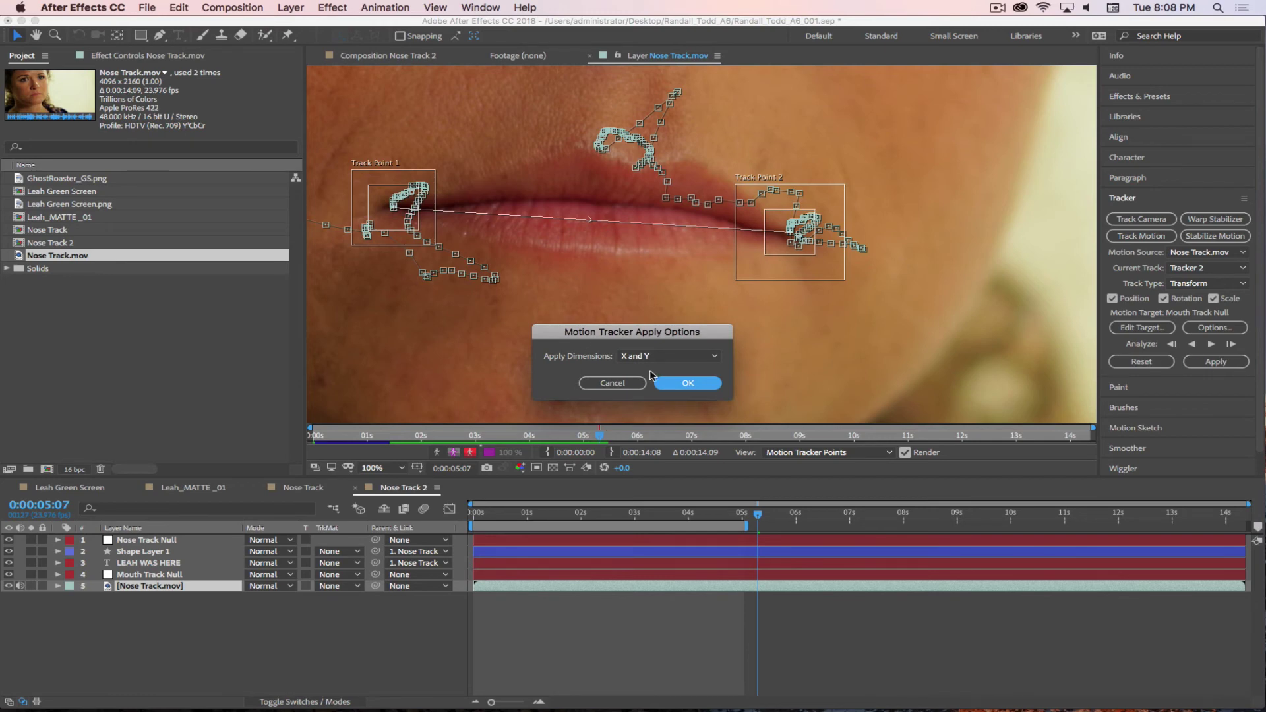
{"action": "left_click", "coordinate": [692, 383]}
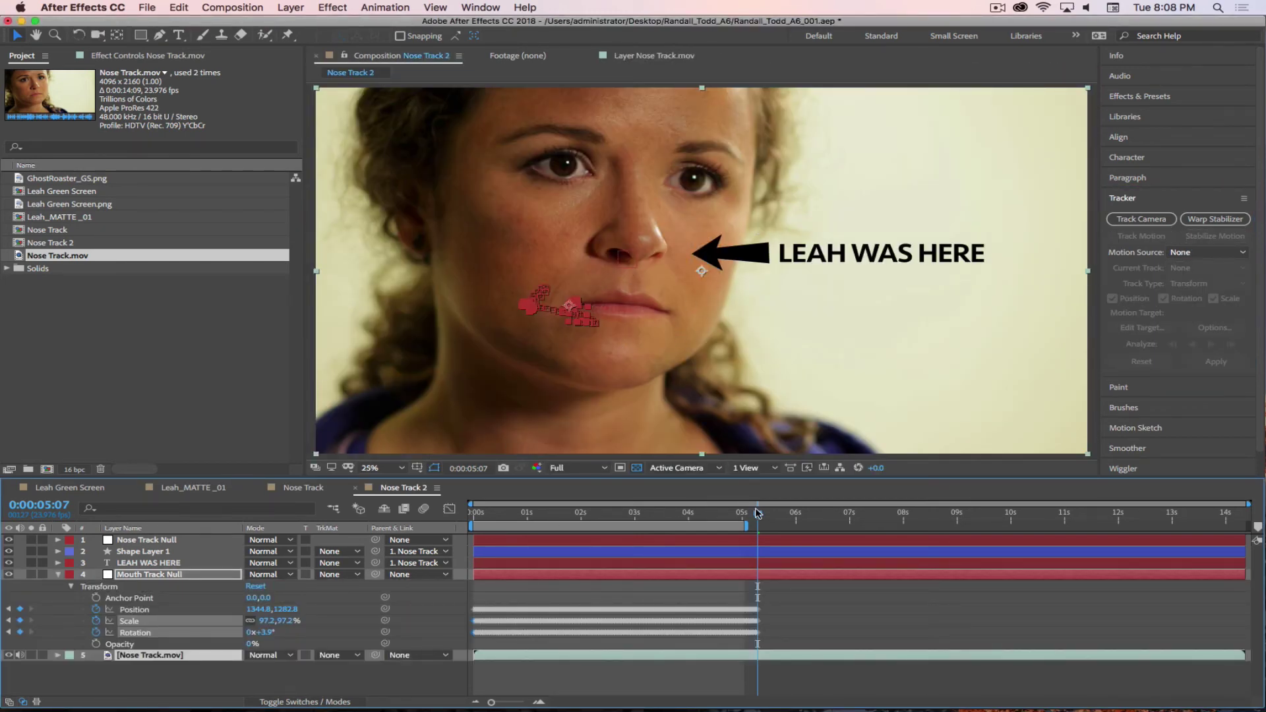
{"action": "left_click_drag", "start_coordinate": [759, 514], "coordinate": [638, 525]}
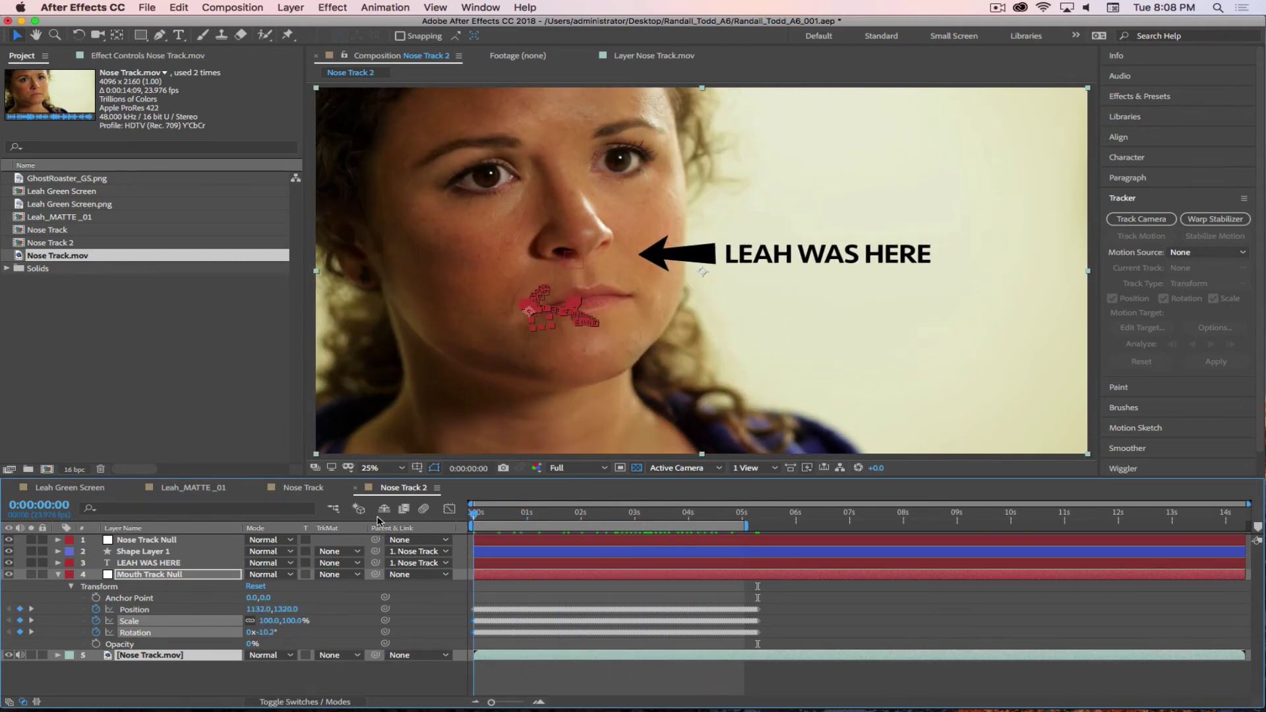
- Create a MOUTH text layer set in Stencil Std Bold at 189 px
{"action": "left_click", "coordinate": [179, 35]}
{"action": "left_click", "coordinate": [700, 368]}
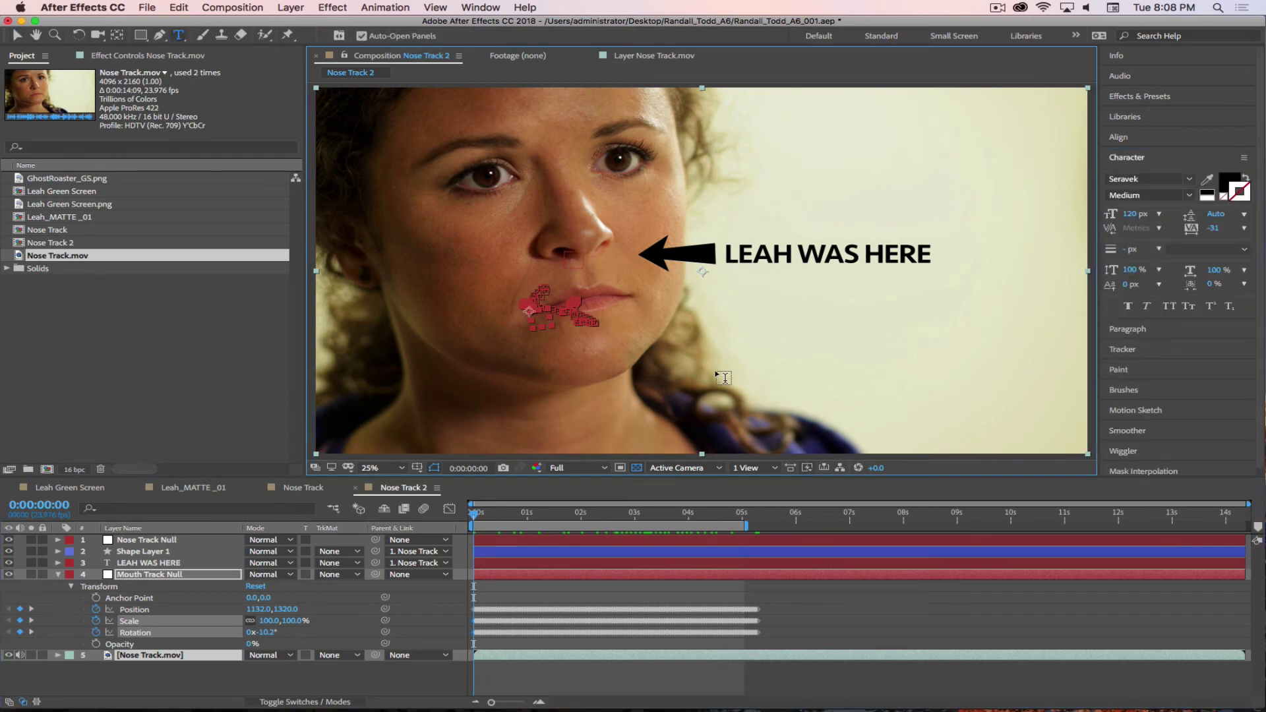
{"action": "type", "text": "MOUTH"}
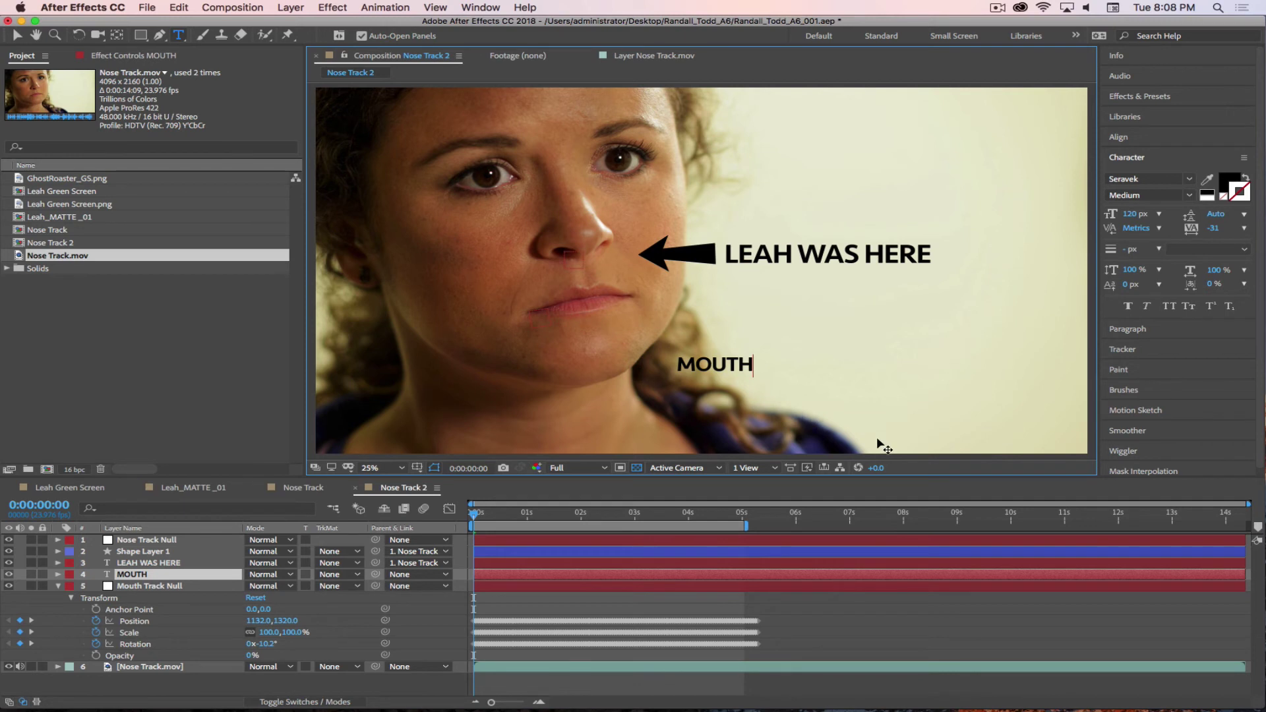
{"action": "key", "text": "super+a"}
{"action": "left_click_drag", "start_coordinate": [1129, 213], "coordinate": [1188, 215]}
{"action": "left_click", "coordinate": [1188, 197]}
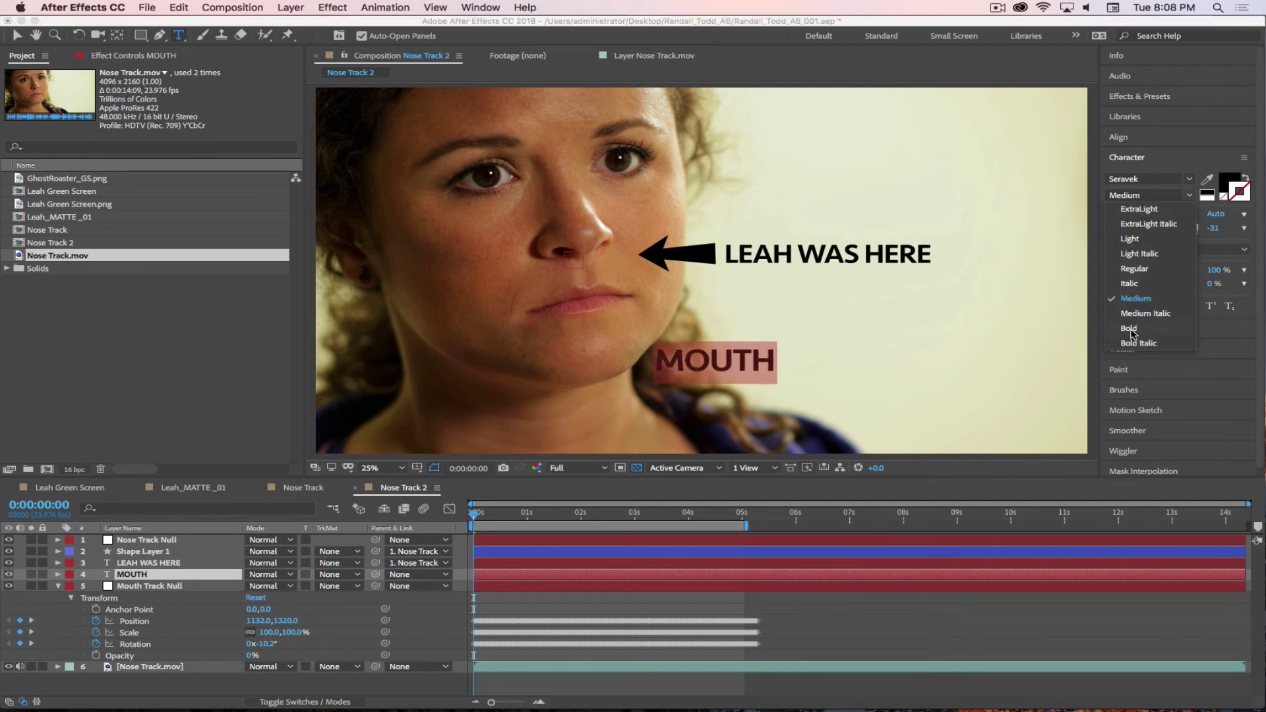
{"action": "left_click", "coordinate": [1129, 328]}
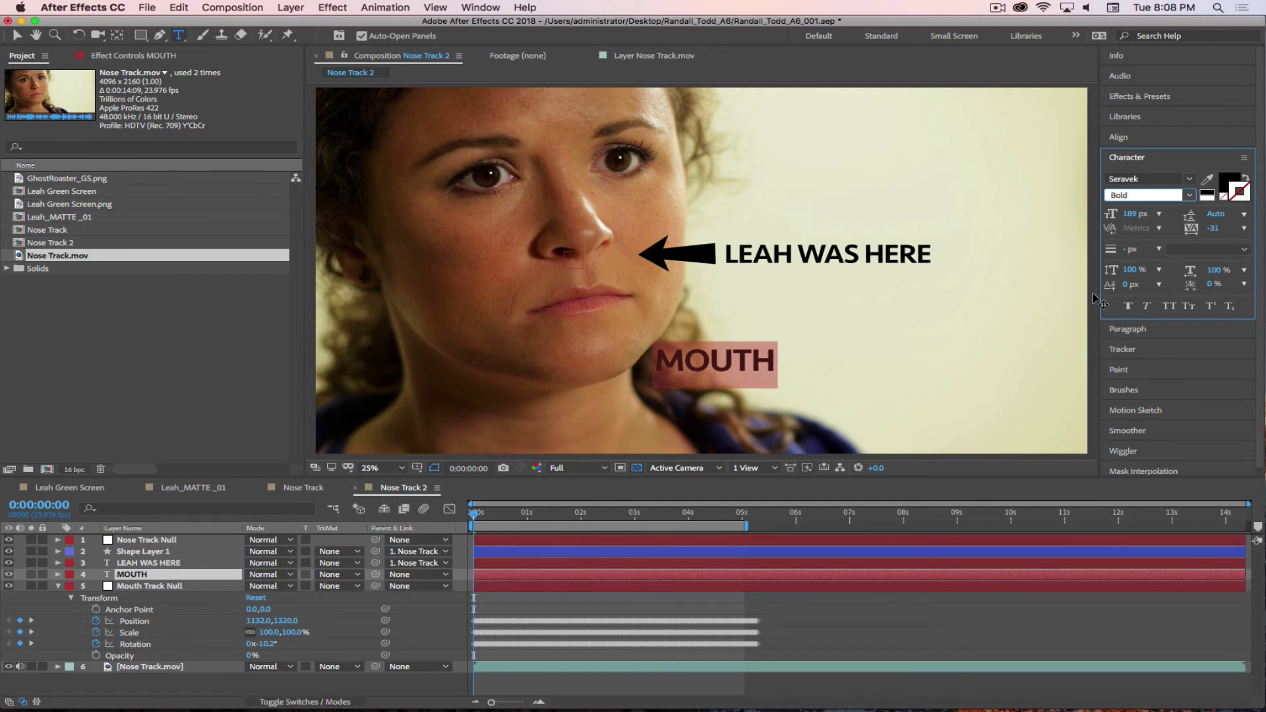
{"action": "left_click", "coordinate": [1190, 196]}
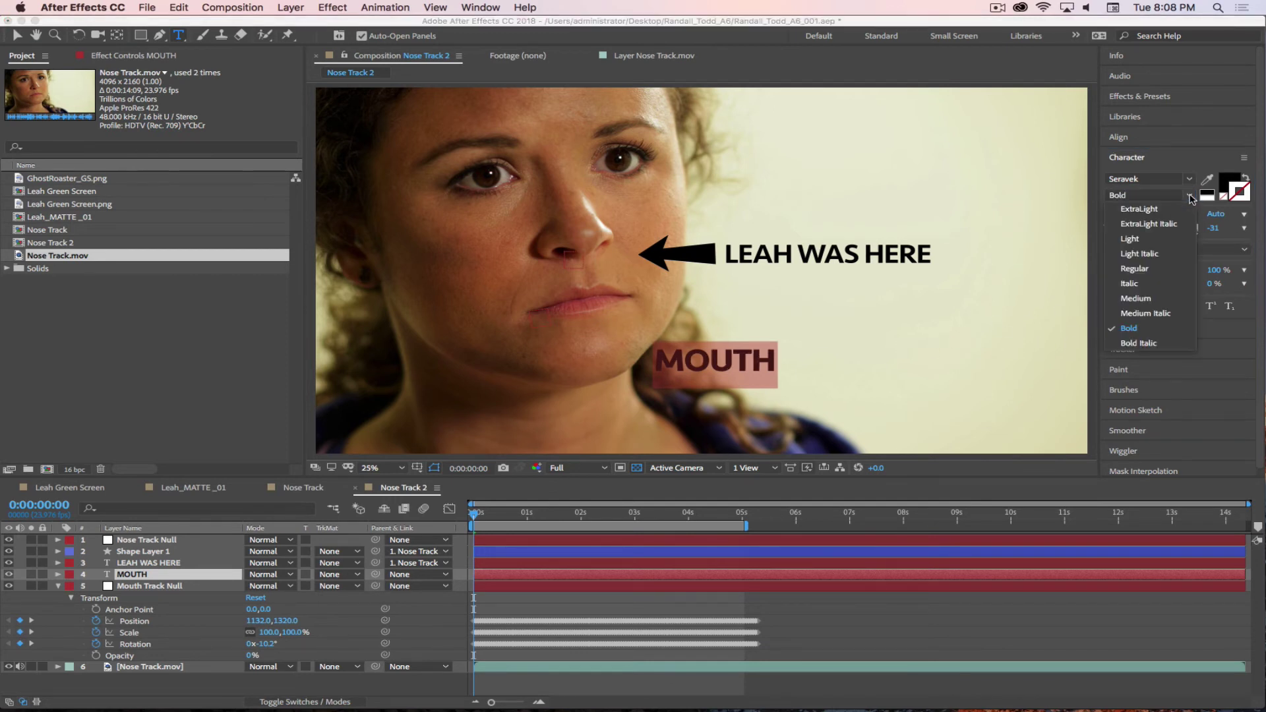
{"action": "left_click", "coordinate": [1192, 180]}
{"action": "scroll", "coordinate": [1054, 374], "scroll_direction": "down", "scroll_amount": 2}
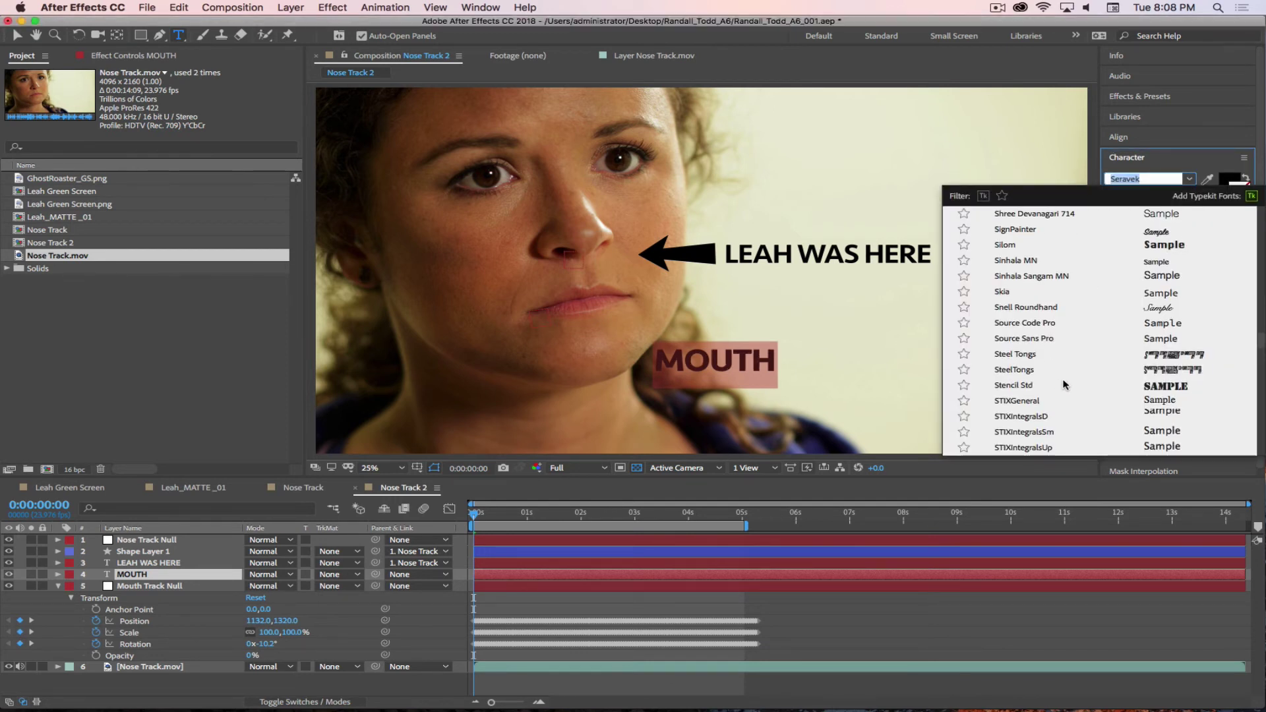
{"action": "left_click", "coordinate": [1013, 389]}
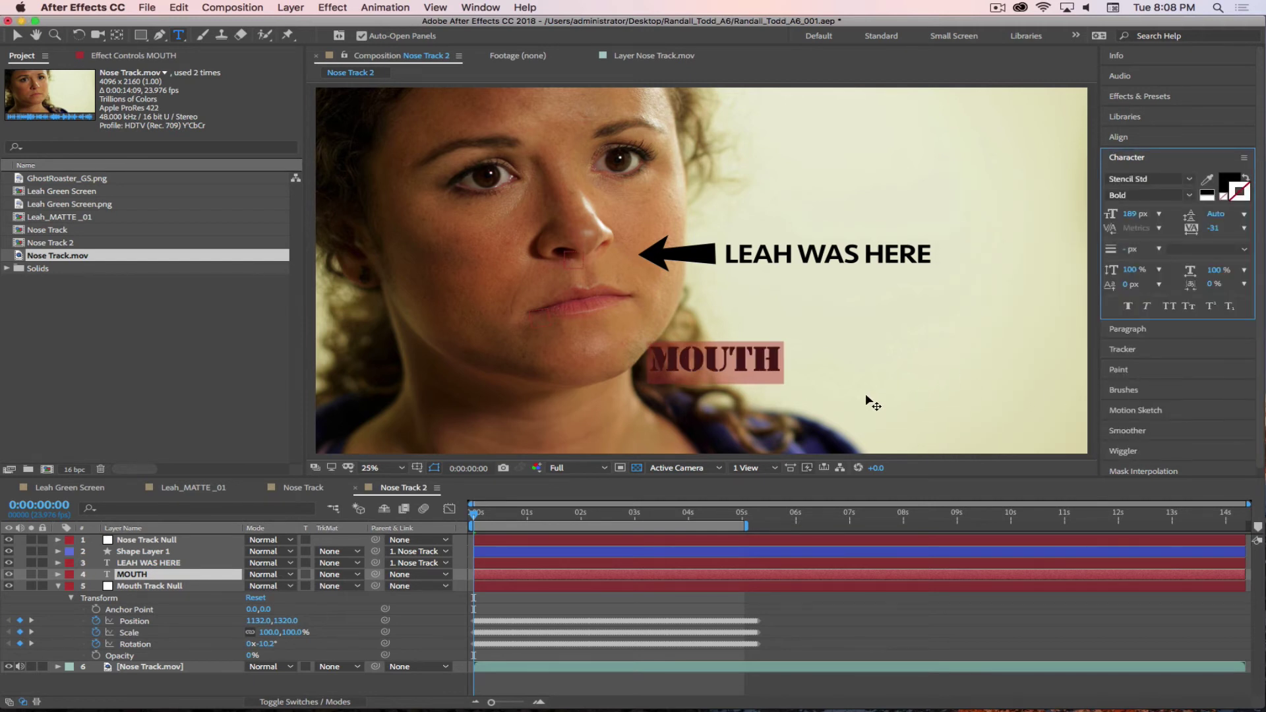
- Move the MOUTH text onto her mouth and rotate it about -12°
{"action": "left_click_drag", "start_coordinate": [868, 399], "coordinate": [734, 338]}
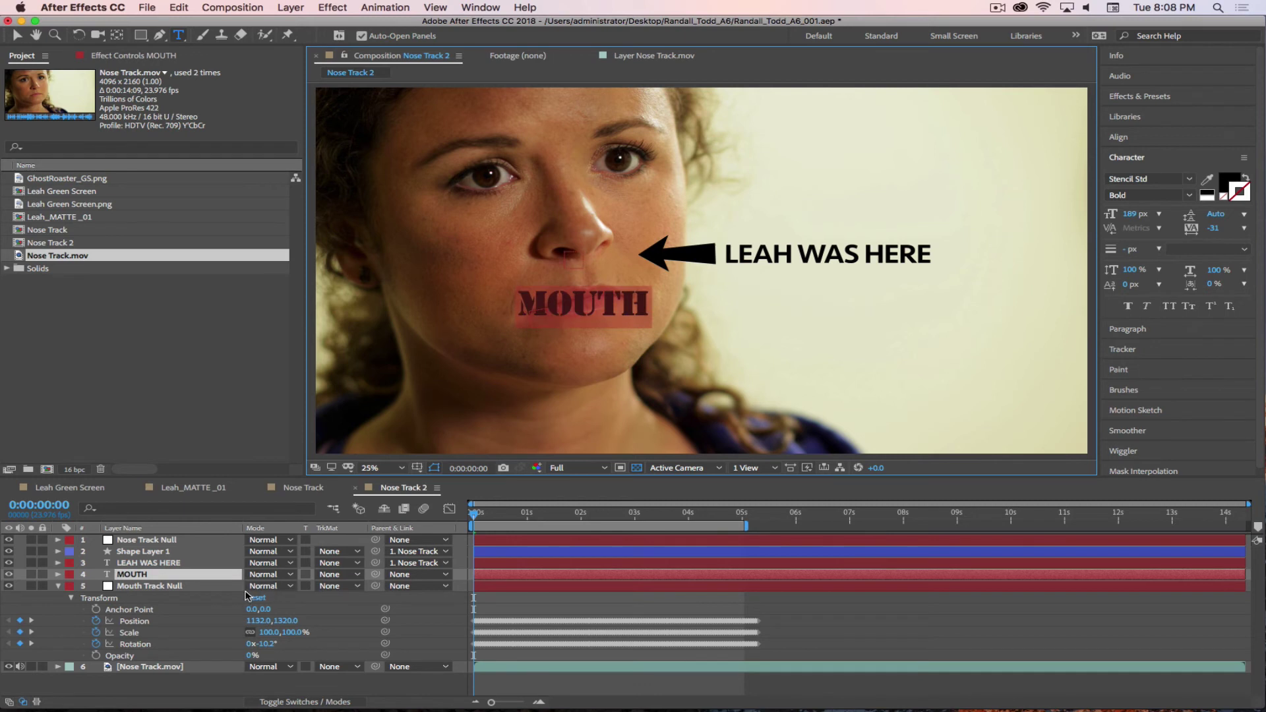
{"action": "type", "text": "r"}
{"action": "key", "text": "super+z"}
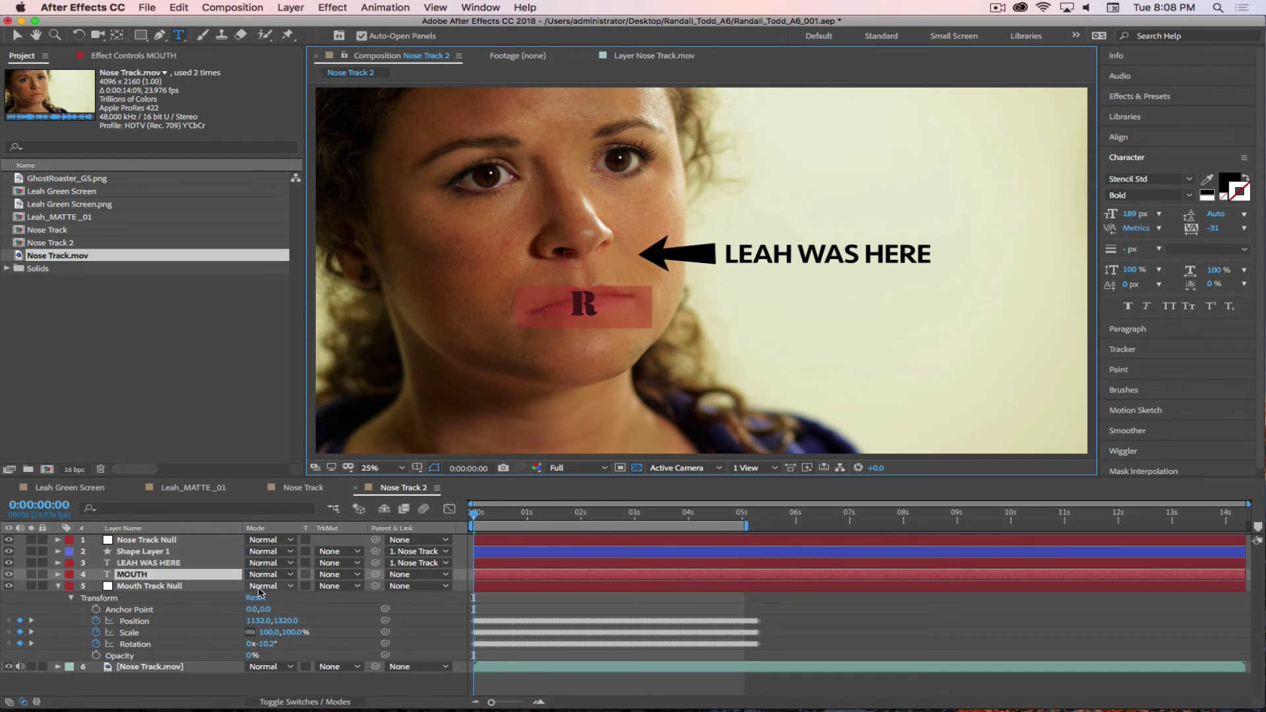
{"action": "left_click", "coordinate": [151, 576]}
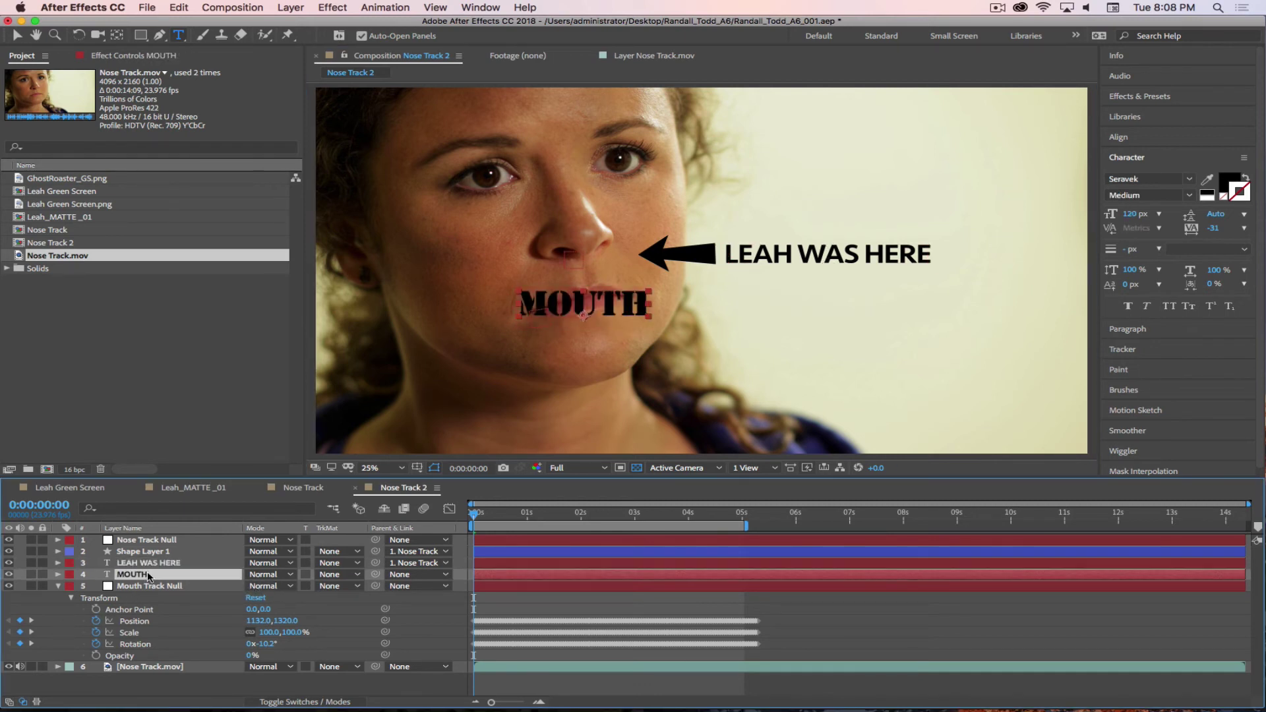
{"action": "key", "text": "r"}
{"action": "left_click_drag", "start_coordinate": [266, 586], "coordinate": [262, 587]}
- Scale the MOUTH text to 112%, parent it to Mouth Track Null, and preview the result
{"action": "key", "text": "v"}
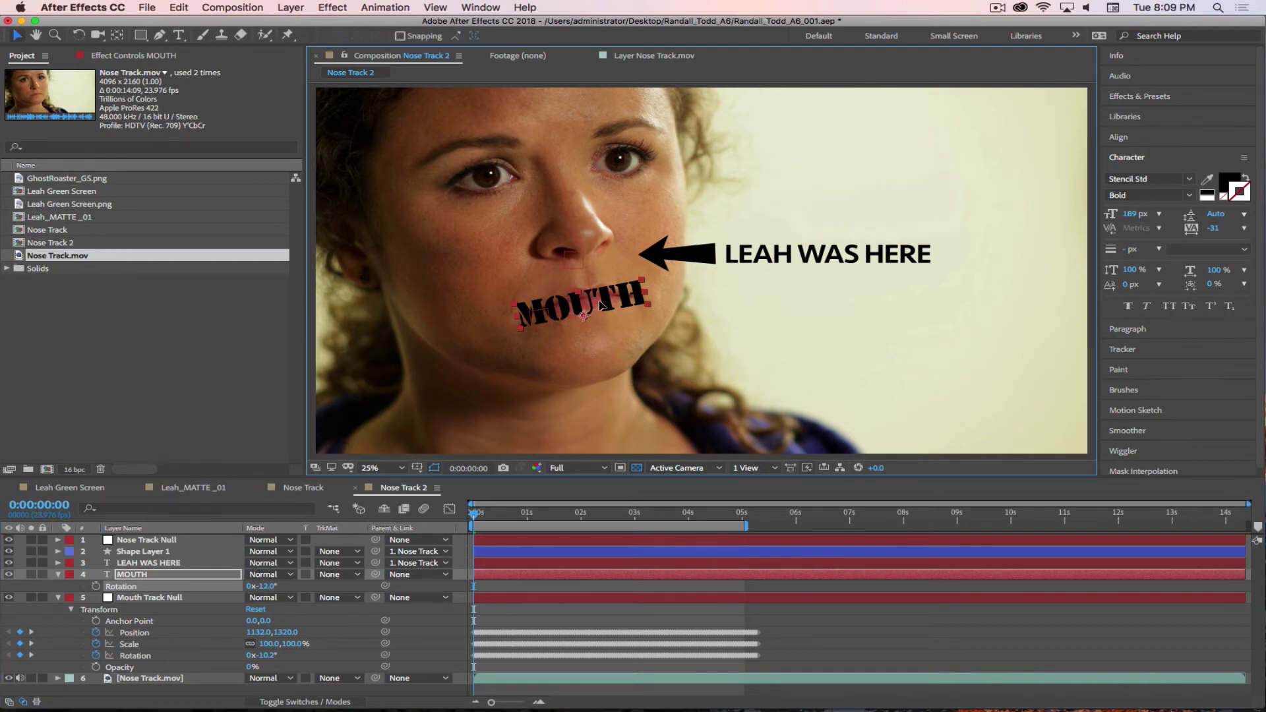
{"action": "left_click", "coordinate": [601, 304]}
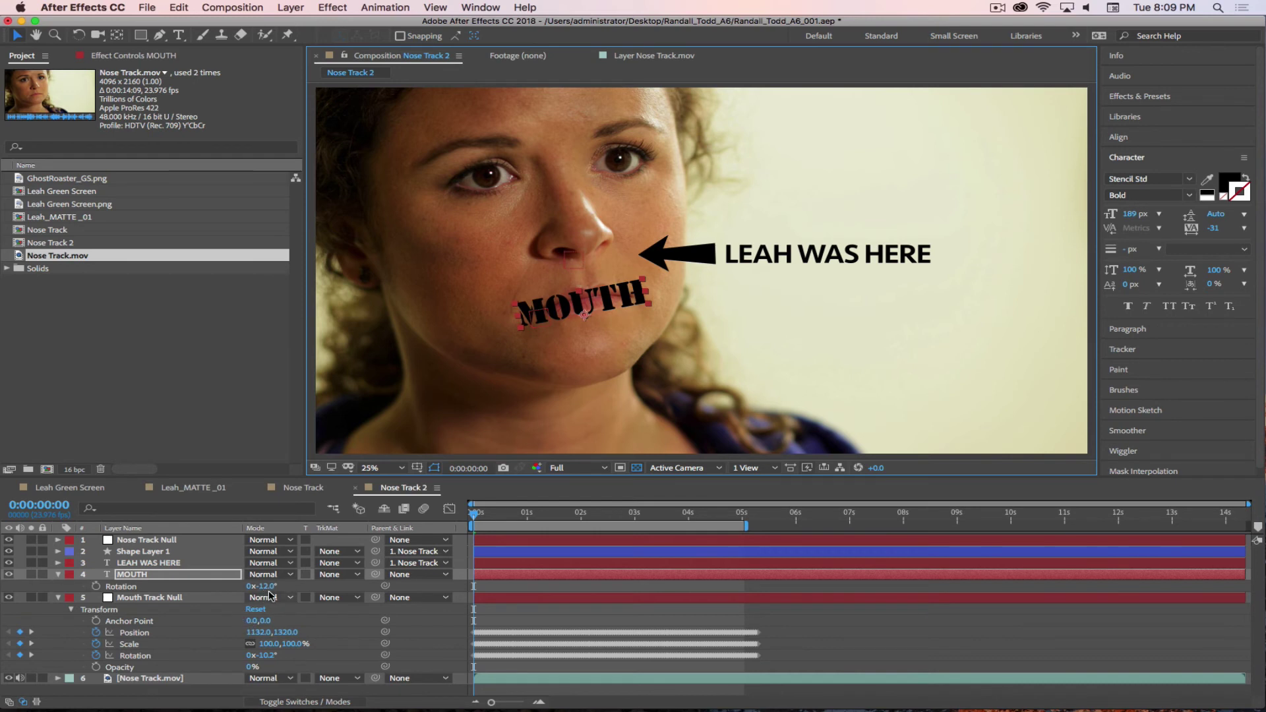
{"action": "key", "text": "s"}
{"action": "left_click_drag", "start_coordinate": [295, 587], "coordinate": [305, 586]}
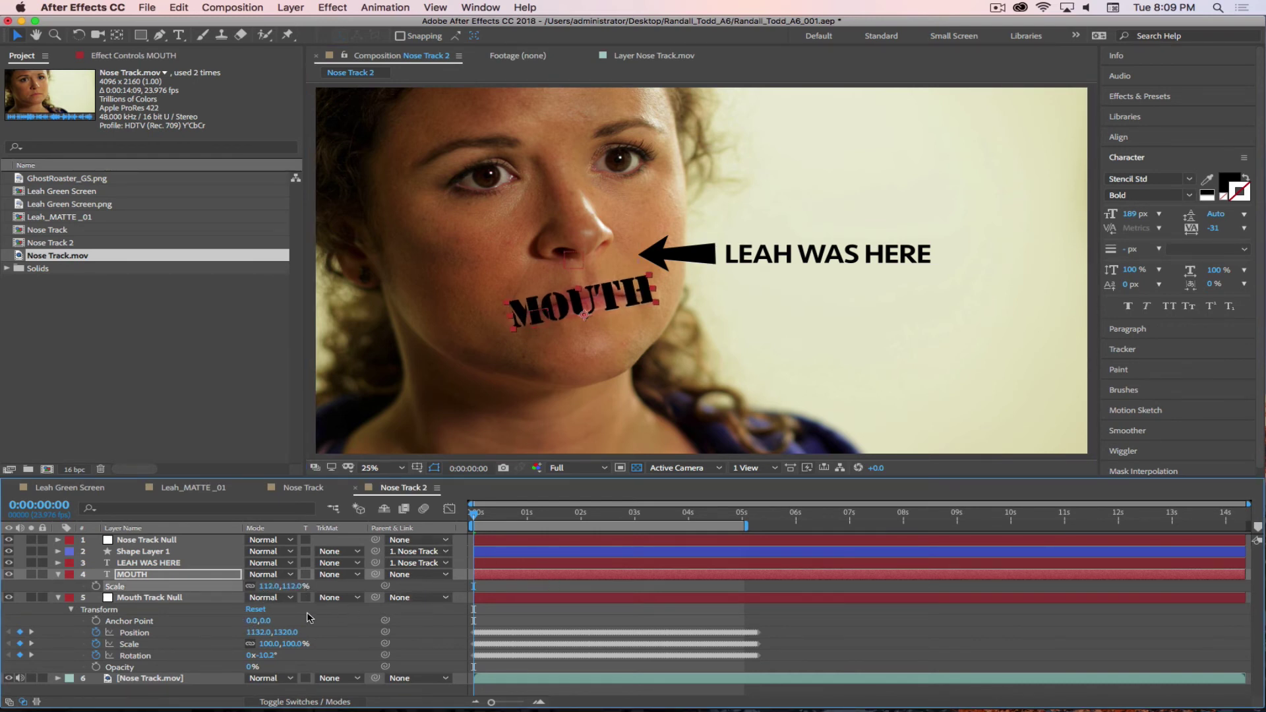
{"action": "left_click", "coordinate": [60, 575]}
{"action": "left_click", "coordinate": [58, 585]}
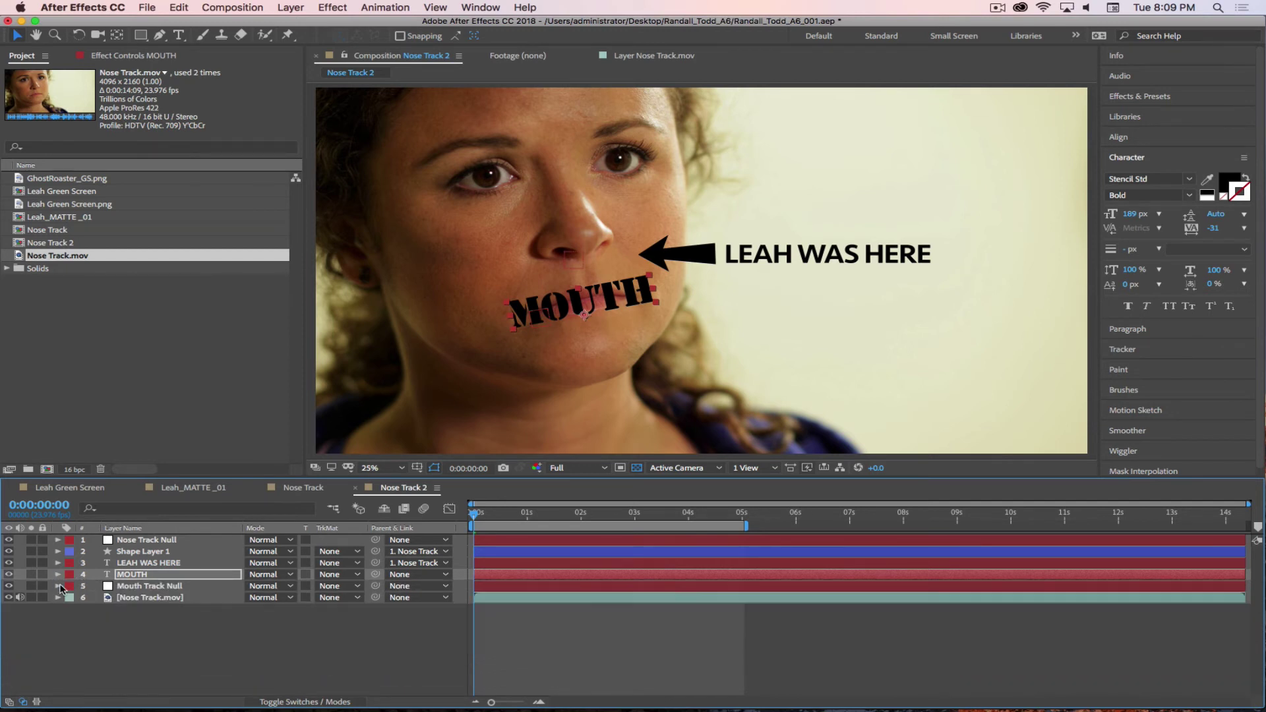
{"action": "left_click_drag", "start_coordinate": [377, 575], "coordinate": [225, 583]}
{"action": "key", "text": "space"}
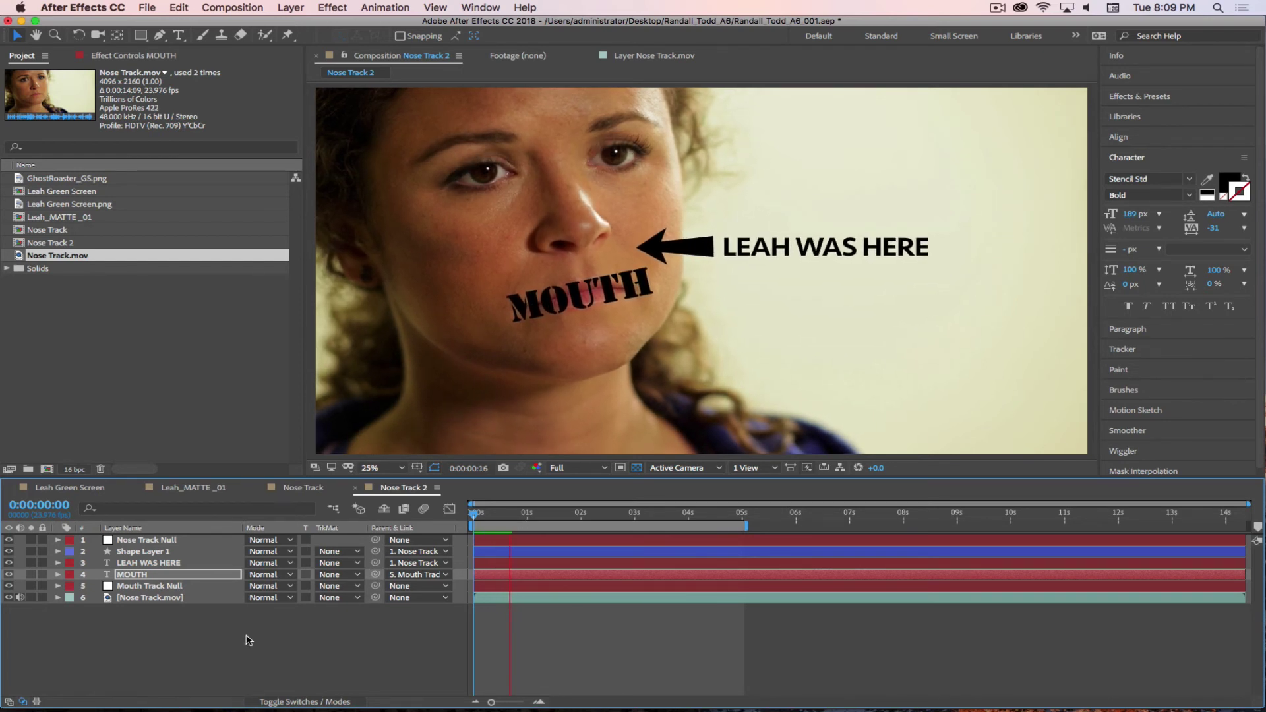
- Drop the viewer resolution to Quarter, preview the MOUTH label's motion, then switch to Finder
{"action": "key", "text": "space"}
{"action": "left_click", "coordinate": [569, 469]}
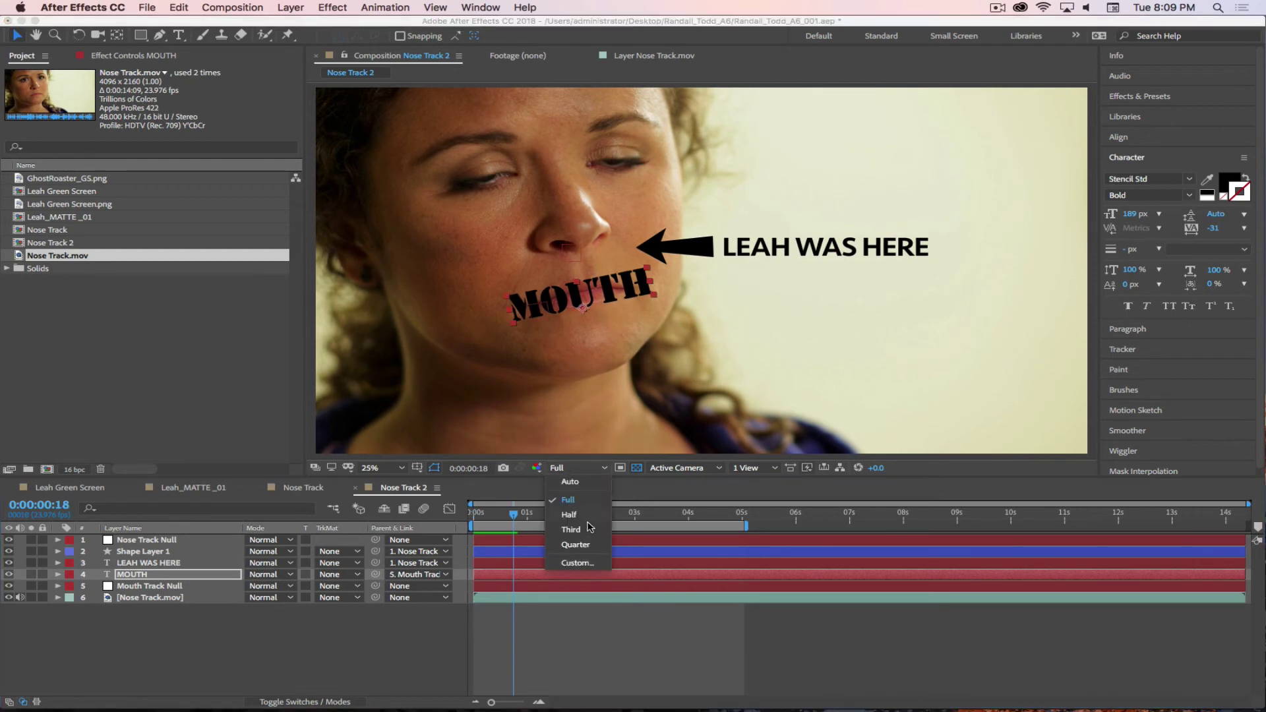
{"action": "left_click", "coordinate": [581, 547]}
{"action": "key", "text": "space"}
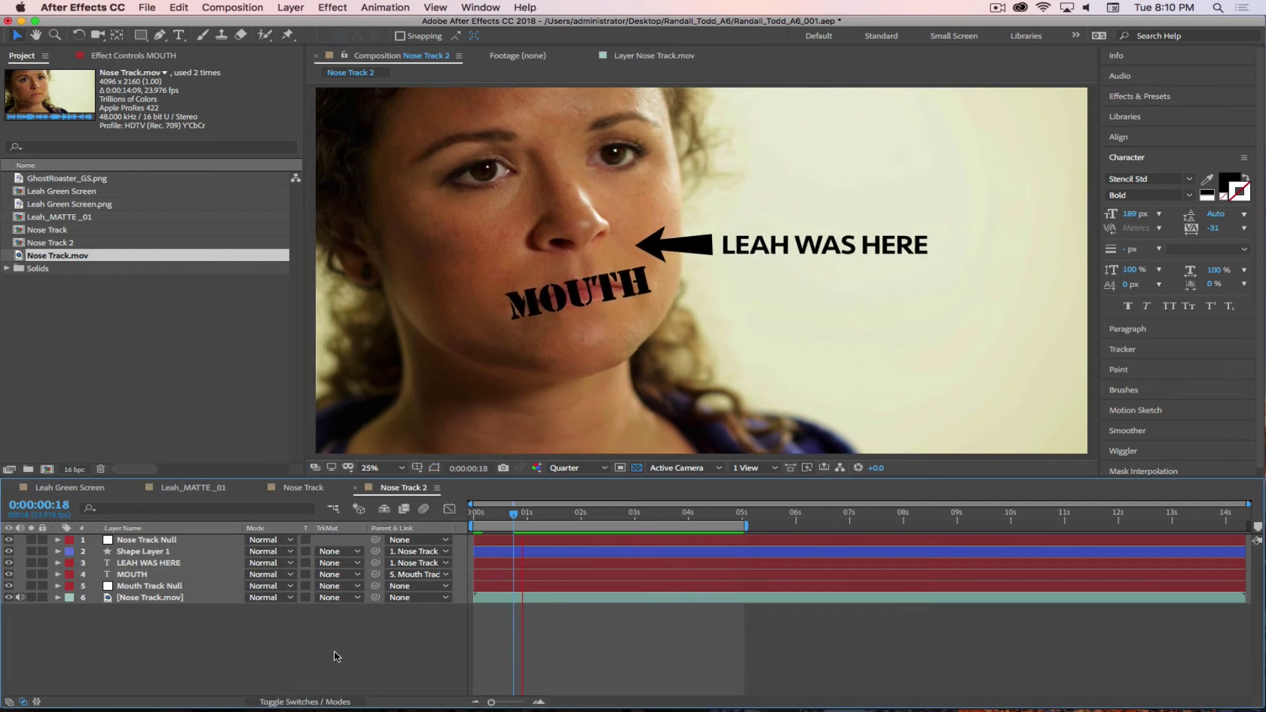
{"action": "key", "text": "space"}
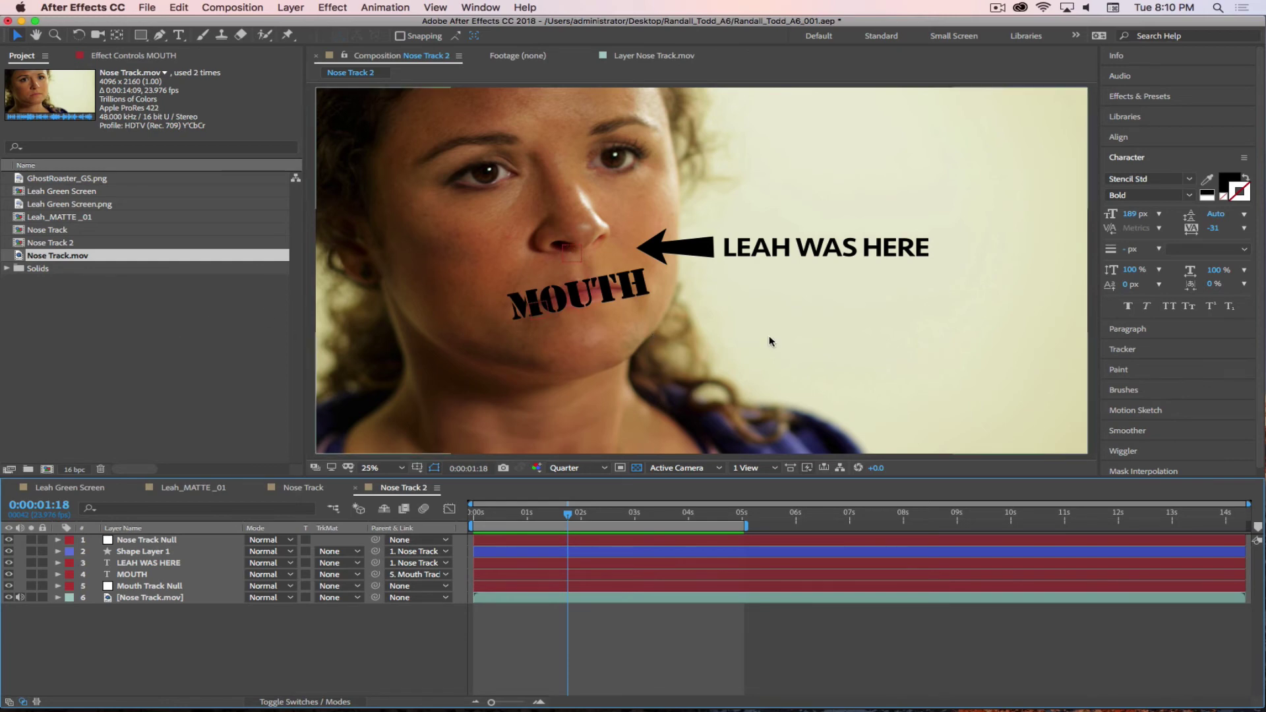
{"action": "key", "text": "super+Tab"}
{"action": "key", "text": "super+Tab"}
{"action": "key", "text": "super+Tab"}
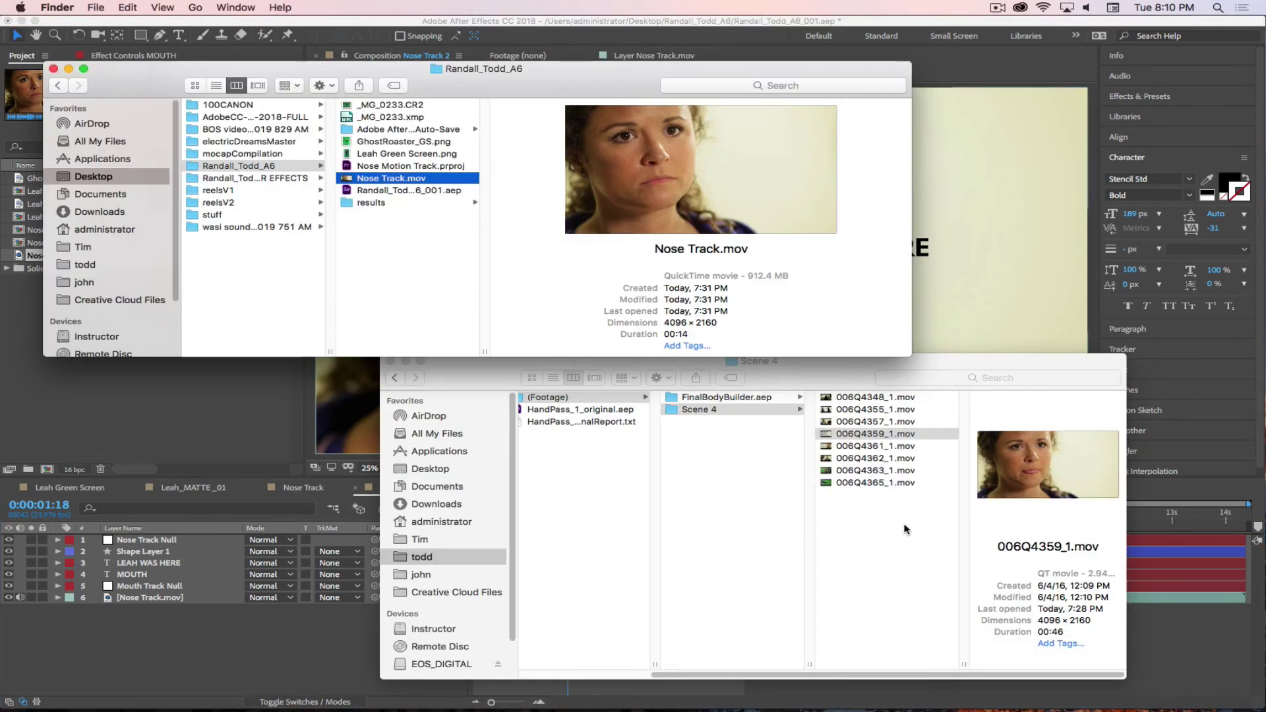
{"action": "left_click", "coordinate": [905, 528]}
{"action": "scroll", "coordinate": [785, 663], "scroll_direction": "left", "scroll_amount": 5}
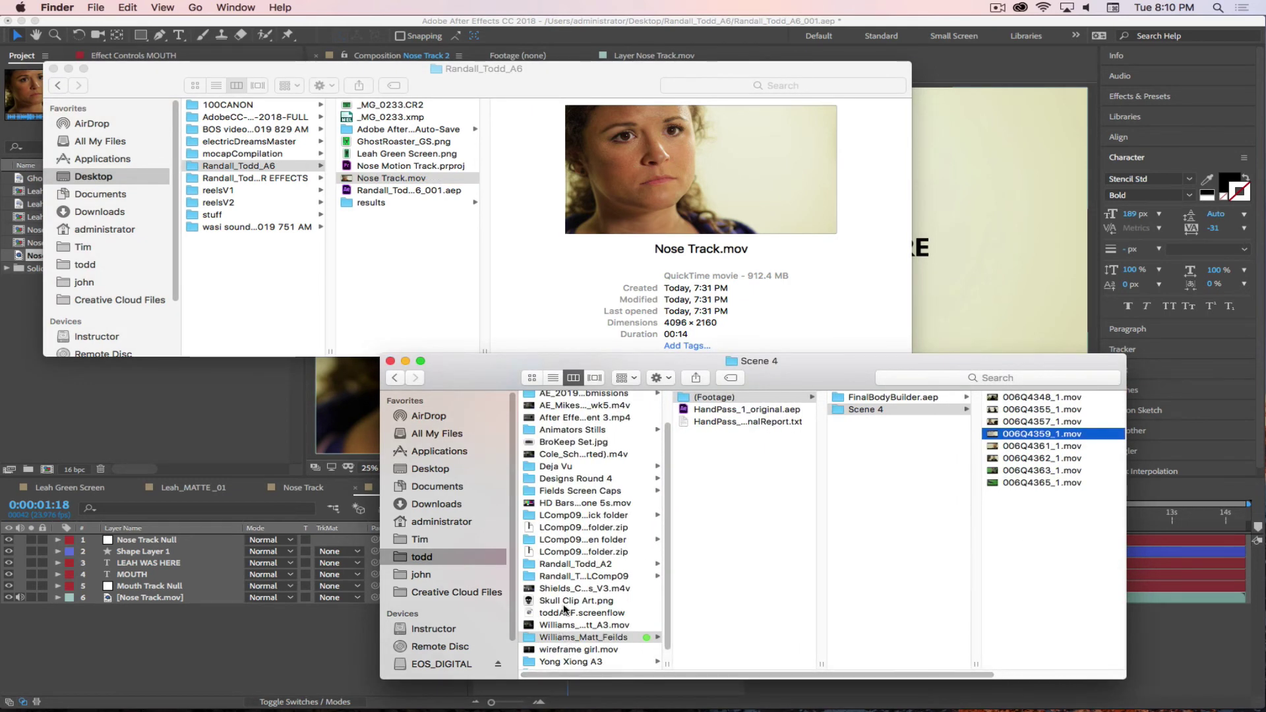
{"action": "left_click", "coordinate": [570, 662]}
{"action": "left_click", "coordinate": [716, 422]}
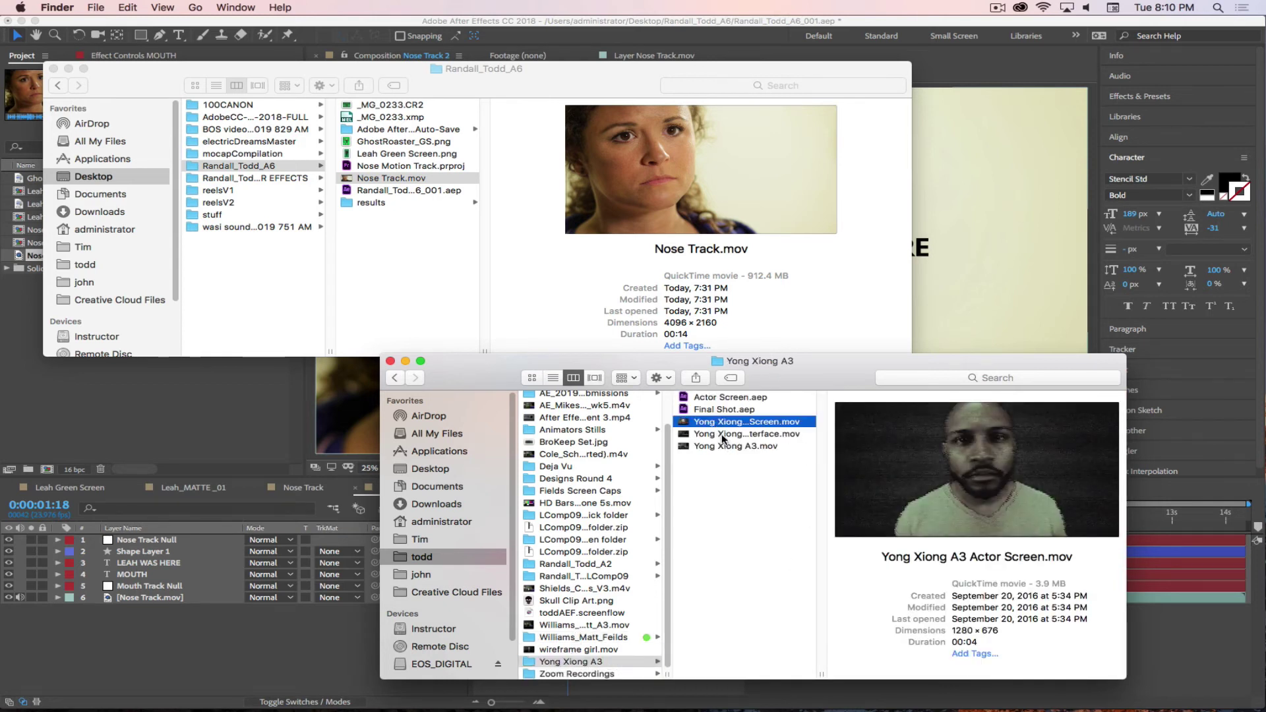
{"action": "left_click", "coordinate": [722, 435]}
{"action": "left_click", "coordinate": [719, 447]}
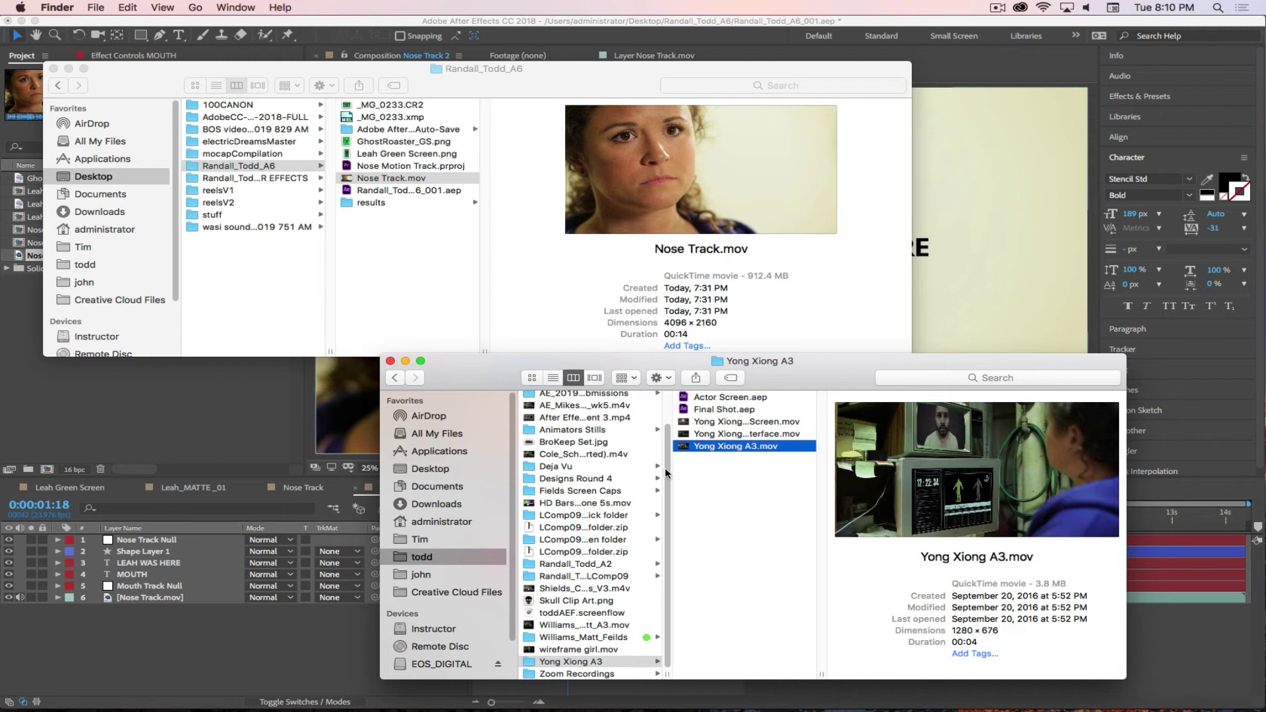
- Open LComp09_TopScreenNick > (Footage) > Scene 2, select 006Q4478_1.mov, and bring it into After Effects
{"action": "left_click", "coordinate": [583, 516]}
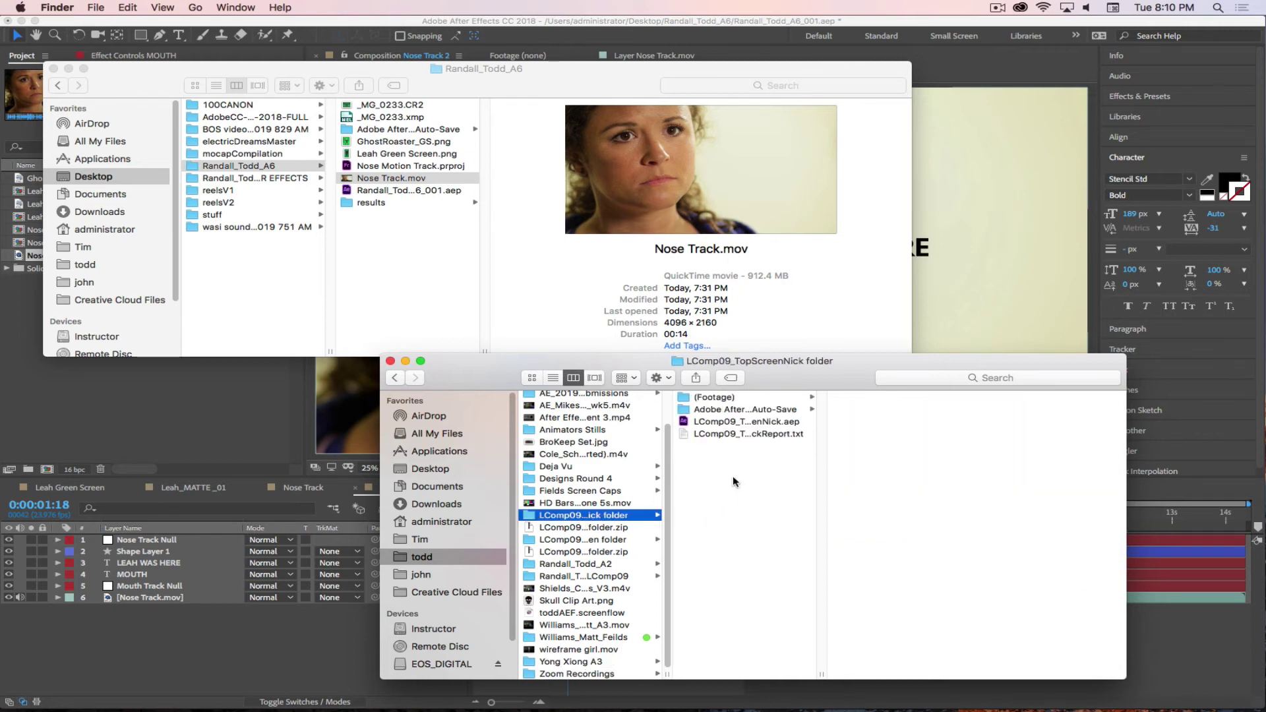
{"action": "left_click", "coordinate": [724, 399]}
{"action": "left_click", "coordinate": [861, 410]}
{"action": "key", "text": "Right"}
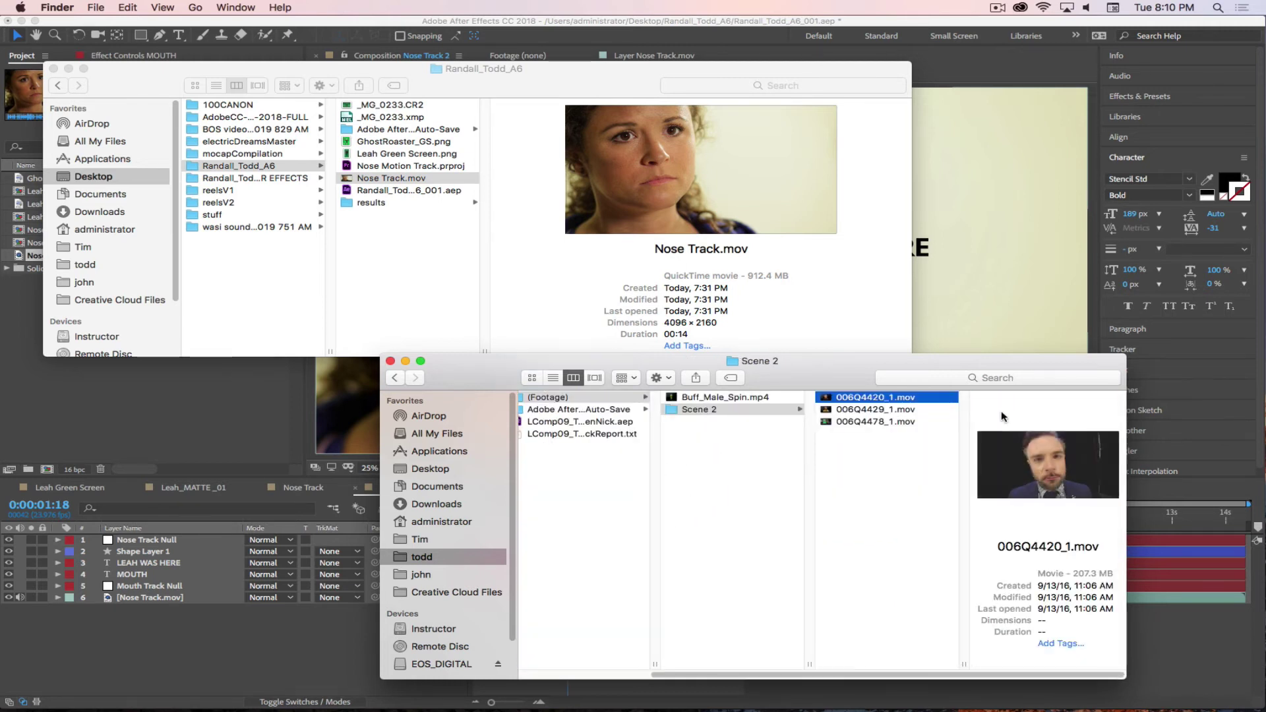
{"action": "left_click", "coordinate": [860, 422]}
{"action": "key", "text": "Up"}
{"action": "key", "text": "Down"}
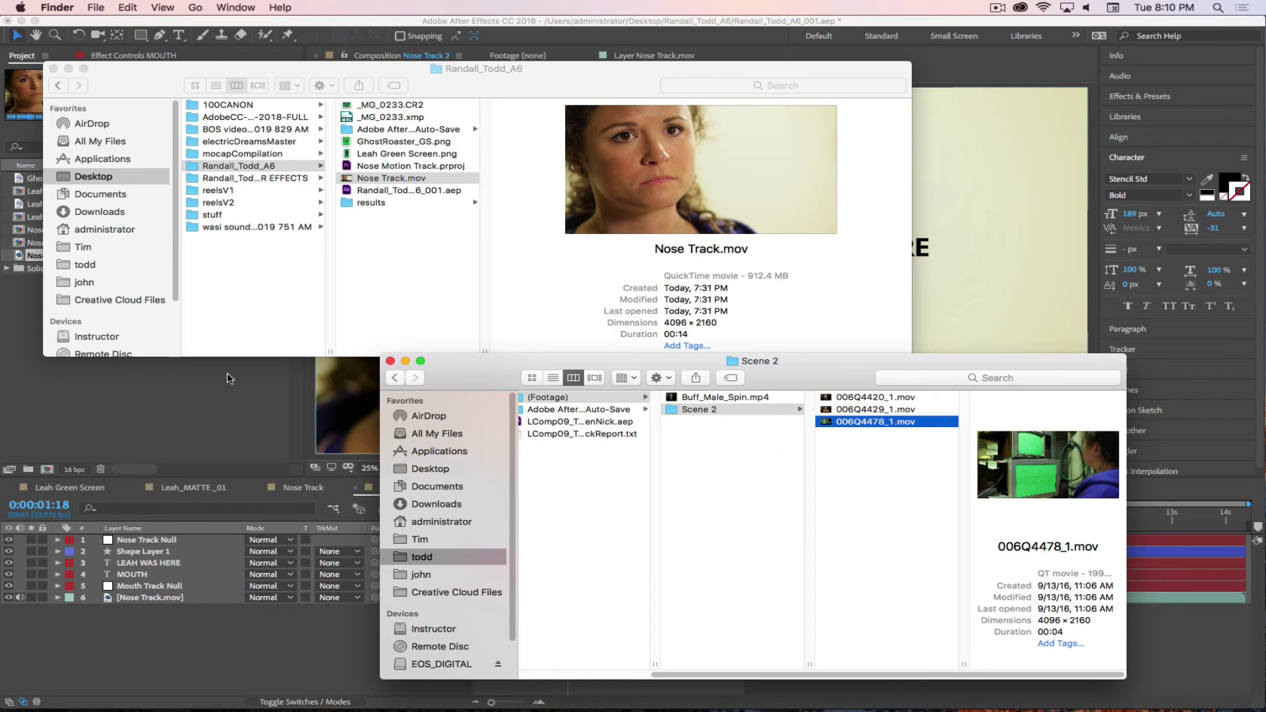
{"action": "key", "text": "super+Tab"}
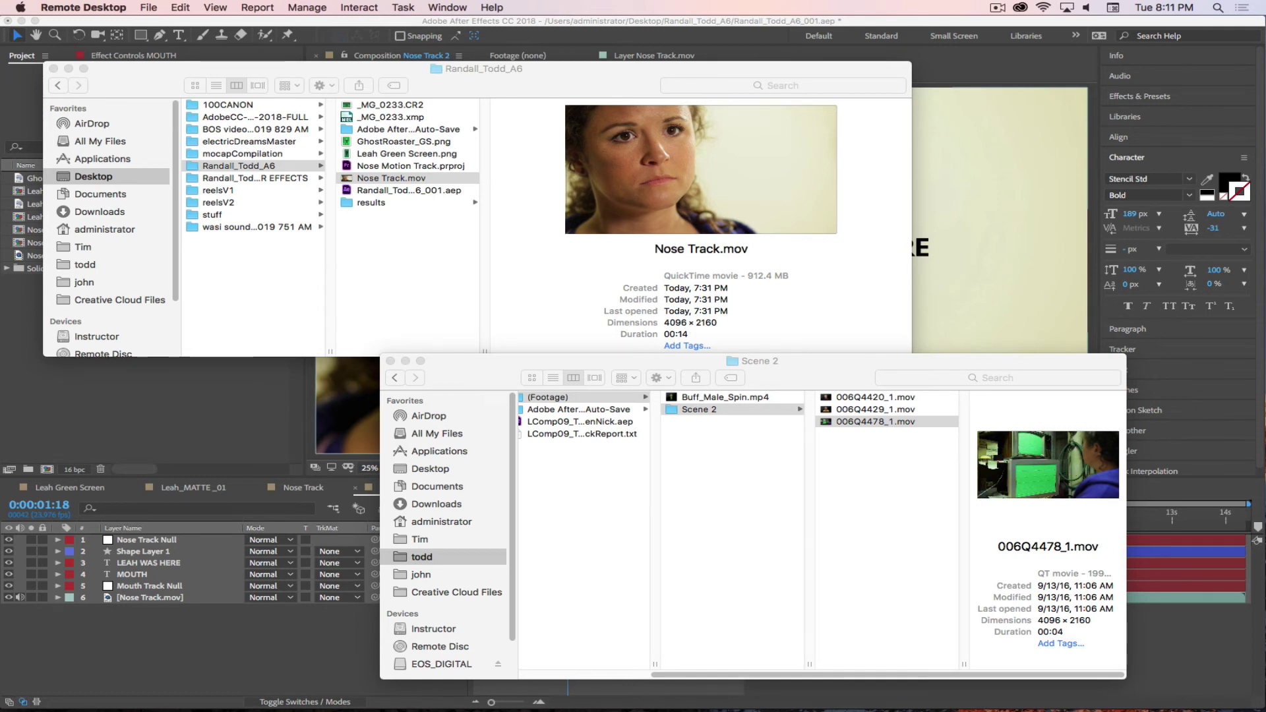
{"action": "left_click", "coordinate": [998, 8]}
{"action": "left_click", "coordinate": [1009, 43]}
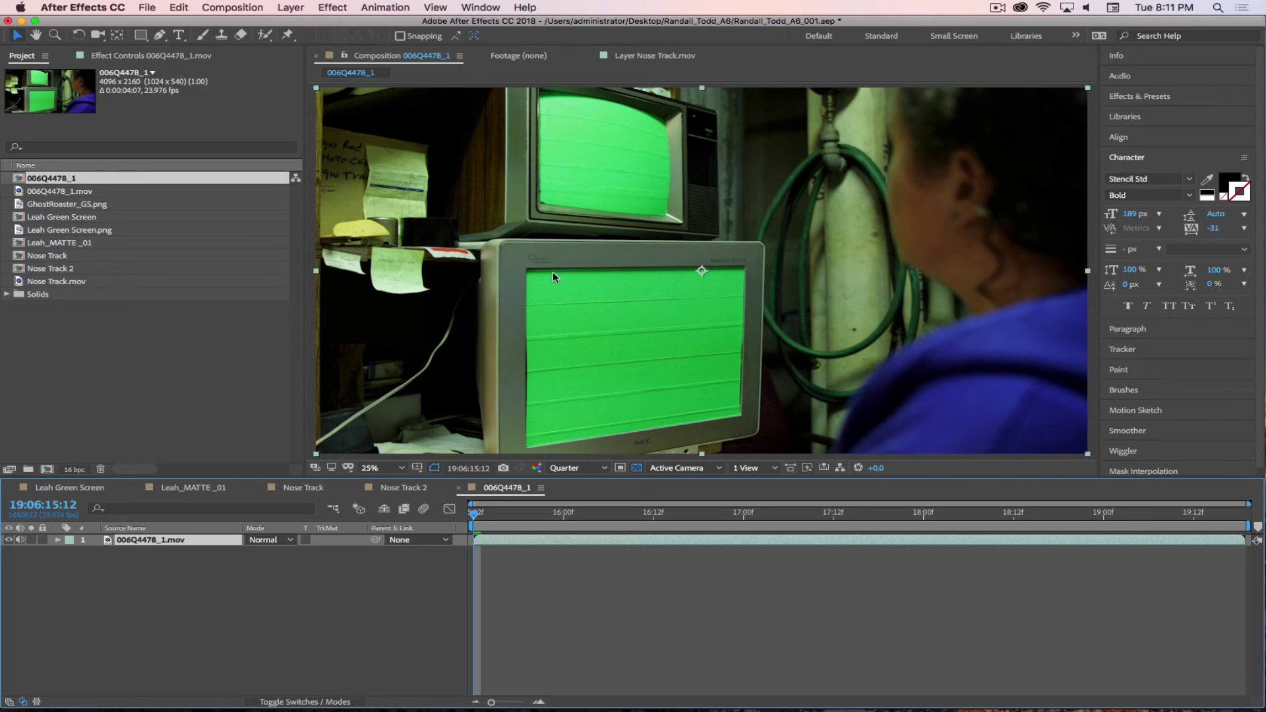
- Scrub and play through the 006Q4478_1.mov green-screen monitor clip
{"action": "left_click_drag", "start_coordinate": [488, 517], "coordinate": [435, 530]}
{"action": "key", "text": "space"}
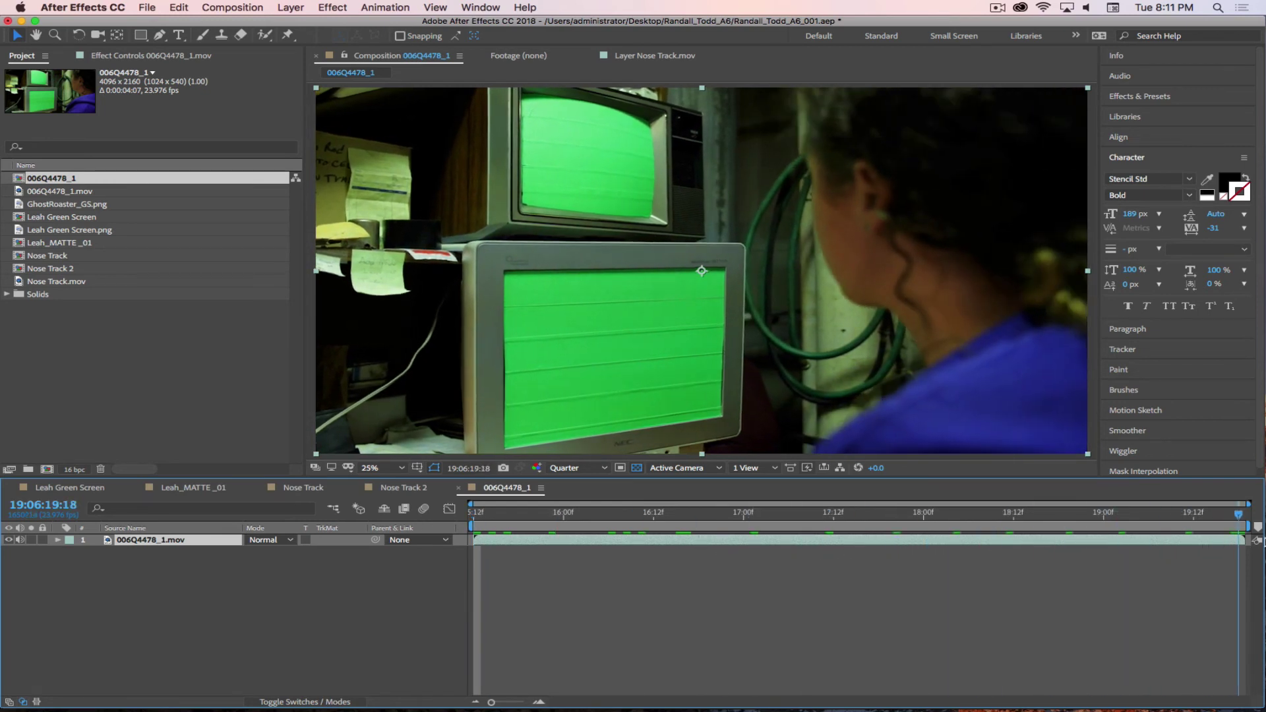
{"action": "key", "text": "space"}
{"action": "key", "text": "space"}
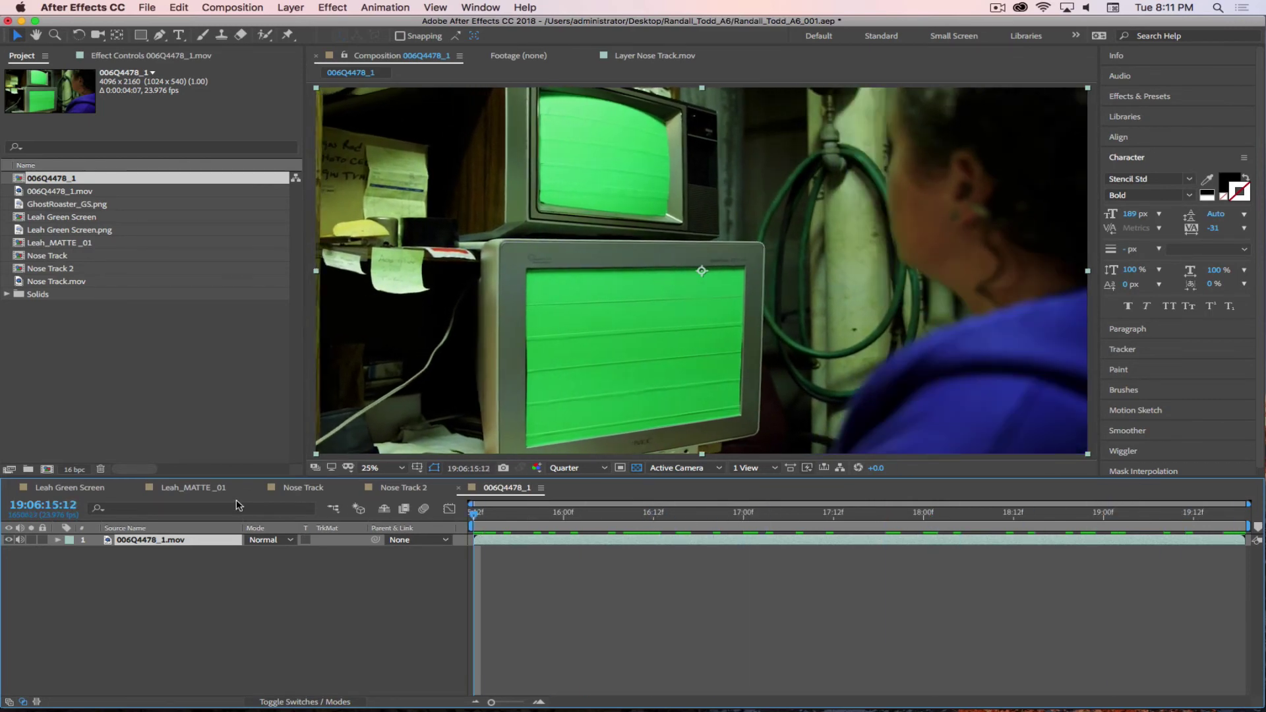
{"action": "key", "text": "space"}
- Check the layer's Track & Stabilize options and the Animation menu, closing both without choosing
{"action": "right_click", "coordinate": [156, 545]}
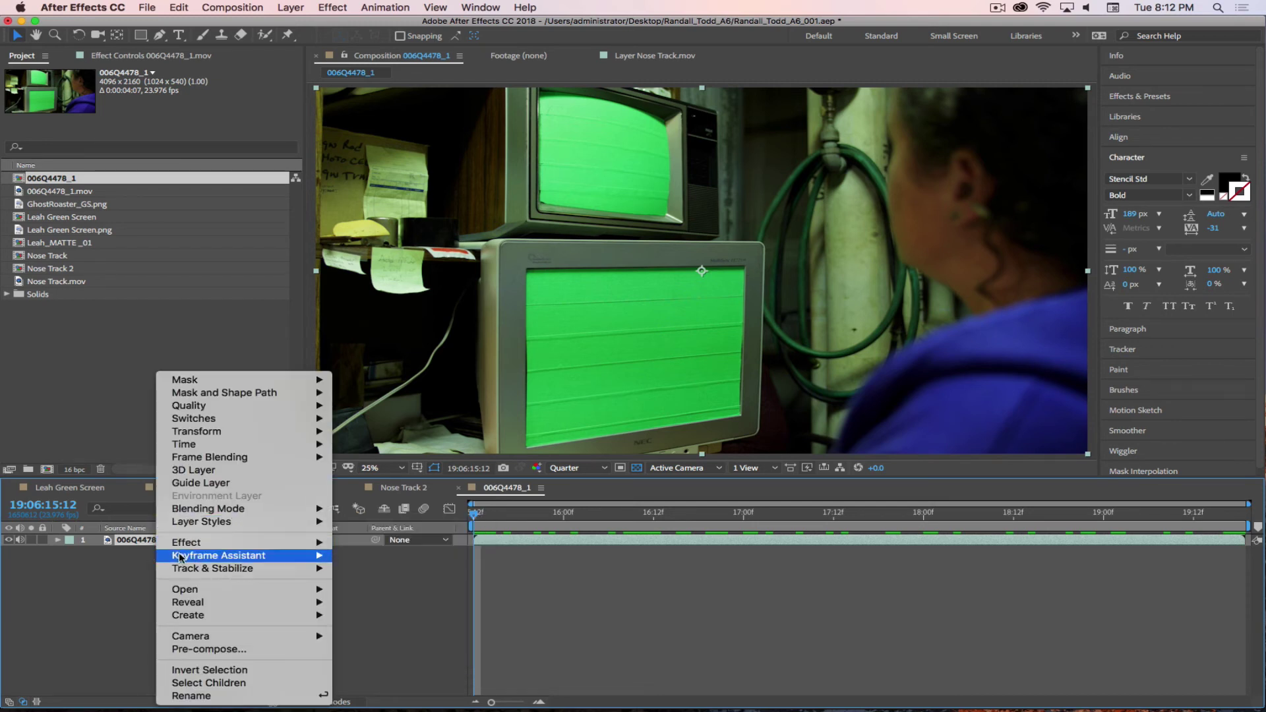
{"action": "mouse_move", "coordinate": [184, 571]}
{"action": "left_click", "coordinate": [111, 590]}
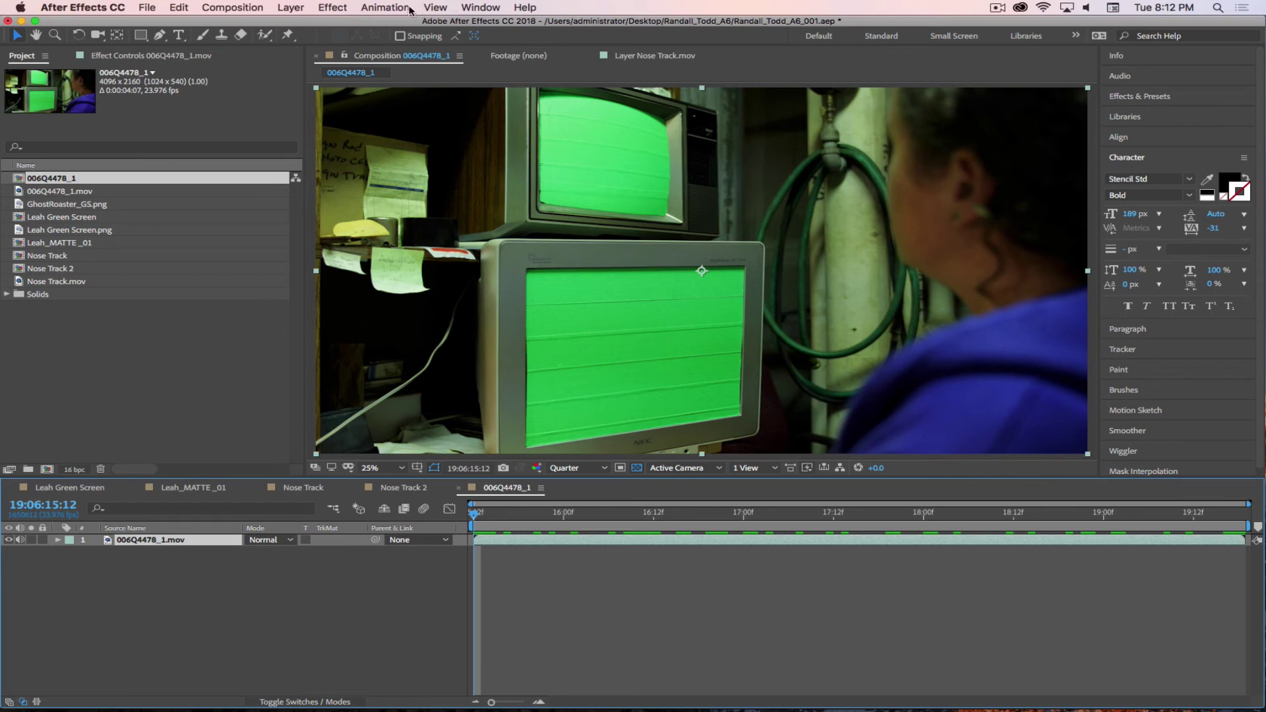
{"action": "left_click", "coordinate": [386, 7]}
{"action": "left_click", "coordinate": [898, 416]}
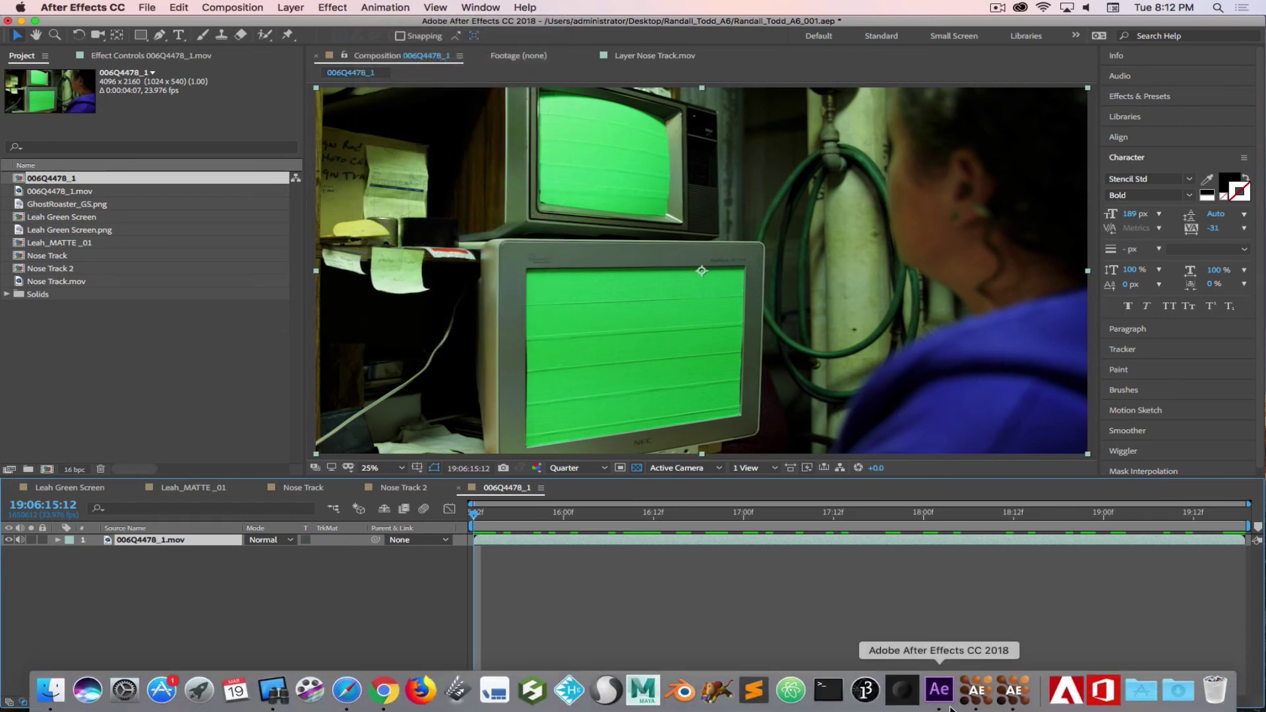
- Quit mocha and save the Nose Track project
{"action": "left_click", "coordinate": [972, 691]}
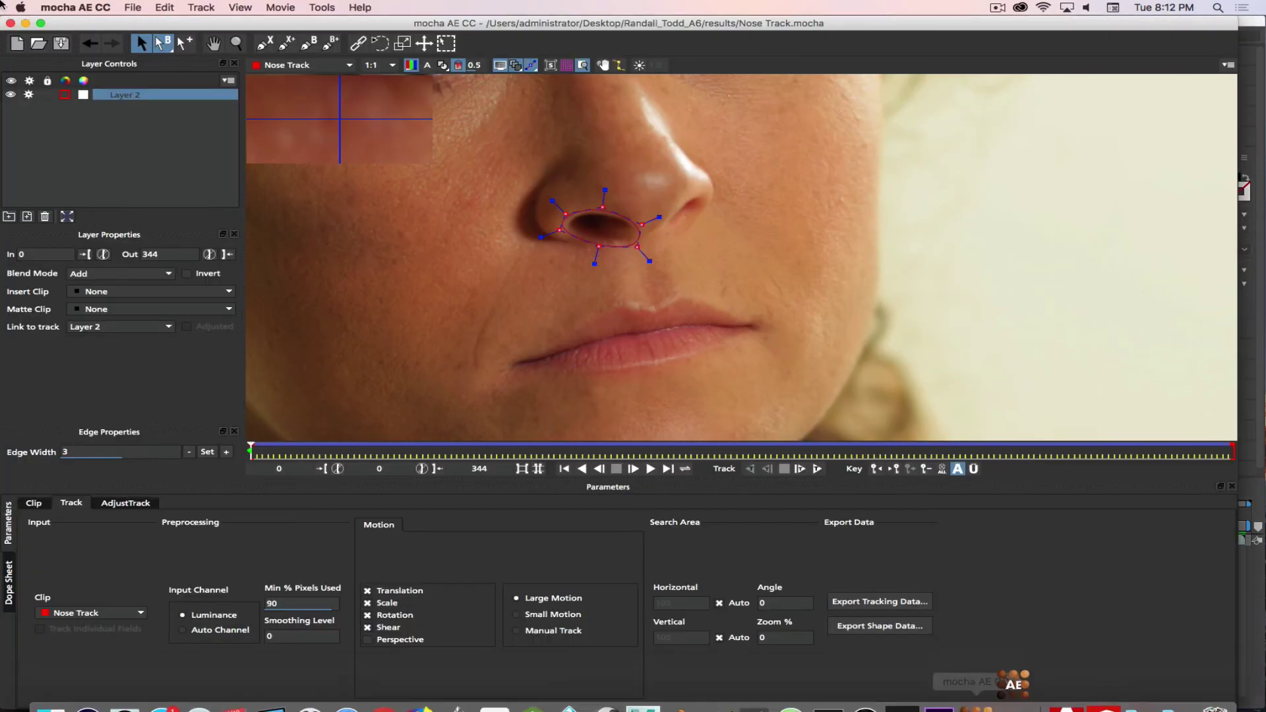
{"action": "left_click", "coordinate": [75, 7]}
{"action": "left_click", "coordinate": [72, 135]}
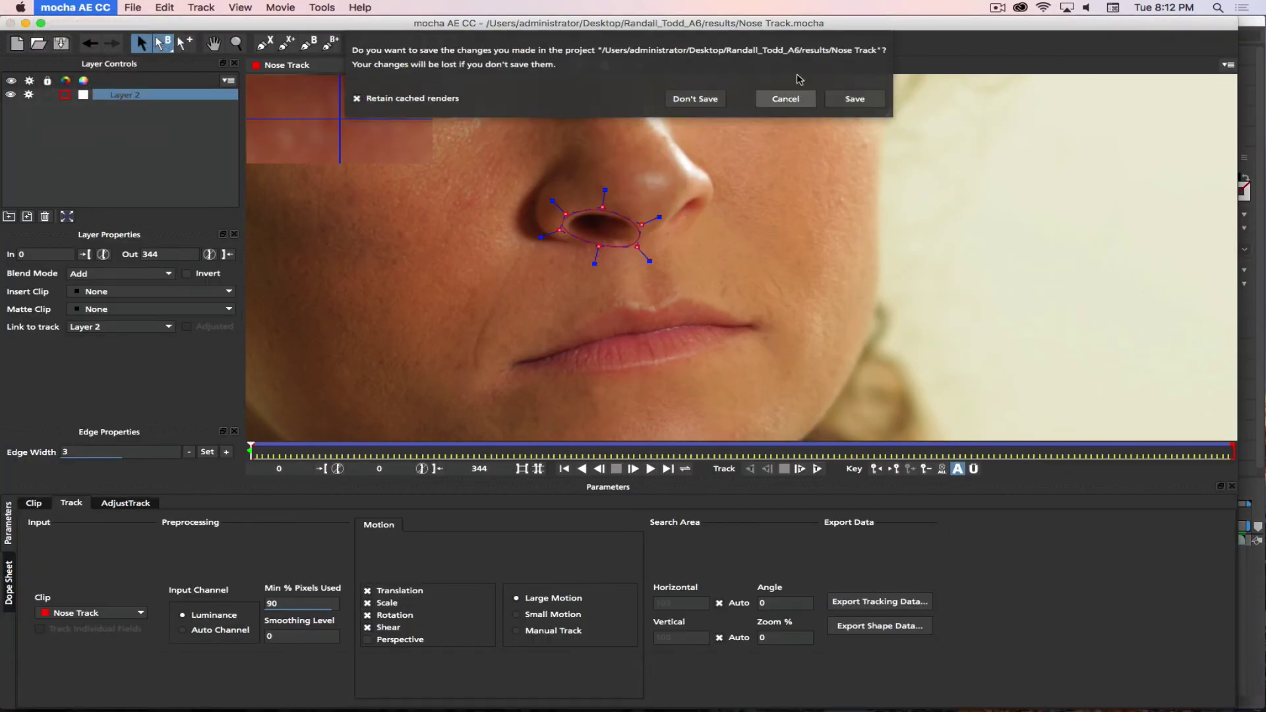
{"action": "left_click", "coordinate": [855, 99]}
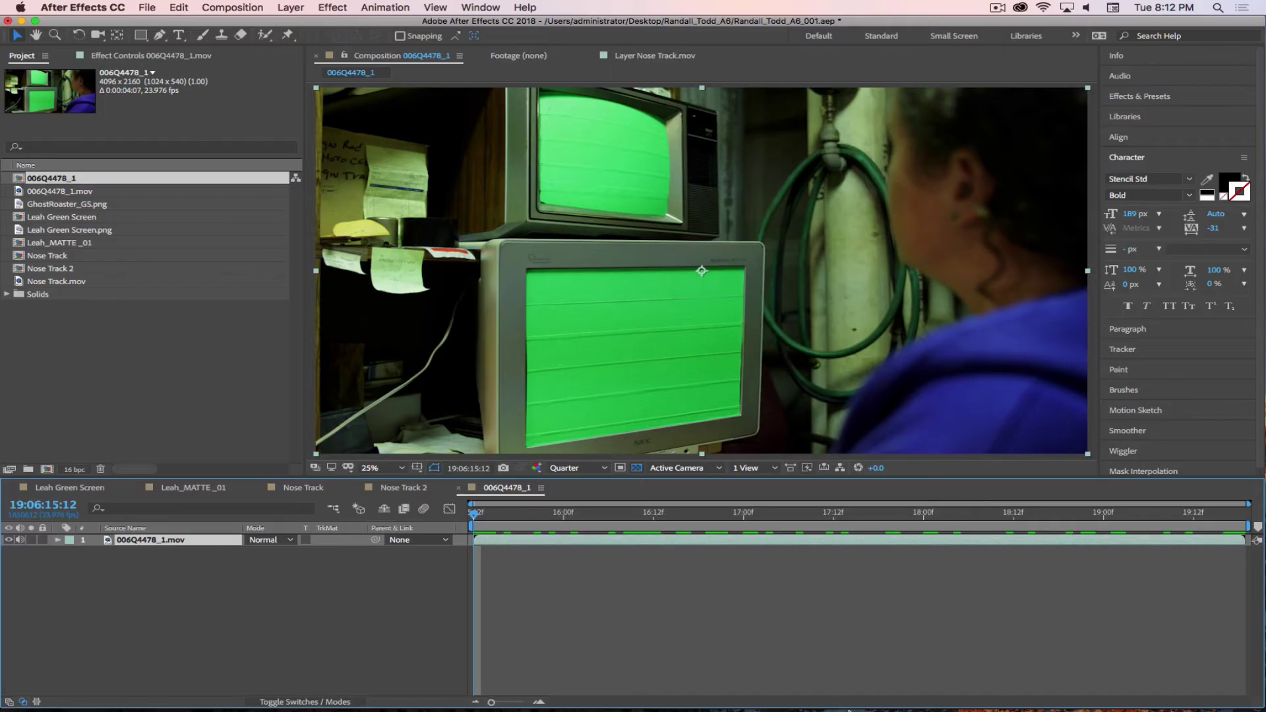
{"action": "mouse_move", "coordinate": [849, 710]}
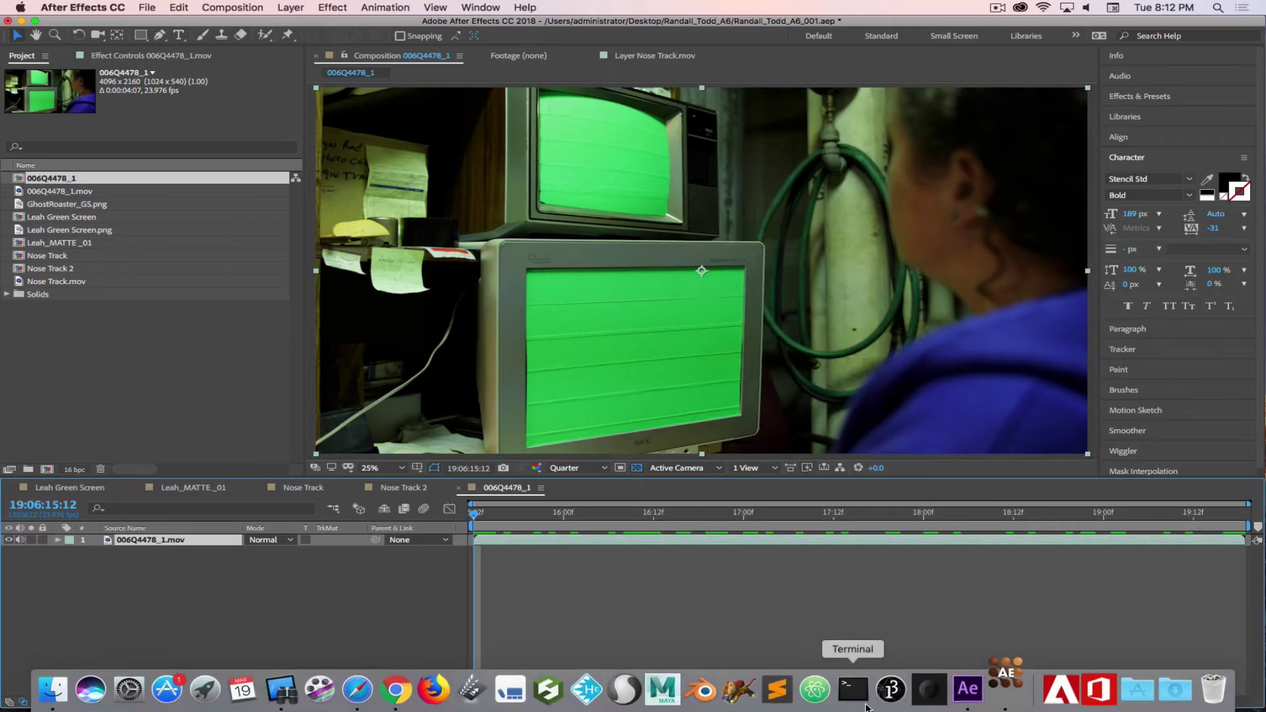
{"action": "left_click", "coordinate": [986, 691]}
{"action": "left_click", "coordinate": [763, 531]}
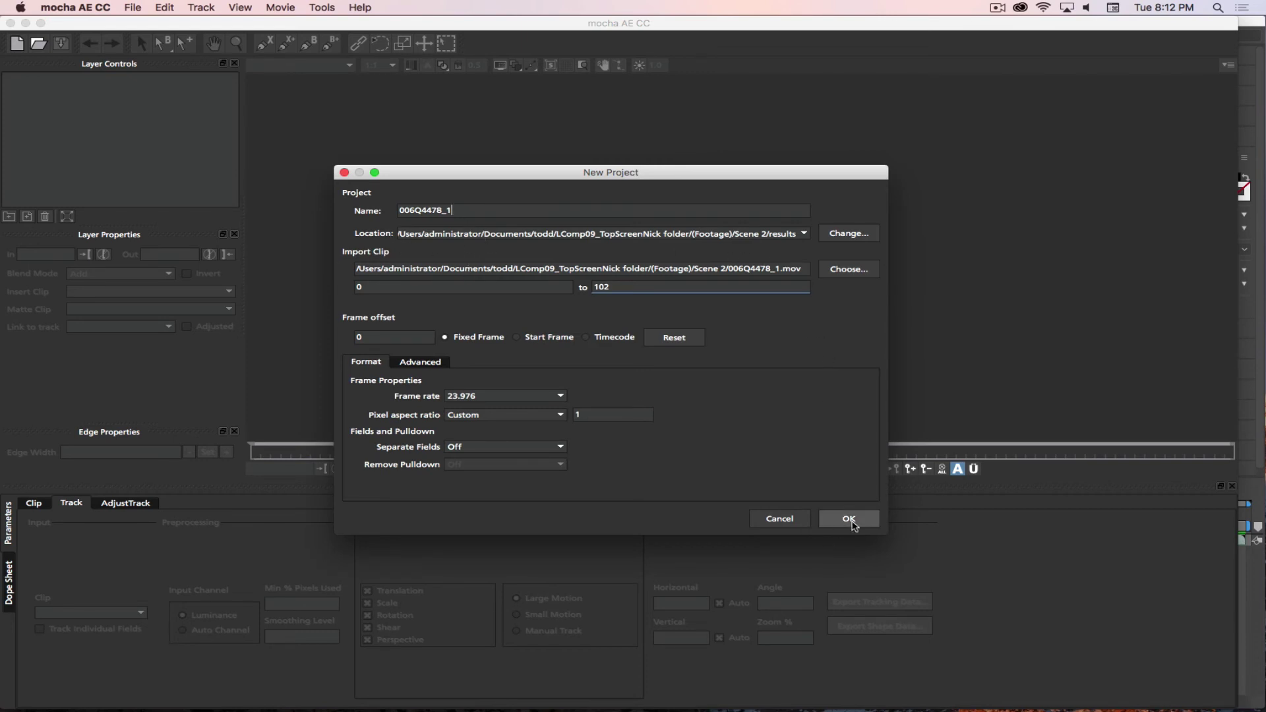
{"action": "left_click", "coordinate": [850, 234]}
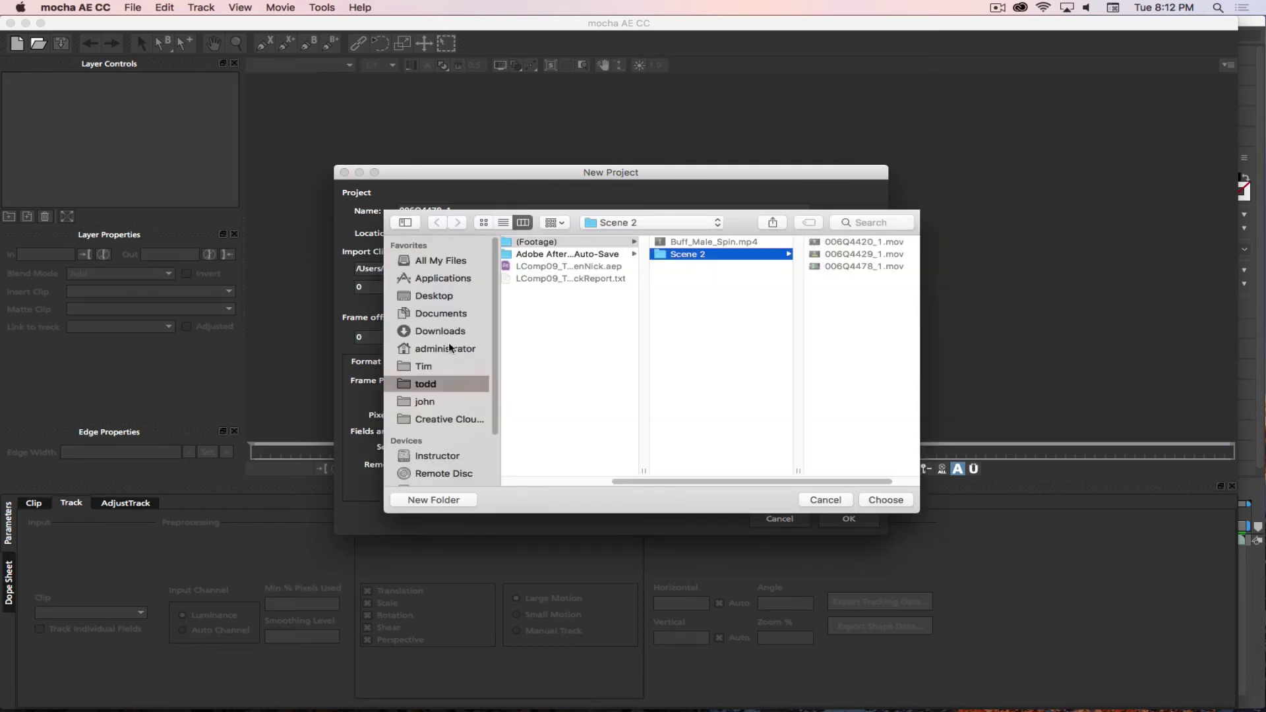
{"action": "left_click", "coordinate": [417, 298]}
{"action": "left_click", "coordinate": [551, 303]}
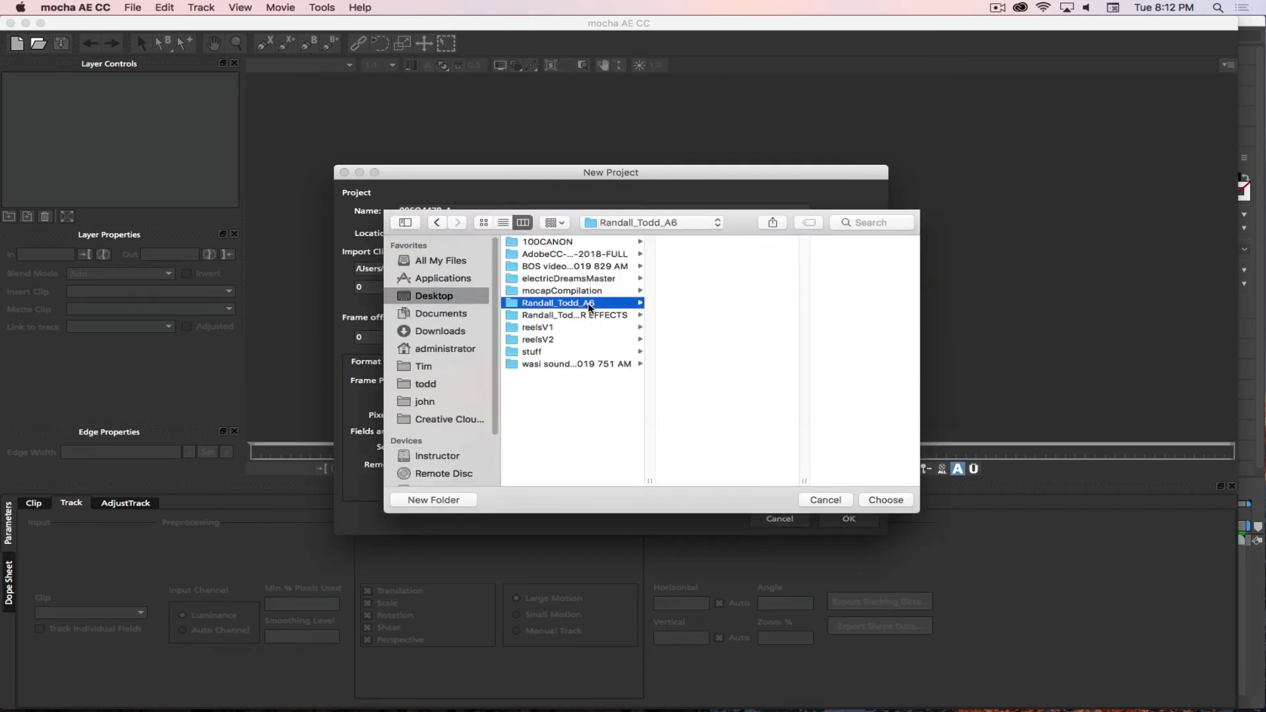
{"action": "left_click", "coordinate": [887, 500]}
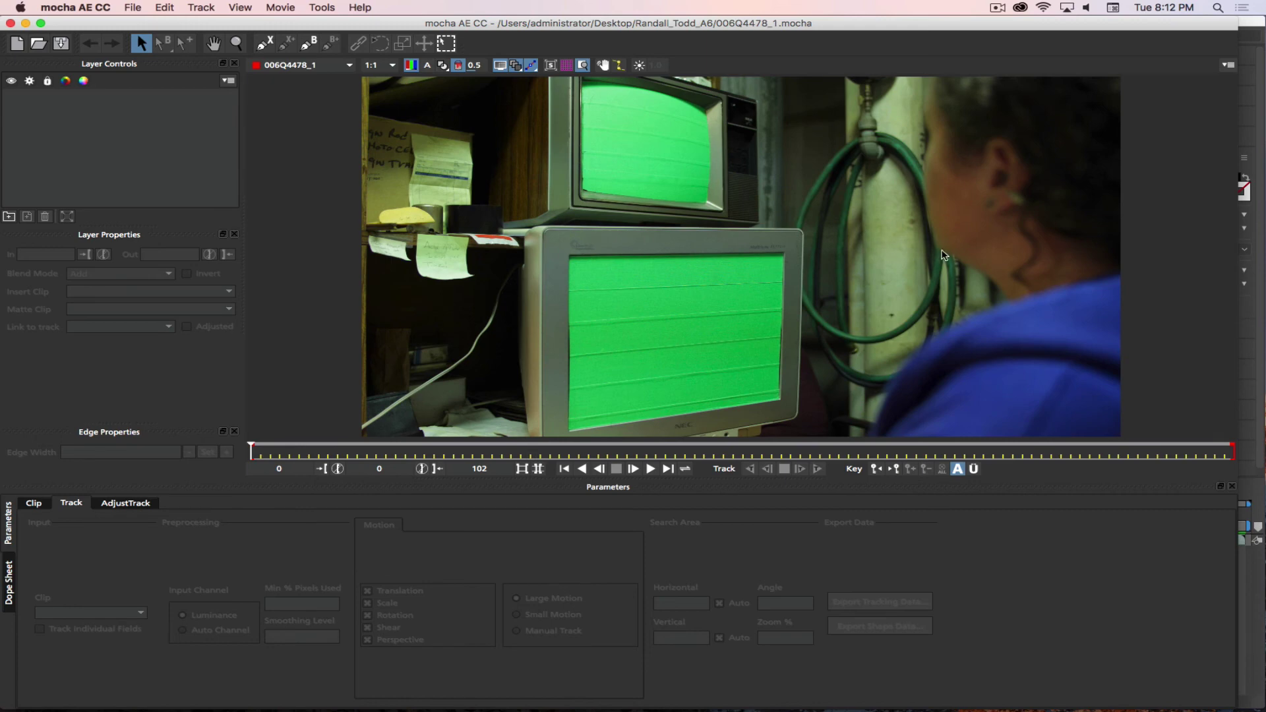
- Put the mocha window into full-screen mode to enlarge the monitor footage
{"action": "left_click", "coordinate": [40, 24]}
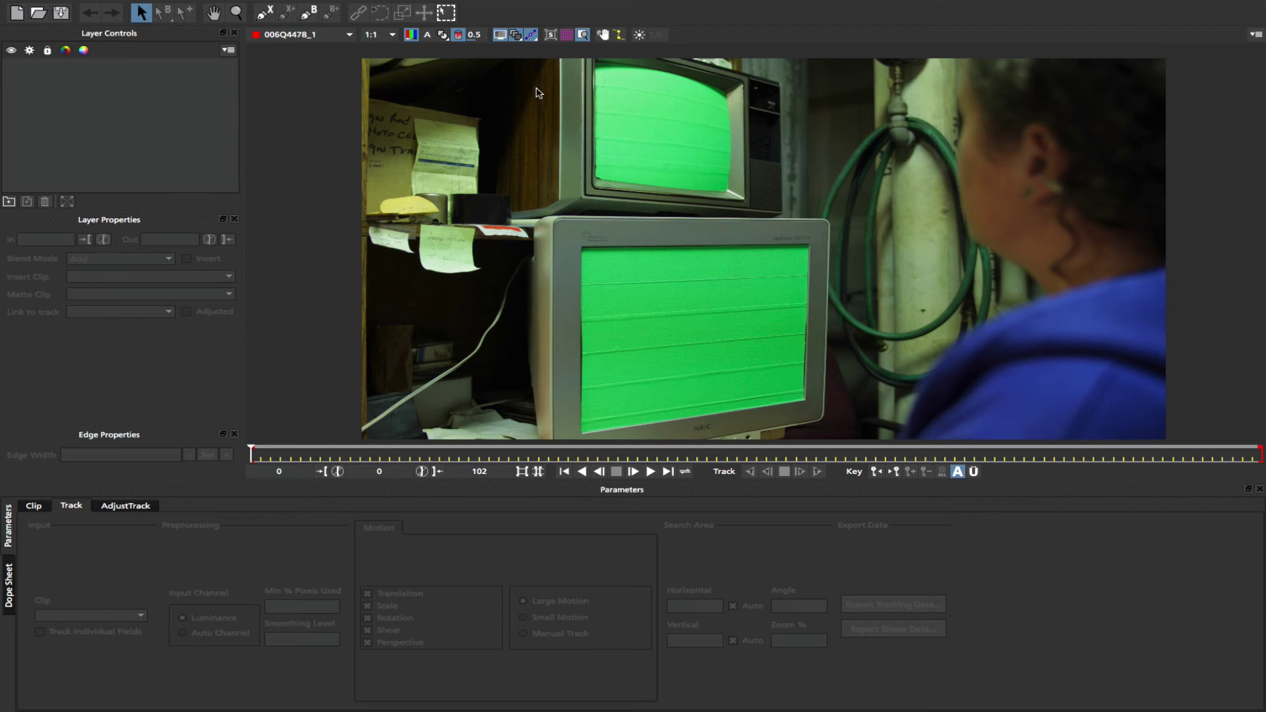
- With the X-spline tool, zoom in and place points across the lower monitor's top edge
{"action": "left_click", "coordinate": [264, 12]}
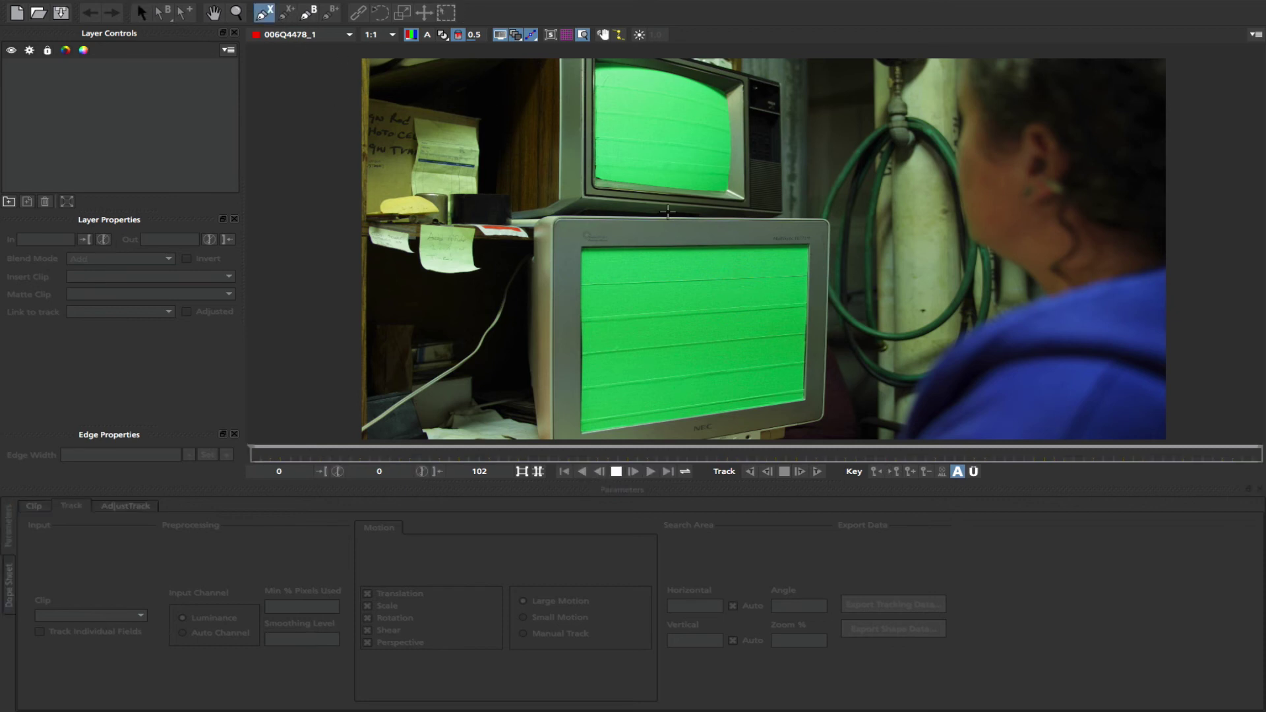
{"action": "key", "text": "z"}
{"action": "left_click_drag", "start_coordinate": [664, 294], "coordinate": [662, 178]}
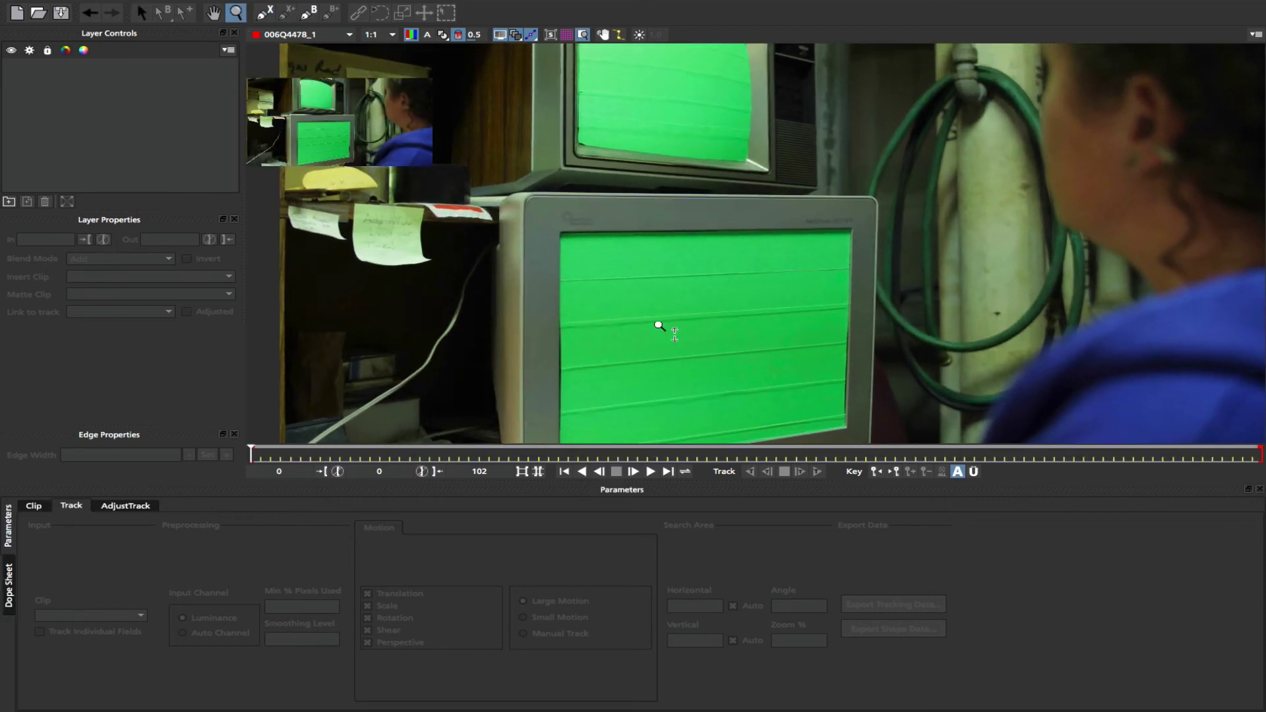
{"action": "left_click_drag", "start_coordinate": [662, 326], "coordinate": [659, 109]}
{"action": "left_click_drag", "start_coordinate": [648, 219], "coordinate": [526, 137]}
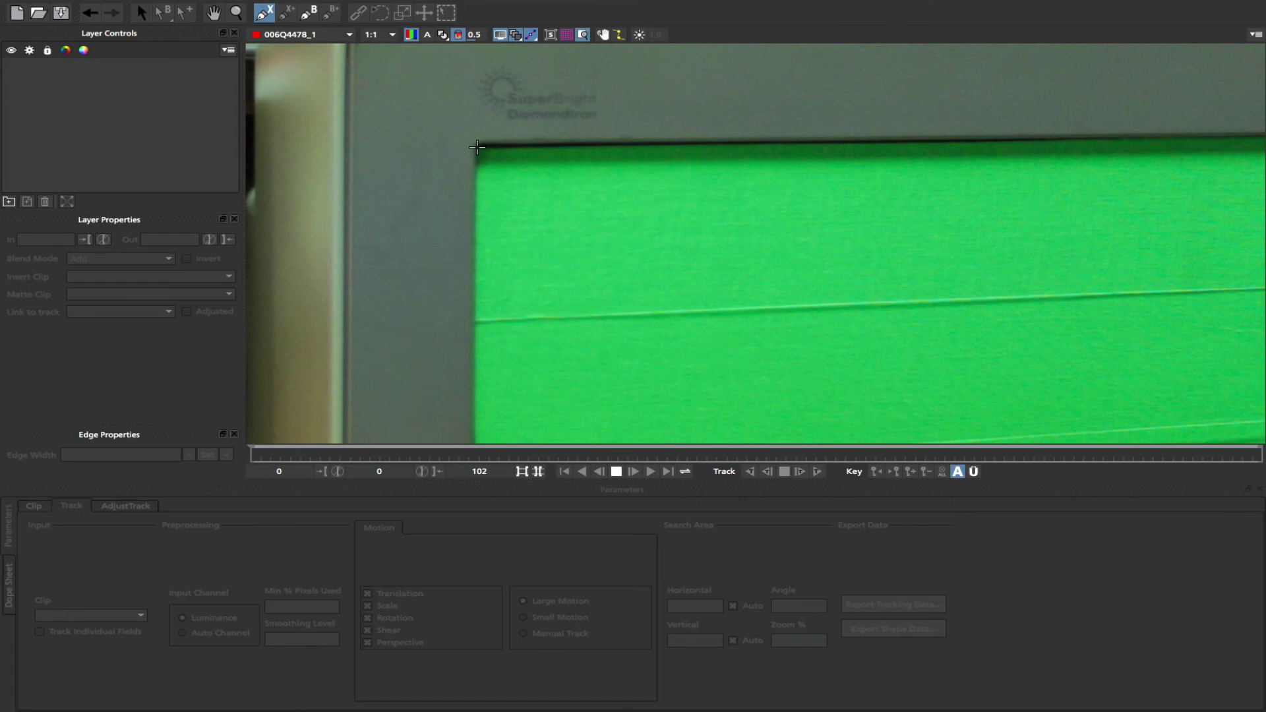
{"action": "left_click", "coordinate": [477, 147]}
{"action": "left_click", "coordinate": [982, 188]}
{"action": "mouse_move", "coordinate": [983, 188]}
{"action": "left_mouse_down"}
{"action": "mouse_move", "coordinate": [426, 228]}
{"action": "mouse_move", "coordinate": [972, 168]}
{"action": "left_mouse_up"}
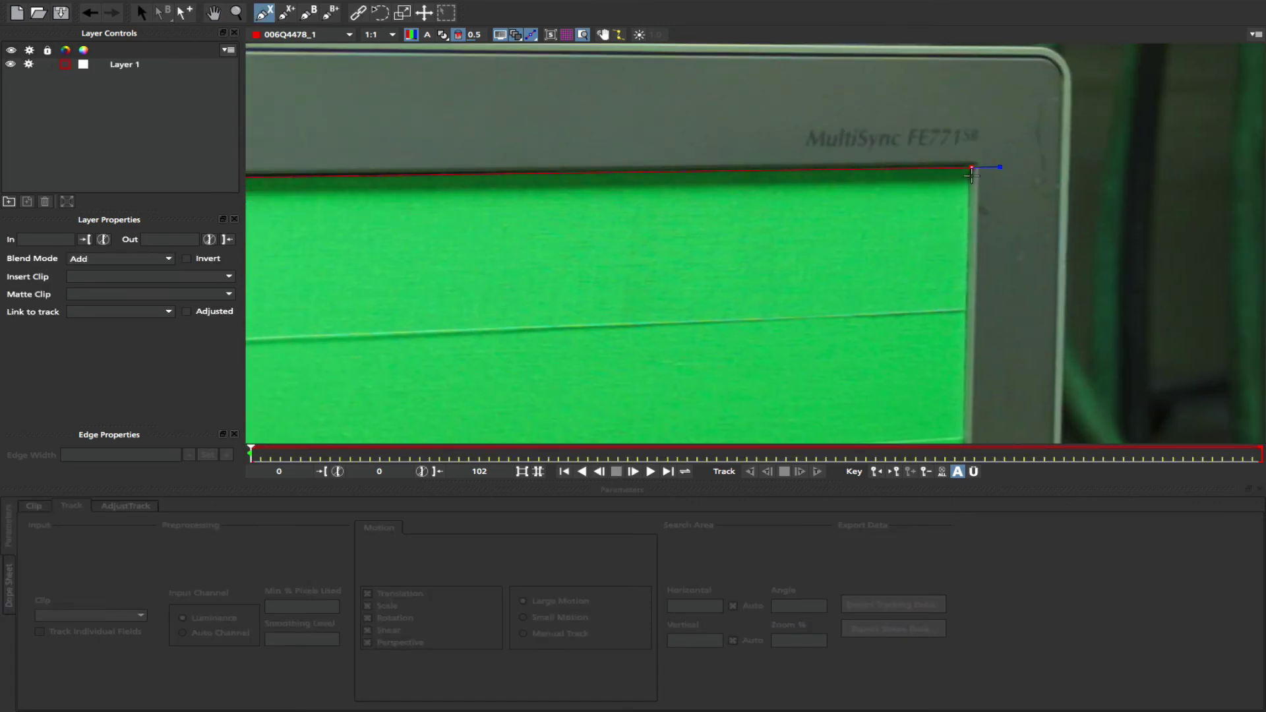
{"action": "left_click", "coordinate": [971, 169]}
- Add spline points at the screen's bottom-right corner, along the bottom edge, and bottom-left corner
{"action": "left_click_drag", "start_coordinate": [943, 359], "coordinate": [902, 136]}
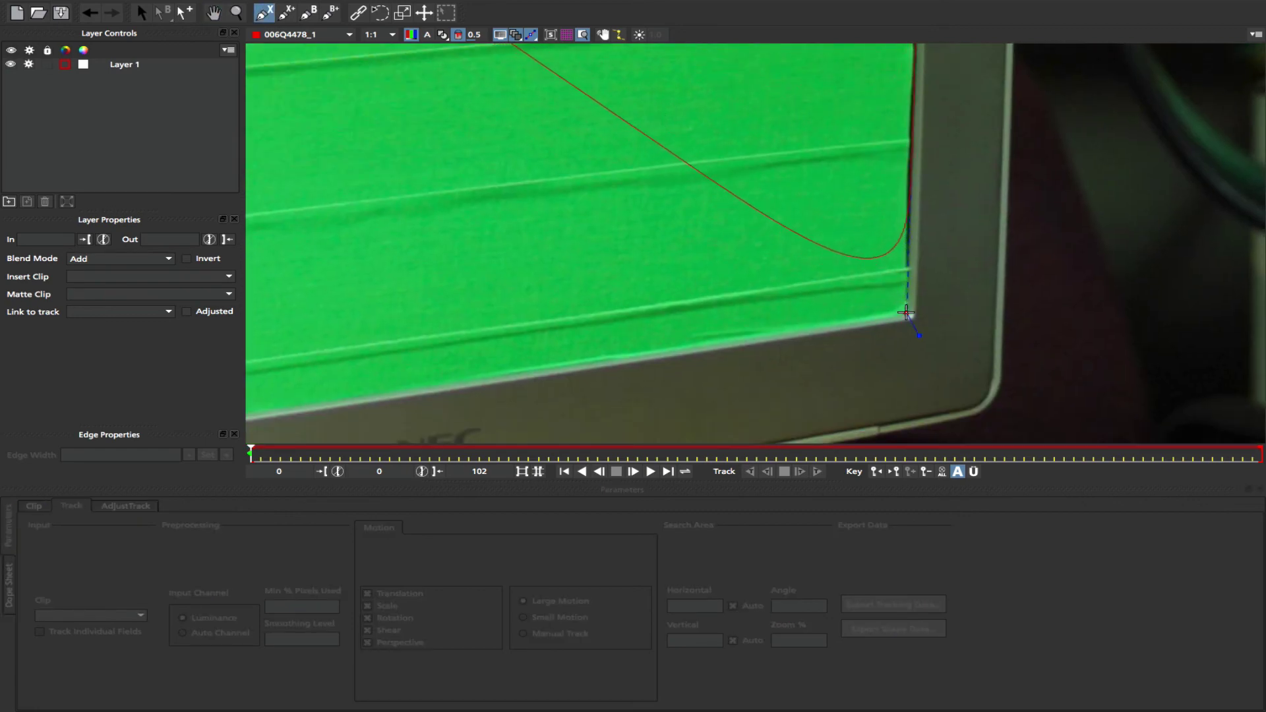
{"action": "left_click", "coordinate": [906, 312]}
{"action": "left_click", "coordinate": [602, 350]}
{"action": "right_click", "coordinate": [616, 347]}
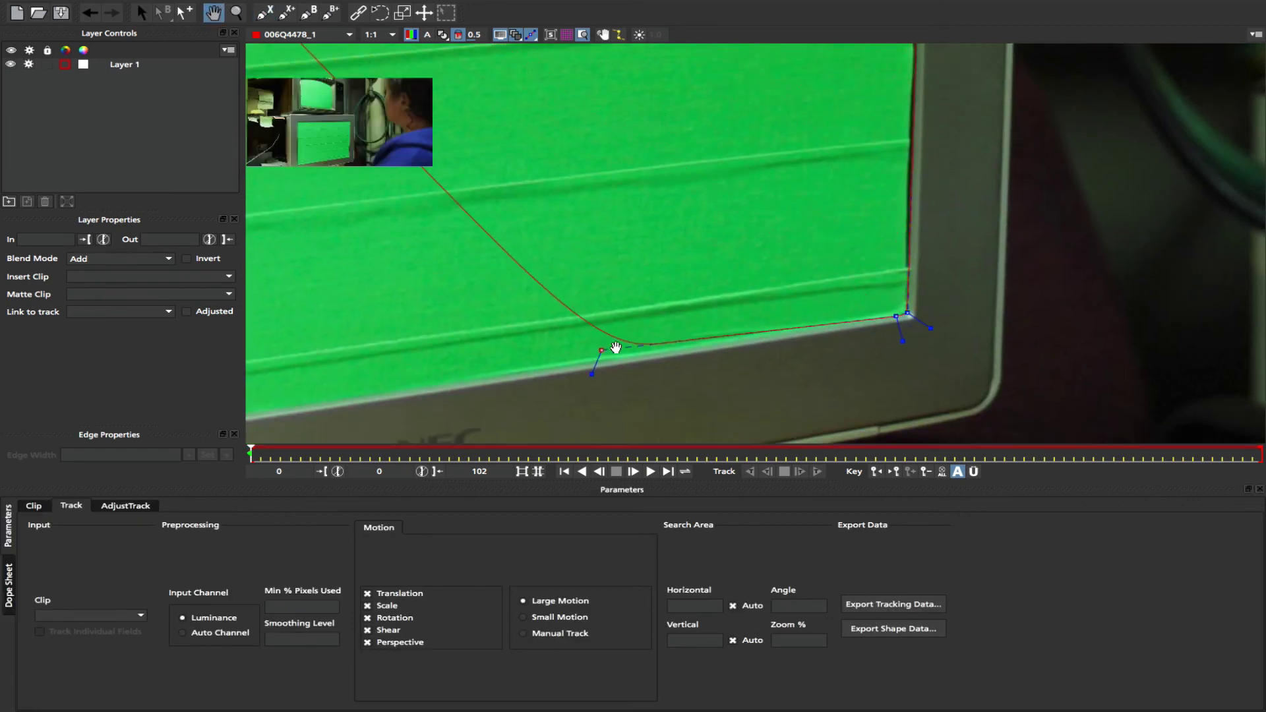
{"action": "left_click_drag", "start_coordinate": [616, 347], "coordinate": [1128, 179]}
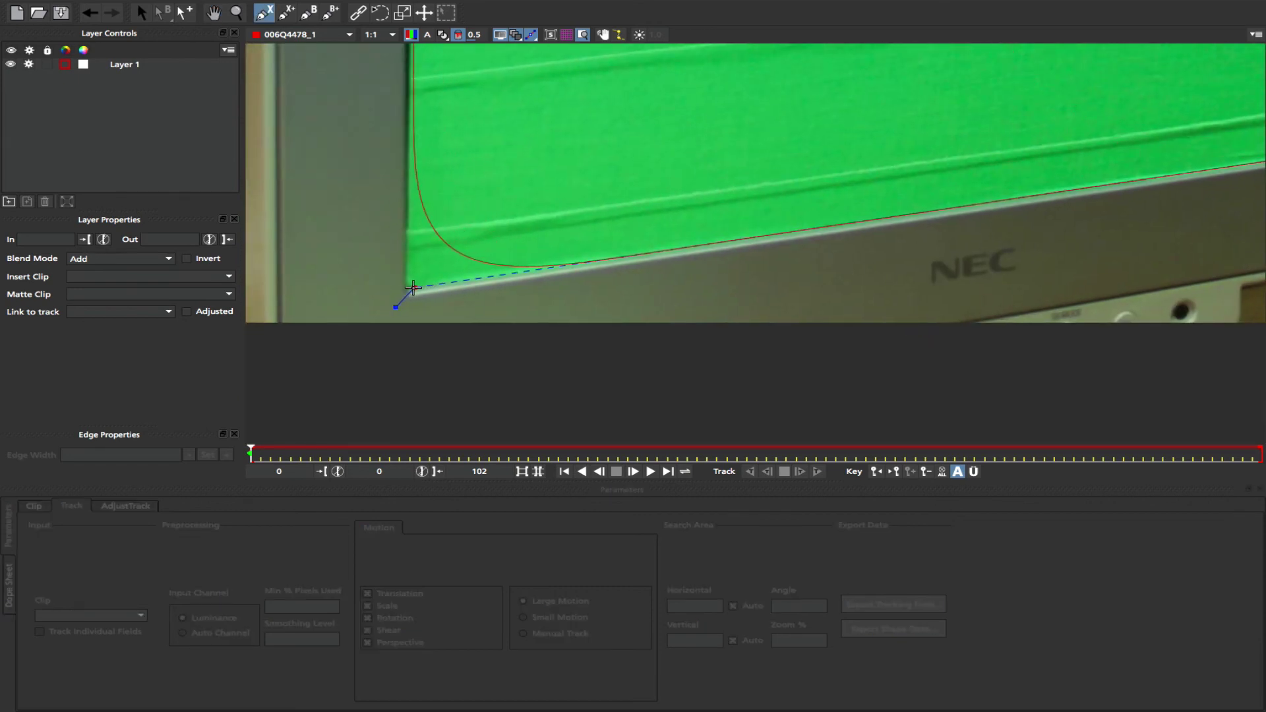
{"action": "left_click", "coordinate": [409, 289]}
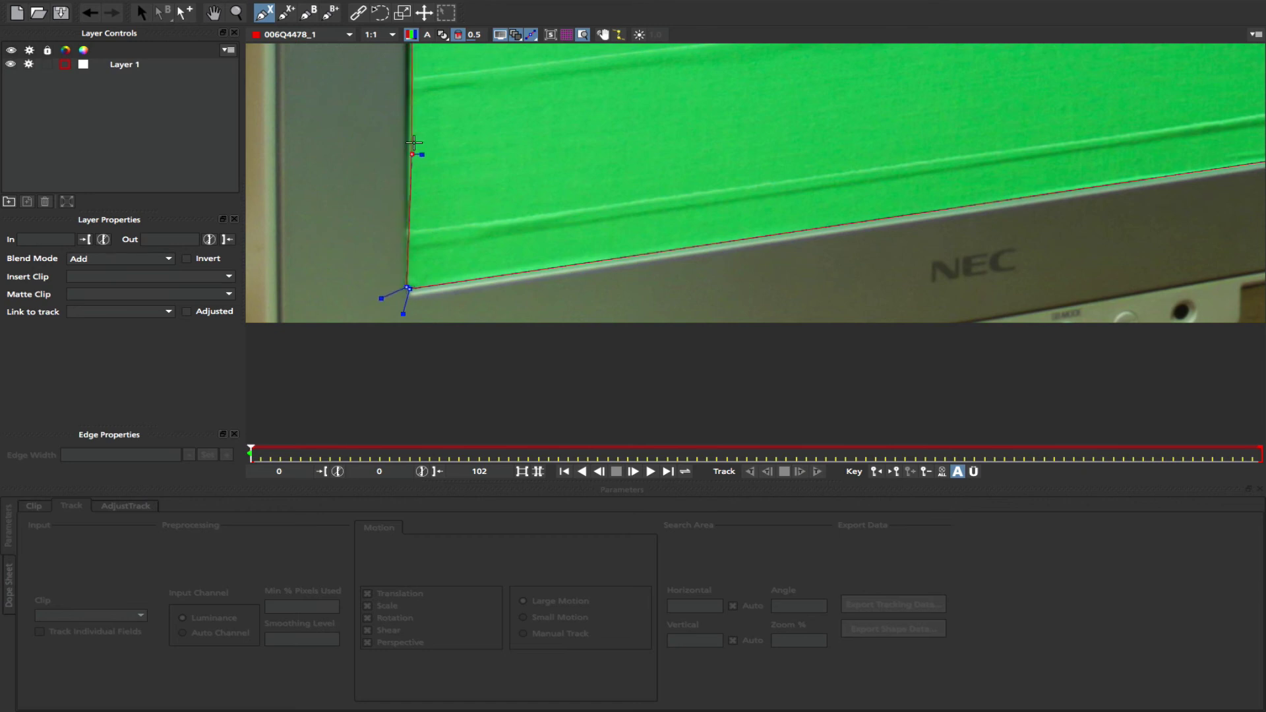
{"action": "left_click", "coordinate": [451, 113]}
{"action": "right_click", "coordinate": [450, 115]}
- Add points up the left edge to the top-left corner and close the Layer 1 shape
{"action": "left_click_drag", "start_coordinate": [450, 153], "coordinate": [438, 326]}
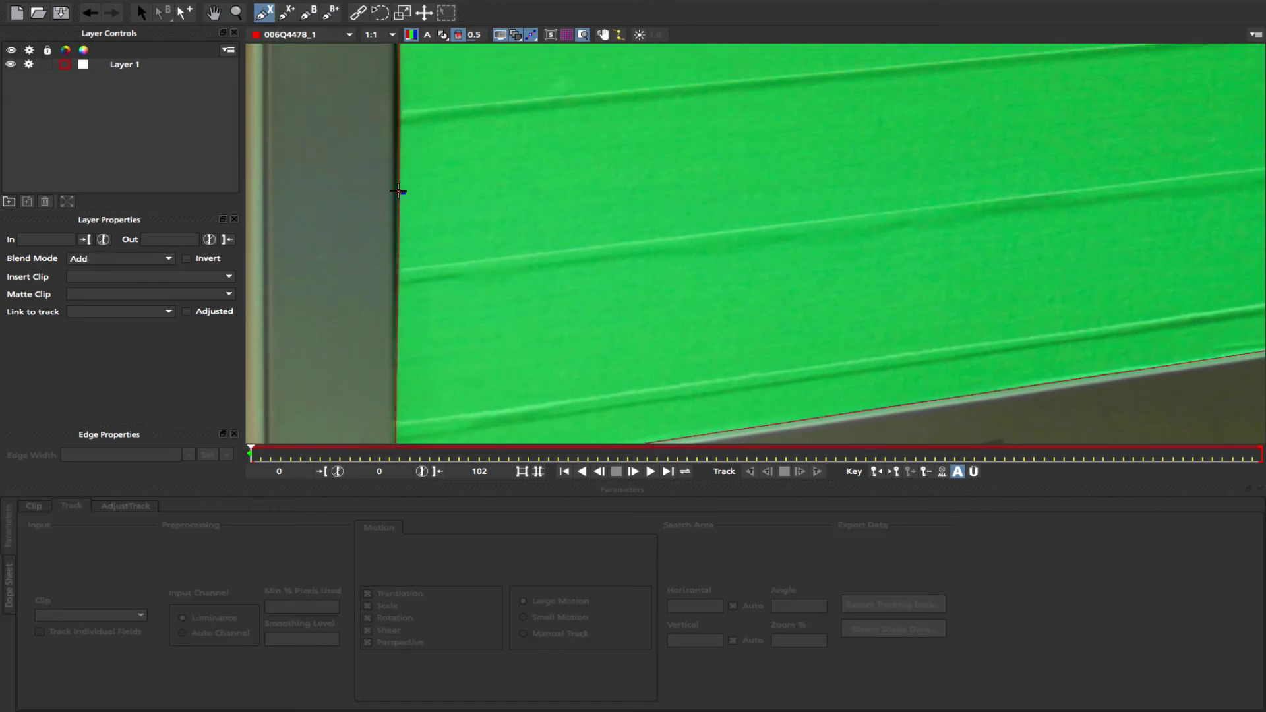
{"action": "left_click", "coordinate": [397, 186]}
{"action": "left_click_drag", "start_coordinate": [492, 115], "coordinate": [499, 352]}
{"action": "left_click_drag", "start_coordinate": [524, 165], "coordinate": [539, 308]}
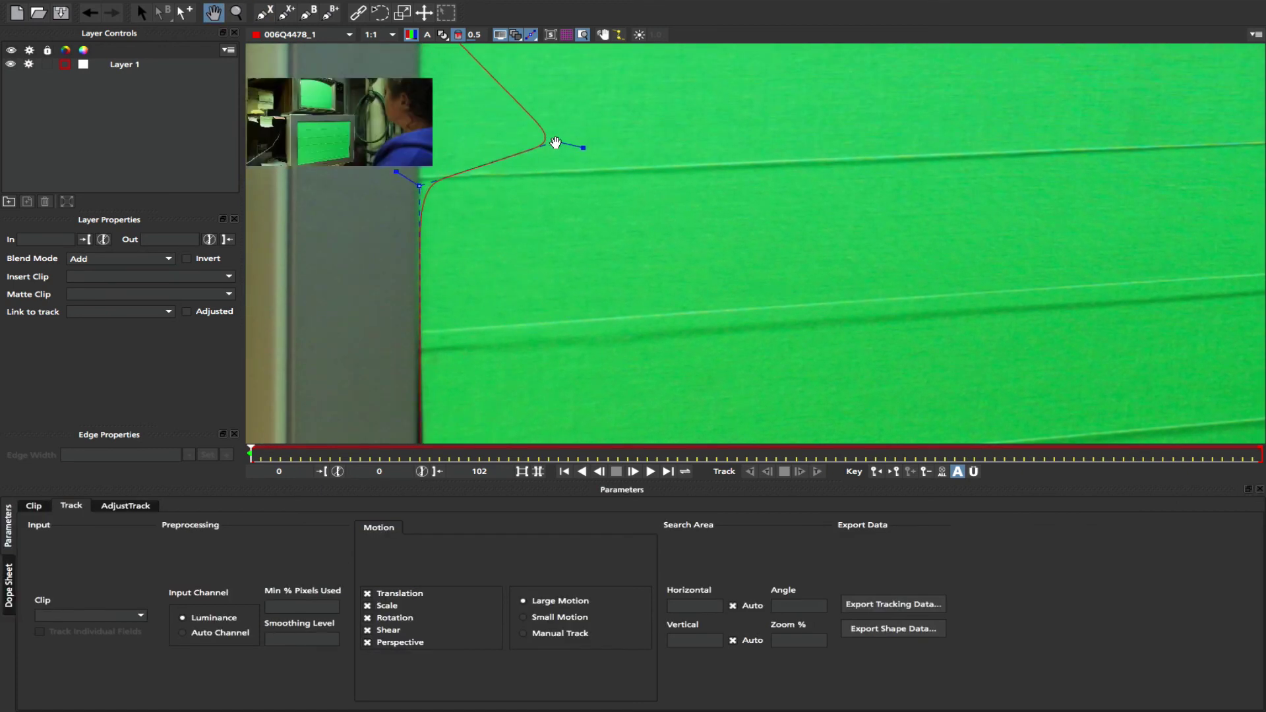
{"action": "left_click_drag", "start_coordinate": [556, 141], "coordinate": [565, 356]}
{"action": "left_click", "coordinate": [436, 153]}
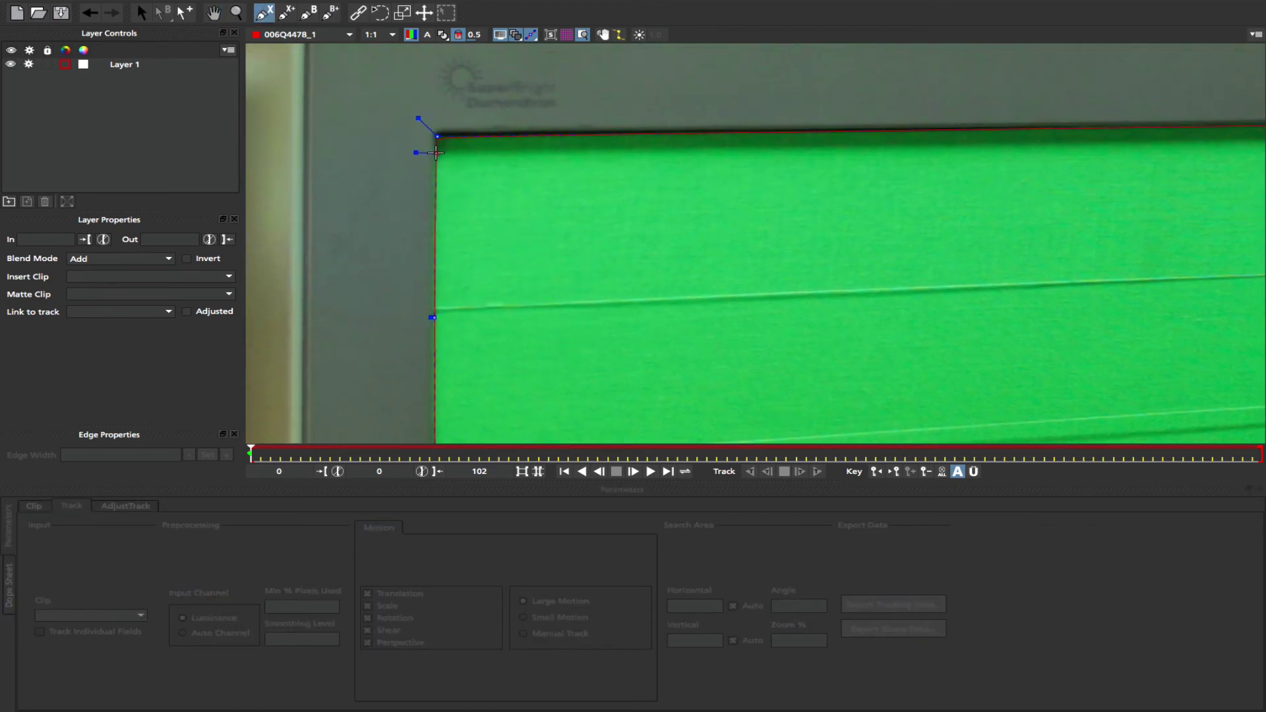
{"action": "right_click", "coordinate": [407, 154]}
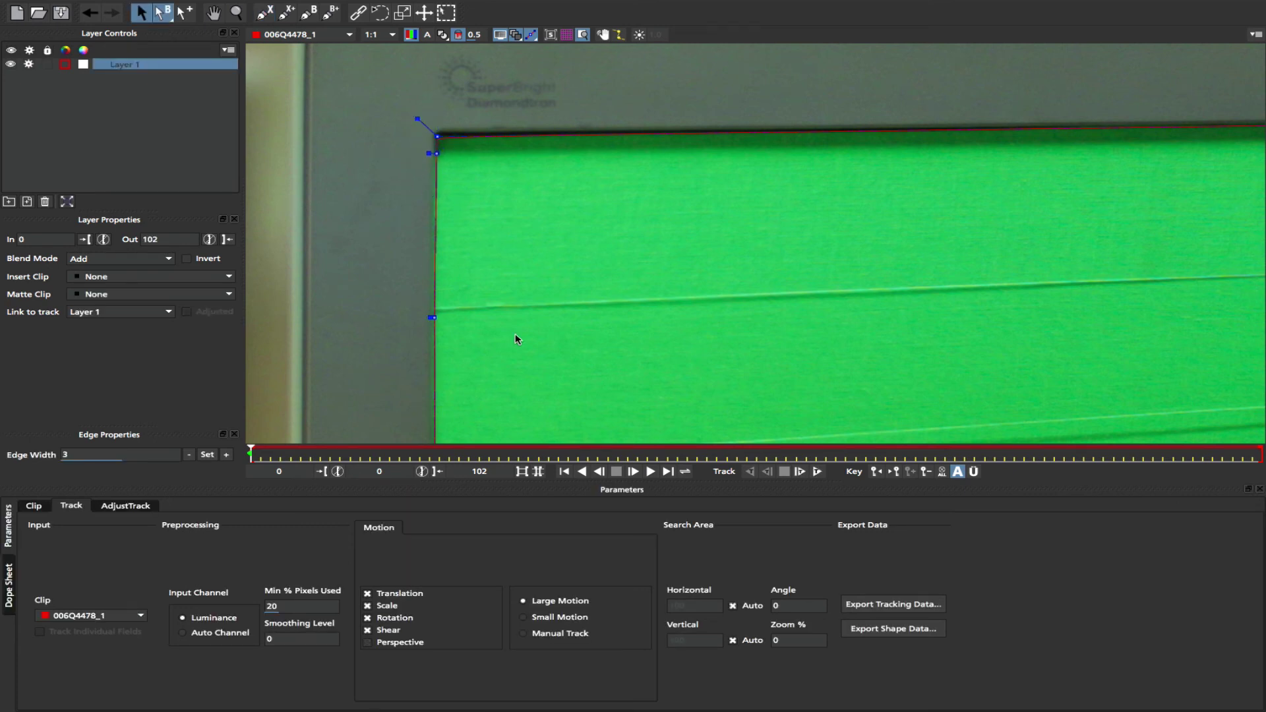
- Zoom out and check each corner of the green screen, sharpening the shape's top-right corner
{"action": "key", "text": "z"}
{"action": "left_click_drag", "start_coordinate": [518, 339], "coordinate": [851, 221]}
{"action": "left_click_drag", "start_coordinate": [1091, 95], "coordinate": [1094, 90]}
{"action": "key", "text": "x"}
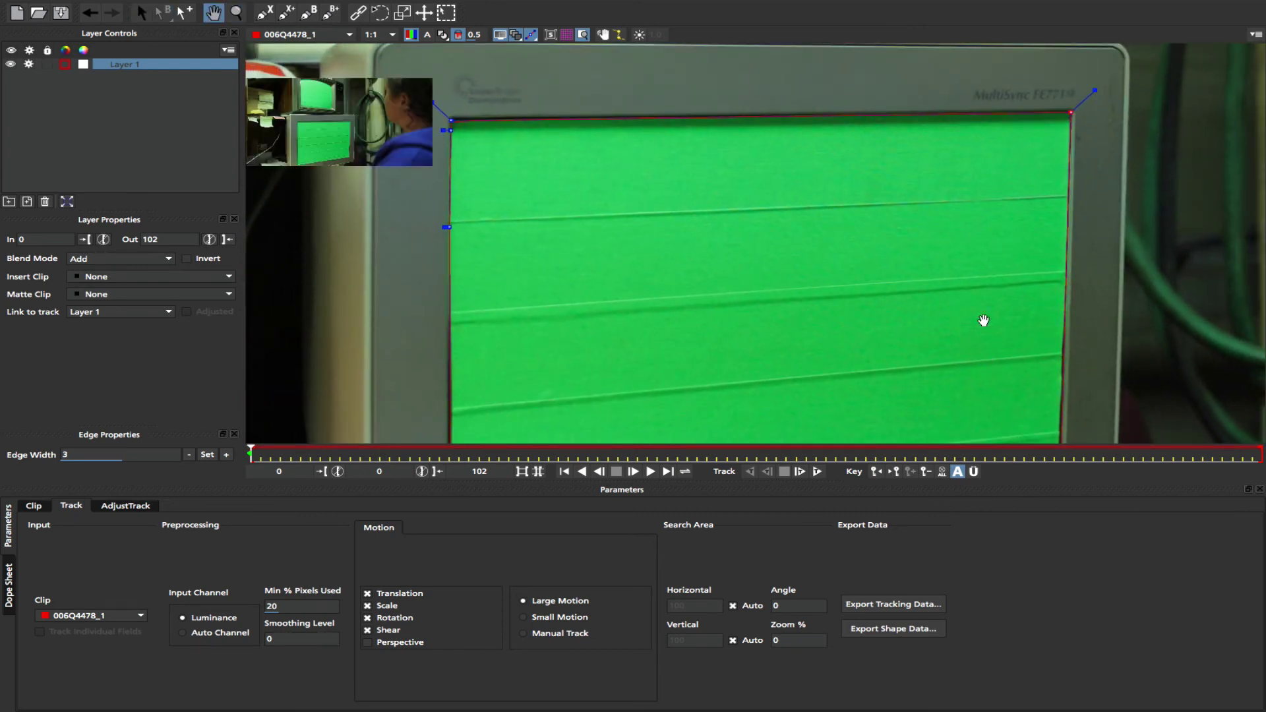
{"action": "left_click_drag", "start_coordinate": [984, 320], "coordinate": [948, 94]}
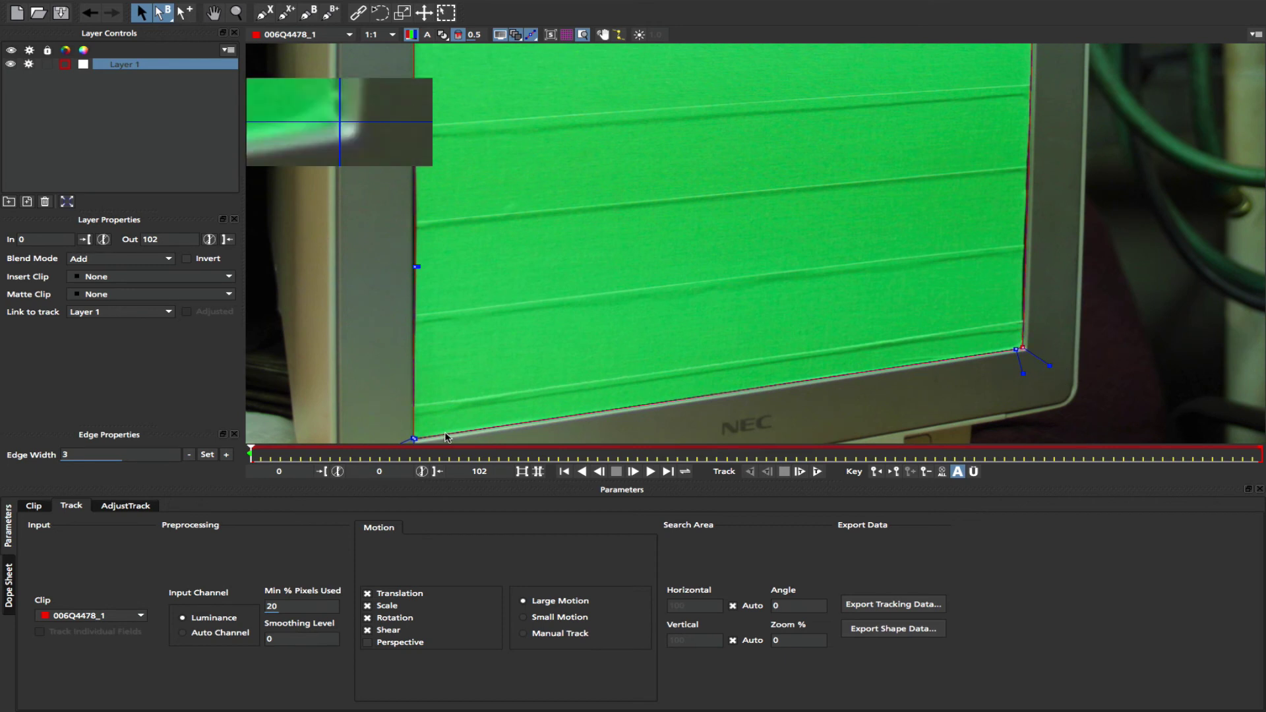
{"action": "left_click_drag", "start_coordinate": [446, 437], "coordinate": [597, 324]}
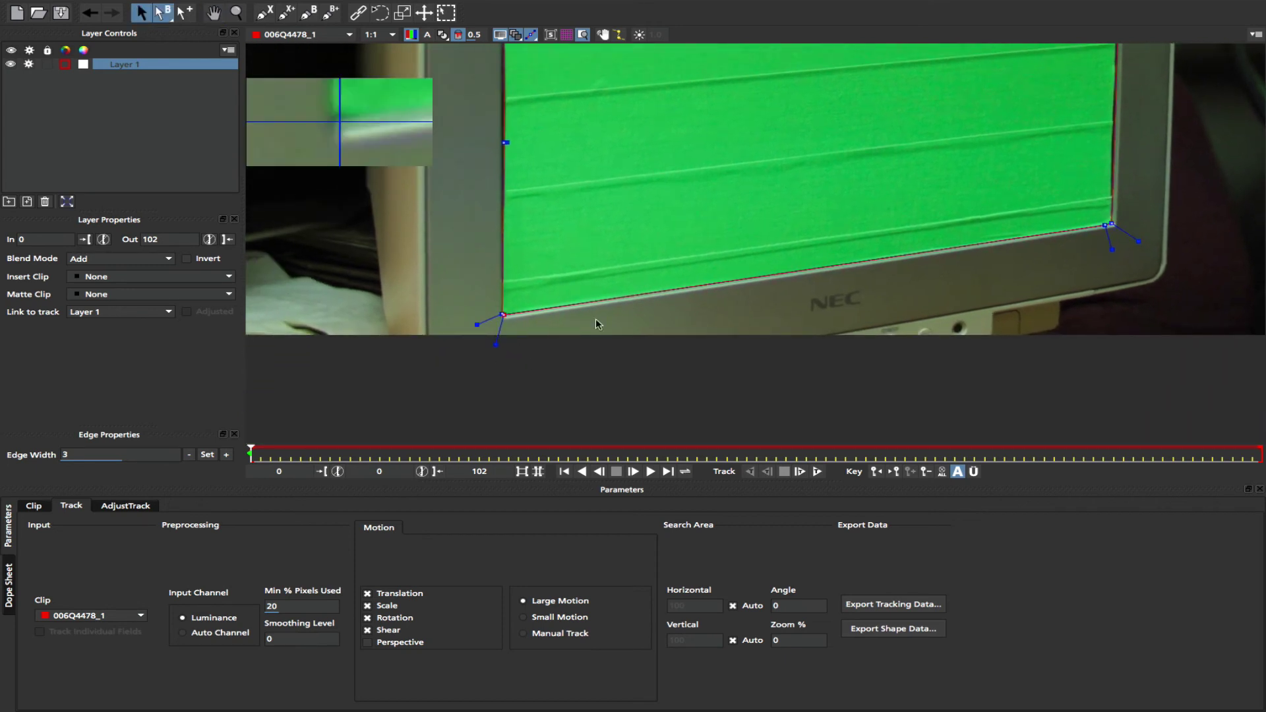
{"action": "left_click_drag", "start_coordinate": [662, 207], "coordinate": [582, 319]}
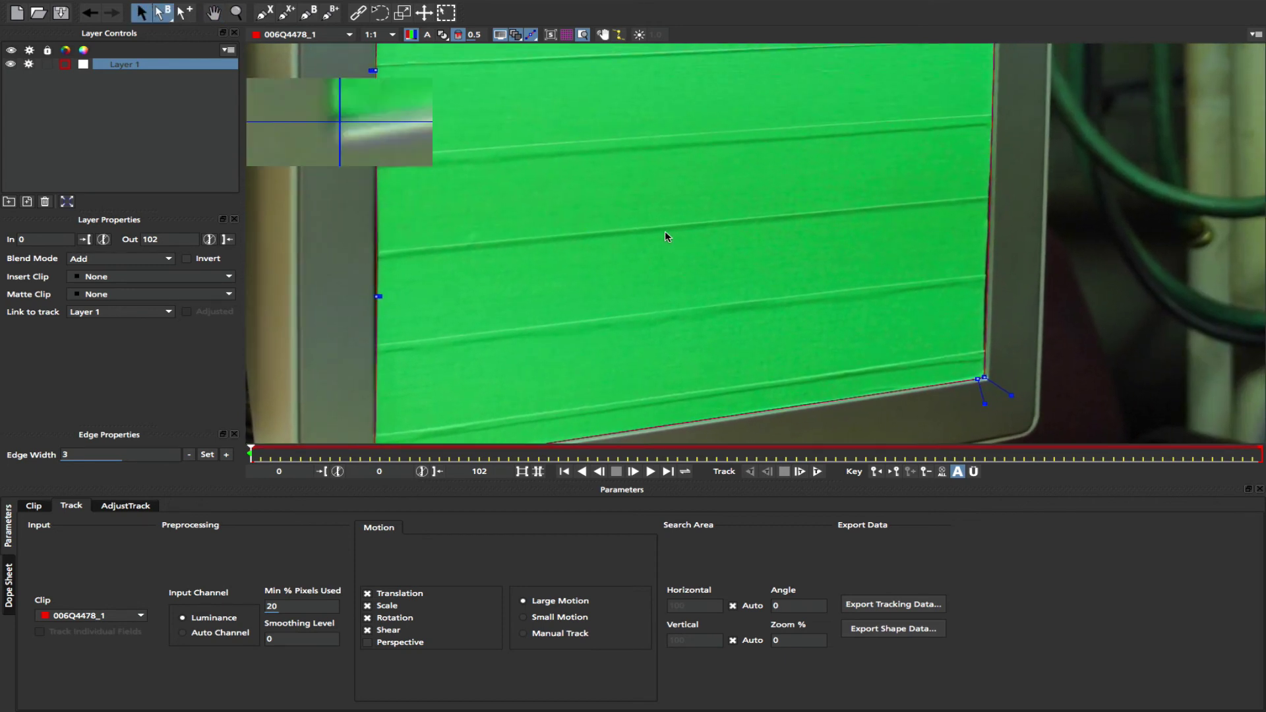
{"action": "left_click_drag", "start_coordinate": [659, 192], "coordinate": [713, 372]}
- Select several shape points and zoom out to frame the whole green monitor
{"action": "key", "text": "z"}
{"action": "key", "text": "s"}
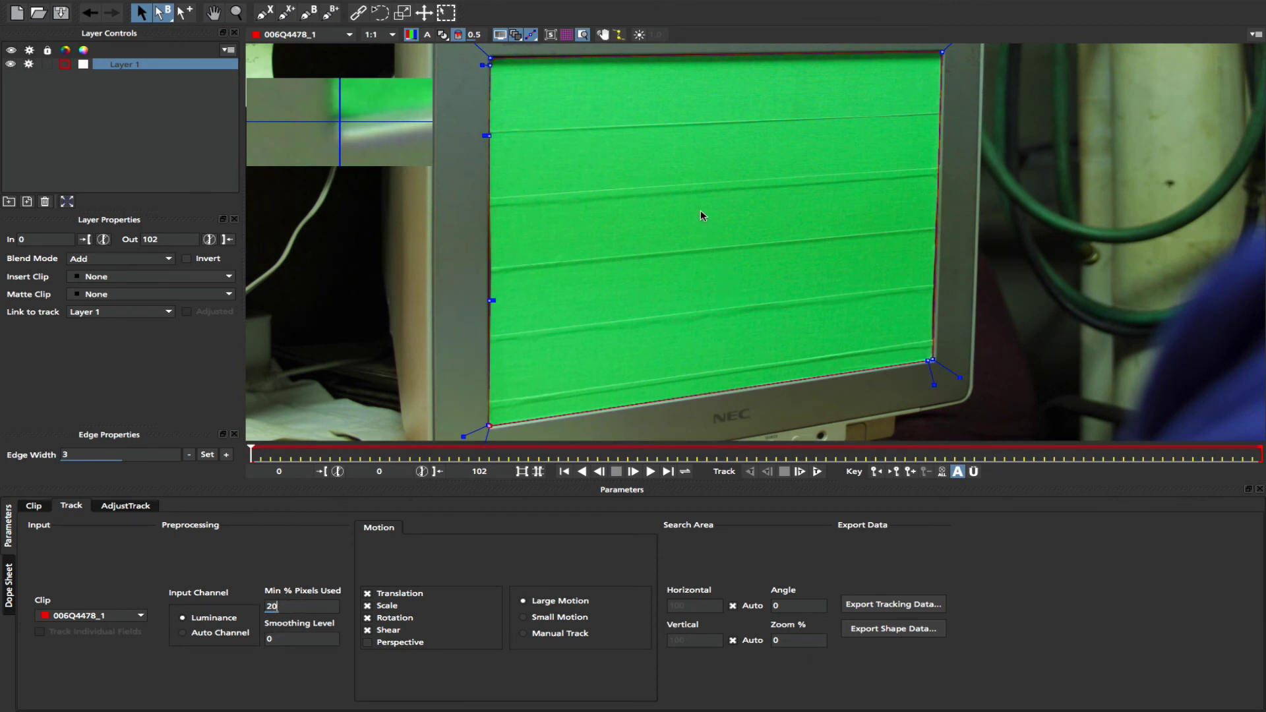
{"action": "left_click_drag", "start_coordinate": [700, 211], "coordinate": [736, 186]}
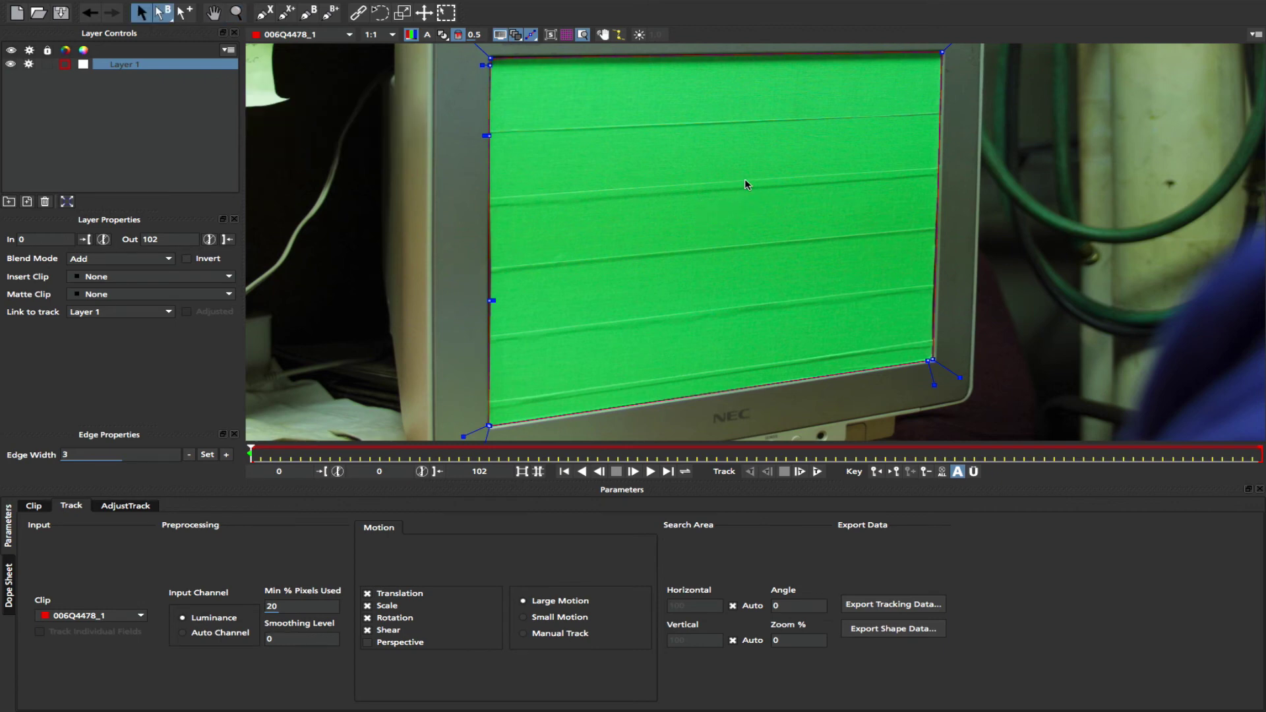
{"action": "scroll", "coordinate": [746, 179], "scroll_direction": "down", "scroll_amount": 1}
{"action": "scroll", "coordinate": [729, 198], "scroll_direction": "down", "scroll_amount": 1}
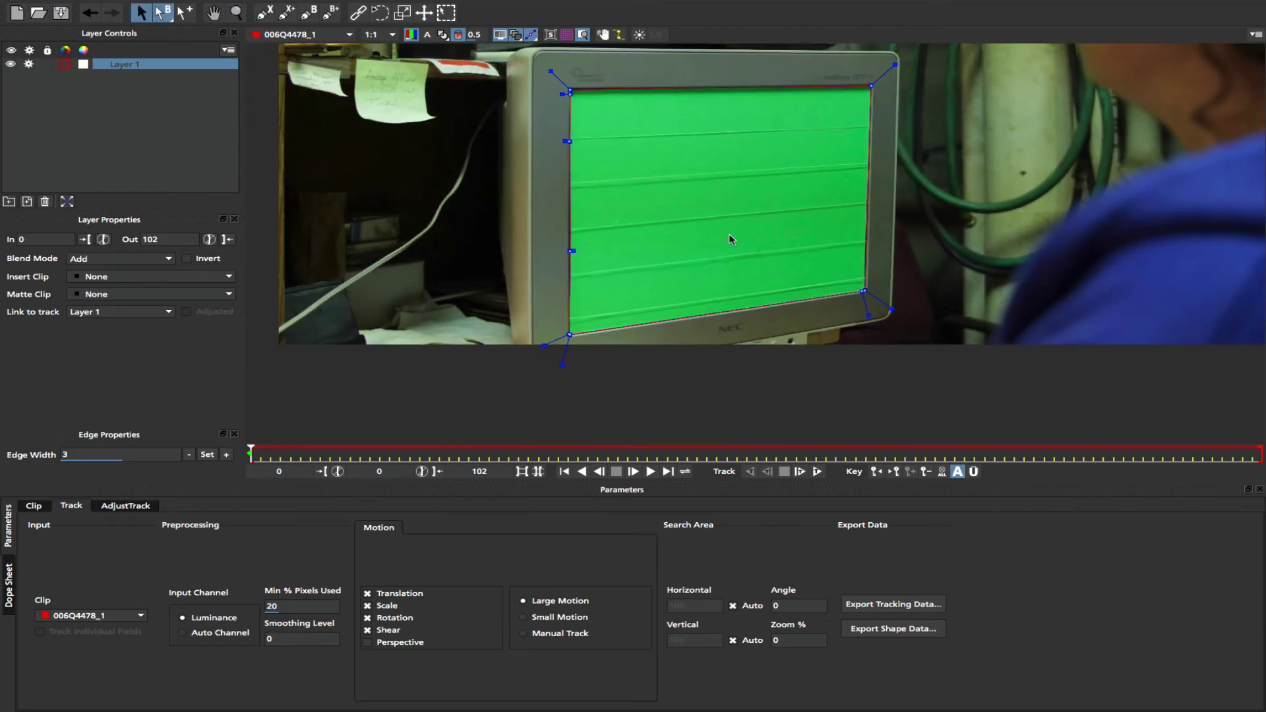
{"action": "left_click_drag", "start_coordinate": [730, 239], "coordinate": [744, 267]}
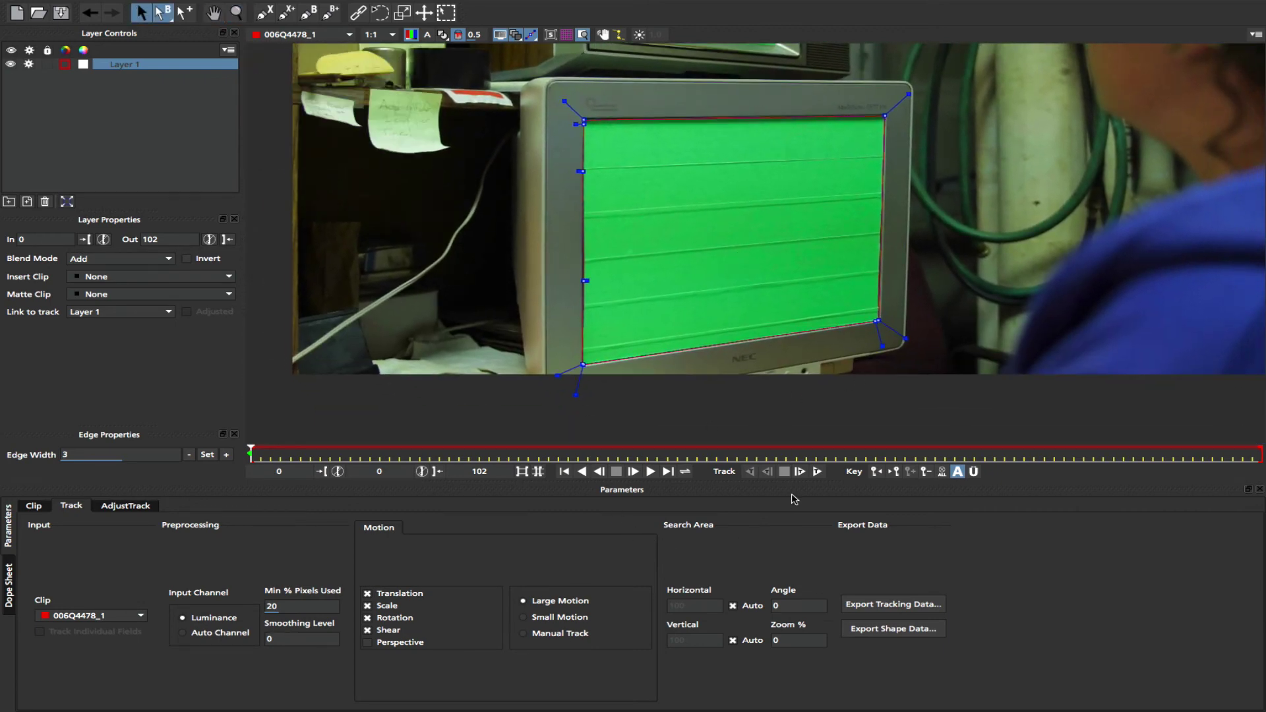
- Enable Perspective motion and track Layer 1 forward from frame 0 through the clip
{"action": "left_click", "coordinate": [818, 472]}
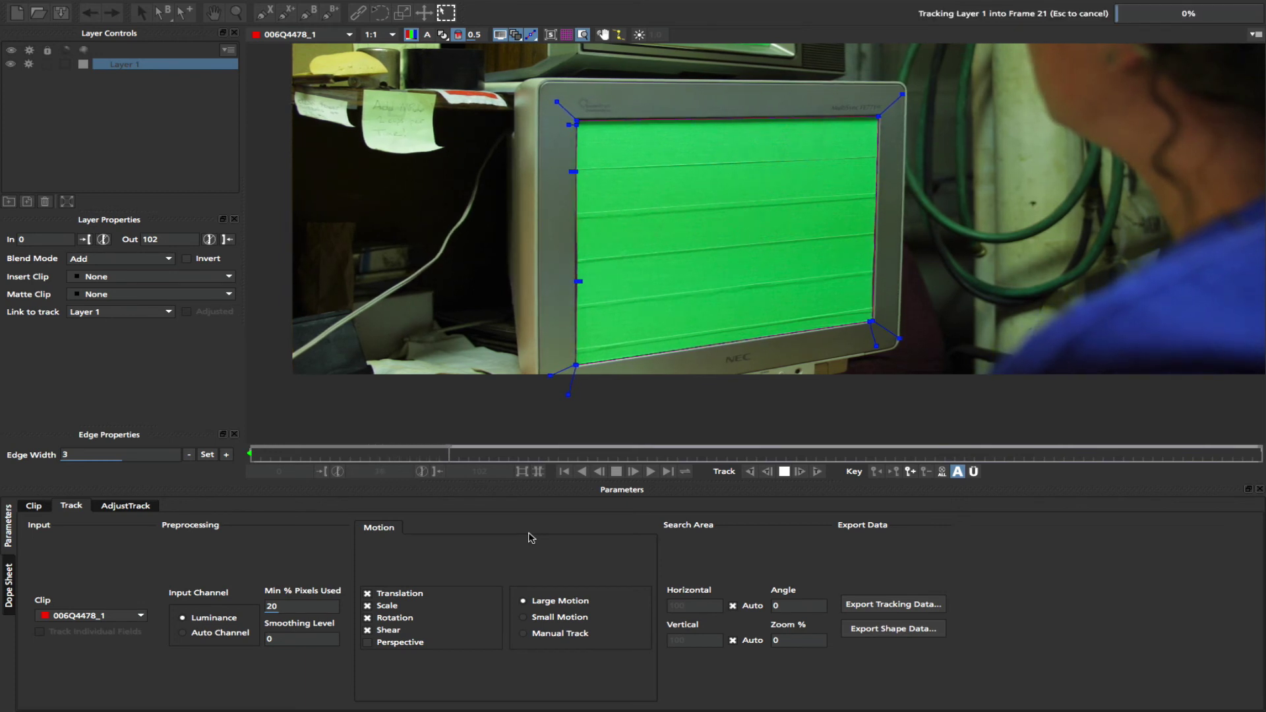
{"action": "left_click", "coordinate": [368, 643]}
{"action": "left_click_drag", "start_coordinate": [425, 457], "coordinate": [210, 455]}
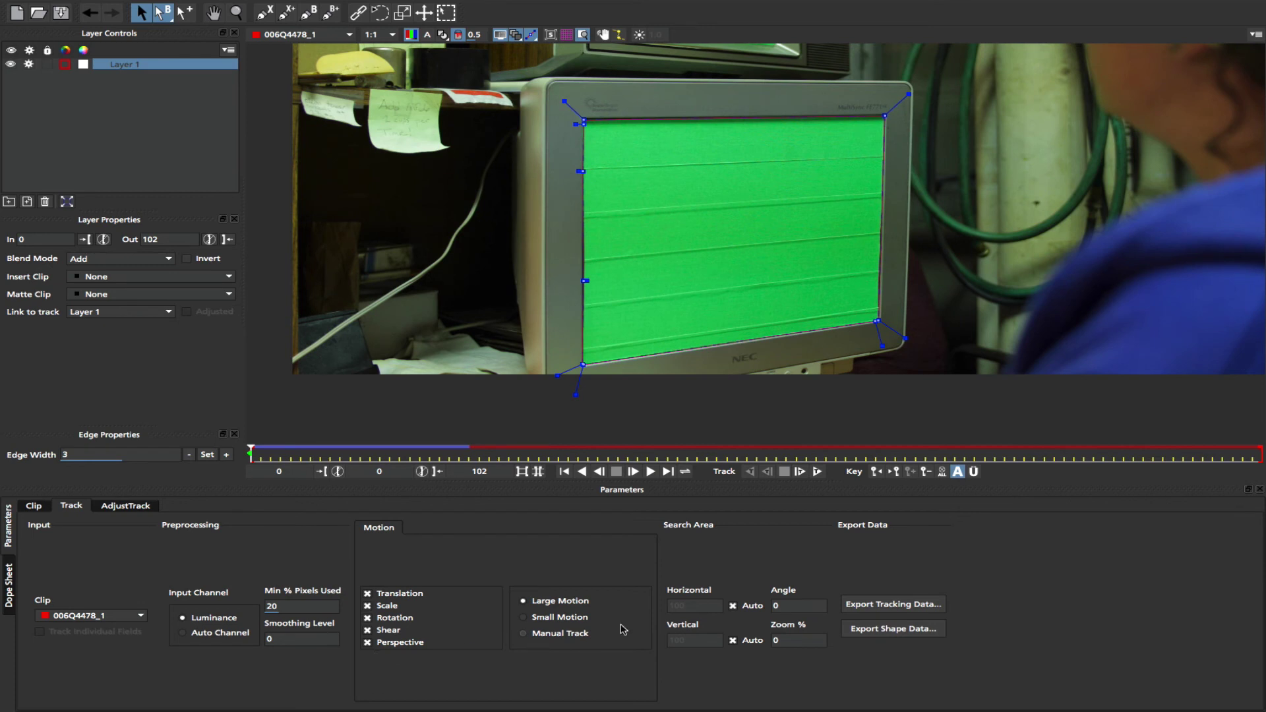
{"action": "left_click", "coordinate": [818, 472]}
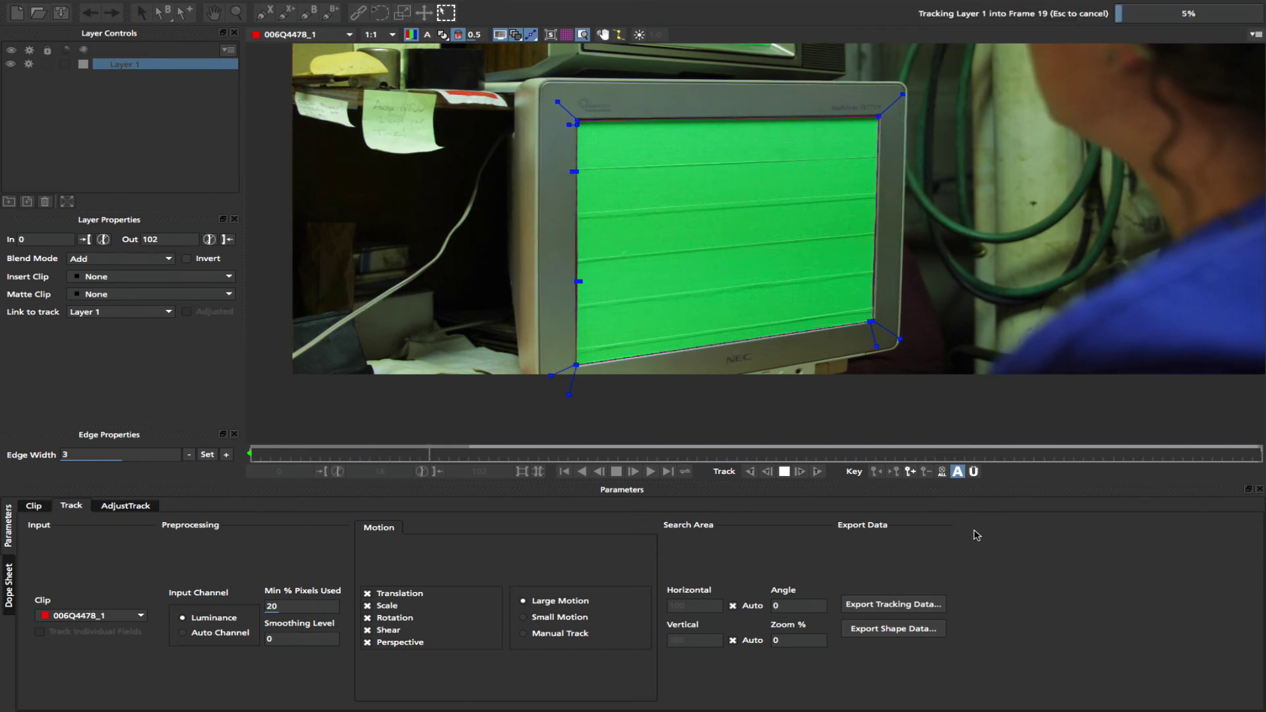
{"action": "key", "text": "Escape"}
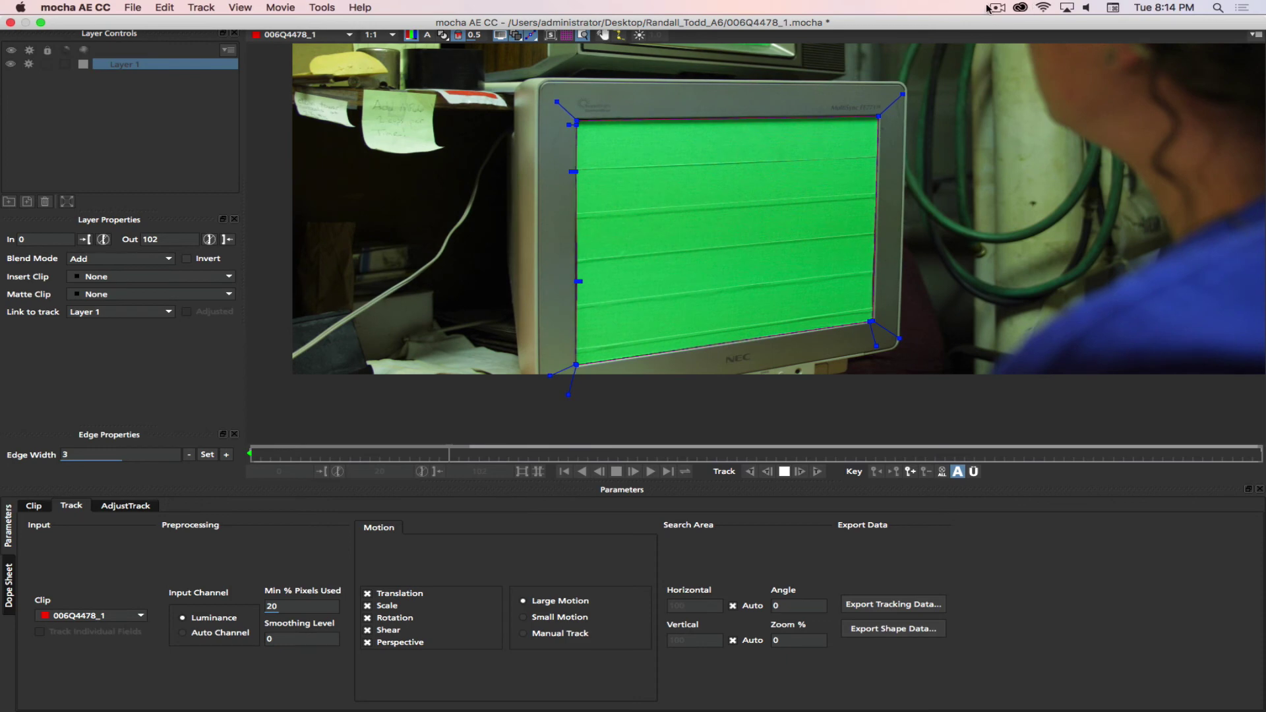
- At frame 101, adjust a spline point near the screen's top-left, then scrub back to frame 71
{"action": "left_click", "coordinate": [998, 8]}
{"action": "left_click", "coordinate": [1017, 49]}
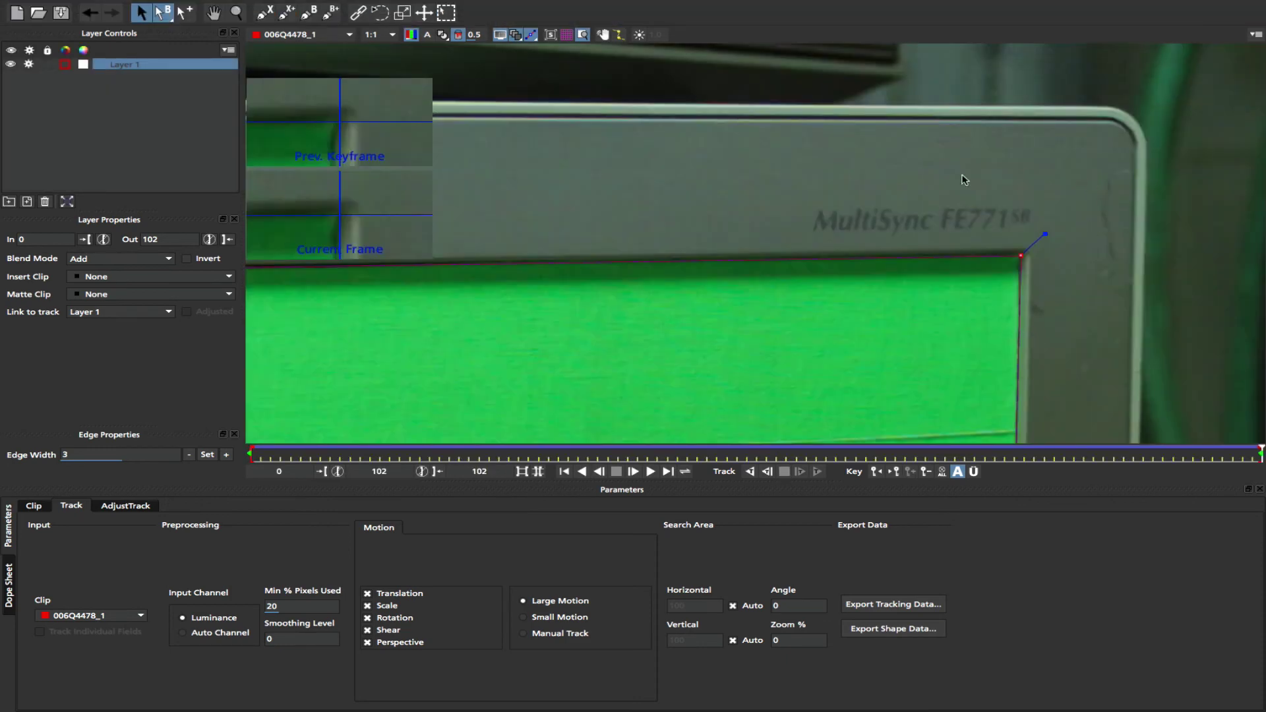
{"action": "key", "text": "x"}
{"action": "left_click_drag", "start_coordinate": [454, 316], "coordinate": [1011, 249]}
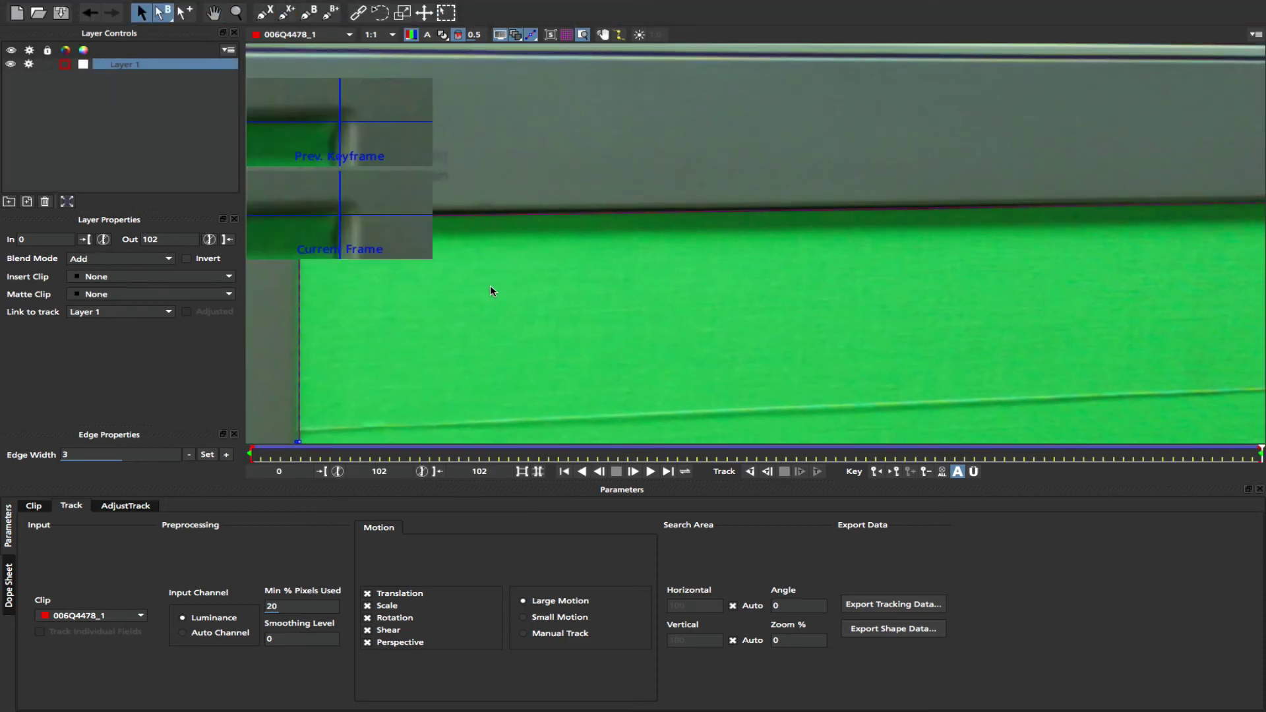
{"action": "left_click_drag", "start_coordinate": [490, 288], "coordinate": [810, 272]}
{"action": "key", "text": "s"}
{"action": "key", "text": "Left"}
{"action": "left_click_drag", "start_coordinate": [561, 196], "coordinate": [548, 177]}
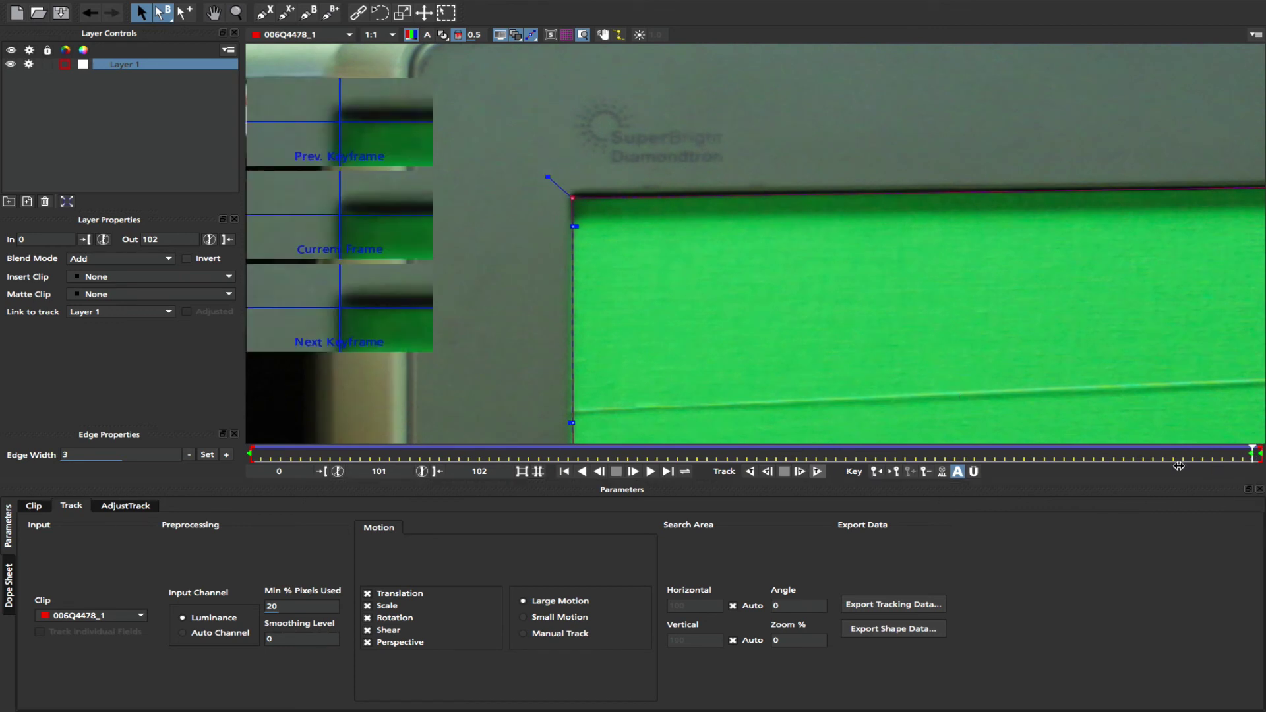
{"action": "left_click_drag", "start_coordinate": [1179, 466], "coordinate": [1252, 456]}
- Inspect the track around the monitor's right edge, MultiSync label, and lower corners
{"action": "key", "text": "x"}
{"action": "left_click_drag", "start_coordinate": [1093, 373], "coordinate": [526, 212]}
{"action": "left_click_drag", "start_coordinate": [1218, 278], "coordinate": [941, 179]}
{"action": "left_click_drag", "start_coordinate": [883, 340], "coordinate": [930, 118]}
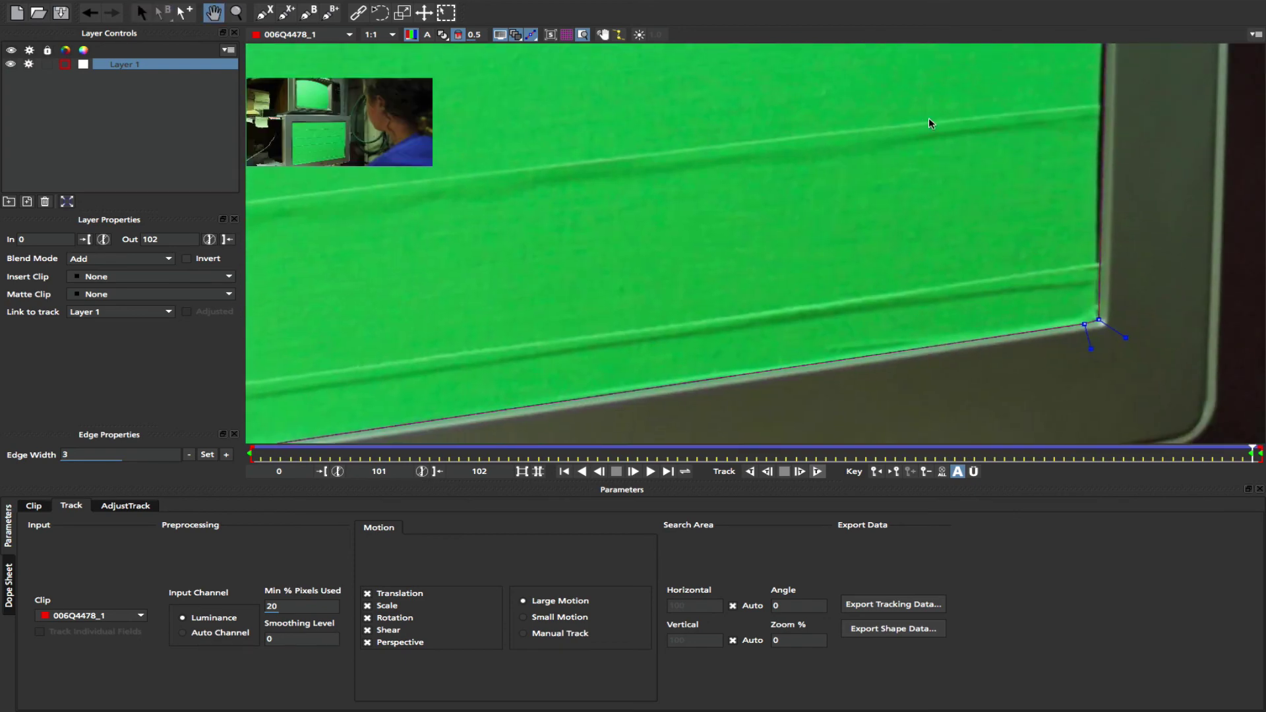
{"action": "left_click_drag", "start_coordinate": [680, 305], "coordinate": [915, 241]}
{"action": "left_click_drag", "start_coordinate": [724, 210], "coordinate": [741, 327]}
{"action": "key", "text": "x"}
{"action": "left_click_drag", "start_coordinate": [733, 107], "coordinate": [721, 317]}
- Nudge the stray left-edge point onto the screen border, scrub to frame 56, and zoom out
{"action": "key", "text": "s"}
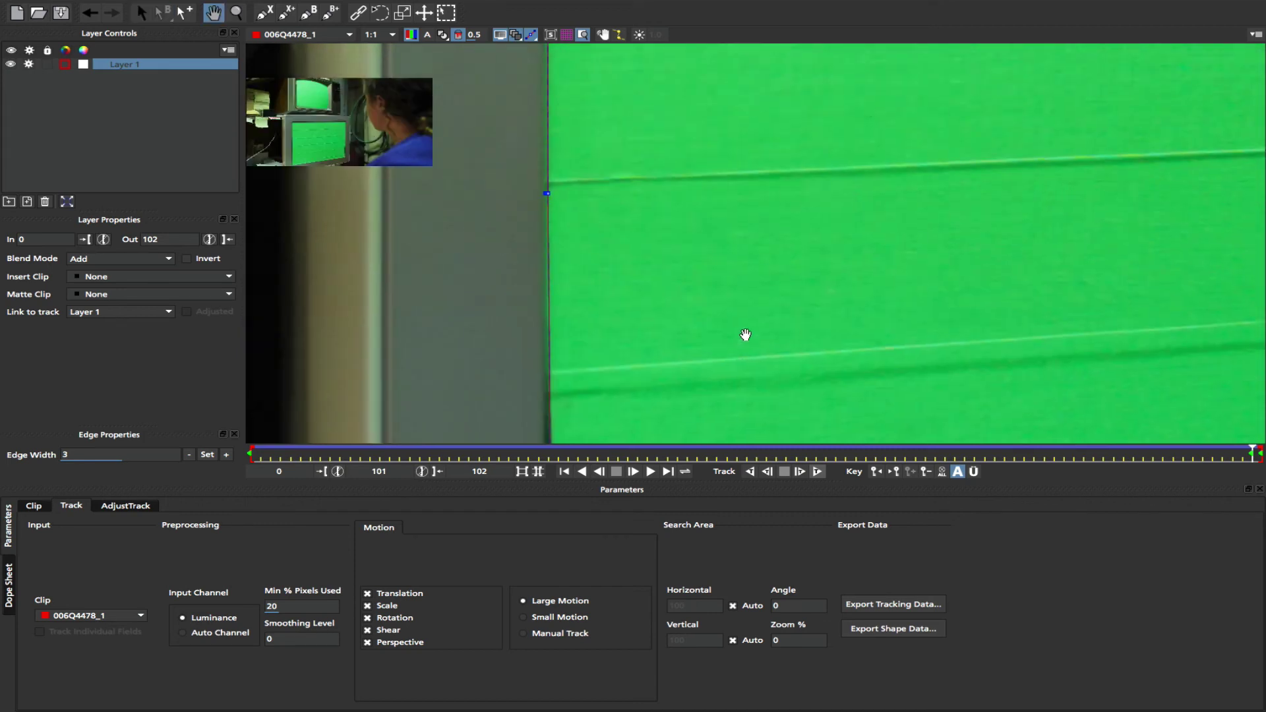
{"action": "left_click_drag", "start_coordinate": [744, 337], "coordinate": [746, 354]}
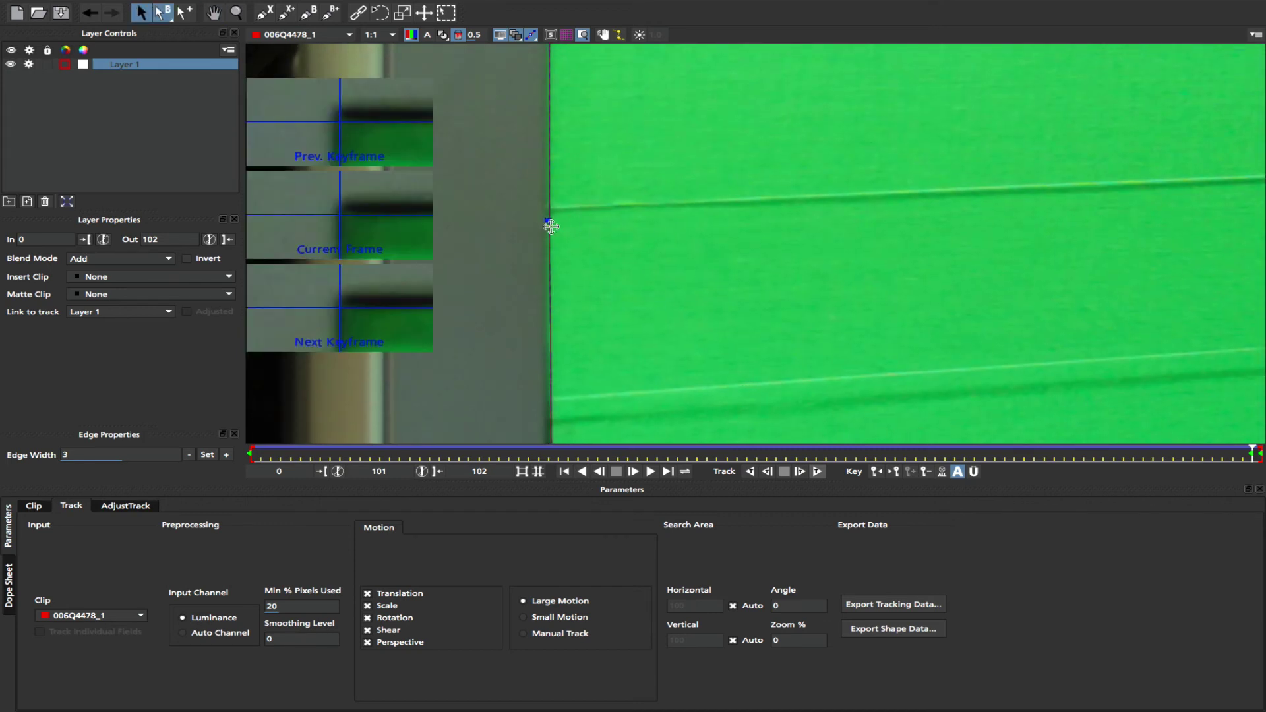
{"action": "left_click_drag", "start_coordinate": [546, 219], "coordinate": [547, 220]}
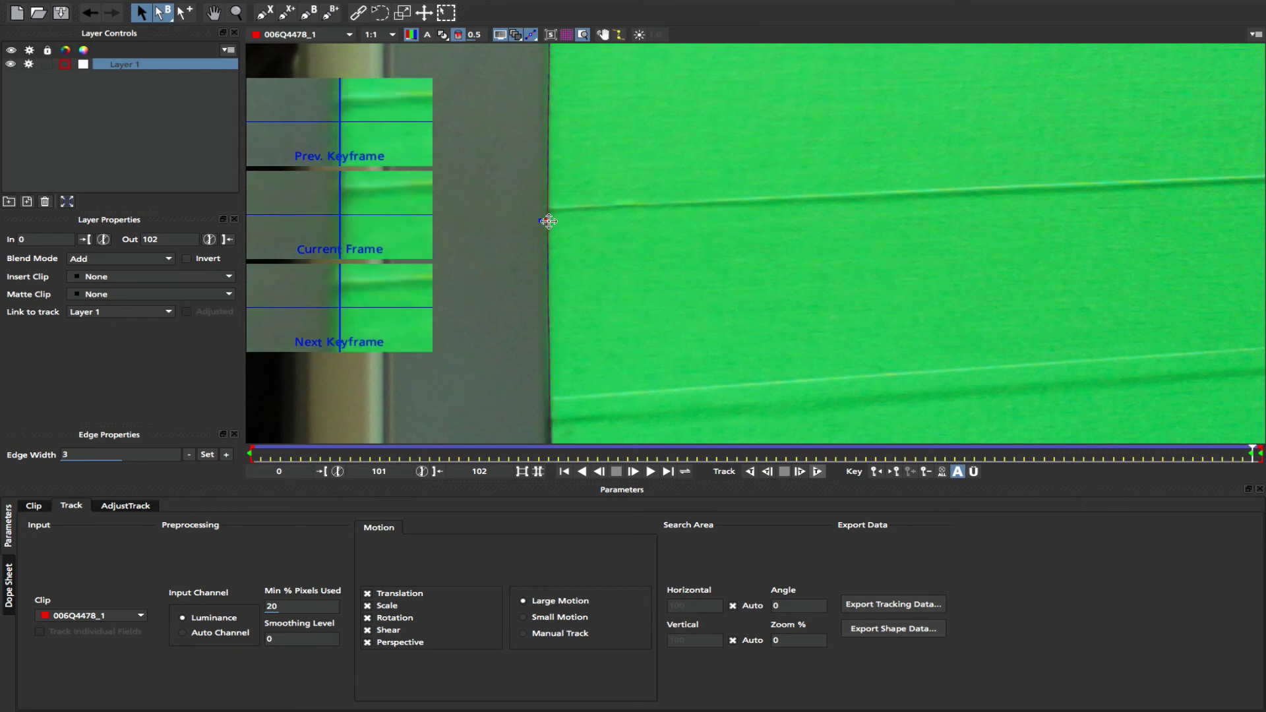
{"action": "left_click_drag", "start_coordinate": [1263, 447], "coordinate": [786, 429]}
{"action": "scroll", "coordinate": [811, 286], "scroll_direction": "down", "scroll_amount": 8}
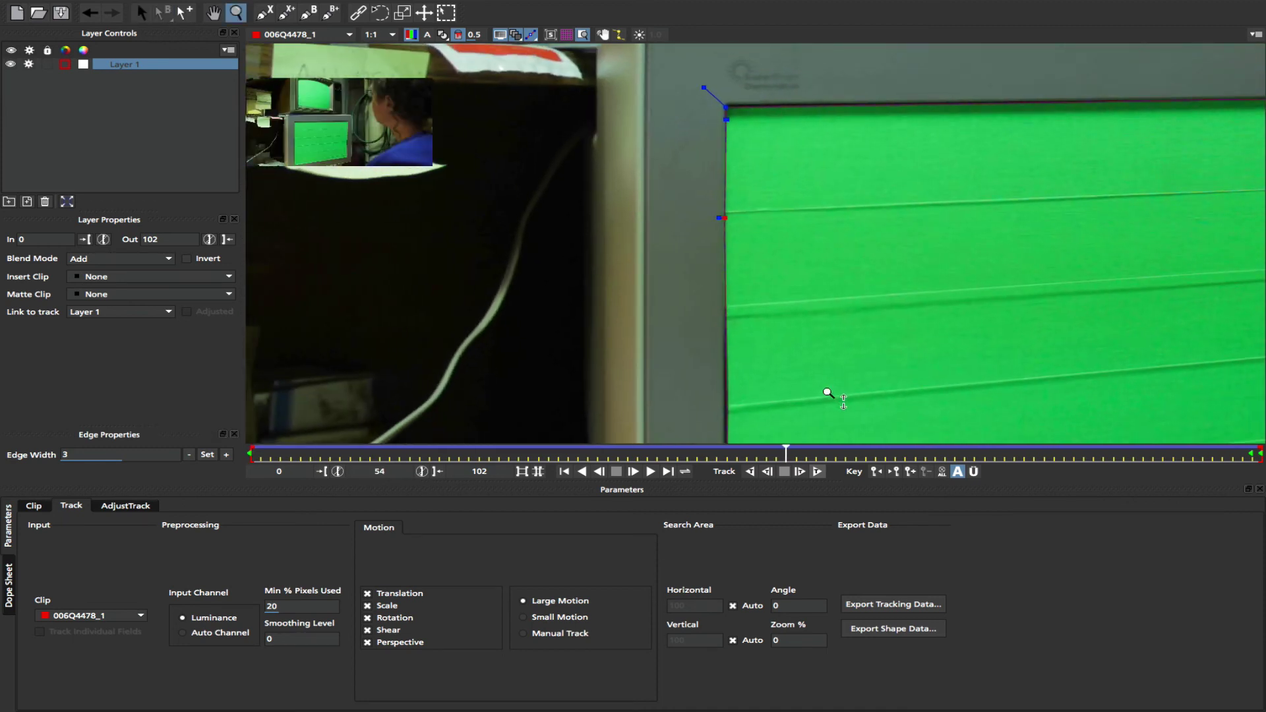
{"action": "left_click_drag", "start_coordinate": [1026, 373], "coordinate": [960, 322]}
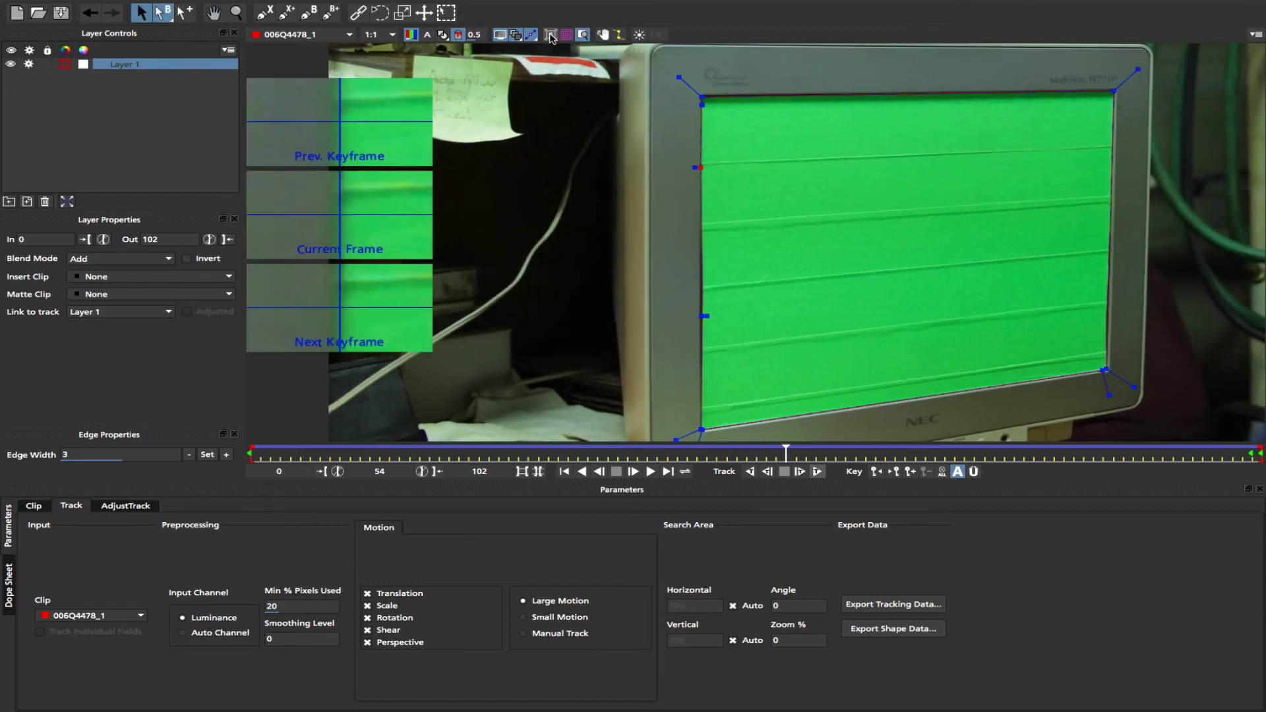
- Show the planar surface and drag its corners onto the screen's bottom-right, top-right and top-left corners
{"action": "left_click", "coordinate": [551, 36]}
{"action": "left_click_drag", "start_coordinate": [884, 115], "coordinate": [1108, 369]}
{"action": "left_click_drag", "start_coordinate": [882, 93], "coordinate": [1113, 85]}
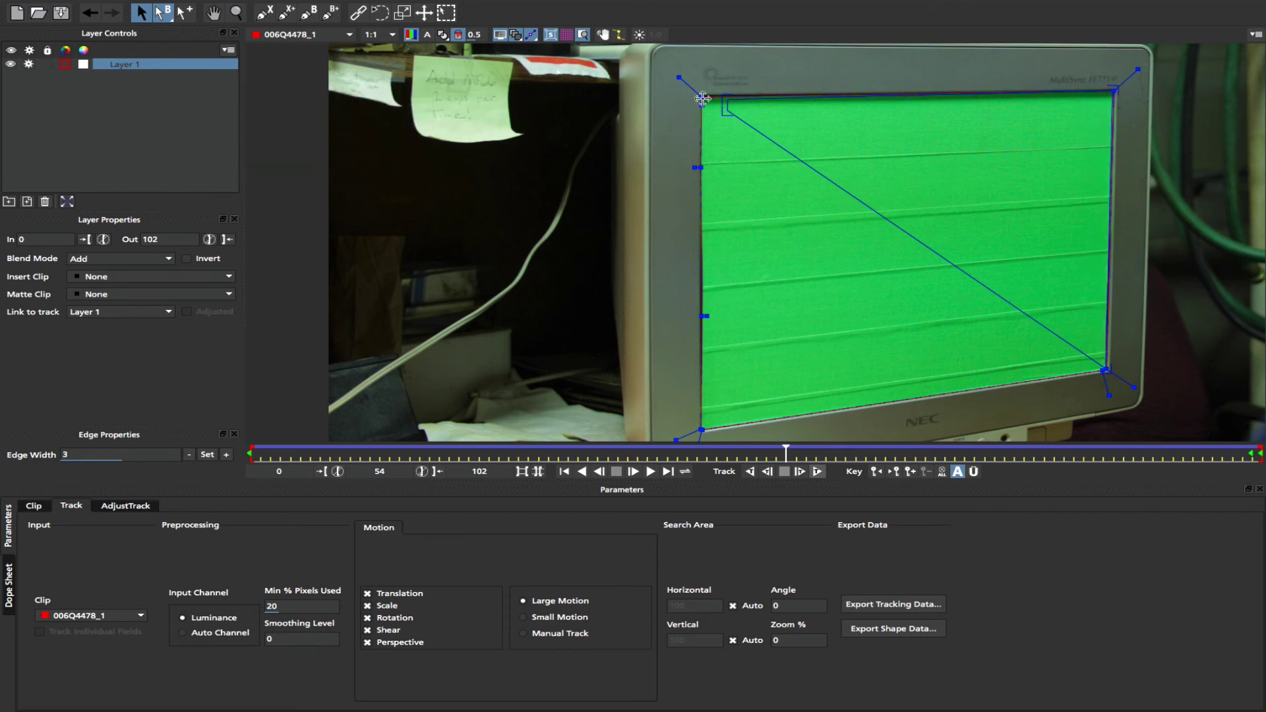
{"action": "left_click_drag", "start_coordinate": [724, 101], "coordinate": [700, 431]}
{"action": "mouse_move", "coordinate": [705, 90]}
{"action": "left_mouse_down"}
{"action": "mouse_move", "coordinate": [754, 96]}
{"action": "mouse_move", "coordinate": [702, 92]}
{"action": "left_mouse_up"}
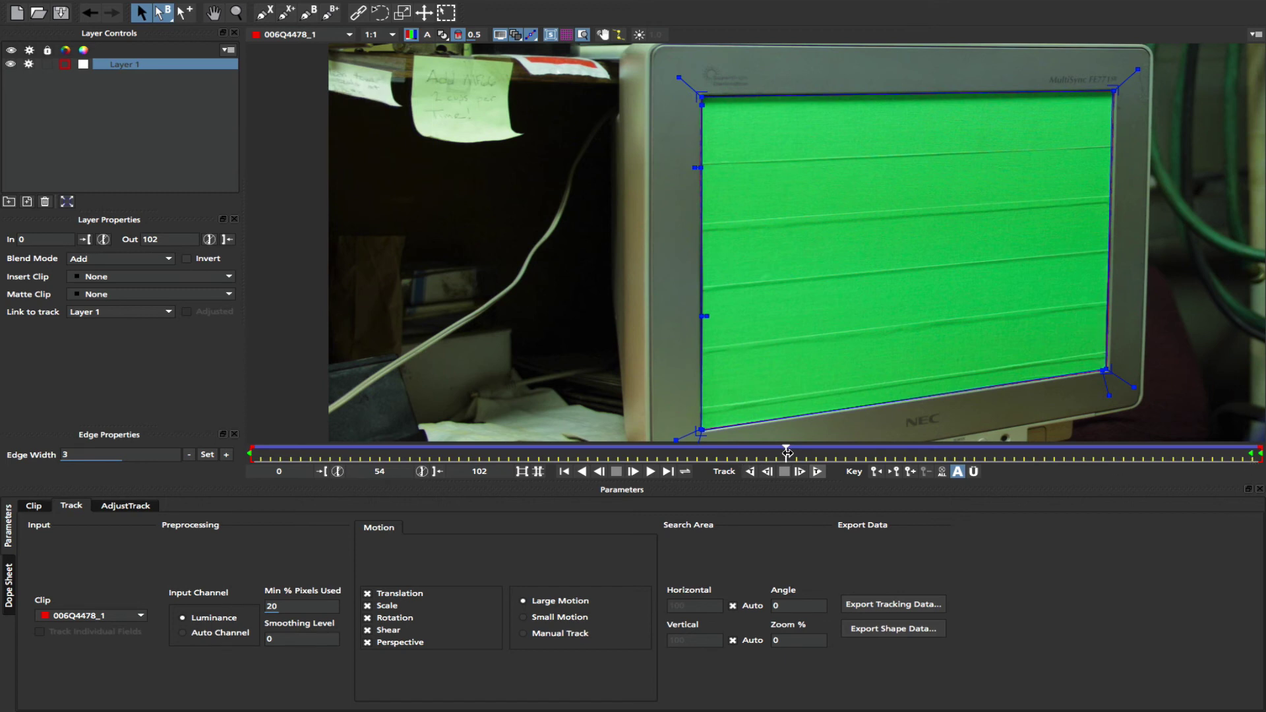
{"action": "left_click_drag", "start_coordinate": [786, 454], "coordinate": [1262, 499]}
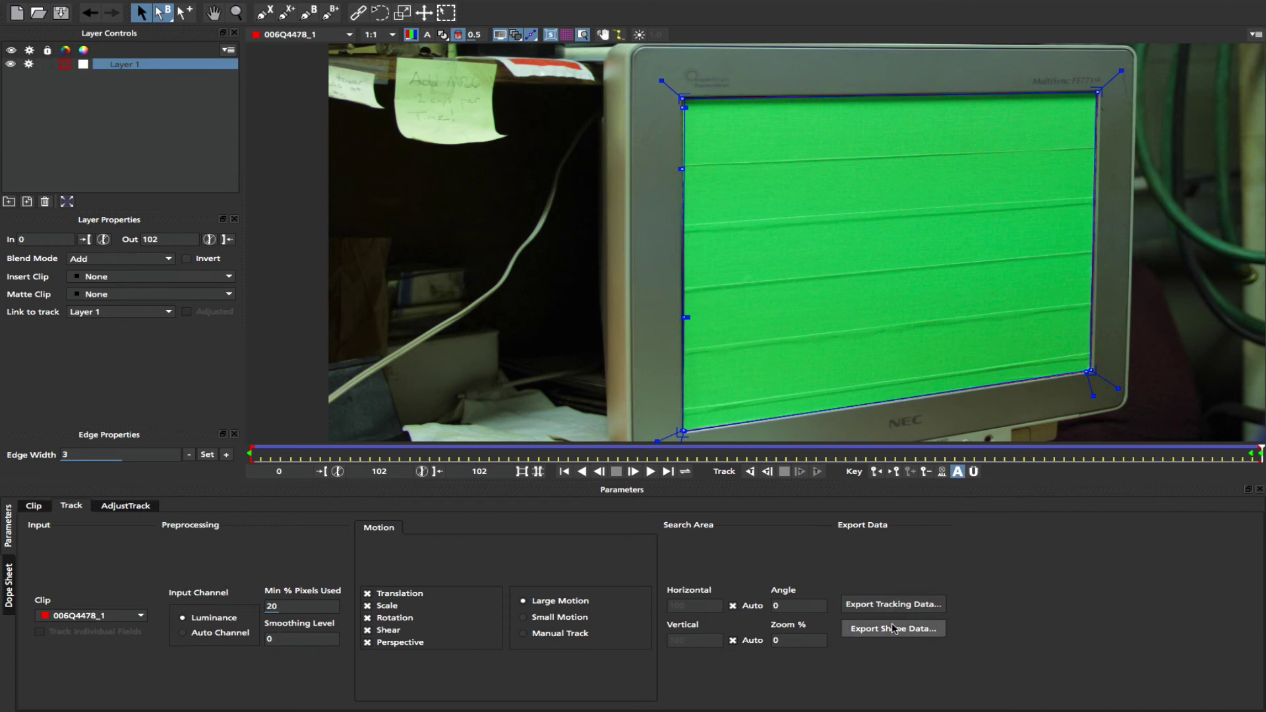
- Export Layer 1's track as After Effects Corner Pin [supports motion blur] data to the clipboard
{"action": "left_click", "coordinate": [920, 604]}
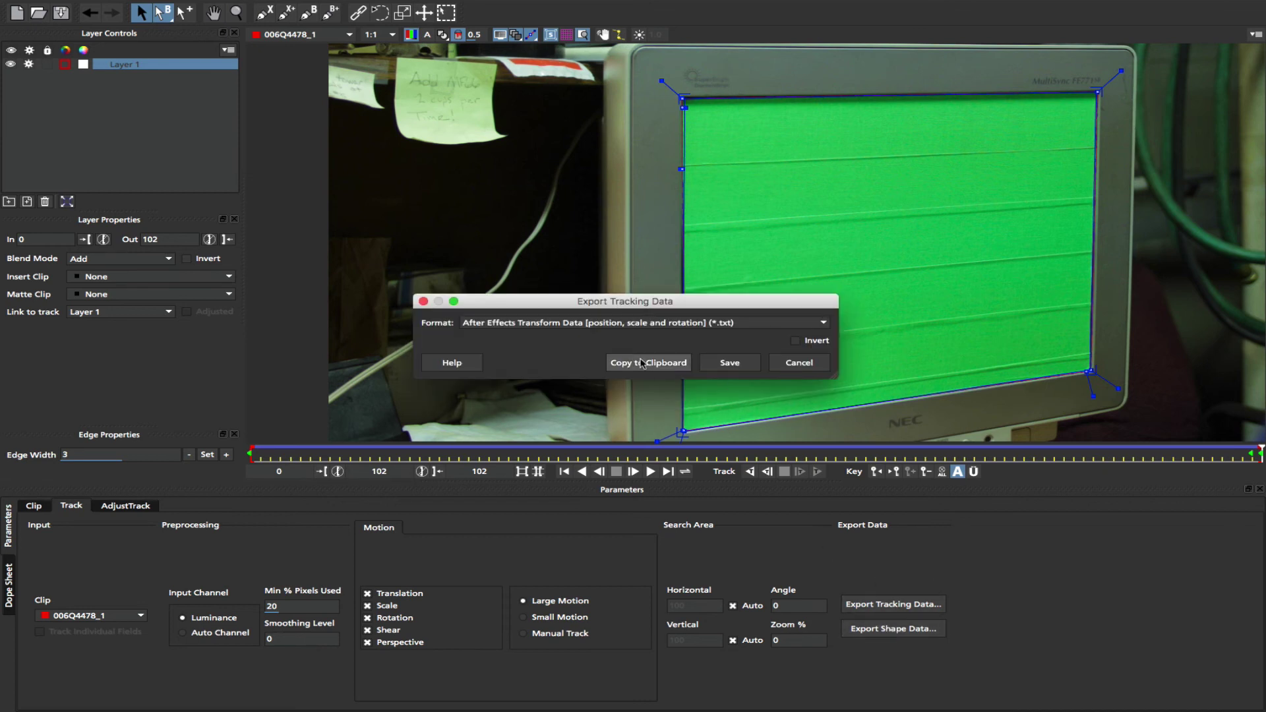
{"action": "left_click", "coordinate": [824, 323]}
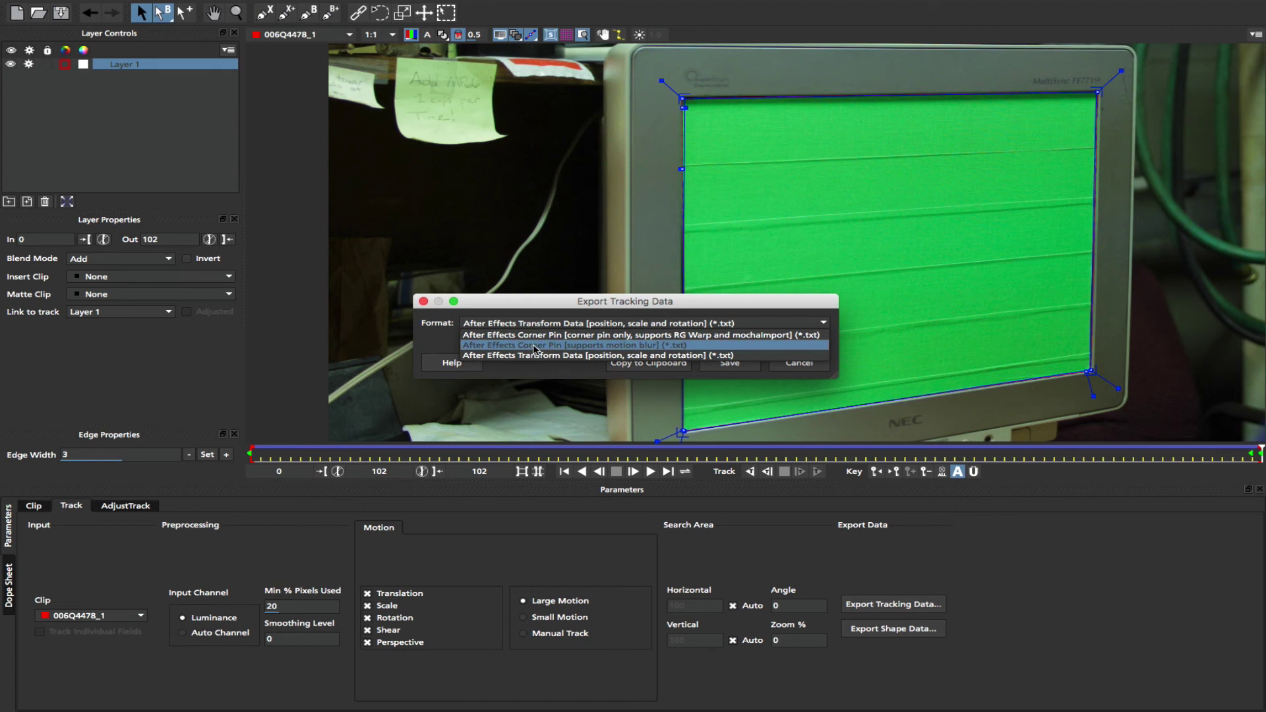
{"action": "left_click", "coordinate": [535, 346]}
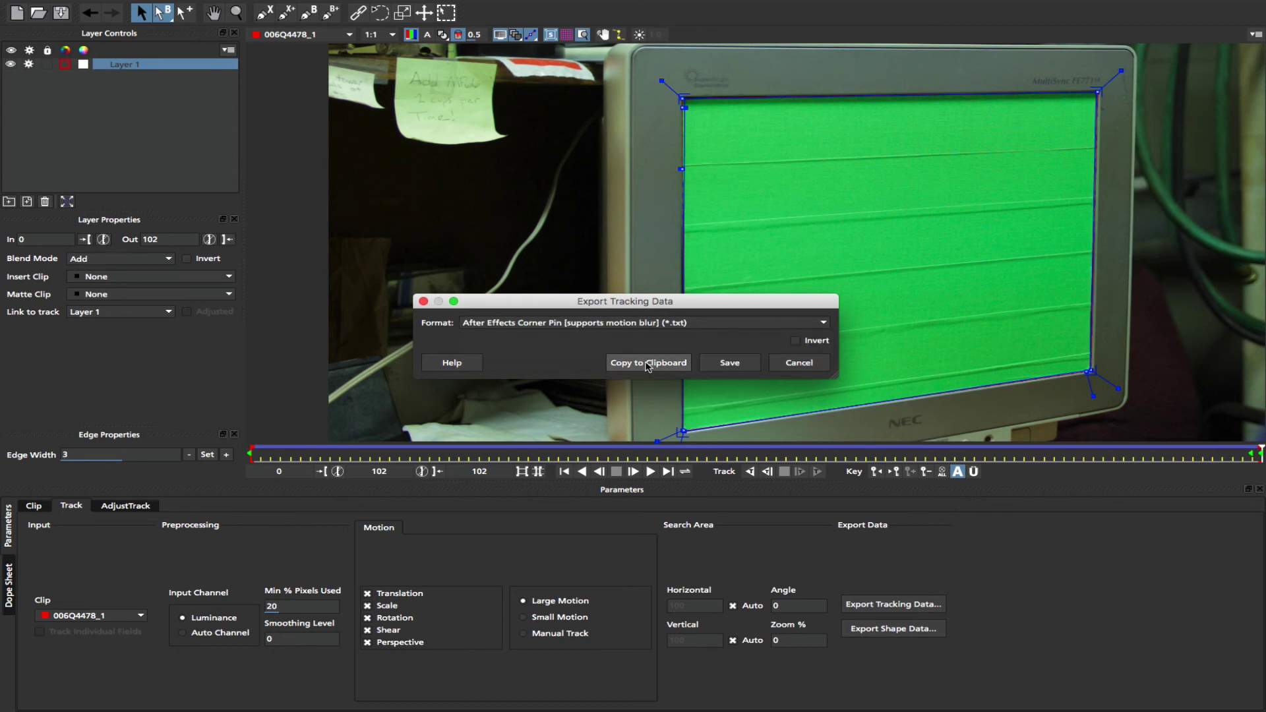
{"action": "left_click", "coordinate": [649, 363]}
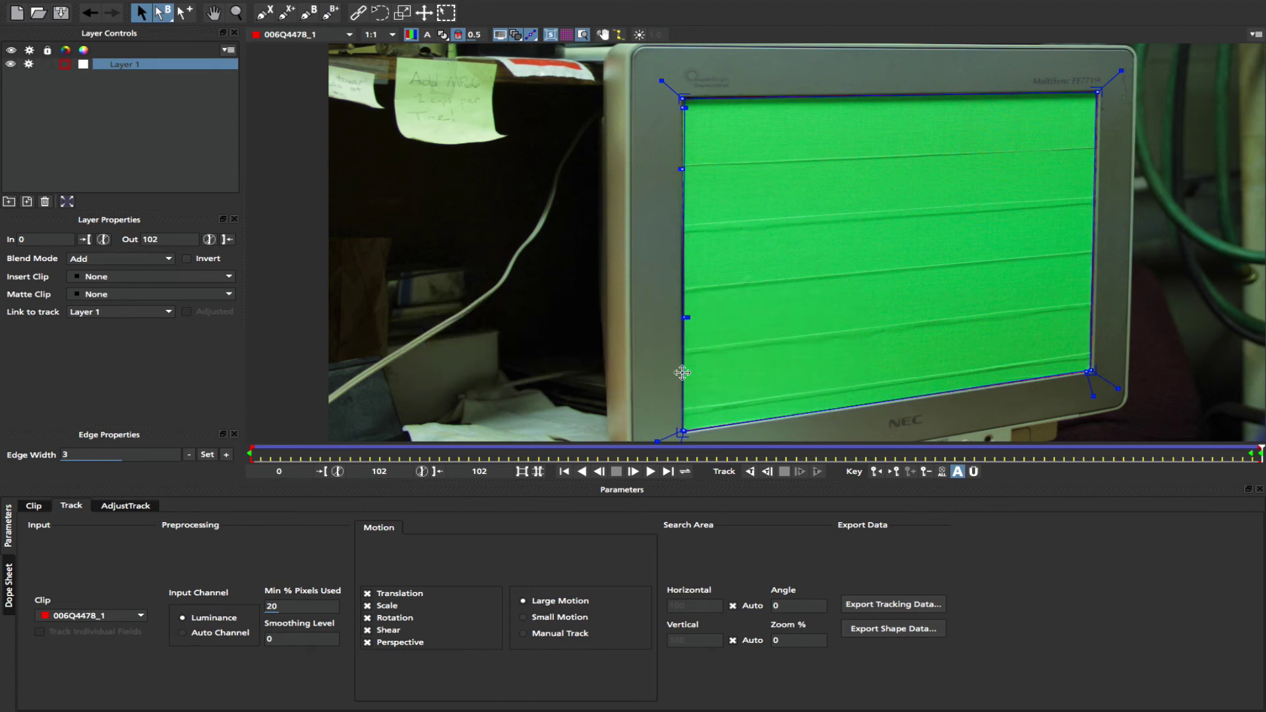
{"action": "key", "text": "super+Tab"}
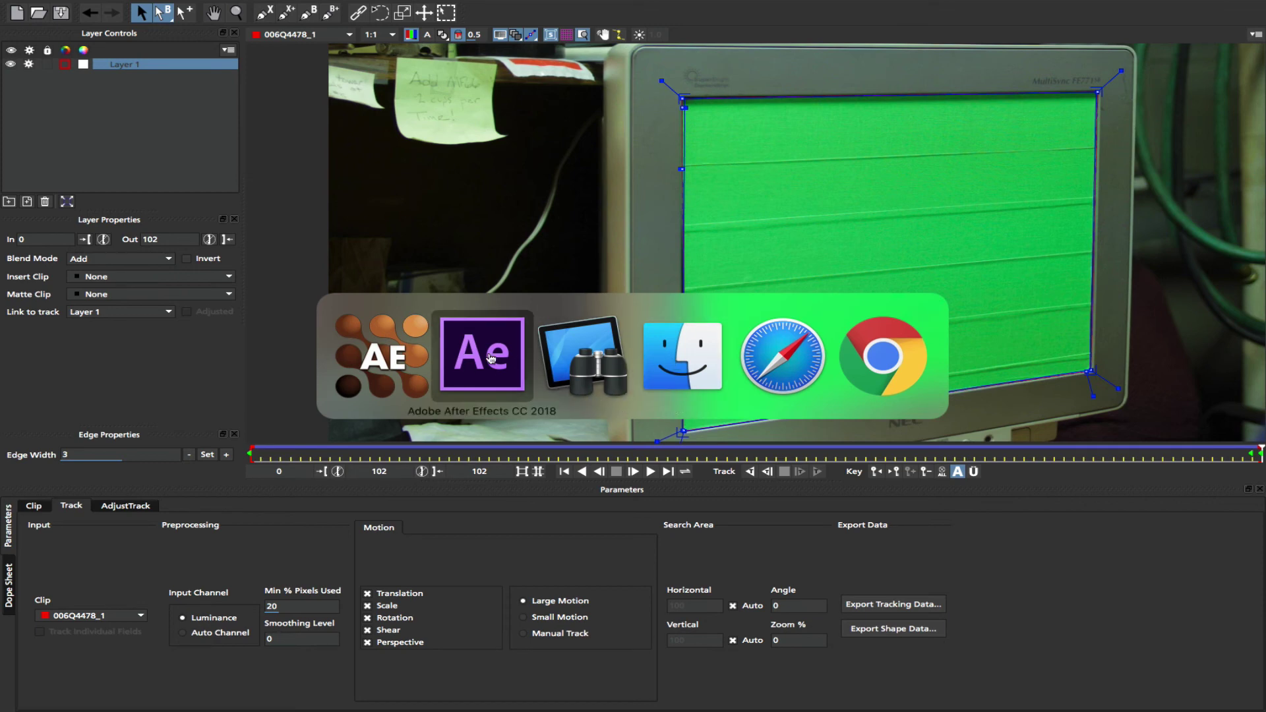
- Preview clips in Finder's Footage folder and drag Buff_Male_Spin.mp4 into the After Effects Project panel
{"action": "left_click", "coordinate": [482, 354]}
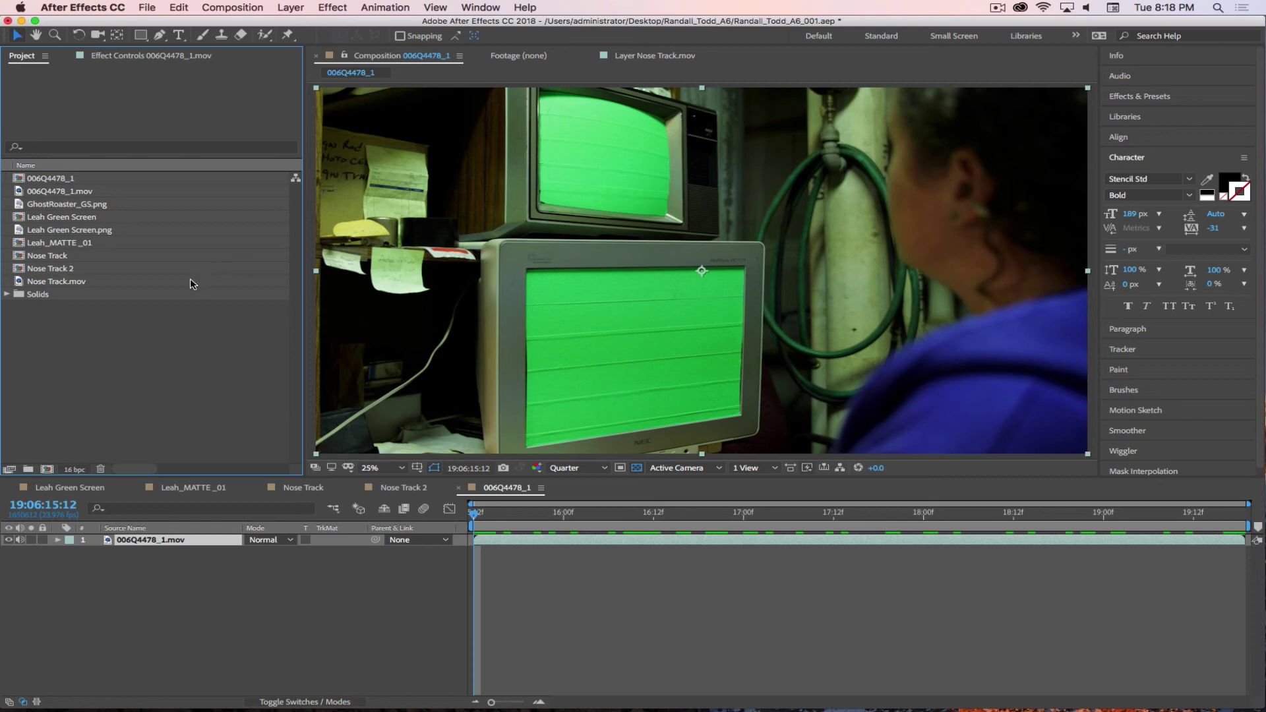
{"action": "key", "text": "super+Tab"}
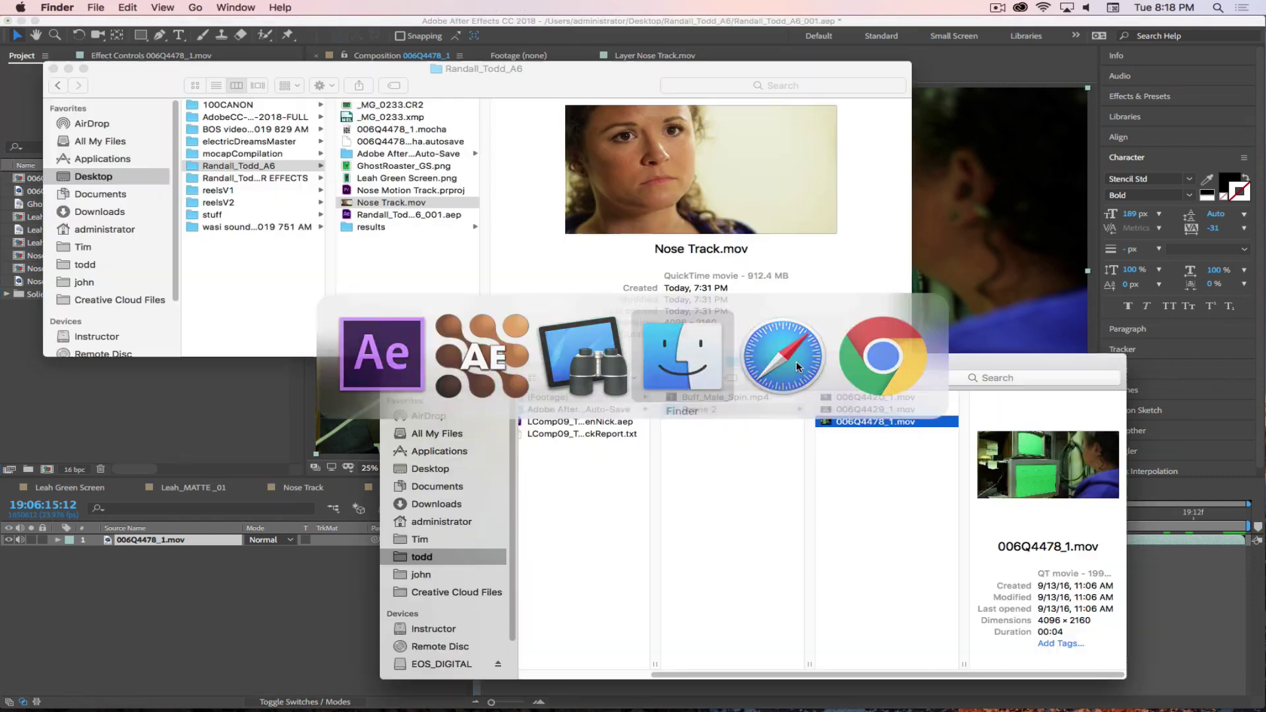
{"action": "key", "text": "Up"}
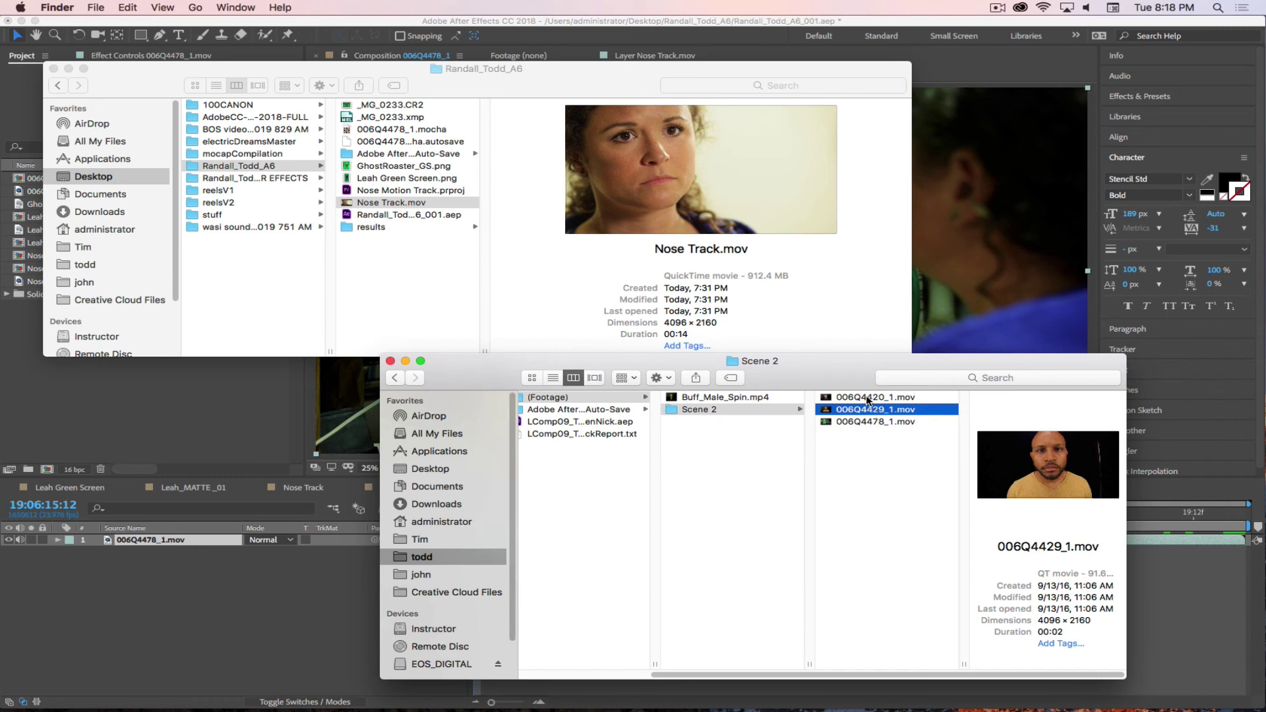
{"action": "key", "text": "Up"}
{"action": "left_click", "coordinate": [858, 409]}
{"action": "key", "text": "Left"}
{"action": "key", "text": "Up"}
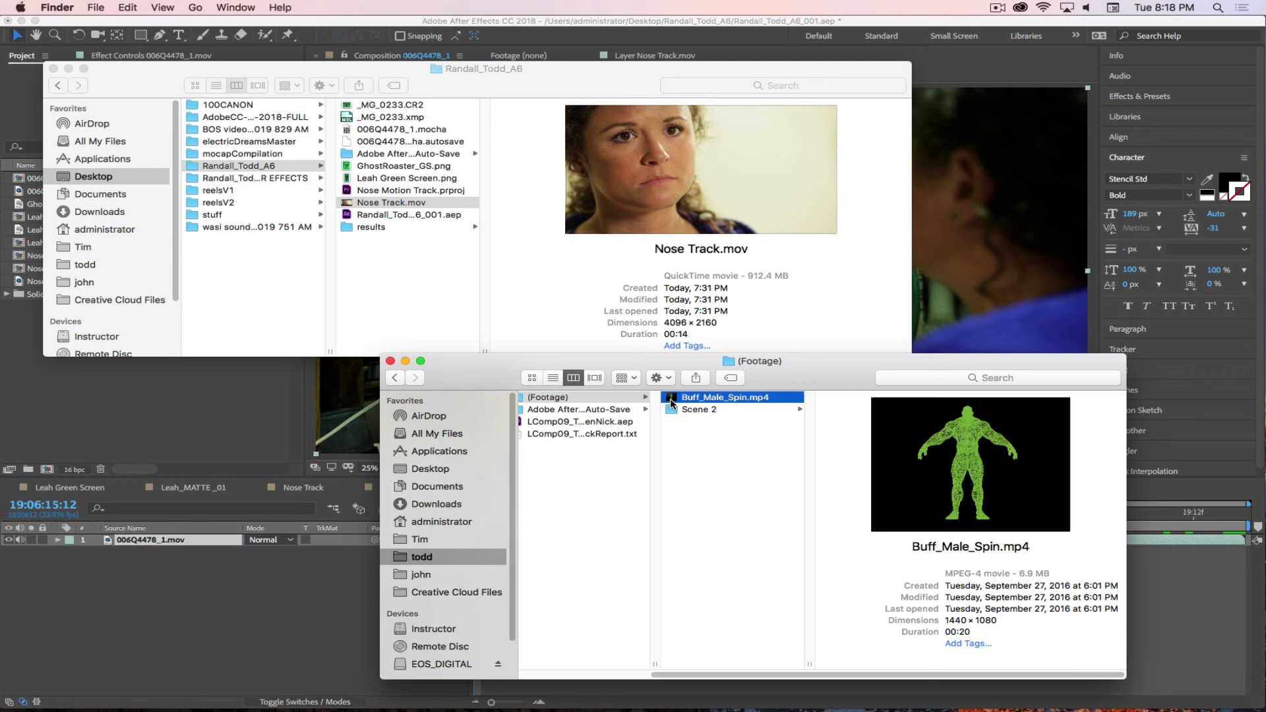
{"action": "left_click_drag", "start_coordinate": [671, 402], "coordinate": [53, 413]}
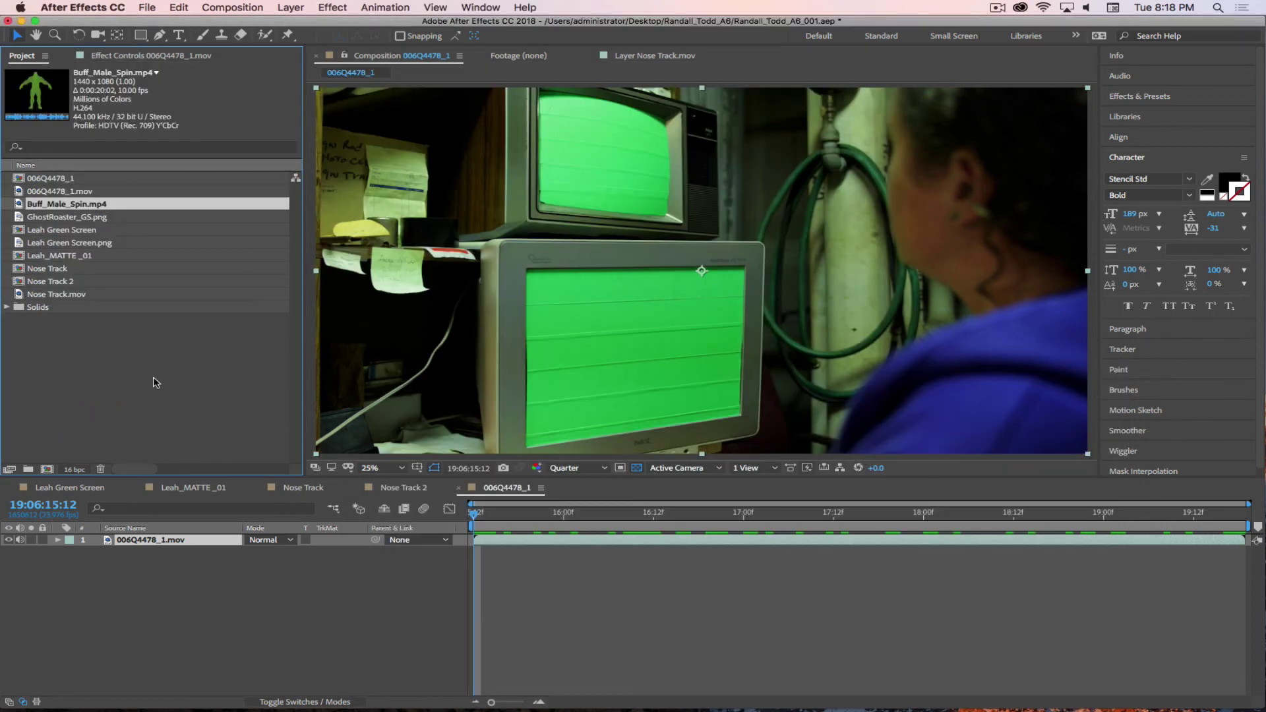
- Add Buff_Male_Spin.mp4 to the 006Q4478_1 comp, test its tracked position, then delete the layer
{"action": "left_click_drag", "start_coordinate": [65, 204], "coordinate": [176, 545]}
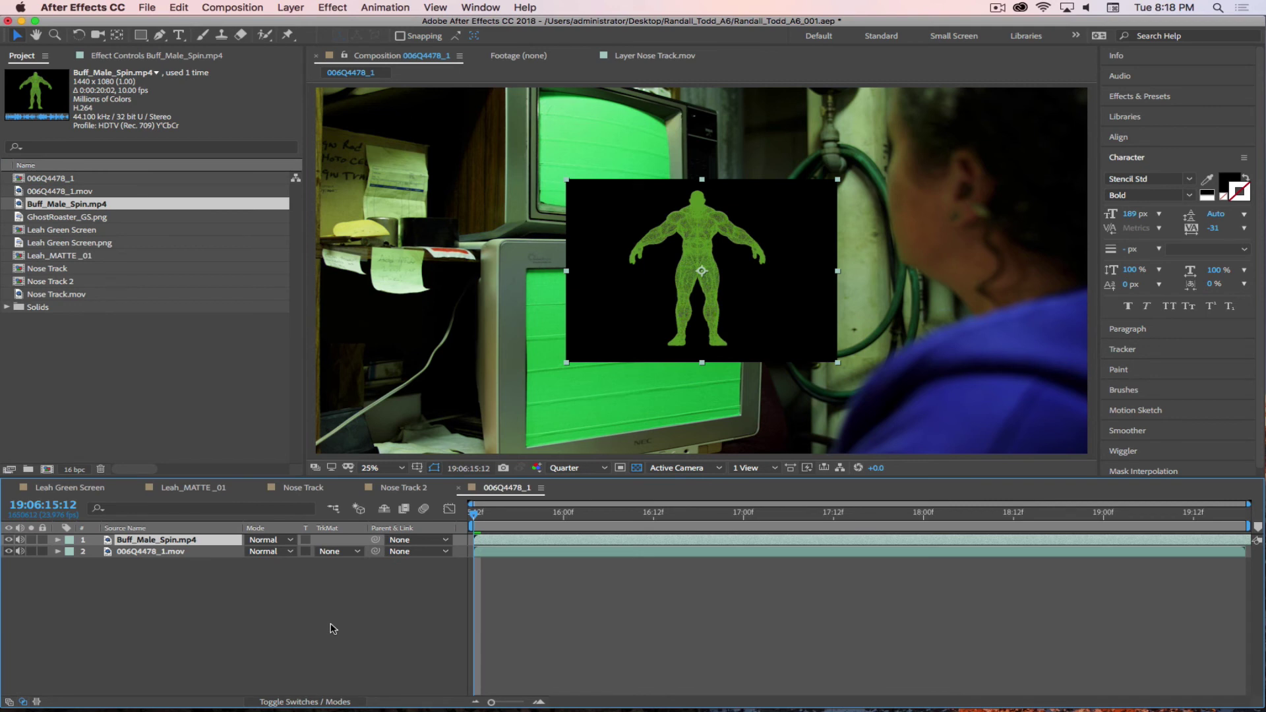
{"action": "key", "text": "super+v"}
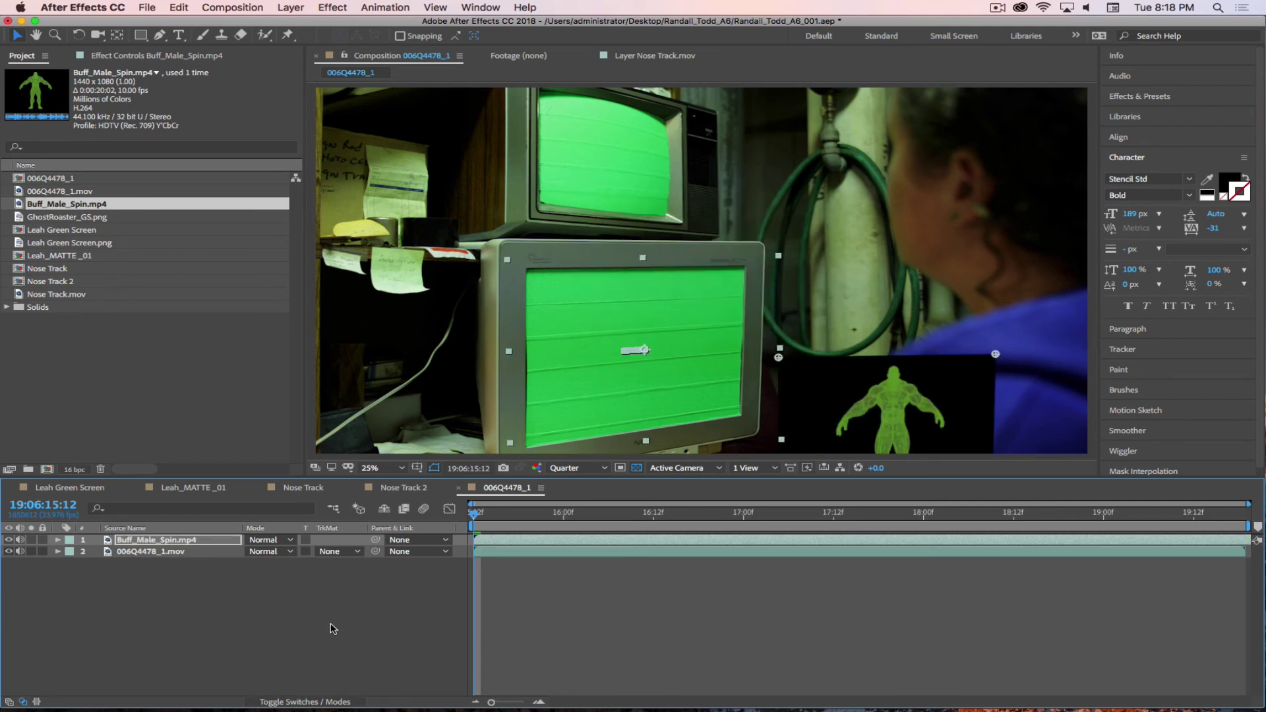
{"action": "key", "text": "super+z"}
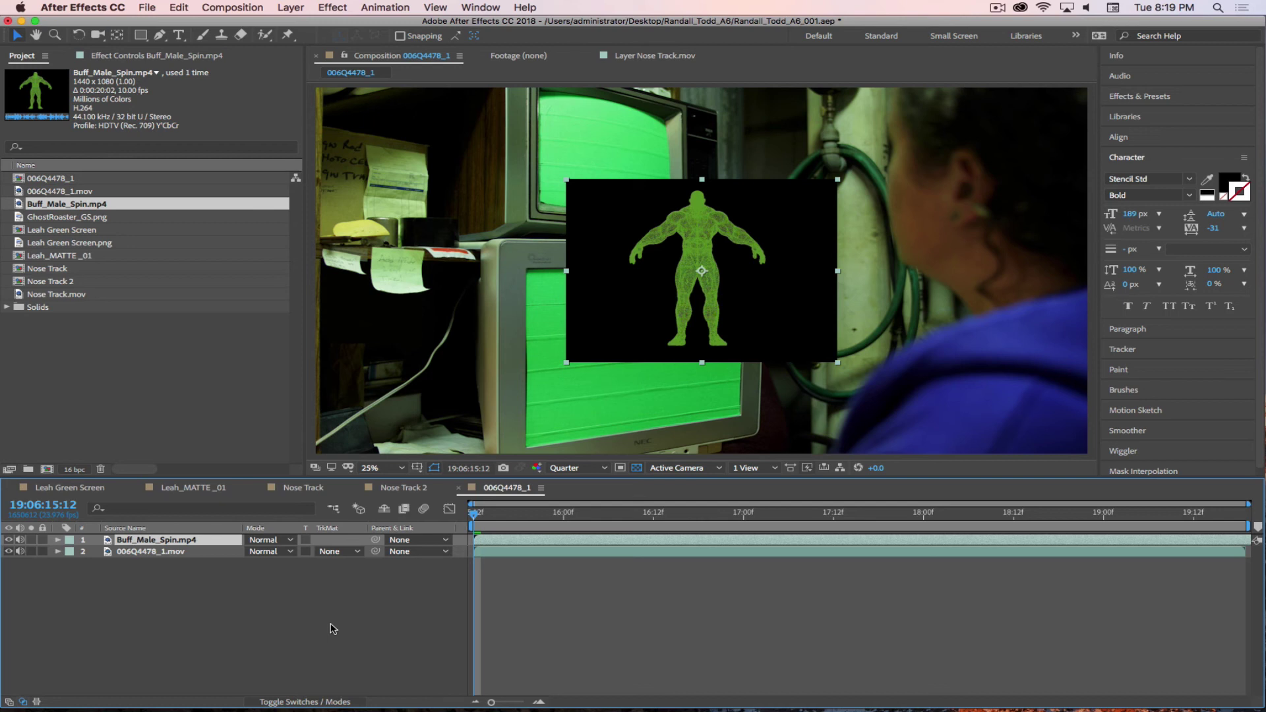
{"action": "left_click", "coordinate": [633, 261]}
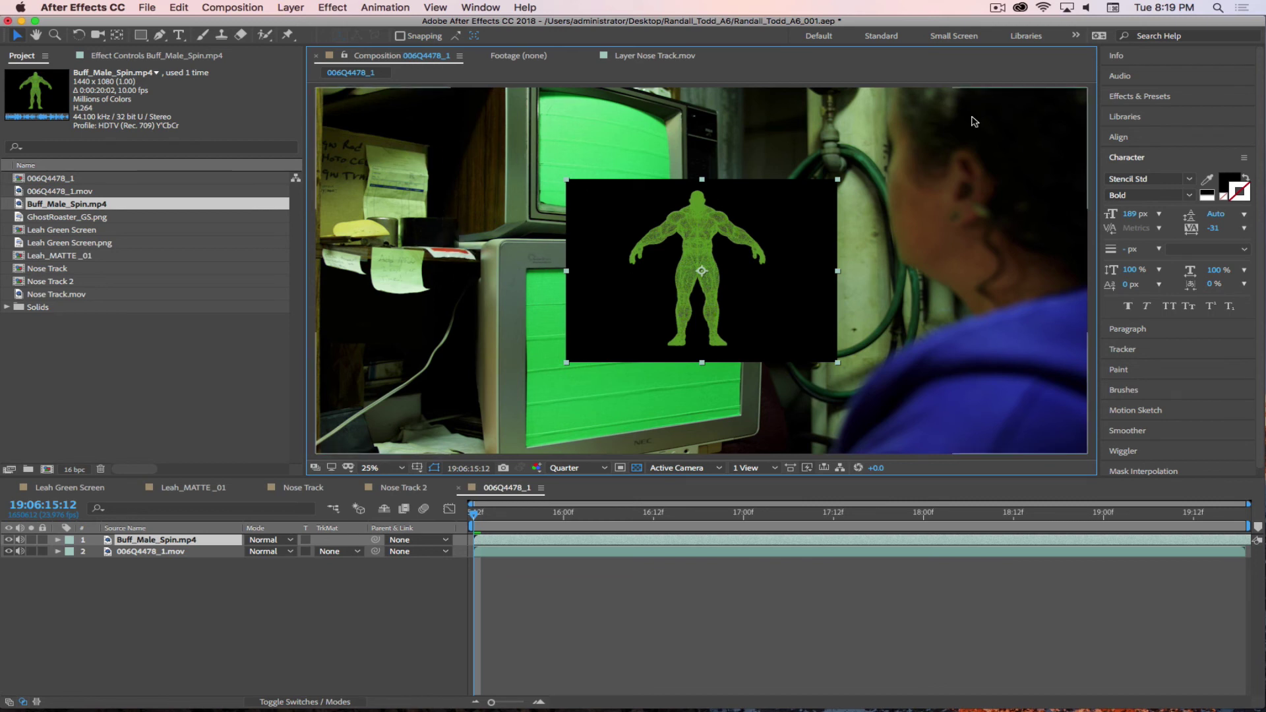
{"action": "key", "text": "Delete"}
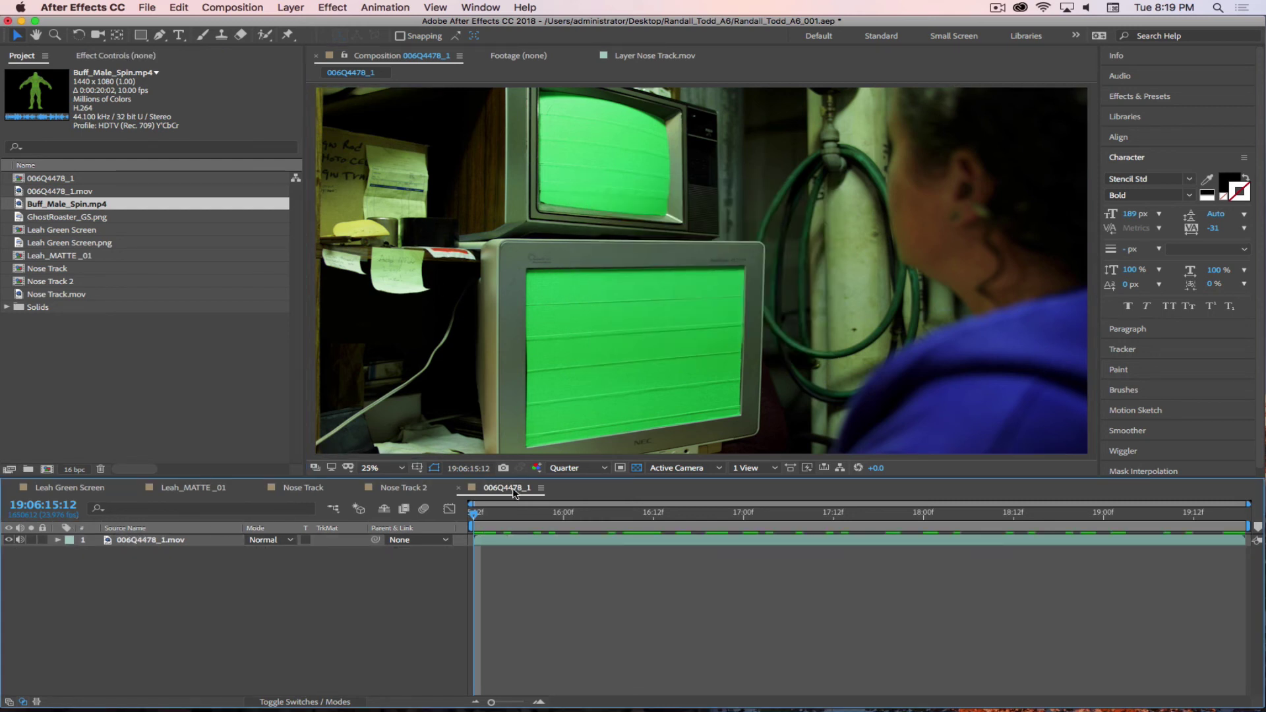
- Rename the 006Q4478_1.mov footage to 'Screen Replacement Video'
{"action": "left_click", "coordinate": [29, 191]}
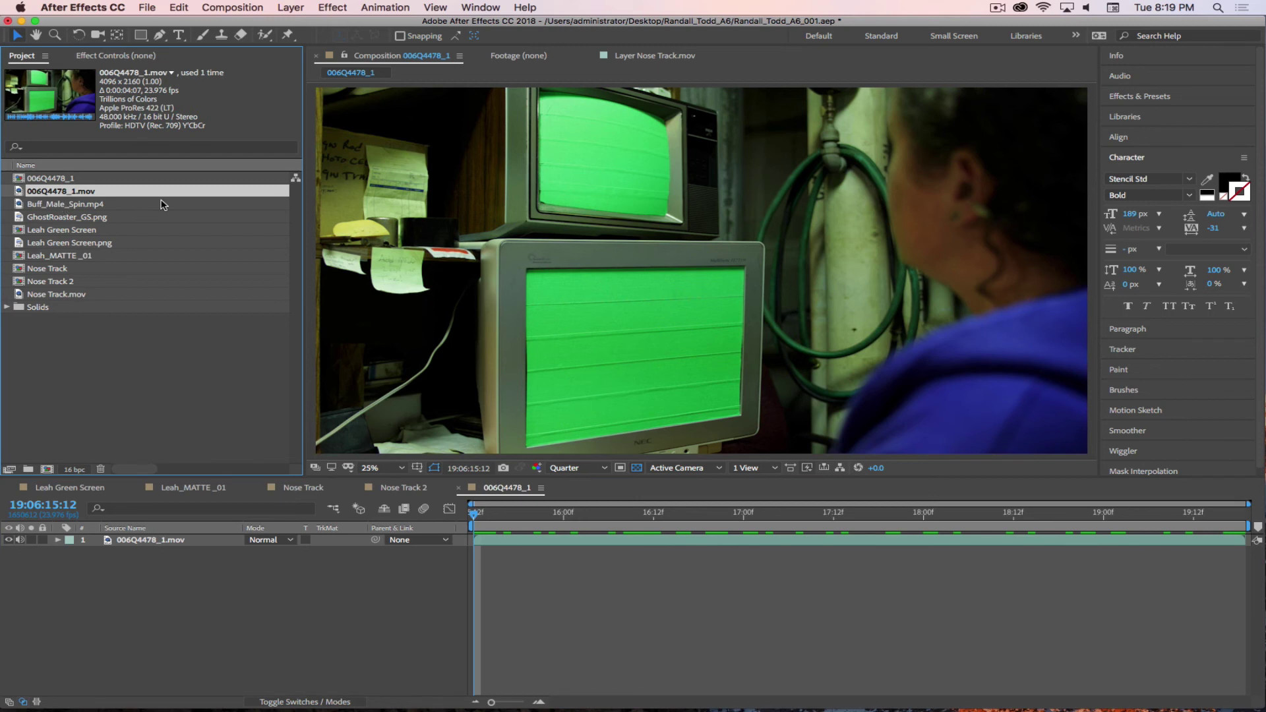
{"action": "key", "text": "Return"}
{"action": "type", "text": "Screen Replacement Video"}
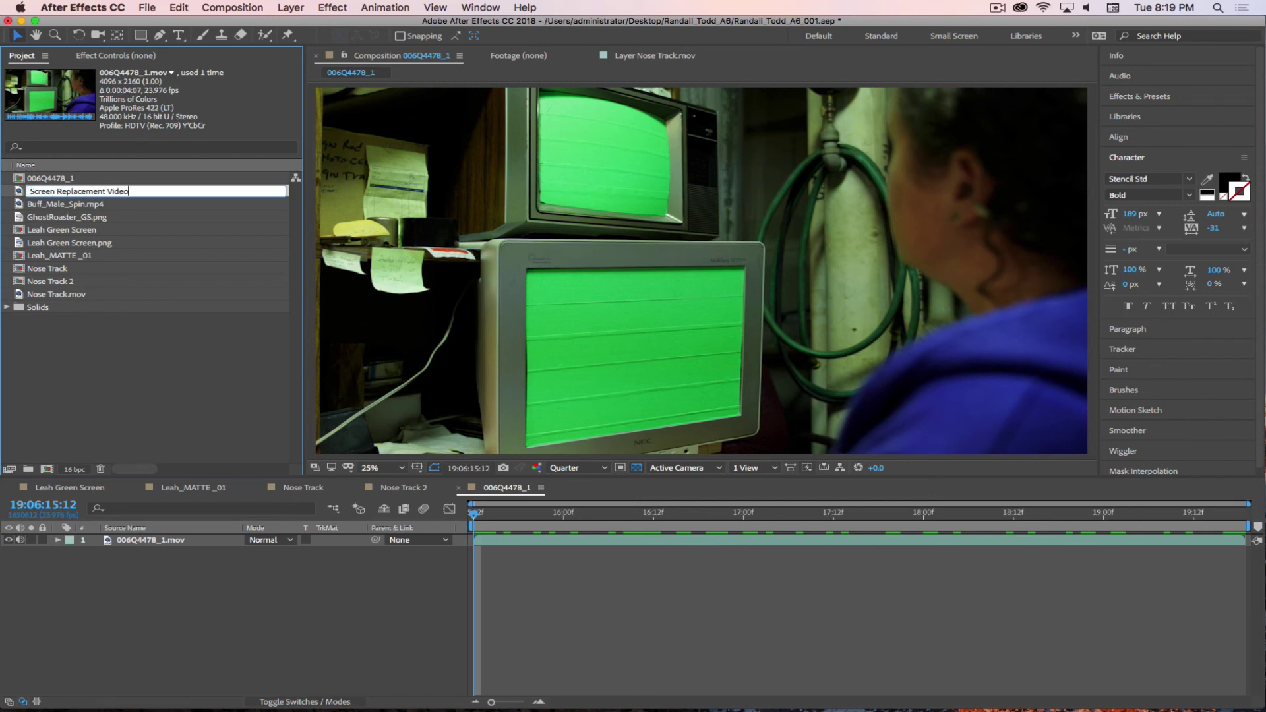
{"action": "left_click", "coordinate": [105, 342]}
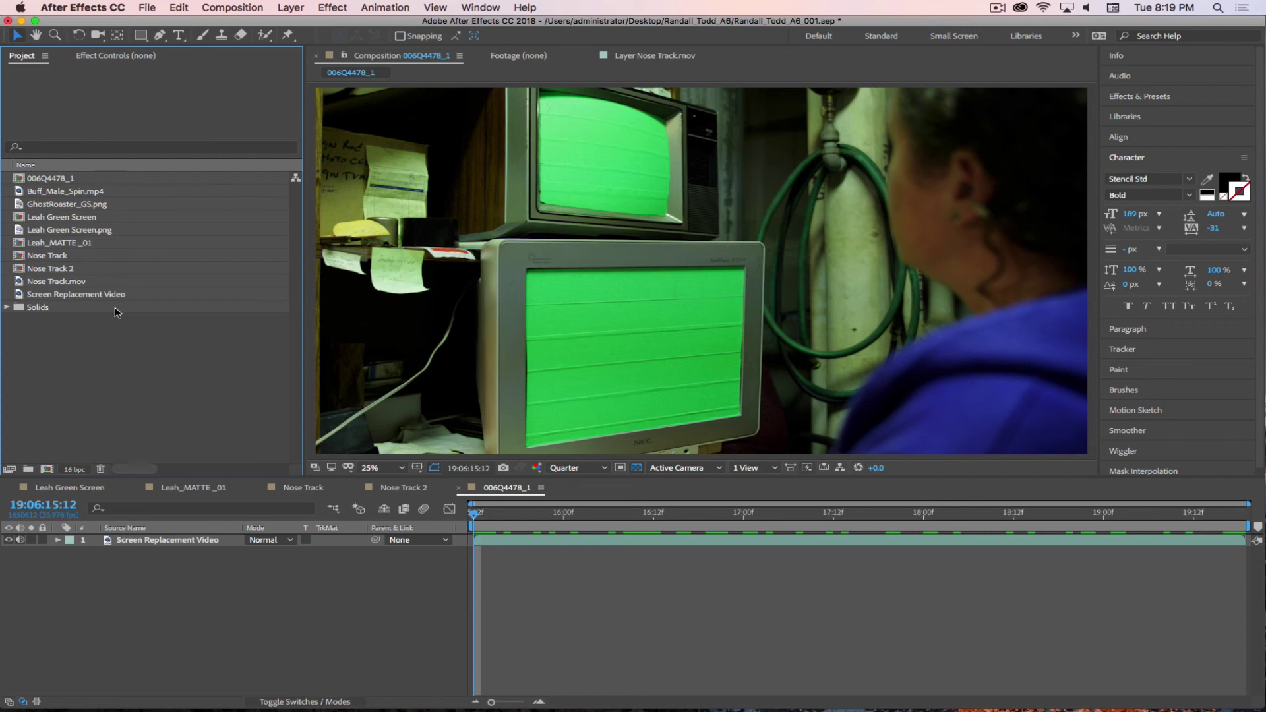
- Create the comp 'Screen Replacement Video 2' from that footage and delete its footage layer, leaving it empty
{"action": "left_click", "coordinate": [70, 294]}
{"action": "left_click_drag", "start_coordinate": [13, 313], "coordinate": [95, 361]}
{"action": "left_click_drag", "start_coordinate": [20, 295], "coordinate": [47, 469]}
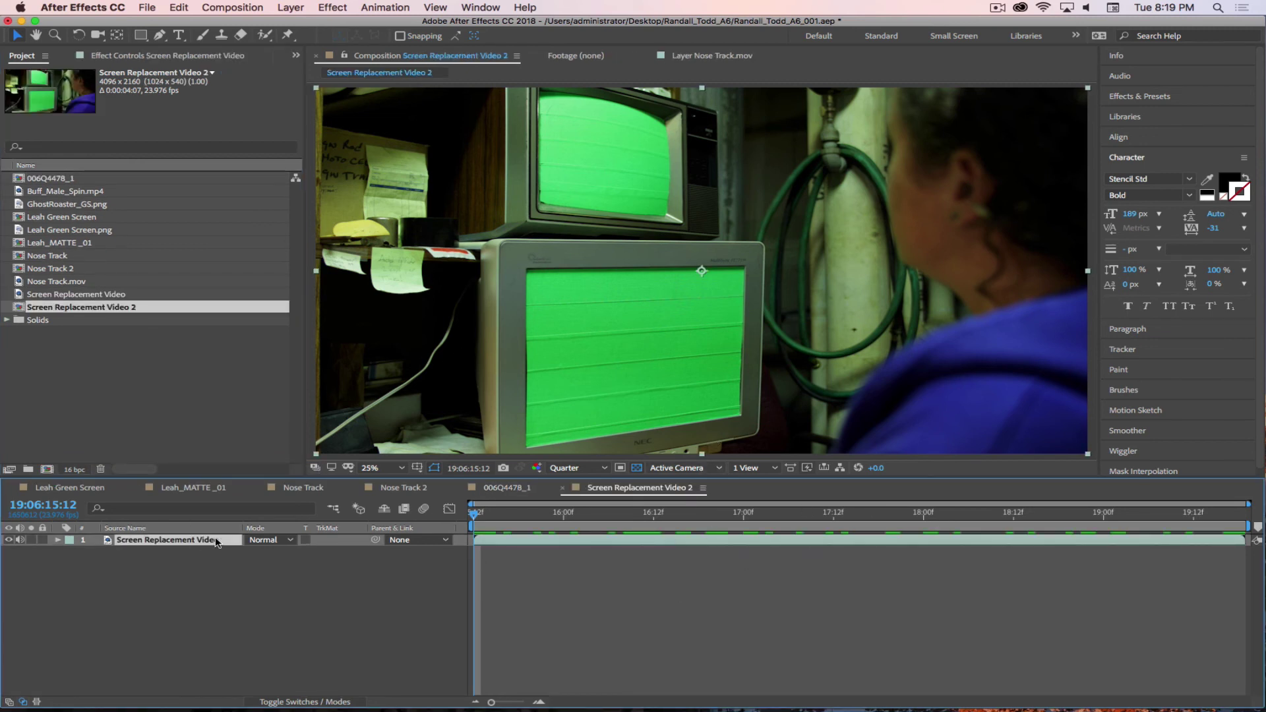
{"action": "left_click", "coordinate": [125, 528]}
{"action": "left_click", "coordinate": [188, 578]}
{"action": "left_click", "coordinate": [175, 545]}
{"action": "key", "text": "Delete"}
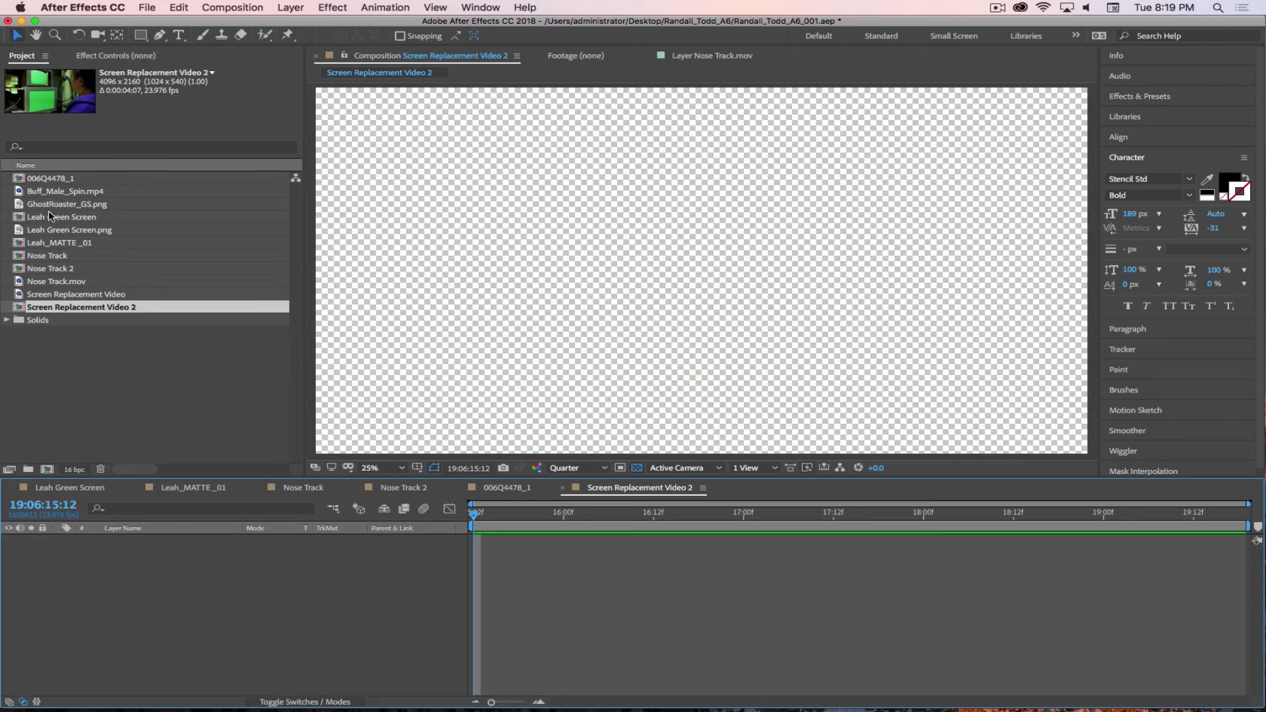
- Add Buff_Male_Spin.mp4 to Screen Replacement Video 2 and scale it to about 286, 203% to fill the frame
{"action": "left_click_drag", "start_coordinate": [19, 194], "coordinate": [172, 567]}
{"action": "key", "text": "comma"}
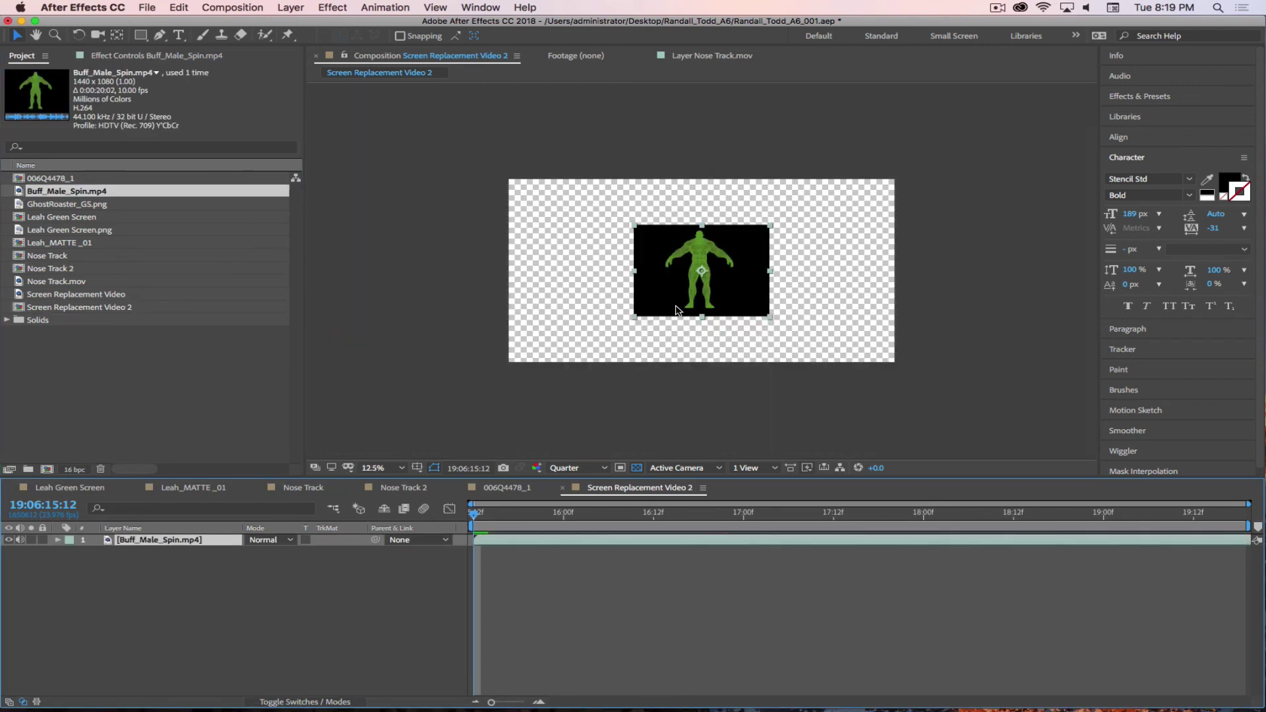
{"action": "key", "text": "s"}
{"action": "left_click_drag", "start_coordinate": [293, 551], "coordinate": [373, 553]}
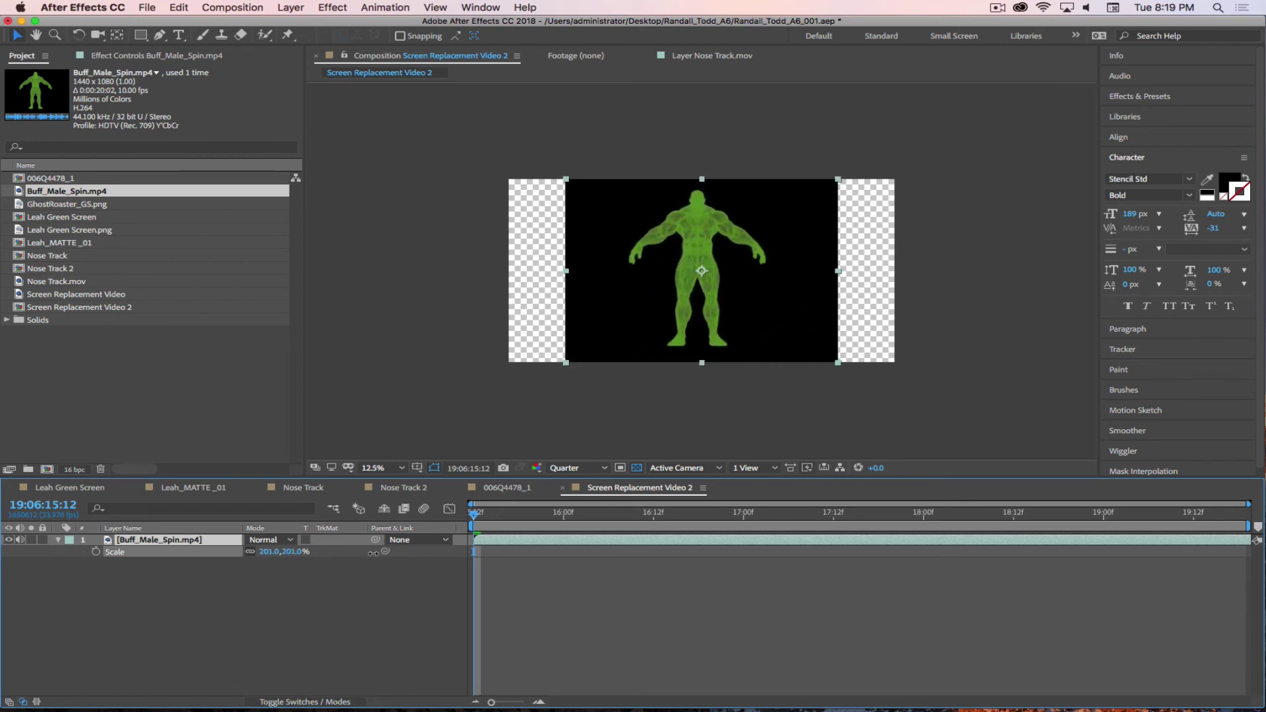
{"action": "left_click", "coordinate": [293, 567]}
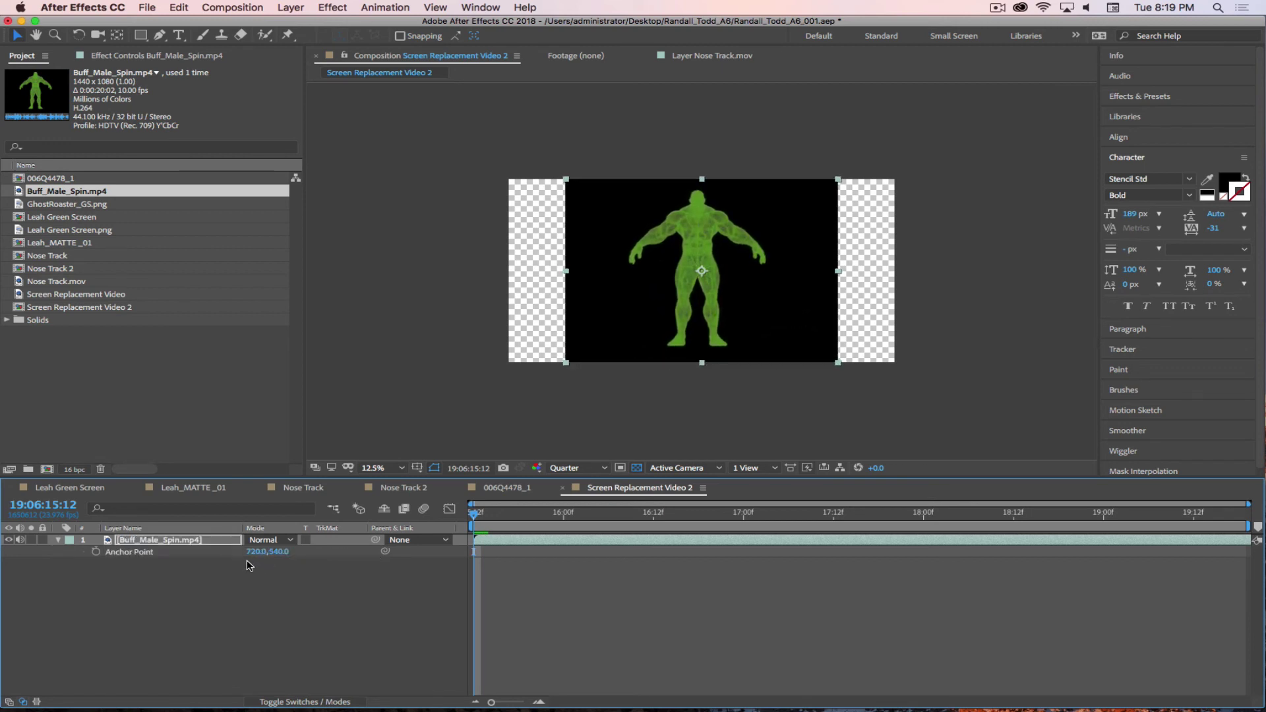
{"action": "key", "text": "s"}
{"action": "key", "text": "s"}
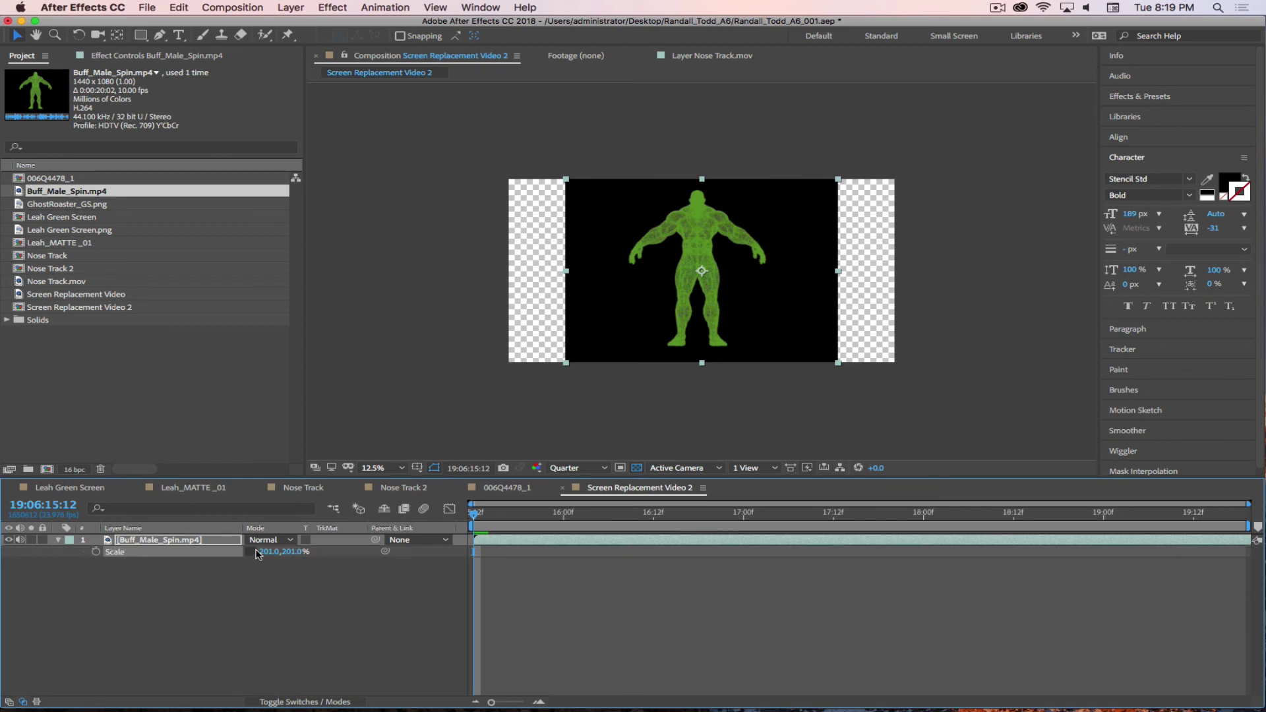
{"action": "left_click_drag", "start_coordinate": [269, 552], "coordinate": [333, 556]}
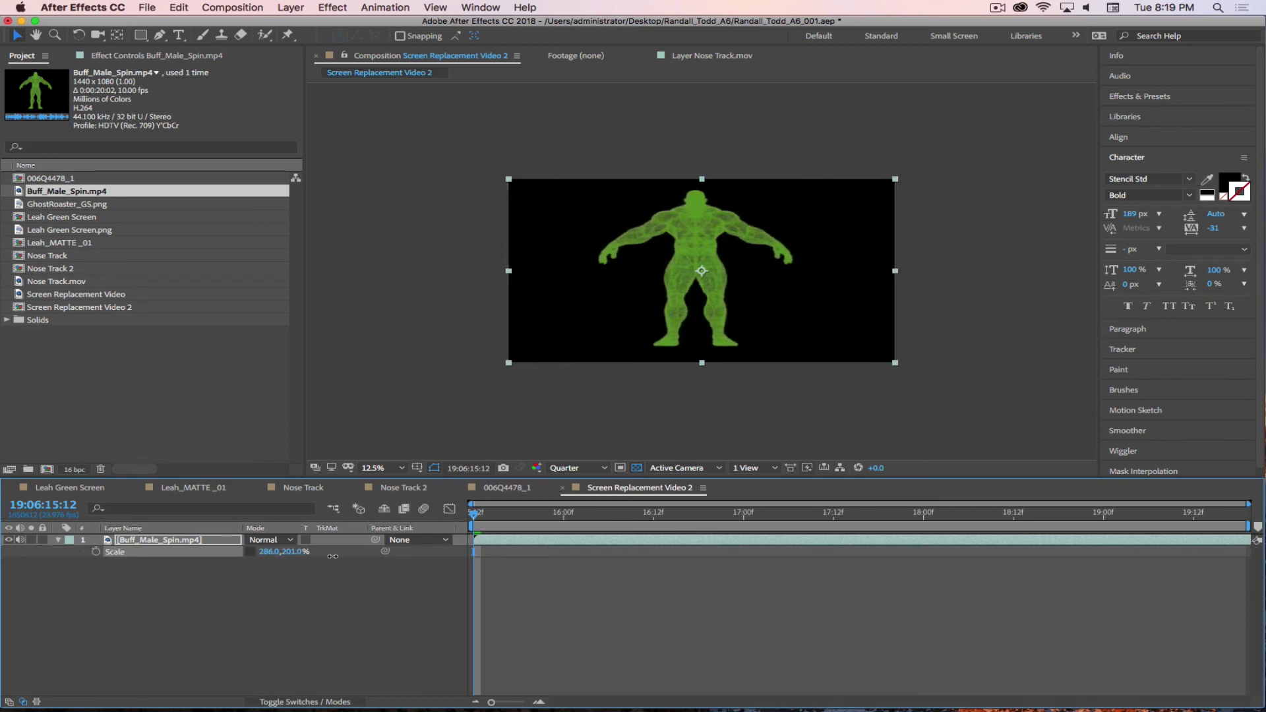
{"action": "left_click", "coordinate": [332, 619]}
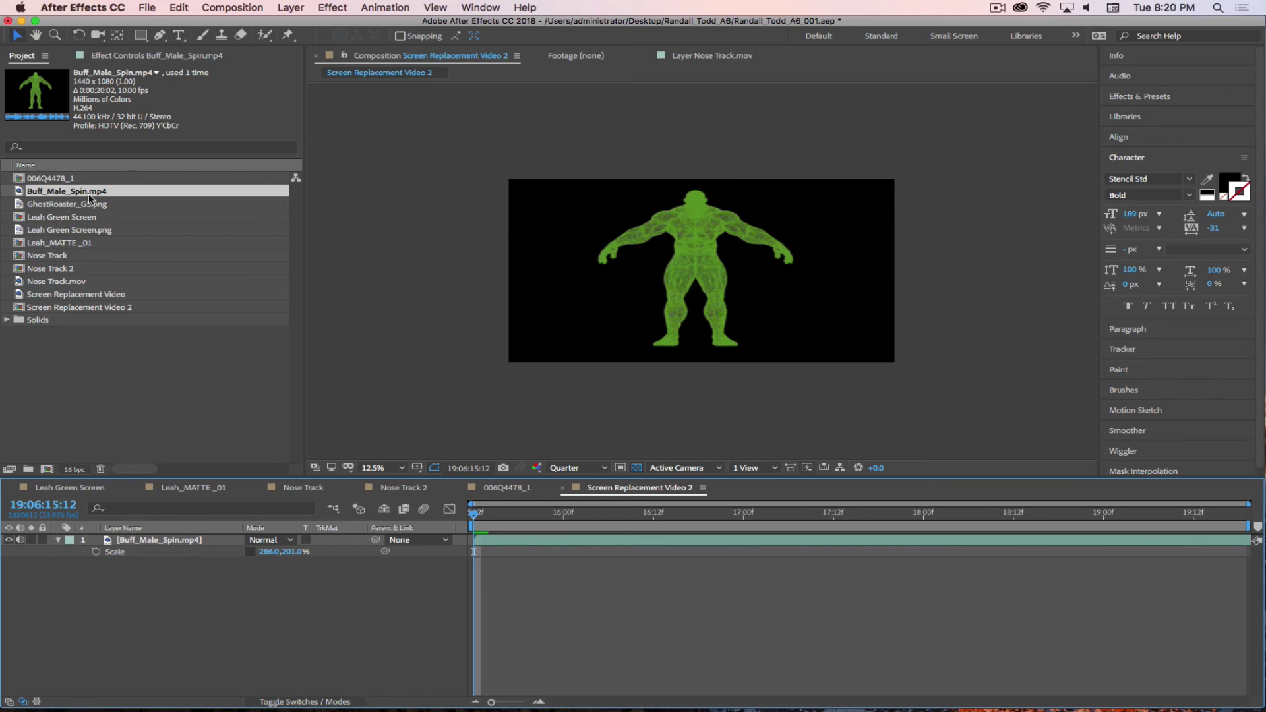
{"action": "left_click", "coordinate": [50, 180]}
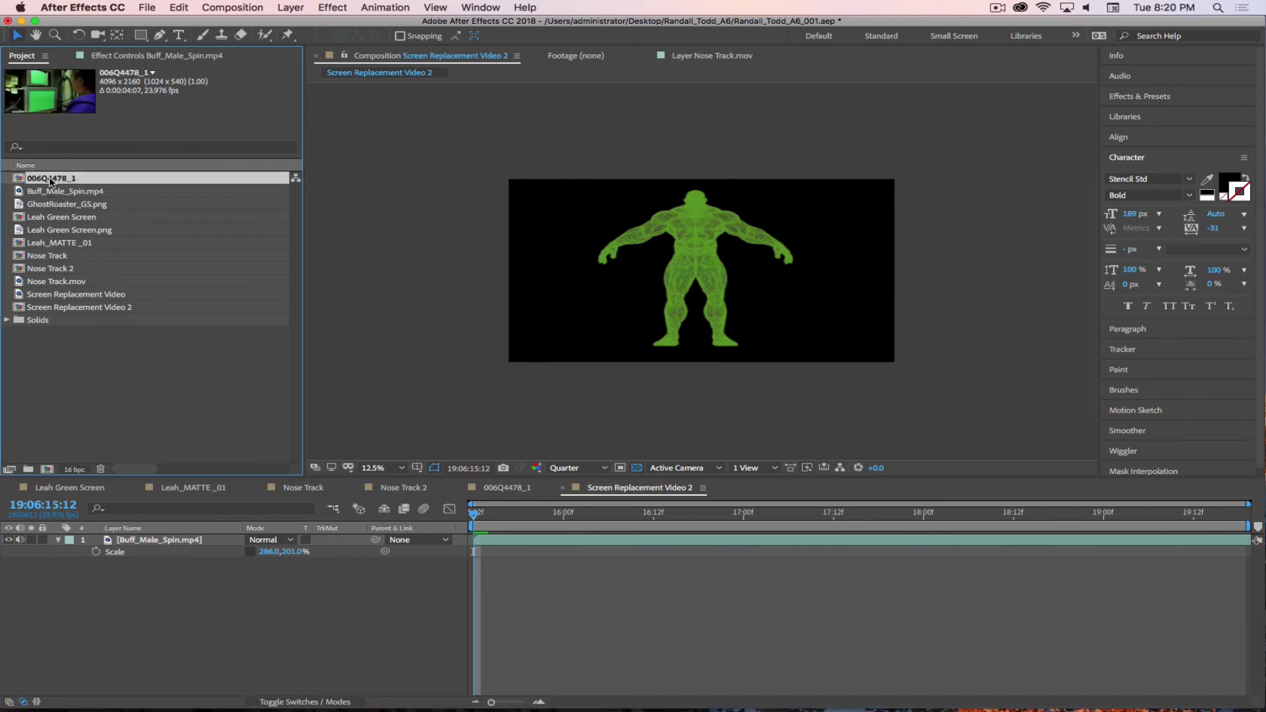
- Rename the 006Q4478_1 comp to 'Buff Male Spin' and open it
{"action": "key", "text": "Return"}
{"action": "type", "text": "Buff Male Spin"}
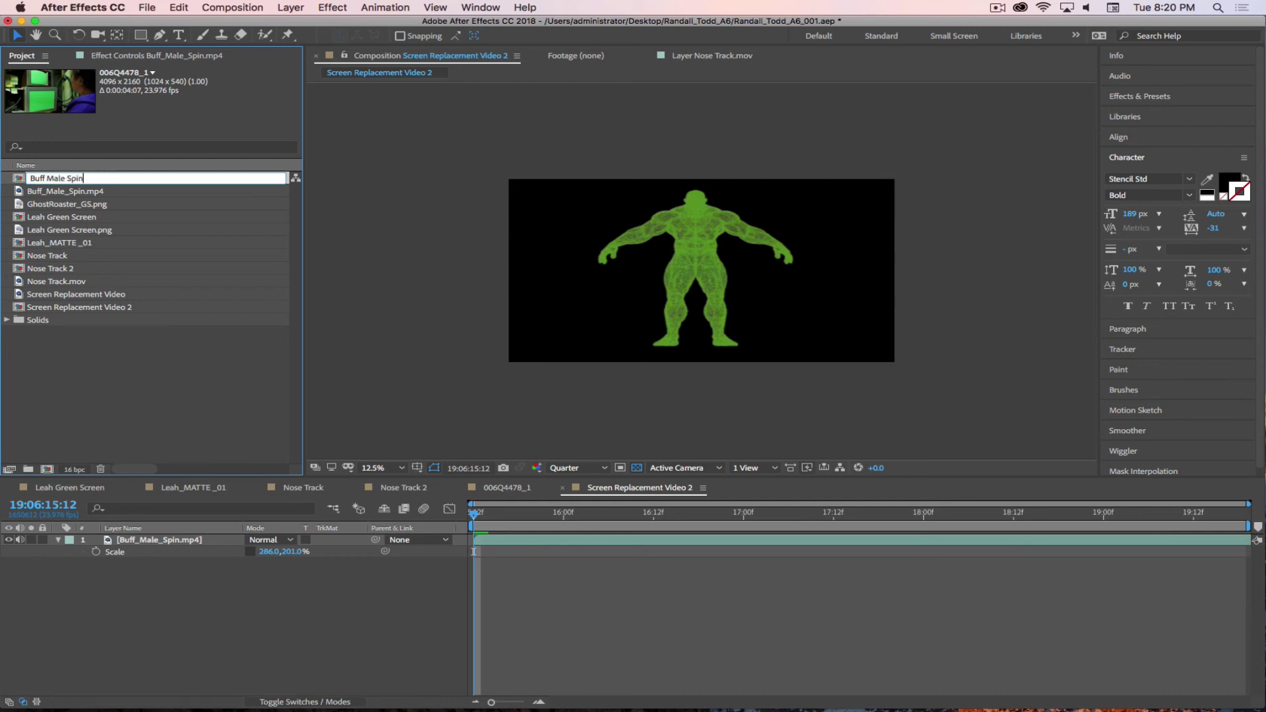
{"action": "key", "text": "Return"}
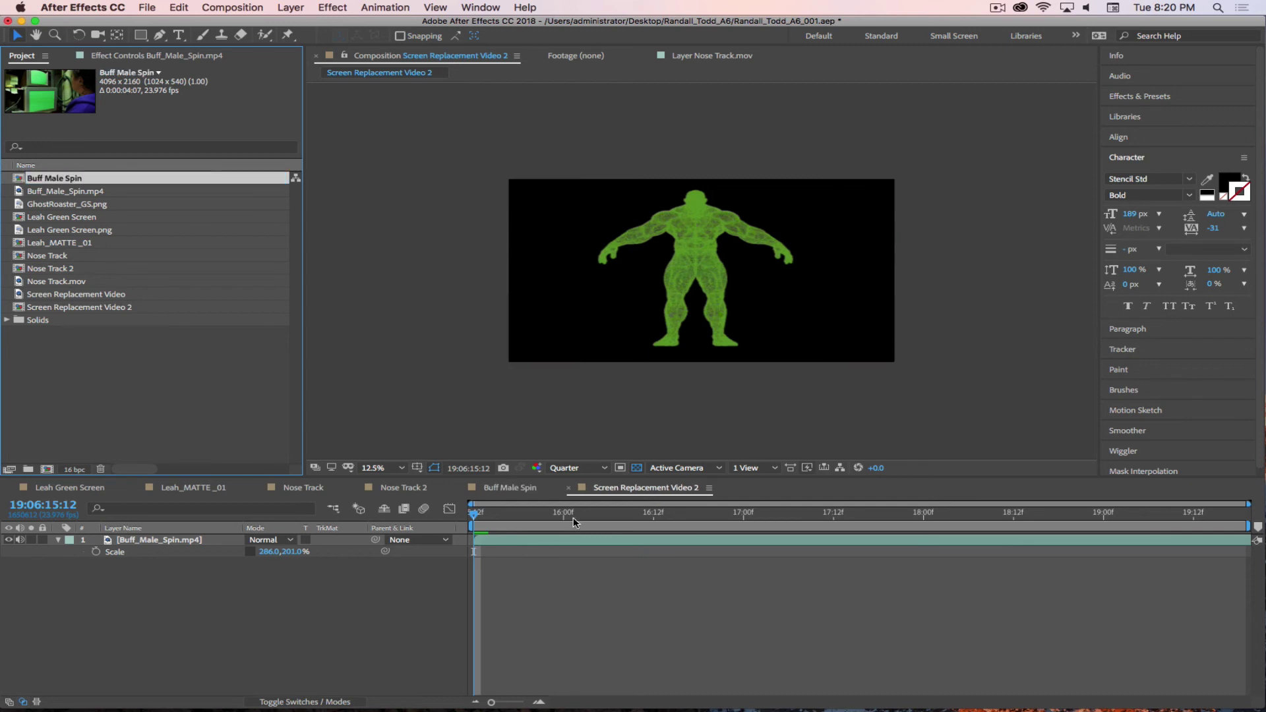
{"action": "left_click", "coordinate": [510, 488]}
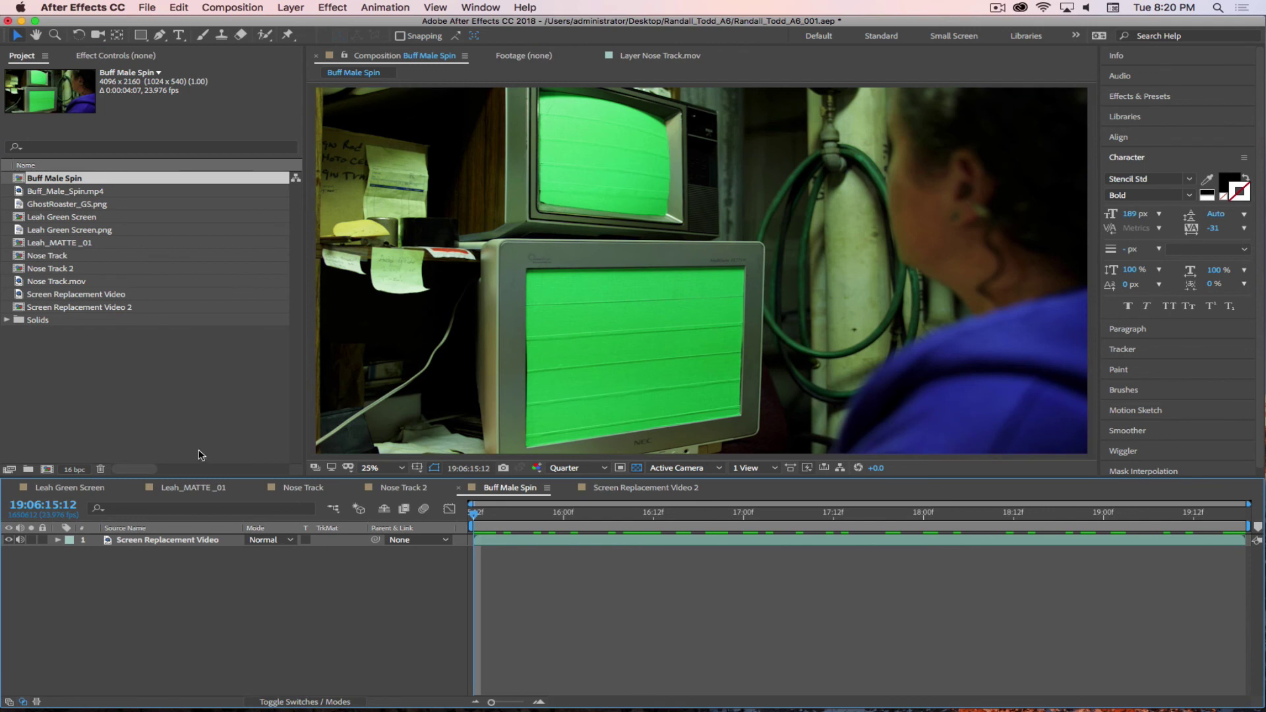
- Nest Screen Replacement Video 2 into Buff Male Spin and preview the muscle man on the monitor
{"action": "left_click_drag", "start_coordinate": [15, 180], "coordinate": [178, 489]}
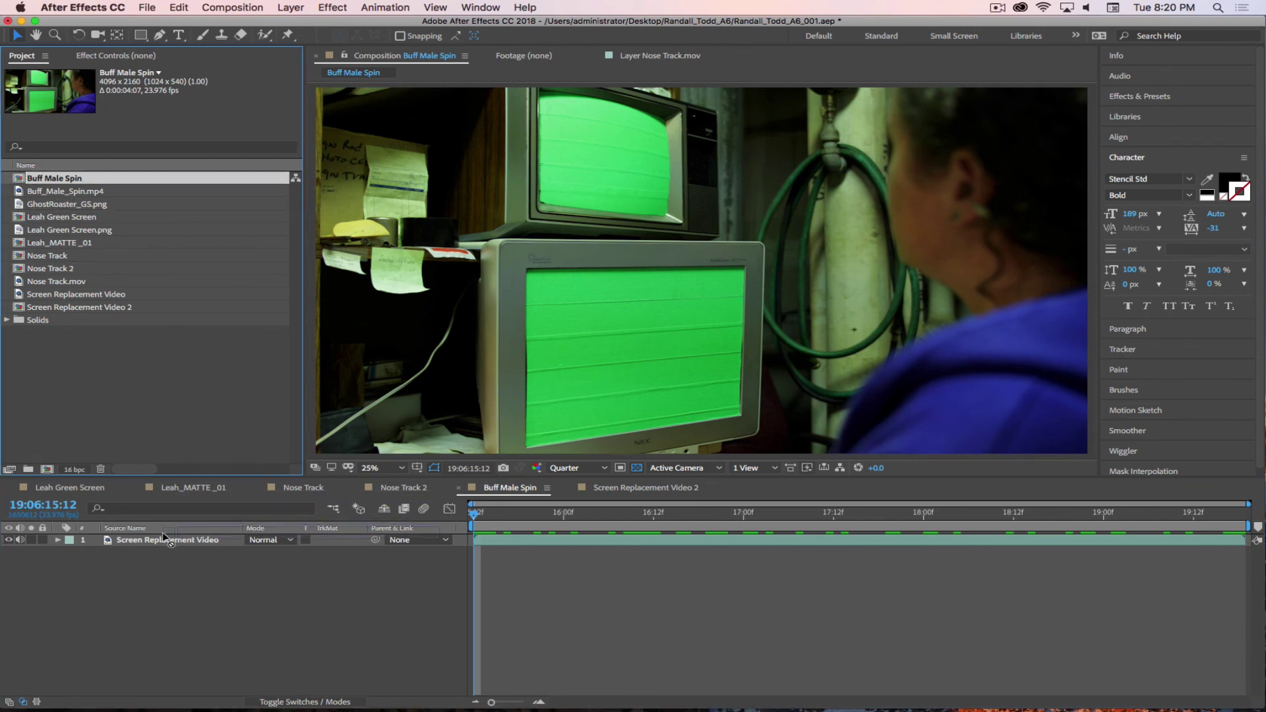
{"action": "left_click_drag", "start_coordinate": [162, 533], "coordinate": [162, 535]}
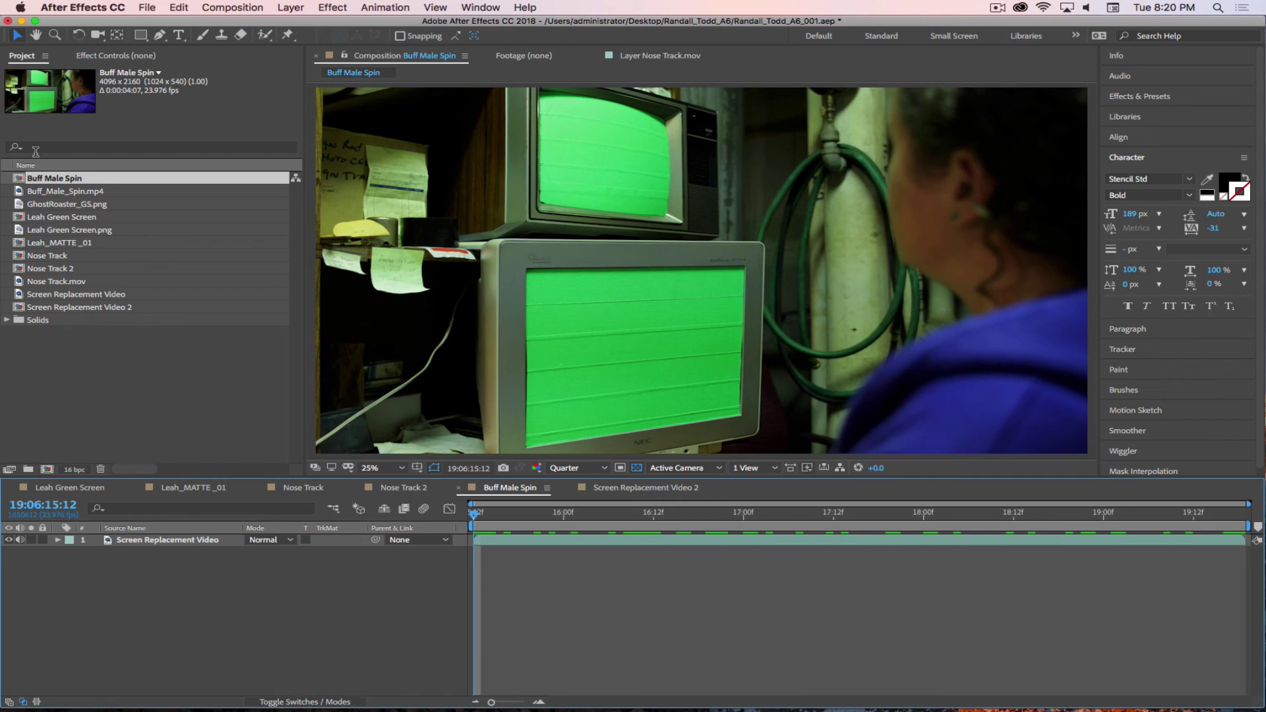
{"action": "left_click", "coordinate": [20, 179]}
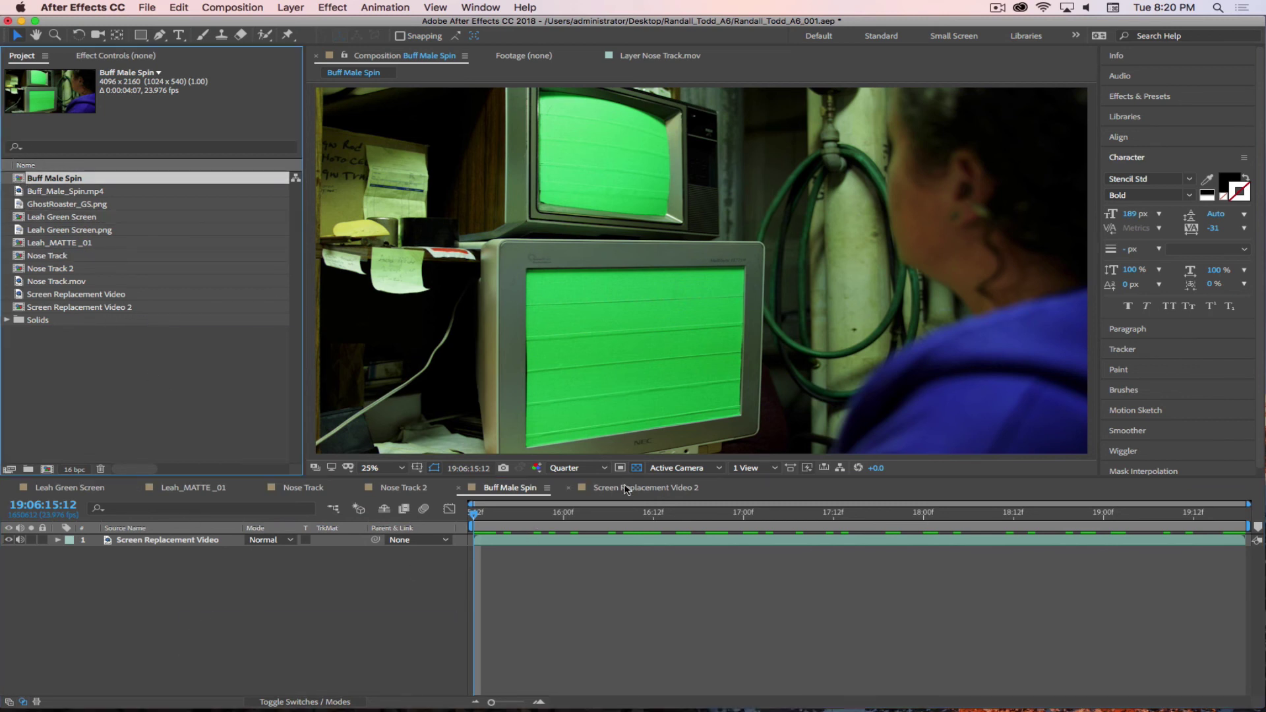
{"action": "left_click", "coordinate": [627, 489]}
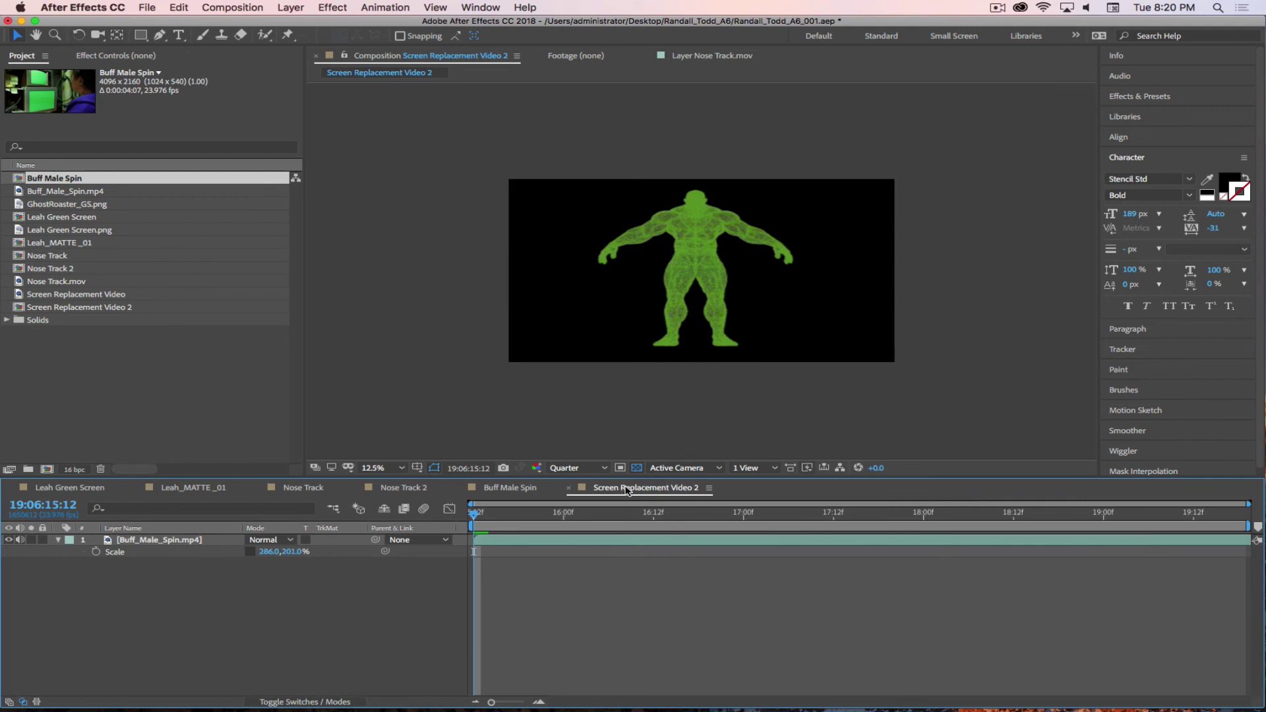
{"action": "left_click", "coordinate": [521, 489]}
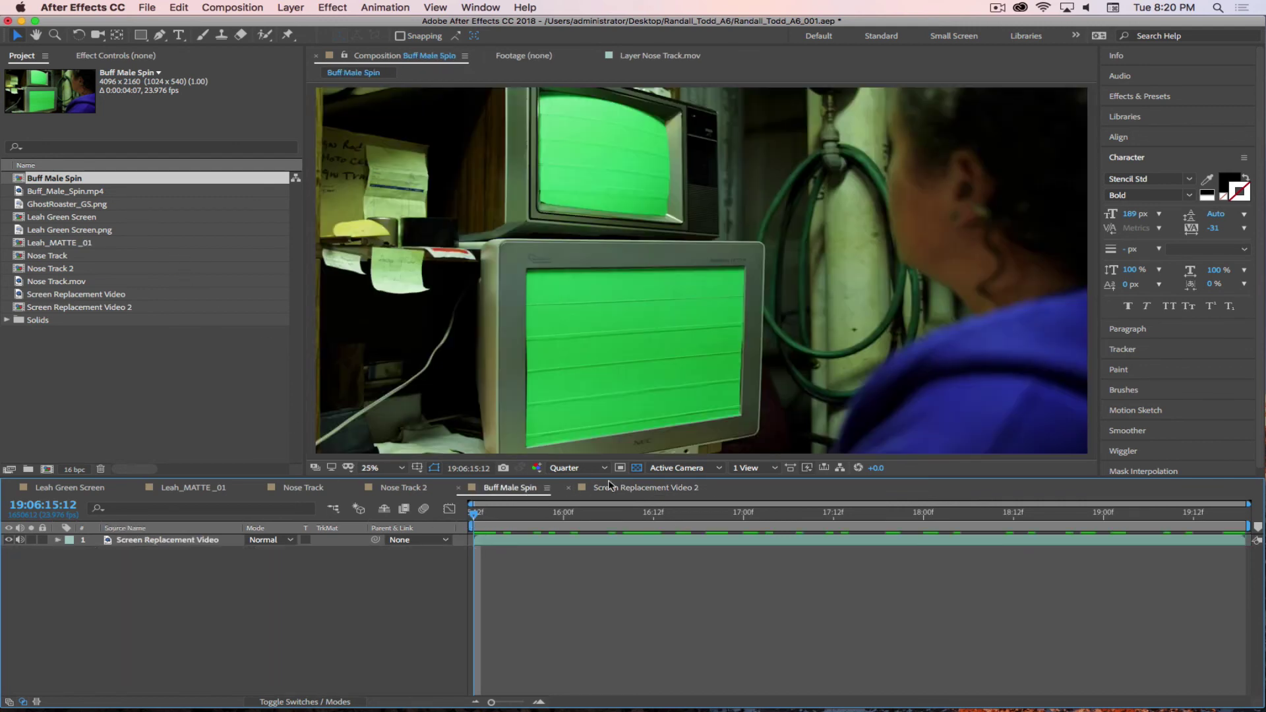
{"action": "left_click", "coordinate": [82, 308]}
{"action": "left_click_drag", "start_coordinate": [20, 313], "coordinate": [167, 542]}
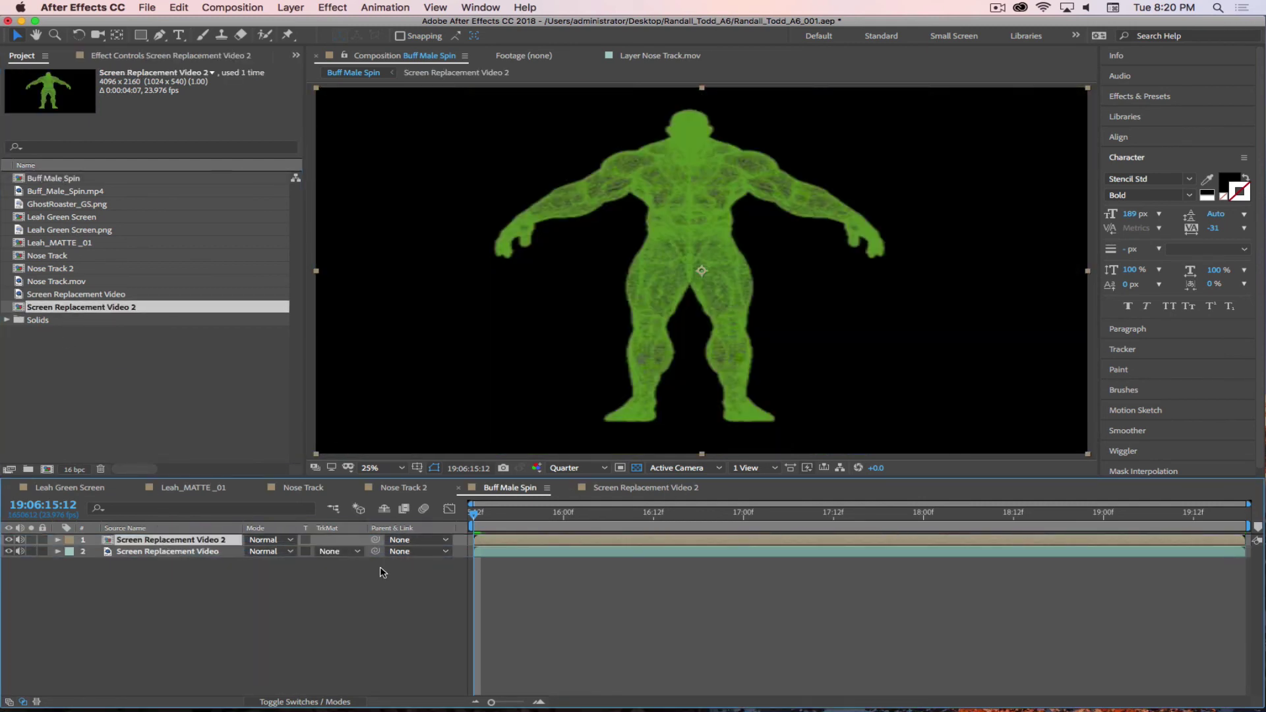
{"action": "left_click", "coordinate": [379, 566]}
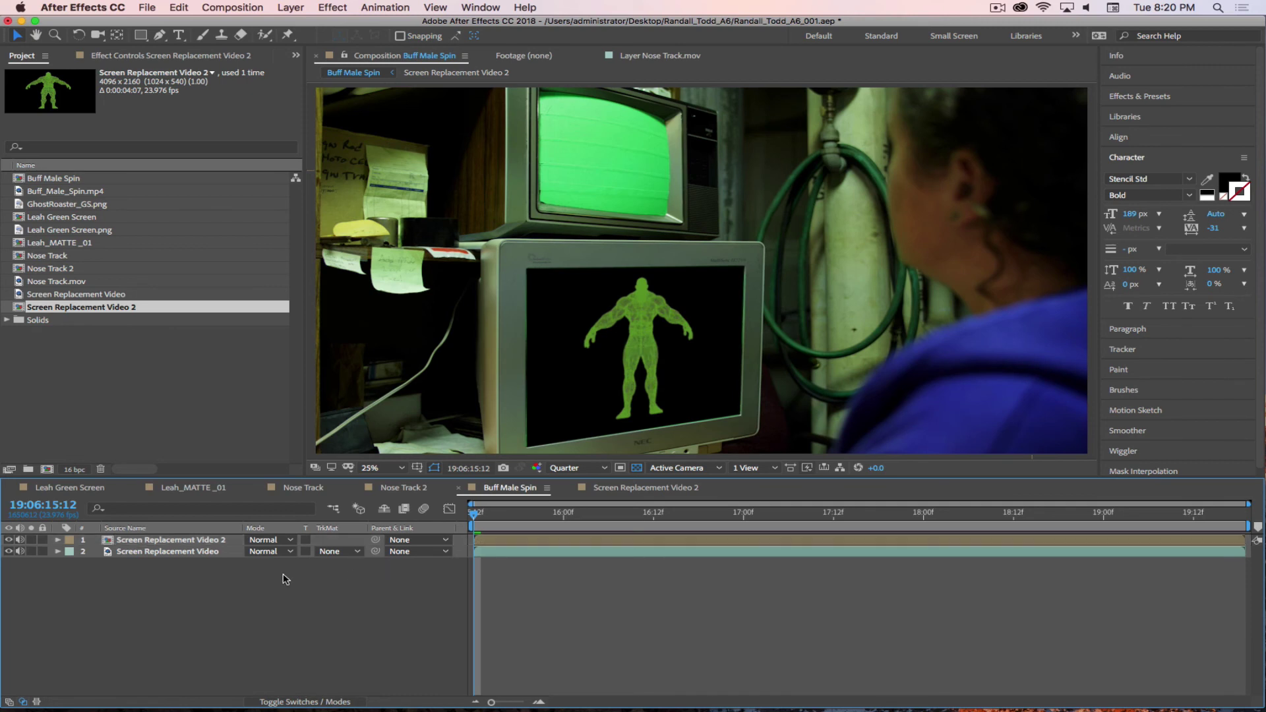
{"action": "key", "text": "space"}
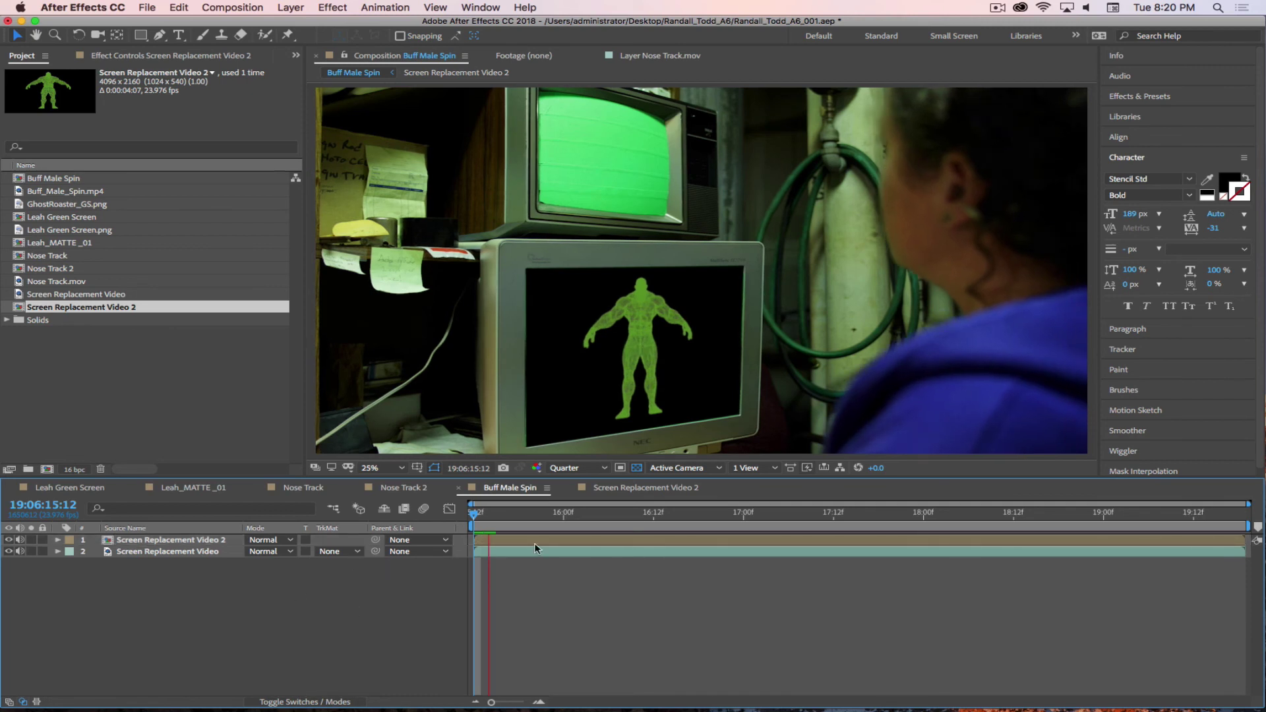
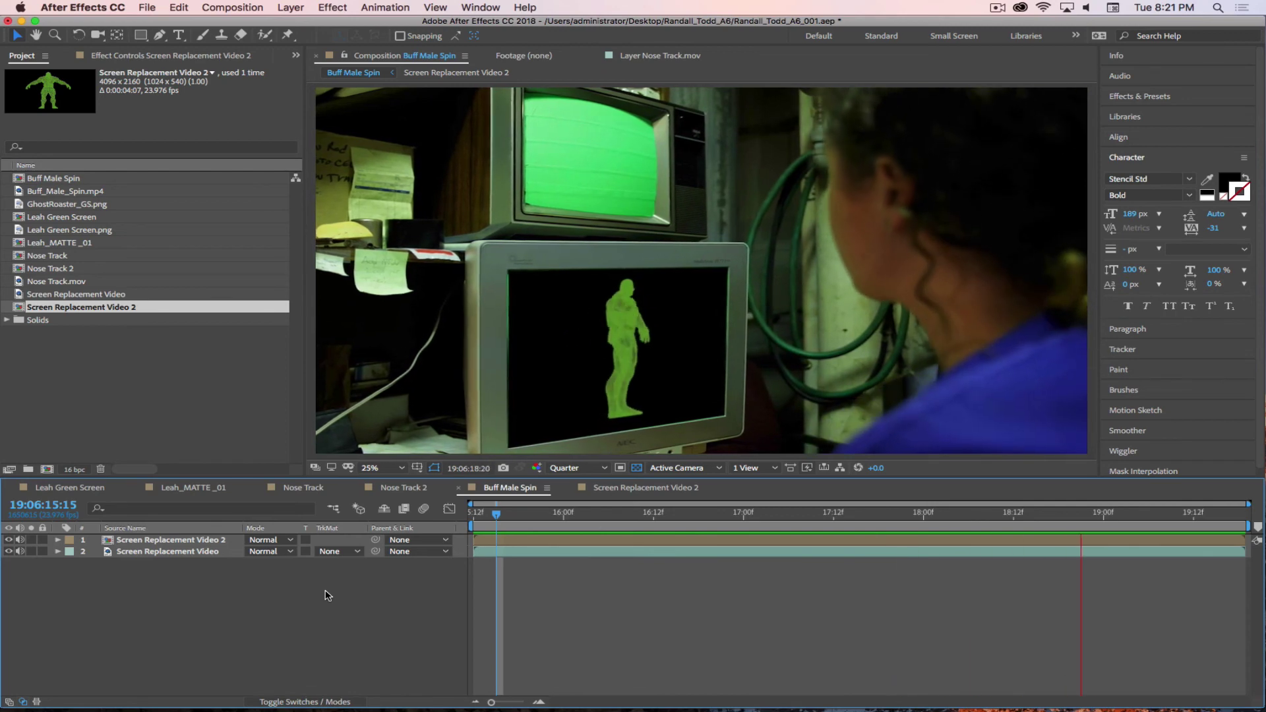
- Create the Screen Replacement Video 3 comp holding the green-screen monitor footage and open it
{"action": "left_click", "coordinate": [997, 7]}
{"action": "left_click", "coordinate": [1029, 48]}
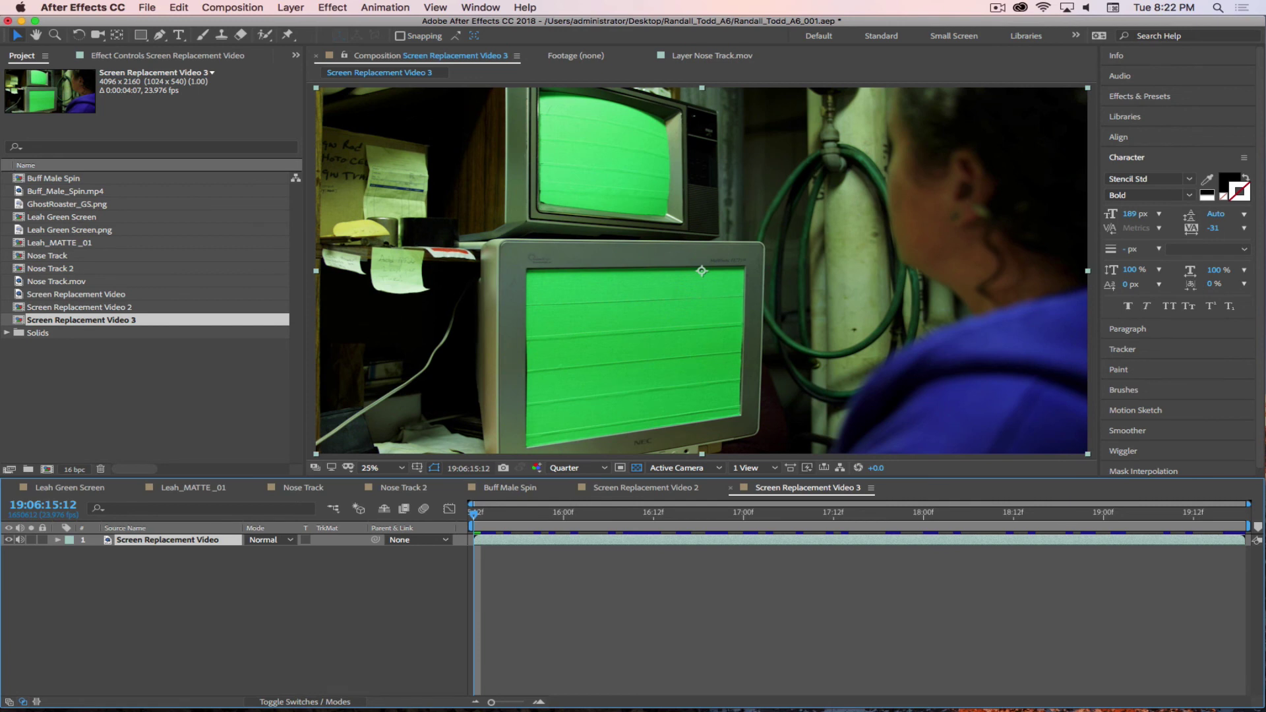
- Switch from After Effects to the Finder windows with Cmd+Tab
{"action": "key", "text": "super+Tab"}
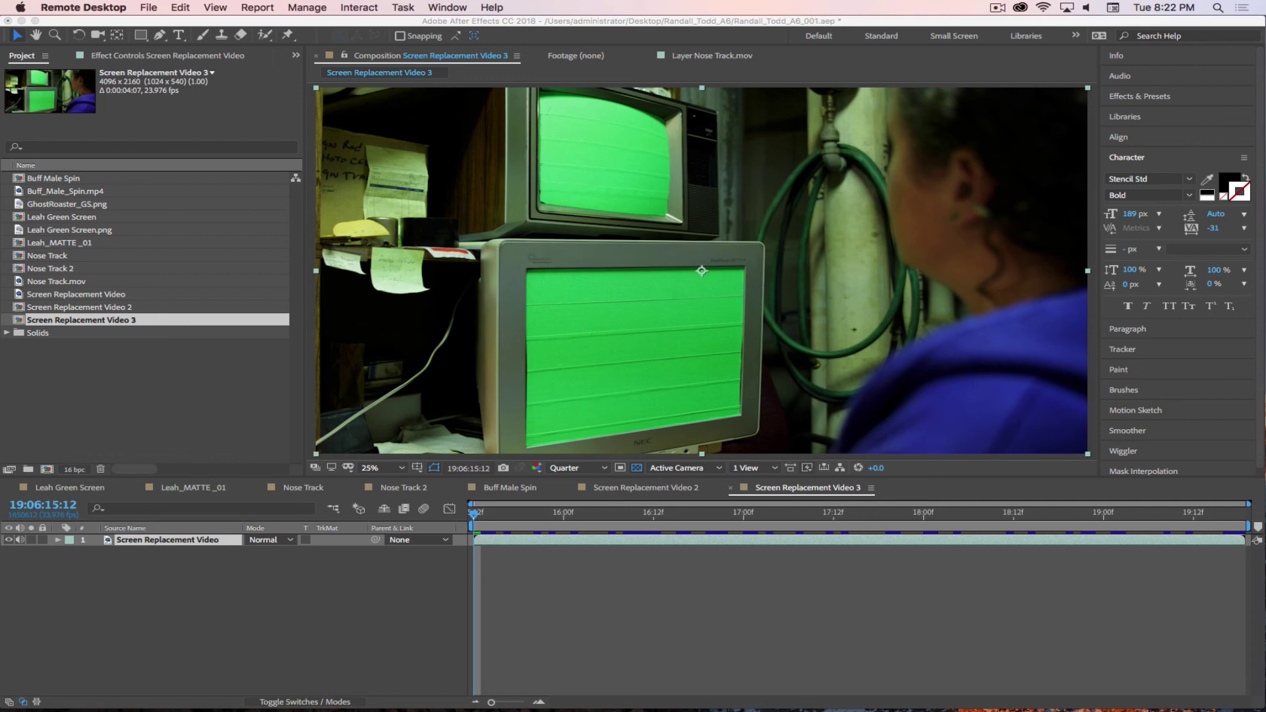
{"action": "key", "text": "super+Tab"}
{"action": "key", "text": "super+Tab"}
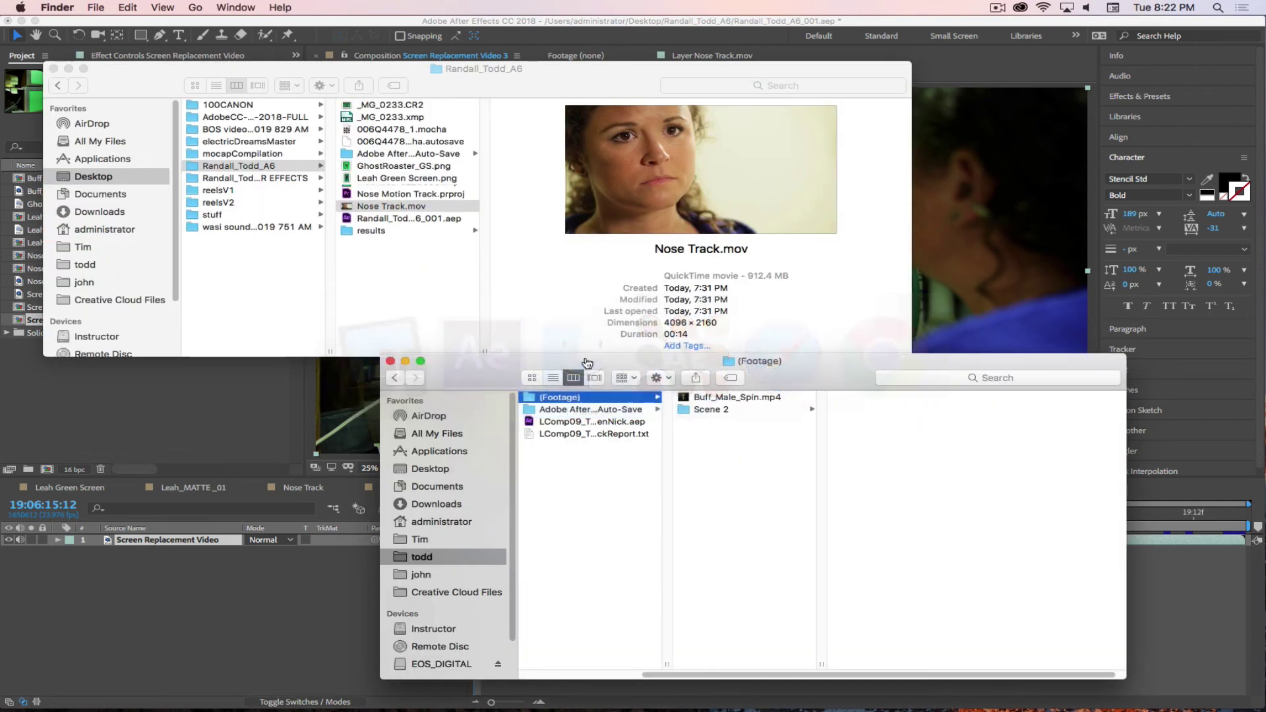
- Browse the Scene 2 footage folder and preview the 4-second 006Q4478_1.mov clip
{"action": "left_click", "coordinate": [709, 409]}
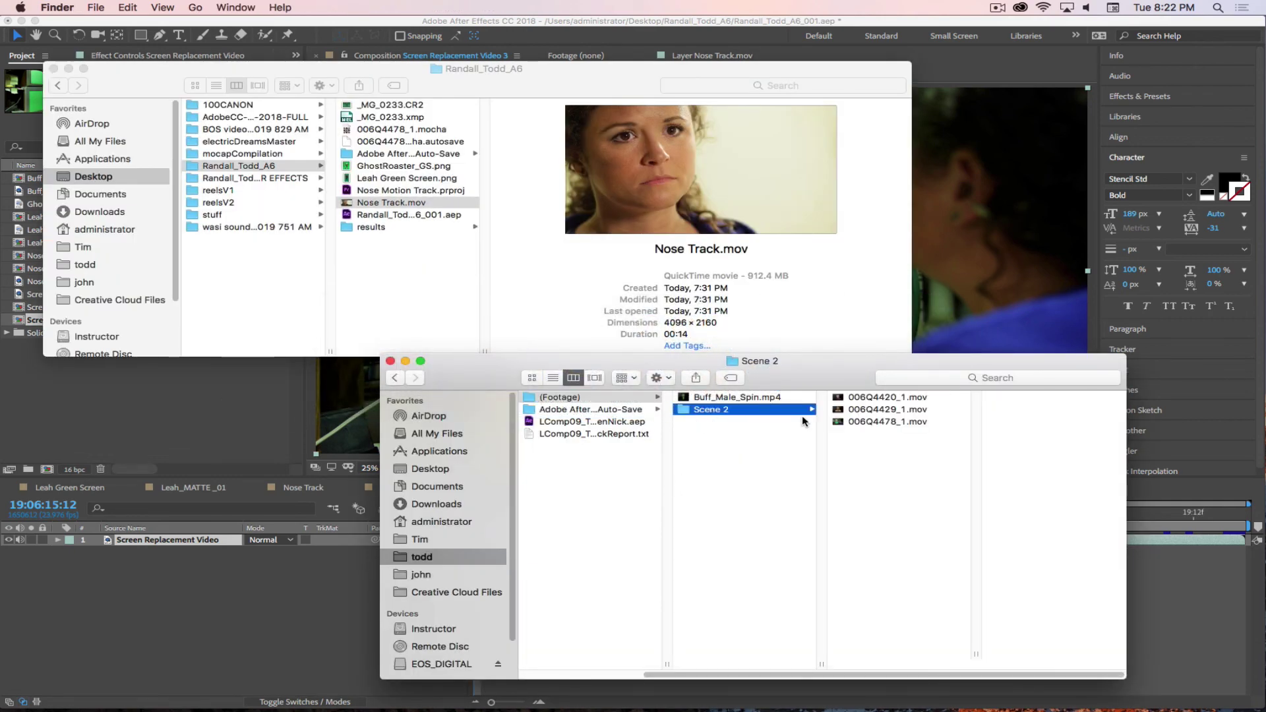
{"action": "left_click", "coordinate": [850, 424]}
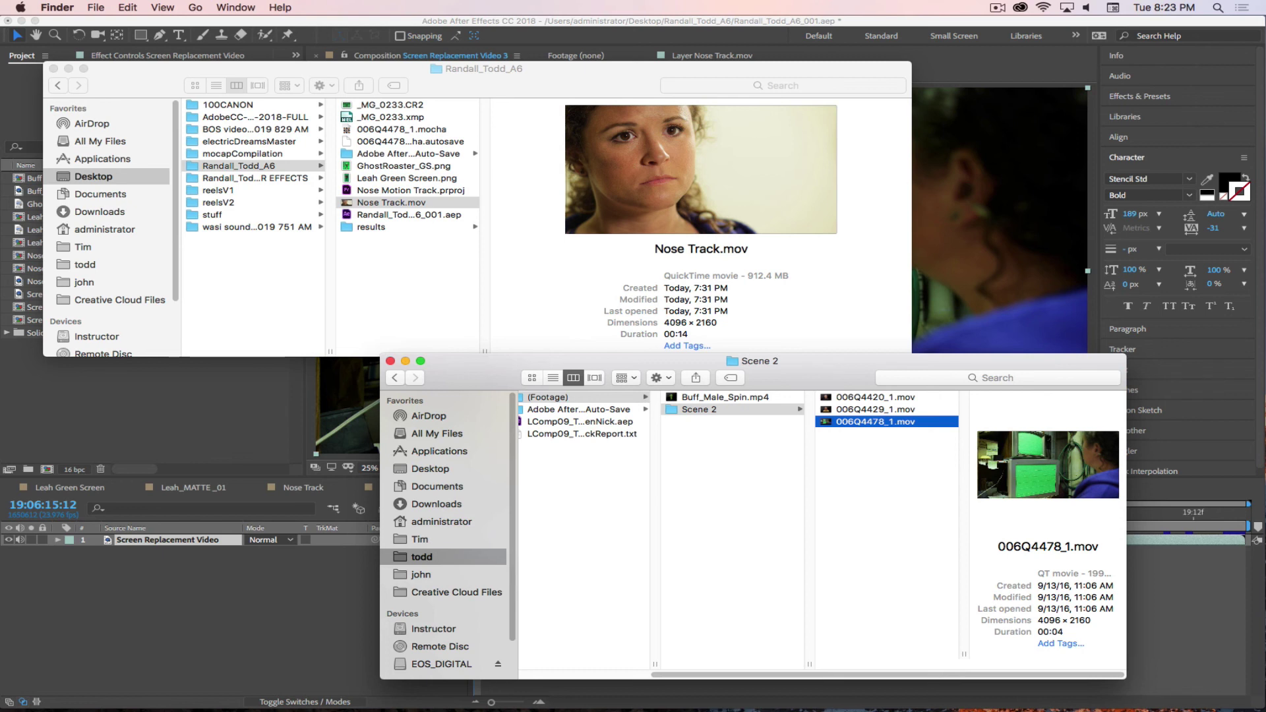
{"action": "left_click", "coordinate": [349, 419]}
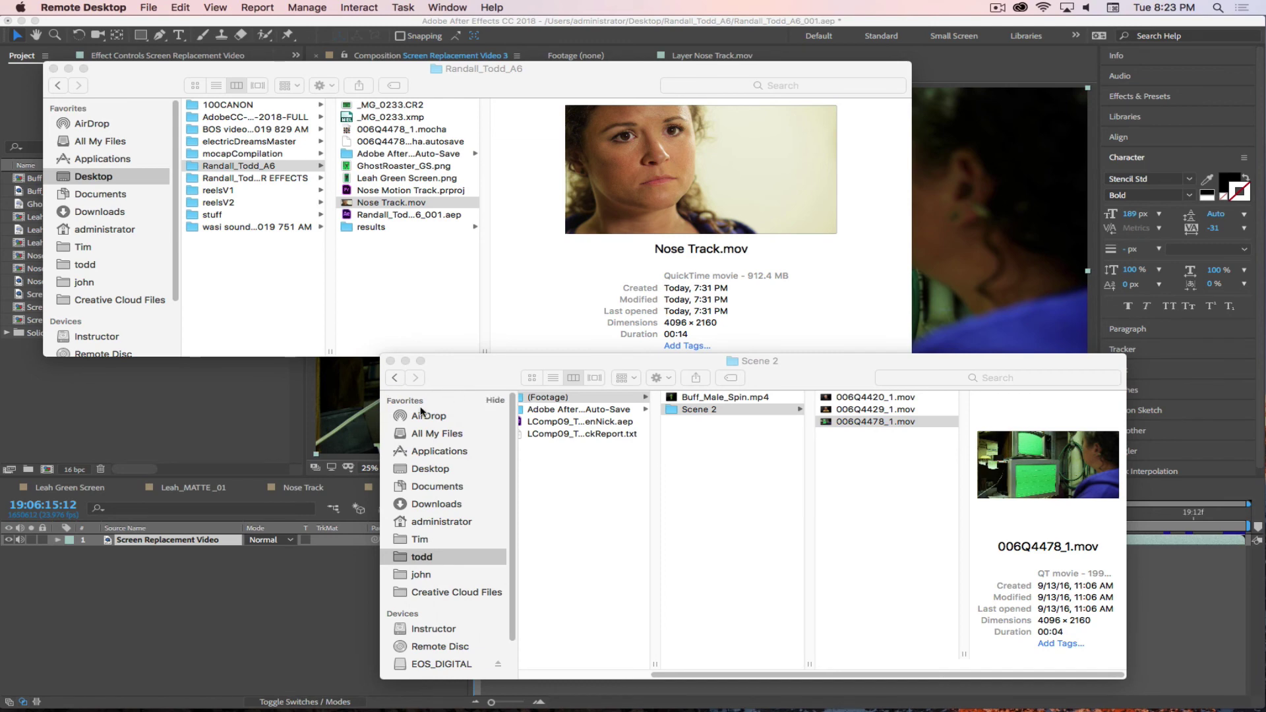
- Back in After Effects, start Track Motion on the Screen Replacement Video layer and view the Track Type options
{"action": "left_click", "coordinate": [220, 400]}
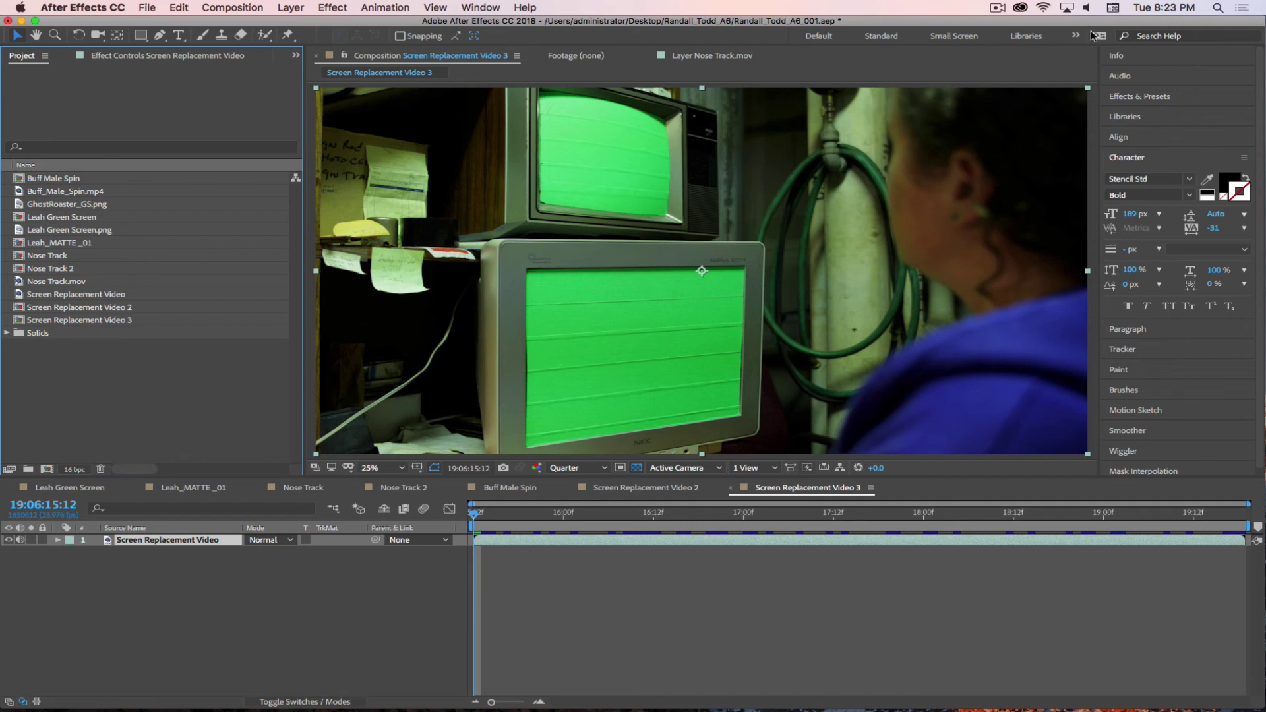
{"action": "left_click", "coordinate": [998, 8]}
{"action": "left_click", "coordinate": [1016, 51]}
{"action": "left_click", "coordinate": [178, 567]}
{"action": "right_click", "coordinate": [155, 540]}
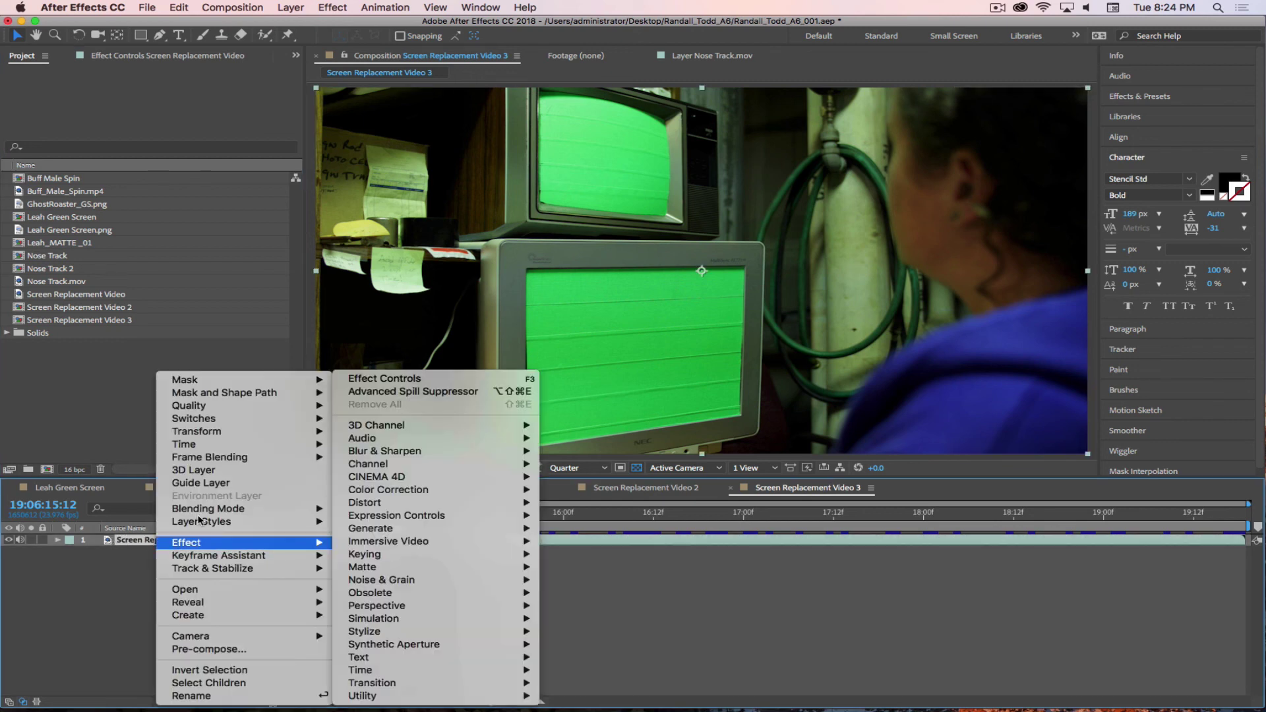
{"action": "mouse_move", "coordinate": [227, 570]}
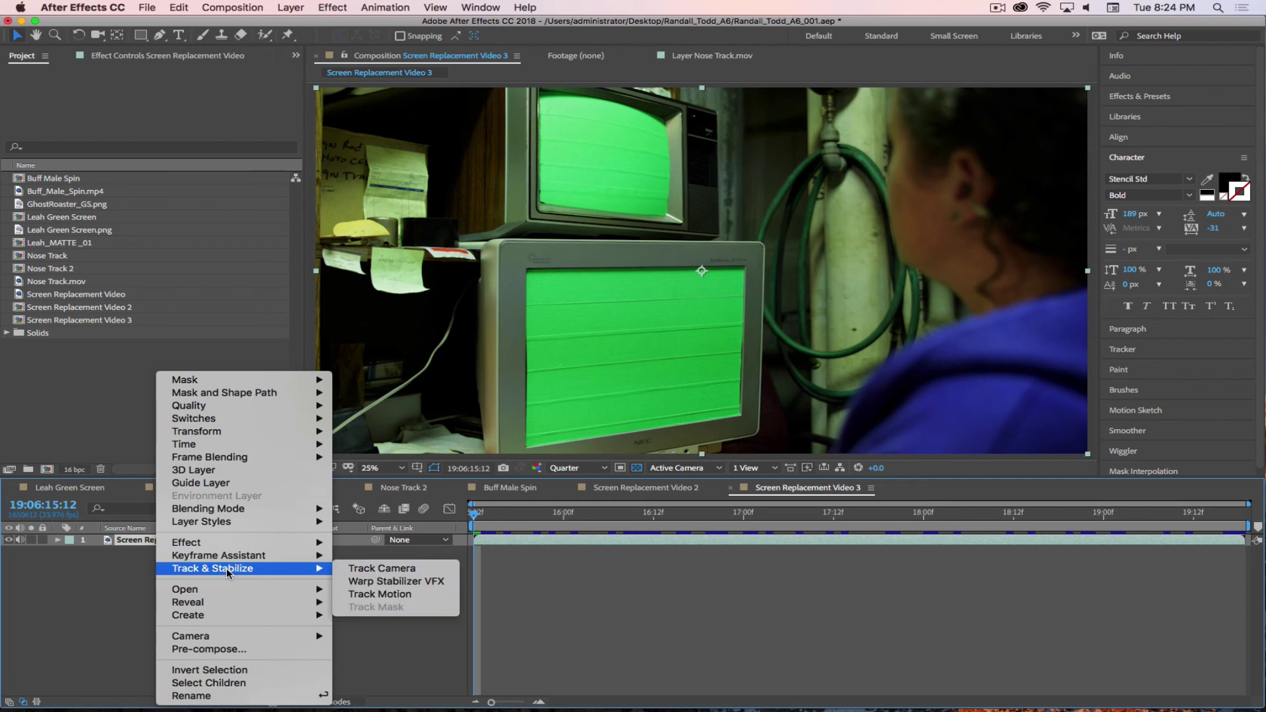
{"action": "left_click", "coordinate": [410, 595]}
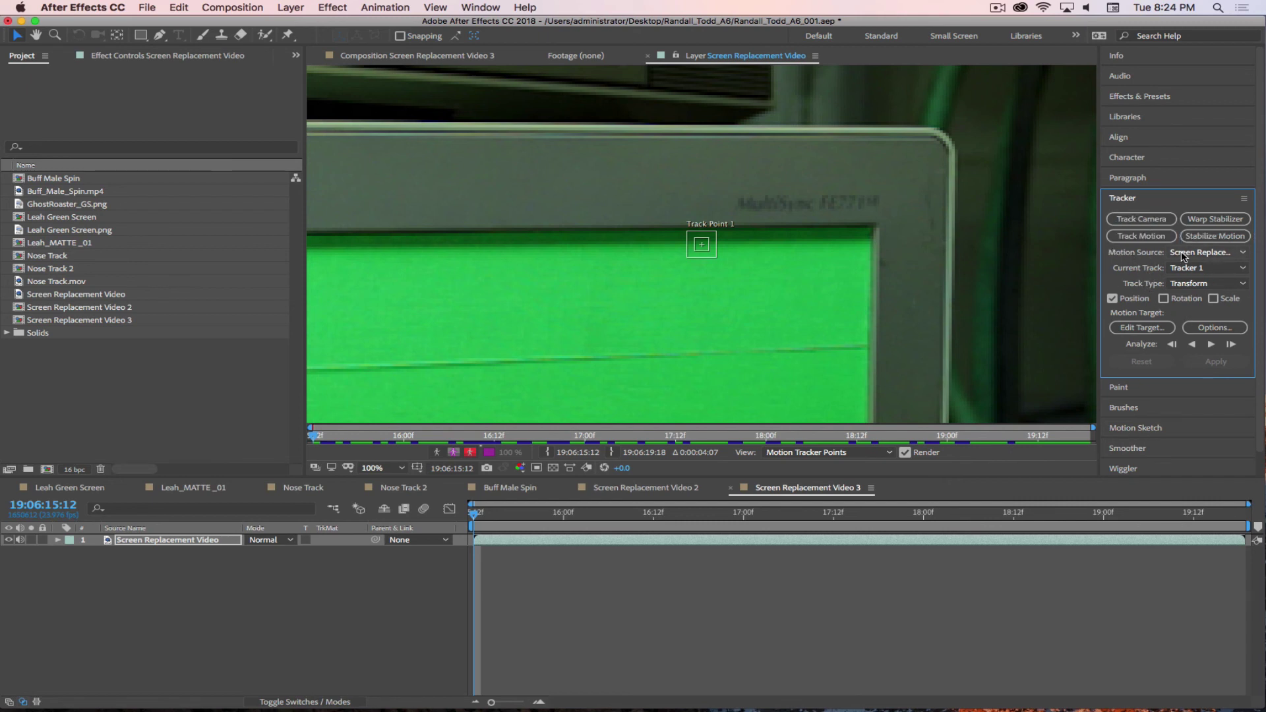
{"action": "left_click", "coordinate": [1198, 284]}
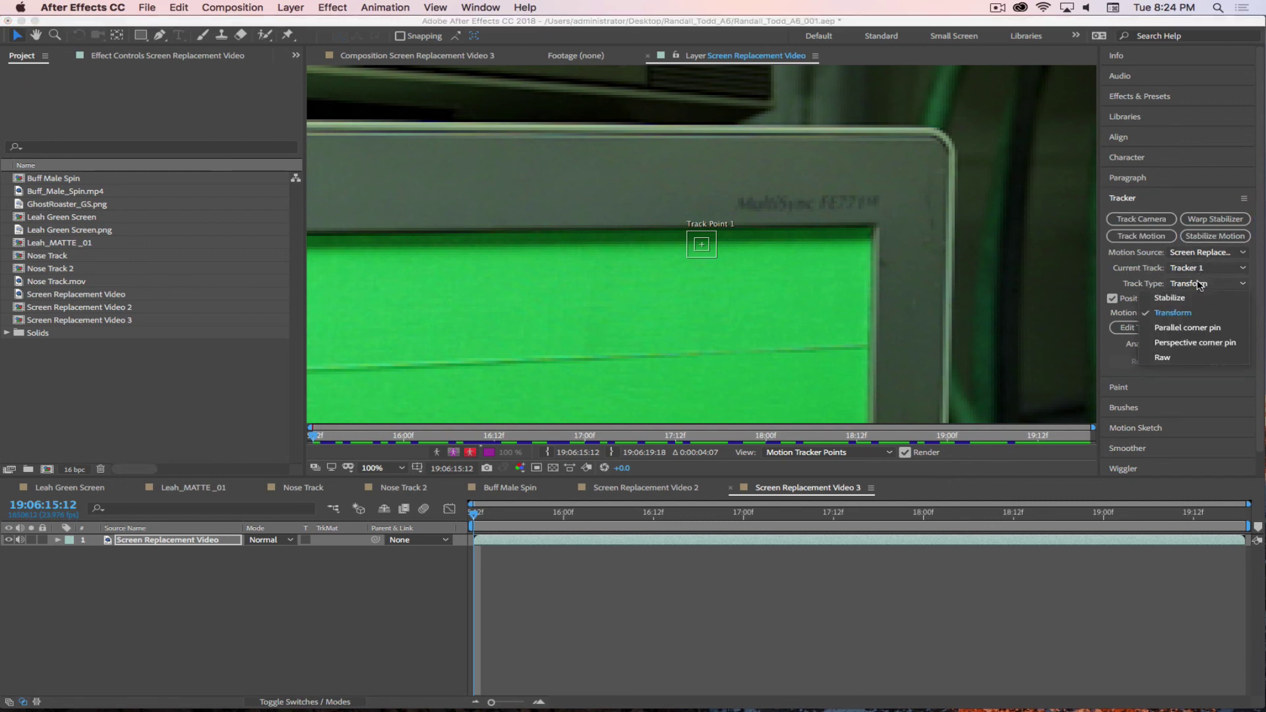
- Set Track Type to Perspective corner pin and place Track Points 1 and 2 on the top screen corners
{"action": "left_click", "coordinate": [1189, 343]}
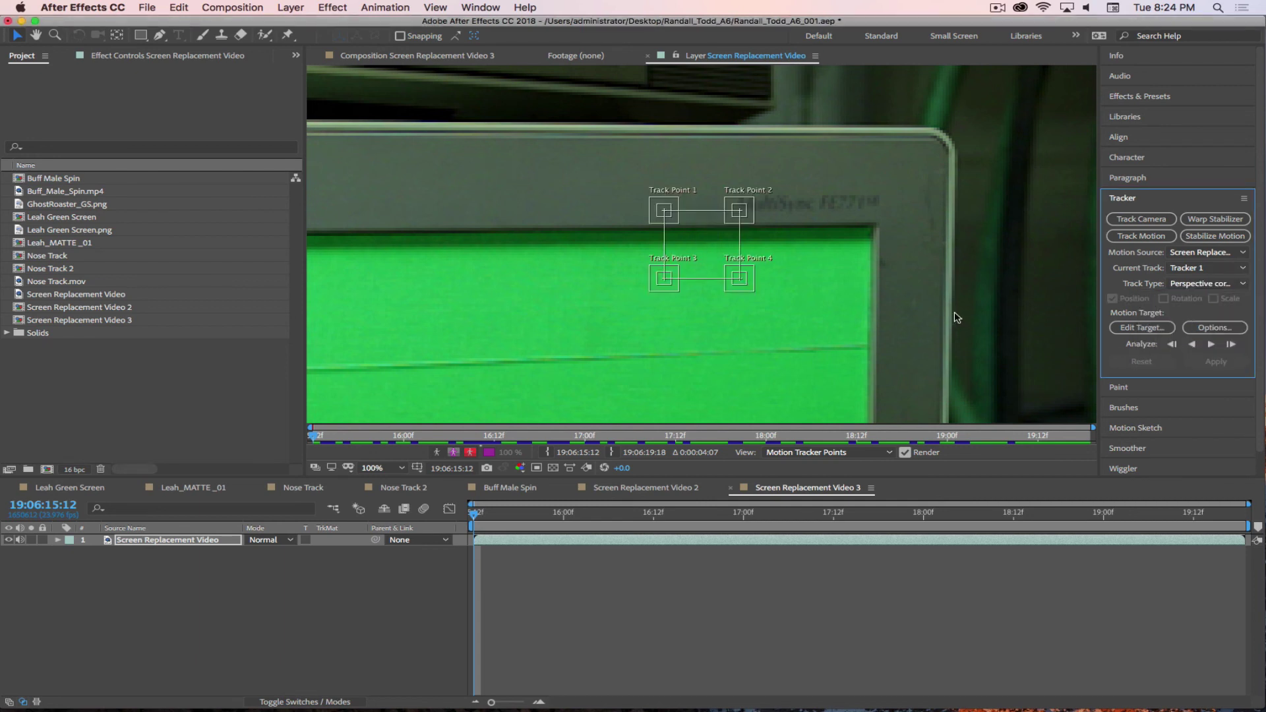
{"action": "key", "text": "comma"}
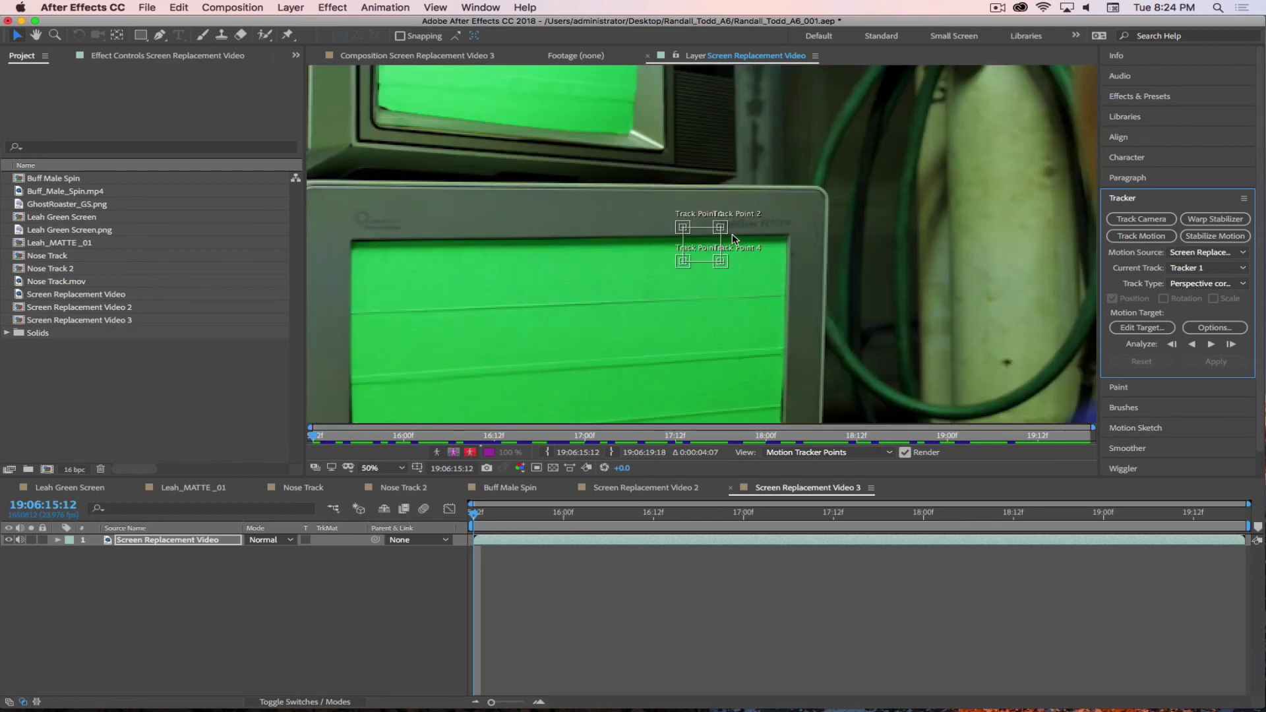
{"action": "left_click_drag", "start_coordinate": [725, 232], "coordinate": [803, 254]}
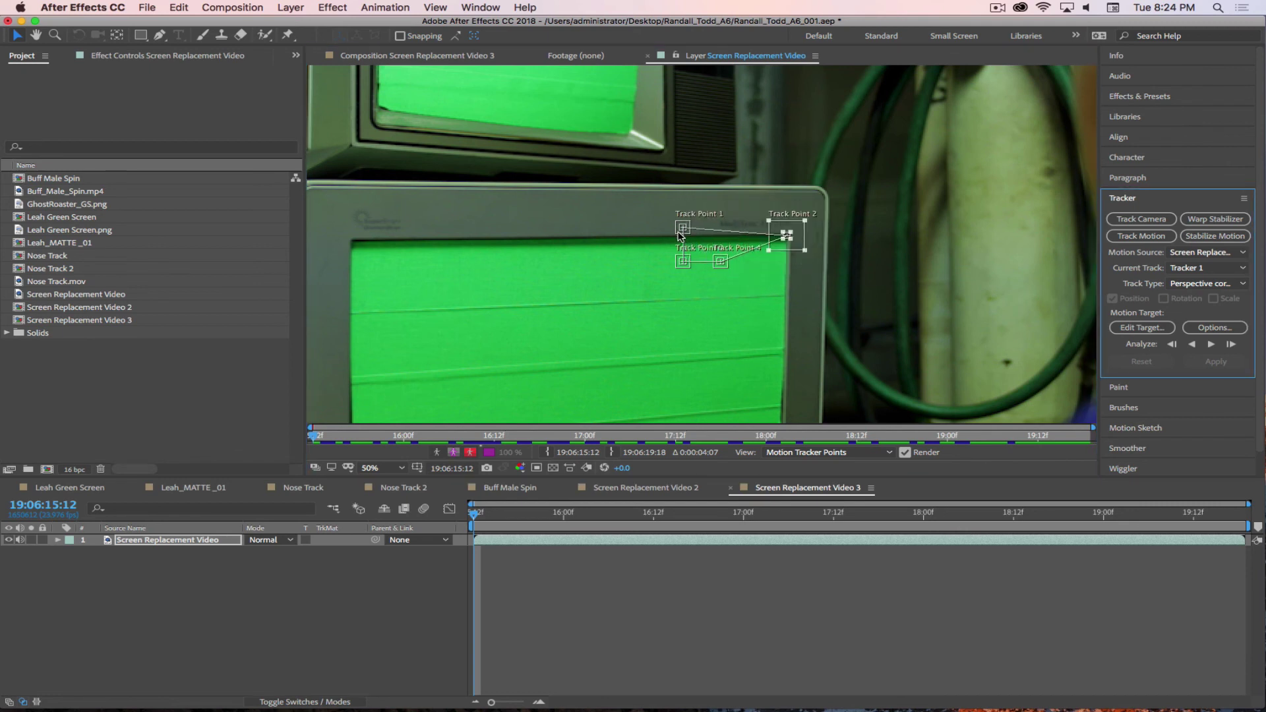
{"action": "mouse_move", "coordinate": [685, 234]}
{"action": "left_mouse_down"}
{"action": "mouse_move", "coordinate": [509, 243]}
{"action": "mouse_move", "coordinate": [521, 275]}
{"action": "mouse_move", "coordinate": [664, 257]}
{"action": "mouse_move", "coordinate": [666, 244]}
{"action": "left_mouse_up"}
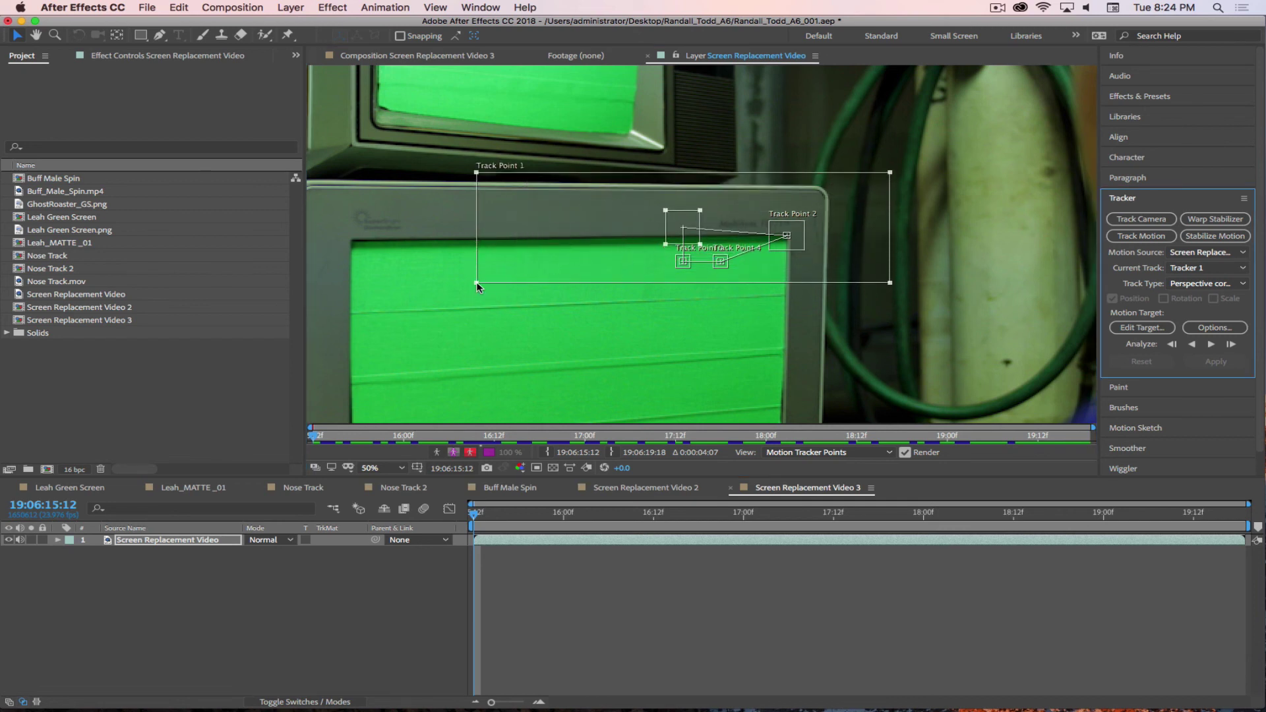
{"action": "left_click_drag", "start_coordinate": [477, 286], "coordinate": [349, 238]}
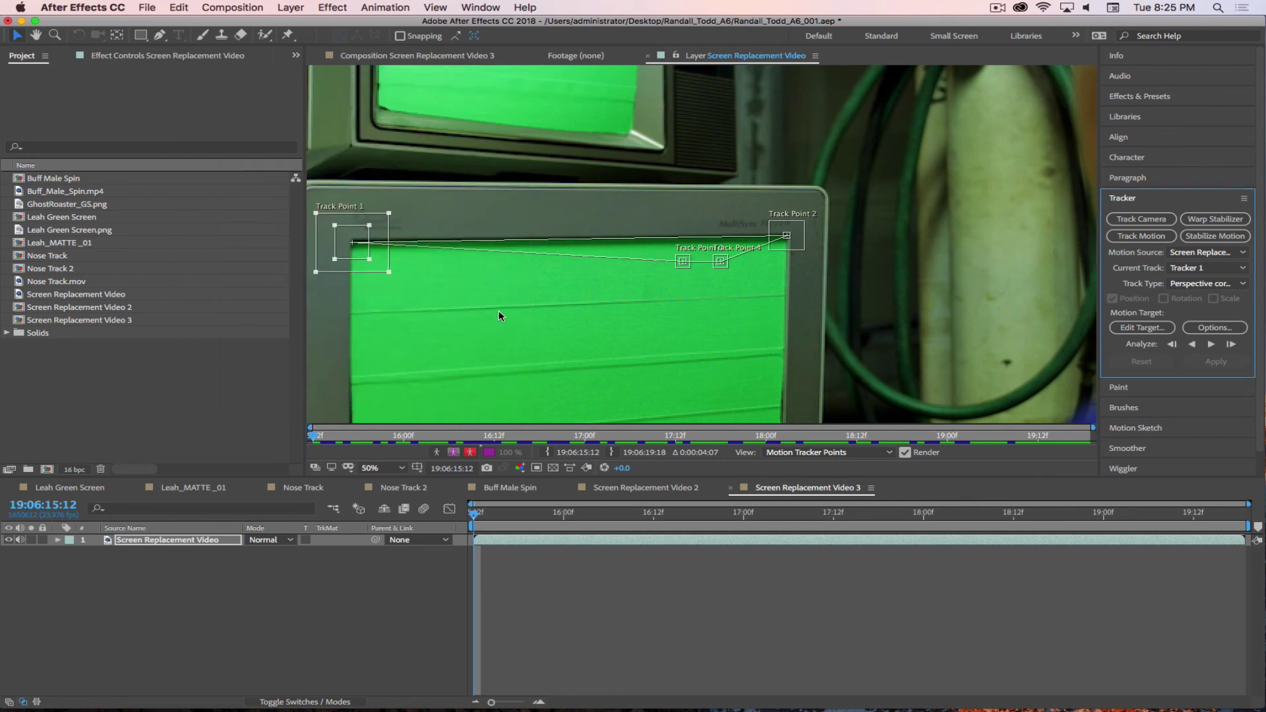
- Drag Track Points 3 and 4 toward the screen's lower corners
{"action": "left_click_drag", "start_coordinate": [726, 267], "coordinate": [763, 340]}
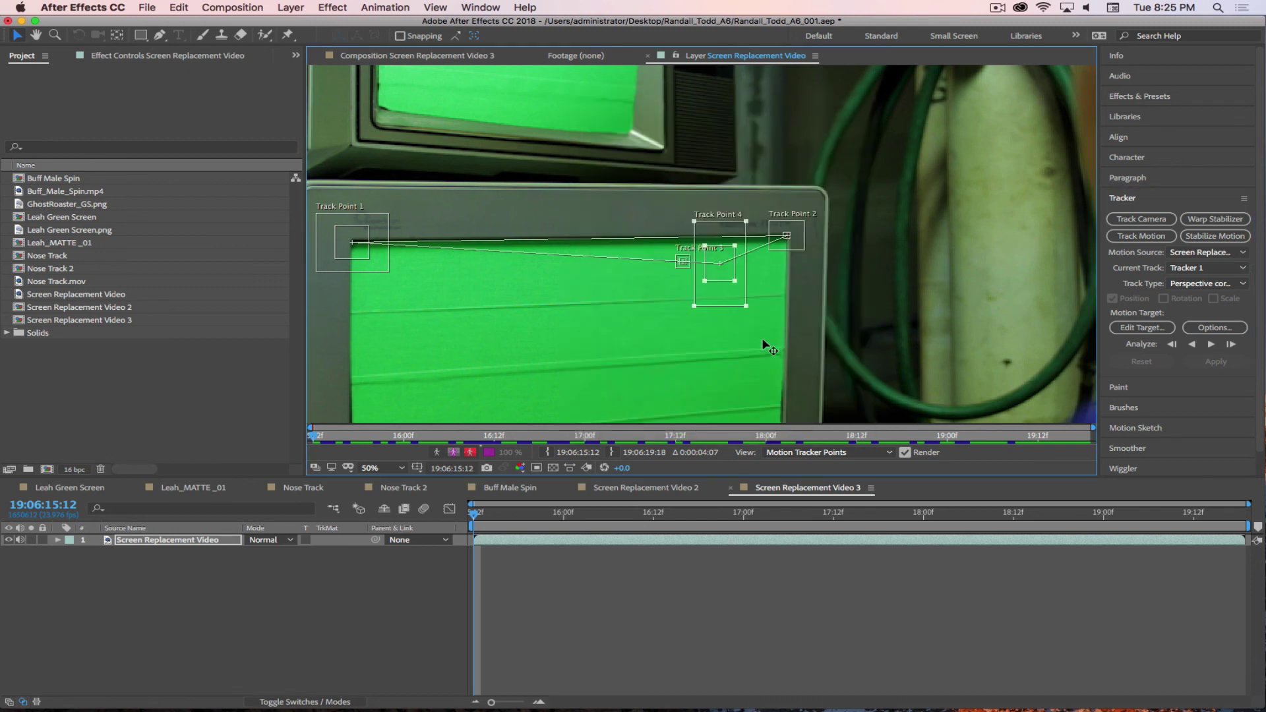
{"action": "left_click_drag", "start_coordinate": [685, 267], "coordinate": [509, 299]}
{"action": "left_click_drag", "start_coordinate": [719, 272], "coordinate": [753, 335]}
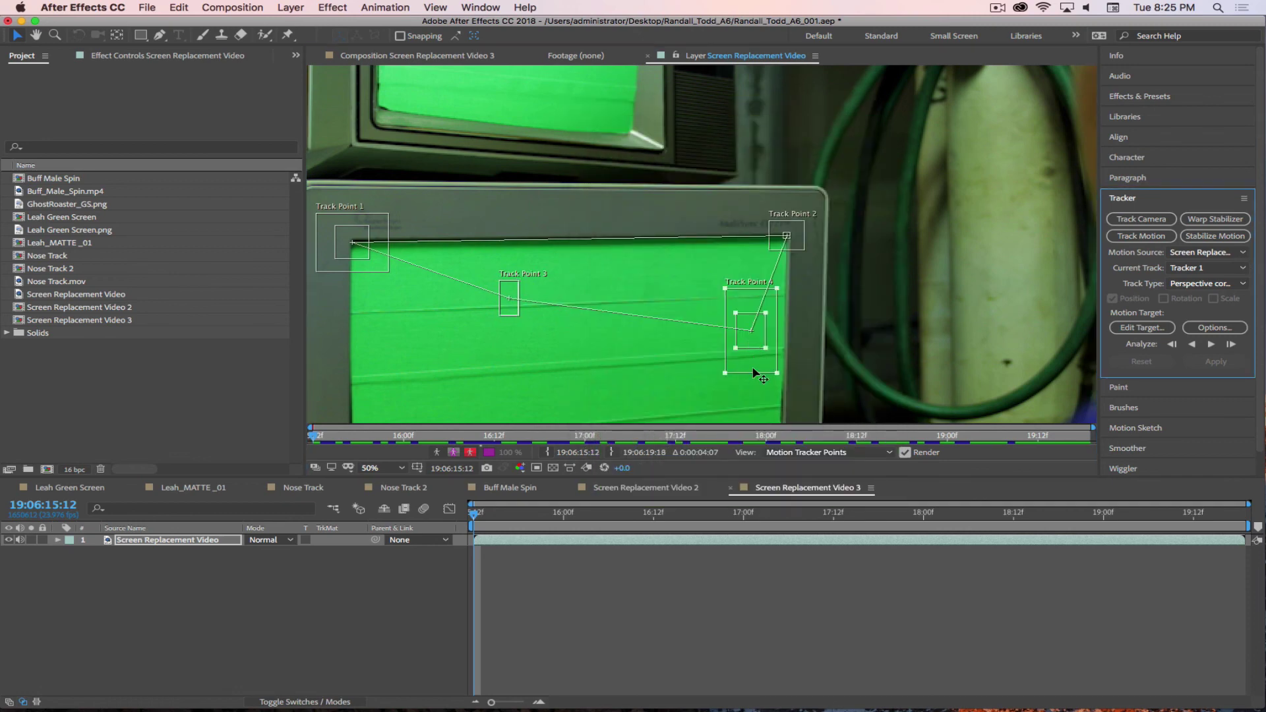
{"action": "scroll", "coordinate": [770, 334], "scroll_direction": "up", "scroll_amount": 2}
{"action": "scroll", "coordinate": [771, 336], "scroll_direction": "down", "scroll_amount": 2}
{"action": "scroll", "coordinate": [673, 310], "scroll_direction": "down", "scroll_amount": 1}
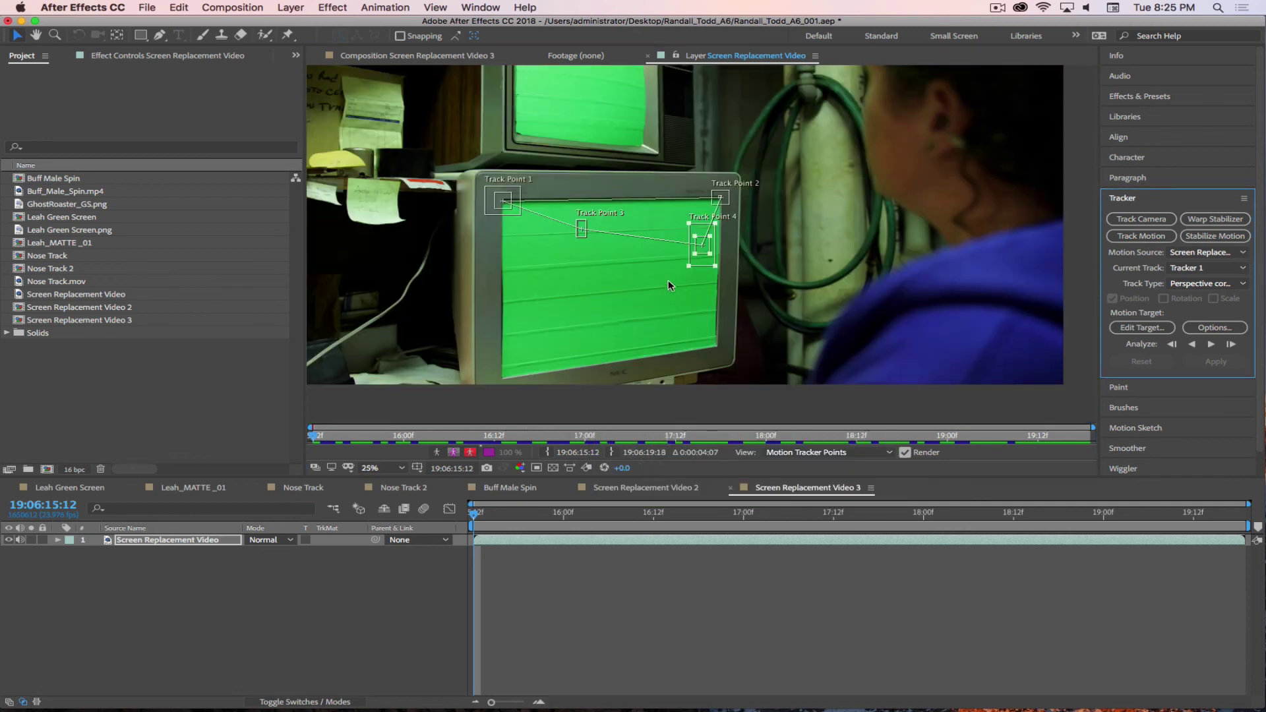
- Move Track Points 4 and 3 onto the lower-right and lower-left corners and resize their search boxes
{"action": "left_click_drag", "start_coordinate": [705, 263], "coordinate": [709, 289]}
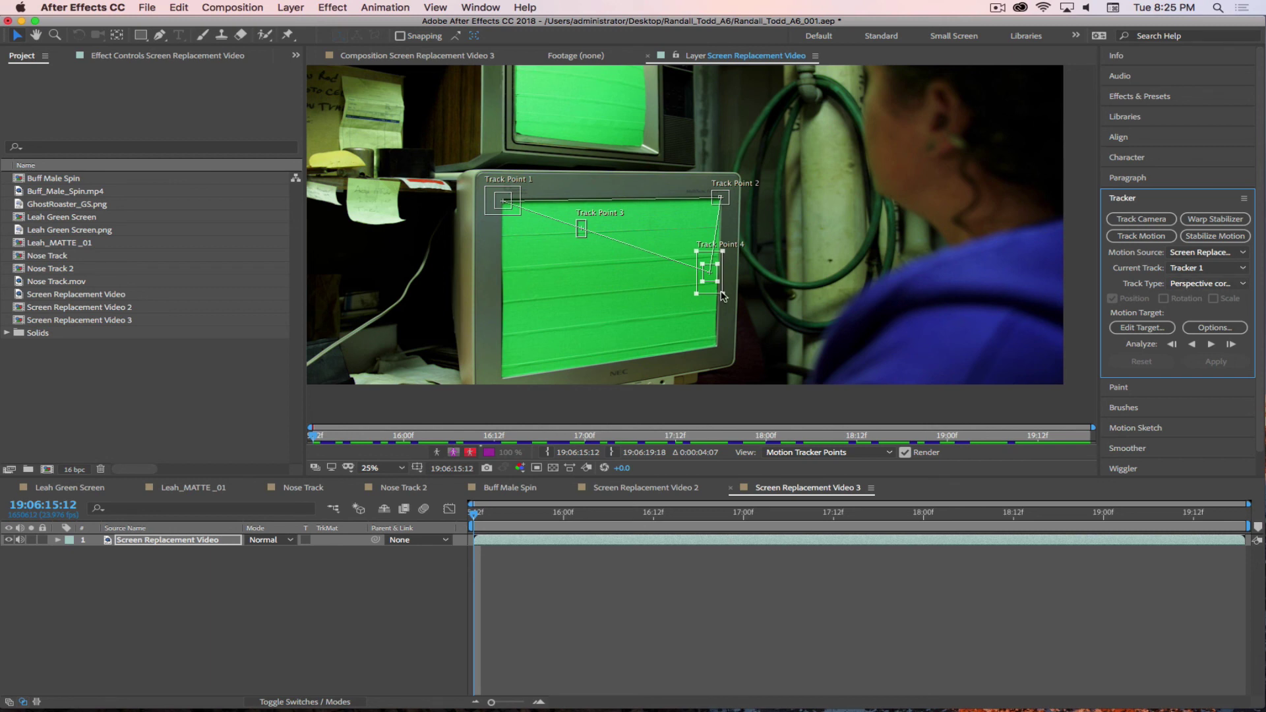
{"action": "left_click_drag", "start_coordinate": [723, 294], "coordinate": [722, 288]}
{"action": "mouse_move", "coordinate": [719, 283]}
{"action": "left_mouse_down"}
{"action": "mouse_move", "coordinate": [725, 307]}
{"action": "mouse_move", "coordinate": [728, 289]}
{"action": "left_mouse_up"}
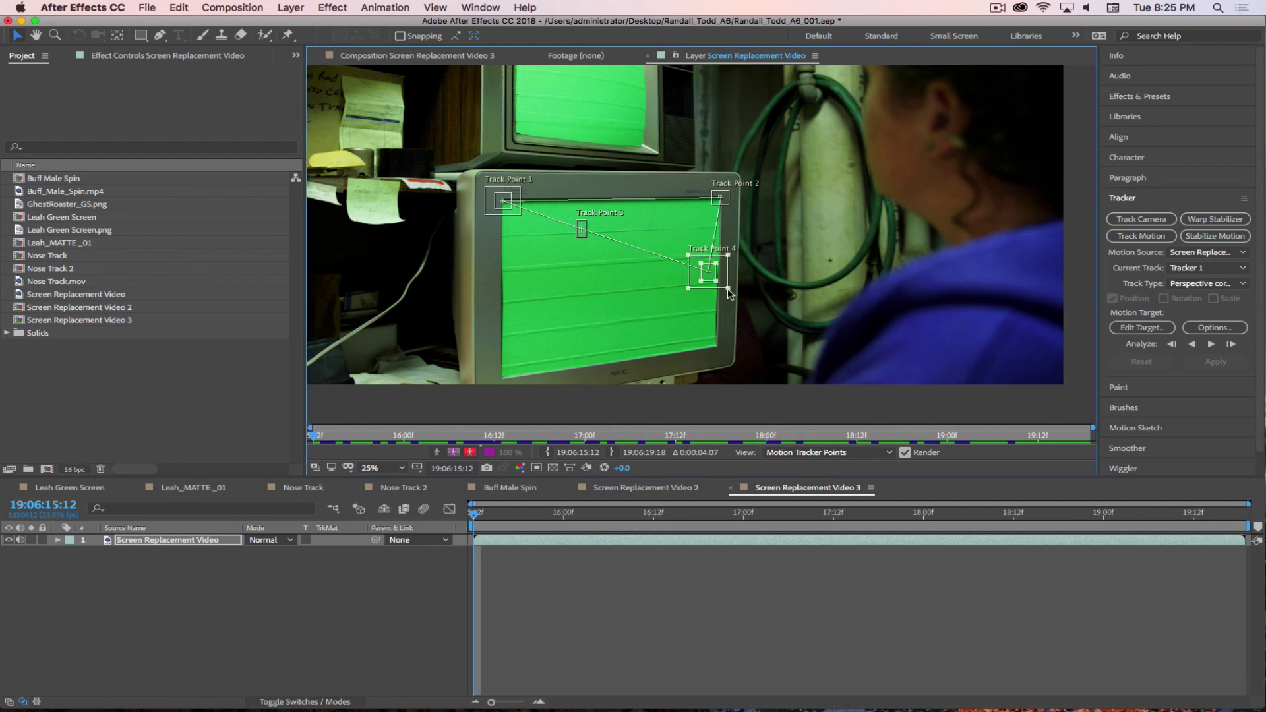
{"action": "left_click_drag", "start_coordinate": [576, 237], "coordinate": [513, 394]}
{"action": "left_click_drag", "start_coordinate": [721, 283], "coordinate": [726, 354]}
{"action": "left_click_drag", "start_coordinate": [595, 338], "coordinate": [633, 244]}
{"action": "left_click_drag", "start_coordinate": [555, 297], "coordinate": [544, 289]}
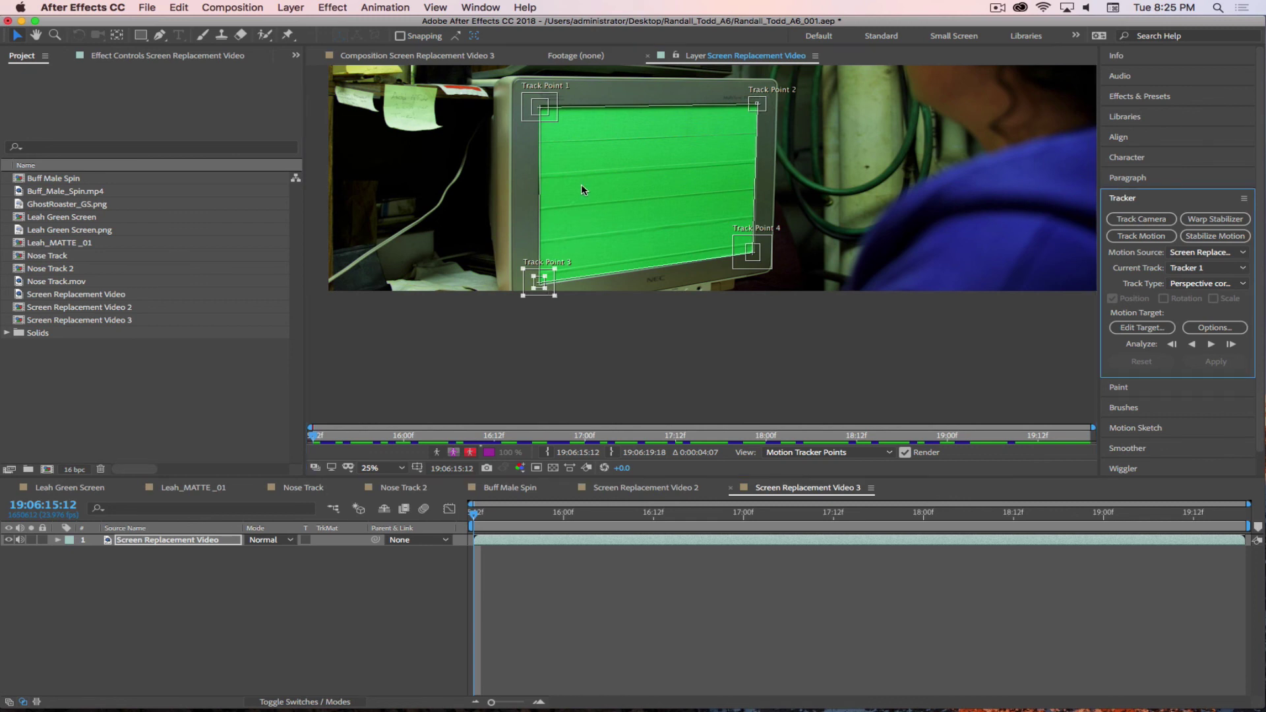
- Resize Track Point 1's feature box and nudge Track Point 2 up onto the top-right corner
{"action": "left_click", "coordinate": [545, 118]}
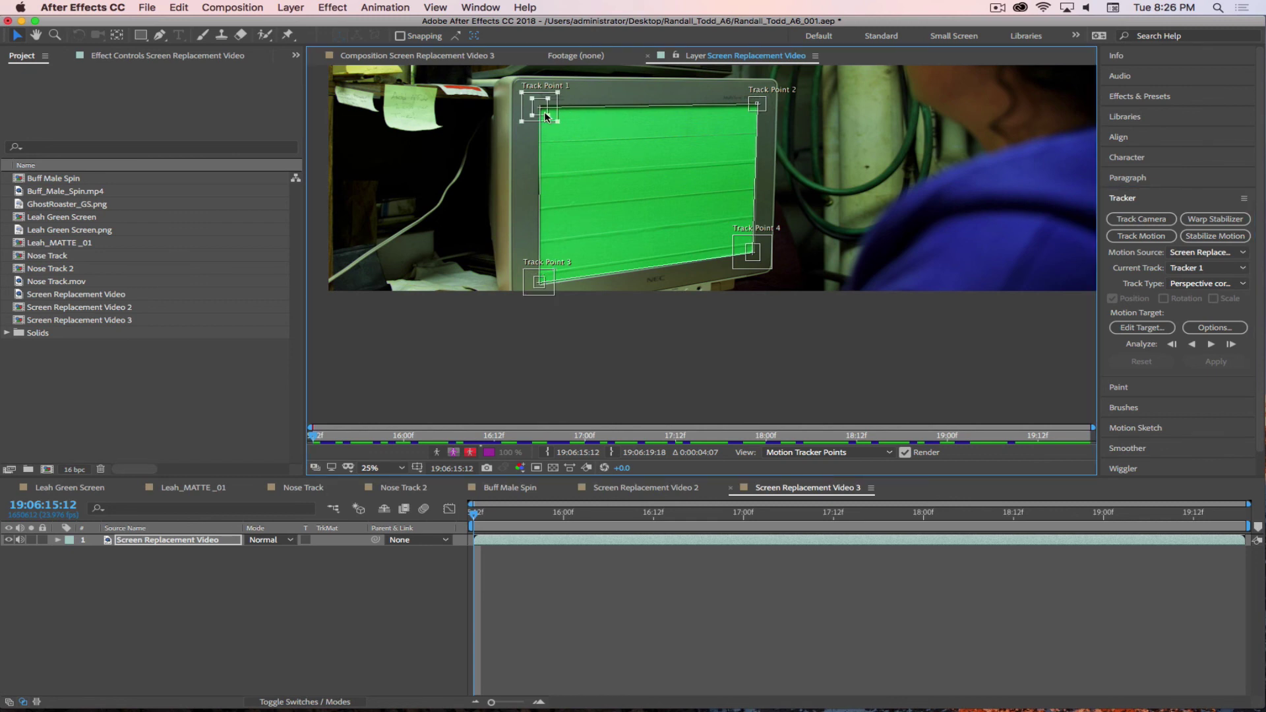
{"action": "left_click_drag", "start_coordinate": [545, 117], "coordinate": [553, 118]}
{"action": "left_click", "coordinate": [756, 114]}
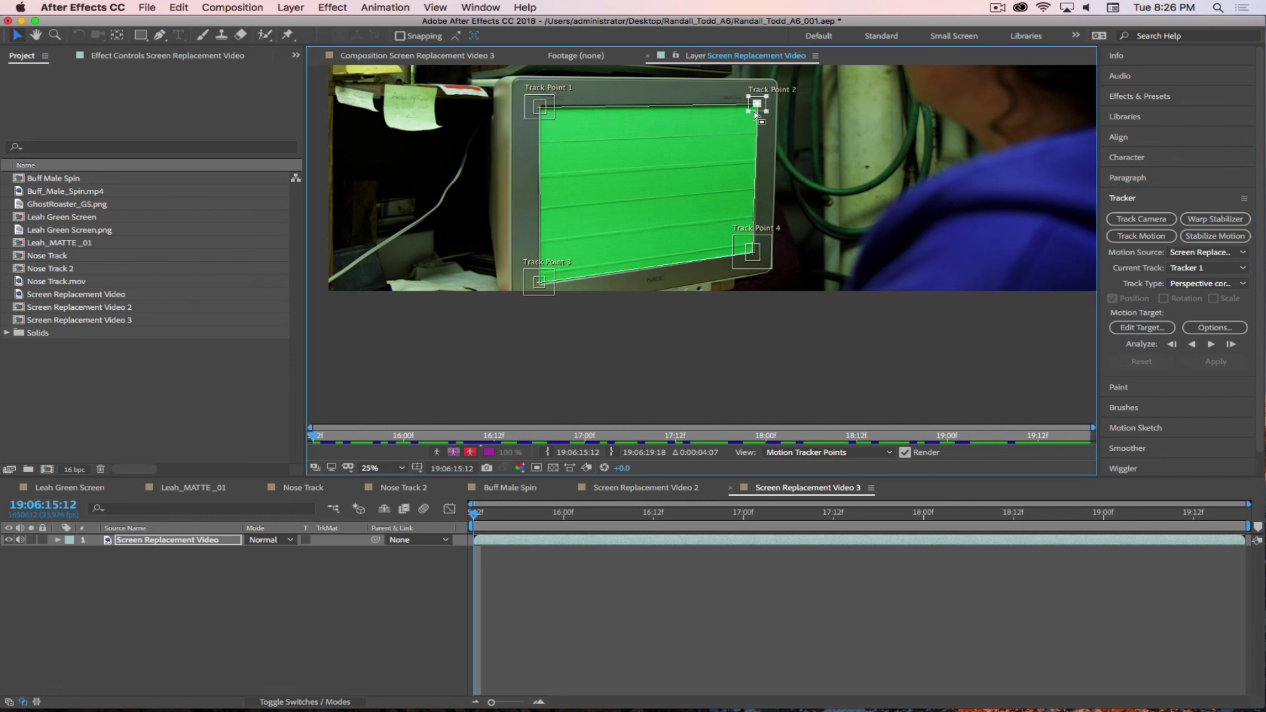
{"action": "left_click_drag", "start_coordinate": [755, 112], "coordinate": [755, 109]}
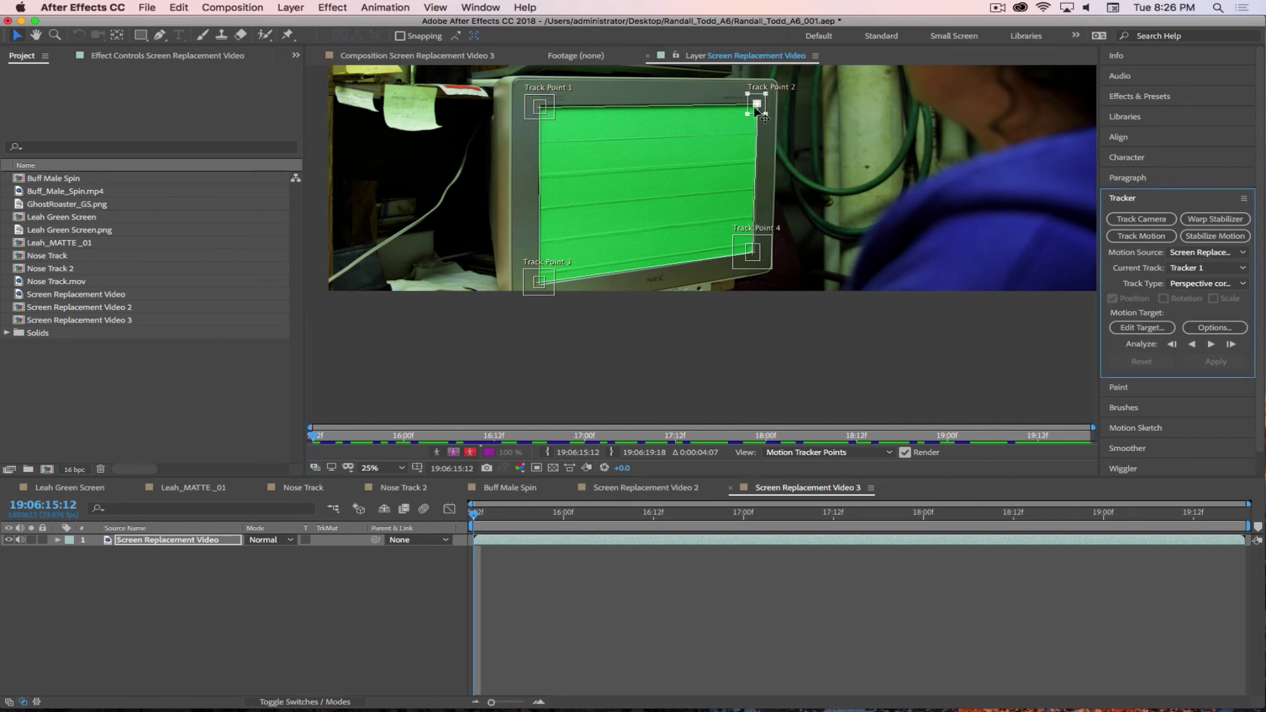
{"action": "left_click", "coordinate": [755, 111]}
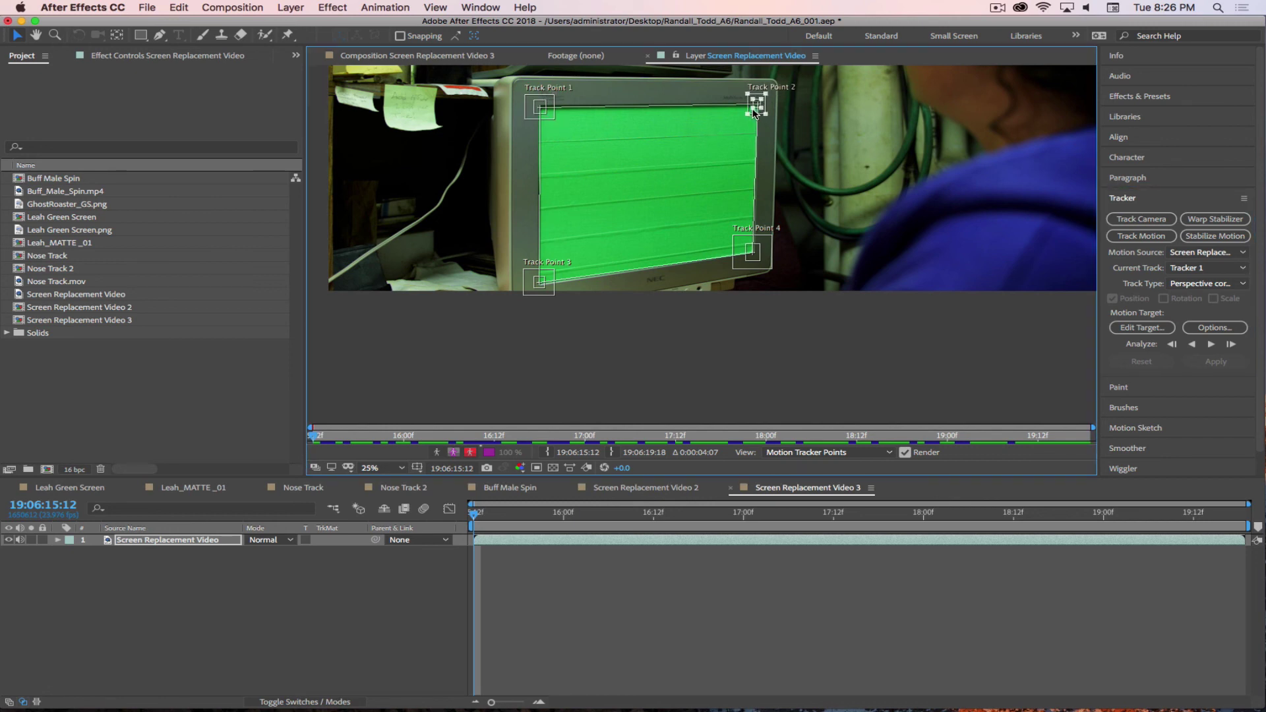
{"action": "scroll", "coordinate": [756, 107], "scroll_direction": "up", "scroll_amount": 6}
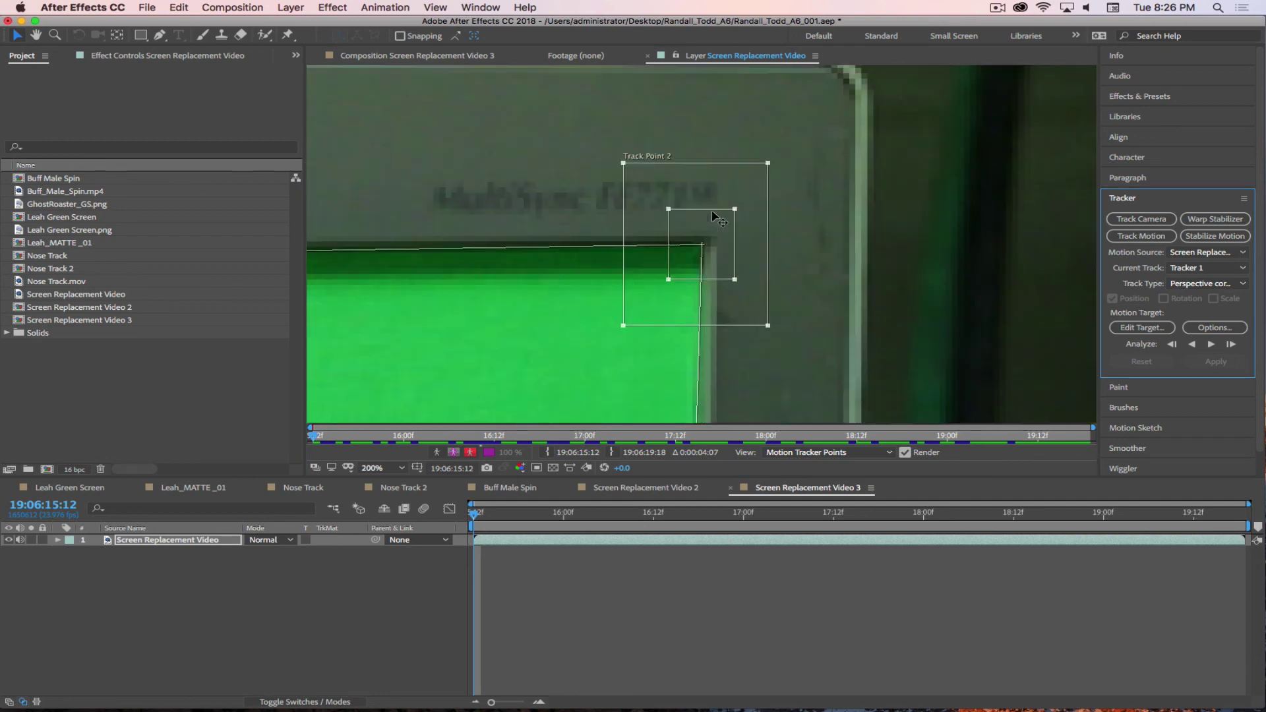
{"action": "left_click_drag", "start_coordinate": [723, 272], "coordinate": [722, 272]}
{"action": "scroll", "coordinate": [819, 354], "scroll_direction": "down", "scroll_amount": 6}
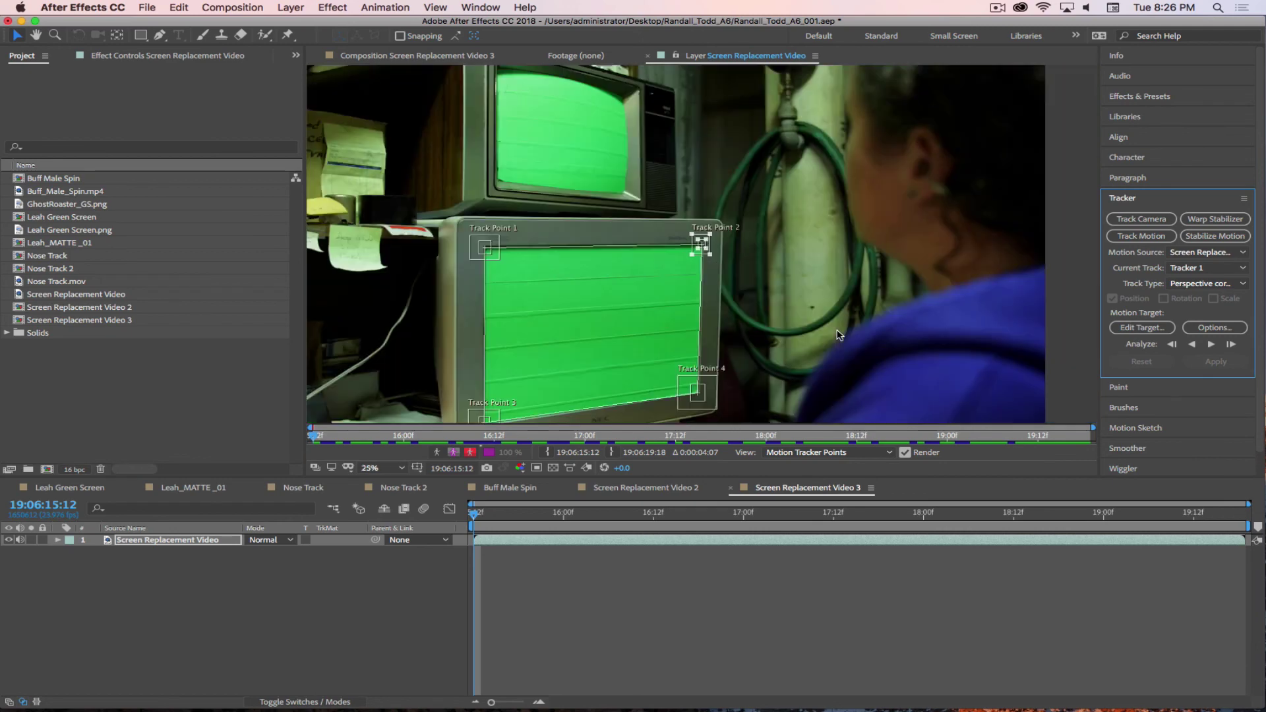
{"action": "scroll", "coordinate": [700, 231], "scroll_direction": "up", "scroll_amount": 5}
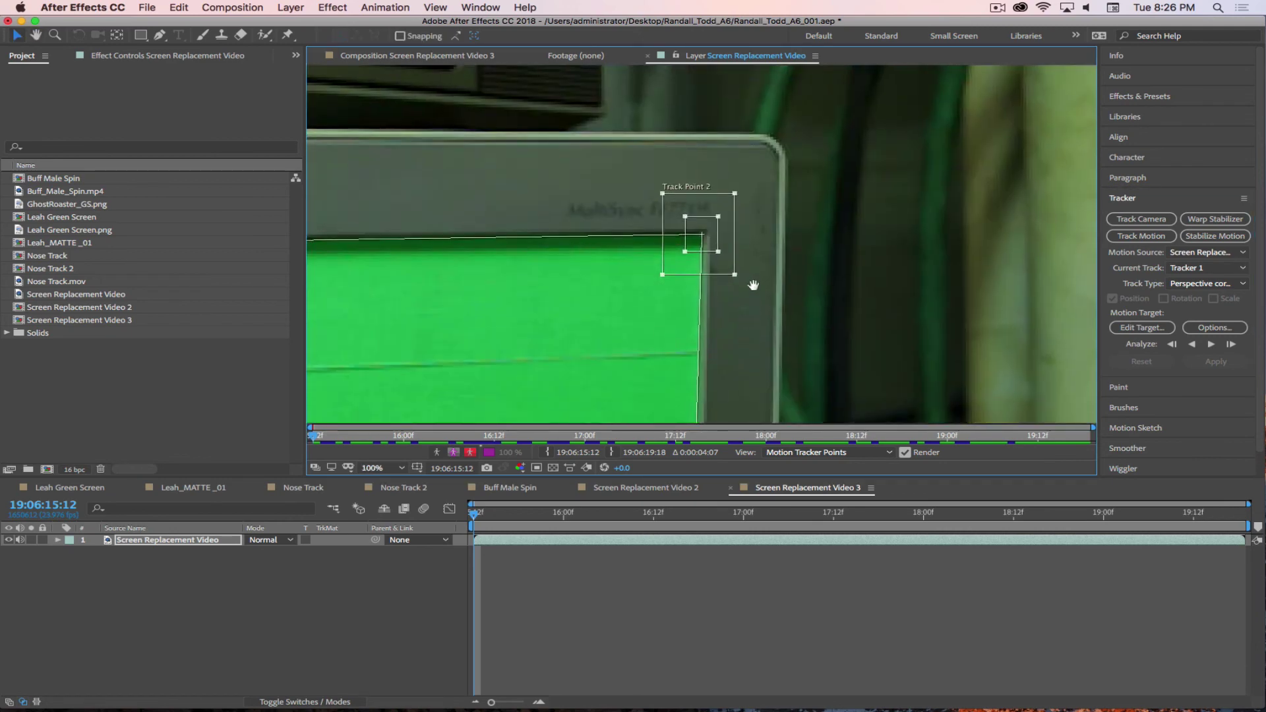
{"action": "scroll", "coordinate": [753, 228], "scroll_direction": "down", "scroll_amount": 3}
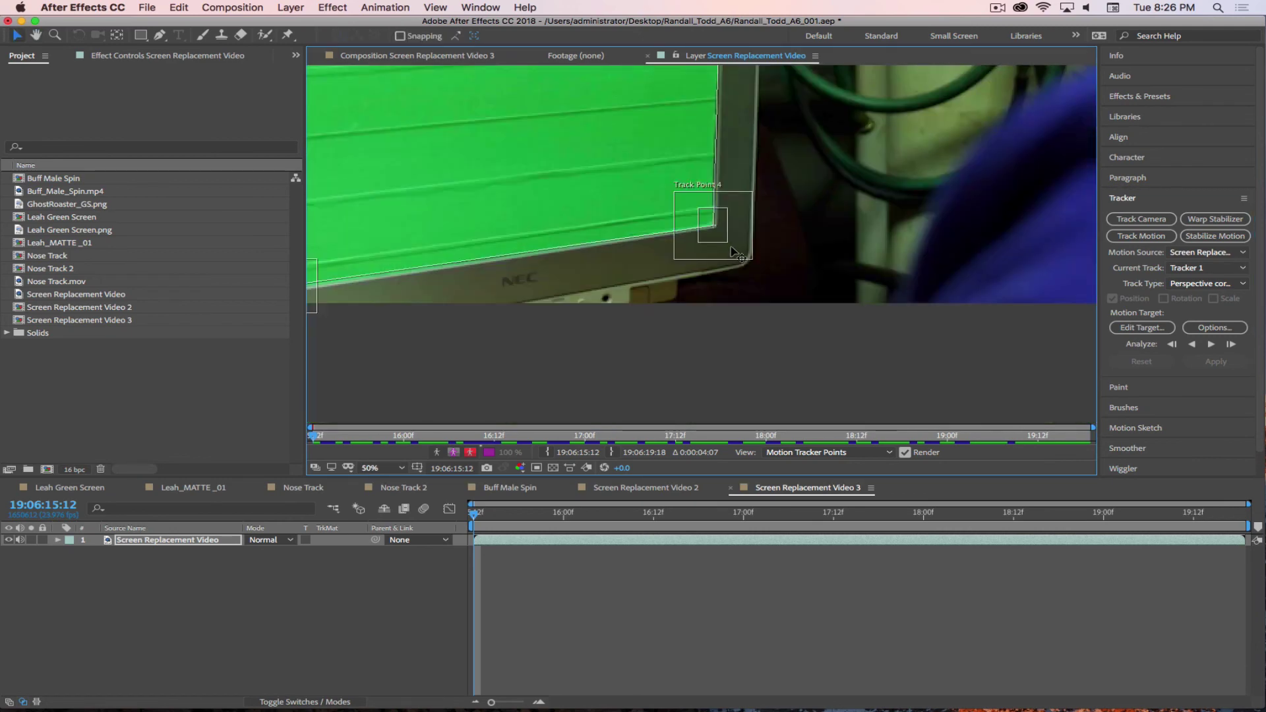
{"action": "scroll", "coordinate": [711, 224], "scroll_direction": "up", "scroll_amount": 1}
{"action": "scroll", "coordinate": [739, 301], "scroll_direction": "down", "scroll_amount": 5}
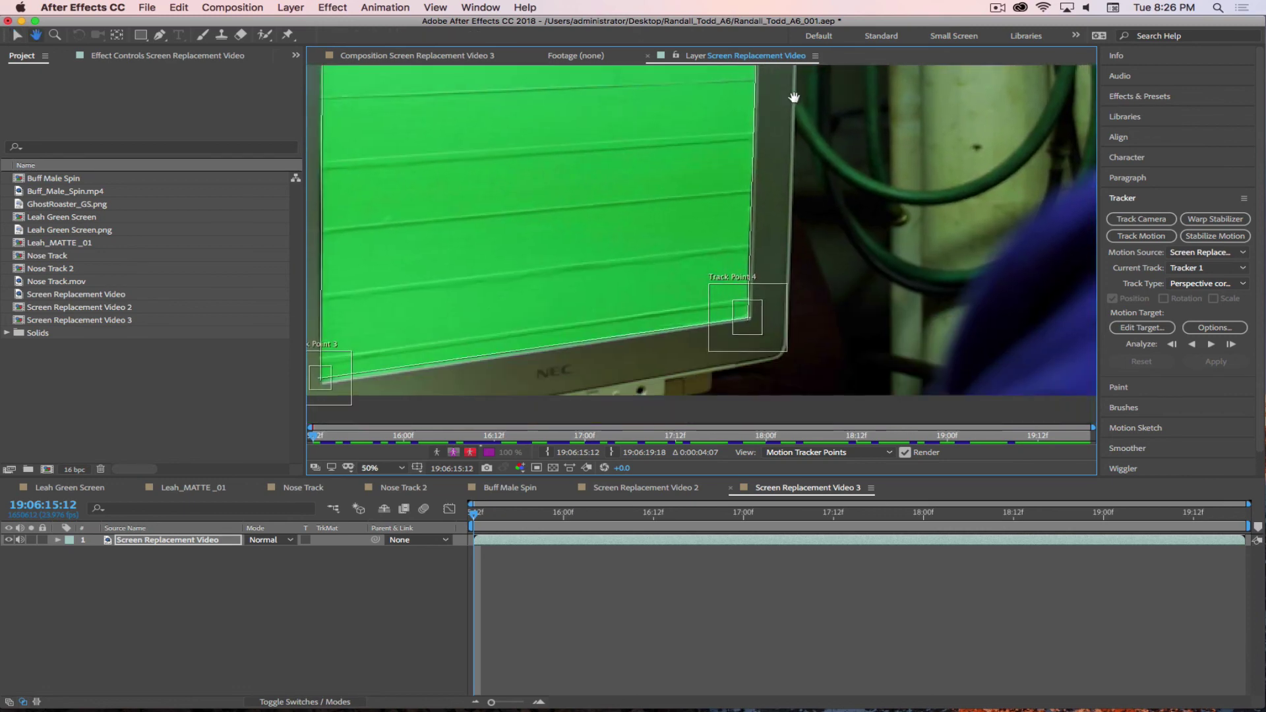
- Shrink Track Point 4's feature and search boxes around the bottom-right corner
{"action": "left_click", "coordinate": [725, 276]}
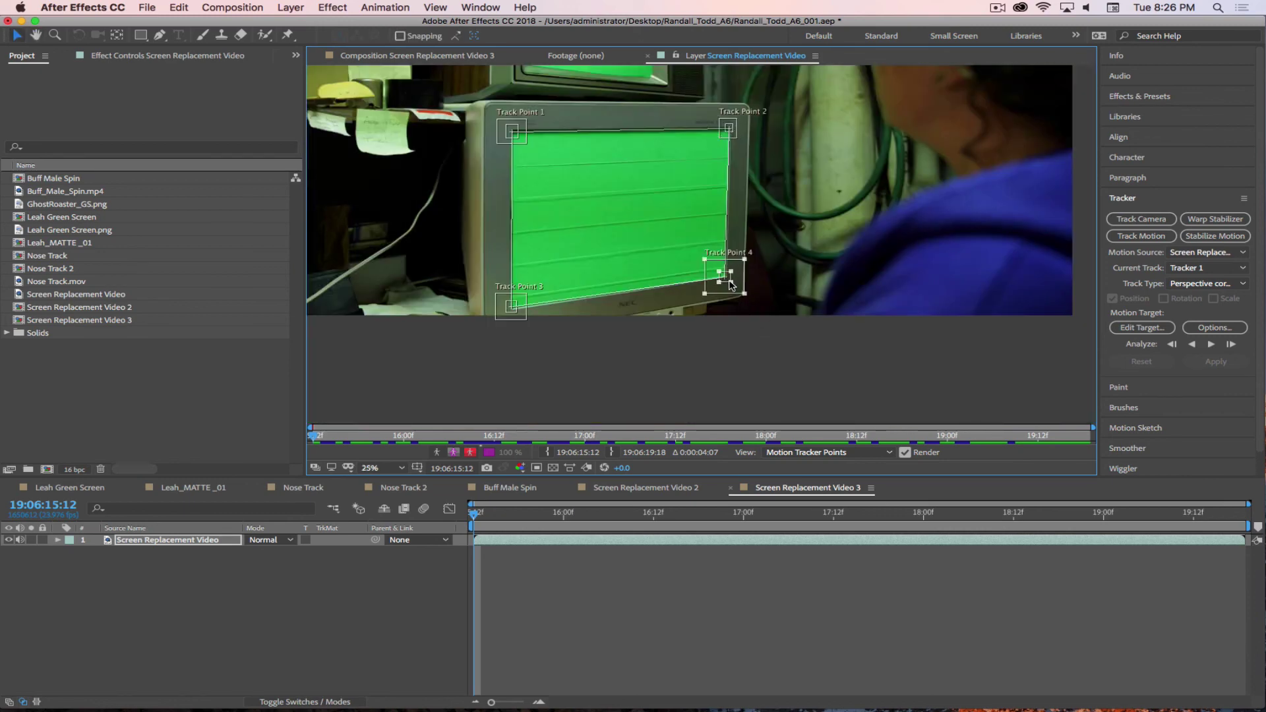
{"action": "key", "text": "super+Tab"}
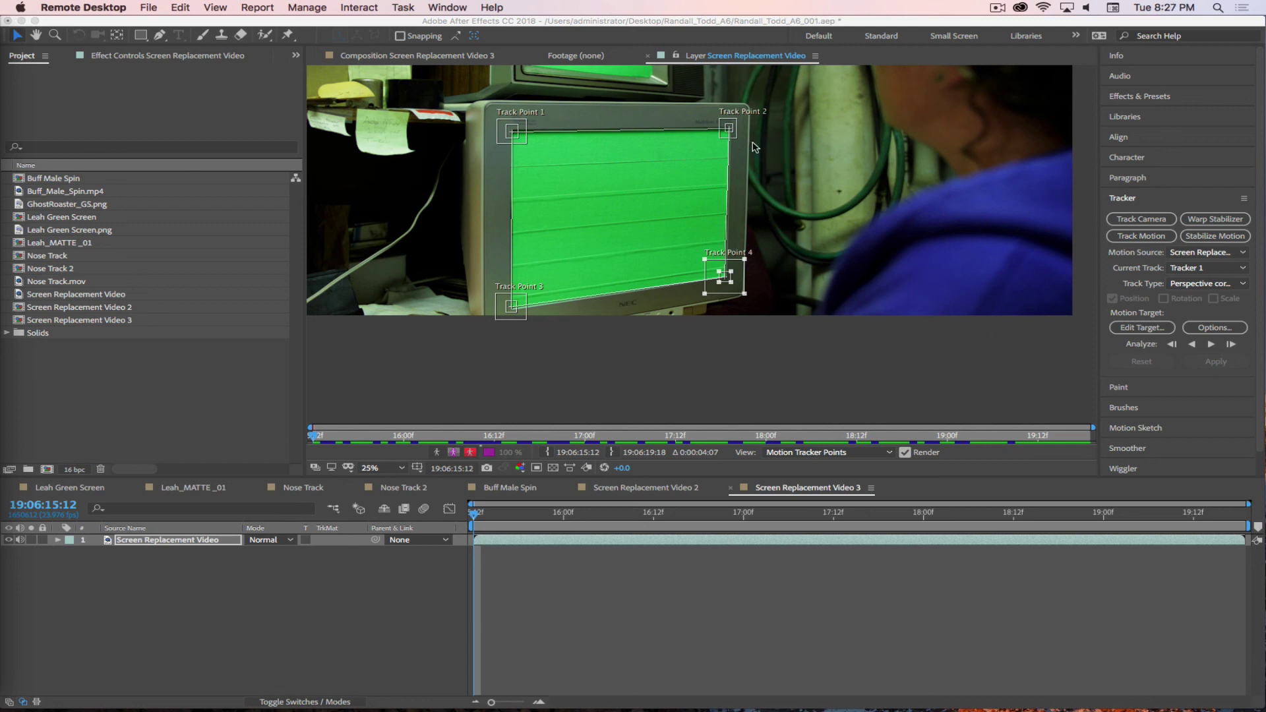
{"action": "scroll", "coordinate": [732, 264], "scroll_direction": "up", "scroll_amount": 6}
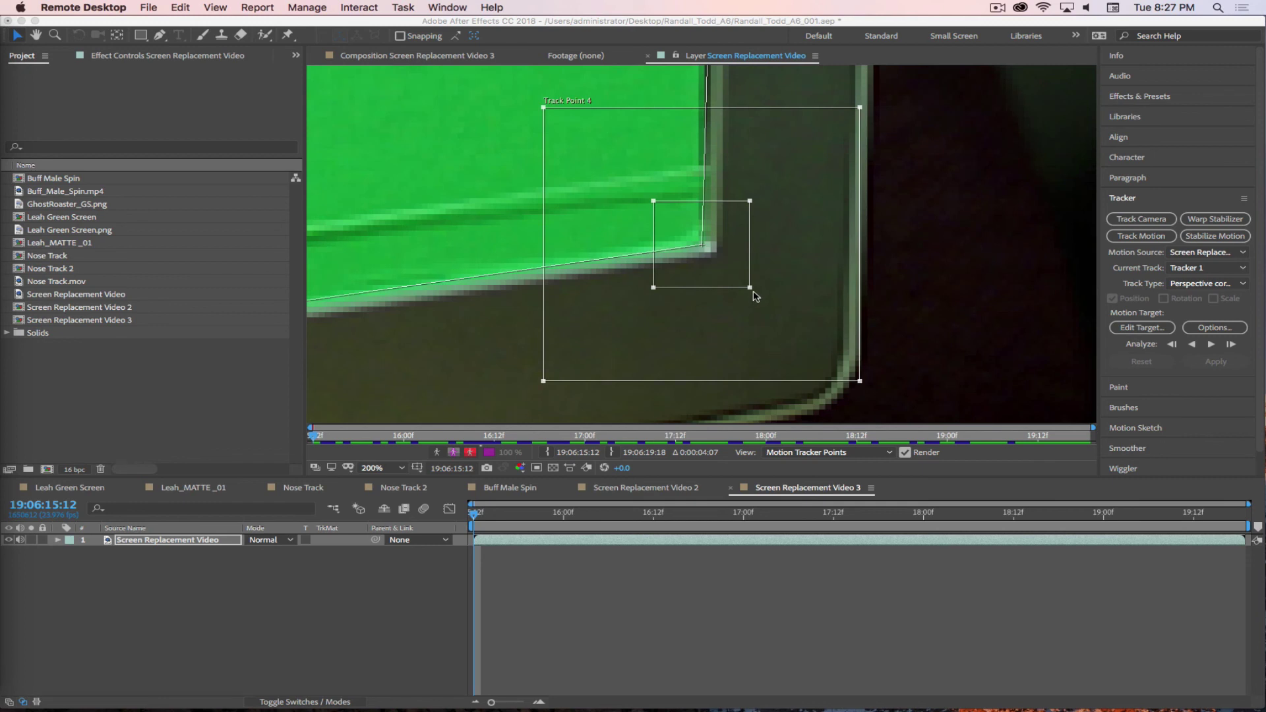
{"action": "mouse_move", "coordinate": [750, 289]}
{"action": "left_mouse_down"}
{"action": "mouse_move", "coordinate": [730, 269]}
{"action": "mouse_move", "coordinate": [741, 279]}
{"action": "left_mouse_up"}
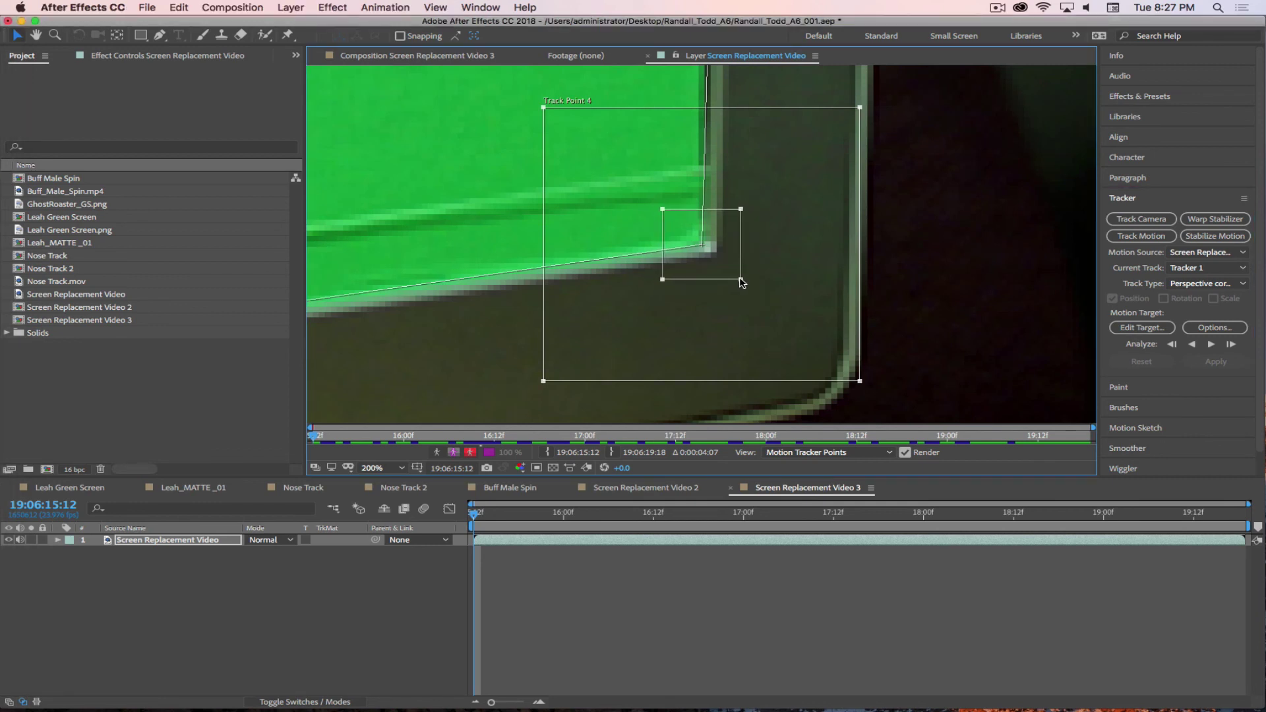
{"action": "left_click_drag", "start_coordinate": [860, 381], "coordinate": [793, 326]}
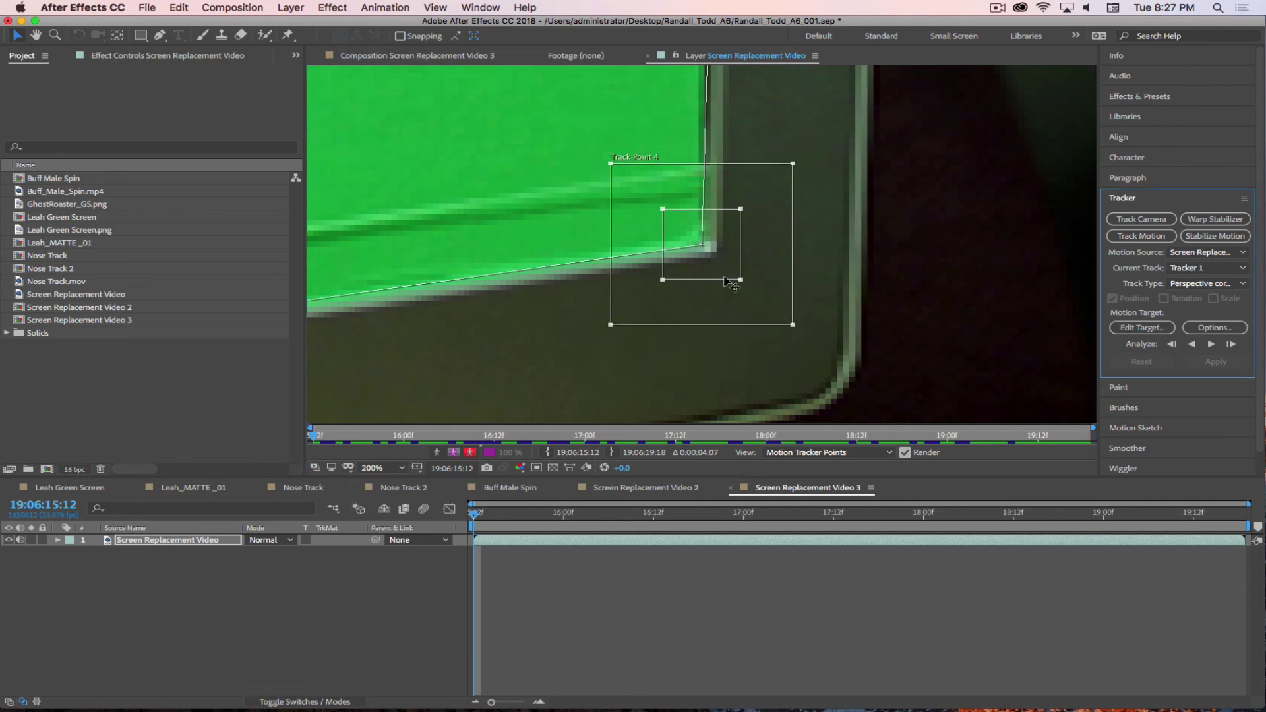
- At 100% zoom, move Track Point 3 onto the bottom-left corner and shrink its search area
{"action": "key", "text": "comma"}
{"action": "key", "text": "comma"}
{"action": "key", "text": "comma"}
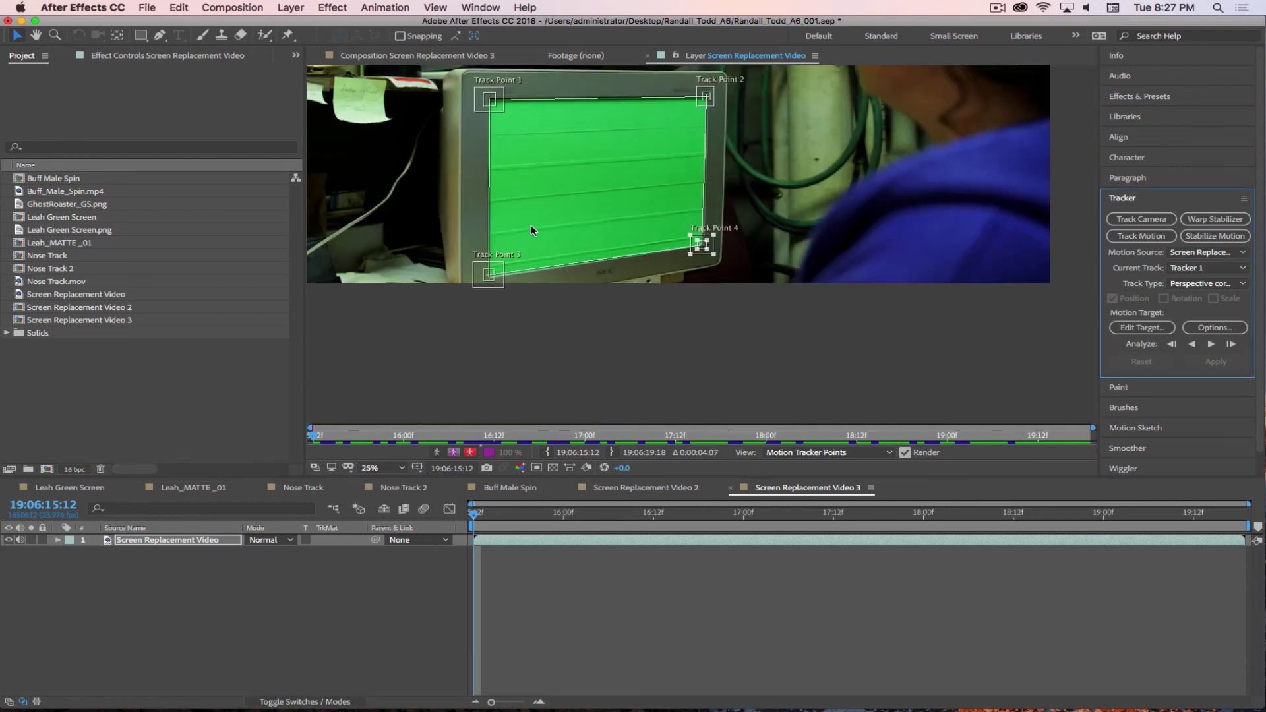
{"action": "key", "text": "period"}
{"action": "key", "text": "period"}
{"action": "key", "text": "period"}
{"action": "left_click_drag", "start_coordinate": [464, 303], "coordinate": [1029, 192]}
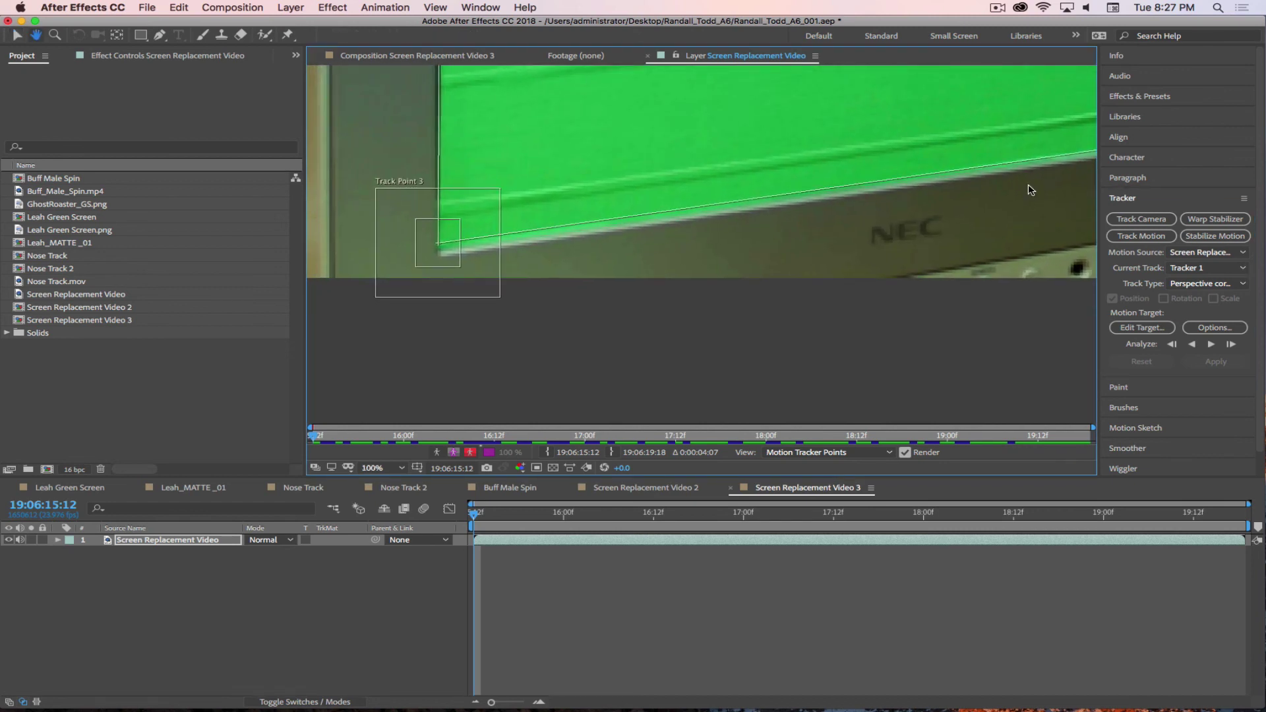
{"action": "left_click_drag", "start_coordinate": [444, 259], "coordinate": [461, 275]}
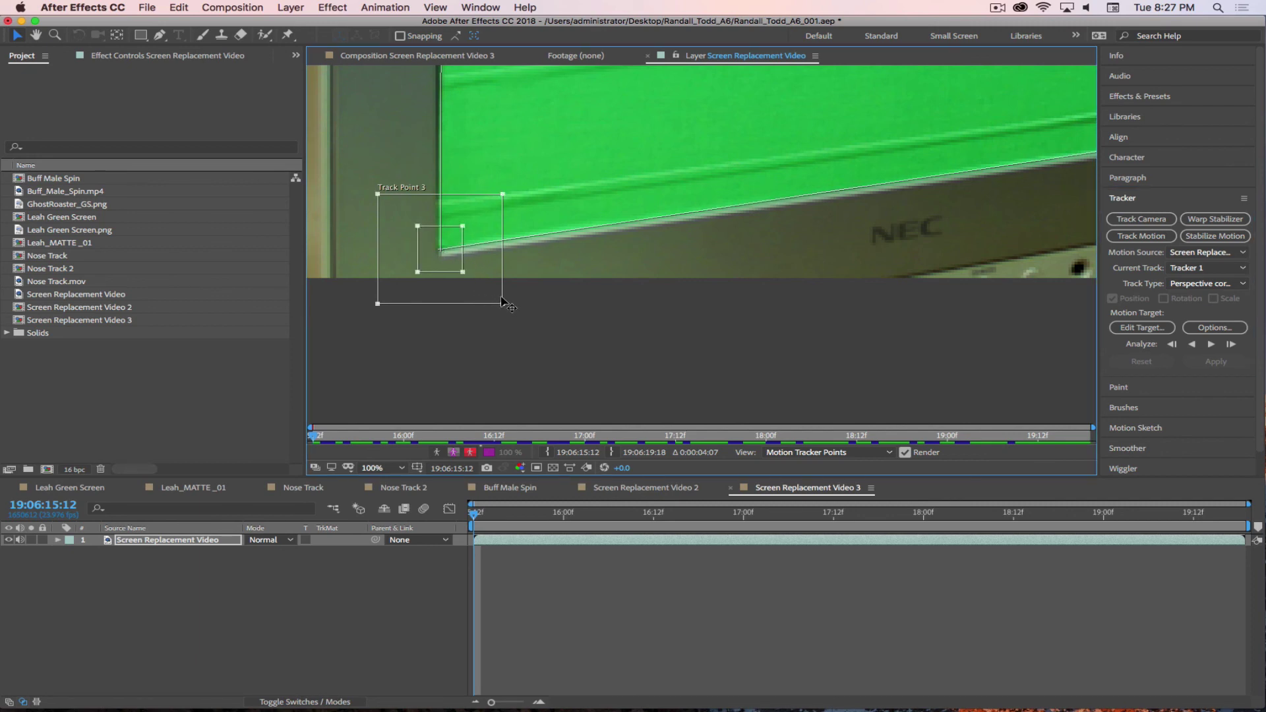
{"action": "left_click_drag", "start_coordinate": [503, 304], "coordinate": [486, 286]}
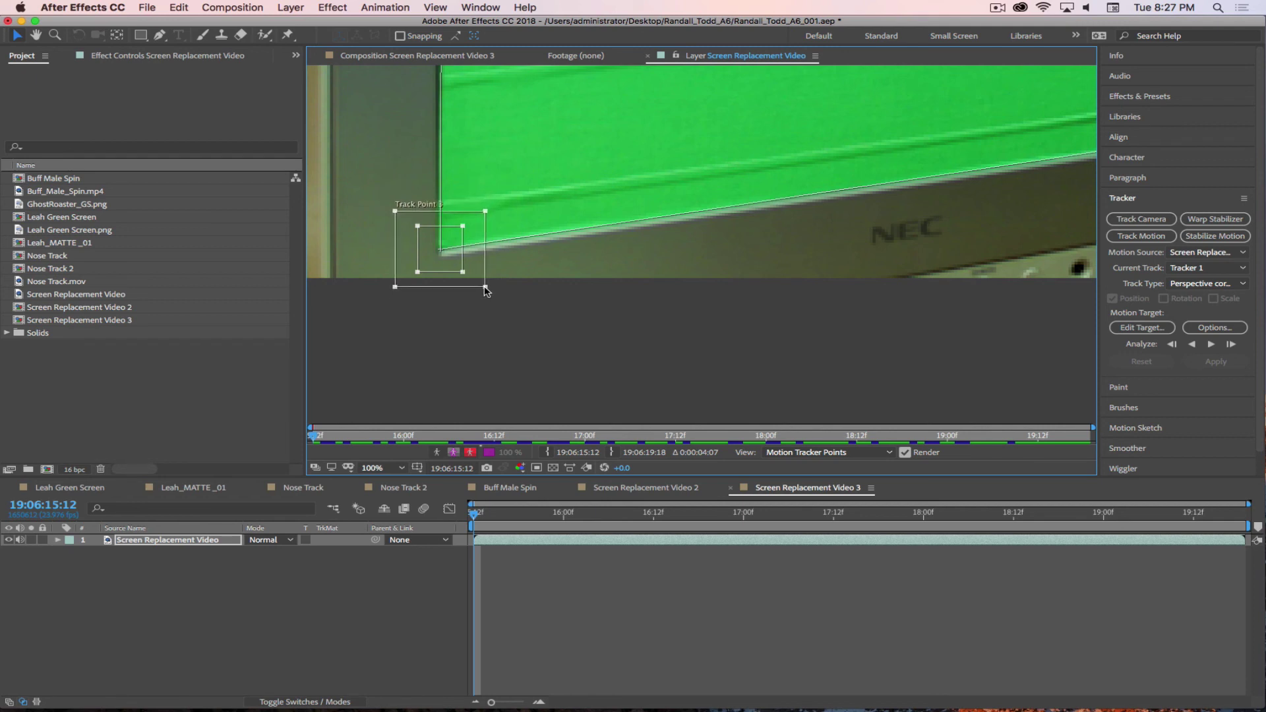
- Align Track Point 1 with the top-left screen corner and shrink its search area
{"action": "key", "text": "h"}
{"action": "left_click_drag", "start_coordinate": [551, 235], "coordinate": [523, 305]}
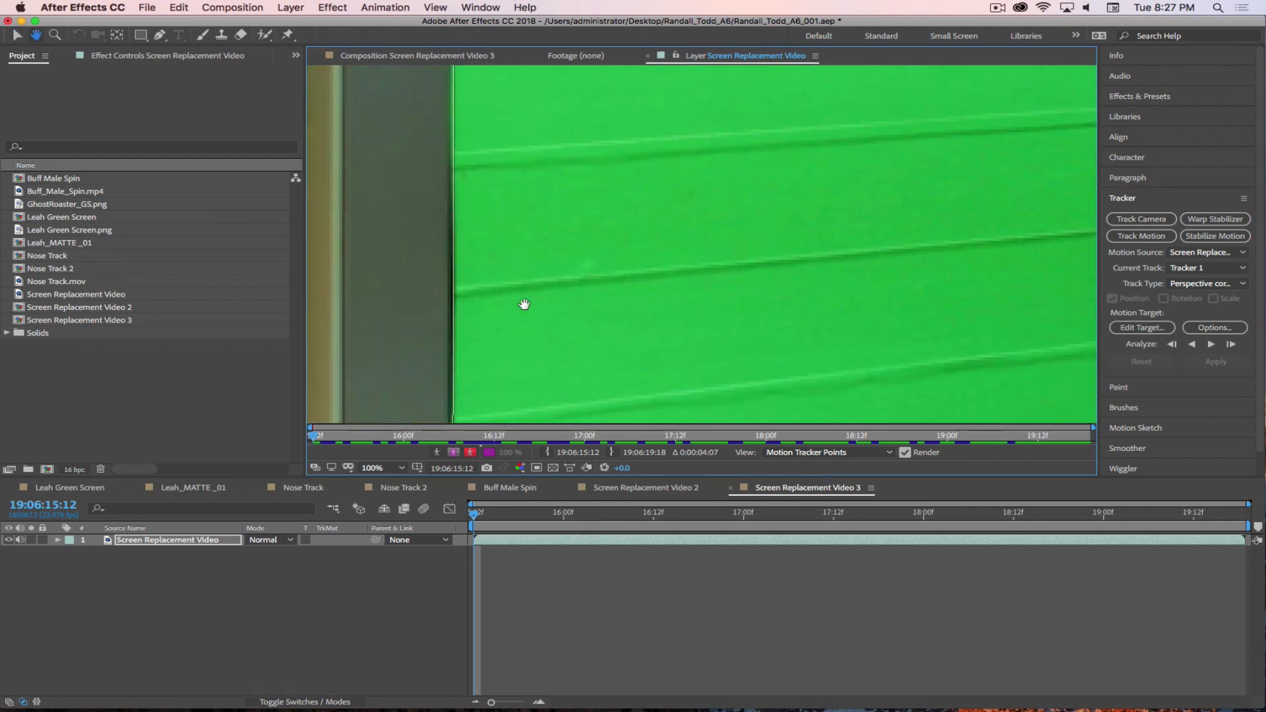
{"action": "left_click_drag", "start_coordinate": [529, 206], "coordinate": [527, 351]}
{"action": "key", "text": "v"}
{"action": "left_click_drag", "start_coordinate": [469, 209], "coordinate": [469, 198]}
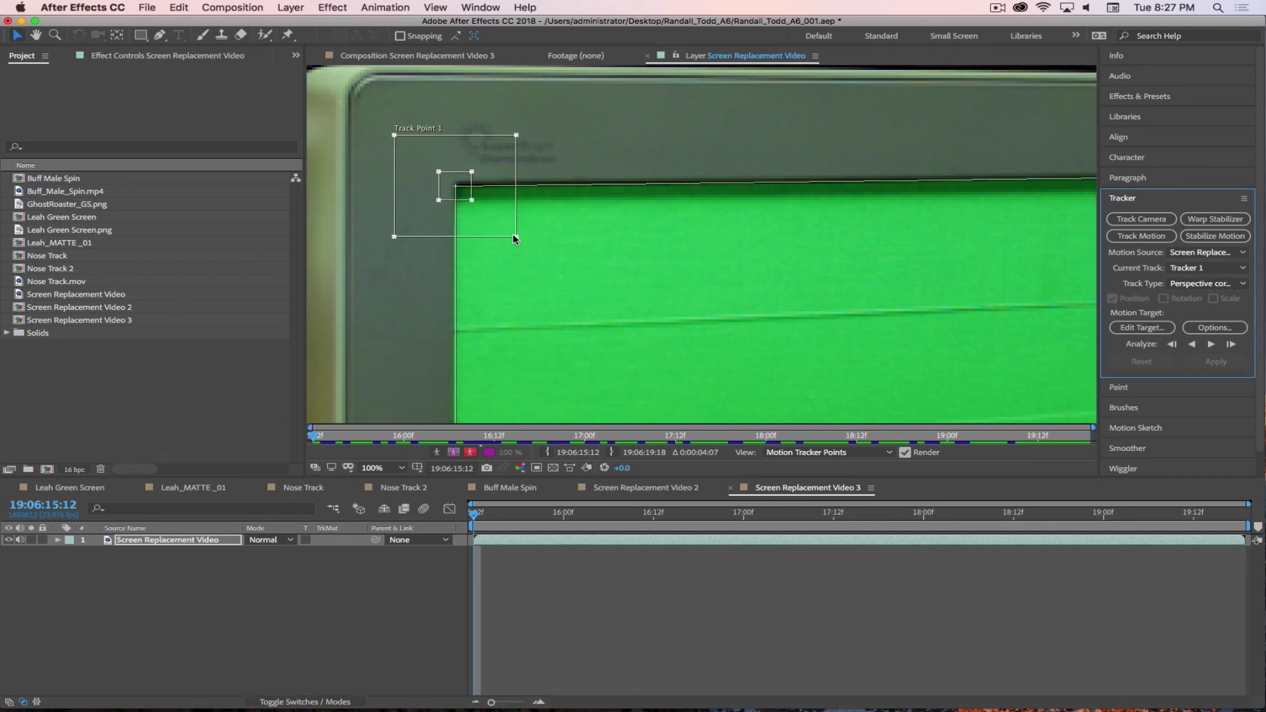
{"action": "left_click_drag", "start_coordinate": [515, 237], "coordinate": [496, 221]}
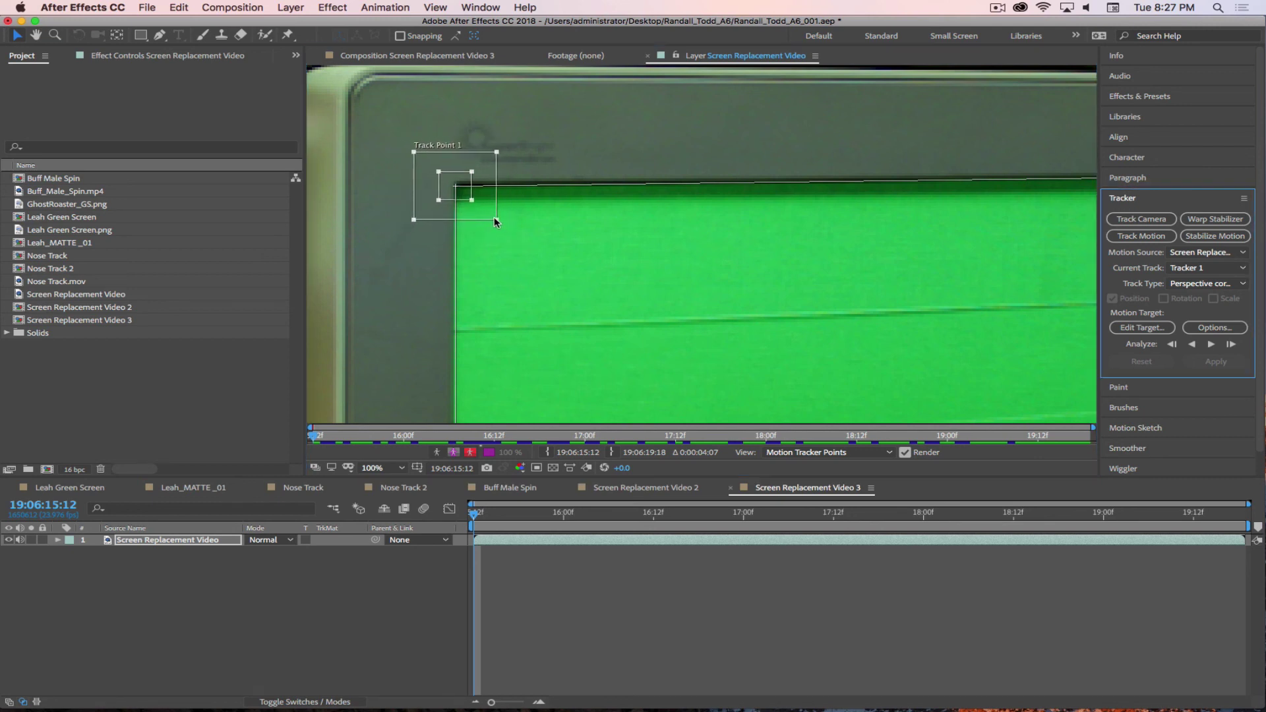
- Tighten Track Point 2 around the top-right corner and check it at 50% zoom
{"action": "scroll", "coordinate": [746, 263], "scroll_direction": "right", "scroll_amount": 10}
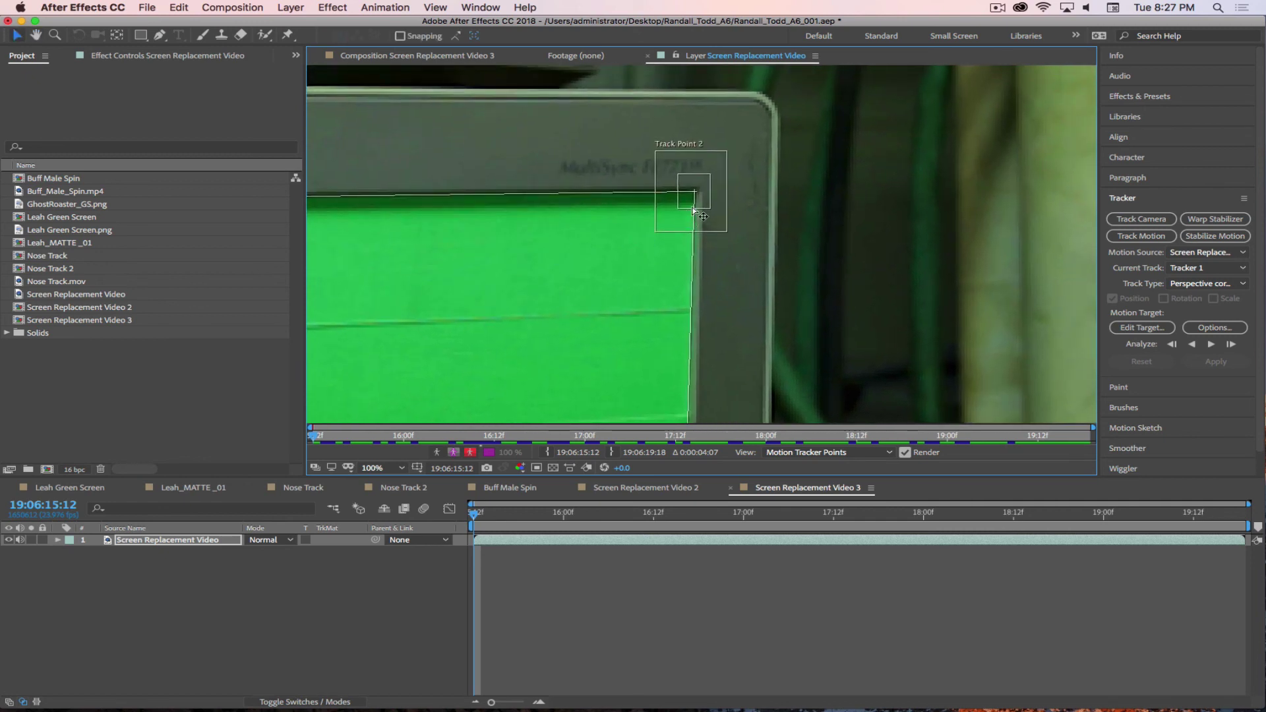
{"action": "left_click", "coordinate": [694, 211]}
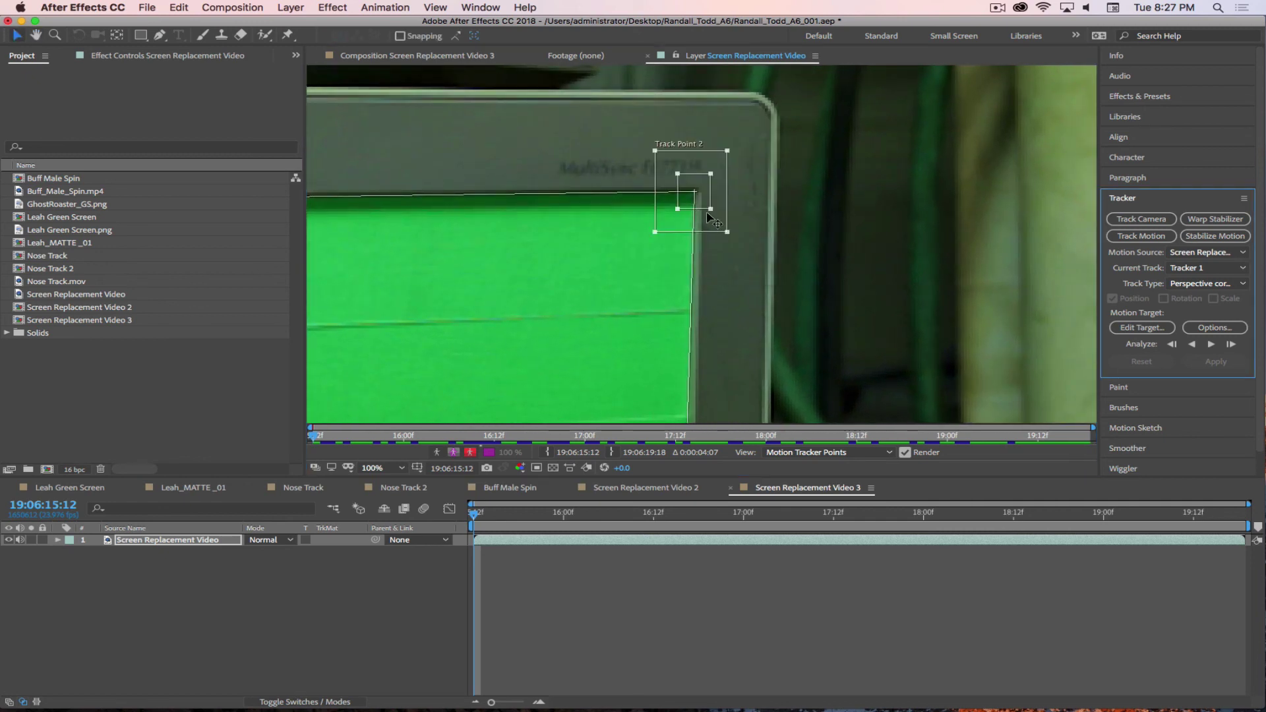
{"action": "left_click_drag", "start_coordinate": [721, 226], "coordinate": [727, 228]}
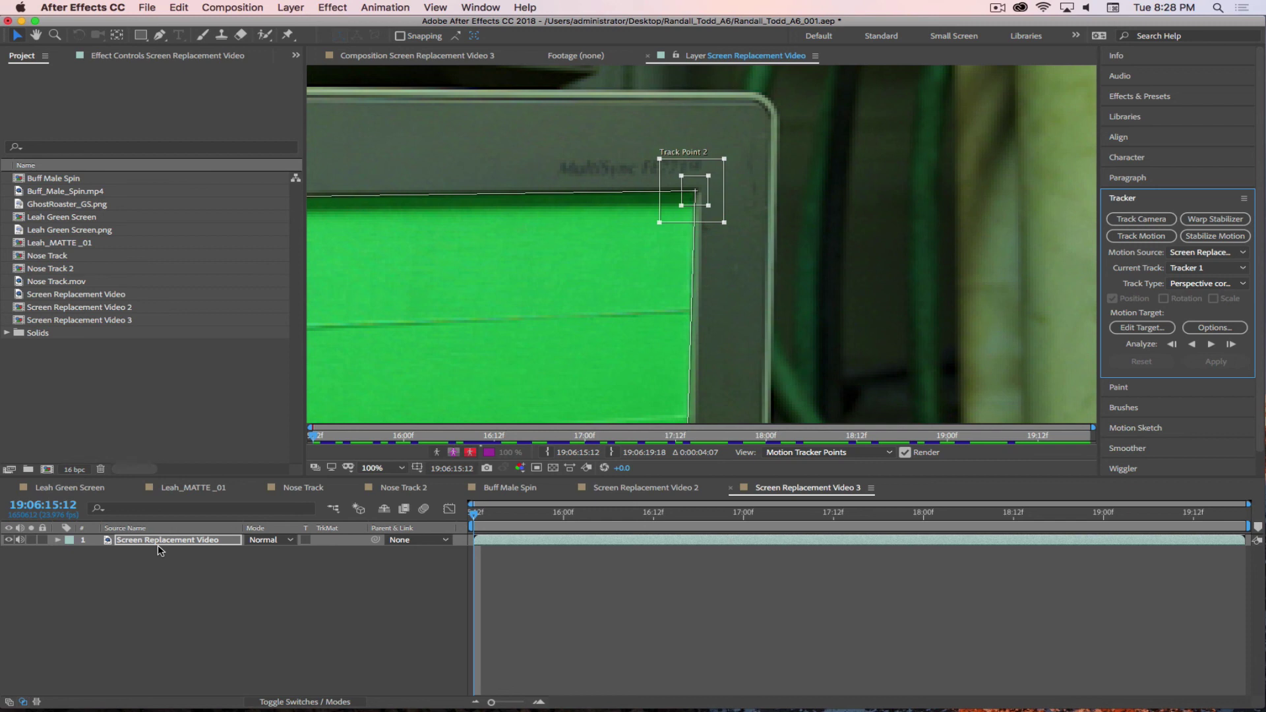
{"action": "key", "text": "comma"}
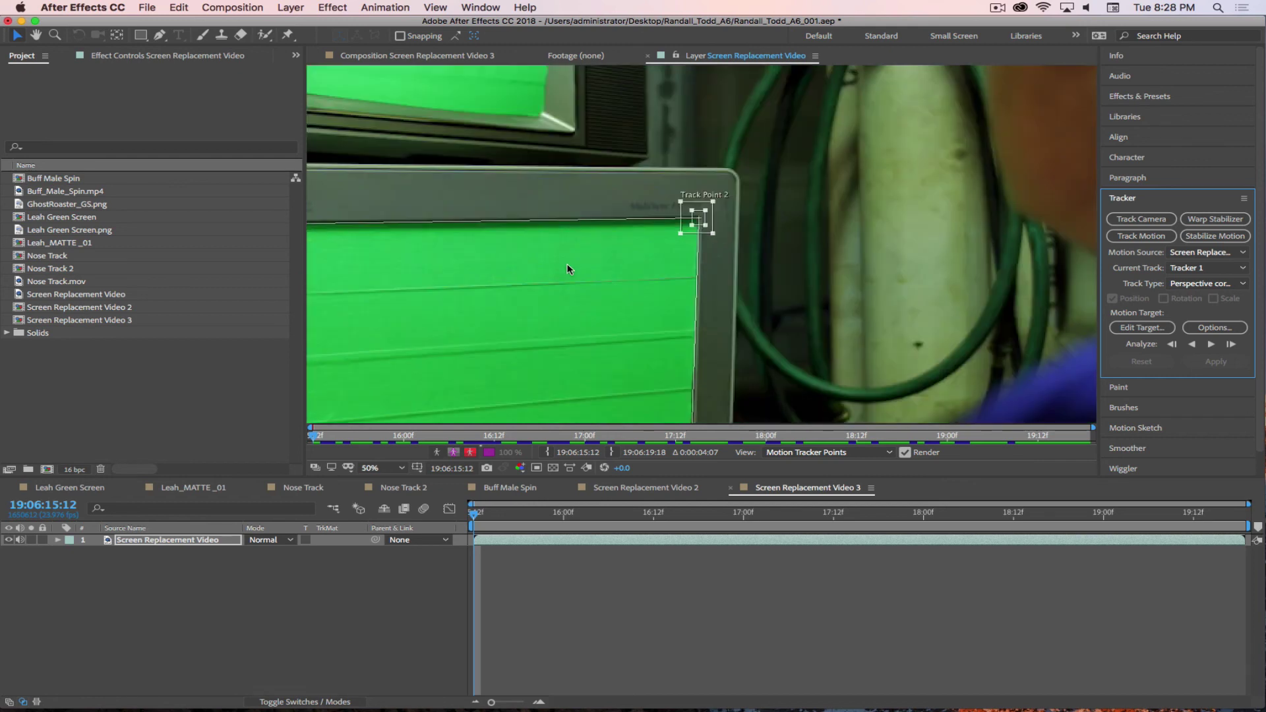
- Analyze the four corner points forward to the clip's last frame, 19:06:19:18
{"action": "key", "text": "super+Tab"}
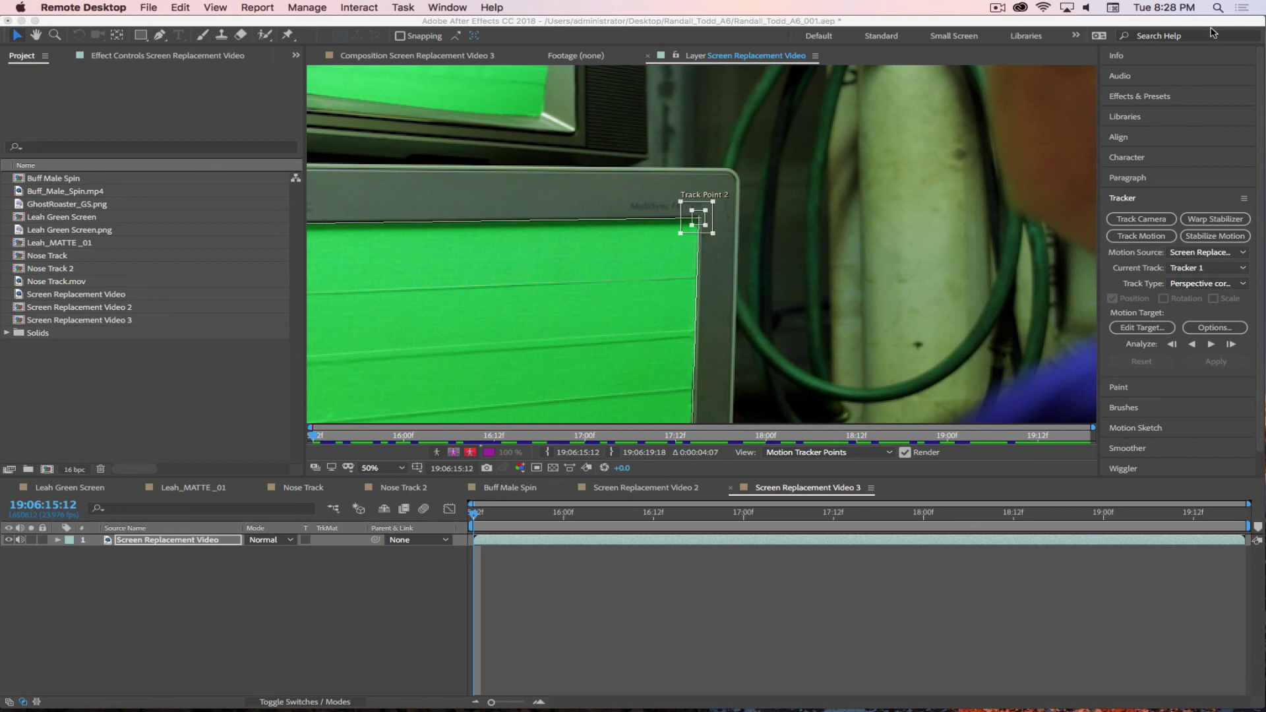
{"action": "left_click", "coordinate": [996, 12]}
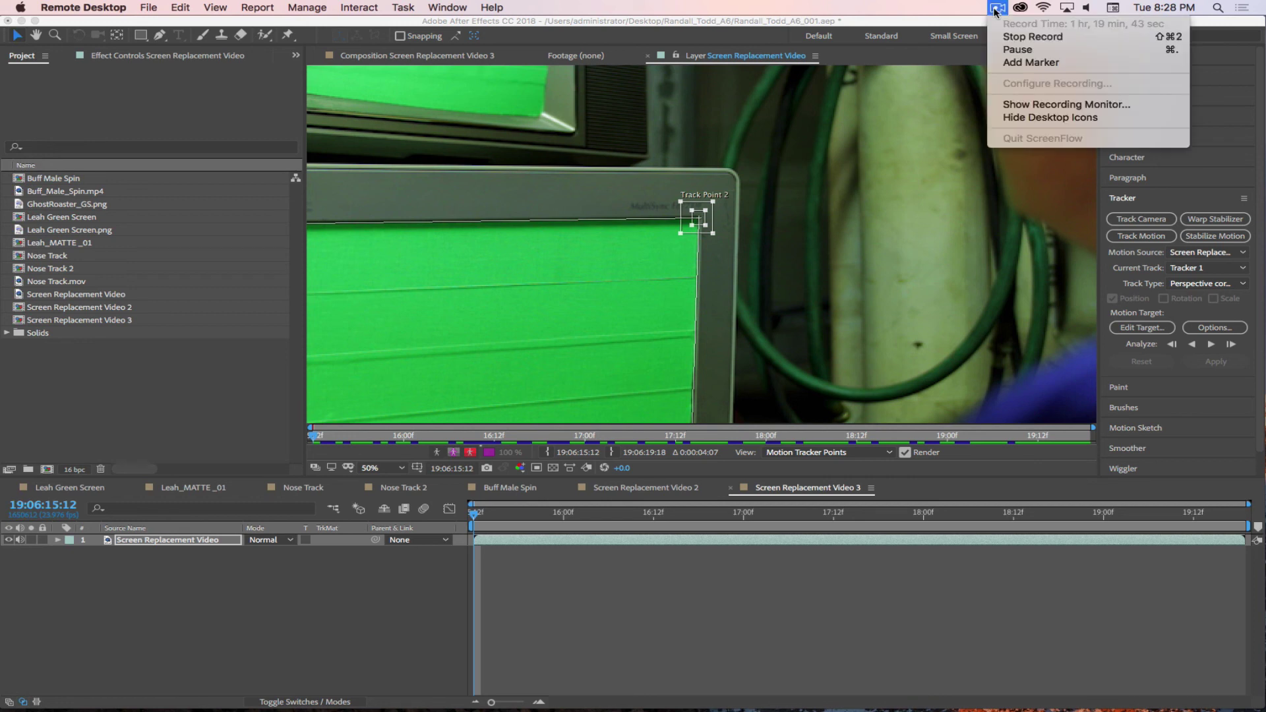
{"action": "left_click", "coordinate": [1029, 48]}
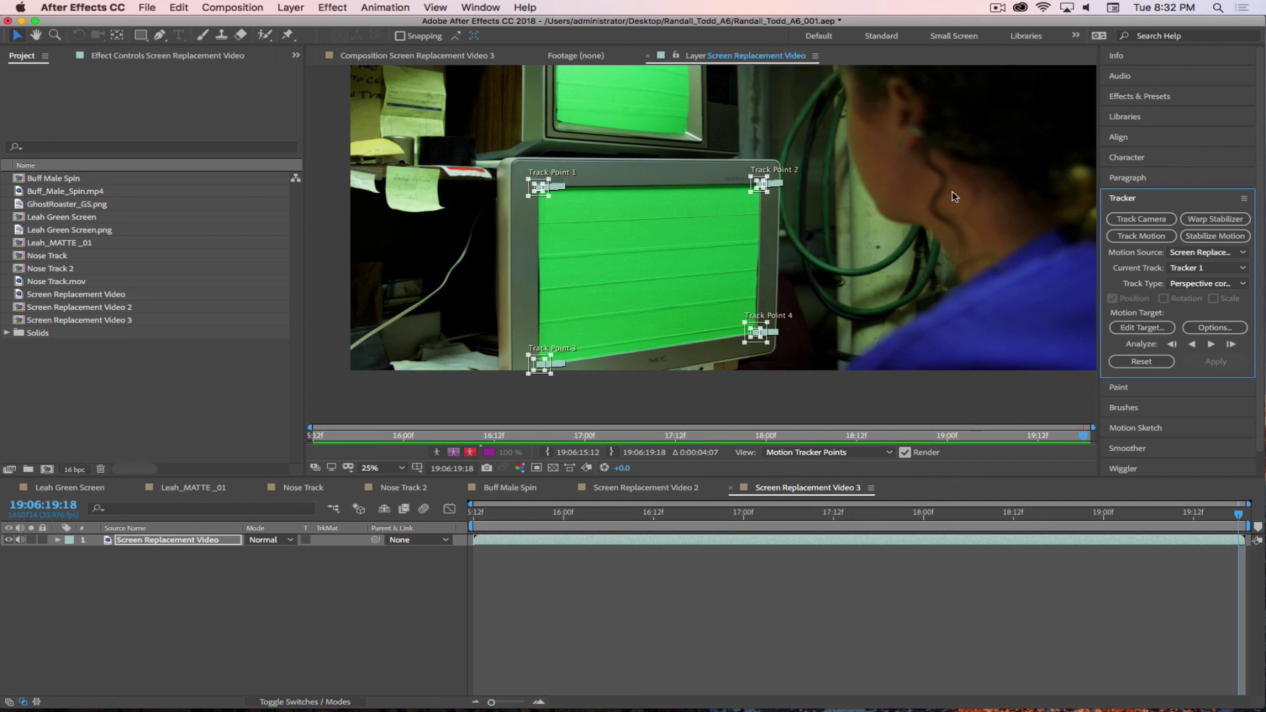
- Add Buff_Male_Spin.mp4 to Screen Replacement Video 3, load Tracker 1 and open Edit Target
{"action": "left_click", "coordinate": [41, 191]}
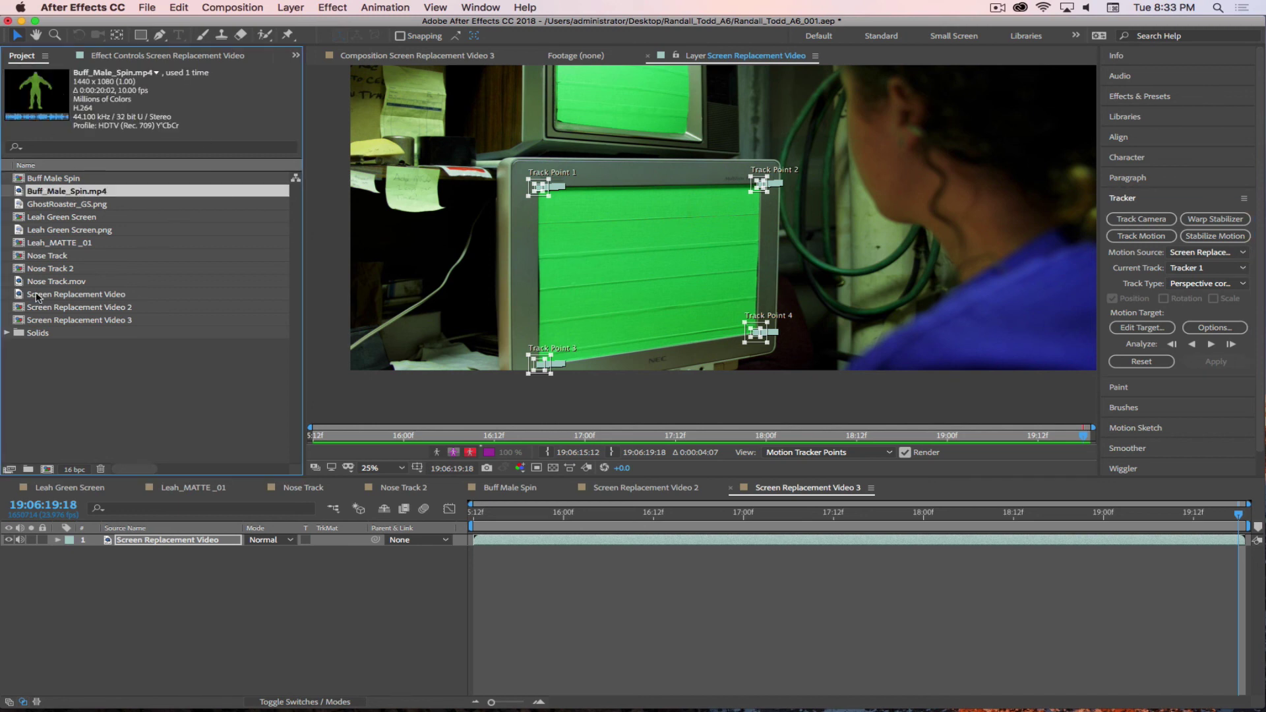
{"action": "left_click_drag", "start_coordinate": [47, 255], "coordinate": [171, 547]}
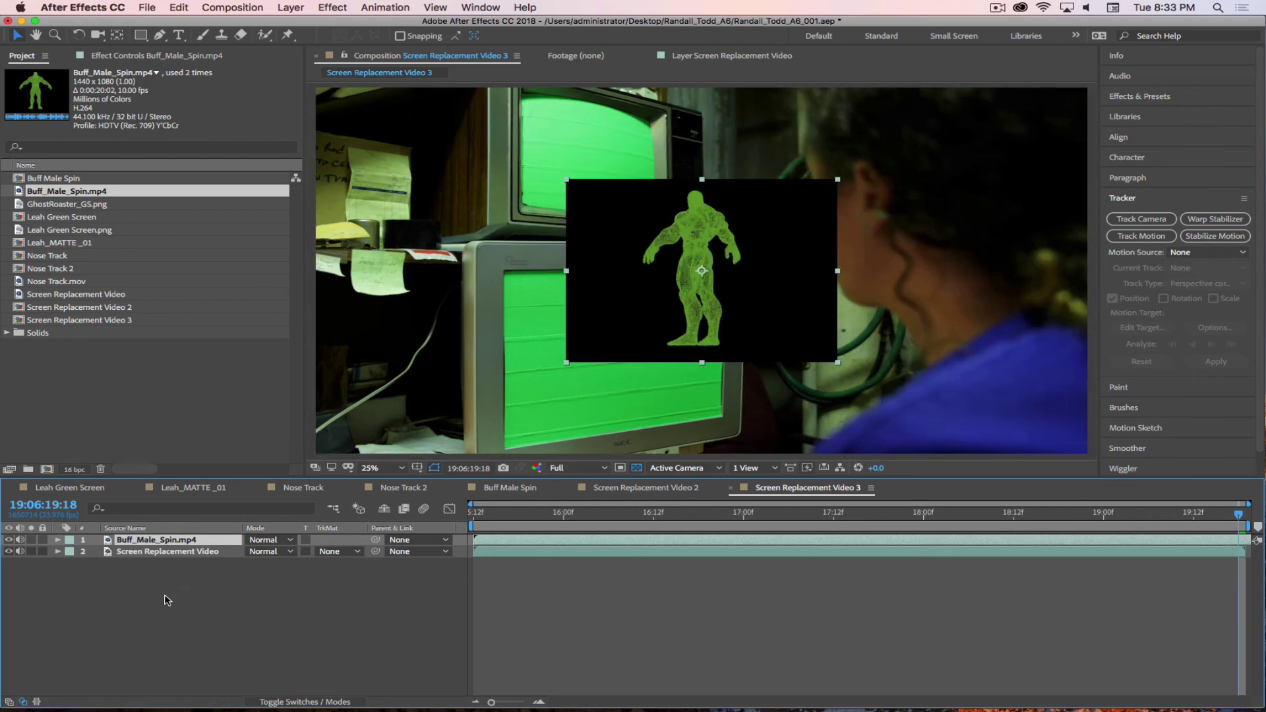
{"action": "left_click", "coordinate": [726, 57]}
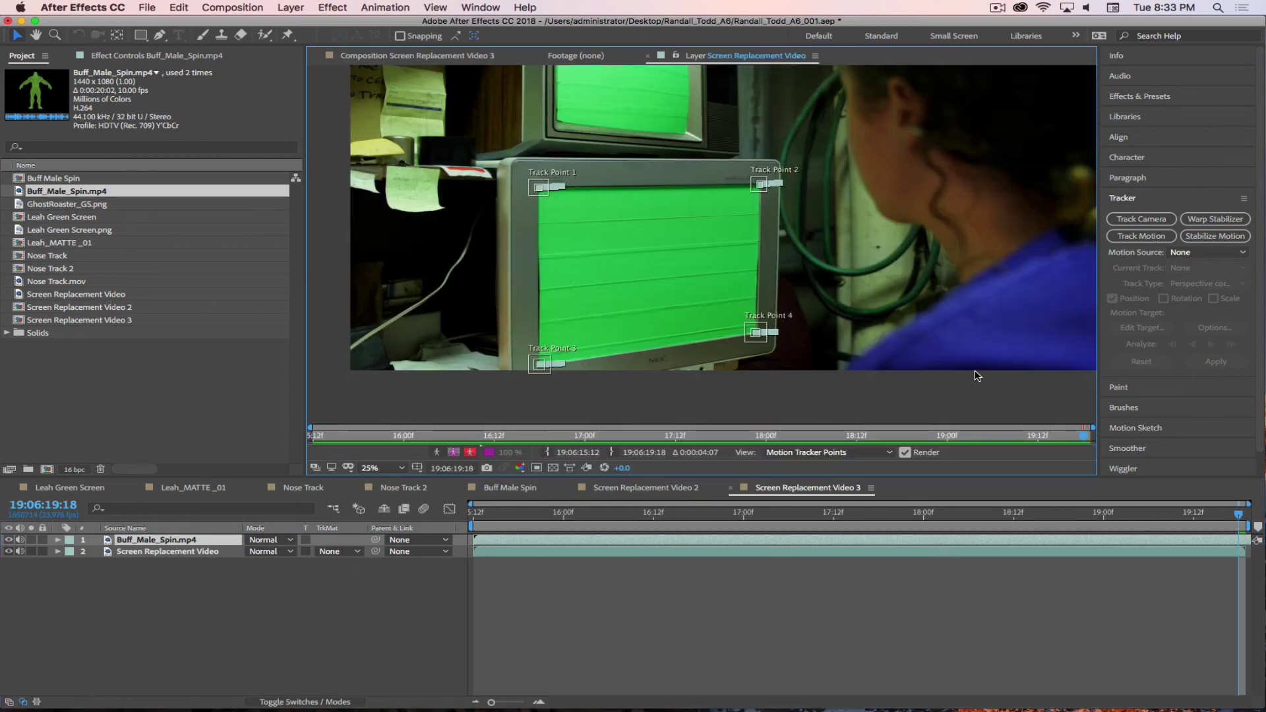
{"action": "left_click", "coordinate": [539, 188]}
{"action": "left_click", "coordinate": [1156, 326]}
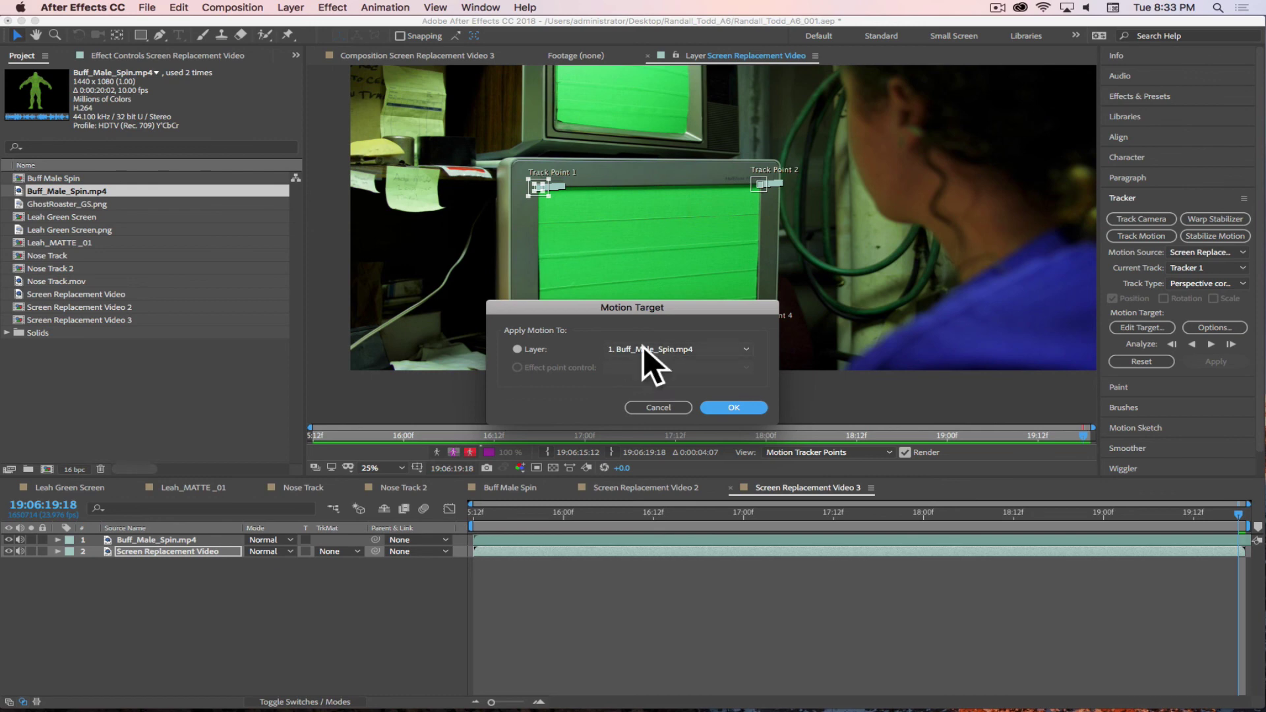
- Apply the corner-pin track to Buff_Male_Spin.mp4 and scrub the clip to check the pinned figure
{"action": "left_click", "coordinate": [726, 409]}
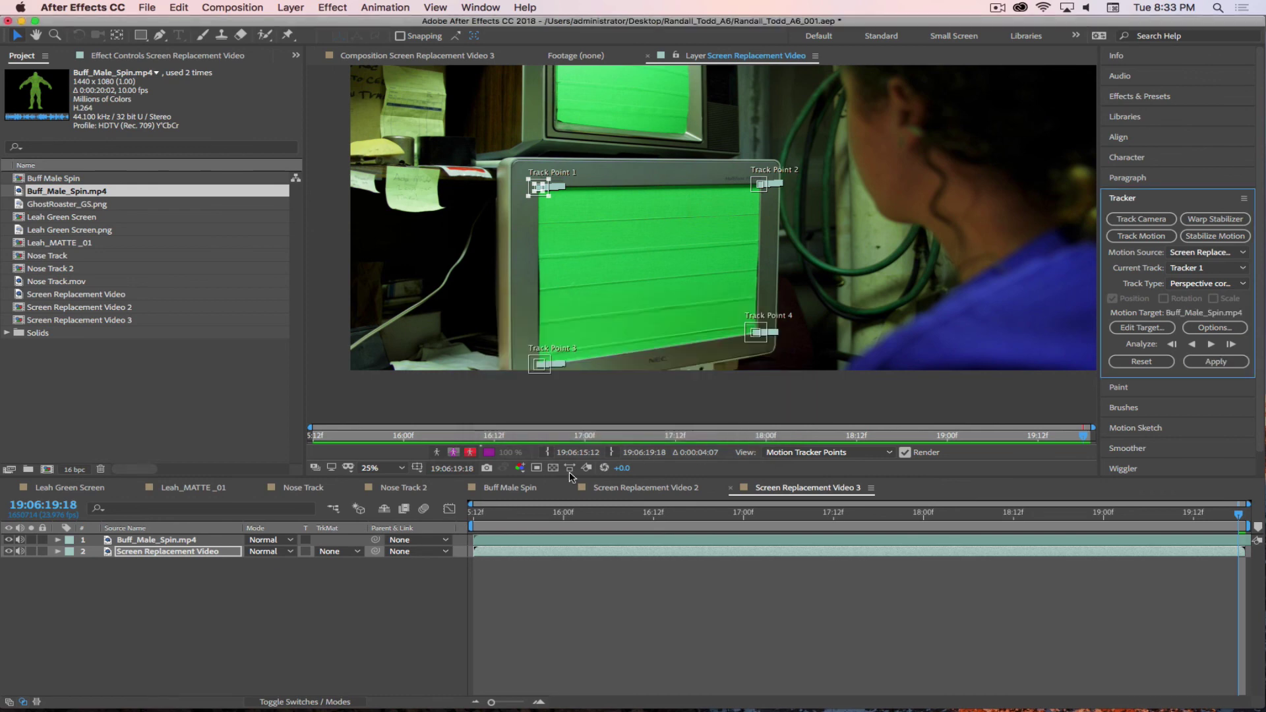
{"action": "left_click", "coordinate": [1210, 360]}
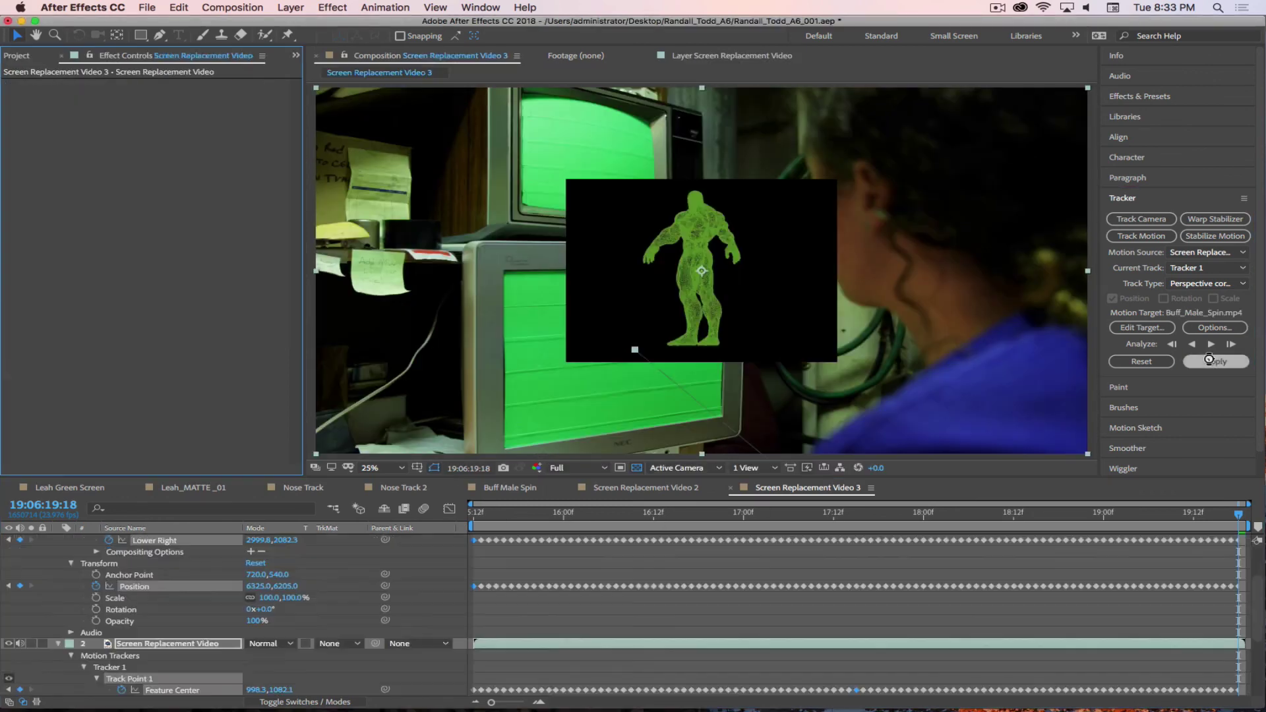
{"action": "key", "text": "comma"}
{"action": "key", "text": "comma"}
{"action": "key", "text": "comma"}
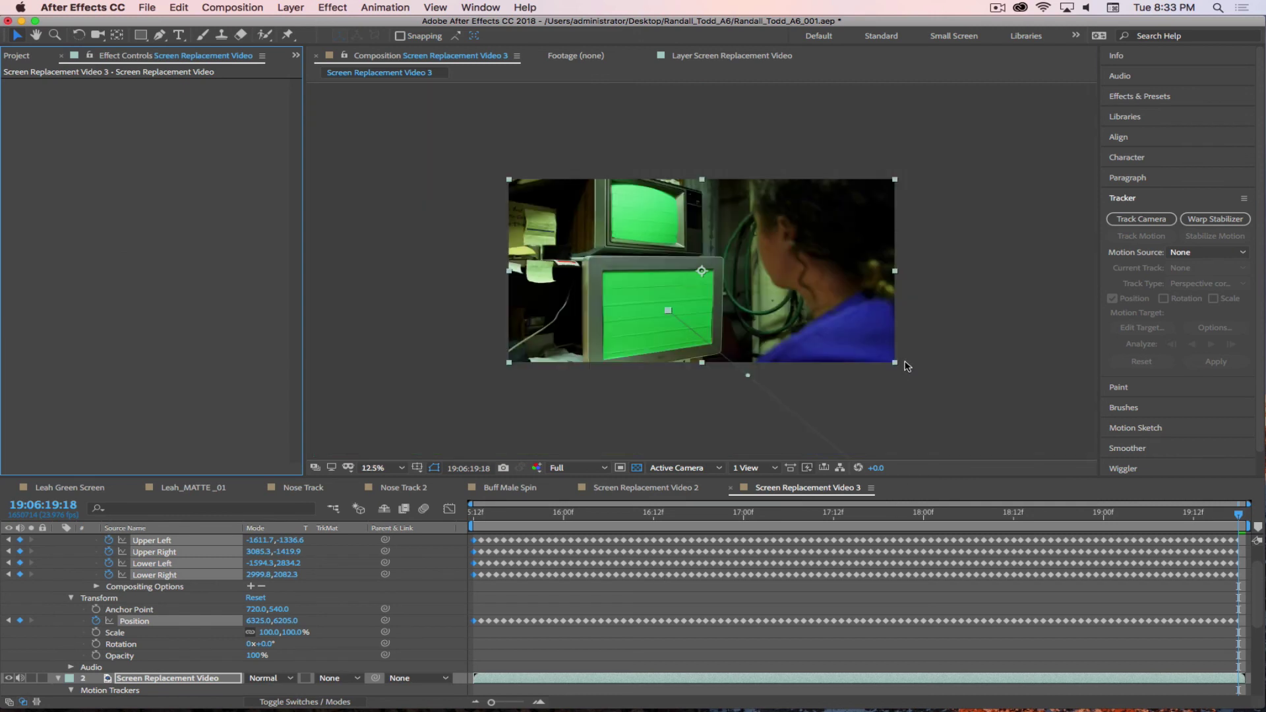
{"action": "key", "text": "period"}
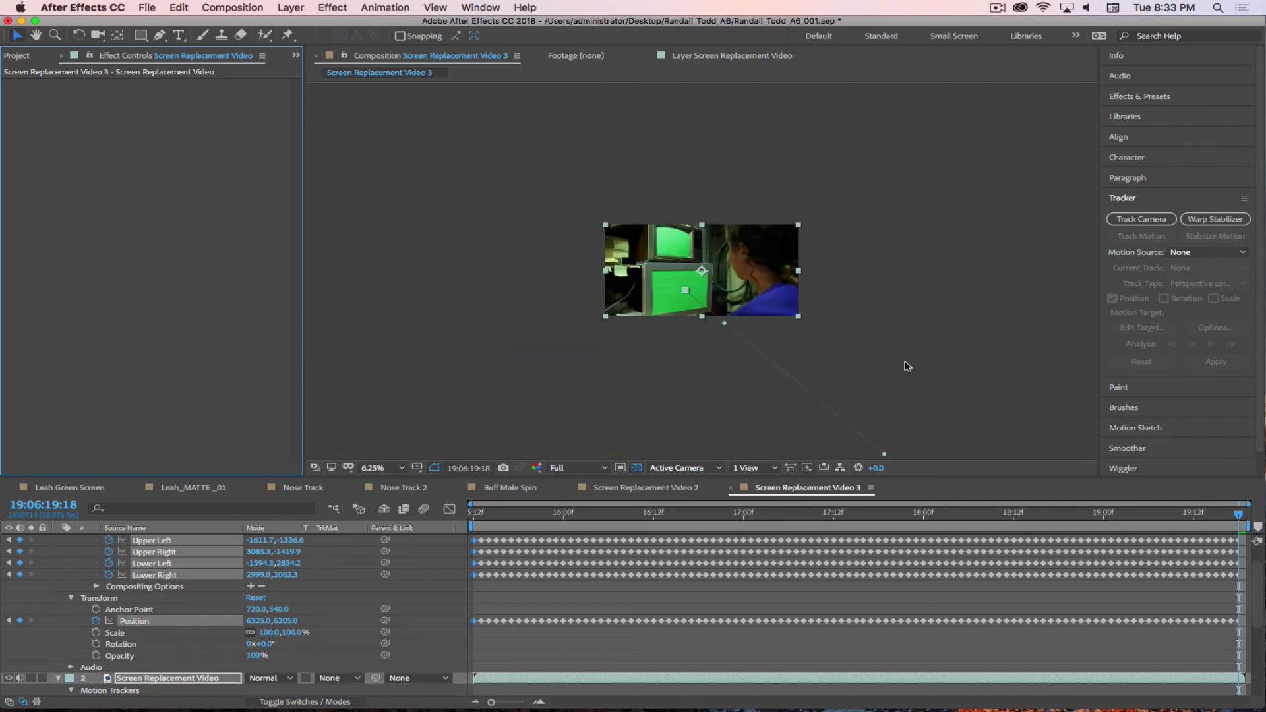
{"action": "left_click_drag", "start_coordinate": [478, 517], "coordinate": [661, 516]}
{"action": "left_click_drag", "start_coordinate": [562, 528], "coordinate": [355, 525]}
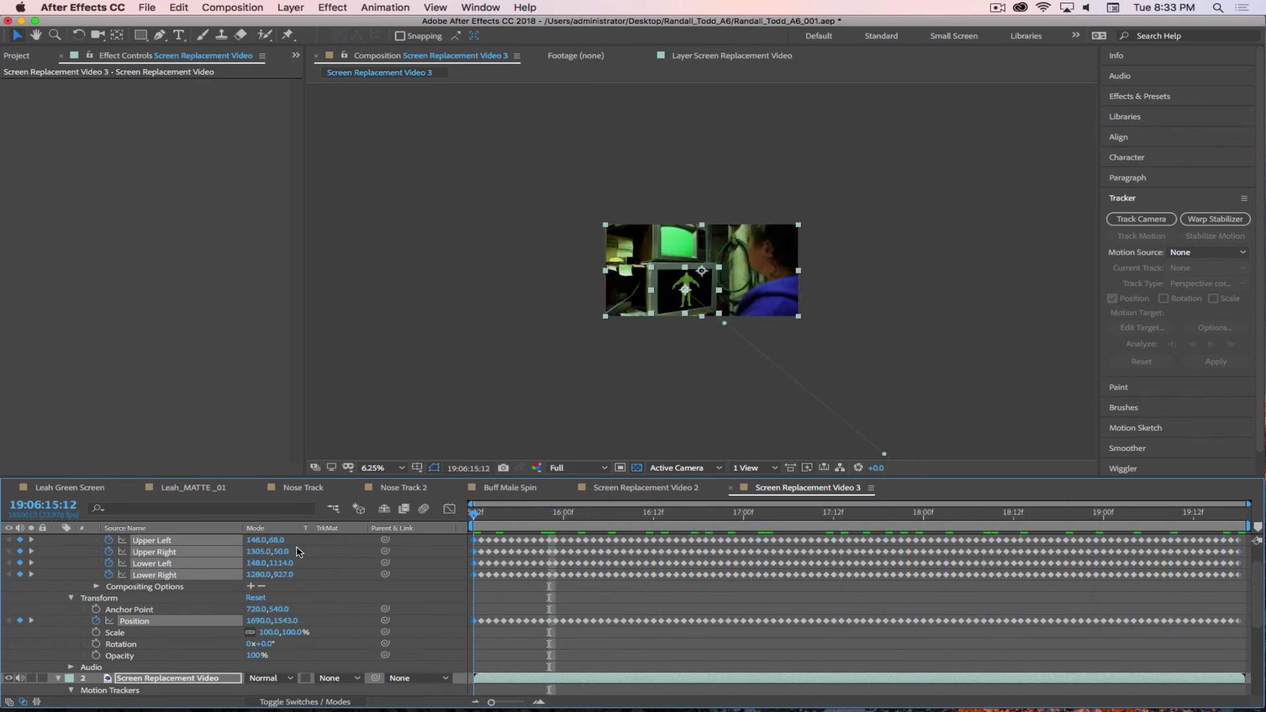
{"action": "scroll", "coordinate": [363, 567], "scroll_direction": "up", "scroll_amount": 3}
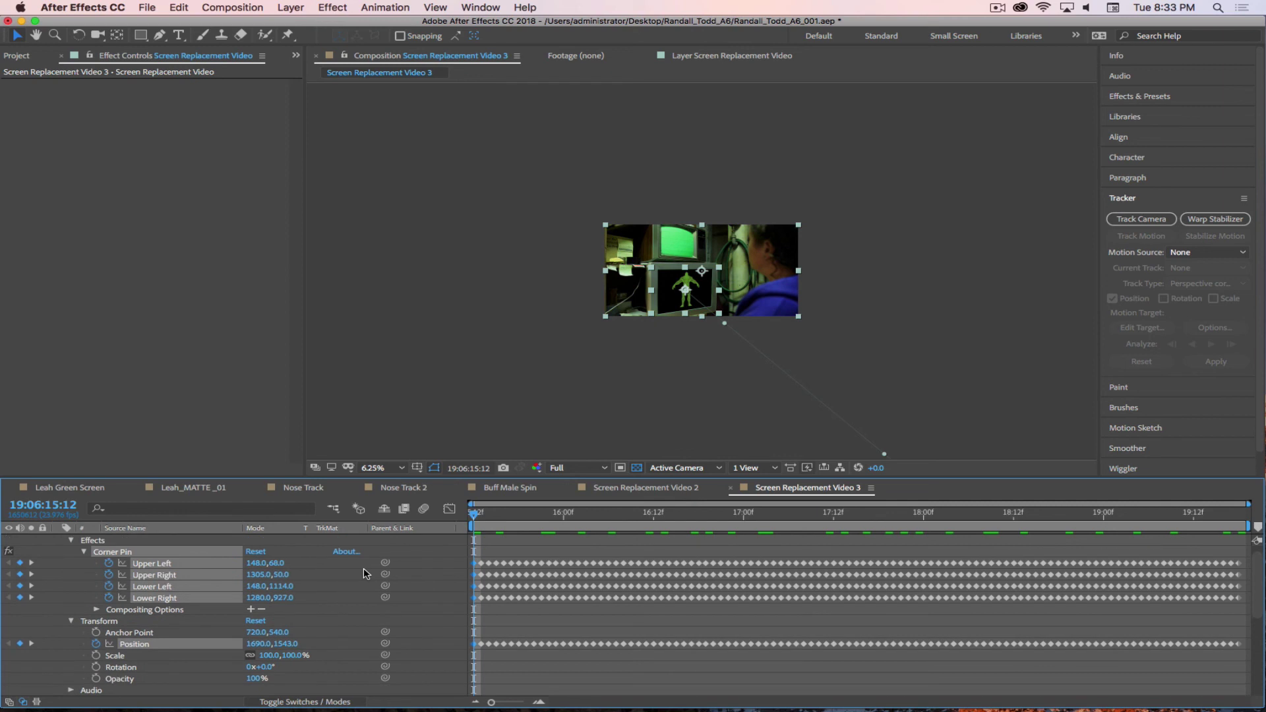
{"action": "scroll", "coordinate": [363, 568], "scroll_direction": "down", "scroll_amount": 2}
{"action": "left_click_drag", "start_coordinate": [486, 514], "coordinate": [441, 518]}
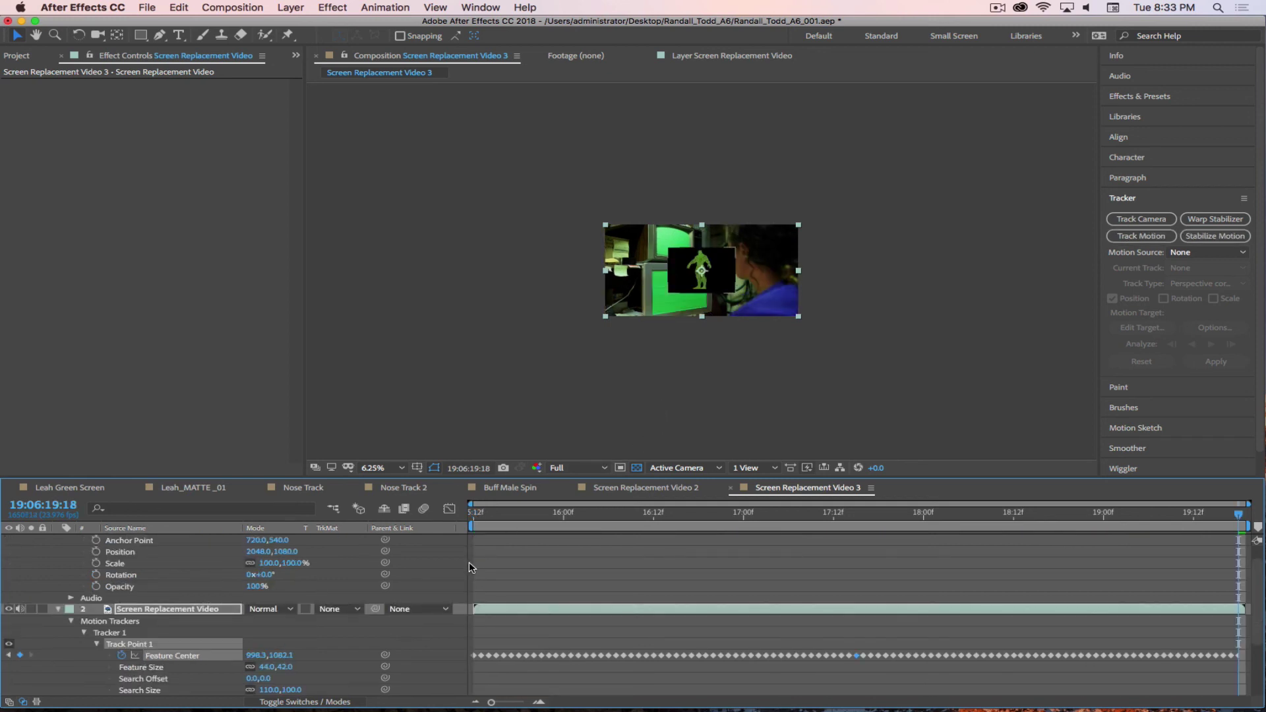
- Apply the Screen Replacement Video perspective track to Buff_Male_Spin.mp4 as a corner pin
{"action": "left_click_drag", "start_coordinate": [509, 520], "coordinate": [474, 521]}
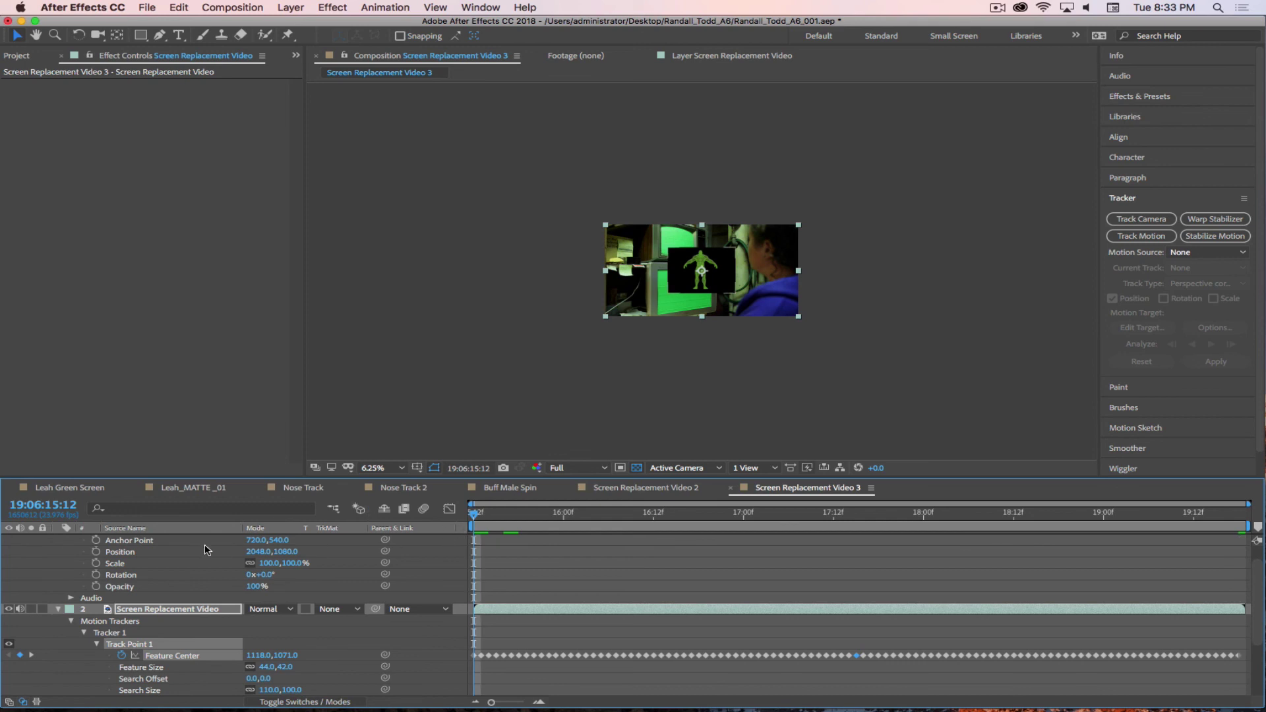
{"action": "left_click", "coordinate": [58, 609]}
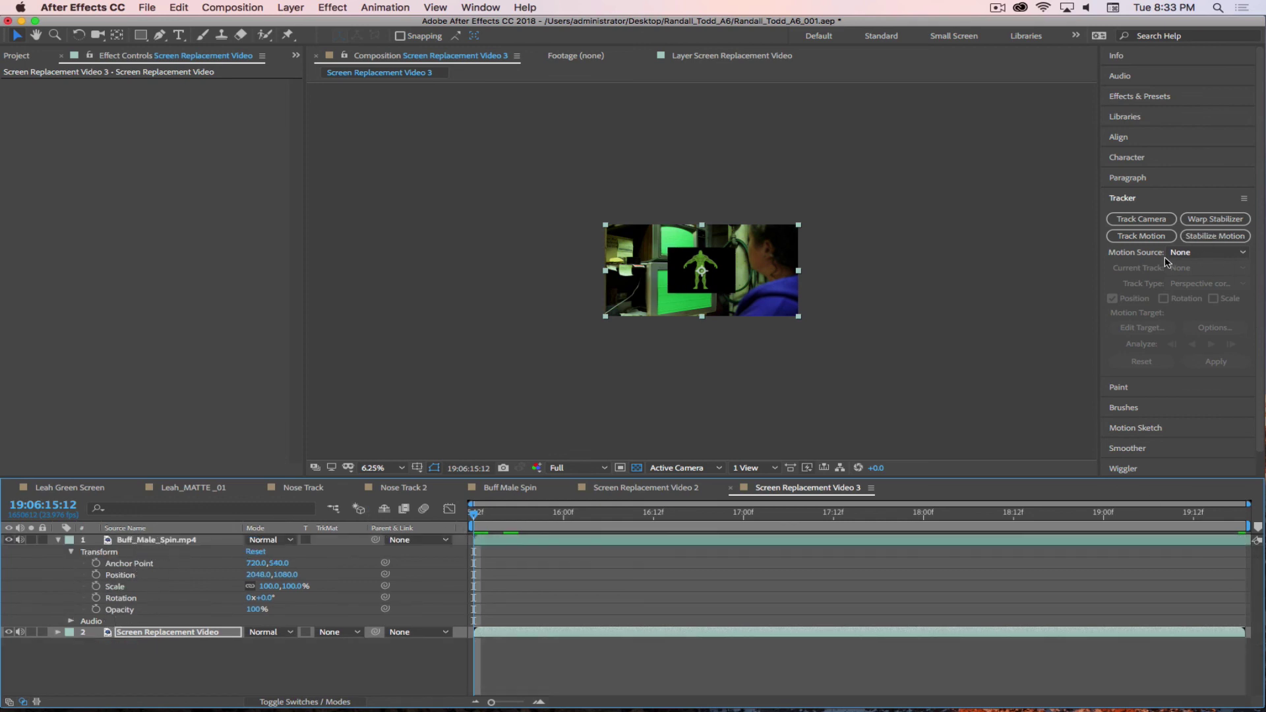
{"action": "left_click", "coordinate": [1196, 253]}
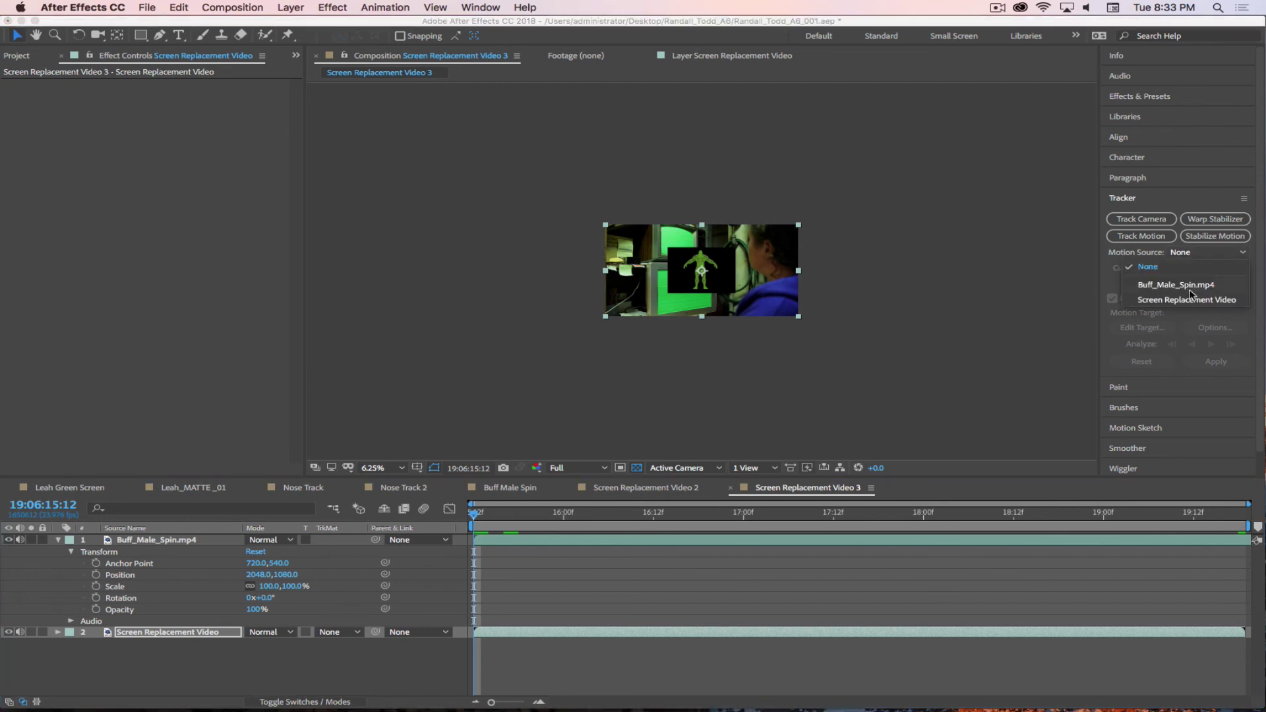
{"action": "left_click", "coordinate": [1191, 299]}
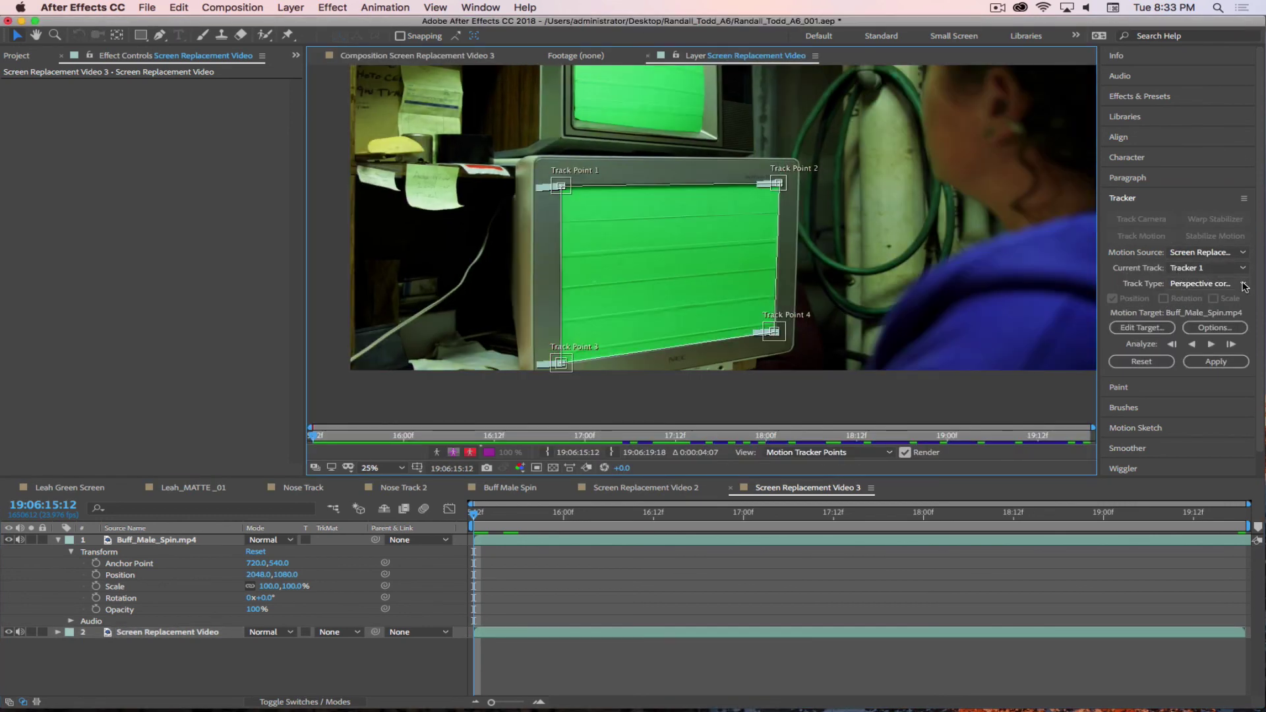
{"action": "left_click", "coordinate": [1162, 329]}
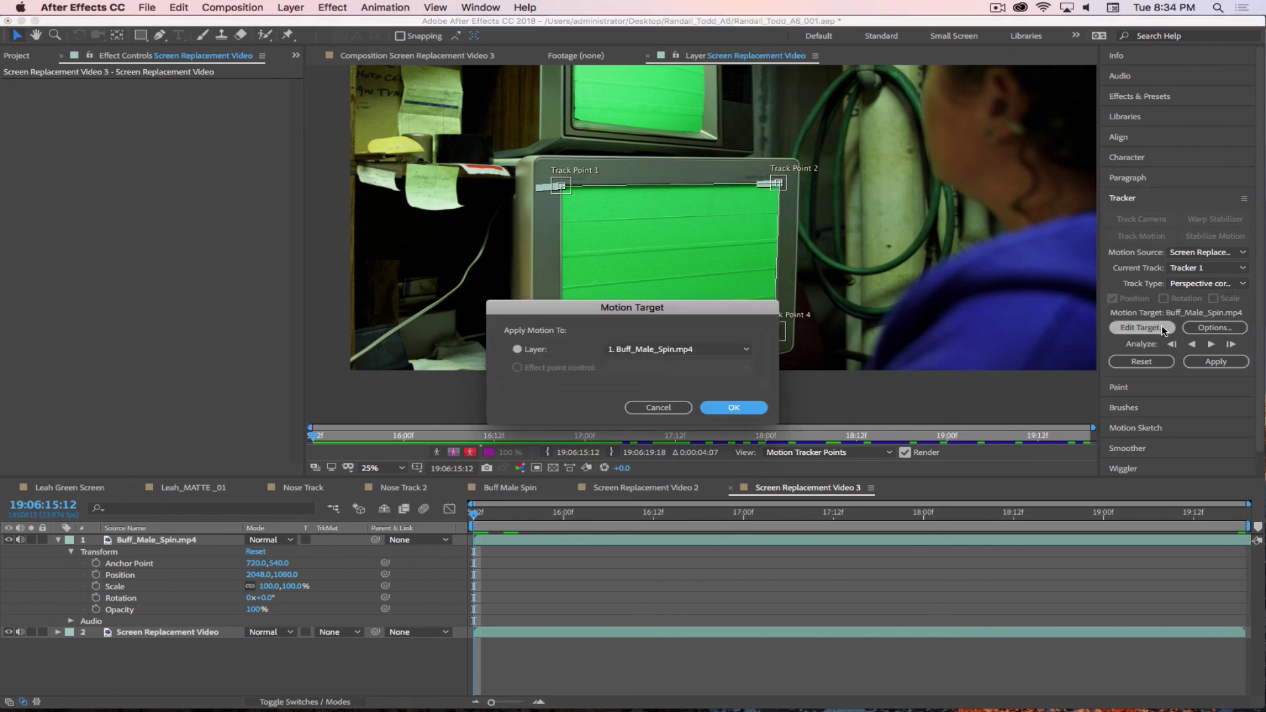
{"action": "left_click", "coordinate": [736, 409]}
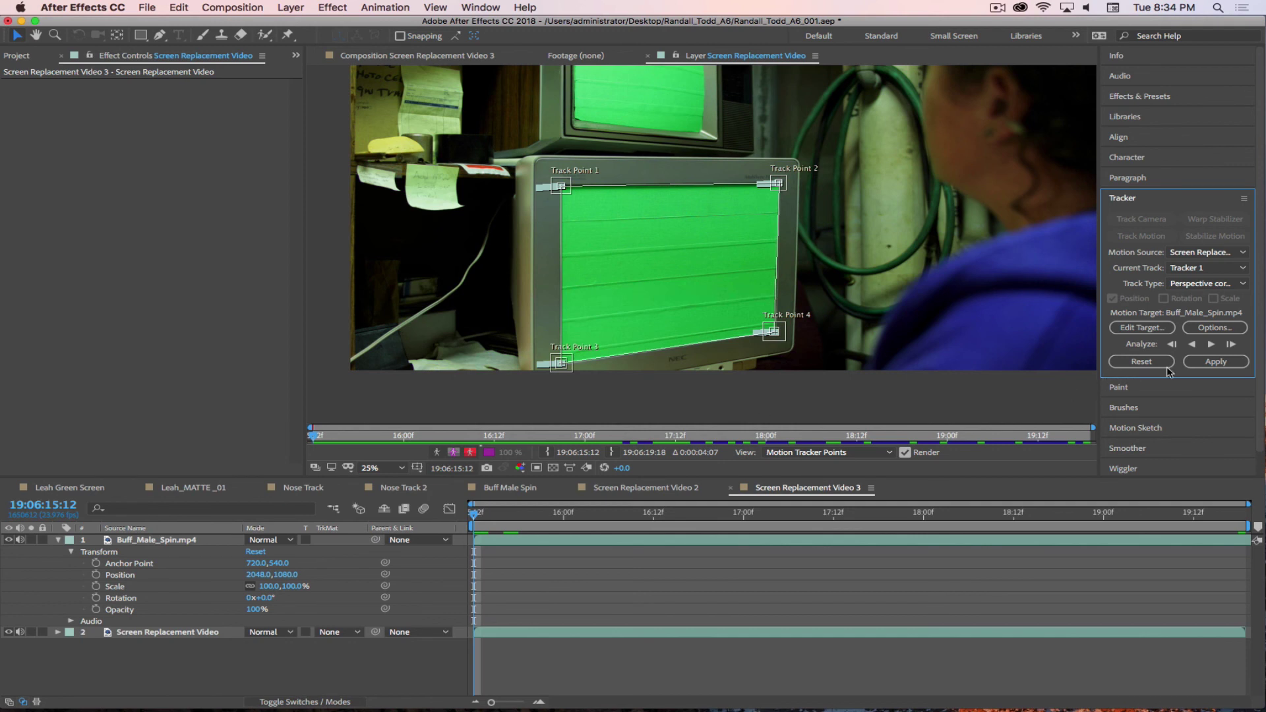
{"action": "left_click", "coordinate": [1214, 362]}
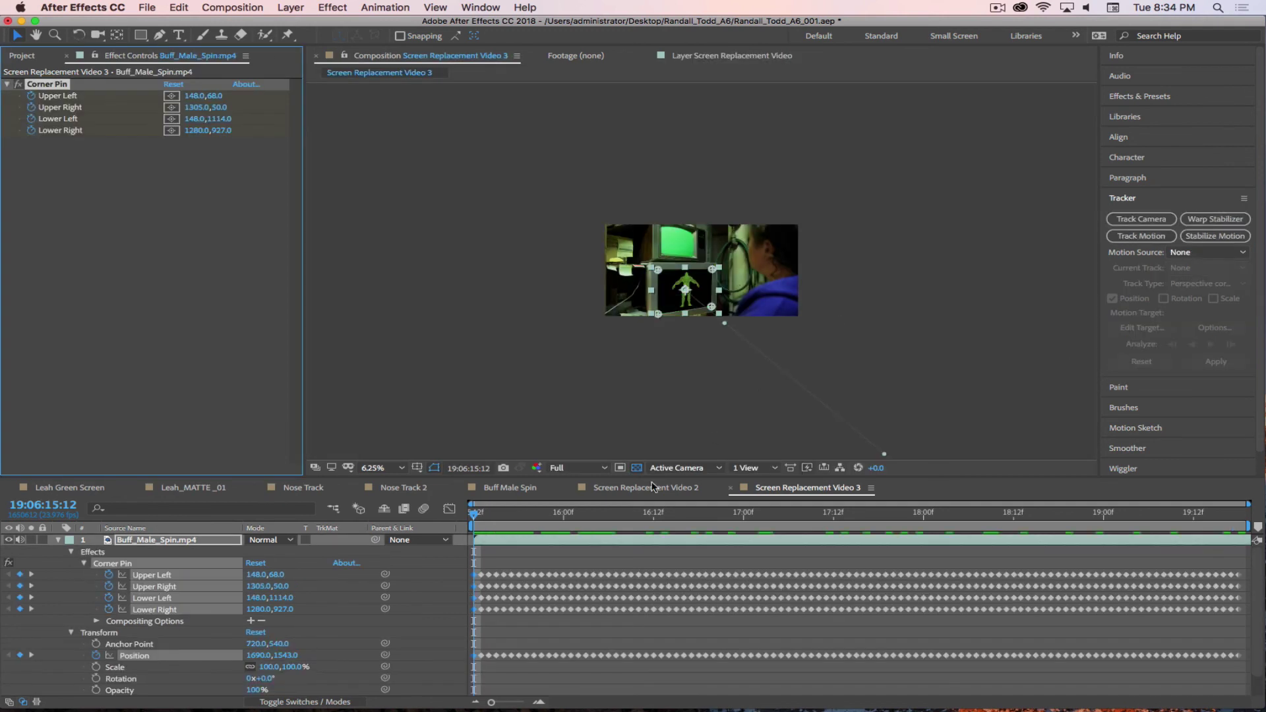
- Scrub, play and step between frames to check the figure stays pinned to the screen
{"action": "left_click", "coordinate": [482, 515]}
{"action": "left_click_drag", "start_coordinate": [479, 518], "coordinate": [447, 518]}
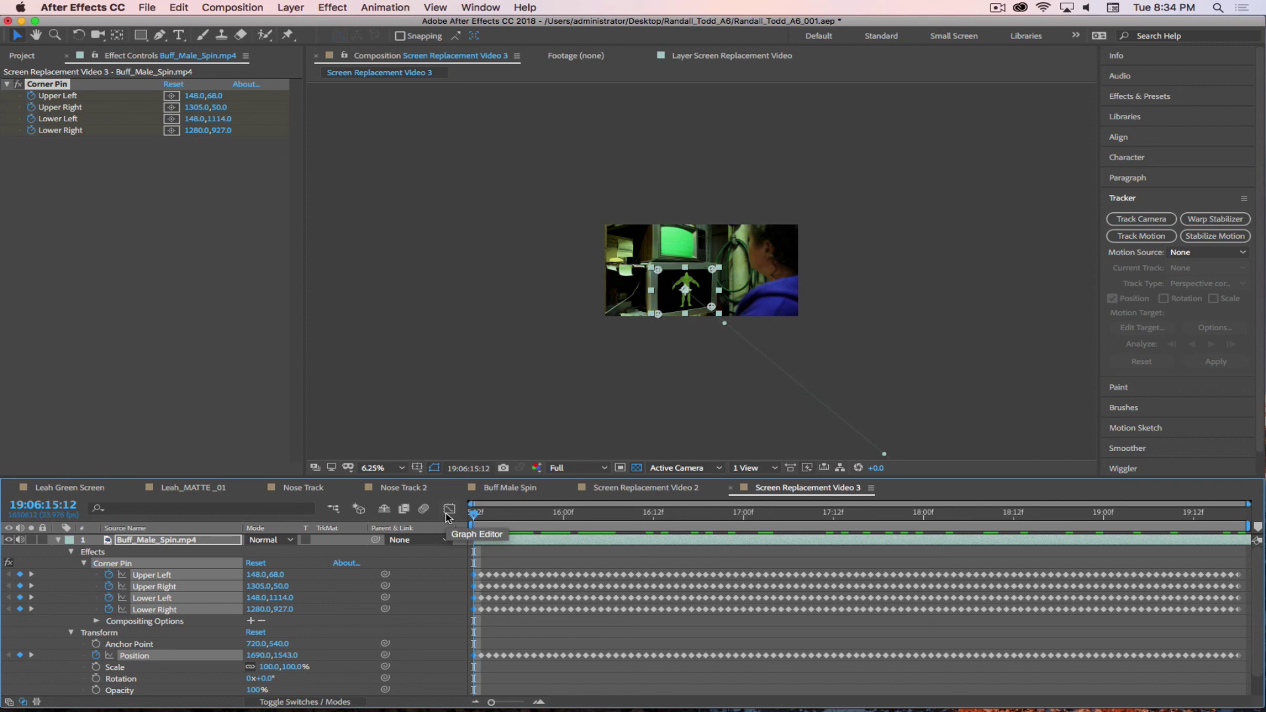
{"action": "key", "text": "space"}
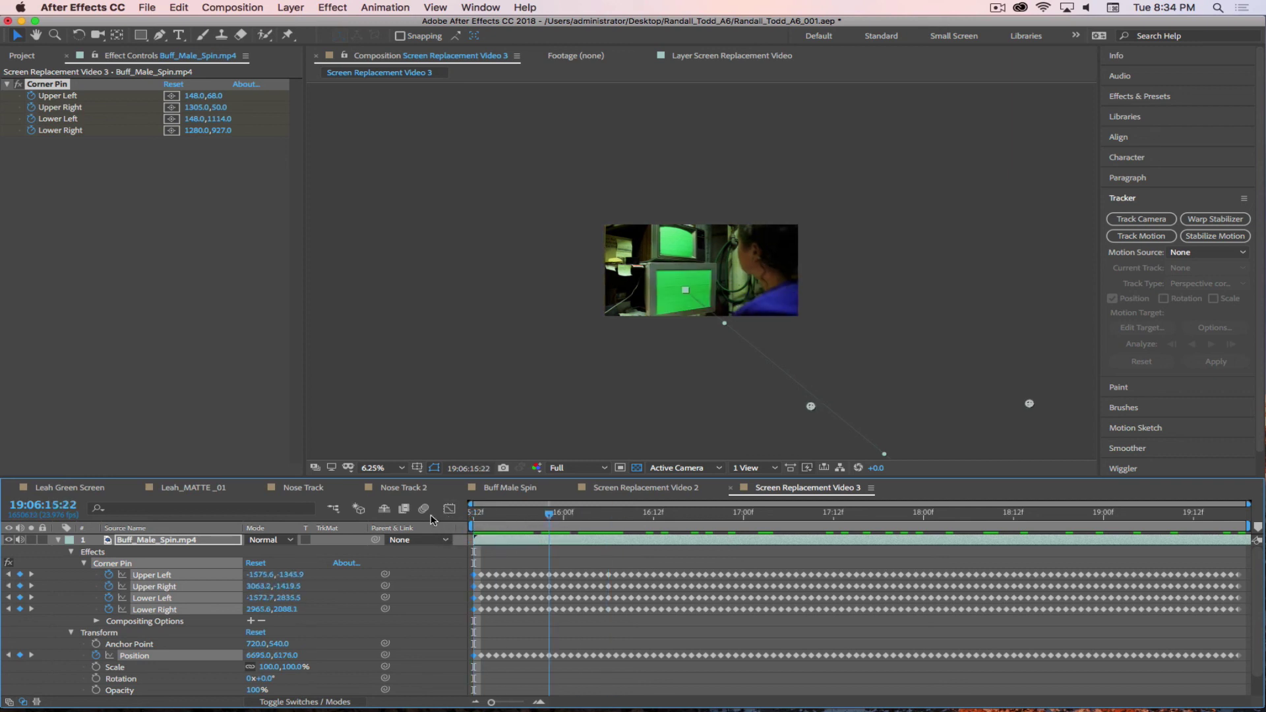
{"action": "key", "text": "space"}
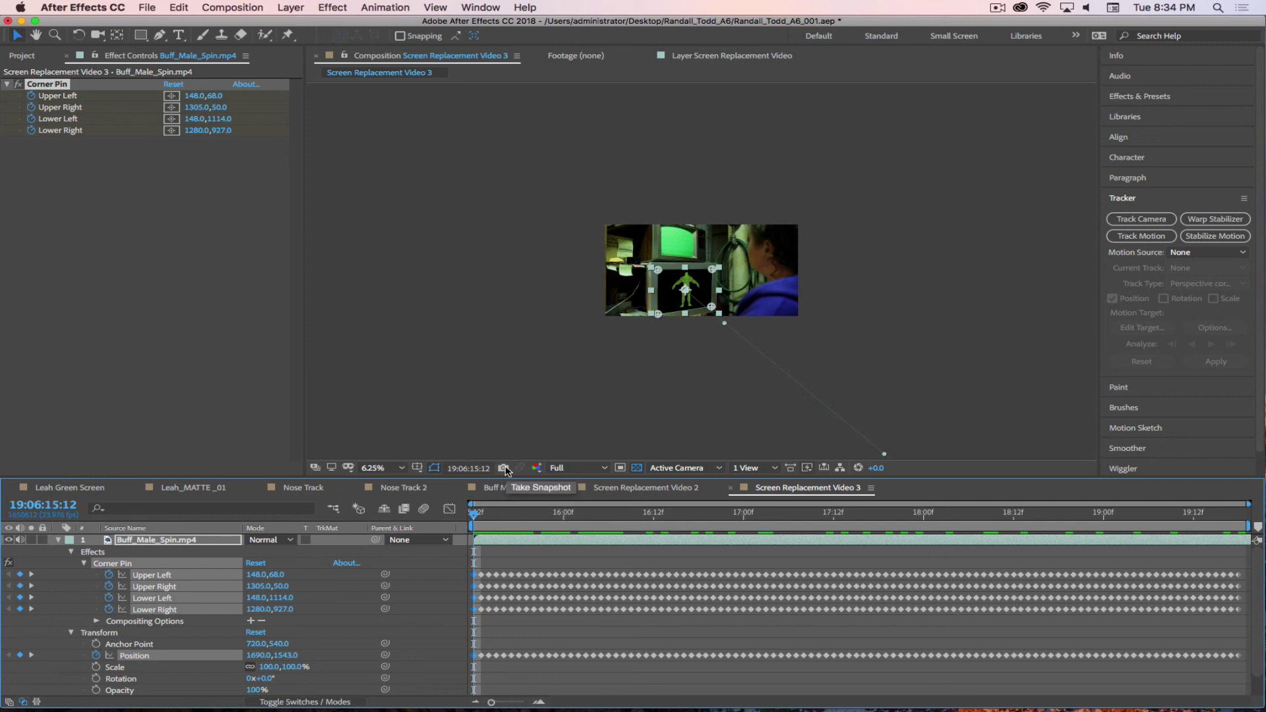
{"action": "key", "text": "Page_Down"}
{"action": "key", "text": "Page_Up"}
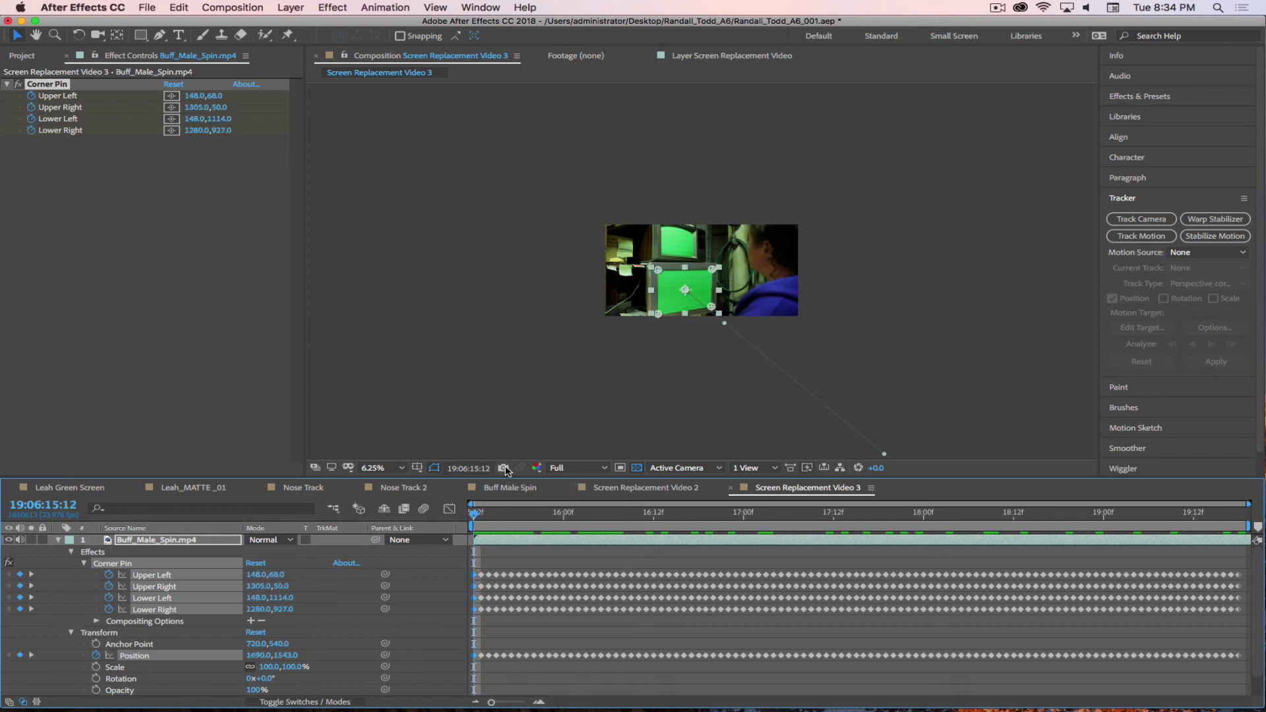
{"action": "key", "text": "Page_Down"}
{"action": "key", "text": "Page_Up"}
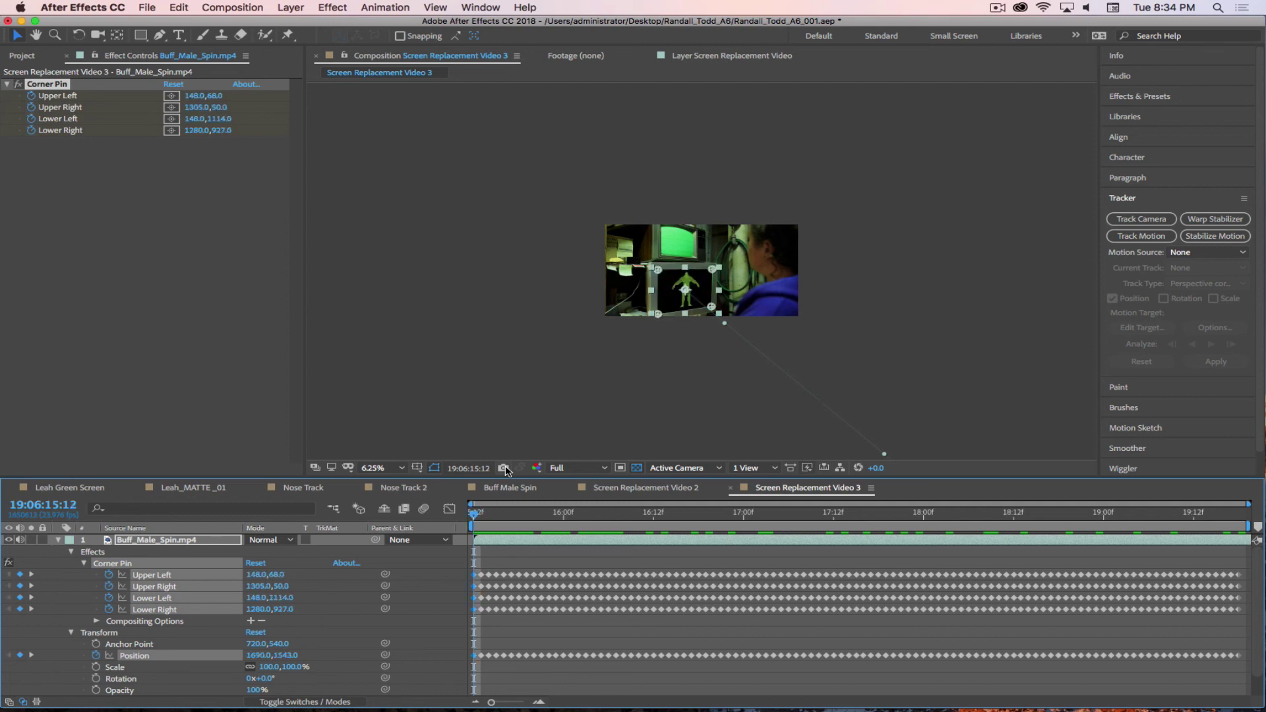
{"action": "key", "text": "Page_Down"}
{"action": "key", "text": "Page_Up"}
{"action": "key", "text": "Page_Down"}
{"action": "key", "text": "Page_Up"}
{"action": "key", "text": "Page_Down"}
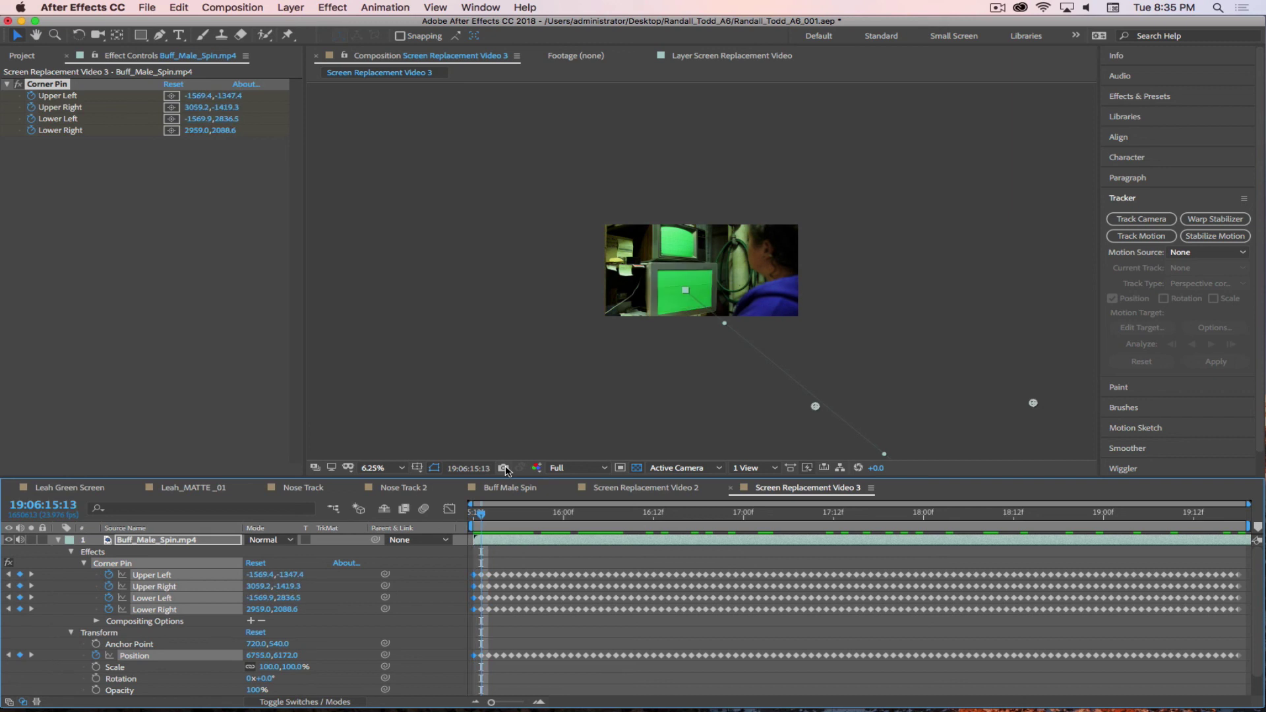
{"action": "key", "text": "Page_Up"}
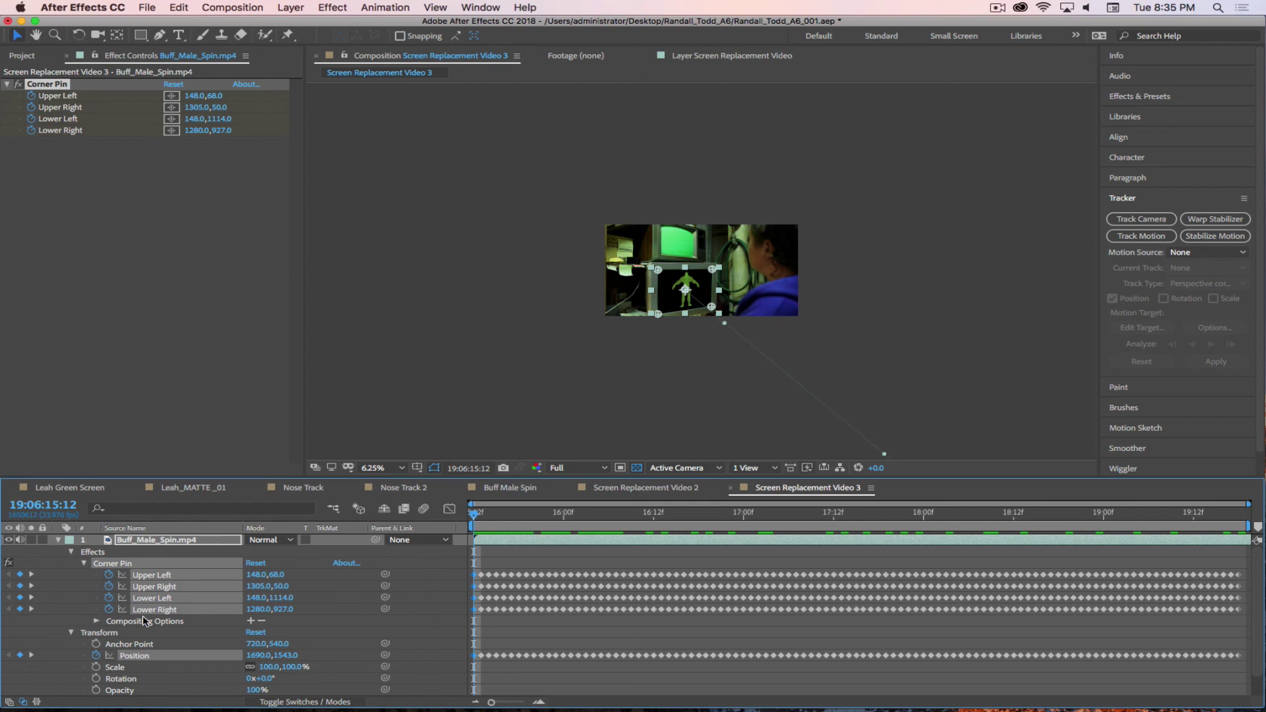
- Undo the corner pin on Buff_Male_Spin.mp4 and start a new track on Screen Replacement Video
{"action": "left_click", "coordinate": [97, 621]}
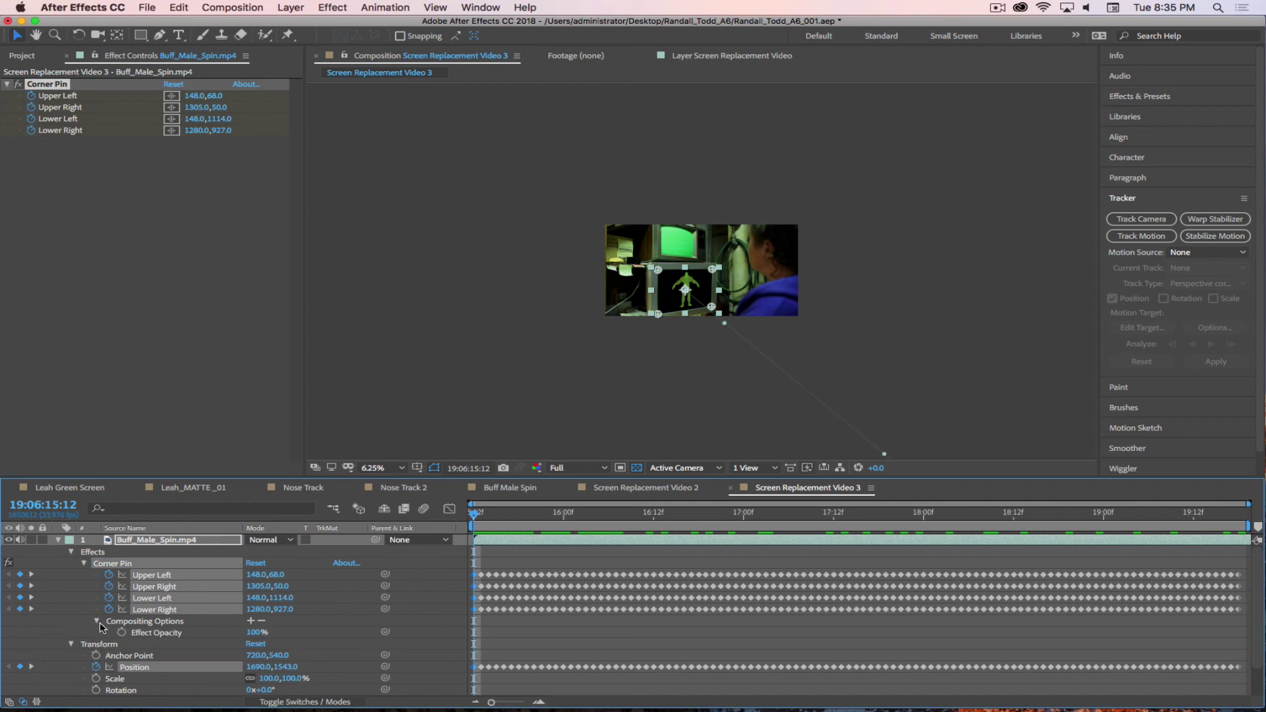
{"action": "left_click", "coordinate": [97, 621]}
{"action": "left_click", "coordinate": [83, 563]}
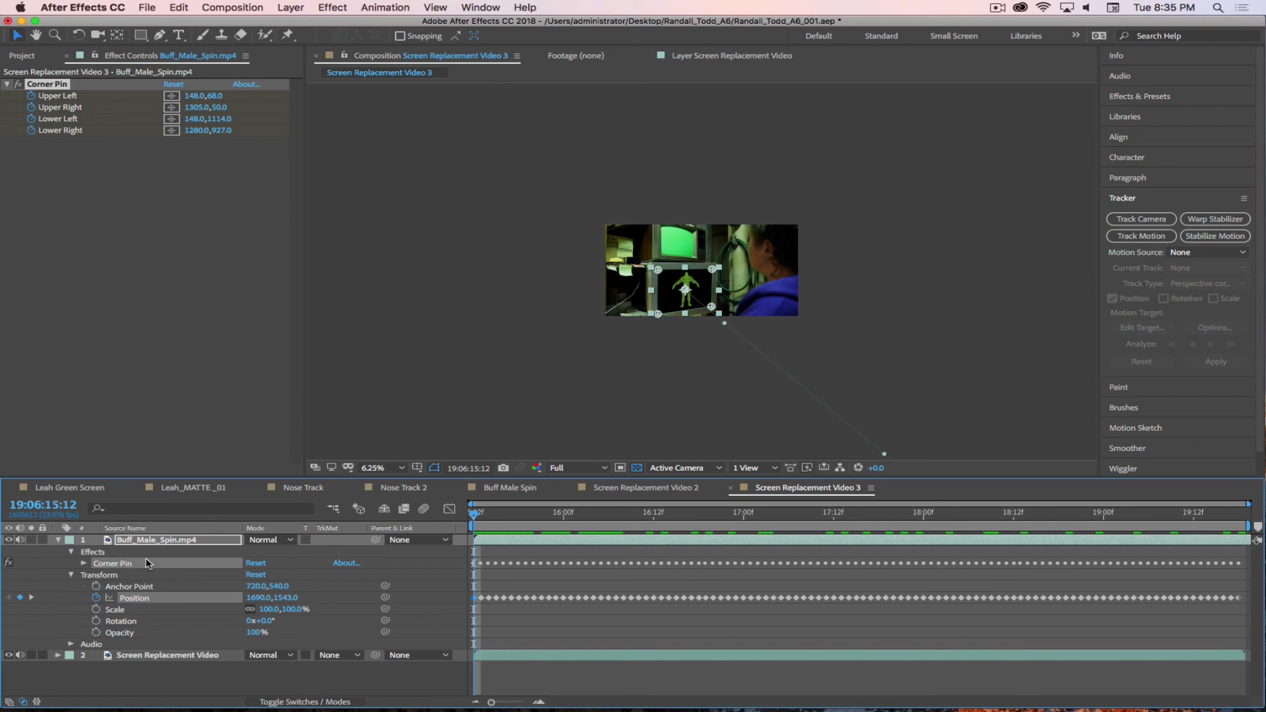
{"action": "key", "text": "super+z"}
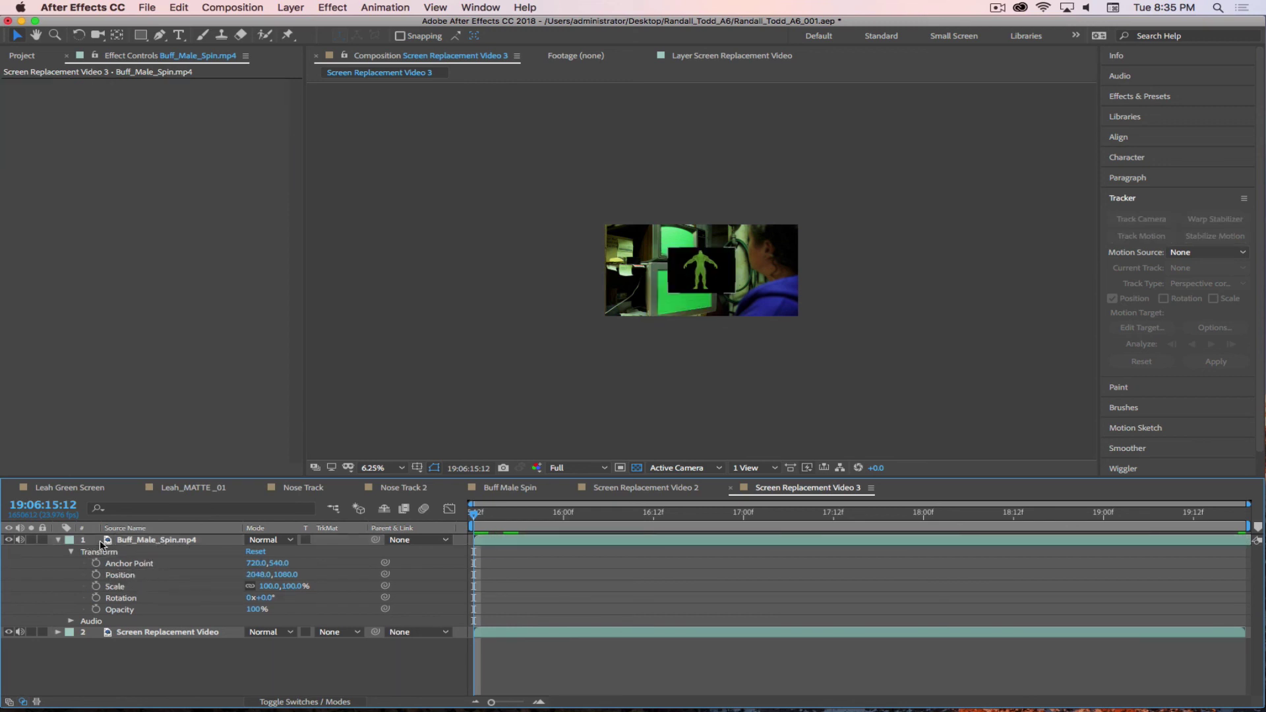
{"action": "left_click", "coordinate": [179, 632]}
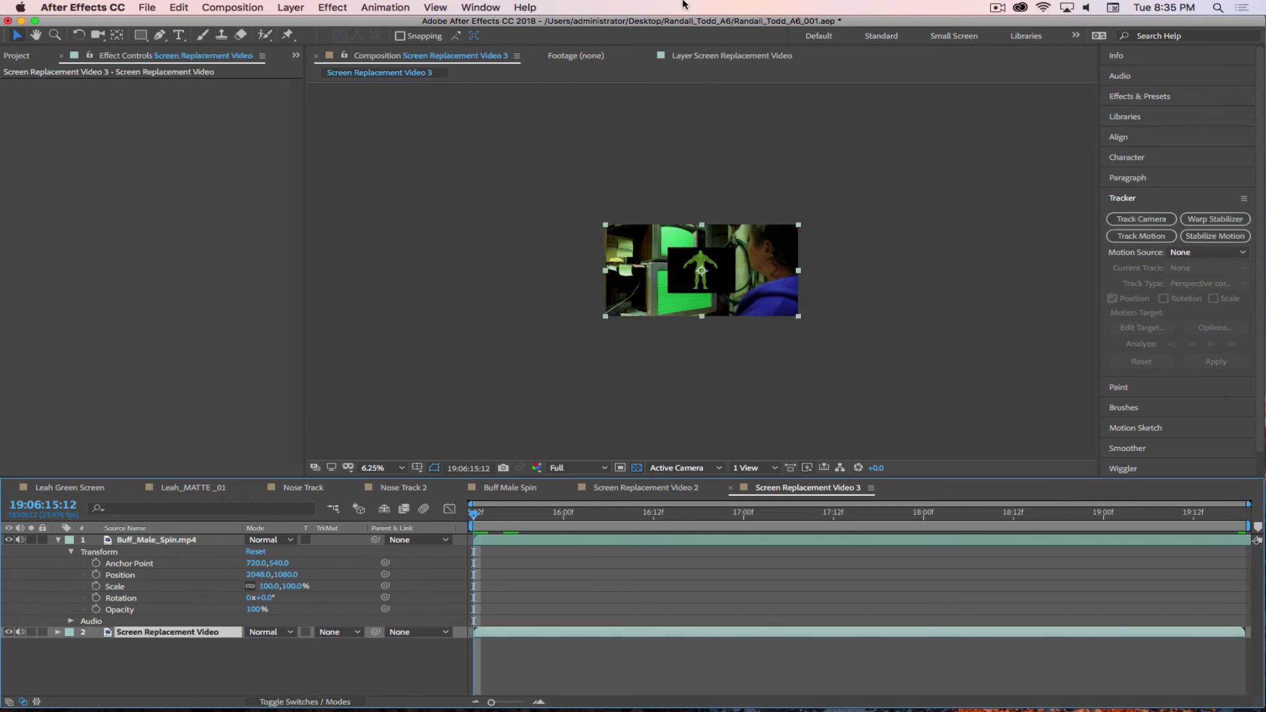
{"action": "left_click", "coordinate": [704, 57]}
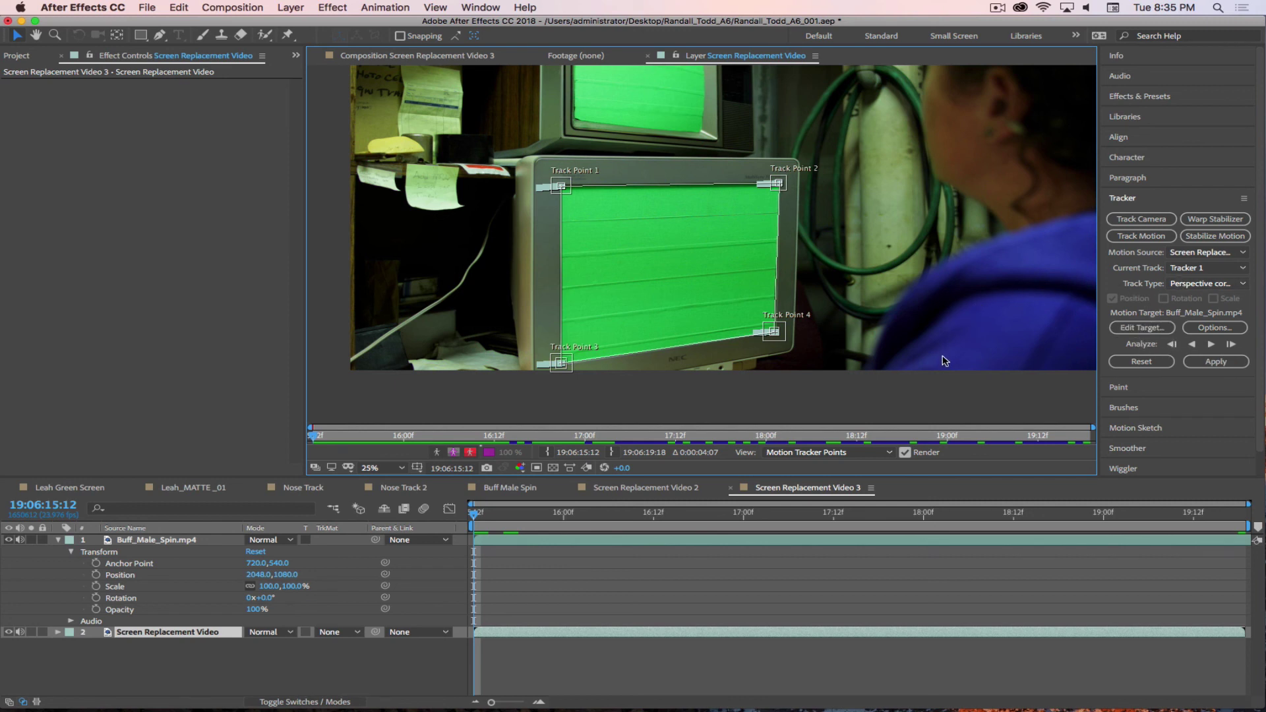
- Reset the track points and move Track Point 2 onto the screen's top-right corner
{"action": "left_click", "coordinate": [1146, 366]}
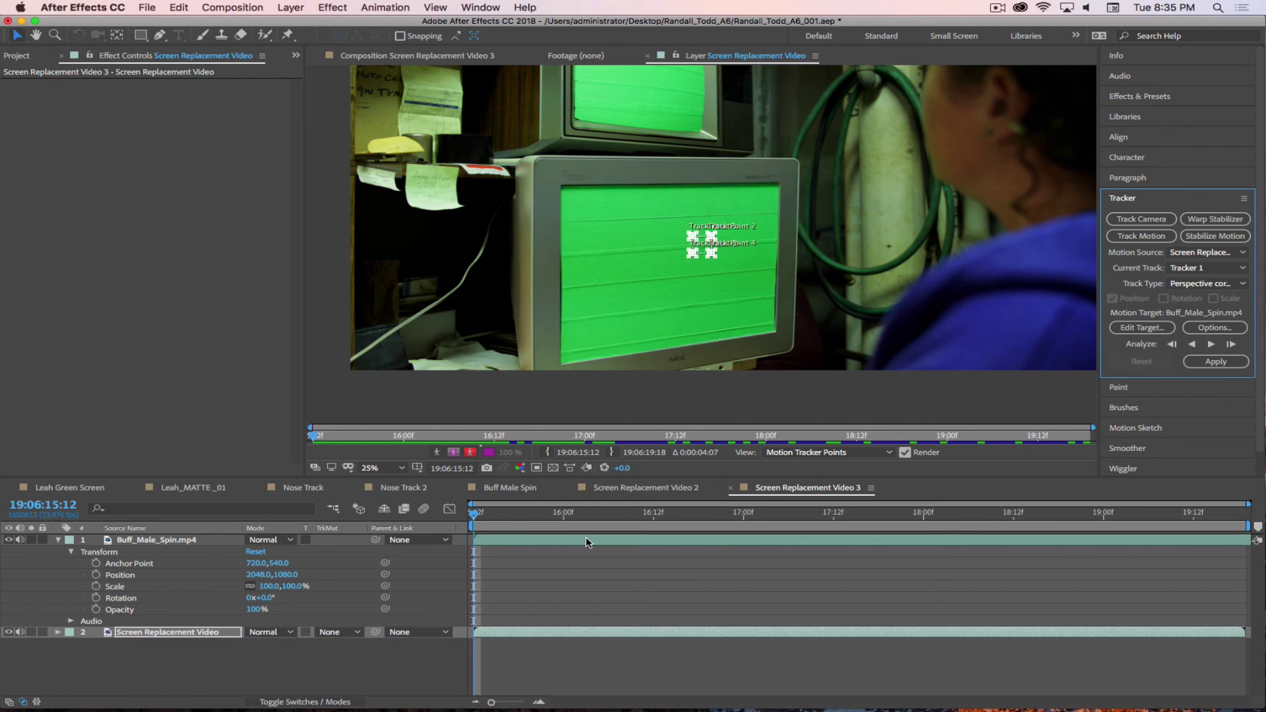
{"action": "scroll", "coordinate": [719, 256], "scroll_direction": "up", "scroll_amount": 2}
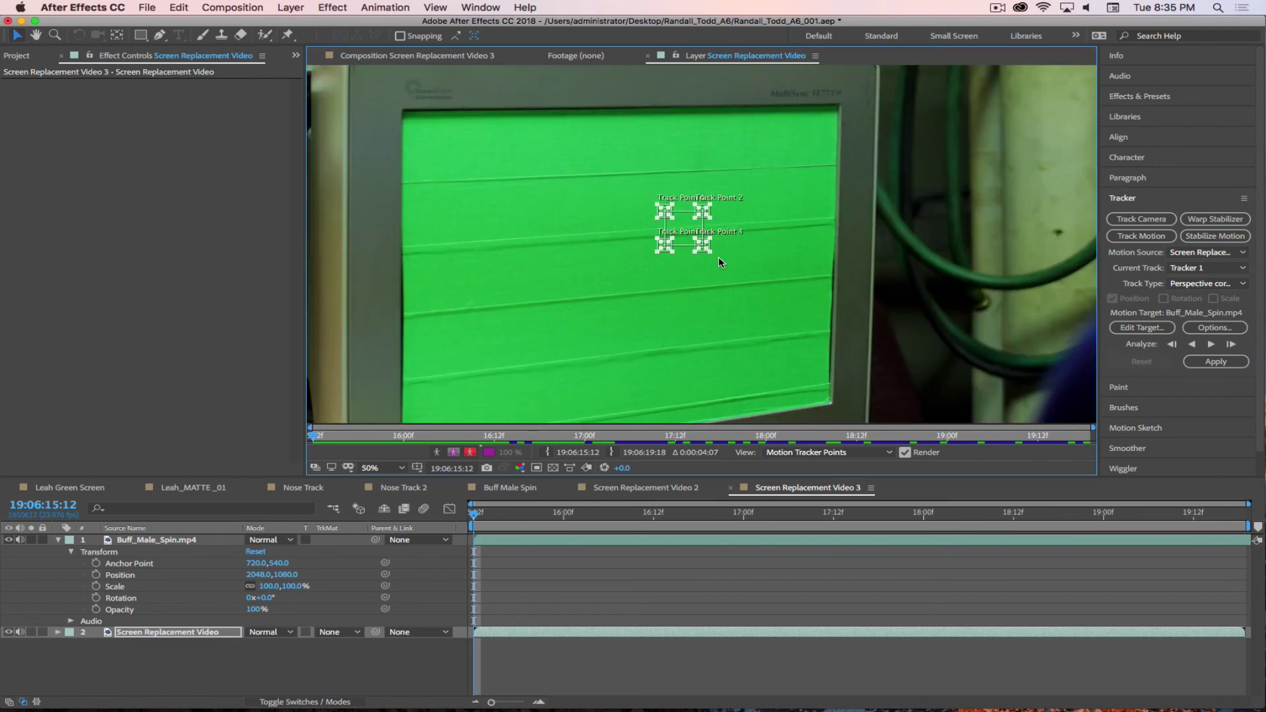
{"action": "scroll", "coordinate": [719, 256], "scroll_direction": "up", "scroll_amount": 2}
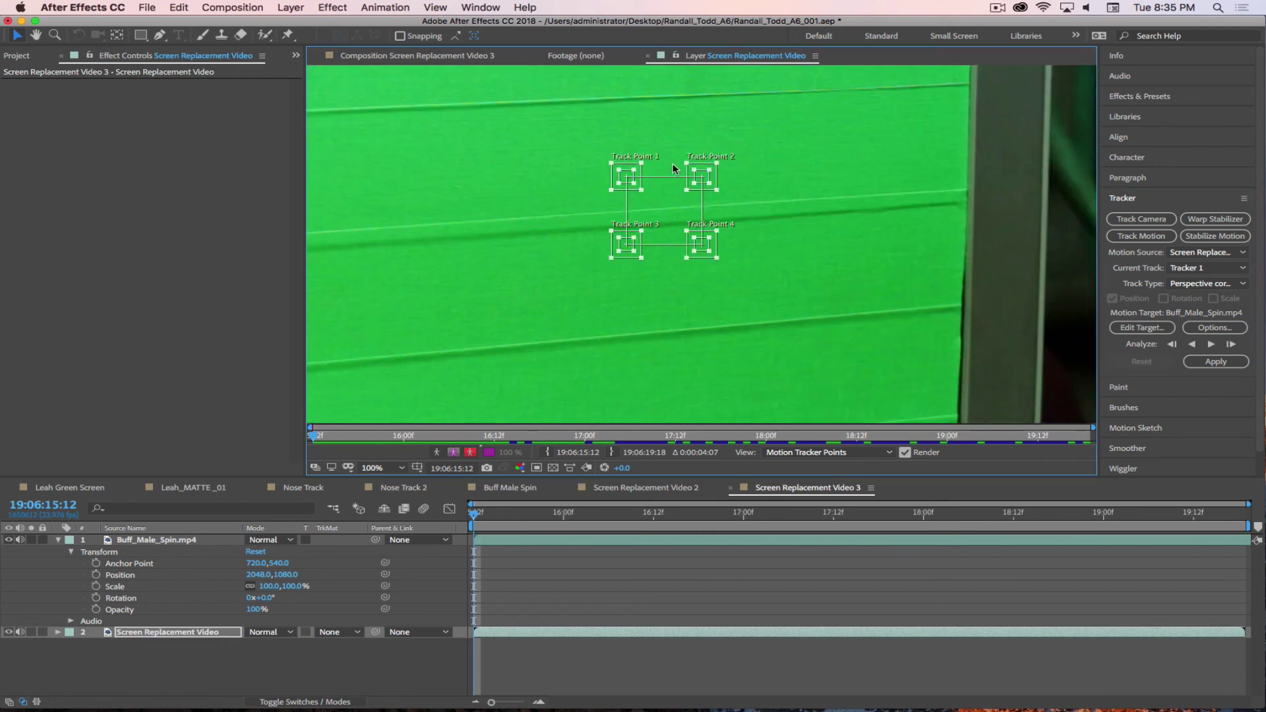
{"action": "left_click_drag", "start_coordinate": [709, 182], "coordinate": [978, 300]}
{"action": "scroll", "coordinate": [923, 194], "scroll_direction": "down", "scroll_amount": 1}
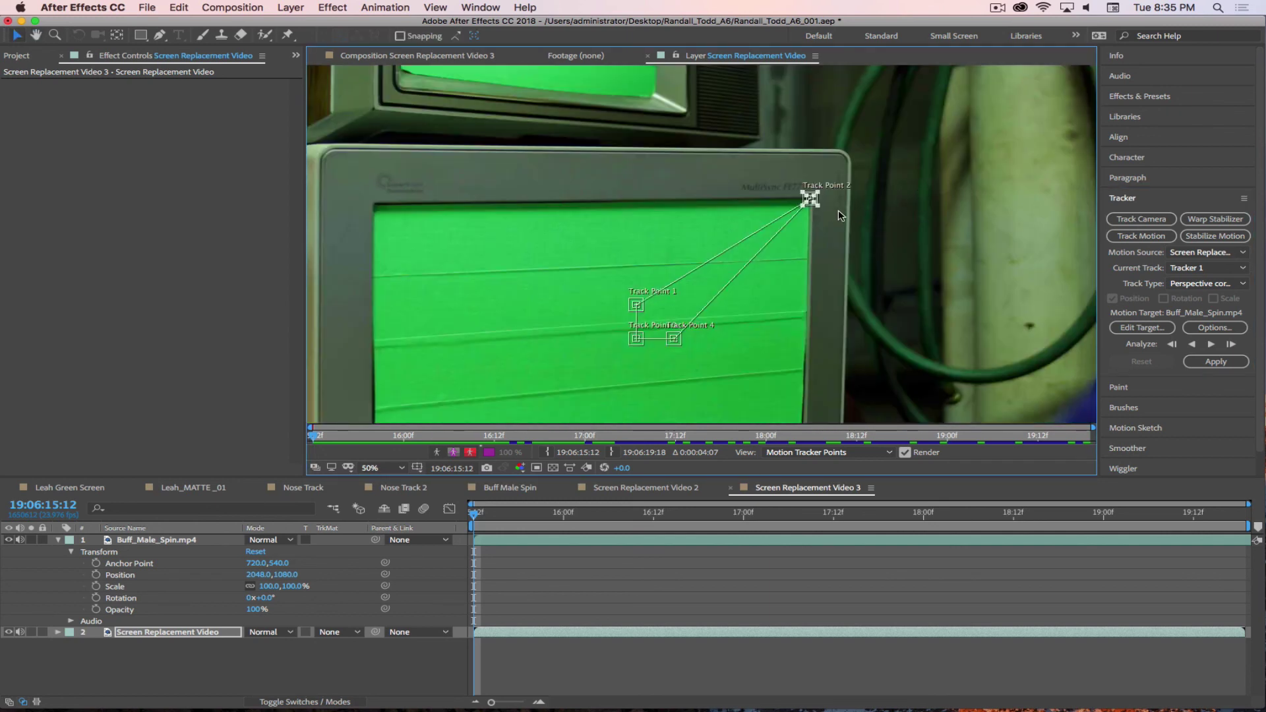
{"action": "left_click_drag", "start_coordinate": [819, 206], "coordinate": [818, 207]}
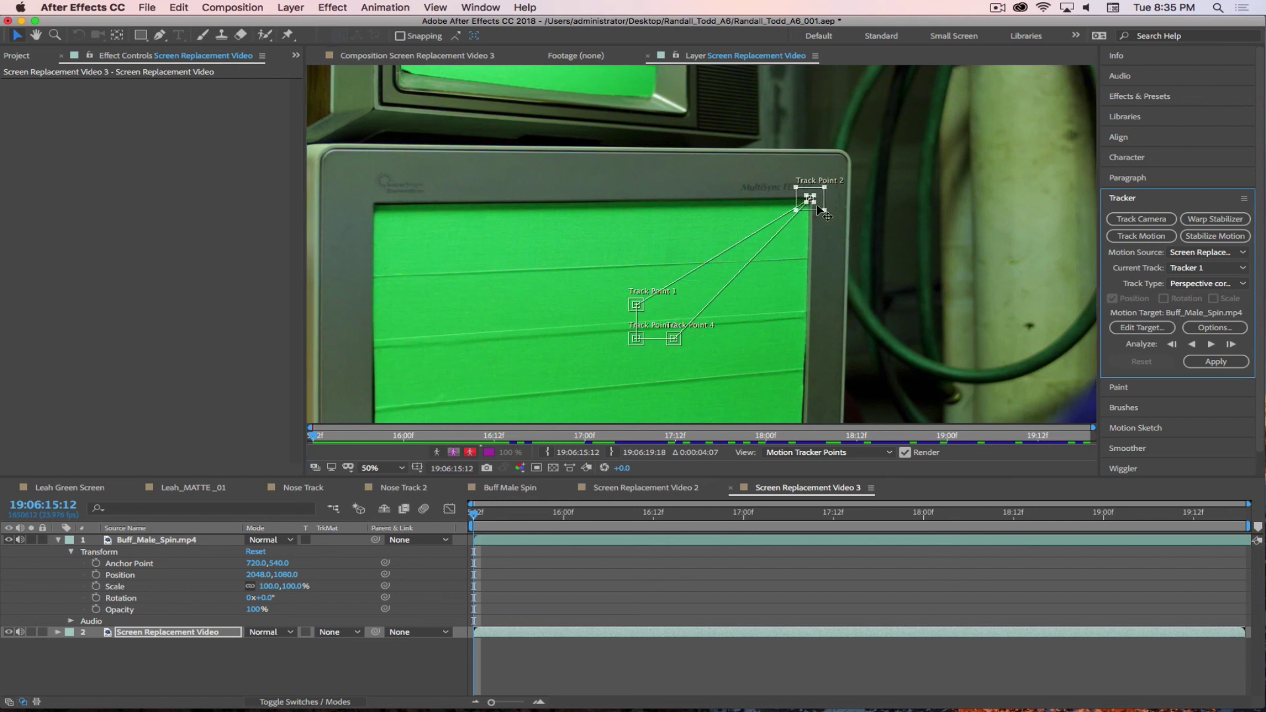
{"action": "left_click_drag", "start_coordinate": [774, 307], "coordinate": [816, 183]}
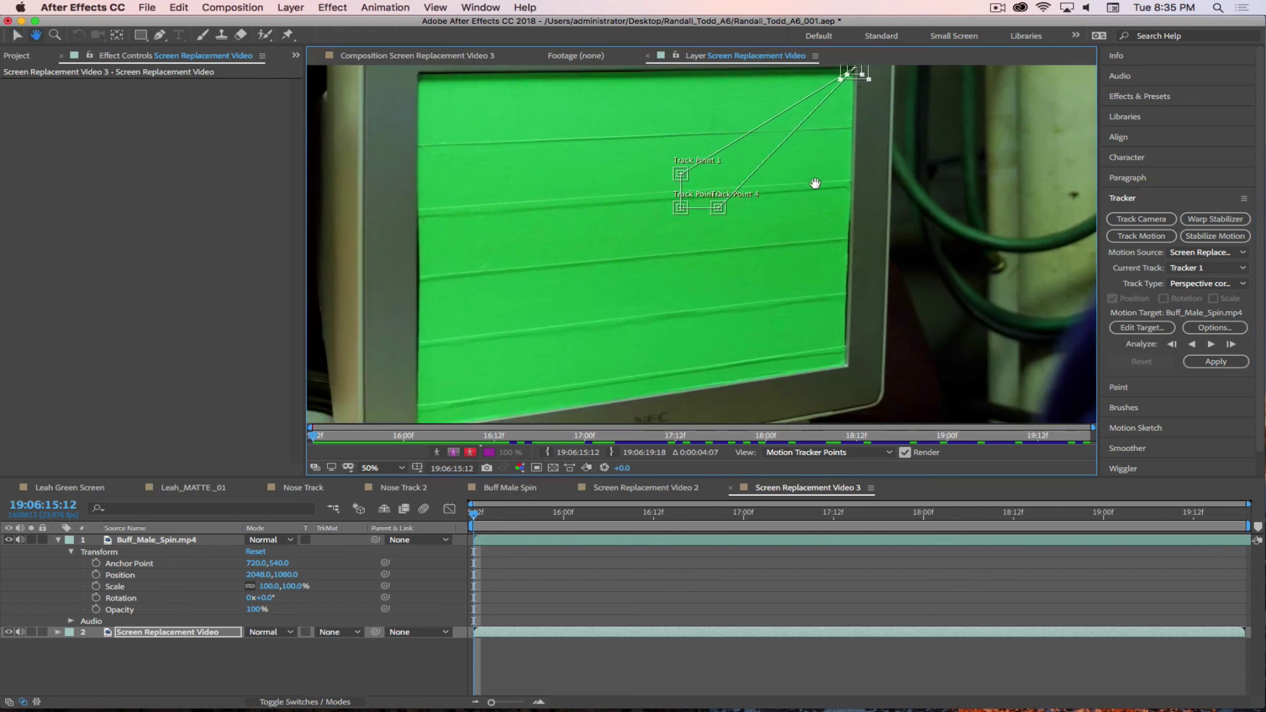
- Place Track Point 4 on the lower-right corner and Track Point 3 on the lower-left corner
{"action": "scroll", "coordinate": [723, 211], "scroll_direction": "up", "scroll_amount": 4}
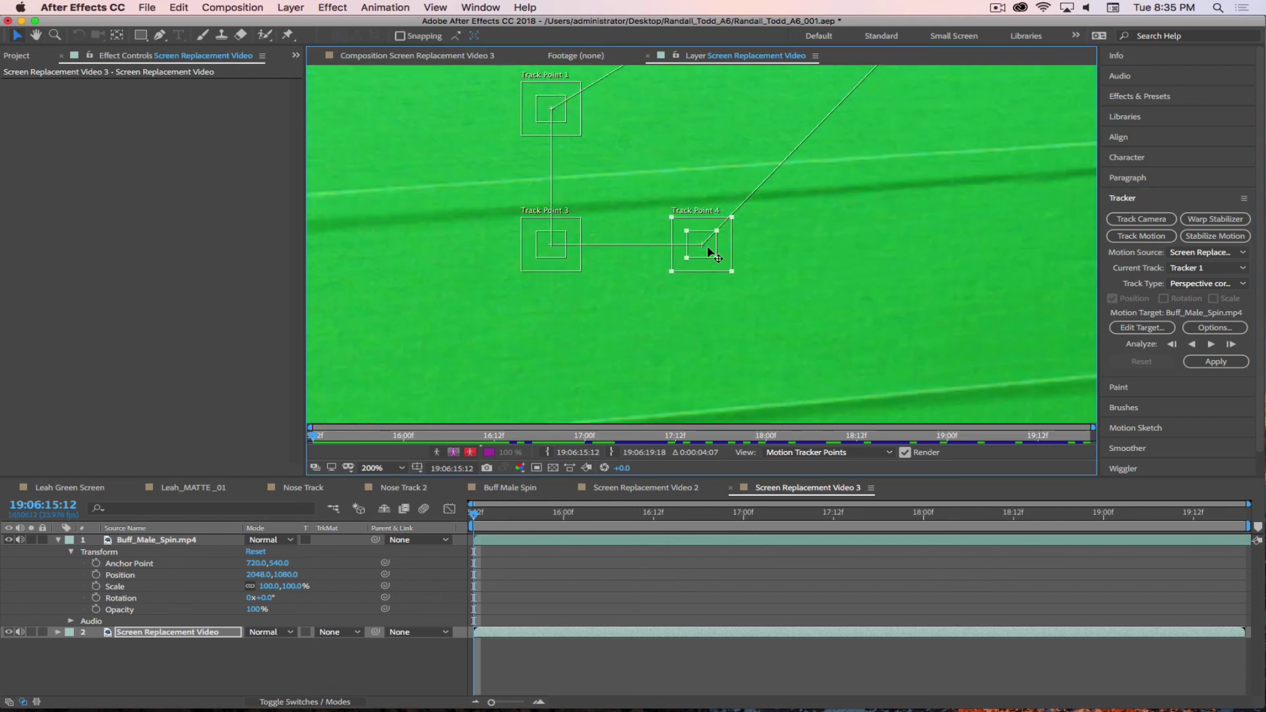
{"action": "left_click_drag", "start_coordinate": [707, 246], "coordinate": [482, 125]}
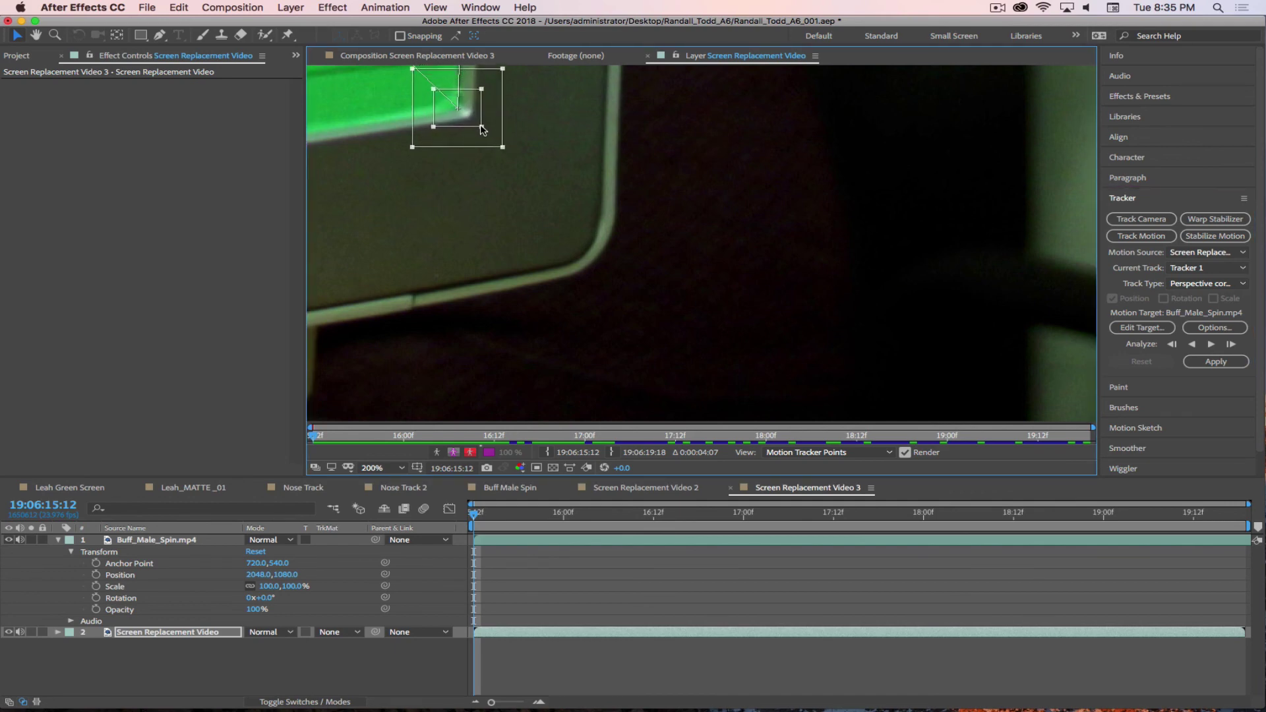
{"action": "scroll", "coordinate": [654, 268], "scroll_direction": "down", "scroll_amount": 4}
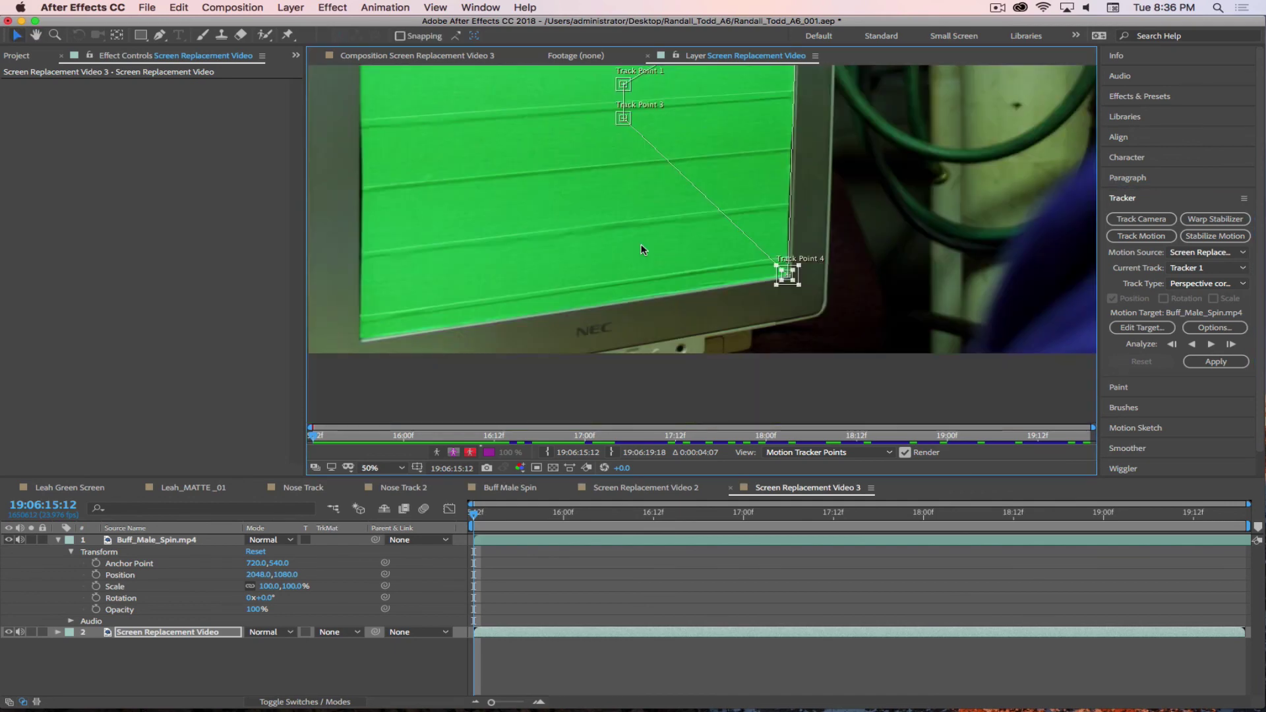
{"action": "scroll", "coordinate": [643, 249], "scroll_direction": "left", "scroll_amount": 5}
{"action": "scroll", "coordinate": [643, 250], "scroll_direction": "up", "scroll_amount": 2}
{"action": "left_click", "coordinate": [742, 173]}
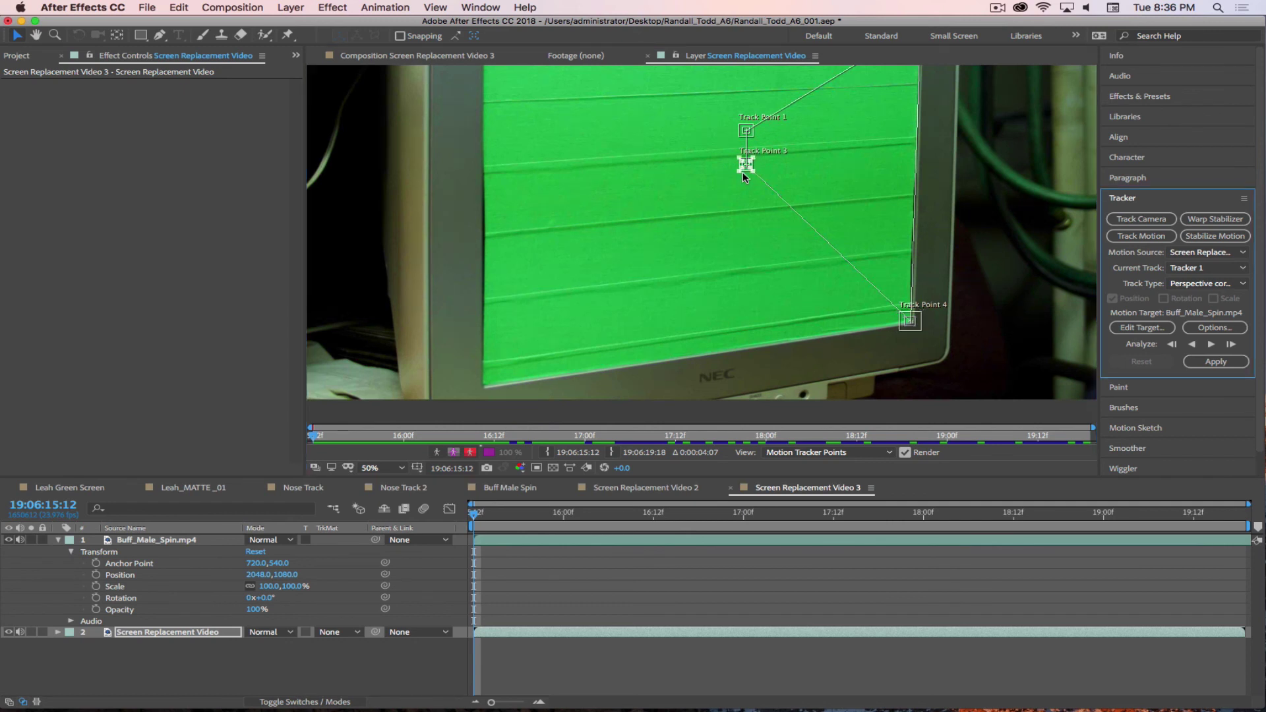
{"action": "left_click_drag", "start_coordinate": [740, 170], "coordinate": [485, 385]}
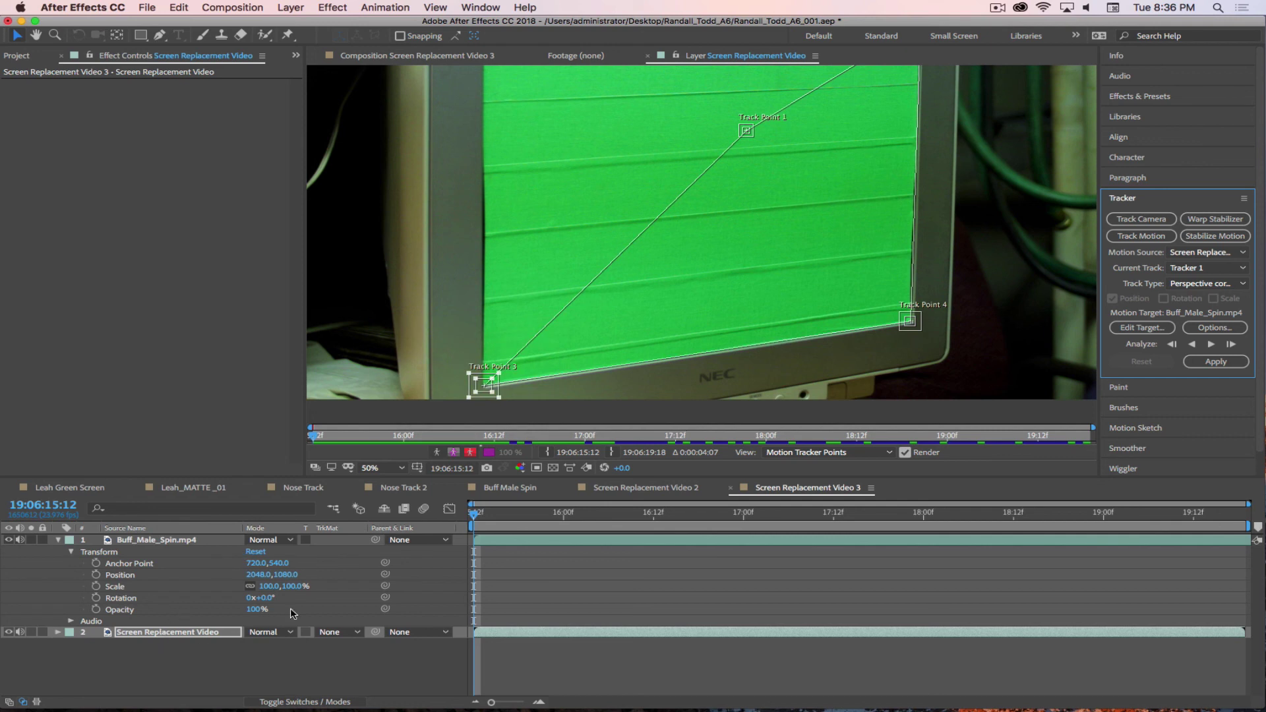
- Place Track Point 1 on the top-left corner and analyze the four points forward
{"action": "left_click_drag", "start_coordinate": [730, 207], "coordinate": [749, 300]}
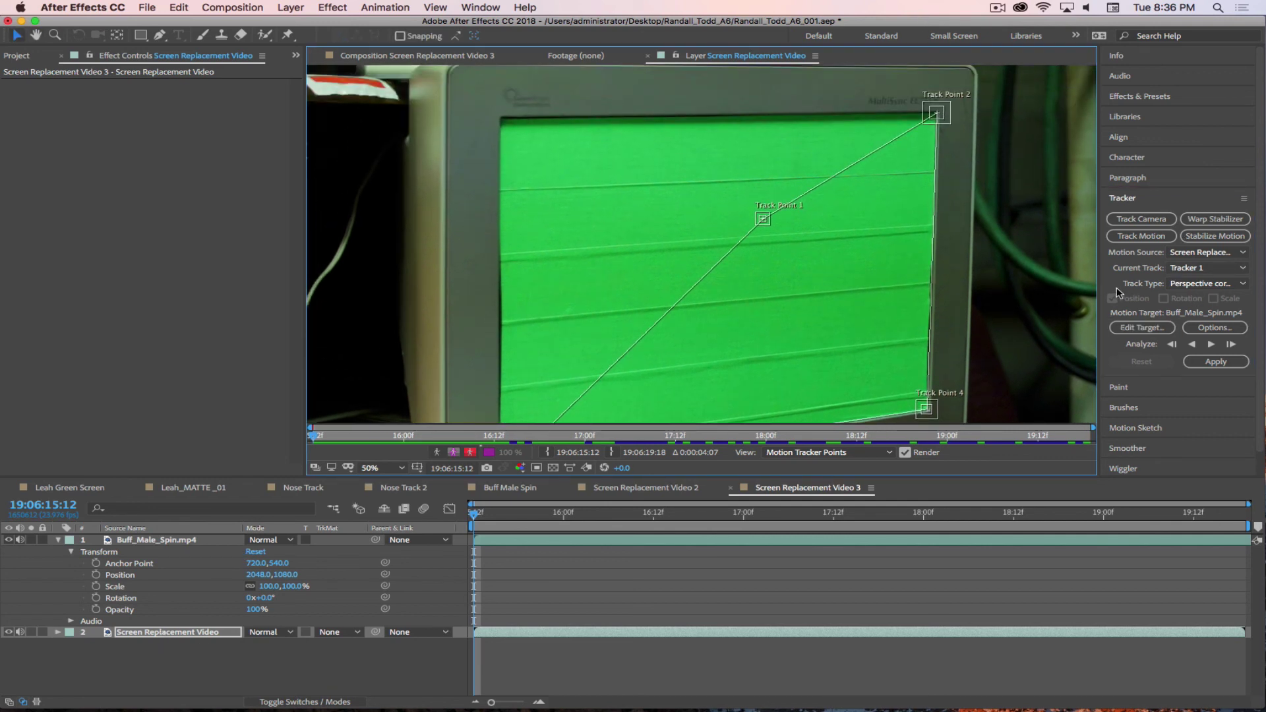
{"action": "left_click", "coordinate": [765, 220]}
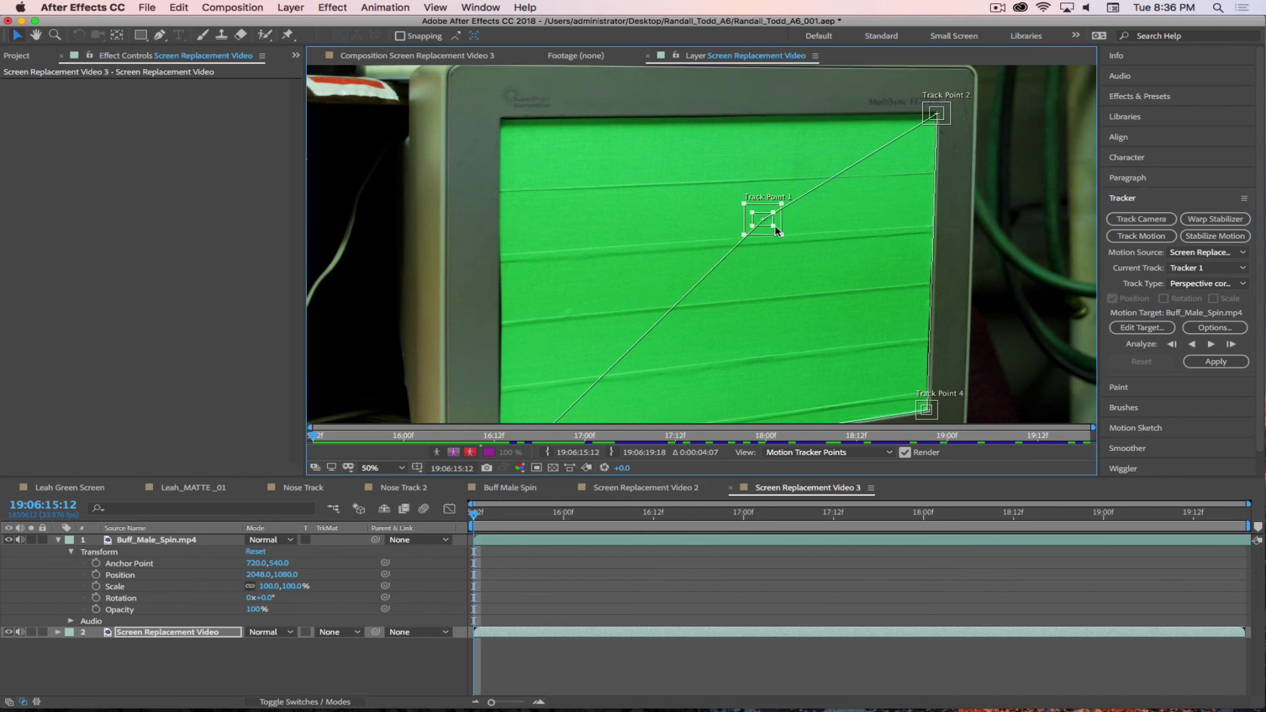
{"action": "left_click_drag", "start_coordinate": [774, 225], "coordinate": [505, 126]}
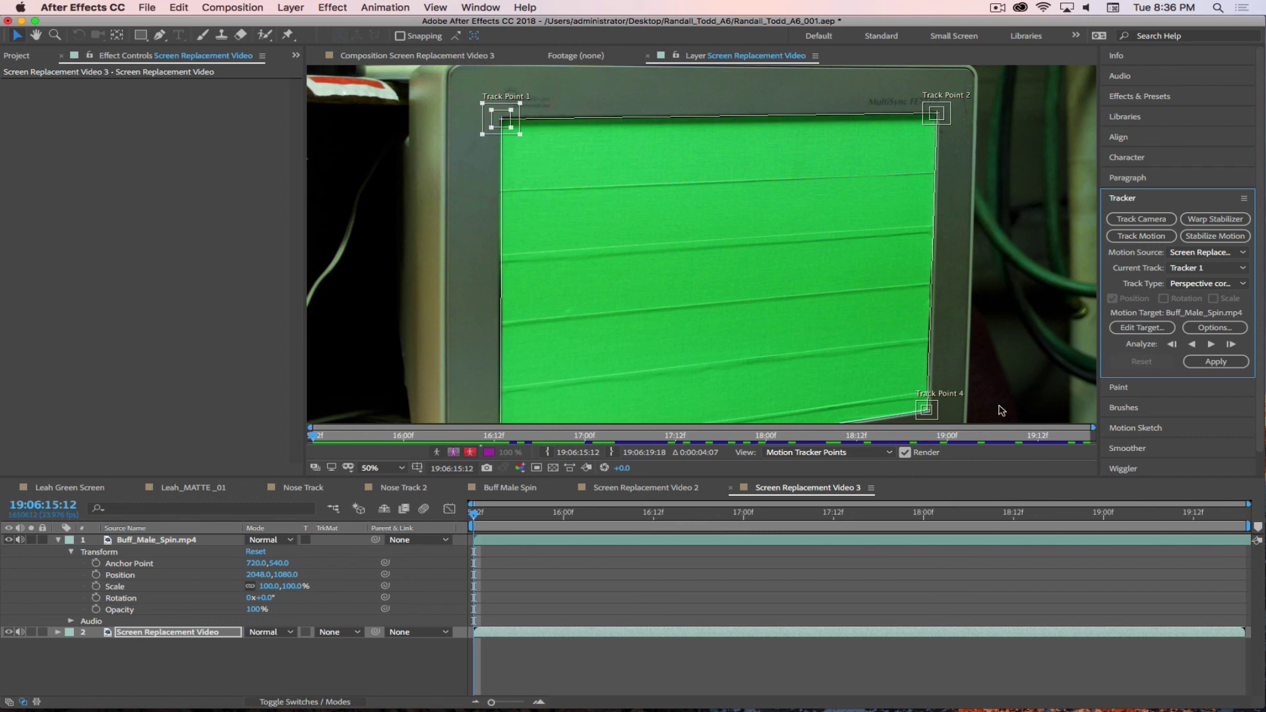
{"action": "left_click", "coordinate": [1211, 344]}
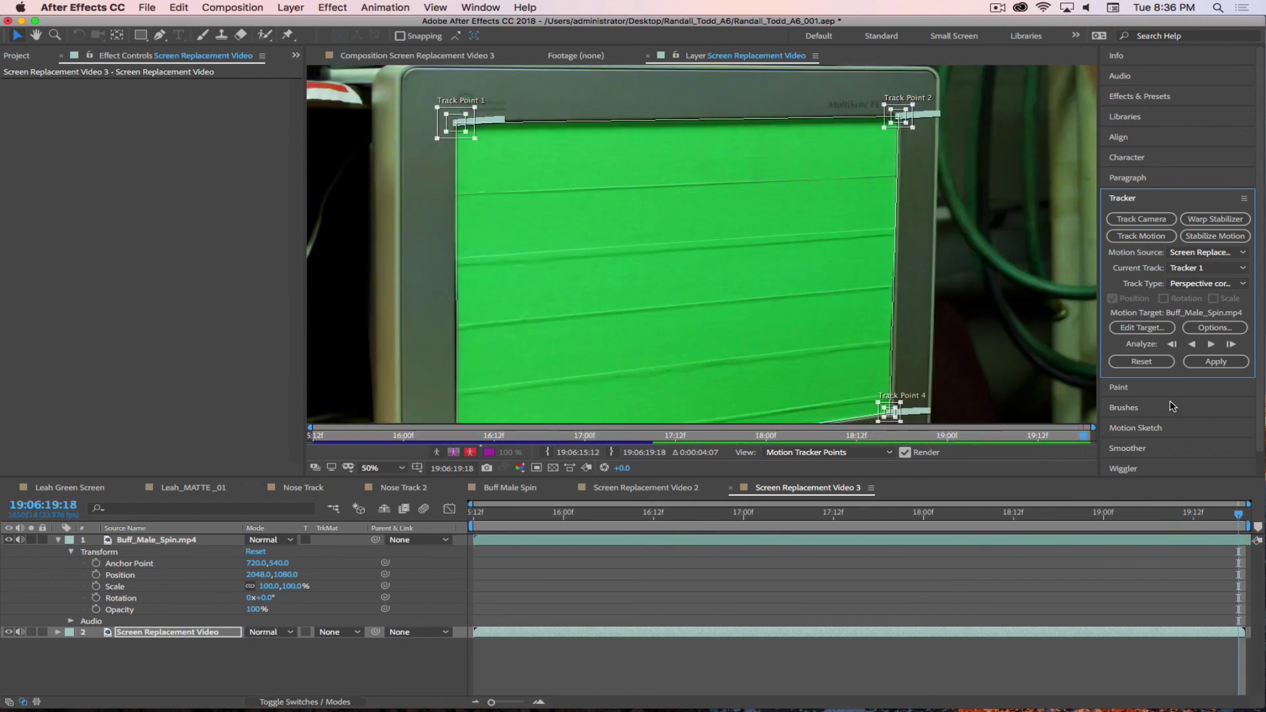
- Apply the new track to Buff_Male_Spin.mp4 as a corner pin and scrub to check it
{"action": "left_click", "coordinate": [1141, 331]}
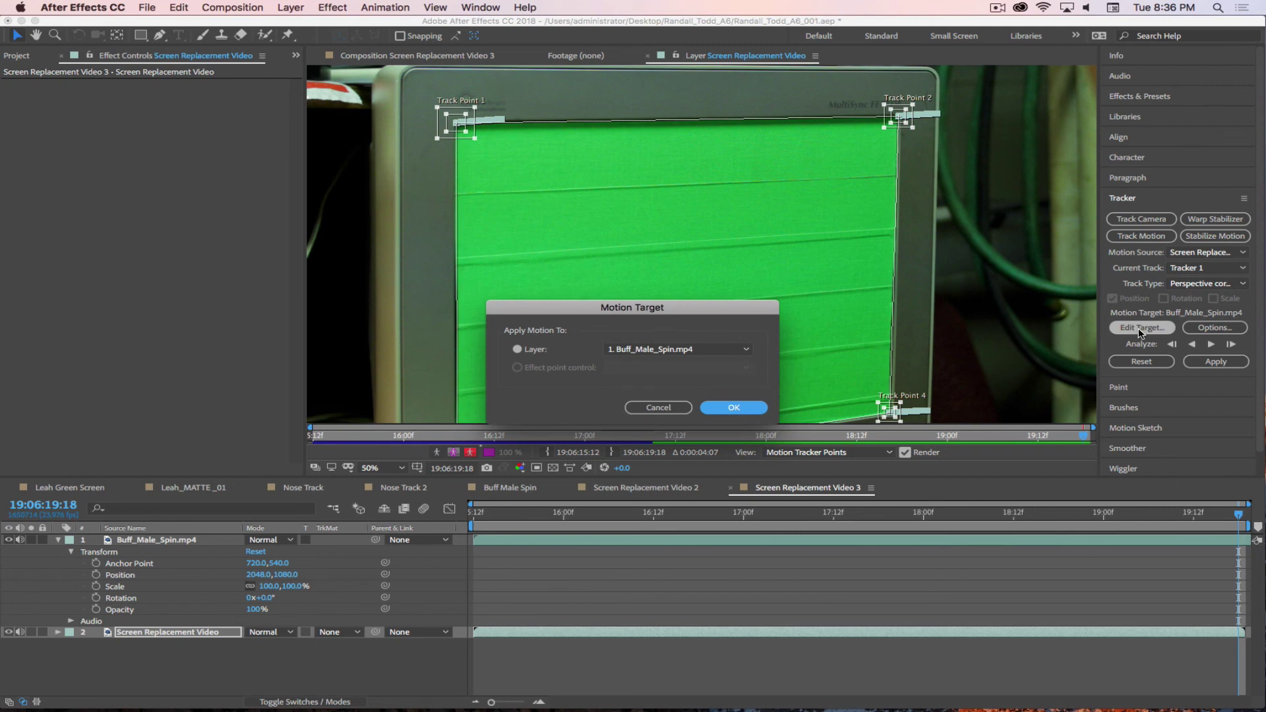
{"action": "left_click", "coordinate": [732, 408]}
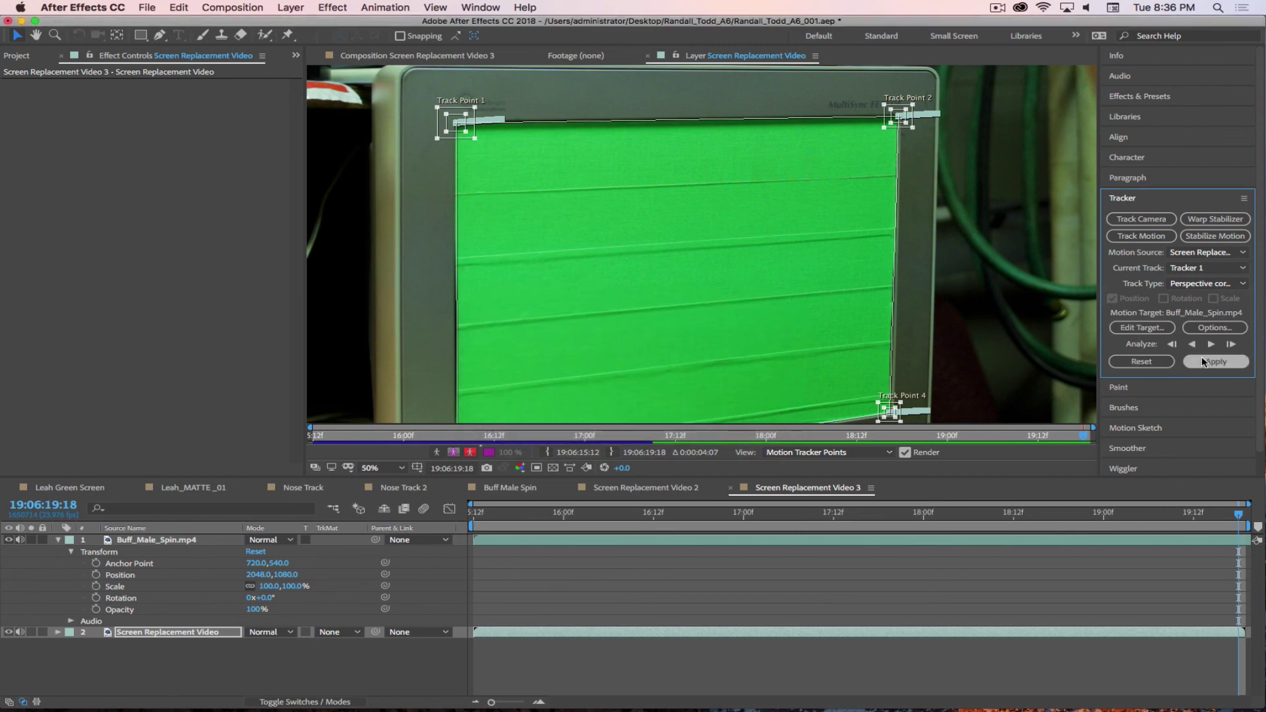
{"action": "left_click", "coordinate": [1215, 361]}
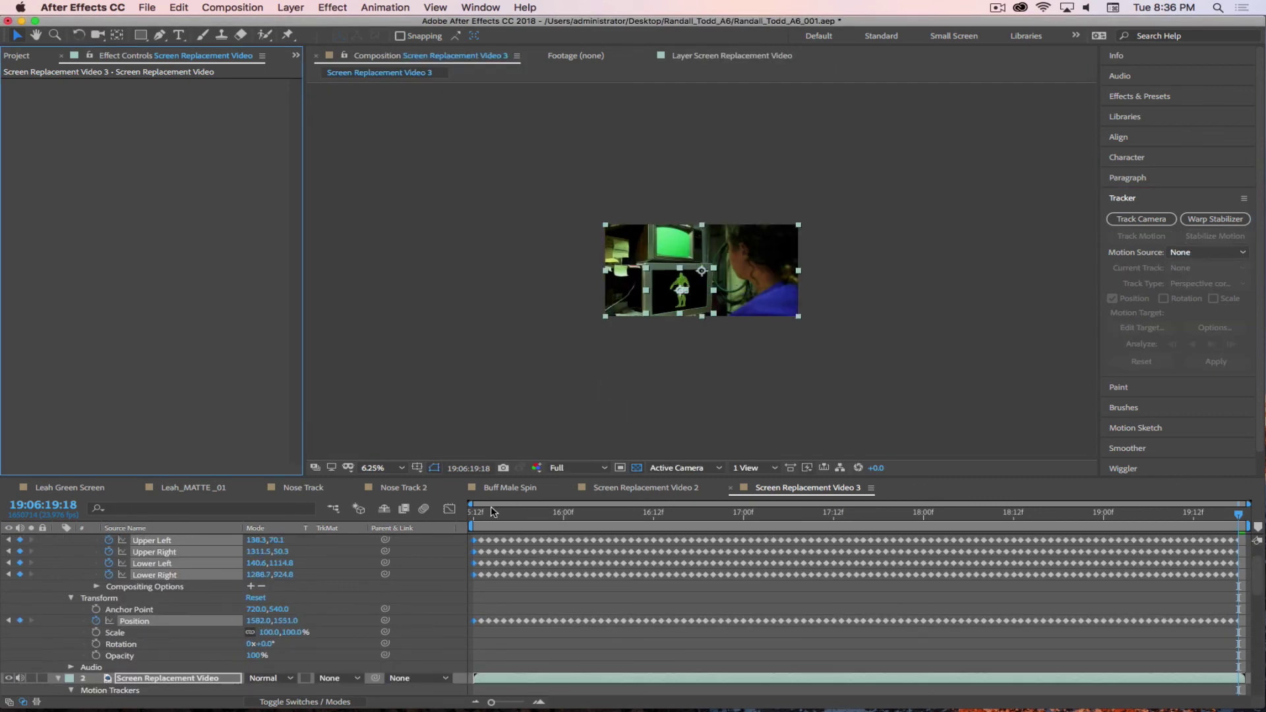
{"action": "left_click_drag", "start_coordinate": [475, 513], "coordinate": [759, 515]}
{"action": "key", "text": "period"}
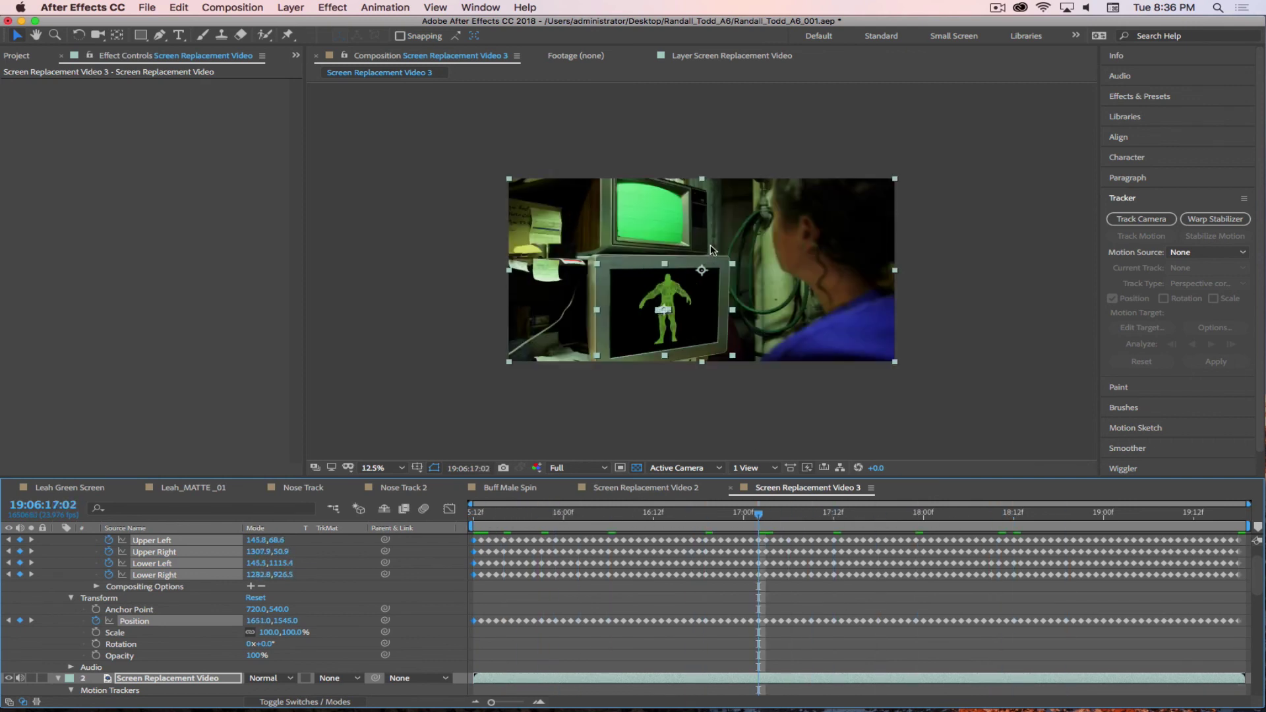
{"action": "key", "text": "period"}
- Play the composition from the start at Quarter resolution
{"action": "left_click", "coordinate": [584, 470]}
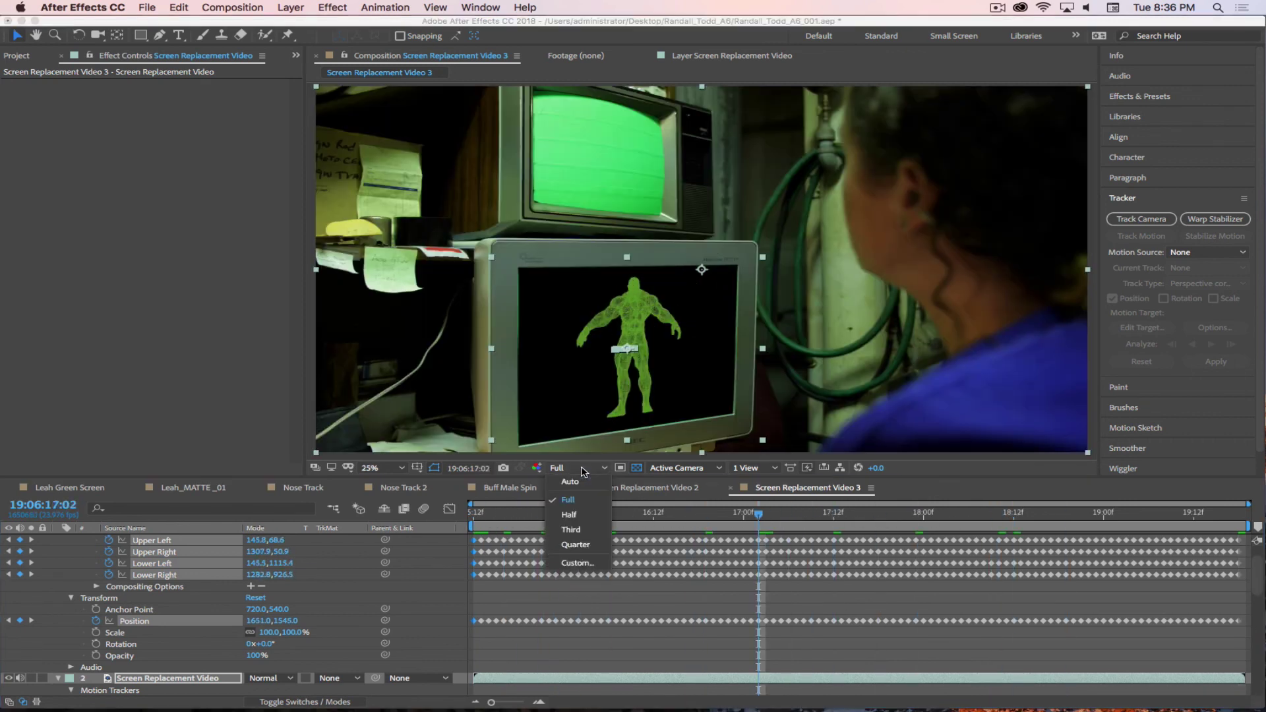
{"action": "left_click", "coordinate": [575, 546]}
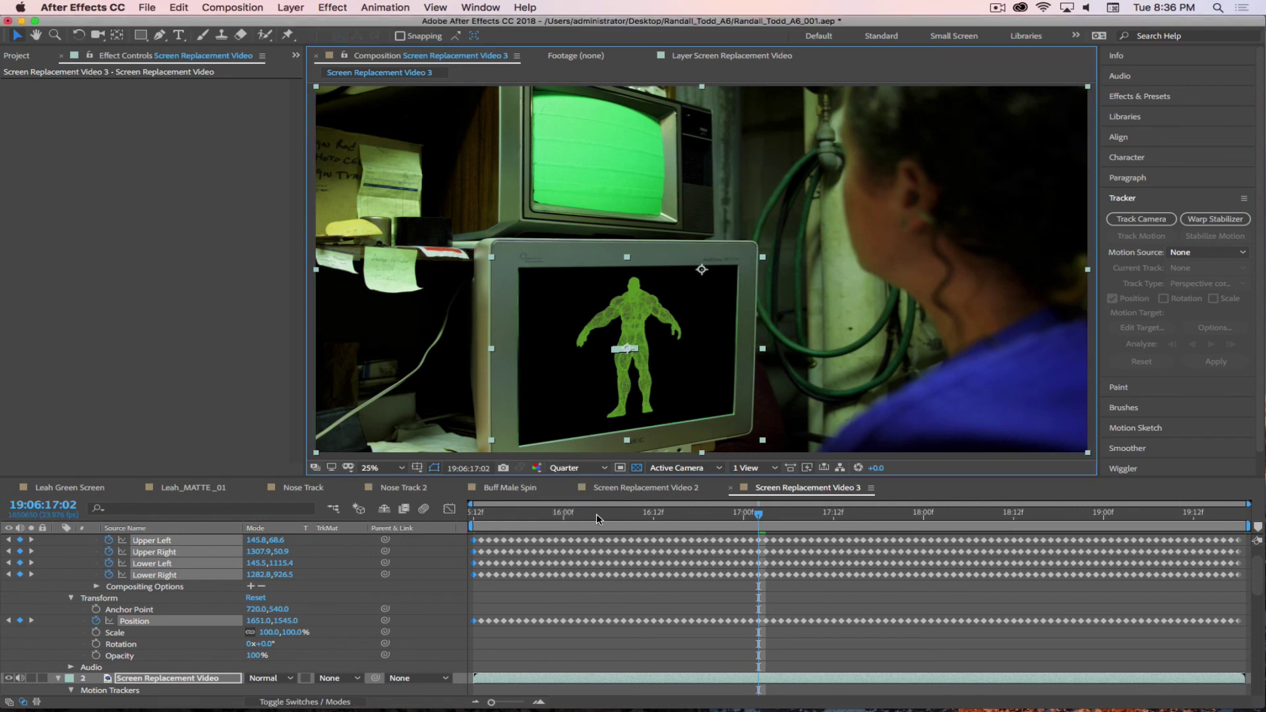
{"action": "key", "text": "Home"}
{"action": "key", "text": "space"}
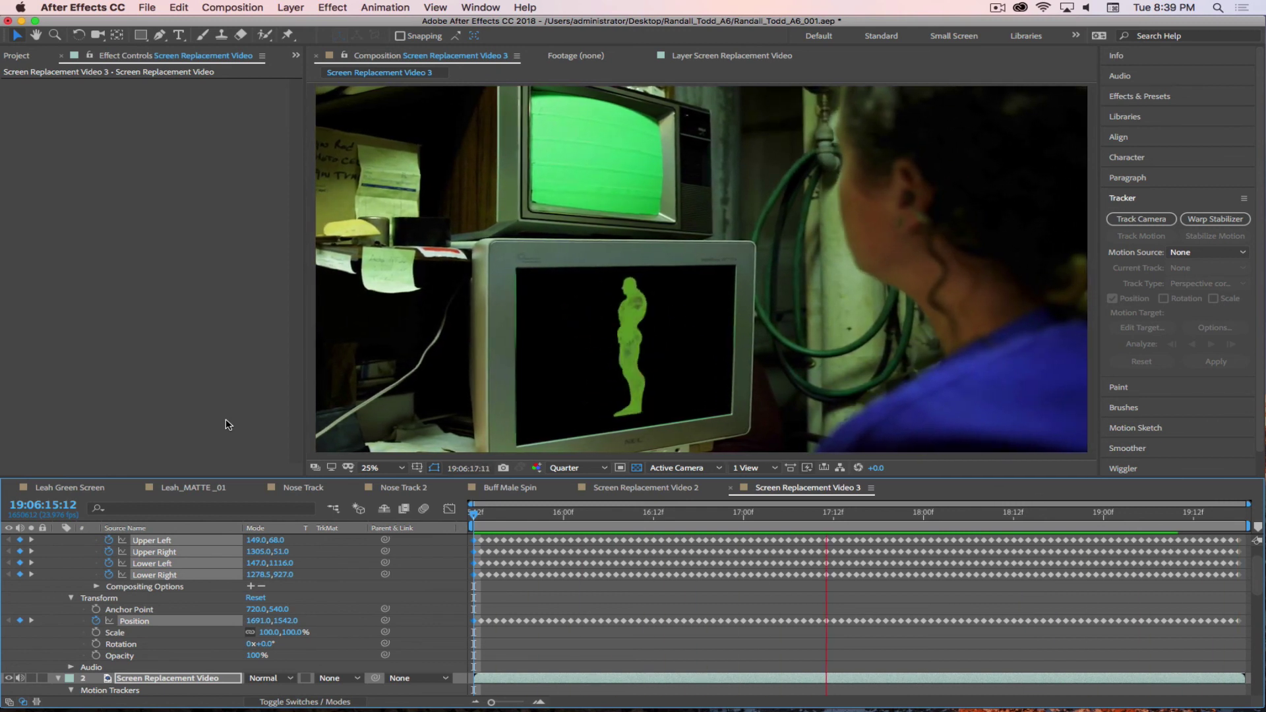
{"action": "left_click", "coordinate": [997, 9]}
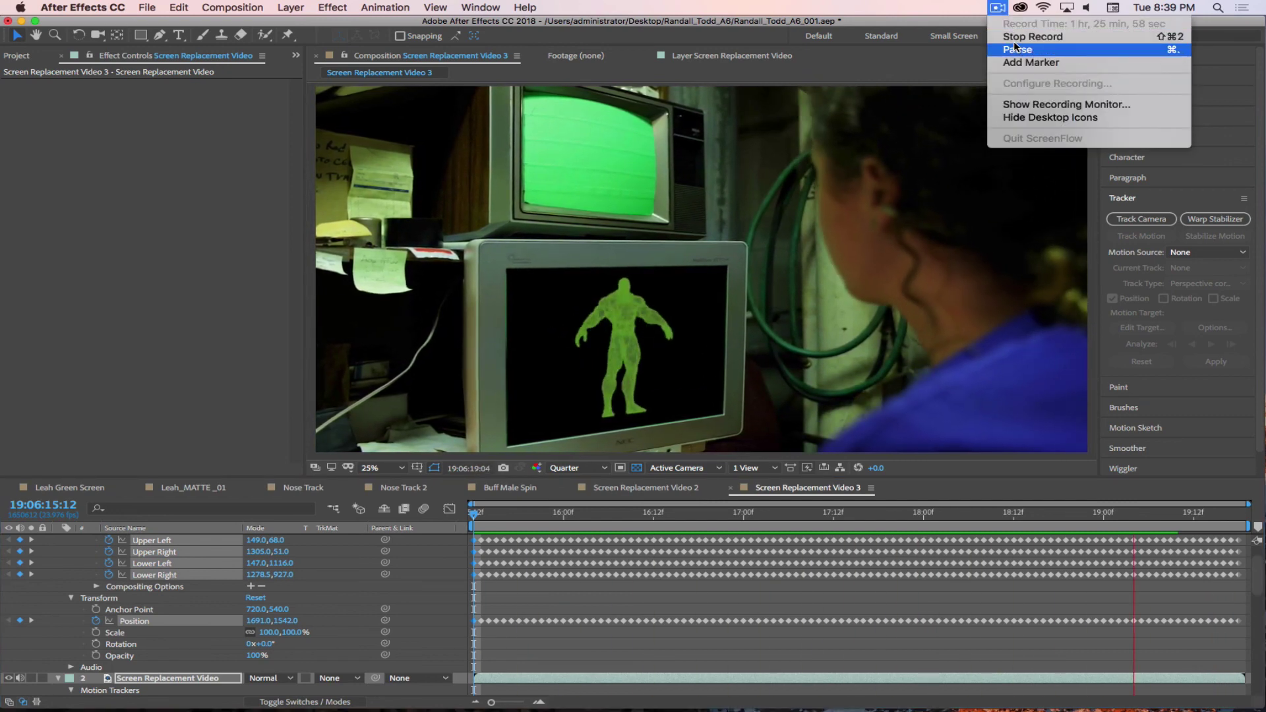